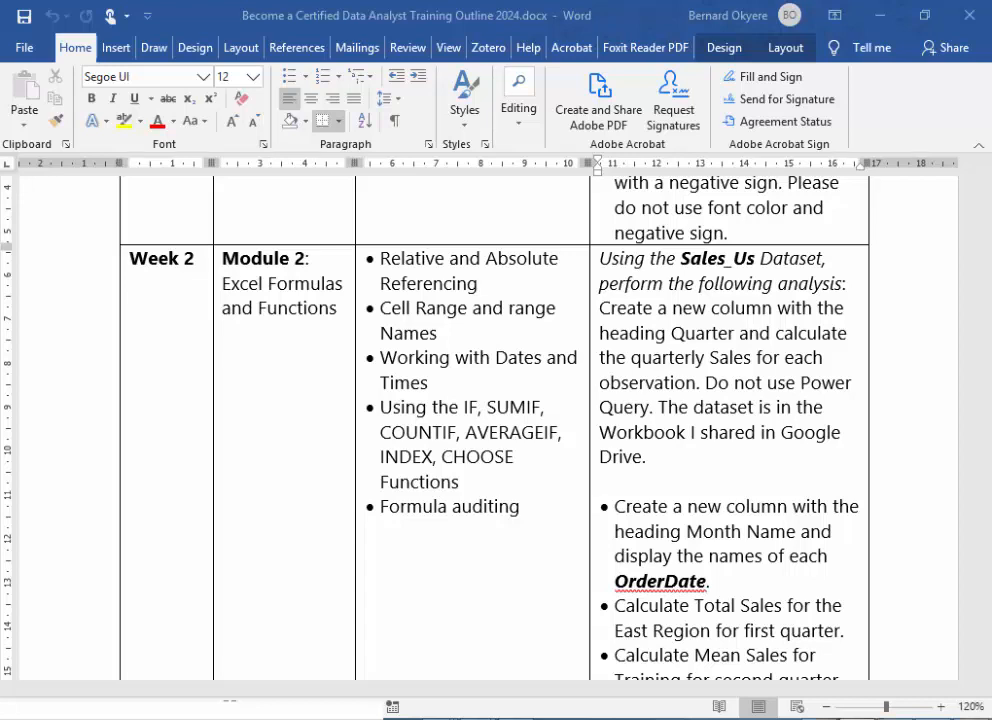
# - Switch to Excel and bring up the Excel Week 1 to 5 Workbook with All Activities for Participants
pyautogui.hotkey('alt', 'Tab')
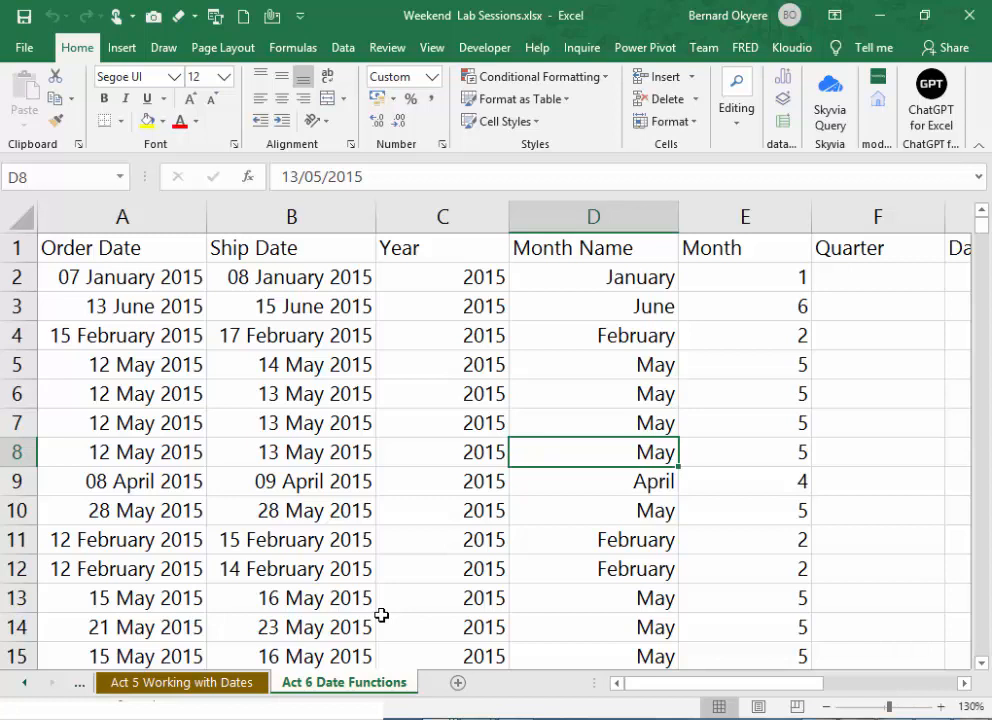
pyautogui.click(930, 506)
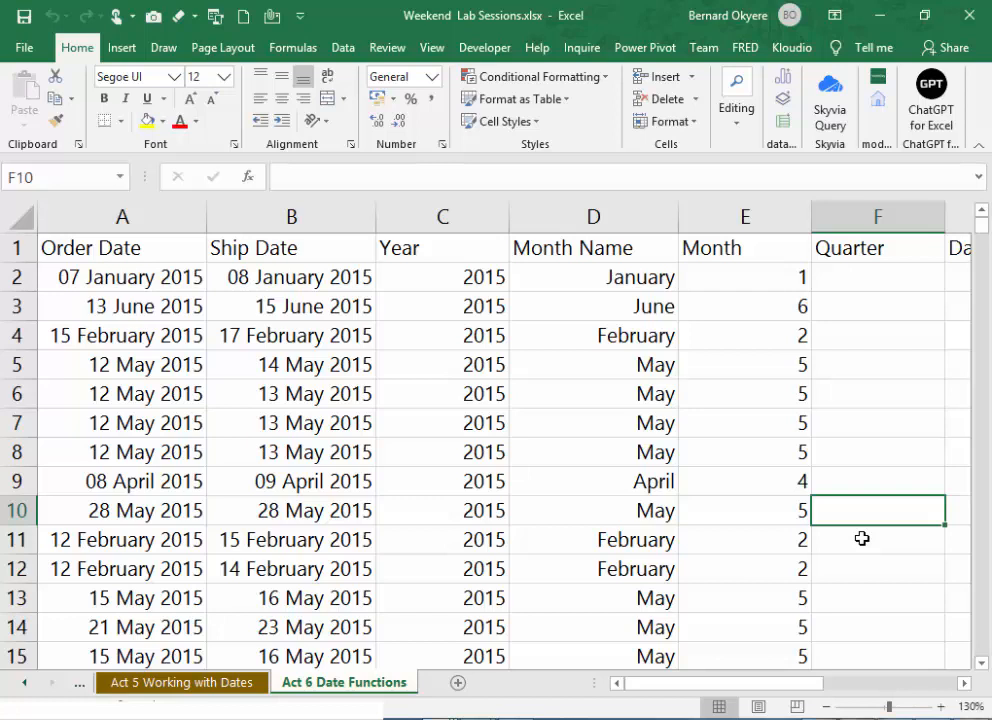
pyautogui.click(487, 418)
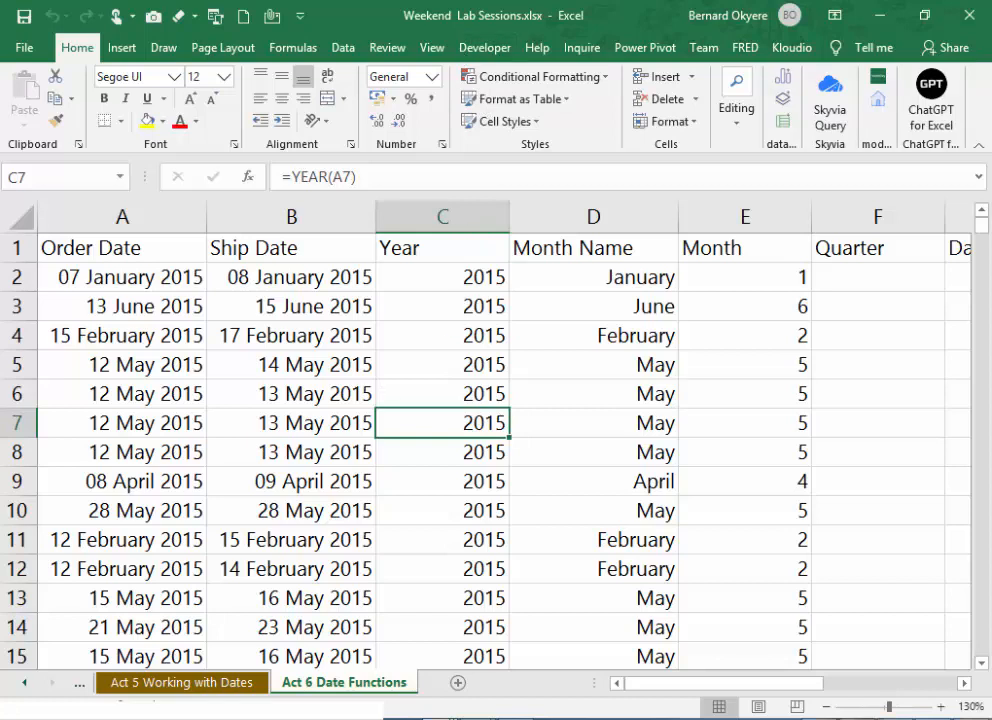
pyautogui.click(408, 545)
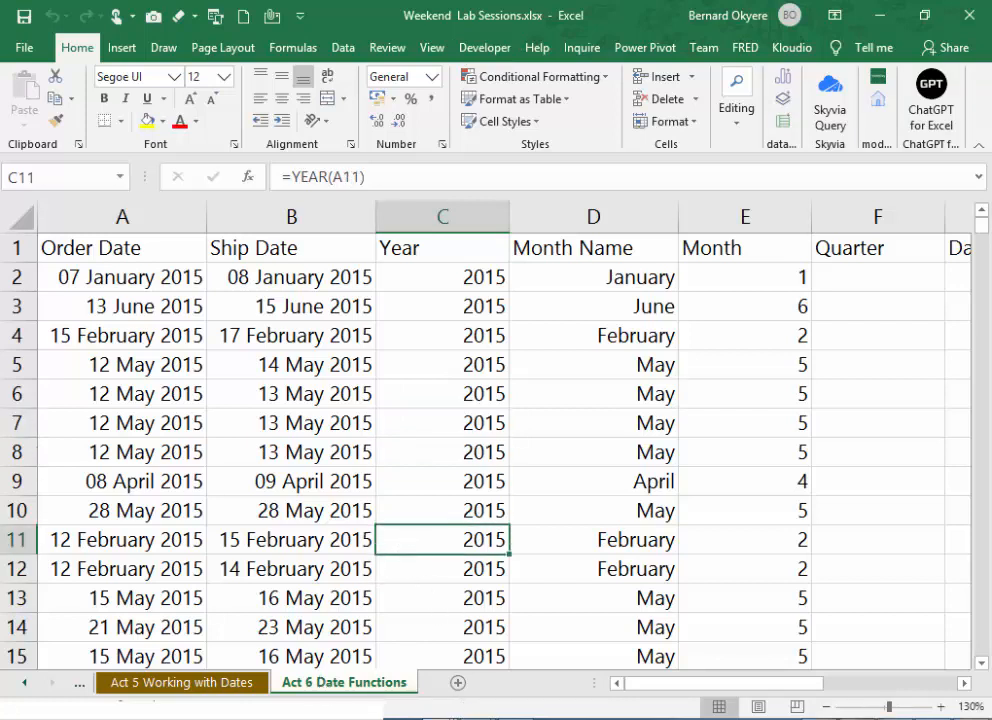
pyautogui.moveTo(440, 718)
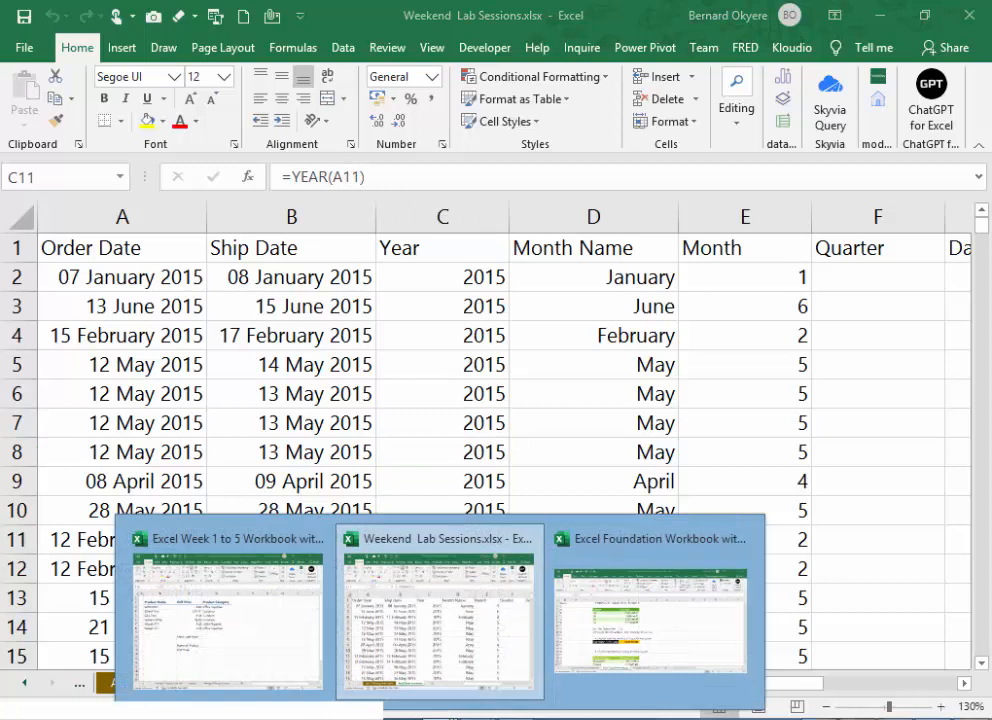
pyautogui.click(270, 642)
pyautogui.click(454, 458)
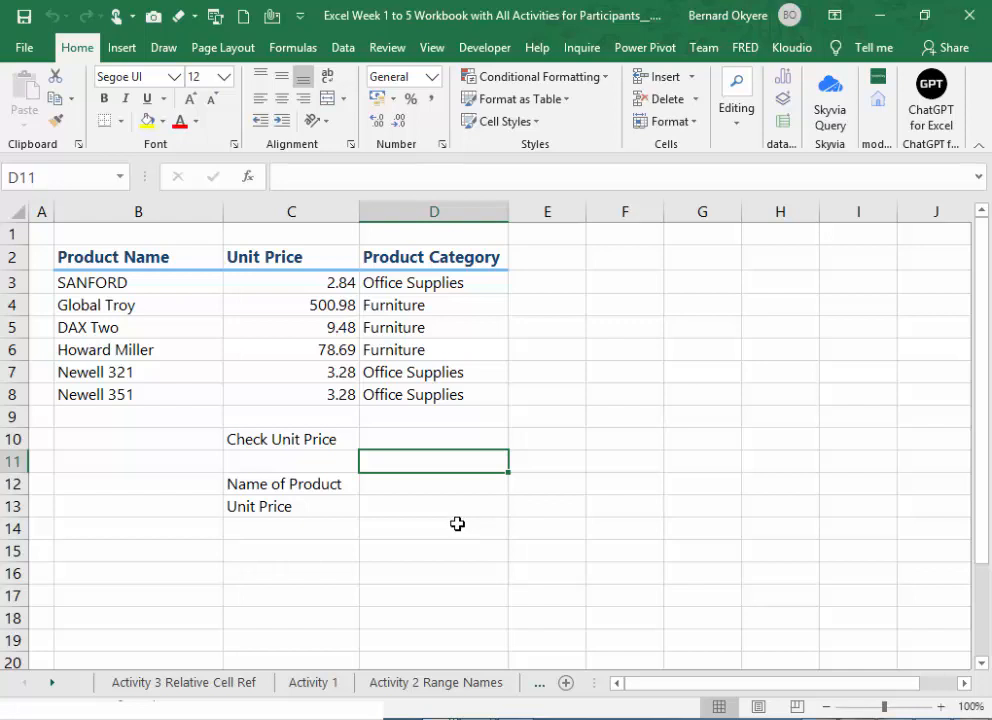
pyautogui.click(485, 442)
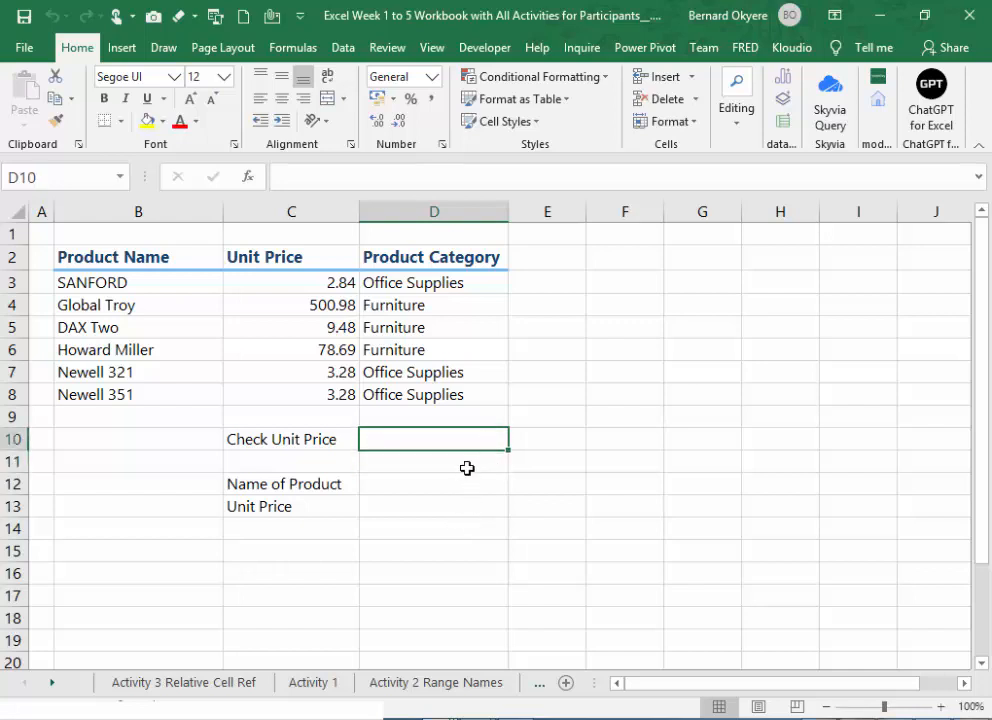
pyautogui.click(465, 468)
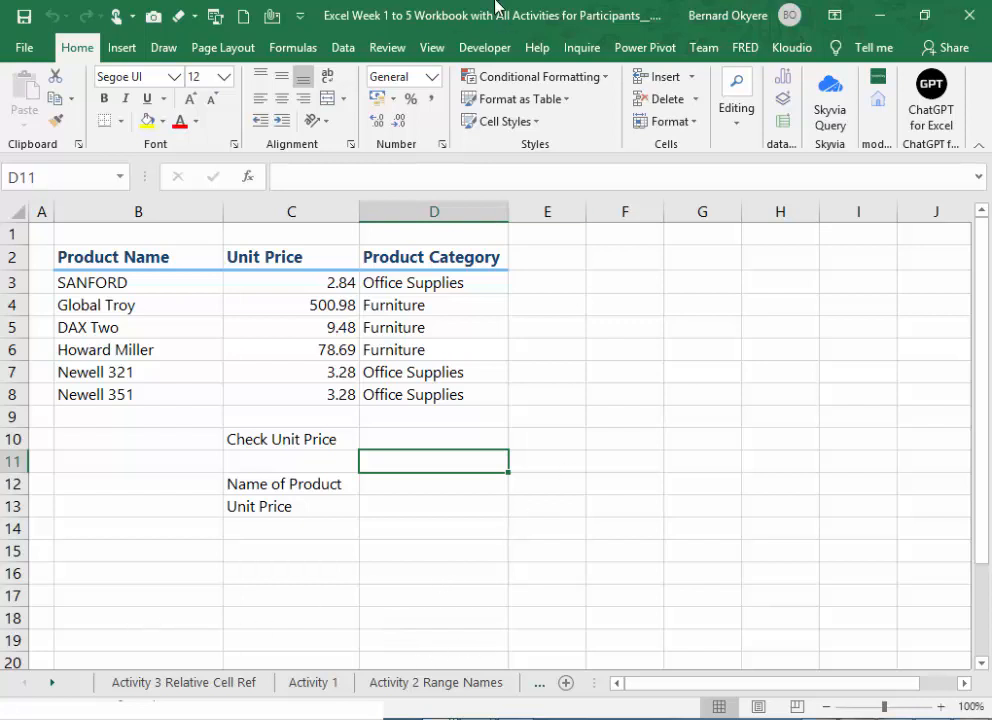
pyautogui.click(422, 574)
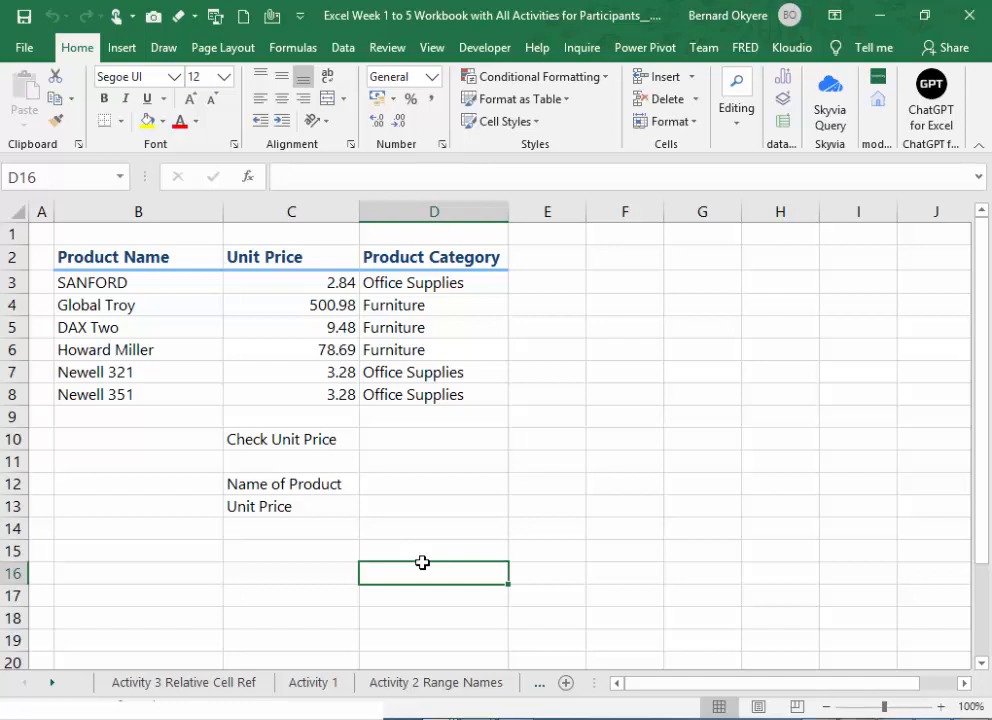
pyautogui.hotkey('alt', 'Tab')
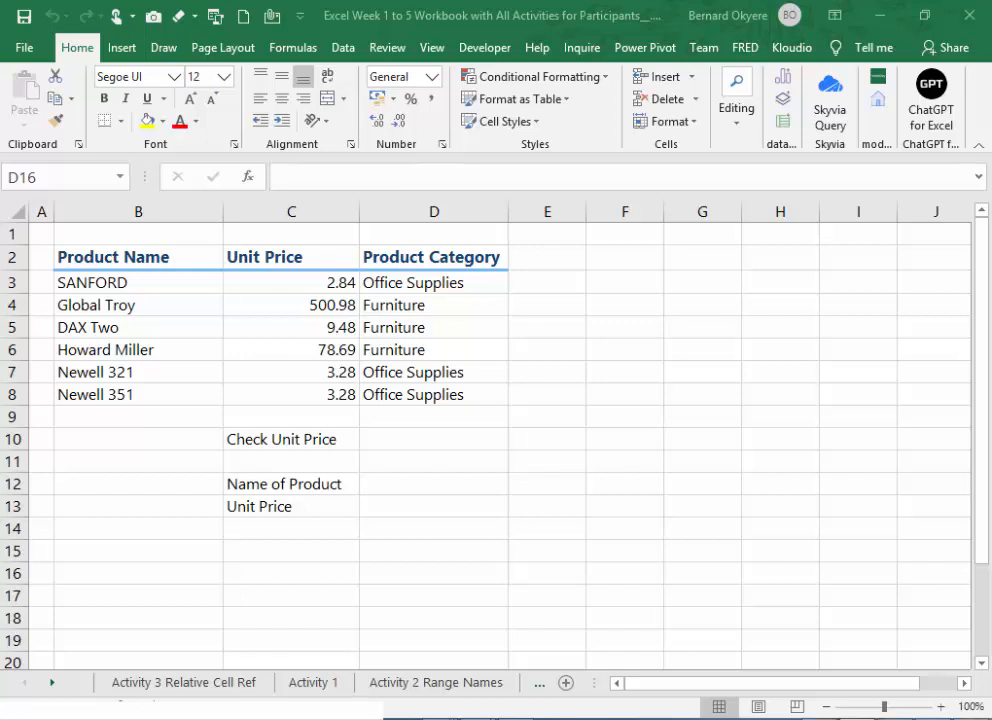
pyautogui.click(369, 526)
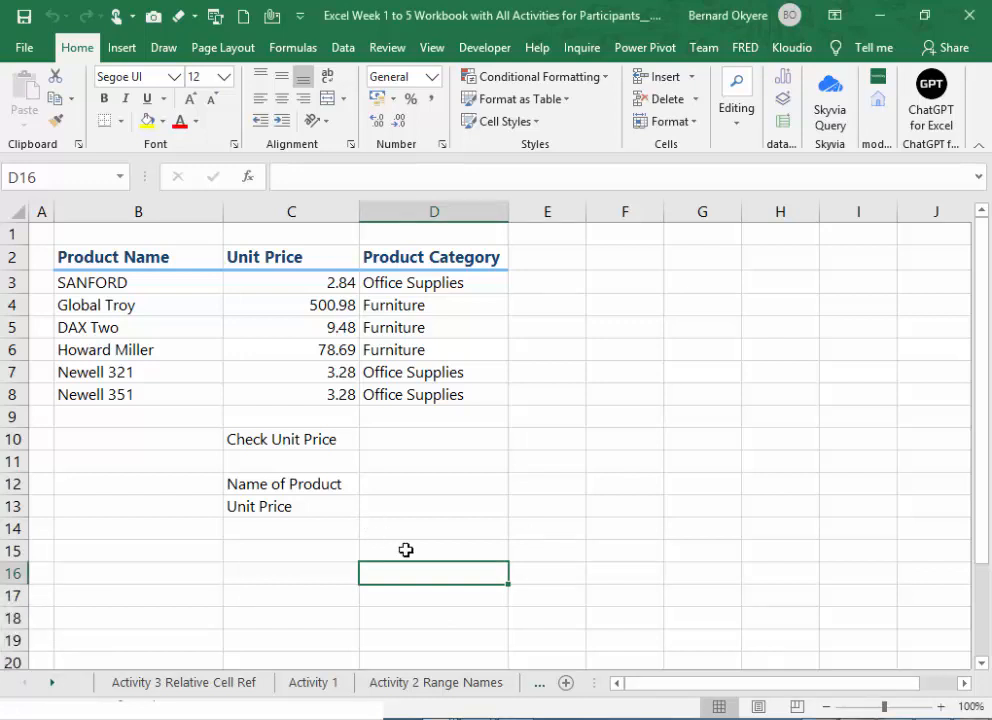
pyautogui.click(514, 553)
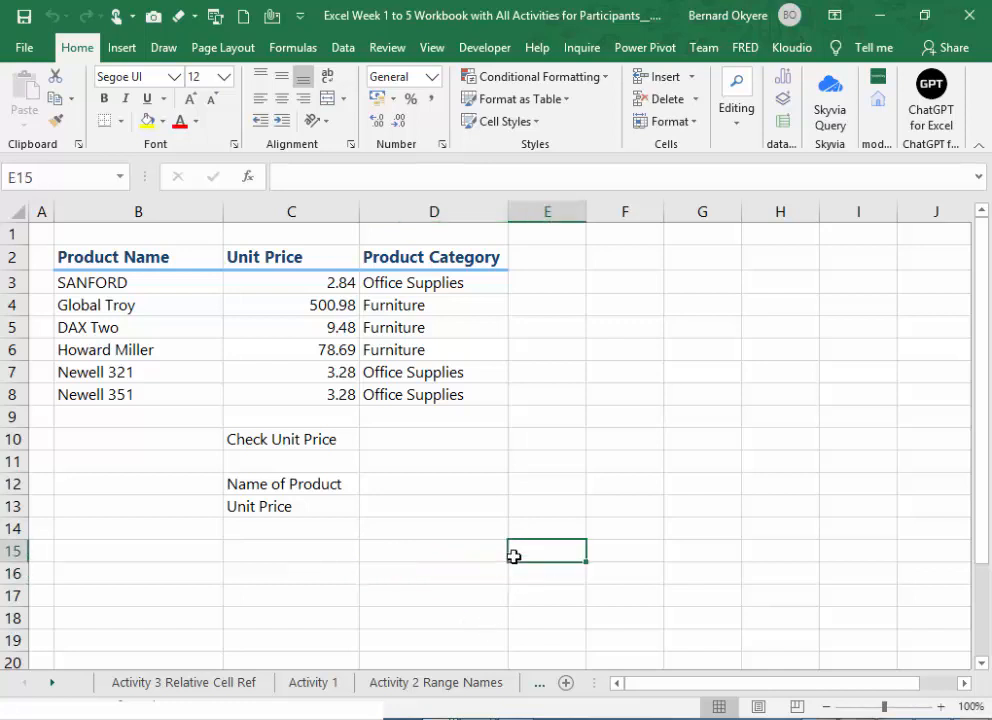
# - Go to the Sales_US sheet using the workbook's full list of sheets
pyautogui.rightClick(42, 684)
pyautogui.click(53, 626)
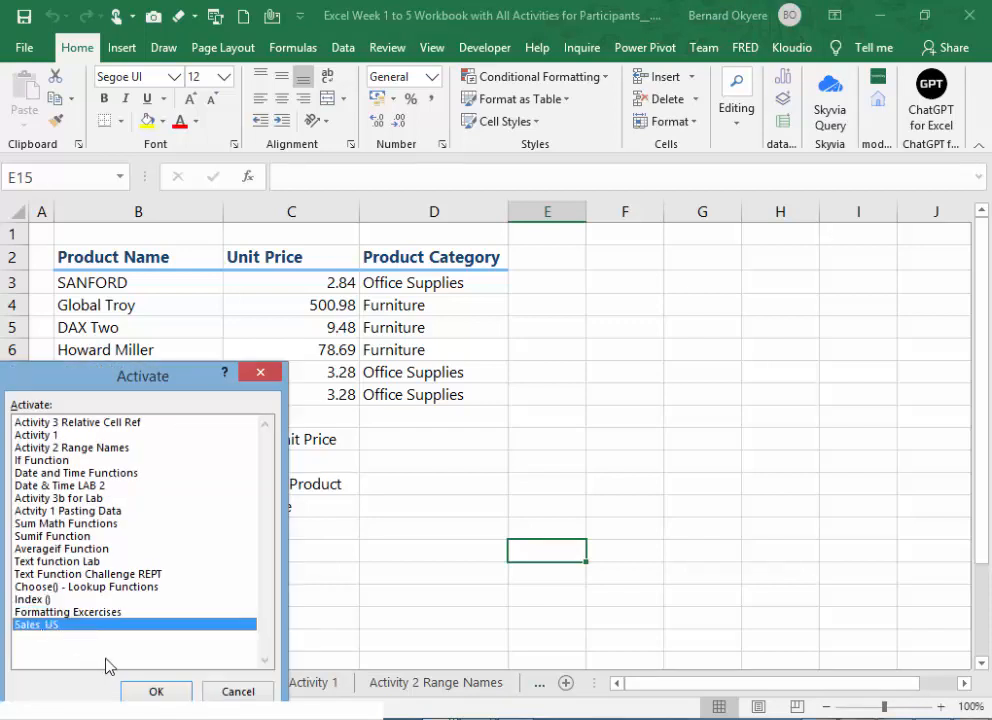
pyautogui.click(163, 694)
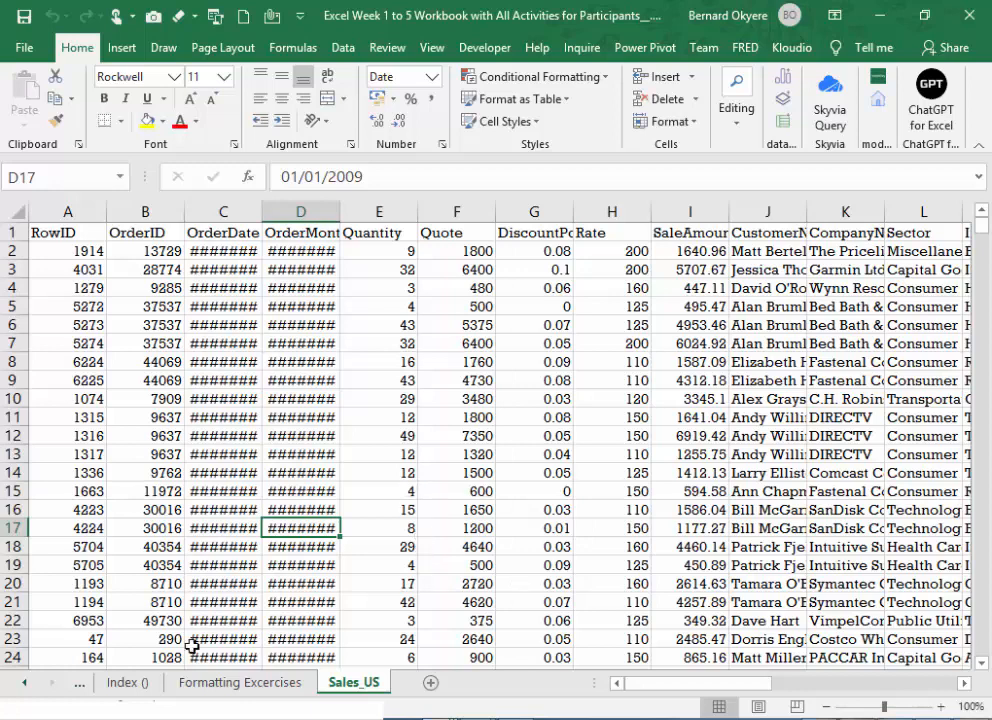
pyautogui.rightClick(37, 688)
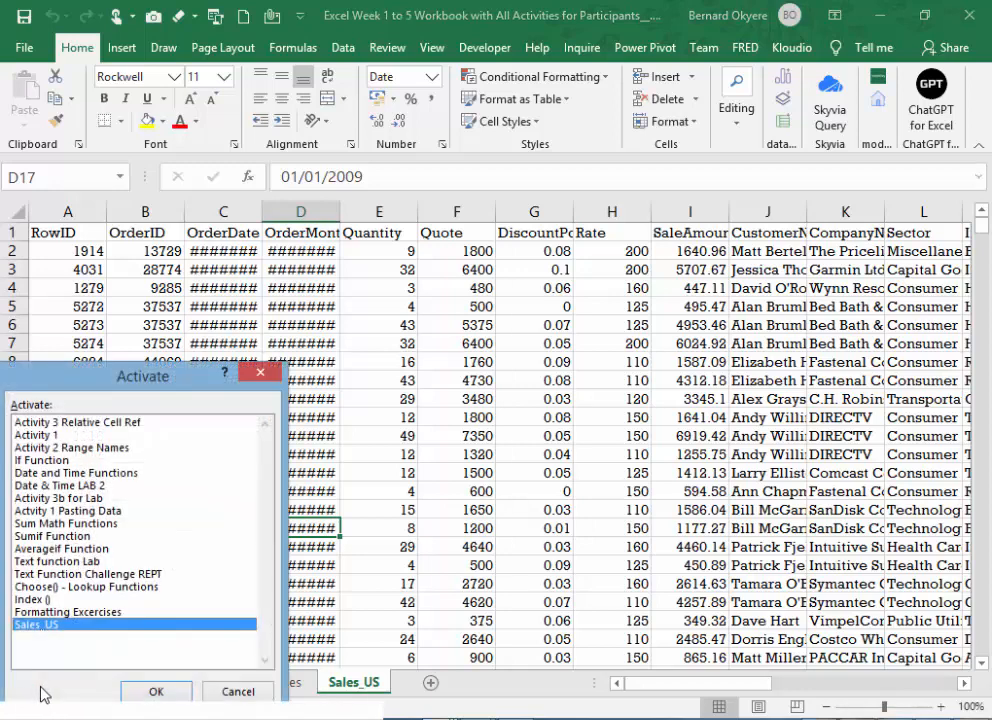
pyautogui.click(162, 692)
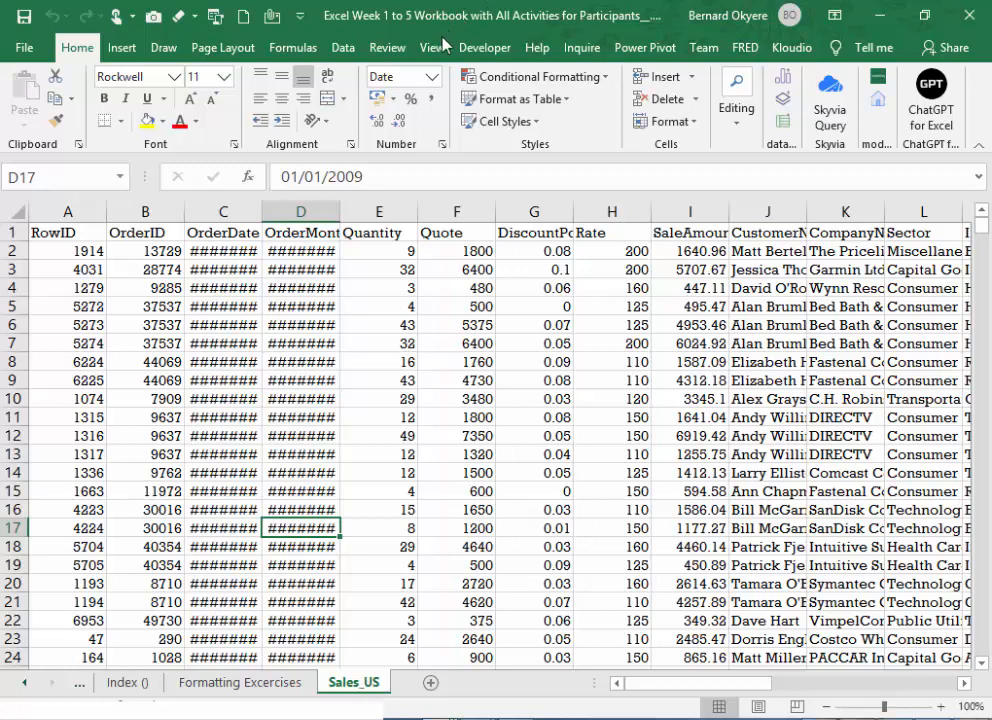
# - Copy the Sales_US sheet to the end of the Weekend Lab Sessions.xlsx workbook, keeping the original in place
pyautogui.rightClick(361, 691)
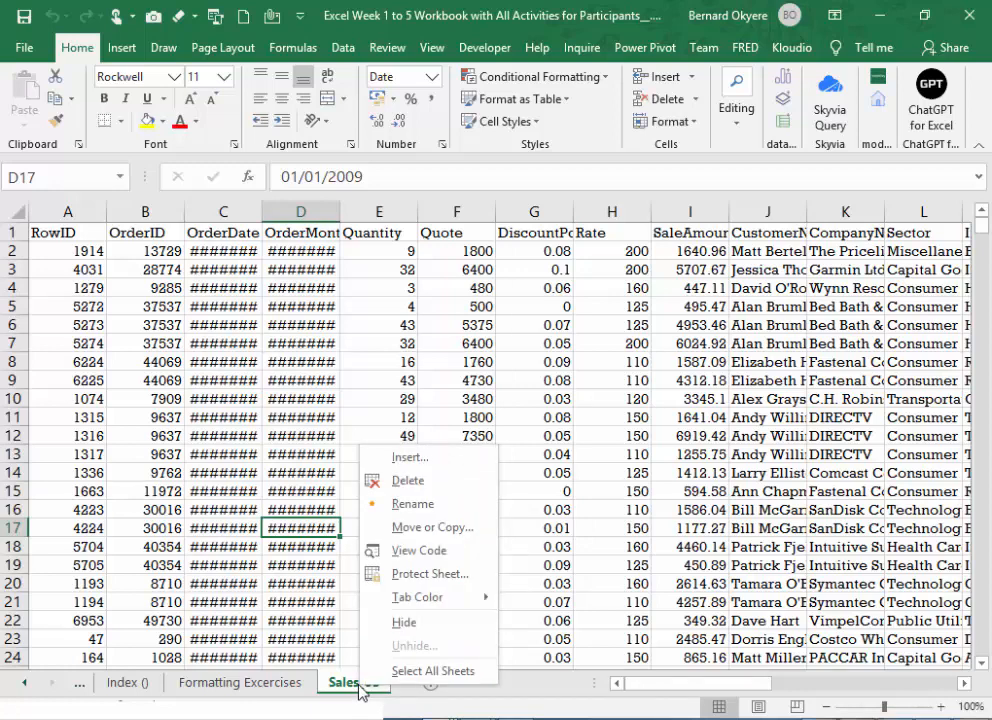
pyautogui.click(442, 528)
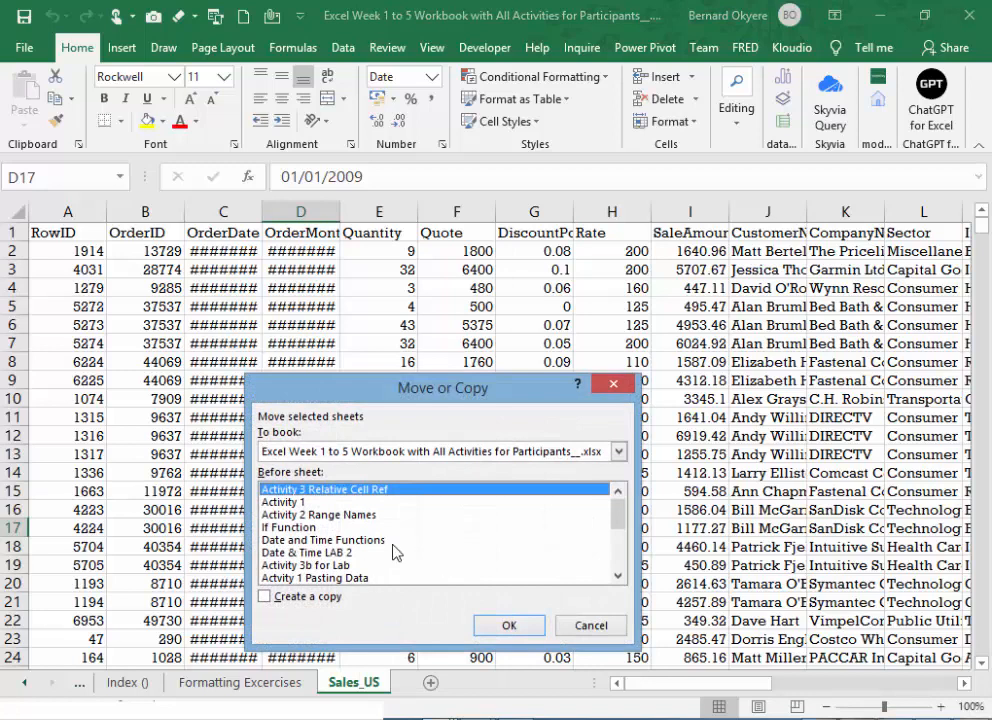
pyautogui.moveTo(478, 388); pyautogui.dragTo(468, 330)
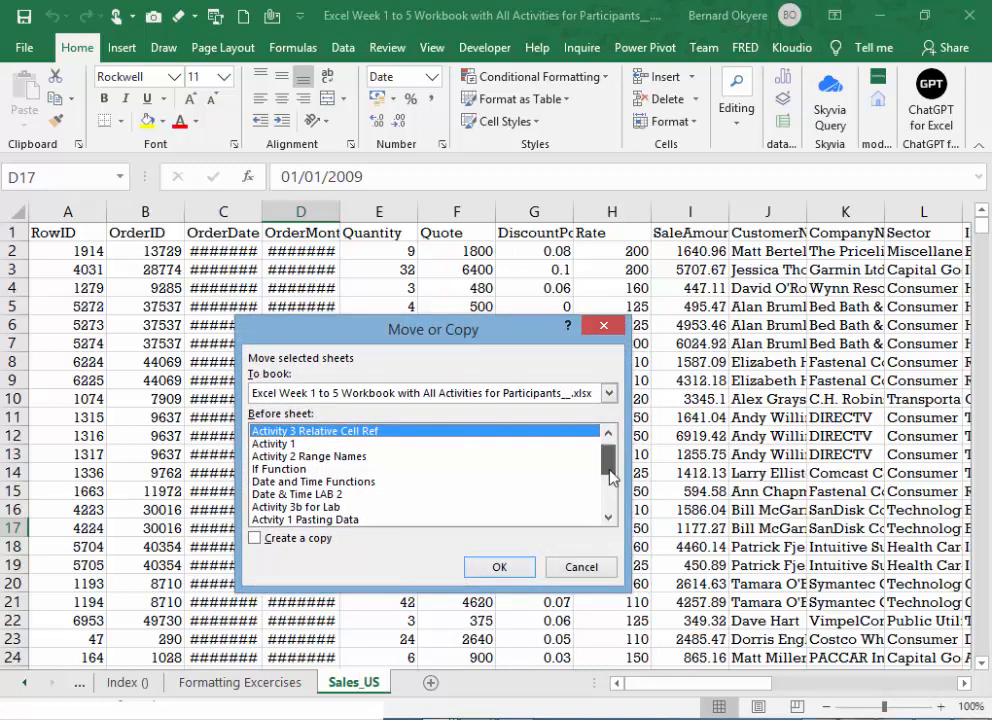
pyautogui.moveTo(612, 478); pyautogui.dragTo(613, 523)
pyautogui.click(280, 512)
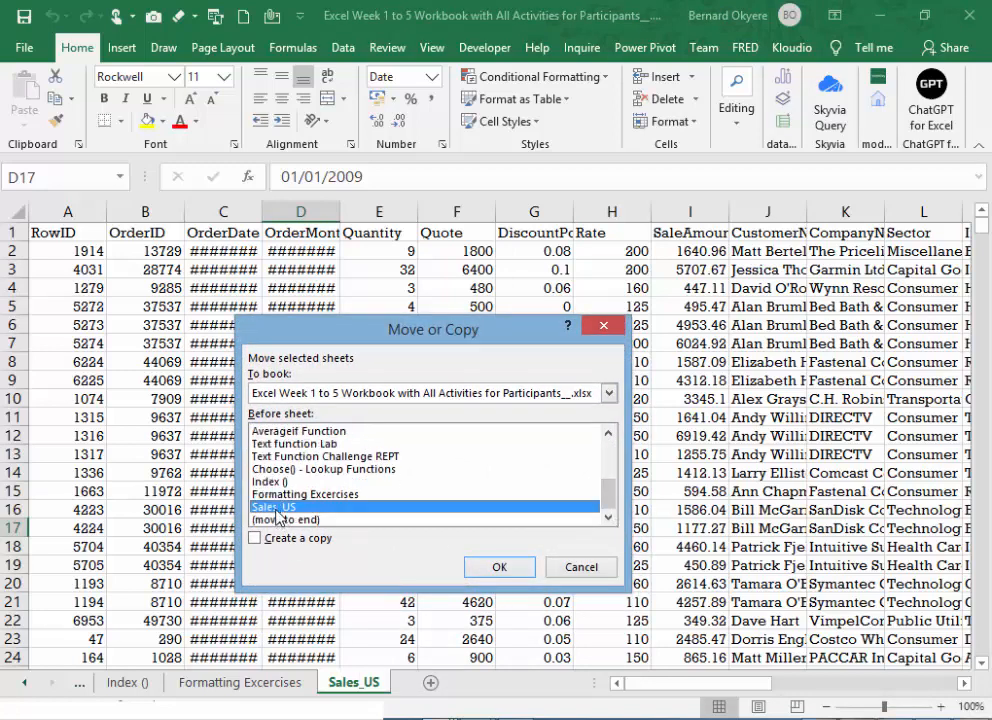
pyautogui.click(301, 520)
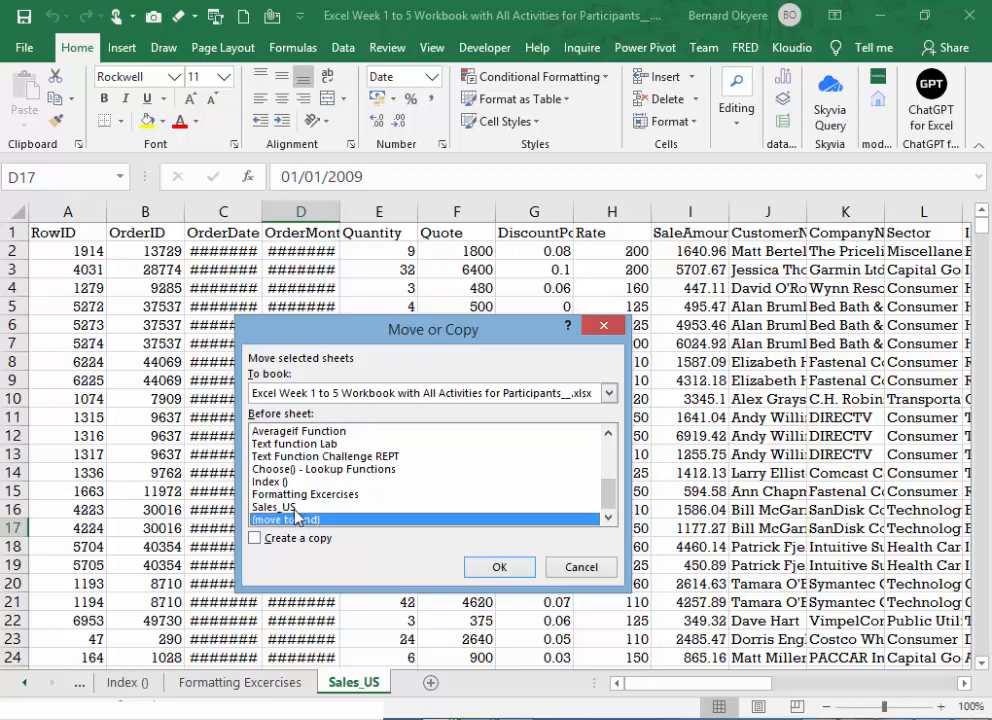
pyautogui.click(287, 508)
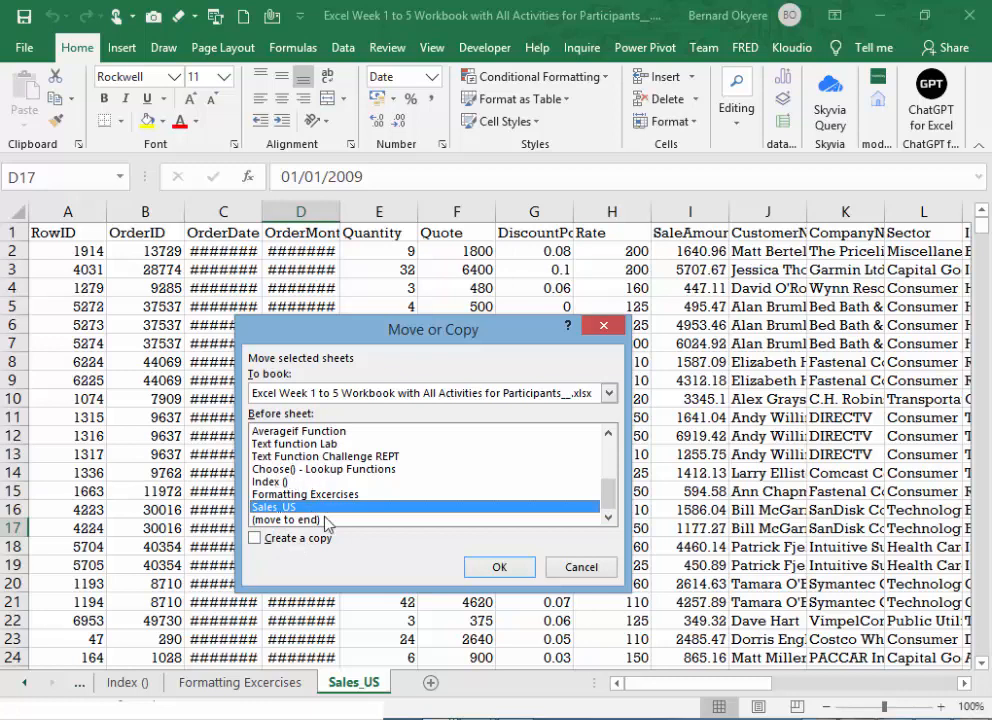
pyautogui.click(264, 546)
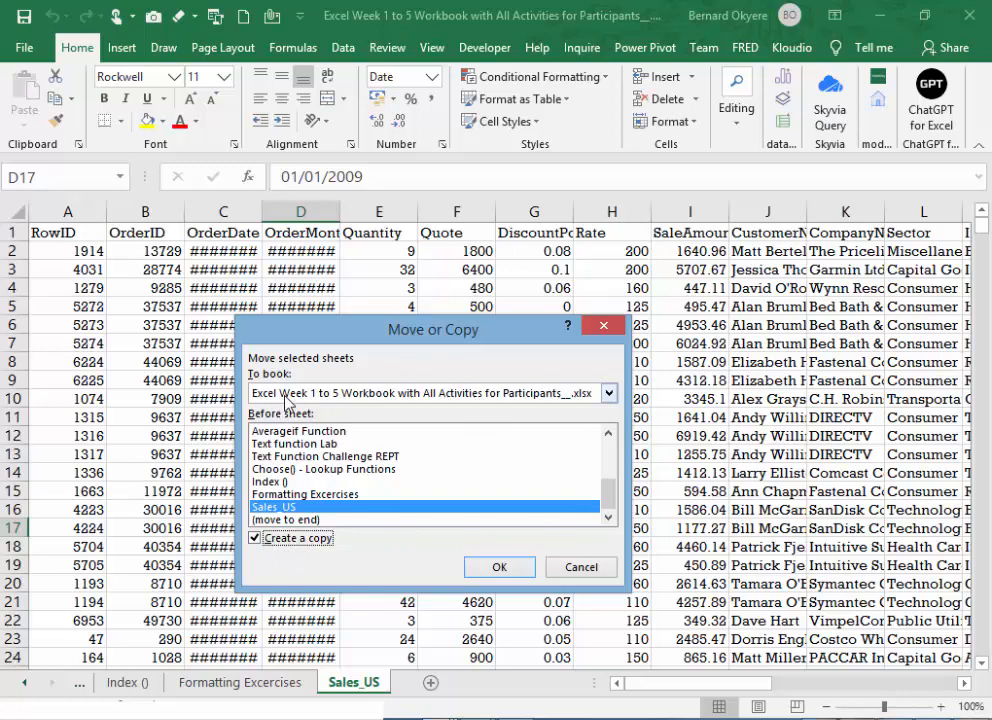
pyautogui.click(609, 393)
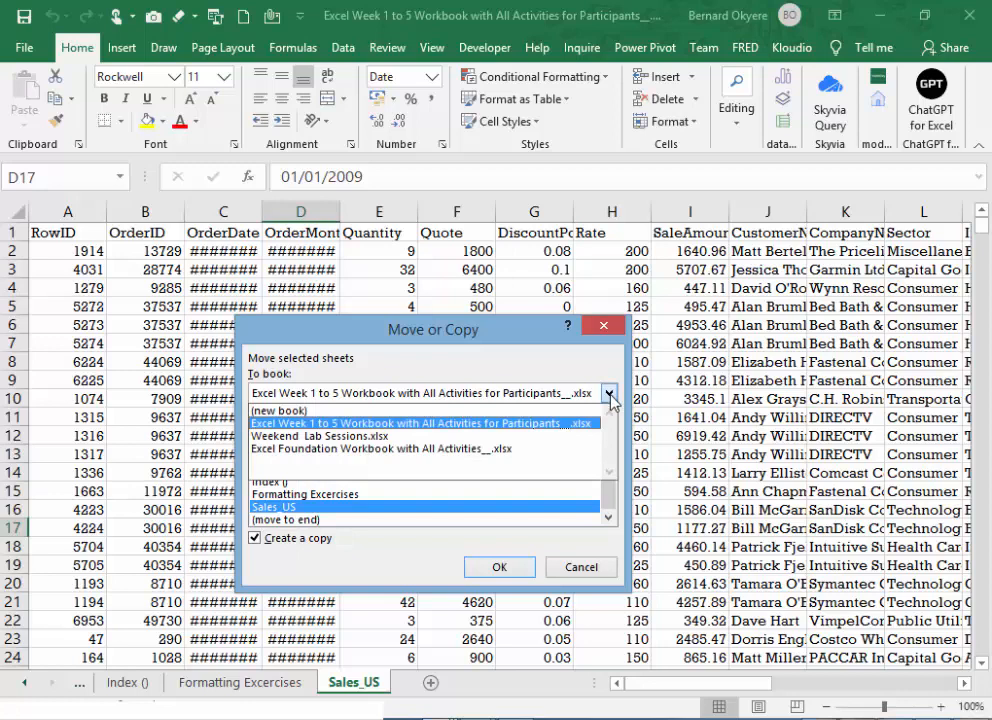
pyautogui.click(357, 436)
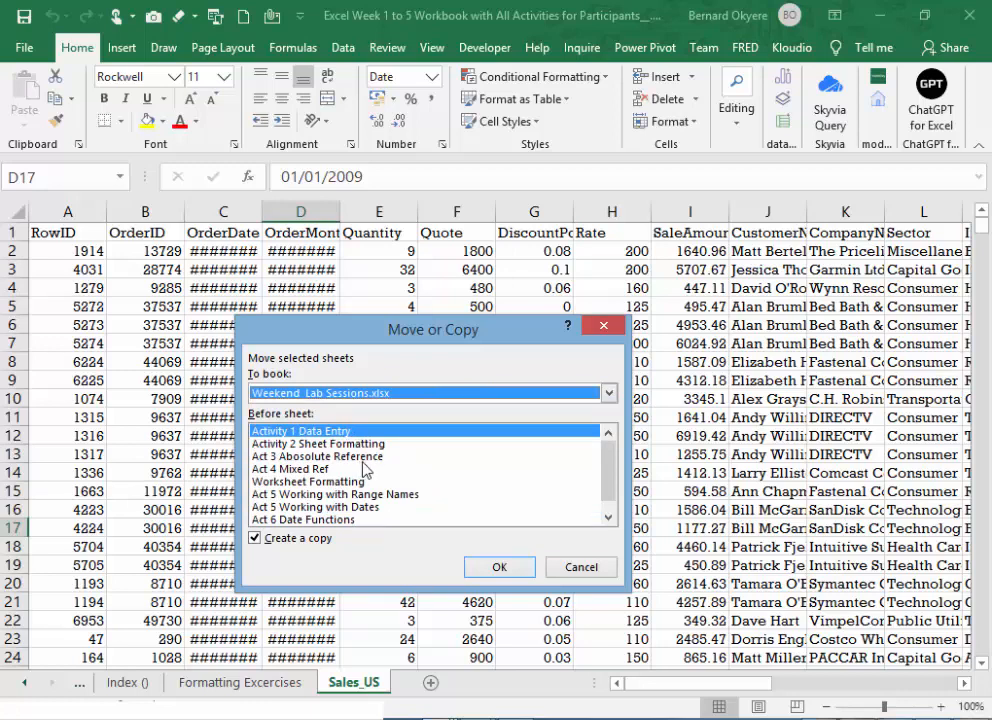
pyautogui.scroll(-1, 303, 515)
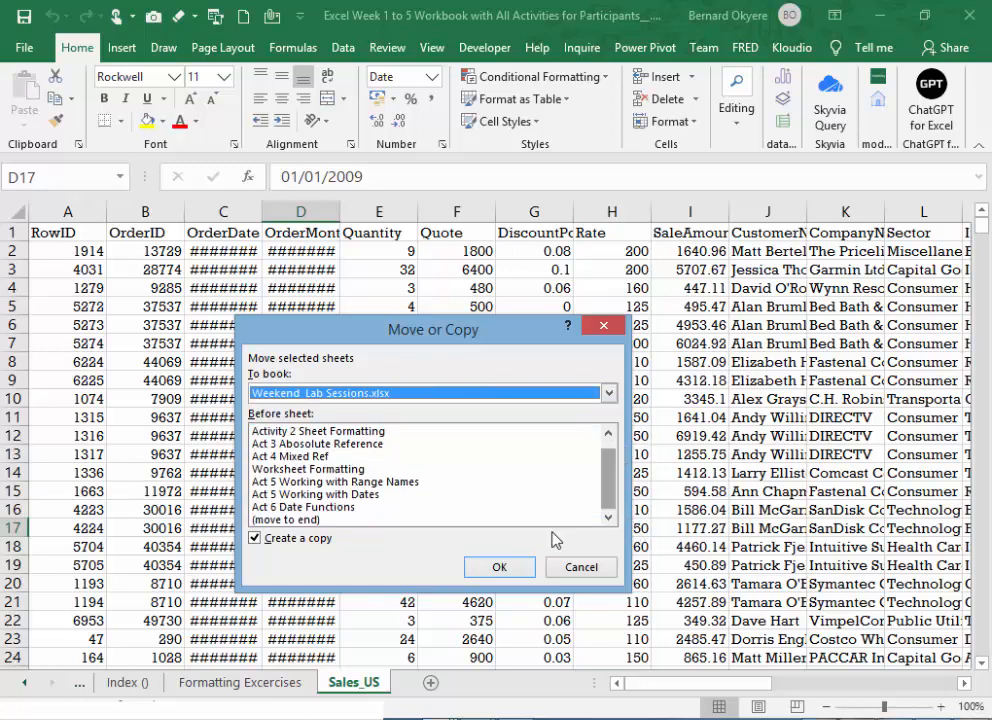
pyautogui.click(303, 520)
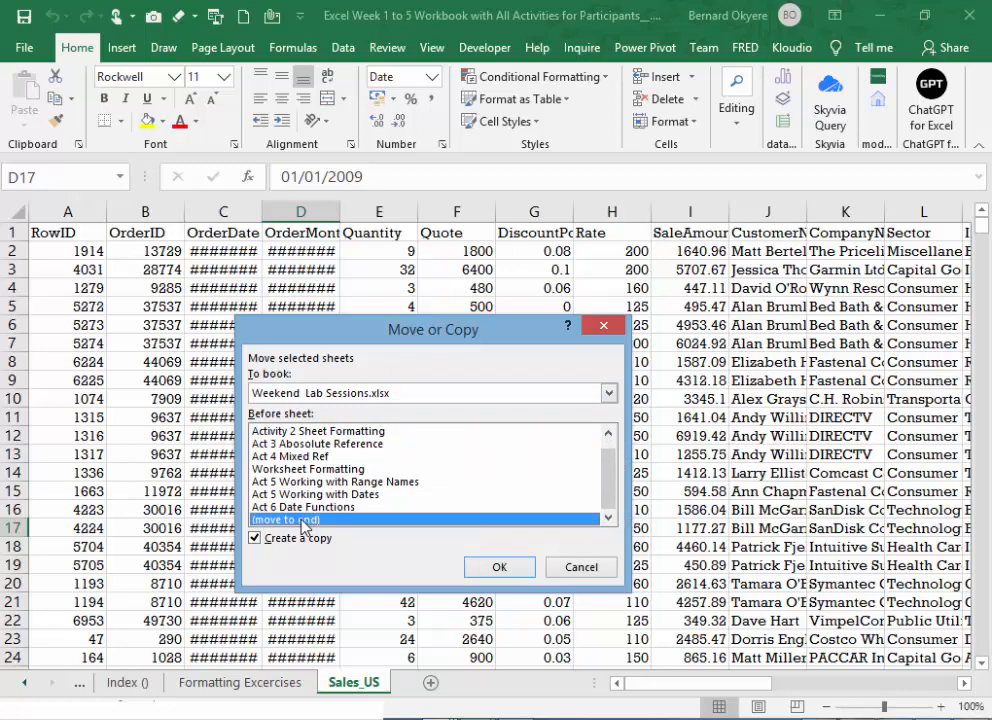
pyautogui.click(497, 567)
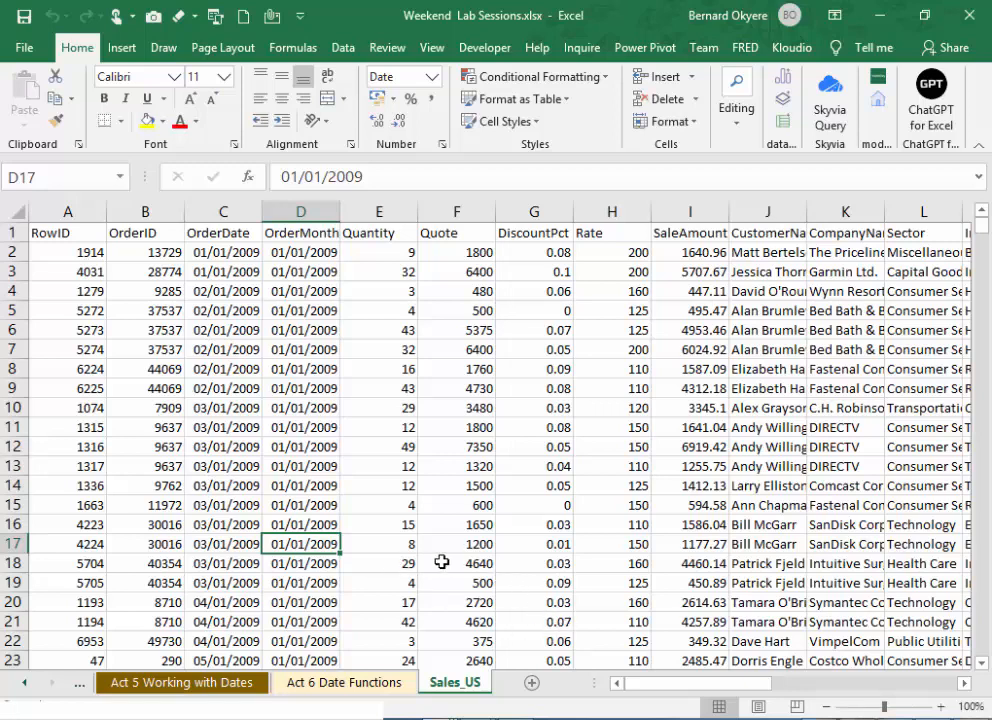
# - Close the Excel Week 1 to 5 source workbook without saving and return to the copied Sales_US sheet
pyautogui.click(442, 718)
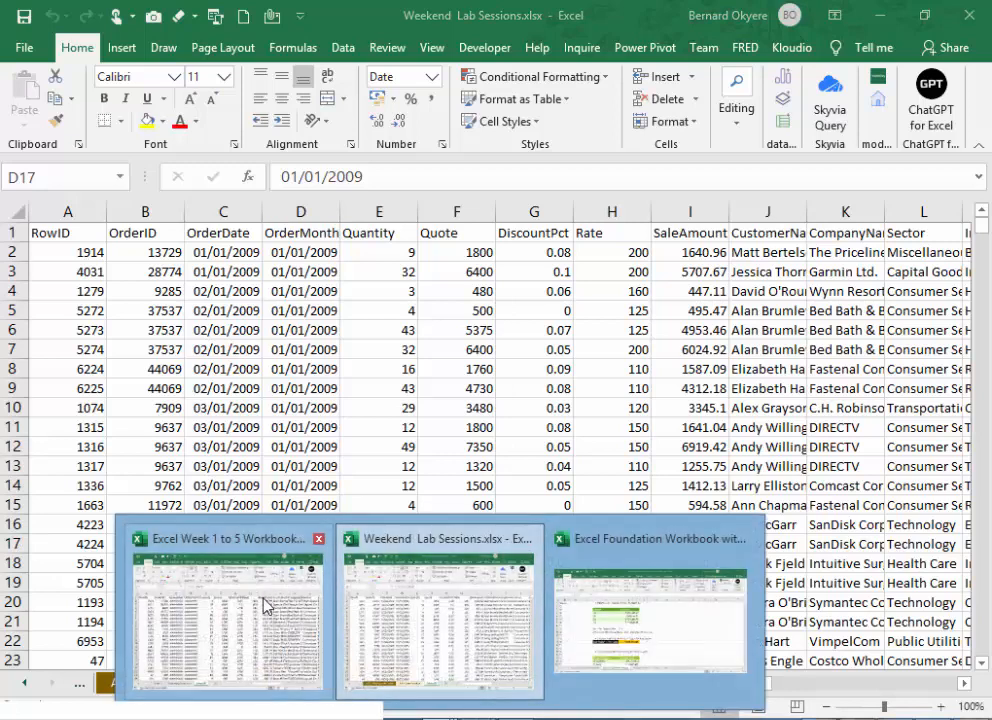
pyautogui.click(265, 604)
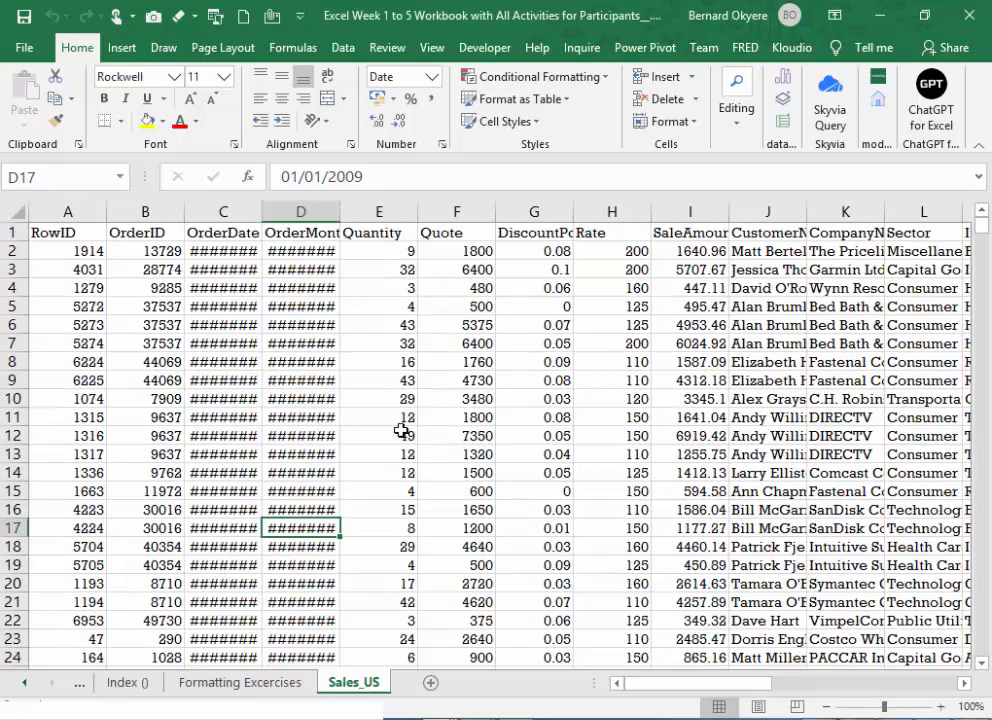
pyautogui.click(969, 15)
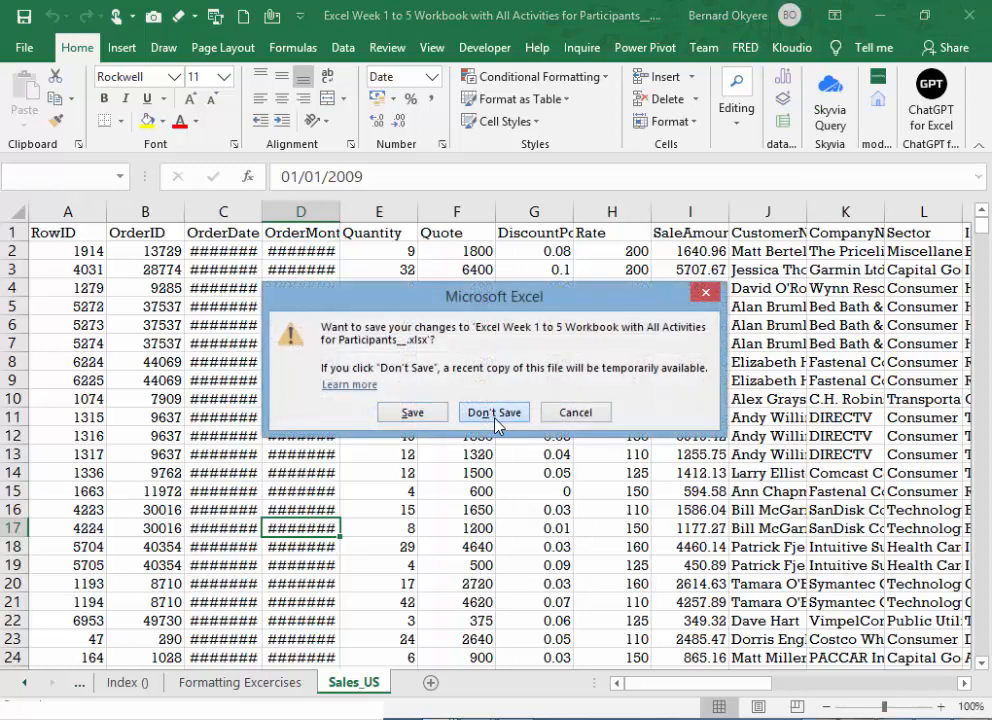
pyautogui.click(492, 412)
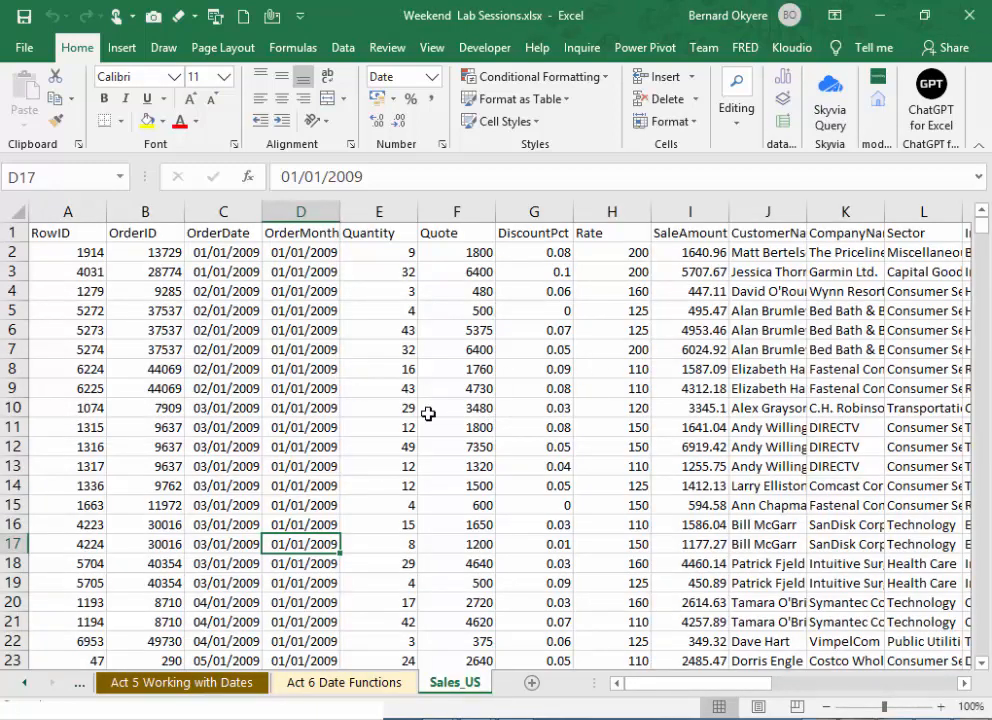
pyautogui.click(512, 485)
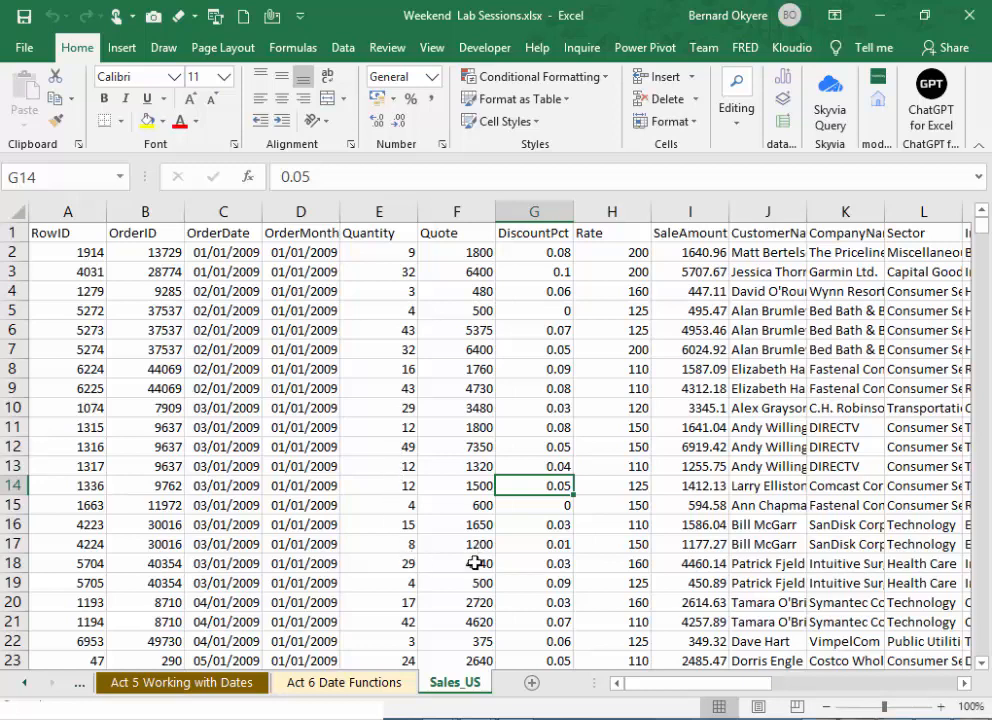
# - Switch to the Become a Certified Data Analyst Training Outline 2024 document in Word and examine the Week 2 instructions for the Quarter column
pyautogui.hotkey('alt', 'Tab')
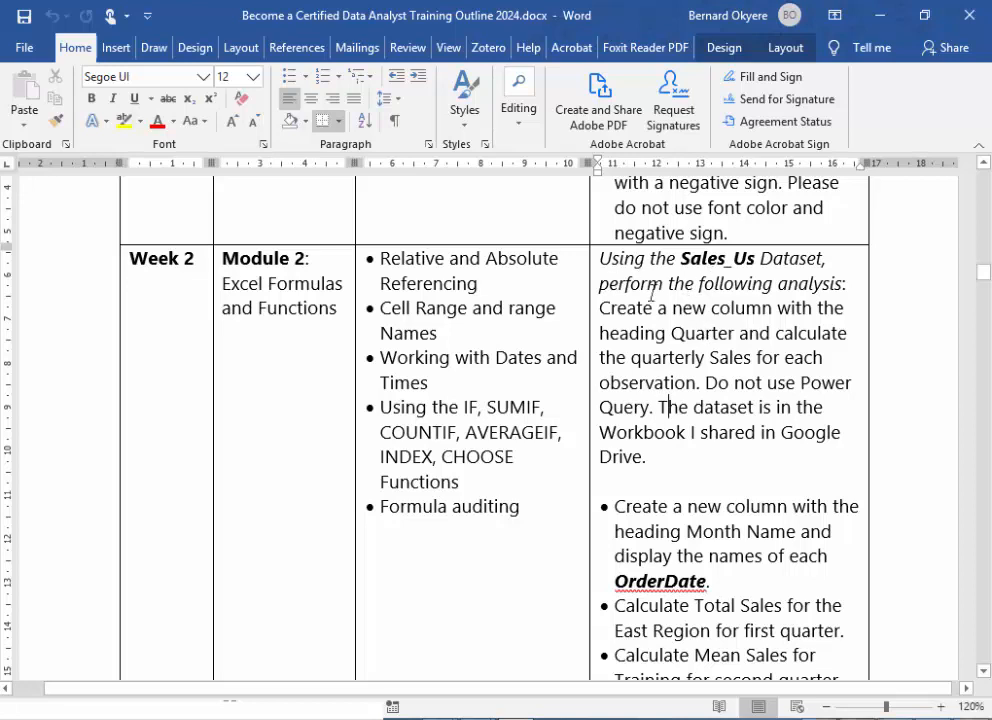
pyautogui.moveTo(600, 283); pyautogui.dragTo(772, 330)
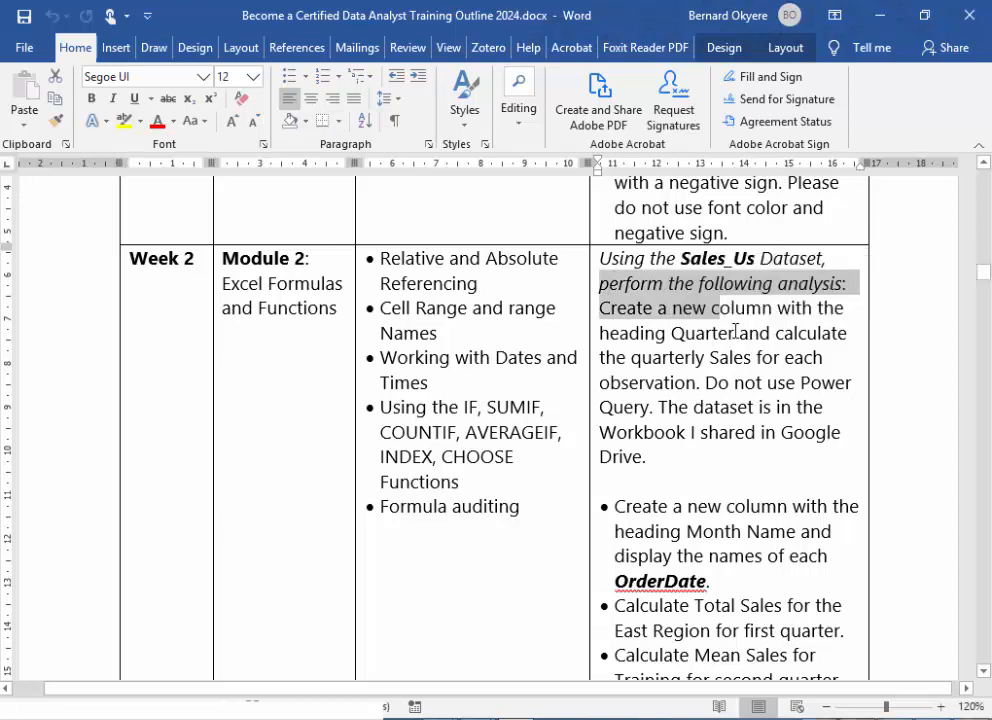
pyautogui.click(768, 330)
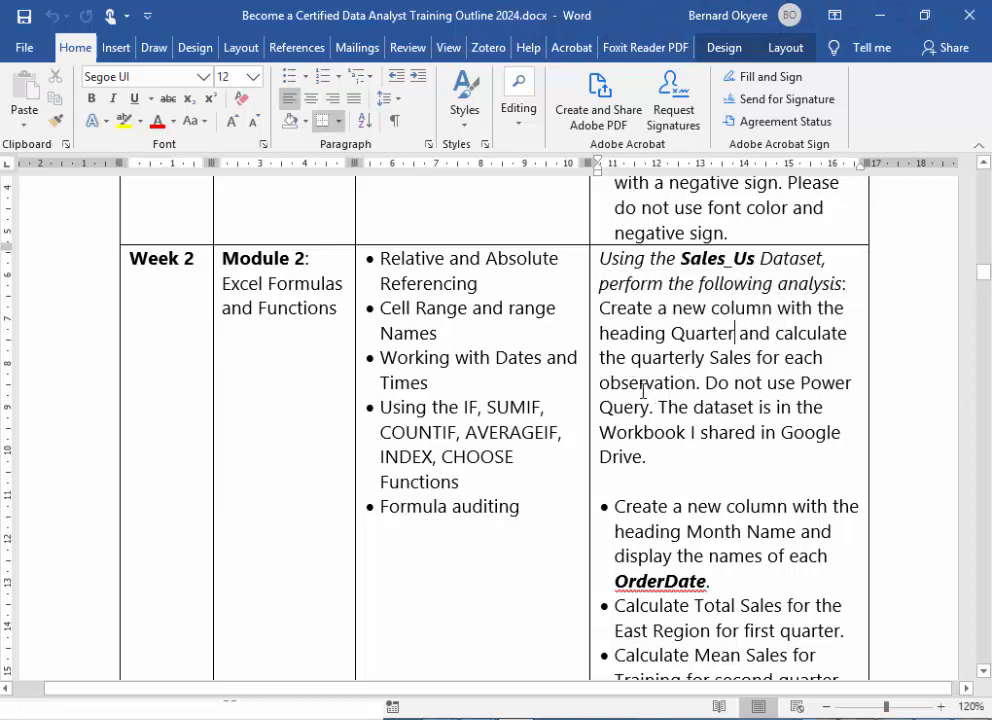
pyautogui.moveTo(601, 382); pyautogui.dragTo(693, 392)
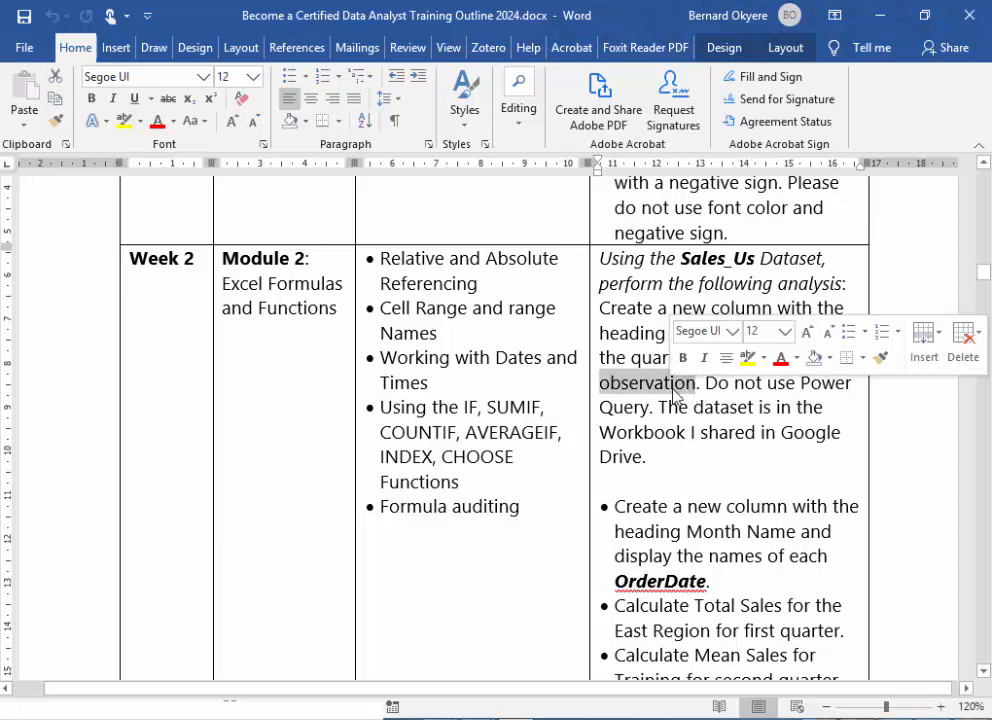
pyautogui.click(665, 390)
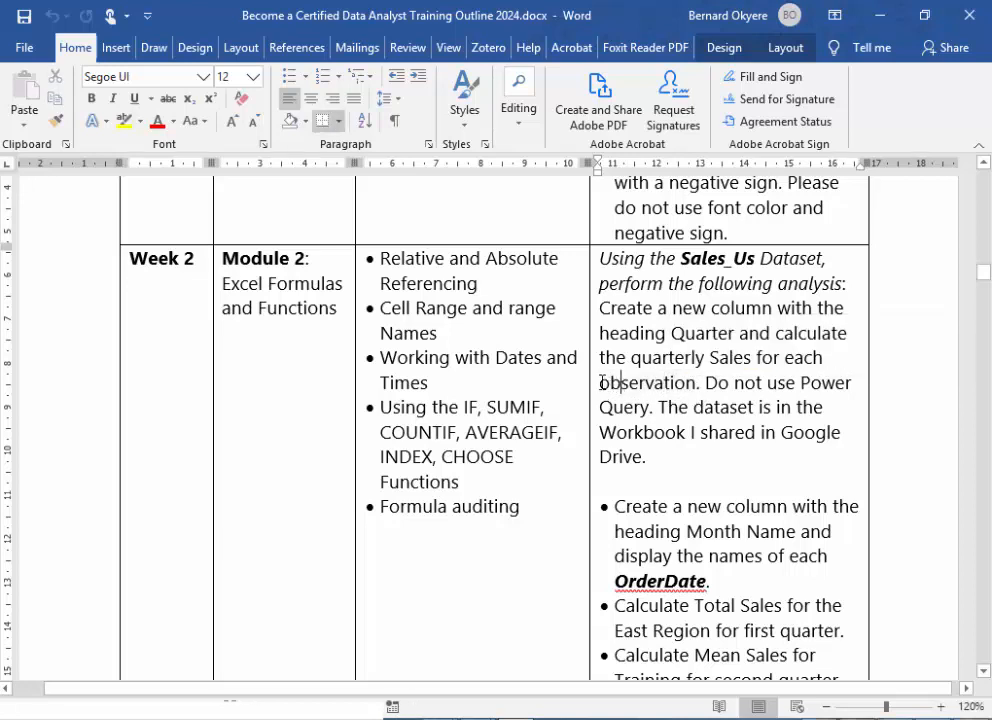
pyautogui.moveTo(602, 382); pyautogui.dragTo(697, 386)
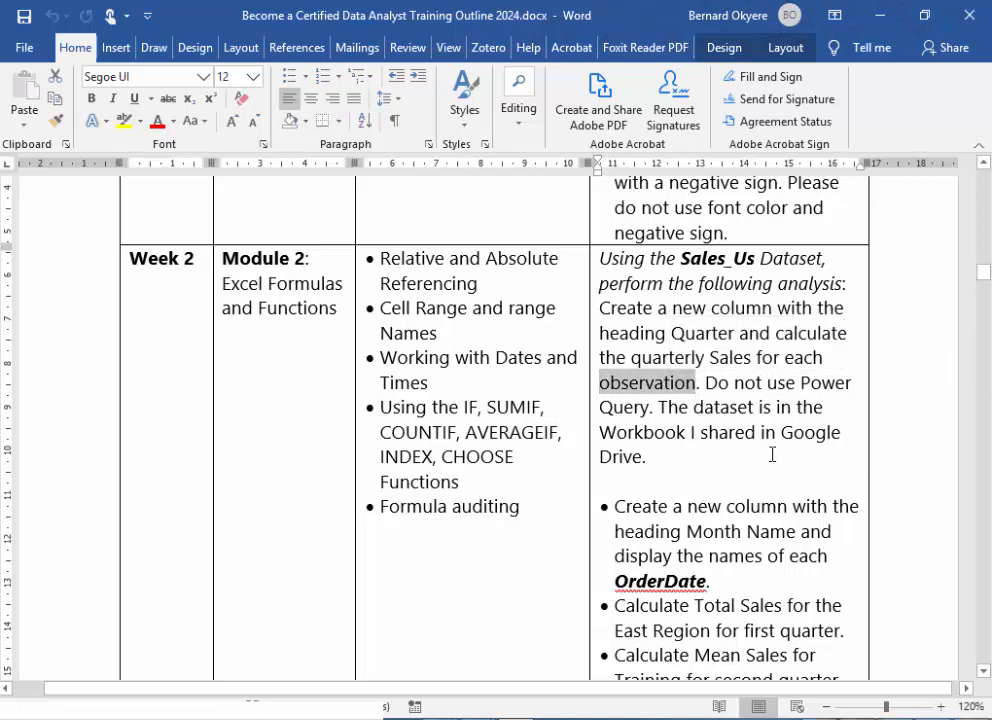
pyautogui.click(701, 383)
pyautogui.moveTo(601, 383); pyautogui.dragTo(670, 401)
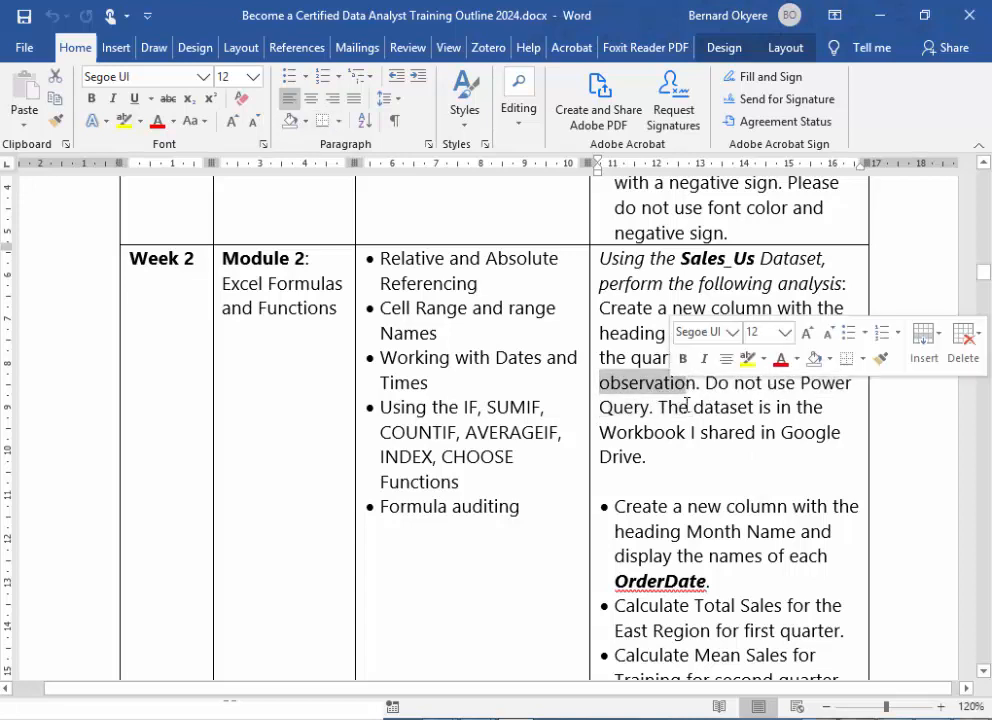
pyautogui.click(689, 405)
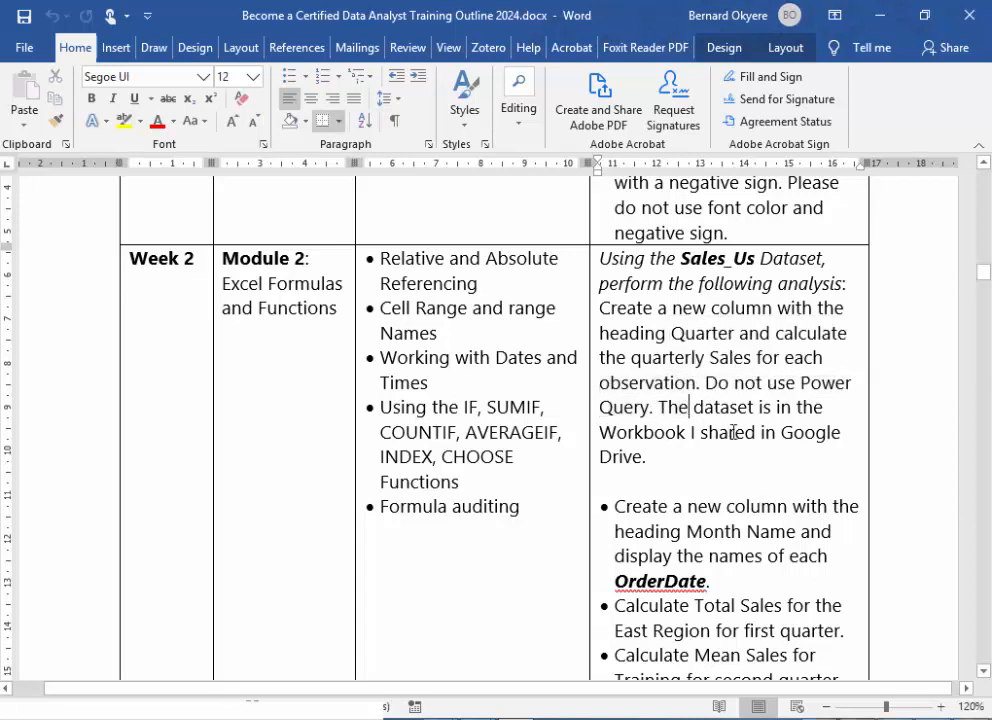
# - Extend the Week 2 restriction on Power Query by adding "and PivotTable" at the end of that sentence
pyautogui.click(651, 405)
pyautogui.write('and ')
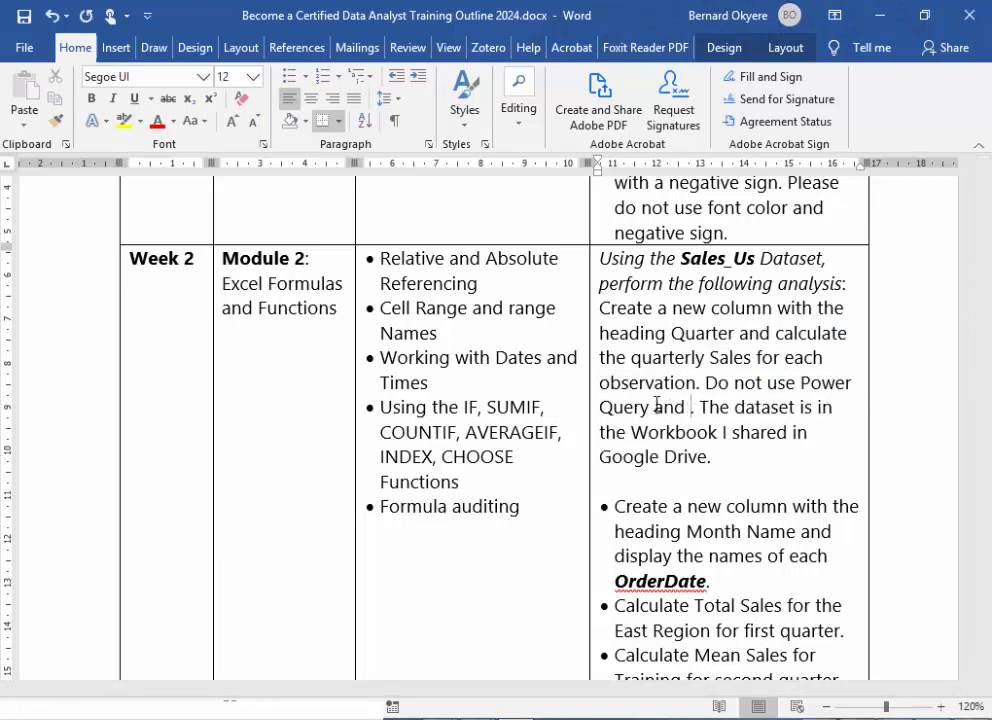
pyautogui.write('PivotTable')
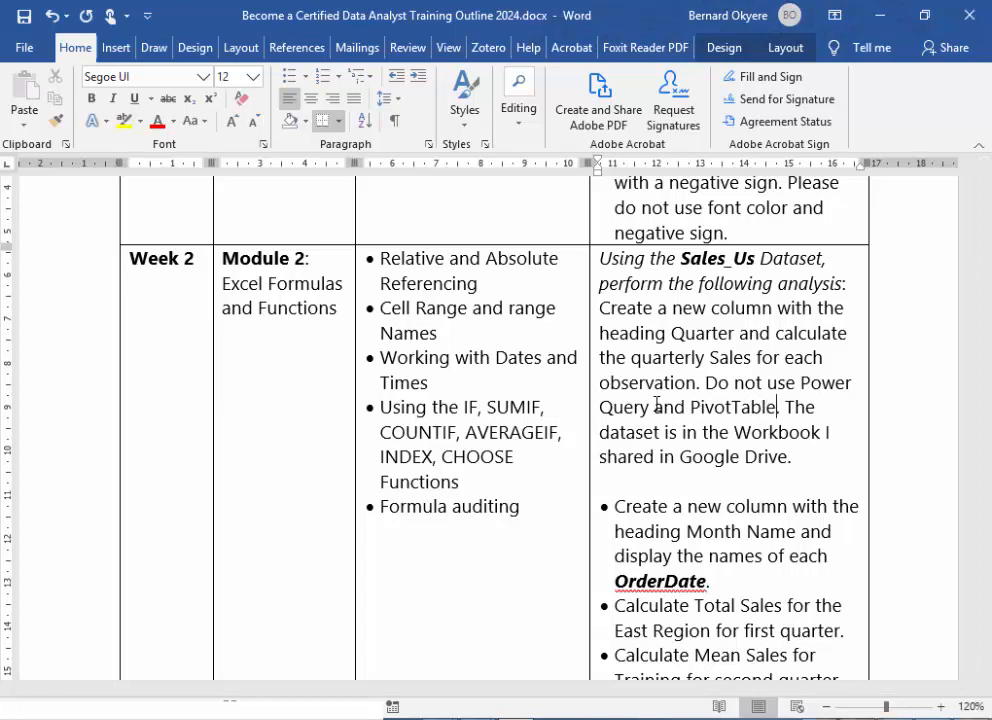
# - Reword the Month Name task by inserting "Month from the" before OrderDate, so it asks for the names of each Month
pyautogui.scroll(-1, 755, 475)
pyautogui.click(748, 476)
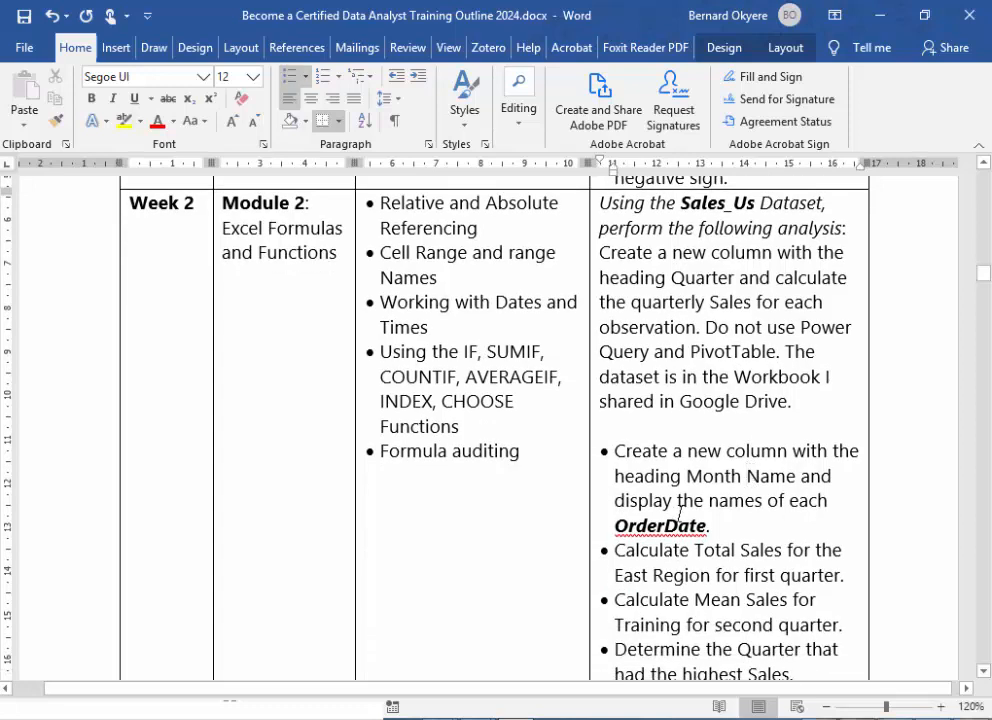
pyautogui.scroll(-1, 695, 510)
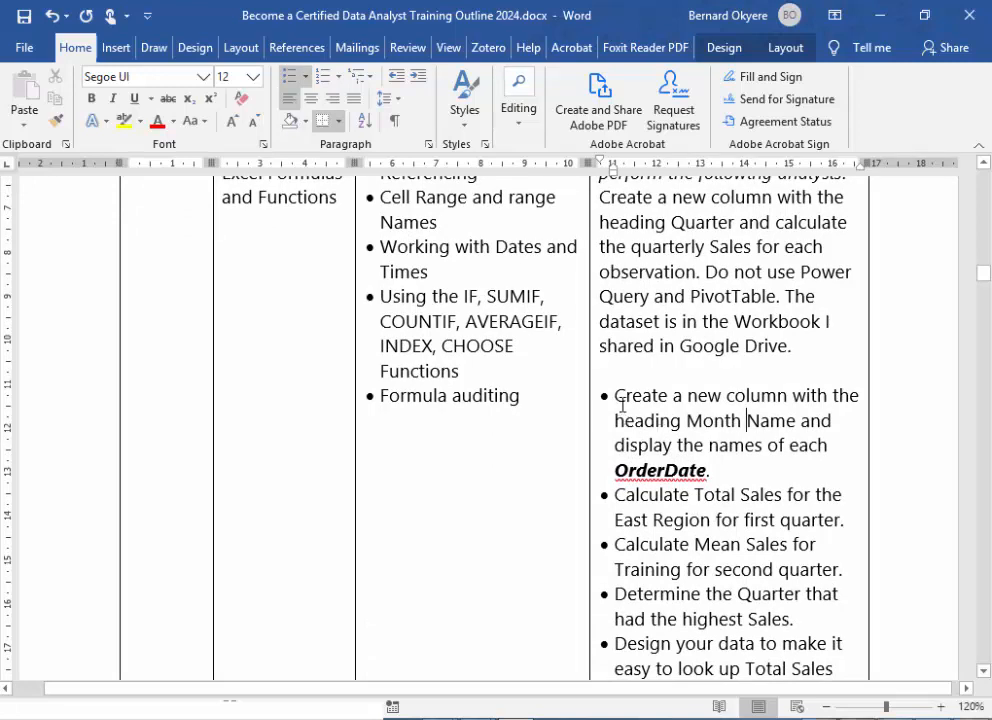
pyautogui.click(791, 446)
pyautogui.click(838, 445)
pyautogui.write('Month')
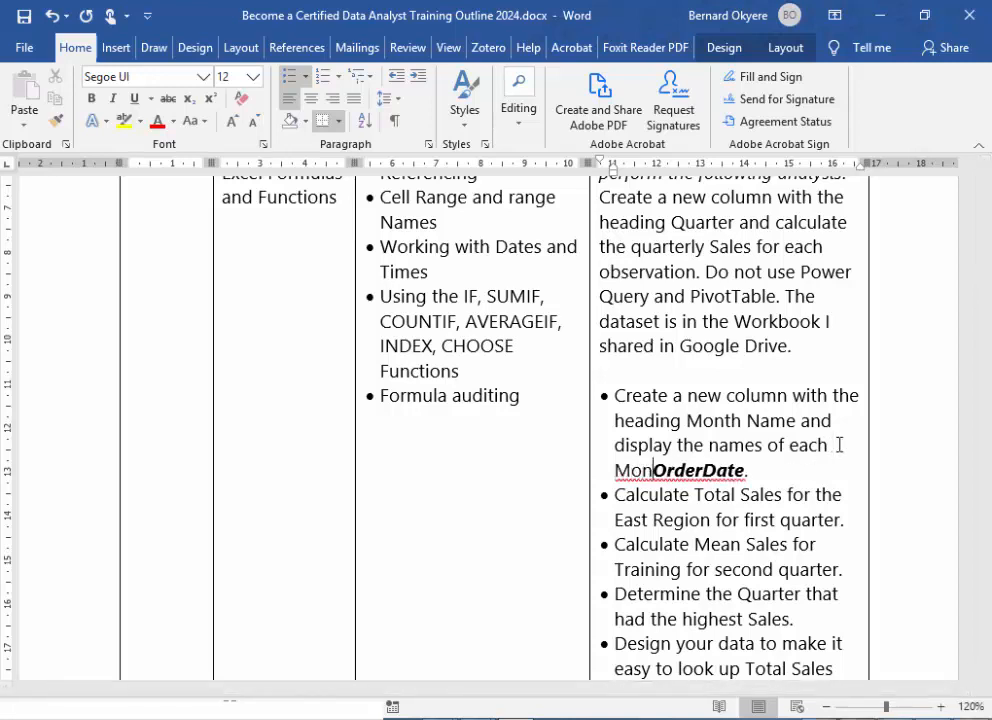
pyautogui.write('from the')
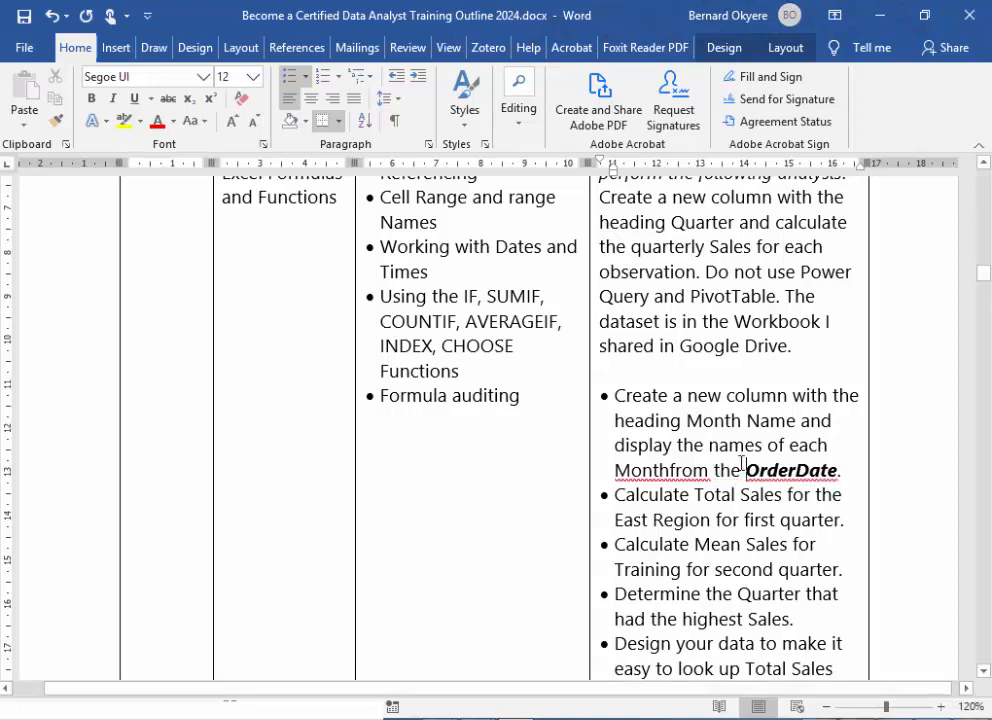
pyautogui.click(668, 472)
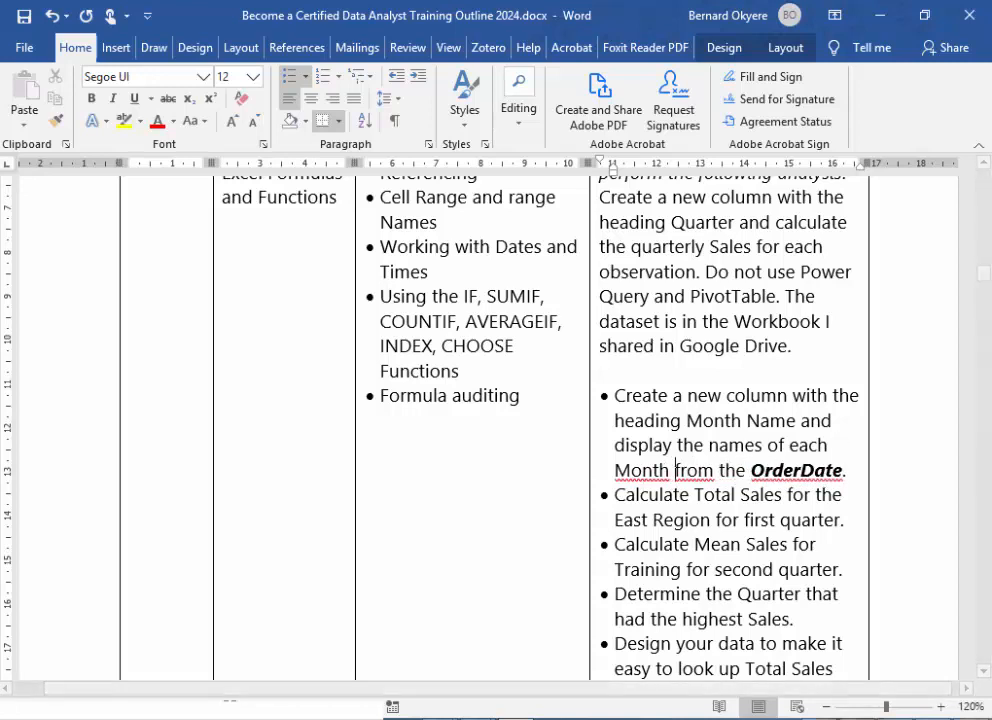
# - Examine the remaining Week 2 tasks on regional total sales, mean Training sales, the highest-sales quarter and the sales lookup design
pyautogui.click(714, 524)
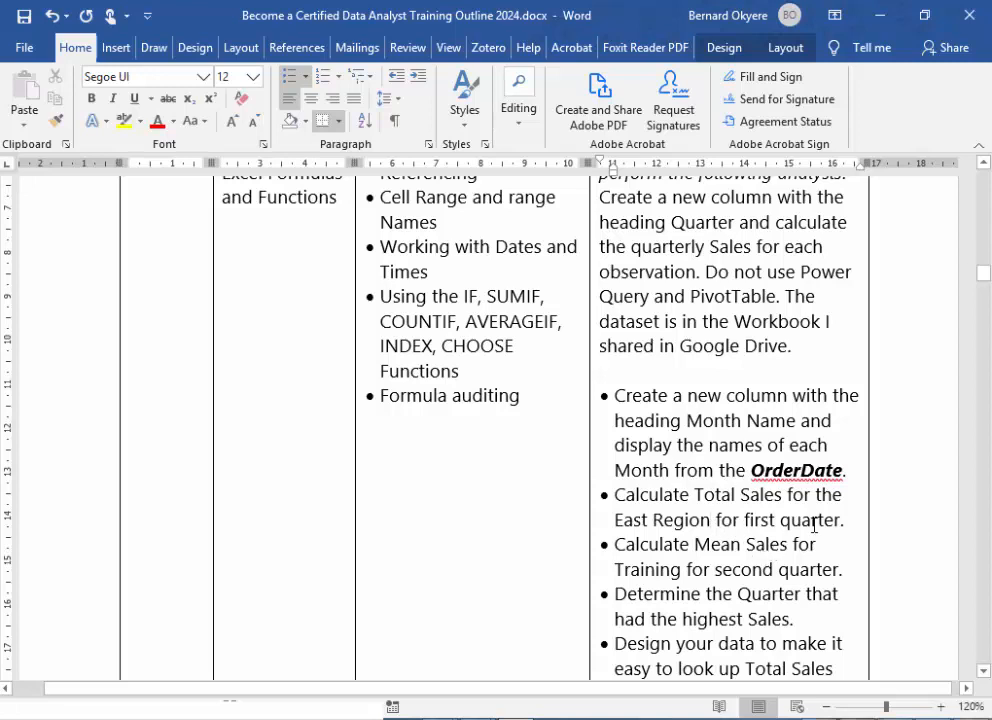
pyautogui.click(740, 546)
pyautogui.scroll(-2, 737, 598)
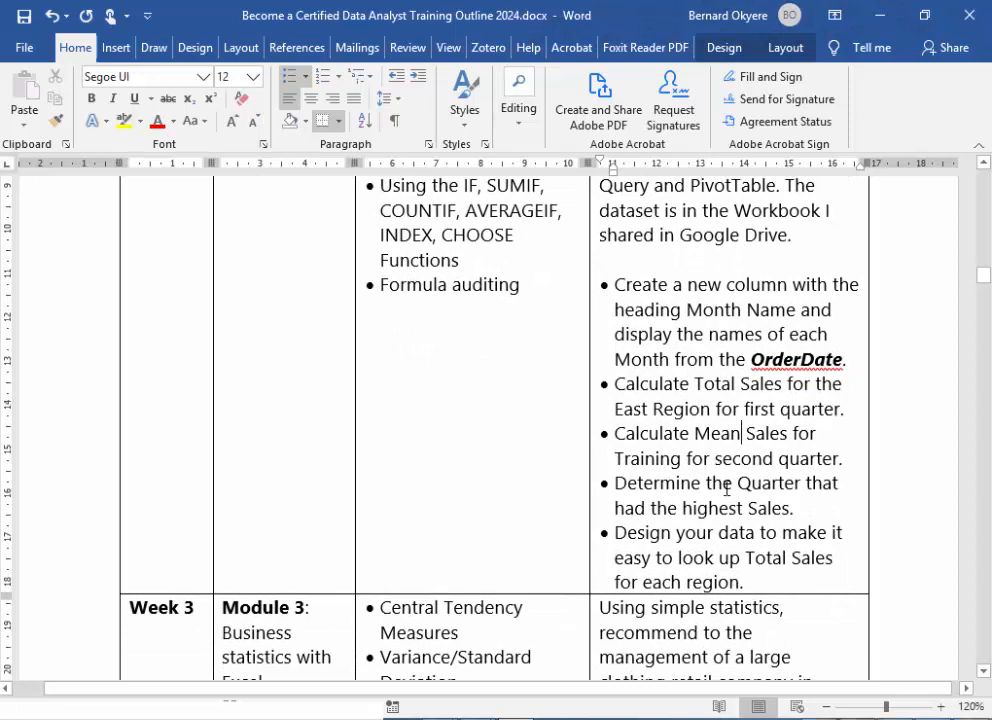
pyautogui.click(697, 532)
pyautogui.moveTo(615, 538); pyautogui.dragTo(745, 583)
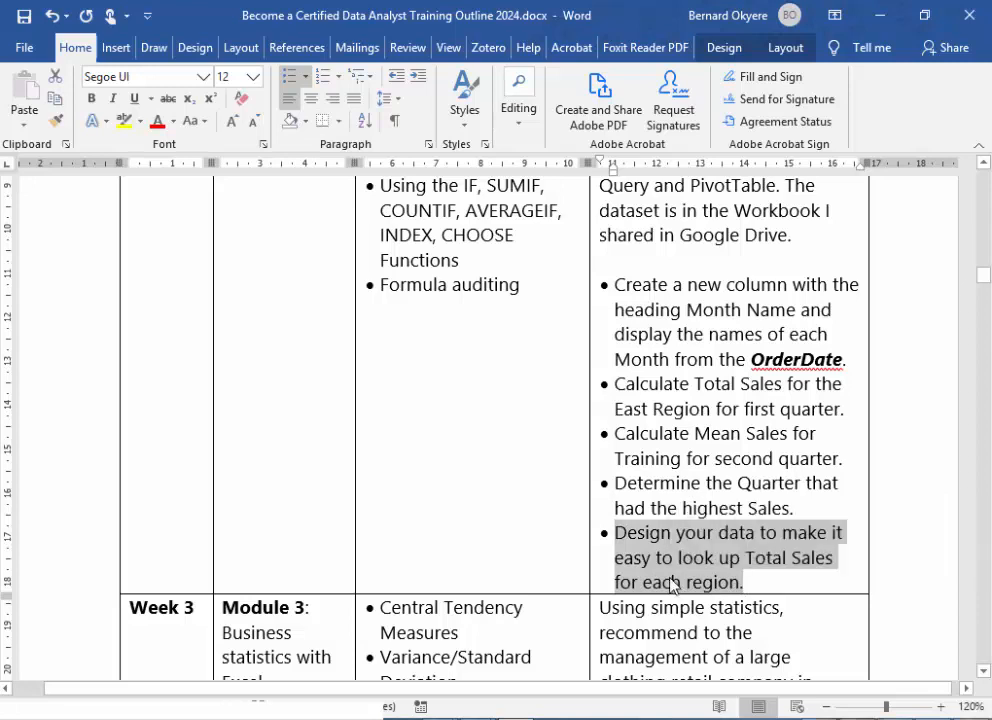
pyautogui.click(697, 582)
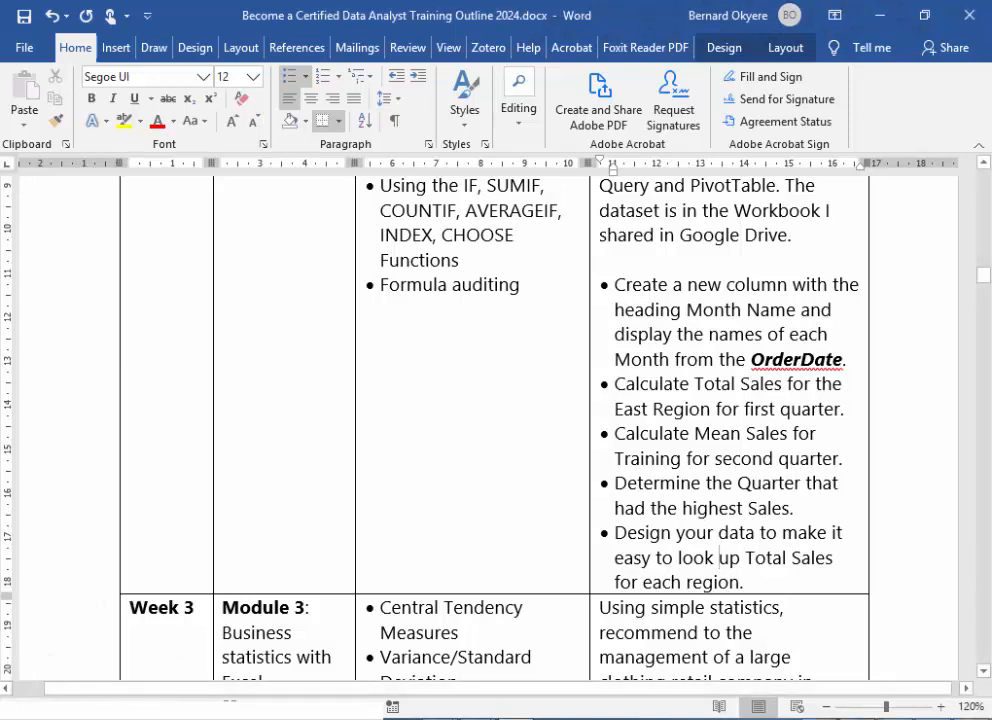
# - Switch to Stkeholders.txt in Notepad, place its window over the Word document and go to the blank beginning of the file
pyautogui.hotkey('alt', 'Tab')
pyautogui.moveTo(961, 201); pyautogui.dragTo(633, 221)
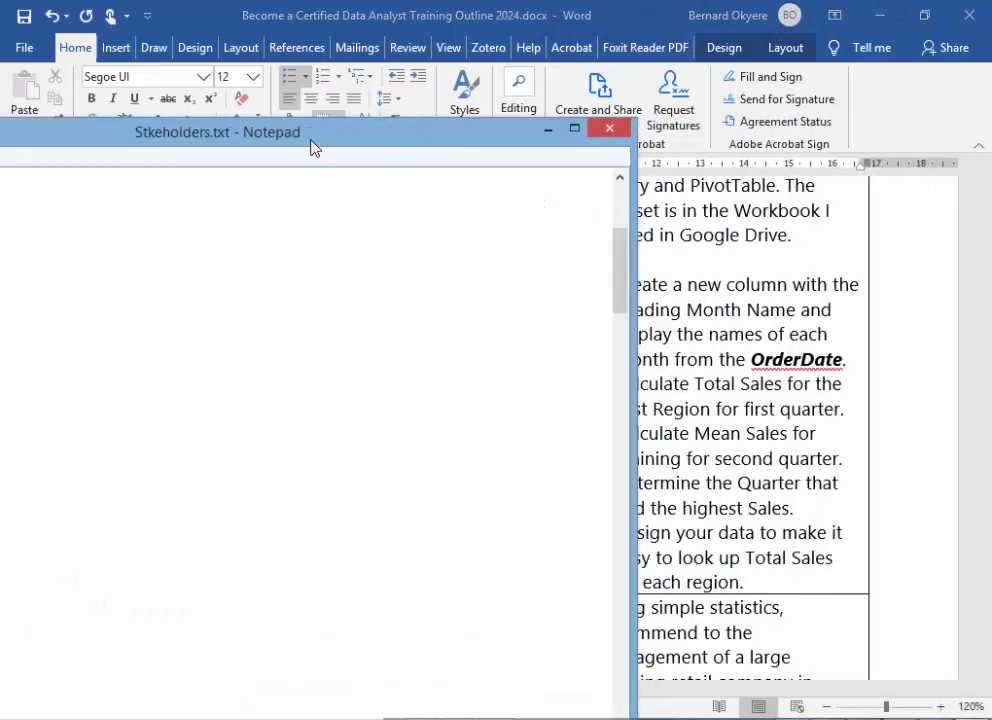
pyautogui.moveTo(314, 148); pyautogui.dragTo(664, 129)
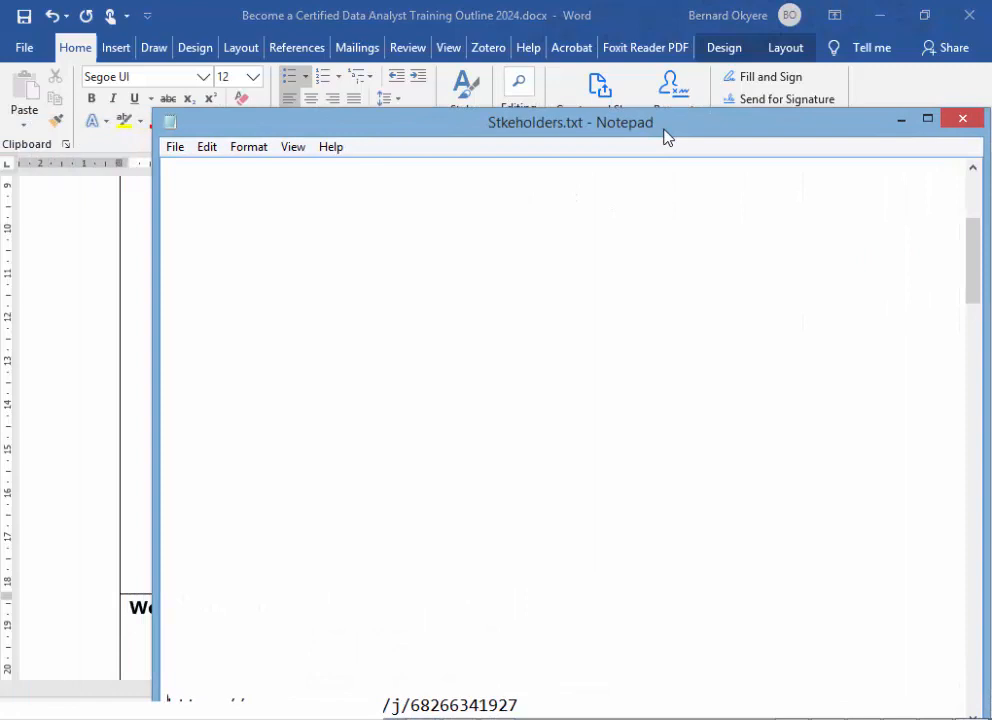
pyautogui.click(215, 184)
pyautogui.hotkey('alt', 'Tab')
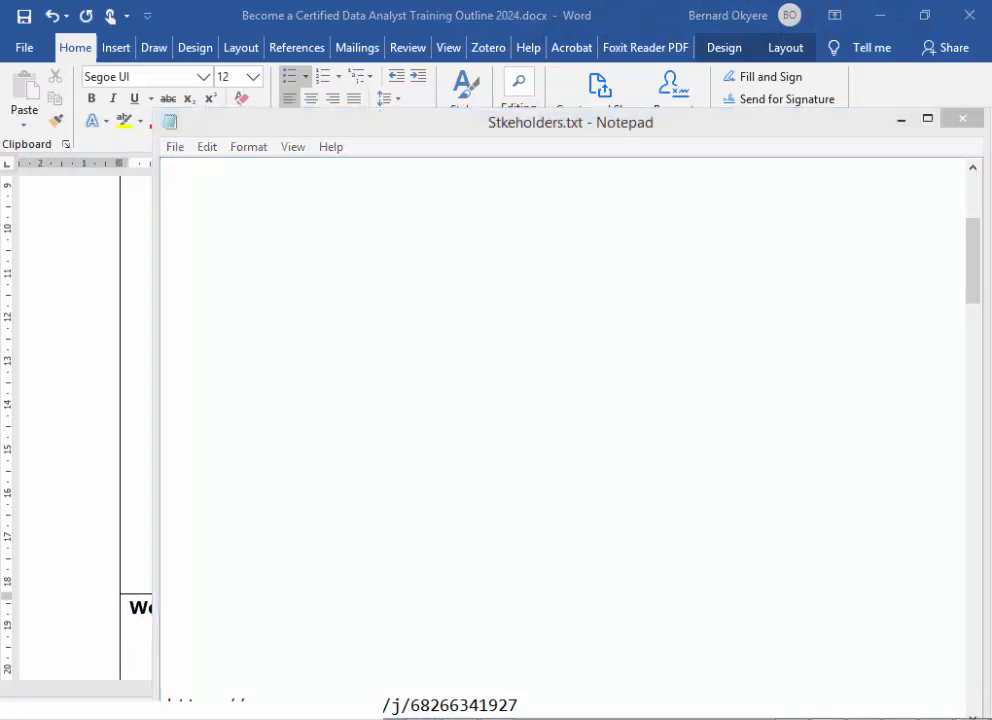
pyautogui.moveTo(0, 89); pyautogui.dragTo(81, 90)
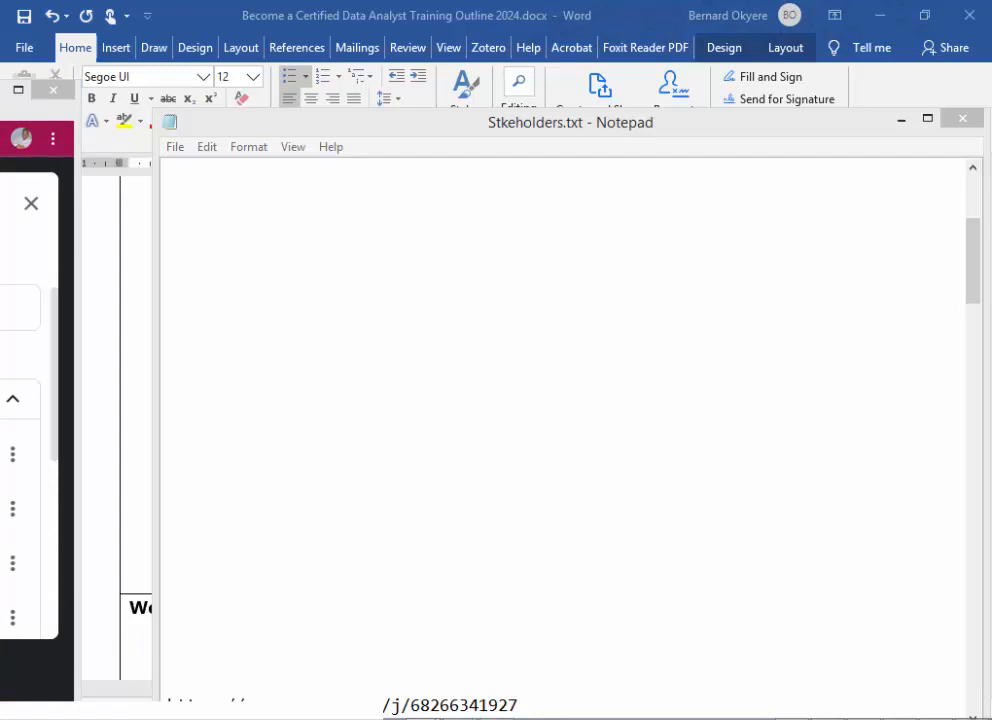
pyautogui.click(354, 281)
pyautogui.click(209, 196)
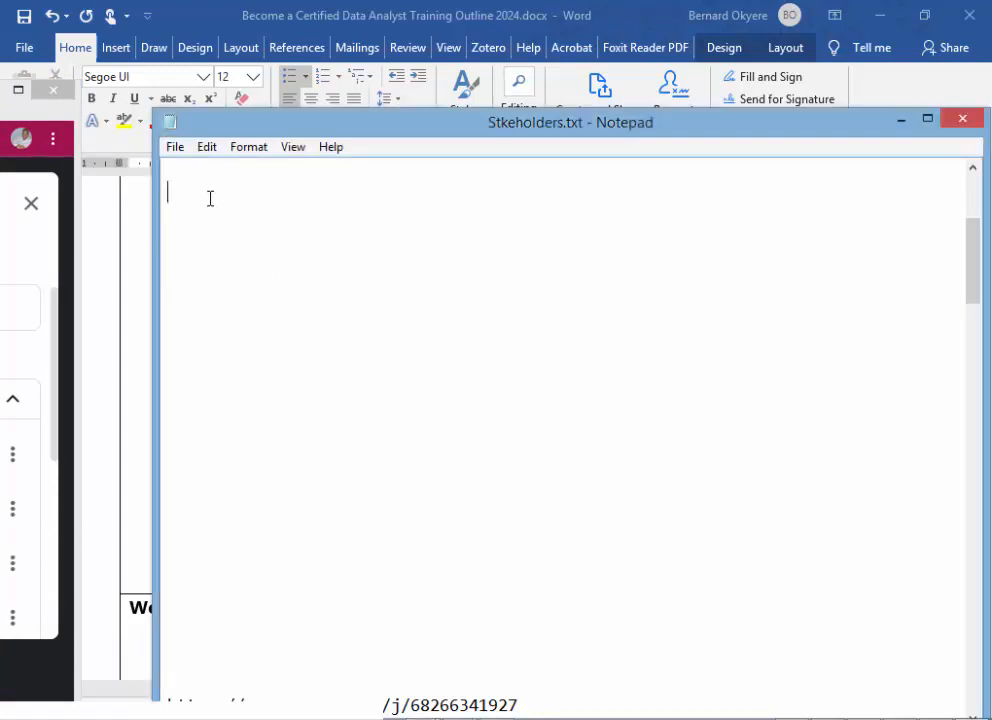
pyautogui.scroll(6, 339, 469)
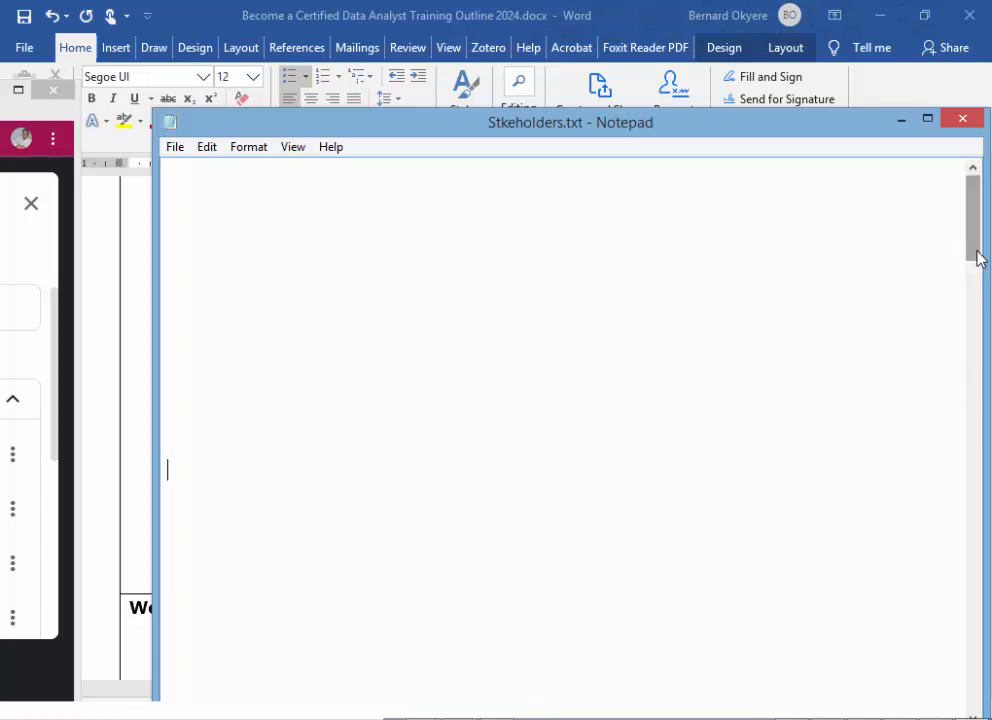
pyautogui.moveTo(456, 133); pyautogui.dragTo(438, 188)
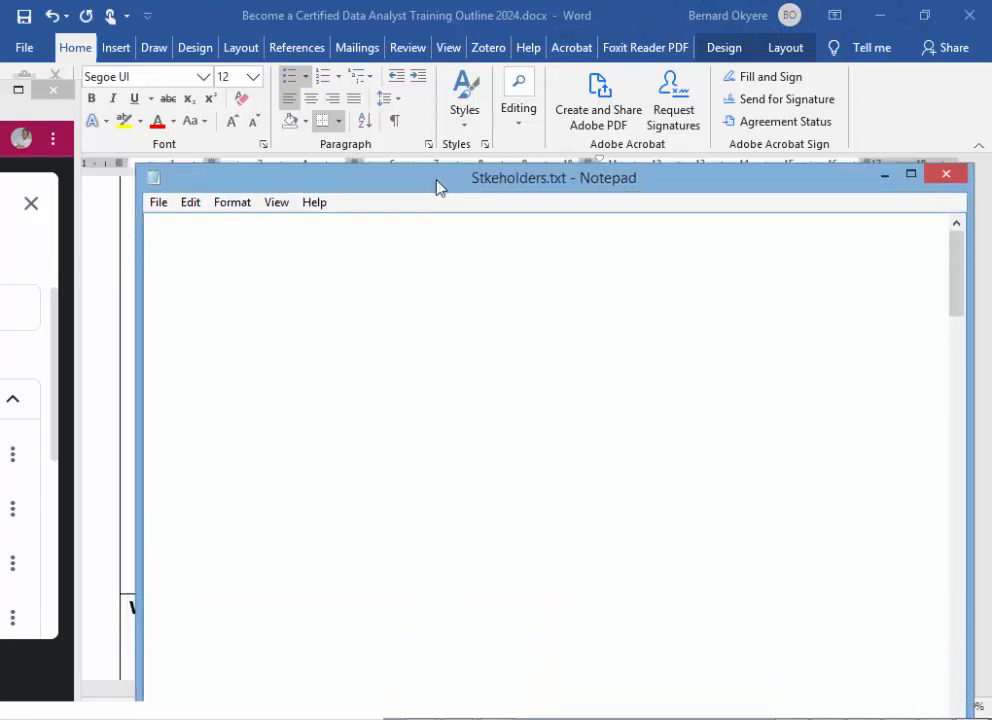
# - Add the heading "Plan how to answer Question:" near the beginning of the note, below two blank lines
pyautogui.click(185, 224)
pyautogui.write('thehte')
pyautogui.press('BackSpace')
pyautogui.press('BackSpace')
pyautogui.press('BackSpace')
pyautogui.press('BackSpace')
pyautogui.press('BackSpace')
pyautogui.press('BackSpace')
pyautogui.press('Return')
pyautogui.press('Return')
pyautogui.write('Plan how to answ')
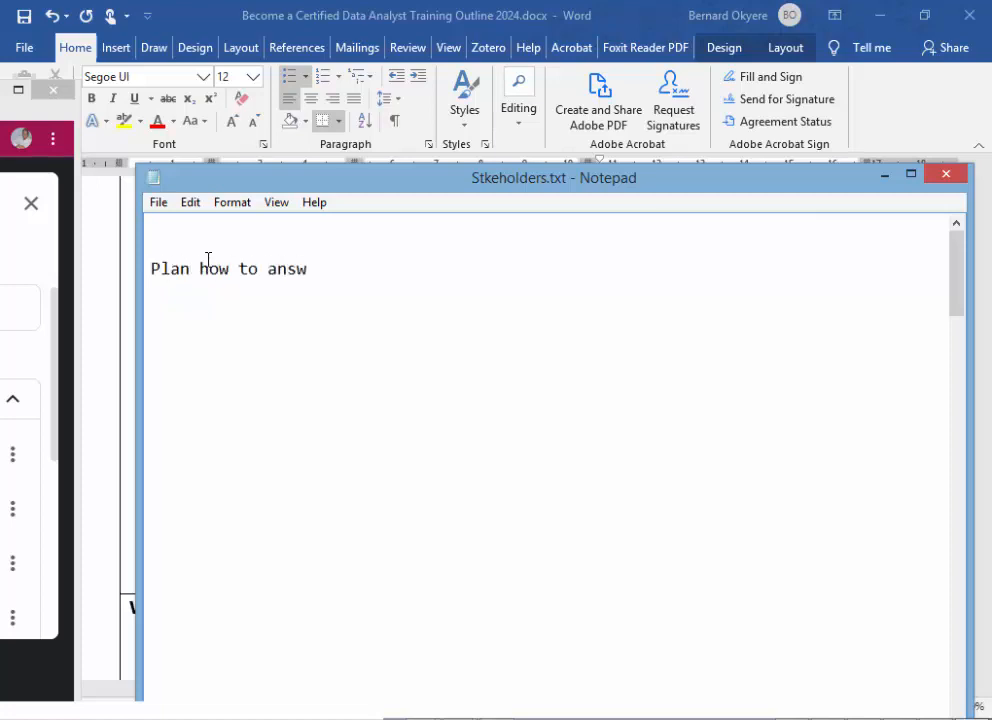
pyautogui.write('er Question:')
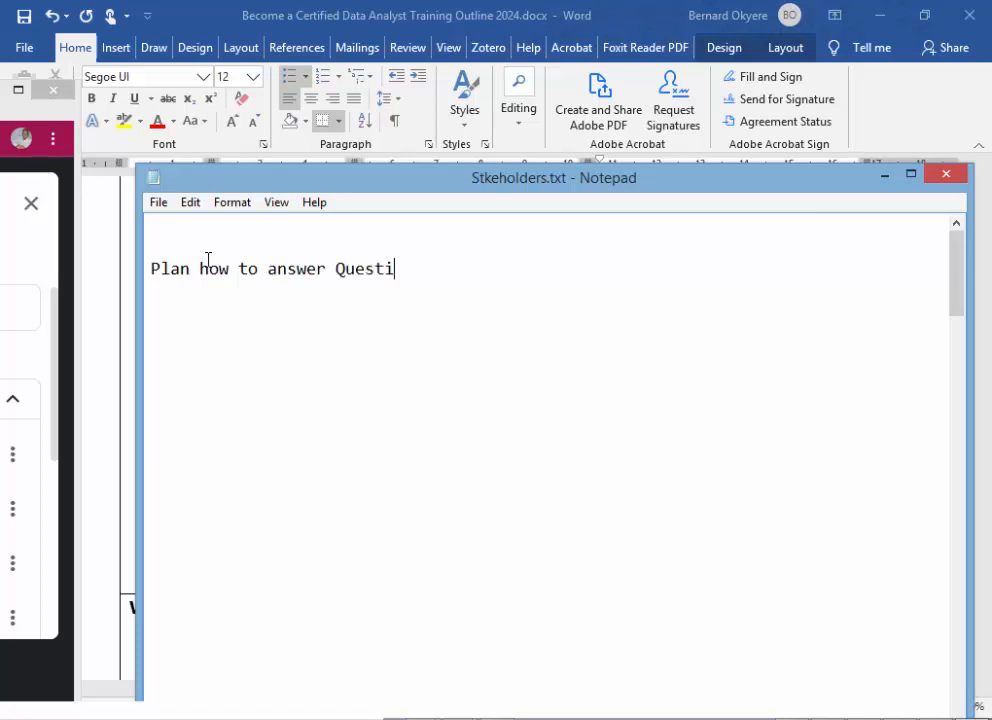
pyautogui.press('Return')
# - Add the line "Fields Needed:" directly under the plan heading
pyautogui.moveTo(446, 199); pyautogui.dragTo(520, 289)
pyautogui.click(262, 400)
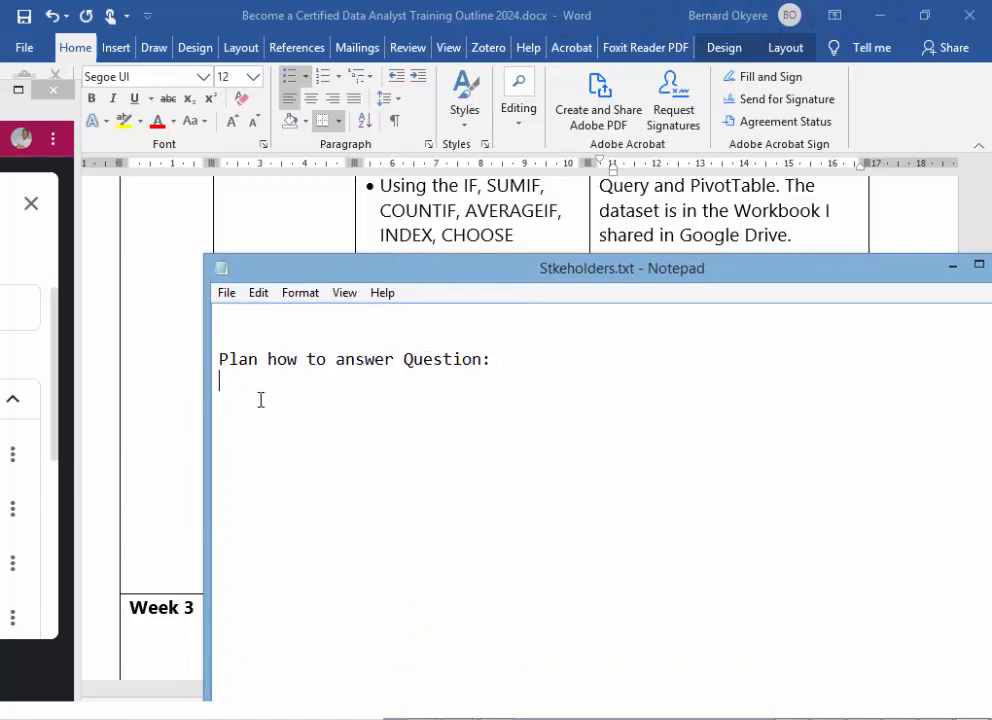
pyautogui.write('Fields Needed:')
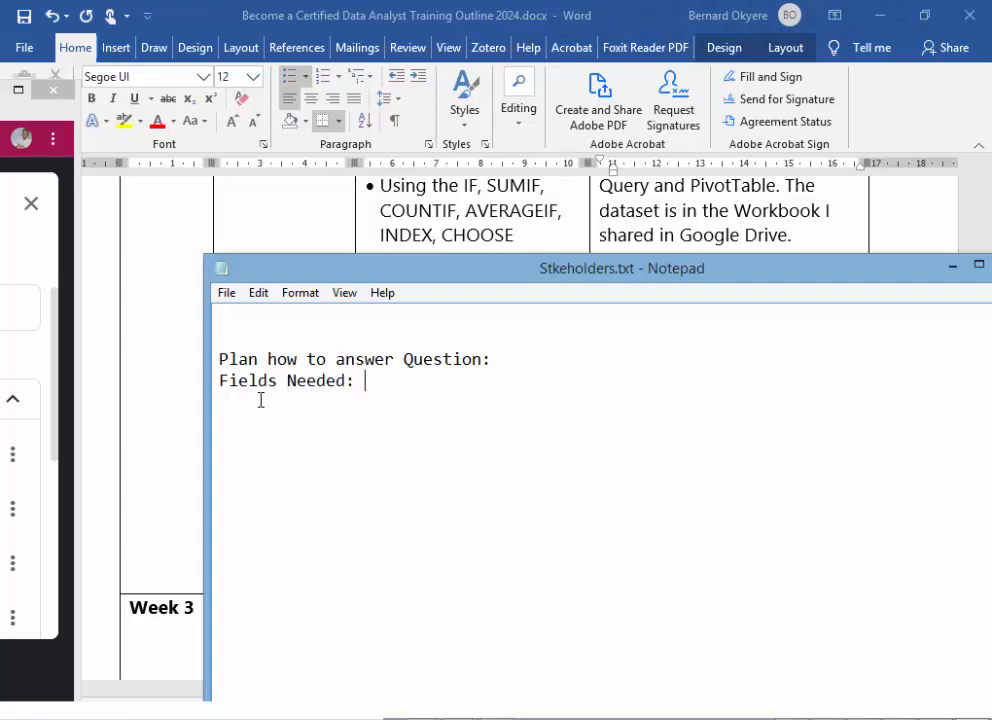
# - Narrow the Notepad window and move it down over the Word document, uncovering most of the Week 2 task list
pyautogui.moveTo(754, 284); pyautogui.dragTo(640, 320)
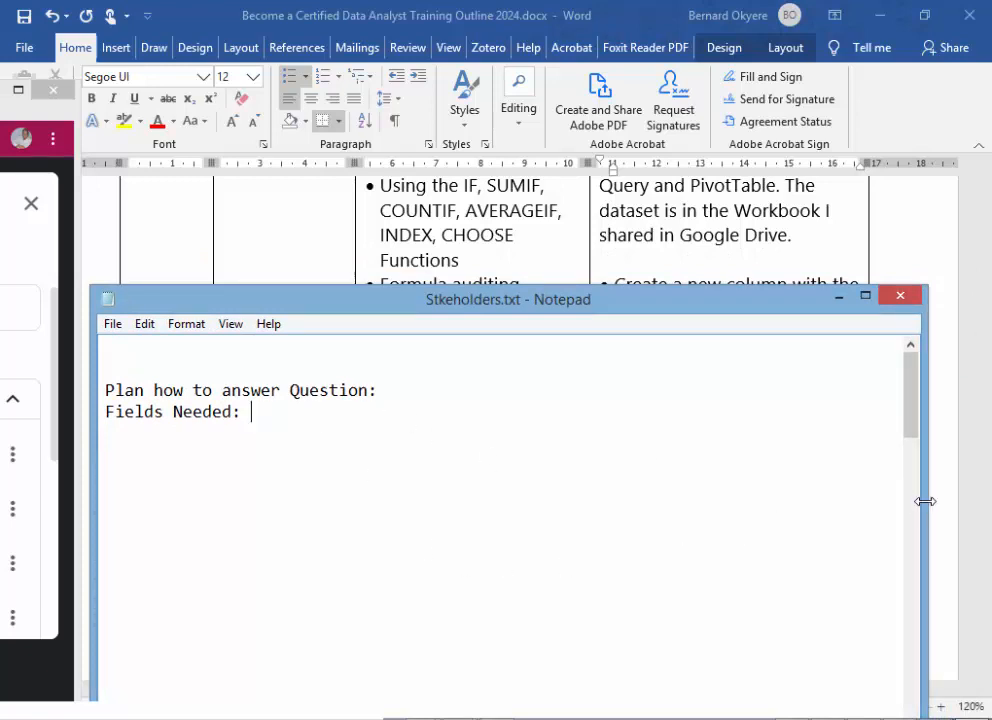
pyautogui.moveTo(926, 502); pyautogui.dragTo(789, 511)
pyautogui.moveTo(390, 305); pyautogui.dragTo(585, 319)
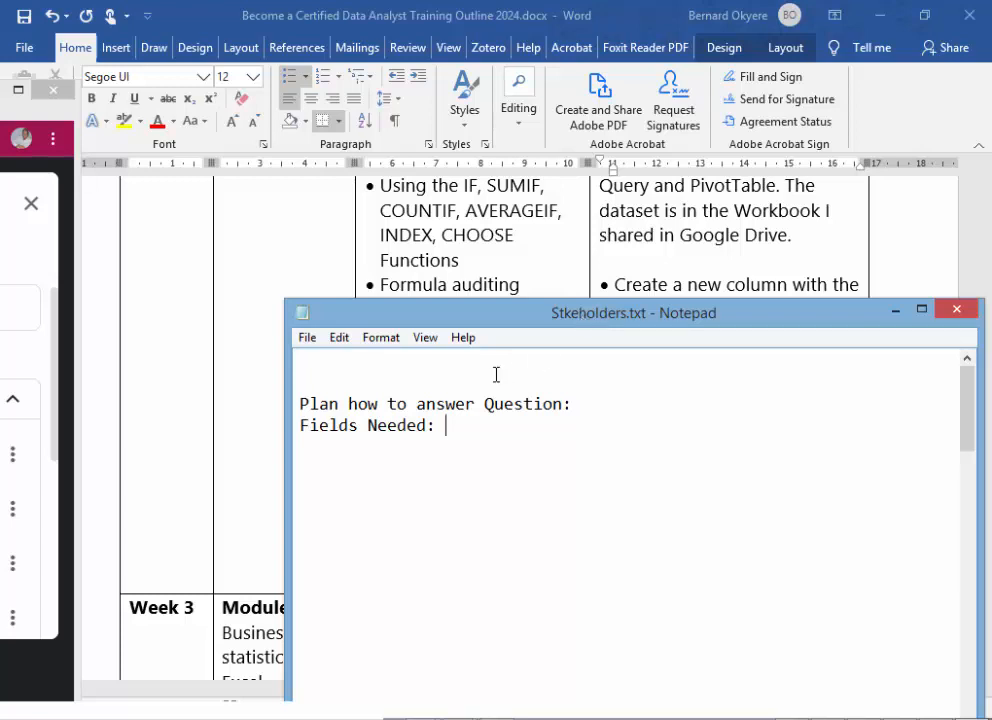
pyautogui.moveTo(605, 316); pyautogui.dragTo(558, 306)
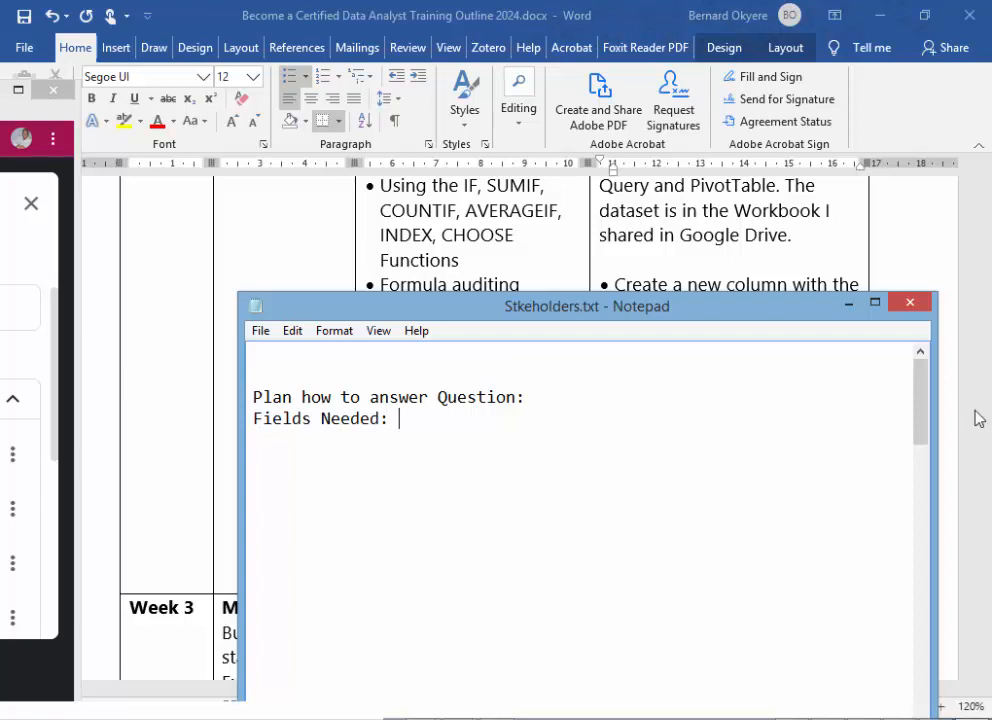
pyautogui.moveTo(657, 309); pyautogui.dragTo(531, 549)
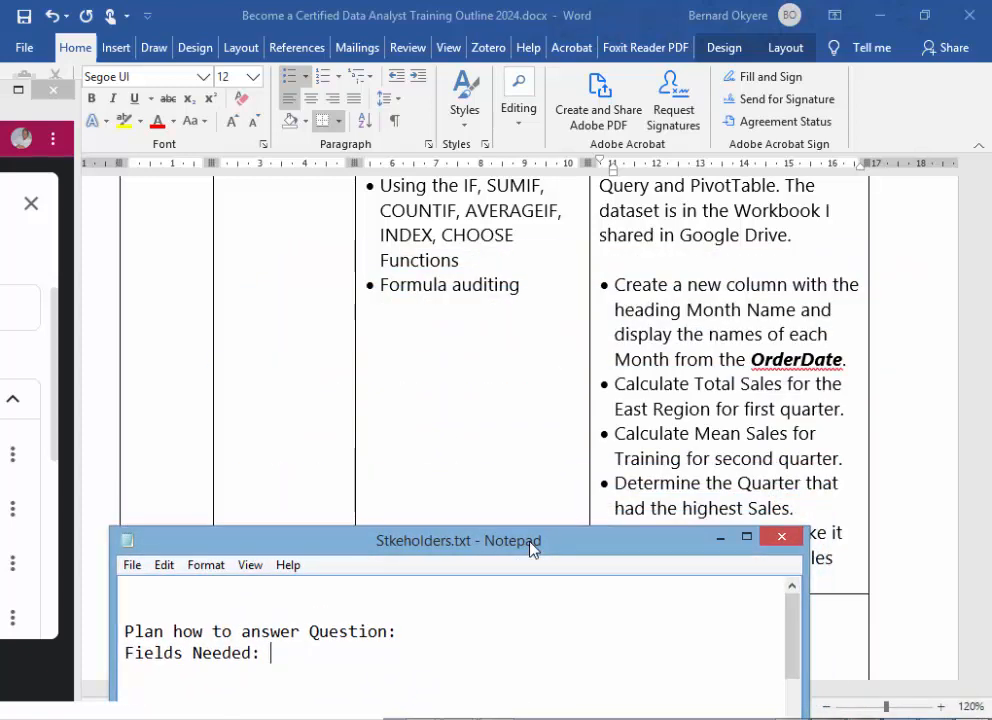
pyautogui.moveTo(531, 549)
pyautogui.mouseDown()
pyautogui.moveTo(590, 442)
pyautogui.moveTo(527, 532)
pyautogui.mouseUp()
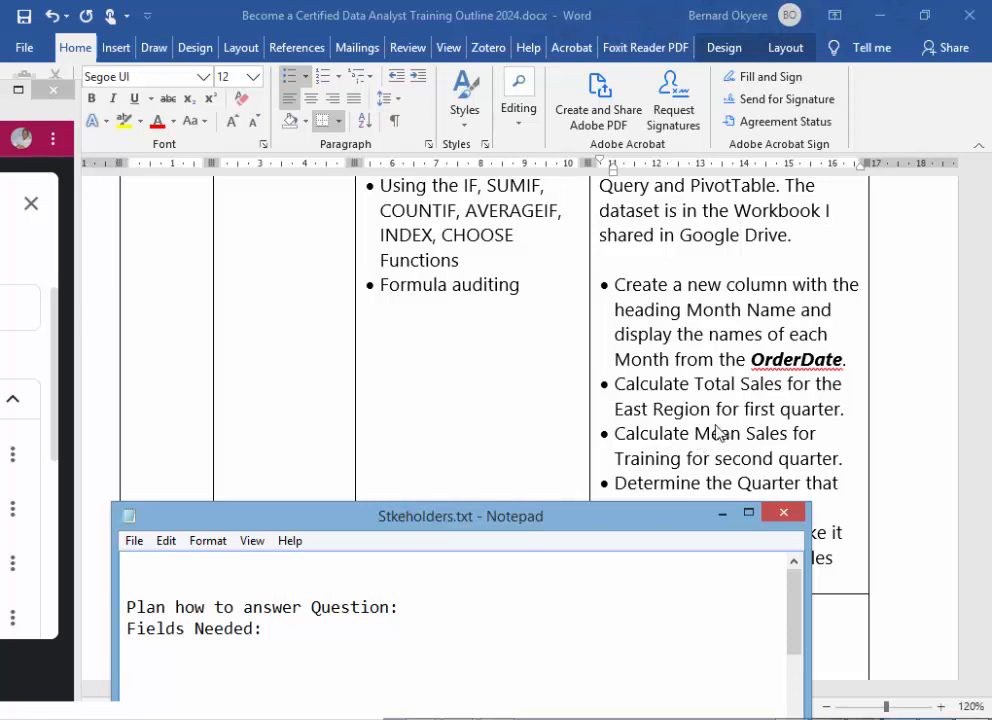
# - Move the Notepad window up and add the line "OrderDate (A)" under "Fields Needed:"
pyautogui.moveTo(507, 514); pyautogui.dragTo(590, 370)
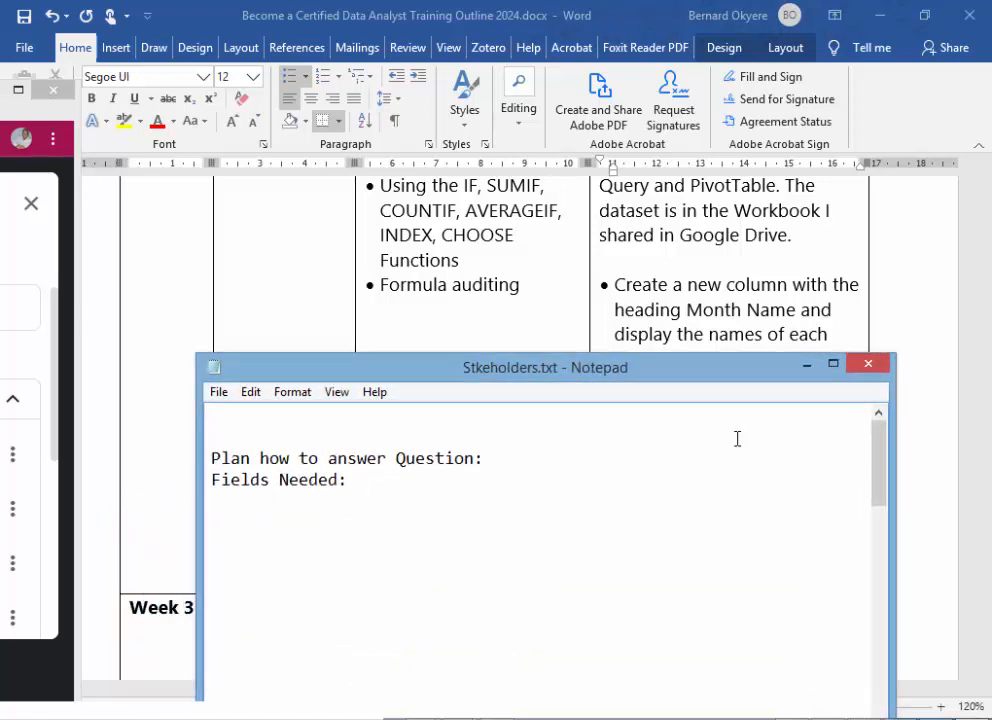
pyautogui.press('Return')
pyautogui.write('OrderDate')
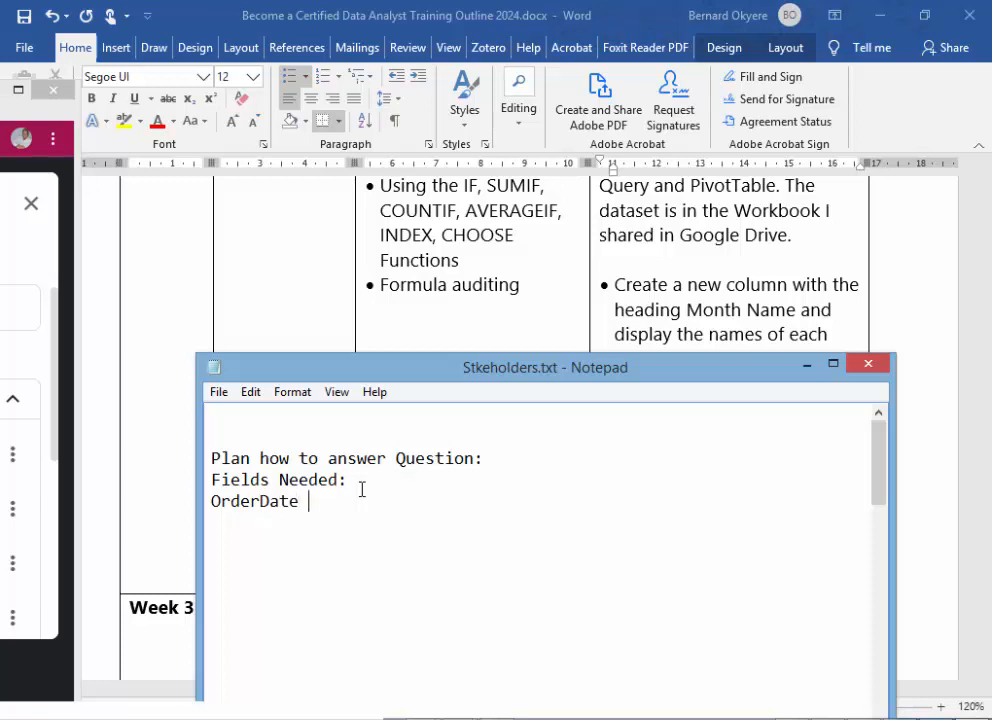
pyautogui.write(' (A)')
pyautogui.press('Return')
# - Add the lines "Month (Number)" and "Month Name" below the OrderDate line
pyautogui.moveTo(627, 377)
pyautogui.mouseDown()
pyautogui.moveTo(636, 492)
pyautogui.moveTo(640, 378)
pyautogui.mouseUp()
pyautogui.click(363, 503)
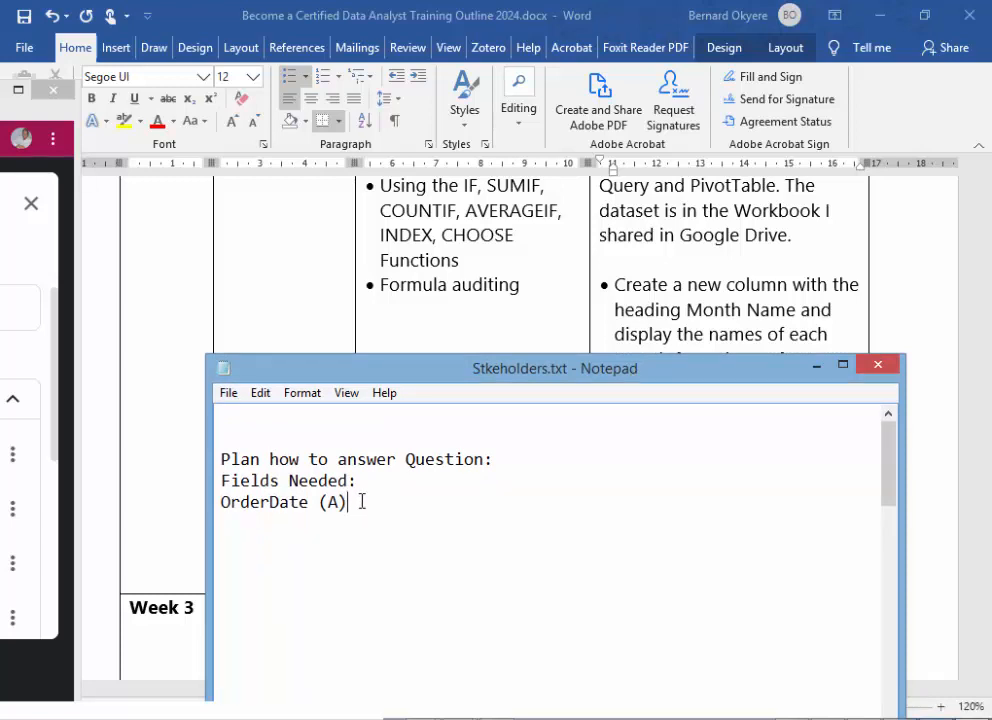
pyautogui.write('Month (Num')
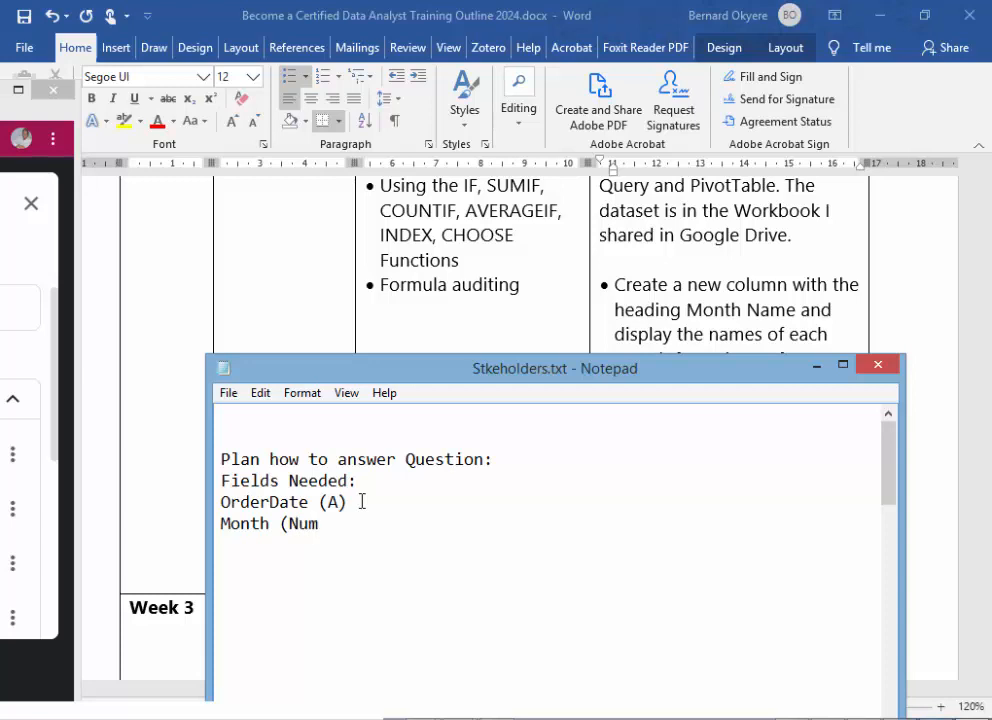
pyautogui.write('ber)')
pyautogui.press('Return')
pyautogui.write('Month')
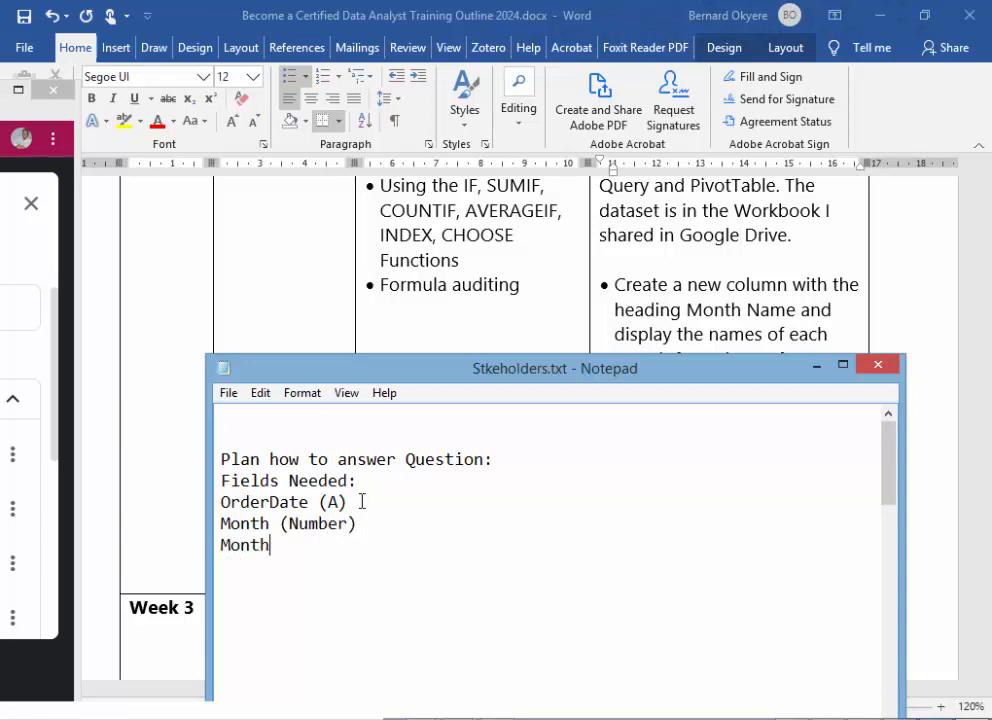
pyautogui.write(' Name')
# - Append "- Calculated Field" to the "Month (Number)" line
pyautogui.click(366, 523)
pyautogui.write('- Calcula')
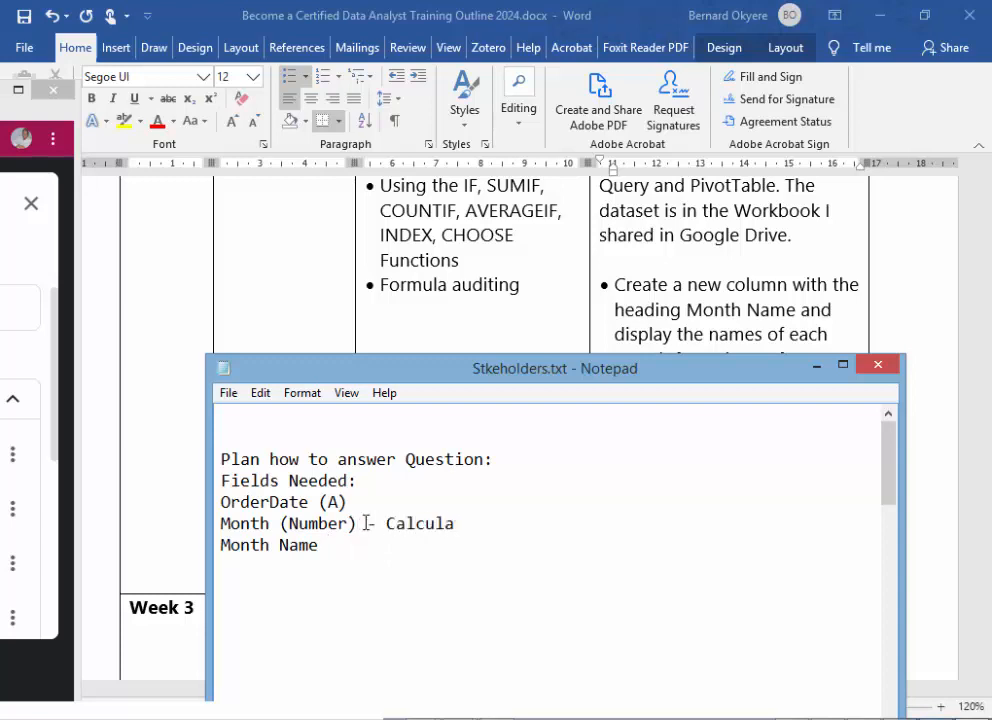
pyautogui.write('ted Field')
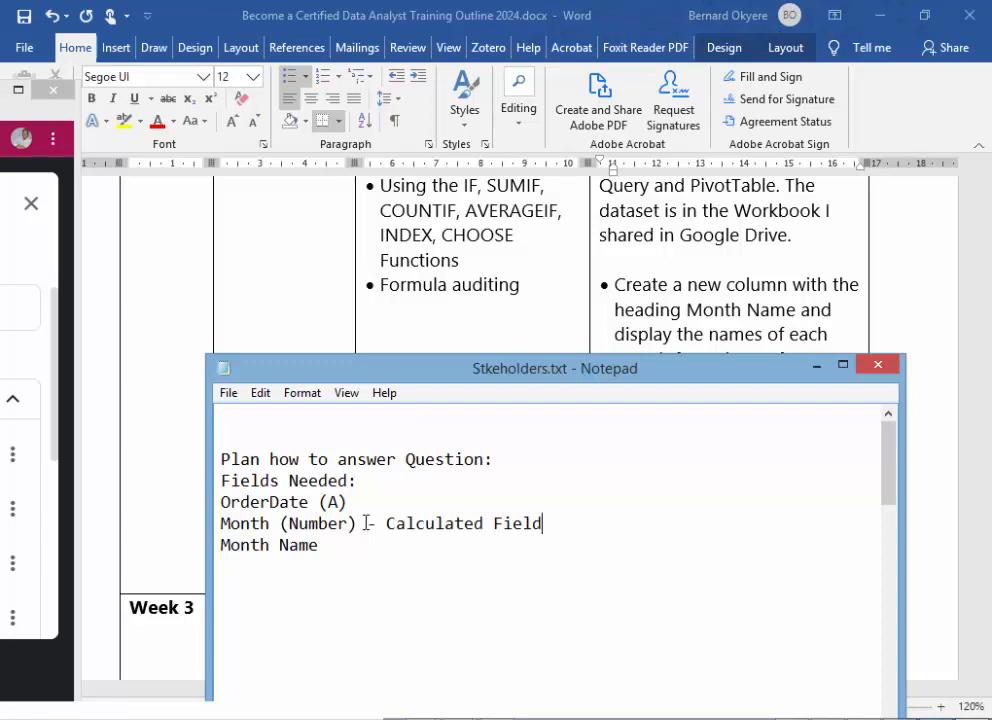
# - Copy "- Calculated Field" from the Month (Number) line to the end of the Month Name line and start a new line below
pyautogui.click(332, 545)
pyautogui.moveTo(368, 523); pyautogui.dragTo(576, 523)
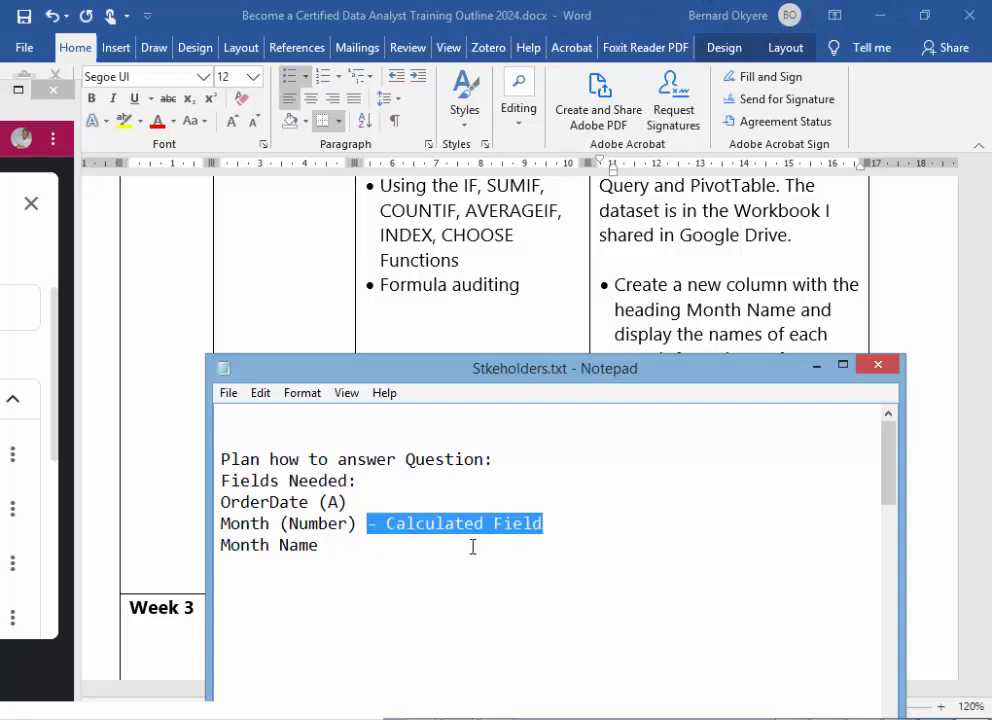
pyautogui.click(344, 549)
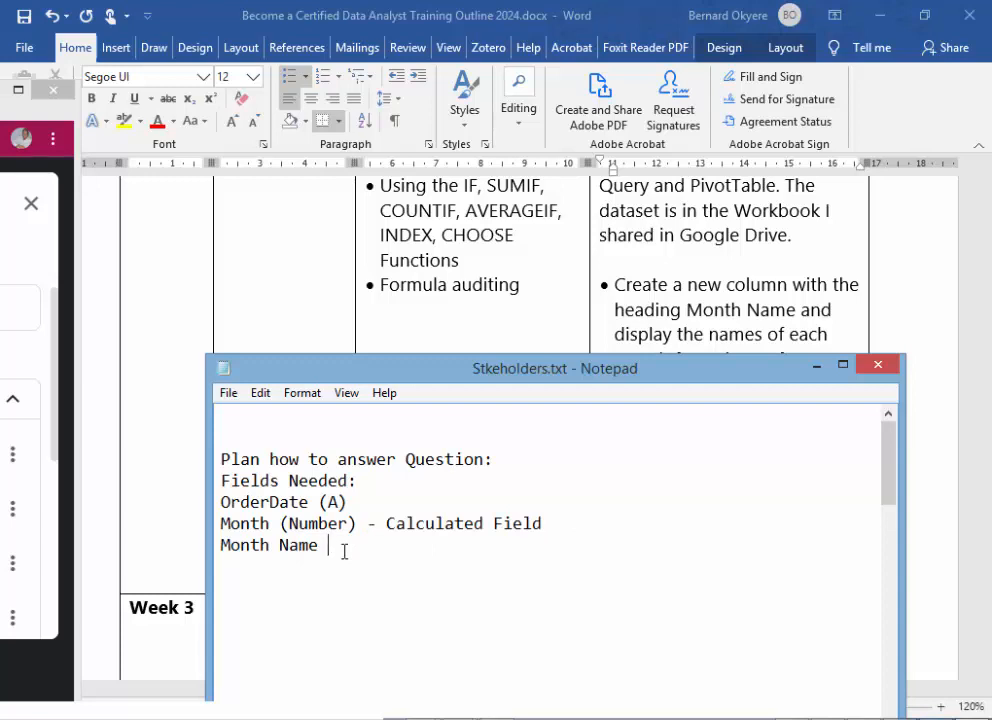
pyautogui.moveTo(368, 523); pyautogui.dragTo(569, 520)
pyautogui.hotkey('ctrl', 'c')
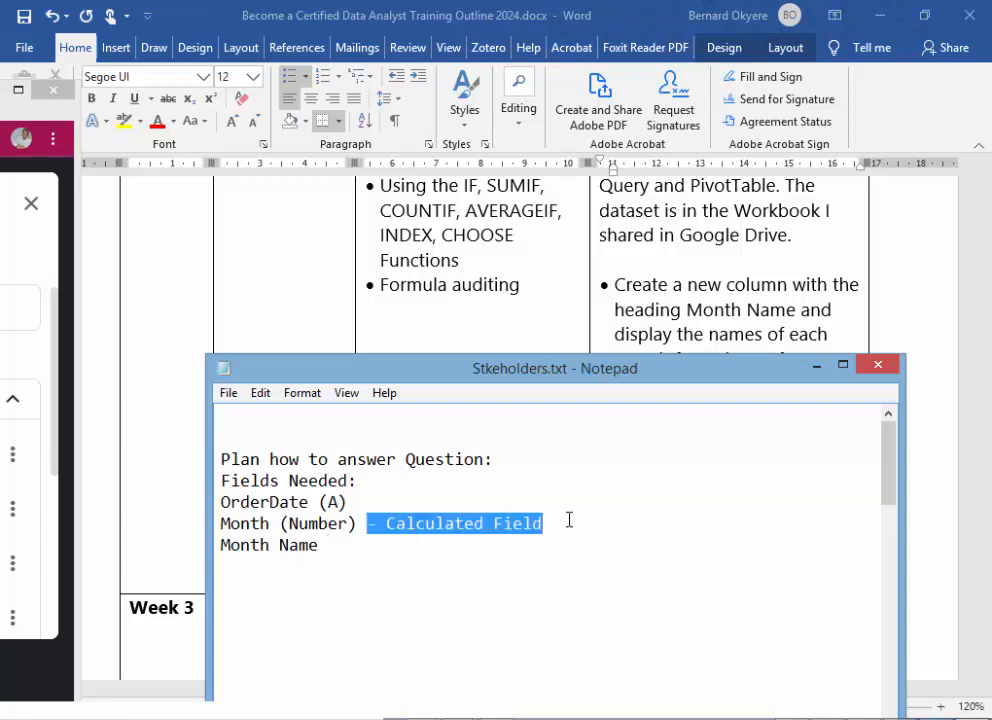
pyautogui.click(359, 547)
pyautogui.hotkey('ctrl', 'v')
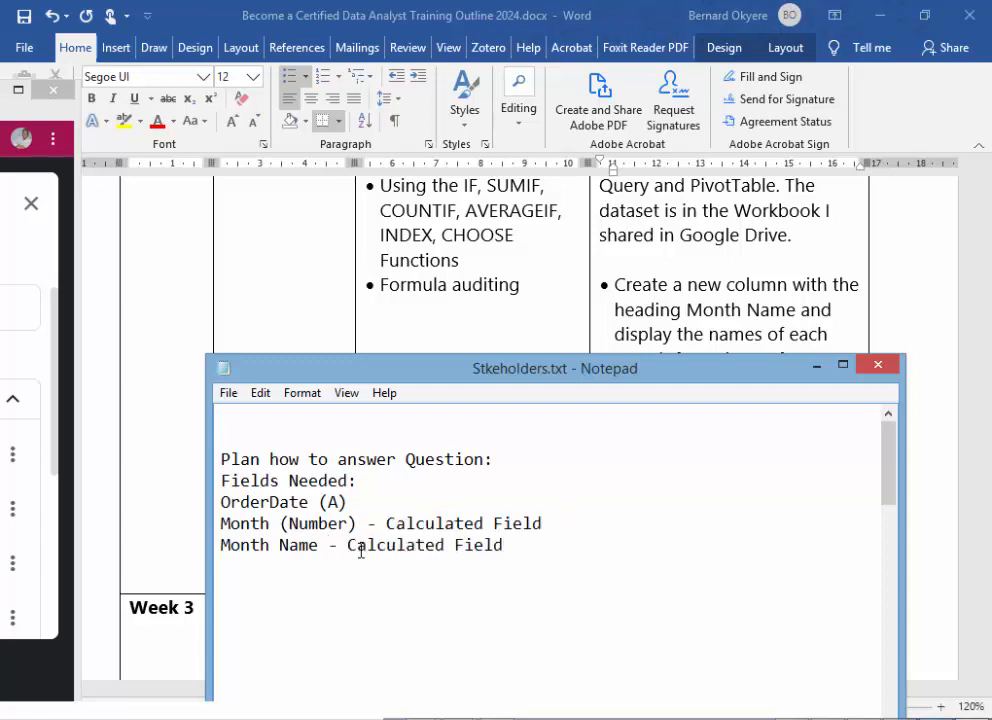
pyautogui.press('Return')
# - Check the task list behind the note and insert the line "SaleAmount (A)" between the OrderDate and Month (Number) lines
pyautogui.moveTo(691, 381); pyautogui.dragTo(724, 569)
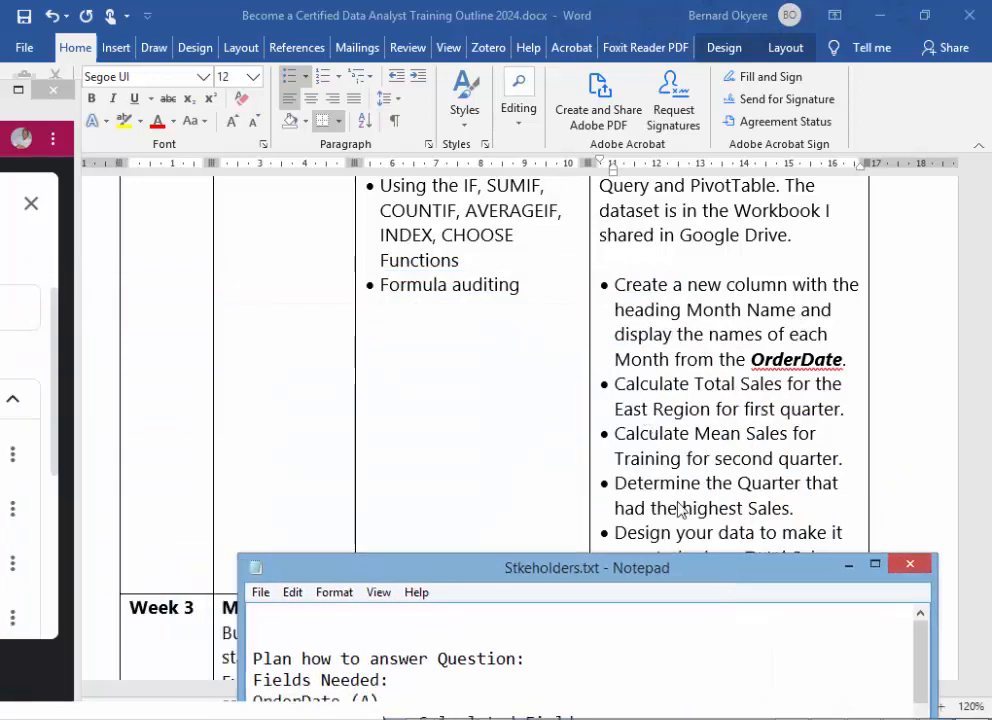
pyautogui.moveTo(631, 578); pyautogui.dragTo(684, 211)
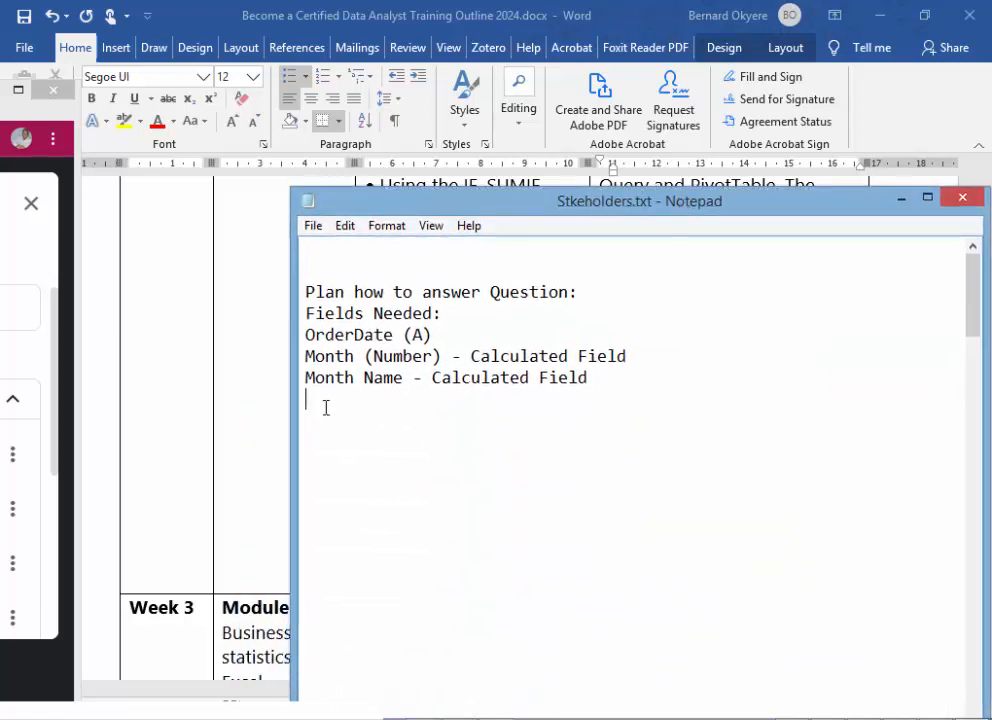
pyautogui.click(448, 336)
pyautogui.press('Return')
pyautogui.press('Return')
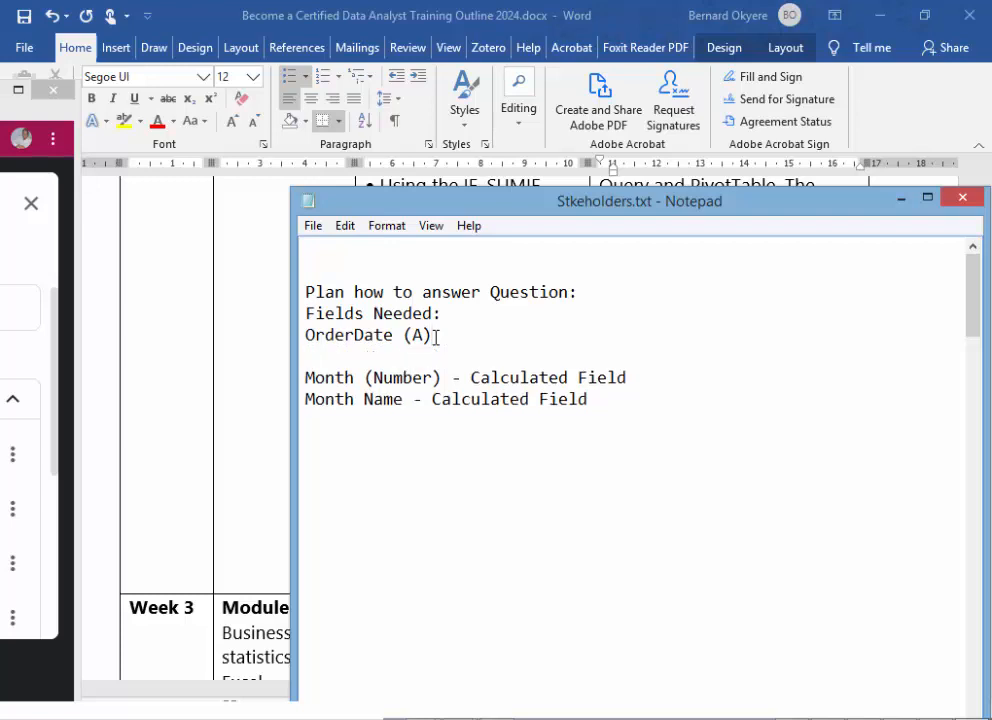
pyautogui.click(336, 365)
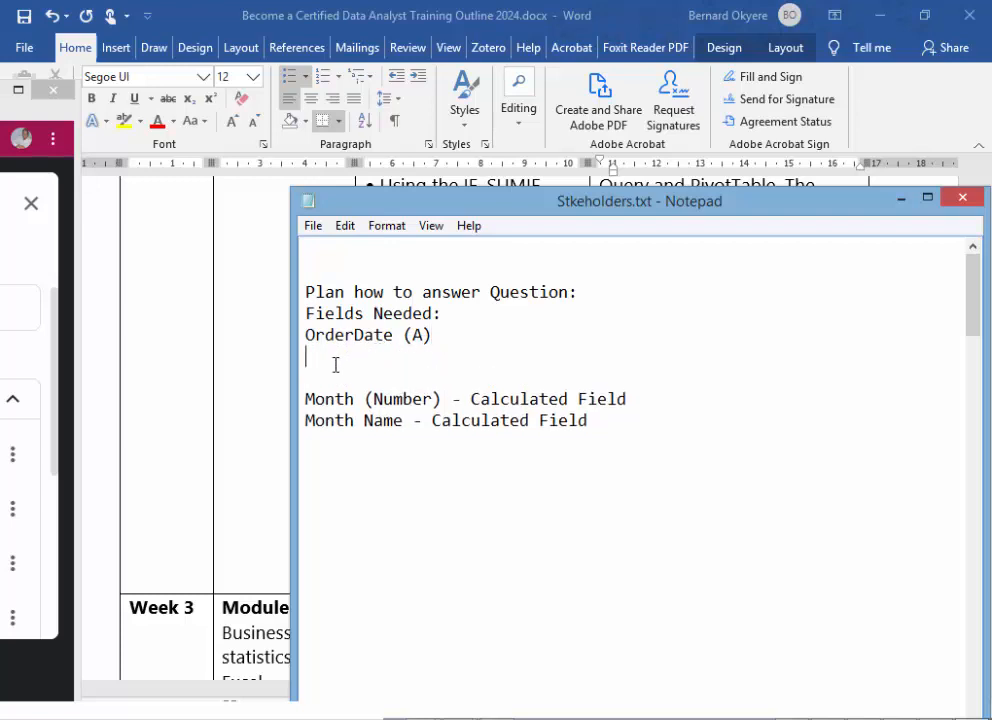
pyautogui.write('SaleAmount (A)')
pyautogui.press('Delete')
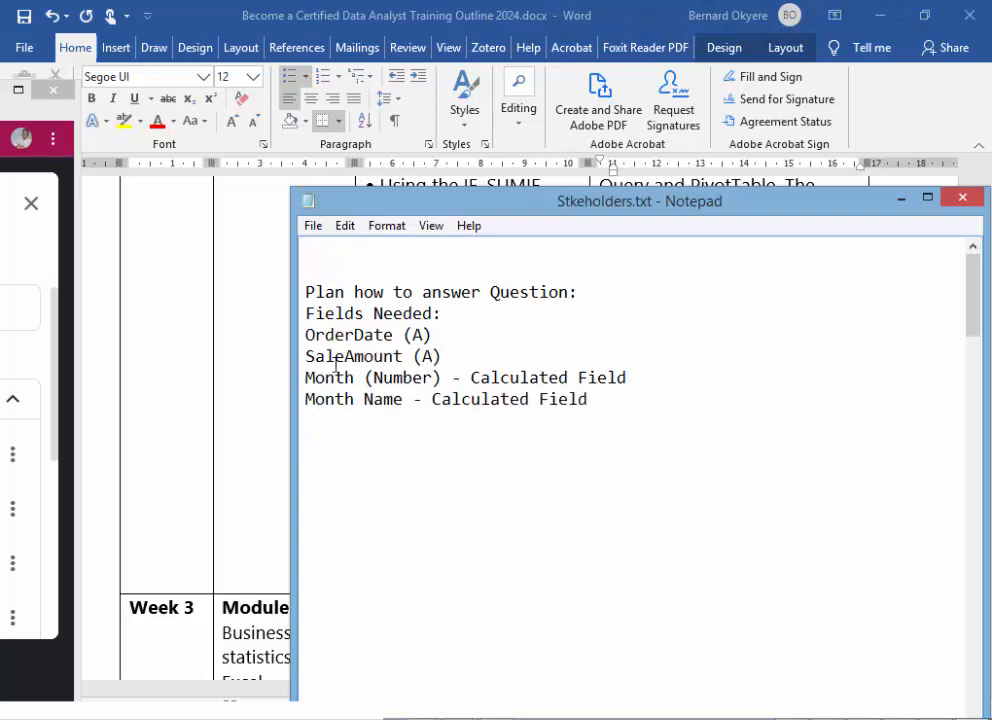
pyautogui.press('Return')
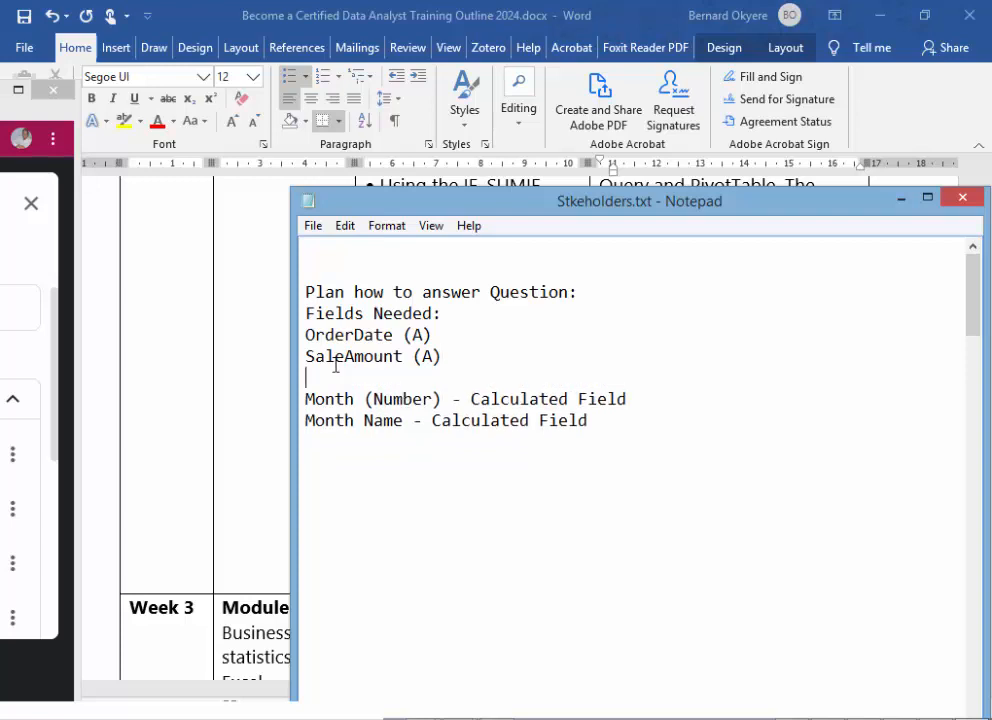
pyautogui.press('Delete')
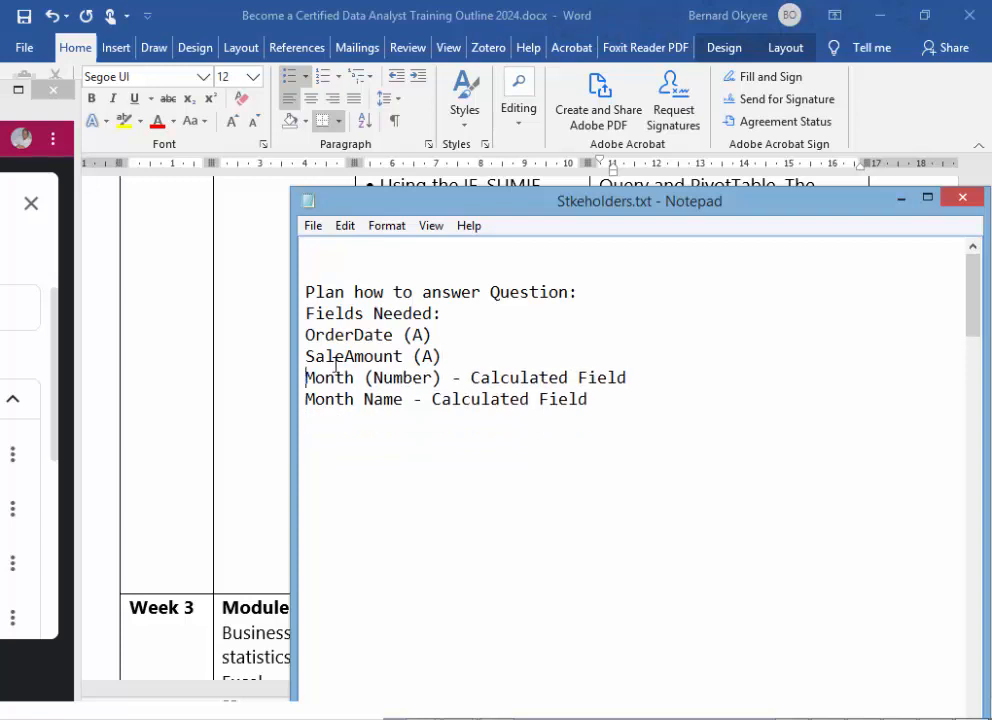
# - Add the line "Total Sales: - Calculated Field" below Month Name, reusing the copied field label
pyautogui.click(602, 403)
pyautogui.press('Return')
pyautogui.write('Total Sales')
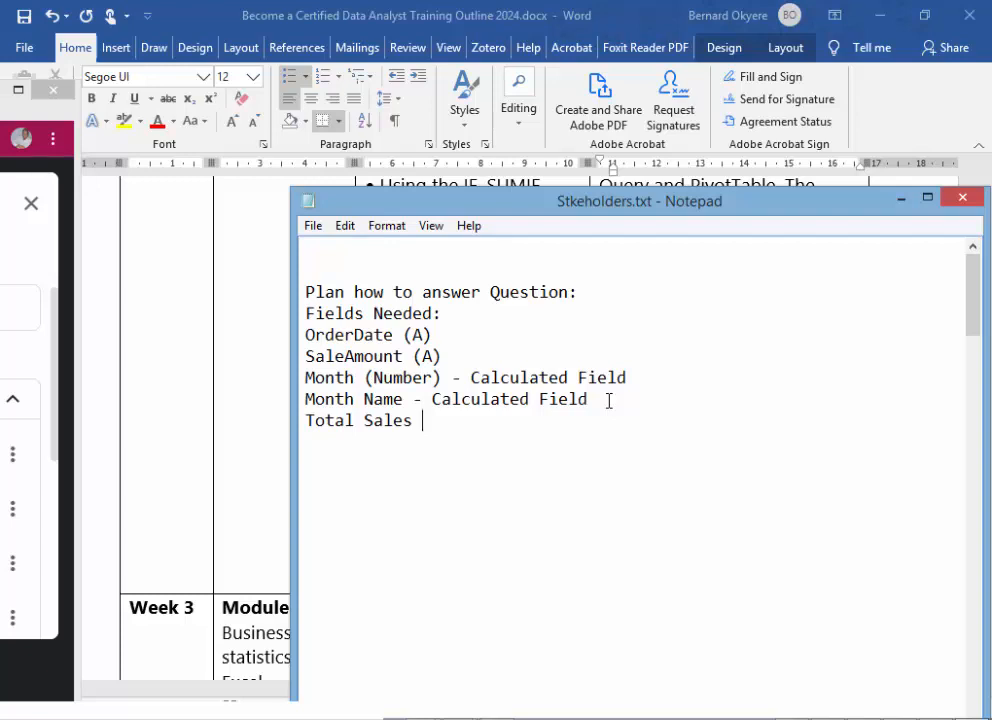
pyautogui.press('BackSpace')
pyautogui.write(':')
pyautogui.hotkey('ctrl', 'v')
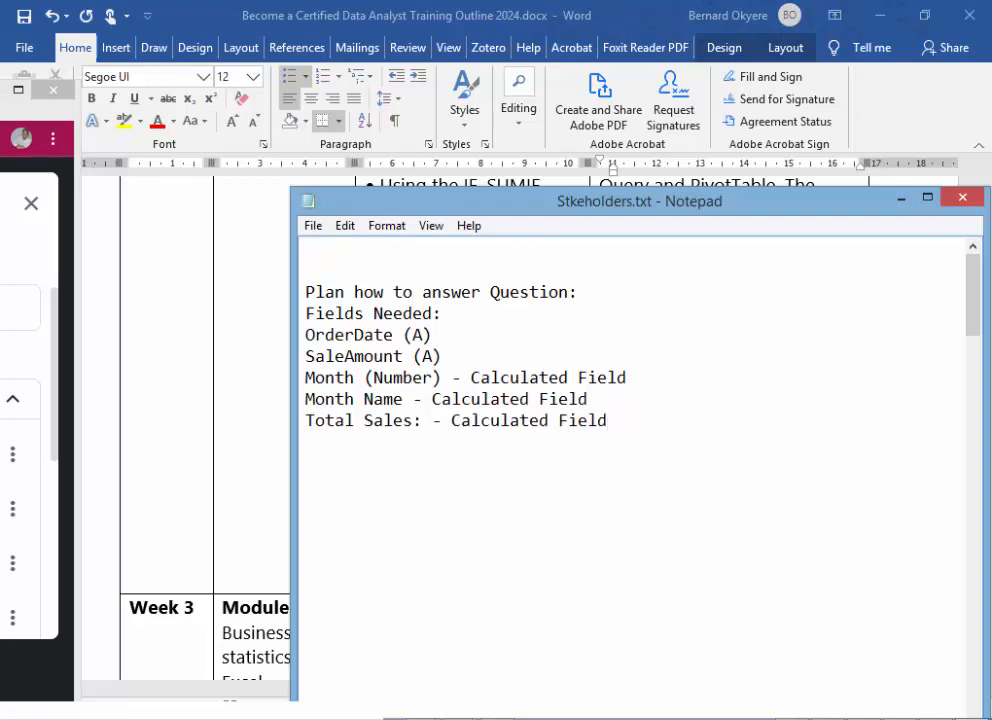
# - Append "(SaleAmount + anyther Dimensions)" to the Total Sales line
pyautogui.write('(SaleAmount ')
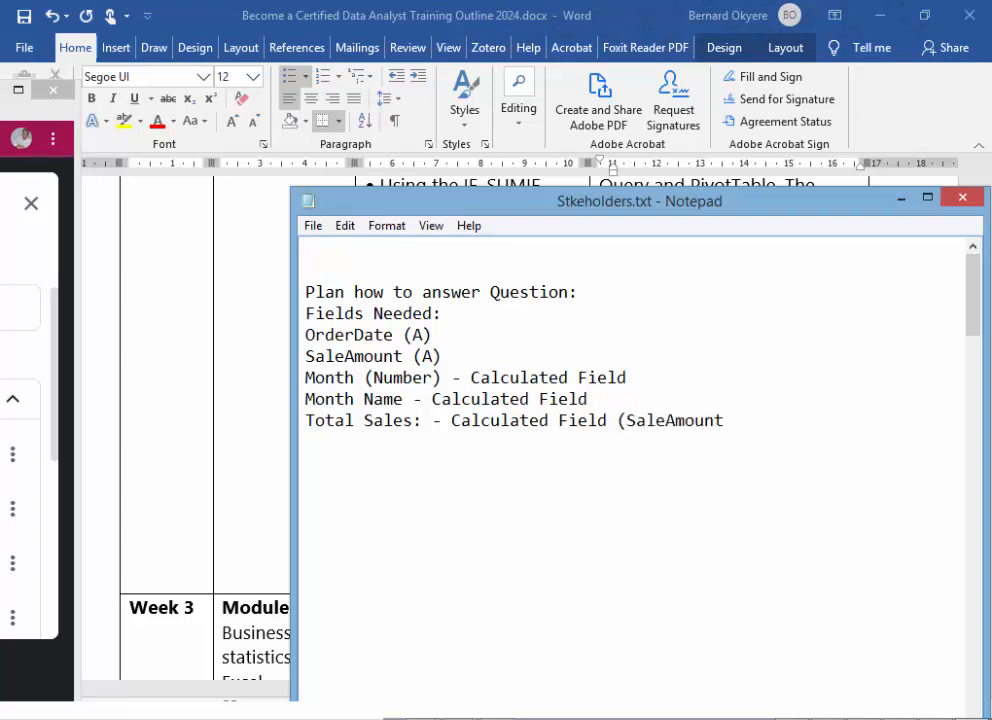
pyautogui.write('+ anytho')
pyautogui.press('BackSpace')
pyautogui.write('er ')
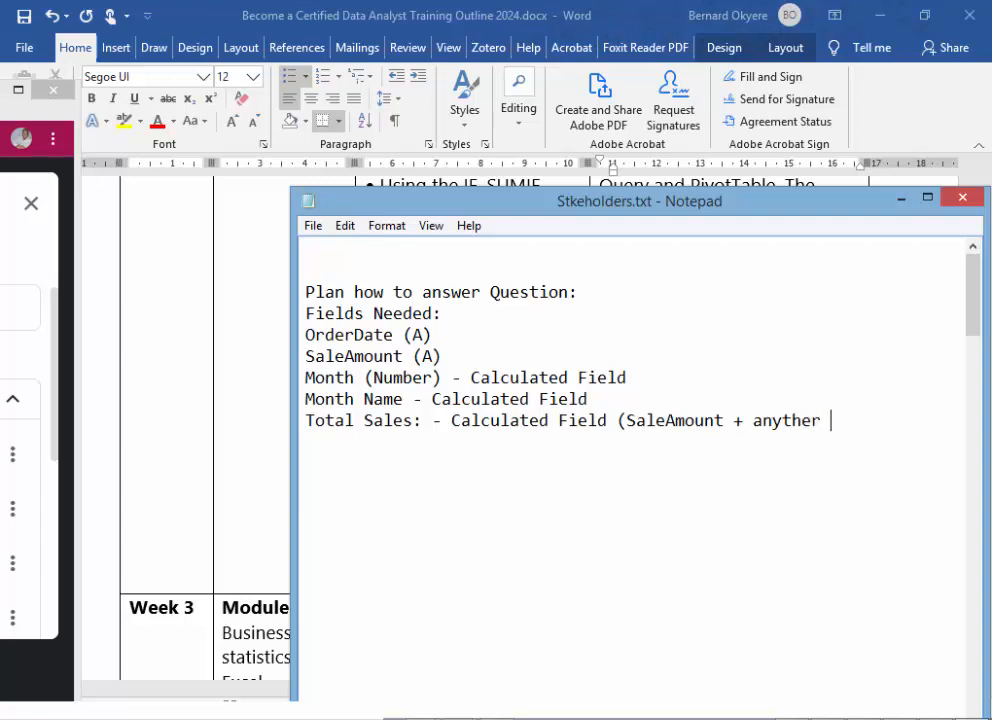
pyautogui.write('Dimension')
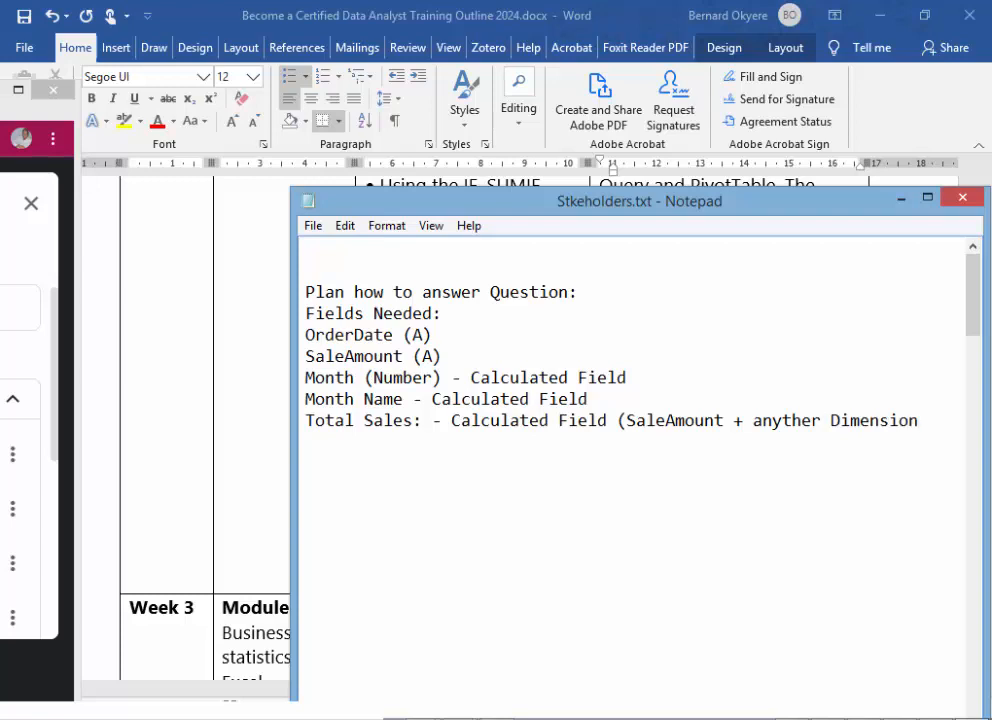
pyautogui.write('s)')
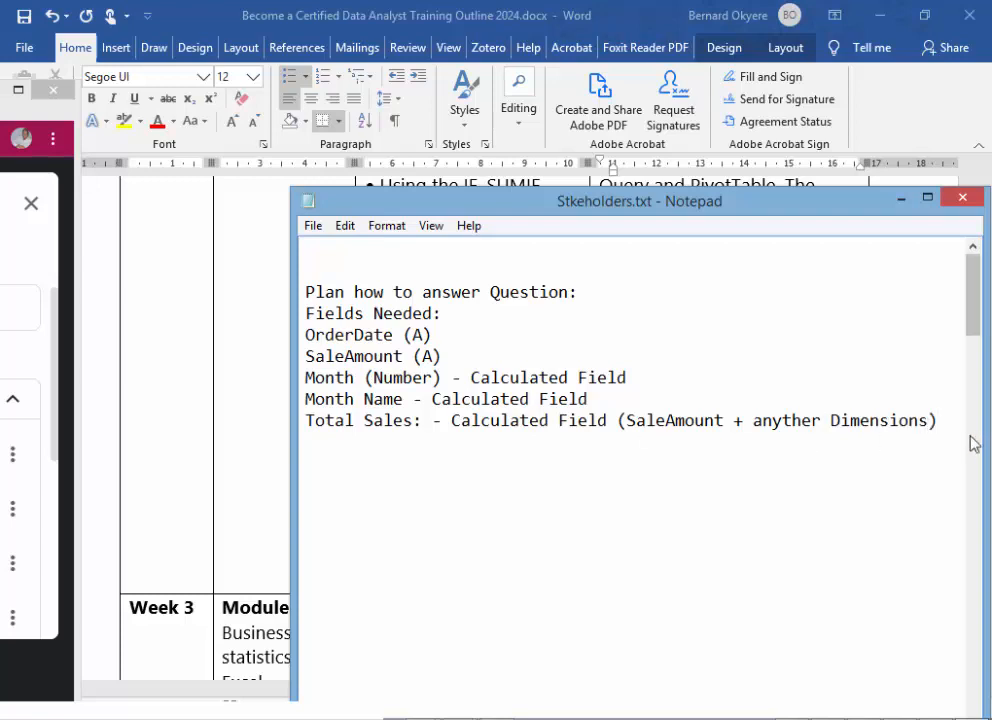
pyautogui.click(675, 420)
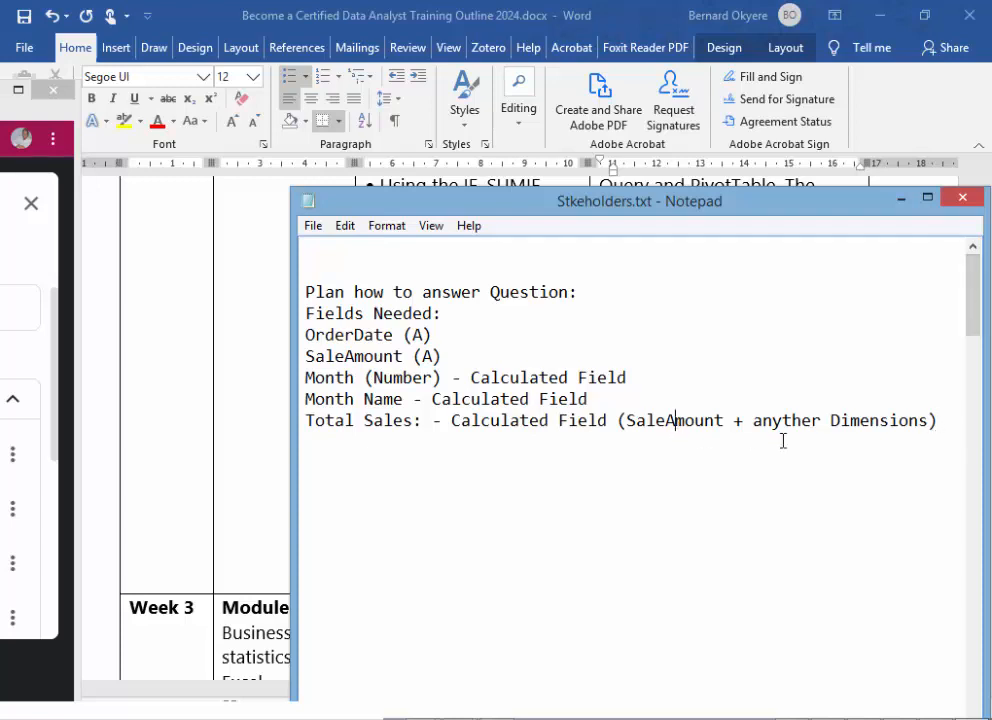
pyautogui.click(942, 420)
pyautogui.press('Return')
pyautogui.write('Sal')
pyautogui.press('BackSpace')
pyautogui.press('BackSpace')
pyautogui.press('BackSpace')
# - Append ": Measure-numeric variable" to the "SaleAmount (A)" line
pyautogui.click(508, 347)
pyautogui.write(': MEasures')
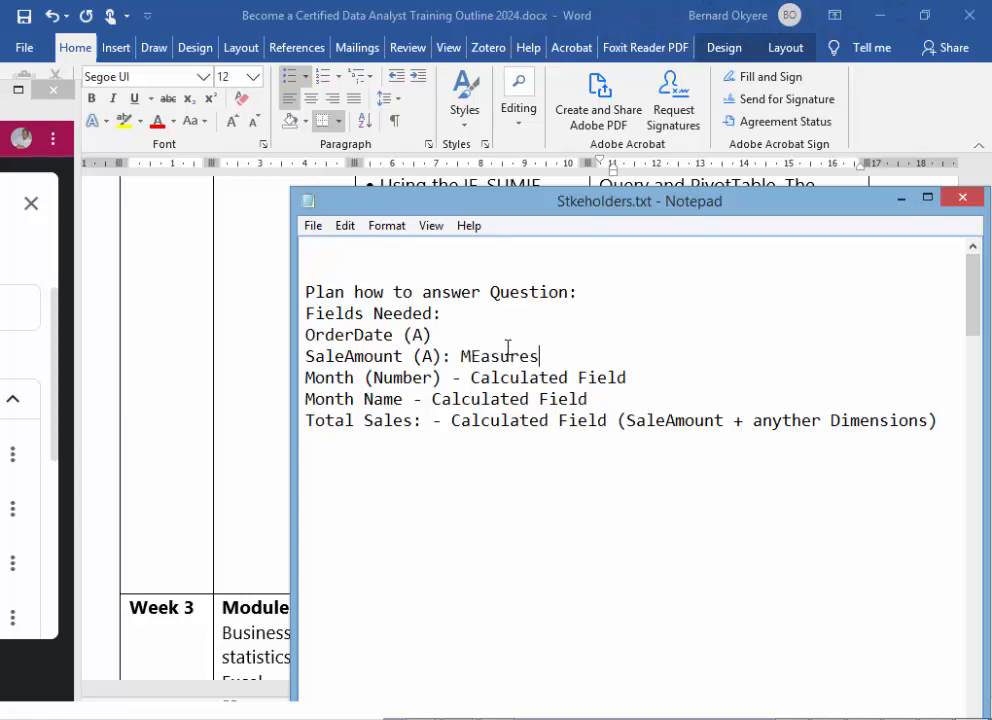
pyautogui.press('BackSpace')
pyautogui.press('BackSpace')
pyautogui.press('BackSpace')
pyautogui.press('BackSpace')
pyautogui.press('BackSpace')
pyautogui.press('BackSpace')
pyautogui.press('BackSpace')
pyautogui.write('easure-numeric variable')
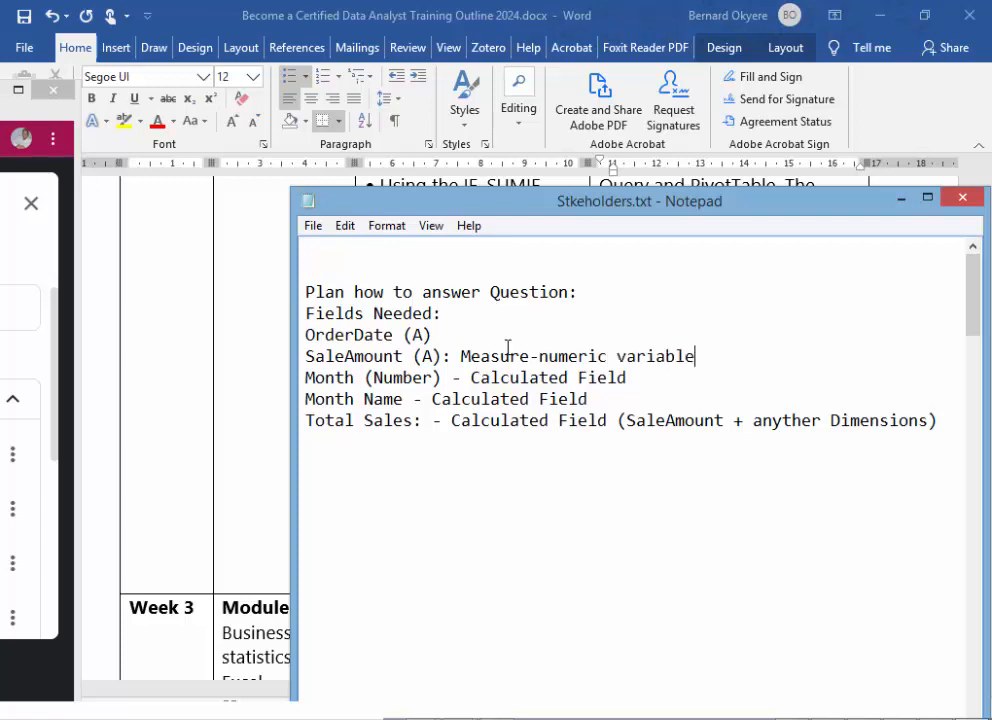
pyautogui.click(441, 429)
pyautogui.click(354, 399)
pyautogui.click(689, 404)
# - Move the Notepad window up and add the line "Region (A) : Dimension" below the Total Sales line
pyautogui.moveTo(708, 216); pyautogui.dragTo(735, 230)
pyautogui.click(937, 444)
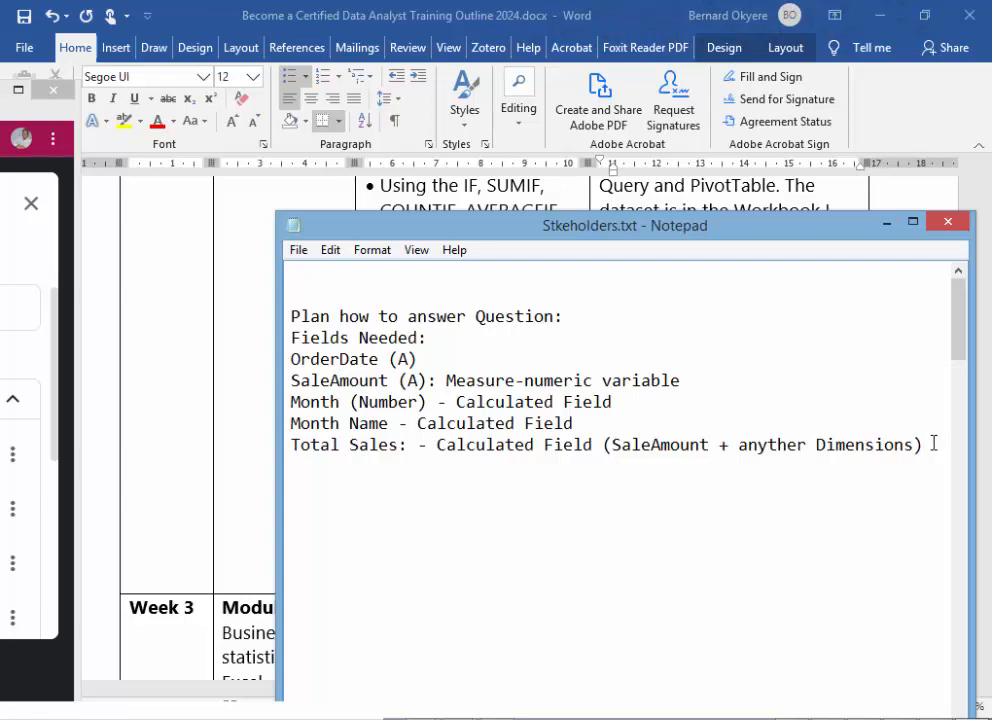
pyautogui.moveTo(500, 224); pyautogui.dragTo(485, 161)
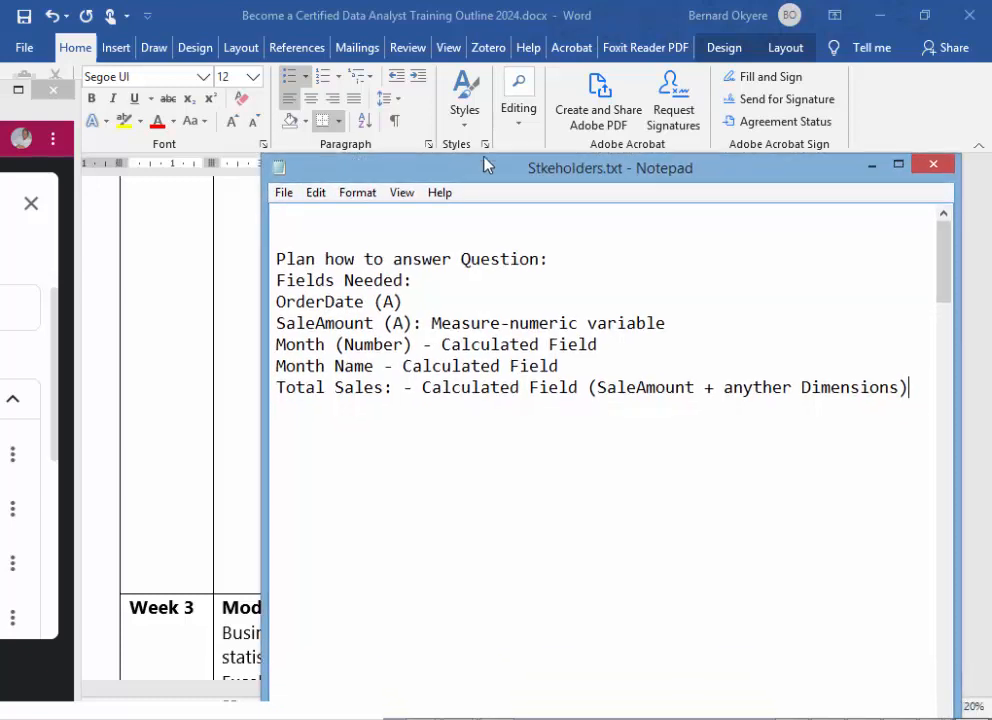
pyautogui.press('Return')
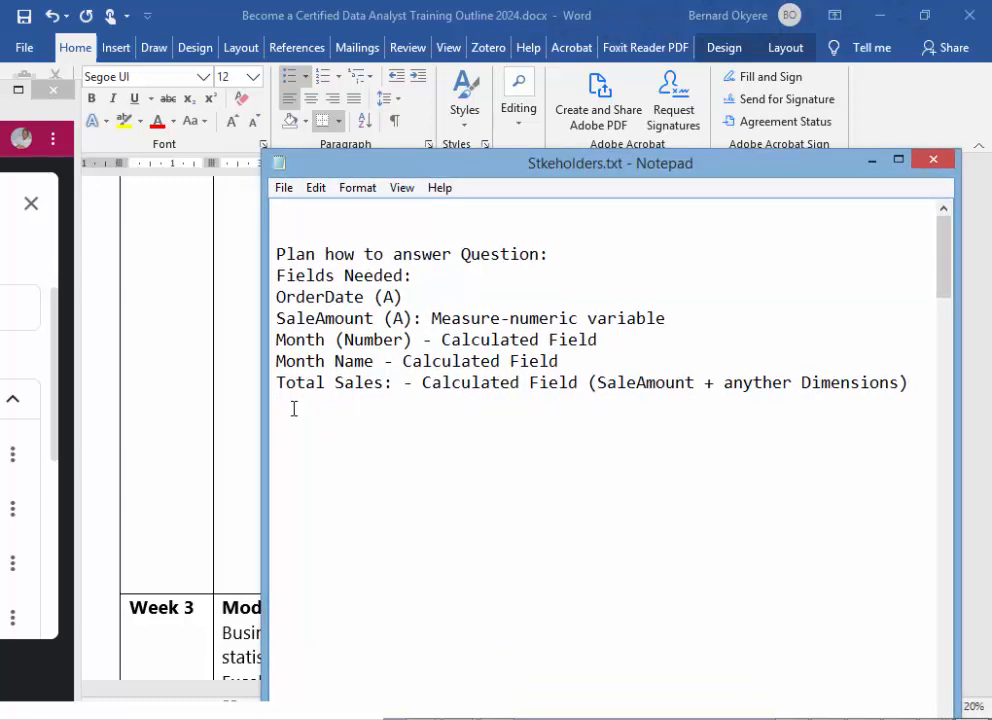
pyautogui.write('Region (A) : Dimens')
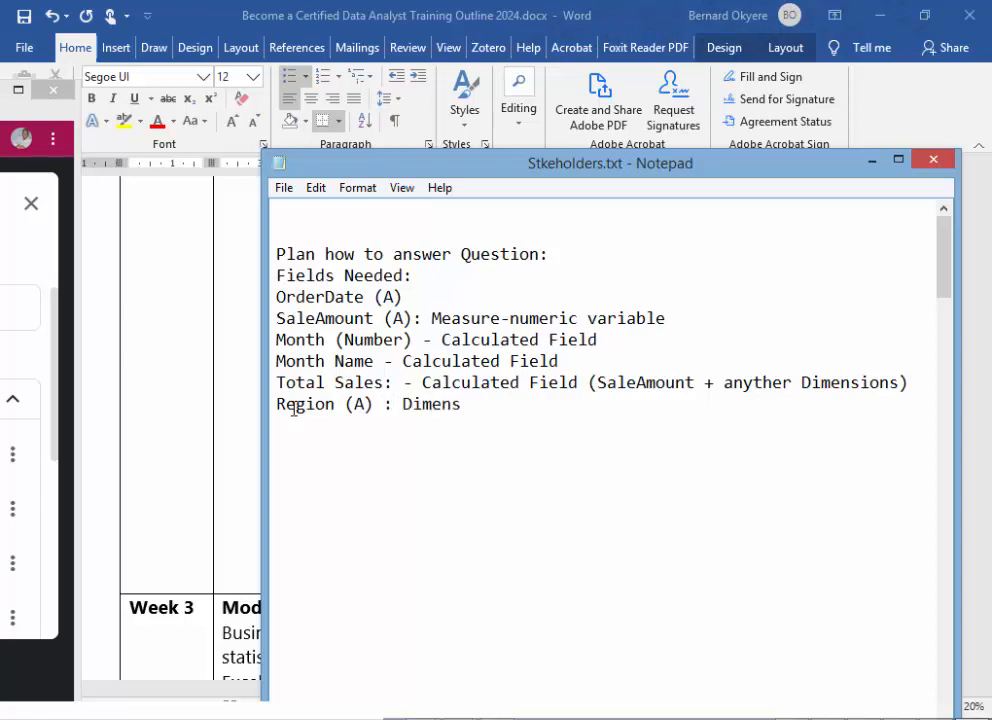
pyautogui.write('ion')
# - Check the Week 2 task list and add the line "ProductCategory (A): Dimension ( Training)" below the Region line in the Notepad plan
pyautogui.moveTo(776, 170); pyautogui.dragTo(634, 148)
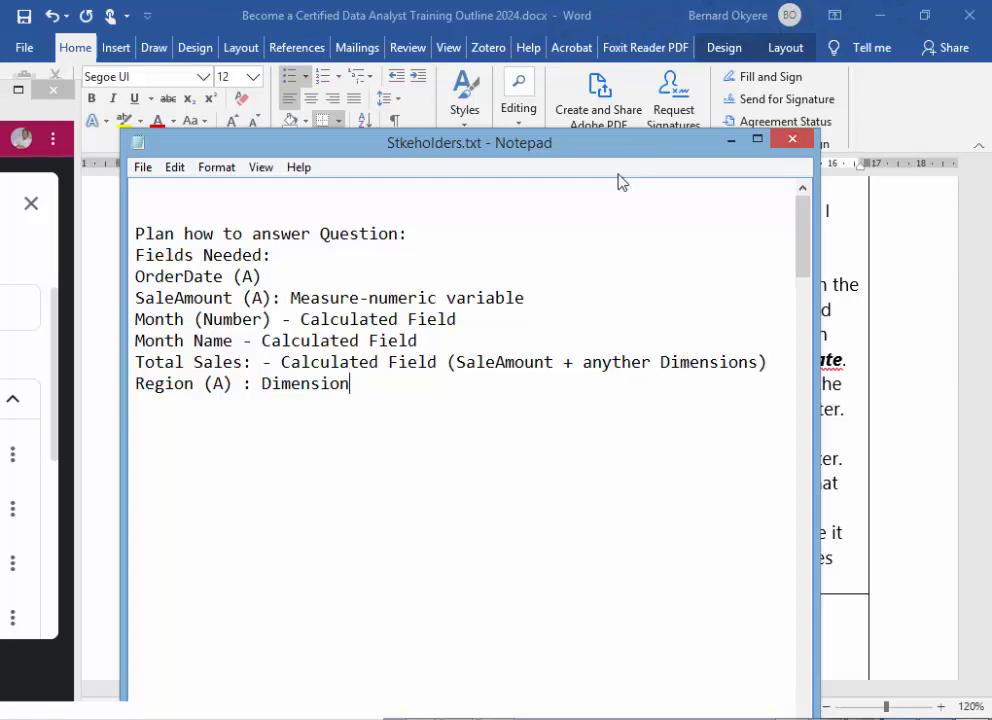
pyautogui.moveTo(613, 165); pyautogui.dragTo(310, 137)
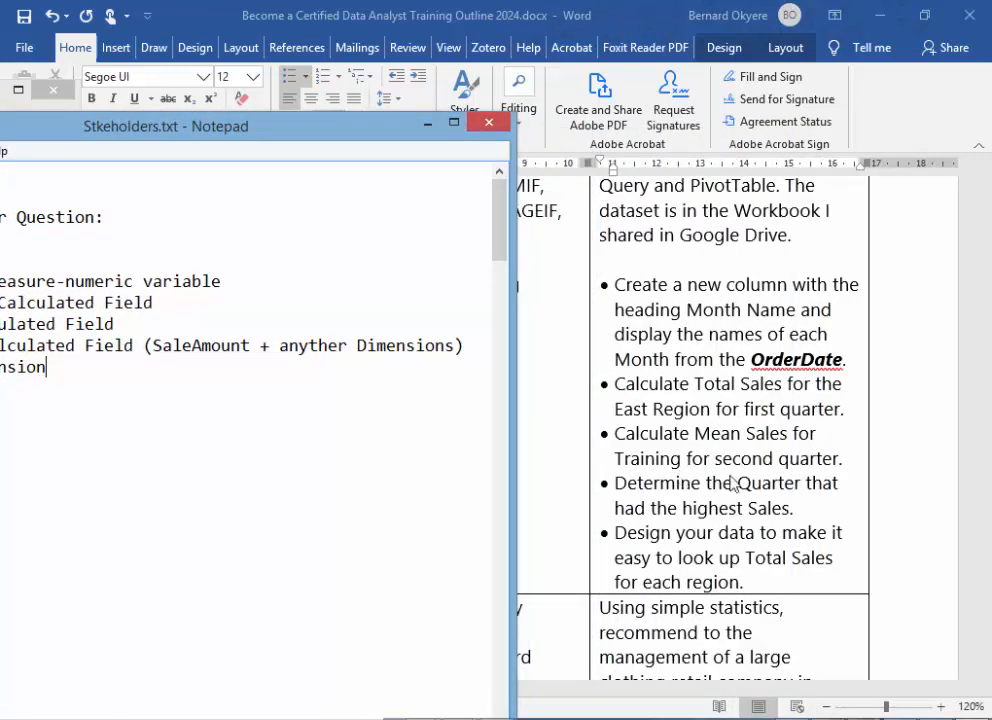
pyautogui.moveTo(354, 150); pyautogui.dragTo(580, 117)
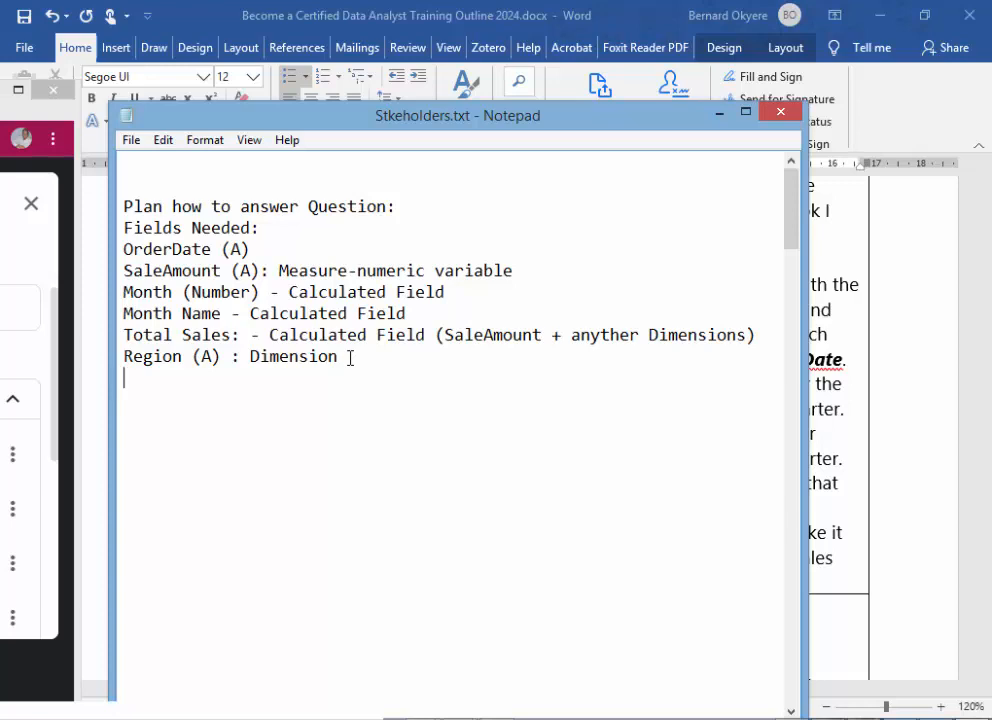
pyautogui.write('ProductCat')
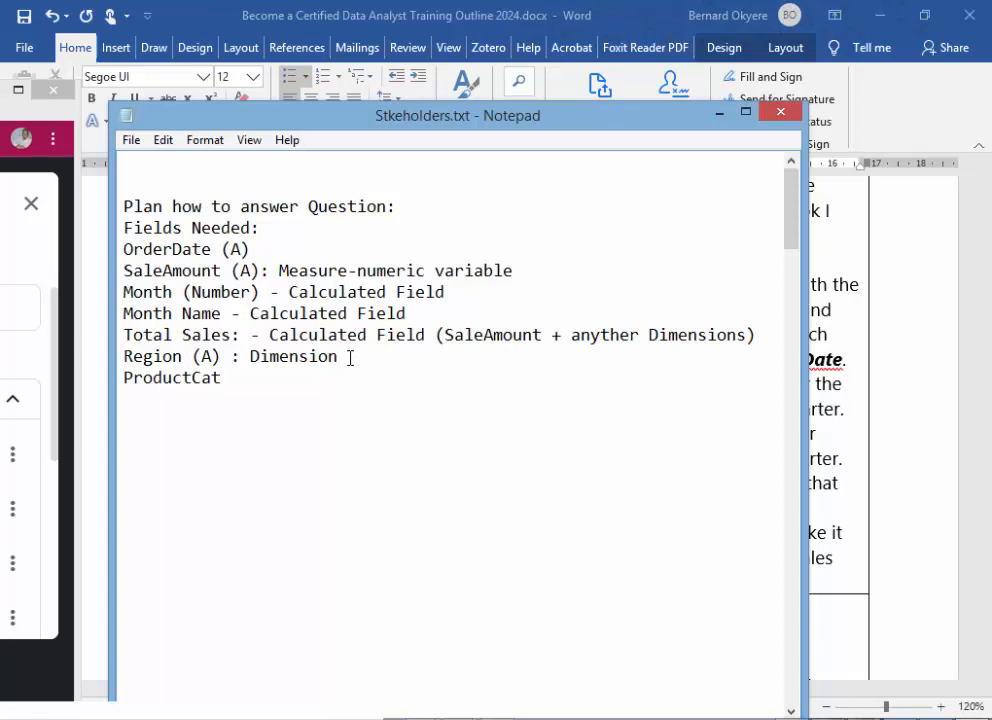
pyautogui.write('egory')
pyautogui.write('(A):')
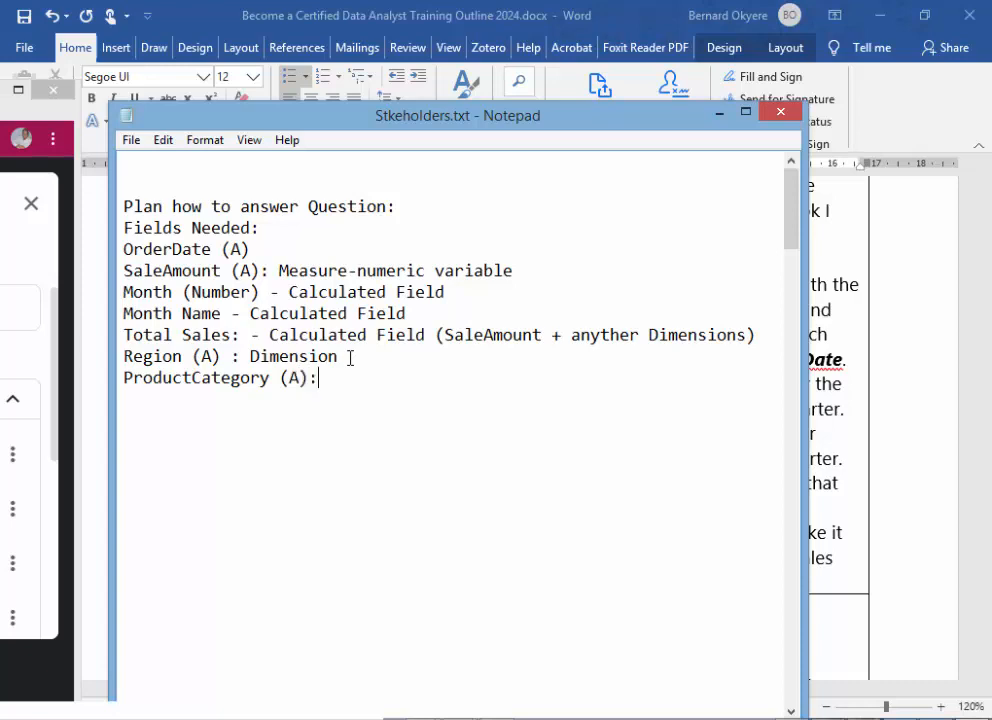
pyautogui.write(' Dimensio')
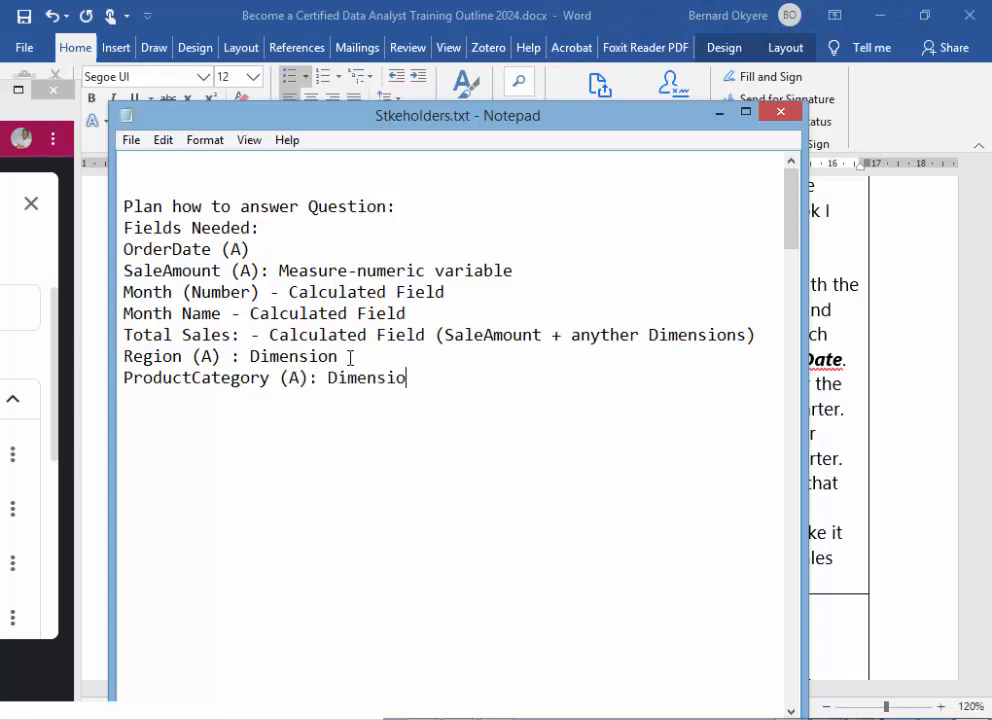
pyautogui.write('n ( Training')
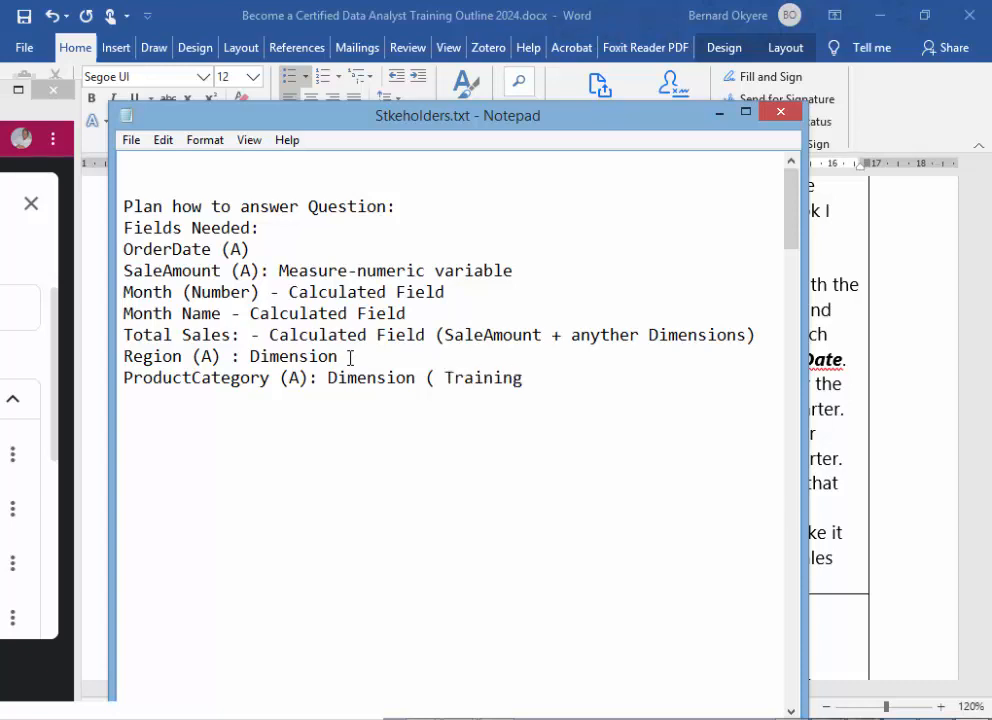
pyautogui.press('BackSpace')
pyautogui.write(')')
# - Consult the remaining Word tasks and add the line "Quarter : - Calculated Field" below ProductCategory in Notepad, reusing the copied field label
pyautogui.moveTo(587, 126); pyautogui.dragTo(400, 130)
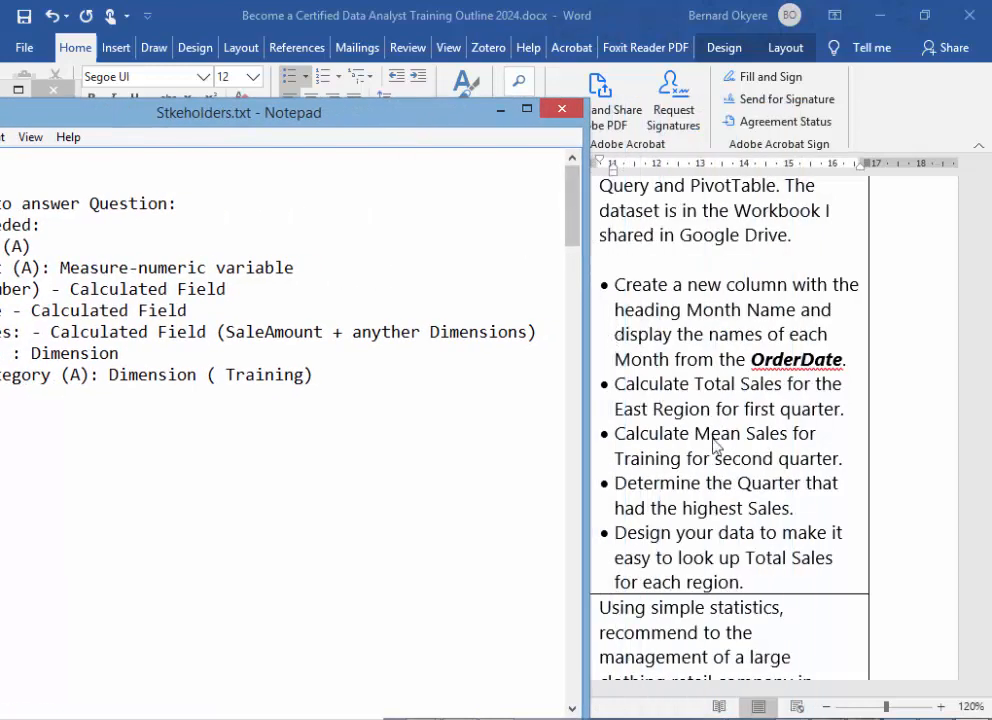
pyautogui.click(722, 480)
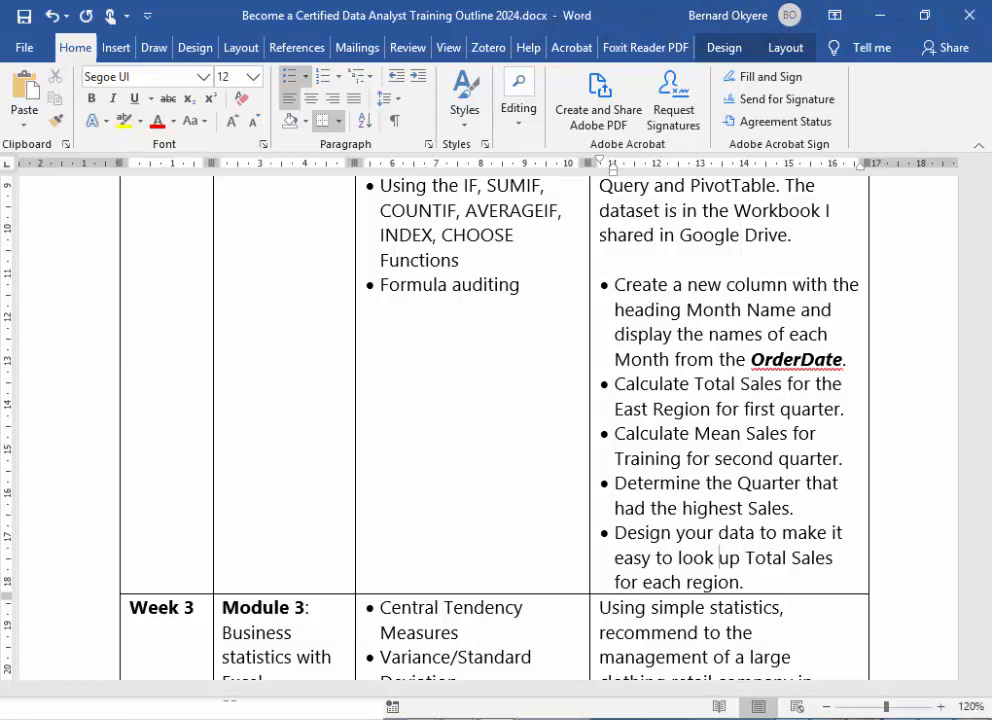
pyautogui.hotkey('alt', 'Tab')
pyautogui.moveTo(258, 118); pyautogui.dragTo(512, 127)
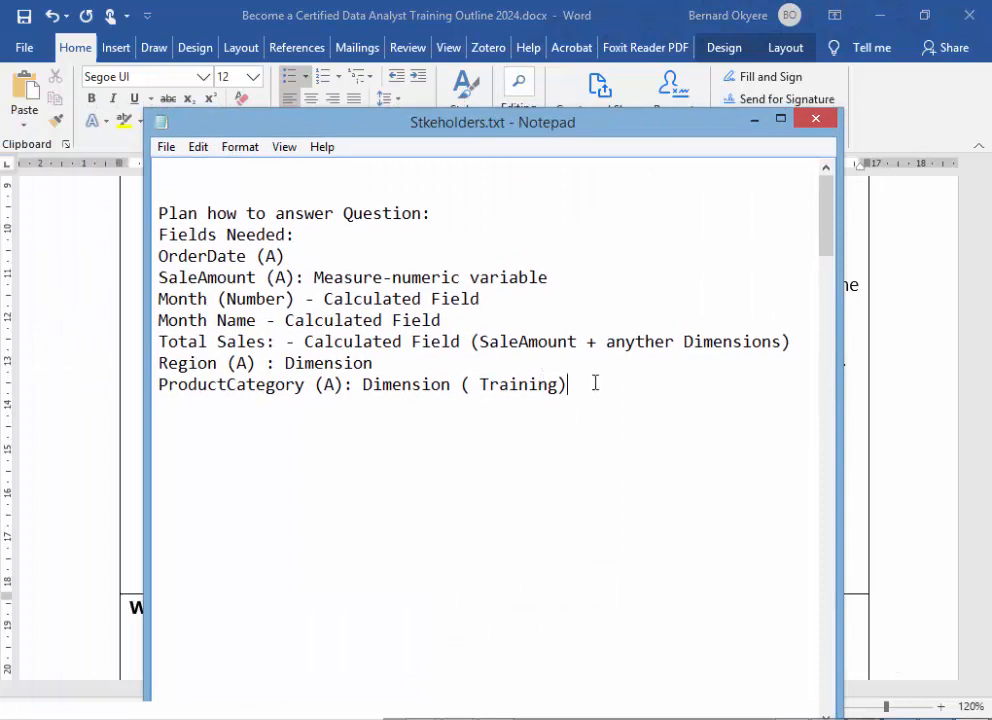
pyautogui.press('Return')
pyautogui.write('QUaret')
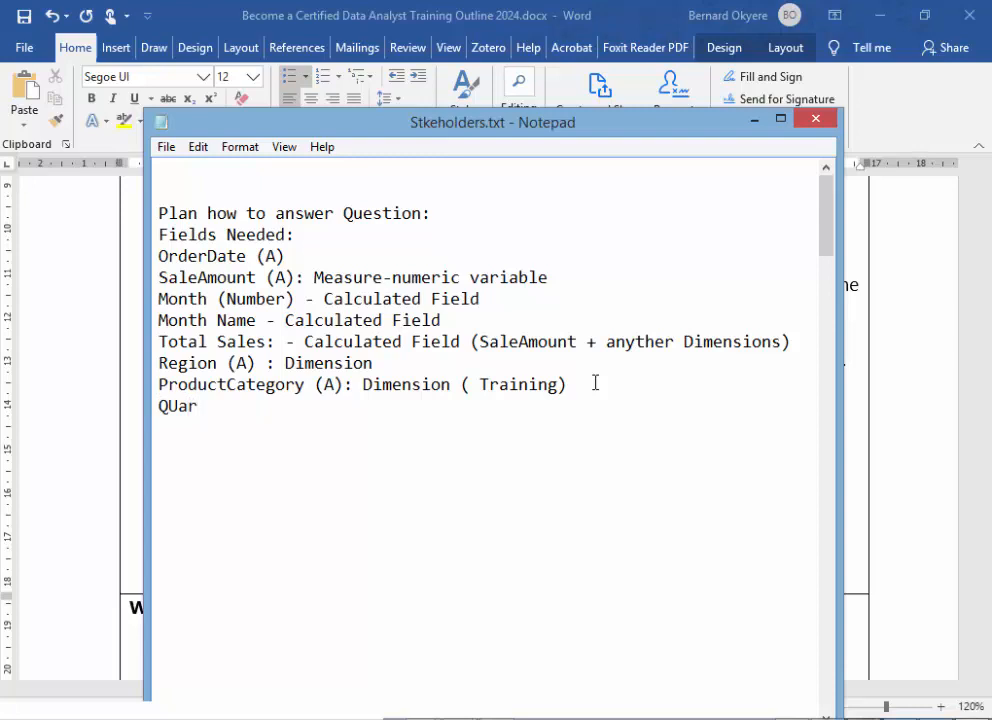
pyautogui.press('BackSpace')
pyautogui.press('BackSpace')
pyautogui.press('BackSpace')
pyautogui.press('BackSpace')
pyautogui.press('BackSpace')
pyautogui.write('uarter')
pyautogui.write(' (')
pyautogui.press('BackSpace')
pyautogui.write(':')
pyautogui.write('- Calculated Field')
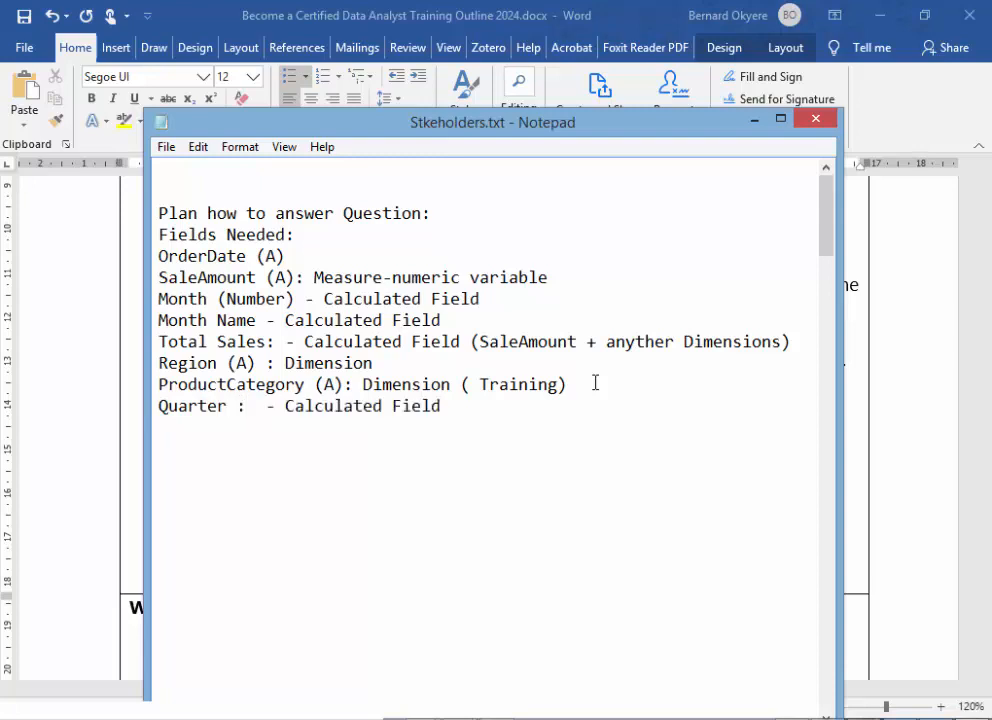
pyautogui.press('Return')
# - Recheck the task list and change the "Fields Needed:" heading to "Fields/Columns Needed:"
pyautogui.moveTo(700, 128); pyautogui.dragTo(402, 104)
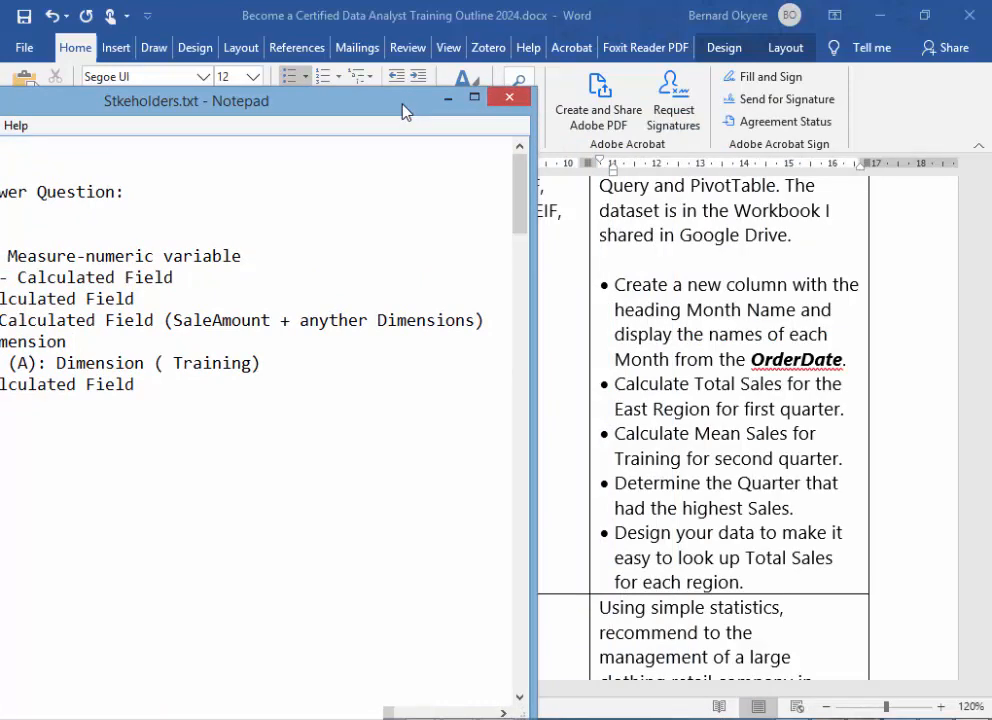
pyautogui.moveTo(403, 111); pyautogui.dragTo(670, 124)
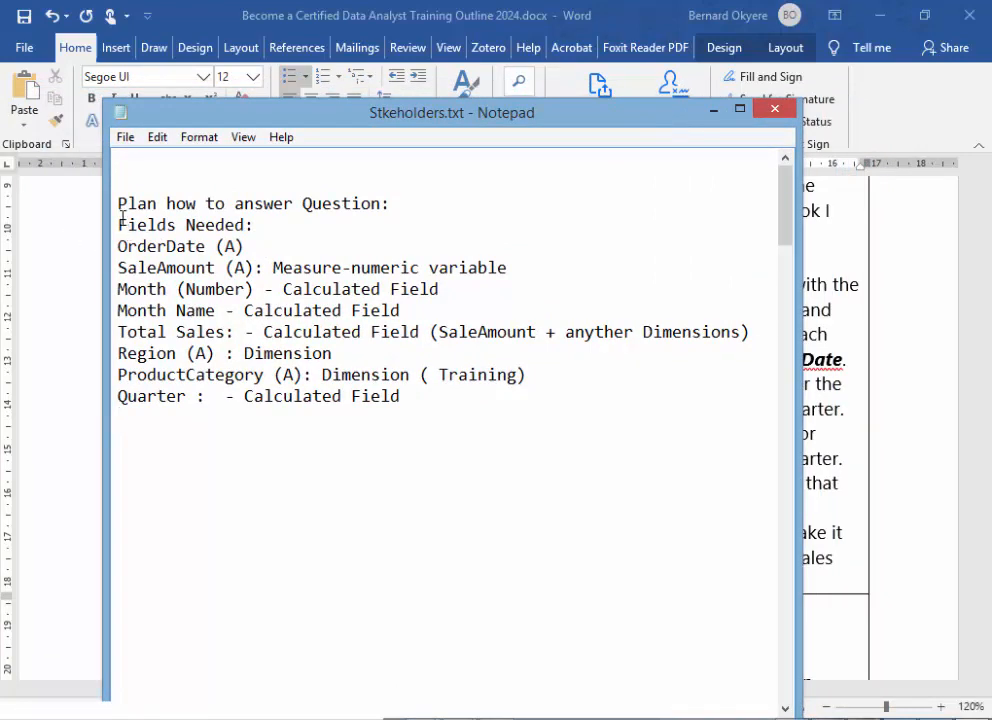
pyautogui.moveTo(120, 222); pyautogui.dragTo(141, 223)
pyautogui.click(176, 221)
pyautogui.write('/Clo')
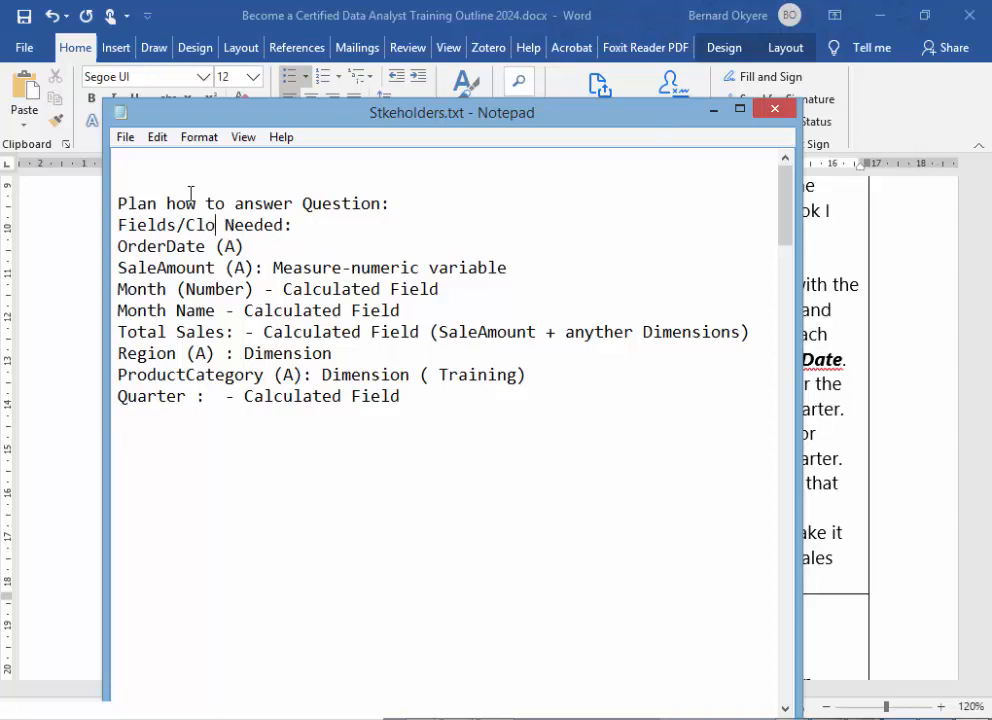
pyautogui.press('BackSpace')
pyautogui.press('BackSpace')
pyautogui.write('olumns')
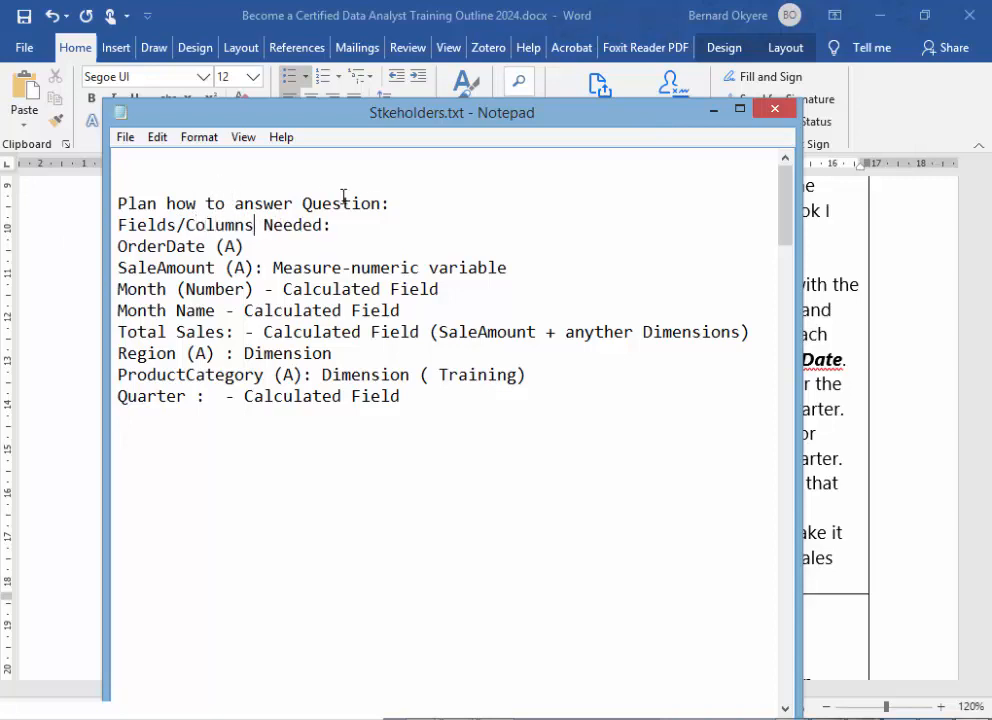
# - Insert the line "MAPPING COLUMNS NEEDED" directly below "Plan how to answer Question:"
pyautogui.click(575, 203)
pyautogui.press('Return')
pyautogui.write('MA')
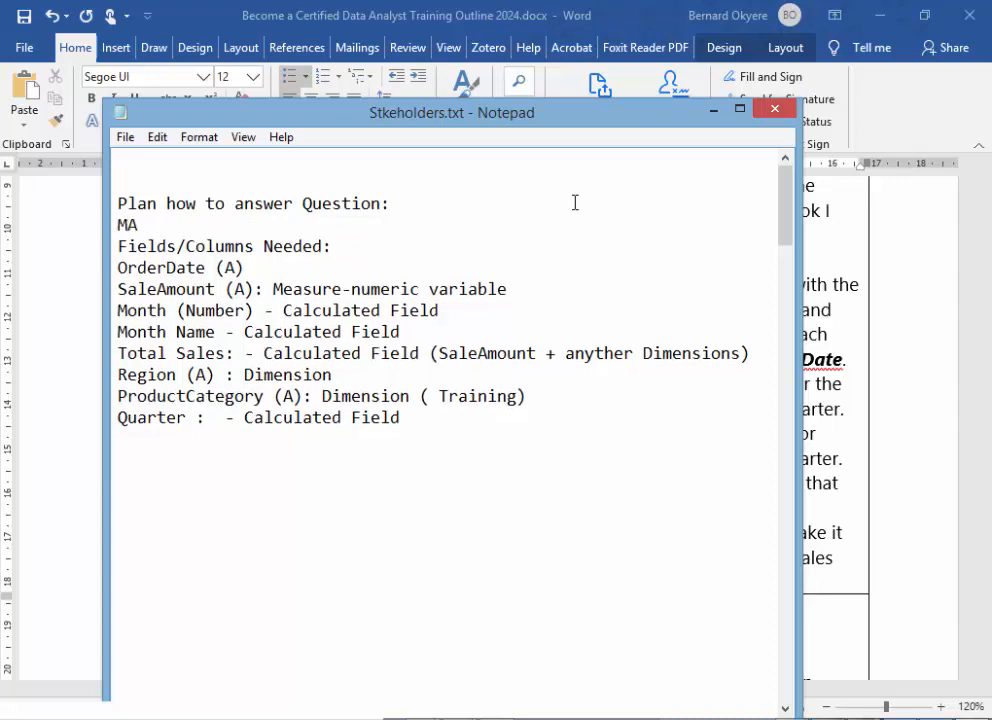
pyautogui.write('PPING COL')
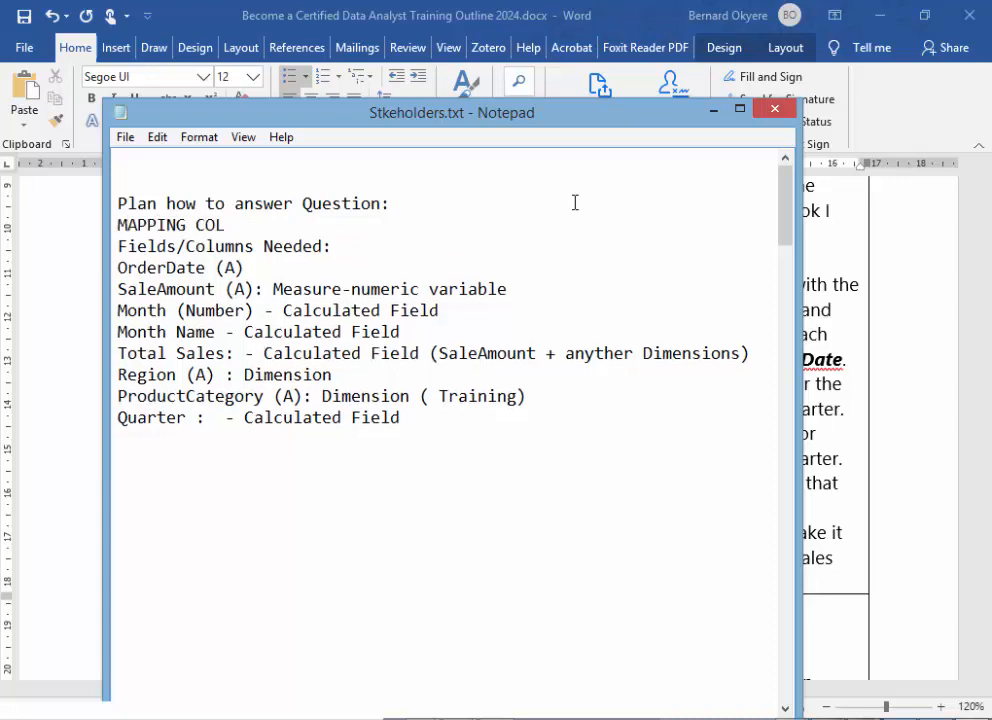
pyautogui.write('UMNS NEEDED')
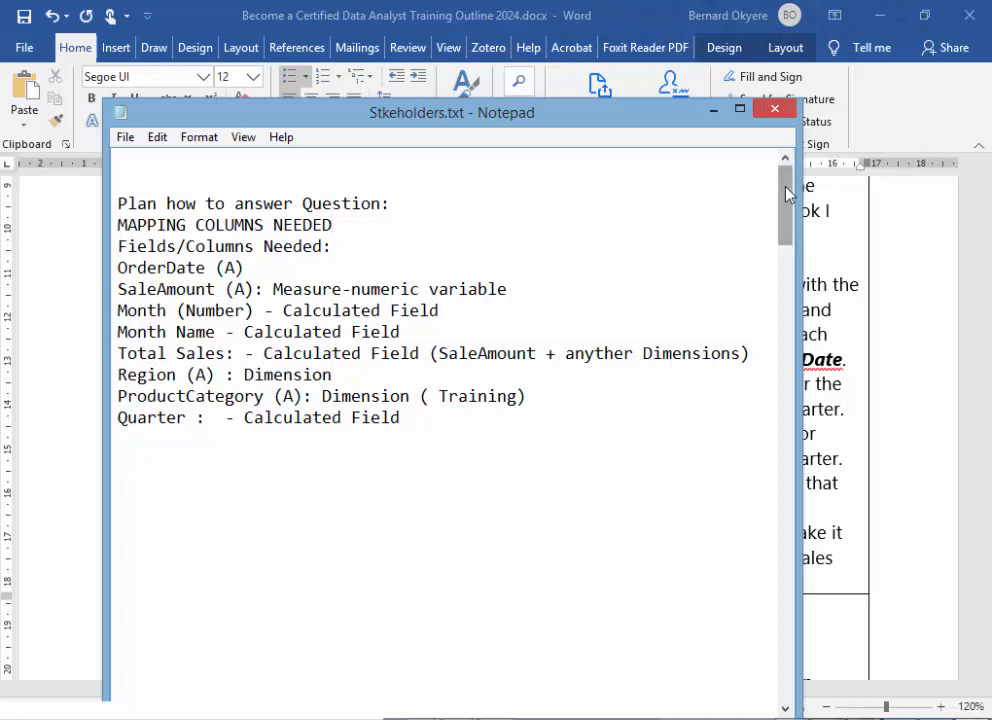
# - Review the written plan, highlighting it from the title and from the fields heading through the Quarter line
pyautogui.moveTo(643, 125); pyautogui.dragTo(675, 89)
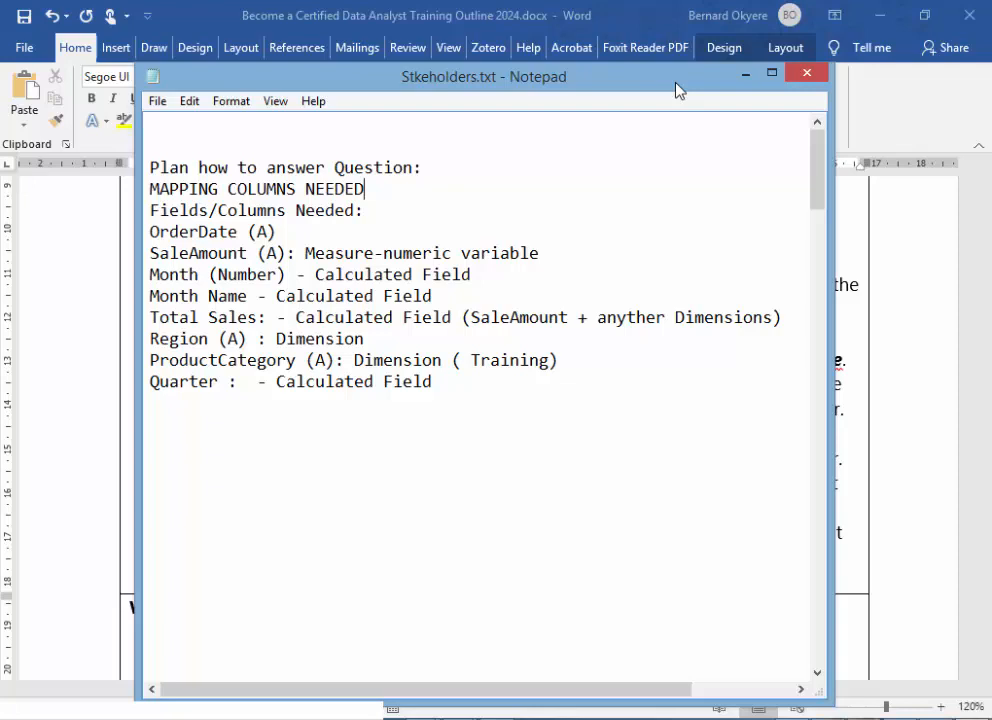
pyautogui.moveTo(675, 90); pyautogui.dragTo(686, 104)
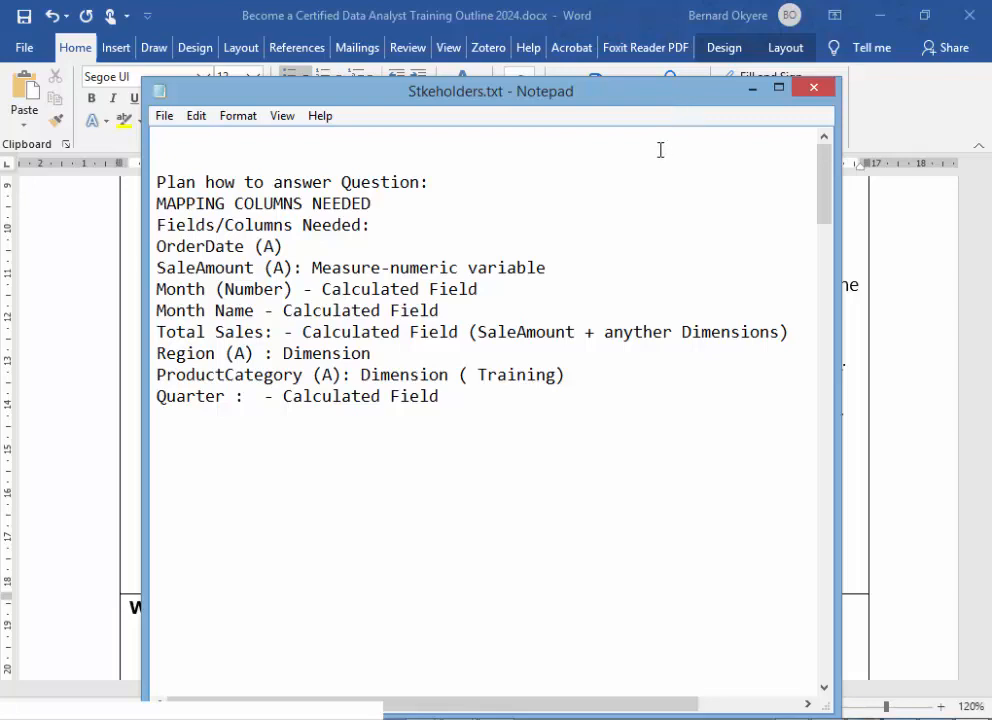
pyautogui.hotkey('alt', 'Tab')
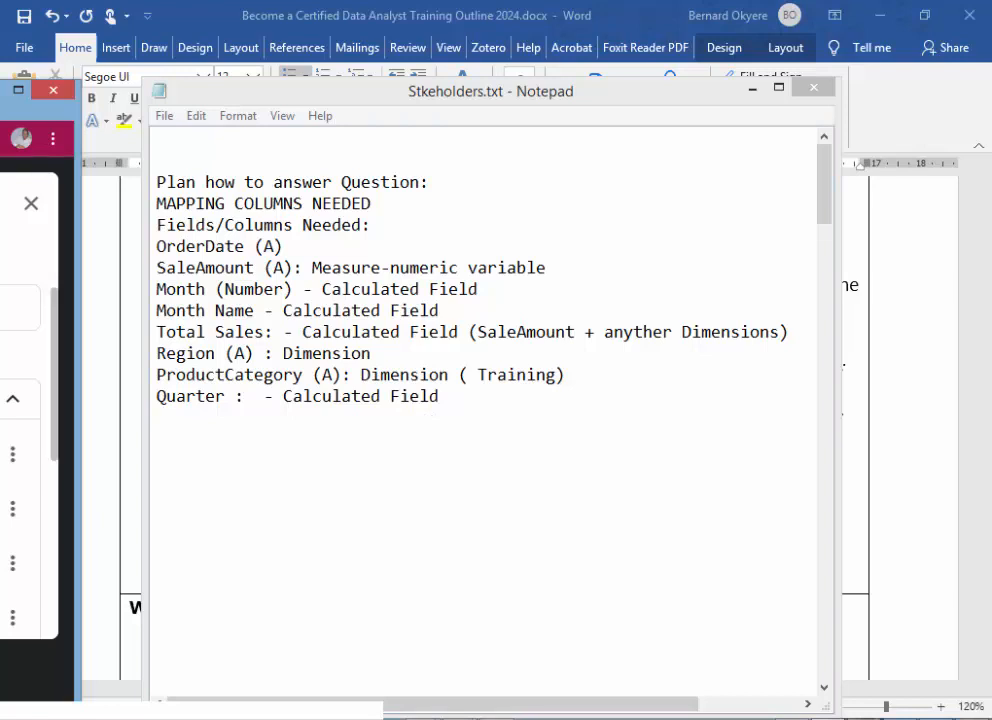
pyautogui.click(538, 408)
pyautogui.click(456, 396)
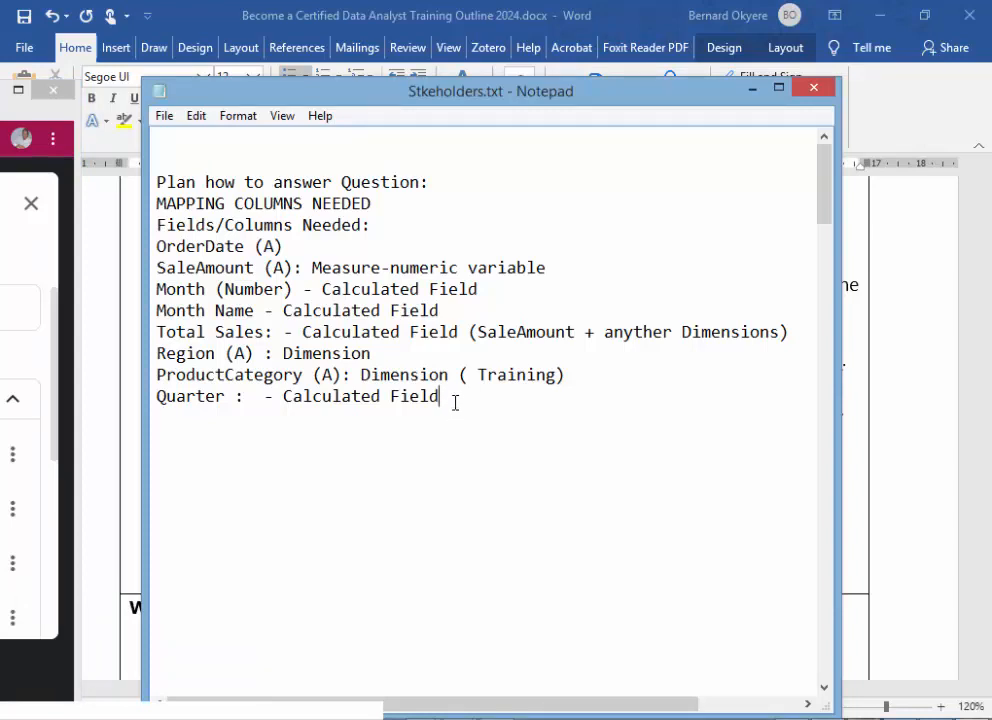
pyautogui.keyDown('shift'); pyautogui.click(152, 185); pyautogui.keyUp('shift')
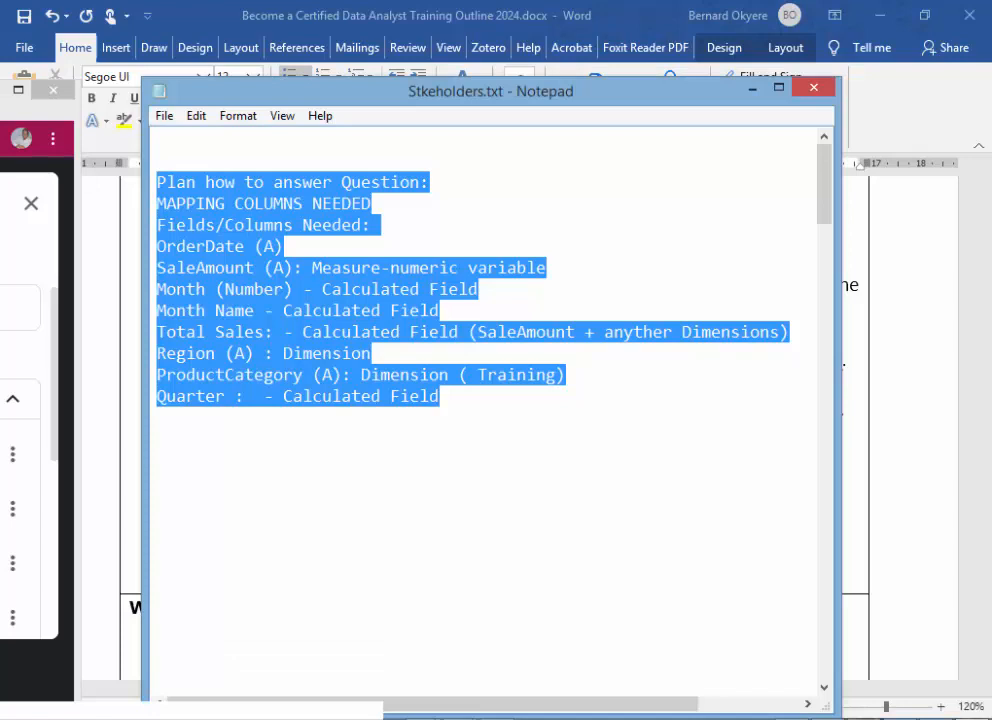
pyautogui.moveTo(4, 90); pyautogui.dragTo(0, 5)
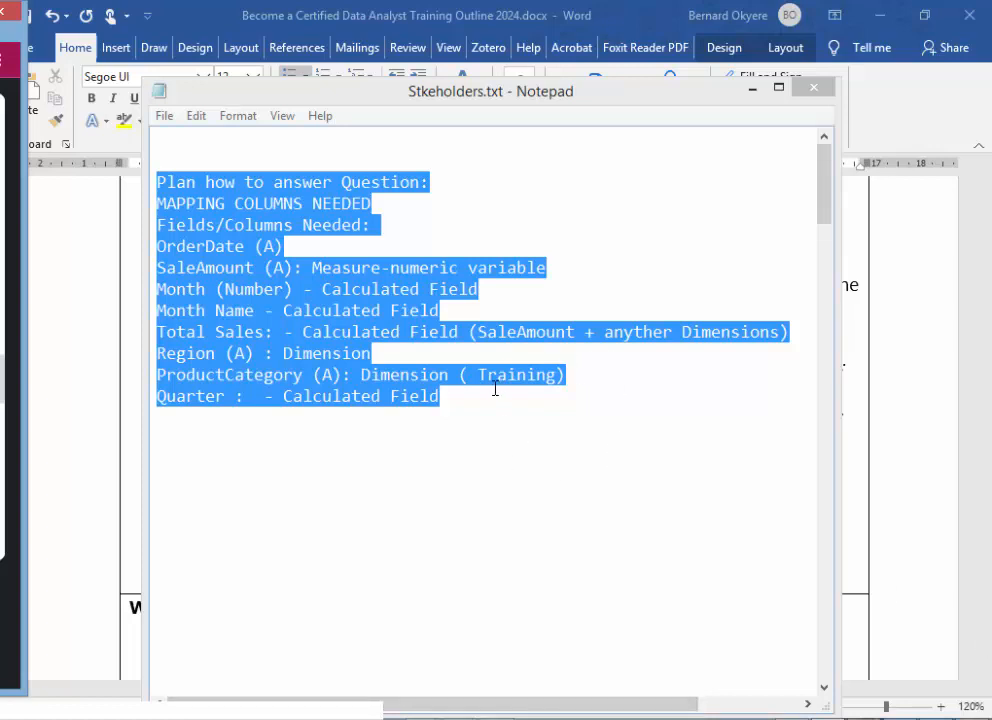
pyautogui.click(461, 402)
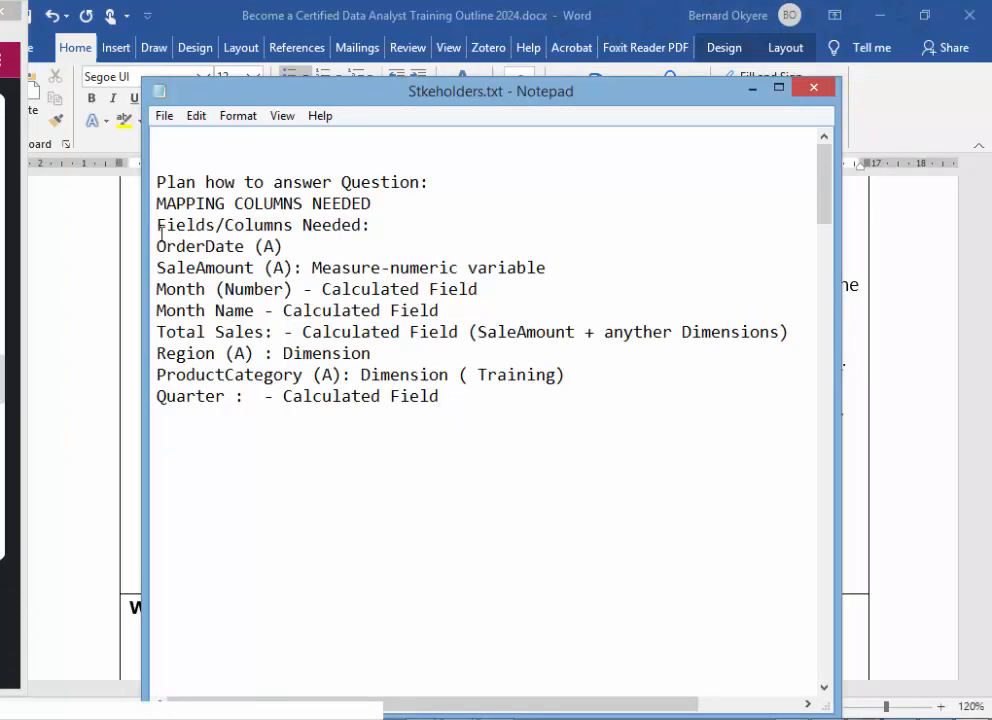
pyautogui.moveTo(157, 224); pyautogui.dragTo(479, 408)
pyautogui.click(286, 452)
pyautogui.moveTo(590, 103); pyautogui.dragTo(658, 145)
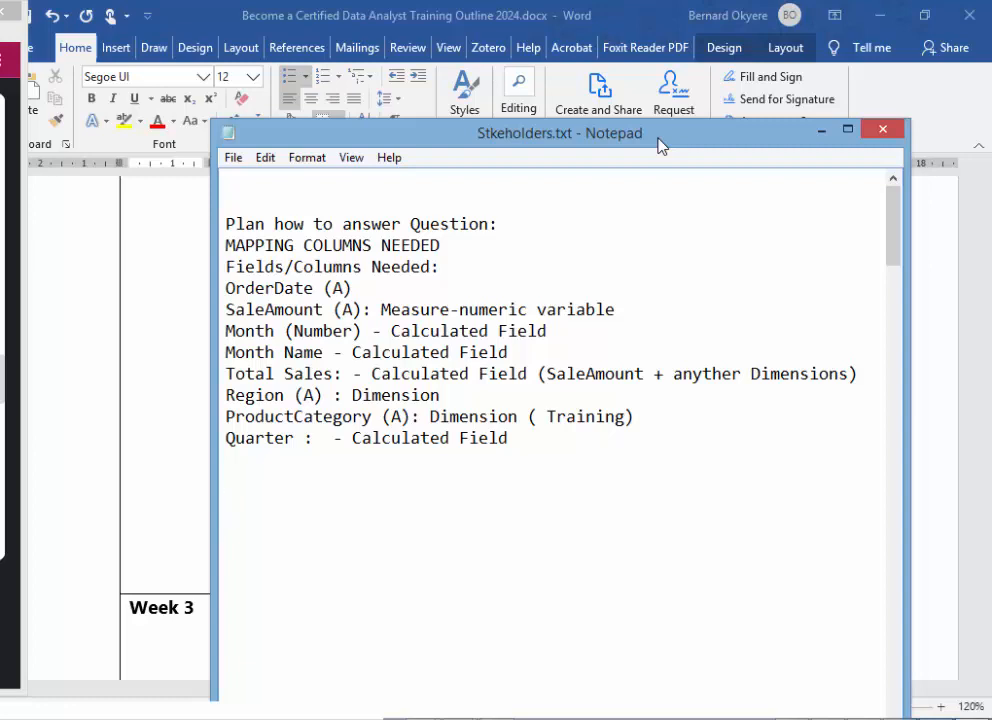
pyautogui.moveTo(658, 145); pyautogui.dragTo(569, 142)
# - Minimize Notepad and Word, switch to the Sales_US sheet in Excel, and select the RowID column
pyautogui.click(731, 132)
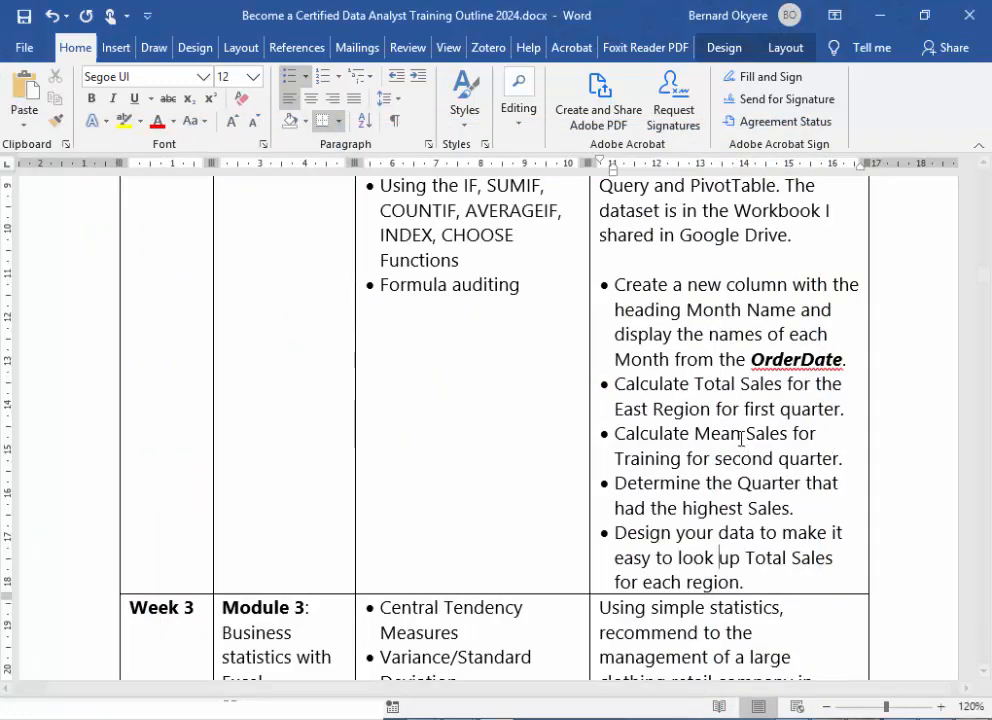
pyautogui.click(880, 15)
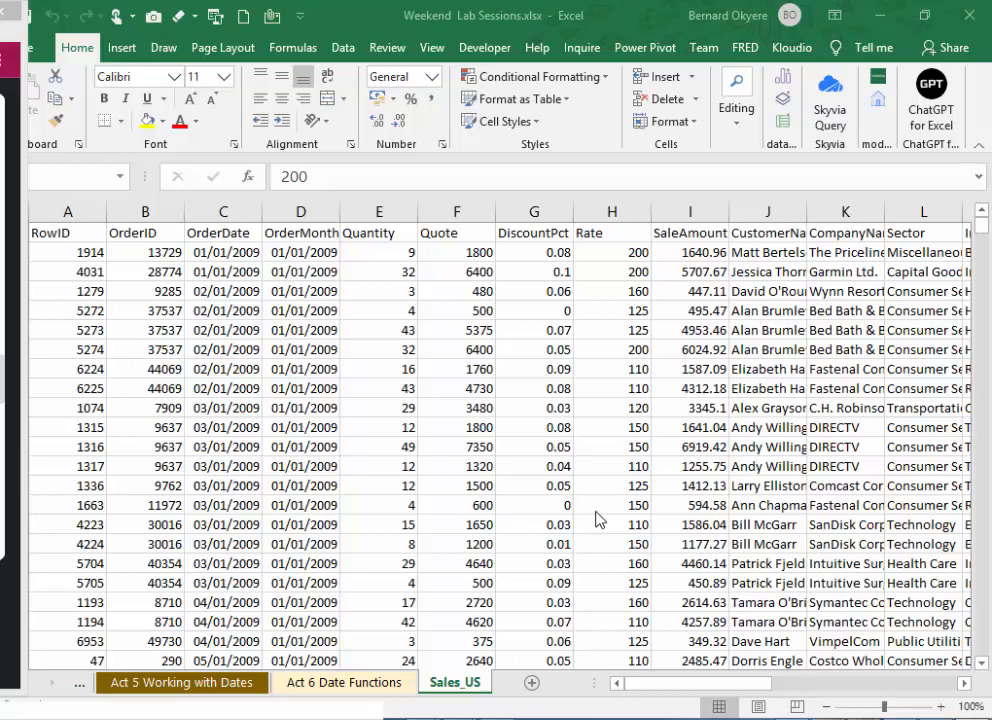
pyautogui.click(92, 209)
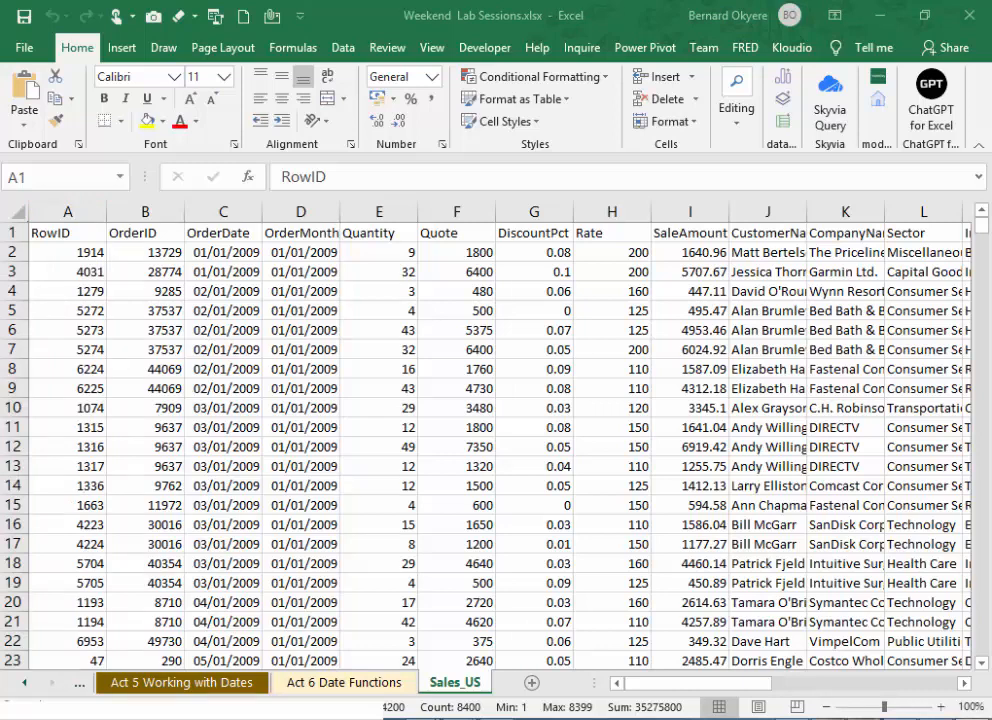
# - Return to Notepad and add the line "Next step: is to pull-out only the columns/fields needed" below the field list
pyautogui.moveTo(2, 88); pyautogui.dragTo(842, 128)
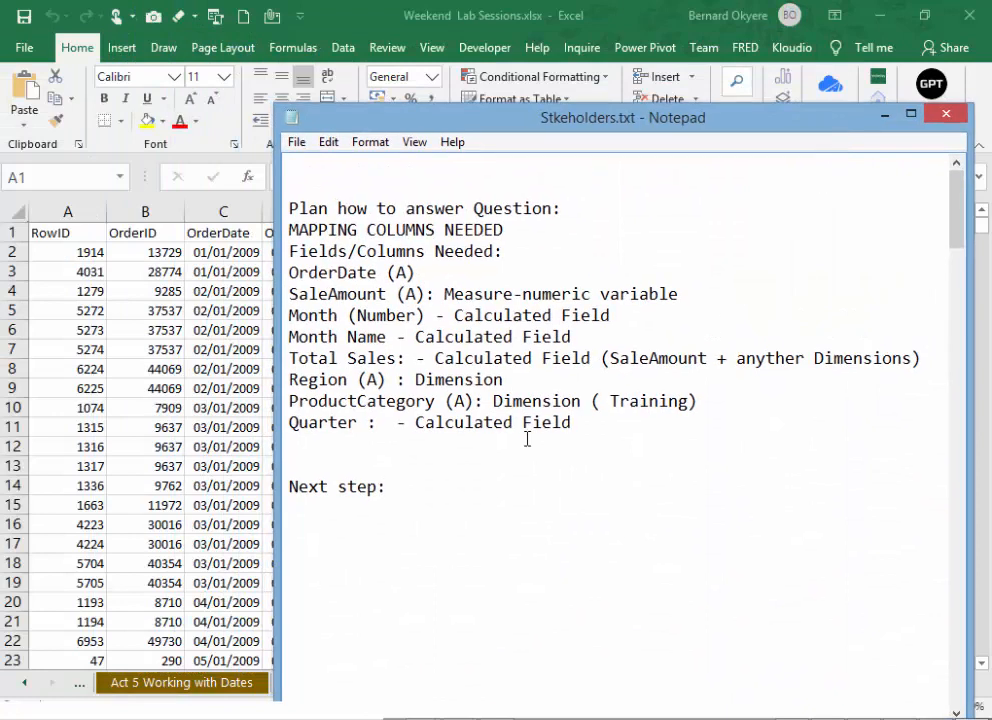
pyautogui.write('is to')
pyautogui.write('pul')
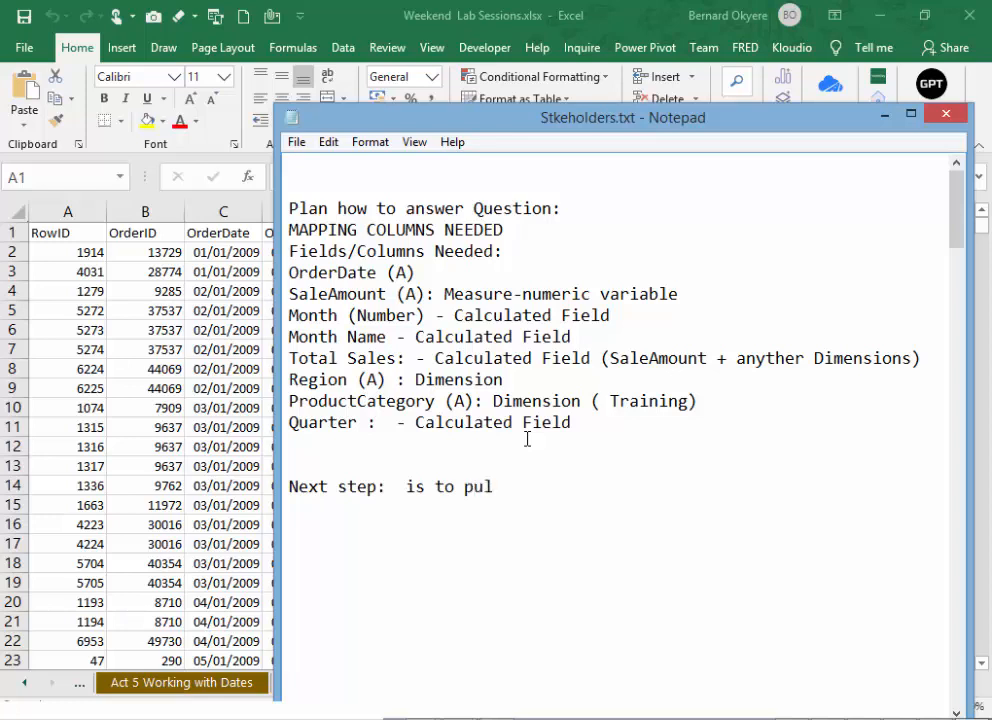
pyautogui.write('l-out only th')
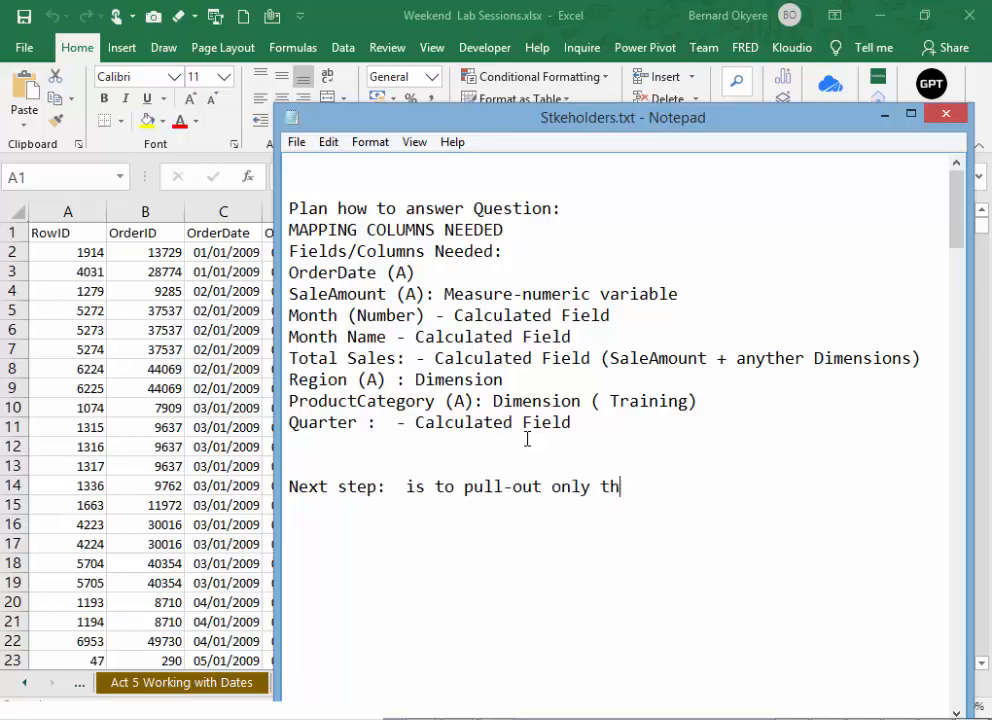
pyautogui.write('e columns')
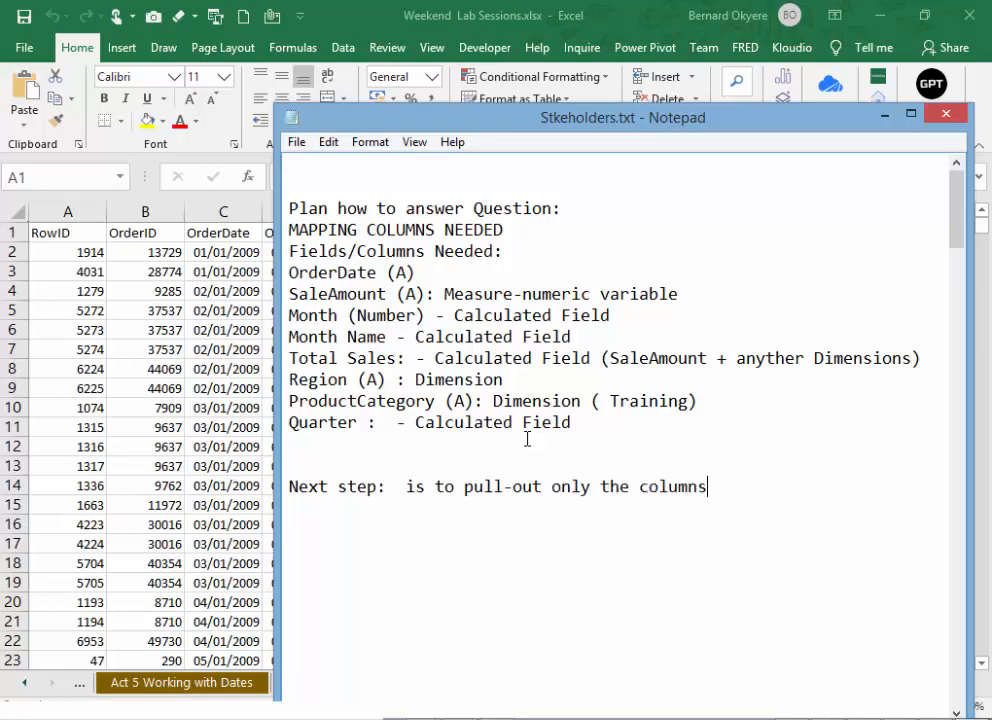
pyautogui.write('/fields needed')
pyautogui.press('Return')
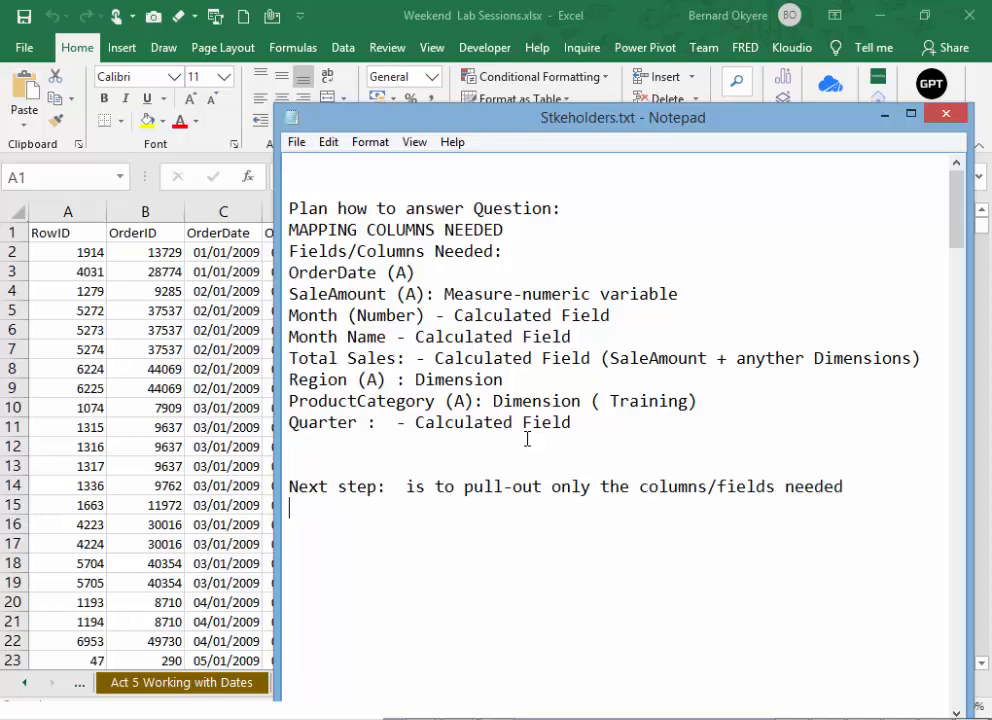
# - Continue the Next step note on a second line with "to answer the business questions"
pyautogui.write('to answer the business')
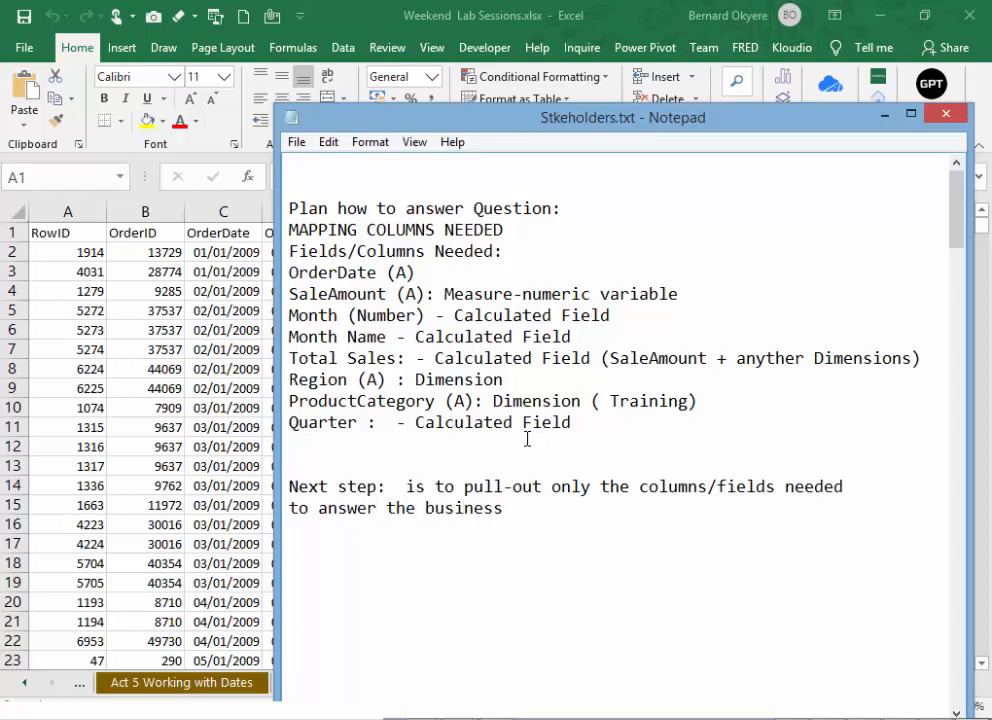
pyautogui.write(' questions')
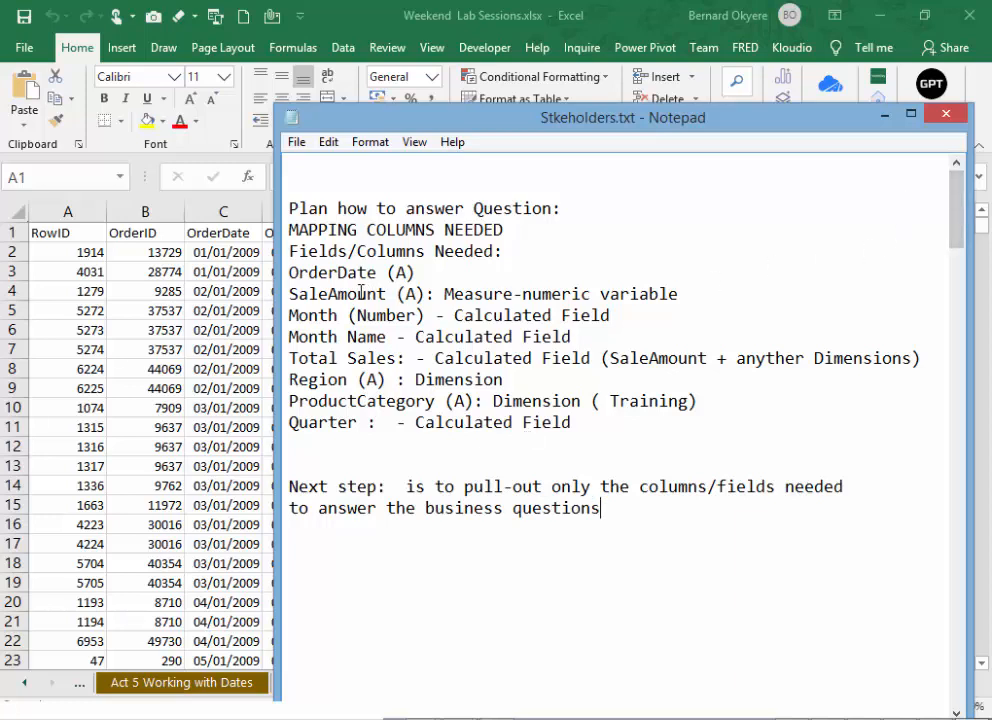
# - Review the field list from the Fields/Columns Needed heading through the Quarter line, and return to the Sales_US sheet in Excel
pyautogui.moveTo(290, 251); pyautogui.dragTo(577, 429)
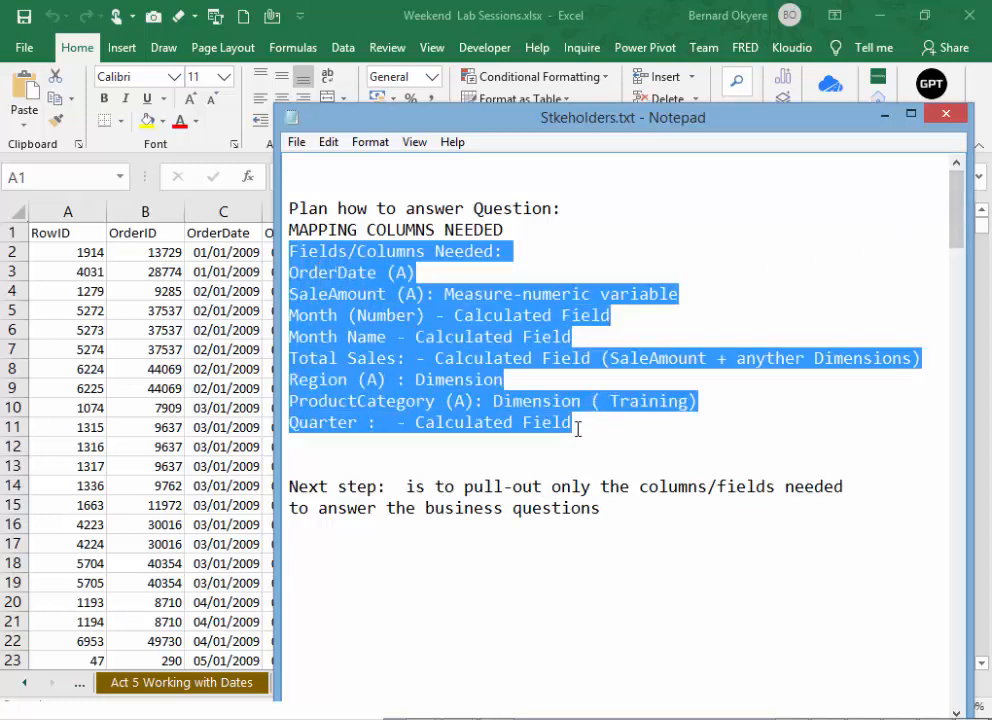
pyautogui.click(577, 426)
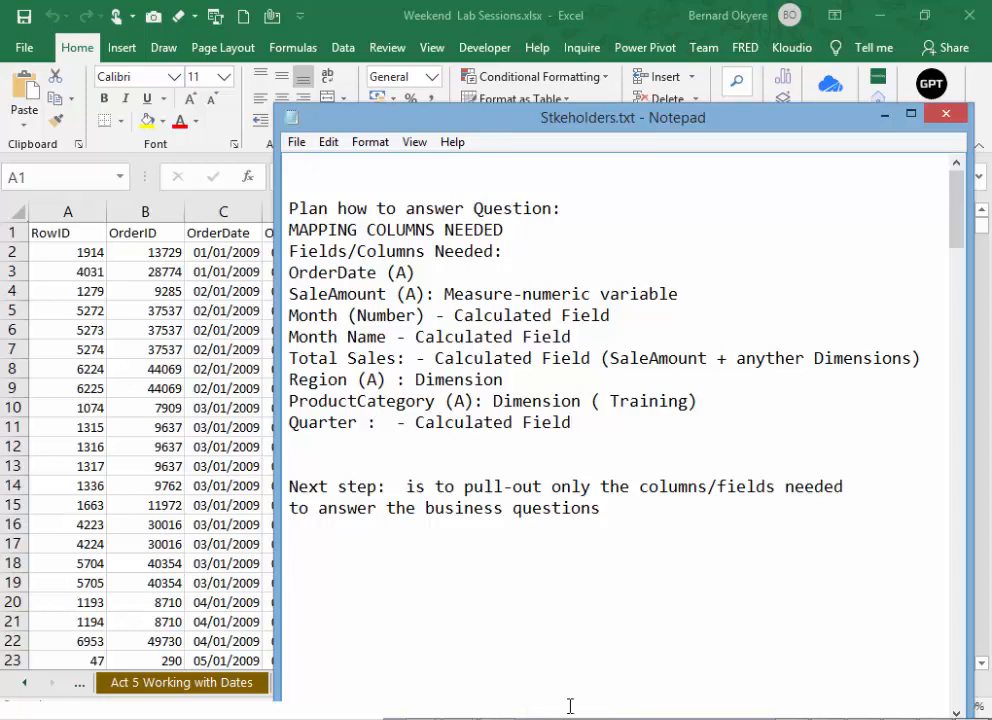
pyautogui.moveTo(289, 249); pyautogui.dragTo(622, 420)
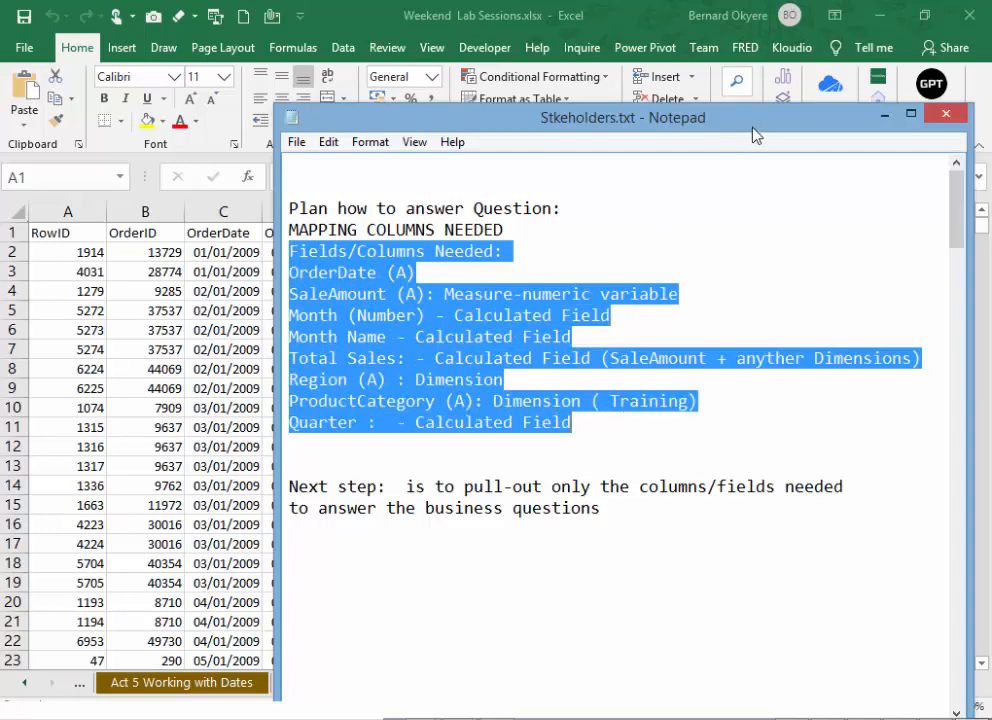
pyautogui.moveTo(757, 130); pyautogui.dragTo(0, 168)
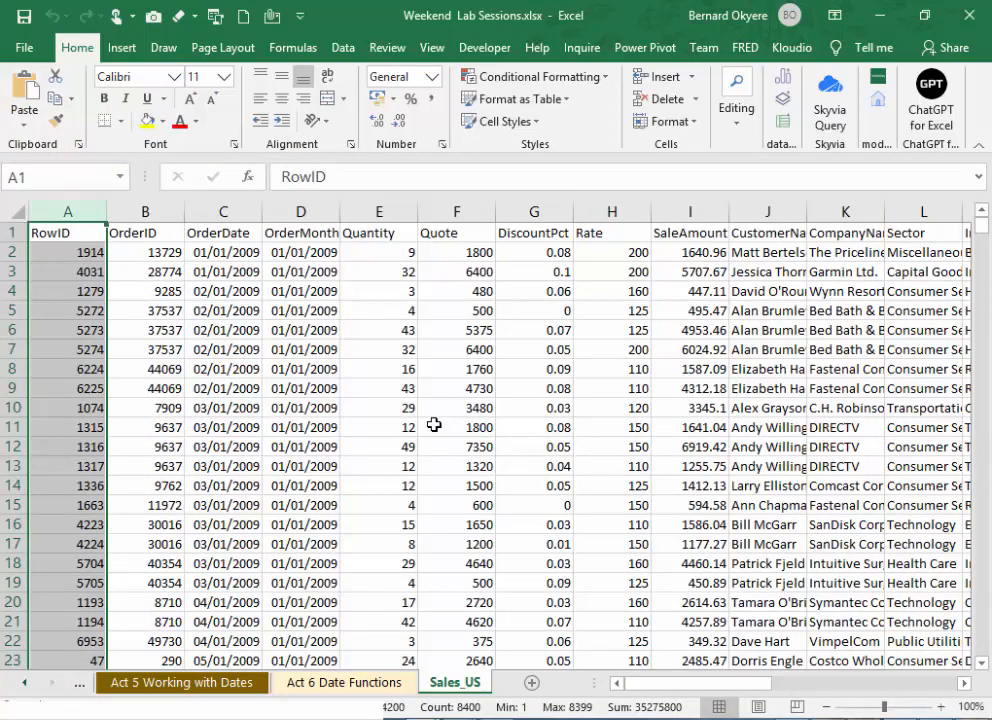
pyautogui.click(403, 388)
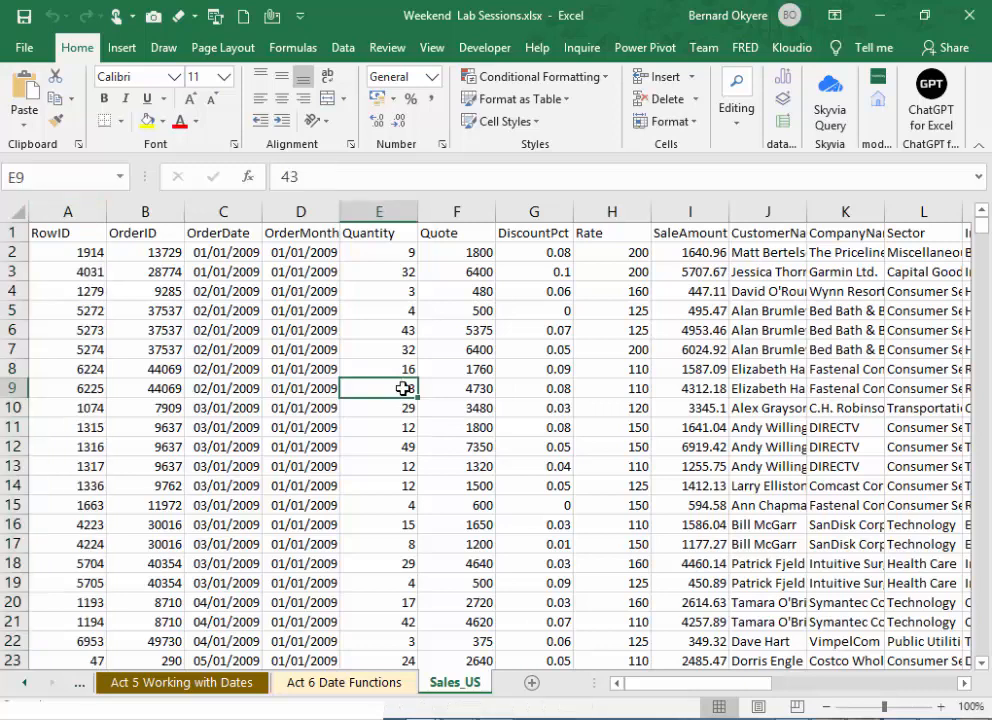
pyautogui.click(237, 214)
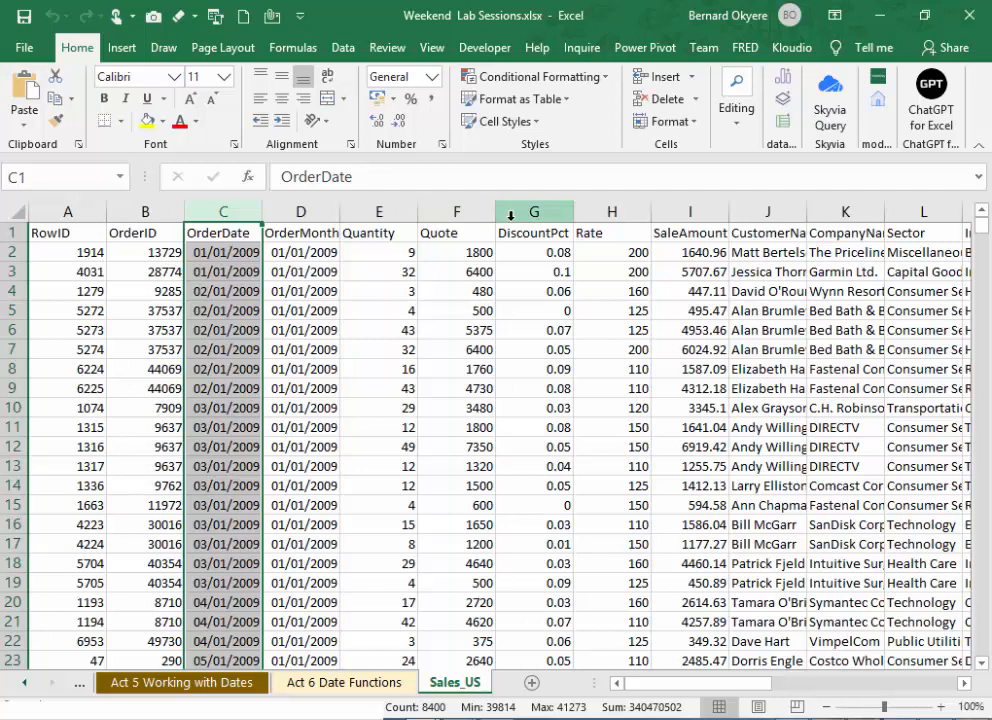
pyautogui.keyDown('ctrl'); pyautogui.click(689, 212); pyautogui.keyUp('ctrl')
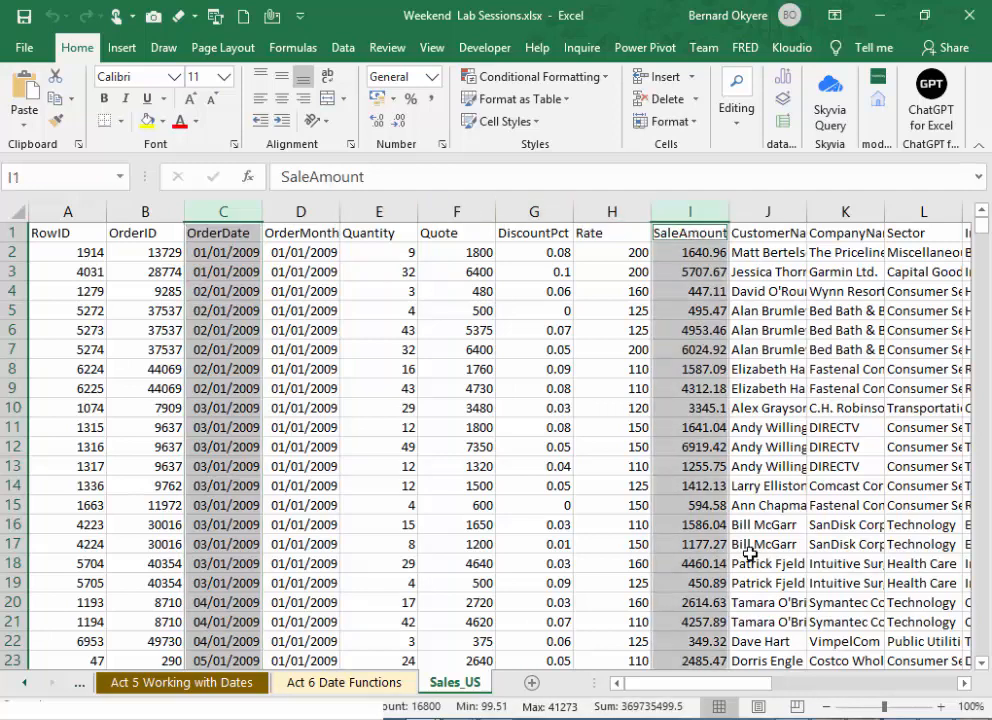
pyautogui.moveTo(702, 693)
pyautogui.mouseDown()
pyautogui.moveTo(735, 706)
pyautogui.moveTo(702, 704)
pyautogui.mouseUp()
pyautogui.click(242, 206)
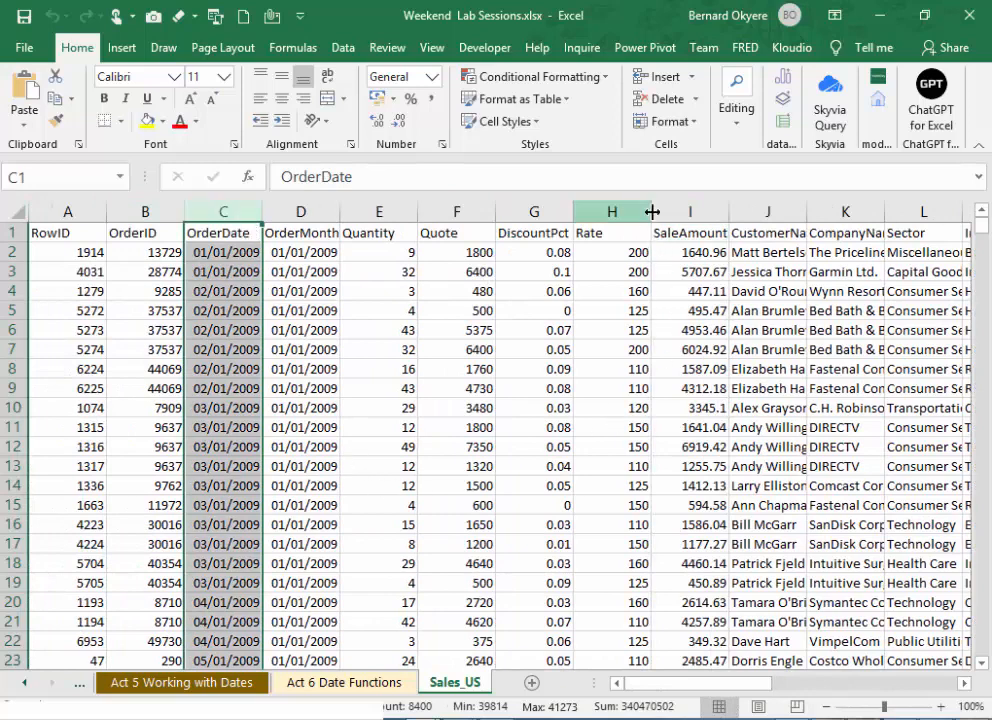
pyautogui.keyDown('ctrl'); pyautogui.click(701, 208); pyautogui.keyUp('ctrl')
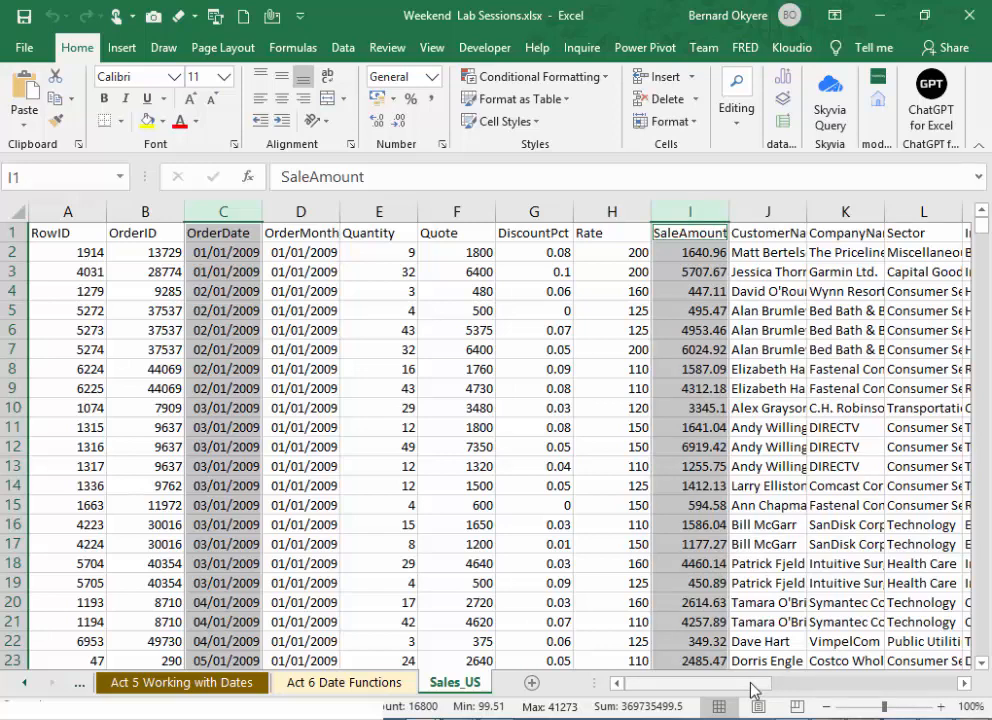
pyautogui.moveTo(754, 689)
pyautogui.mouseDown()
pyautogui.moveTo(781, 690)
pyautogui.moveTo(748, 690)
pyautogui.mouseUp()
# - Copy the OrderDate, SaleAmount, Region and ProductCategory columns of Sales_US together as one multi-column selection
pyautogui.click(245, 210)
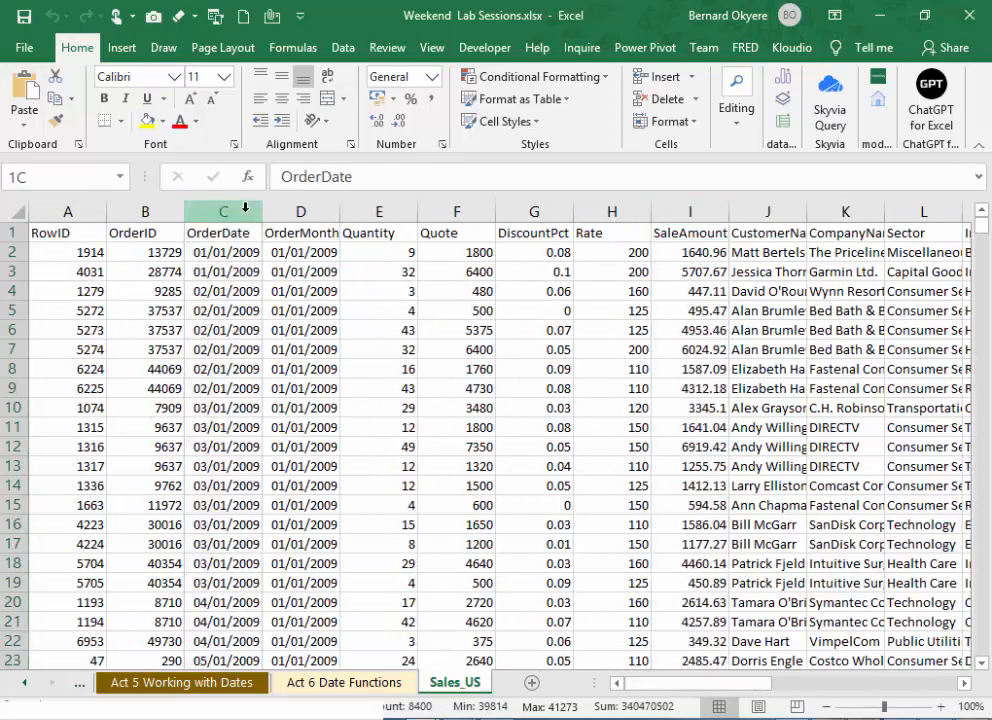
pyautogui.keyDown('ctrl'); pyautogui.click(688, 207); pyautogui.keyUp('ctrl')
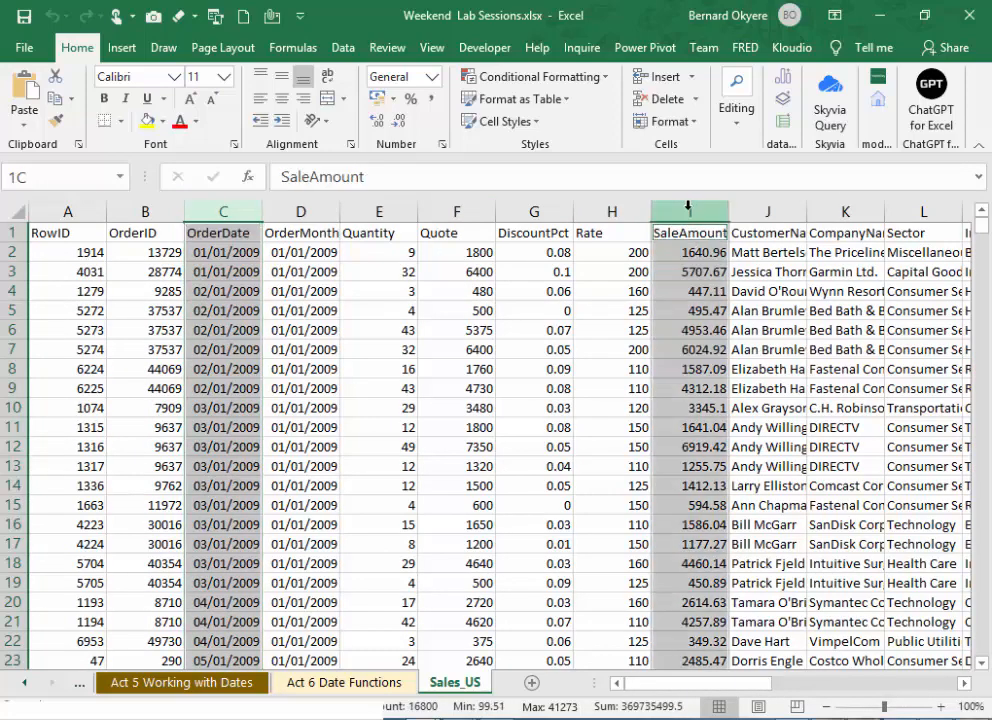
pyautogui.moveTo(742, 687); pyautogui.dragTo(796, 690)
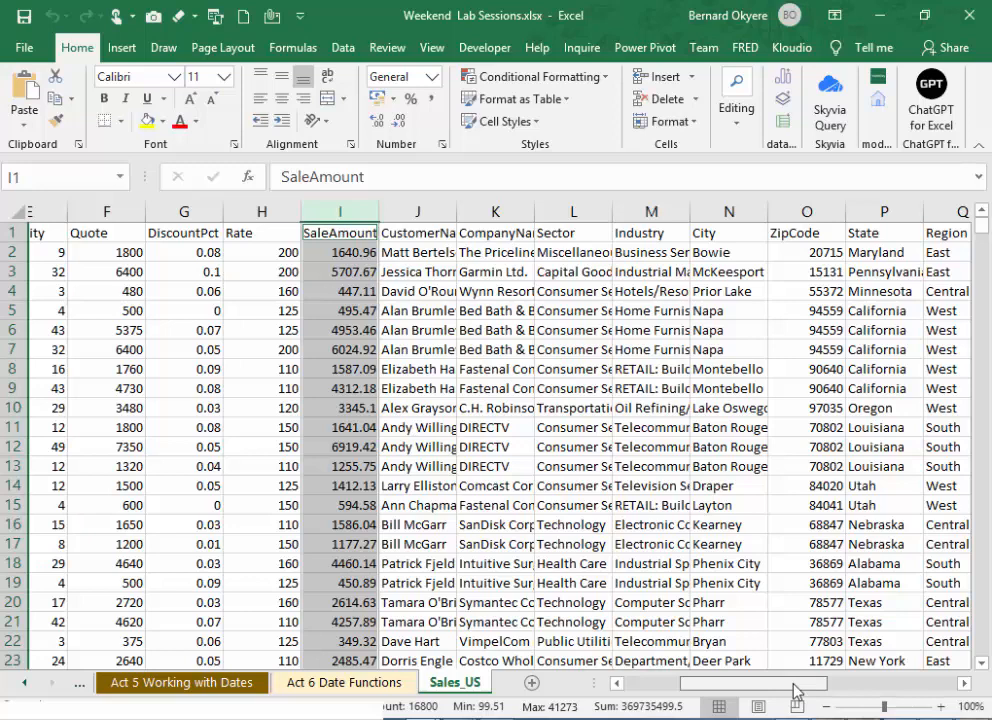
pyautogui.moveTo(796, 690)
pyautogui.mouseDown()
pyautogui.moveTo(778, 692)
pyautogui.moveTo(800, 692)
pyautogui.mouseUp()
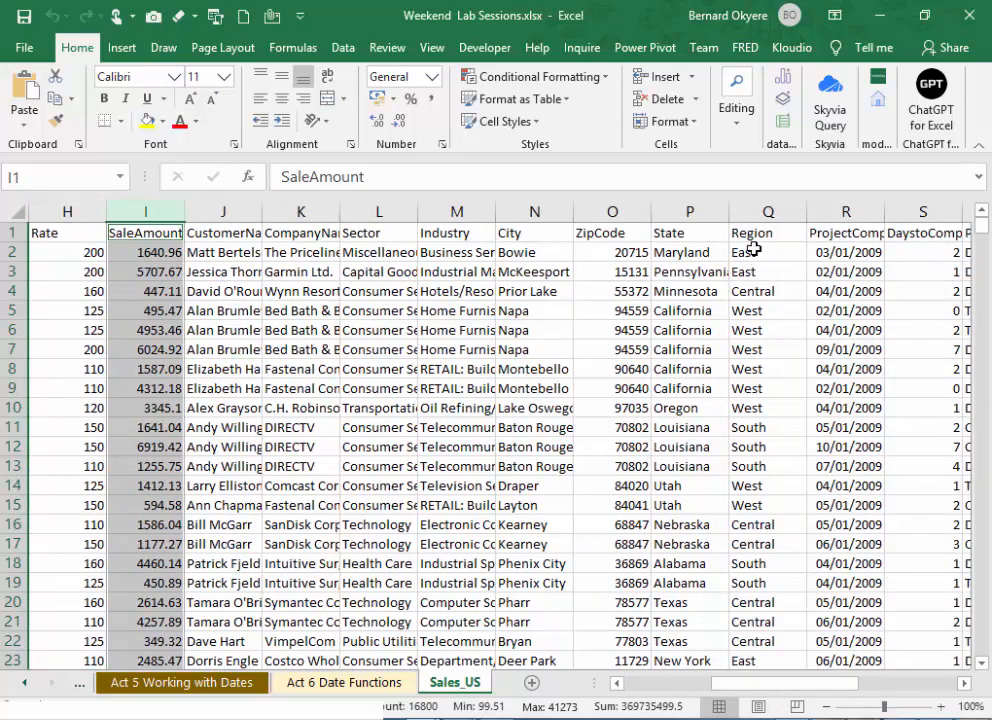
pyautogui.click(755, 211)
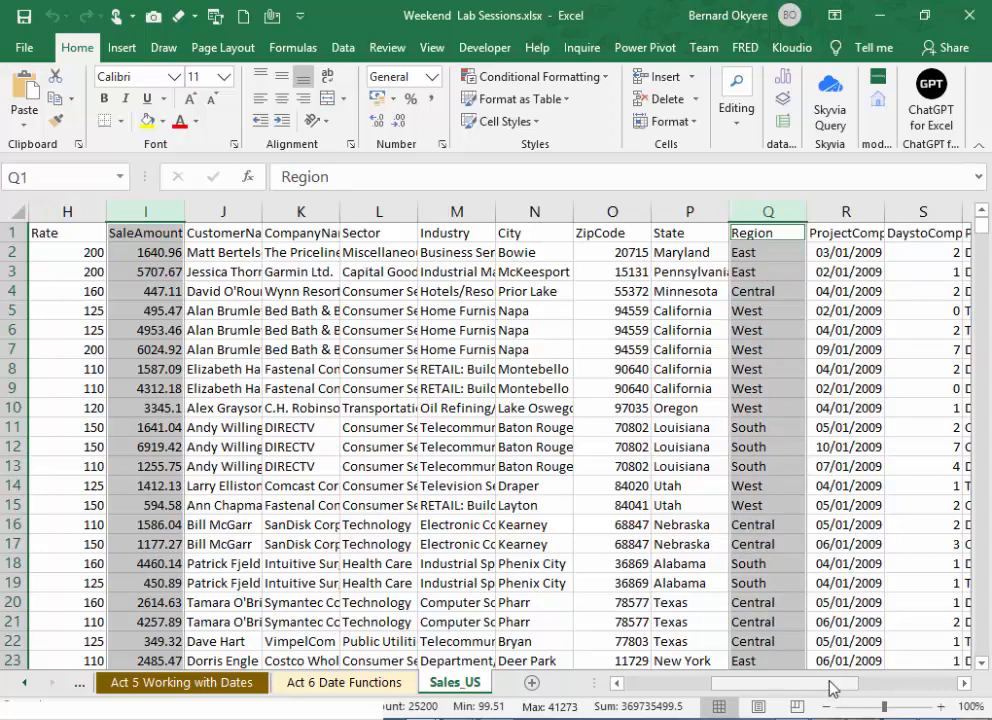
pyautogui.moveTo(835, 692); pyautogui.dragTo(885, 692)
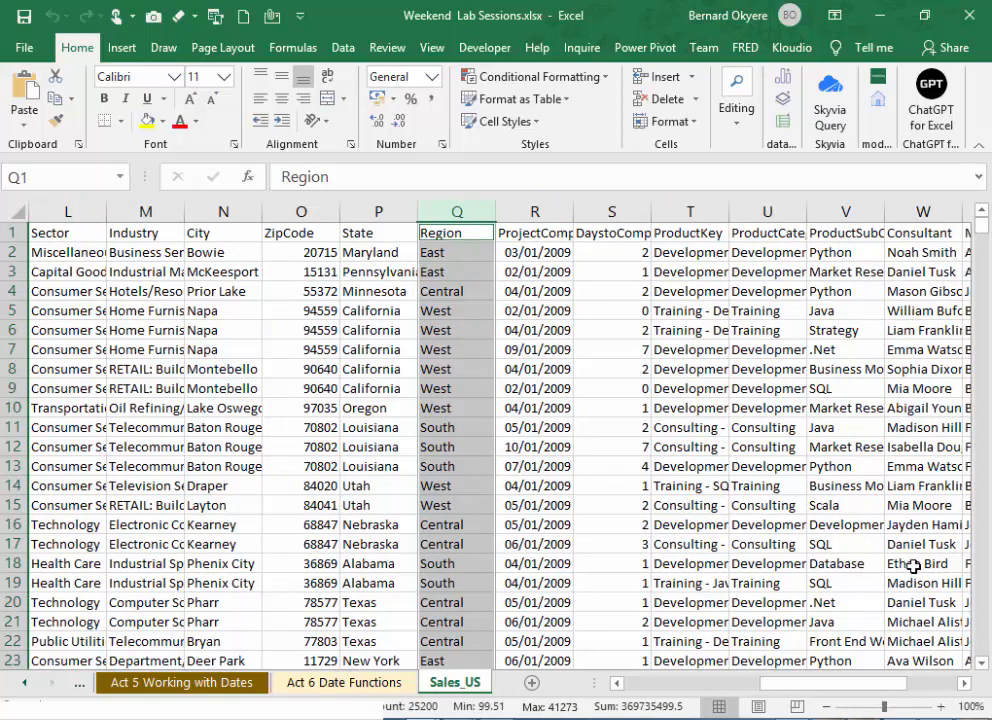
pyautogui.keyDown('ctrl'); pyautogui.click(786, 209); pyautogui.keyUp('ctrl')
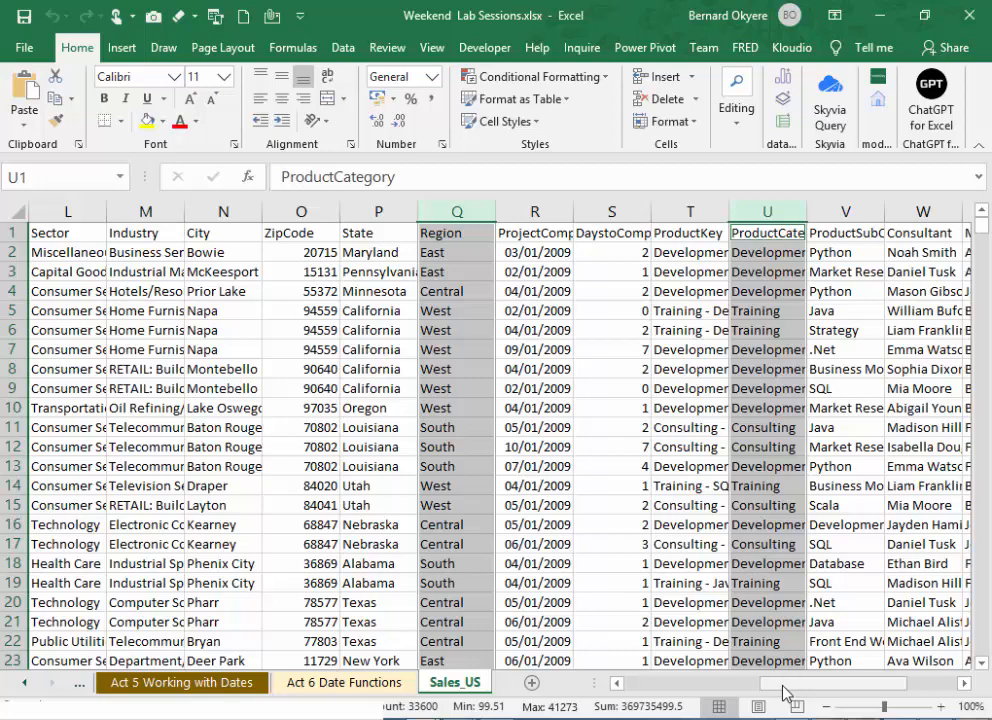
pyautogui.moveTo(785, 693); pyautogui.dragTo(652, 712)
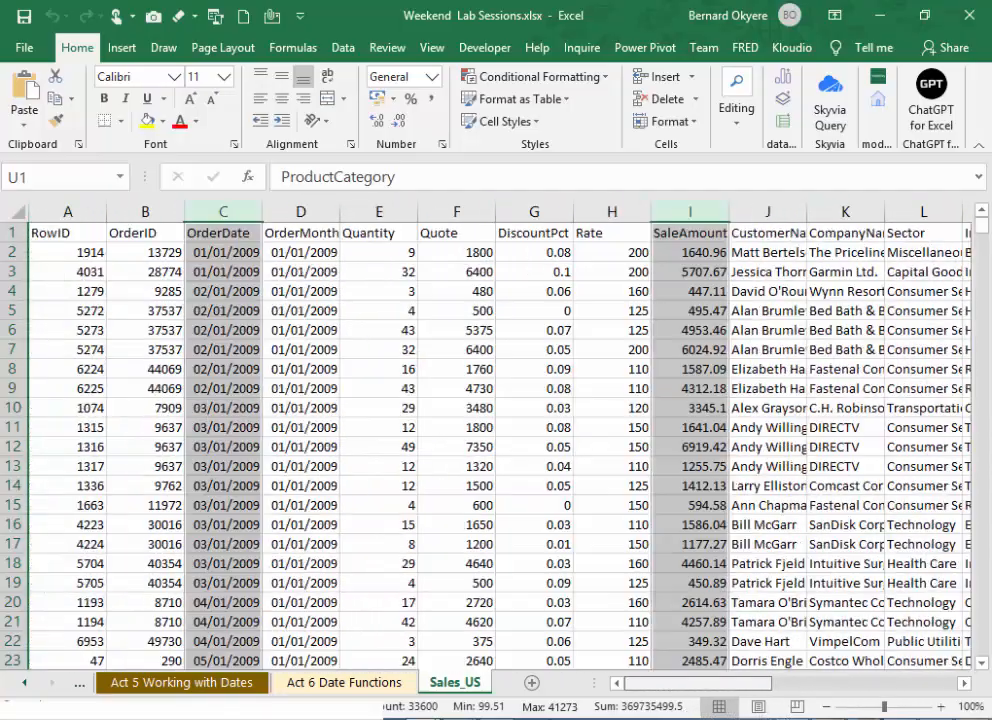
pyautogui.rightClick(236, 208)
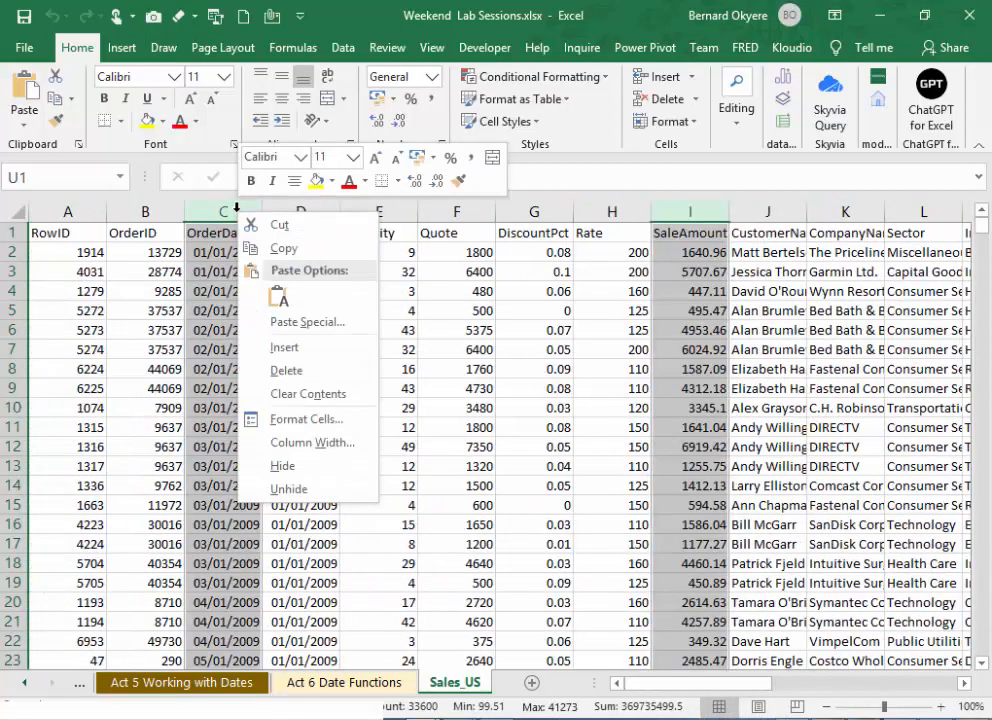
pyautogui.click(305, 257)
# - Paste the copied columns into a new worksheet and widen its OrderDate column slightly
pyautogui.hscroll(5, 278, 496)
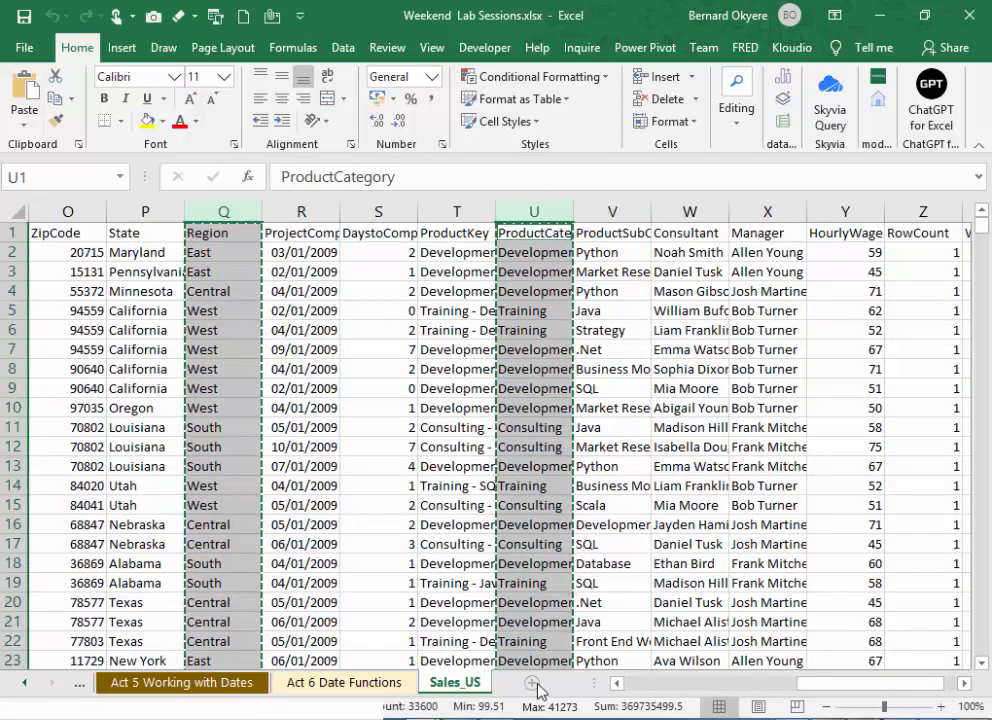
pyautogui.click(536, 686)
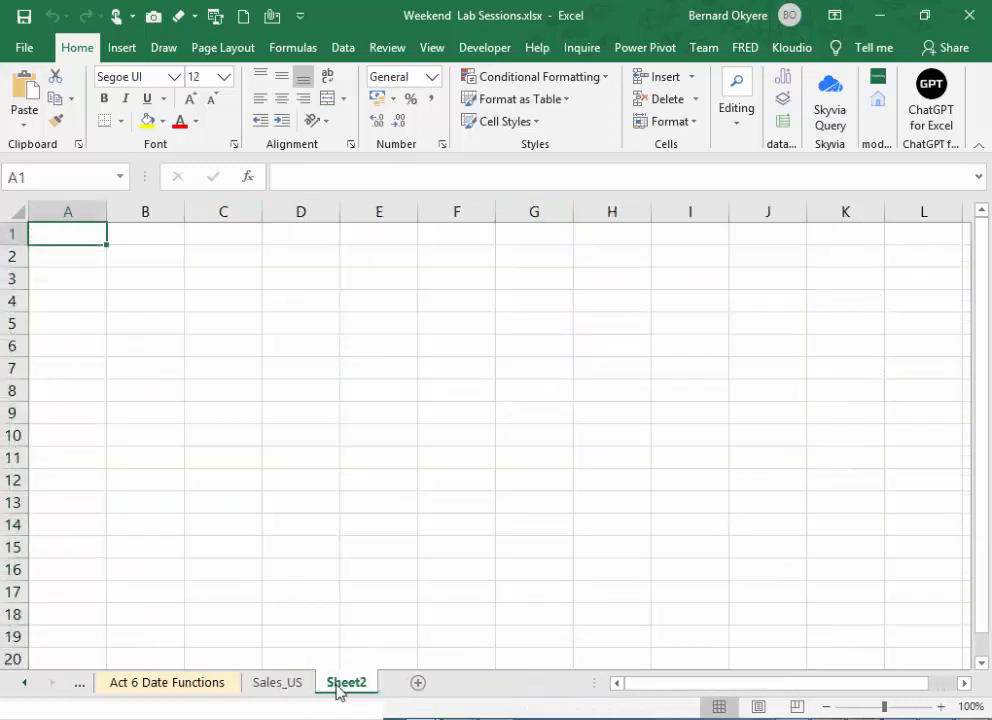
pyautogui.click(18, 211)
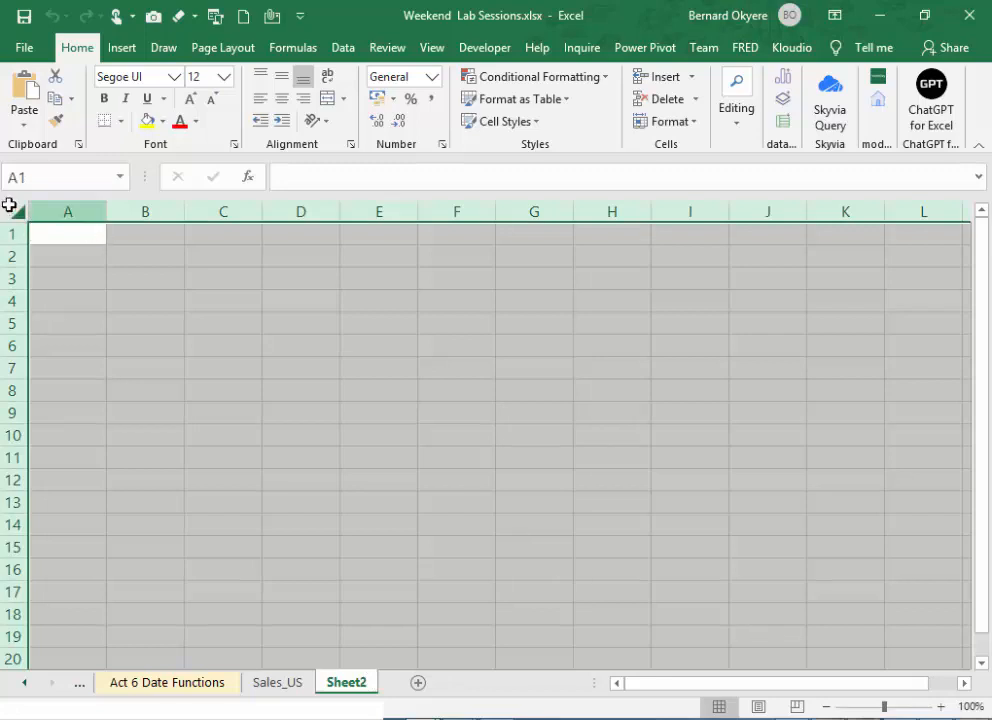
pyautogui.hotkey('ctrl', 'v')
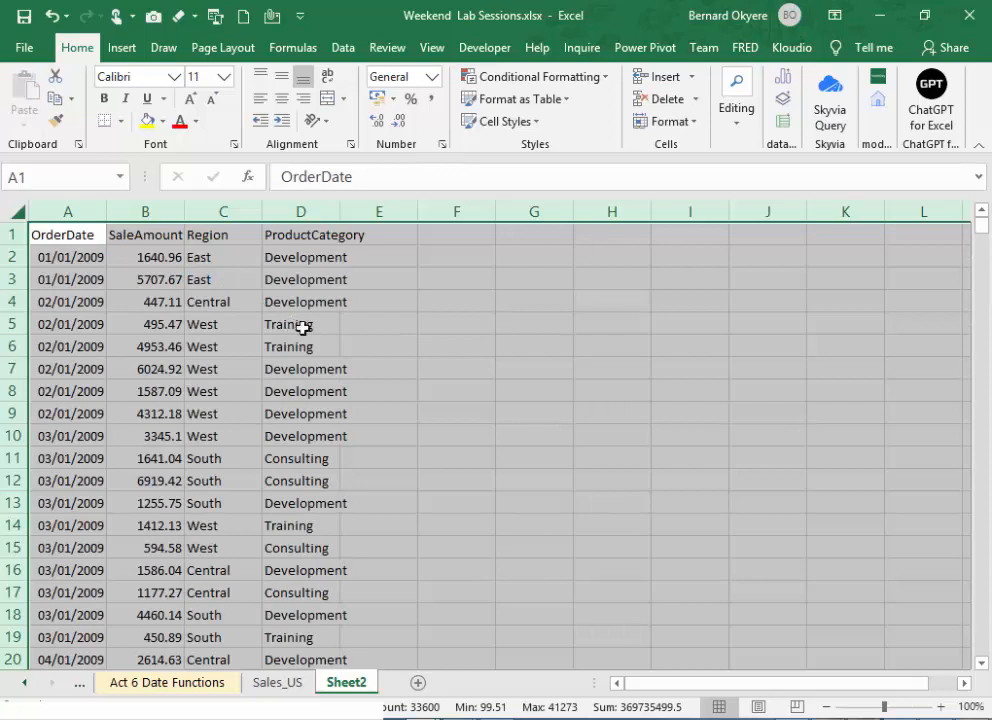
pyautogui.click(356, 328)
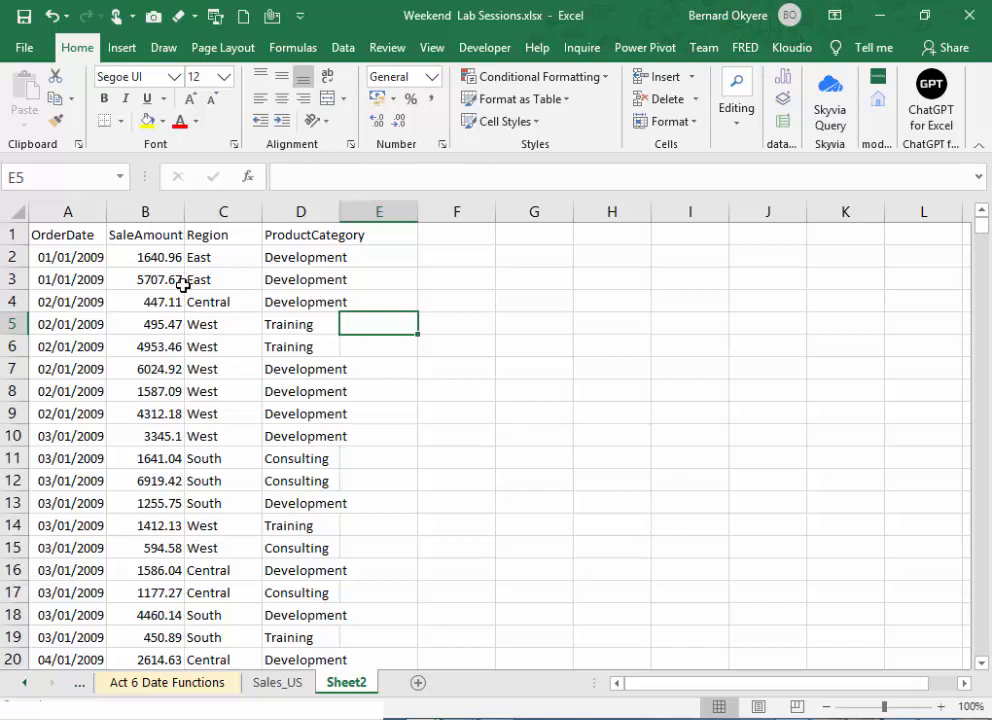
pyautogui.moveTo(105, 213); pyautogui.dragTo(120, 217)
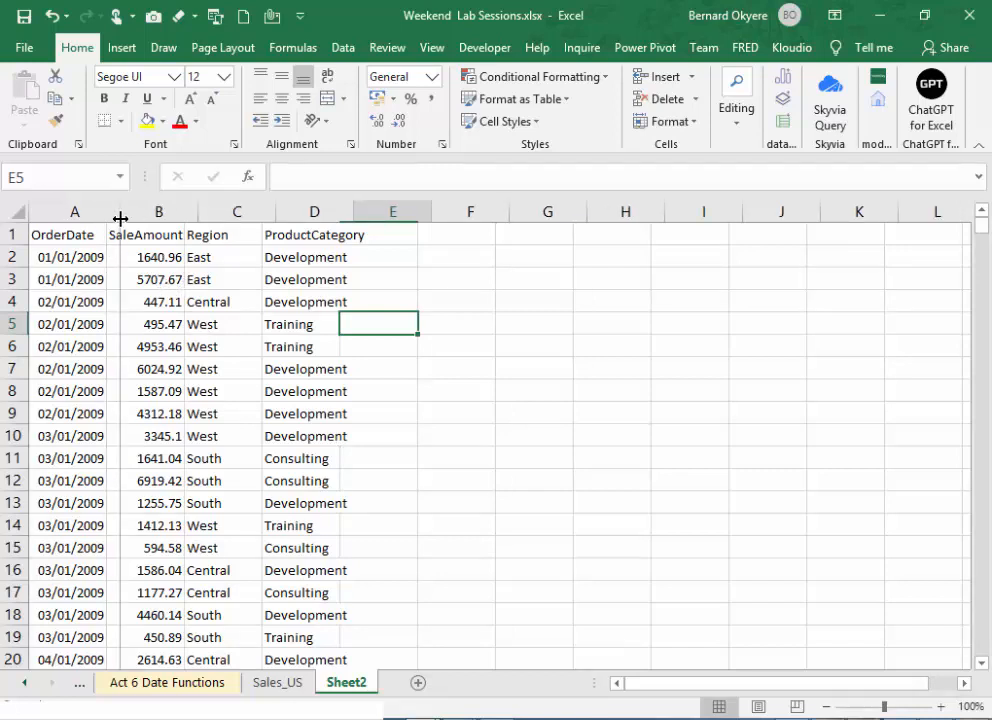
# - Rename the new worksheet "Week 2 Project Solution"
pyautogui.doubleClick(363, 684)
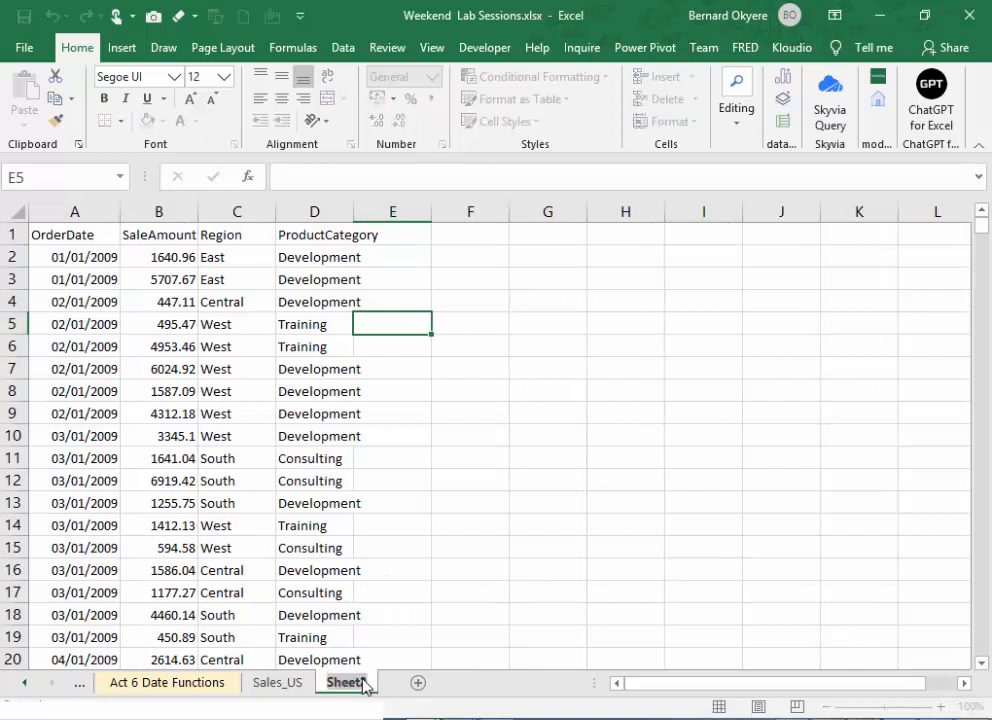
pyautogui.write('SOlution')
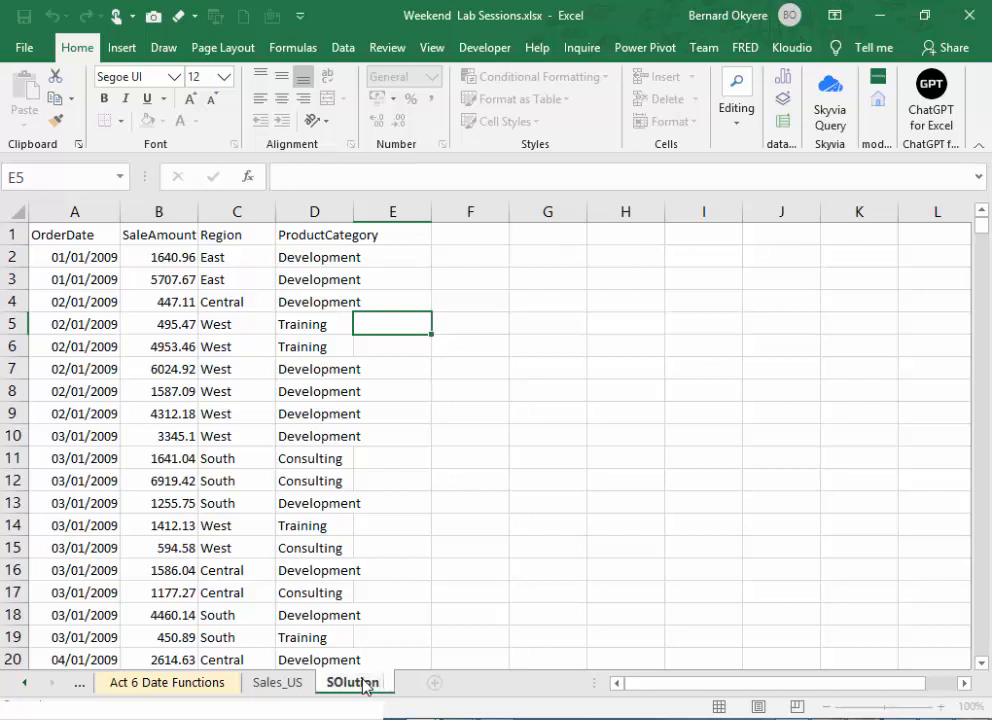
pyautogui.press('Home')
pyautogui.write('Week 1')
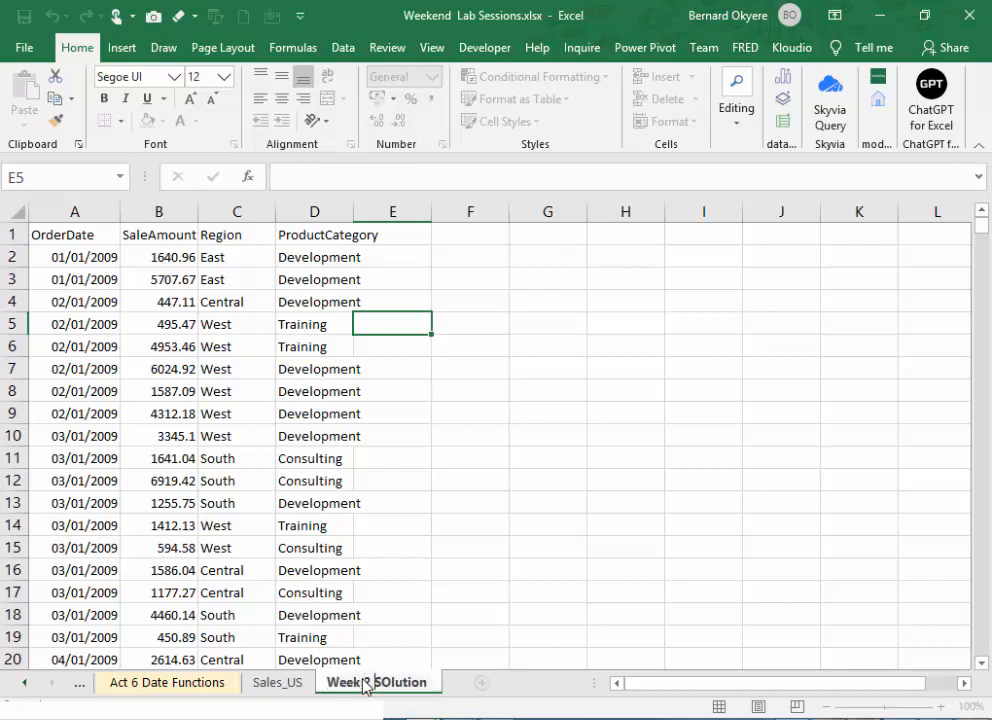
pyautogui.write(' Project')
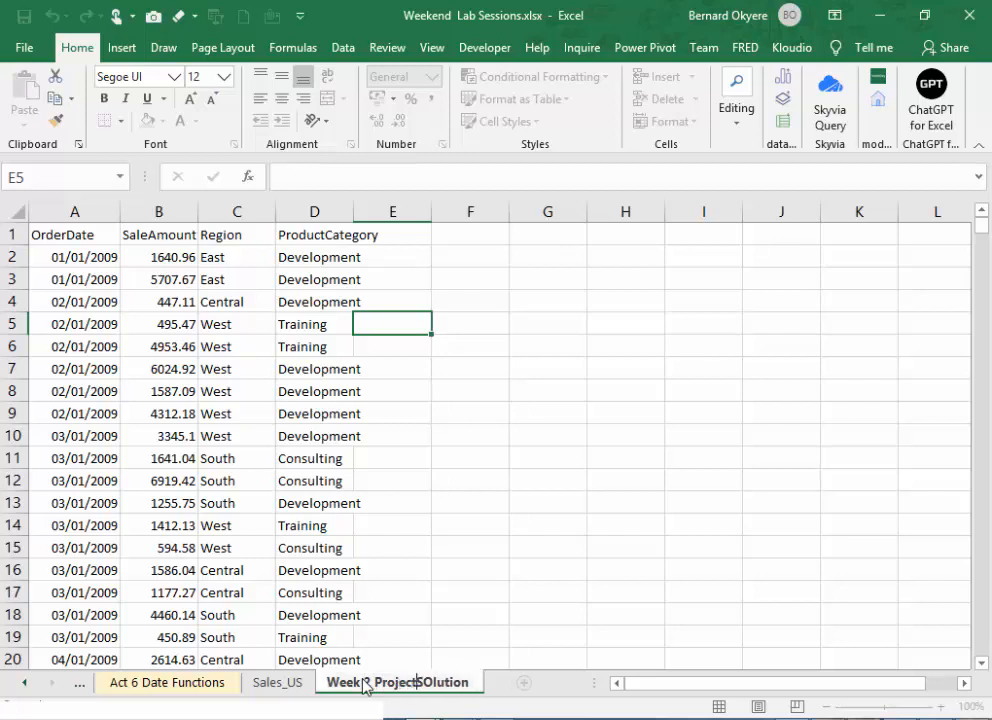
pyautogui.press('Delete')
pyautogui.press('Delete')
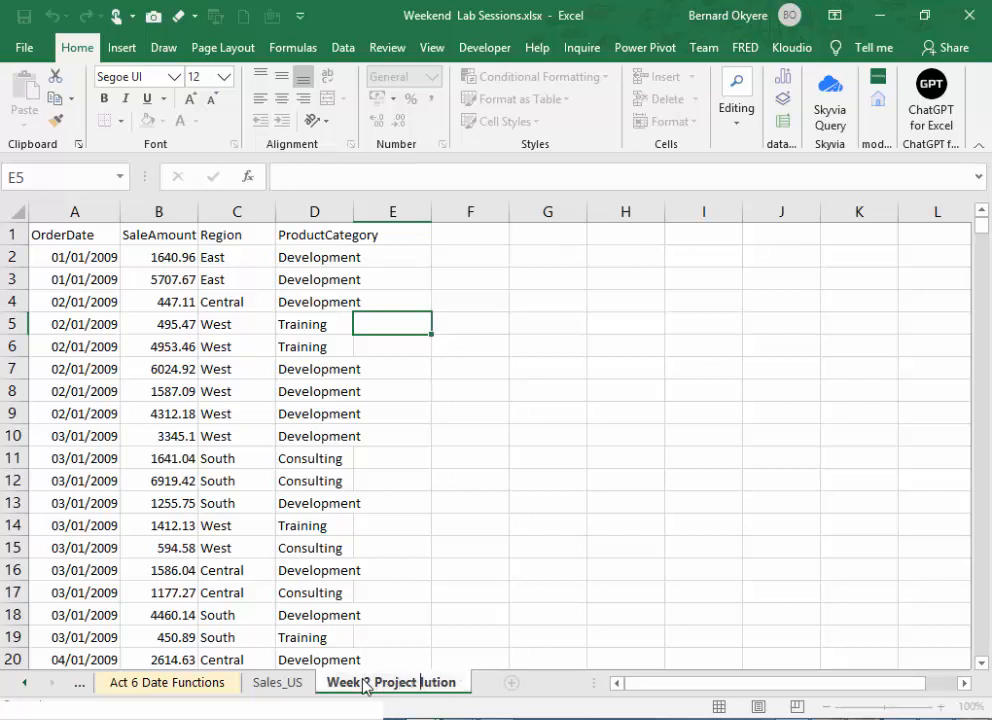
pyautogui.write('Sol')
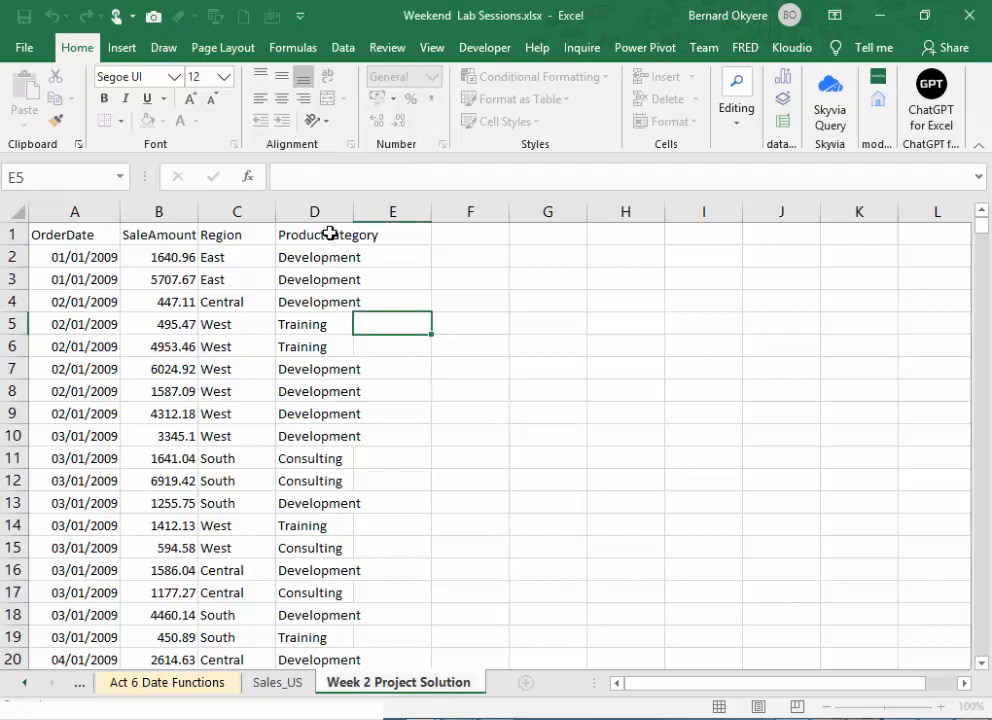
pyautogui.press('Return')
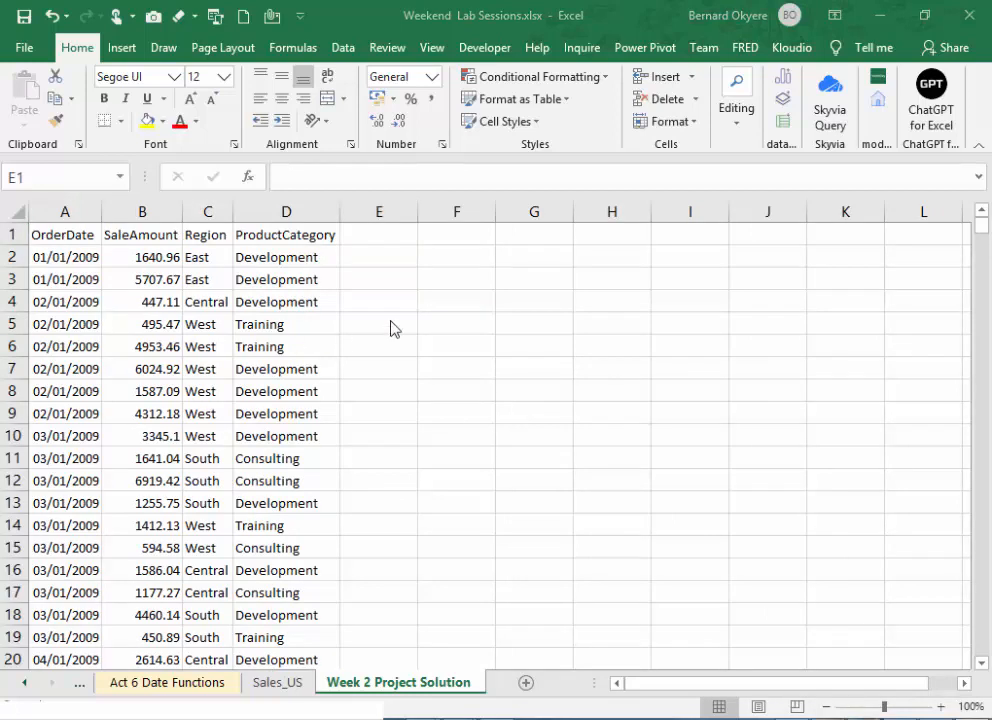
# - Add the headers Month Number, Month Name and Quarter in cells E1 to G1, beside the ProductCategory column
pyautogui.click(373, 233)
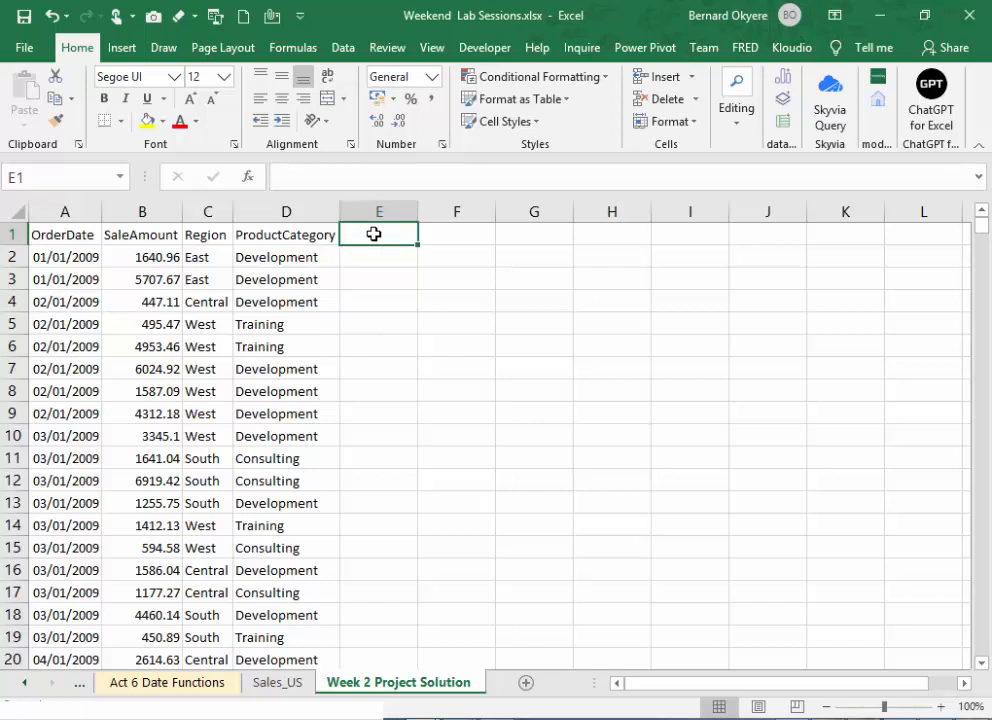
pyautogui.write('Month Nu')
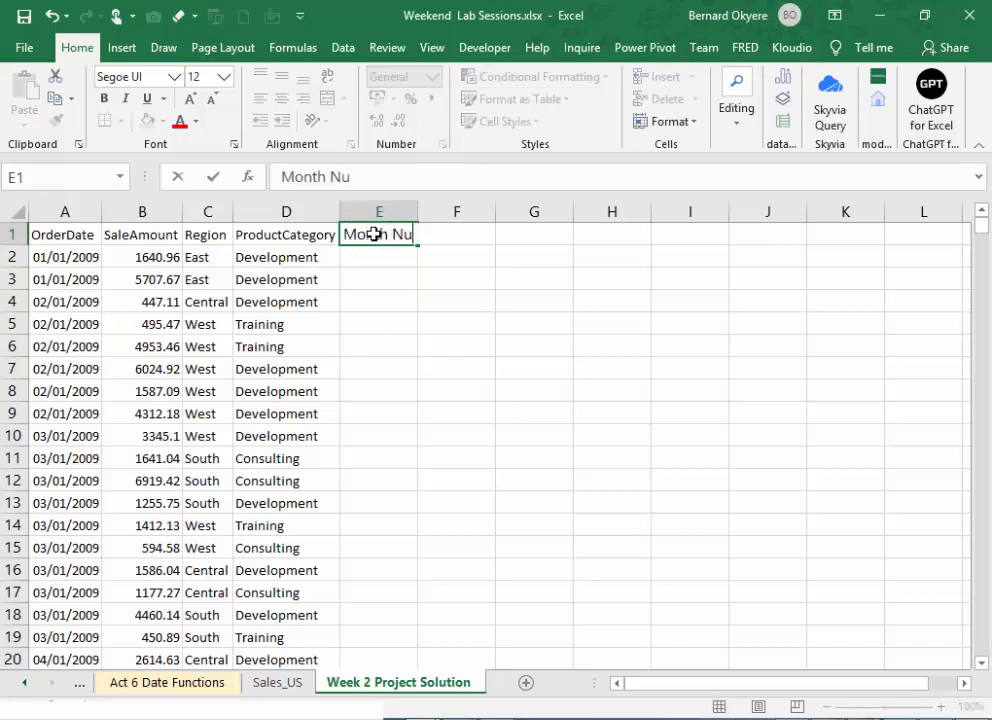
pyautogui.write('mber')
pyautogui.press('Tab')
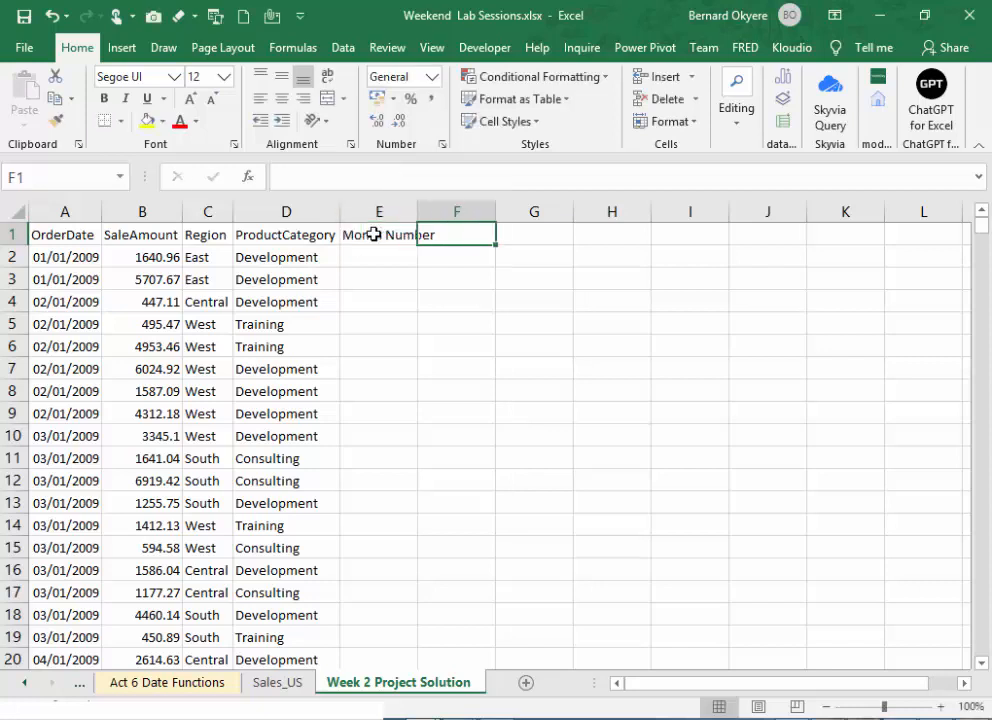
pyautogui.write('Month Name')
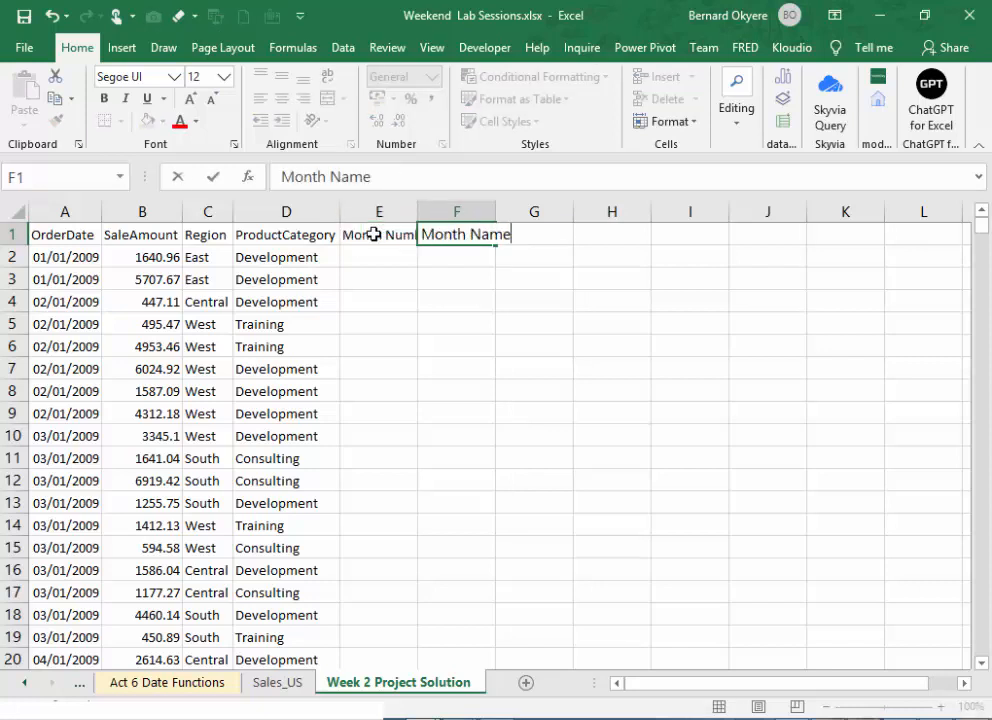
pyautogui.press('Tab')
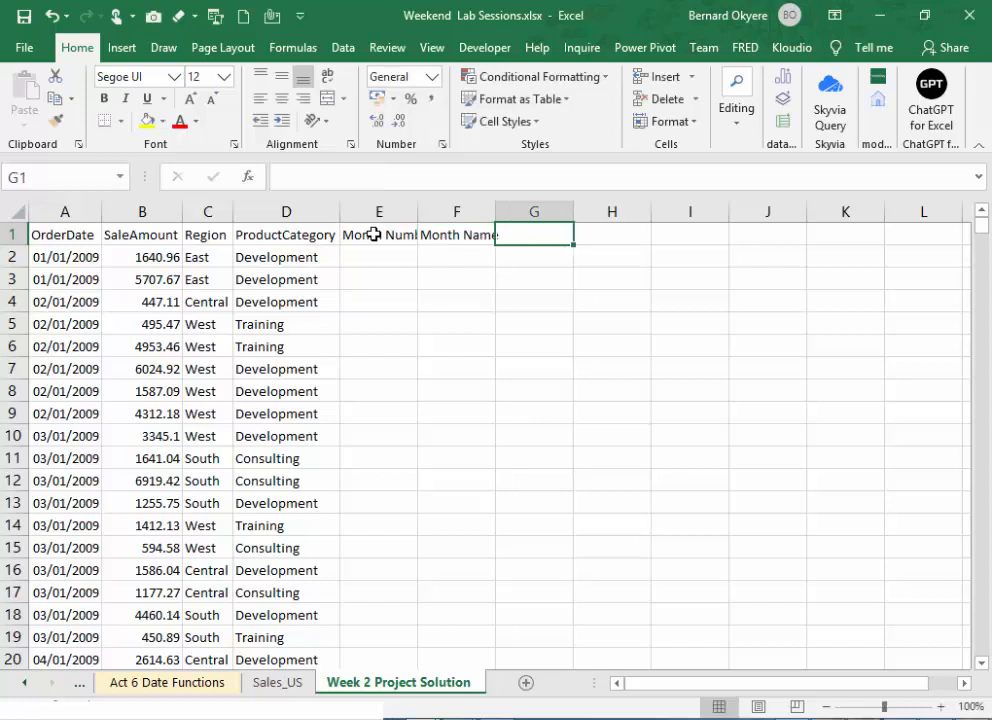
pyautogui.write('Qu')
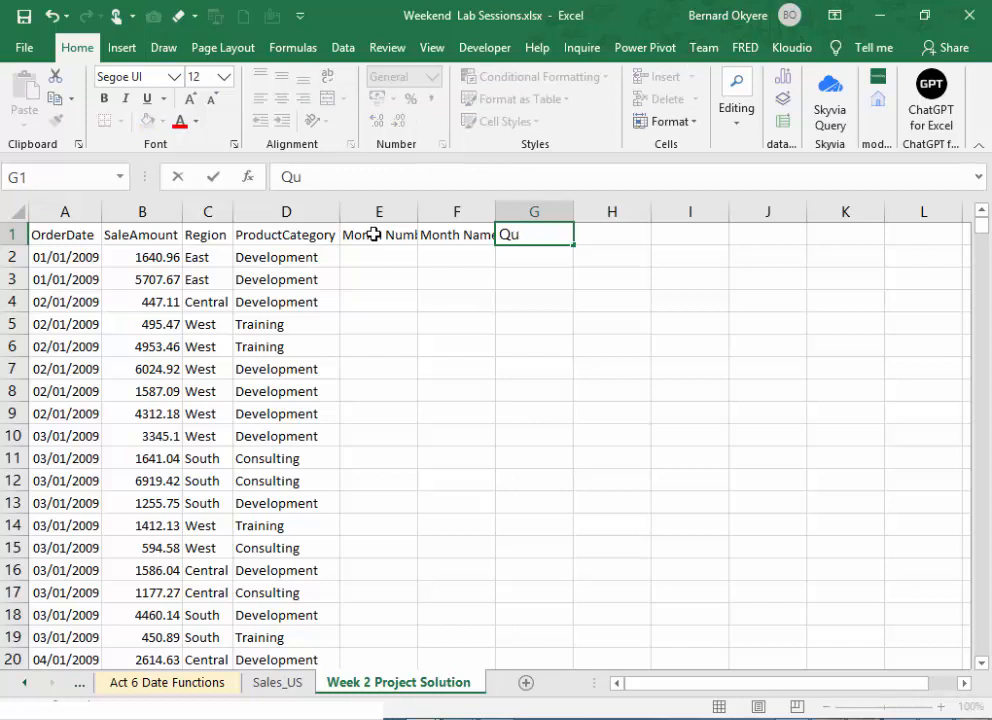
pyautogui.write('art')
pyautogui.press('BackSpace')
pyautogui.write('rter')
pyautogui.press('Return')
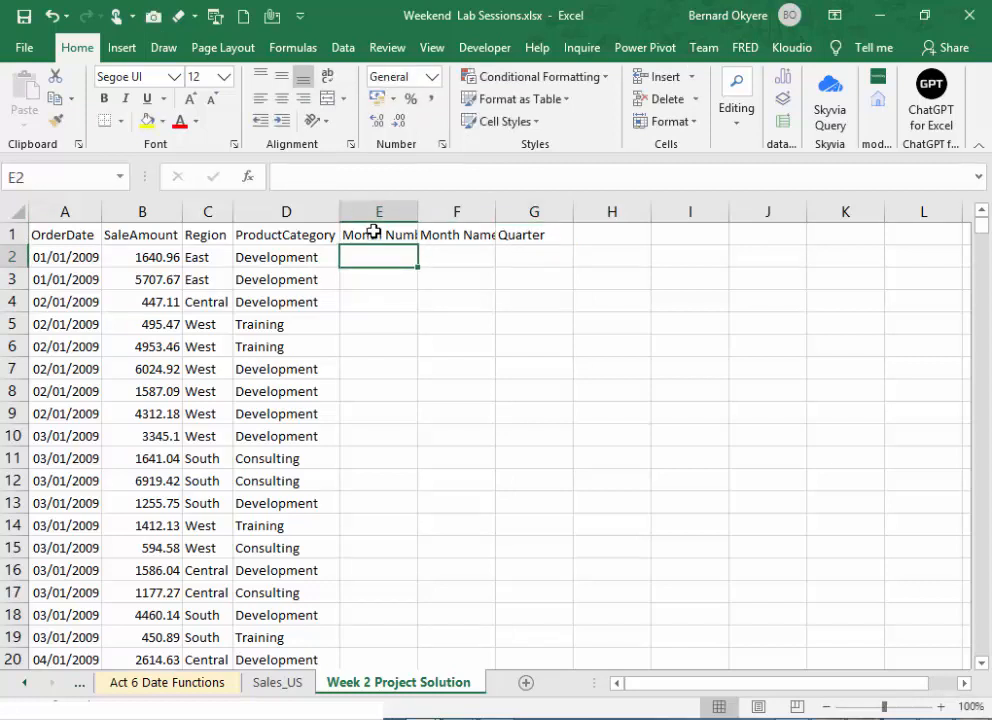
# - Widen the Month Number and Month Name columns so that their headers fit
pyautogui.moveTo(418, 214); pyautogui.dragTo(438, 218)
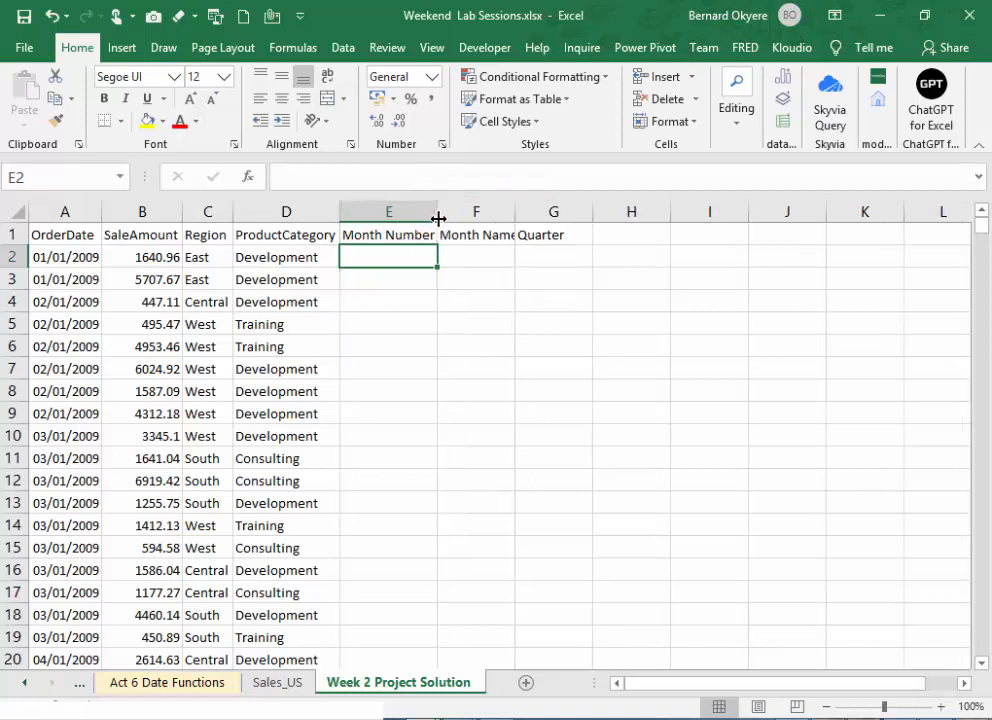
pyautogui.doubleClick(515, 214)
pyautogui.click(389, 256)
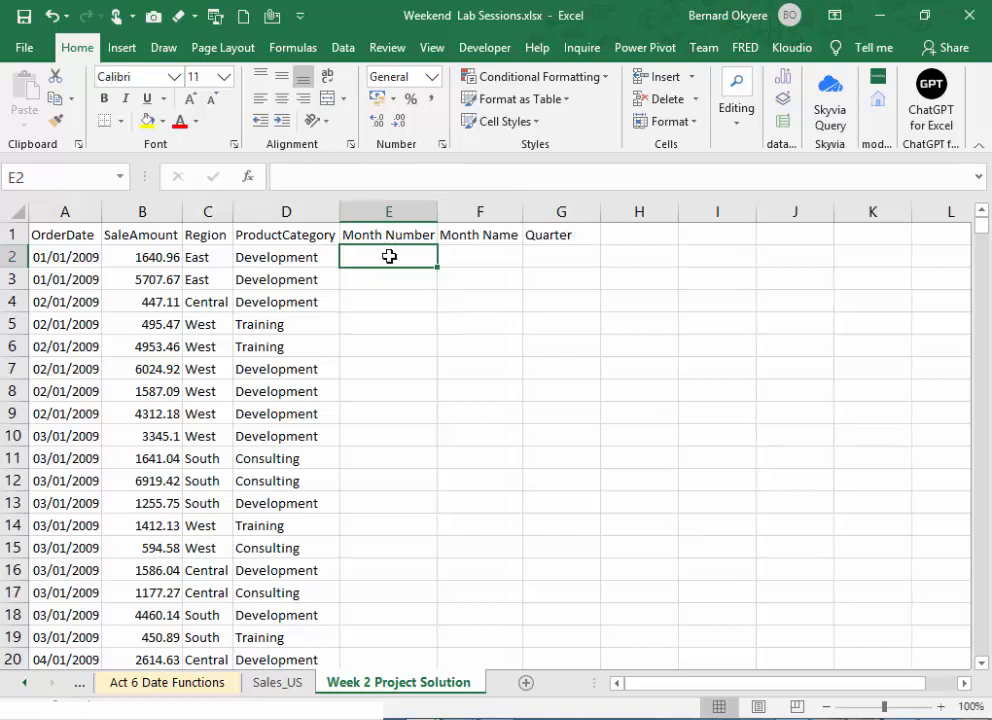
pyautogui.hotkey('alt', 'Tab')
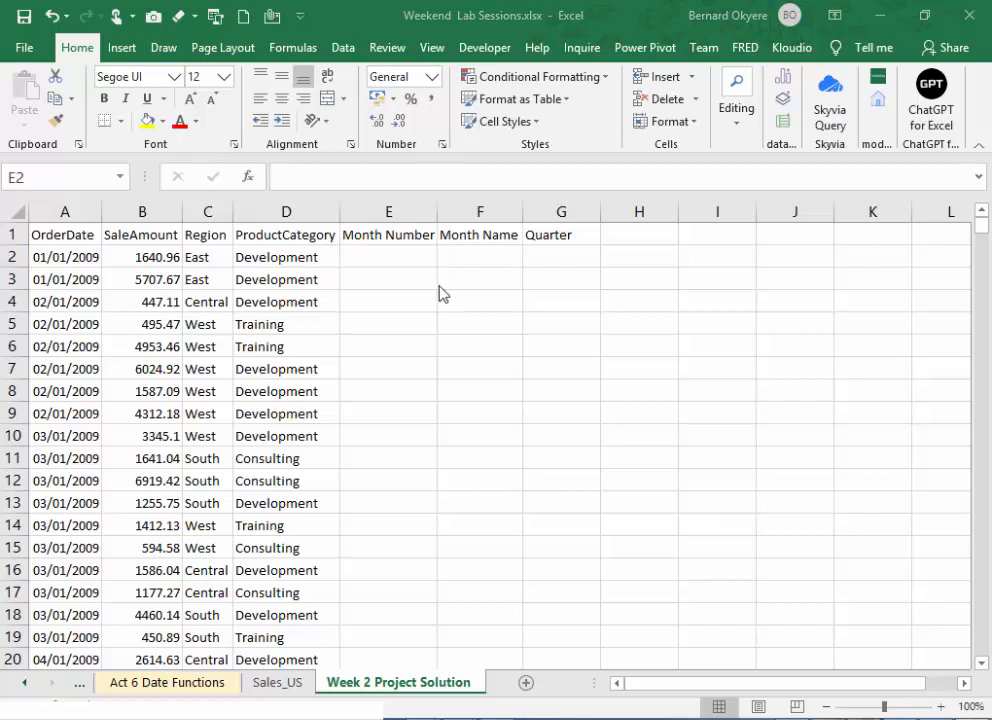
# - Enter the formula =MONTH(A2) in cell E2 to extract the month number from the order date
pyautogui.click(385, 253)
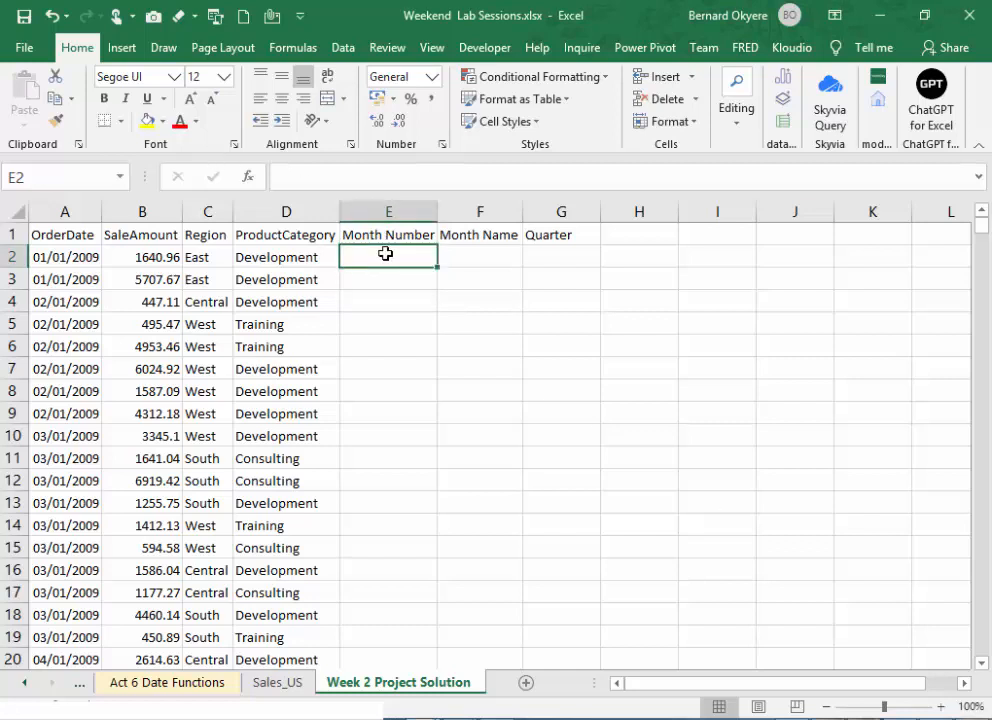
pyautogui.write('=M')
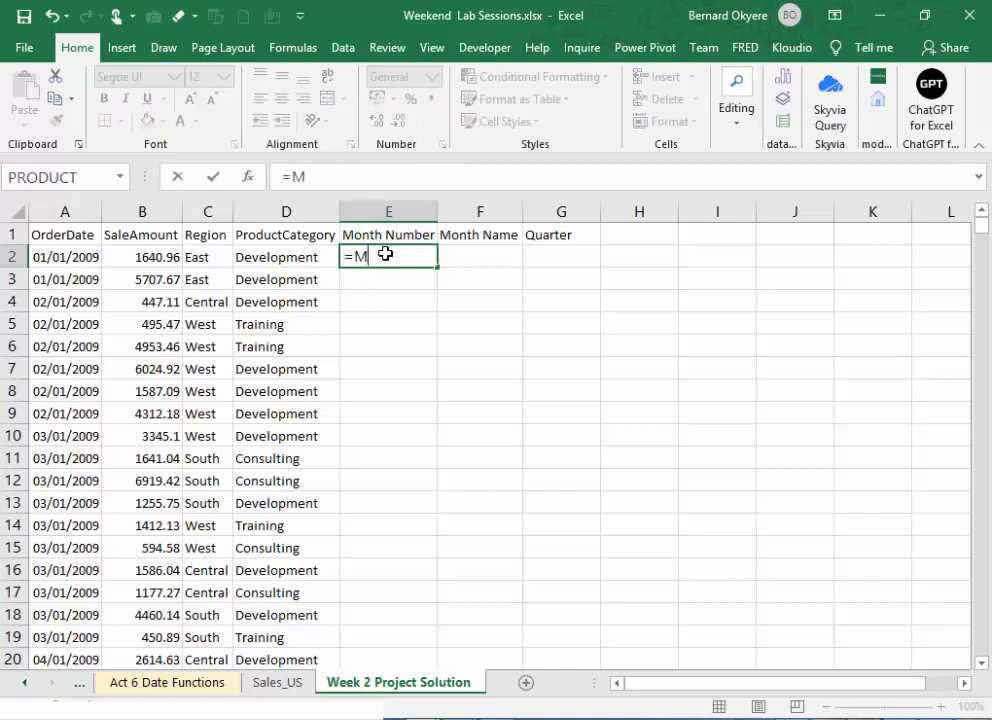
pyautogui.write('onth')
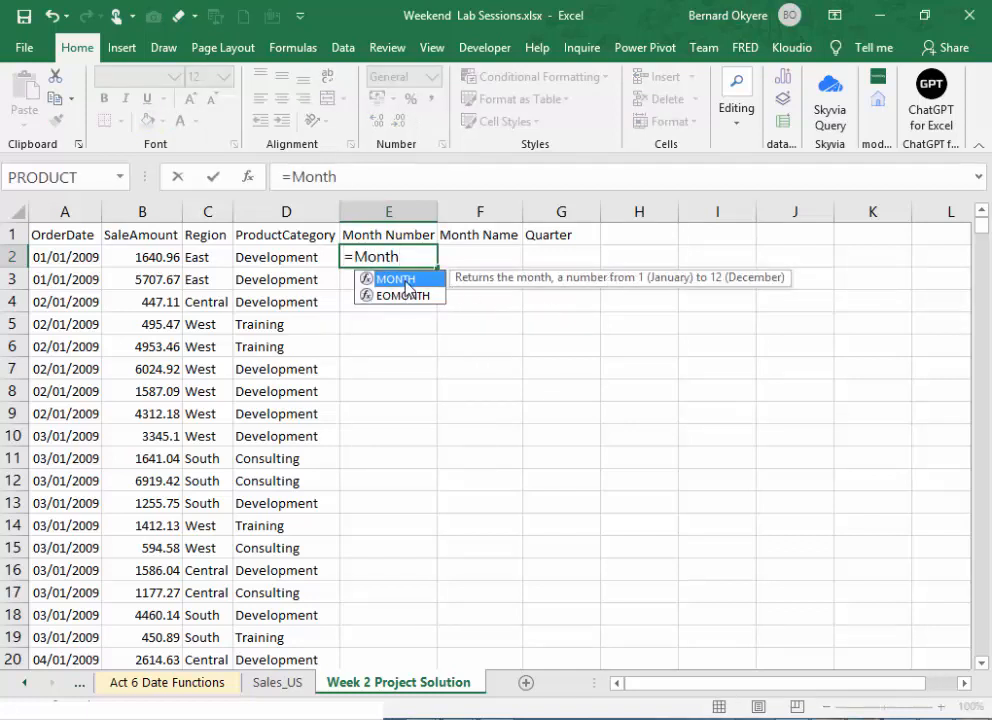
pyautogui.doubleClick(405, 281)
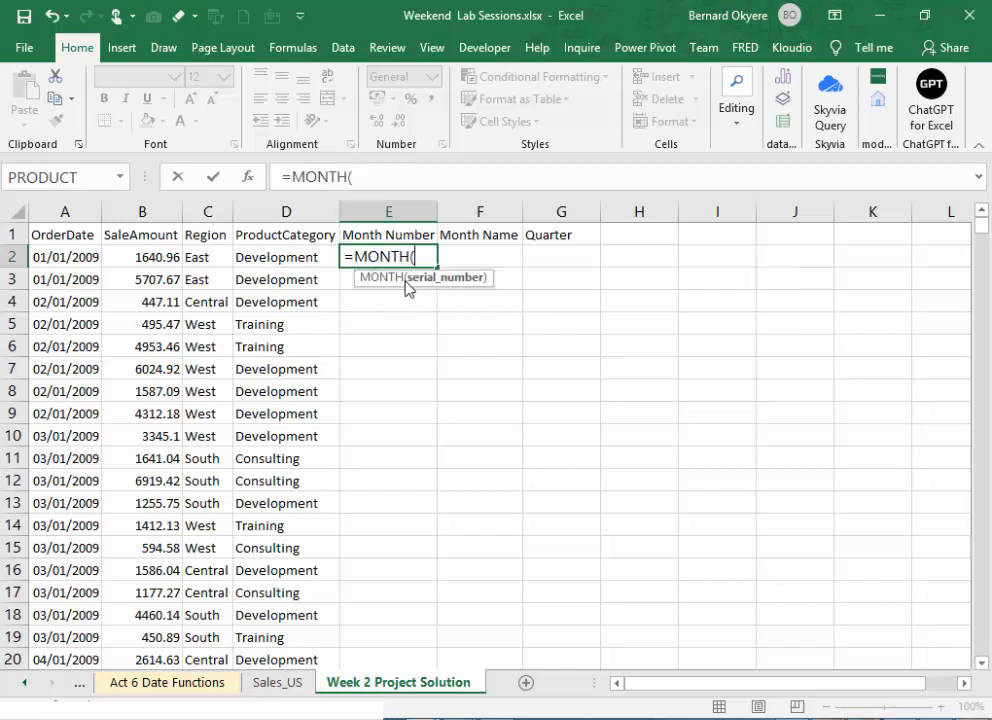
pyautogui.click(66, 258)
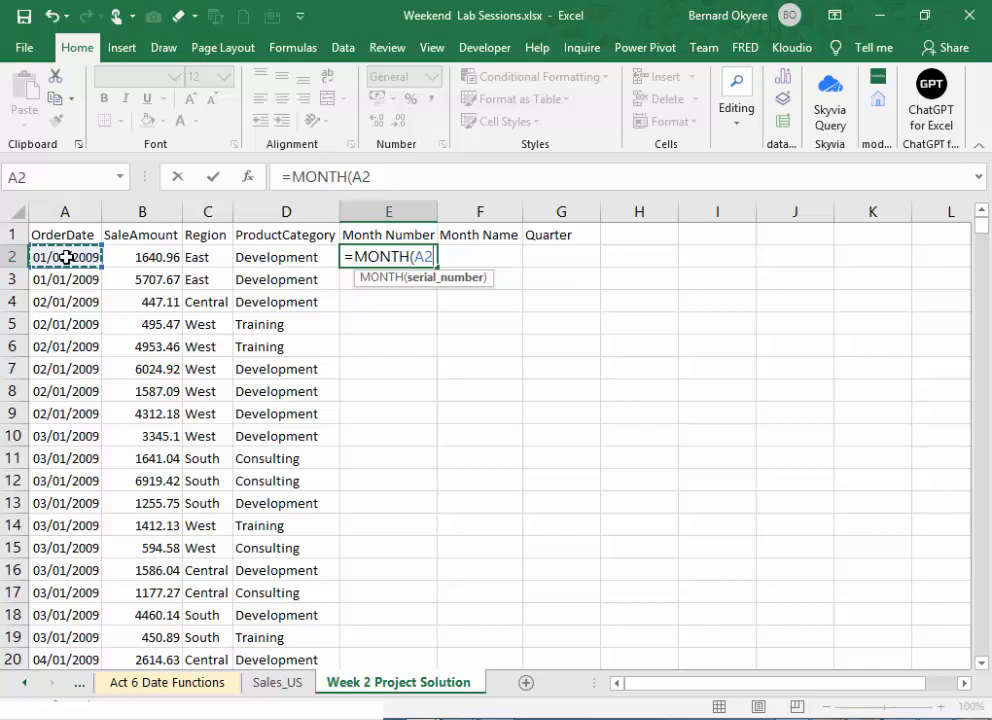
pyautogui.click(401, 177)
pyautogui.write(')')
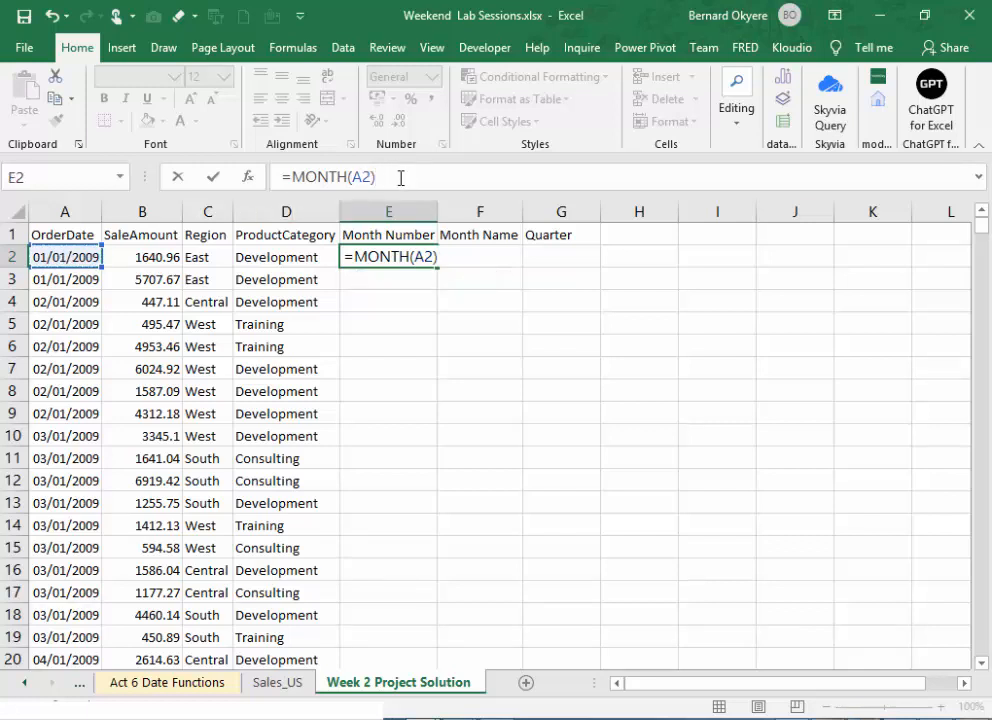
pyautogui.press('Return')
# - Fill the MONTH formula from E2 down the entire Month Number column and check the filled rows
pyautogui.click(401, 255)
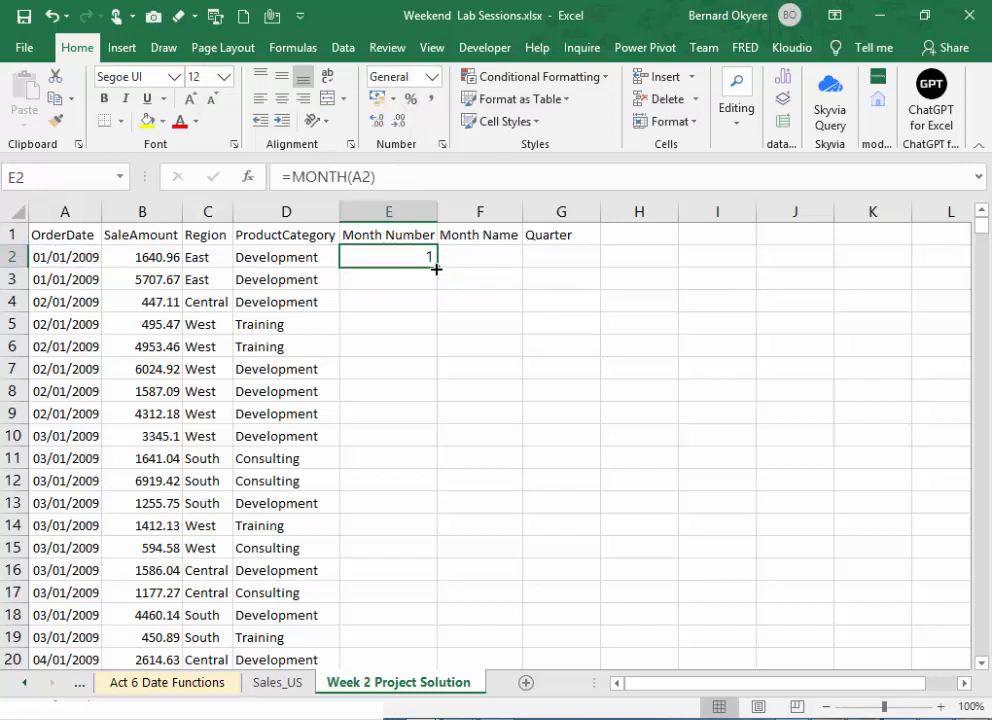
pyautogui.doubleClick(436, 268)
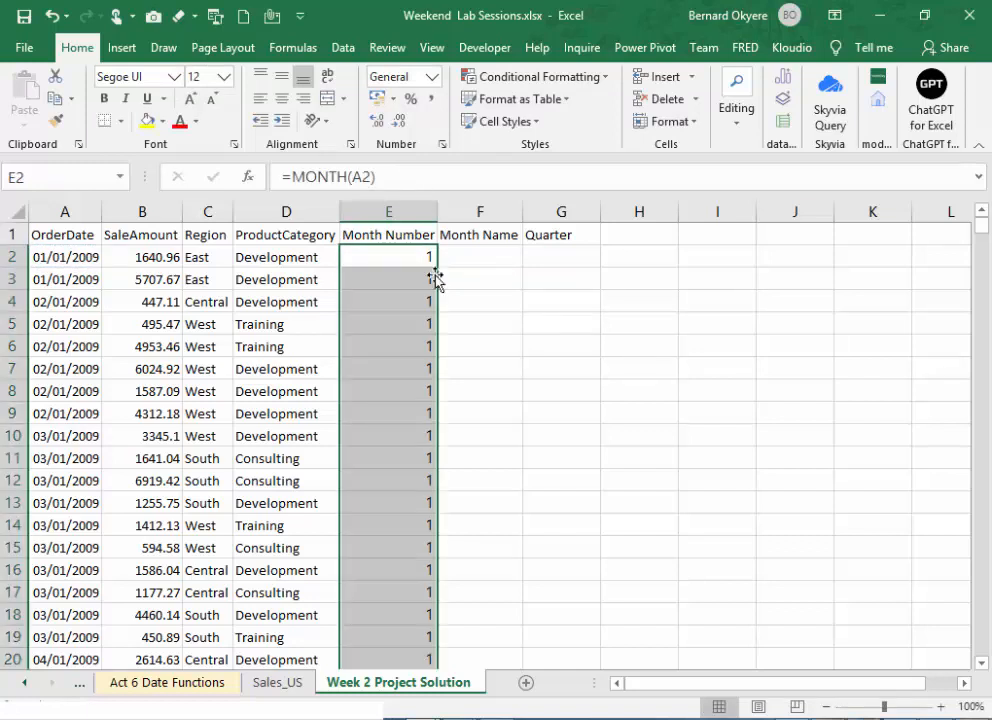
pyautogui.scroll(-1, 419, 397)
pyautogui.scroll(-20, 419, 397)
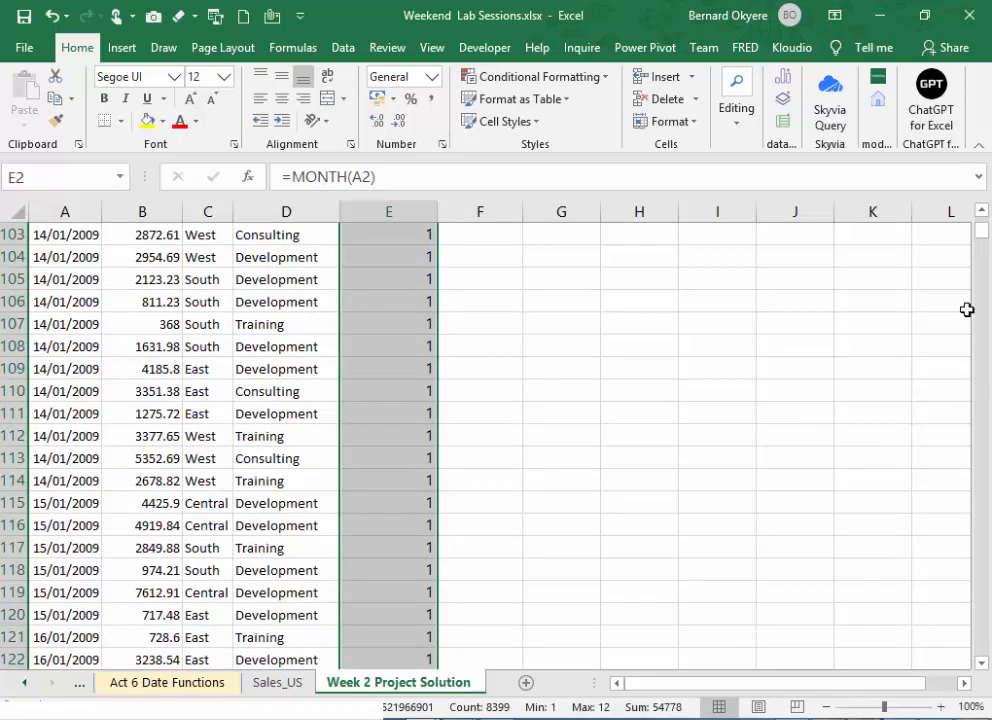
pyautogui.moveTo(980, 240)
pyautogui.mouseDown()
pyautogui.moveTo(990, 373)
pyautogui.moveTo(985, 232)
pyautogui.mouseUp()
pyautogui.click(480, 256)
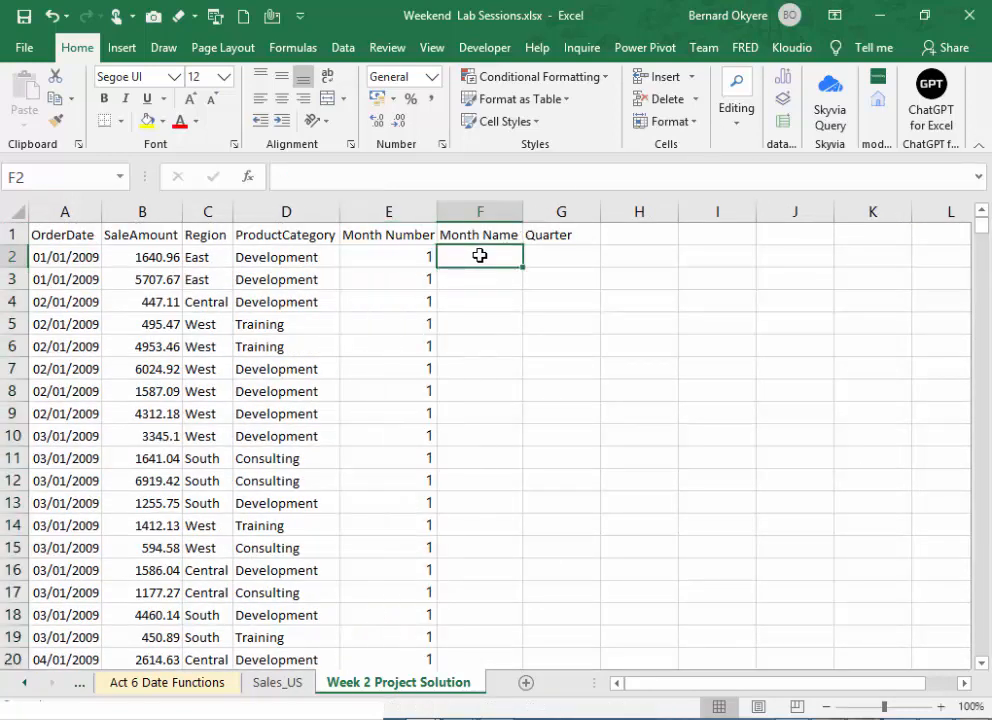
pyautogui.write('=')
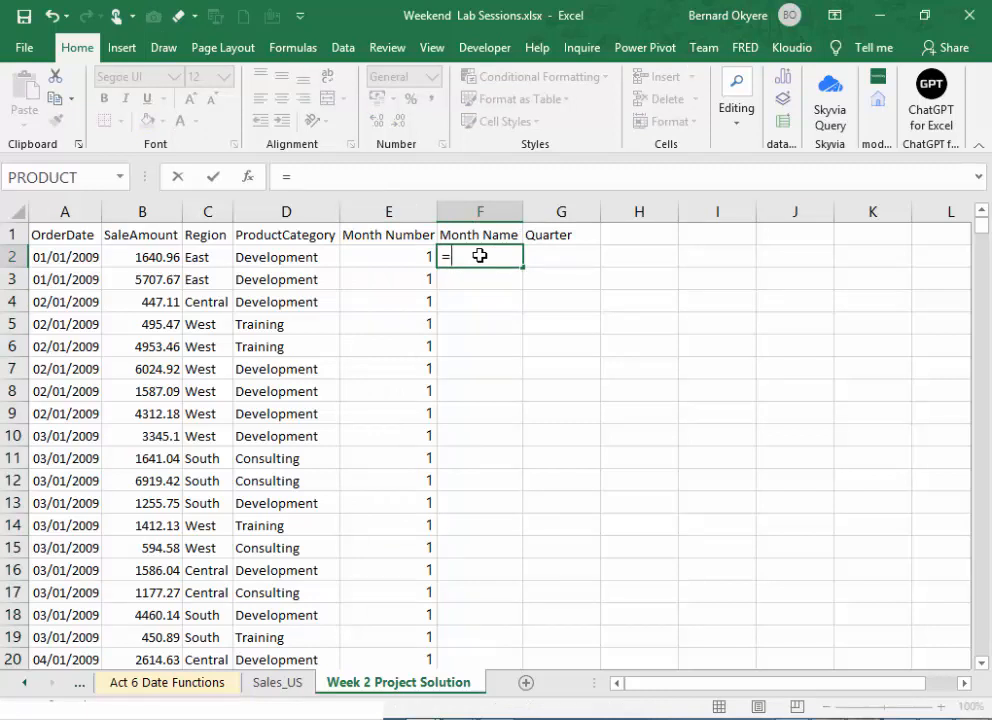
pyautogui.press('Escape')
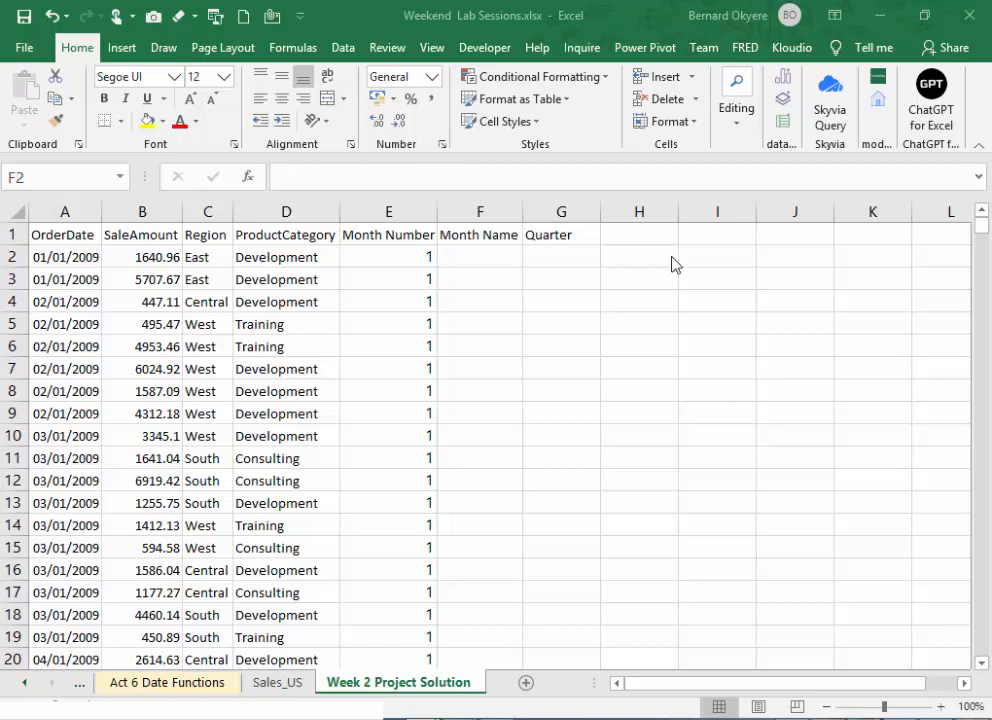
pyautogui.click(477, 263)
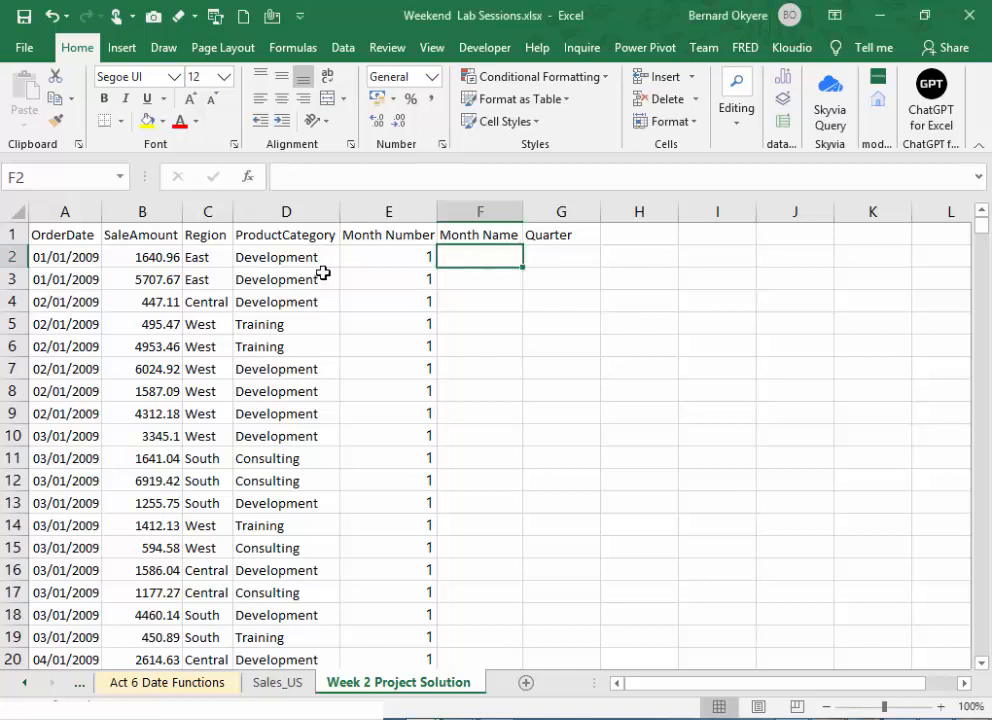
pyautogui.click(73, 257)
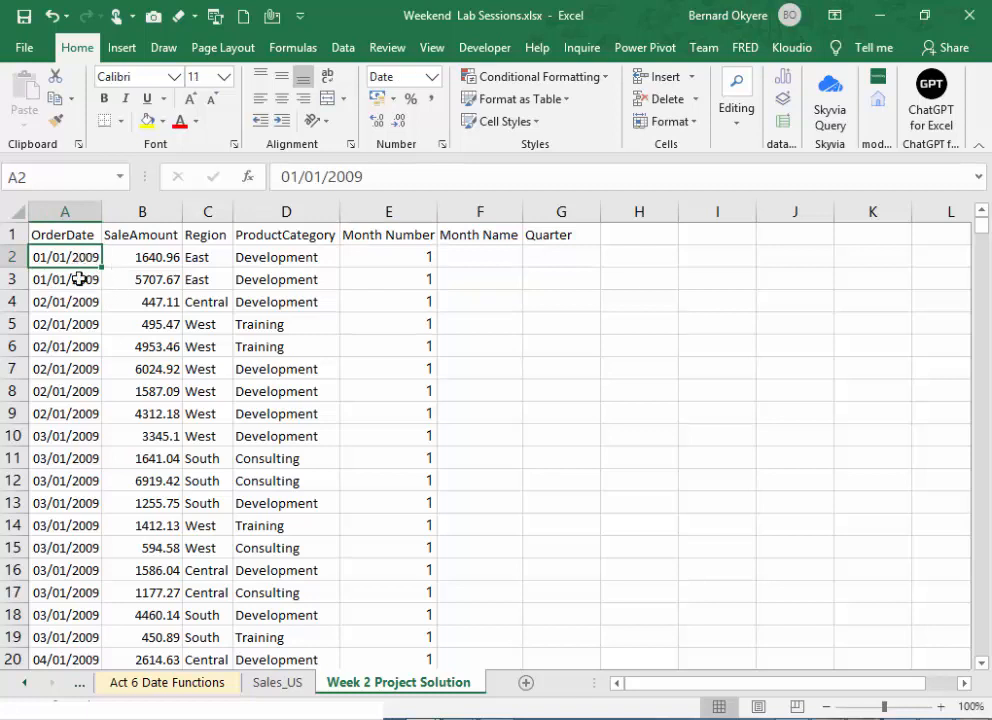
pyautogui.click(474, 259)
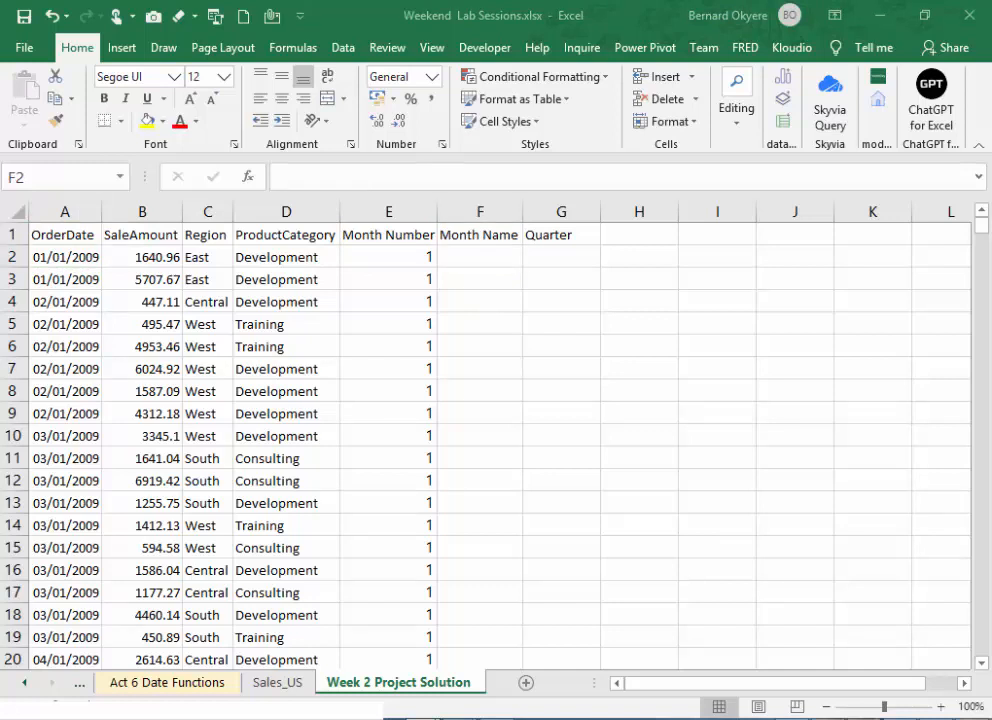
pyautogui.click(491, 252)
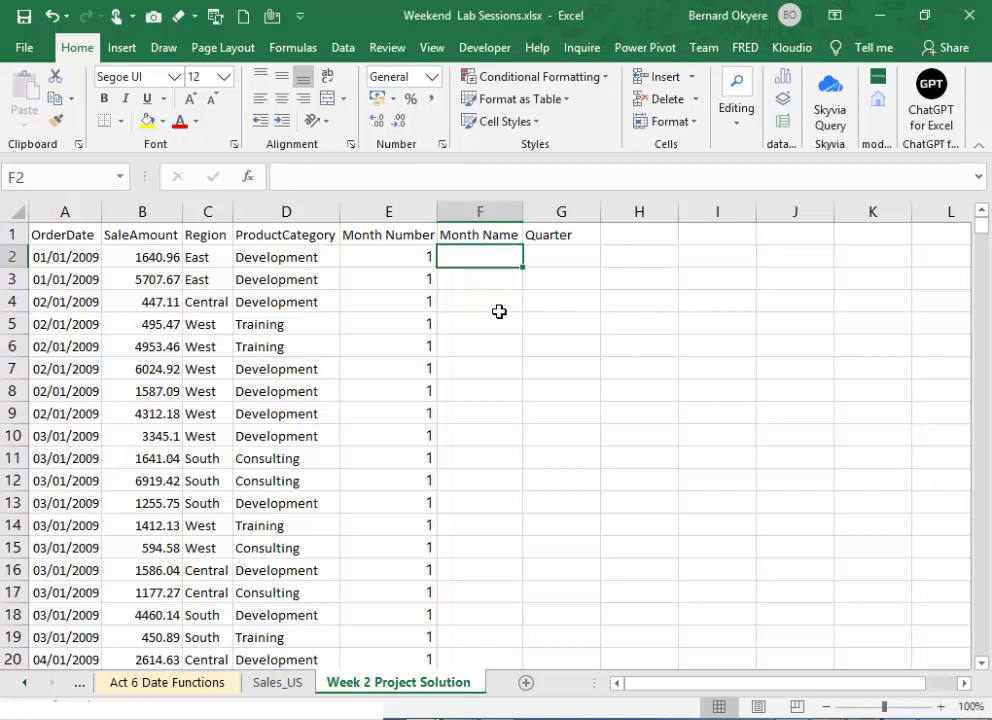
pyautogui.click(478, 282)
pyautogui.click(480, 259)
pyautogui.click(406, 252)
pyautogui.click(507, 252)
pyautogui.click(569, 251)
pyautogui.click(467, 259)
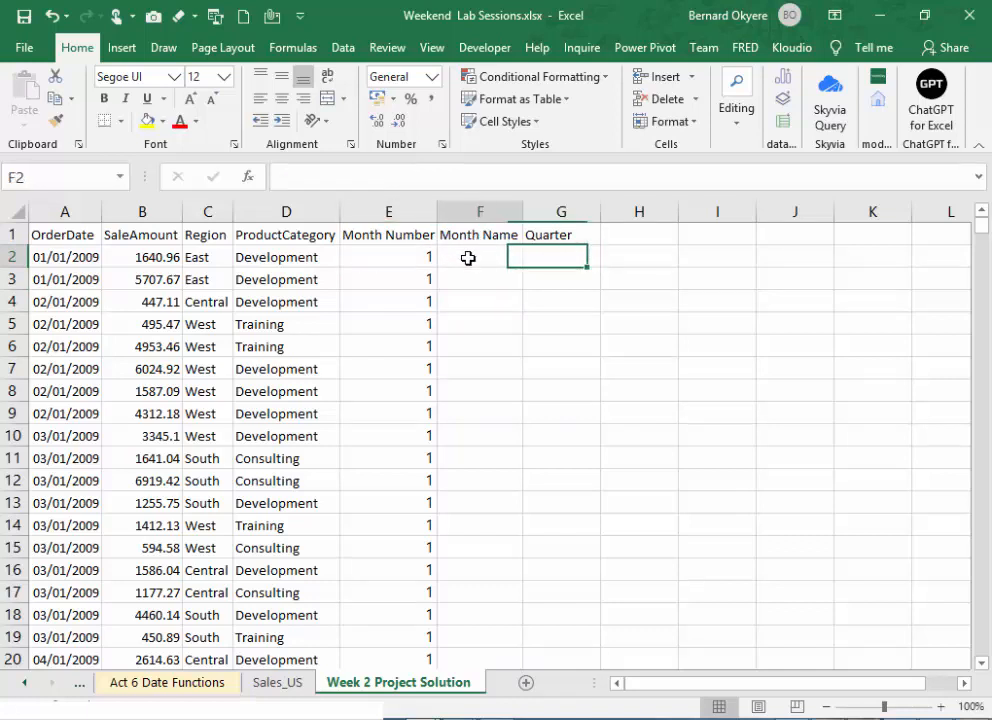
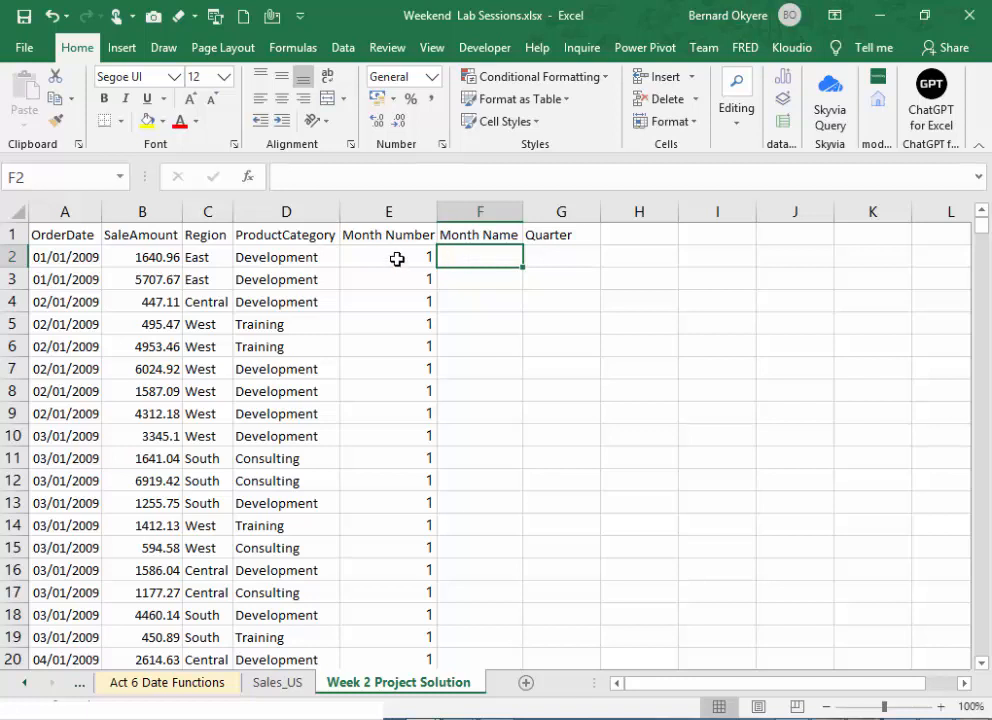
# - Start a CHOOSE formula in cell F2 under Month Name, using E2 as the index number
pyautogui.click(396, 259)
pyautogui.click(466, 256)
pyautogui.write('=')
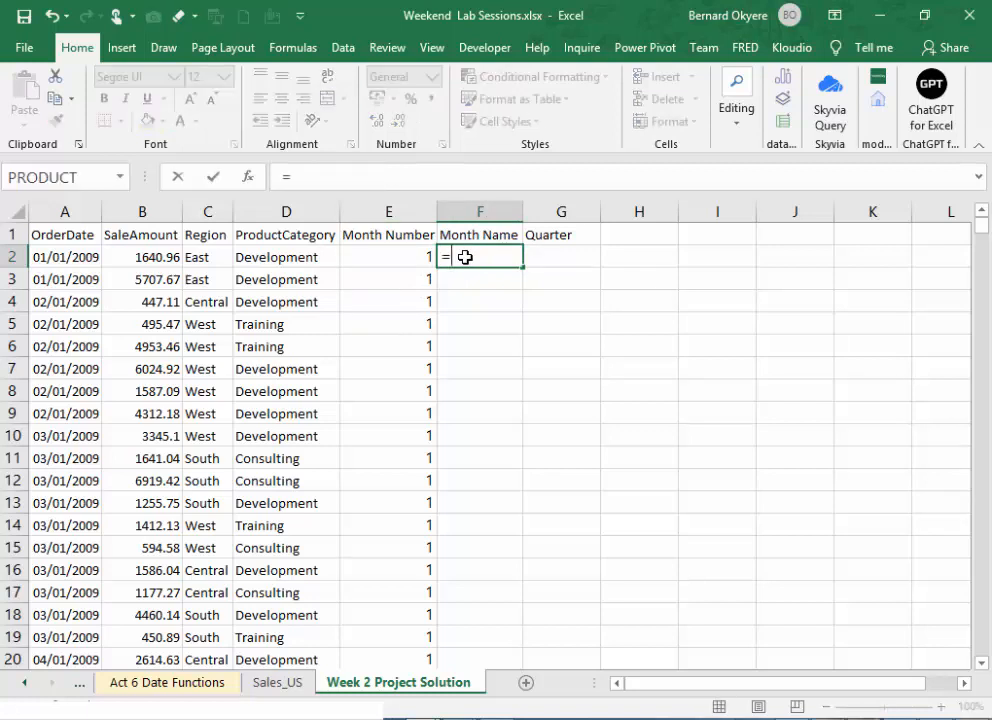
pyautogui.write('CHOOSE')
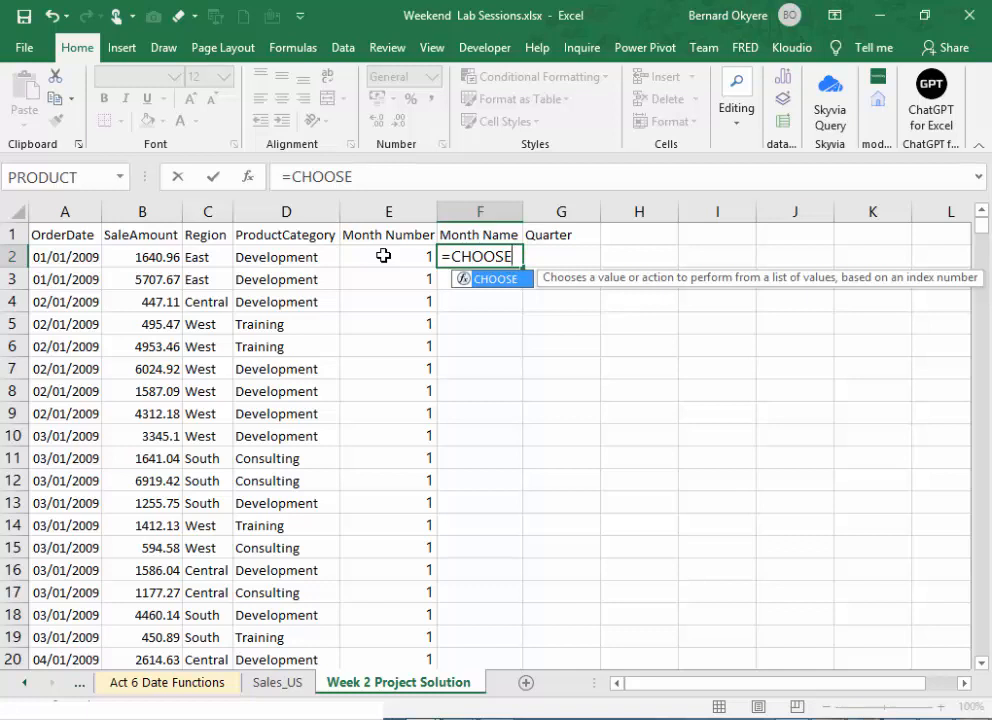
pyautogui.write('(')
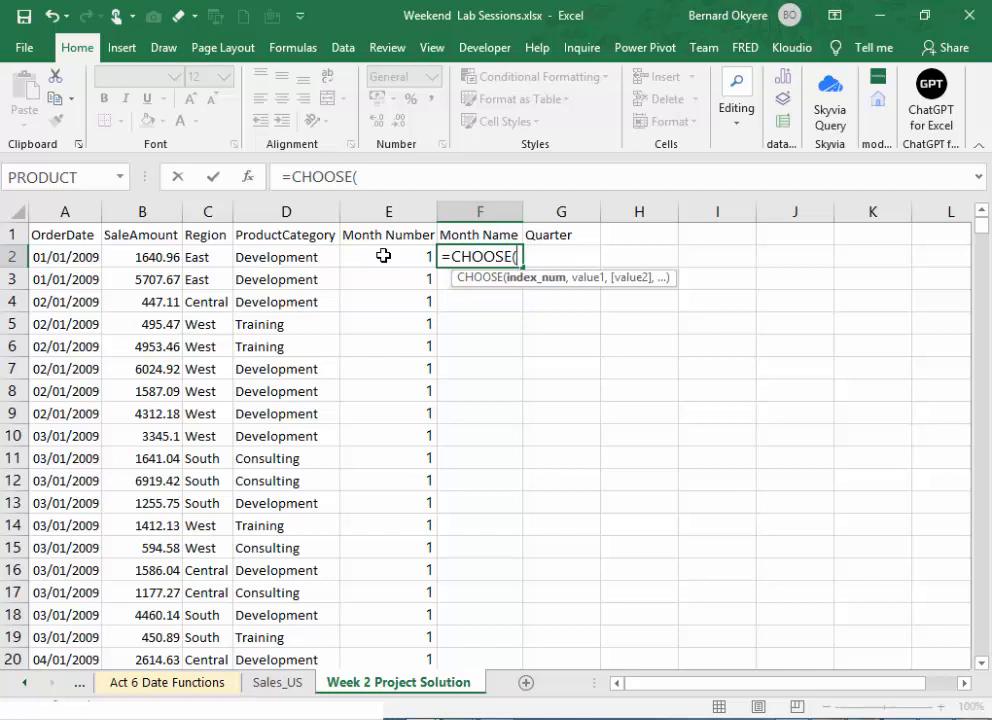
pyautogui.click(392, 263)
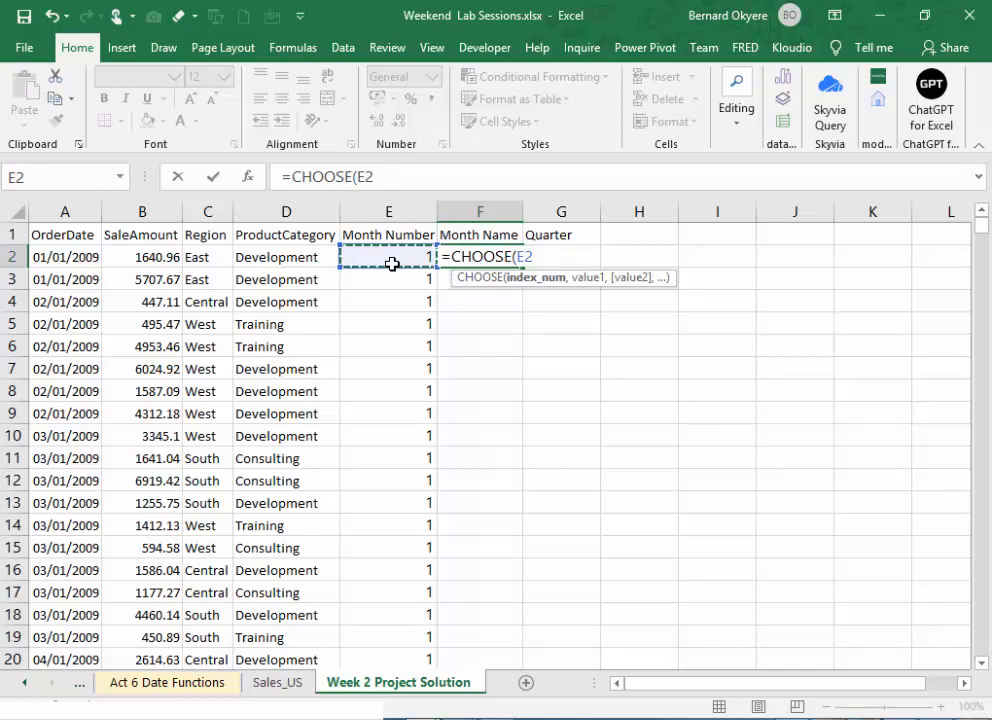
pyautogui.click(389, 175)
pyautogui.write(',')
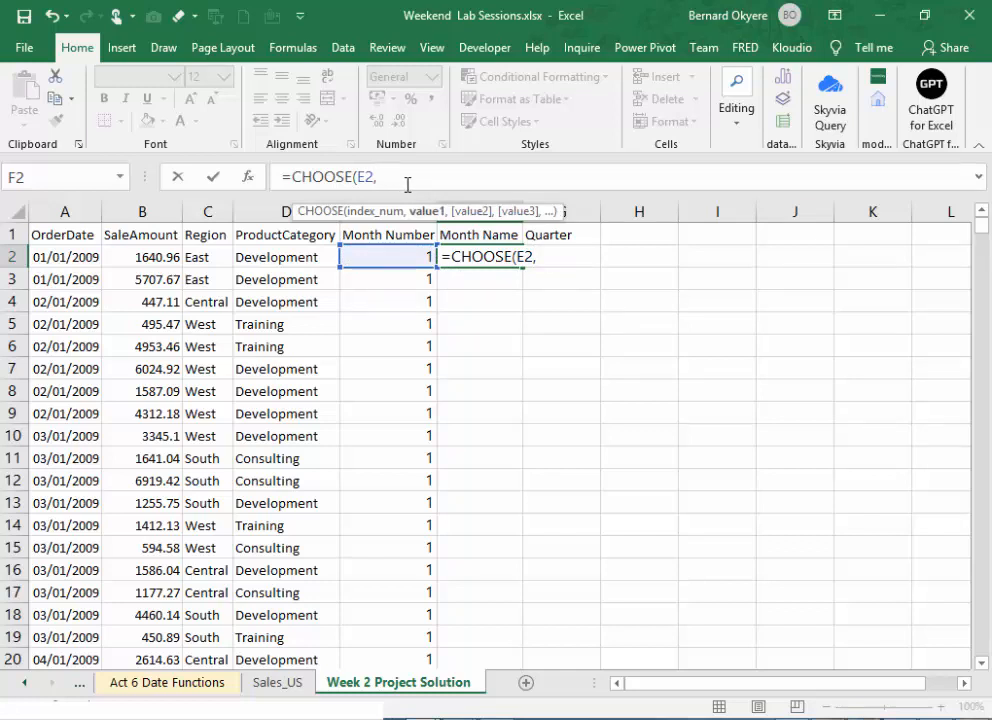
# - Add "January", "February", "March", "April" and "May" as the first five values of the CHOOSE formula
pyautogui.write('"January","F')
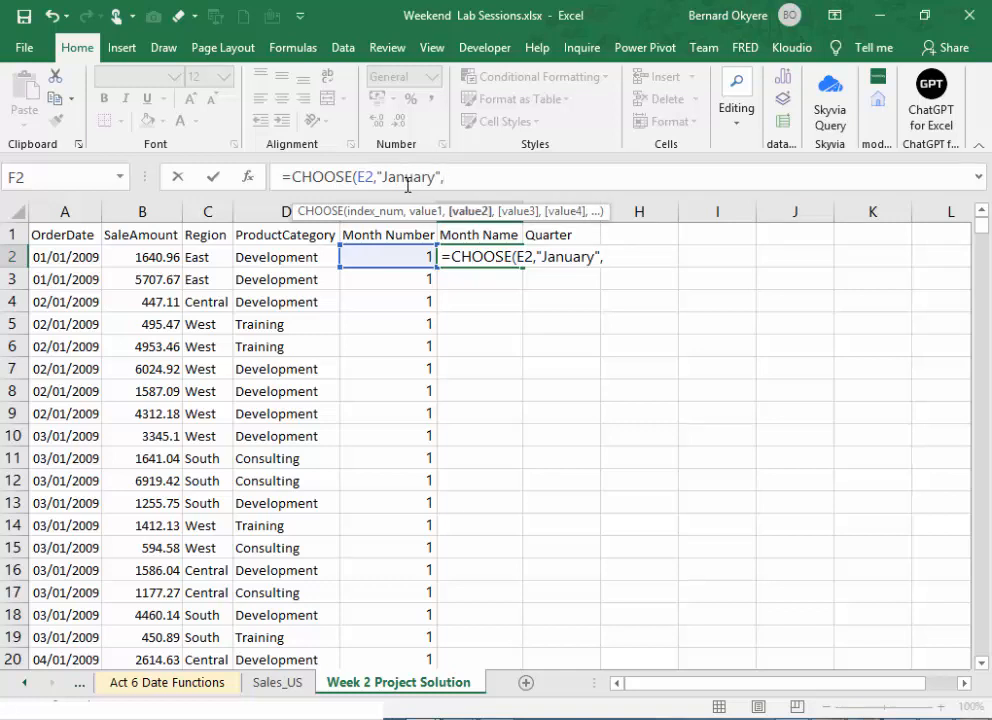
pyautogui.write('ebruary')
pyautogui.write('",')
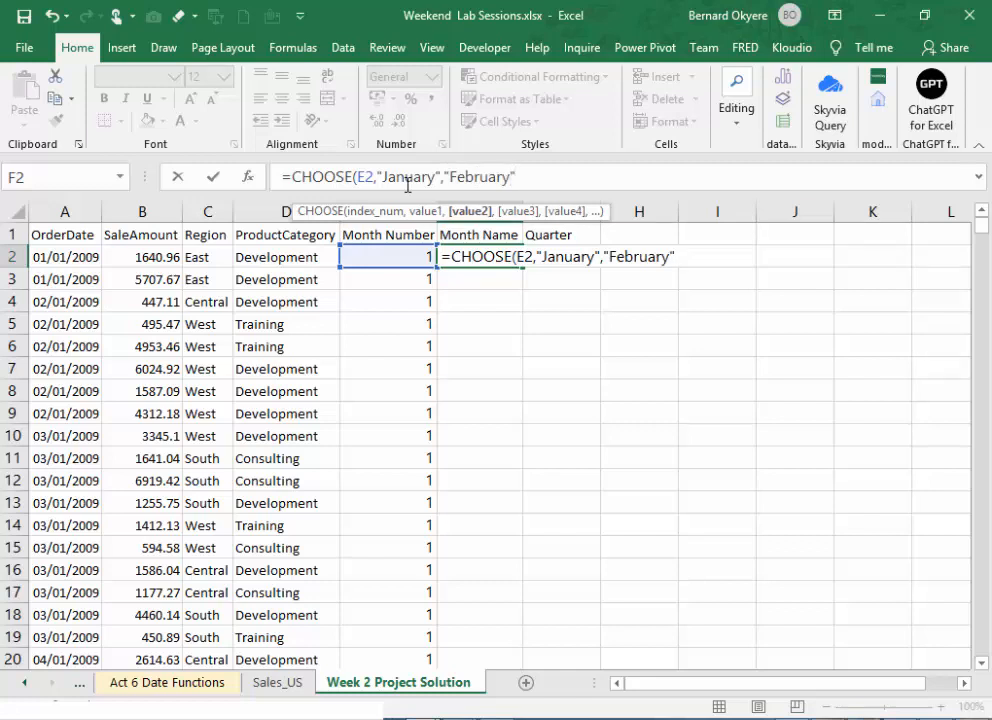
pyautogui.write('"March')
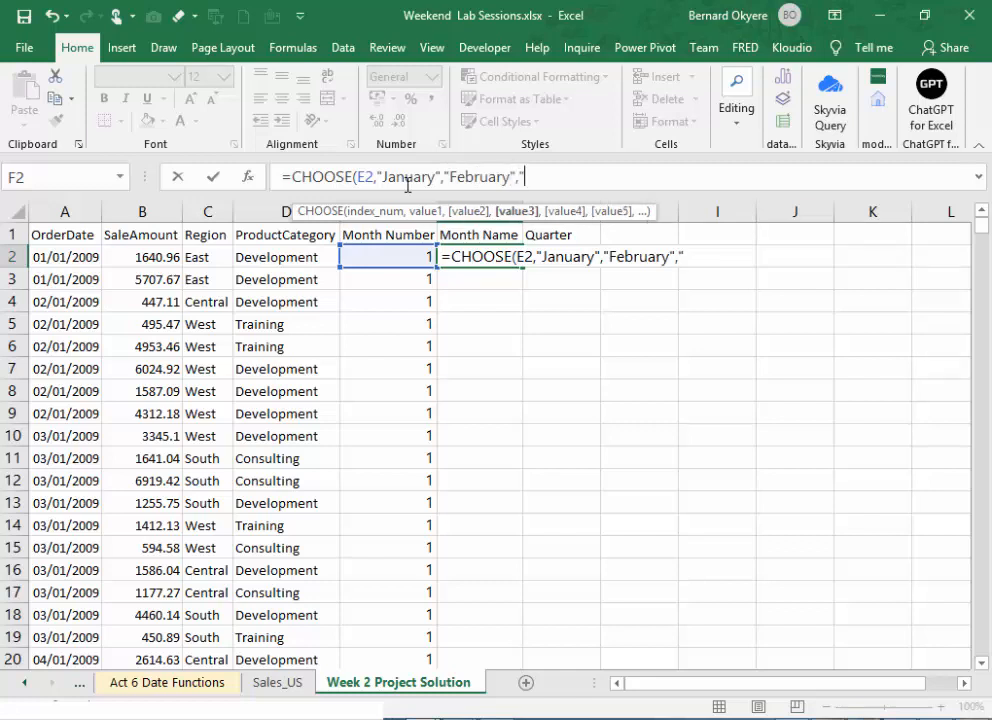
pyautogui.write('",')
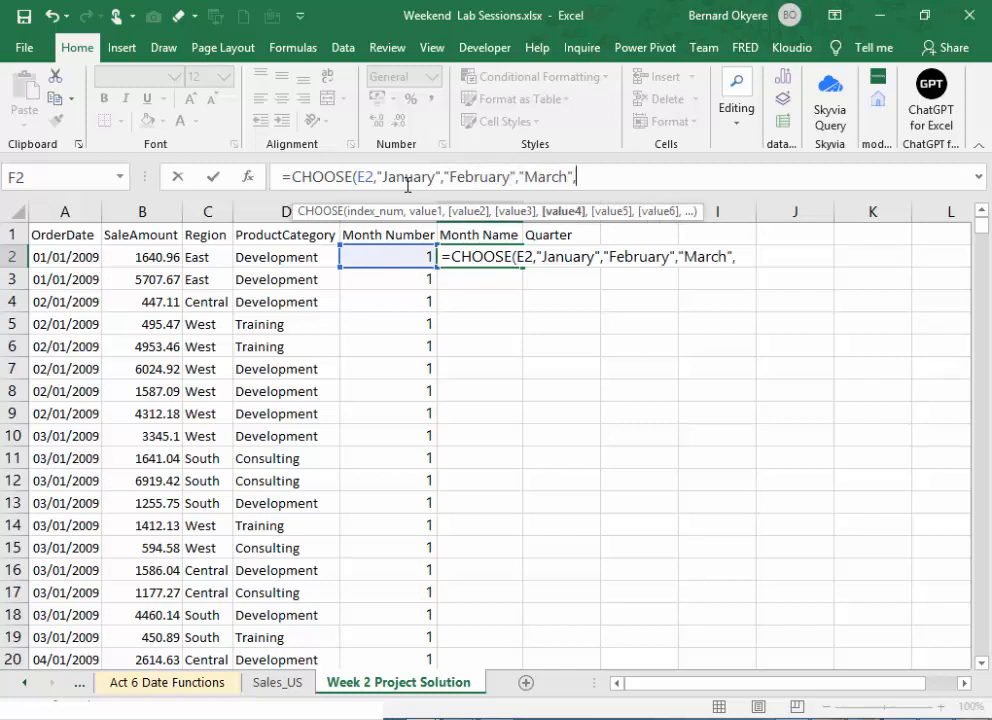
pyautogui.write('"April')
pyautogui.write('",')
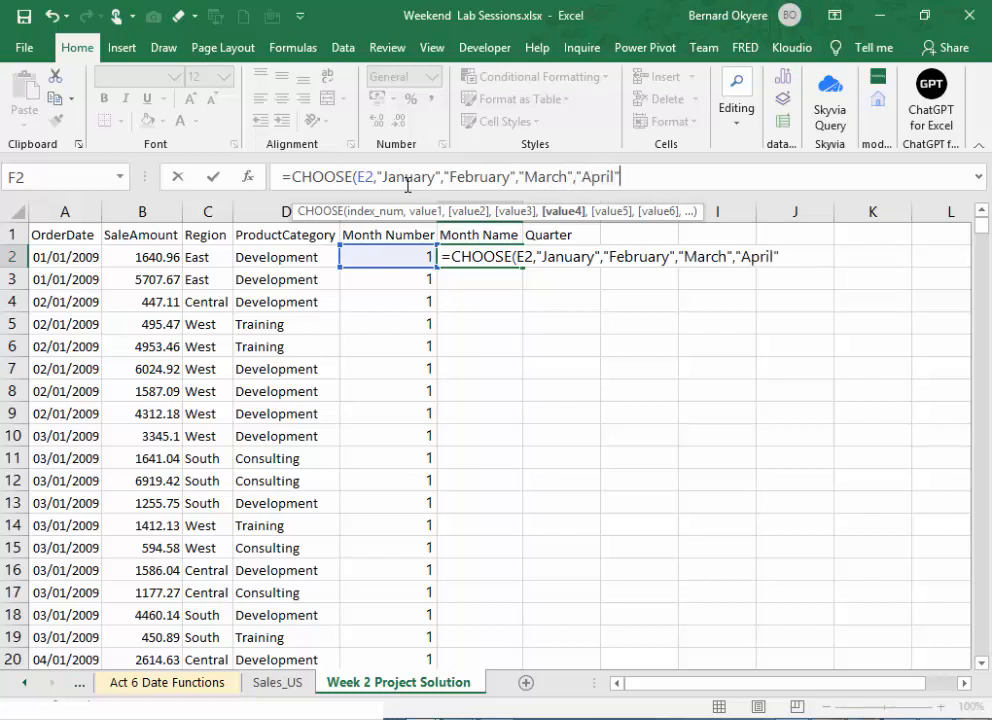
pyautogui.write('"M')
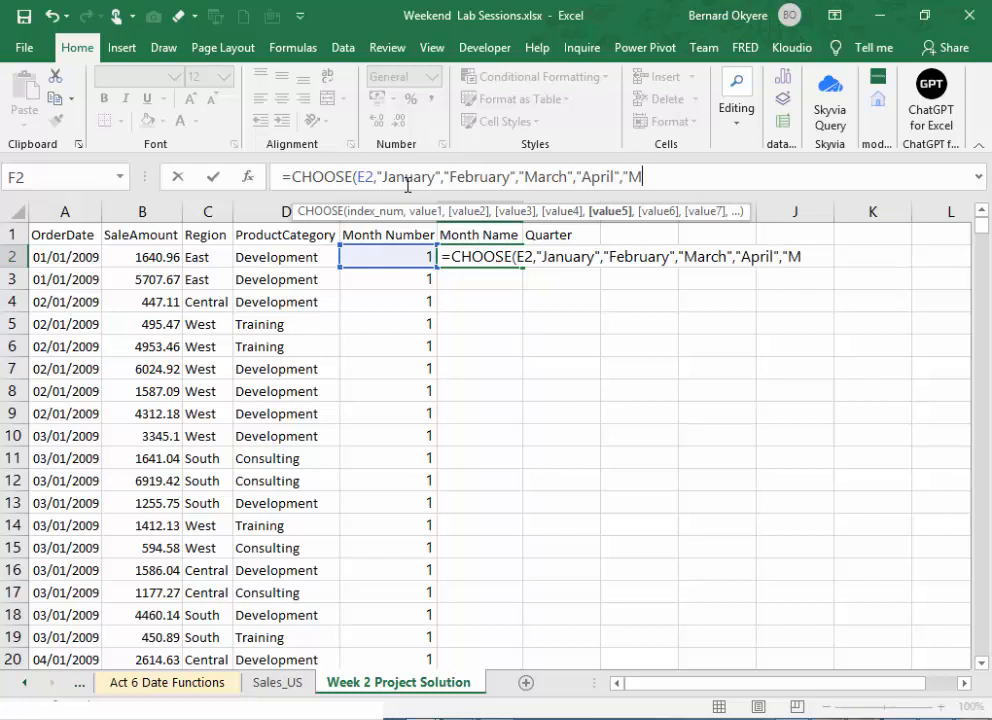
pyautogui.write('ay", ')
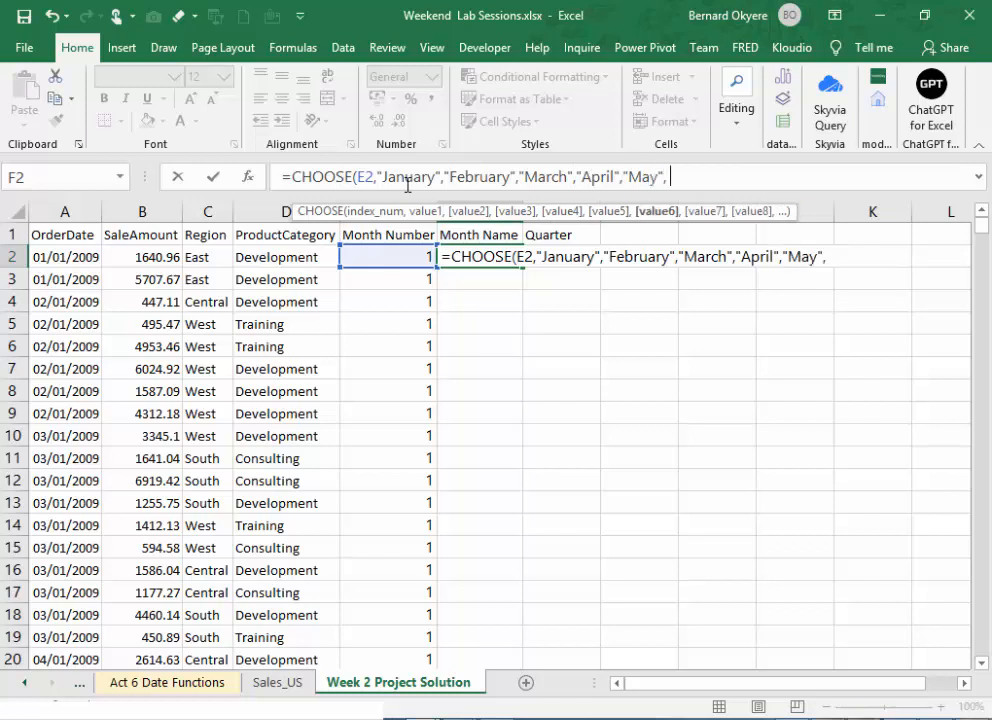
pyautogui.write('"JUne')
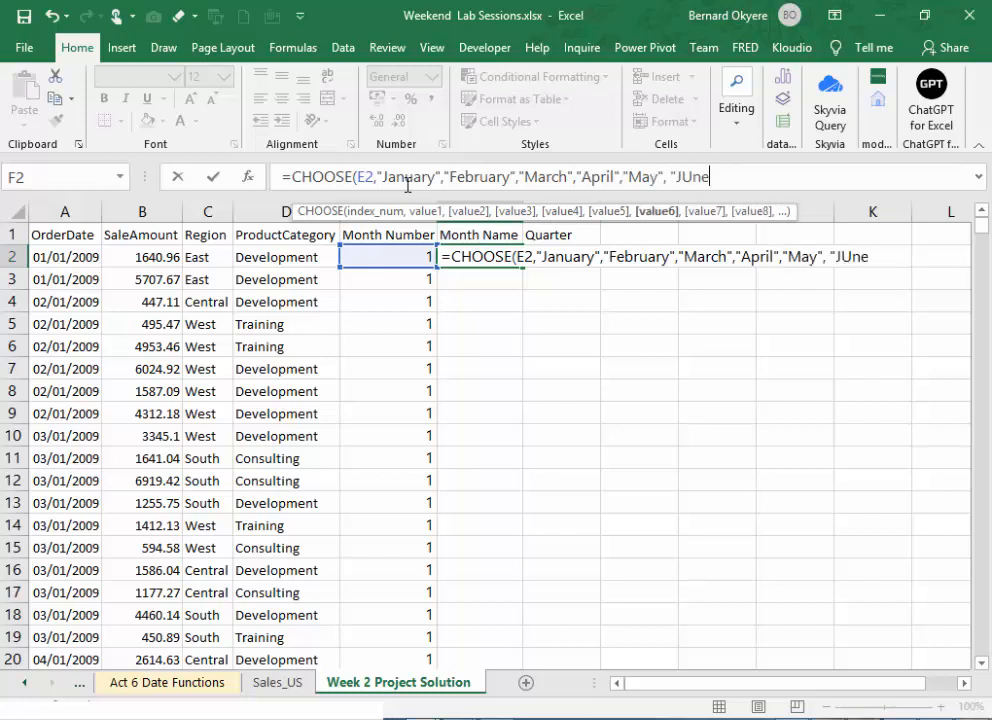
# - Continue the CHOOSE formula's value list with "June", "July" and "August"
pyautogui.press('BackSpace')
pyautogui.press('BackSpace')
pyautogui.press('BackSpace')
pyautogui.write('une ')
pyautogui.write(', "')
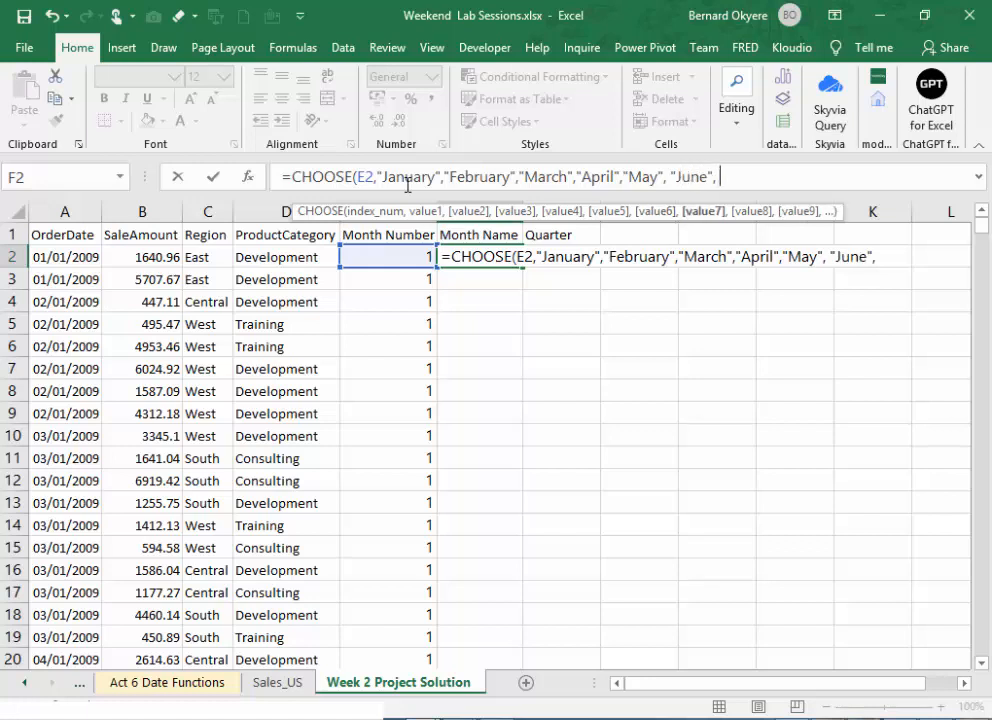
pyautogui.write('H')
pyautogui.press('BackSpace')
pyautogui.write('July", ')
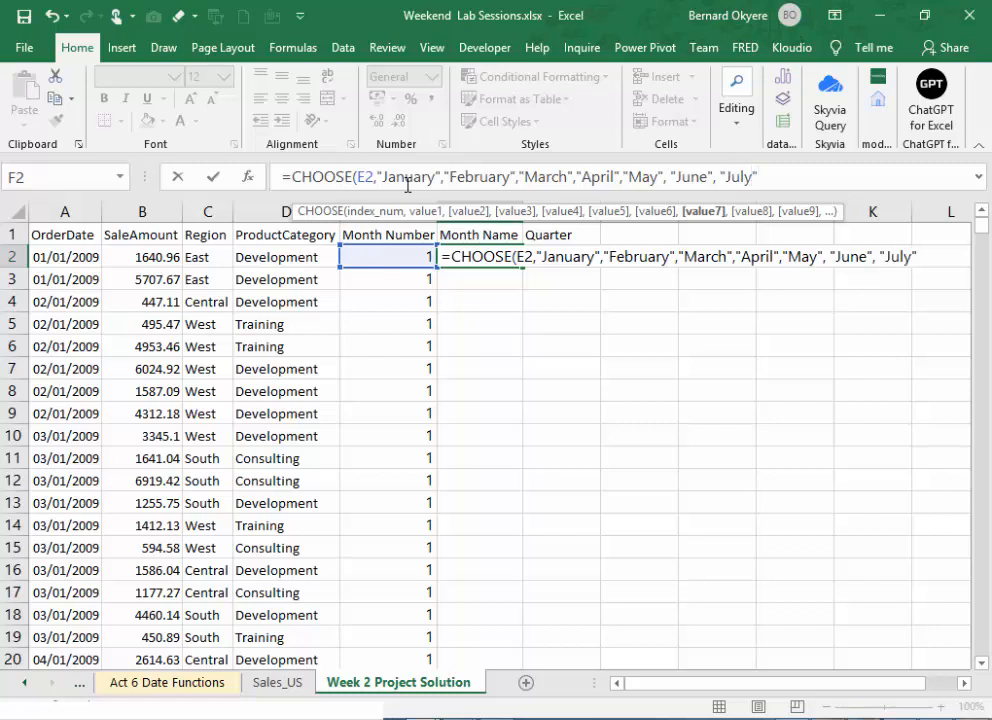
pyautogui.write('A')
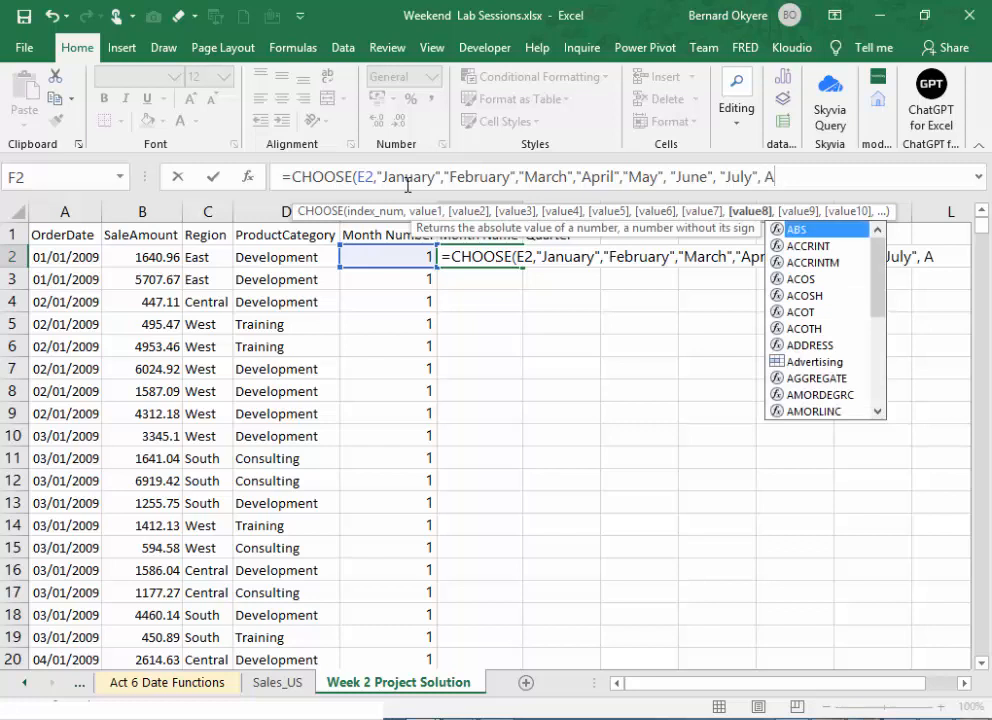
pyautogui.press('BackSpace')
pyautogui.write('"')
pyautogui.write('August')
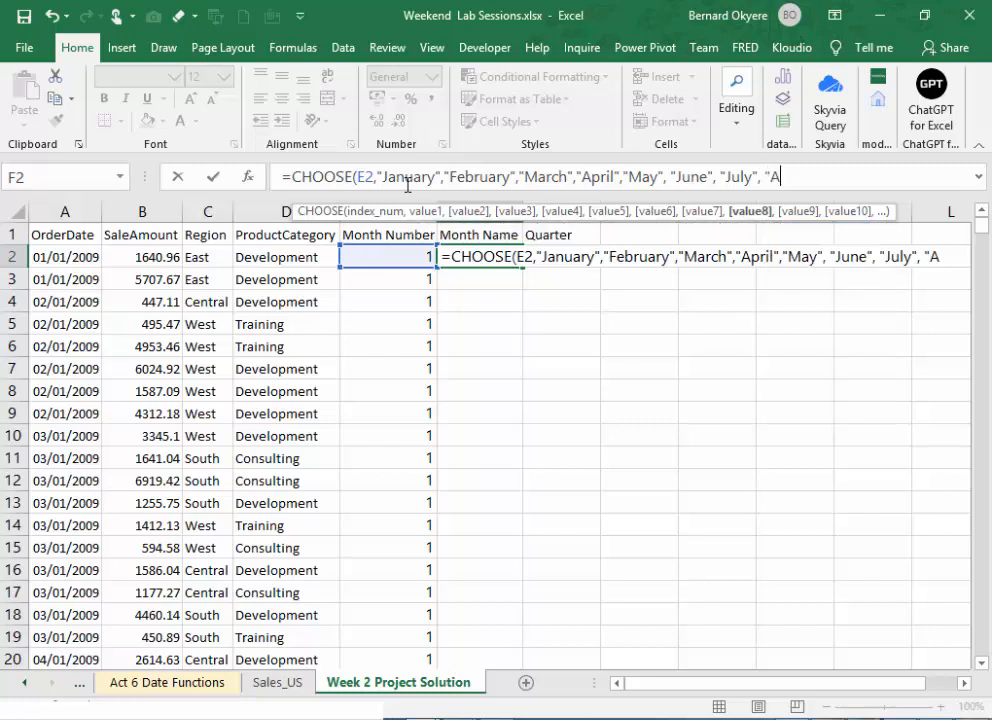
pyautogui.write('",')
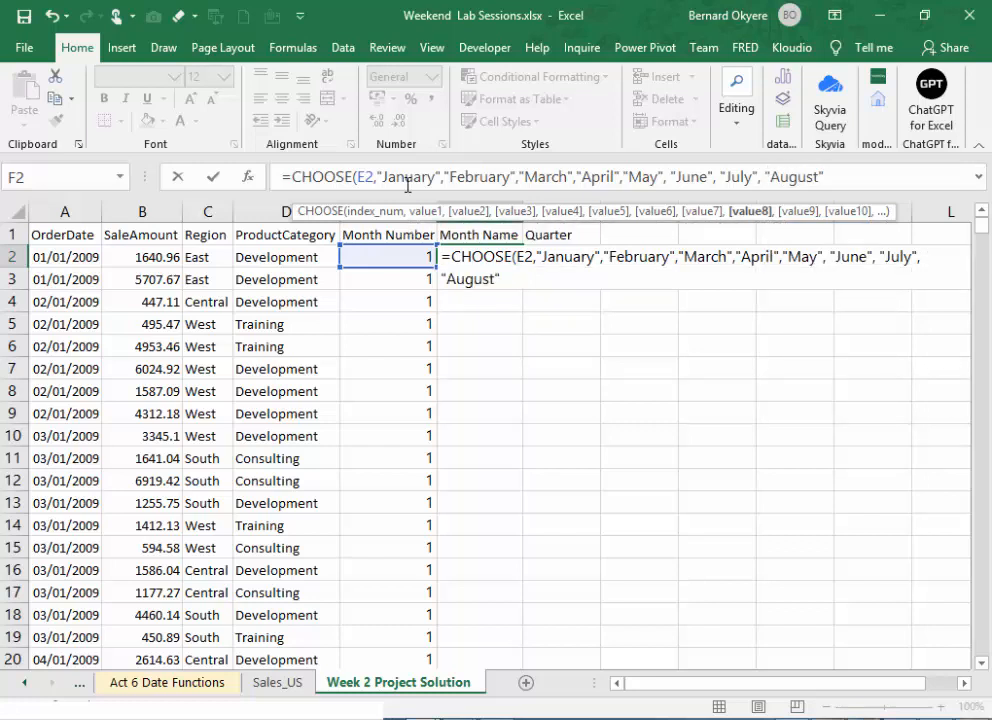
pyautogui.write('"Sep')
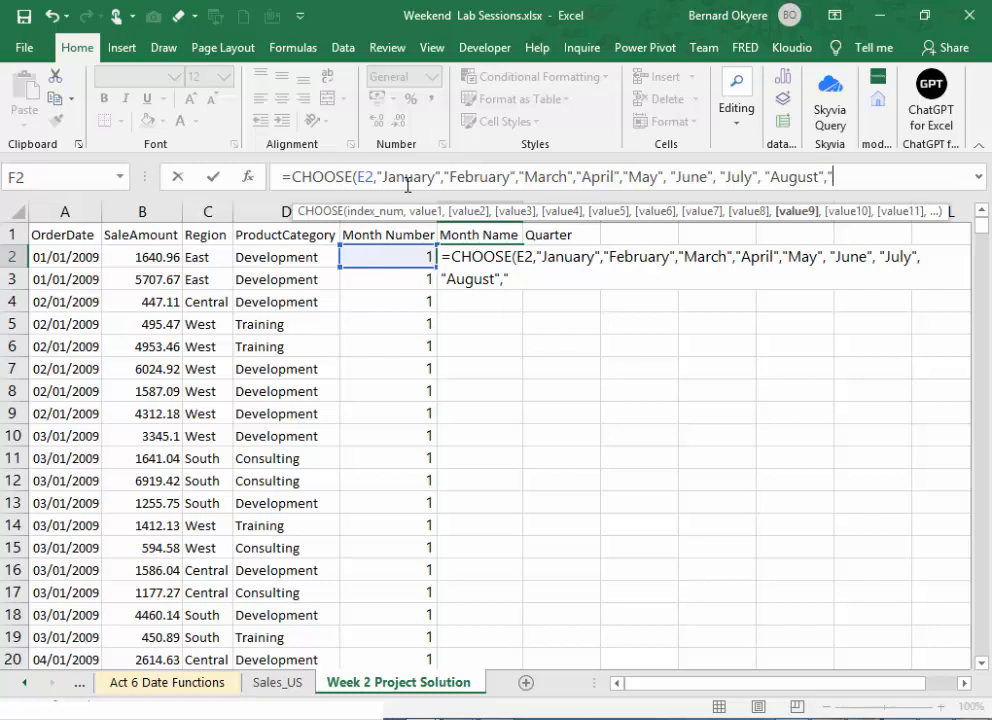
pyautogui.write('tember')
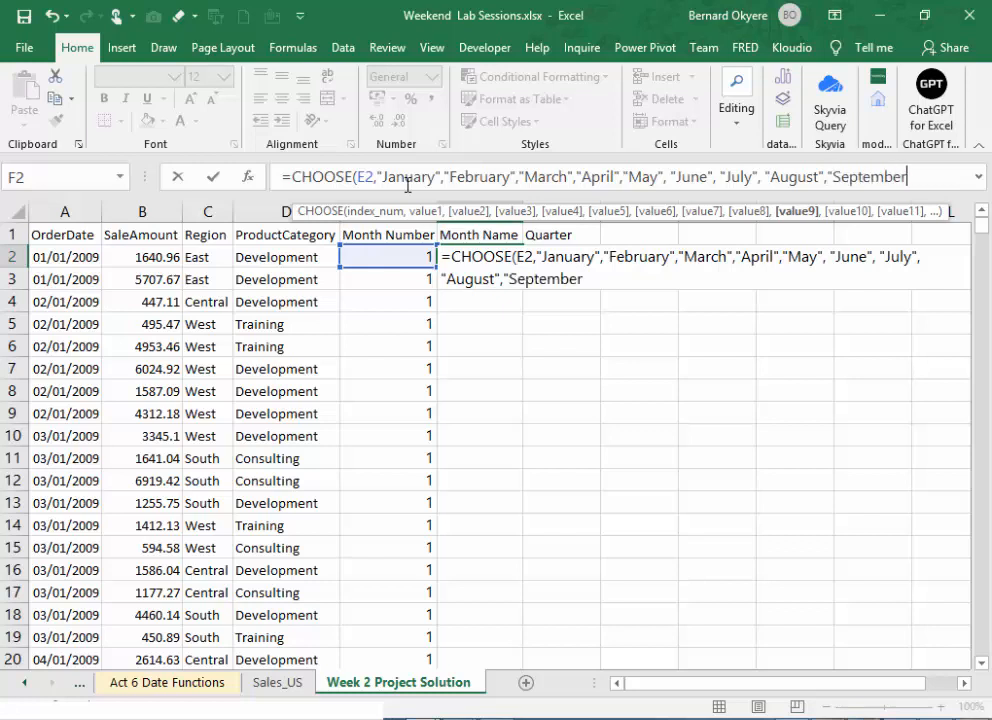
pyautogui.write('", "')
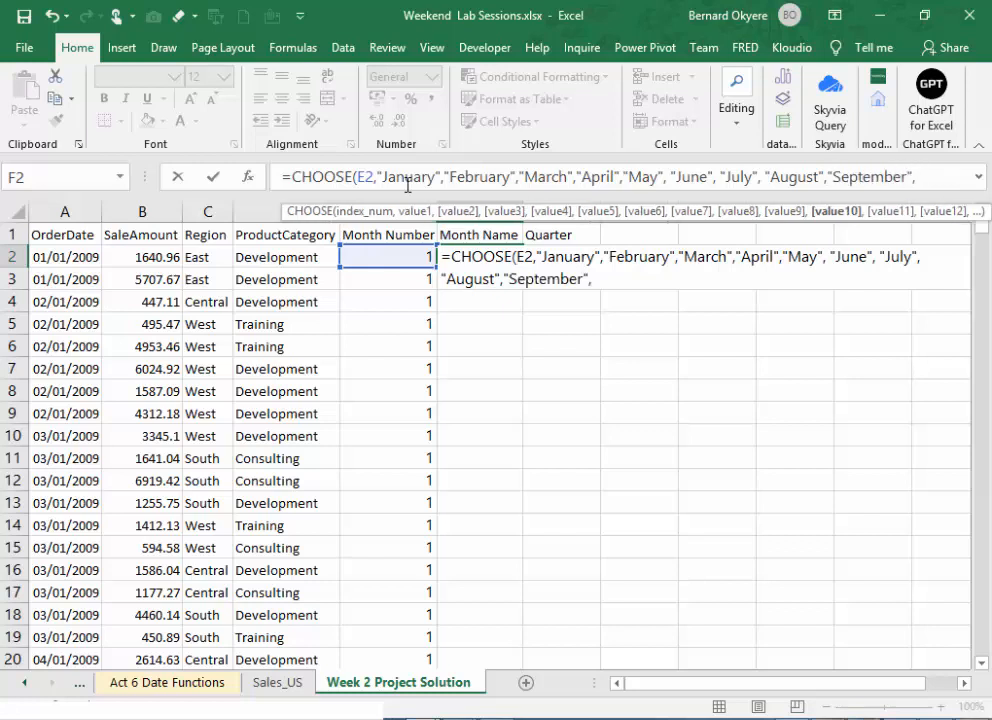
pyautogui.write('October"')
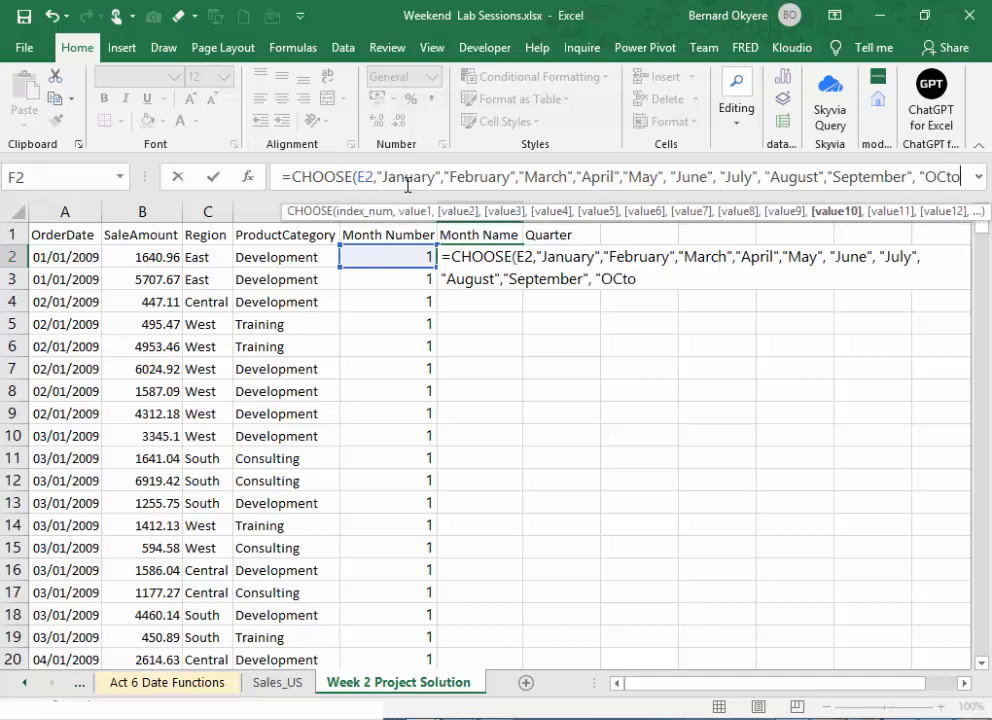
pyautogui.write(', ')
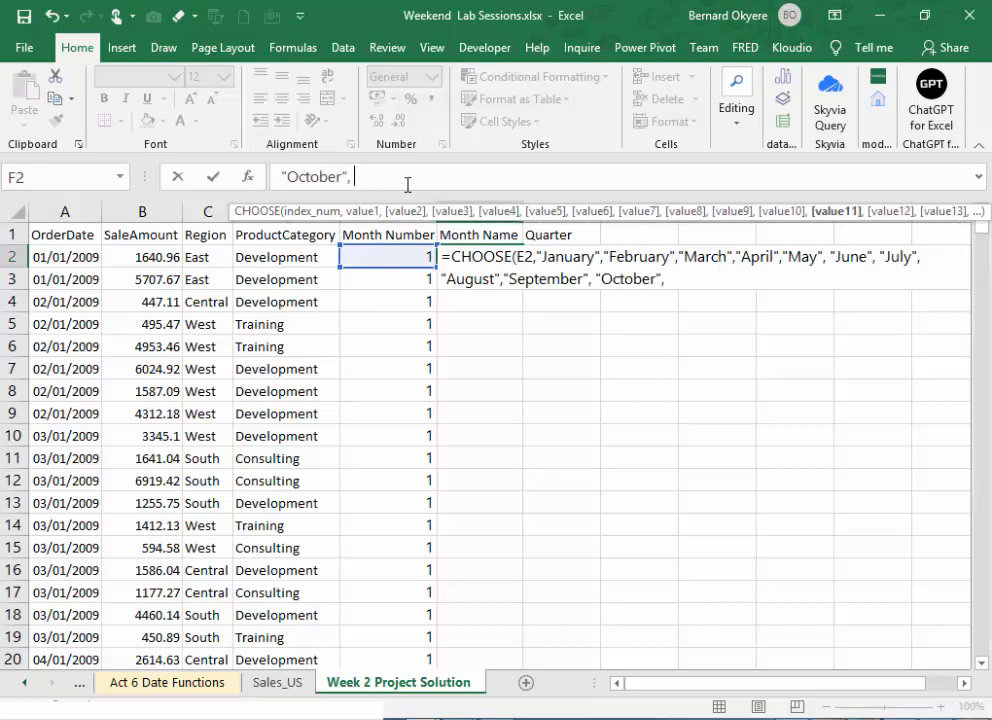
pyautogui.write('"November')
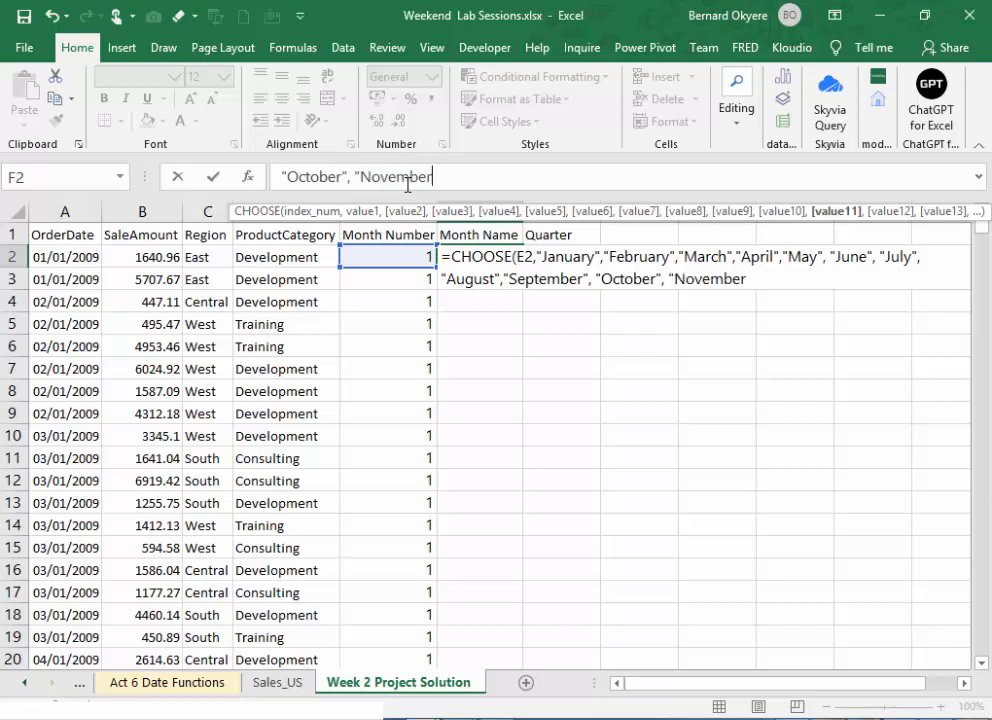
pyautogui.write('",')
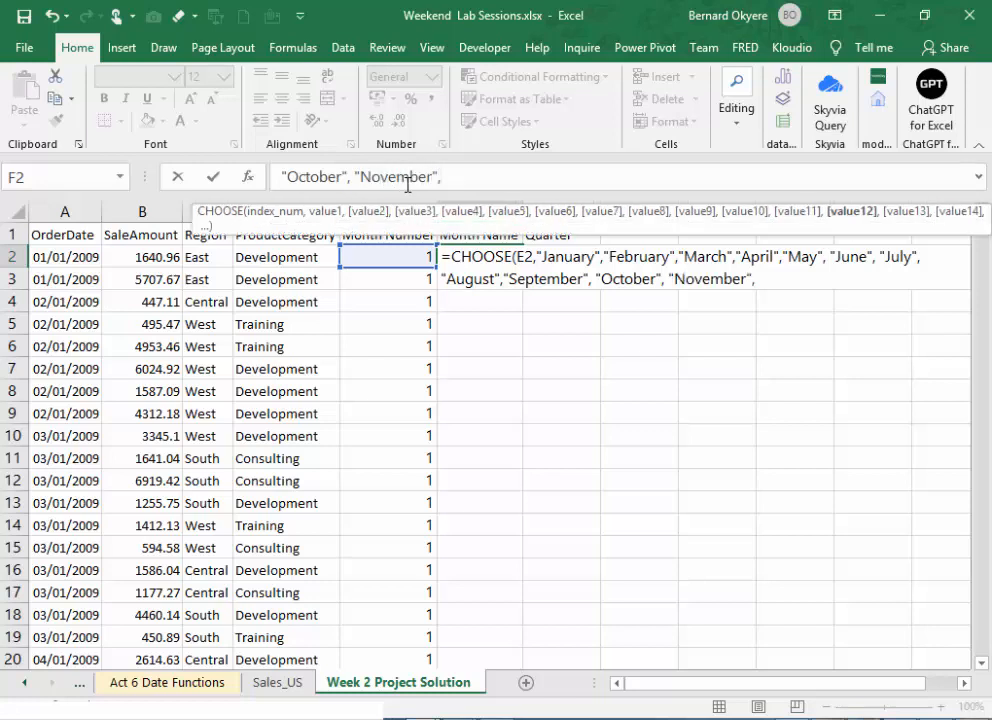
pyautogui.write(' "December')
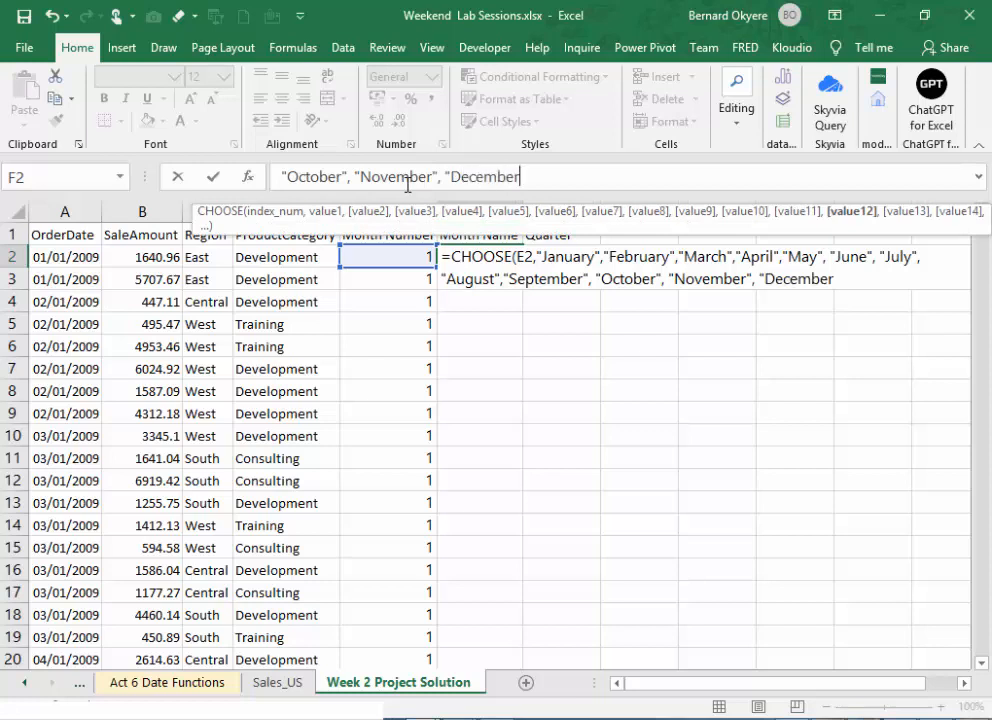
pyautogui.write('")')
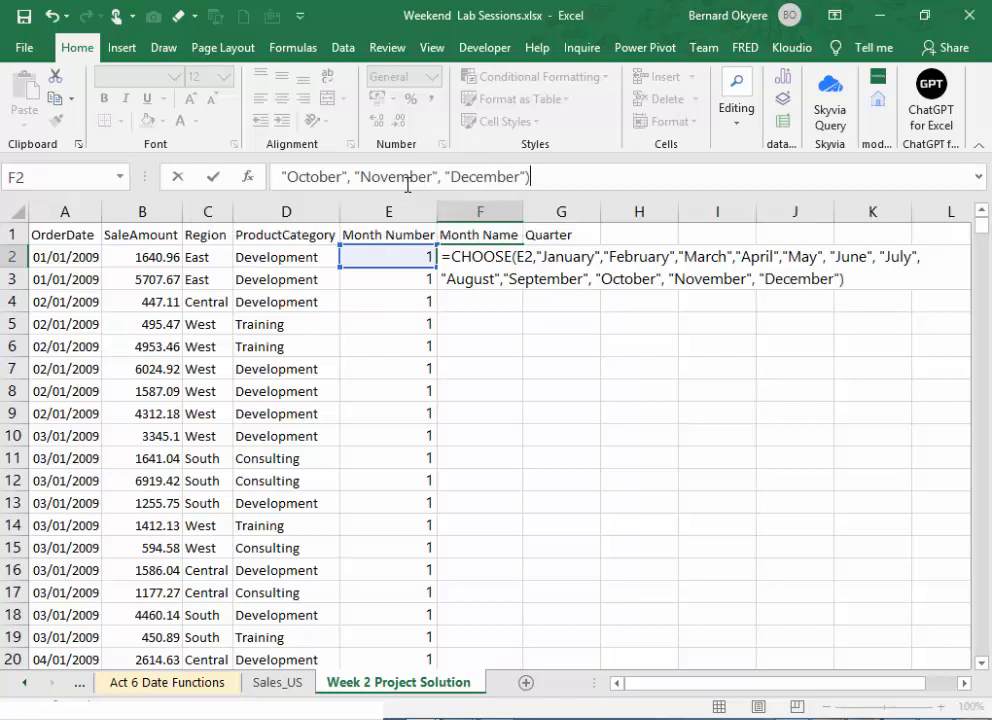
# - Complete the CHOOSE formula in F2 with "September", "October", "November" and "December", and commit it
pyautogui.press('Return')
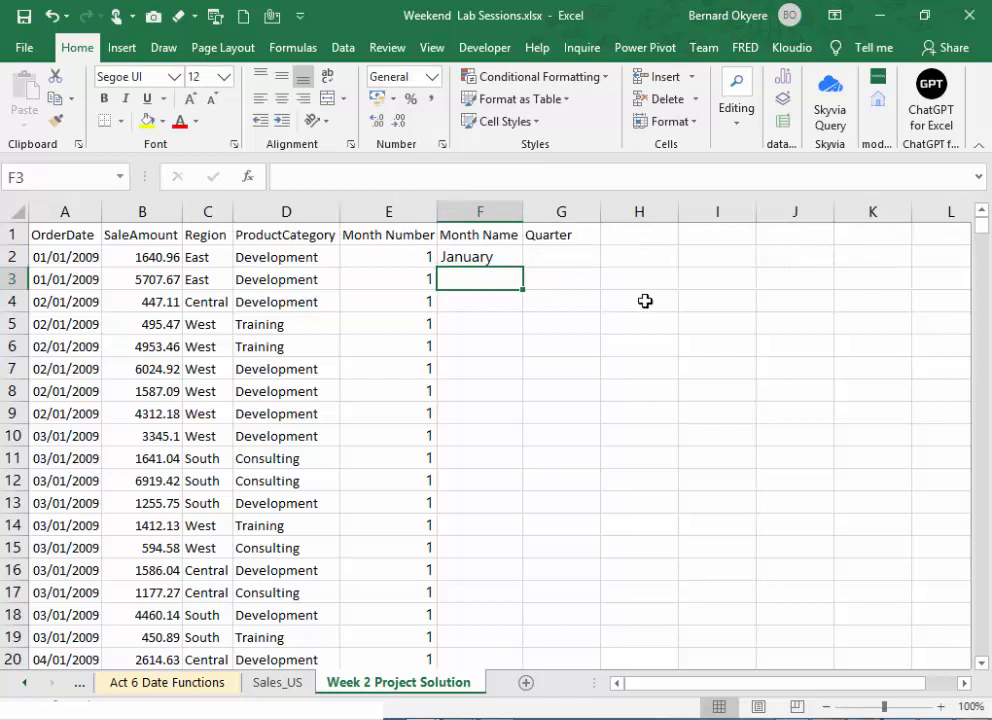
# - Fill the CHOOSE formula from F2 down the entire Month Name column
pyautogui.click(500, 261)
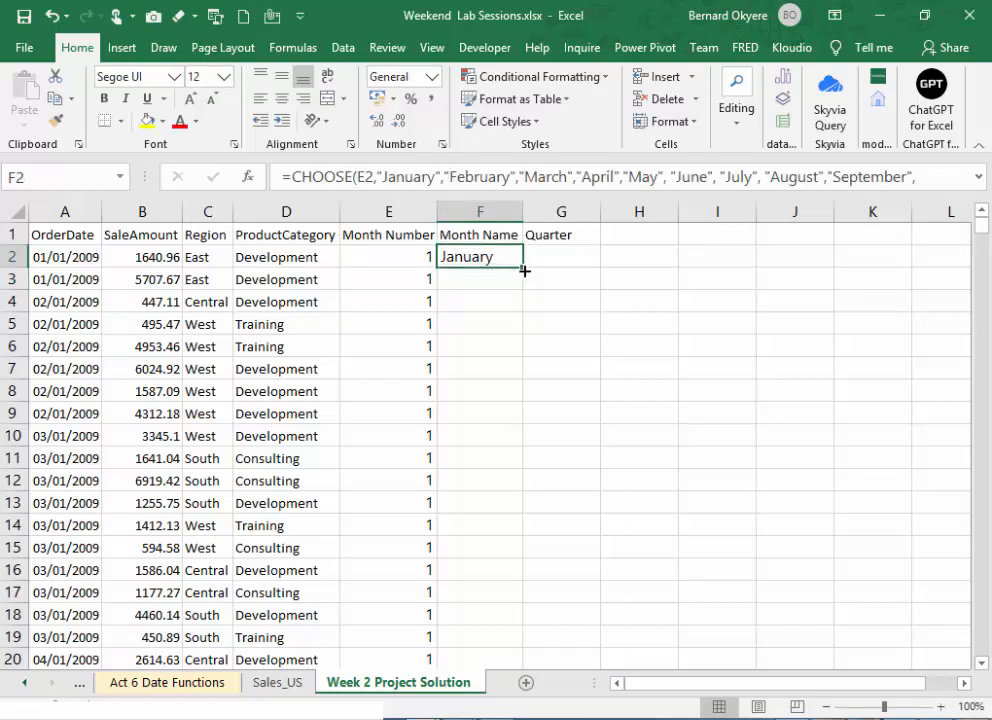
pyautogui.doubleClick(524, 270)
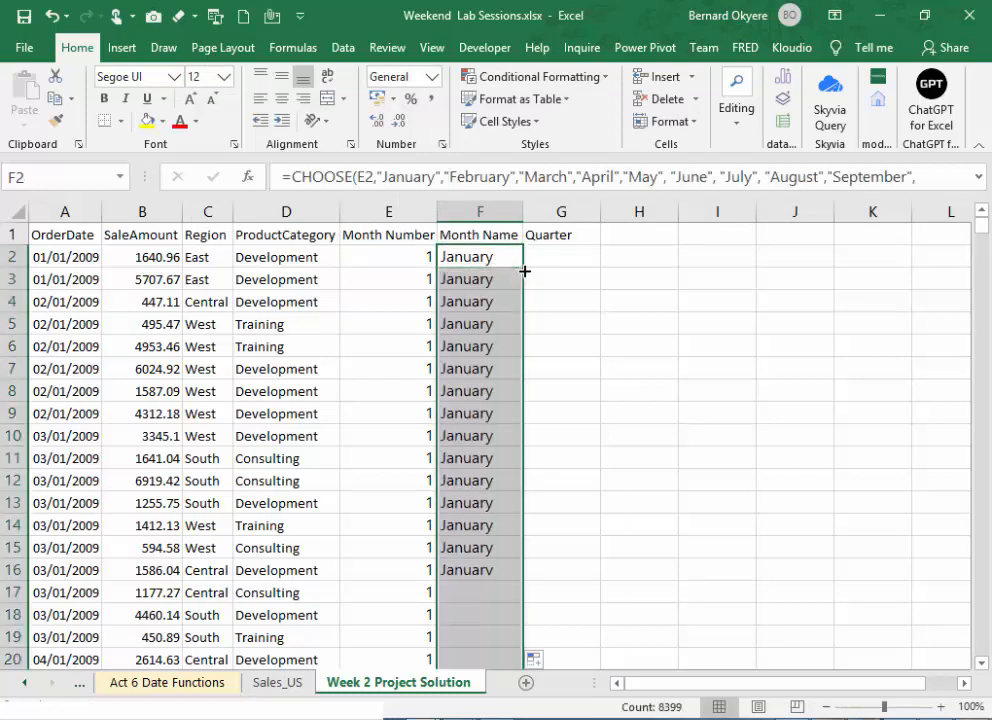
pyautogui.click(450, 177)
pyautogui.press('Escape')
pyautogui.click(562, 410)
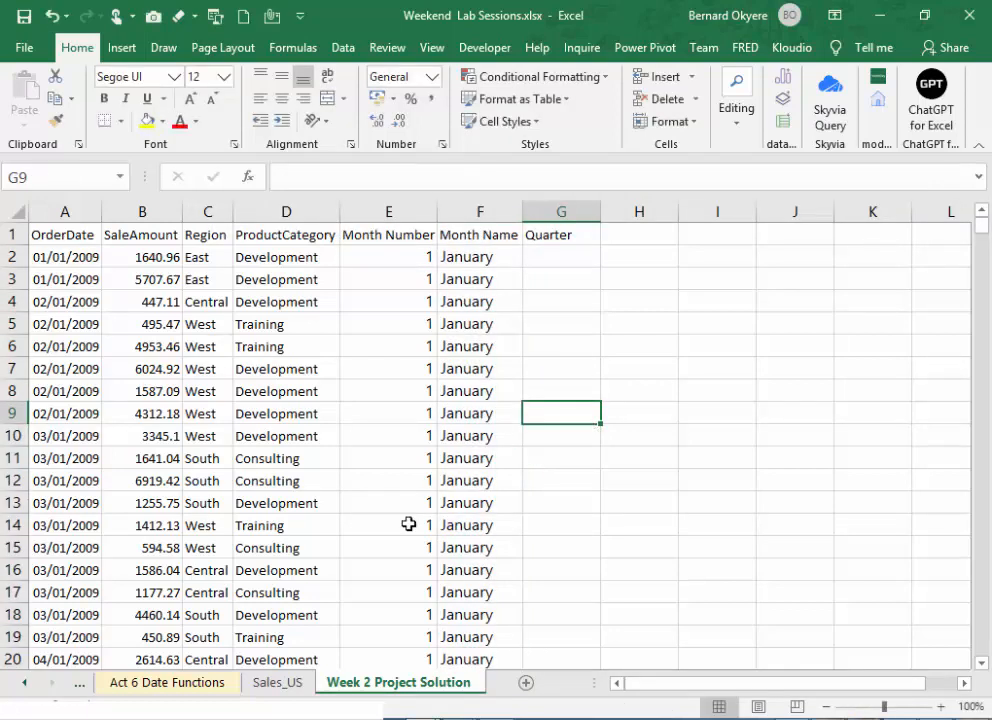
# - Check the month names against the month numbers in rows further down the Week 2 Project Solution sheet
pyautogui.hotkey('alt', 'Tab')
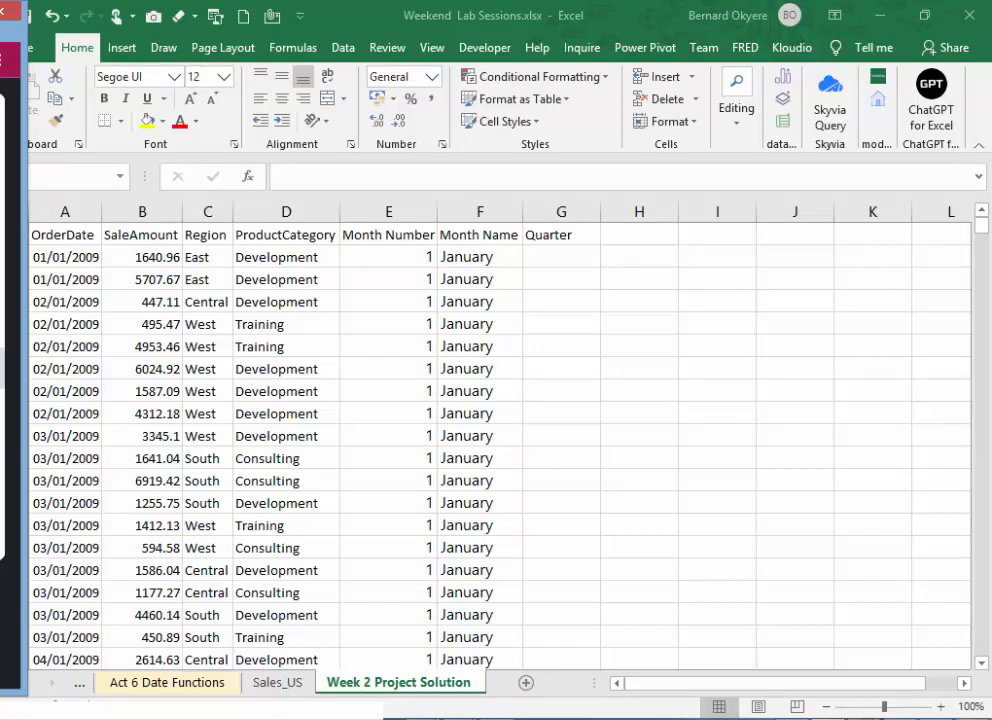
pyautogui.click(552, 261)
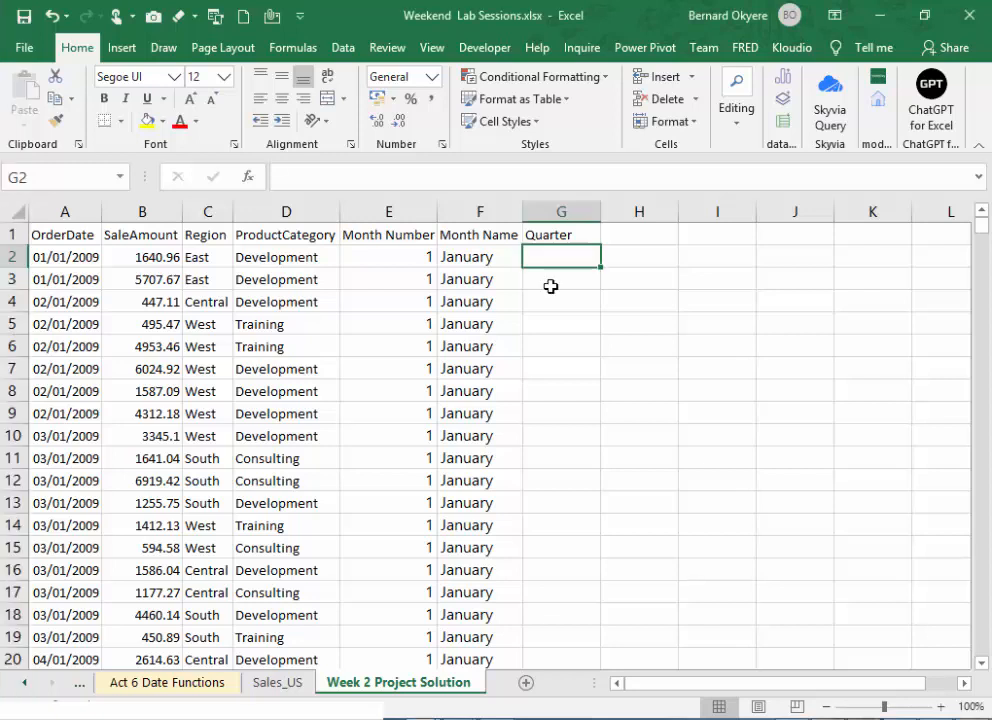
pyautogui.click(483, 259)
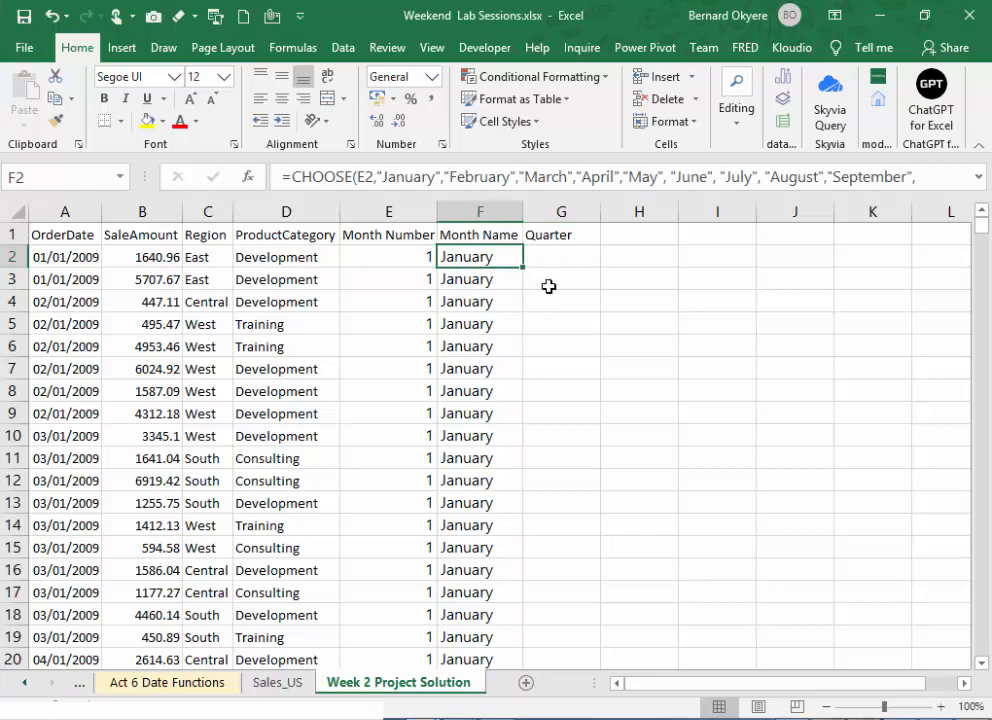
pyautogui.moveTo(980, 228); pyautogui.dragTo(977, 160)
pyautogui.moveTo(983, 238); pyautogui.dragTo(988, 260)
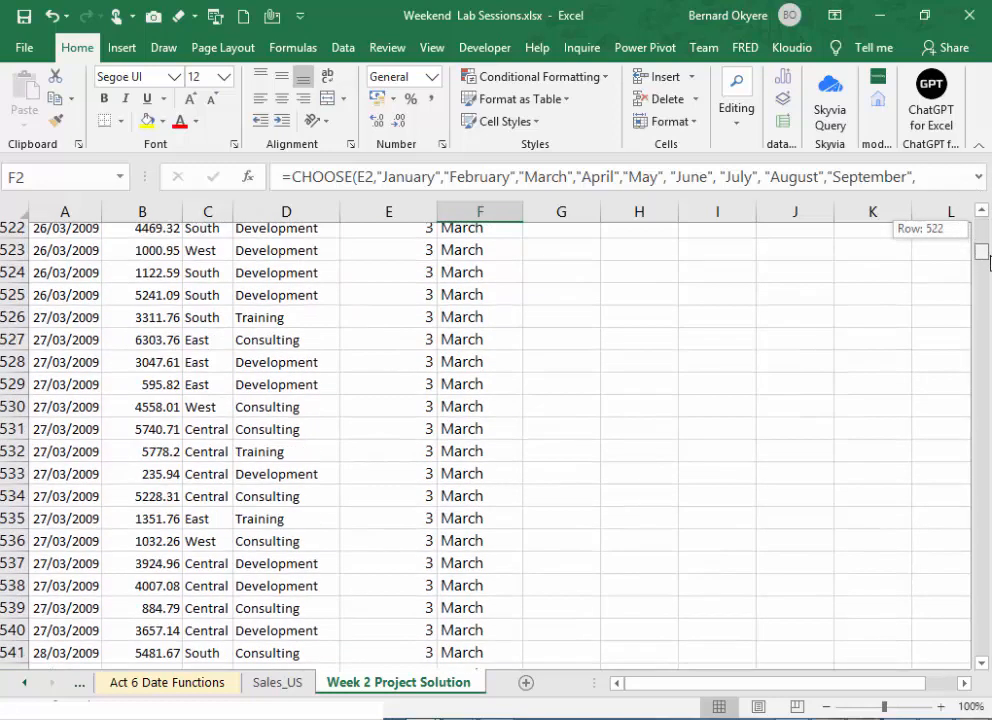
# - Start a CHOOSE formula in G2 under Quarter, using the month number in E2 as its index
pyautogui.moveTo(990, 258); pyautogui.dragTo(990, 130)
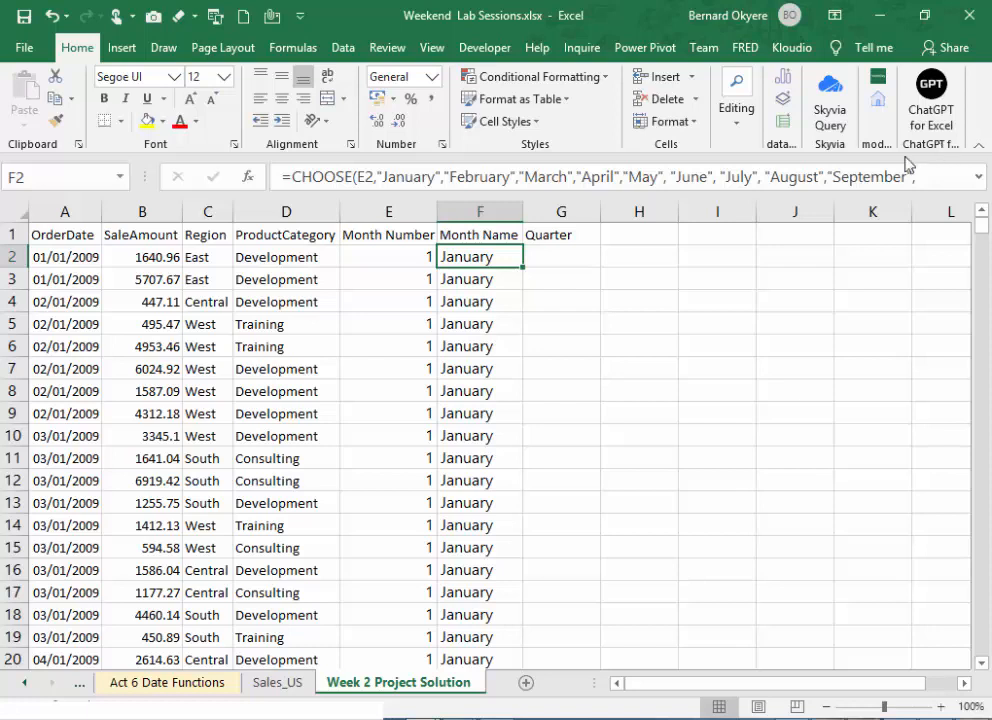
pyautogui.click(552, 257)
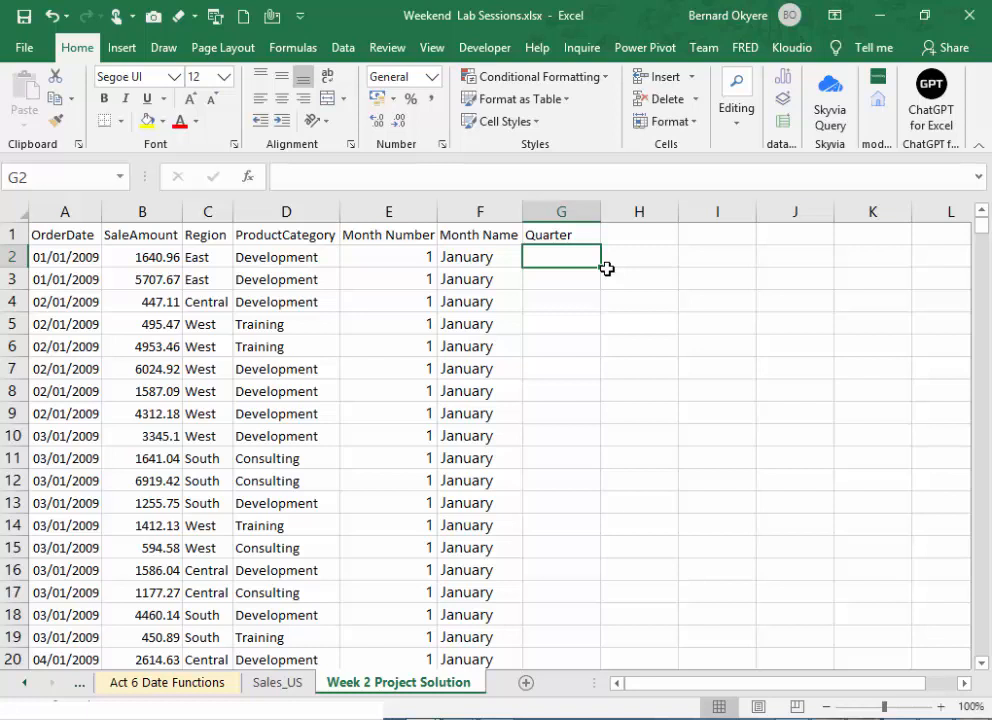
pyautogui.write('=')
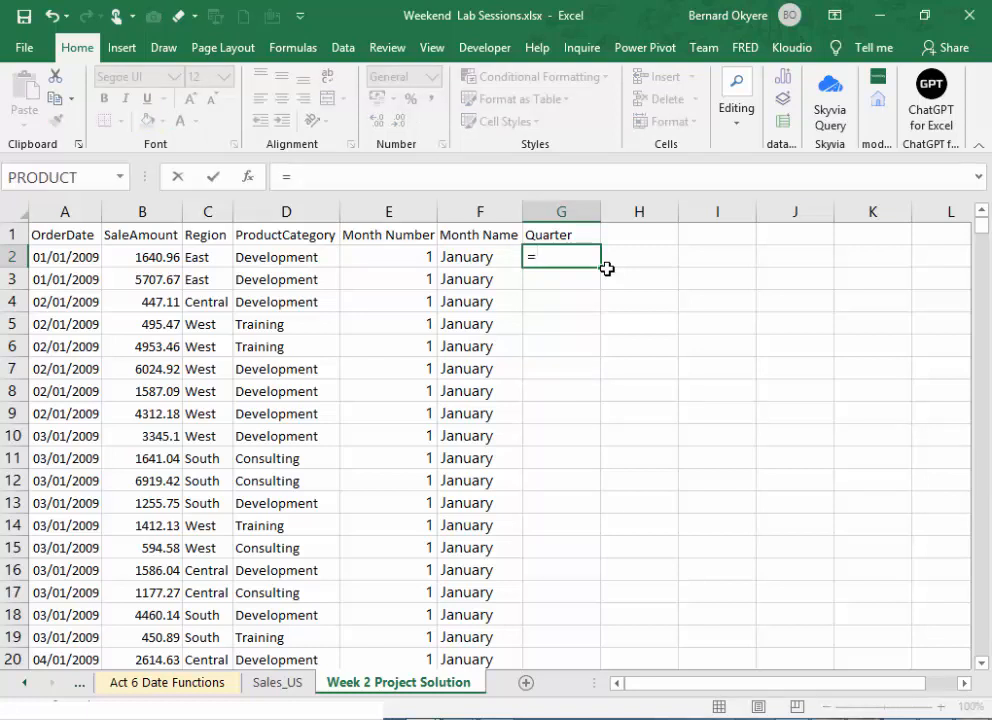
pyautogui.write('Choo')
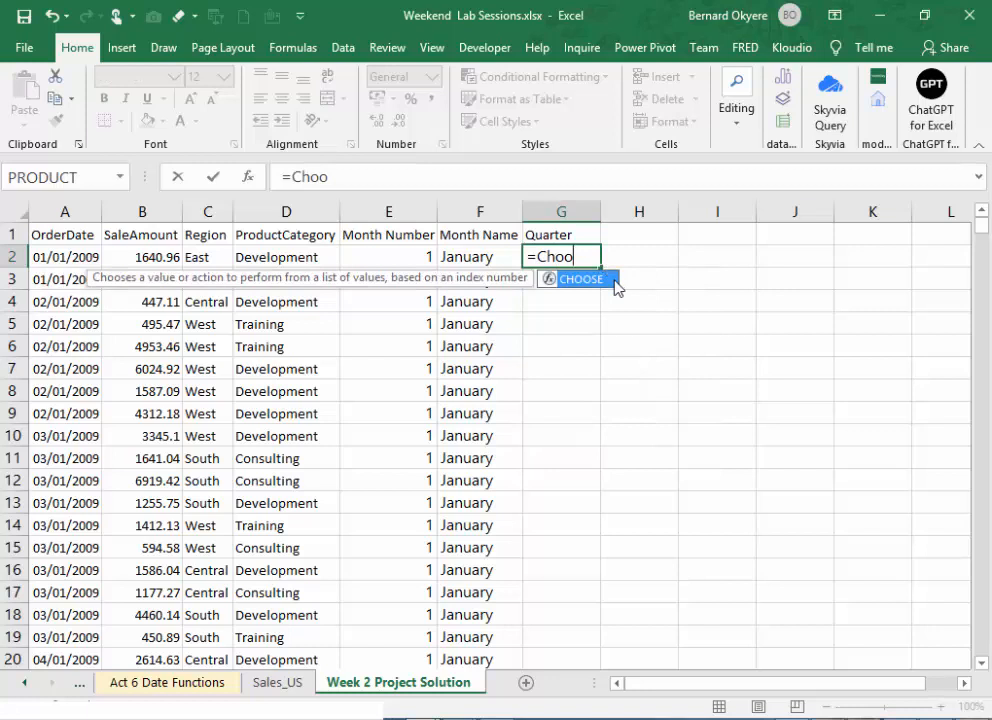
pyautogui.doubleClick(614, 280)
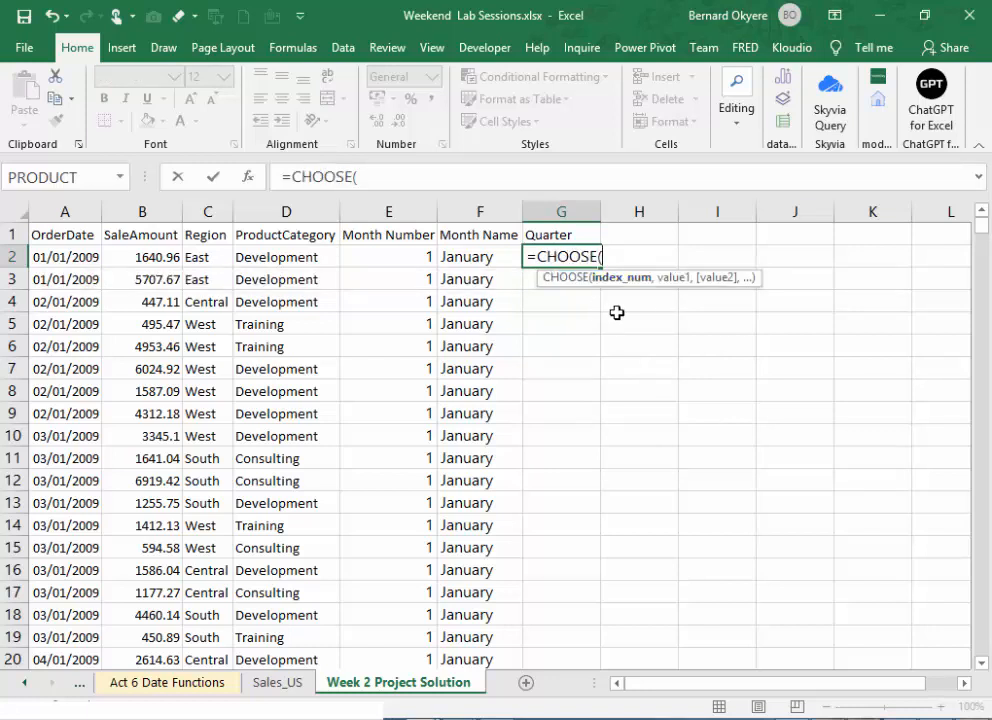
pyautogui.click(372, 254)
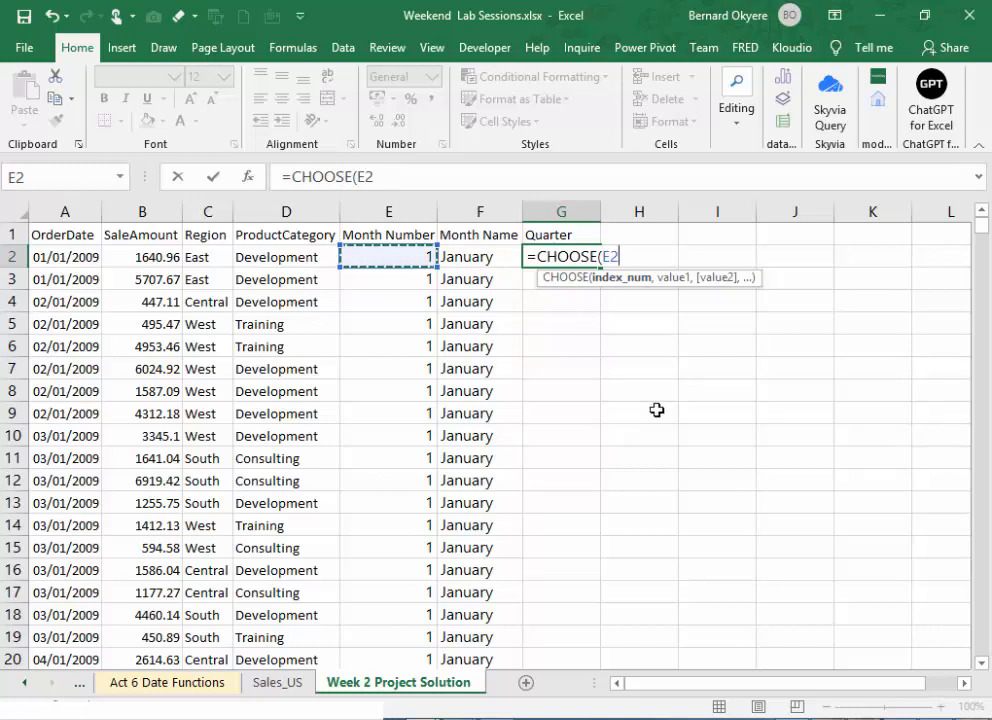
pyautogui.write(',')
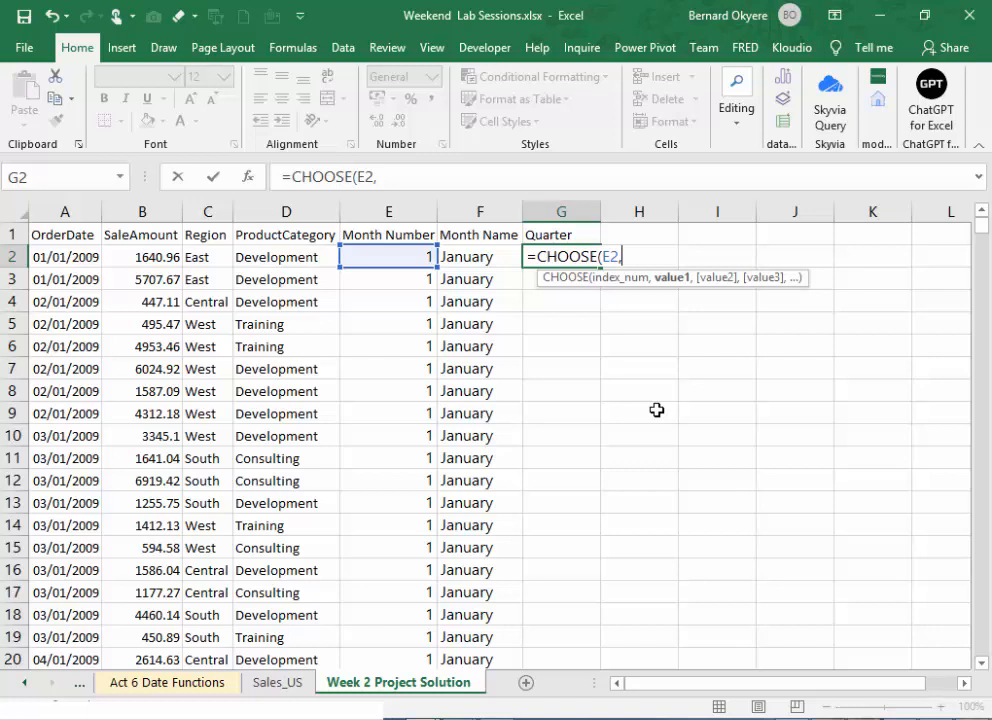
# - Enter "Q1" as the first three values of the CHOOSE formula in G2
pyautogui.write('"Q1')
pyautogui.write(':')
pyautogui.write(',')
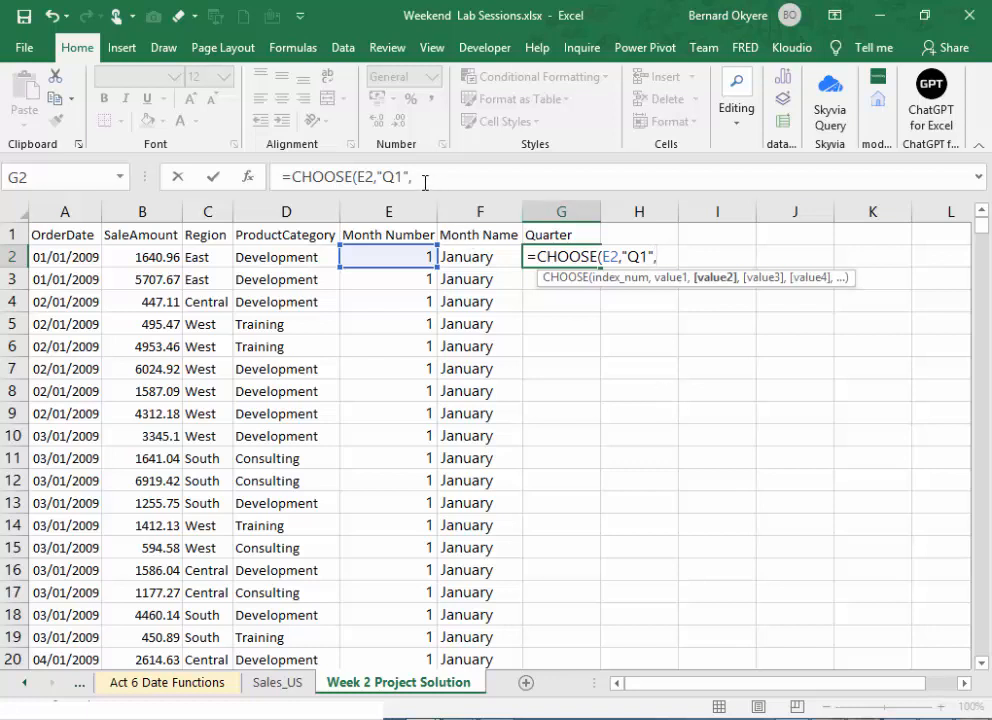
pyautogui.moveTo(422, 179); pyautogui.dragTo(379, 177)
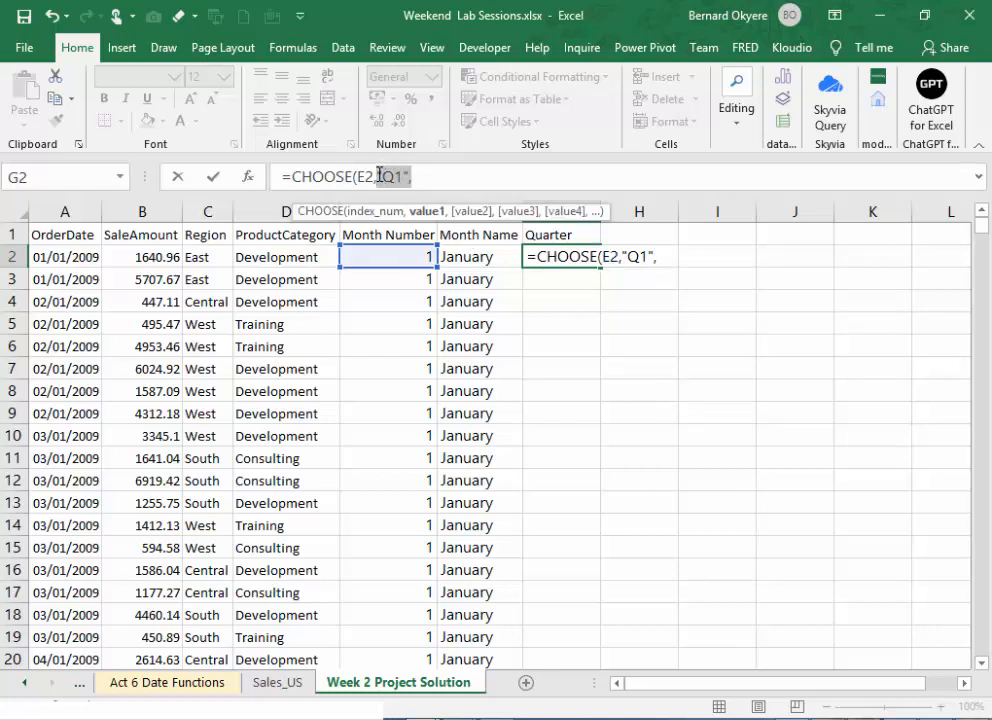
pyautogui.hotkey('ctrl', 'c')
pyautogui.click(436, 174)
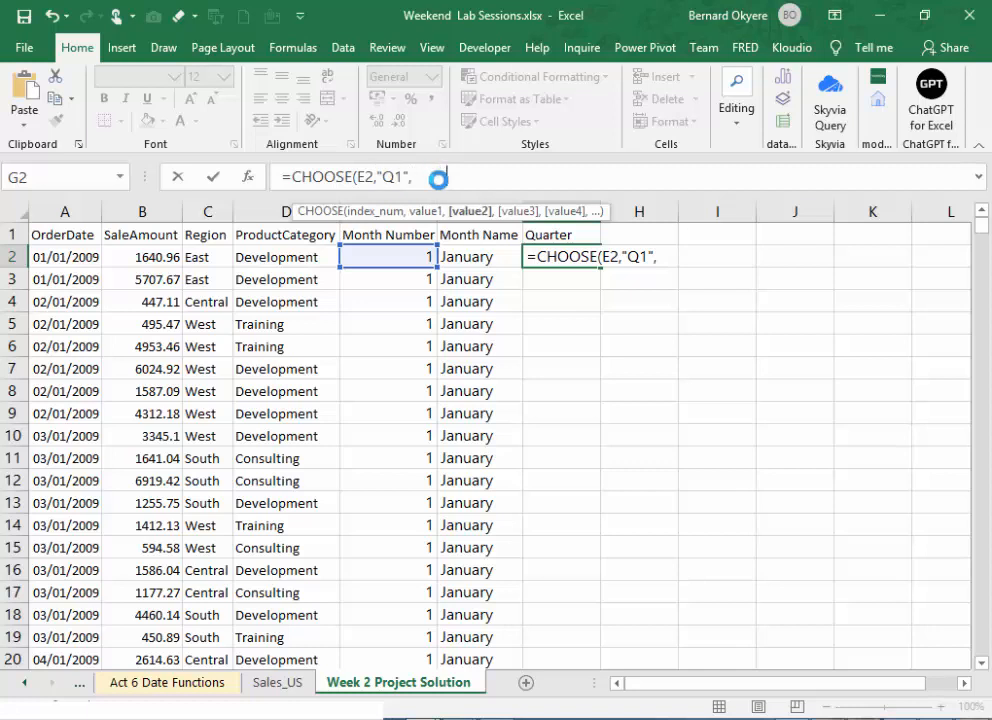
pyautogui.hotkey('ctrl', 'v')
pyautogui.hotkey('ctrl', 'v')
# - Add "Q2" as the fourth value of the quarter formula
pyautogui.write('"')
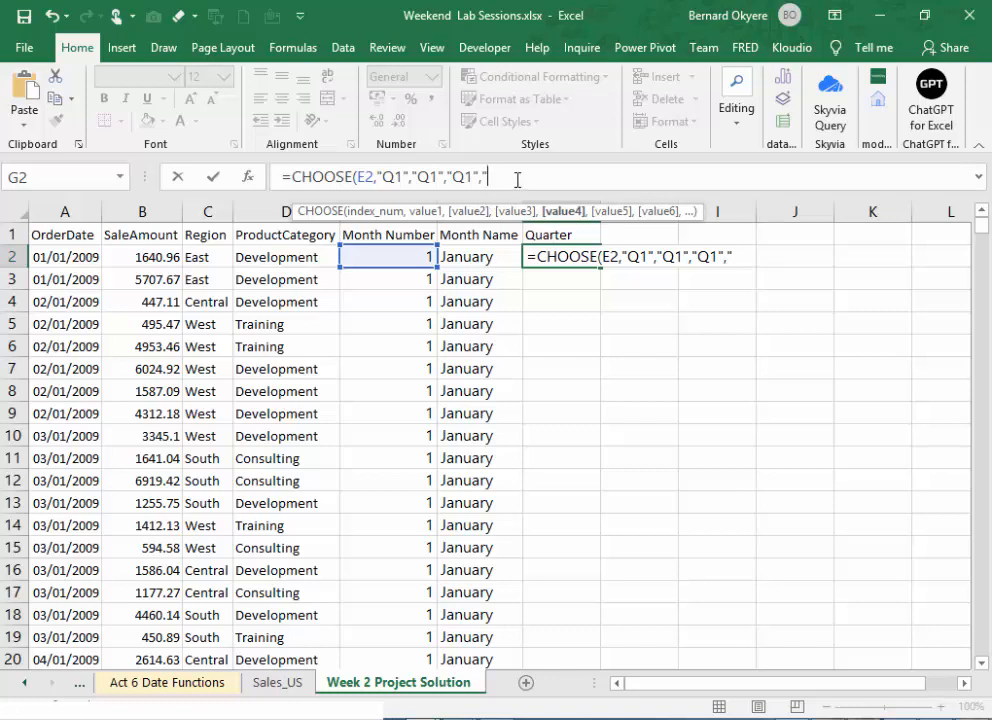
pyautogui.hotkey('ctrl', 'v')
pyautogui.moveTo(487, 176); pyautogui.dragTo(494, 176)
pyautogui.press('BackSpace')
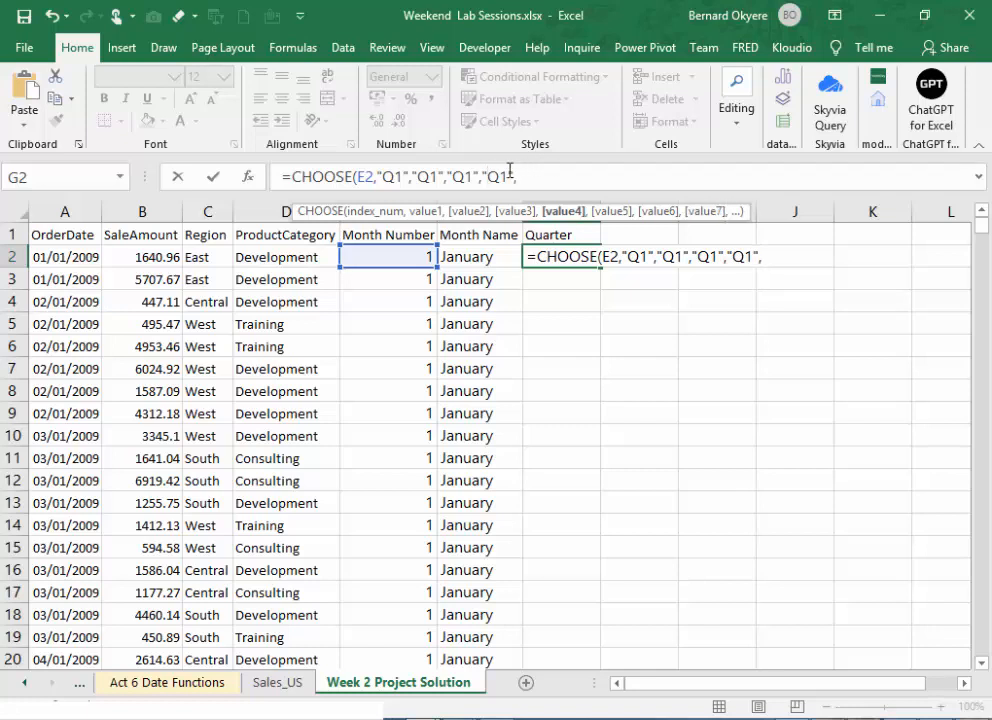
pyautogui.press('Right')
pyautogui.press('Right')
pyautogui.press('BackSpace')
pyautogui.write('2')
# - Repeat "Q2" for the fifth and sixth values of the quarter formula
pyautogui.moveTo(513, 176); pyautogui.dragTo(482, 172)
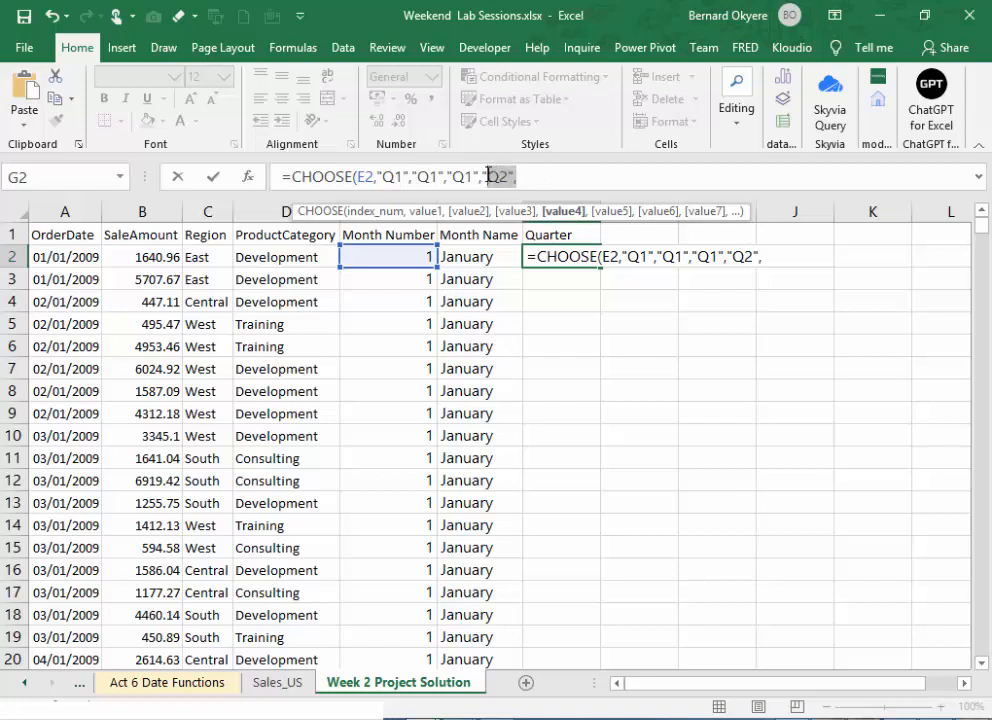
pyautogui.click(534, 177)
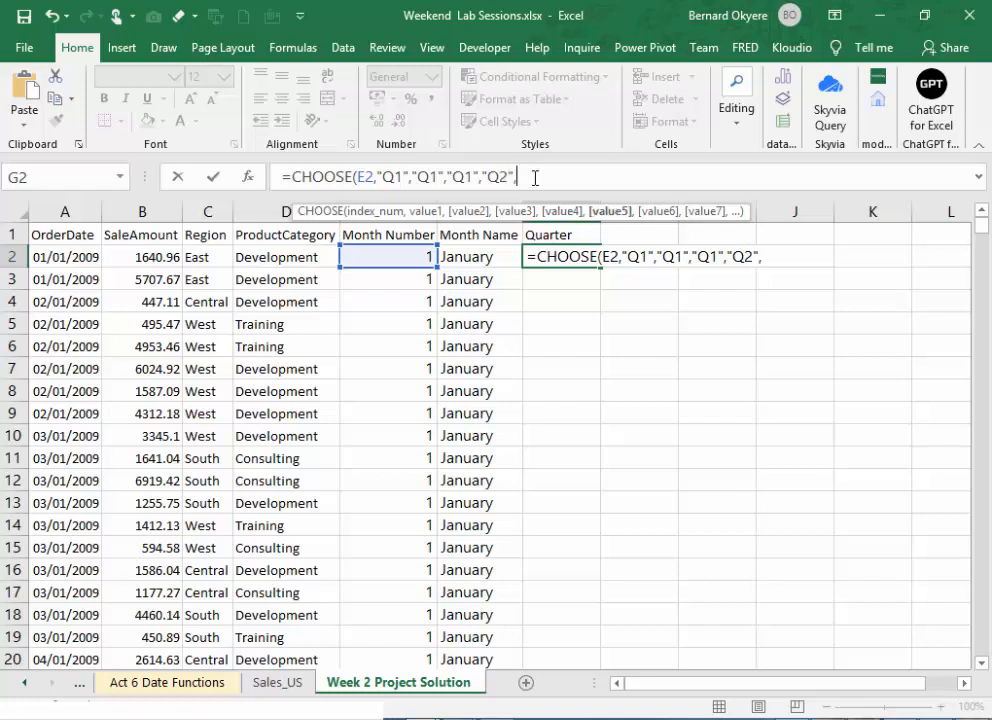
pyautogui.hotkey('ctrl', 'v')
pyautogui.write(',')
pyautogui.hotkey('ctrl', 'v')
pyautogui.write(',')
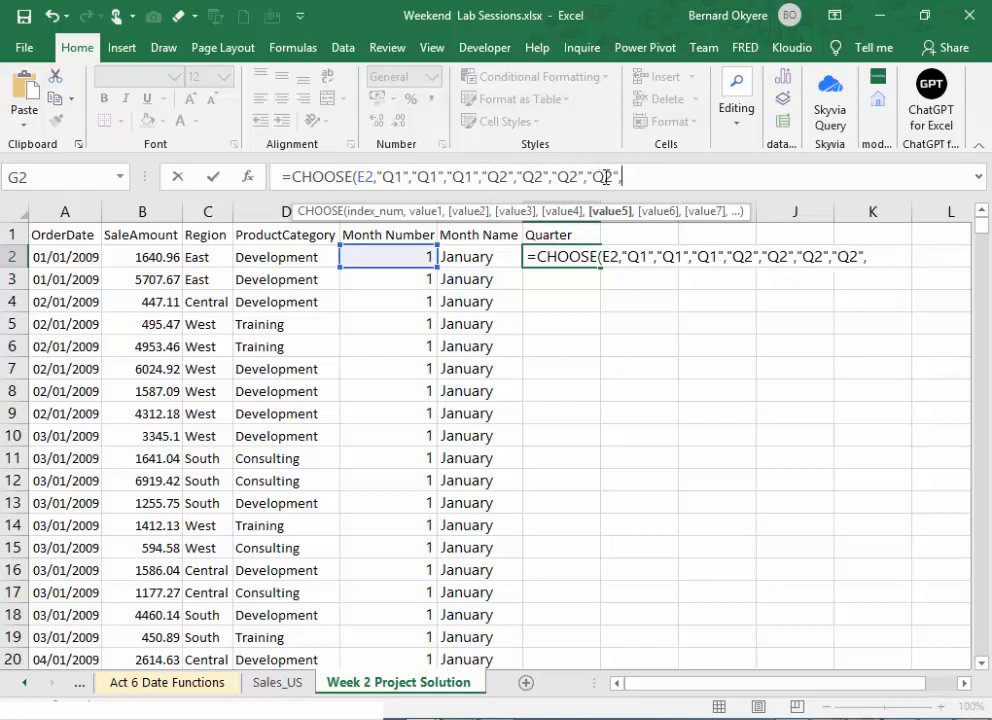
# - Make "Q3" the seventh value of the quarter formula
pyautogui.hotkey('ctrl', 'v')
pyautogui.write(',')
pyautogui.press('Delete')
pyautogui.write('3')
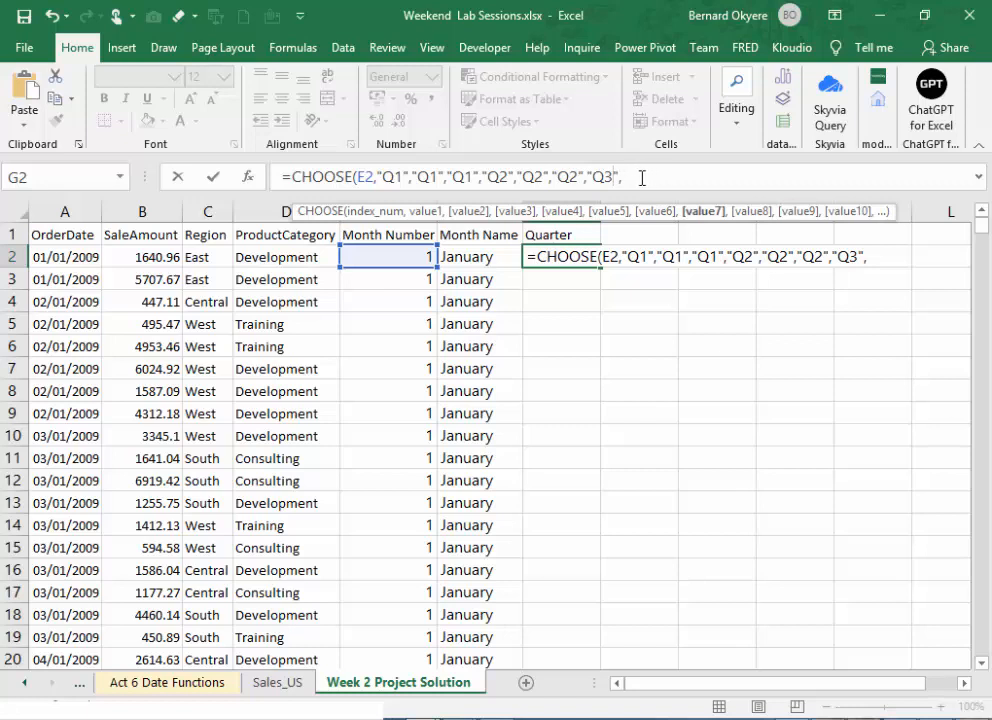
# - Copy the "Q3" entry and repeat it as the eighth and ninth values of the quarter formula
pyautogui.moveTo(620, 177); pyautogui.dragTo(591, 177)
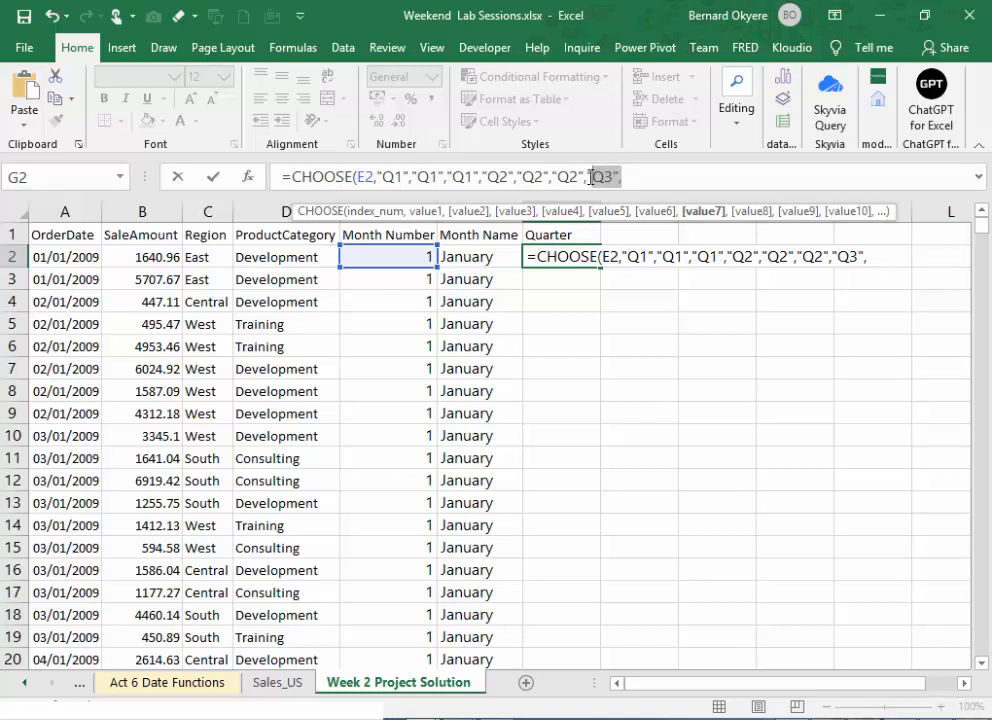
pyautogui.hotkey('ctrl', 'c')
pyautogui.click(649, 180)
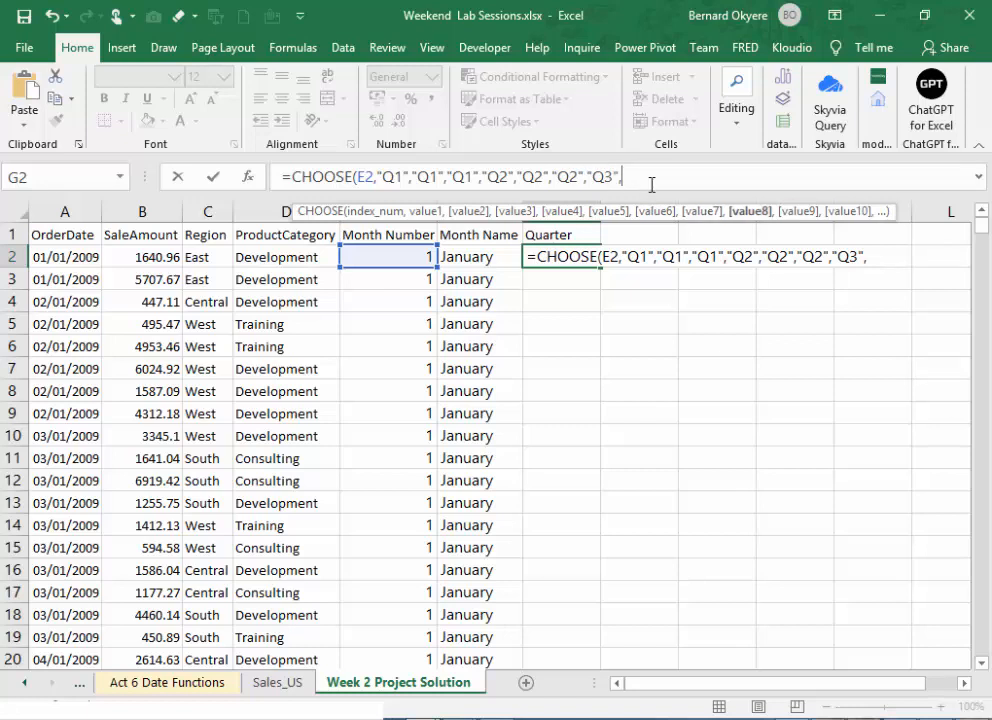
pyautogui.hotkey('ctrl', 'v')
pyautogui.write(',')
pyautogui.hotkey('ctrl', 'v')
pyautogui.write(',')
pyautogui.hotkey('ctrl', 'v')
pyautogui.write(',')
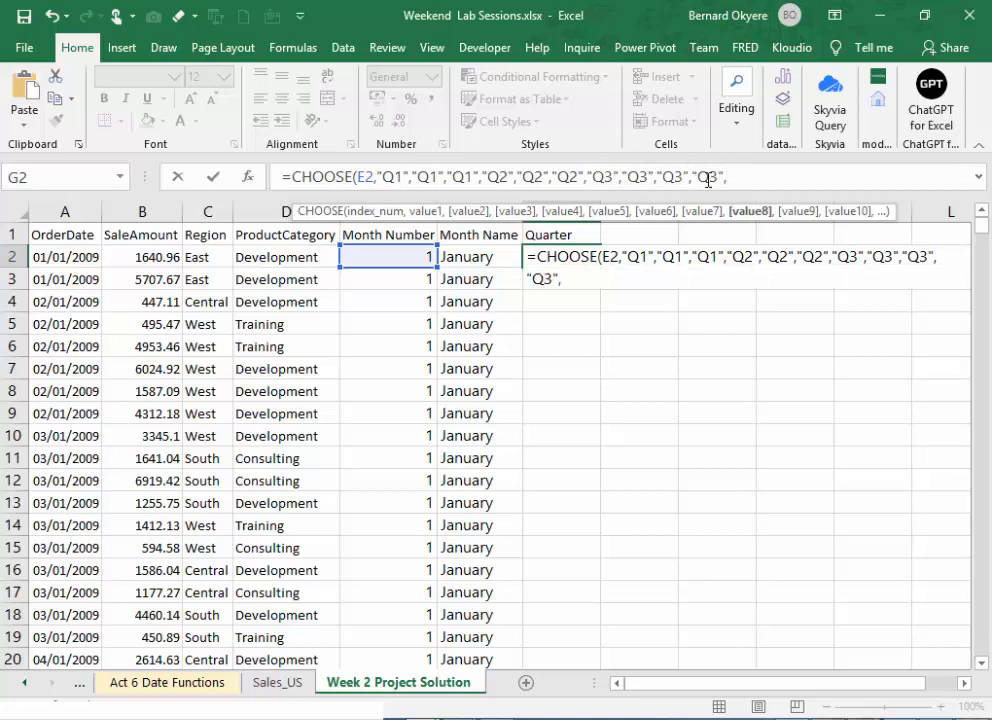
# - Set the tenth and eleventh values of the CHOOSE formula in G2 to "Q4"
pyautogui.press('Delete')
pyautogui.write('4')
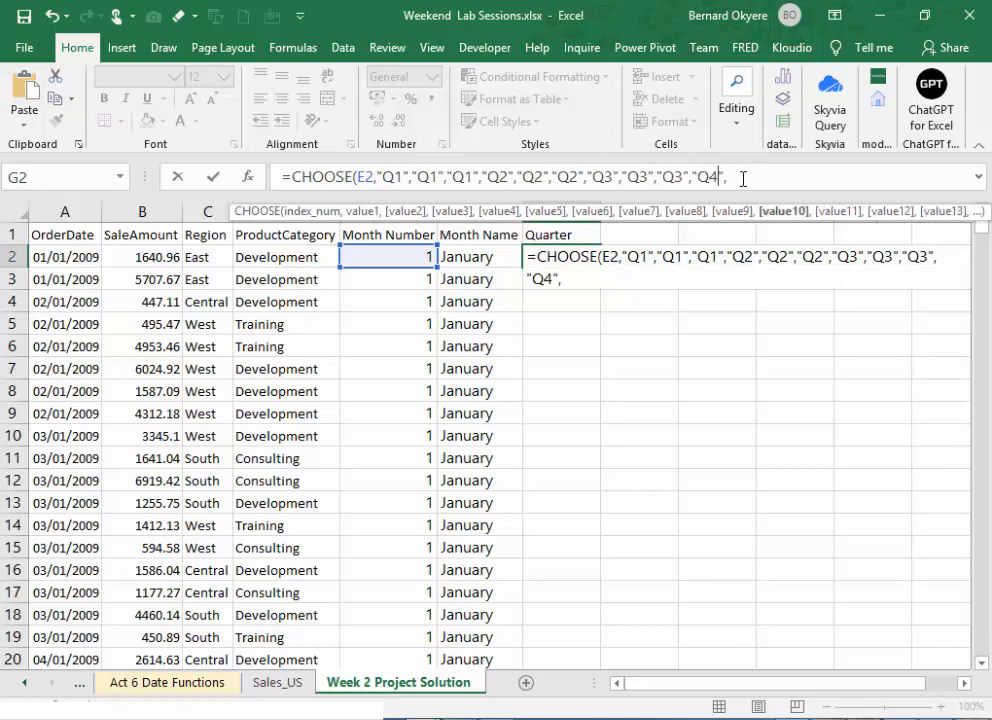
pyautogui.moveTo(728, 177); pyautogui.dragTo(695, 175)
pyautogui.click(738, 176)
pyautogui.write('"Q3",')
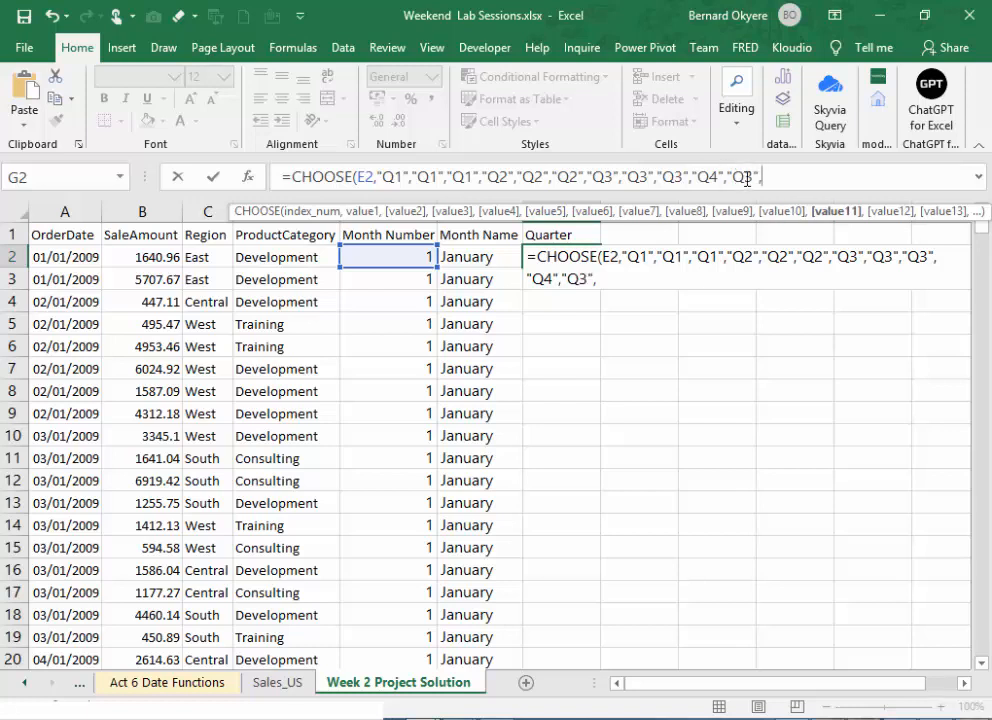
pyautogui.click(750, 176)
pyautogui.press('BackSpace')
pyautogui.write('4')
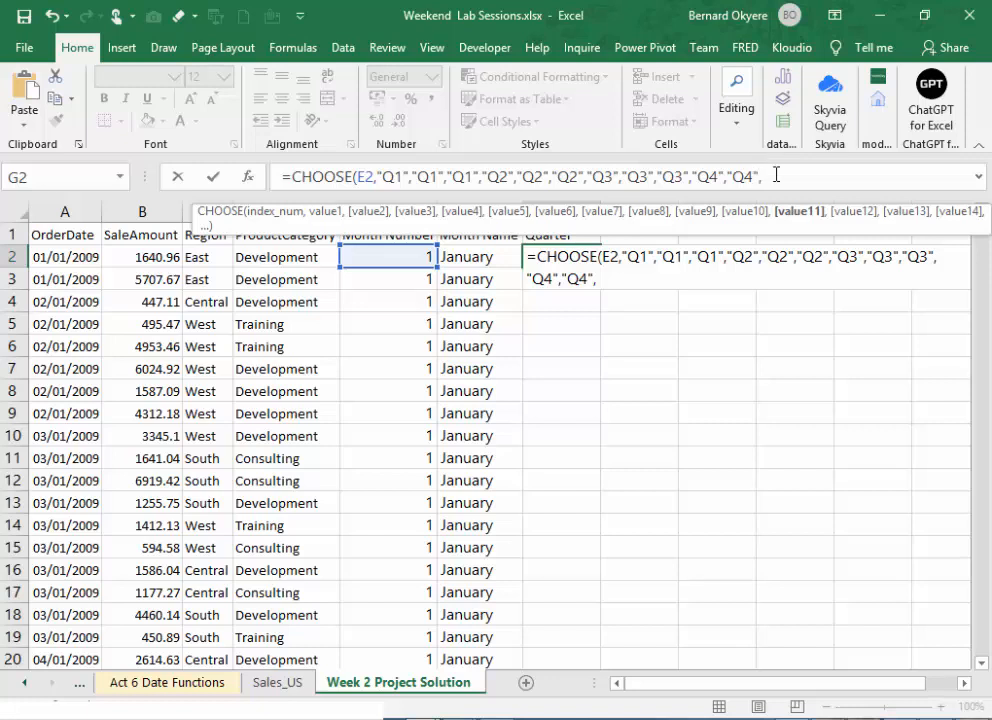
# - Add "Q4" as the twelfth value, close the CHOOSE formula and commit it in G2
pyautogui.click(776, 176)
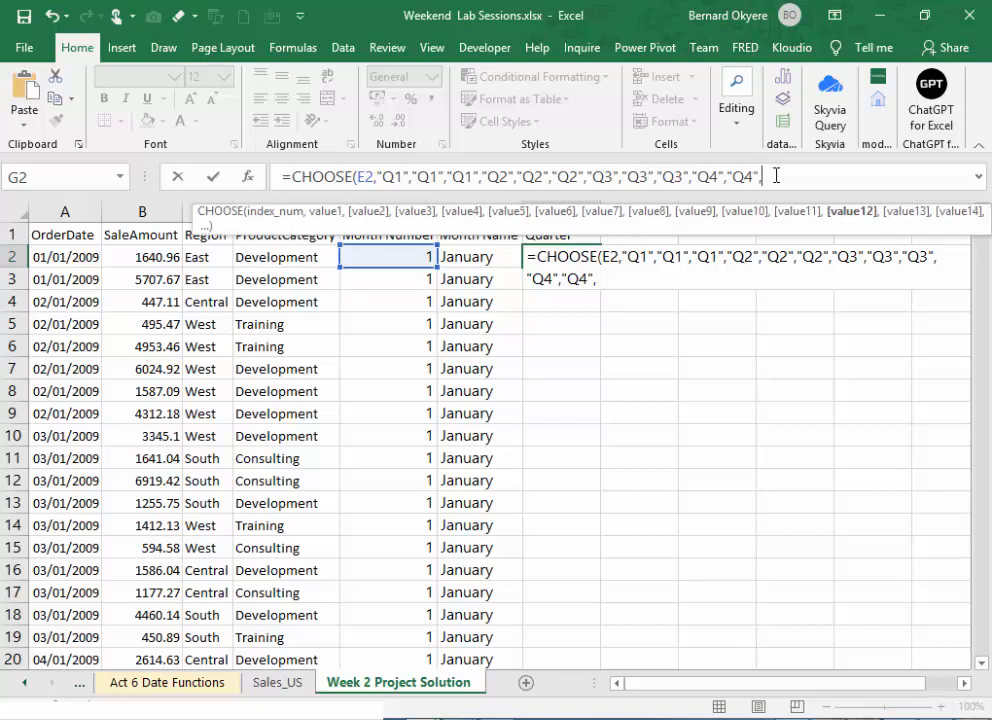
pyautogui.write('"Q3",')
pyautogui.press('BackSpace')
pyautogui.click(800, 180)
pyautogui.press('BackSpace')
pyautogui.press('BackSpace')
pyautogui.write('4"')
pyautogui.write(')')
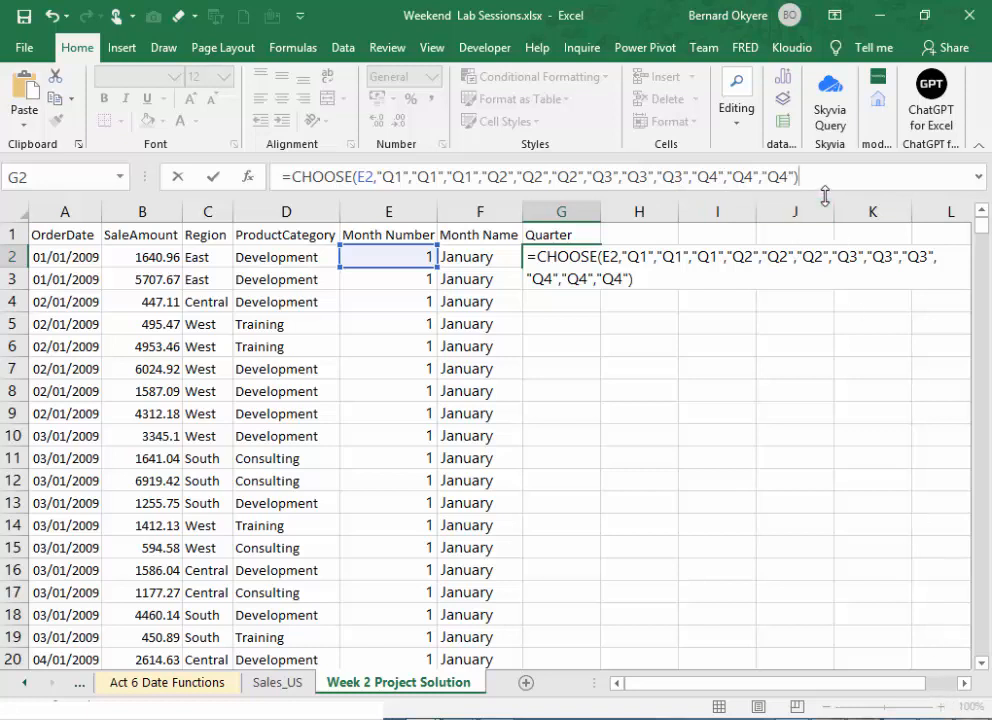
pyautogui.press('Return')
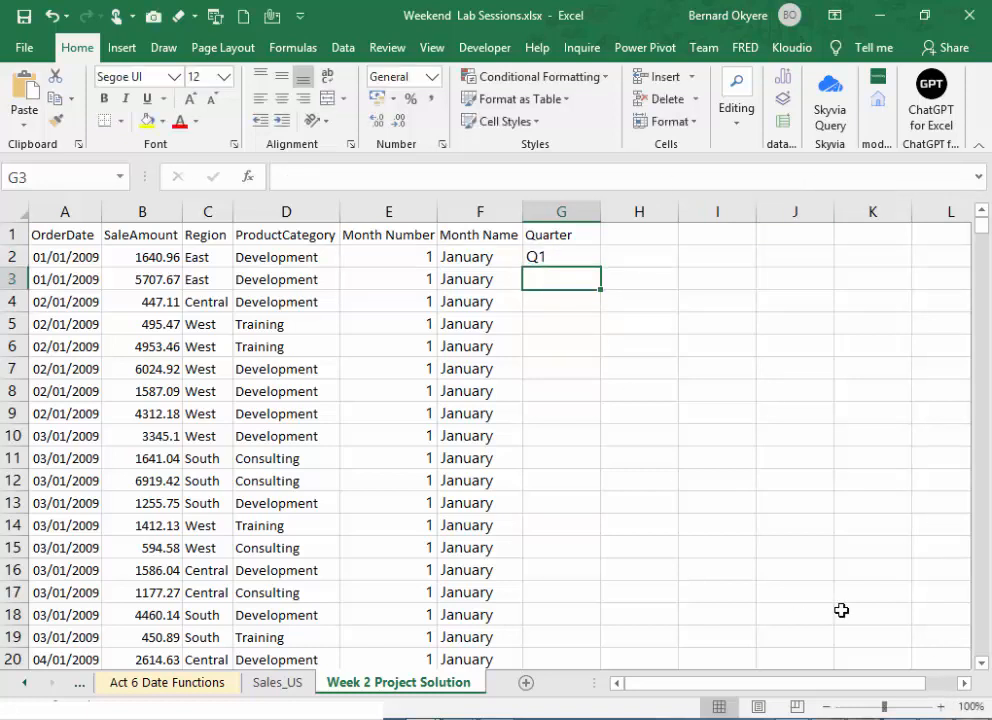
# - Enlarge the sheet to 140% and display formulas instead of results in its cells
pyautogui.click(940, 706)
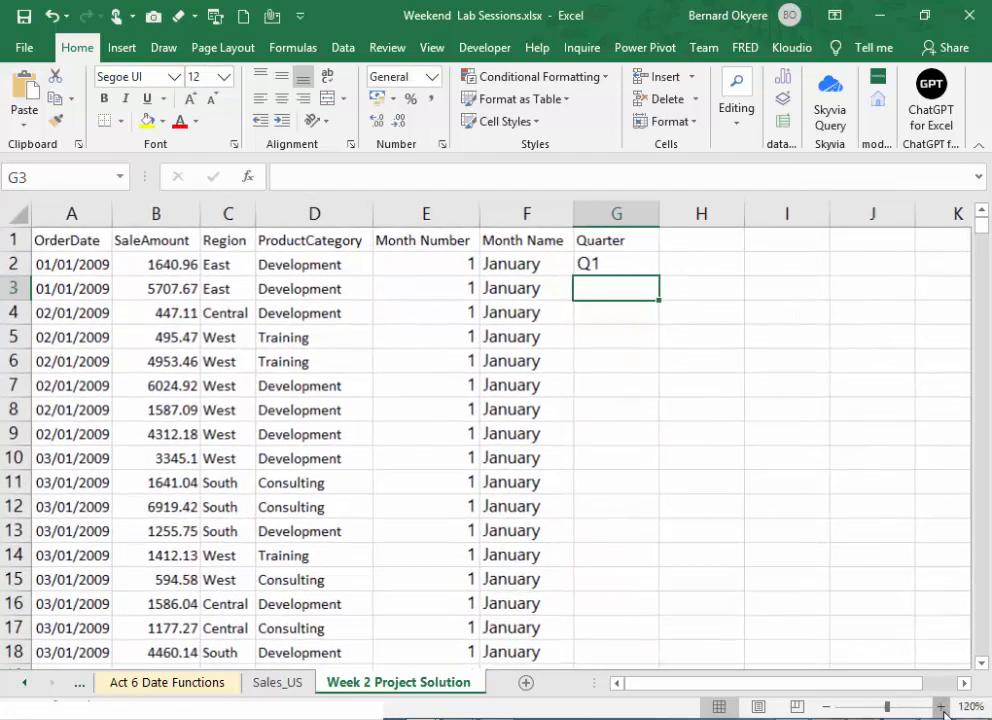
pyautogui.click(940, 706)
pyautogui.click(940, 706)
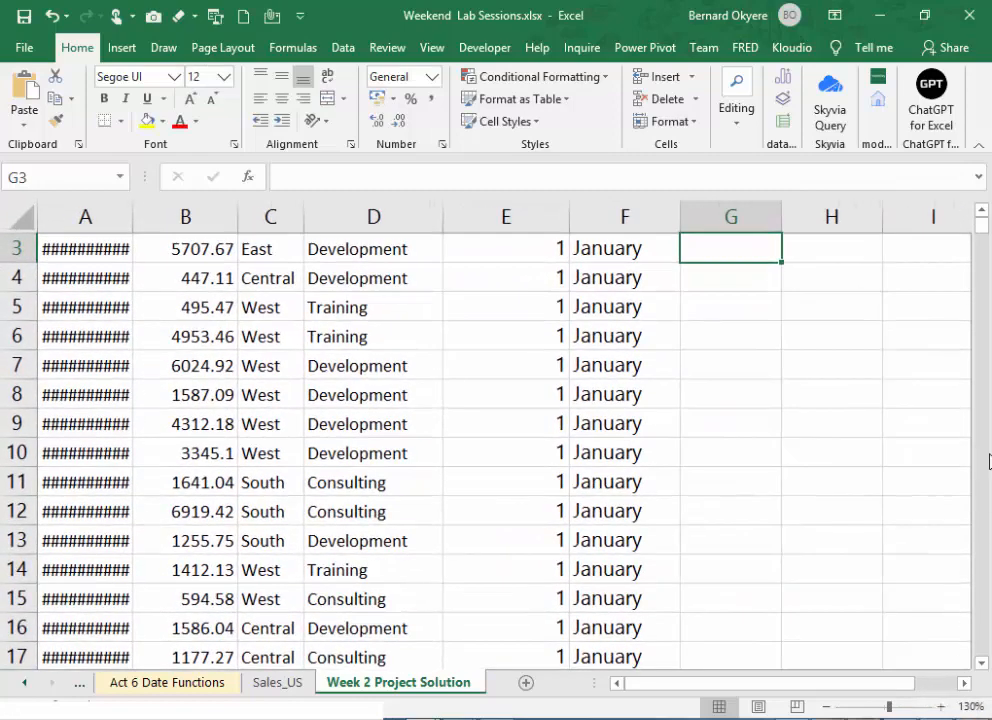
pyautogui.click(981, 210)
pyautogui.click(981, 210)
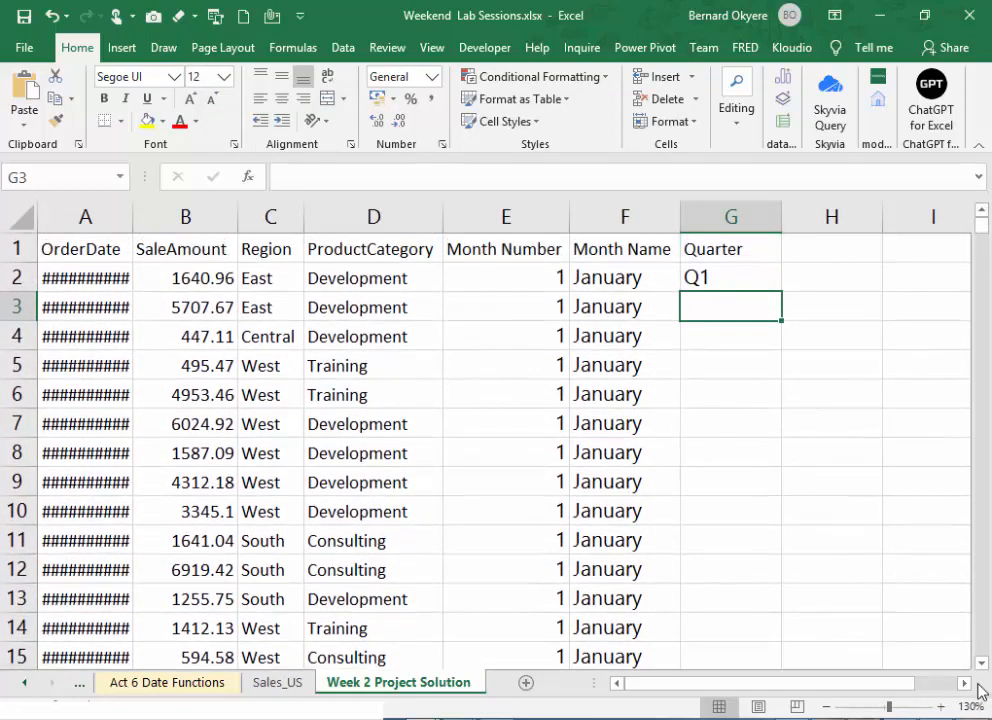
pyautogui.click(940, 706)
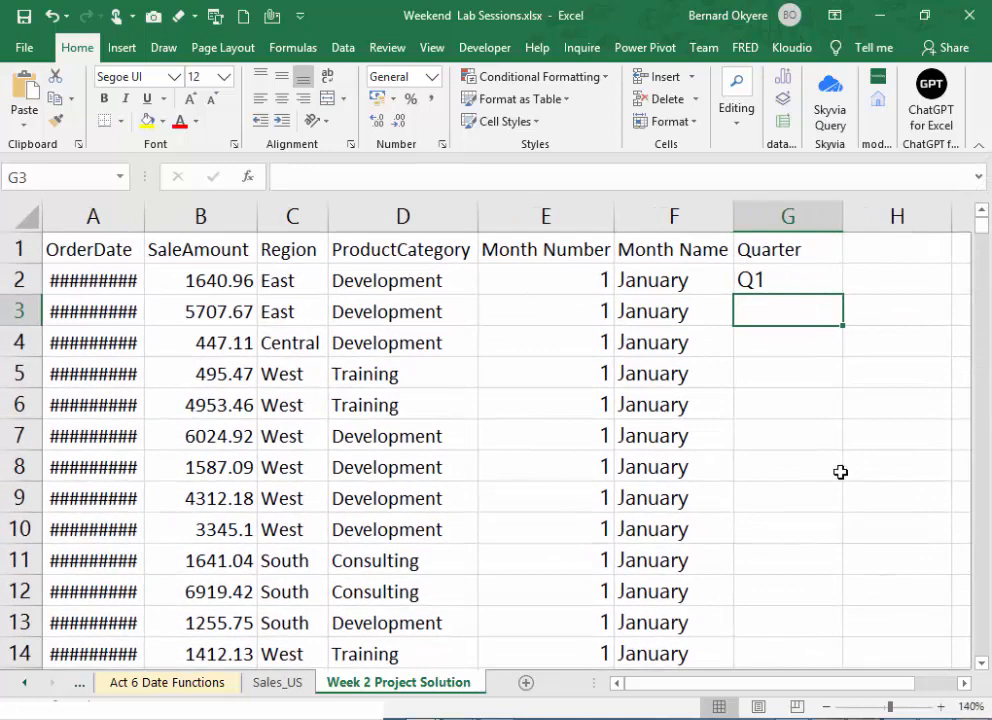
pyautogui.click(765, 280)
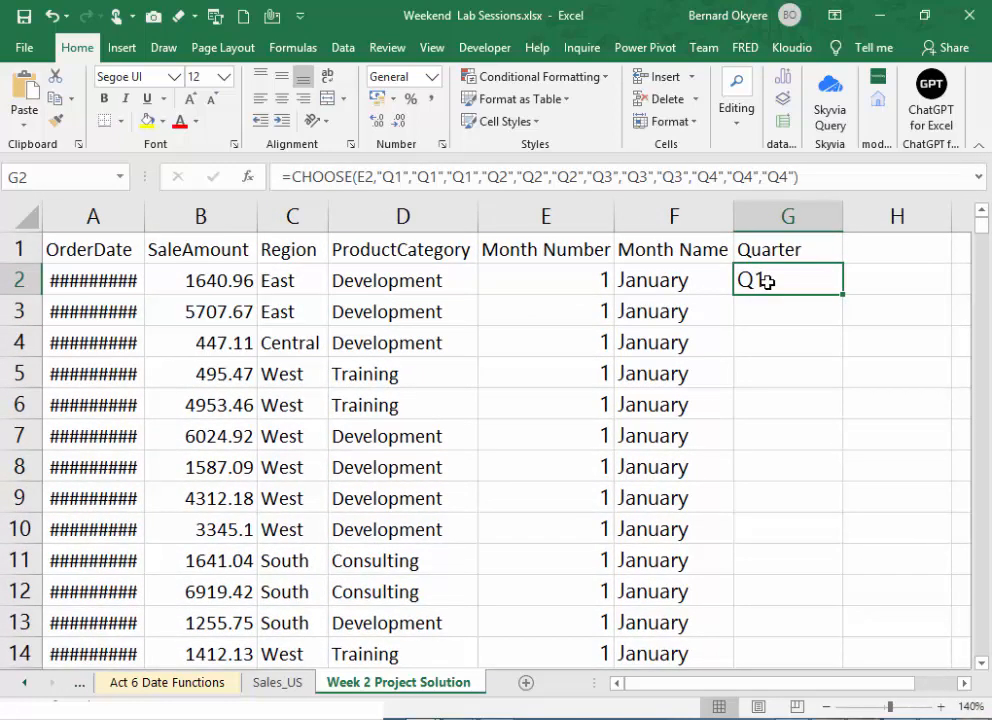
pyautogui.hotkey('ctrl', '`')
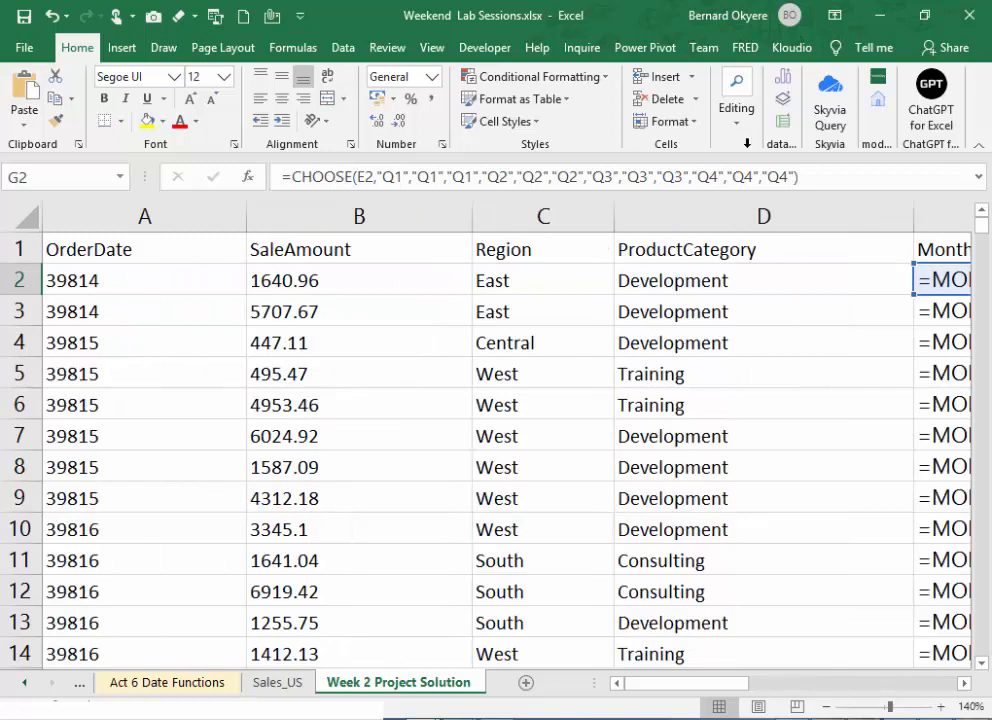
# - Widen column G until the entire CHOOSE formula in G2 can be read in its cell
pyautogui.moveTo(716, 683); pyautogui.dragTo(913, 680)
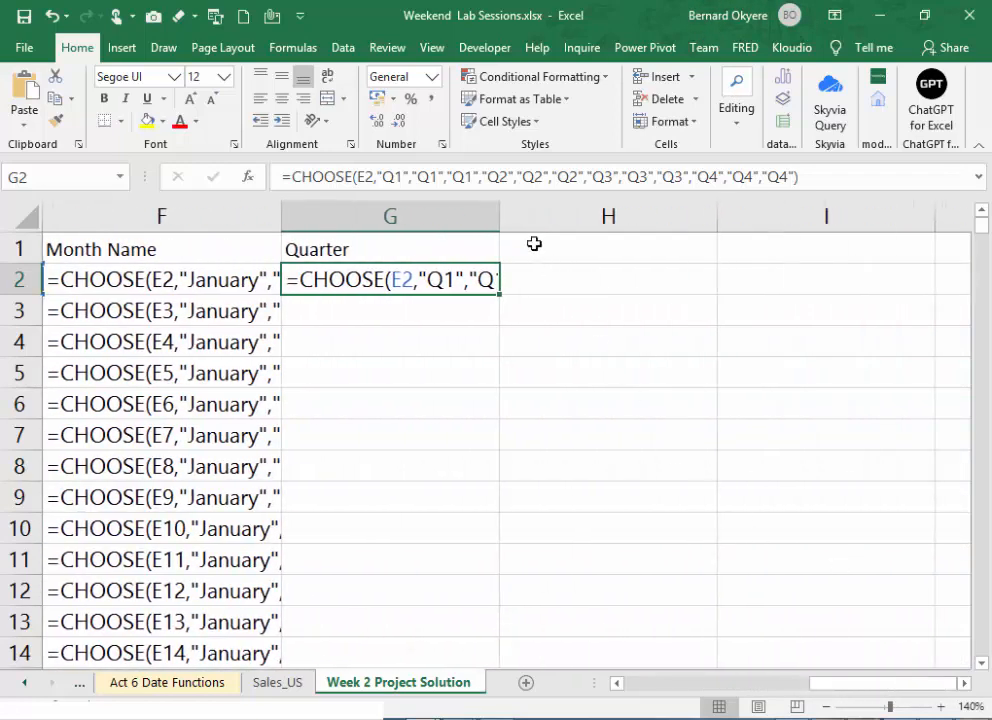
pyautogui.moveTo(500, 217); pyautogui.dragTo(906, 266)
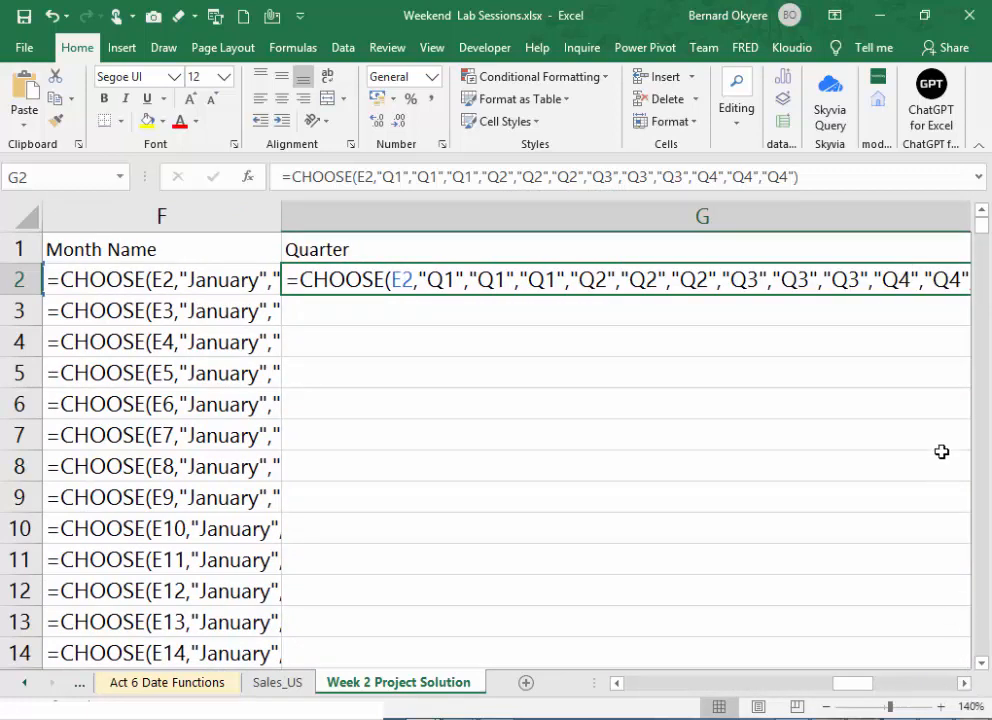
pyautogui.click(965, 684)
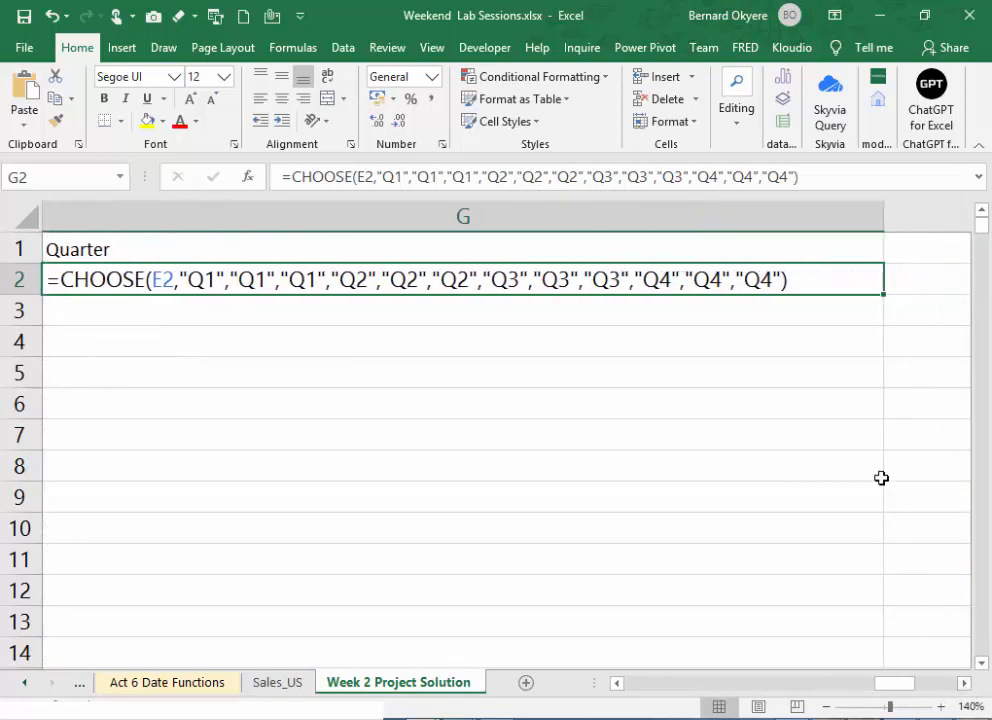
pyautogui.moveTo(886, 217); pyautogui.dragTo(898, 220)
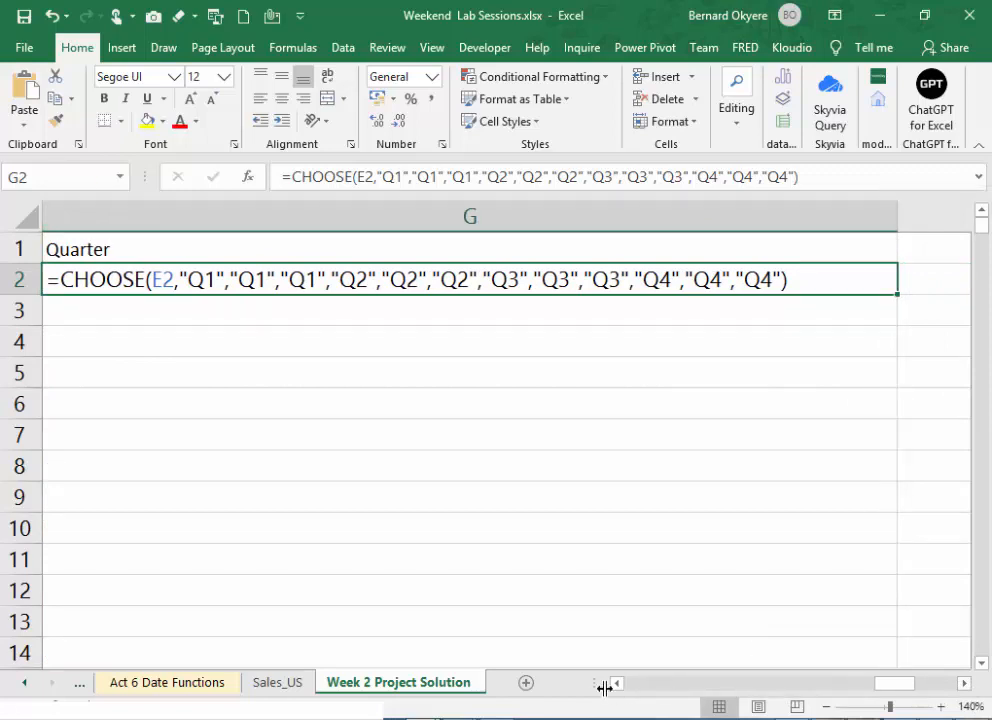
pyautogui.click(617, 684)
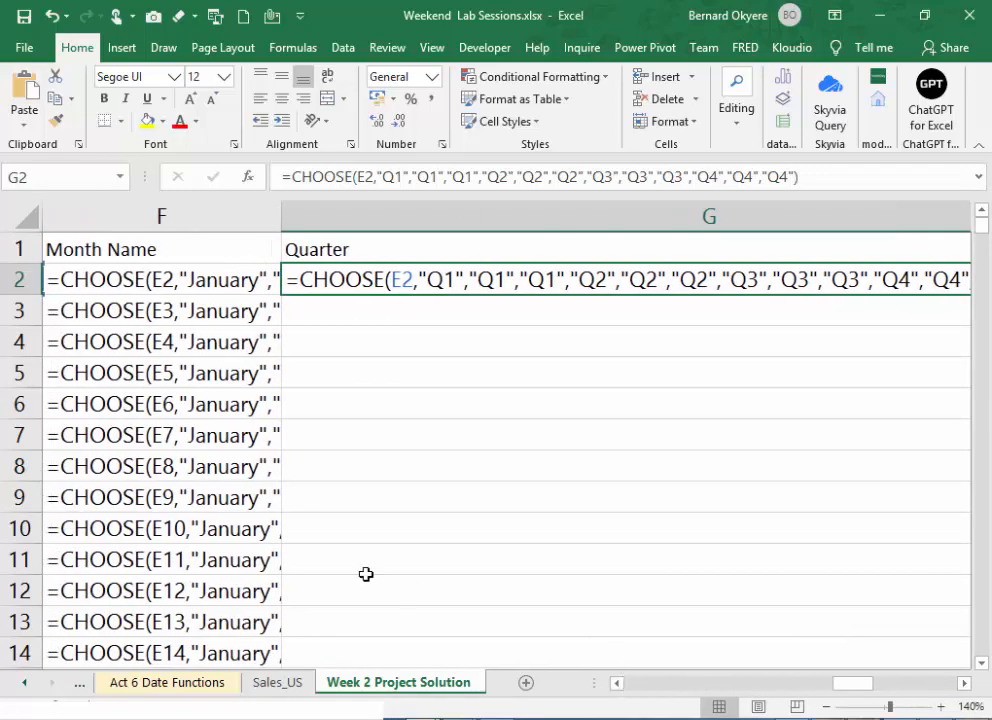
pyautogui.click(965, 684)
pyautogui.click(965, 684)
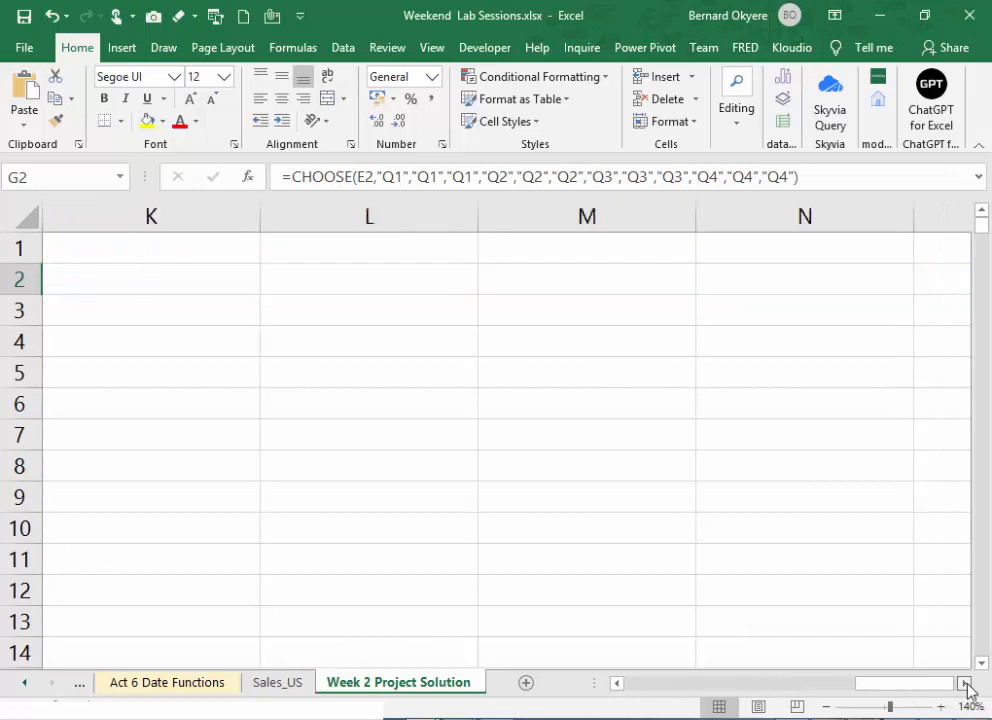
pyautogui.moveTo(897, 688); pyautogui.dragTo(757, 698)
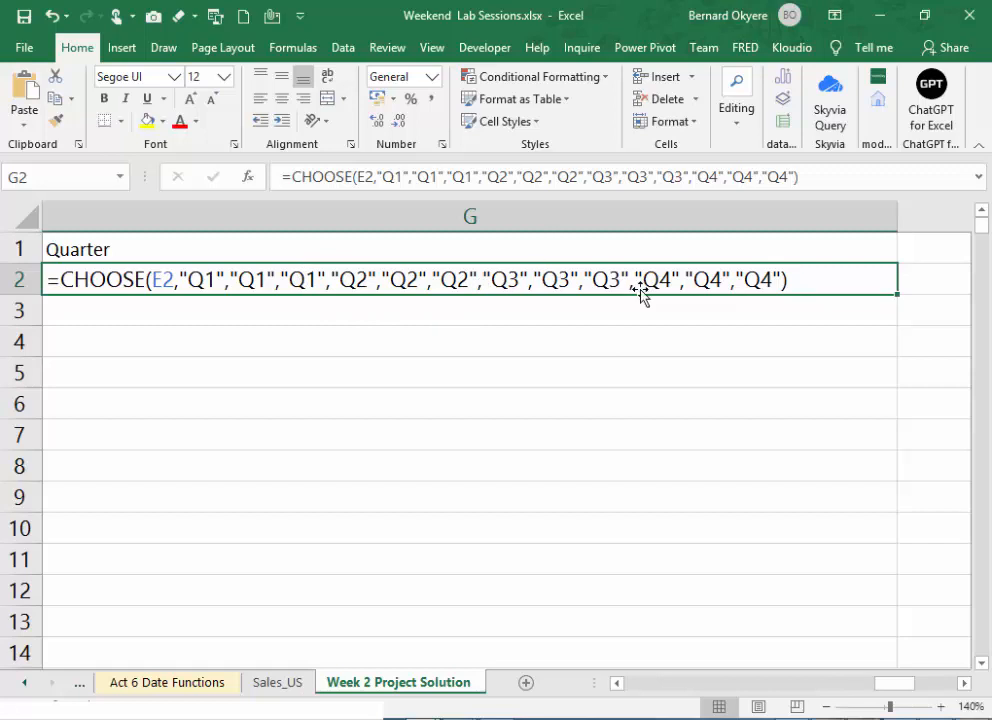
pyautogui.press('Return')
pyautogui.click(762, 279)
pyautogui.press('Return')
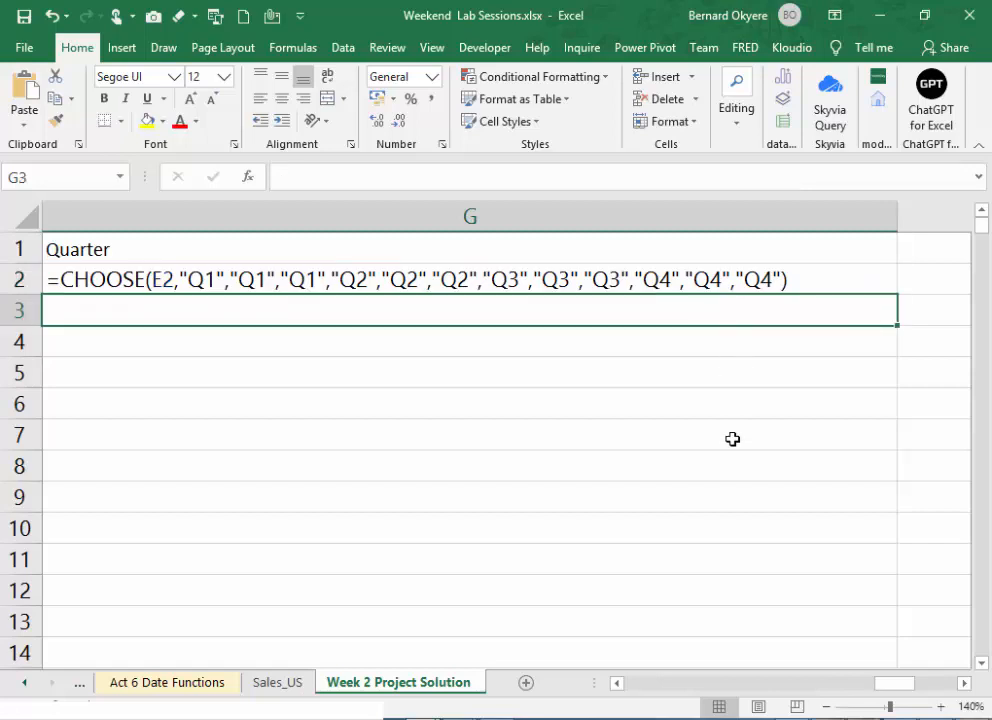
# - Display results instead of formulas in the sheet and fill G2's CHOOSE formula down the entire Quarter column
pyautogui.click(568, 281)
pyautogui.hotkey('ctrl', '`')
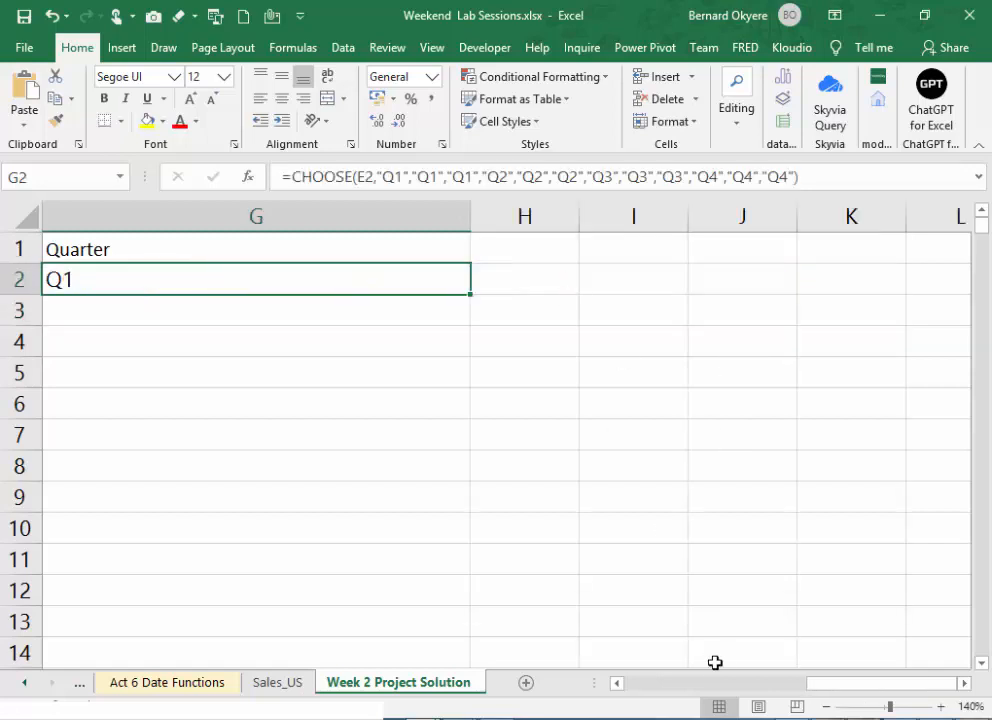
pyautogui.doubleClick(472, 295)
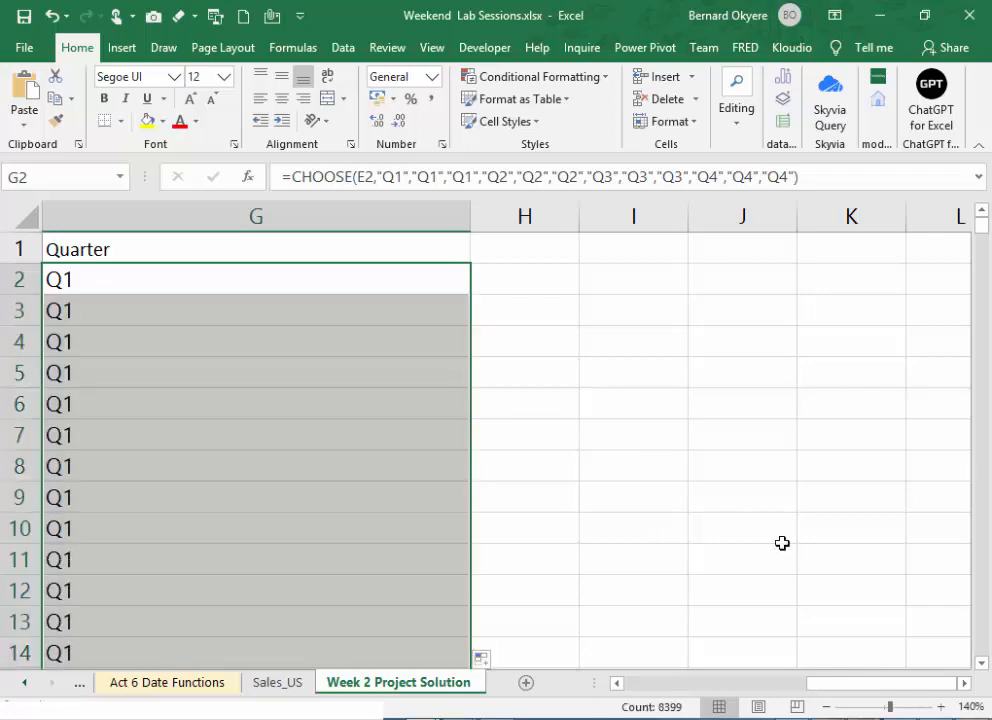
# - Fit the width of the Quarter column G to its contents
pyautogui.moveTo(879, 684); pyautogui.dragTo(815, 684)
pyautogui.click(869, 214)
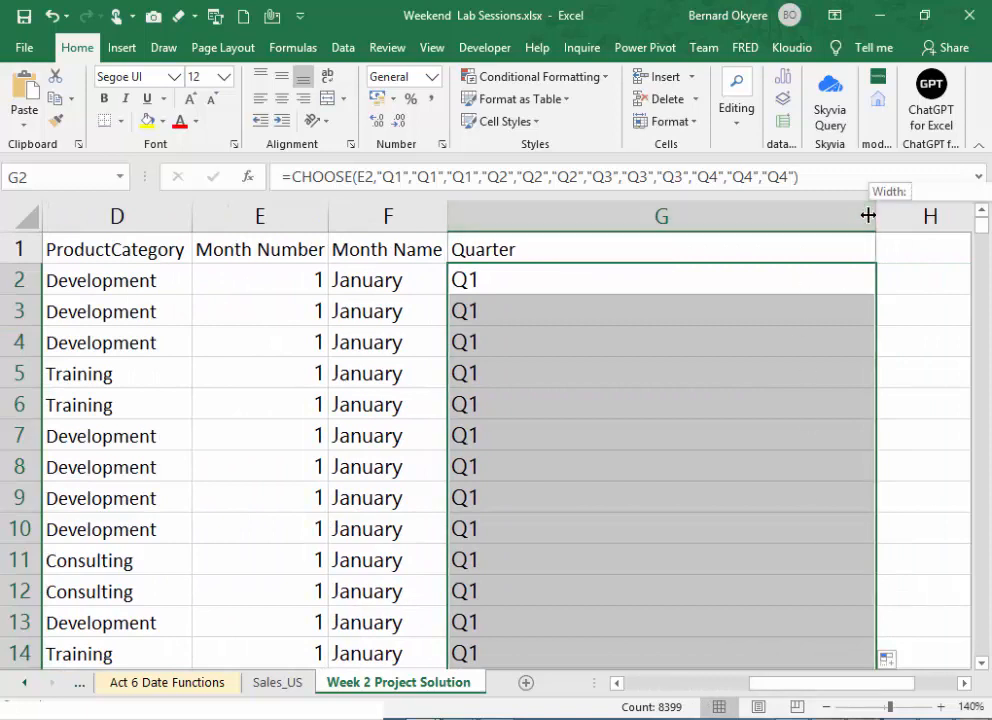
pyautogui.click(862, 215)
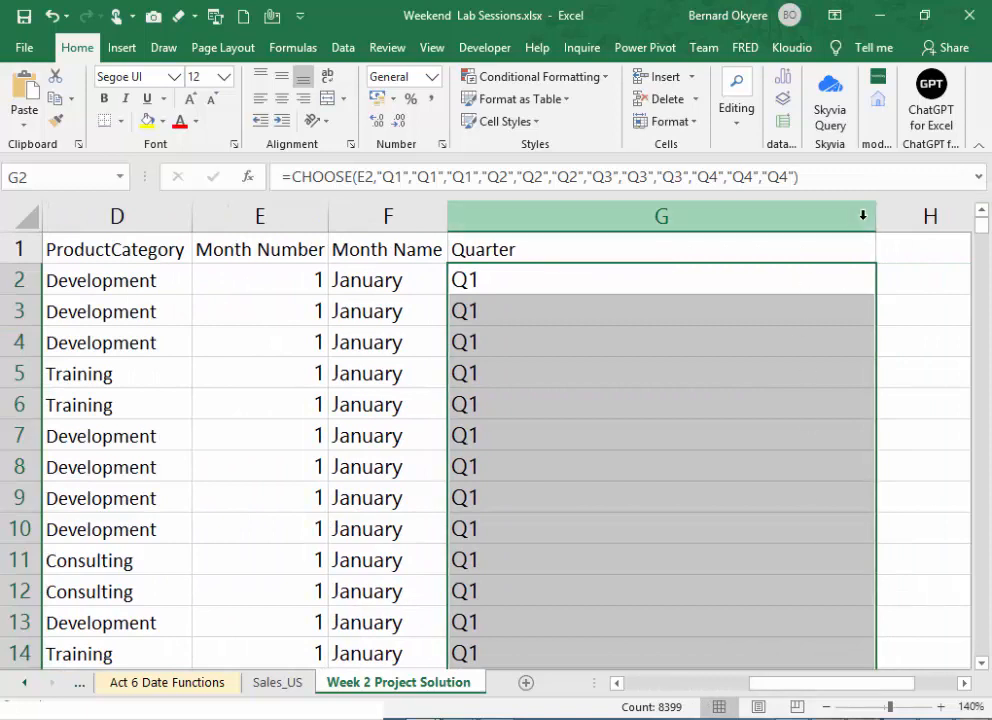
pyautogui.click(877, 213)
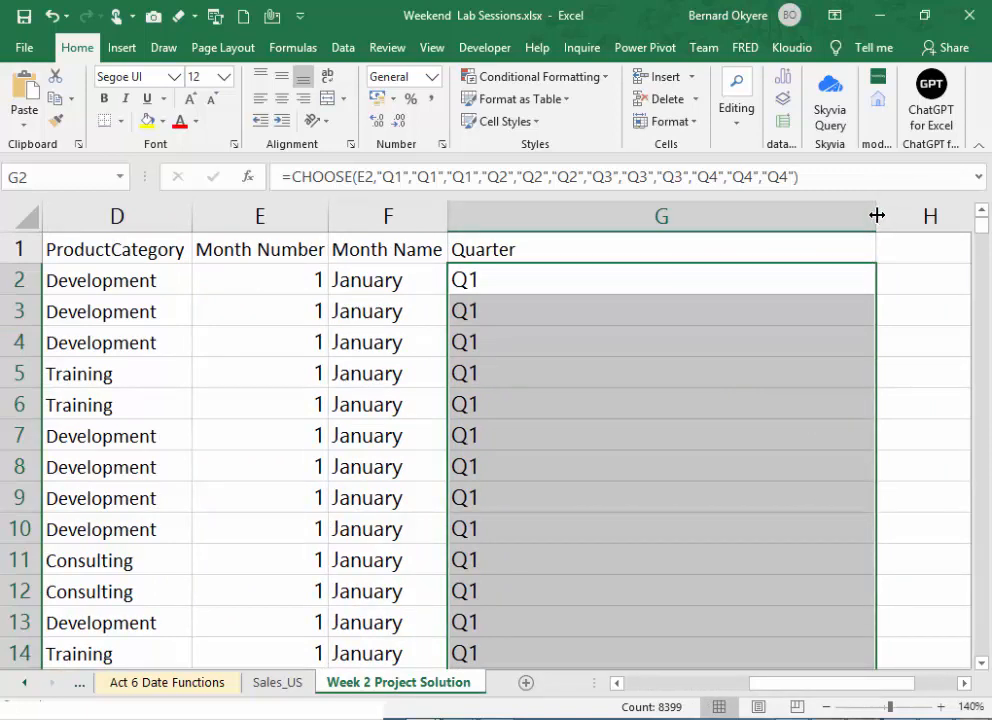
pyautogui.doubleClick(877, 213)
# - Check the filled Quarter values in the lower rows and fit the OrderDate column's width to its dates
pyautogui.moveTo(982, 222); pyautogui.dragTo(986, 347)
pyautogui.click(474, 343)
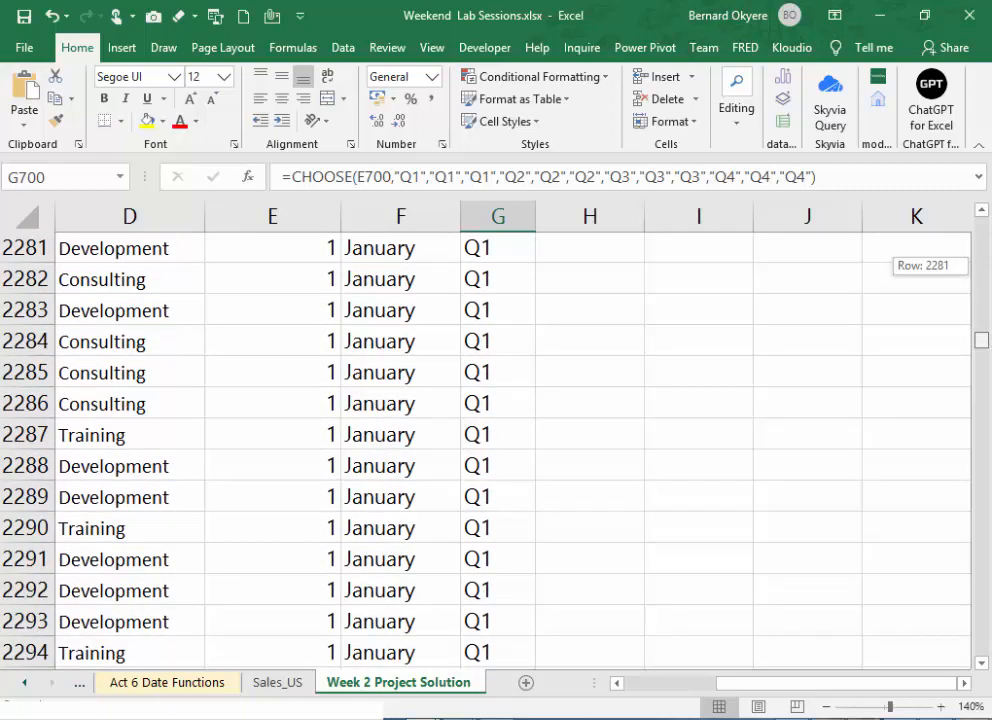
pyautogui.moveTo(982, 341); pyautogui.dragTo(985, 180)
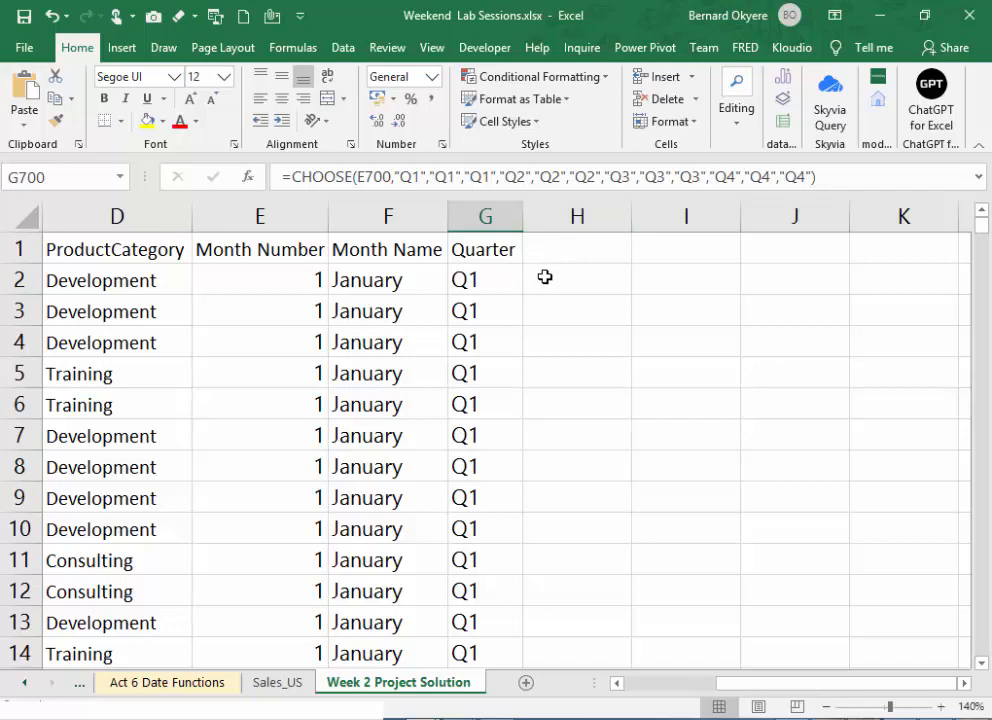
pyautogui.press('Down')
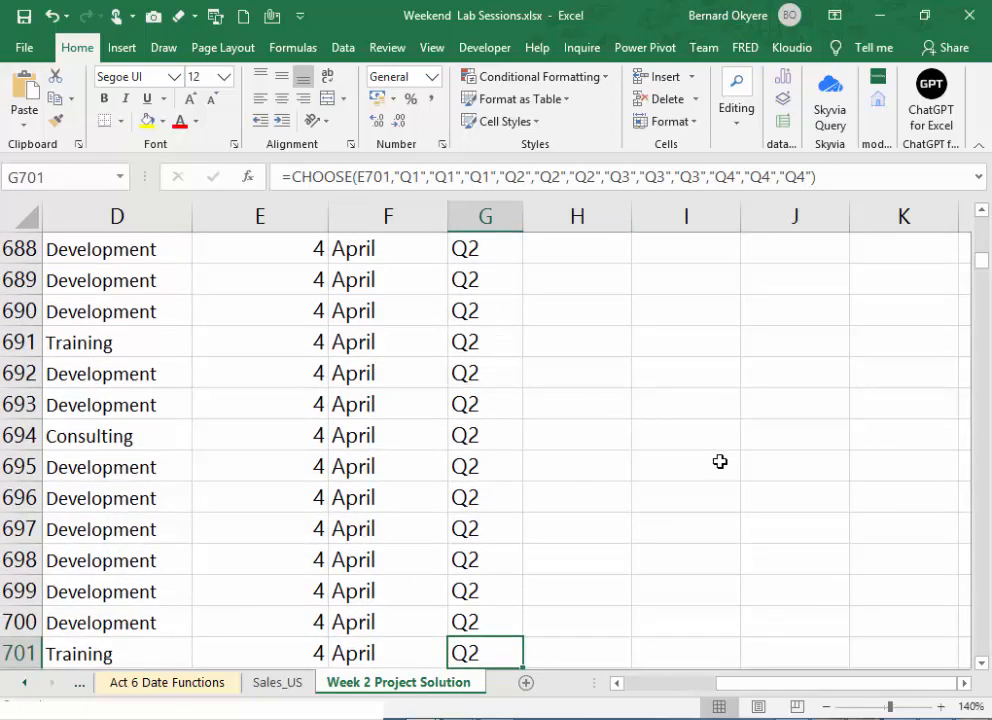
pyautogui.hotkey('ctrl', 'Home')
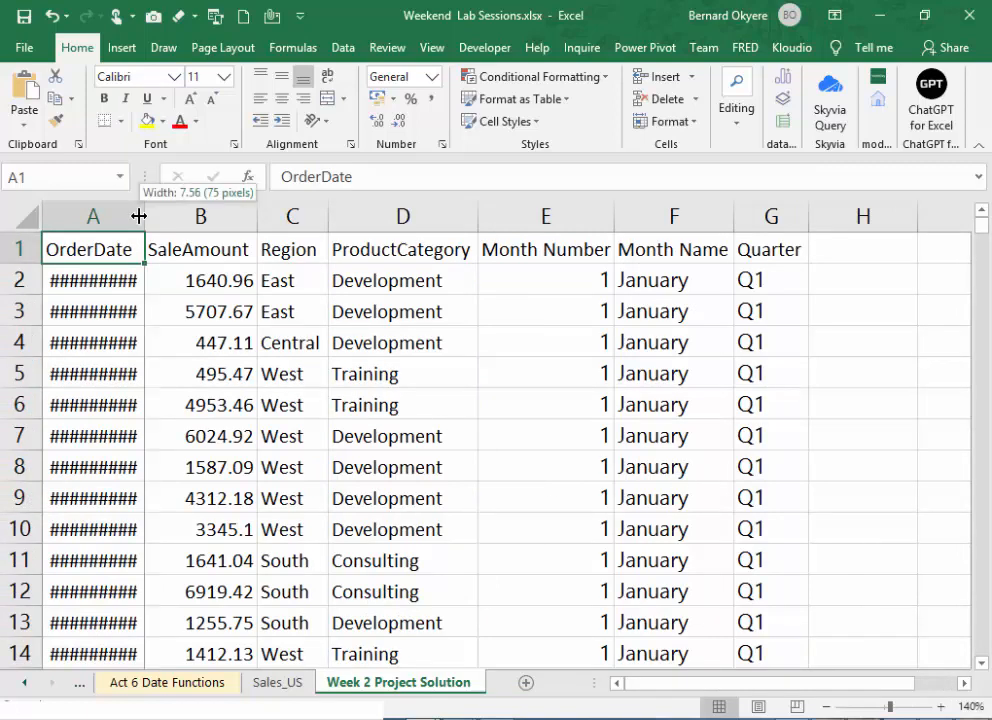
pyautogui.doubleClick(139, 216)
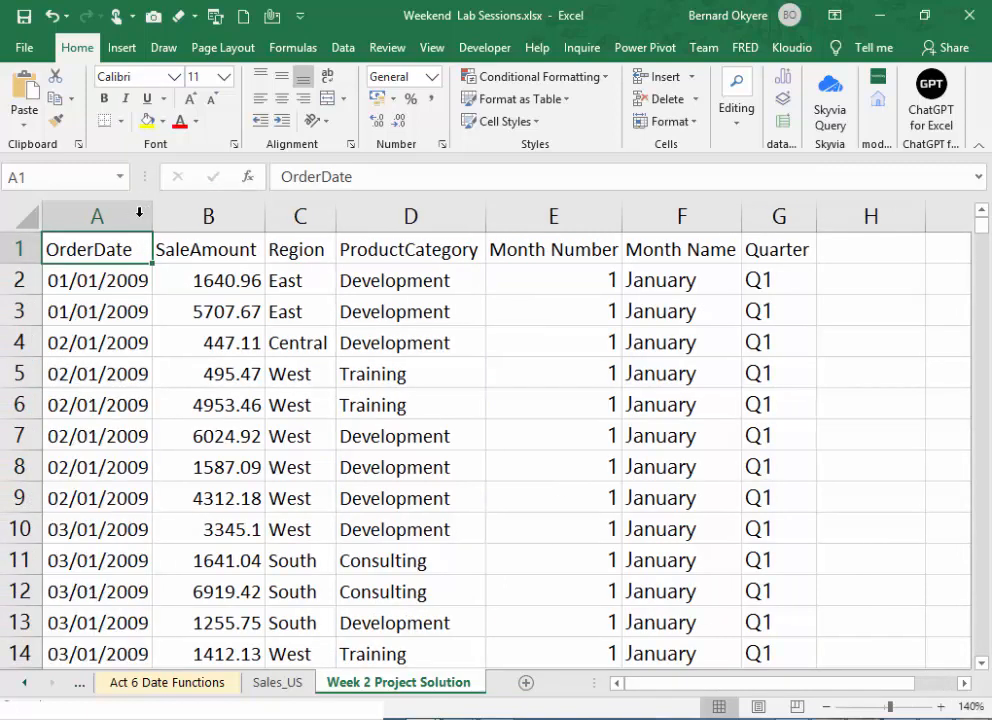
pyautogui.click(556, 363)
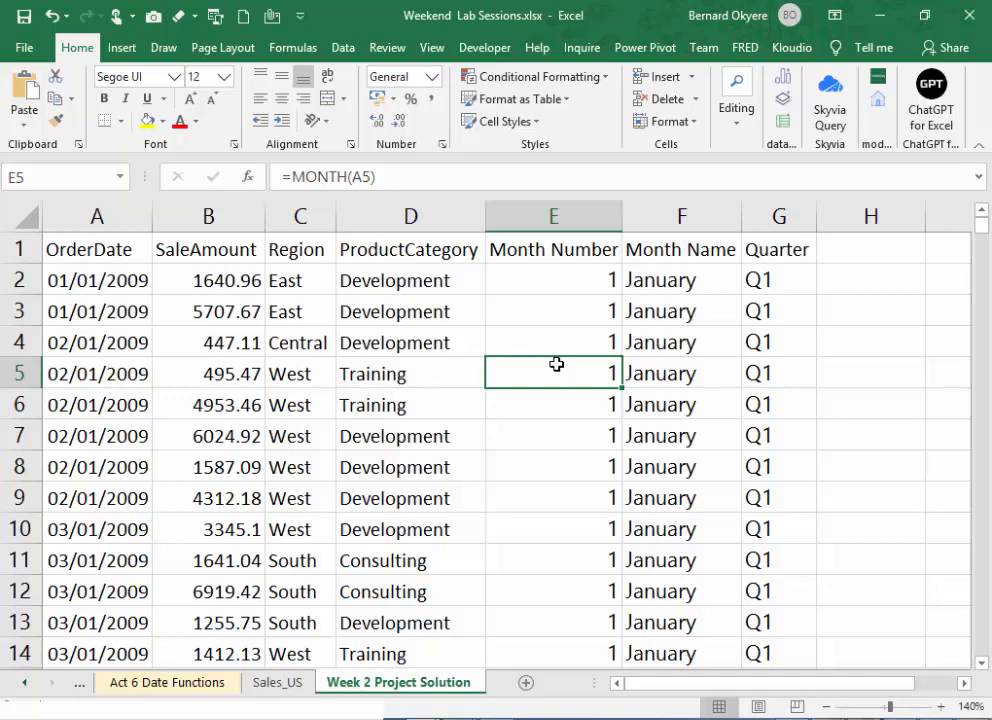
pyautogui.click(822, 495)
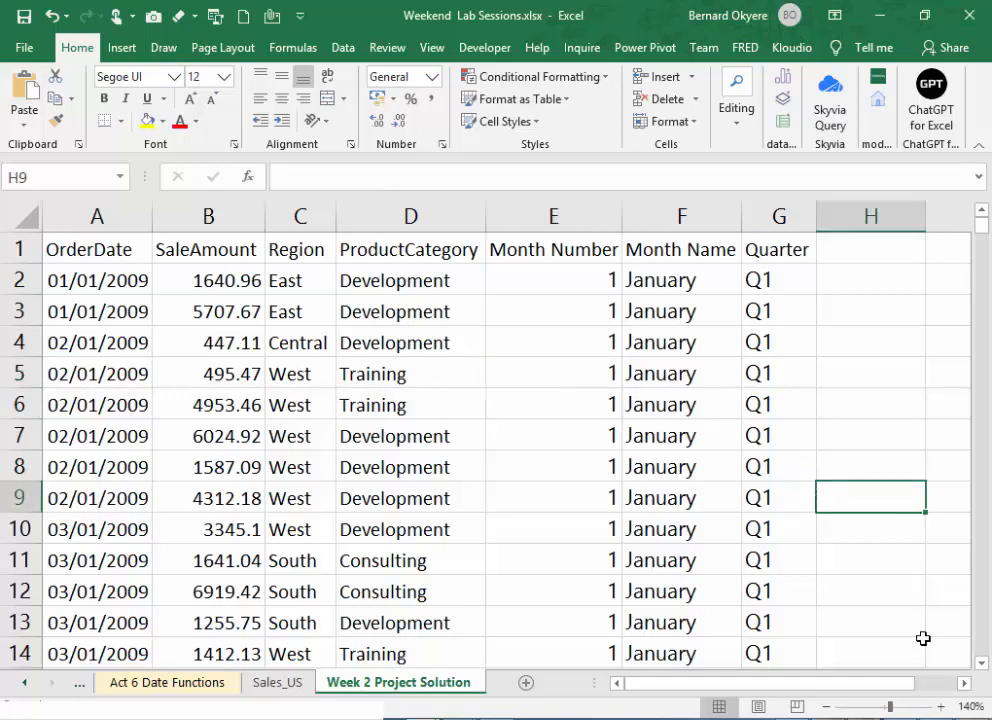
pyautogui.moveTo(963, 688); pyautogui.dragTo(965, 690)
pyautogui.moveTo(833, 688); pyautogui.dragTo(808, 694)
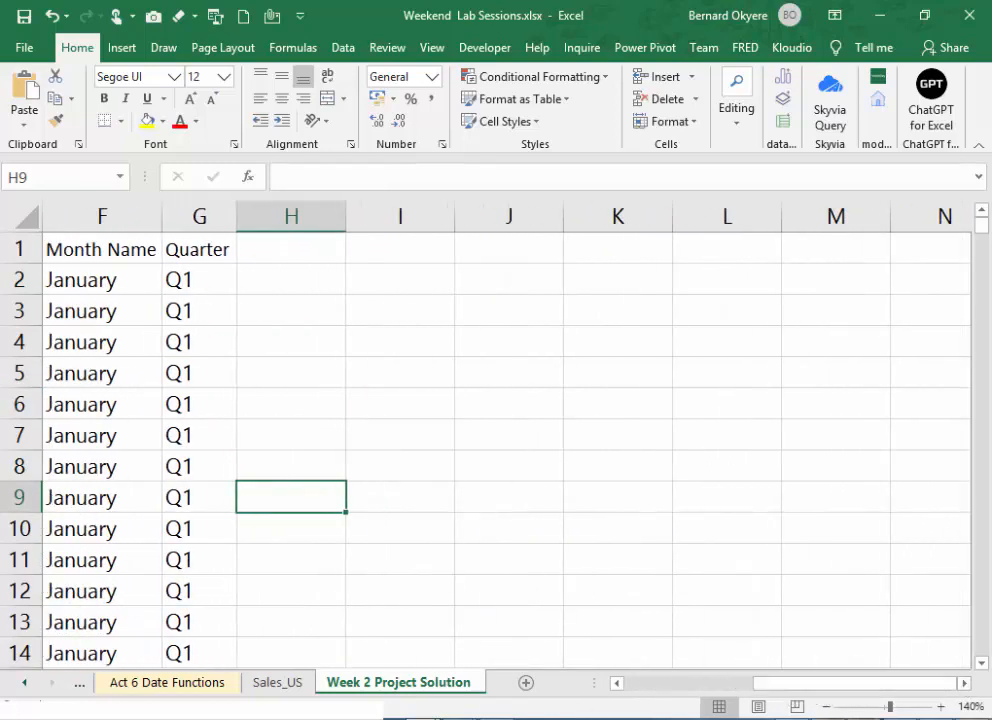
# - Switch to the training outline in Word and review the Week 2 tasks on Month Name and first-quarter Total Sales for the East Region
pyautogui.click(500, 660)
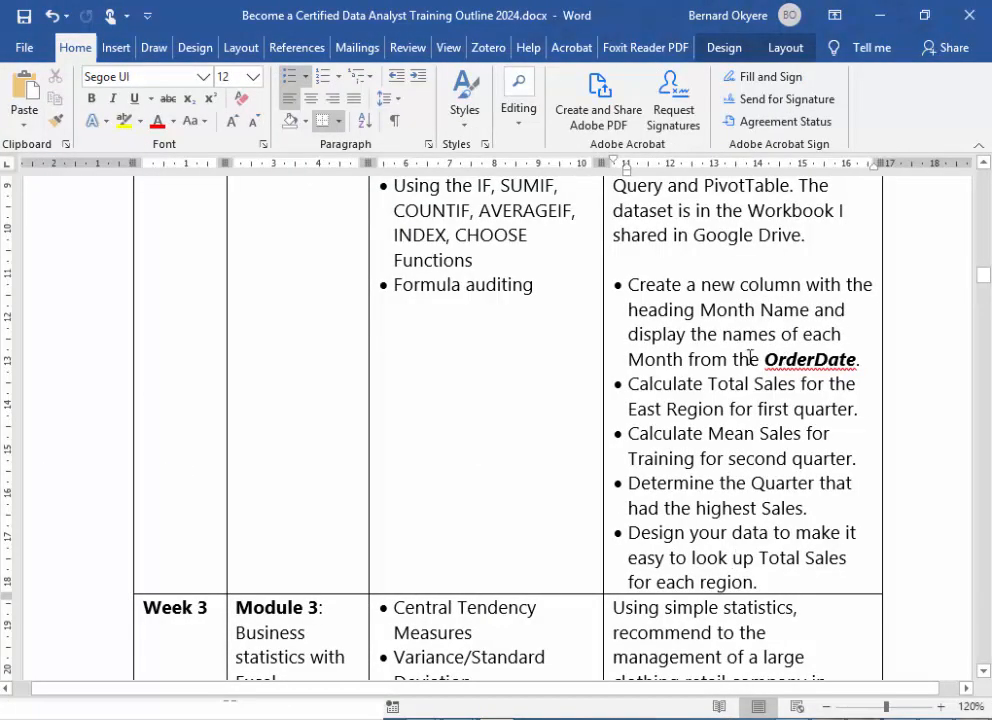
pyautogui.moveTo(628, 284); pyautogui.dragTo(857, 366)
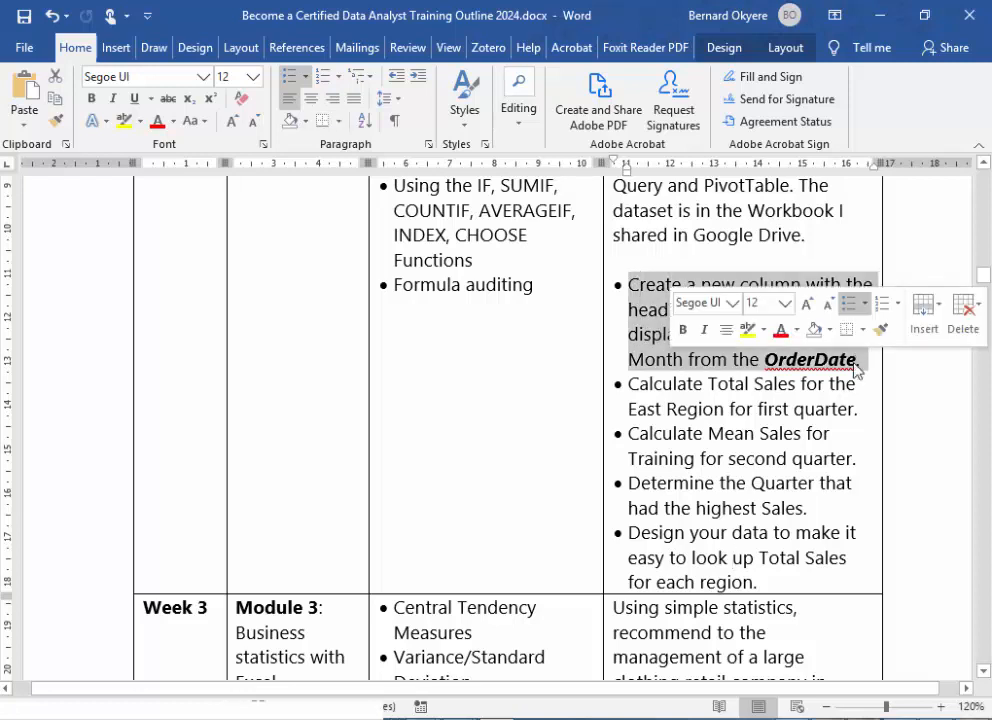
pyautogui.click(731, 400)
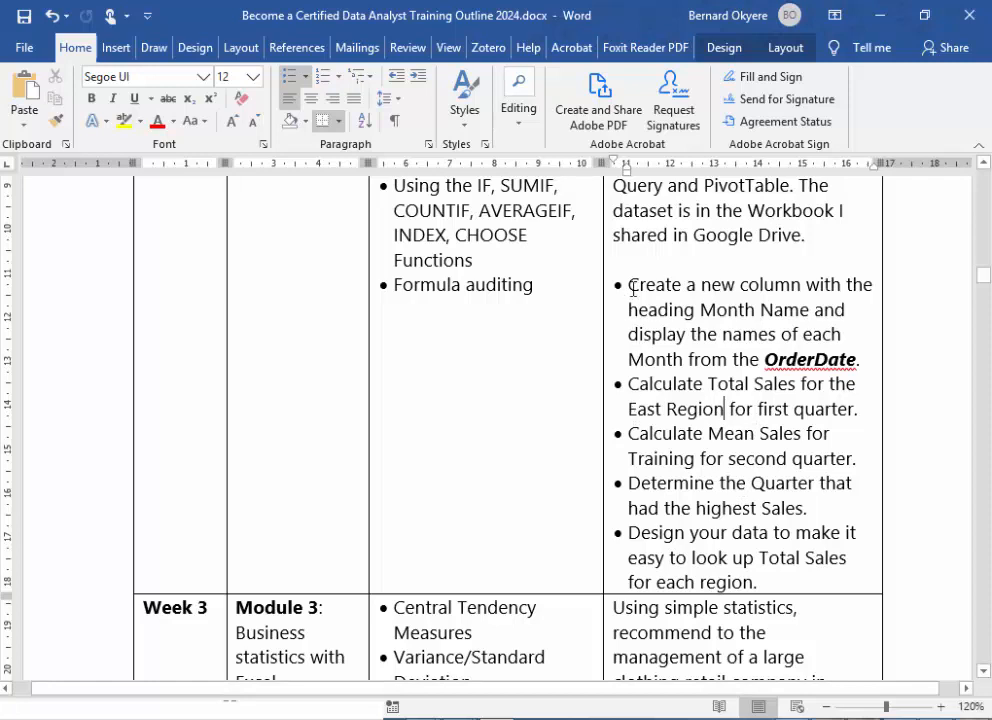
pyautogui.moveTo(631, 284); pyautogui.dragTo(866, 363)
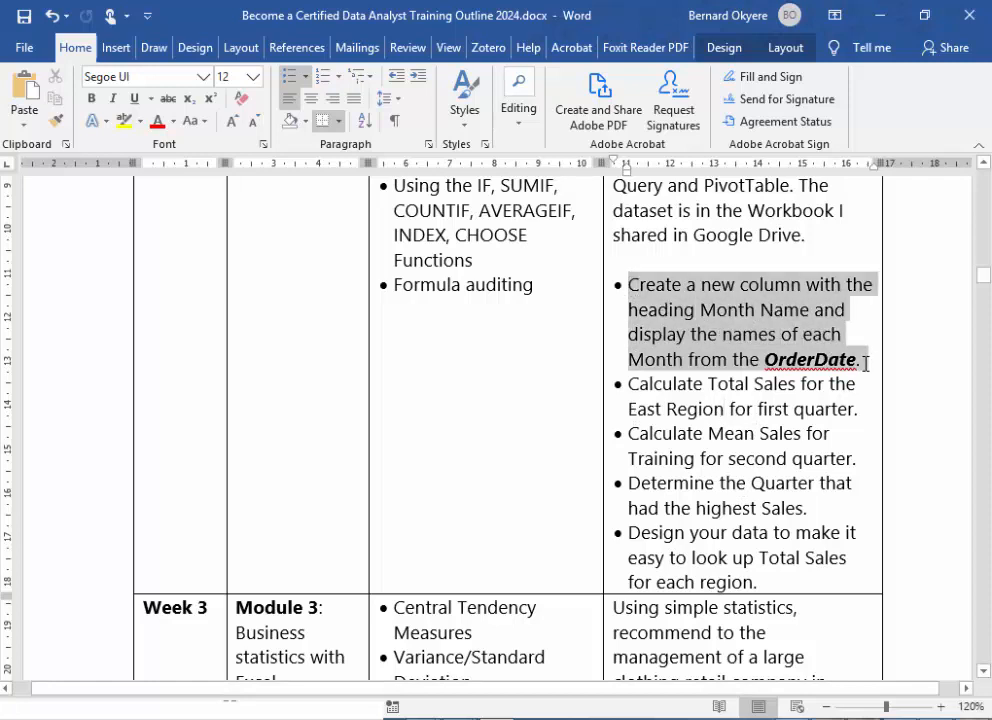
pyautogui.click(724, 409)
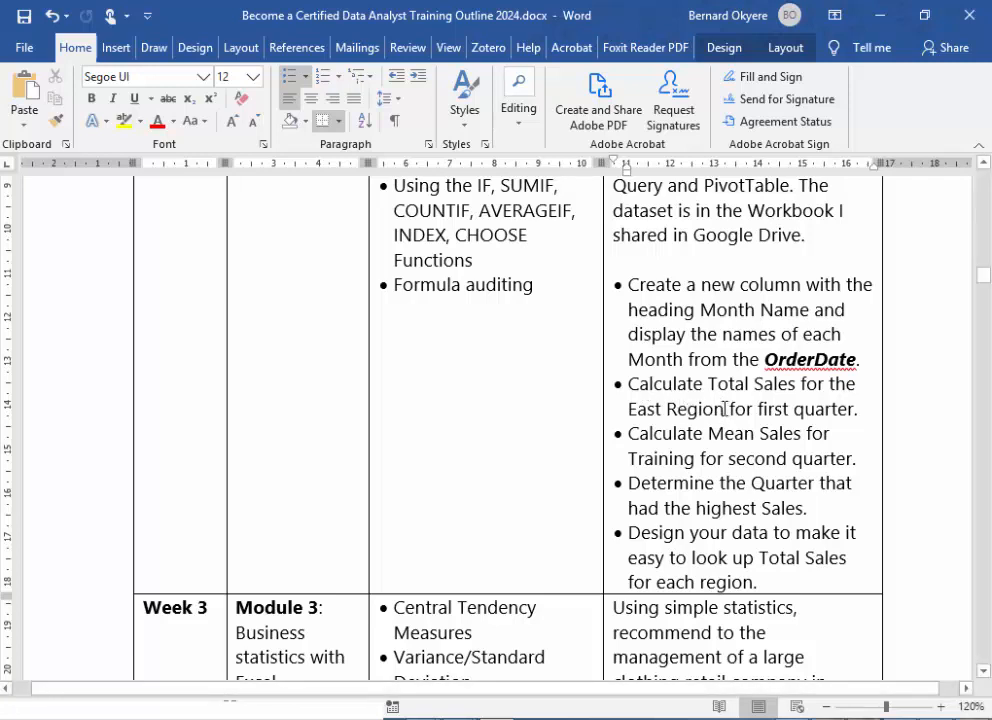
pyautogui.moveTo(725, 409); pyautogui.dragTo(846, 416)
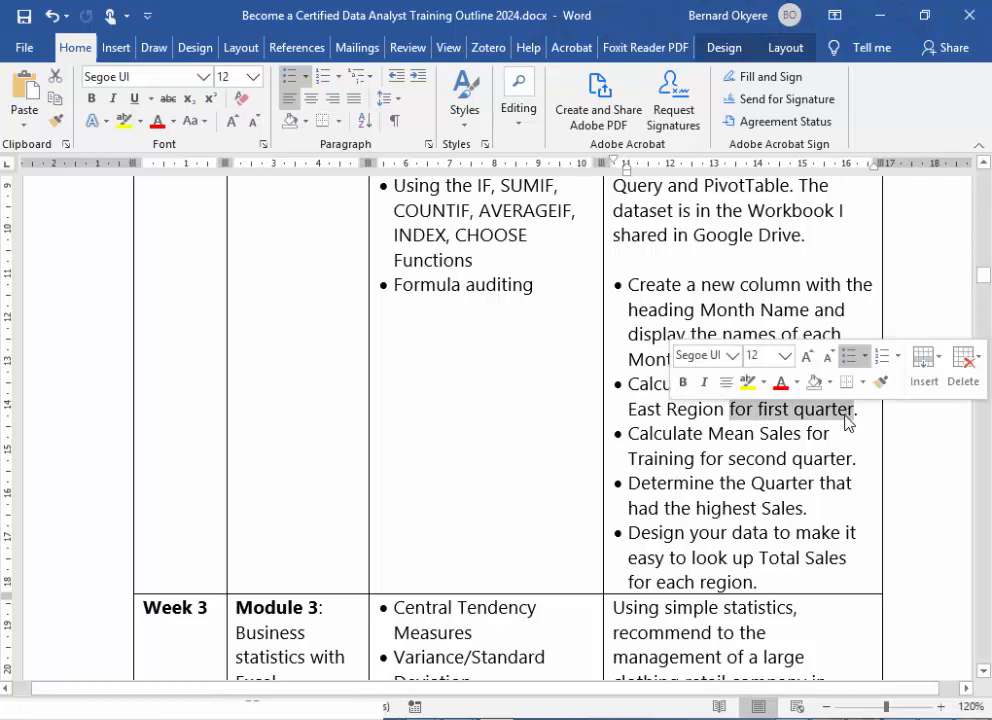
pyautogui.click(784, 411)
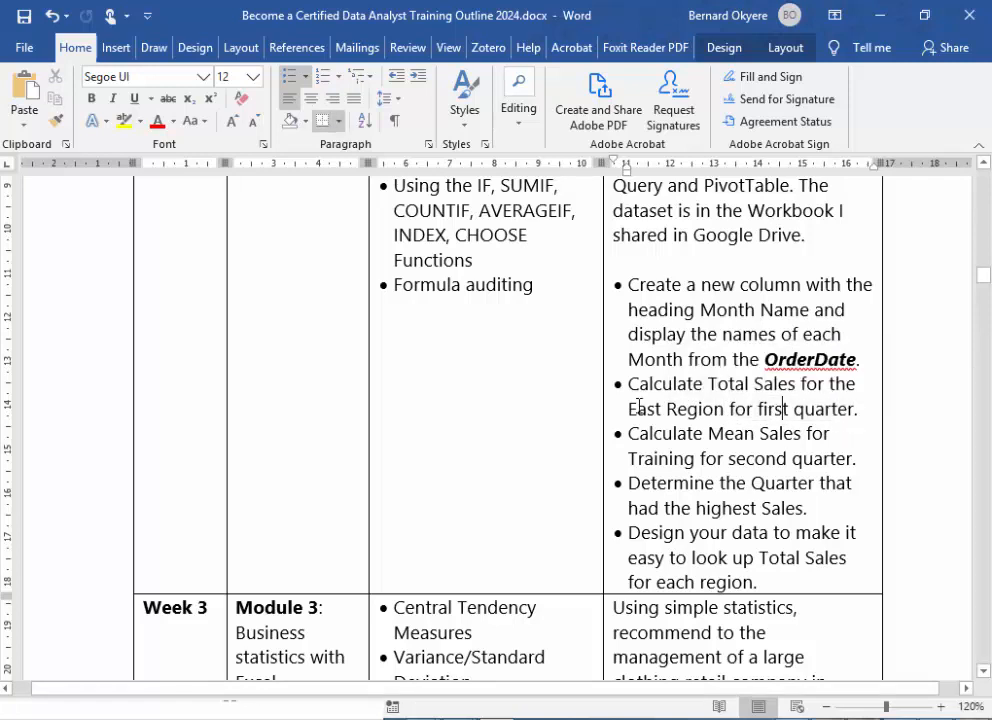
pyautogui.moveTo(638, 408); pyautogui.dragTo(724, 411)
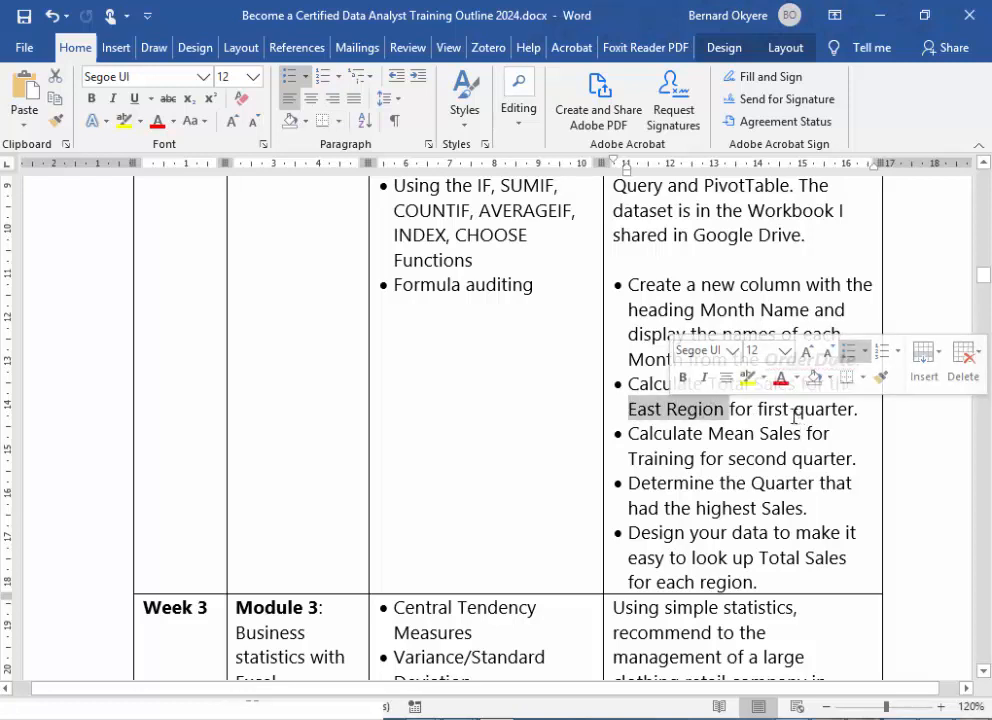
pyautogui.click(649, 413)
pyautogui.moveTo(648, 409); pyautogui.dragTo(724, 411)
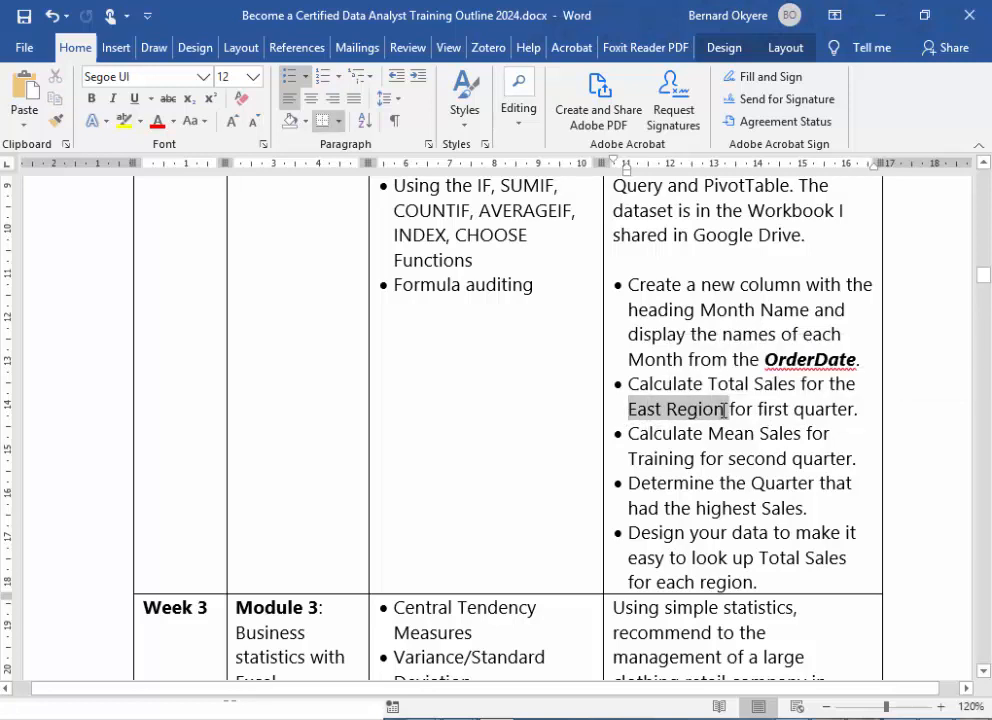
pyautogui.click(762, 409)
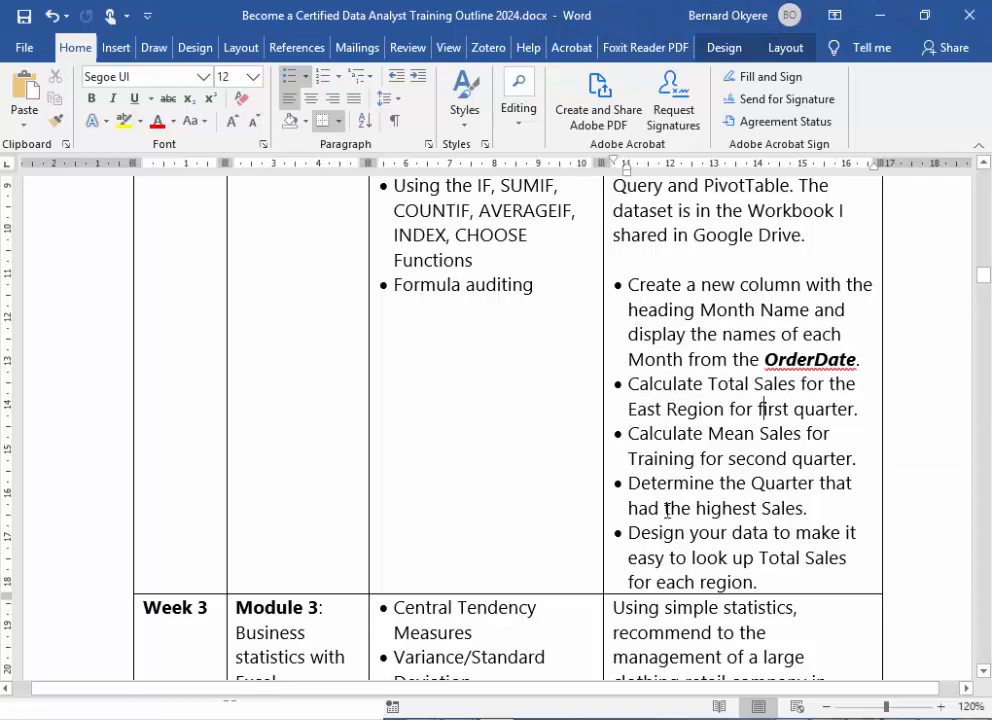
pyautogui.moveTo(627, 383); pyautogui.dragTo(862, 419)
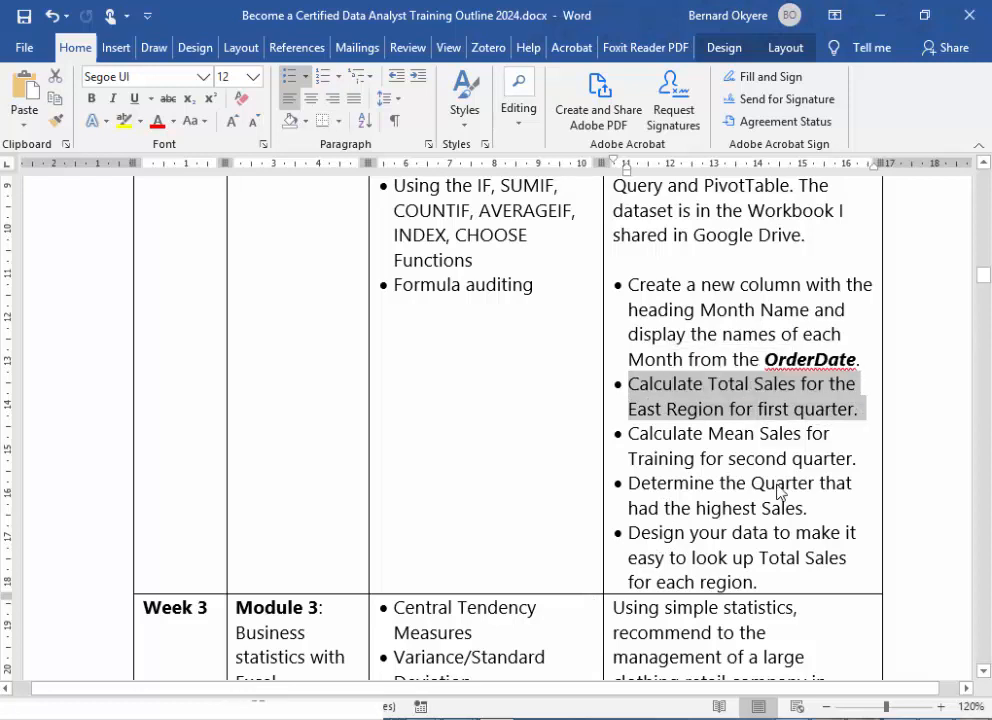
# - Switch to the Weekend Lab Sessions workbook in Excel and paste the heading "Total Sales for the East Region for first quarter." across row 2 from column I
pyautogui.moveTo(423, 717)
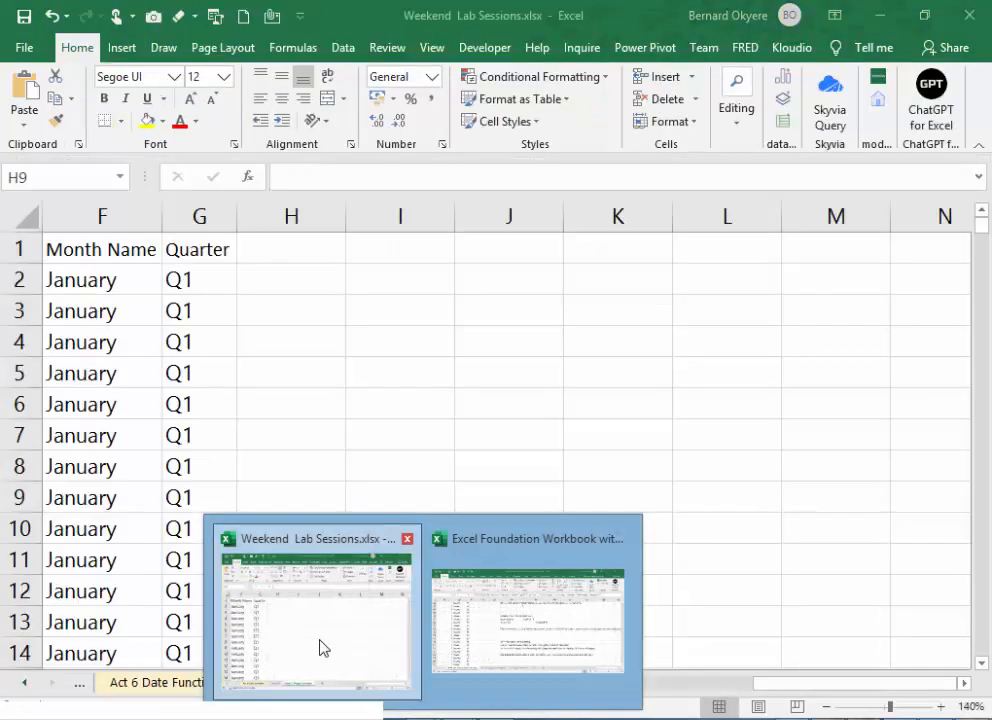
pyautogui.click(321, 647)
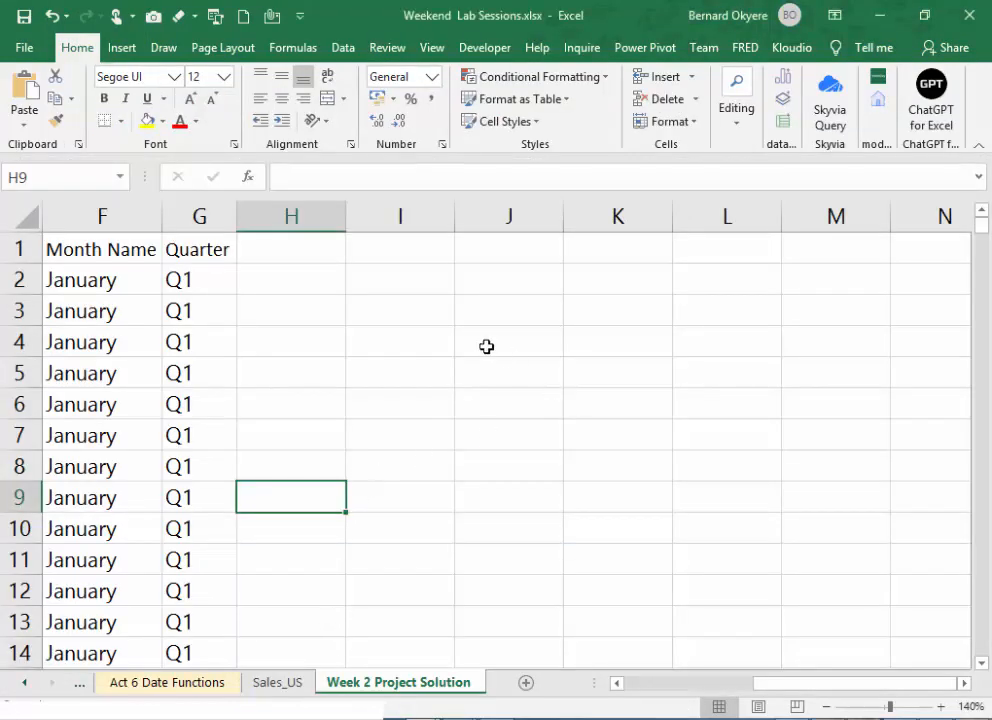
pyautogui.click(505, 318)
pyautogui.click(484, 280)
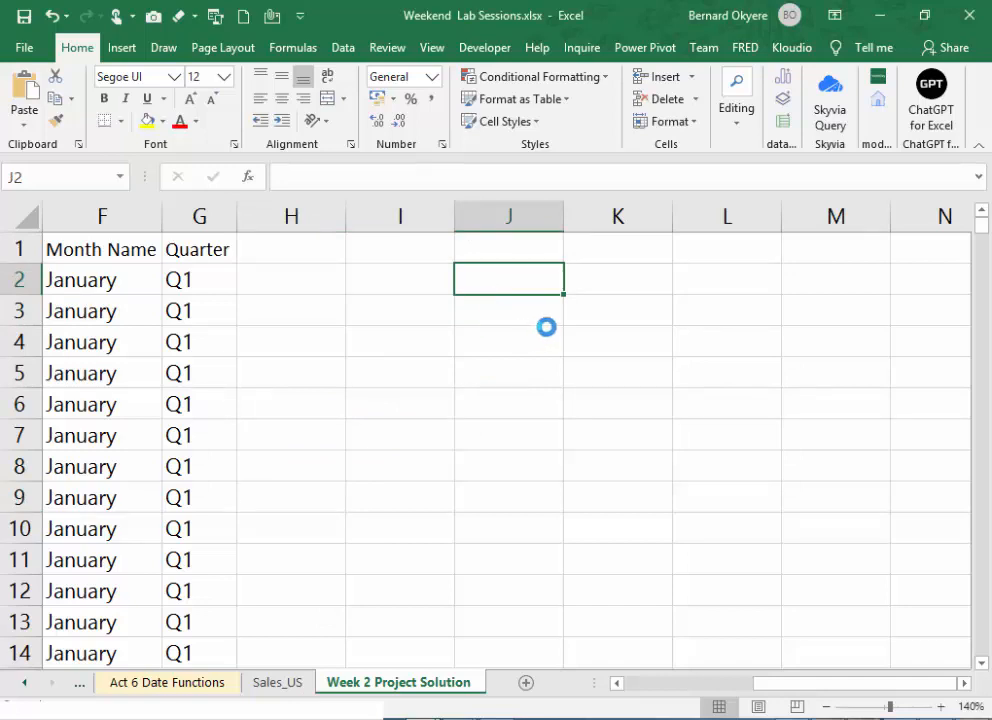
pyautogui.write('• Calculate Total Sales for the East Region for first quarter.')
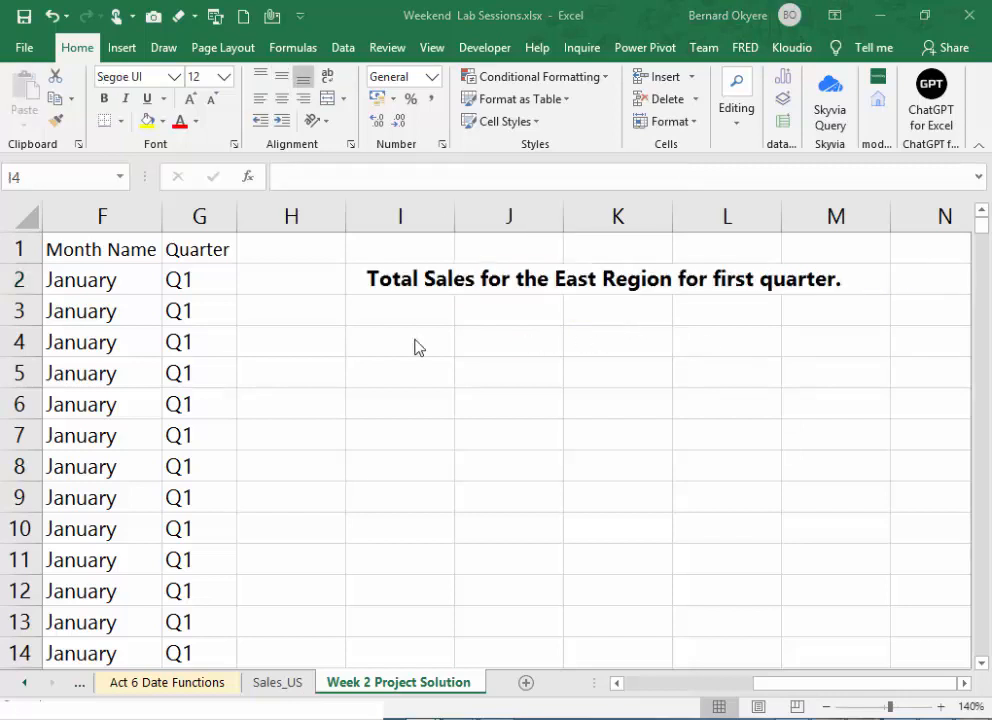
pyautogui.click(398, 345)
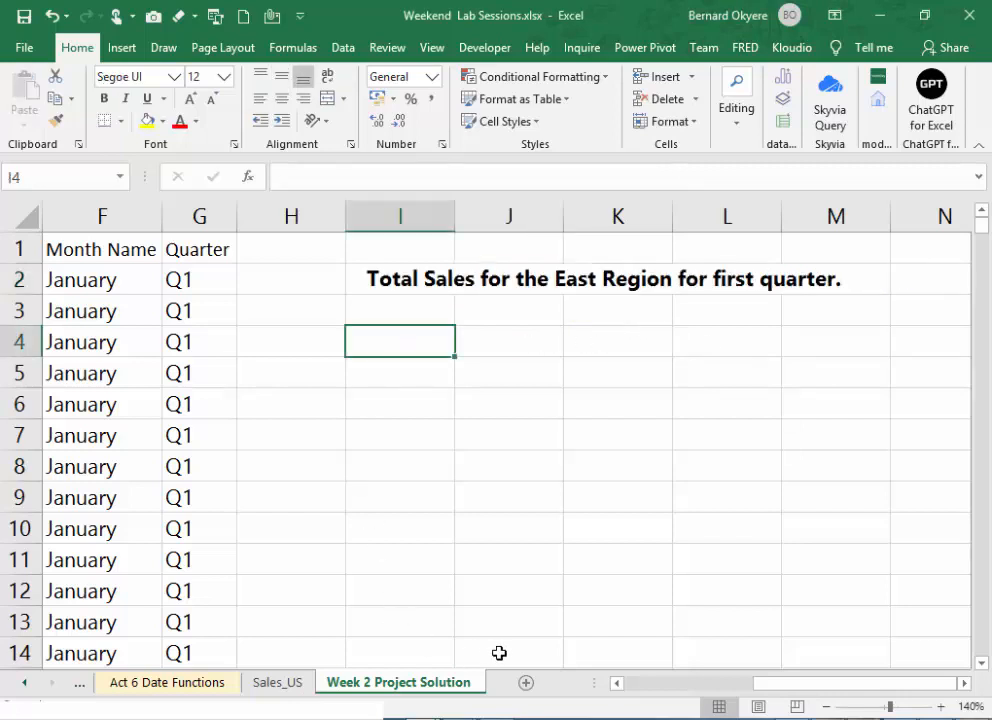
pyautogui.moveTo(752, 688); pyautogui.dragTo(725, 682)
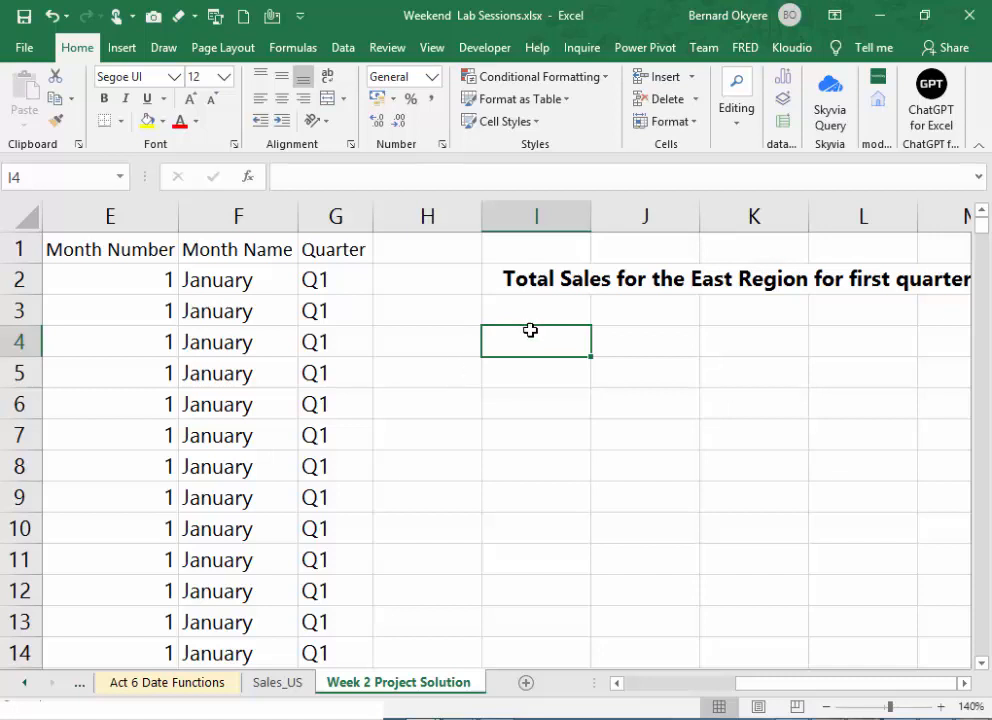
pyautogui.moveTo(530, 318); pyautogui.dragTo(545, 402)
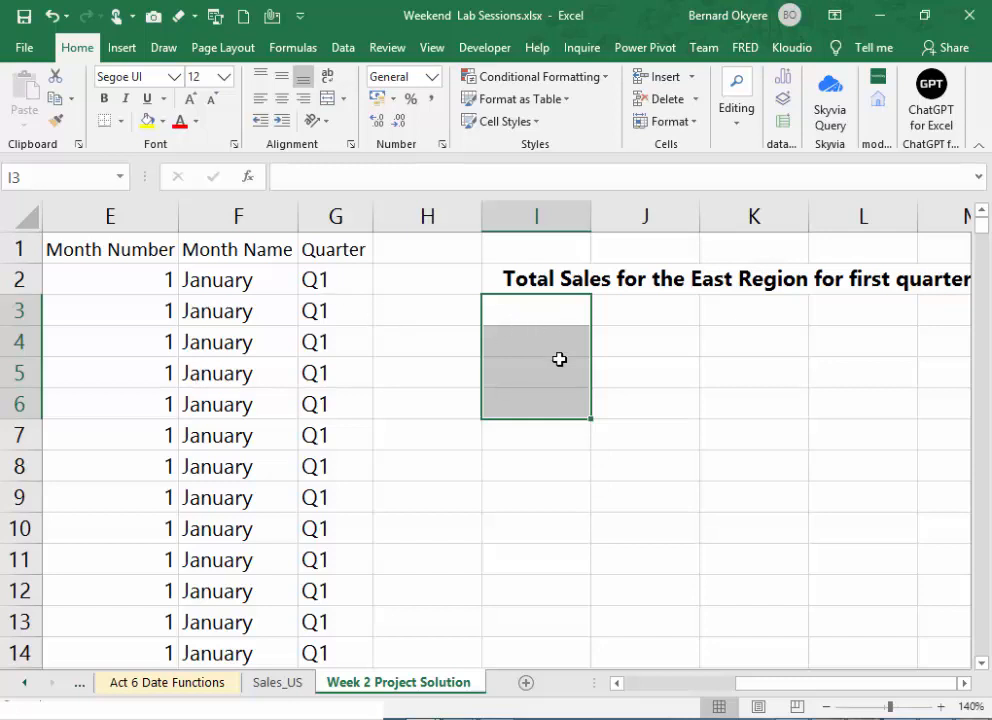
pyautogui.click(551, 403)
pyautogui.moveTo(525, 323); pyautogui.dragTo(548, 415)
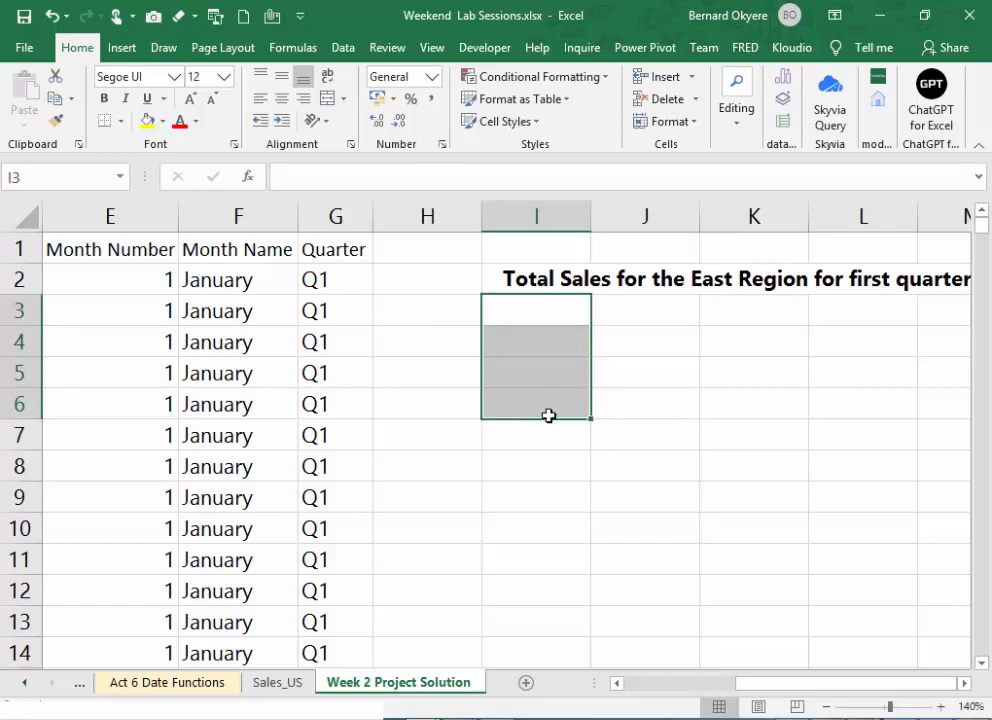
pyautogui.click(519, 315)
pyautogui.write('Qtr')
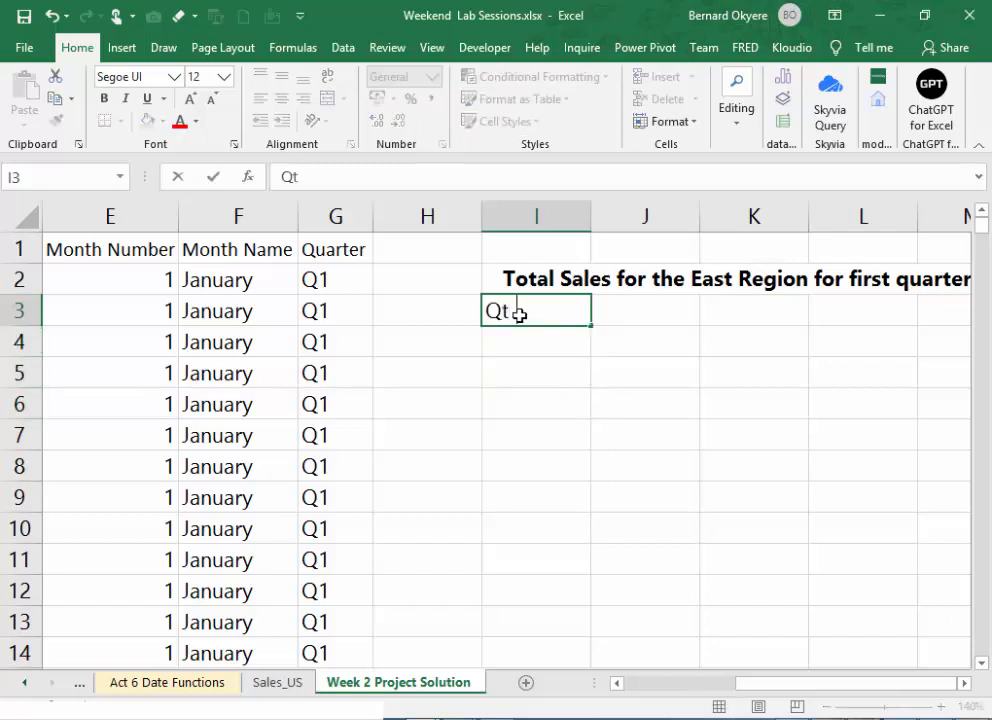
pyautogui.press('BackSpace')
pyautogui.press('BackSpace')
pyautogui.press('BackSpace')
pyautogui.press('Return')
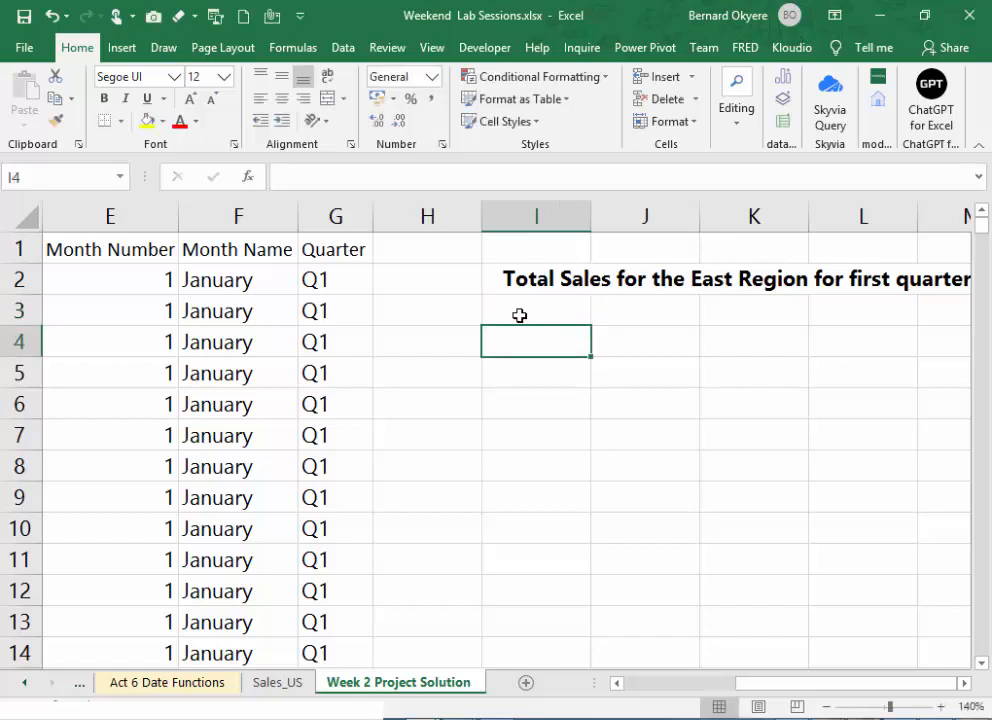
# - Enter the heading Quarter in cell I4, below the East Region title
pyautogui.press('Up')
pyautogui.press('Down')
pyautogui.write('Qua')
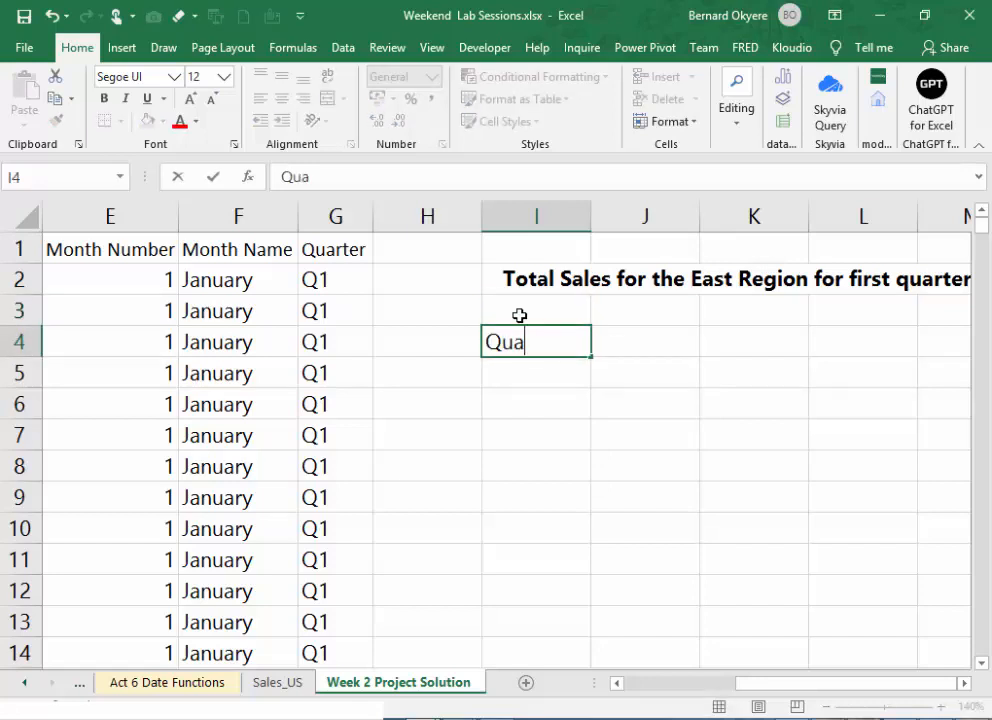
pyautogui.write('rter')
pyautogui.press('Return')
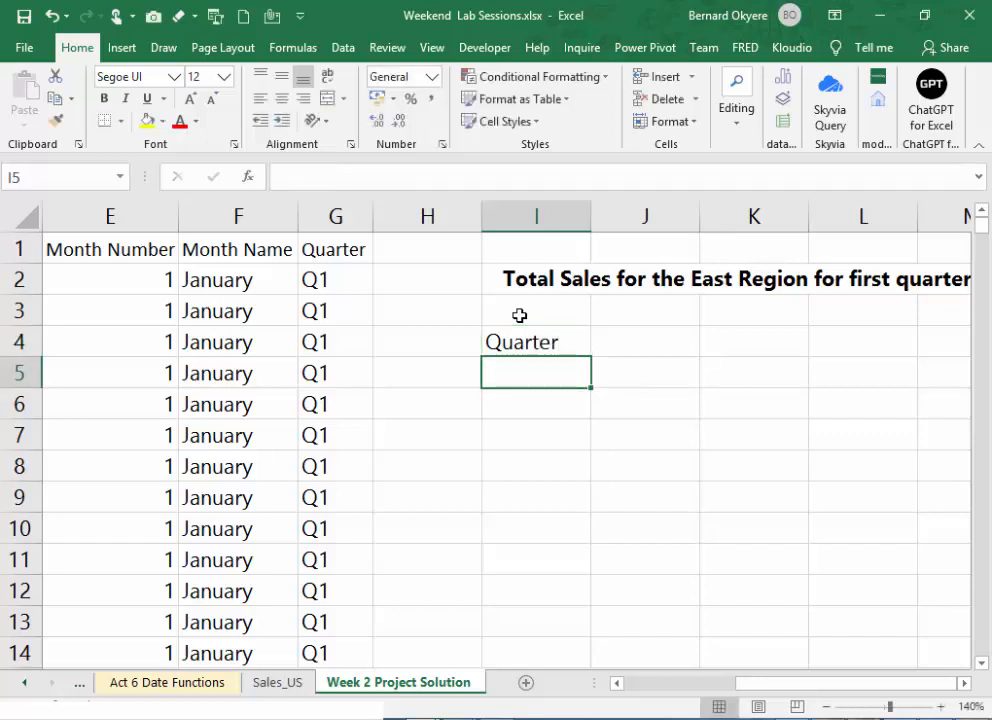
# - Enter Qtr 1 in cell I5 and fill the series down to Qtr 4 in I8
pyautogui.write('Qtri')
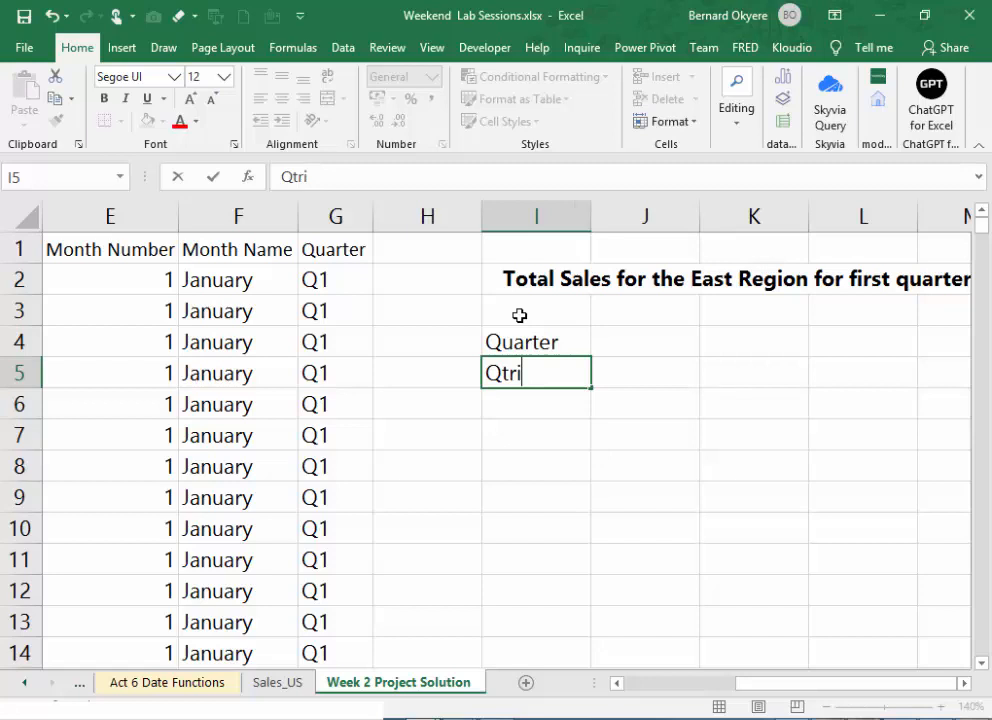
pyautogui.press('BackSpace')
pyautogui.write('1')
pyautogui.press('Return')
pyautogui.click(514, 364)
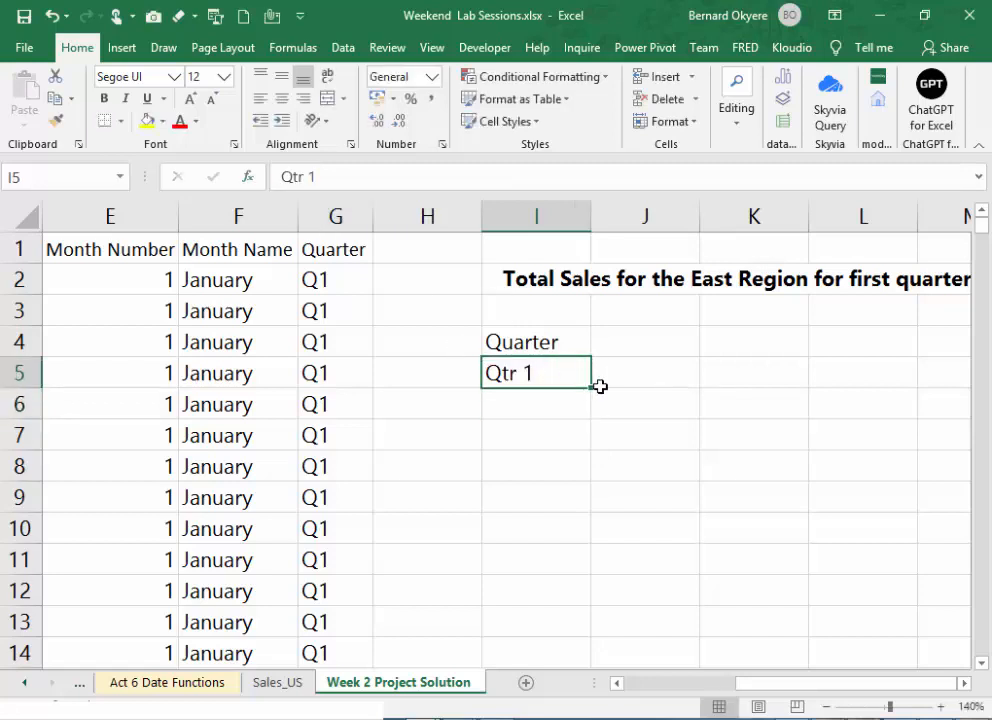
pyautogui.moveTo(590, 389); pyautogui.dragTo(596, 481)
# - Enter the heading Total Sales in cell J4
pyautogui.click(620, 340)
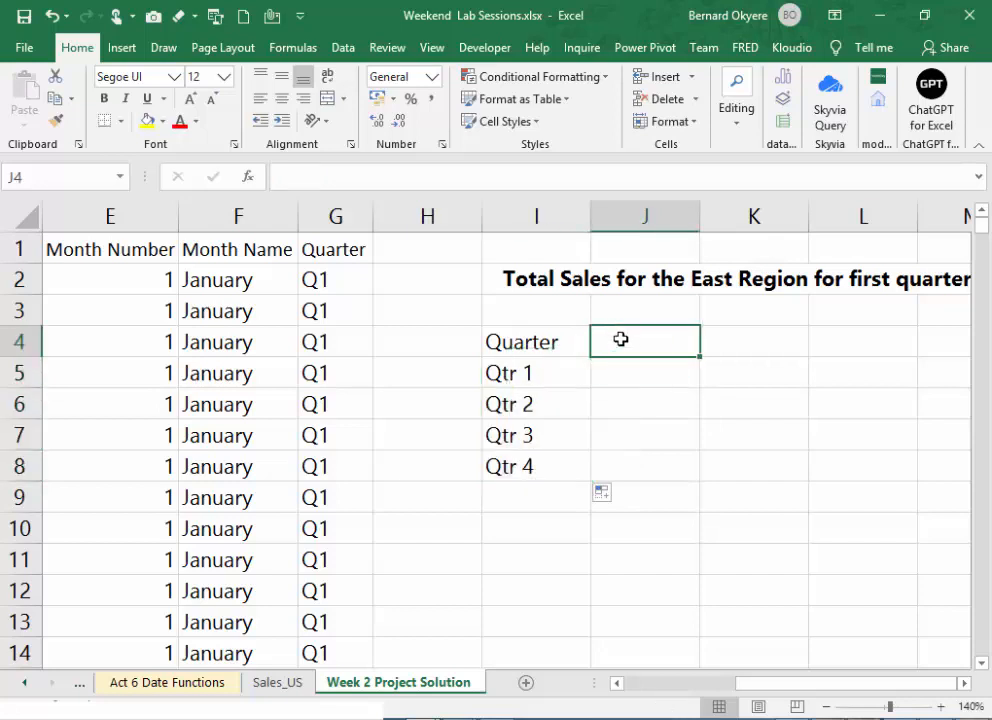
pyautogui.write('Total S')
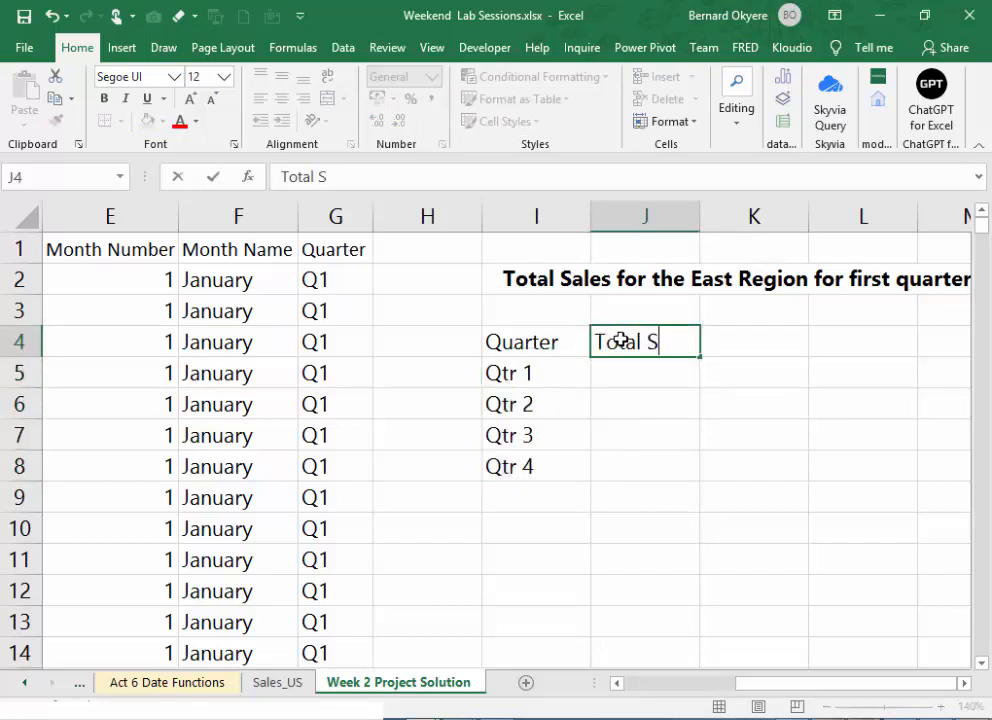
pyautogui.write('ales')
pyautogui.press('Return')
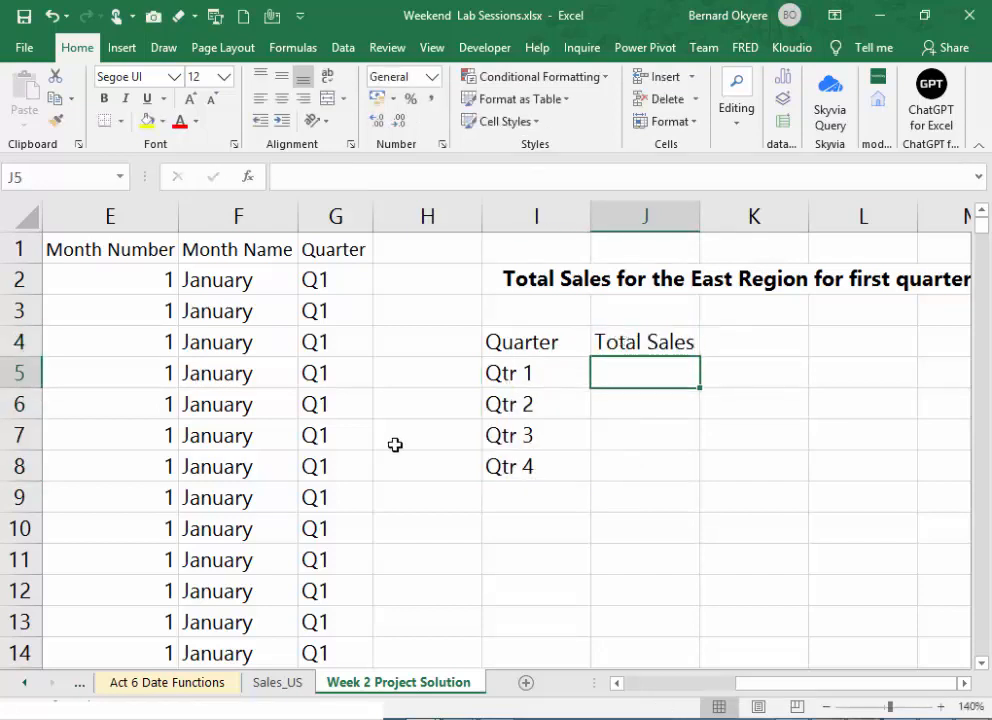
# - Clear the Quarter heading and the Qtr 1 to Qtr 4 labels from cells I4:I8
pyautogui.click(502, 373)
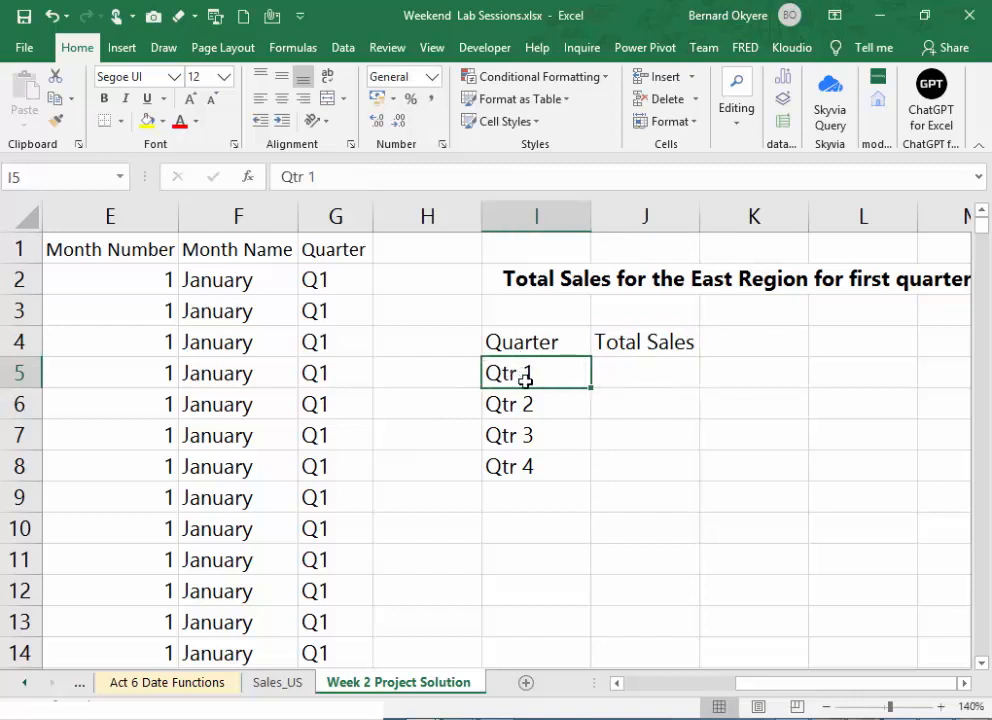
pyautogui.moveTo(526, 349); pyautogui.dragTo(554, 459)
pyautogui.press('Delete')
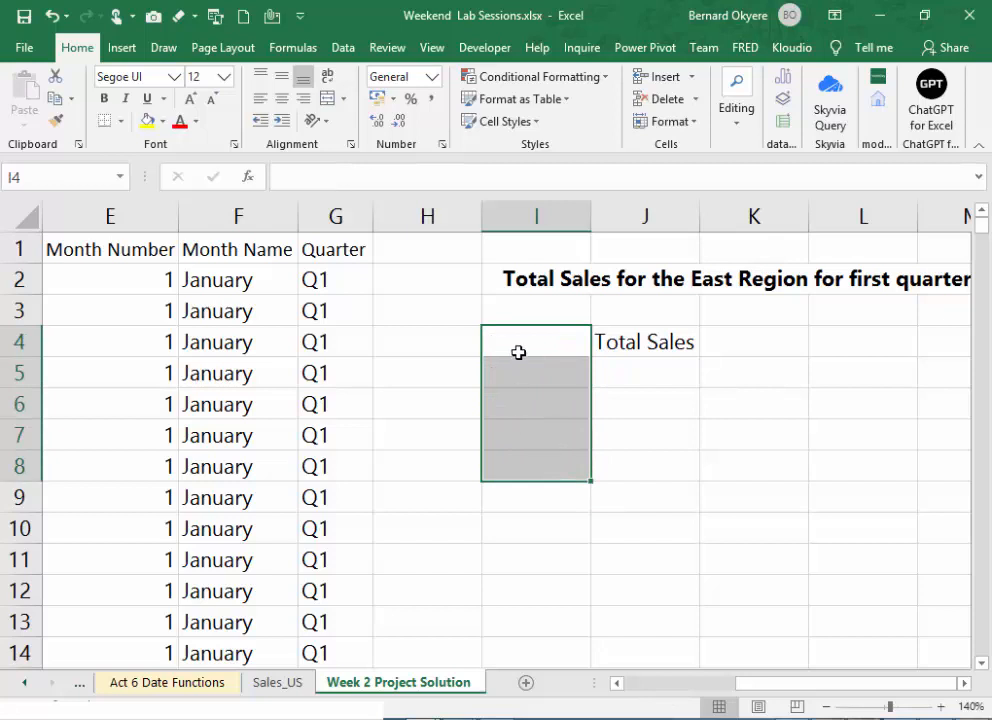
# - Try a regular paste of the copied Quarter column G into column H with its width fitted, and undo it
pyautogui.click(351, 215)
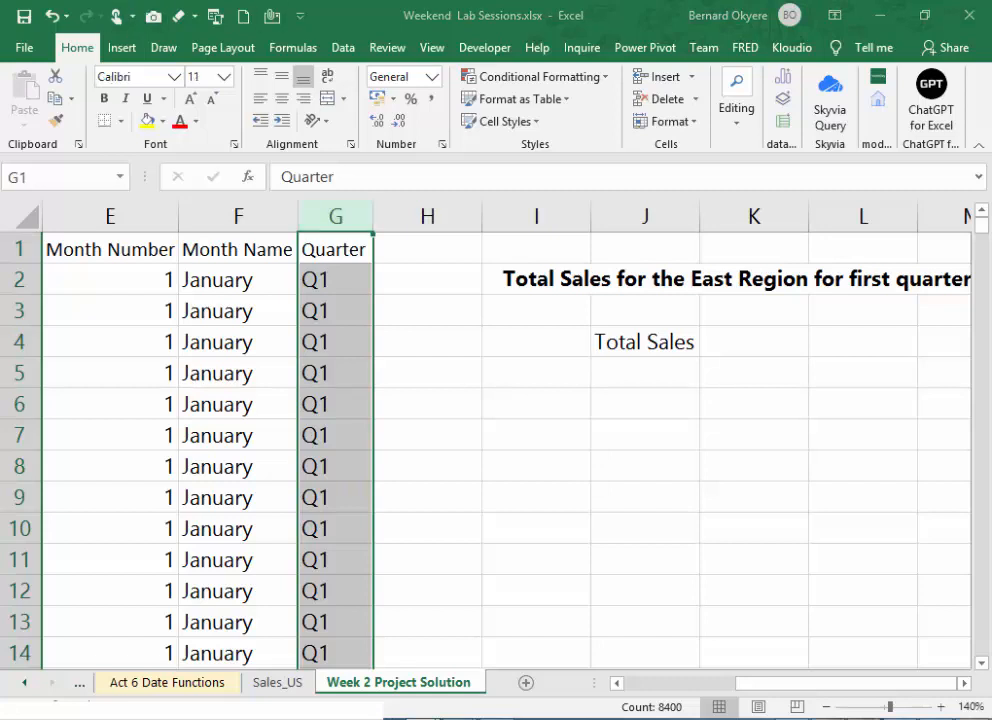
pyautogui.click(337, 218)
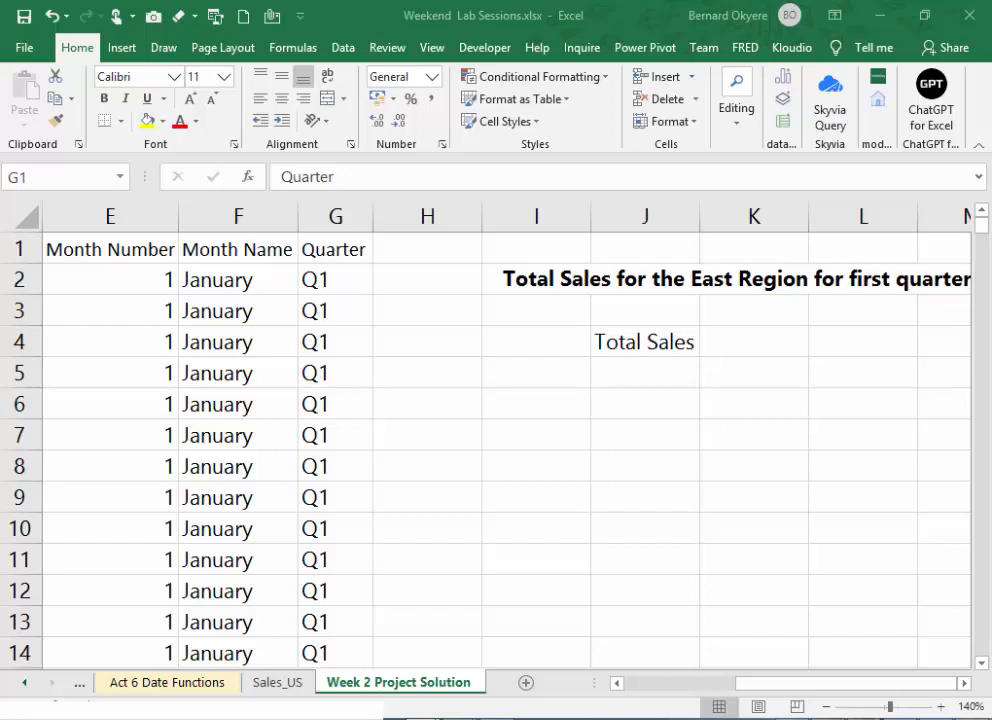
pyautogui.click(337, 220)
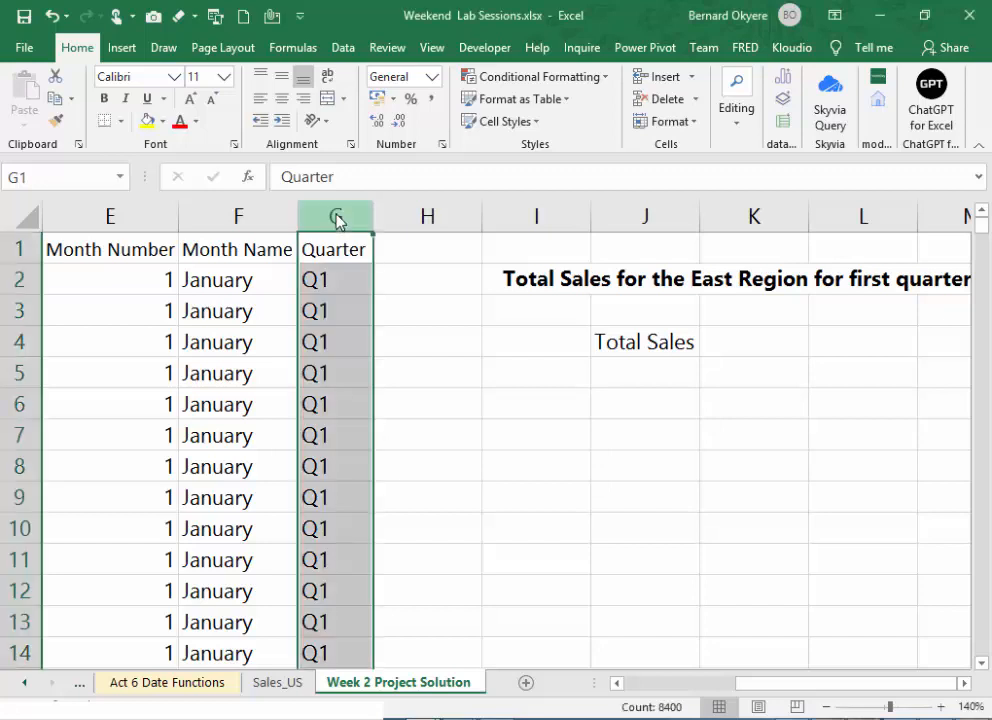
pyautogui.rightClick(337, 221)
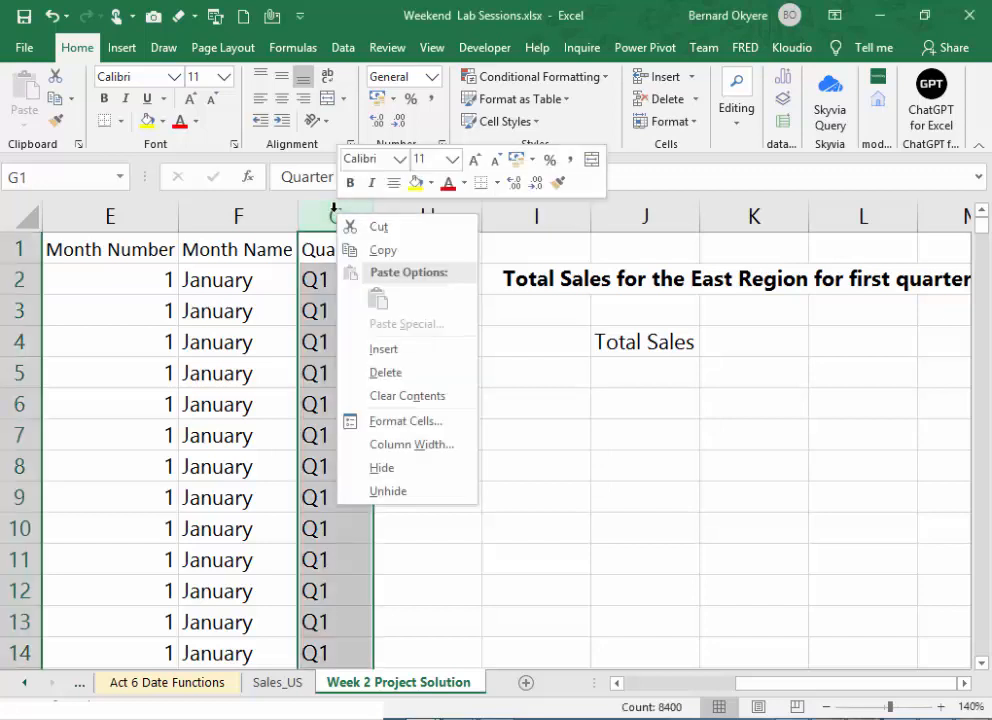
pyautogui.click(381, 250)
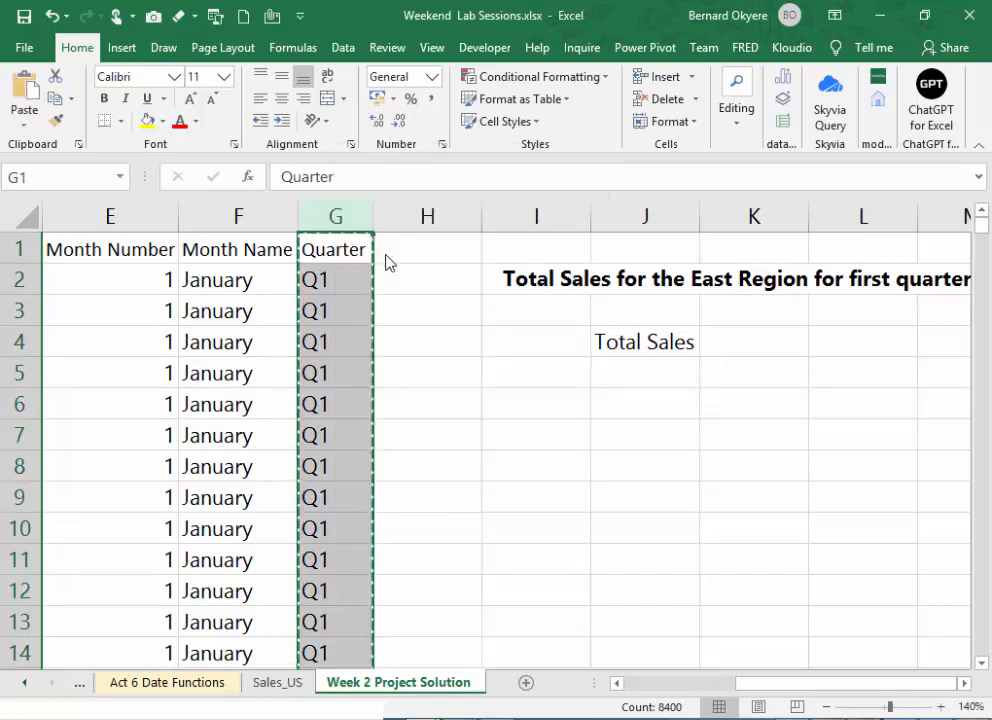
pyautogui.click(452, 214)
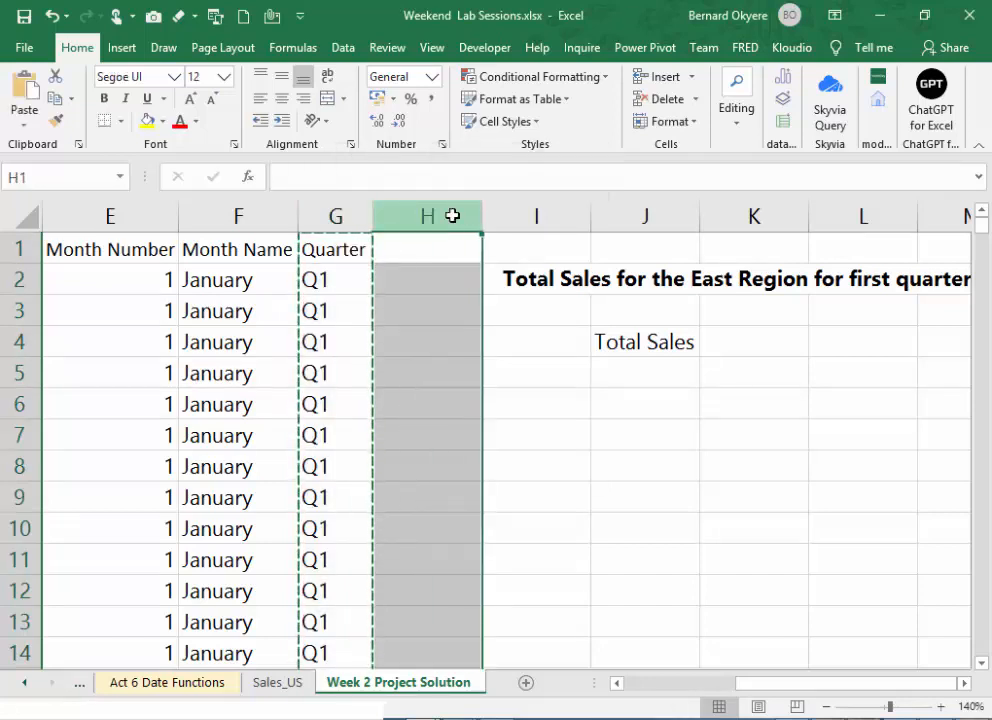
pyautogui.hotkey('ctrl', 'v')
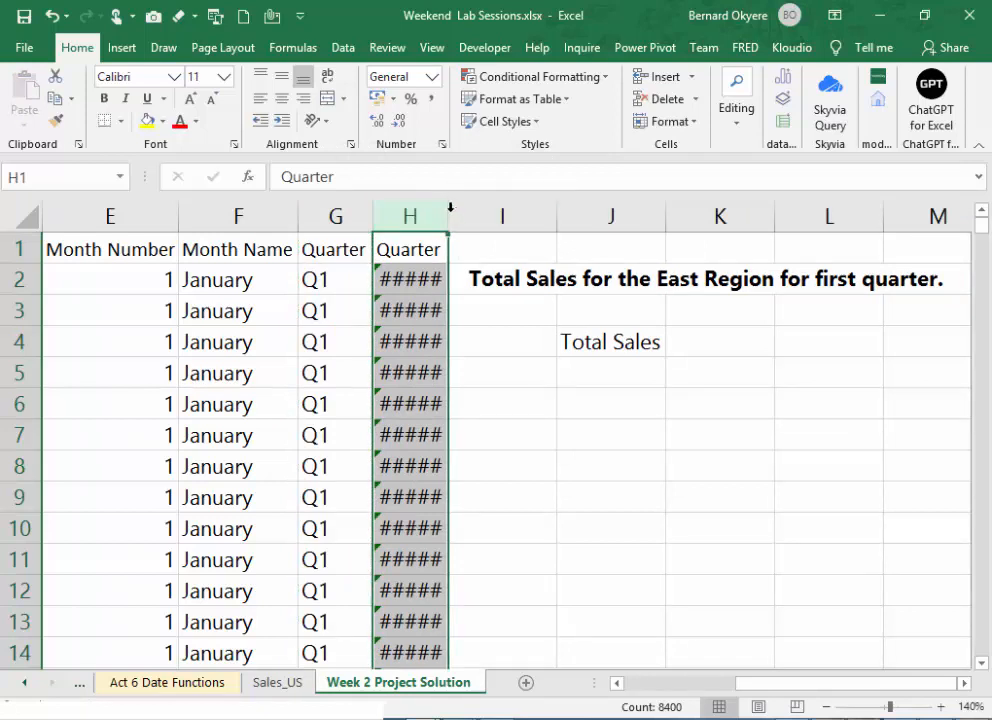
pyautogui.doubleClick(449, 207)
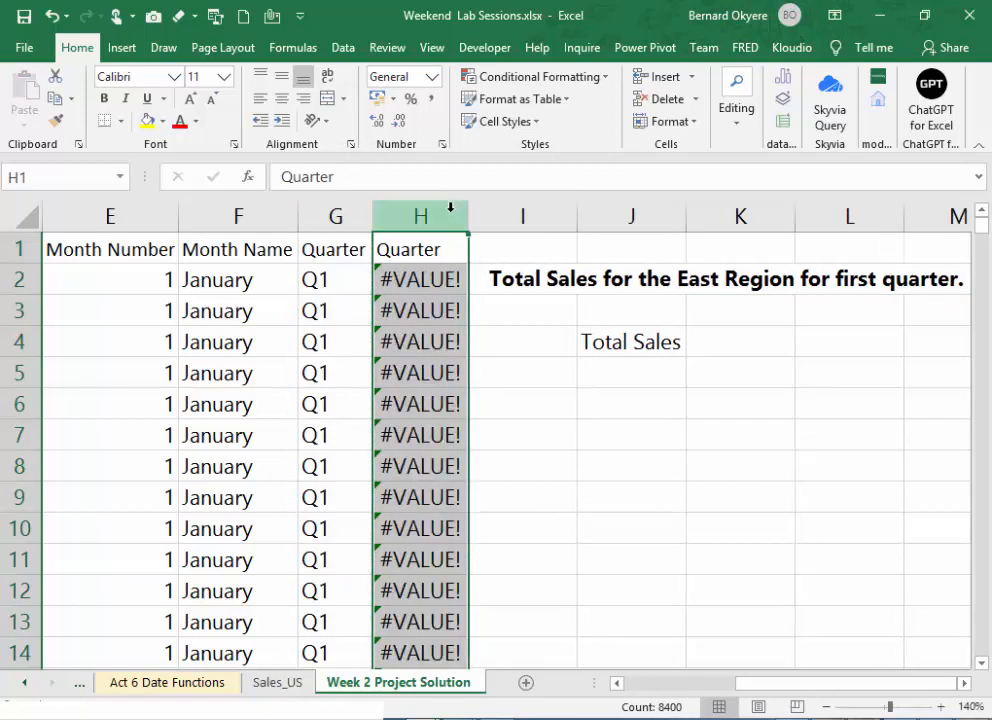
pyautogui.hotkey('ctrl', 'z')
pyautogui.hotkey('ctrl', 'z')
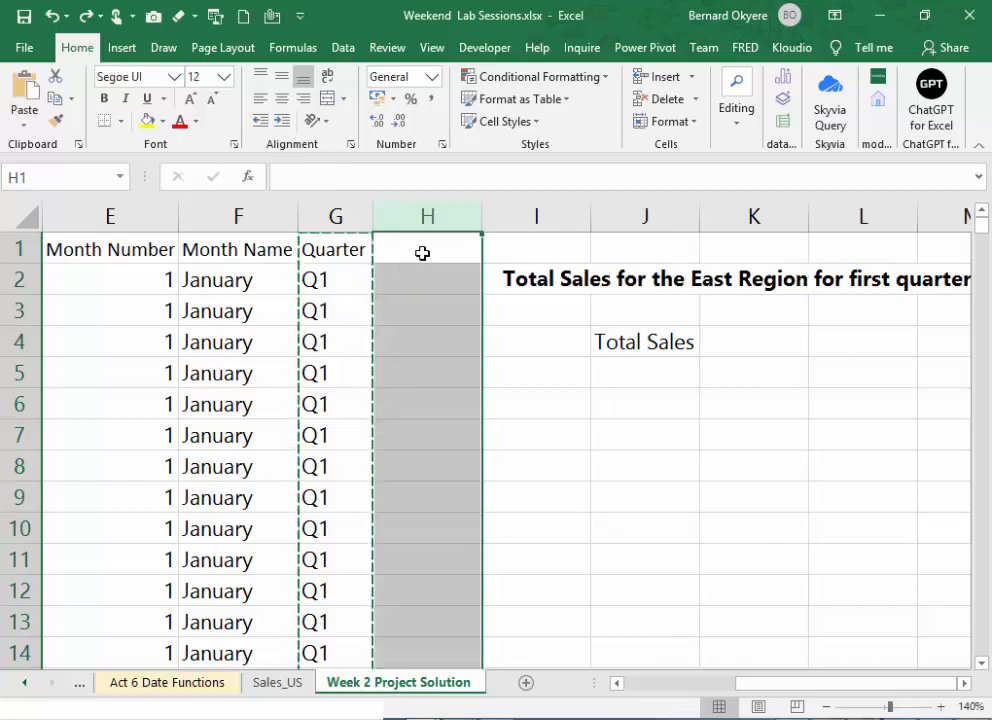
# - Try pasting the copied Quarter column into column H as values only, and undo the paste
pyautogui.rightClick(423, 253)
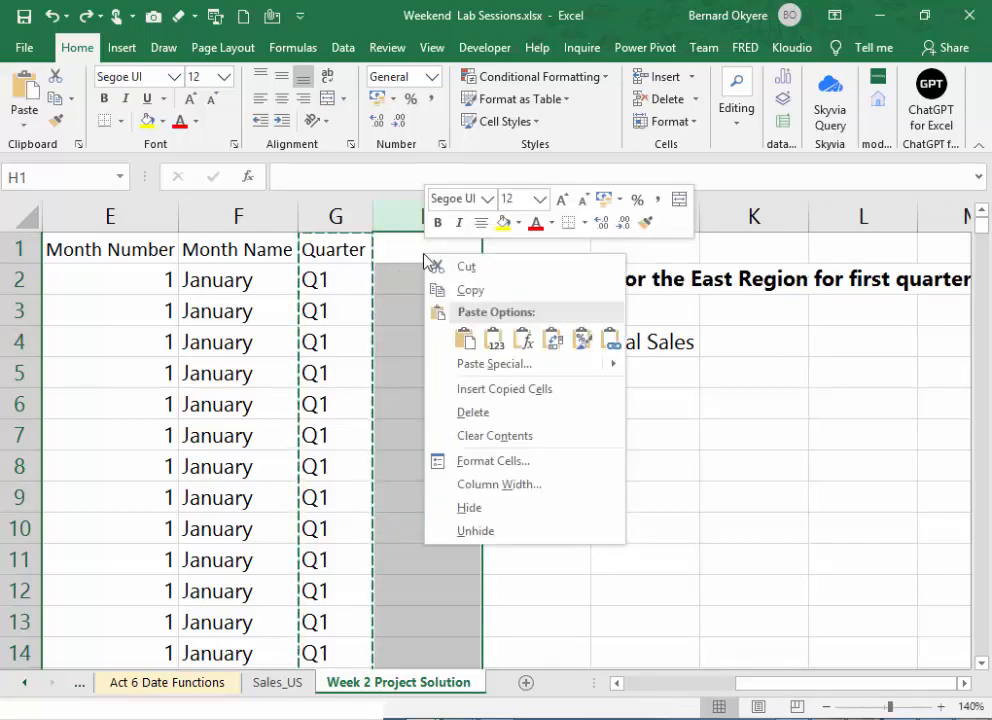
pyautogui.click(493, 339)
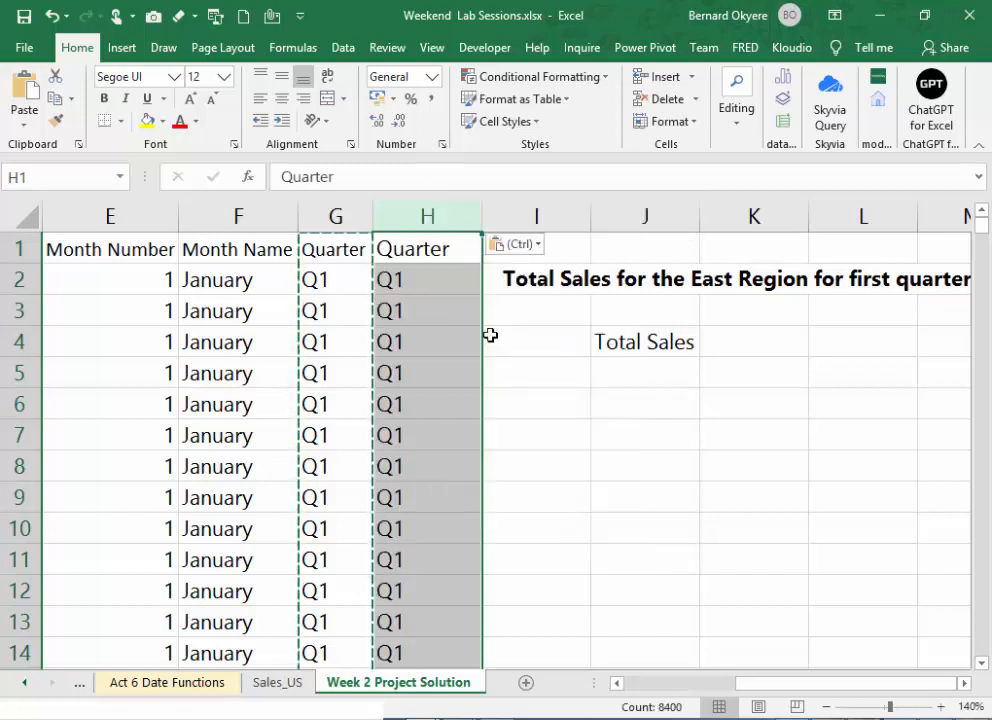
pyautogui.hotkey('ctrl', 'z')
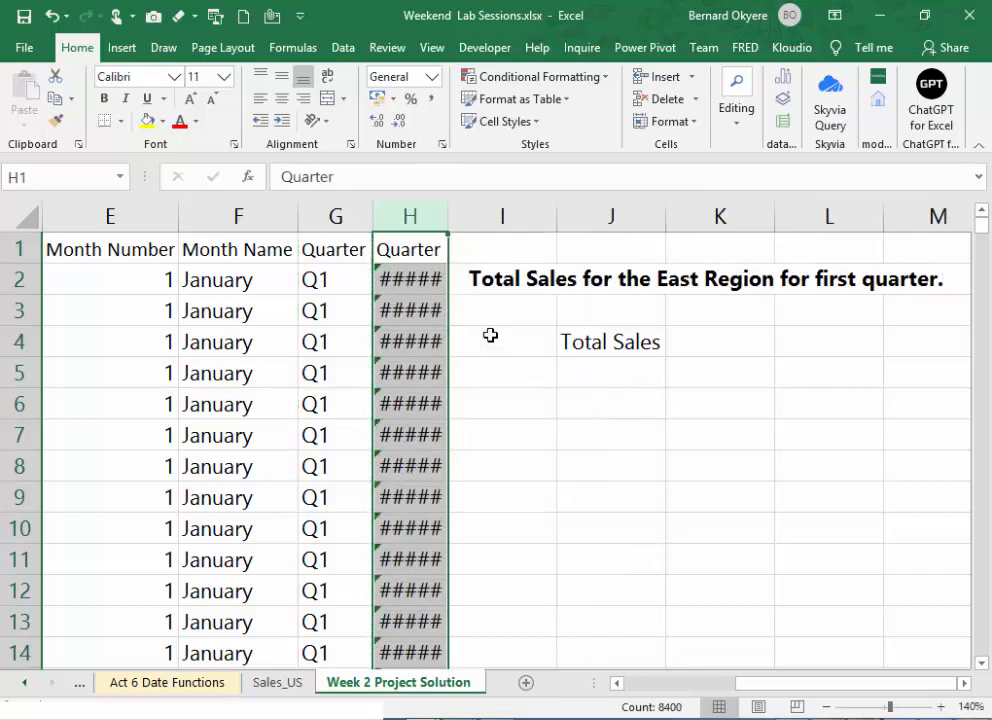
pyautogui.hotkey('ctrl', 'y')
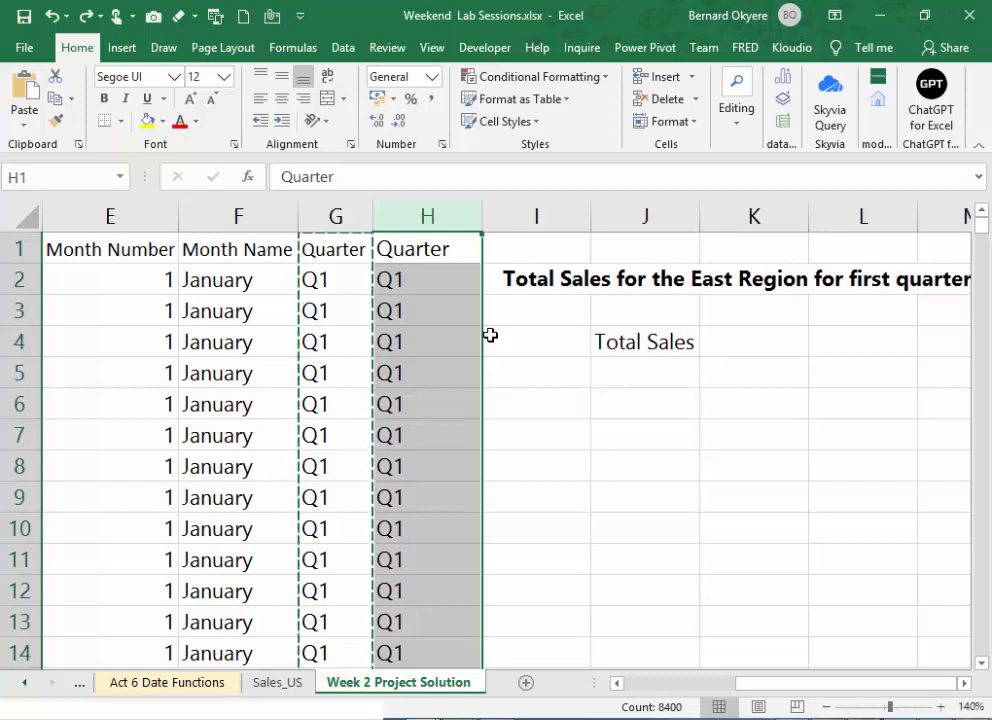
pyautogui.press('Escape')
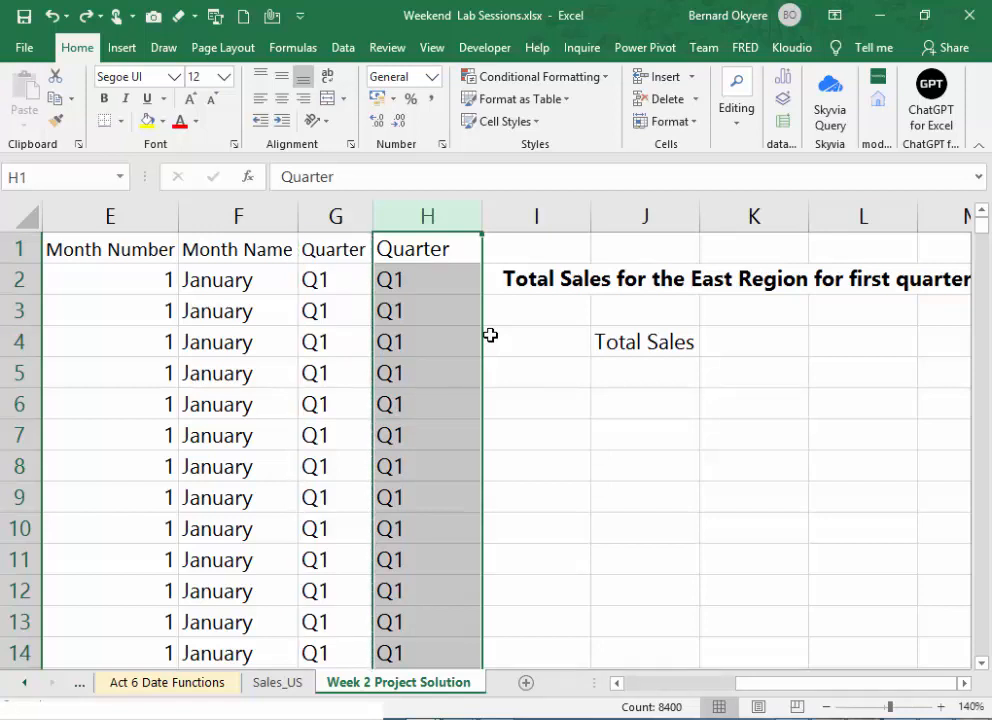
pyautogui.hotkey('ctrl', 'z')
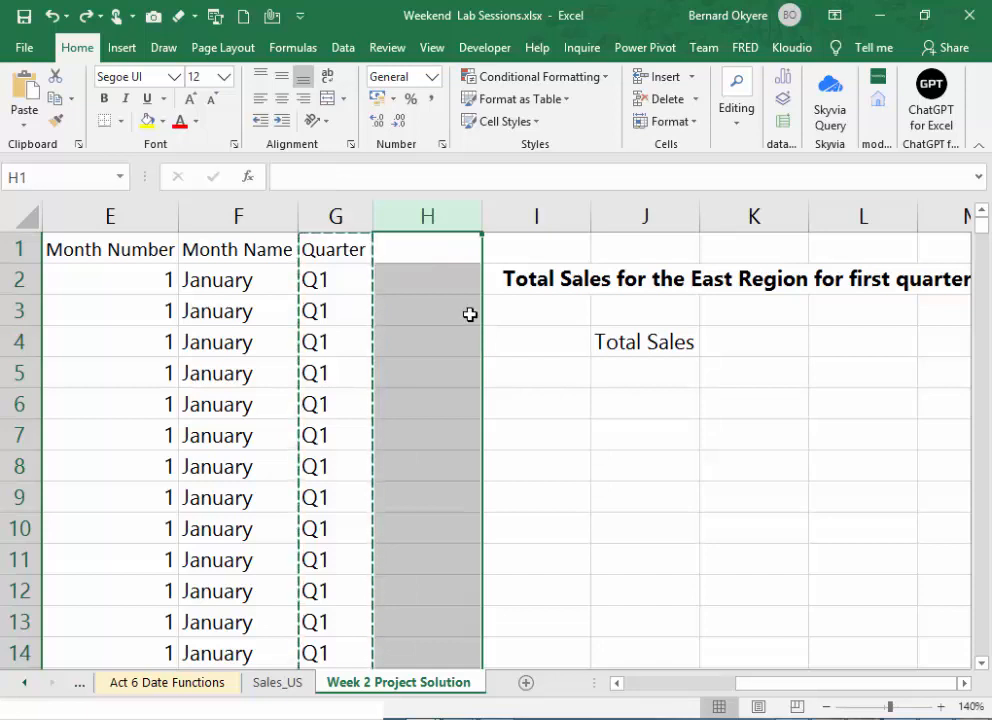
pyautogui.press('Escape')
# - Copy the Quarter column G and paste it into column H as values only
pyautogui.click(348, 219)
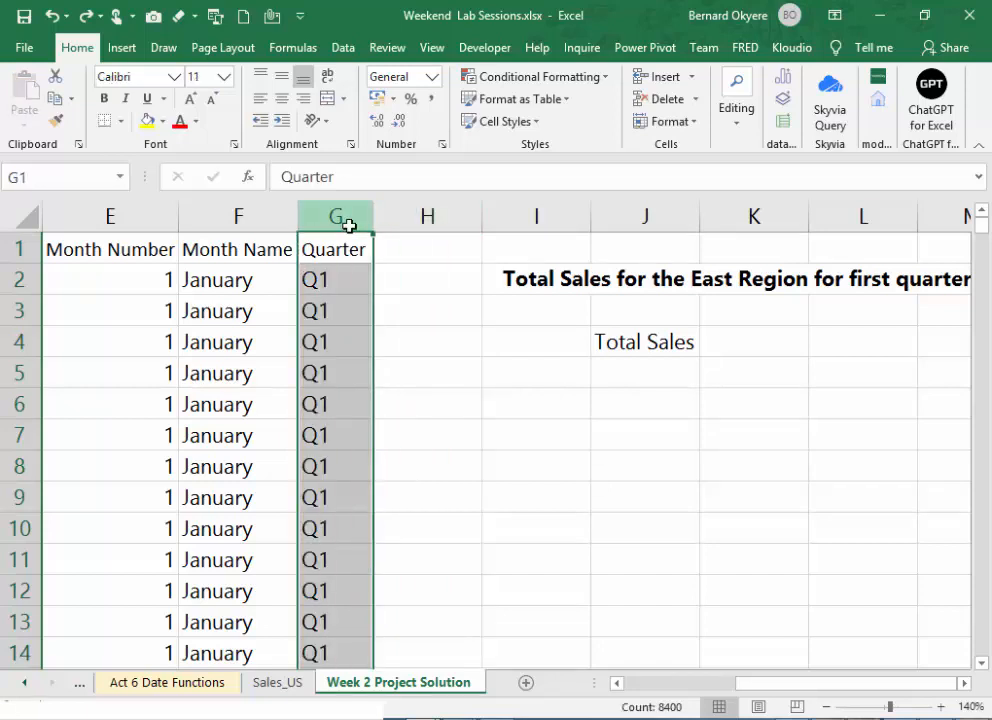
pyautogui.rightClick(341, 216)
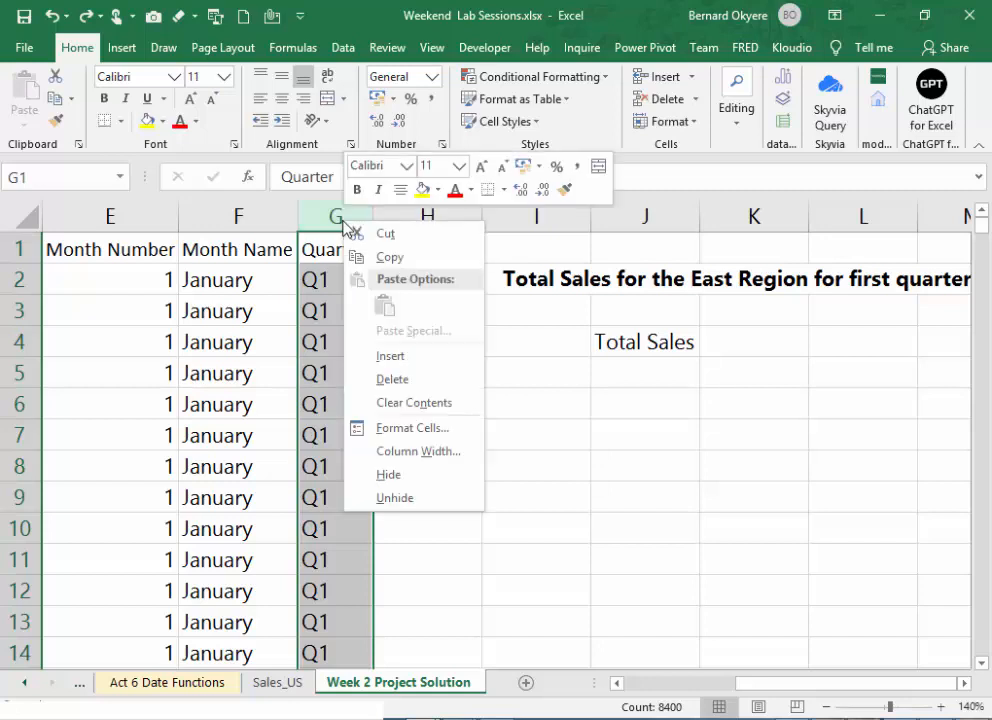
pyautogui.click(381, 261)
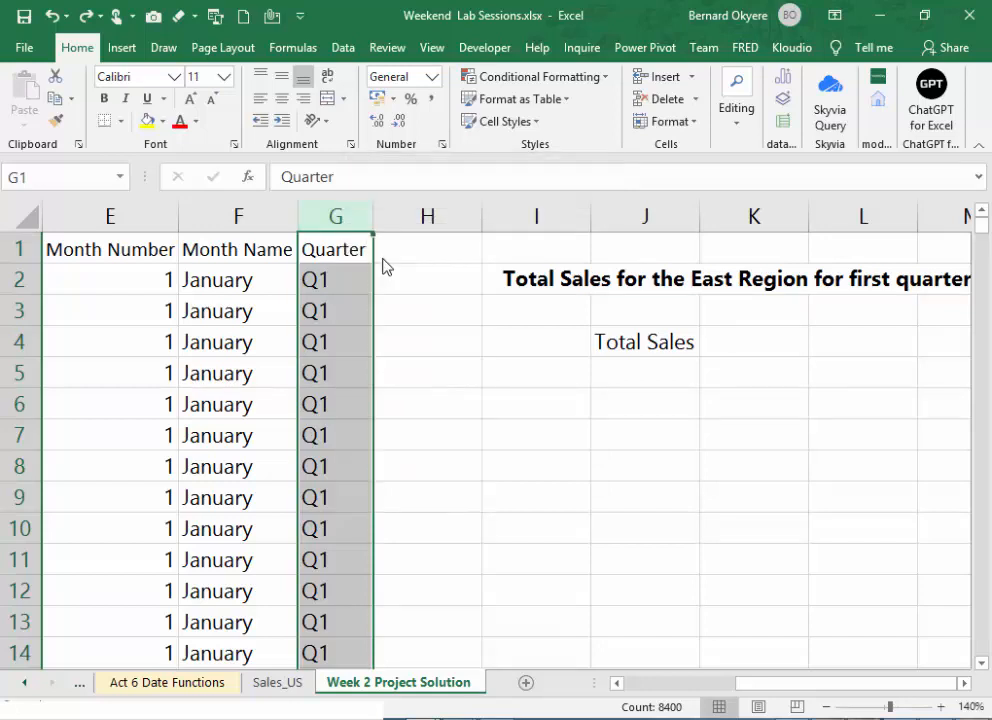
pyautogui.click(428, 216)
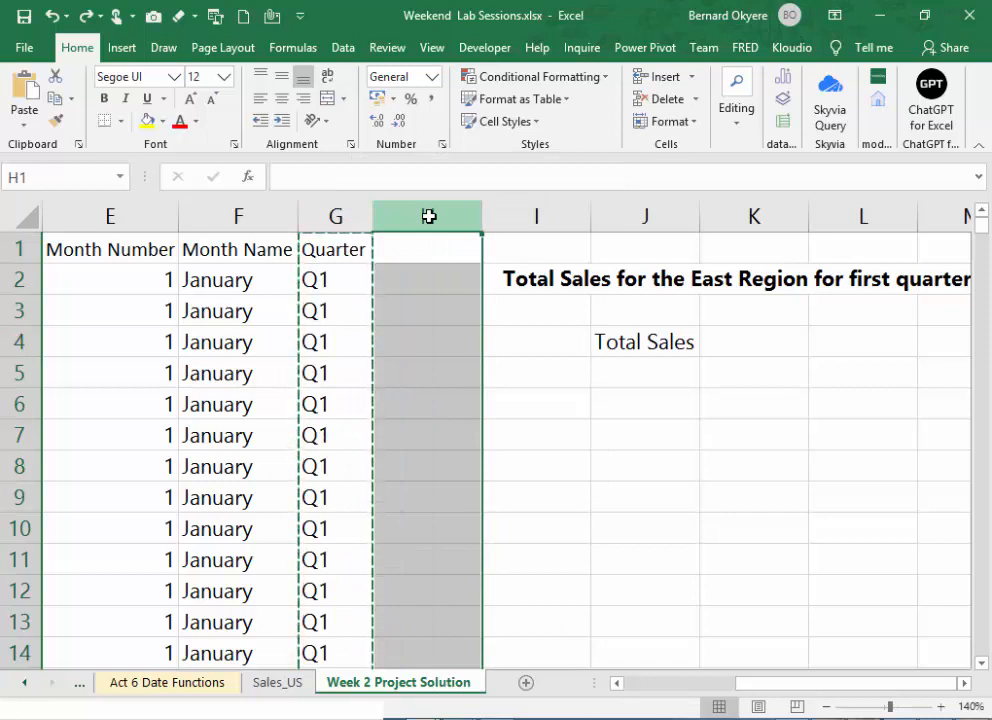
pyautogui.rightClick(428, 216)
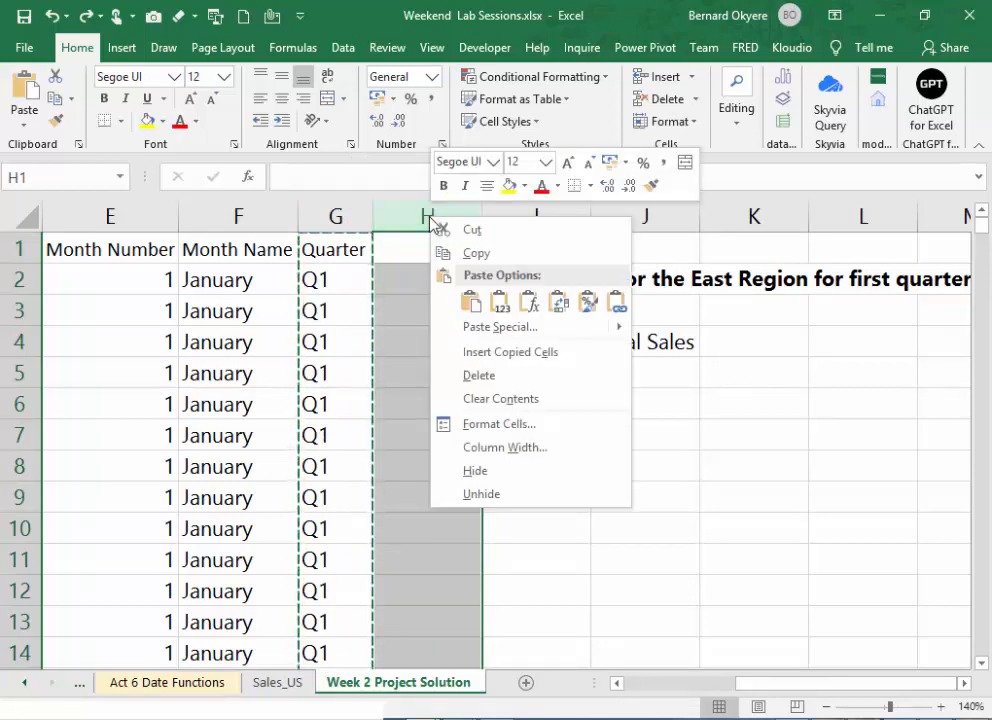
pyautogui.click(501, 304)
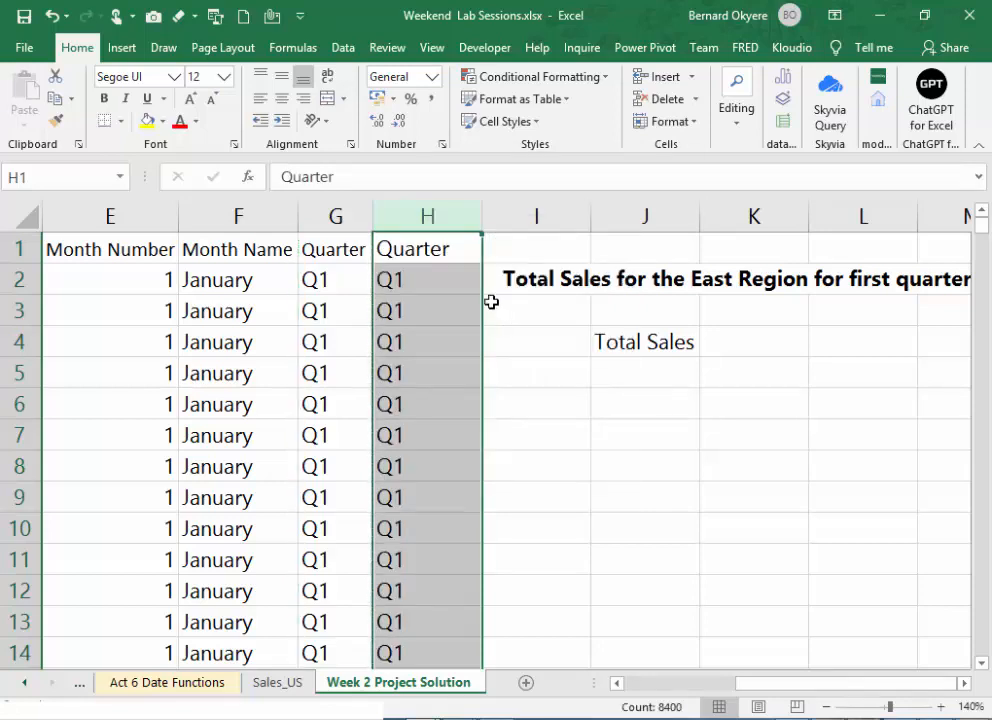
pyautogui.click(461, 289)
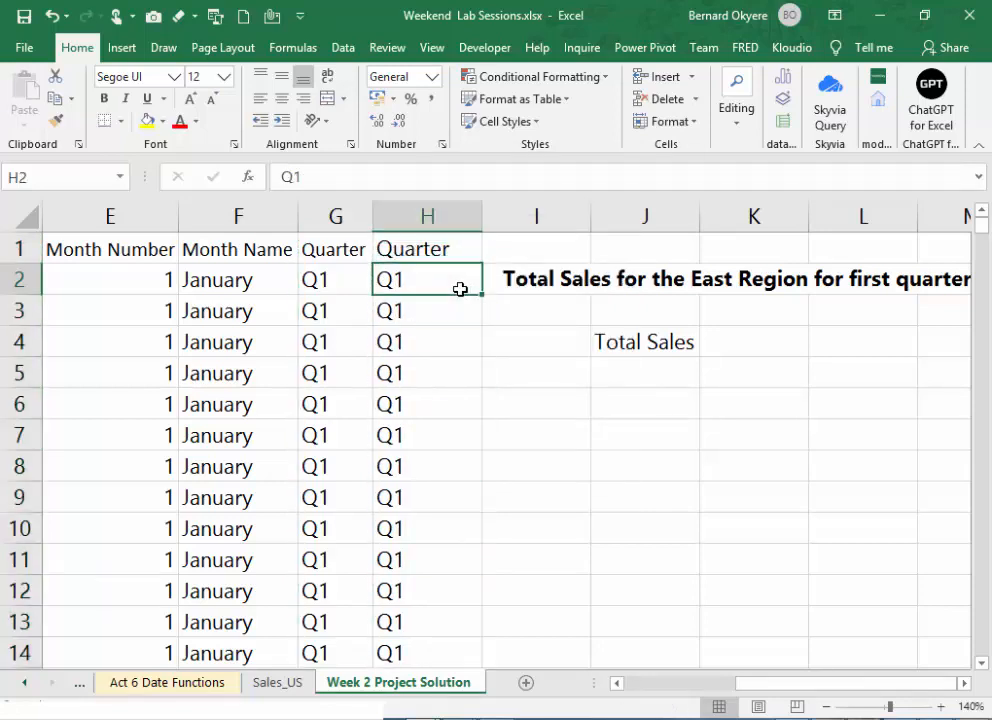
# - Remove duplicates from column H only, continuing with the current selection and treating the first row as a header
pyautogui.click(432, 302)
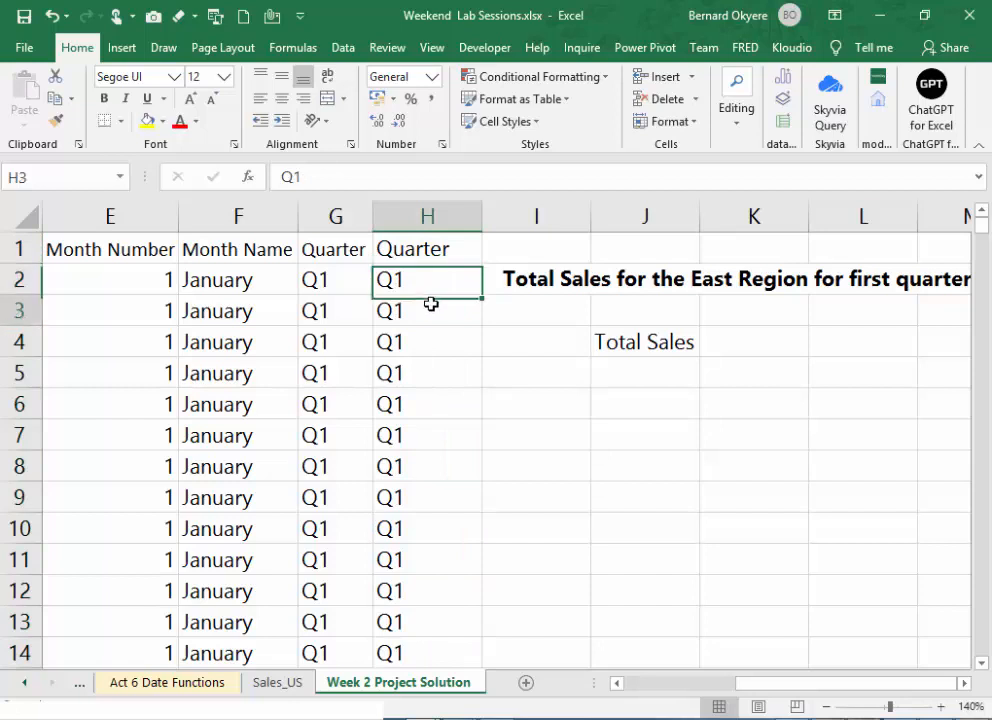
pyautogui.click(312, 279)
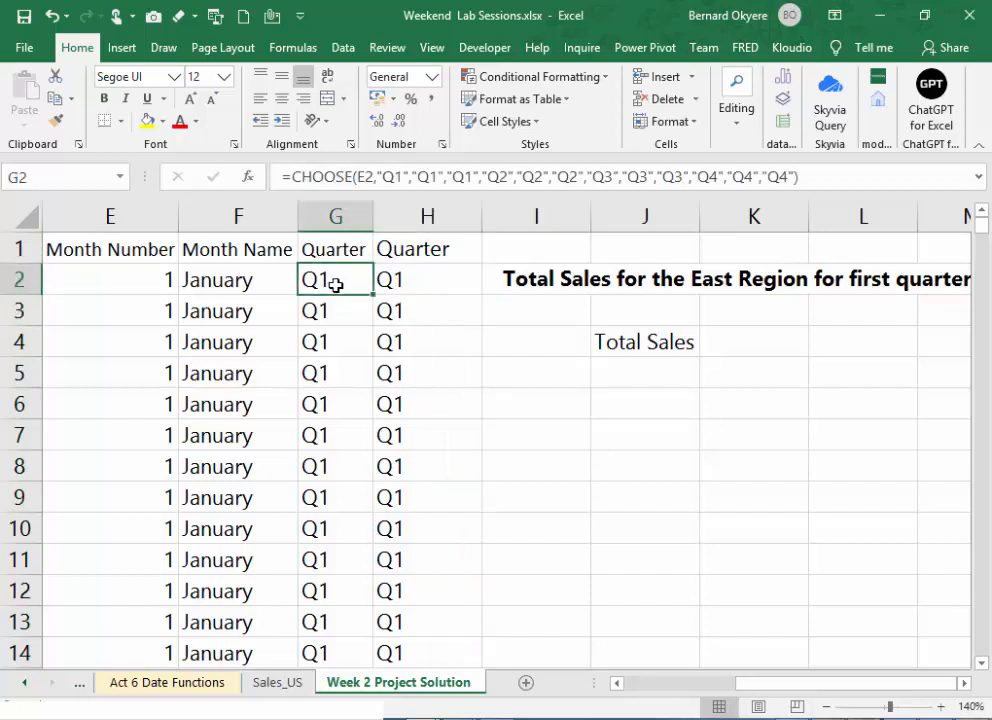
pyautogui.click(421, 218)
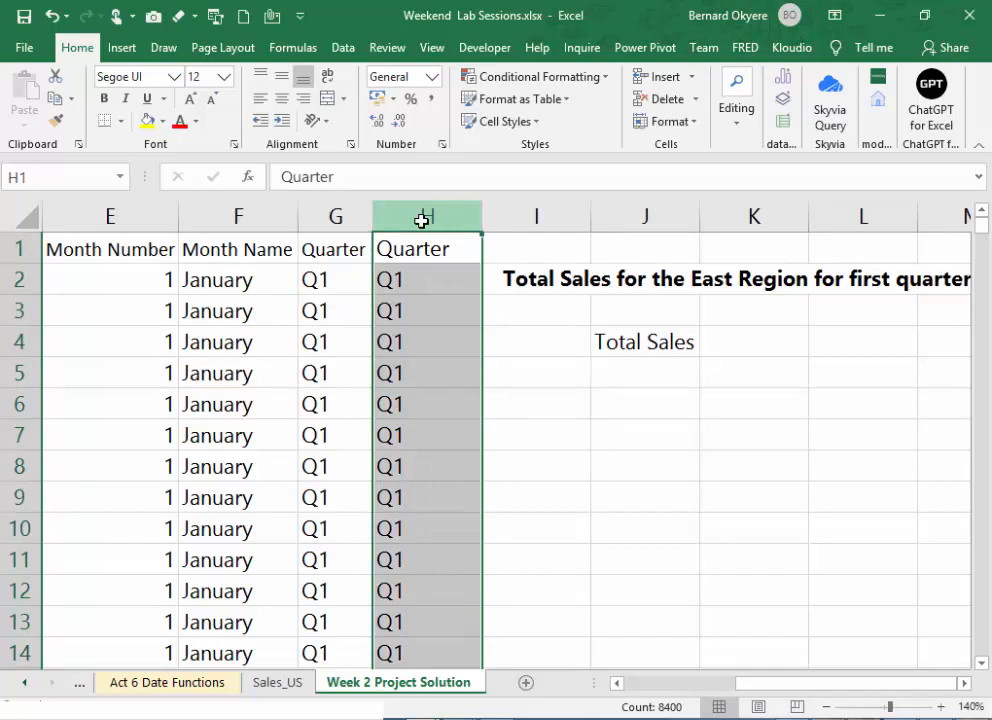
pyautogui.moveTo(425, 216); pyautogui.dragTo(425, 216)
pyautogui.moveTo(425, 216)
pyautogui.mouseDown()
pyautogui.moveTo(401, 206)
pyautogui.moveTo(370, 55)
pyautogui.moveTo(436, 151)
pyautogui.moveTo(427, 215)
pyautogui.mouseUp()
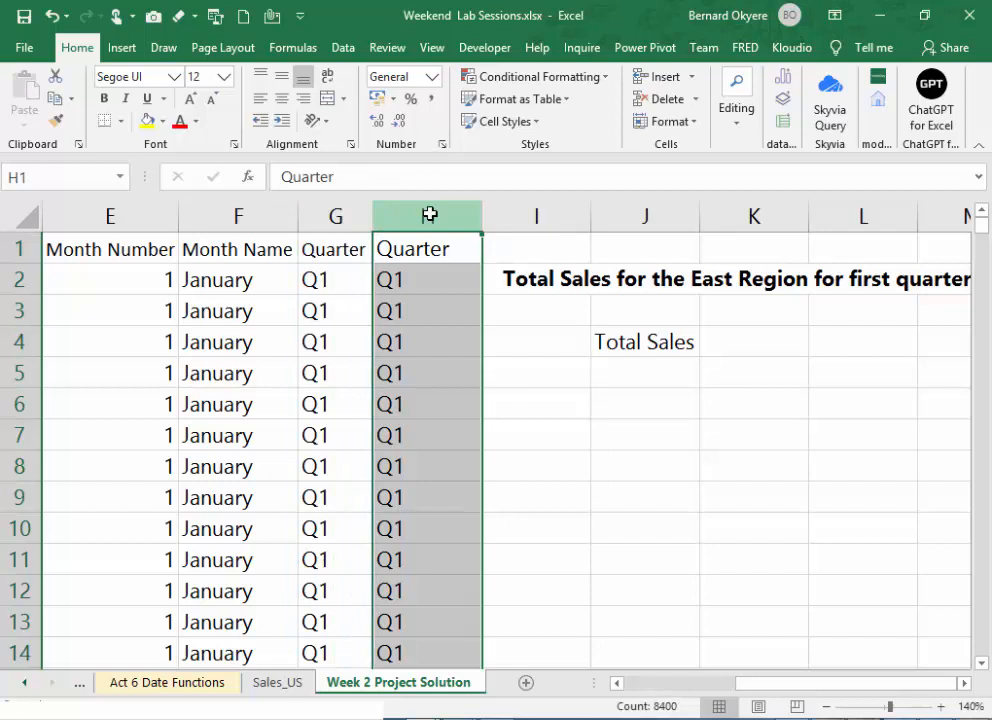
pyautogui.click(350, 48)
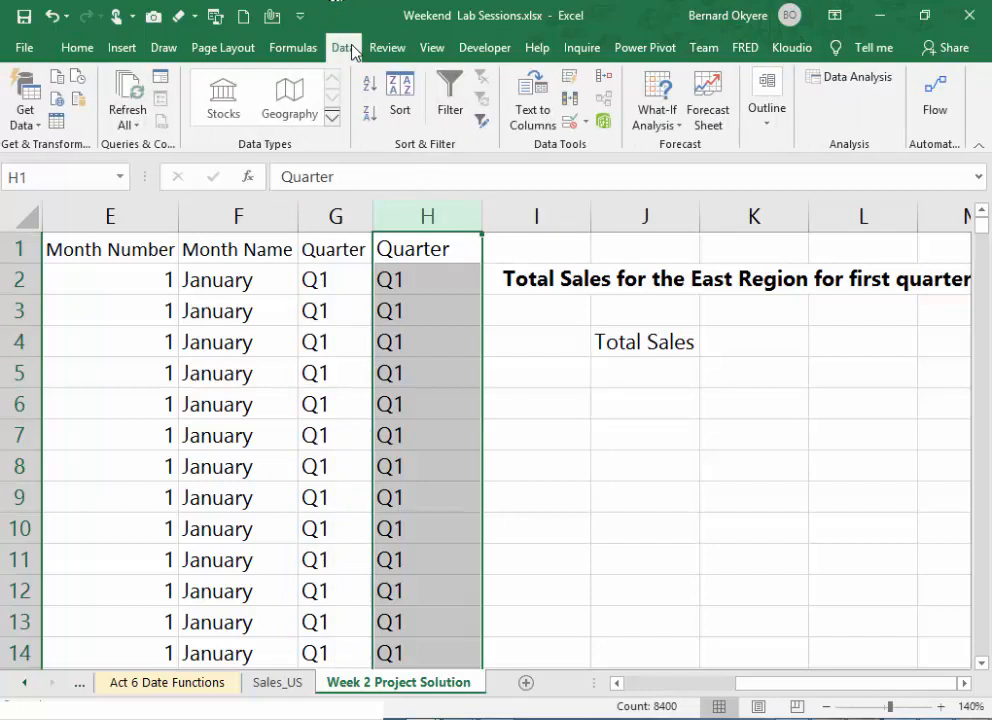
pyautogui.click(570, 102)
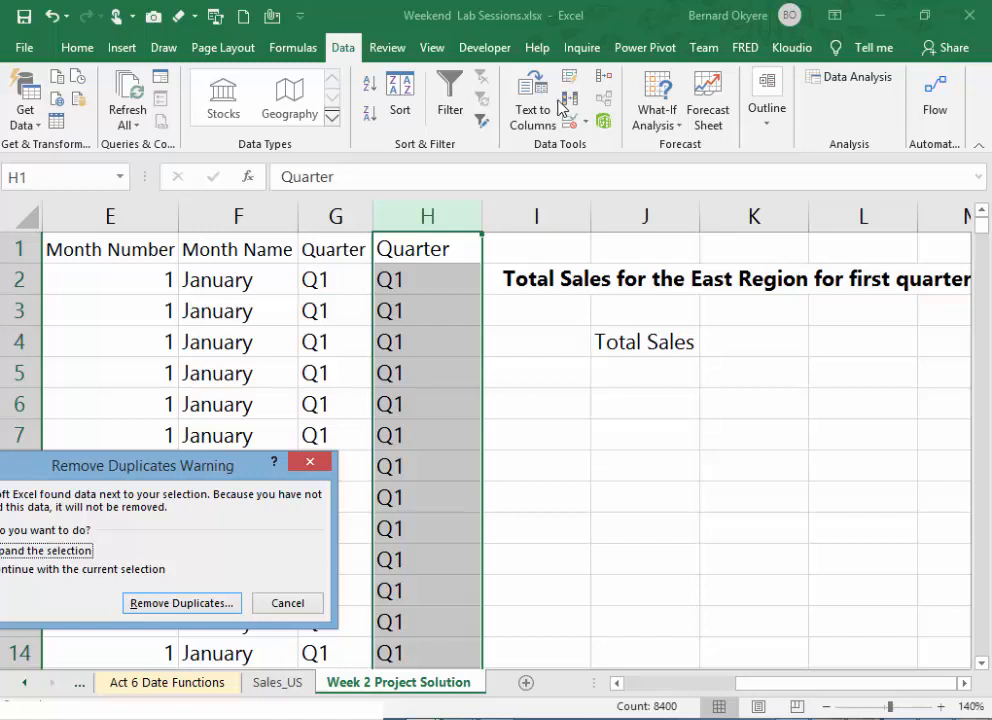
pyautogui.moveTo(138, 466); pyautogui.dragTo(329, 397)
pyautogui.moveTo(398, 378); pyautogui.dragTo(525, 323)
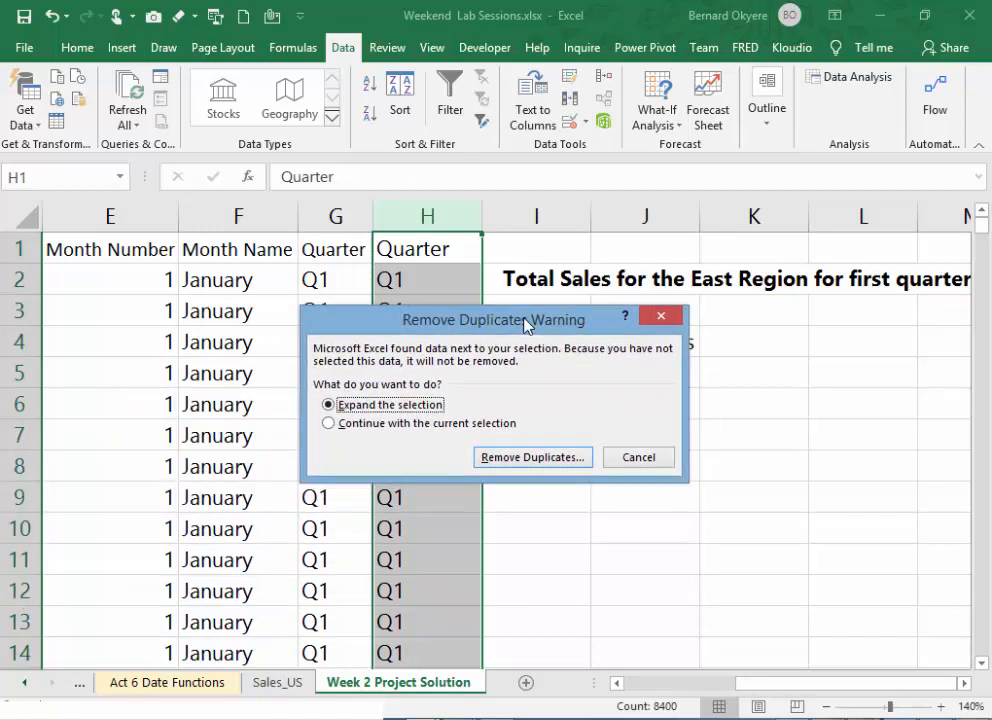
pyautogui.click(394, 424)
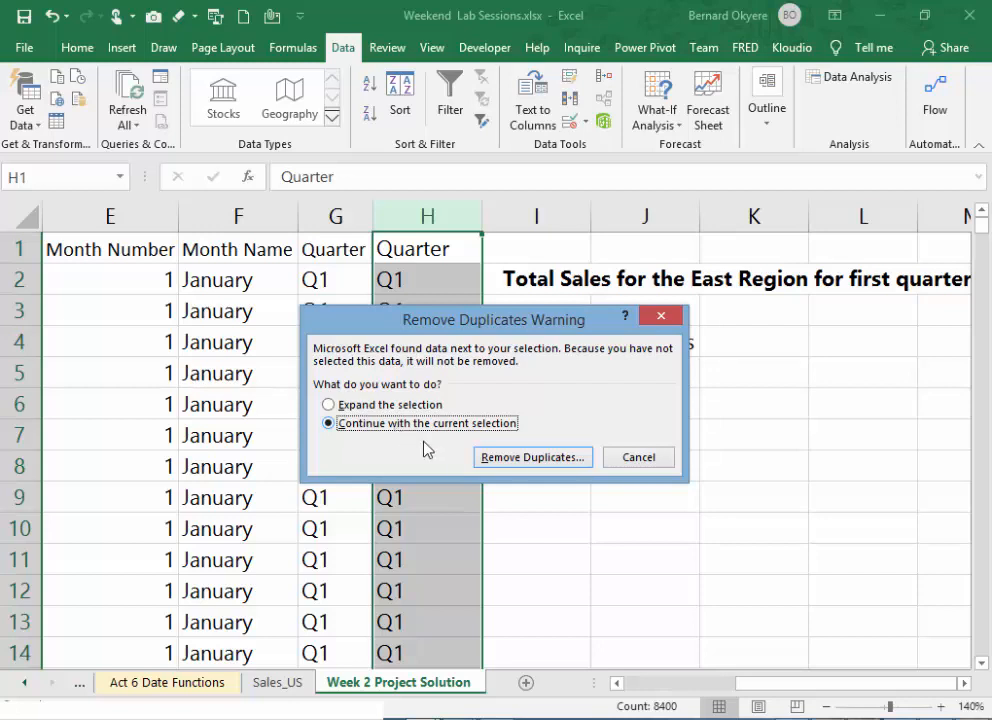
pyautogui.click(507, 462)
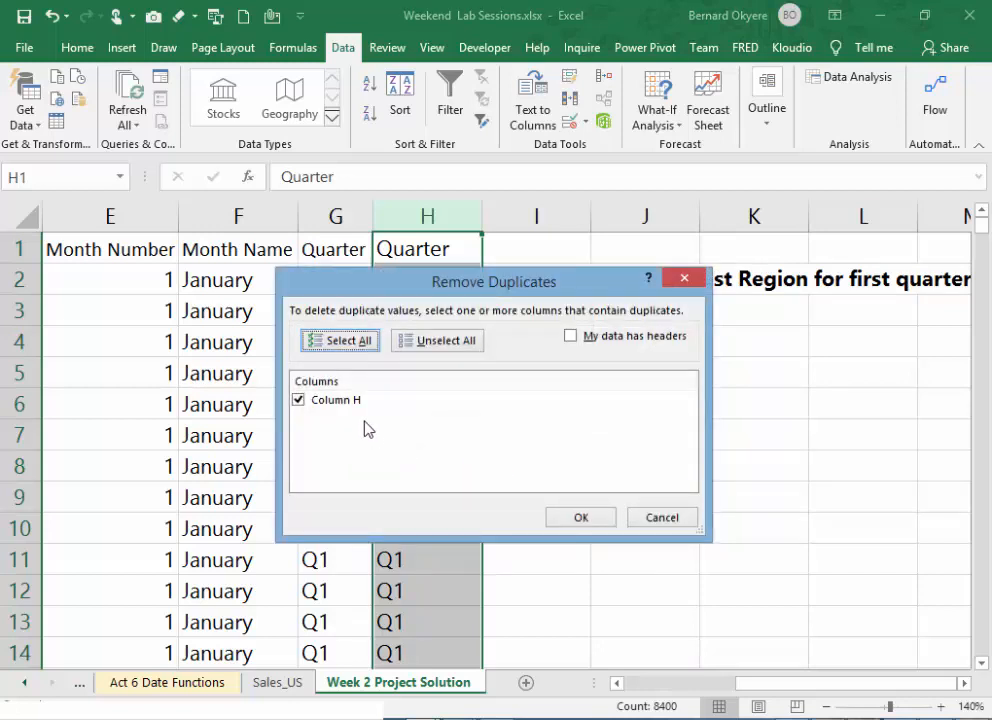
pyautogui.click(574, 340)
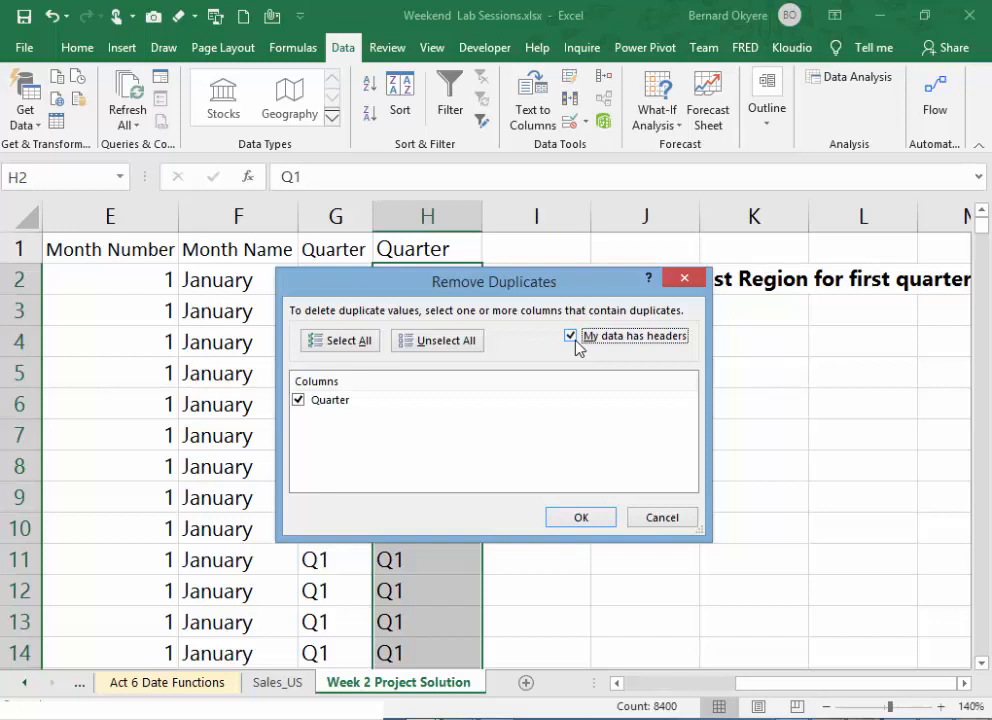
pyautogui.click(577, 518)
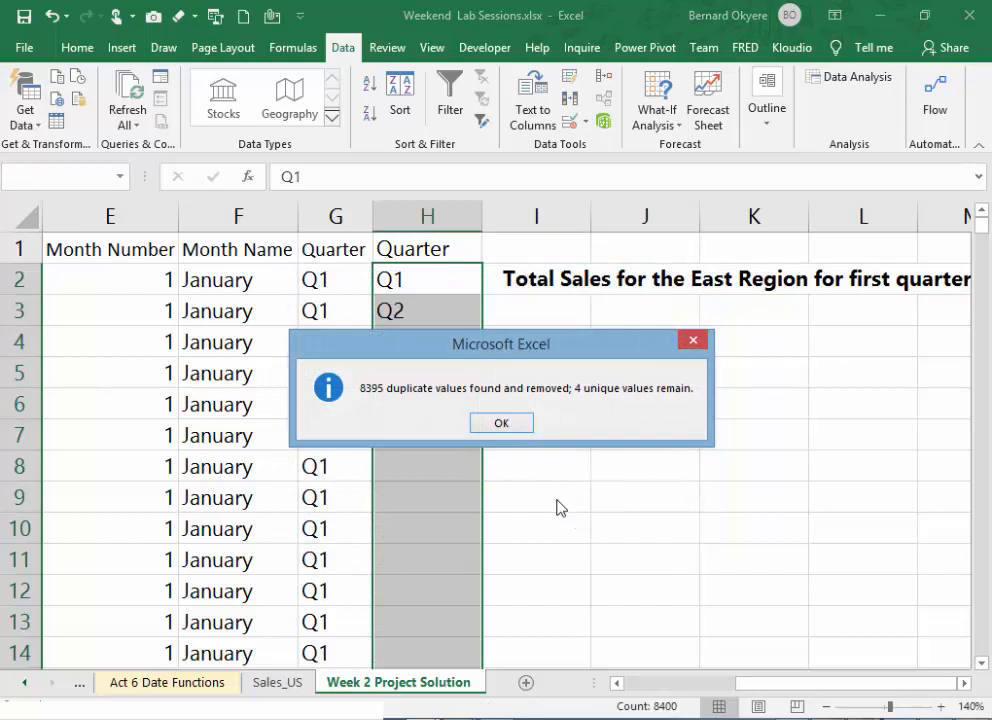
pyautogui.click(517, 424)
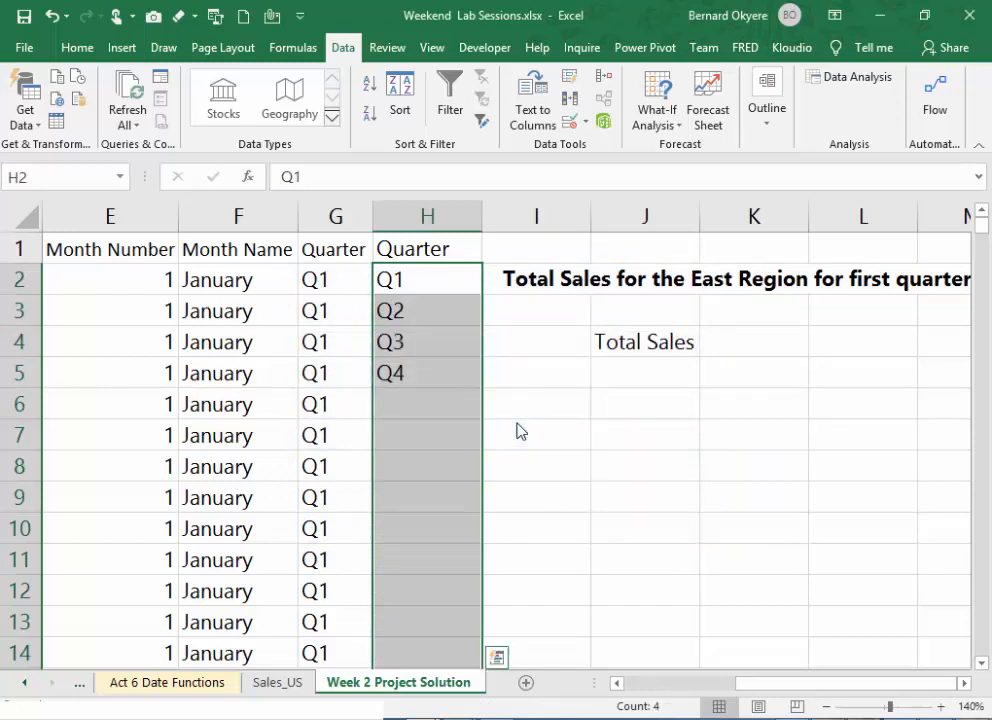
# - Move the deduplicated Quarter list from H1:H5 to I4:I8, beside the Total Sales heading
pyautogui.click(441, 321)
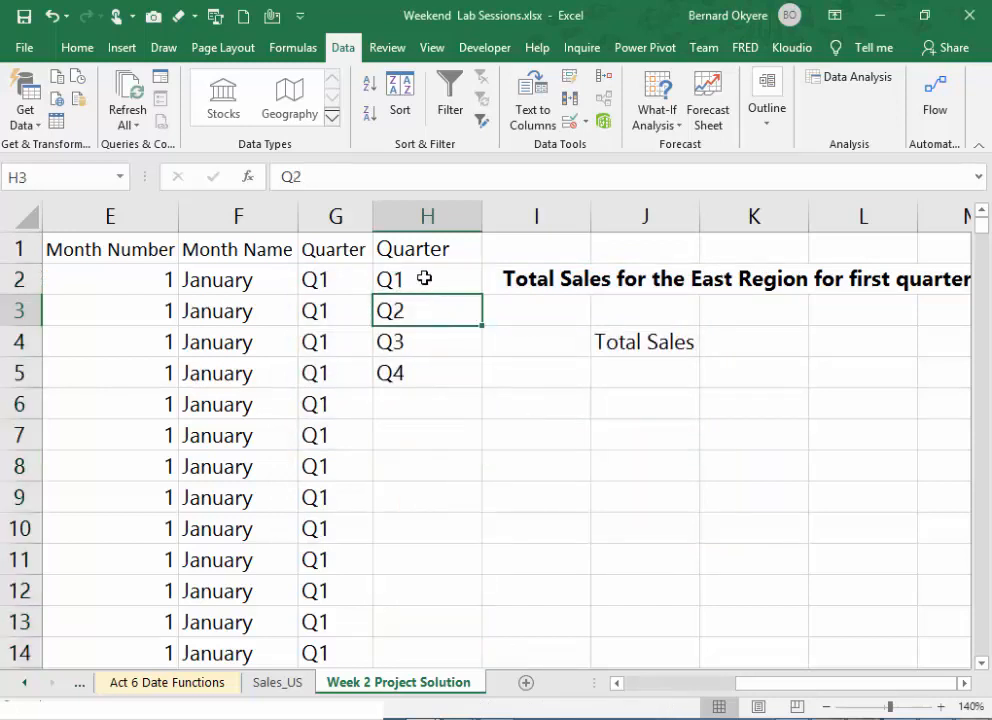
pyautogui.click(420, 252)
pyautogui.moveTo(420, 252); pyautogui.dragTo(418, 356)
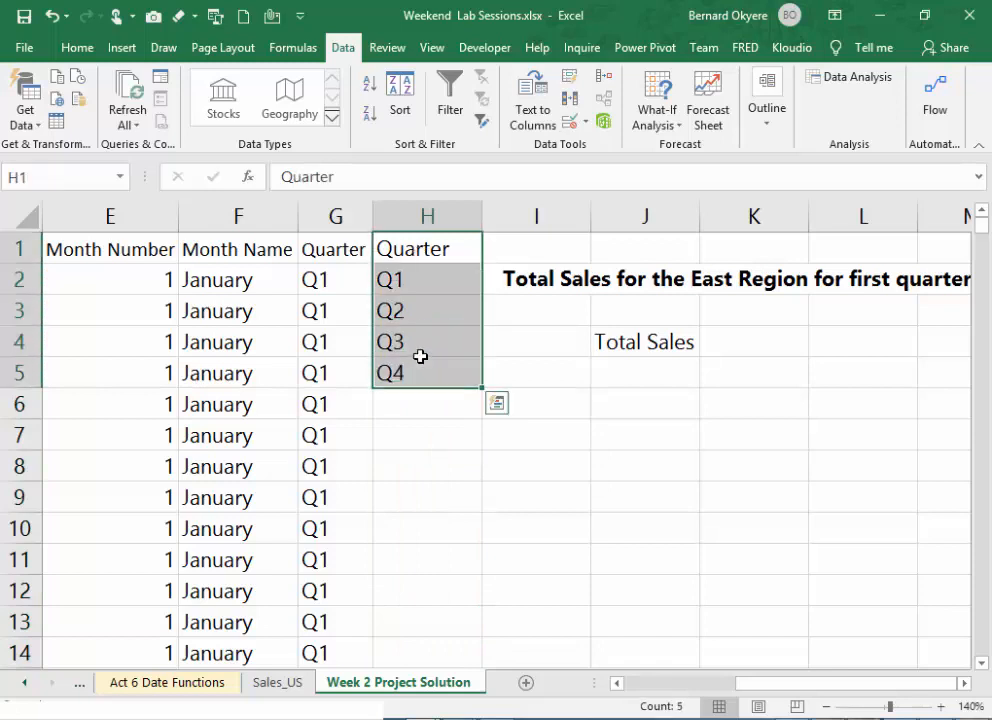
pyautogui.moveTo(480, 332); pyautogui.dragTo(566, 456)
pyautogui.click(562, 381)
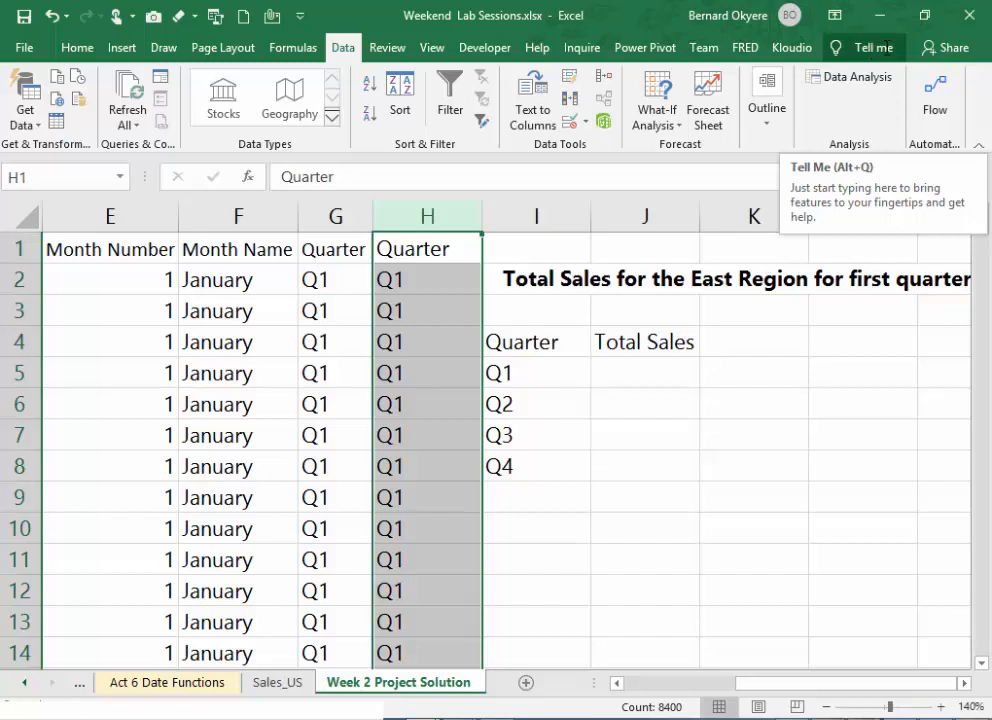
# - Look up the Remove Duplicates command by searching for "Remove" and deduplicate only column H, with its first row as header
pyautogui.click(886, 47)
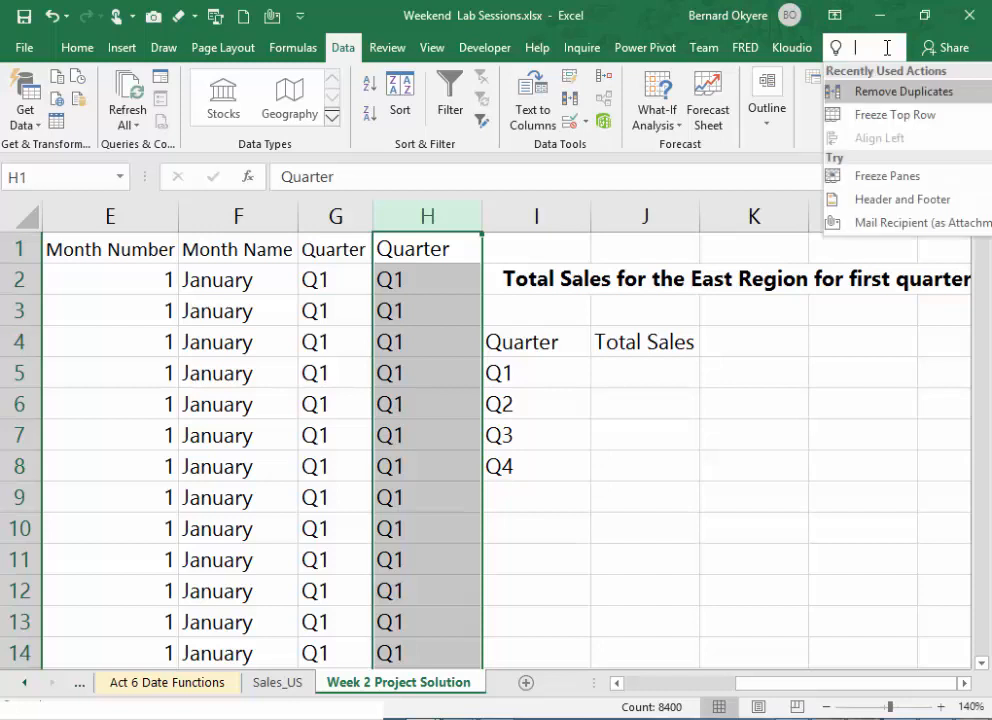
pyautogui.write('Remove')
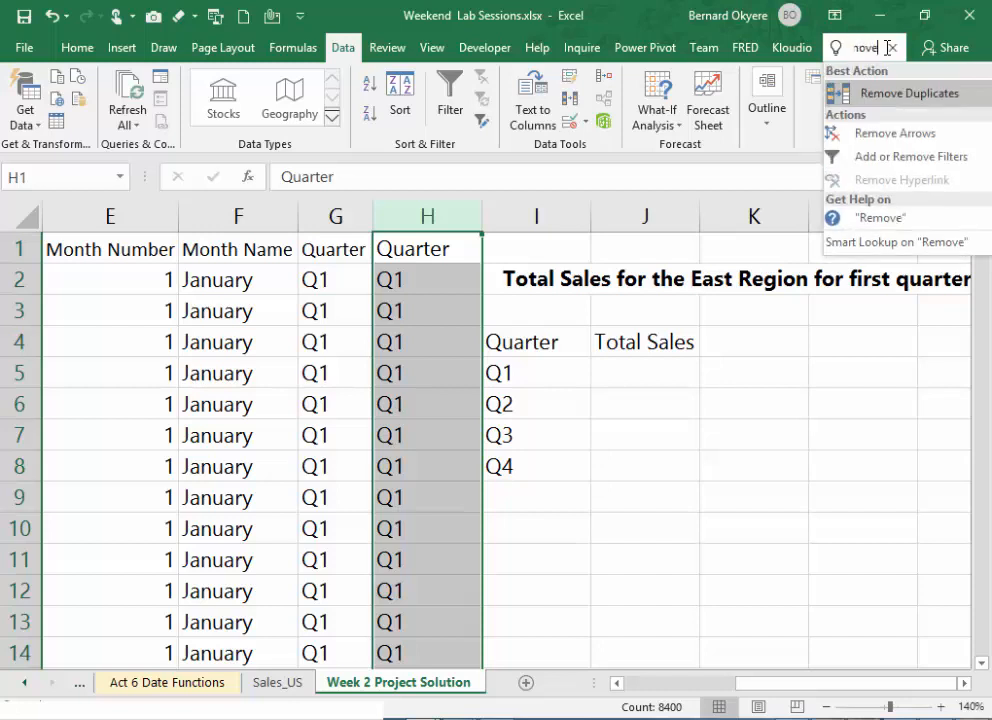
pyautogui.click(896, 98)
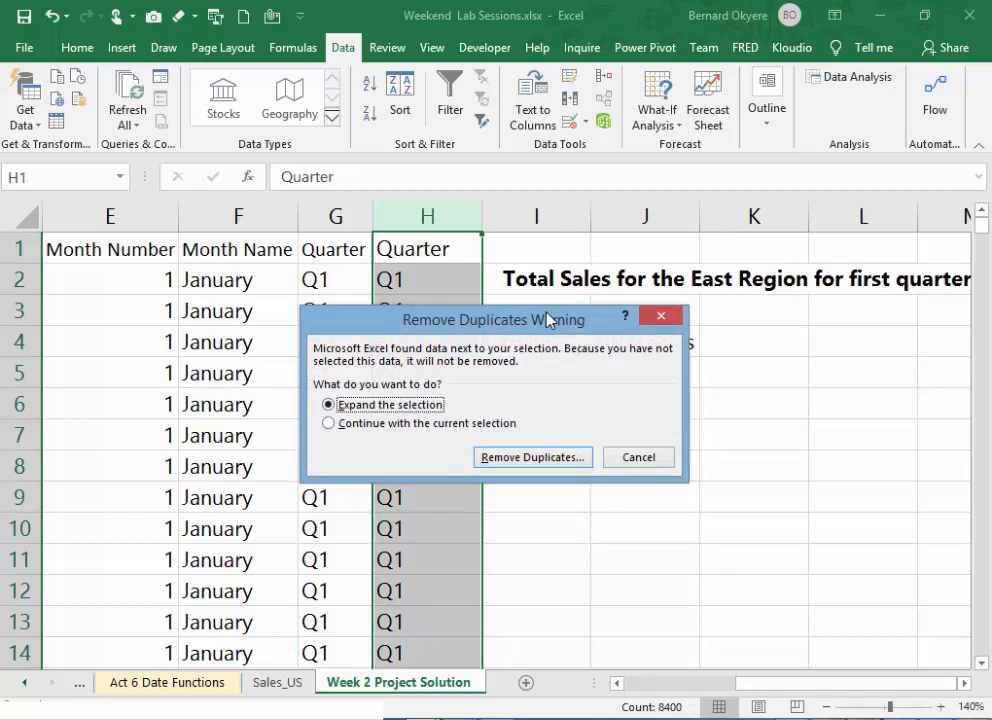
pyautogui.moveTo(547, 320); pyautogui.dragTo(712, 199)
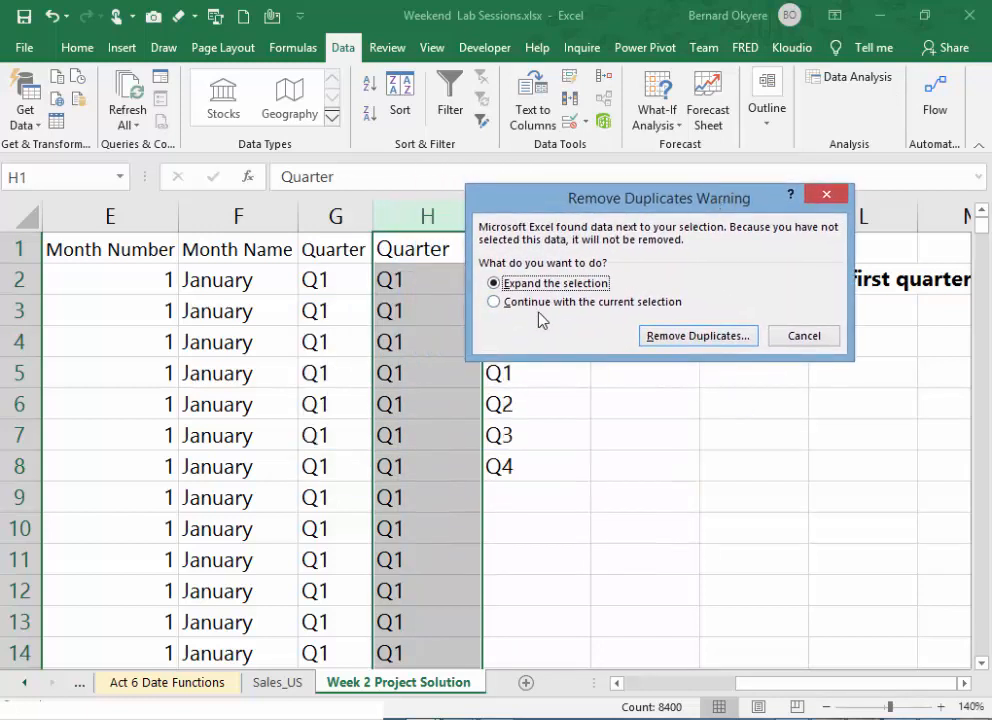
pyautogui.click(502, 301)
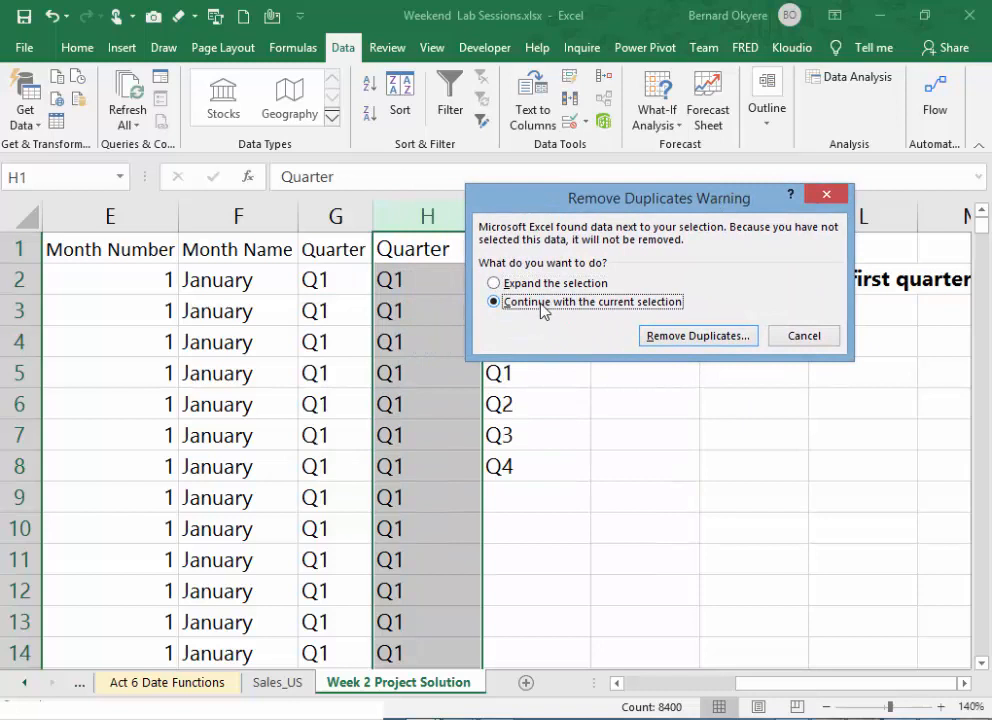
pyautogui.click(715, 338)
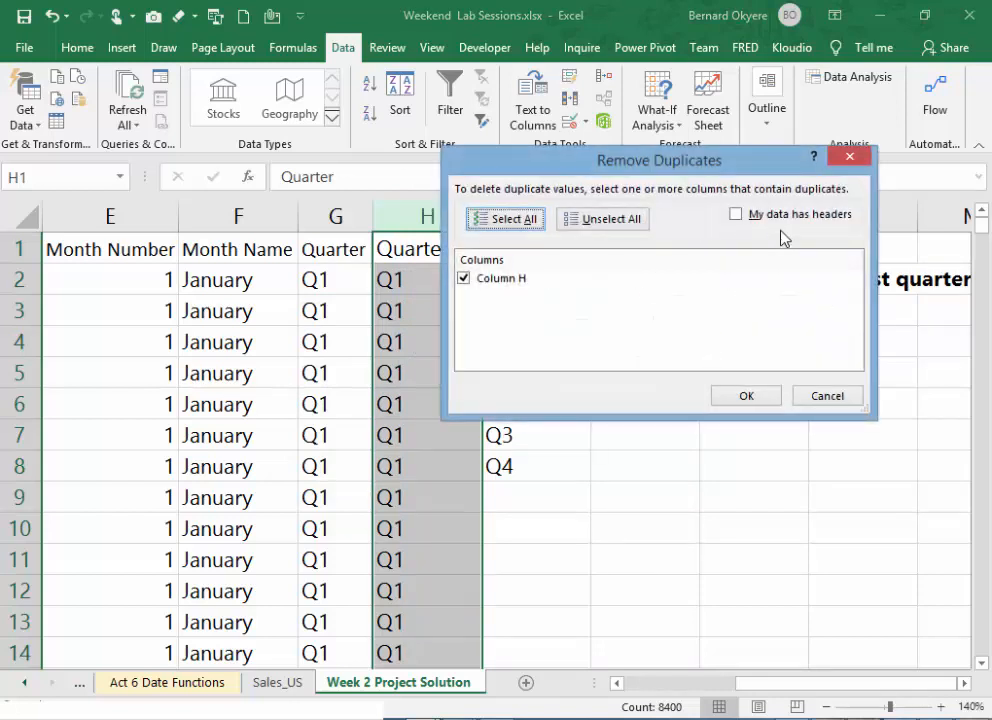
pyautogui.click(757, 218)
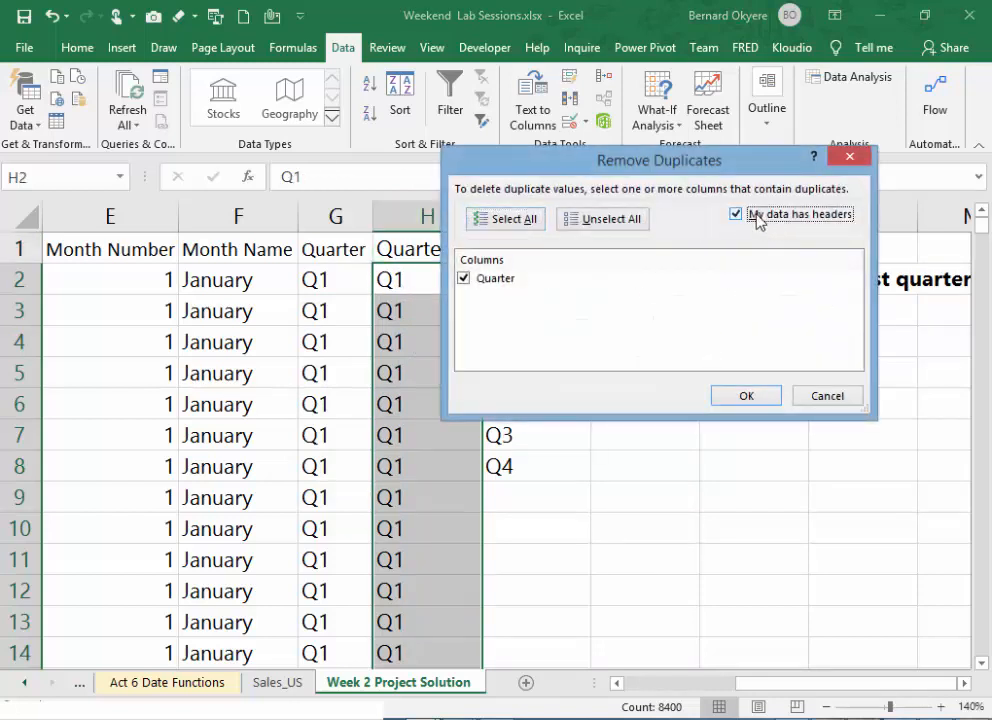
pyautogui.click(738, 396)
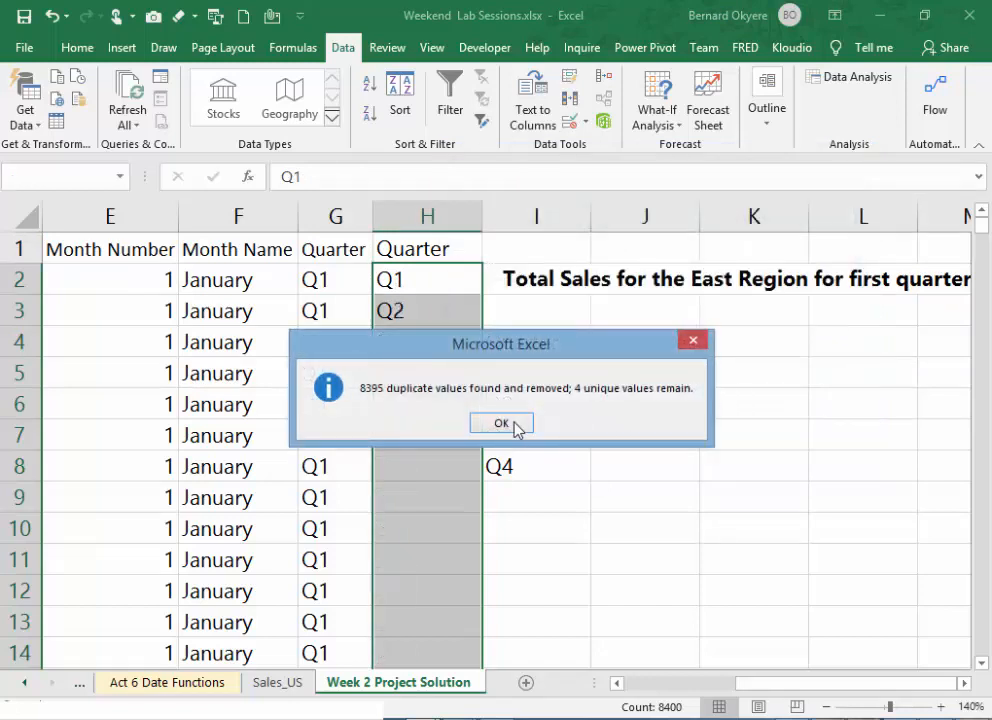
pyautogui.click(505, 423)
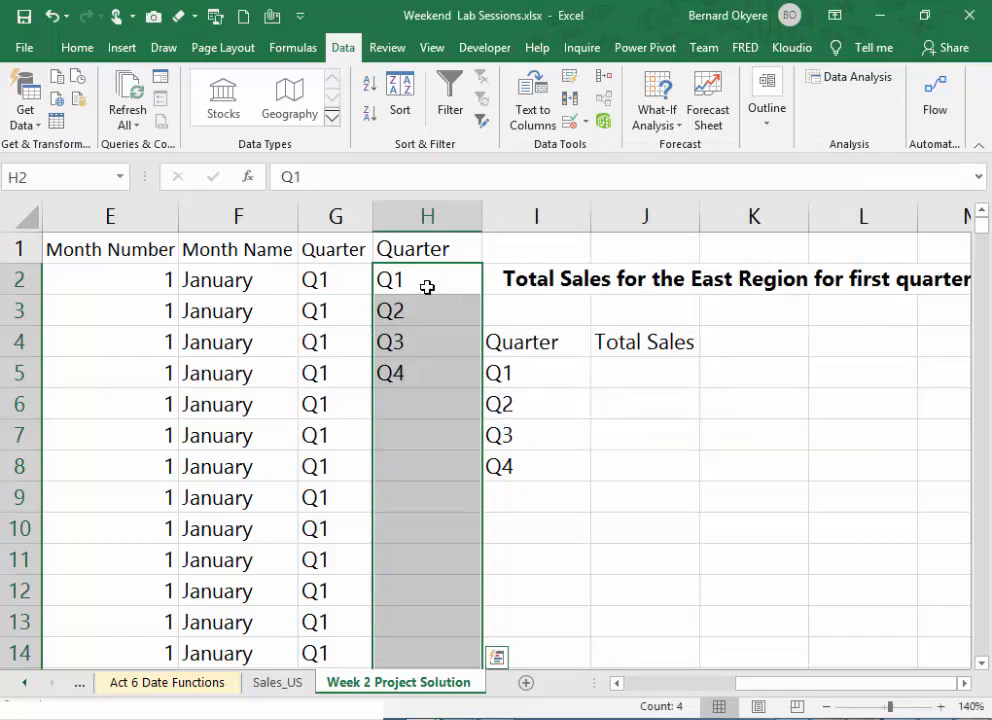
# - Clear the existing Quarter list in I4:I8 and move the unique Quarter list from H1:H5 into its place
pyautogui.click(437, 216)
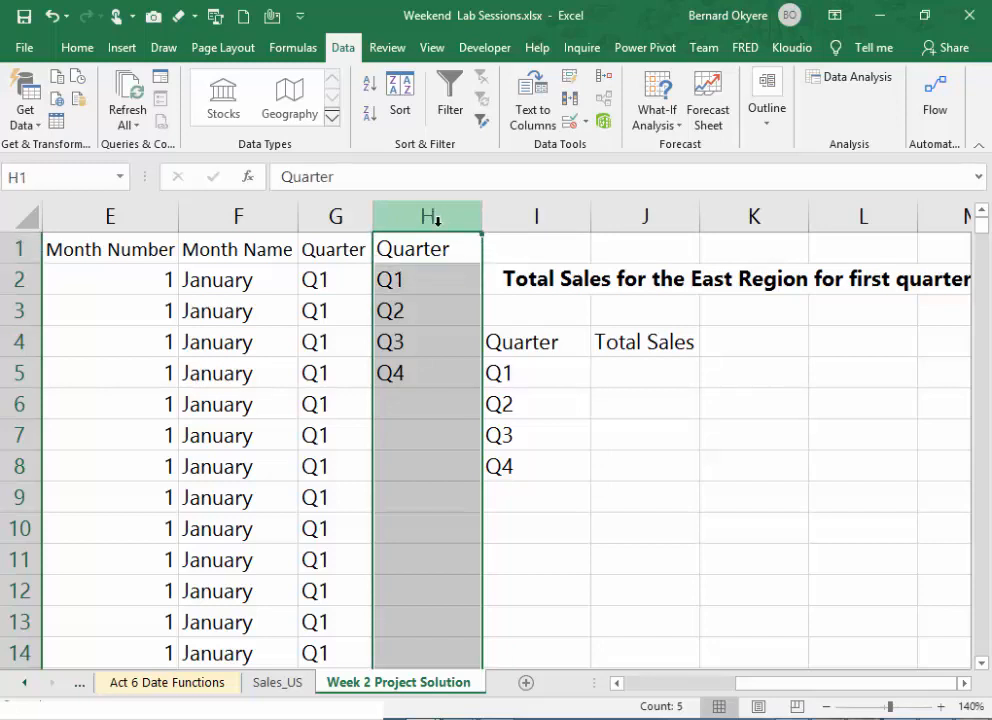
pyautogui.click(424, 288)
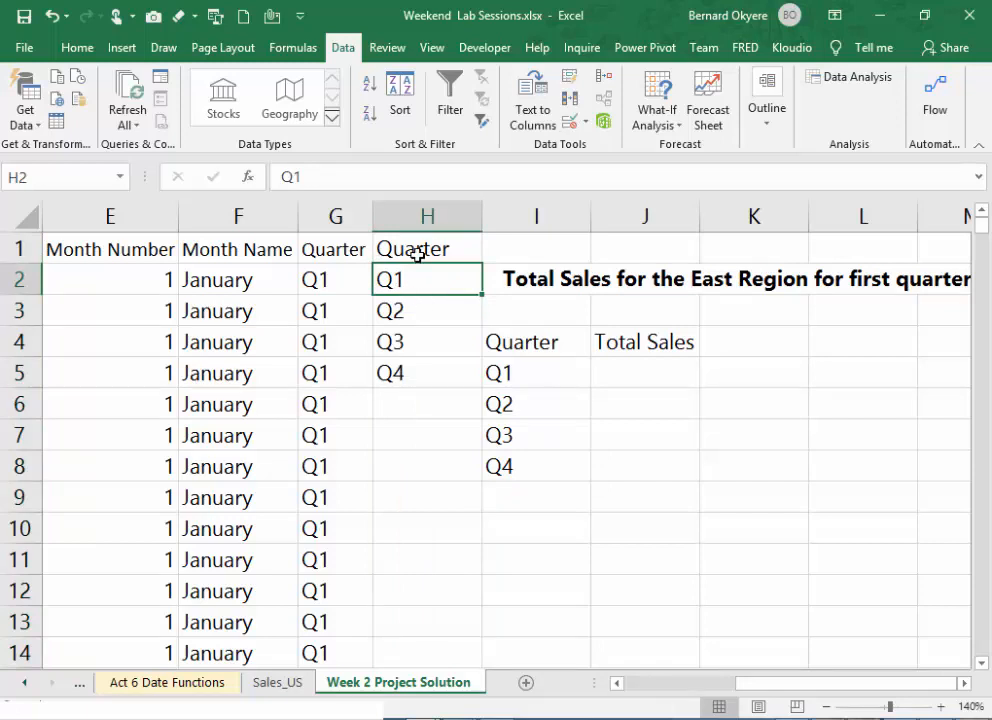
pyautogui.moveTo(416, 250); pyautogui.dragTo(411, 364)
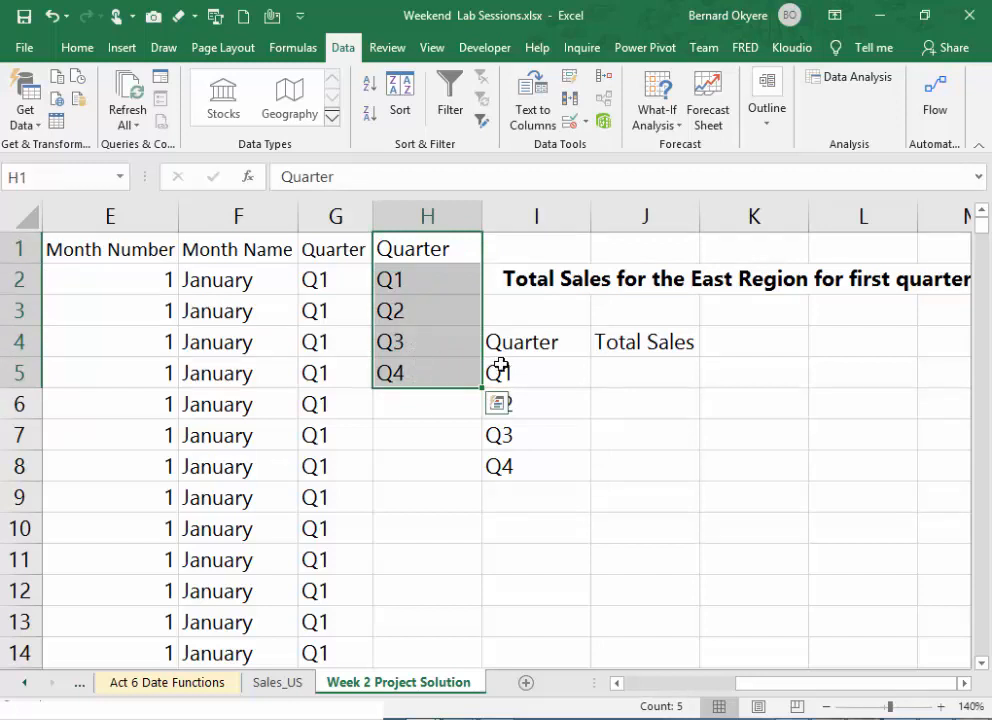
pyautogui.moveTo(522, 348); pyautogui.dragTo(506, 458)
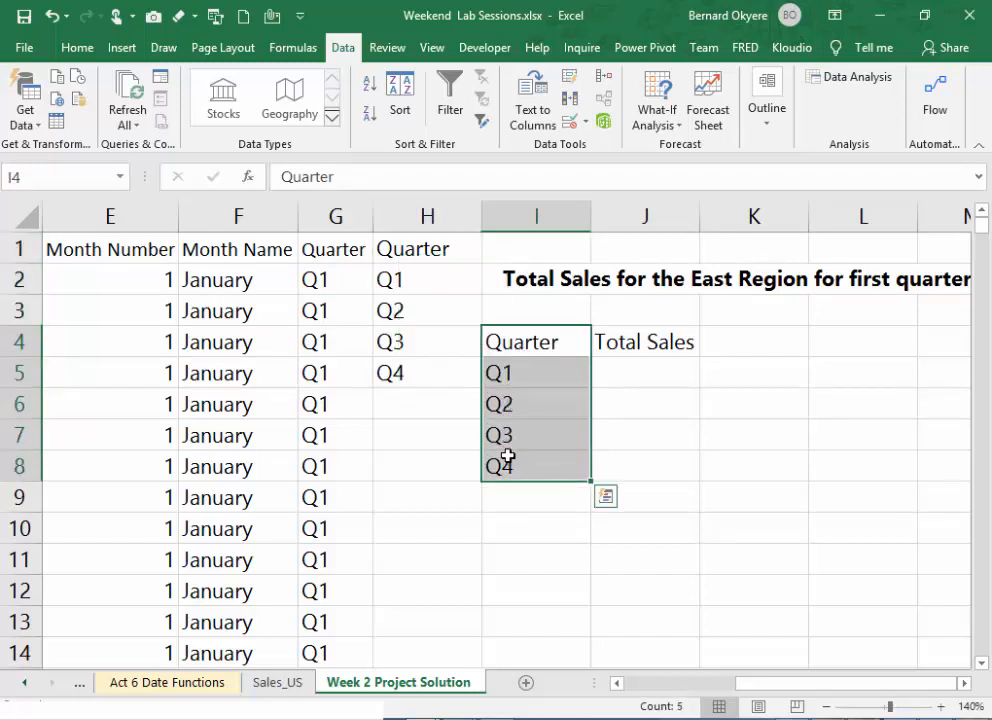
pyautogui.press('Delete')
pyautogui.moveTo(423, 258); pyautogui.dragTo(431, 359)
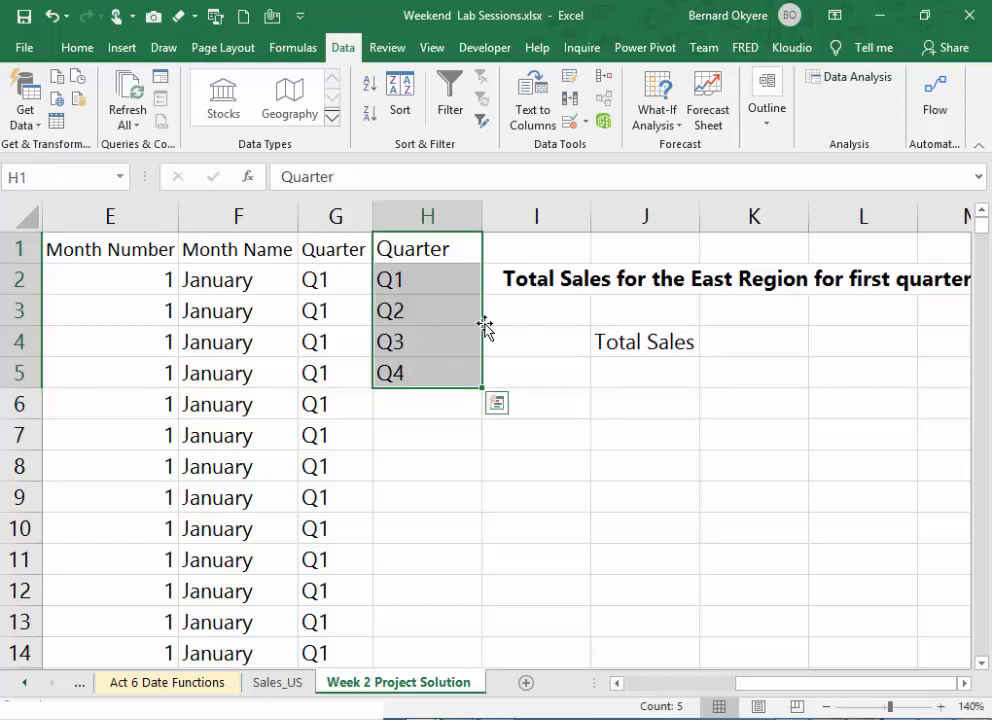
pyautogui.moveTo(483, 322); pyautogui.dragTo(531, 396)
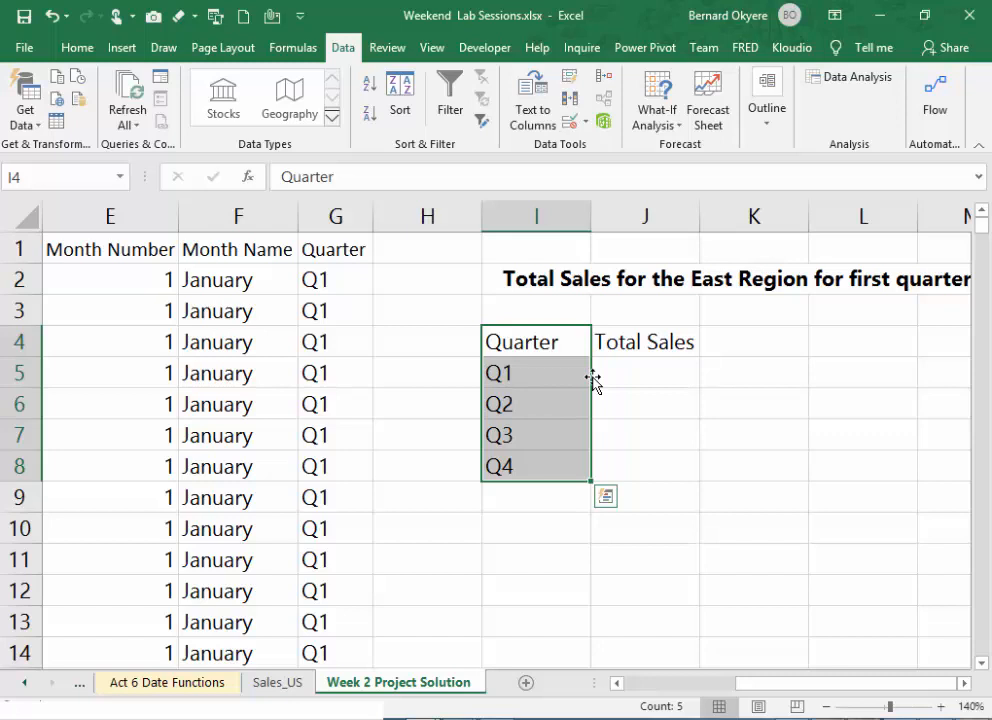
pyautogui.click(662, 363)
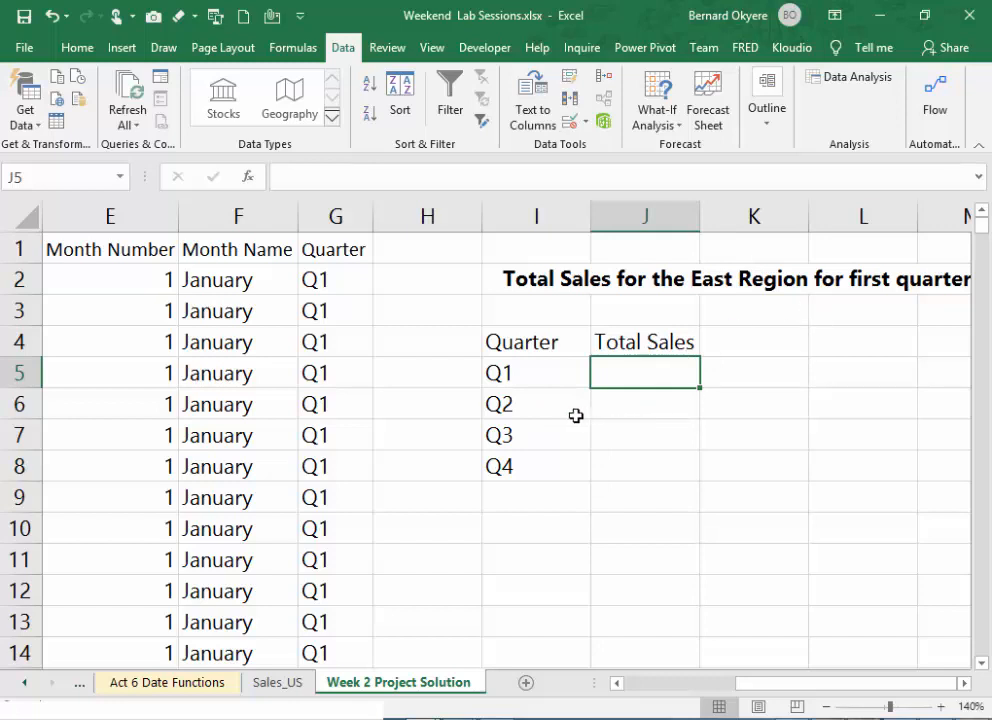
pyautogui.click(512, 373)
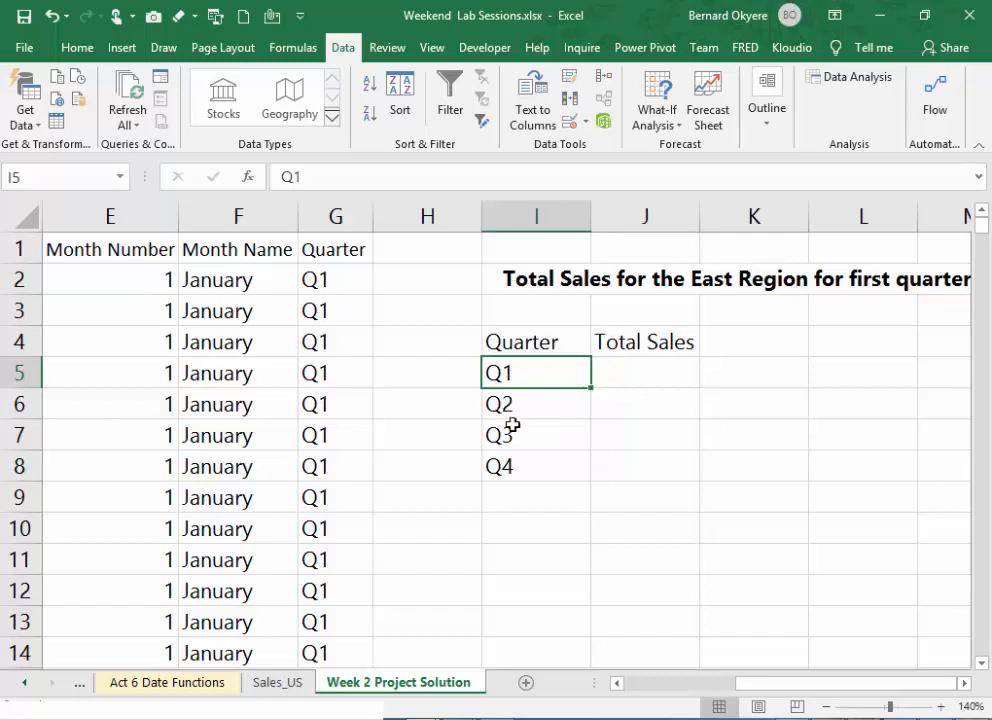
pyautogui.click(335, 222)
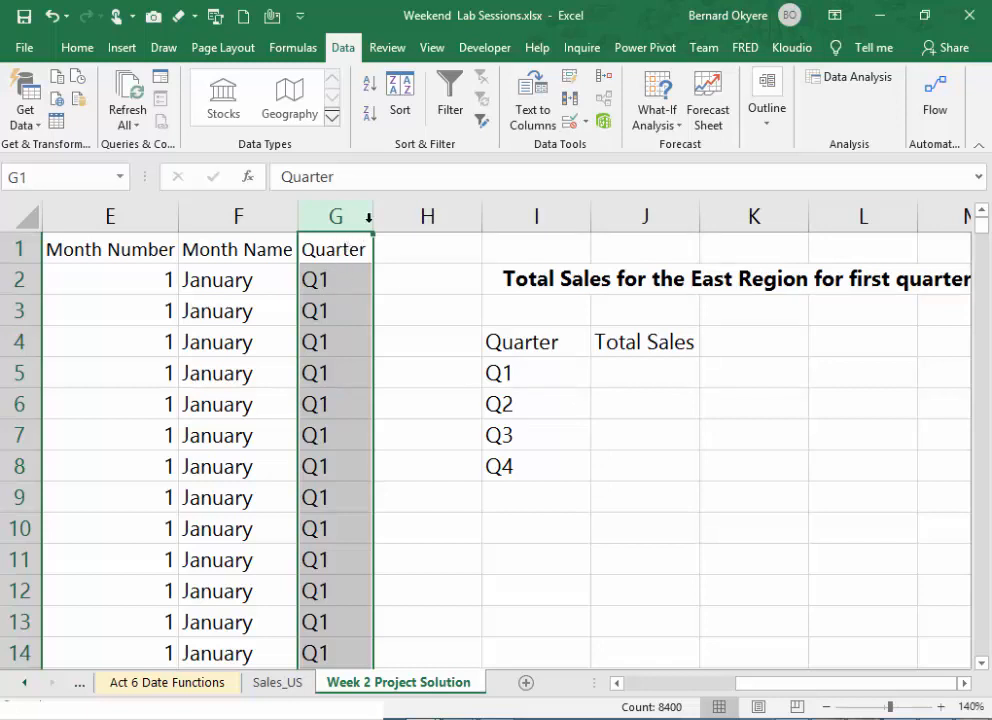
pyautogui.moveTo(528, 371); pyautogui.dragTo(529, 476)
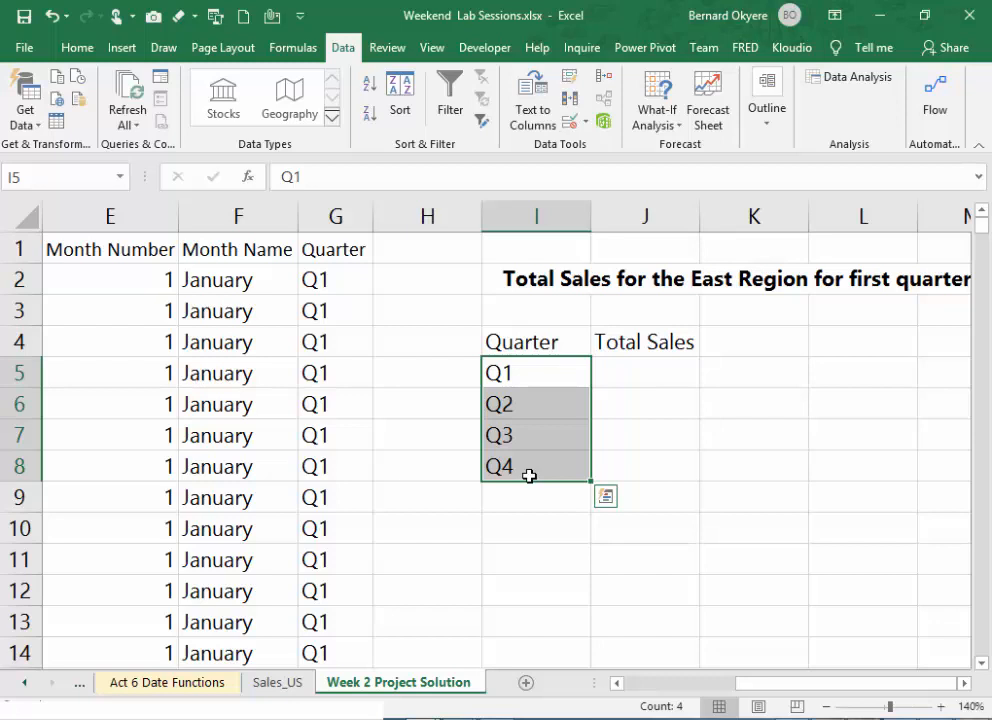
pyautogui.click(514, 376)
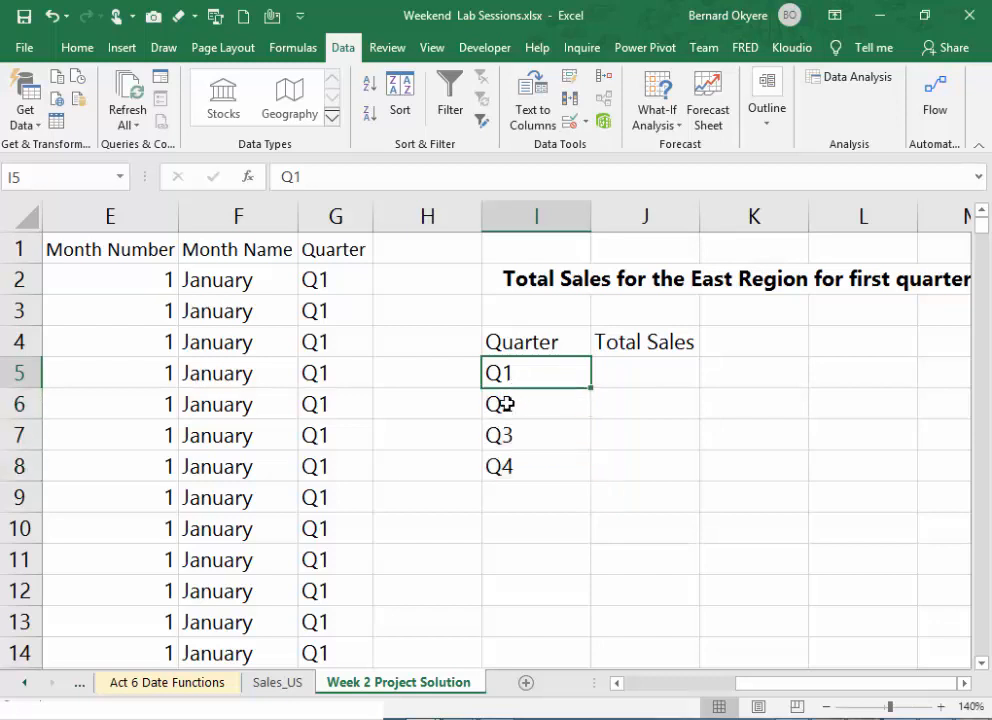
# - Compare the plain values in the Quarter list at I5:I6 with the CHOOSE formula behind the Quarter column in G2
pyautogui.click(506, 404)
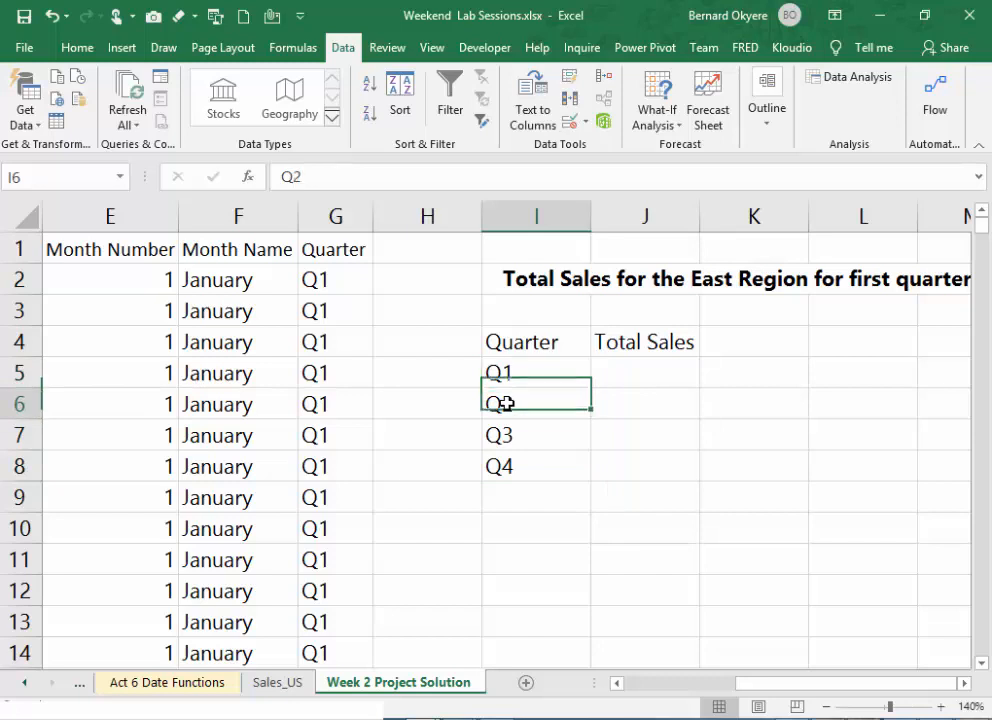
pyautogui.click(354, 206)
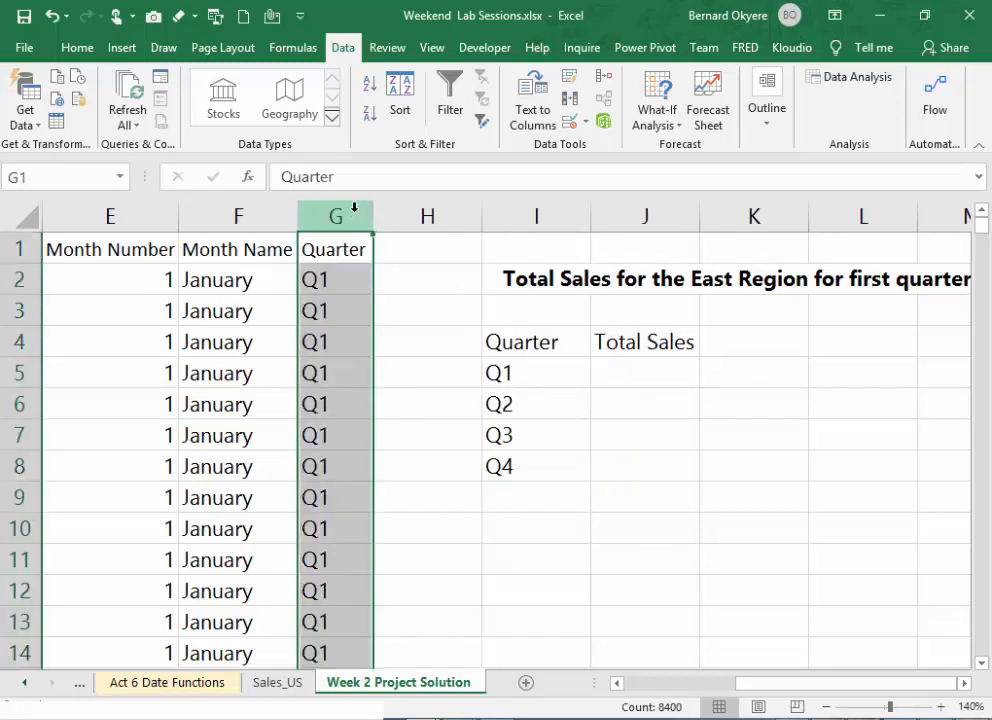
pyautogui.click(538, 379)
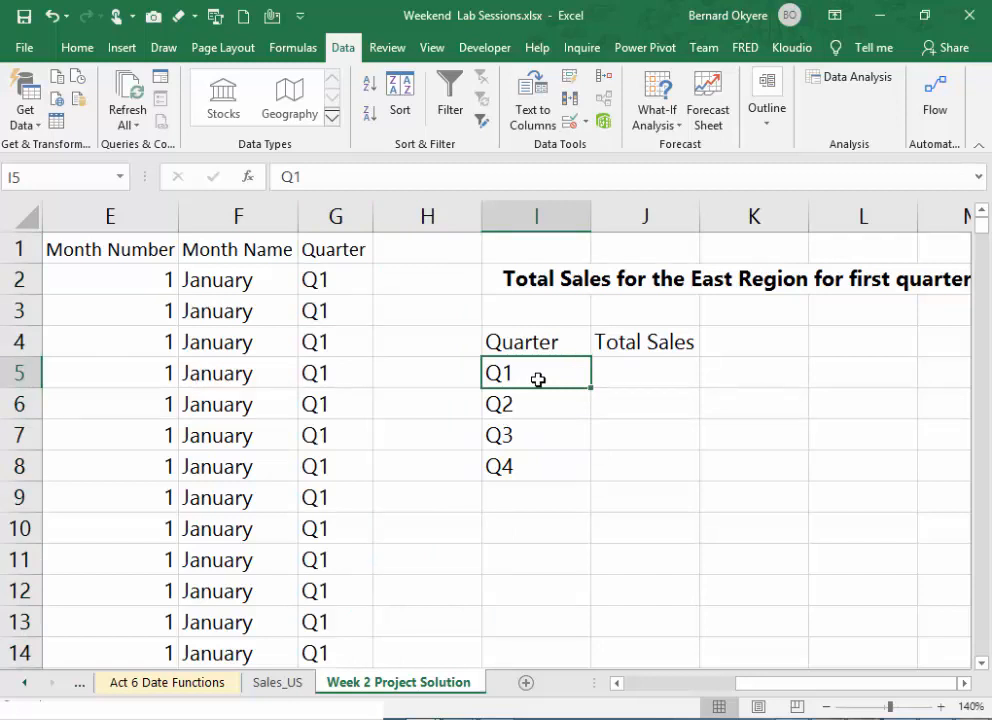
pyautogui.click(323, 218)
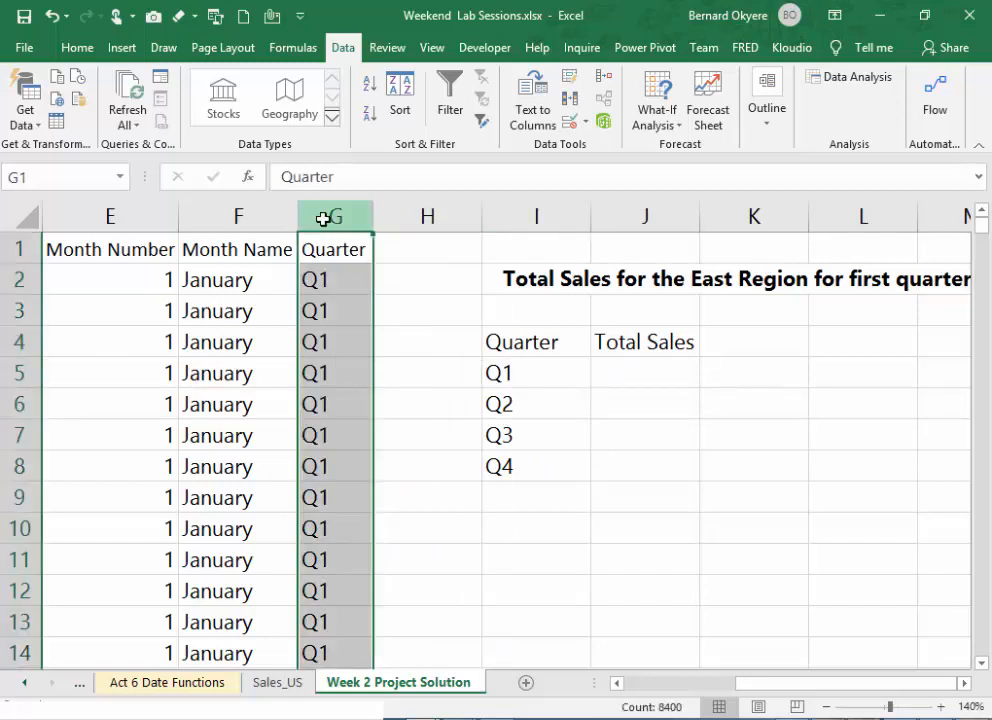
pyautogui.click(325, 289)
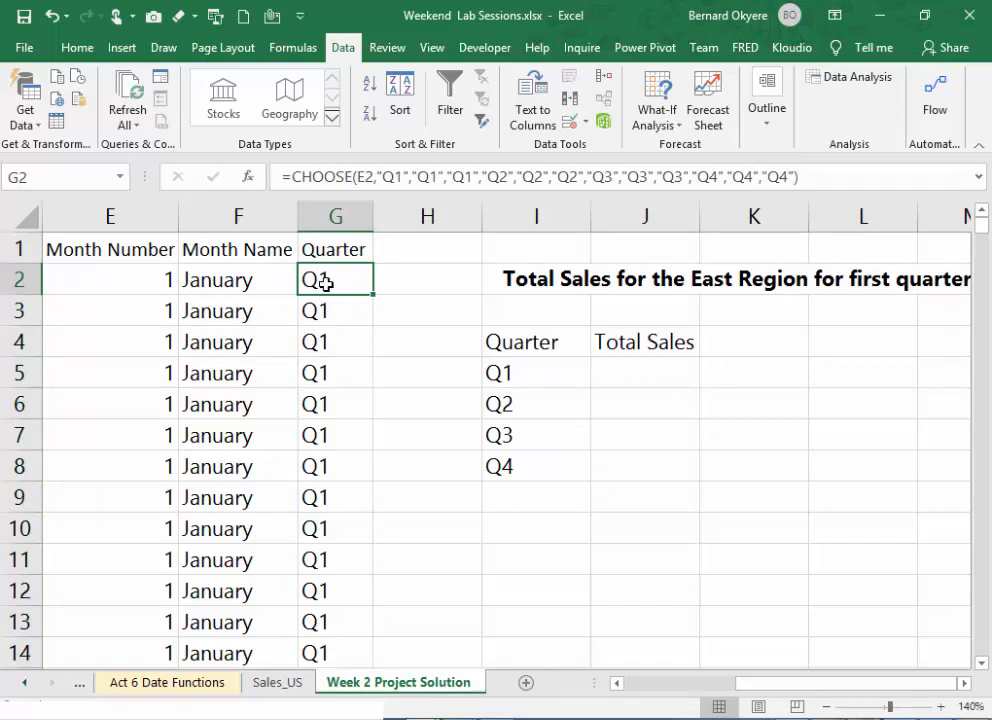
pyautogui.click(526, 379)
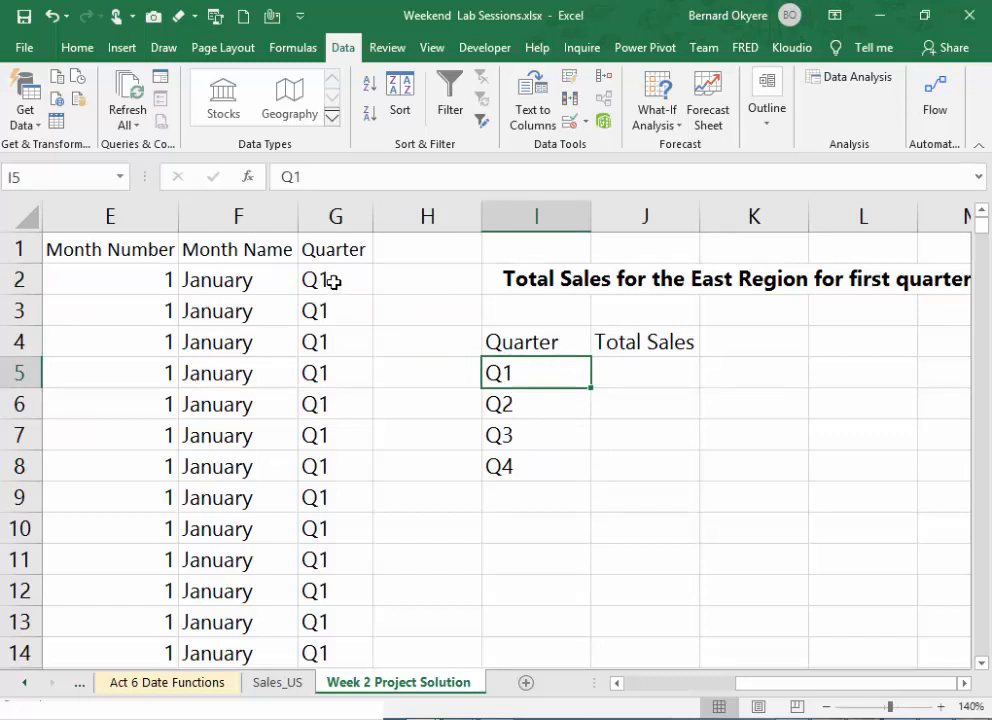
# - Start a SUMIF formula in J5 using the Quarter column G:G as the range and I5 as the criterion
pyautogui.click(635, 381)
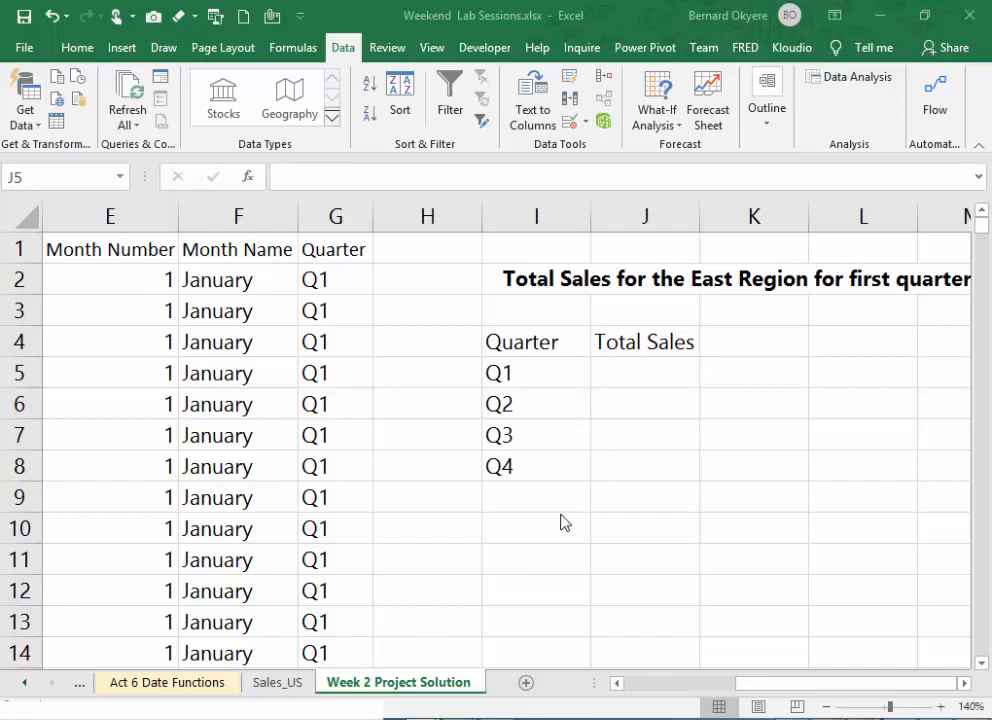
pyautogui.click(633, 383)
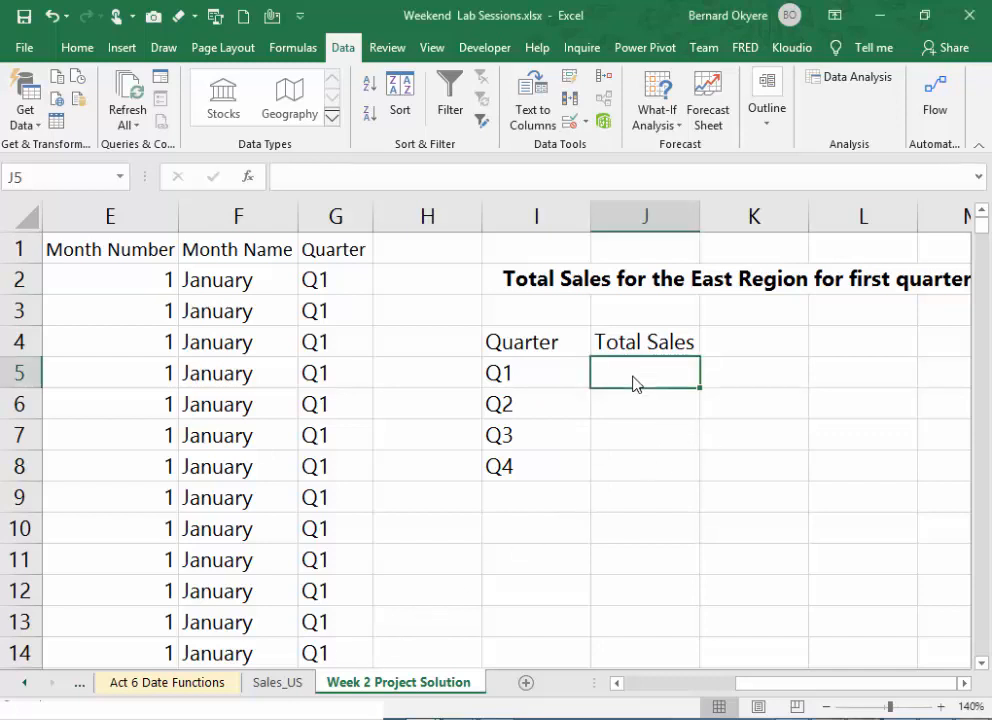
pyautogui.write('=sum')
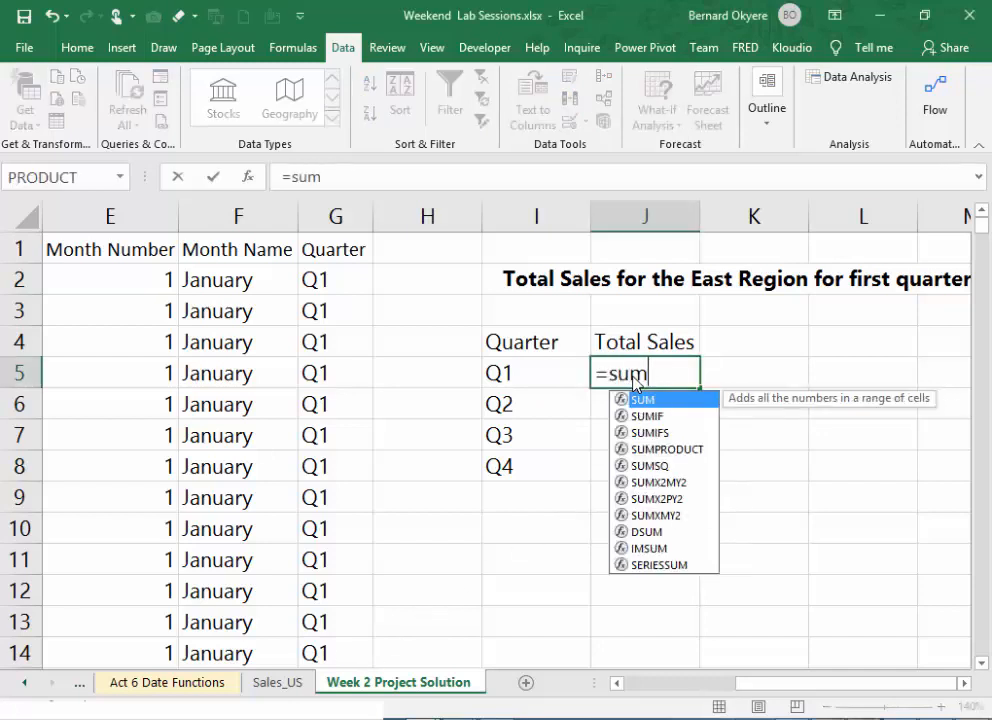
pyautogui.doubleClick(657, 416)
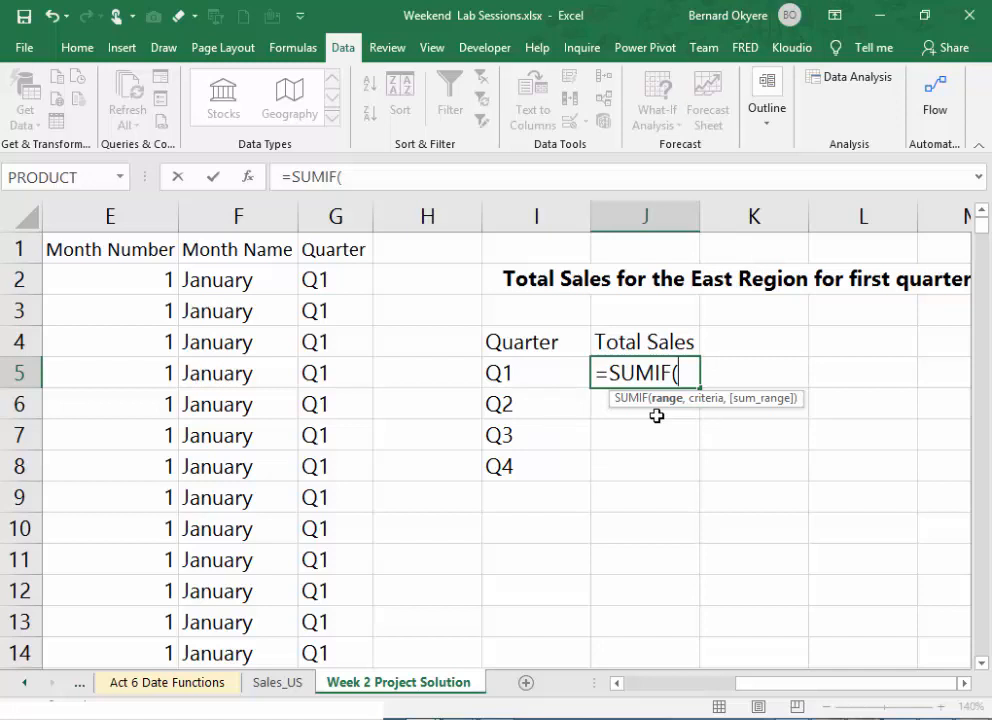
pyautogui.click(337, 214)
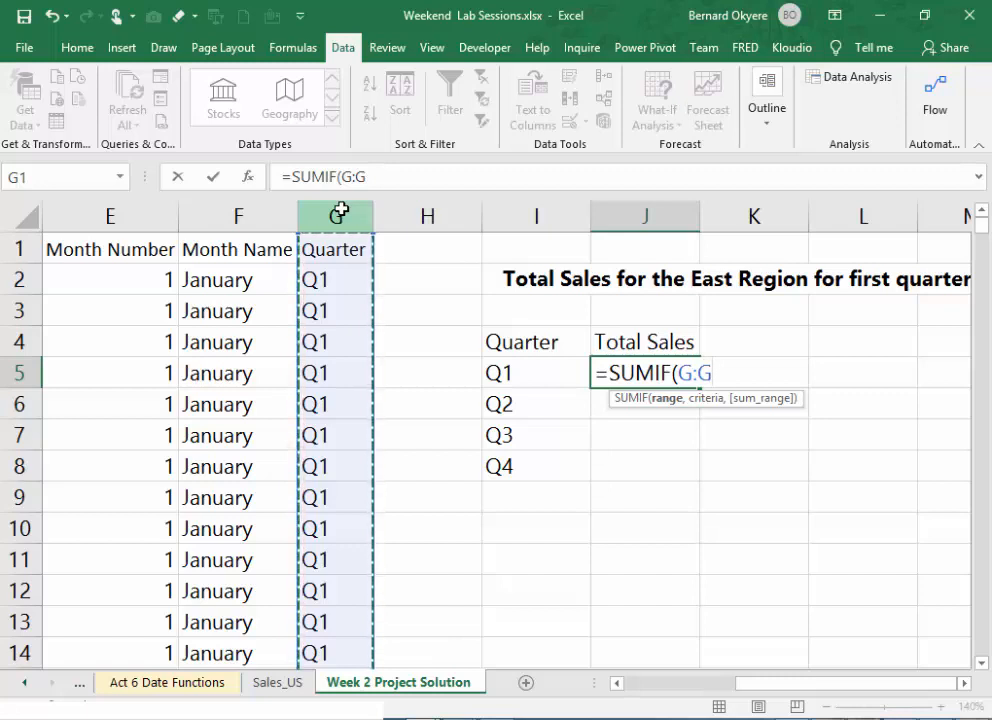
pyautogui.write(',')
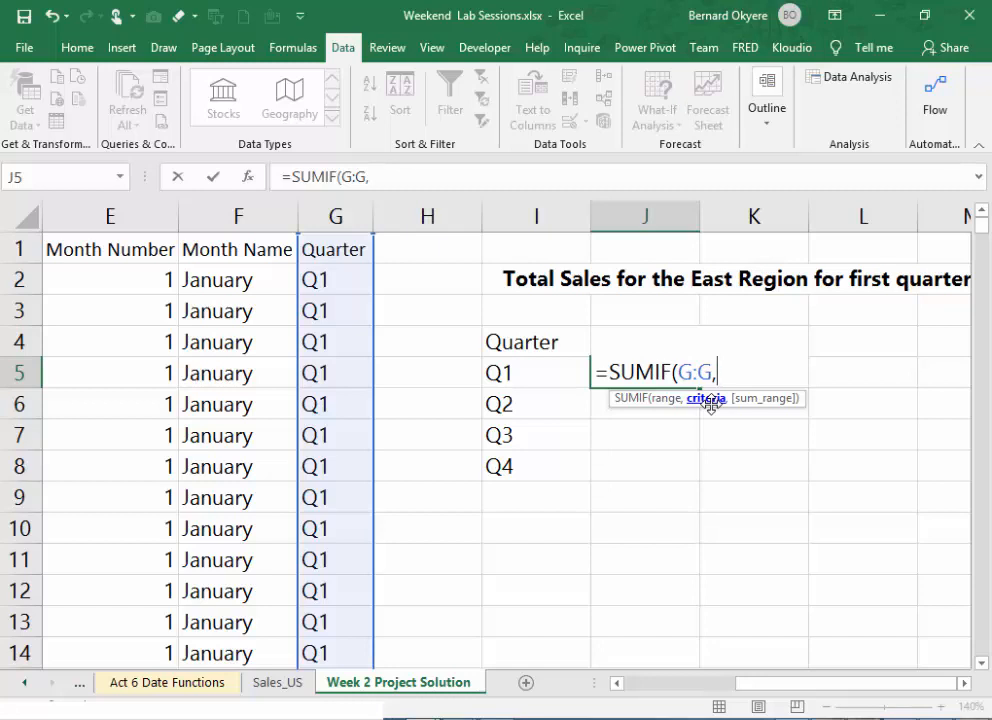
pyautogui.click(527, 375)
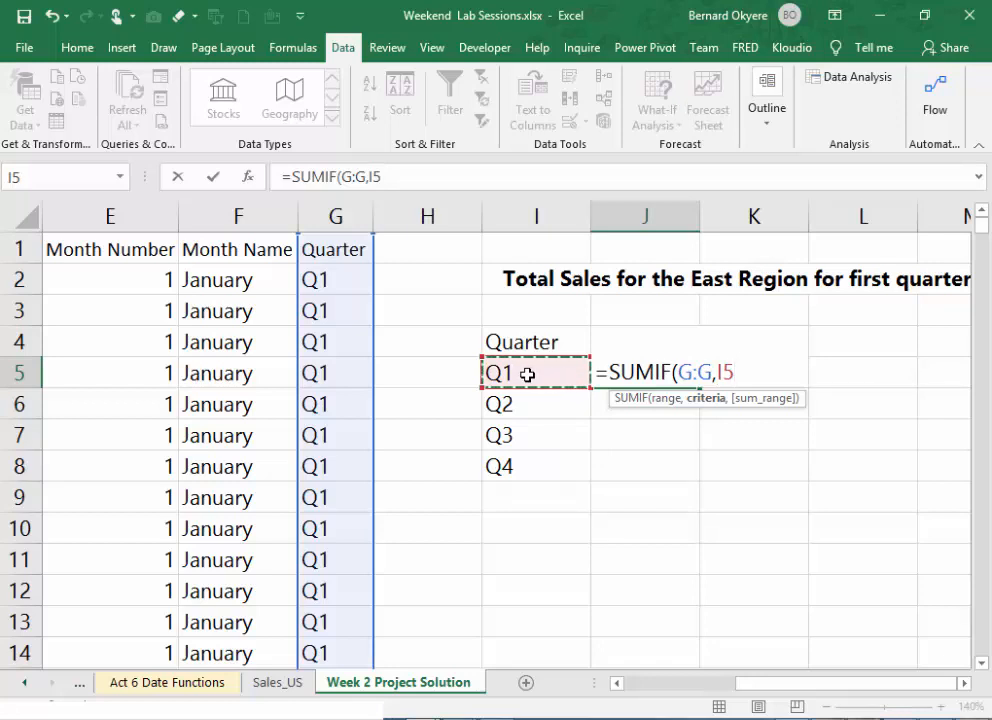
pyautogui.write(',')
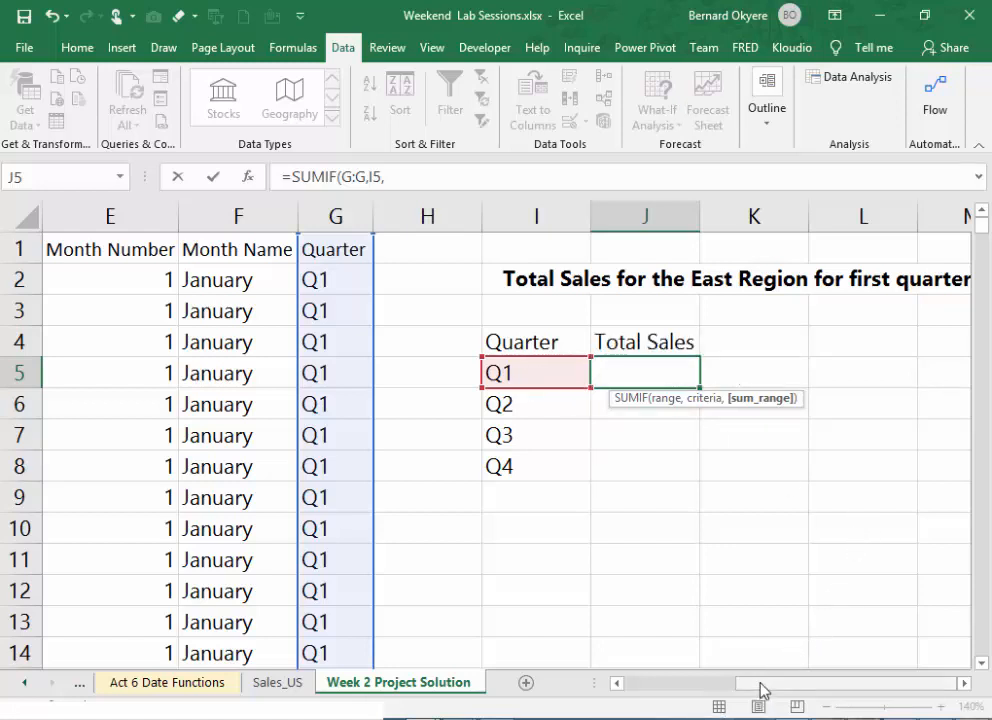
# - Complete the J5 SUMIF formula with the SaleAmount column B:B as the sum range, giving =SUMIF(G:G,I5,B:B)
pyautogui.moveTo(763, 688); pyautogui.dragTo(598, 657)
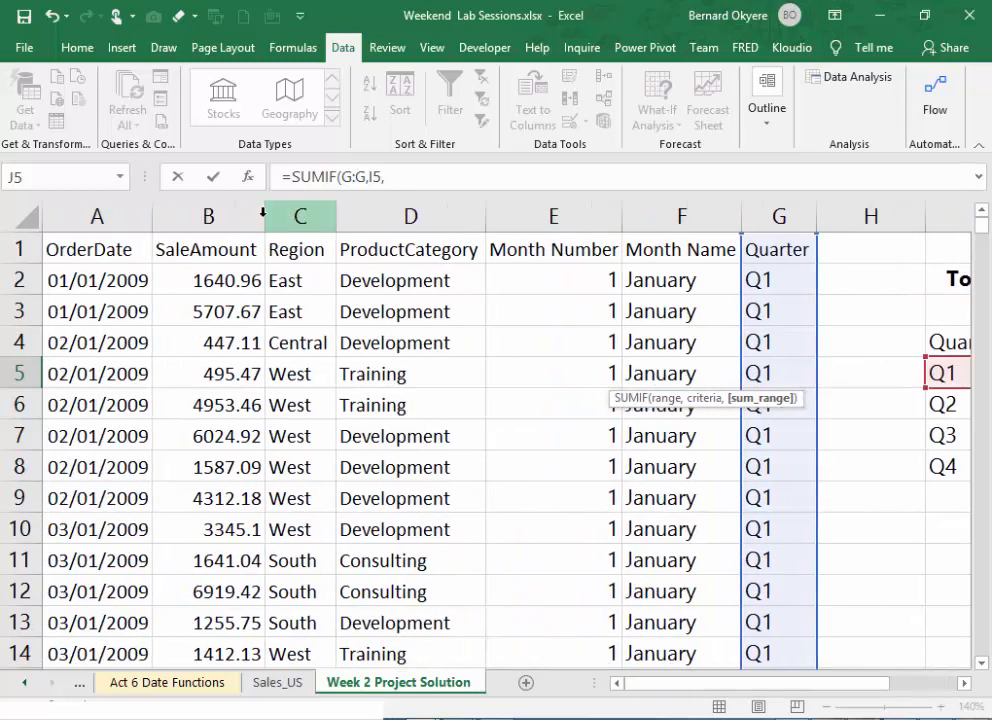
pyautogui.click(225, 207)
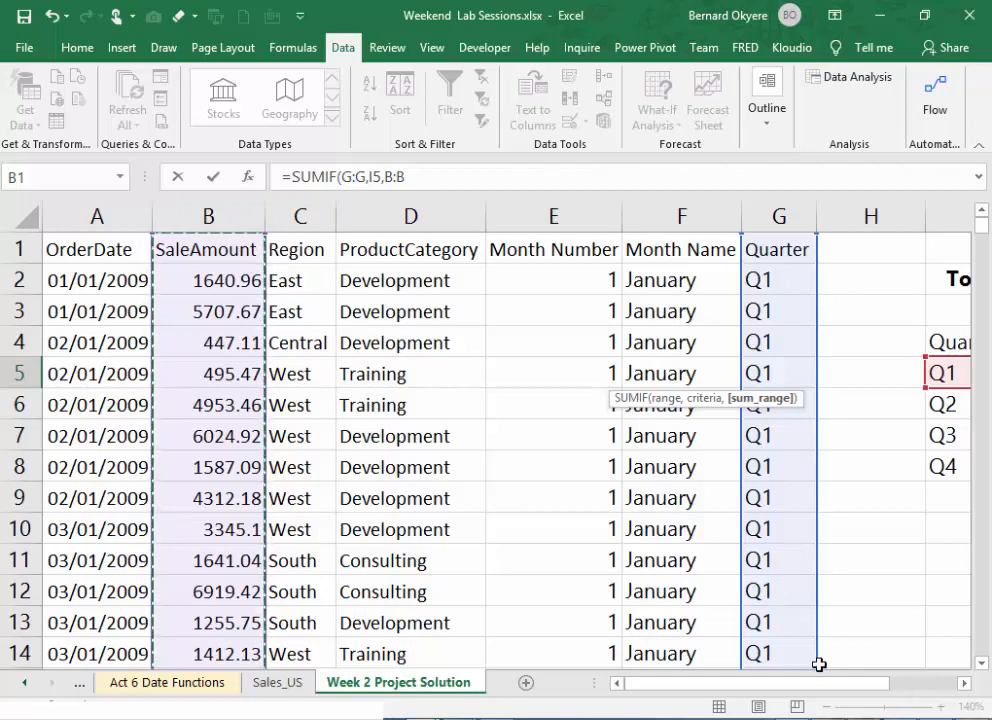
pyautogui.moveTo(836, 694); pyautogui.dragTo(957, 695)
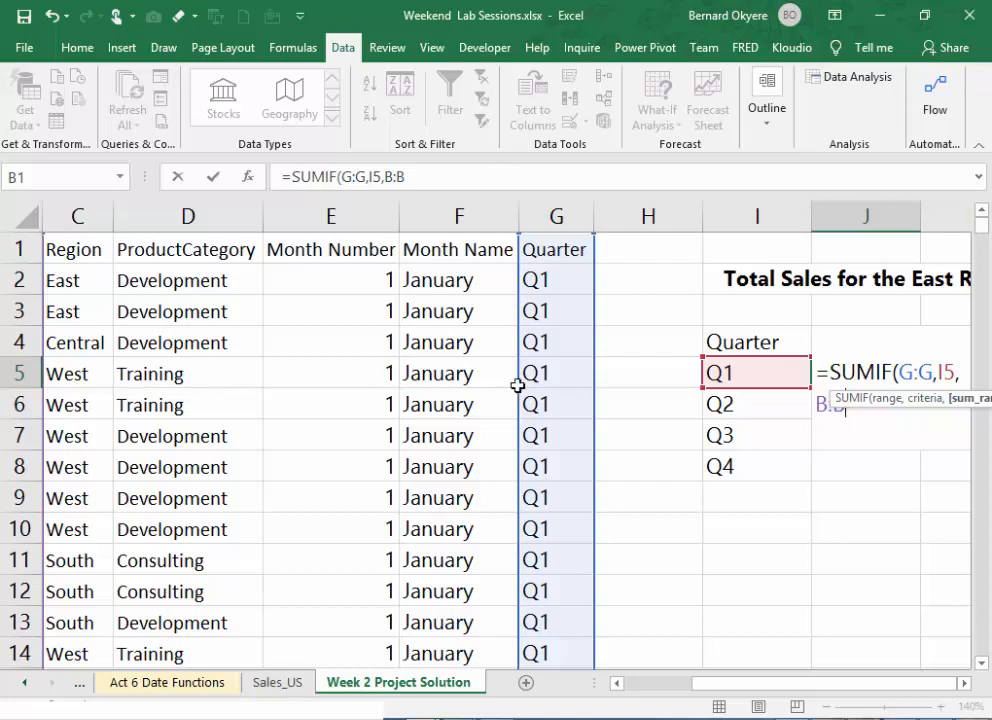
pyautogui.click(448, 178)
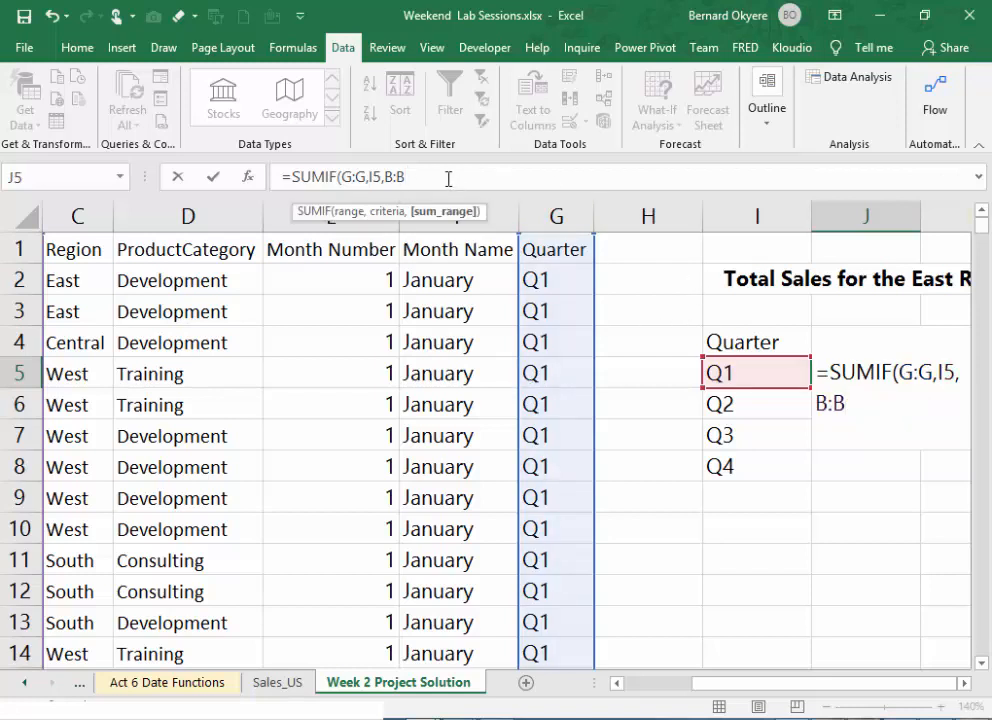
pyautogui.write(')')
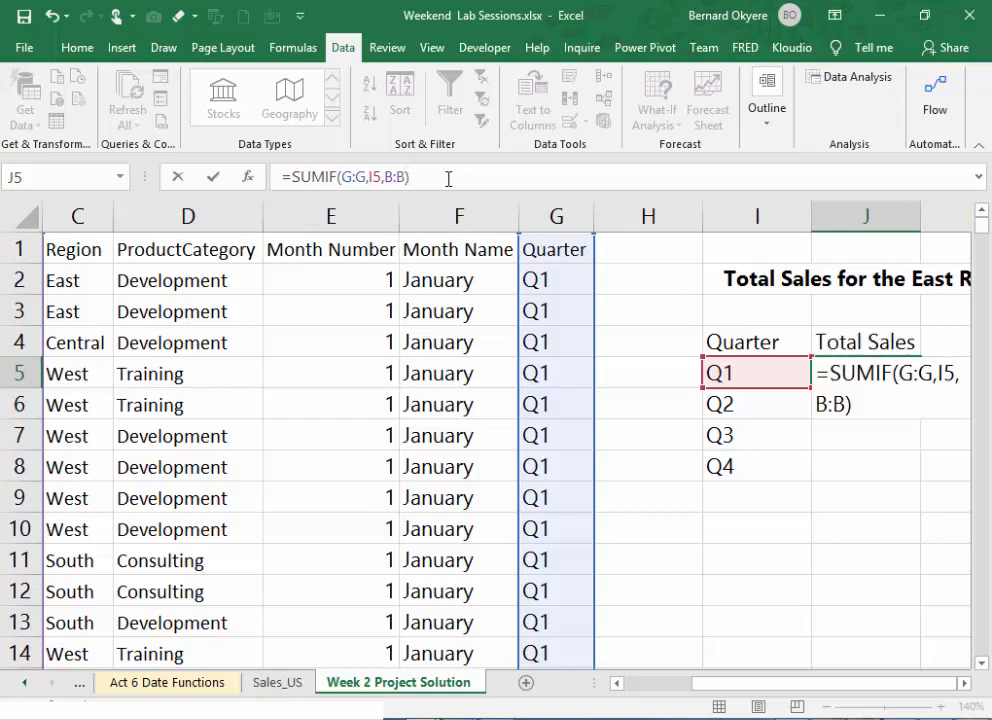
pyautogui.press('Return')
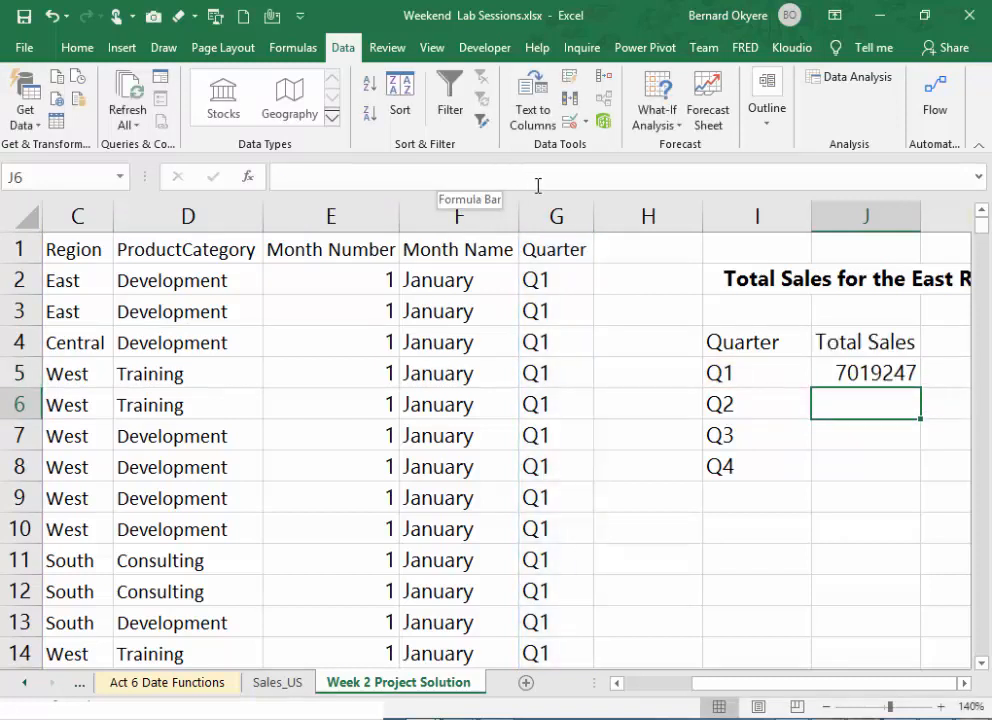
# - Apply the comma number format to the Total Sales cells J5:J8
pyautogui.click(887, 373)
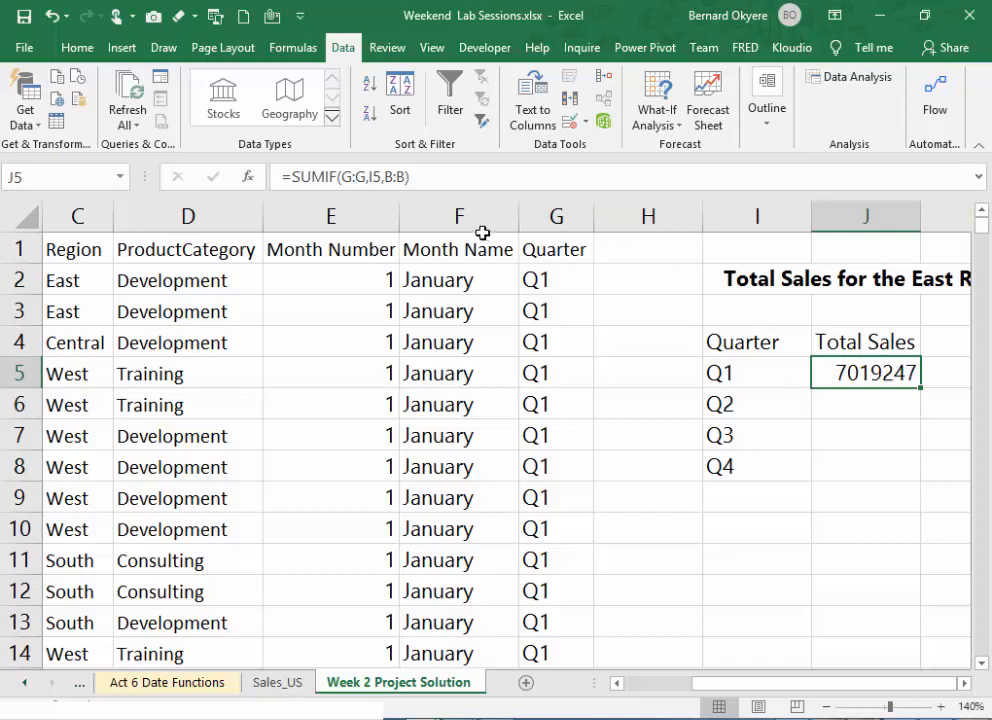
pyautogui.click(77, 47)
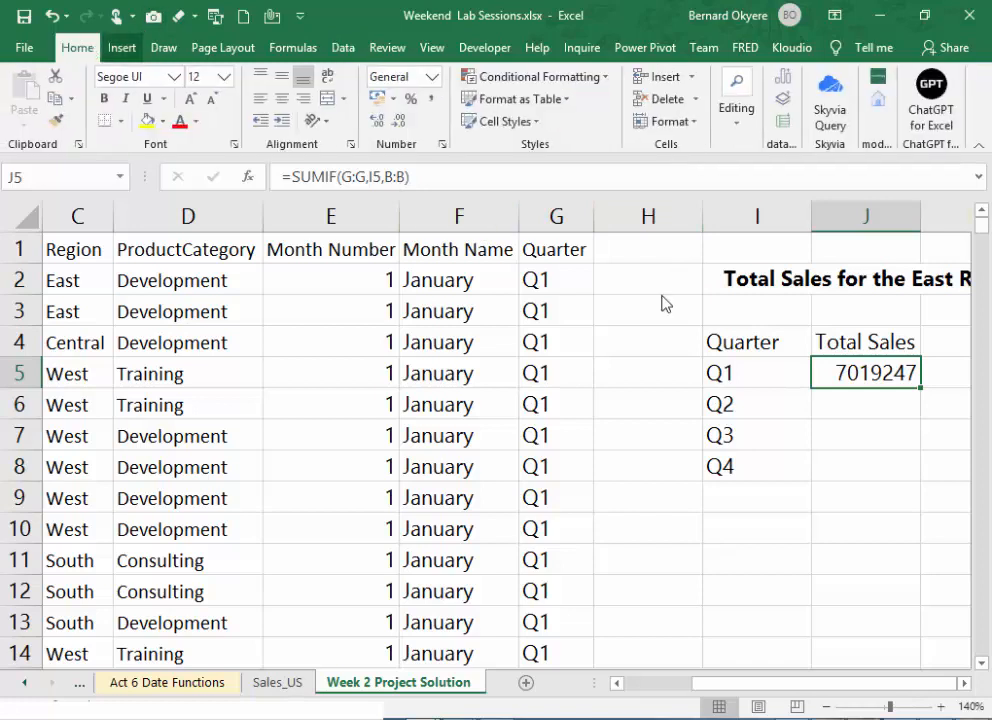
pyautogui.moveTo(881, 376); pyautogui.dragTo(875, 463)
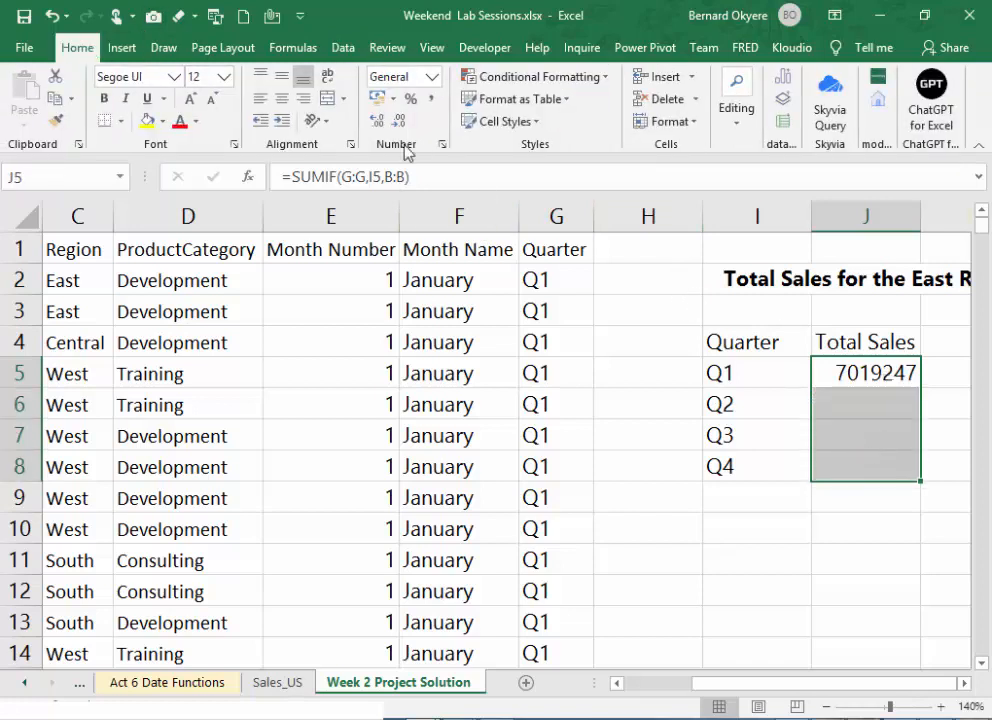
pyautogui.click(432, 100)
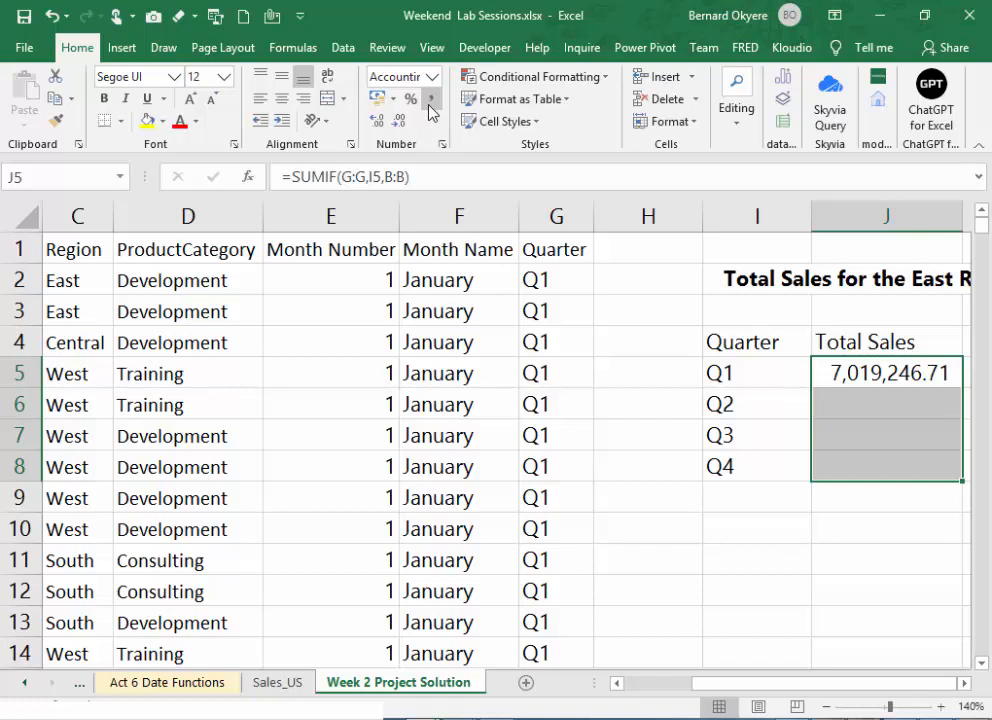
# - Fill the SUMIF formula from J5 down through J8 to total the sales of all four quarters
pyautogui.click(870, 381)
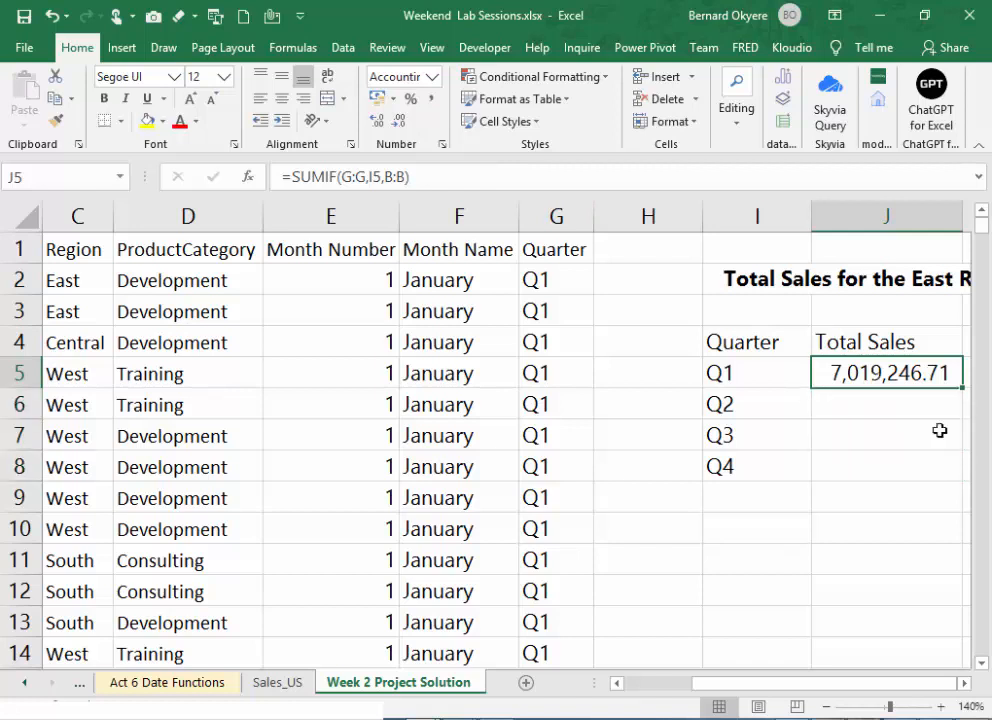
pyautogui.click(965, 683)
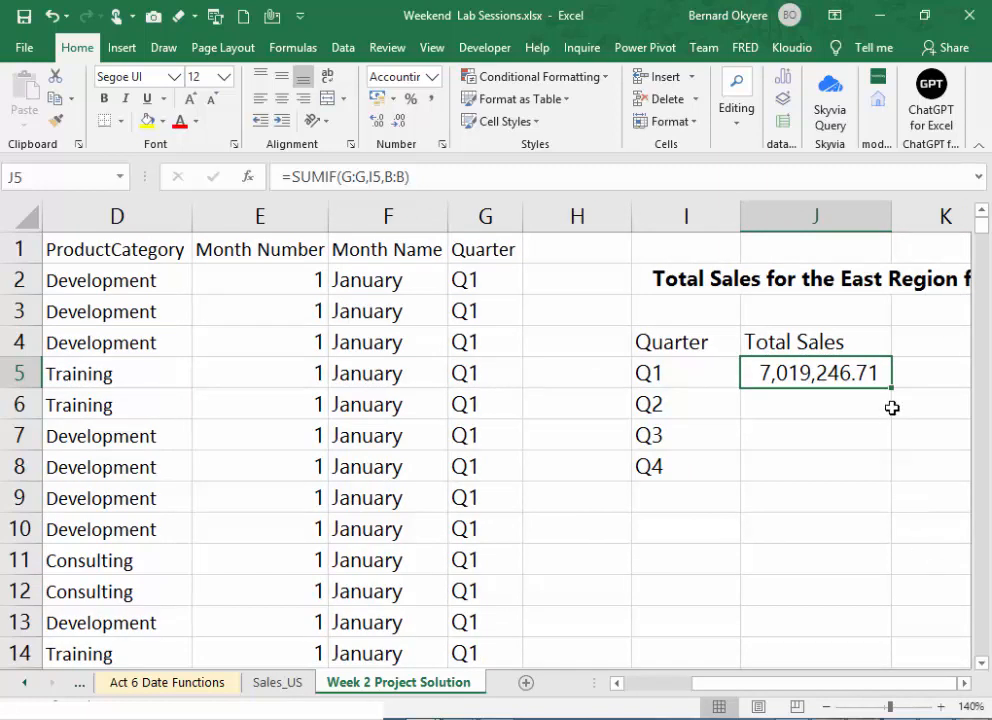
pyautogui.moveTo(890, 387); pyautogui.dragTo(874, 472)
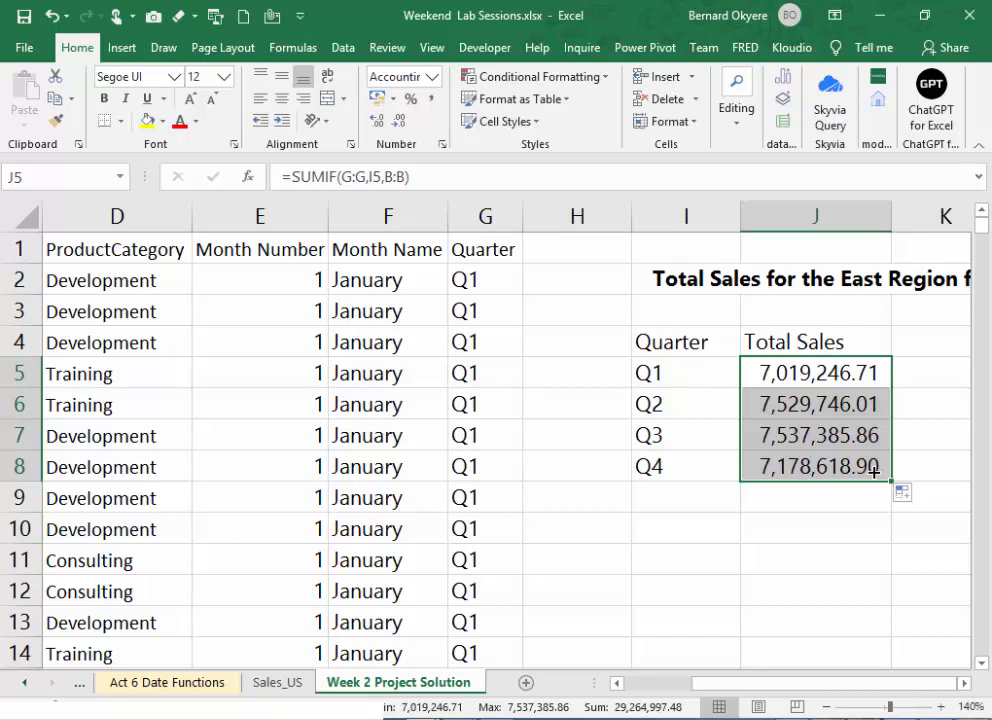
# - Inspect the SUMIF formula in J5 and its reference to the quarter cell I5, leaving the formula as it is
pyautogui.click(697, 379)
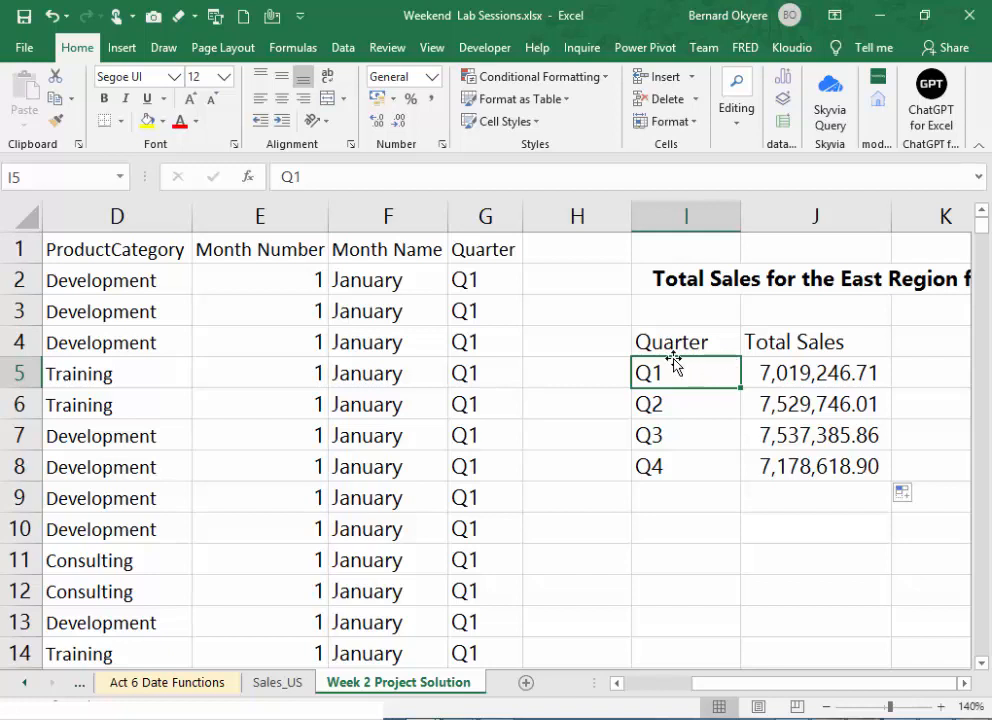
pyautogui.click(788, 373)
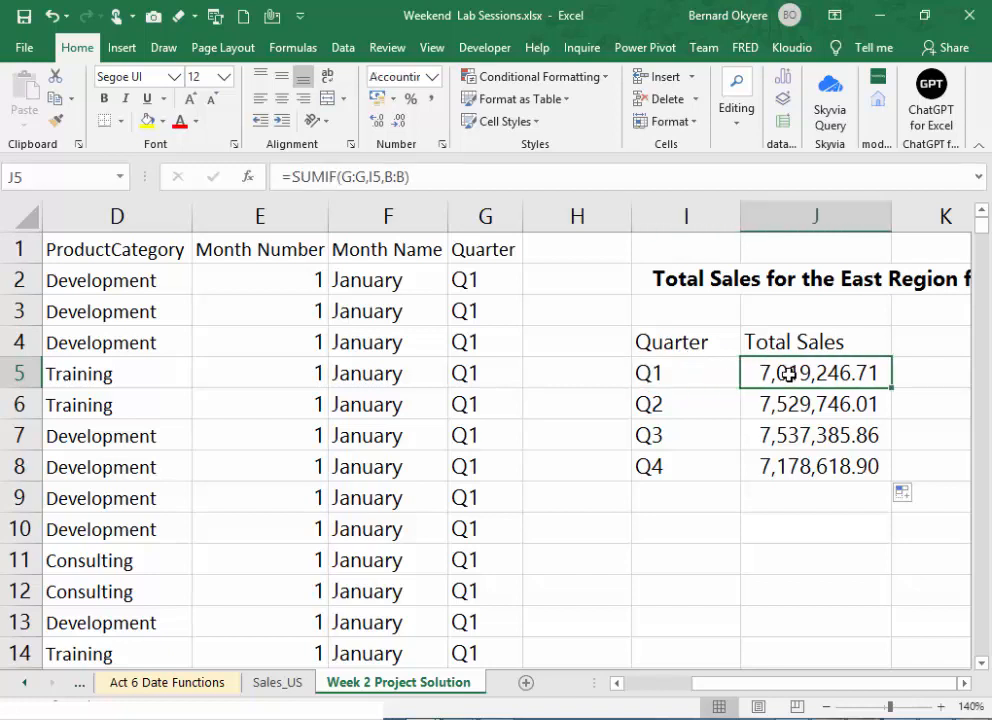
pyautogui.doubleClick(788, 373)
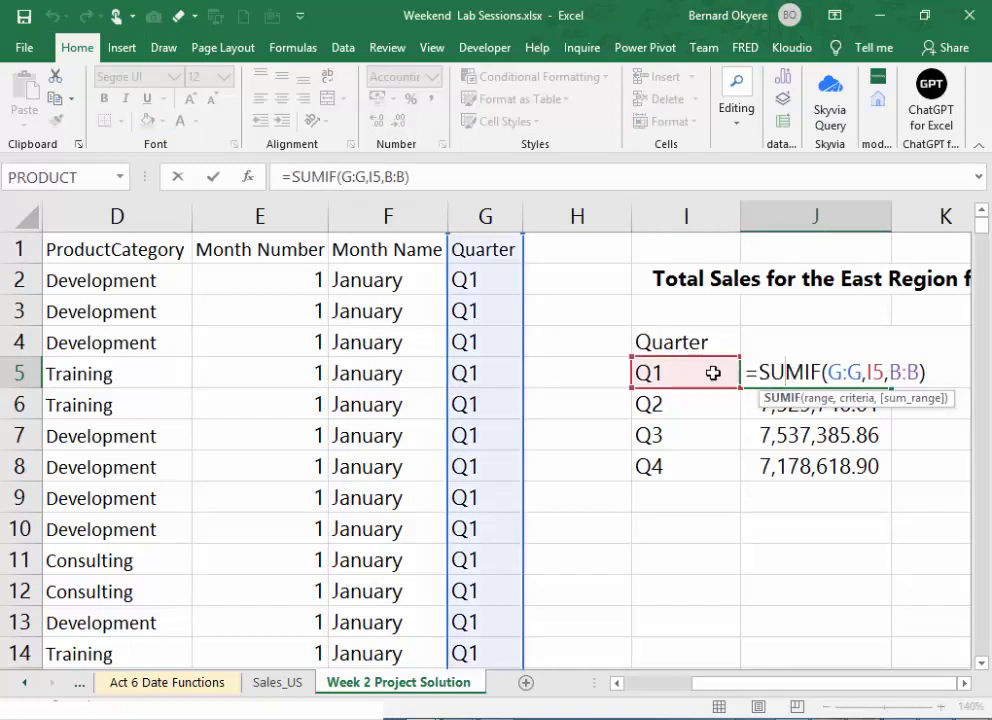
pyautogui.press('Escape')
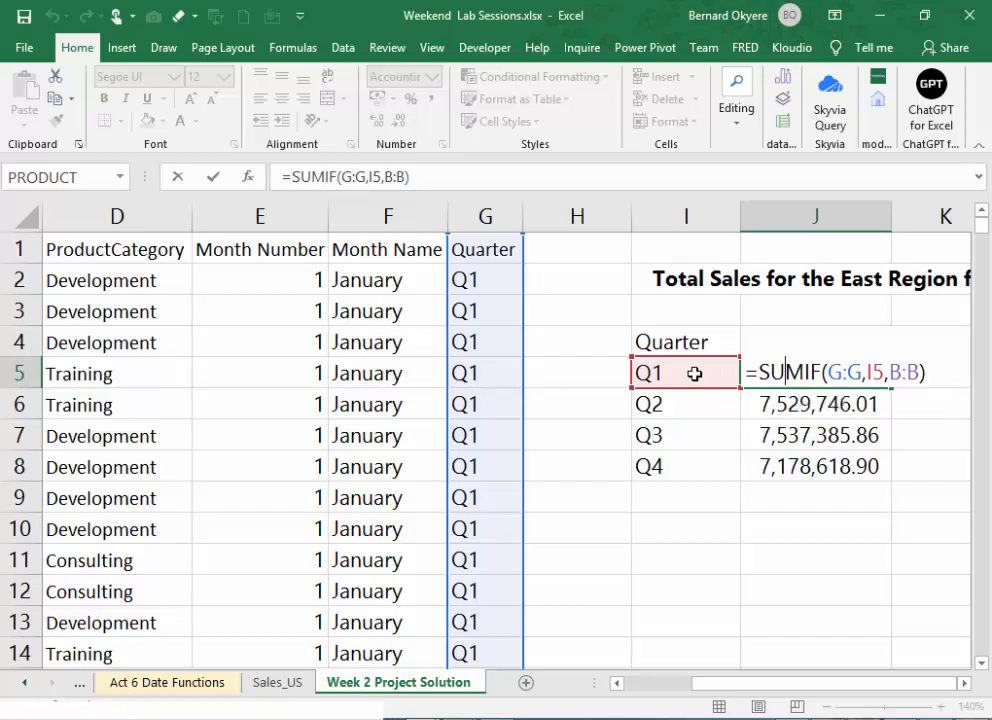
pyautogui.press('Return')
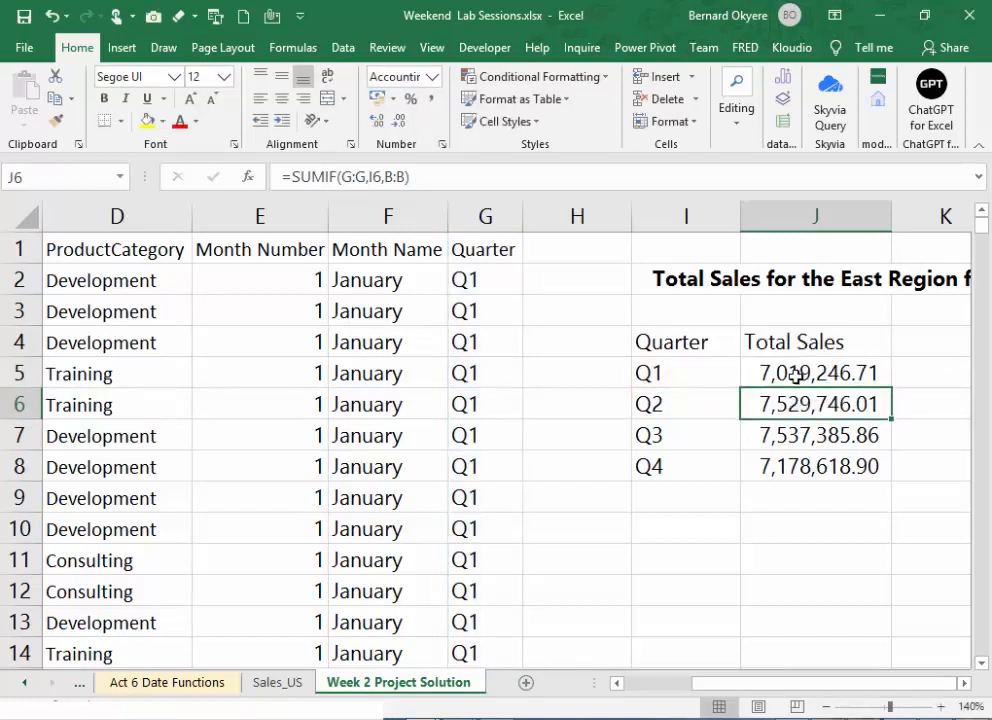
pyautogui.click(796, 375)
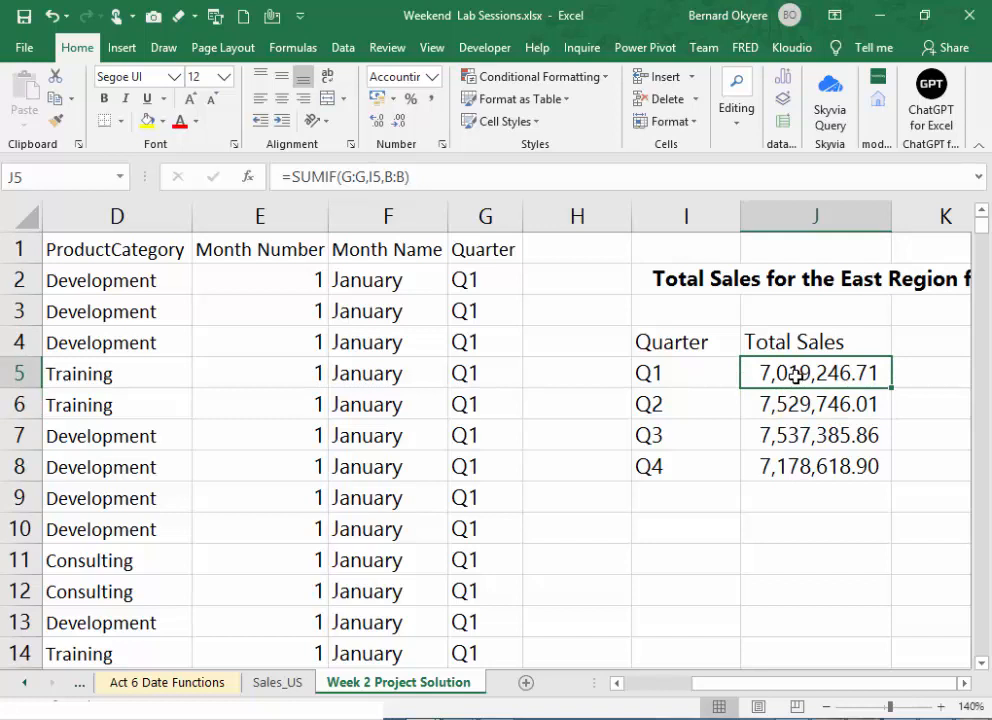
# - Change the quarter label in I5 to Qr1 to test how the SUMIF formula responds to a non-matching criterion
pyautogui.click(666, 380)
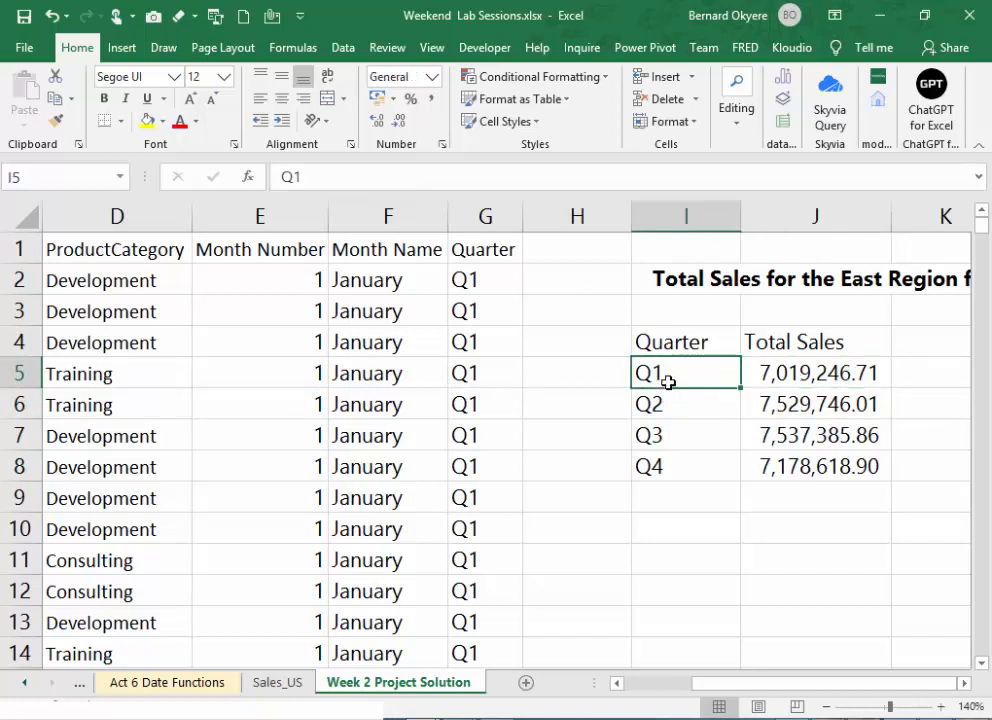
pyautogui.click(292, 176)
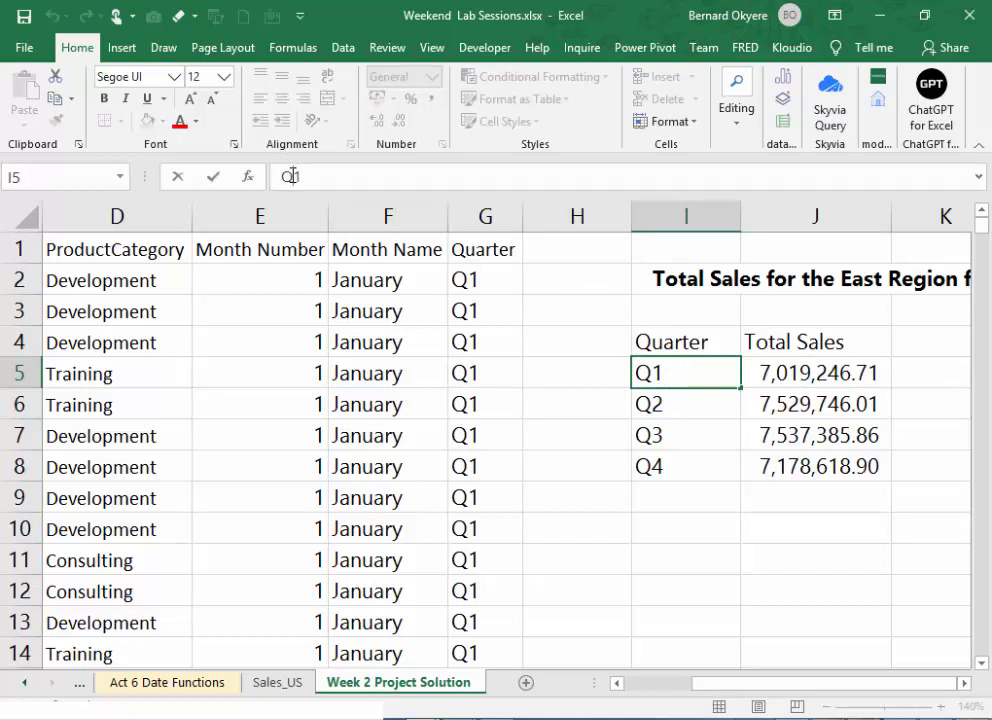
pyautogui.write('r')
pyautogui.press('Return')
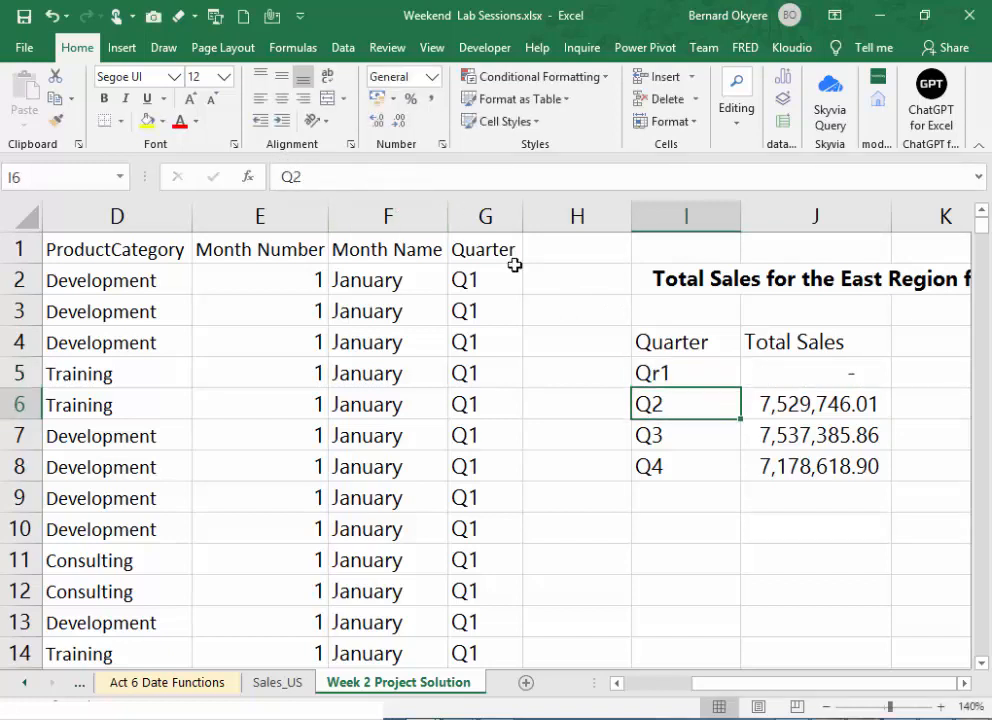
# - Apply the Number format to the first-quarter Total Sales cell J5
pyautogui.click(822, 378)
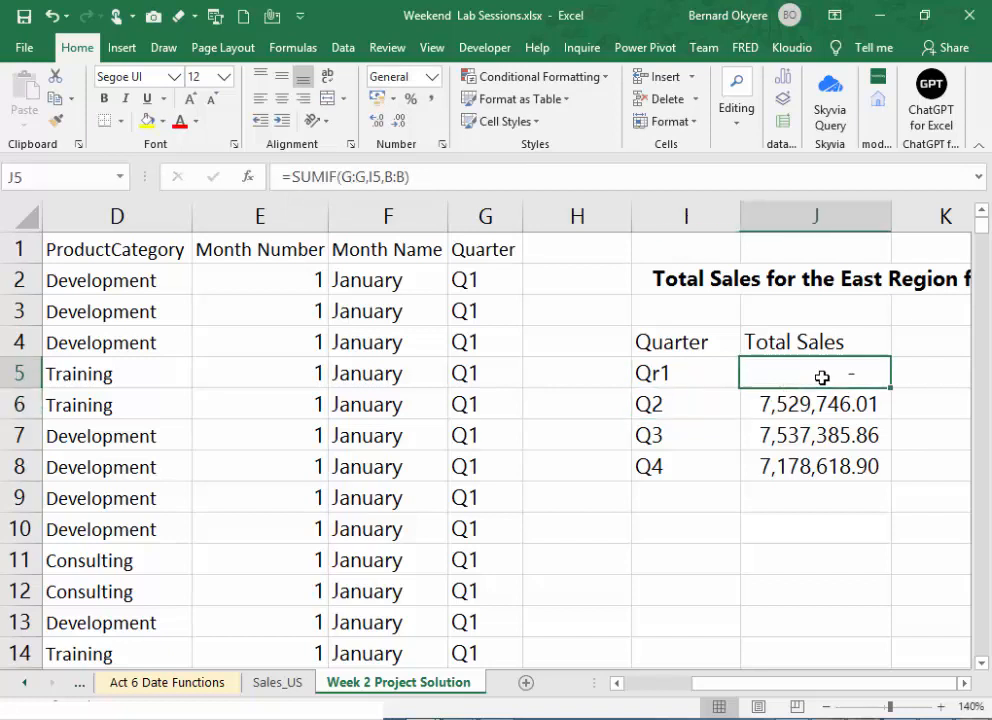
pyautogui.click(436, 78)
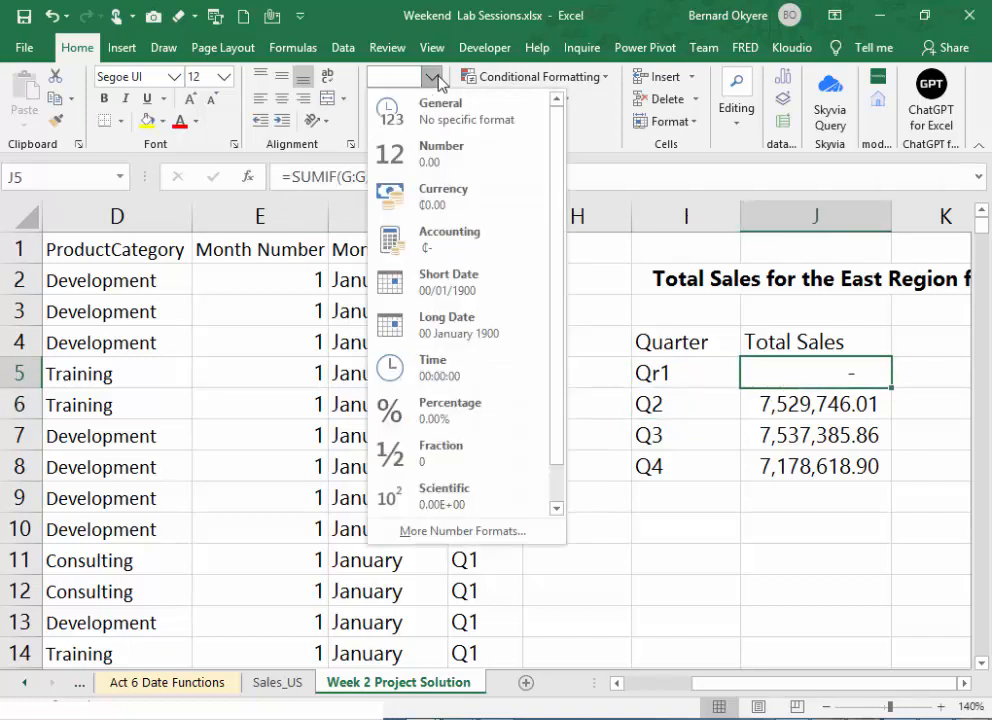
pyautogui.click(435, 157)
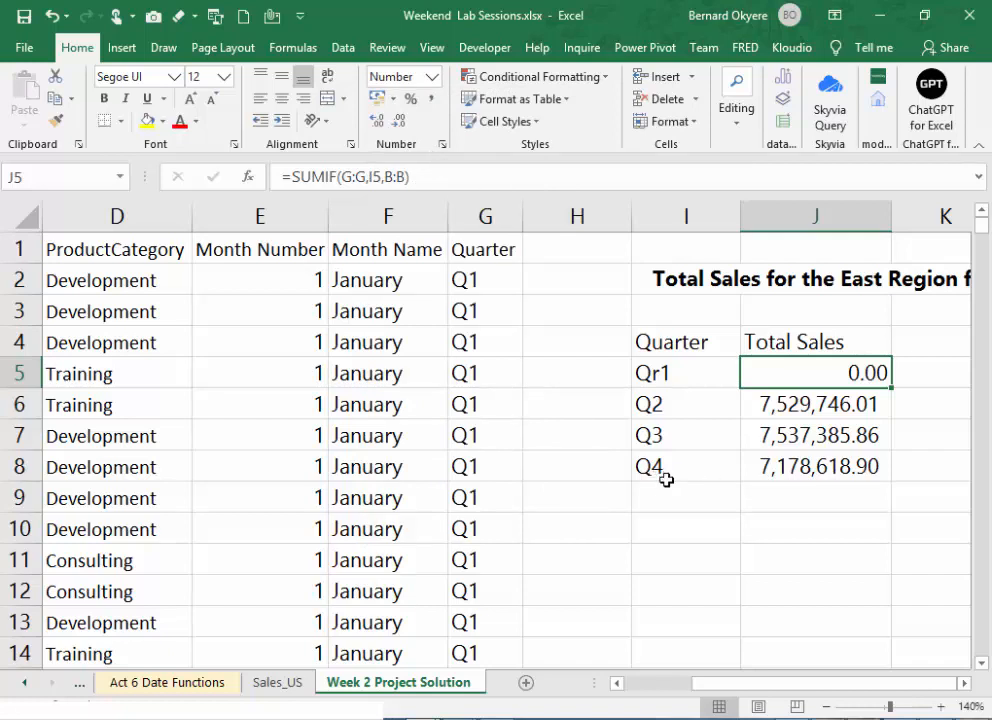
# - Restore the quarter label in I5 to Q1
pyautogui.click(683, 372)
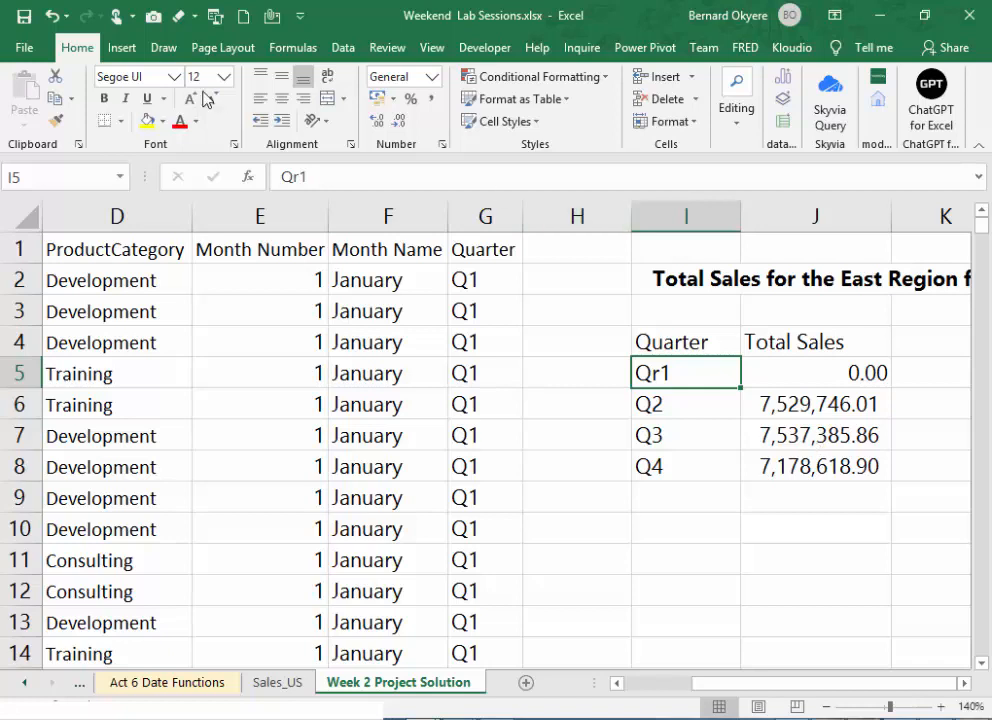
pyautogui.click(295, 172)
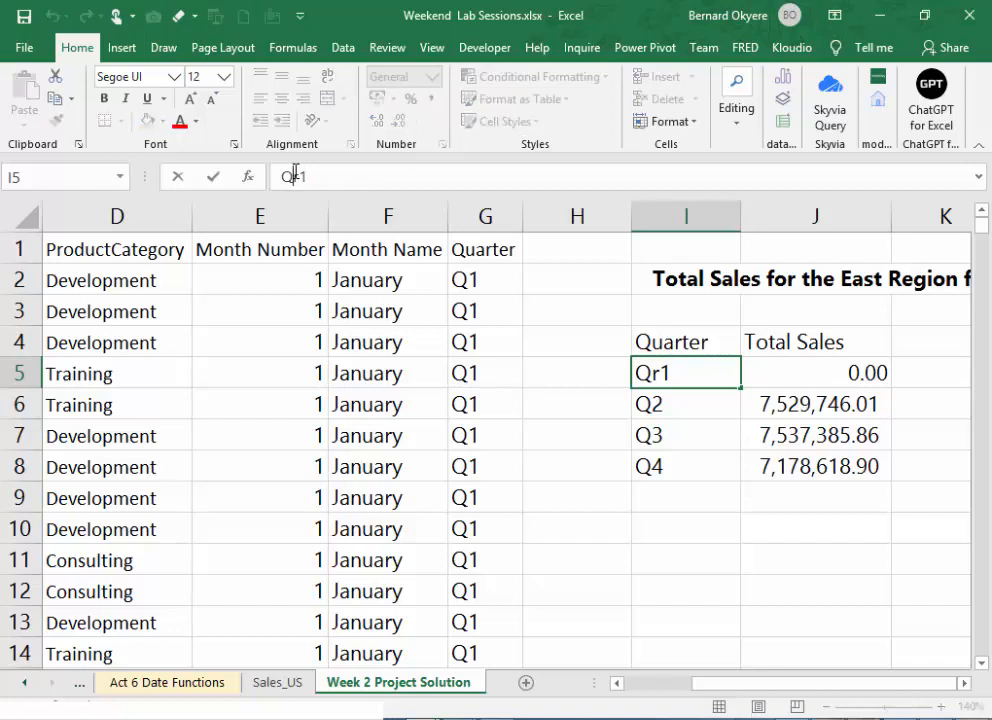
pyautogui.press('BackSpace')
pyautogui.press('Return')
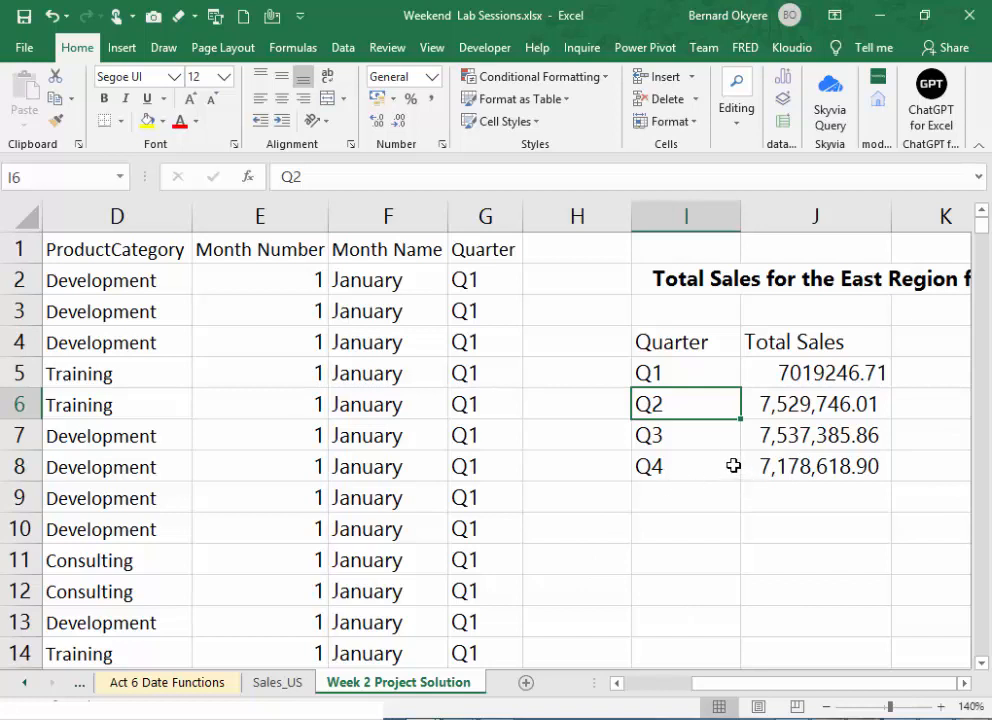
pyautogui.click(814, 438)
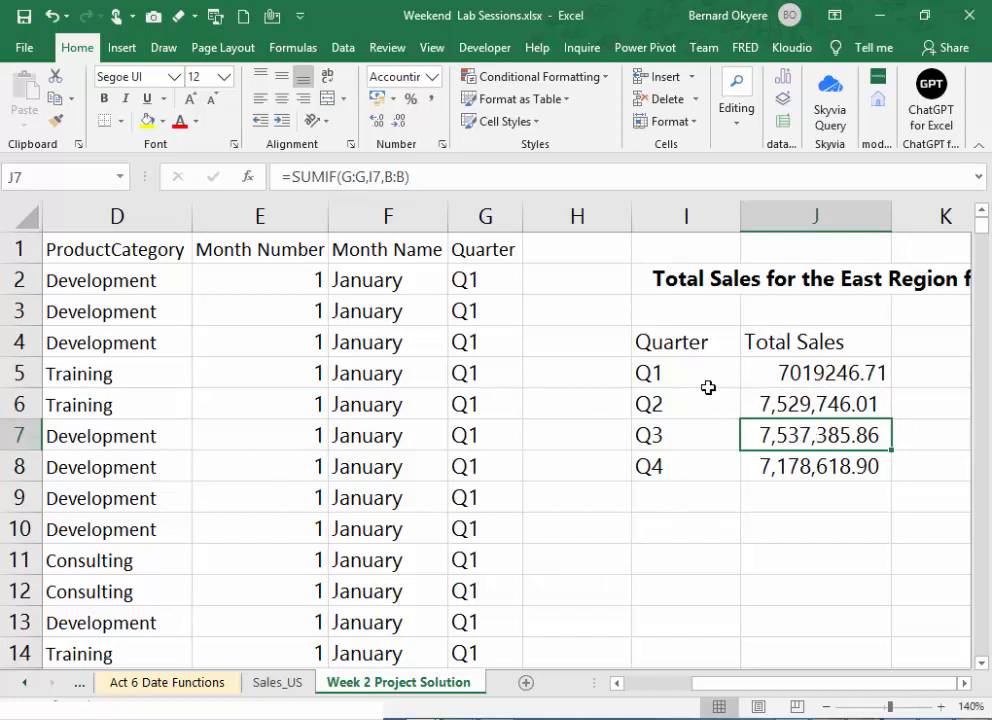
pyautogui.click(687, 373)
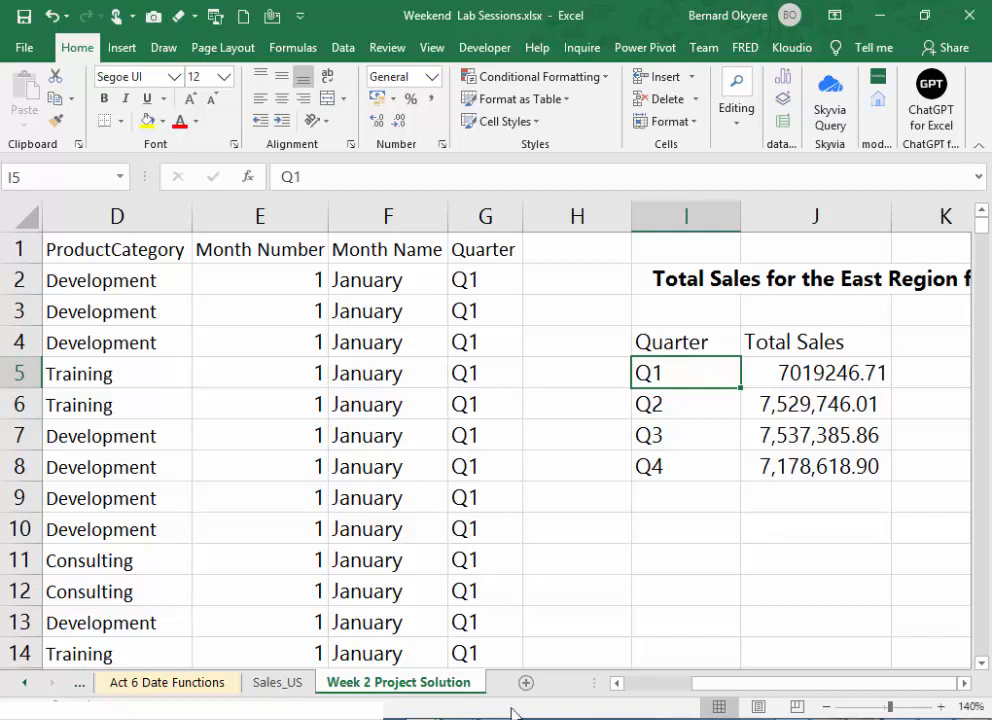
pyautogui.hotkey('alt', 'Tab')
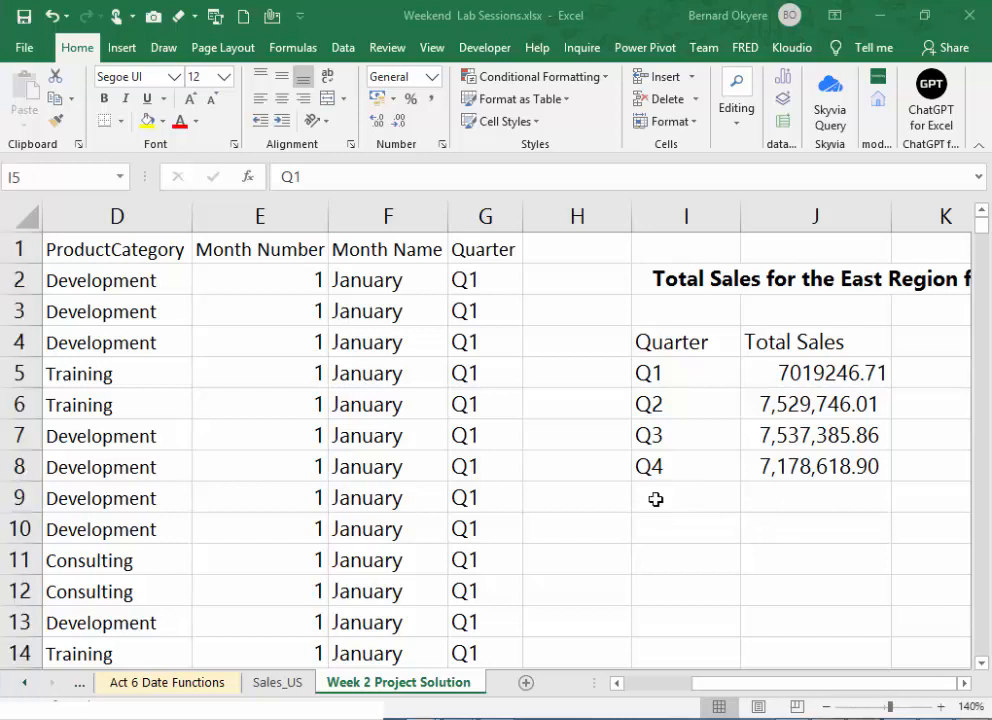
pyautogui.click(762, 525)
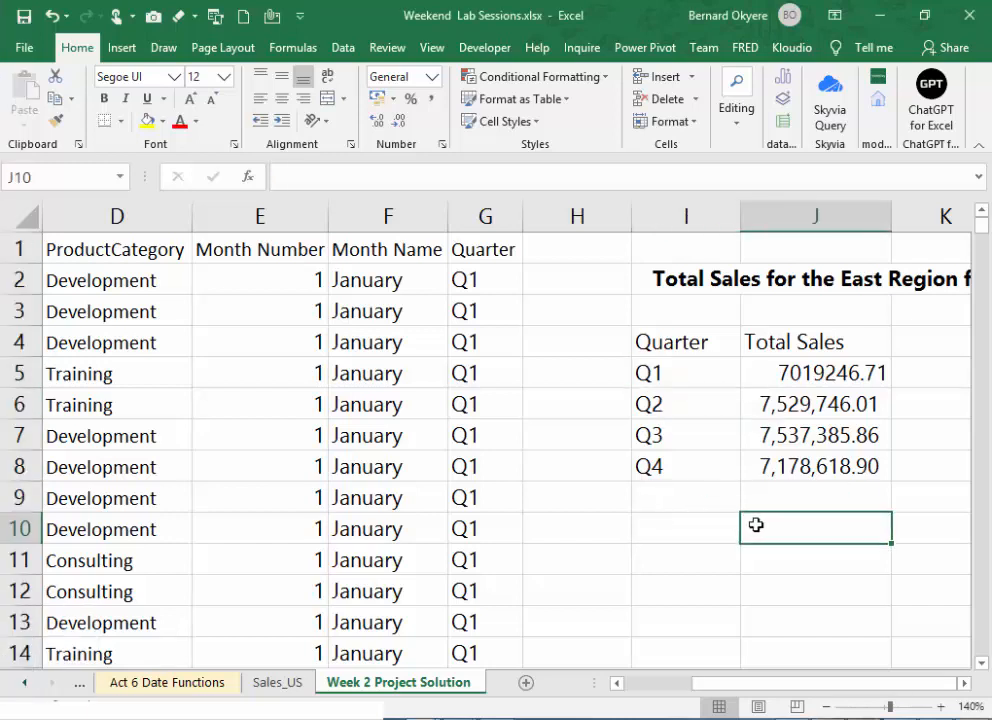
# - Examine the copied SUMIF formulas in J6, J7 and J8 and the quarter cell each one uses as its criterion
pyautogui.click(833, 385)
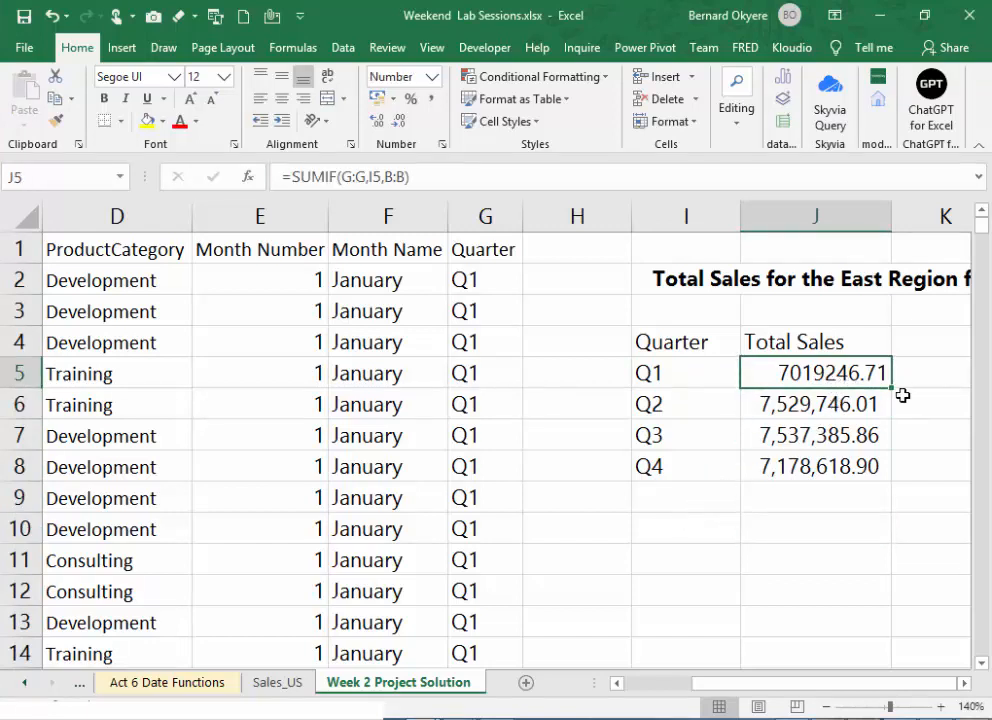
pyautogui.click(842, 405)
pyautogui.doubleClick(842, 405)
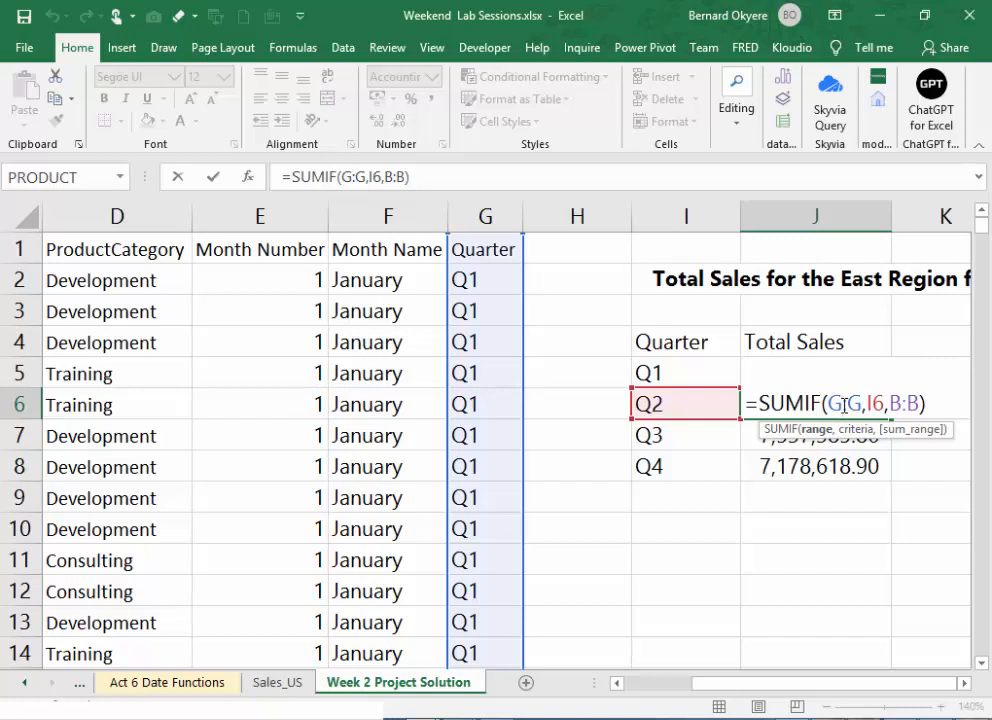
pyautogui.press('Return')
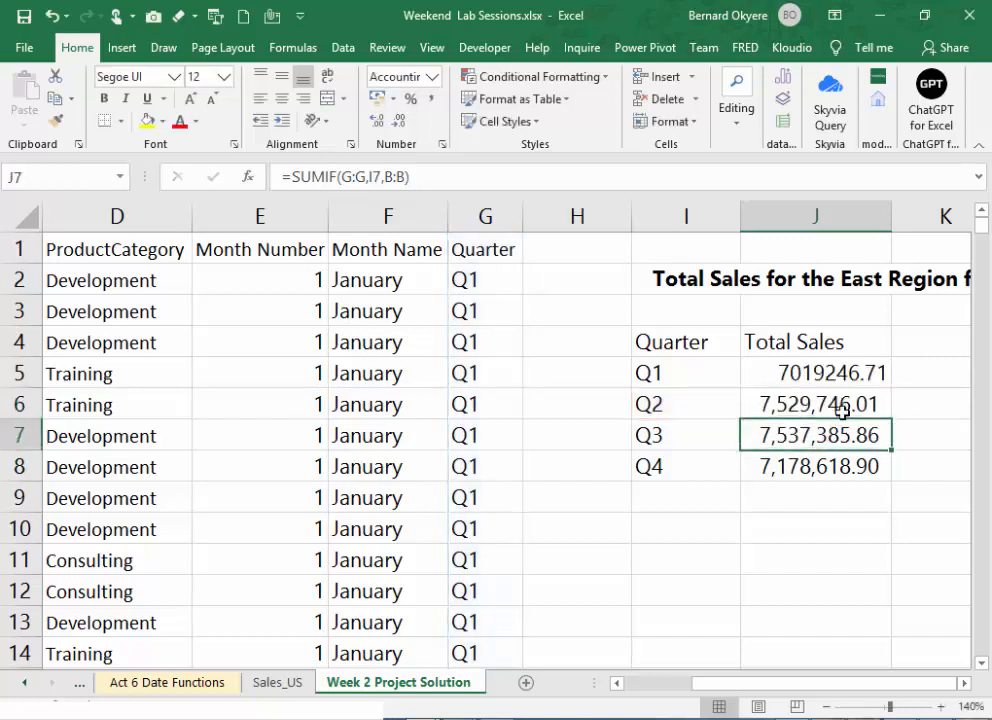
pyautogui.doubleClick(845, 437)
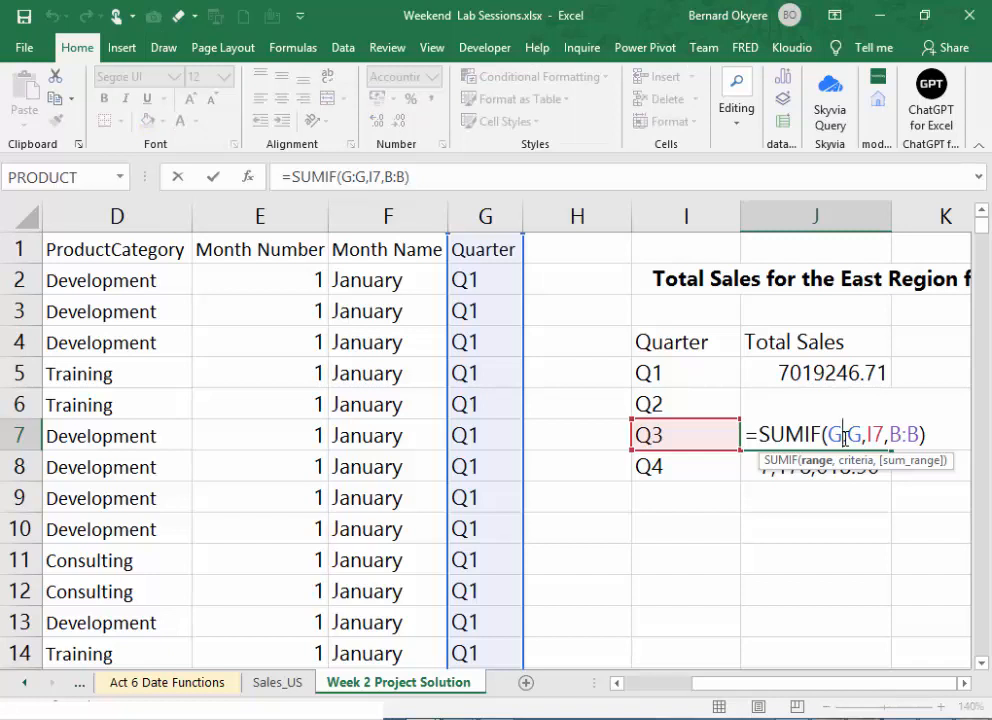
pyautogui.press('Return')
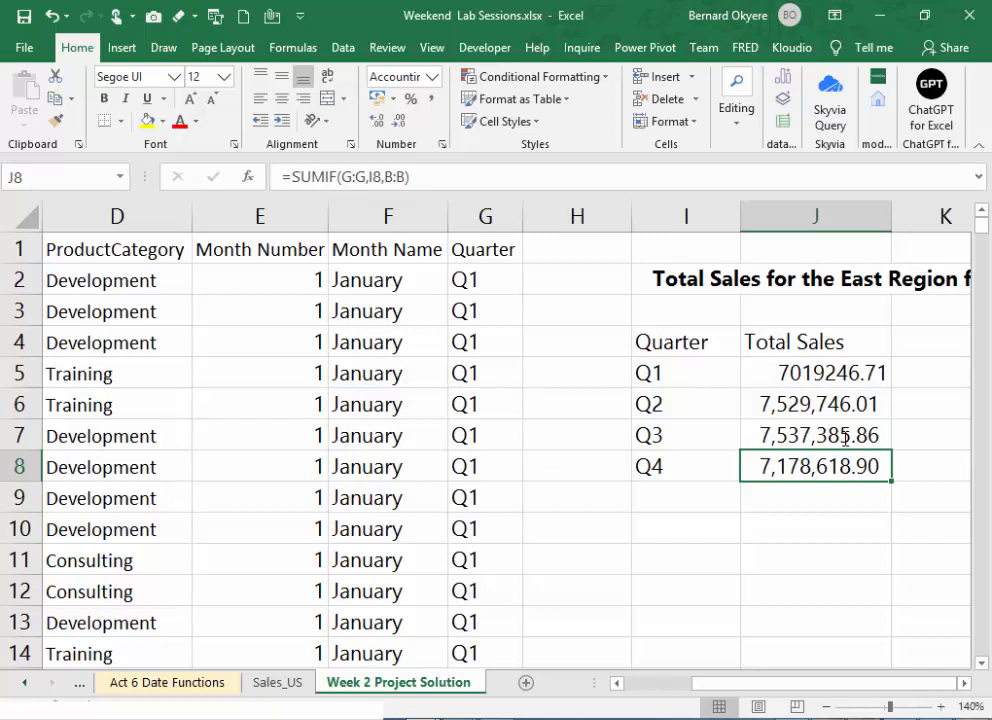
pyautogui.doubleClick(843, 466)
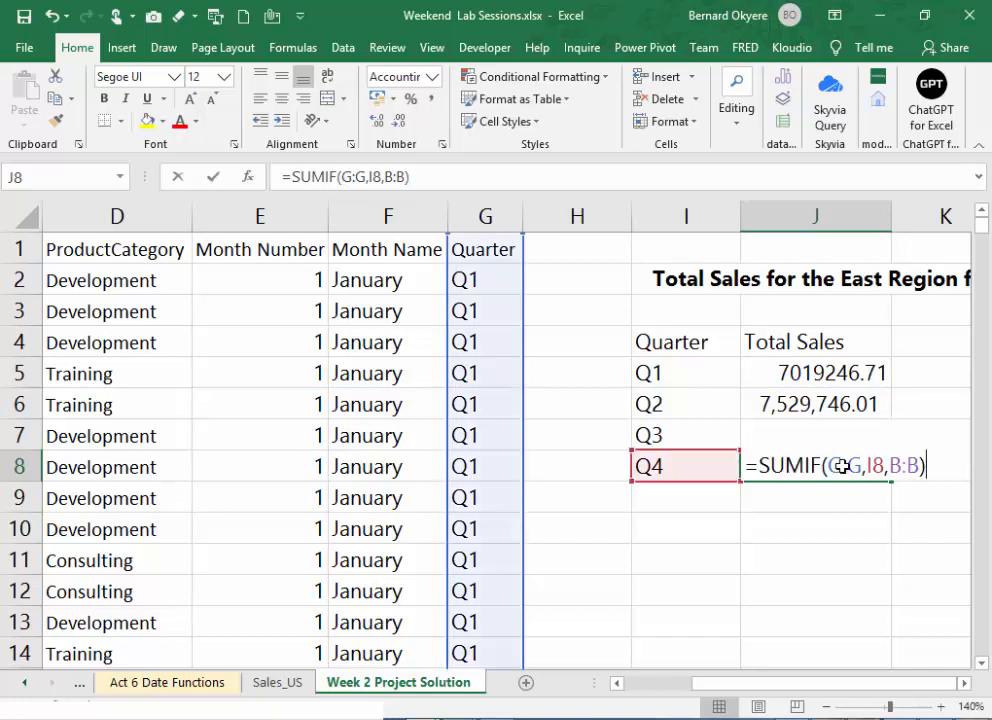
pyautogui.press('Return')
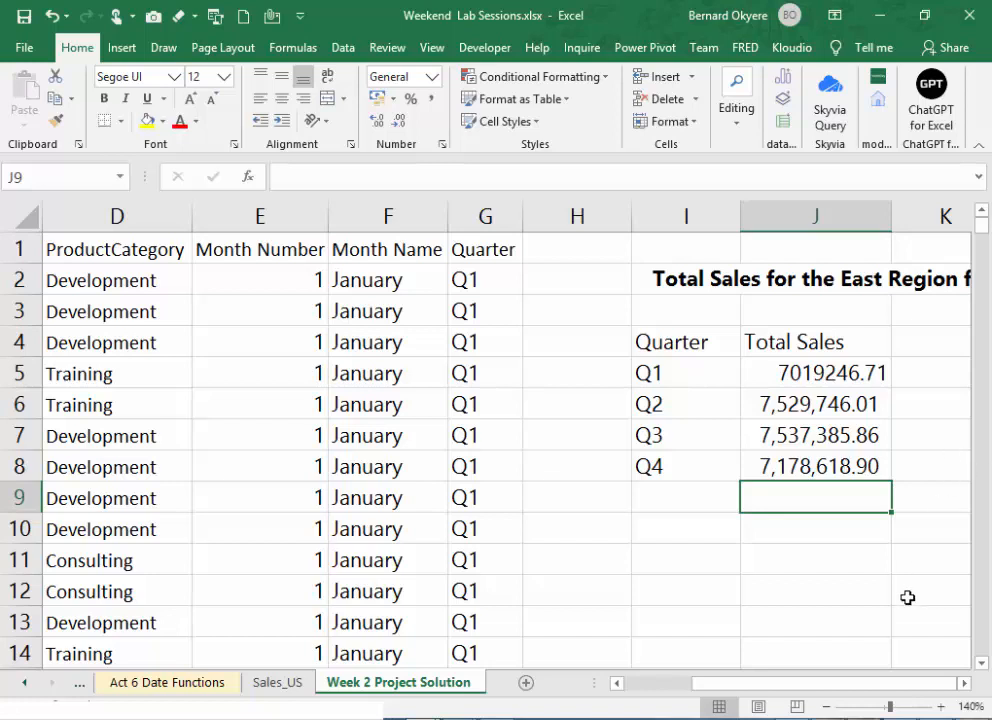
# - Move the heading "Total Sales for the East Region for first quarter." from I2 to I11, below the quarterly totals
pyautogui.click(966, 683)
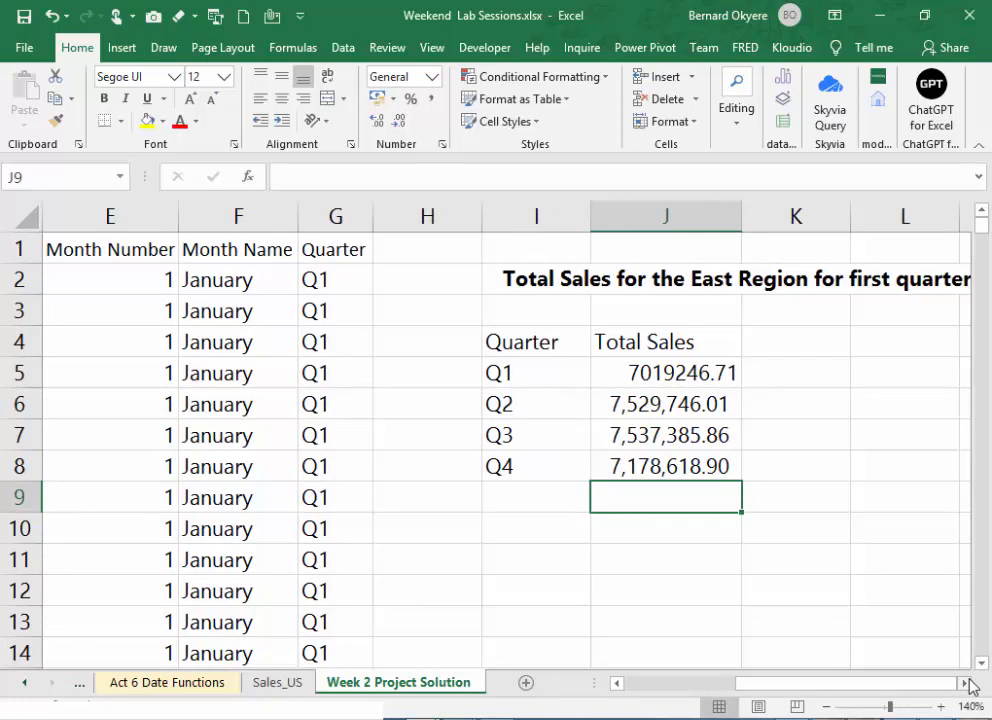
pyautogui.click(966, 683)
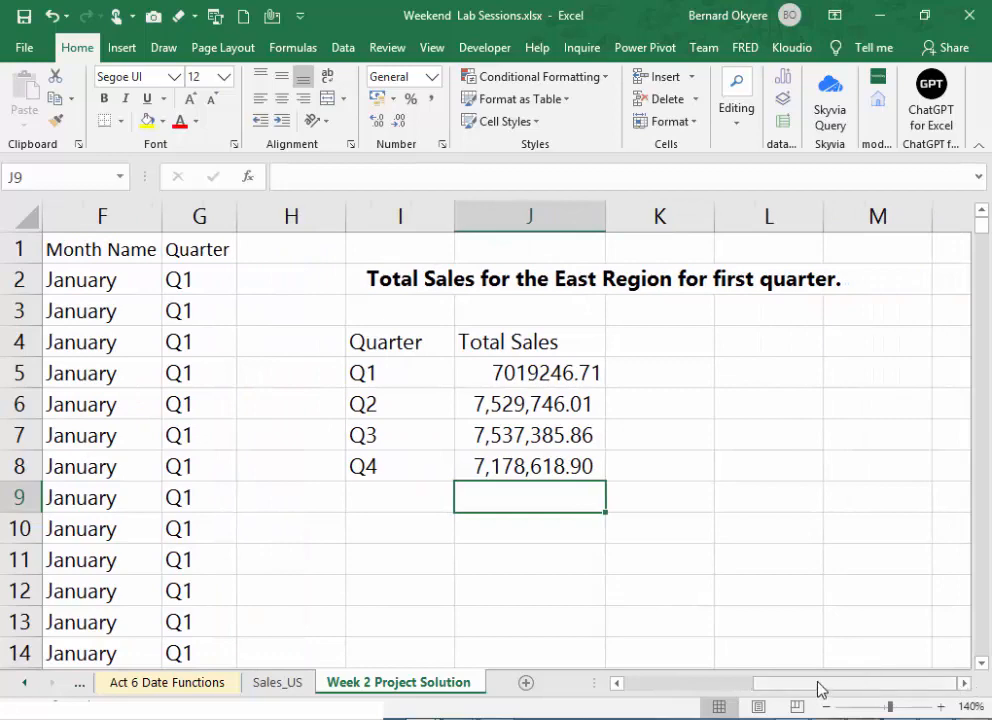
pyautogui.moveTo(819, 689); pyautogui.dragTo(790, 690)
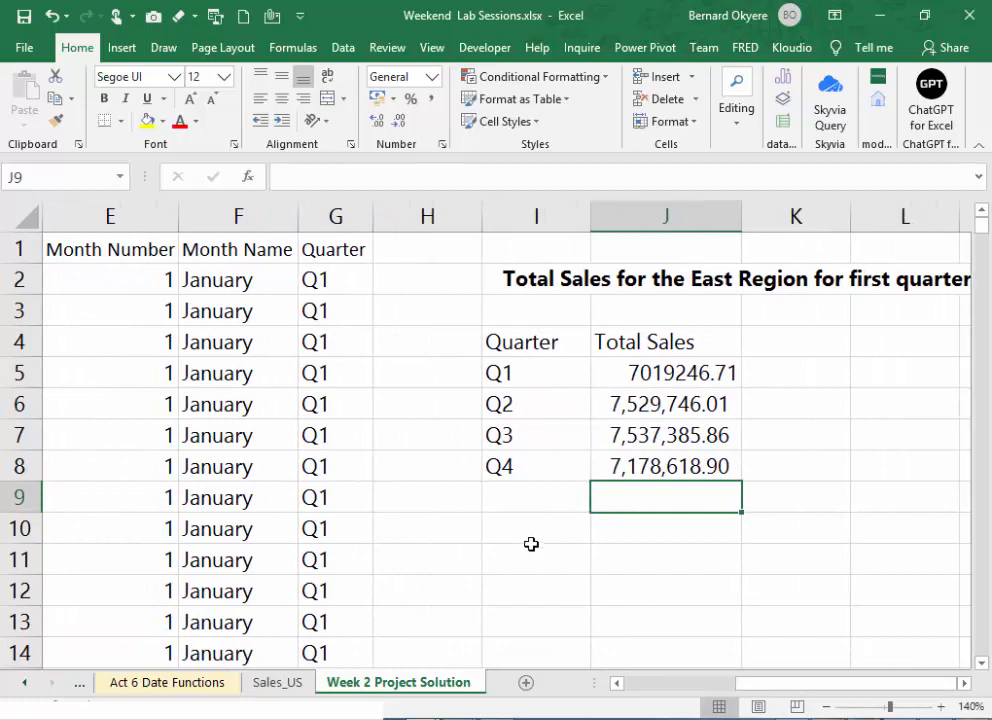
pyautogui.click(501, 530)
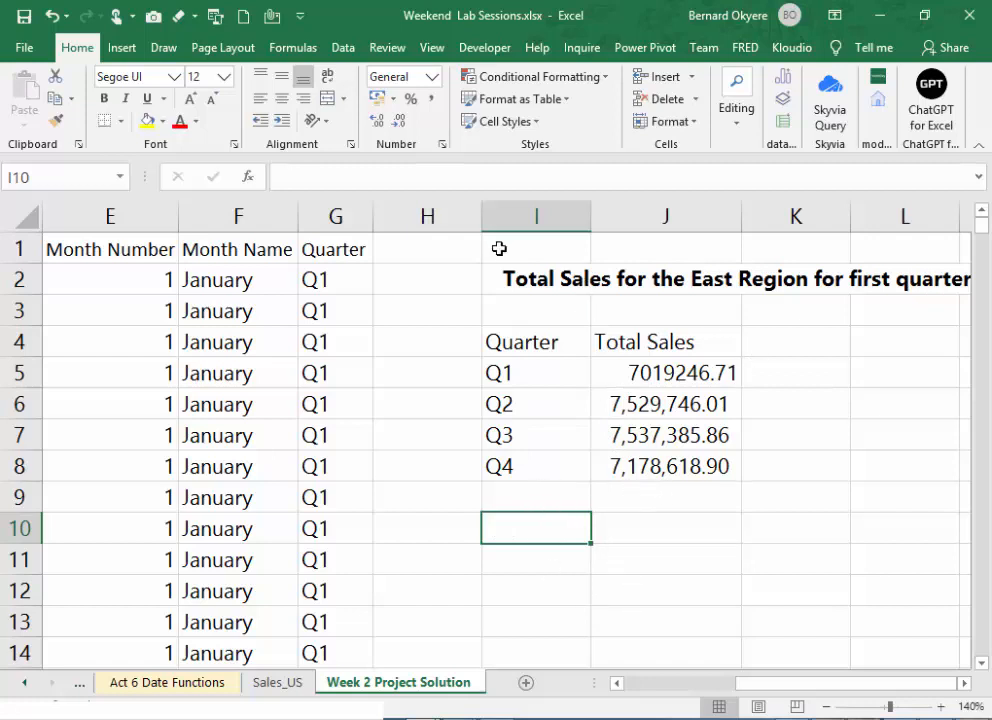
pyautogui.click(545, 283)
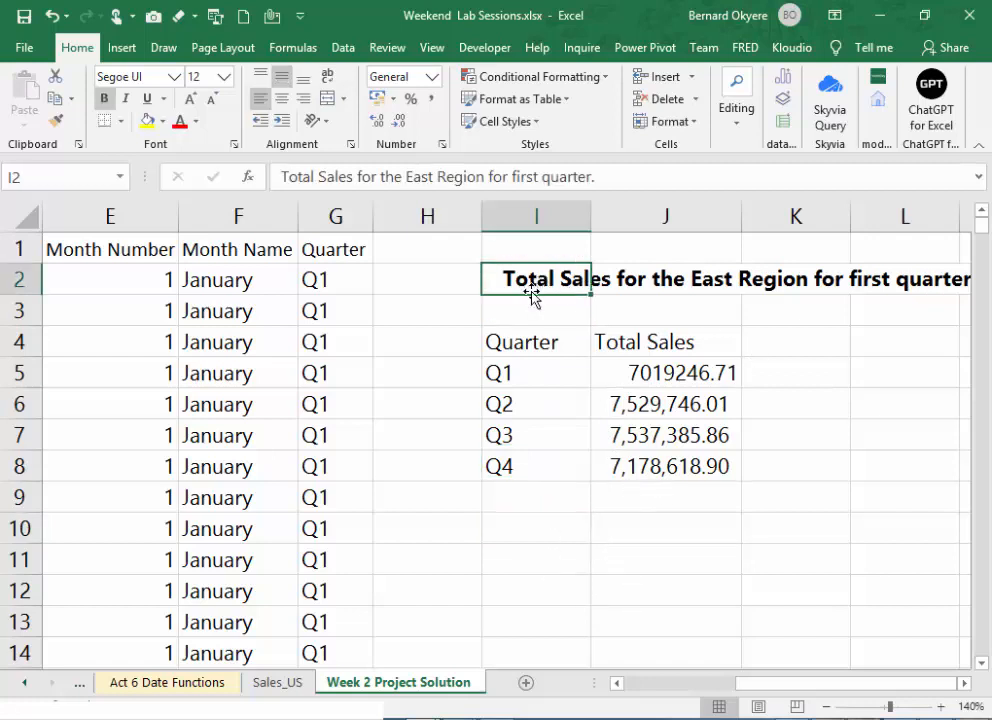
pyautogui.moveTo(534, 294); pyautogui.dragTo(543, 552)
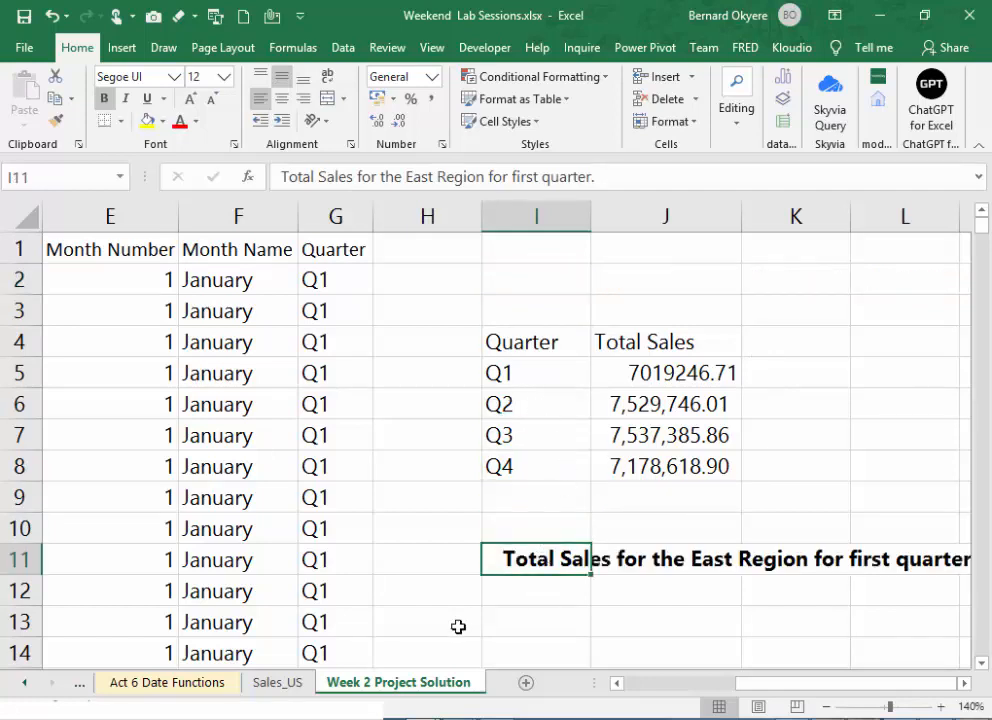
# - Switch to the training outline in Word and check the project task on Mean Sales for Training in the second quarter
pyautogui.rightClick(497, 717)
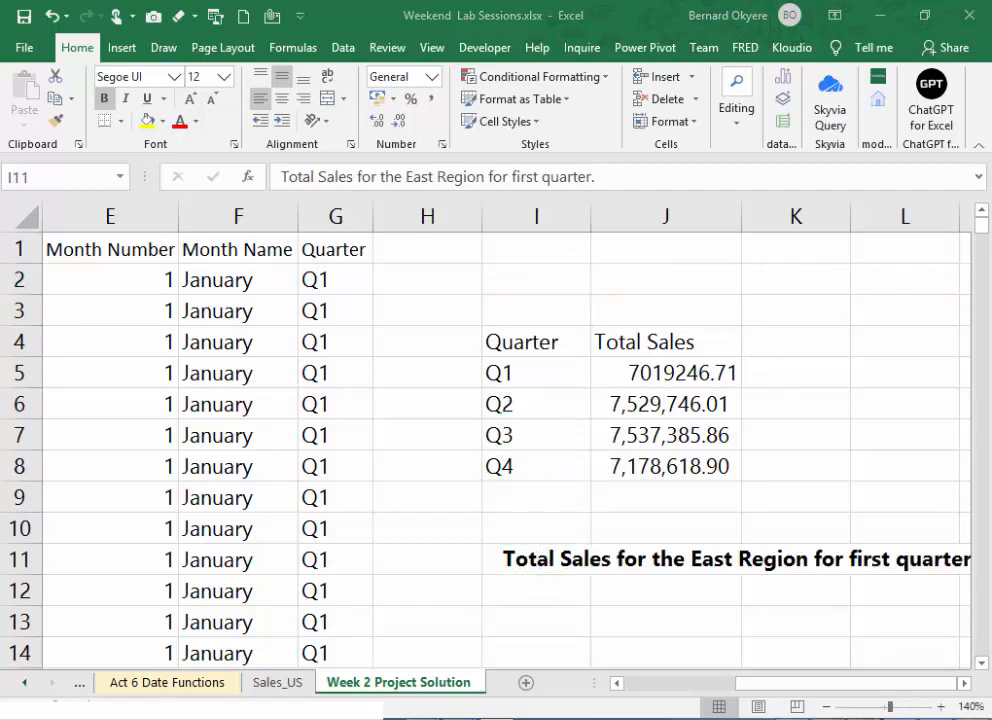
pyautogui.click(796, 442)
pyautogui.click(502, 717)
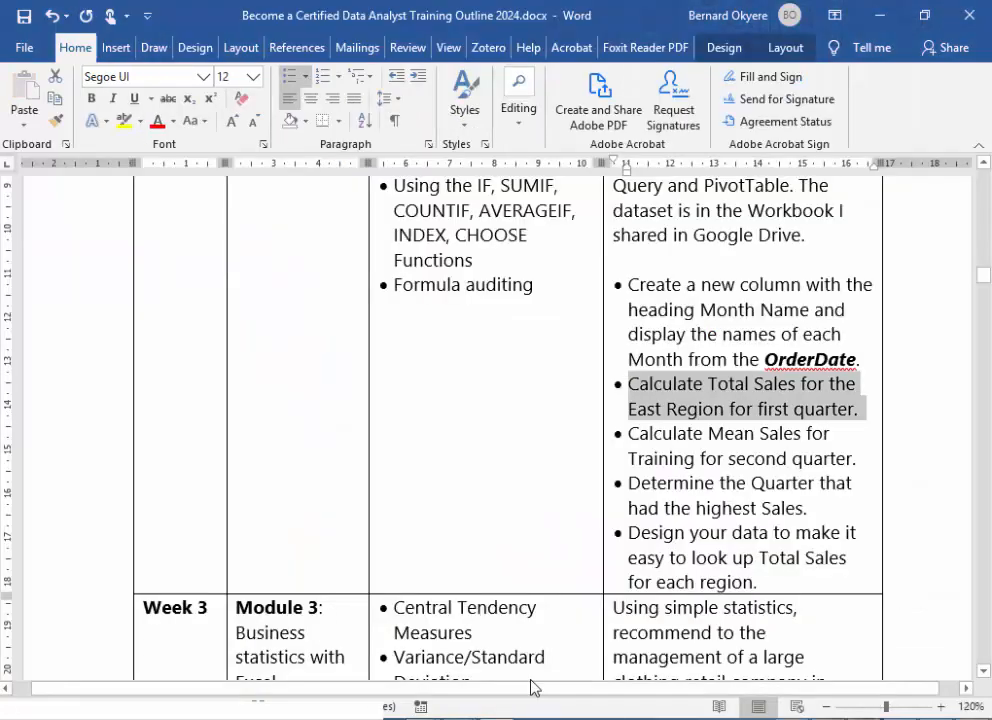
pyautogui.click(716, 466)
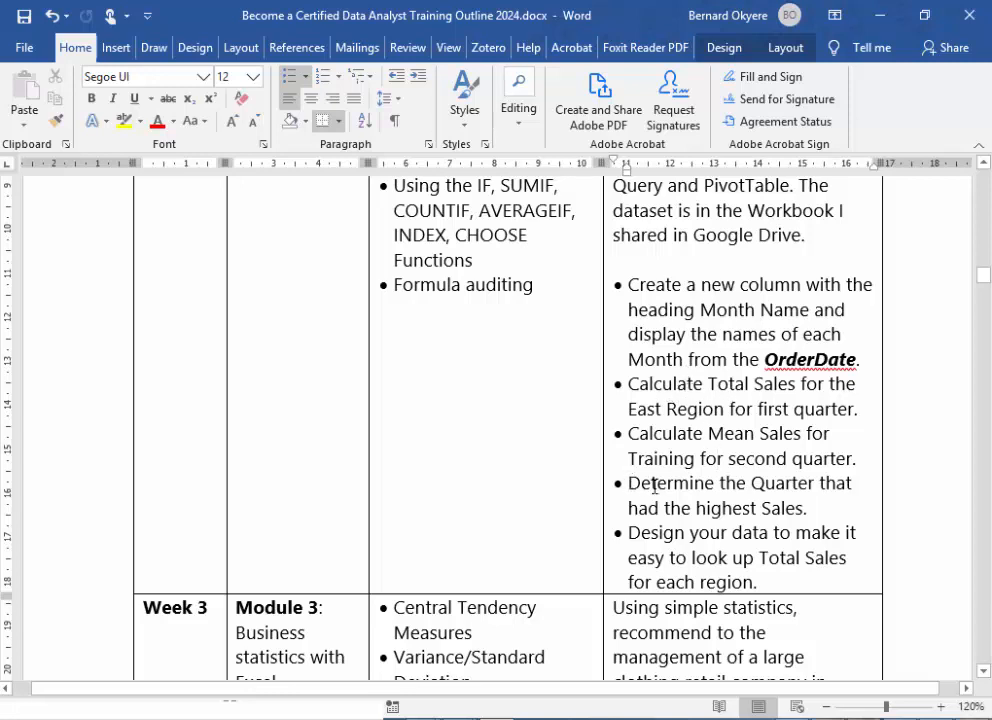
# - Copy the task "Determine the Quarter that had the highest Sales." from the Word outline into I2 of the Weekend Lab Sessions workbook in Excel
pyautogui.moveTo(628, 484); pyautogui.dragTo(808, 505)
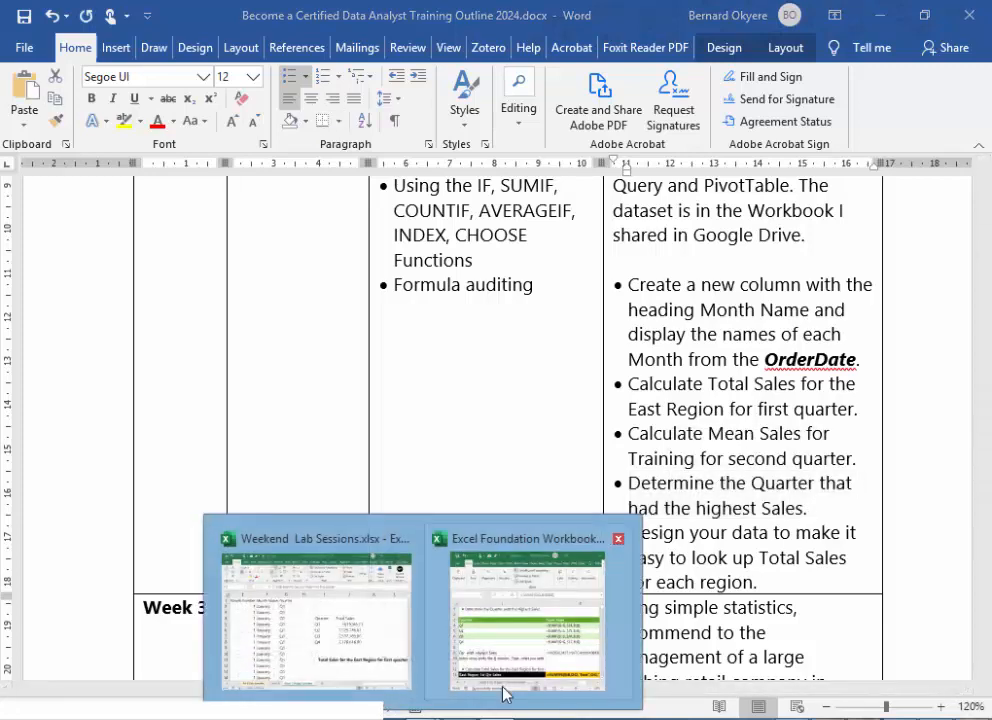
pyautogui.click(346, 631)
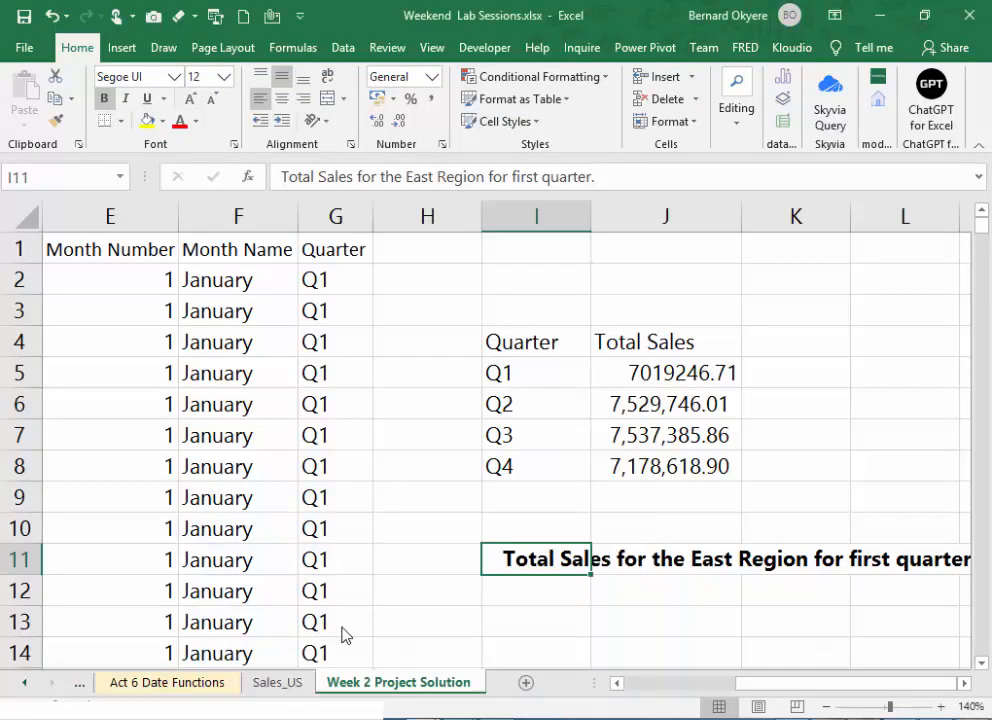
pyautogui.click(541, 272)
pyautogui.write('• Determine the Quarter that had the highest Sales.')
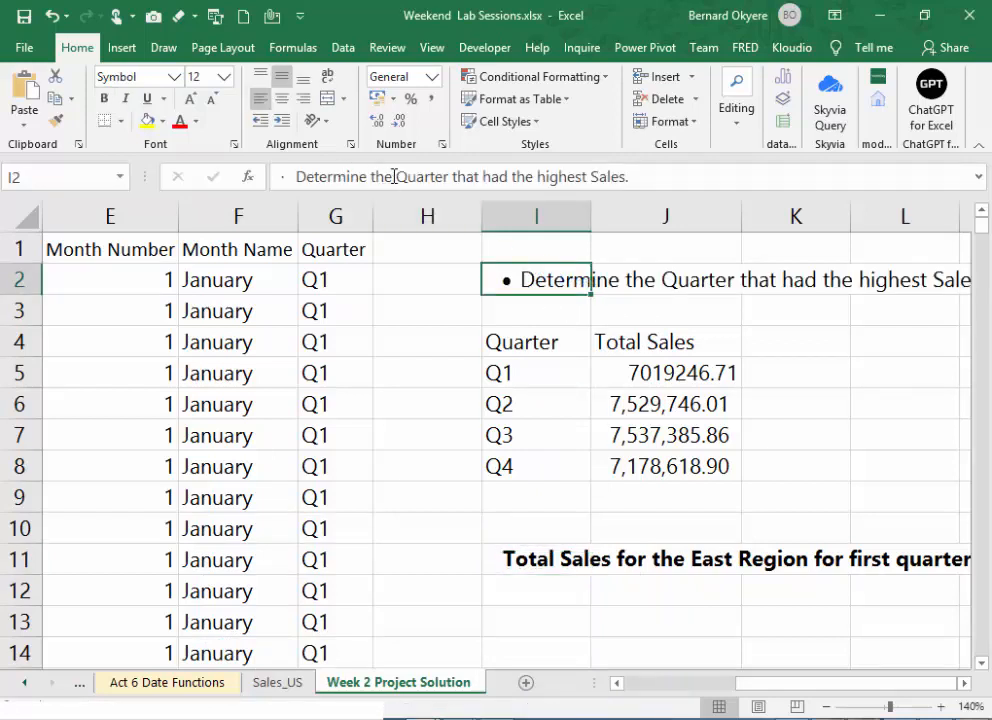
# - Shorten the pasted heading in I2 to "Quarter that had the highest Sales." without the bullet and the leading words
pyautogui.moveTo(393, 176); pyautogui.dragTo(271, 177)
pyautogui.press('BackSpace')
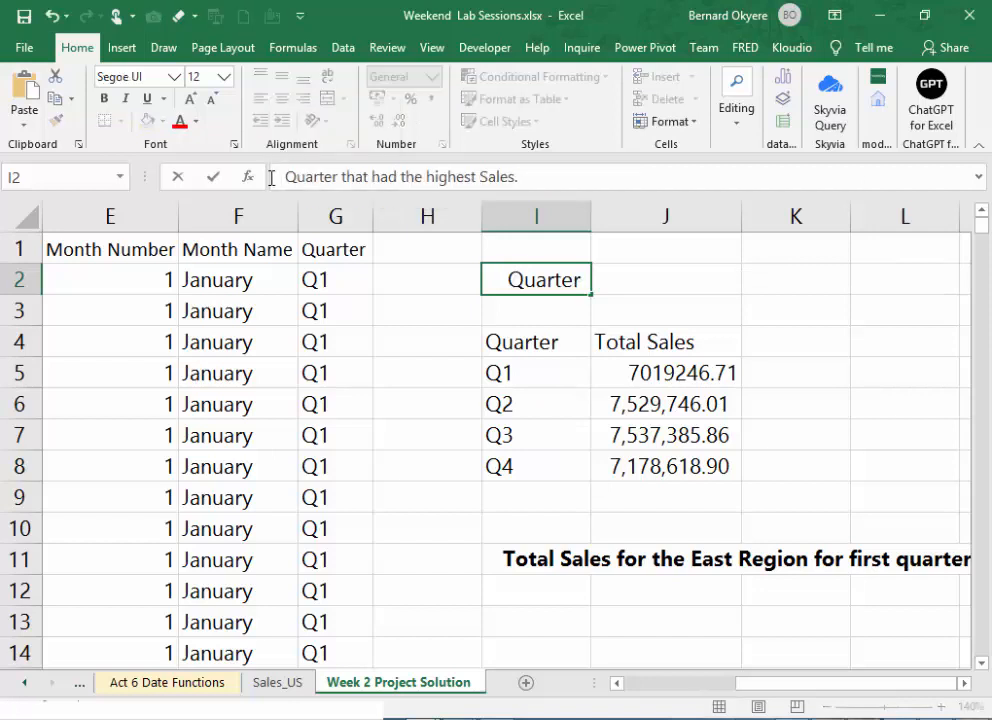
pyautogui.press('Return')
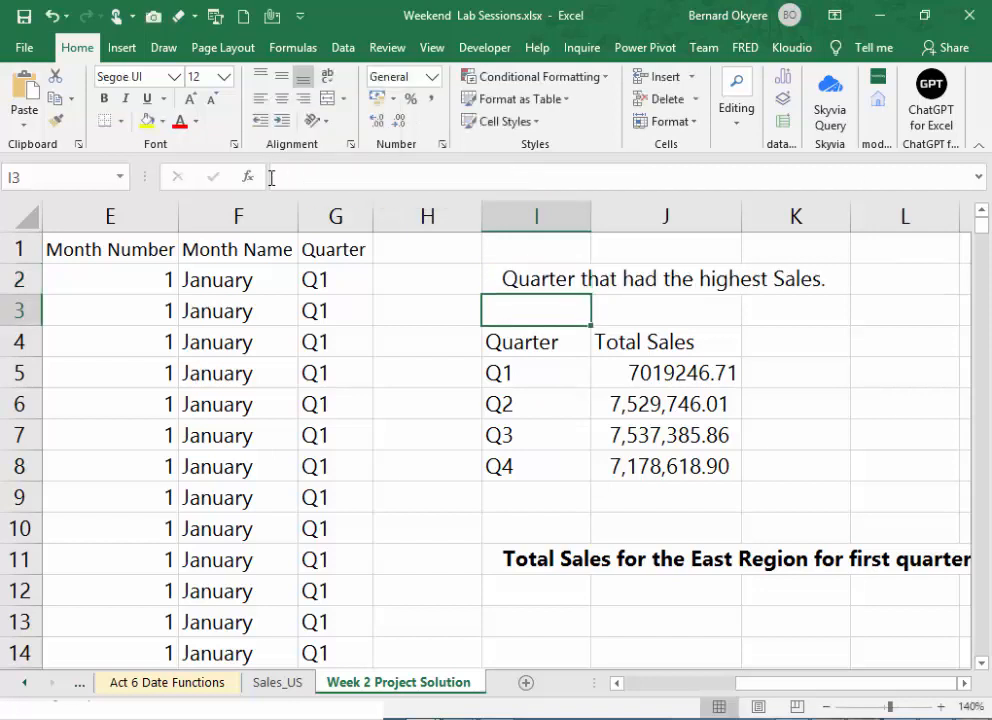
pyautogui.click(587, 279)
pyautogui.rightClick(588, 280)
pyautogui.click(511, 484)
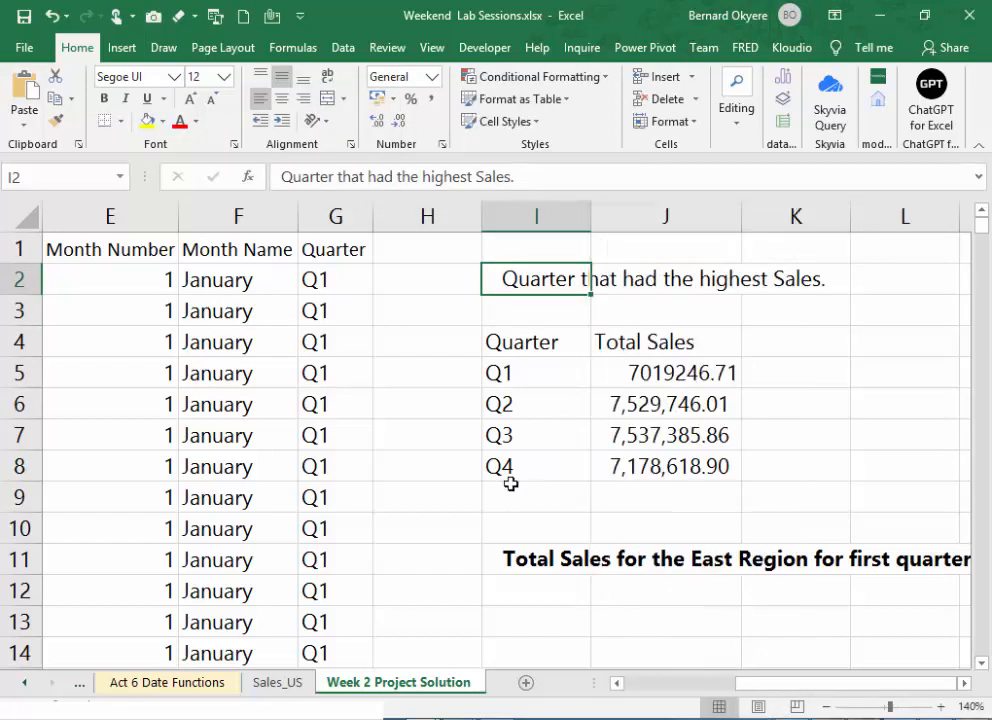
# - Move the heading "Total Sales for the East Region for first quarter." one row down to I12
pyautogui.click(528, 499)
pyautogui.rightClick(528, 499)
pyautogui.click(528, 499)
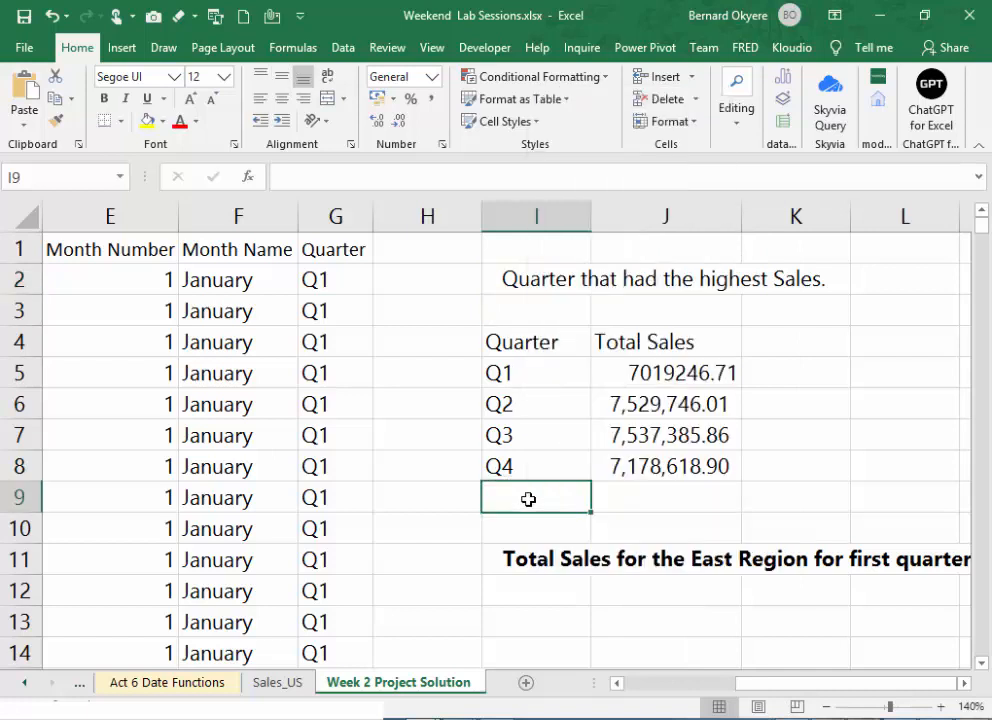
pyautogui.click(531, 565)
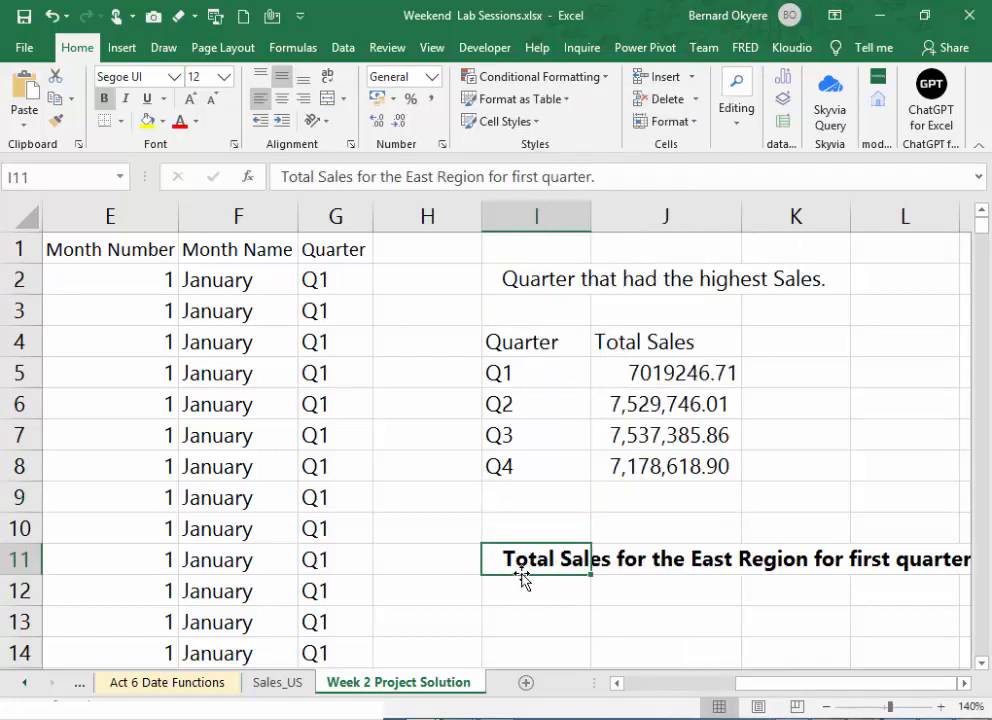
pyautogui.moveTo(519, 576); pyautogui.dragTo(523, 609)
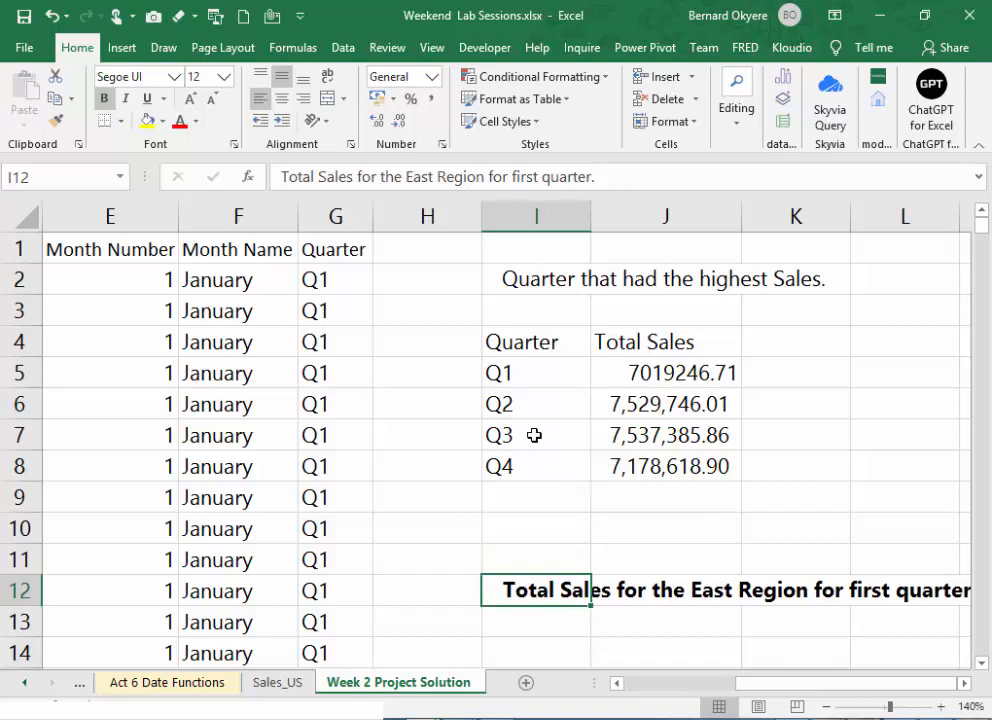
# - Make the highest-sales quarter heading in I2 bold and save the workbook
pyautogui.click(517, 280)
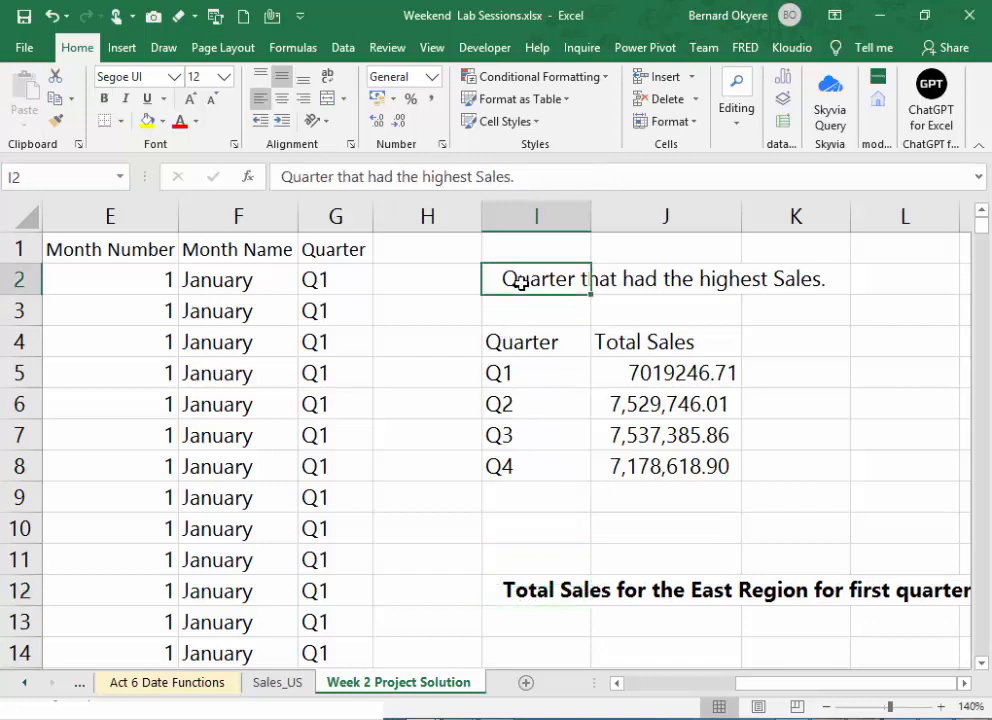
pyautogui.hotkey('ctrl', 'b')
pyautogui.hotkey('ctrl', 's')
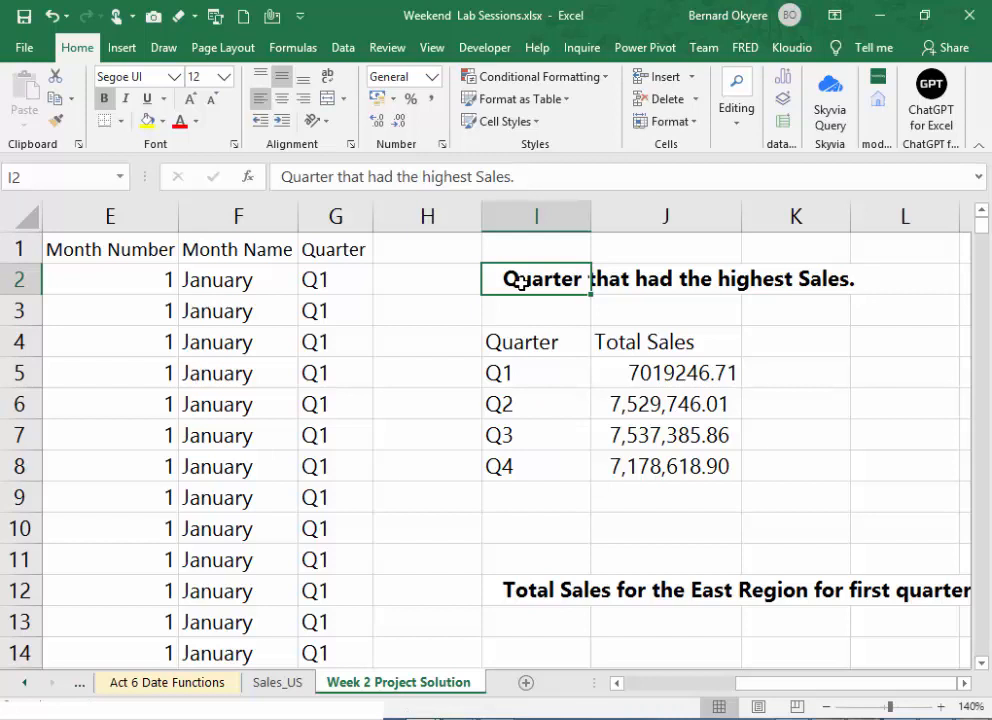
pyautogui.click(631, 309)
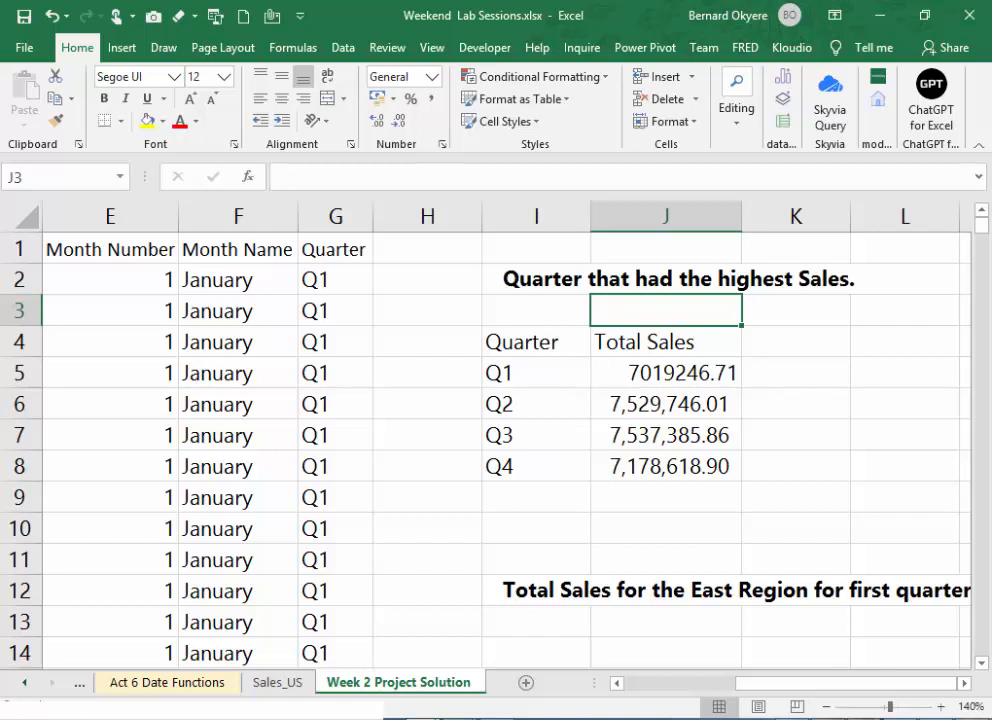
pyautogui.hotkey('alt', 'Tab')
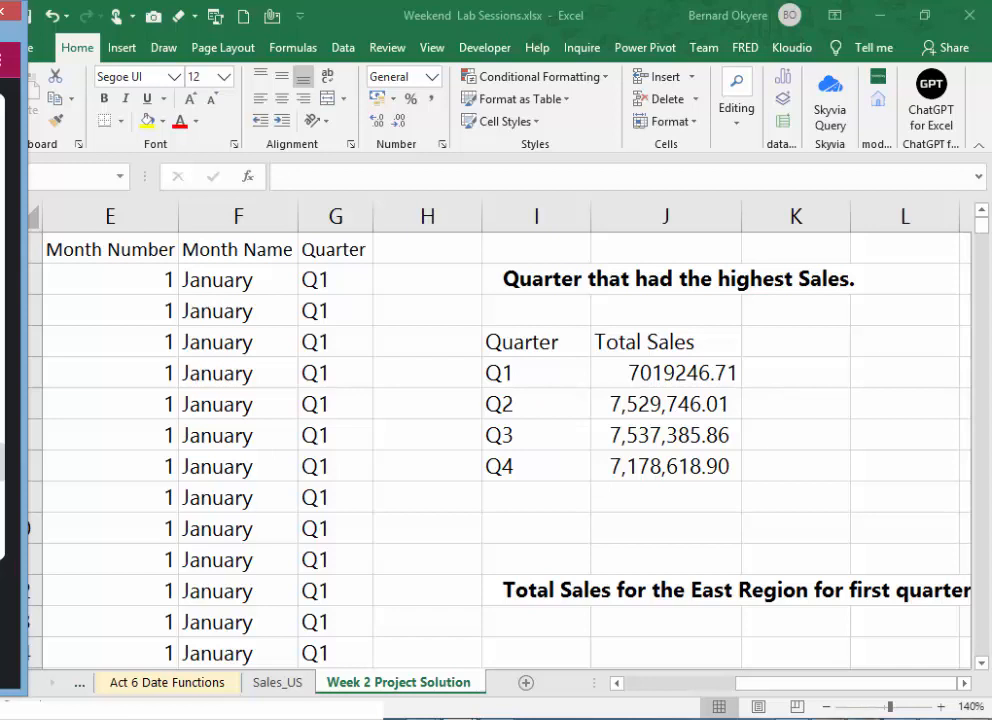
pyautogui.click(560, 496)
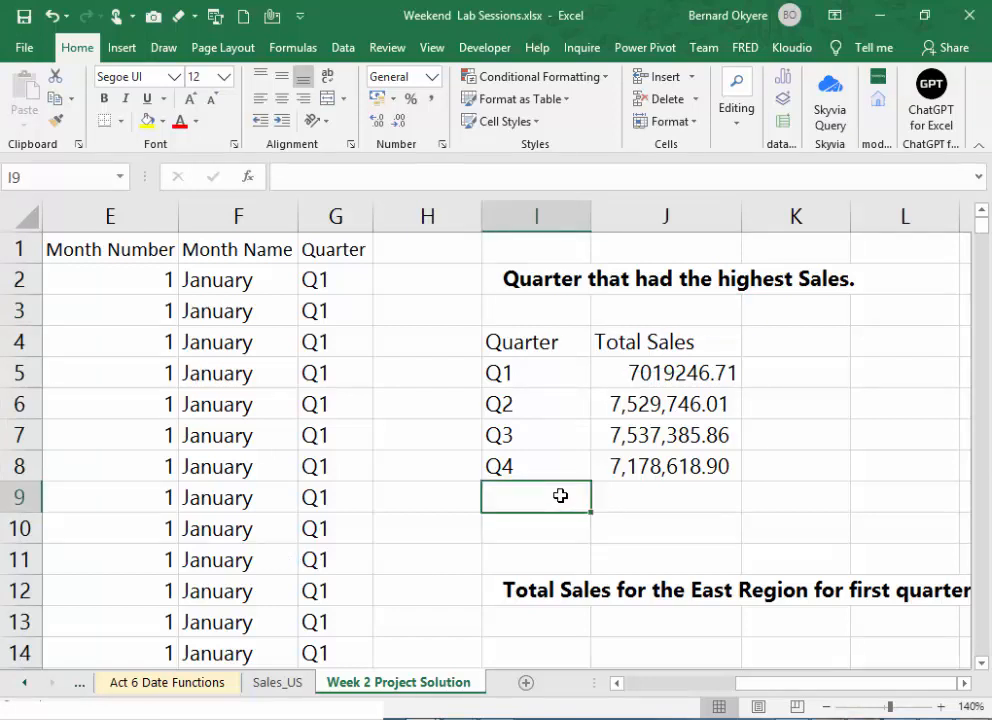
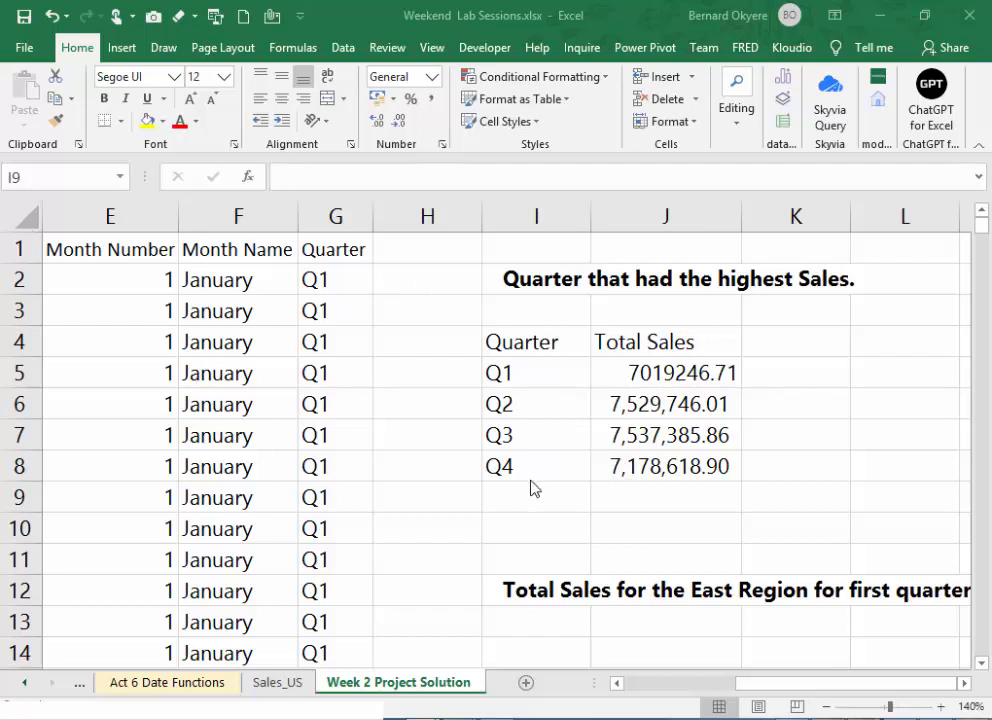
# - Enter the label "Qtr with Highest sales" in I10 and widen column I so the label fits
pyautogui.click(531, 532)
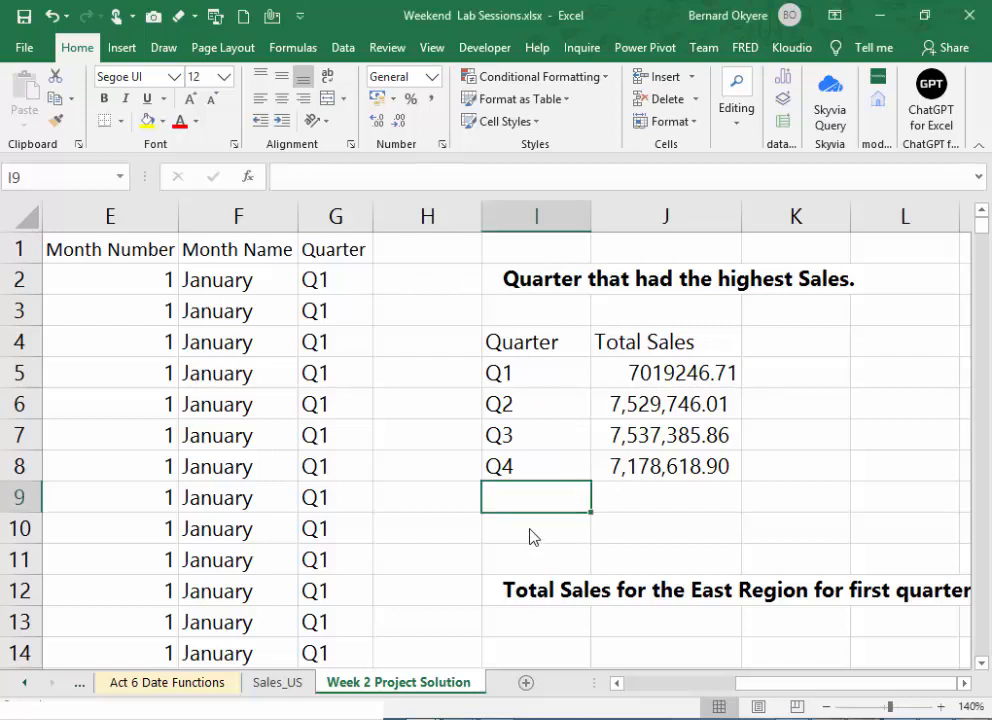
pyautogui.click(511, 527)
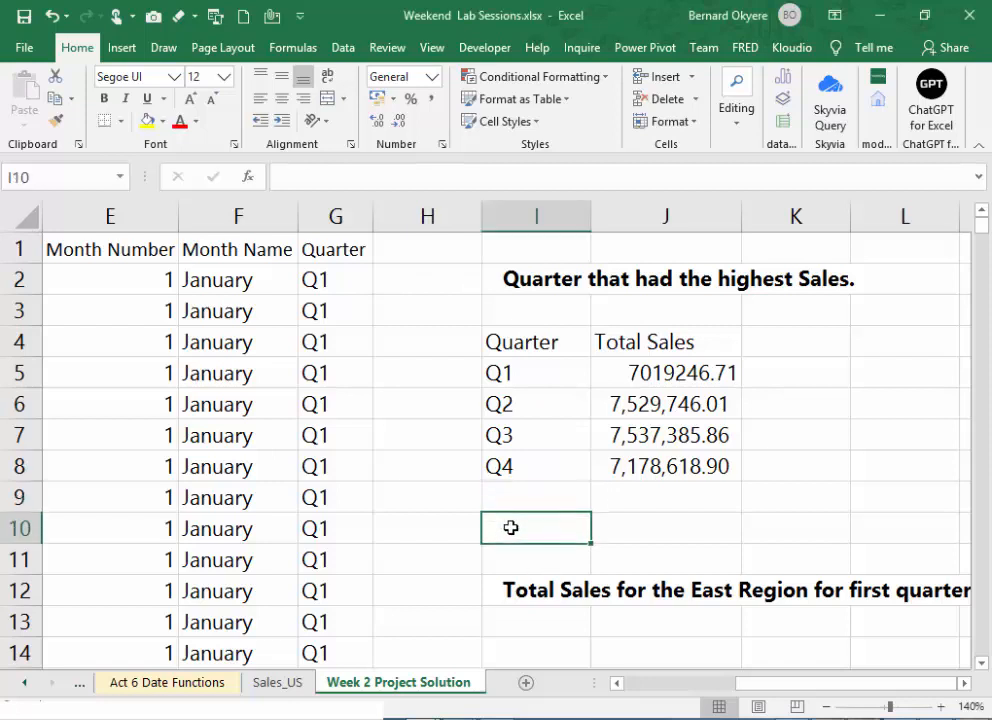
pyautogui.write('Qt')
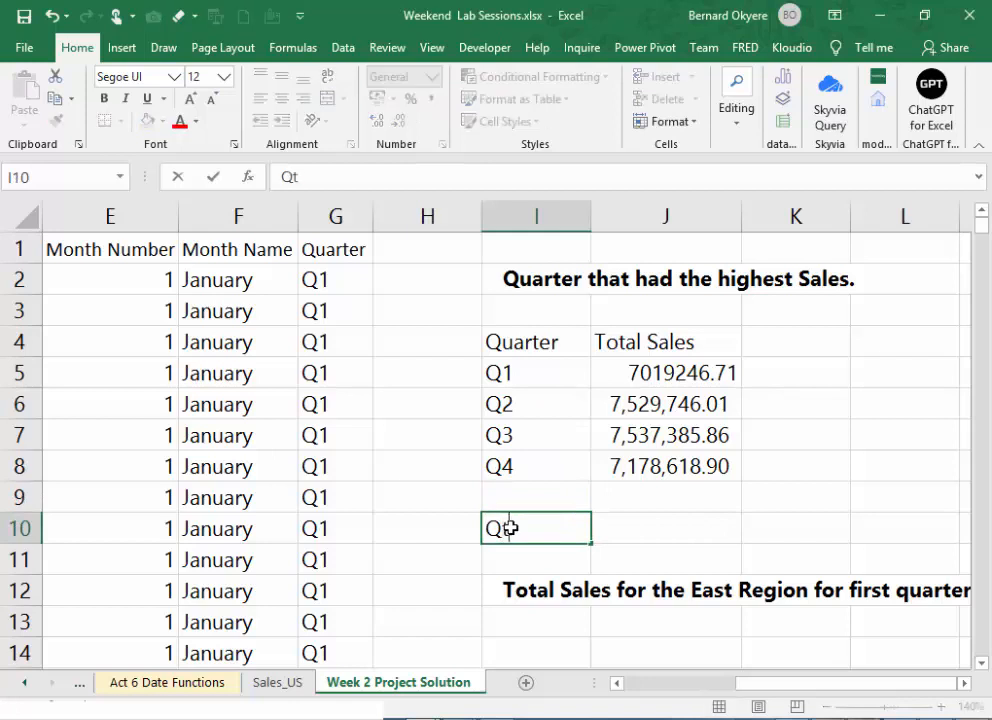
pyautogui.write('r with  Highest  sales')
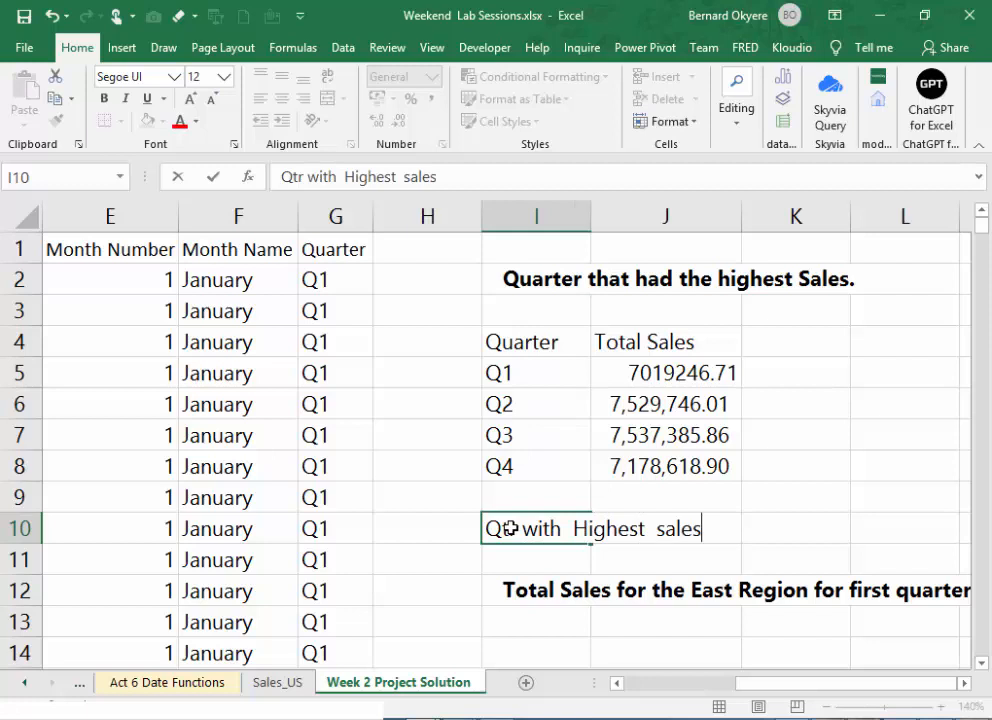
pyautogui.press('Tab')
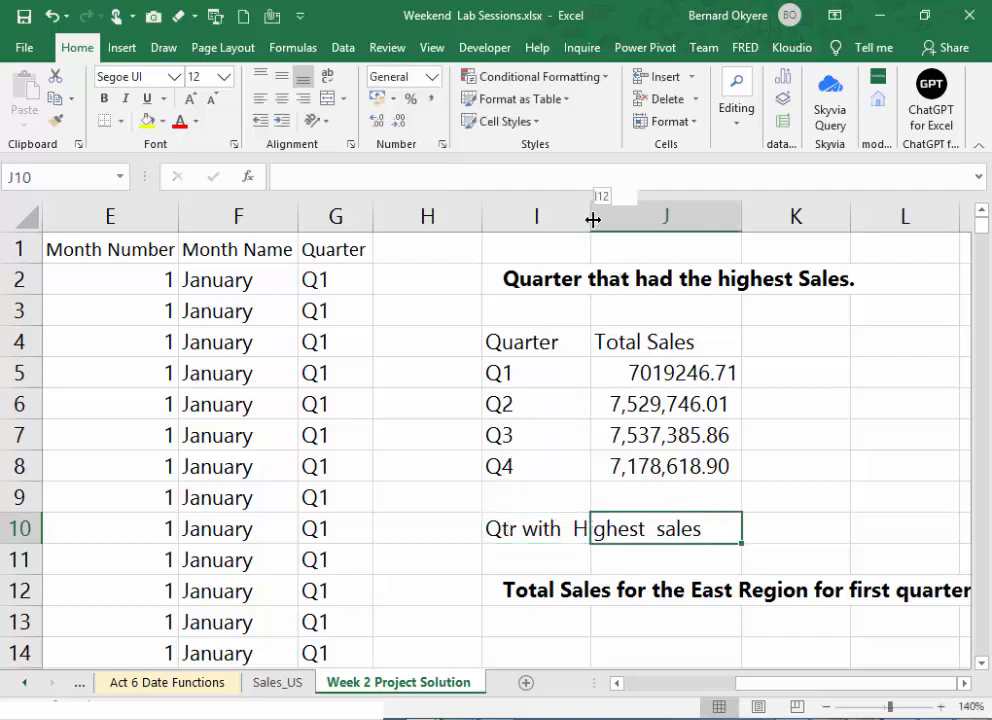
pyautogui.moveTo(595, 222); pyautogui.dragTo(711, 230)
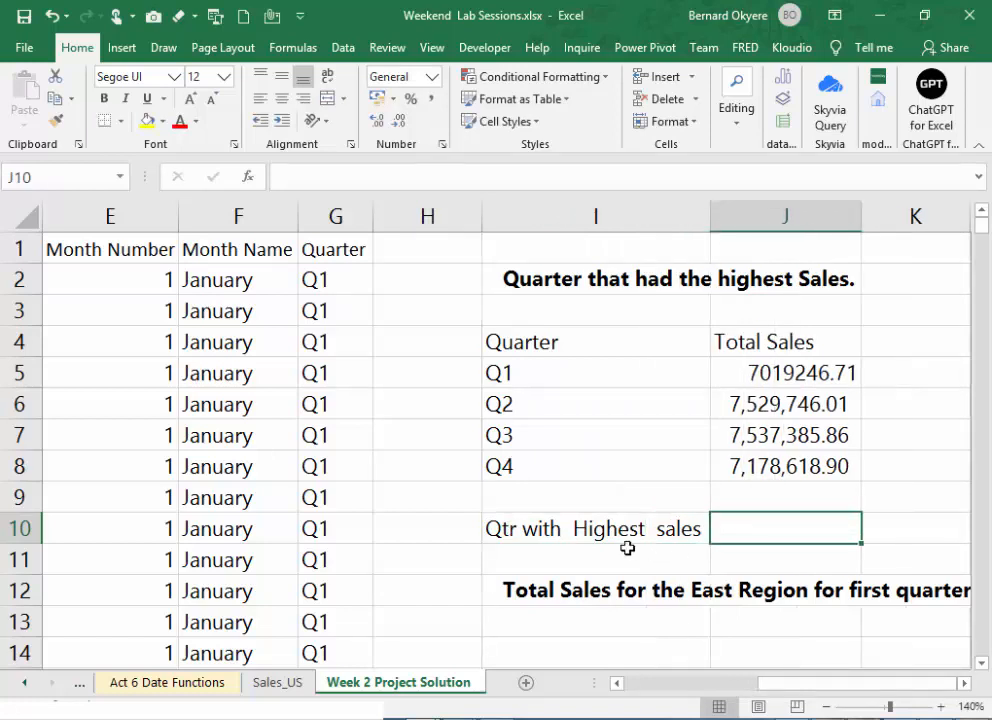
# - Format the label in I10 as bold white text on black fill and widen column I to fit the bold text
pyautogui.click(591, 529)
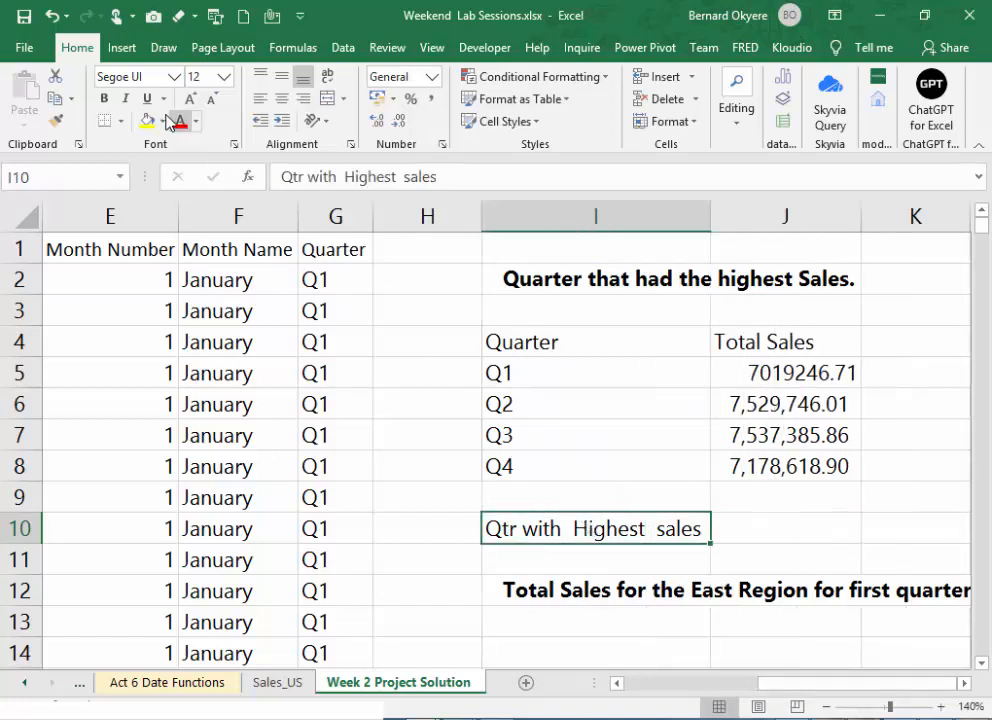
pyautogui.click(164, 121)
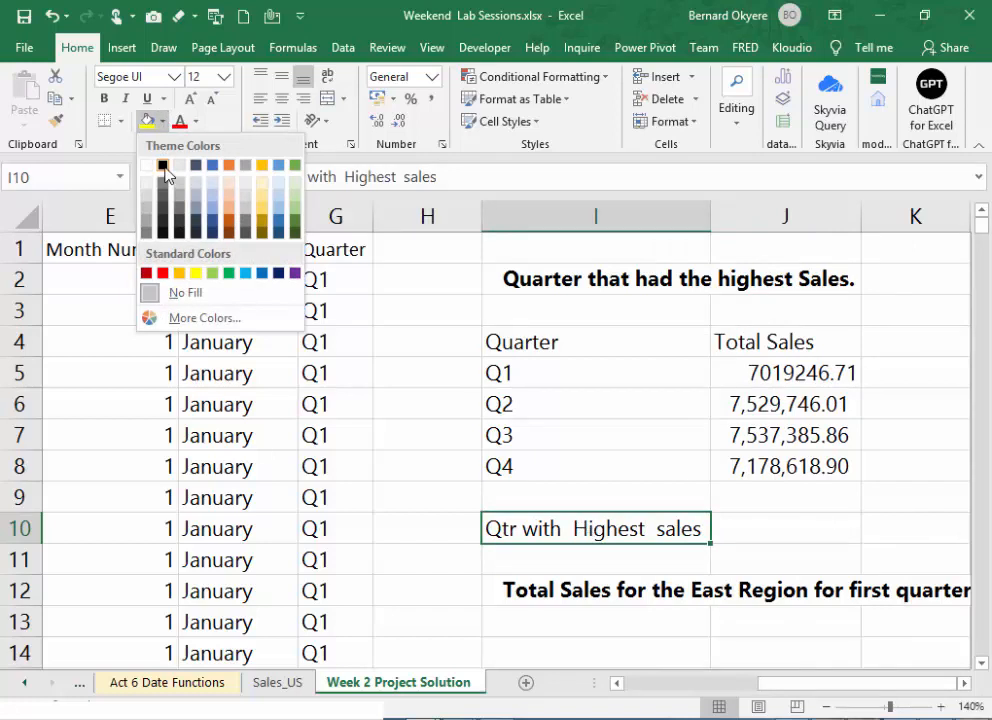
pyautogui.click(163, 165)
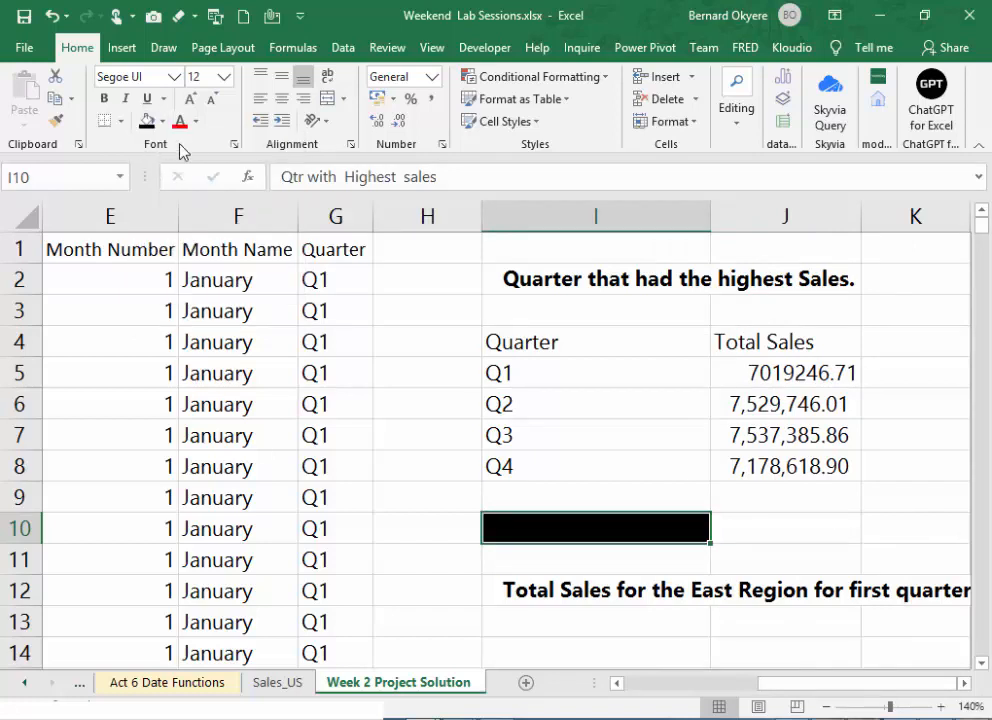
pyautogui.click(164, 122)
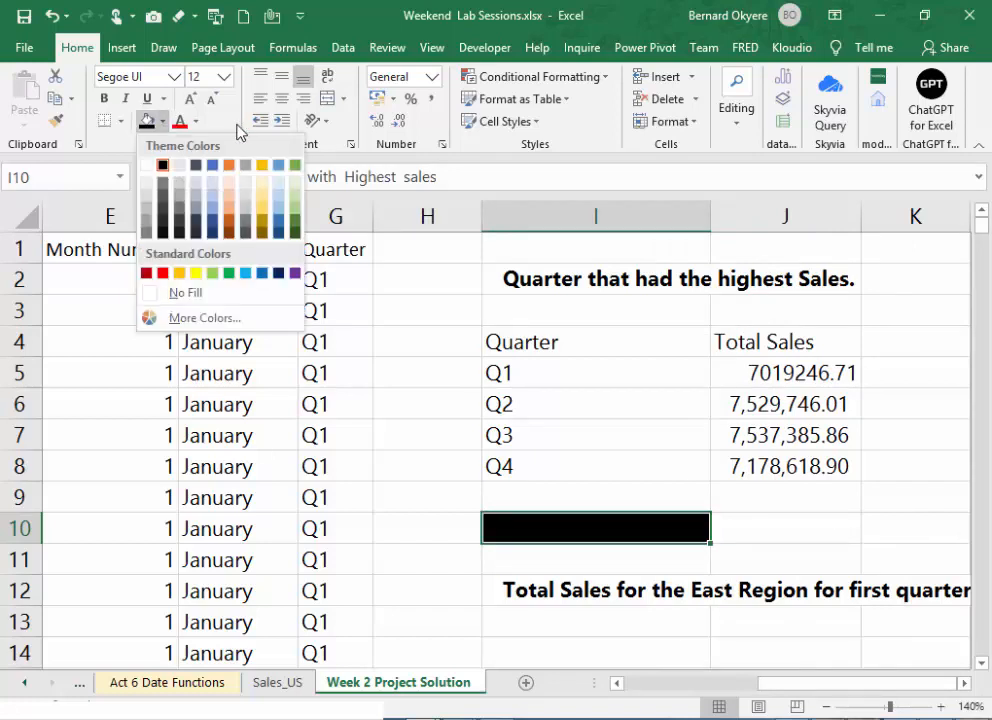
pyautogui.click(195, 121)
pyautogui.click(184, 188)
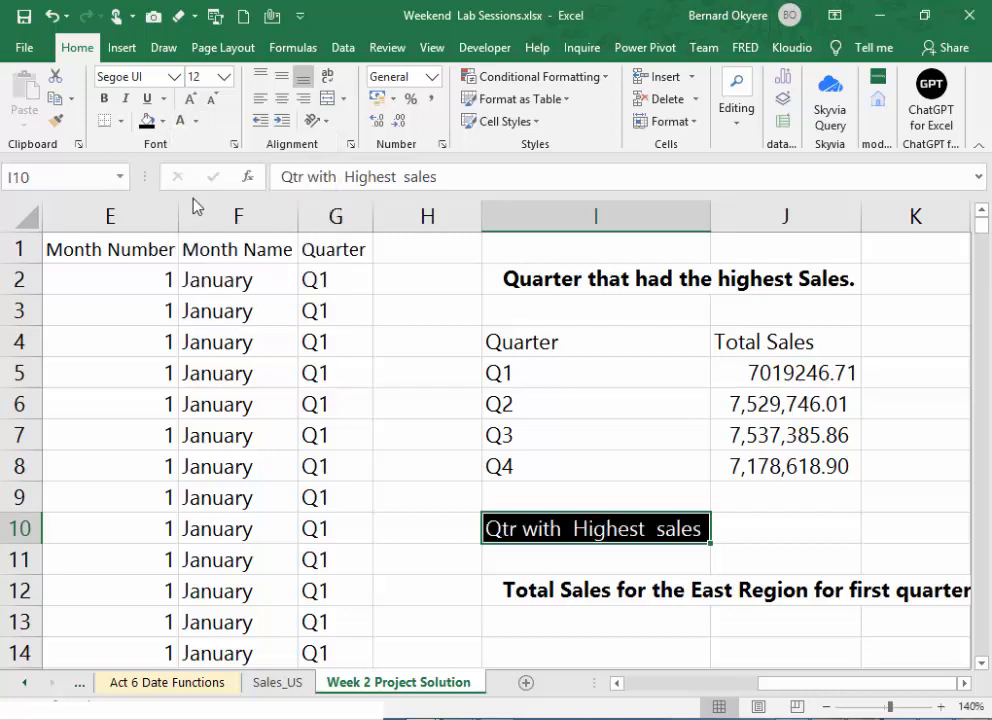
pyautogui.click(108, 99)
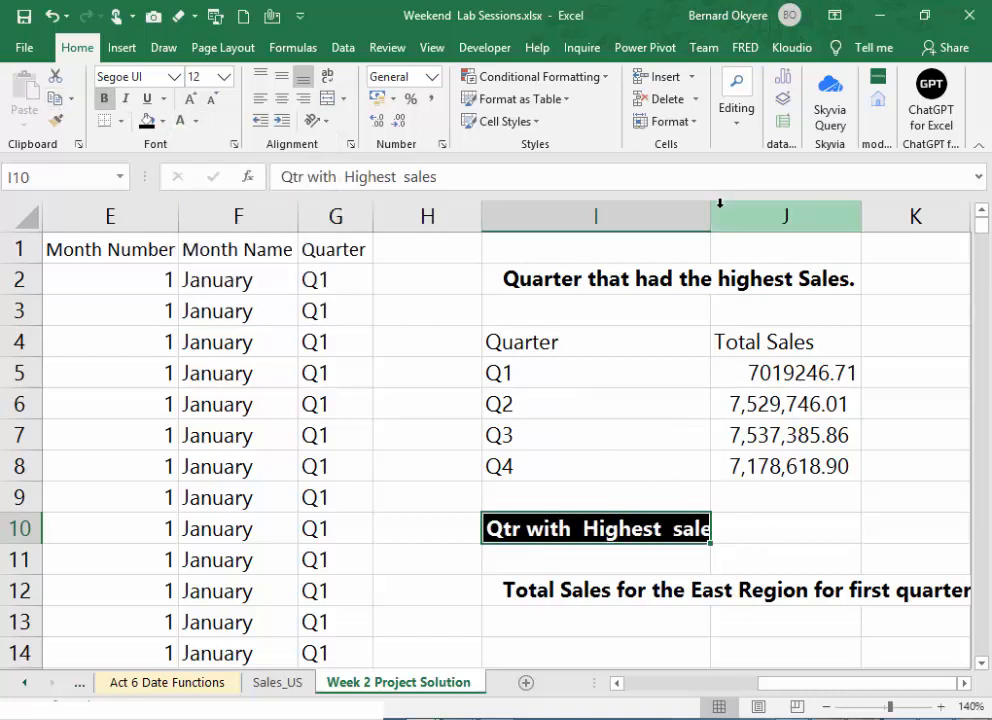
pyautogui.moveTo(711, 205); pyautogui.dragTo(721, 210)
pyautogui.click(773, 532)
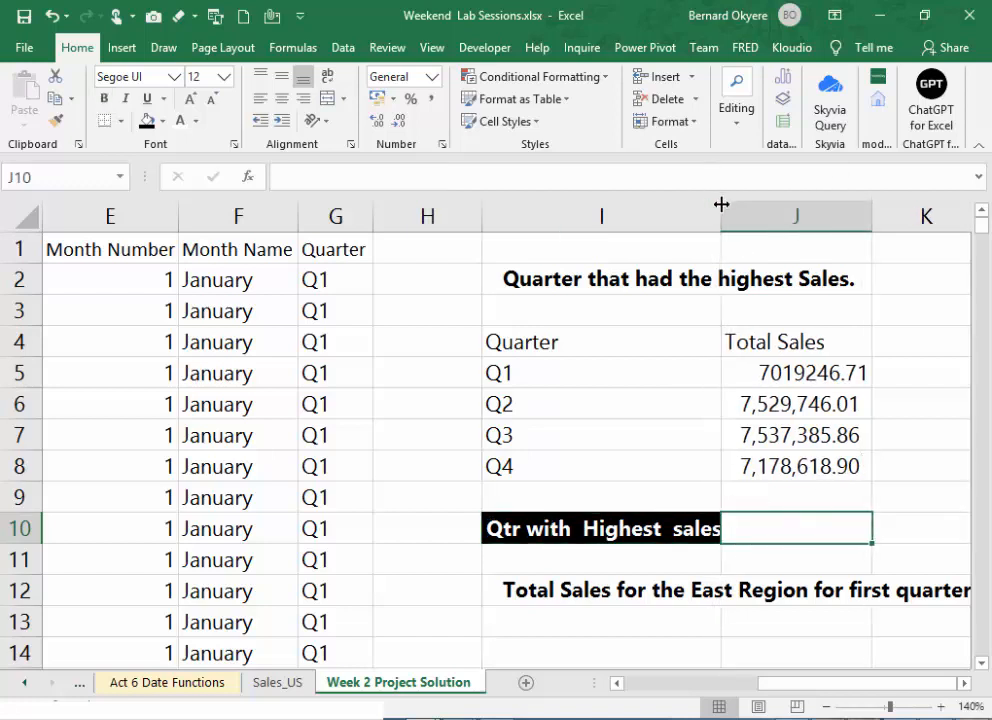
pyautogui.moveTo(720, 201); pyautogui.dragTo(733, 214)
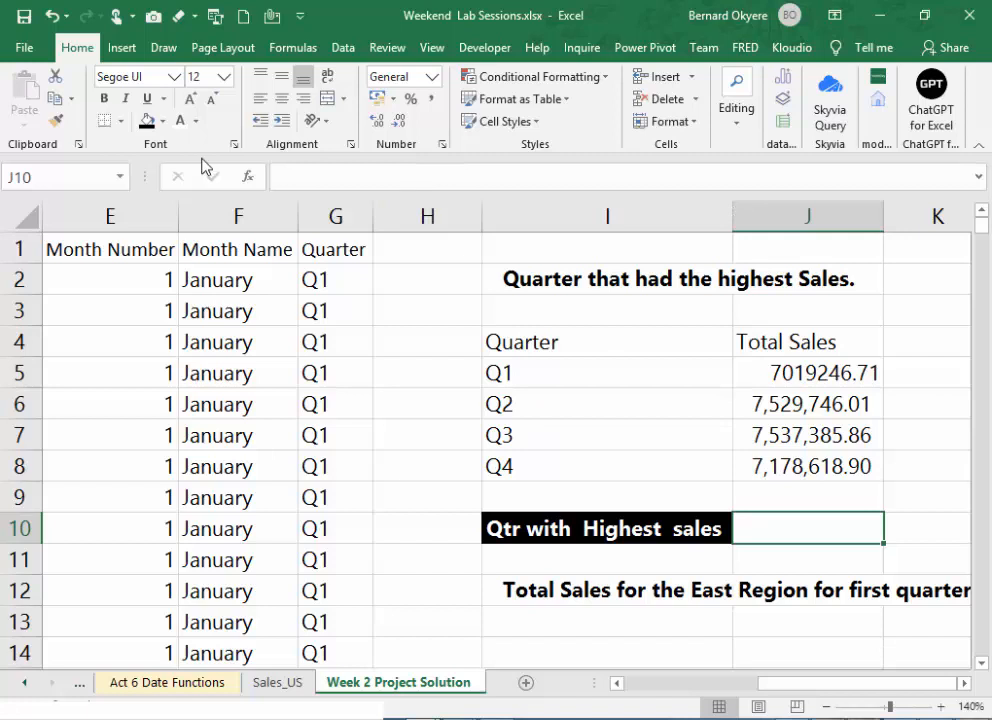
# - Give the answer cell J10 an orange fill with bold black font
pyautogui.click(162, 121)
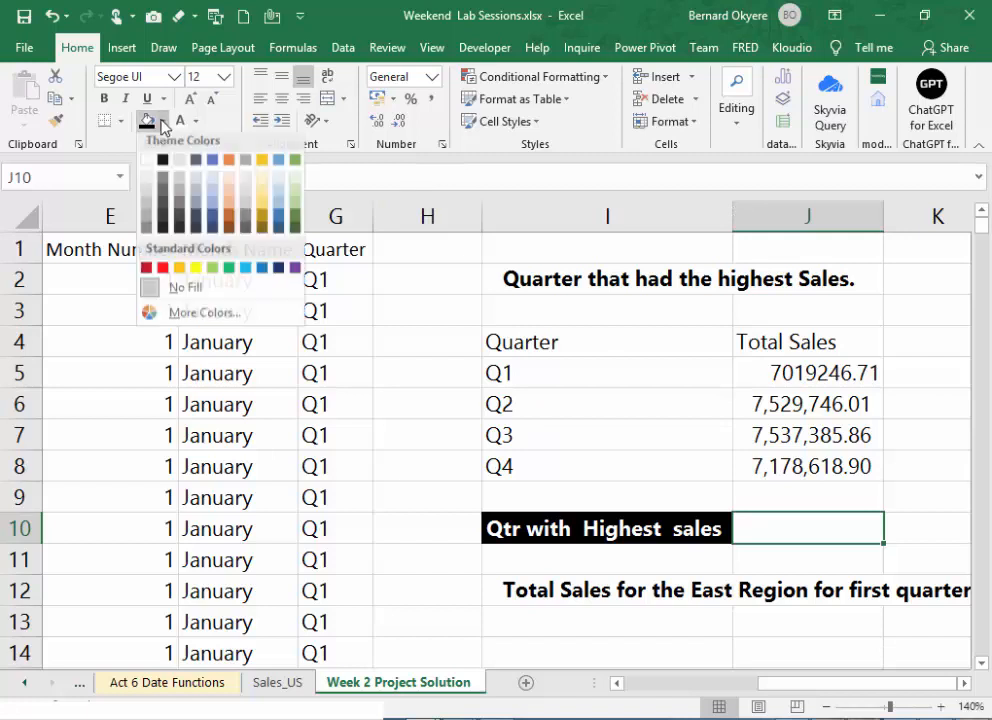
pyautogui.click(179, 273)
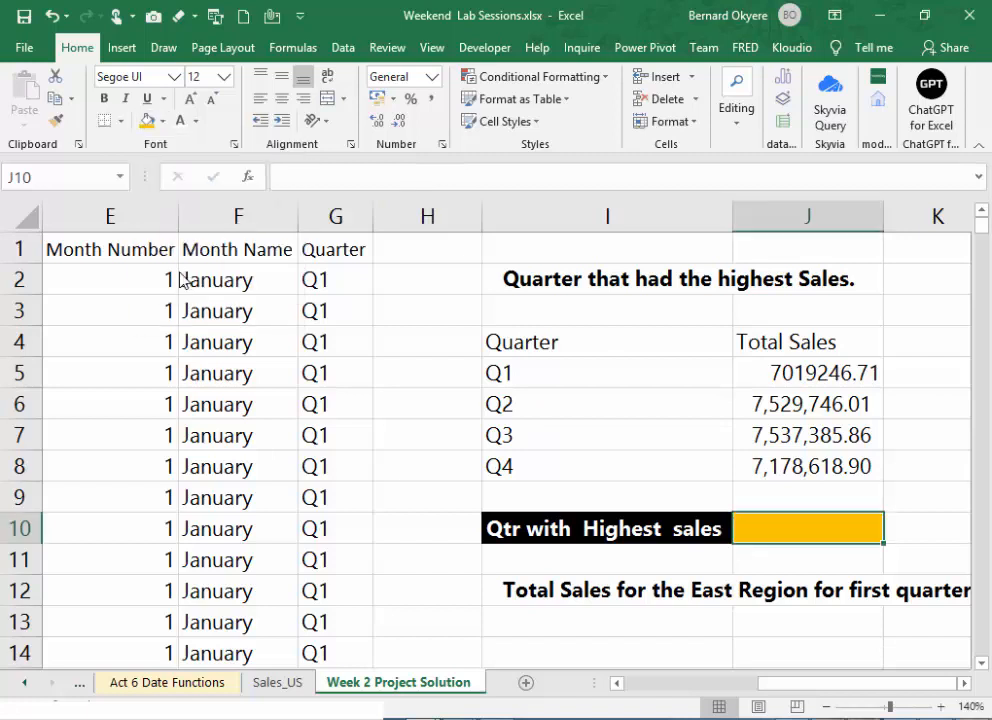
pyautogui.click(106, 98)
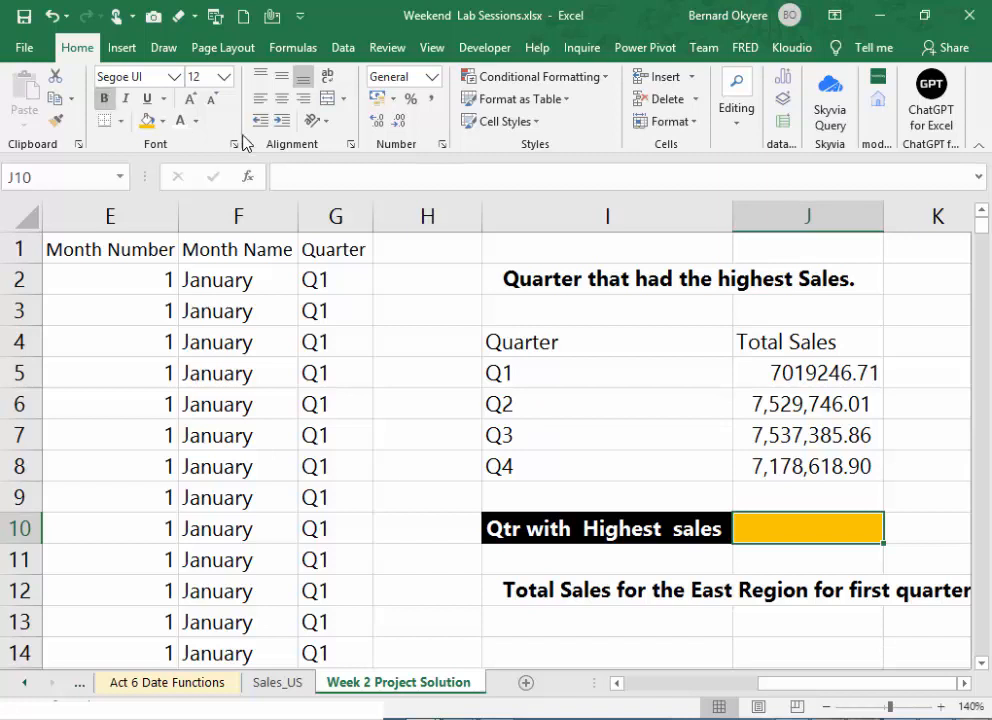
pyautogui.click(196, 121)
pyautogui.click(197, 189)
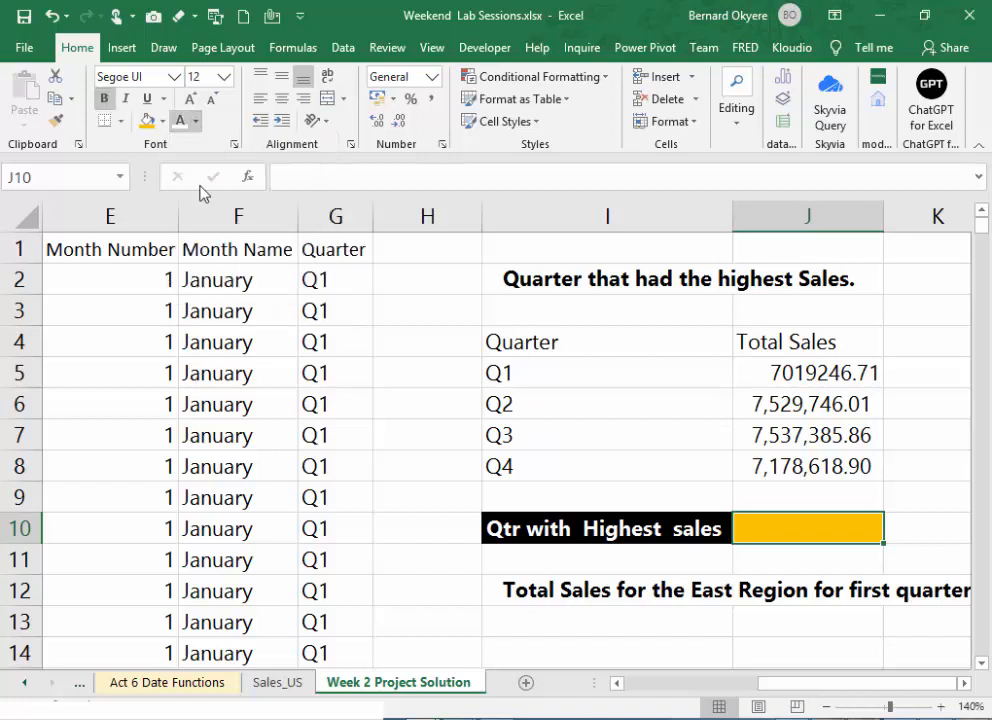
# - Move the heading "Total Sales for the East Region for first quarter." two rows down to I14
pyautogui.click(768, 560)
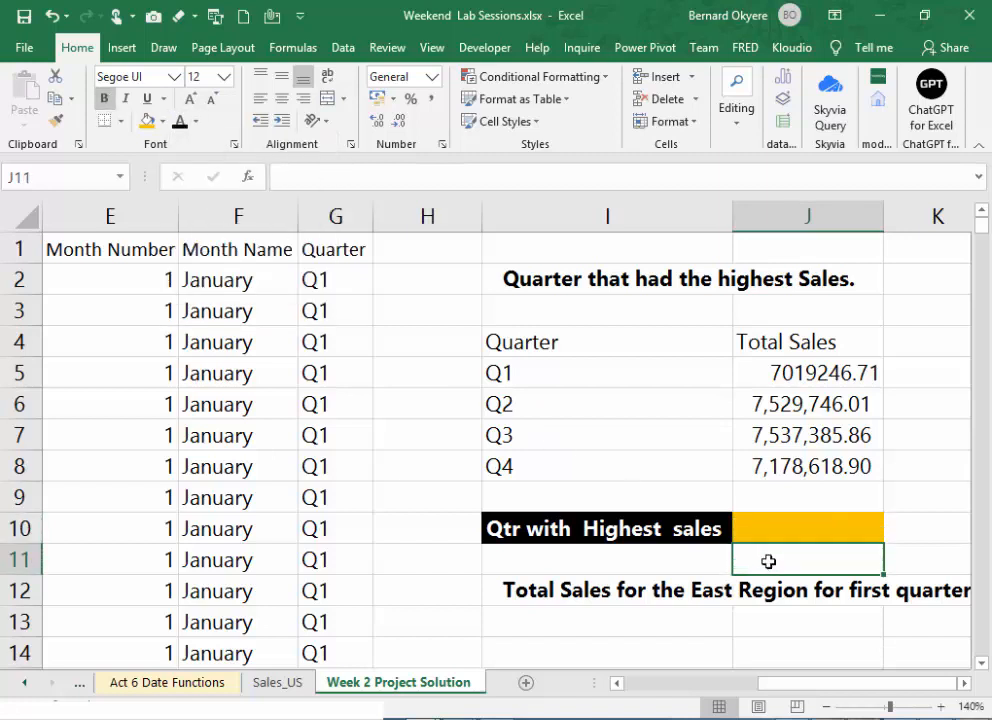
pyautogui.click(521, 590)
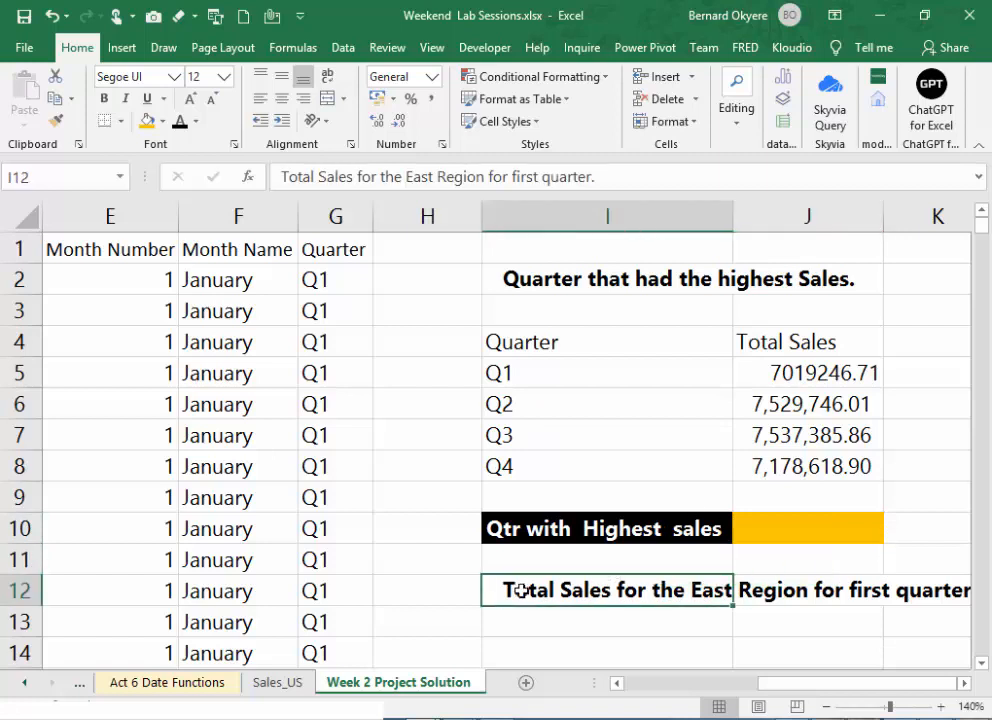
pyautogui.moveTo(519, 608); pyautogui.dragTo(519, 643)
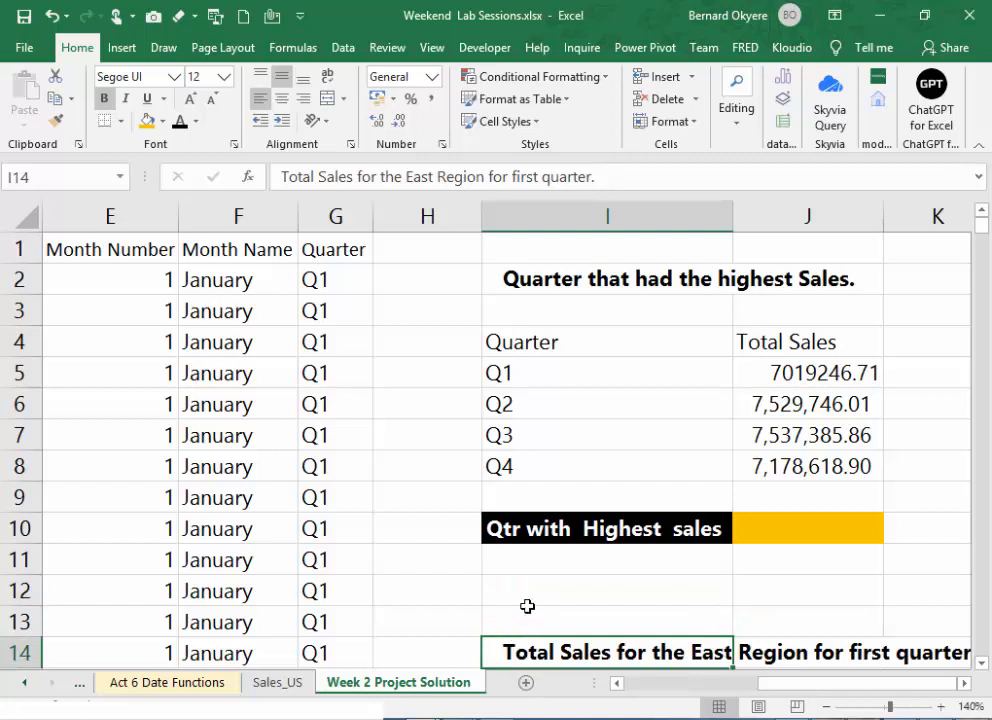
# - Enter the note "Index | Match | MAX" in I11, directly below the highest-sales label
pyautogui.click(531, 598)
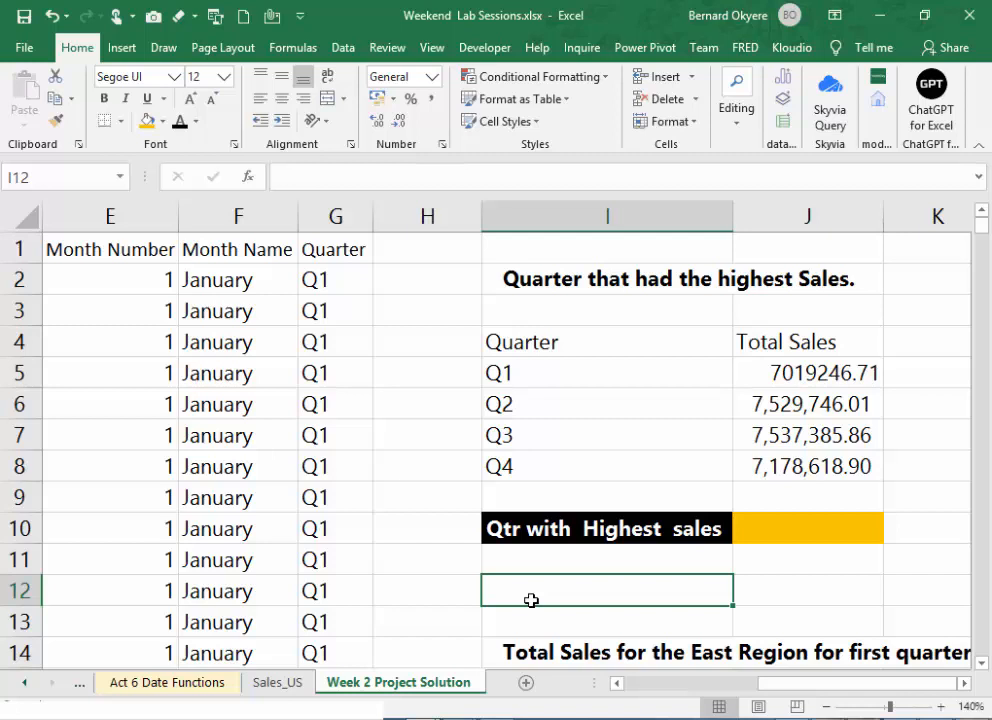
pyautogui.press('Up')
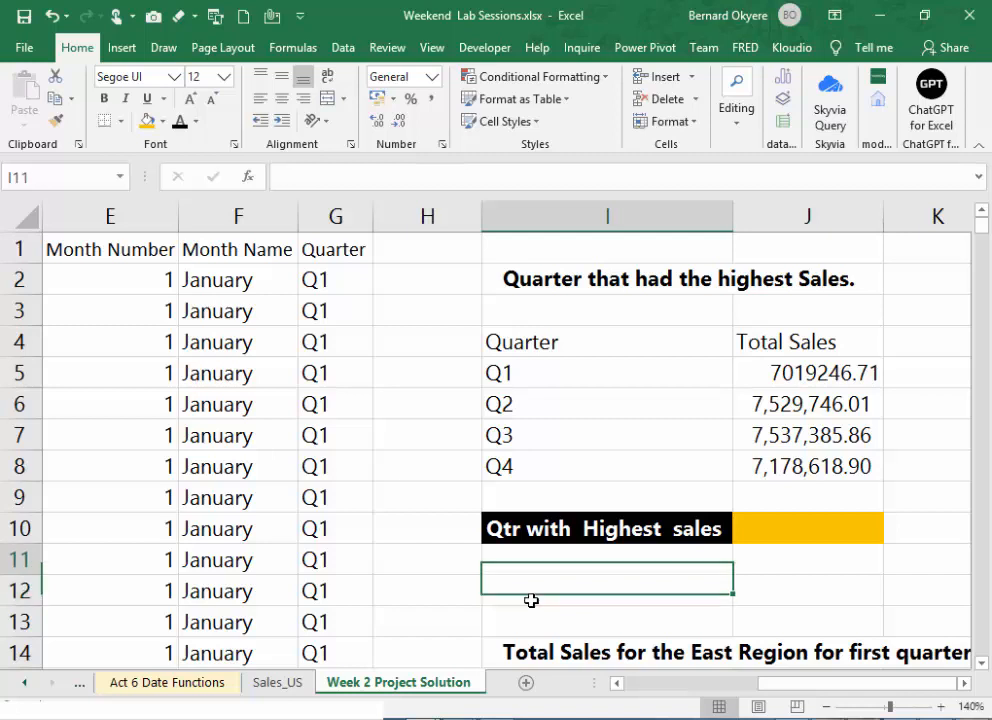
pyautogui.write('Index')
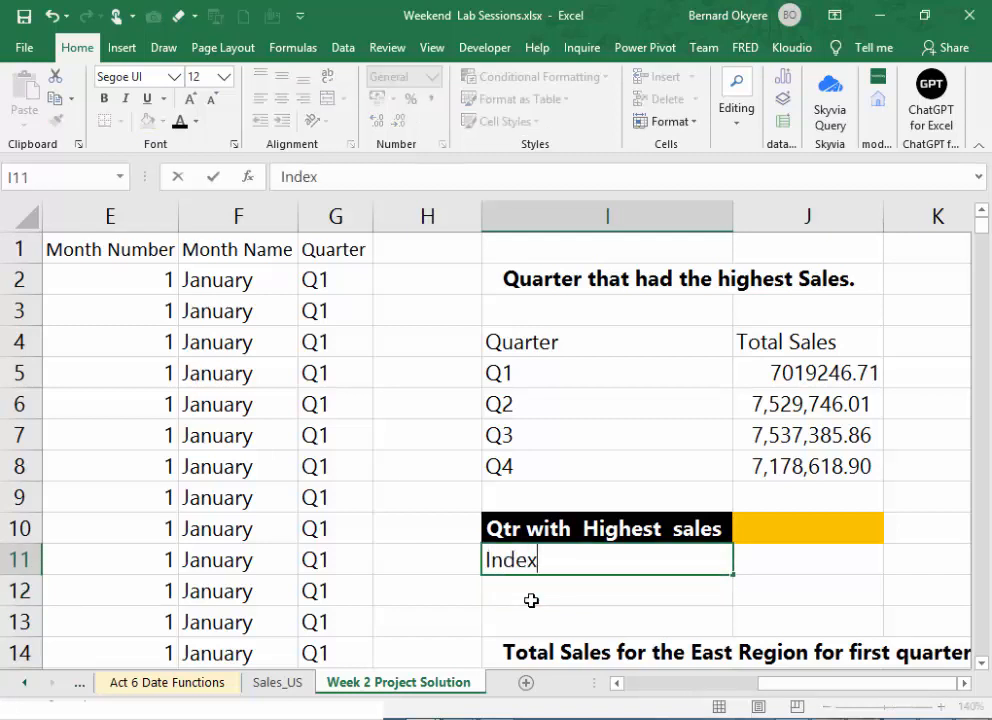
pyautogui.write(' | Mtach')
pyautogui.press('BackSpace')
pyautogui.press('BackSpace')
pyautogui.press('BackSpace')
pyautogui.press('BackSpace')
pyautogui.press('BackSpace')
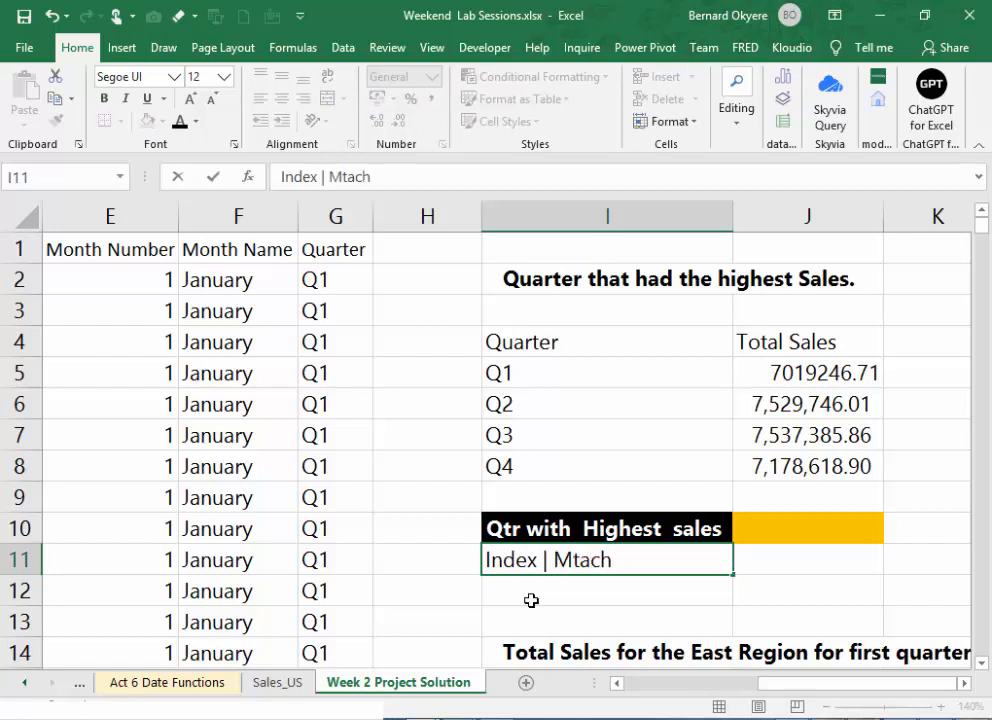
pyautogui.write('atch MAX')
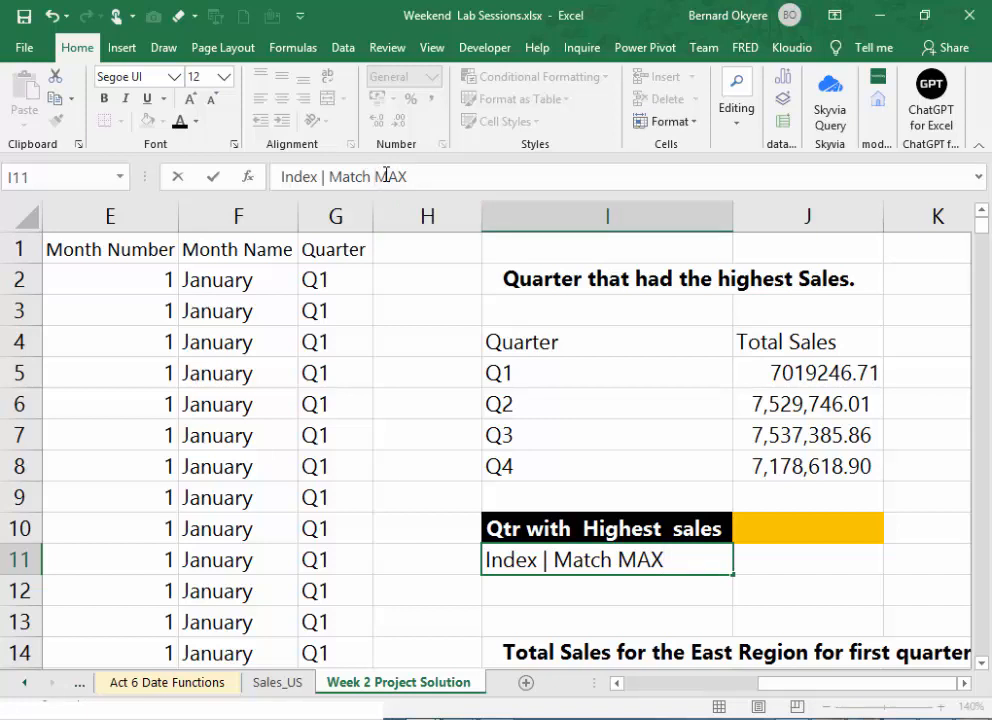
pyautogui.write('|')
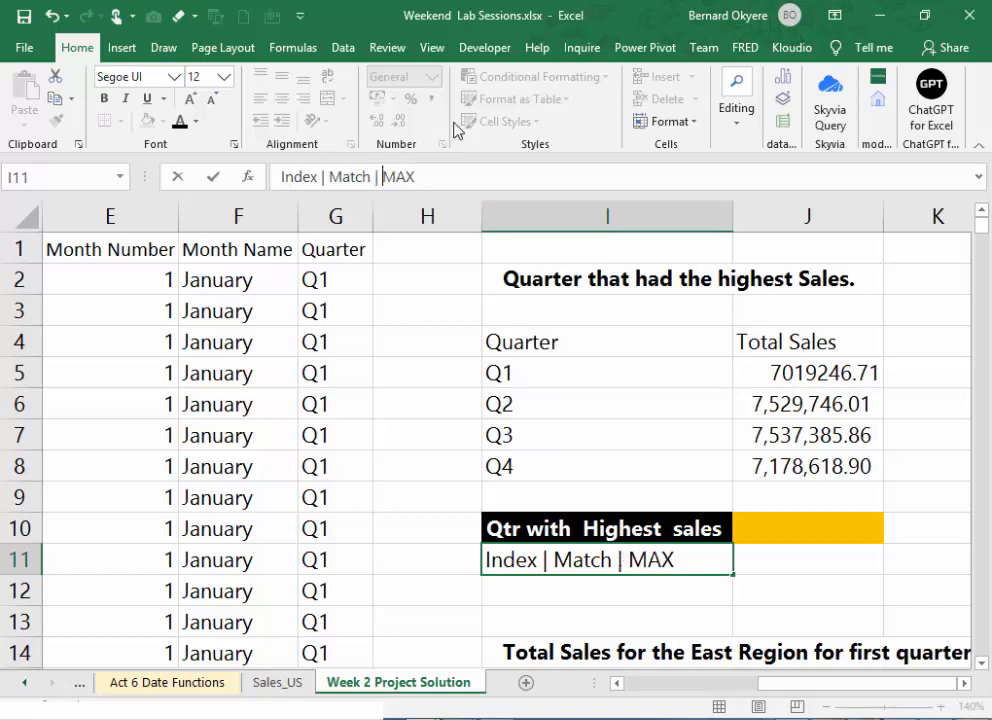
pyautogui.press('Return')
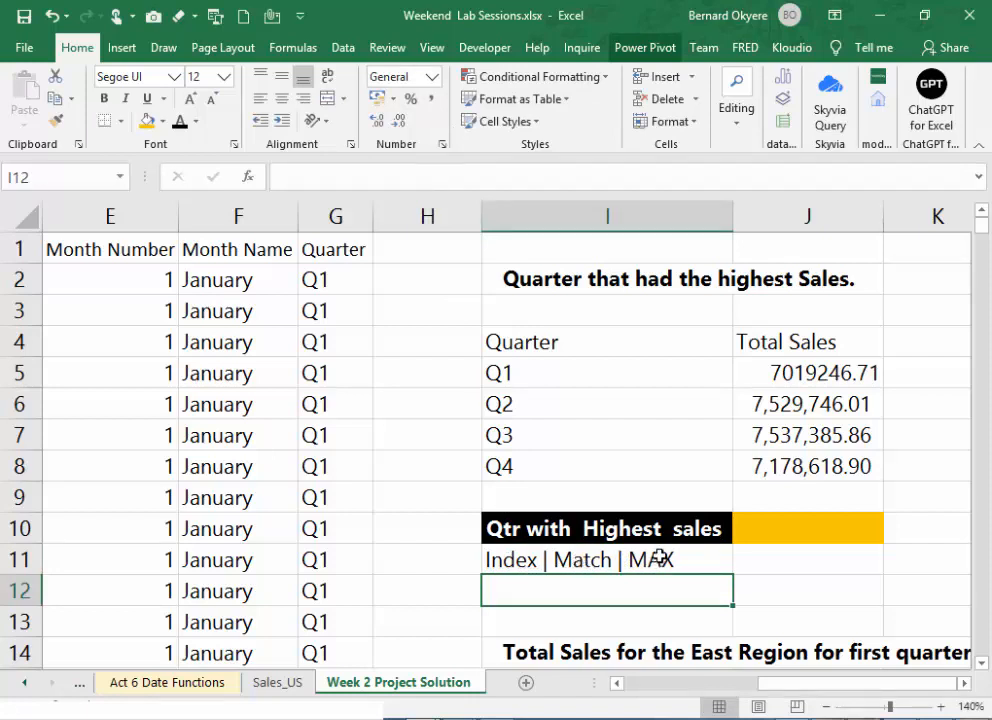
pyautogui.moveTo(788, 377); pyautogui.dragTo(819, 465)
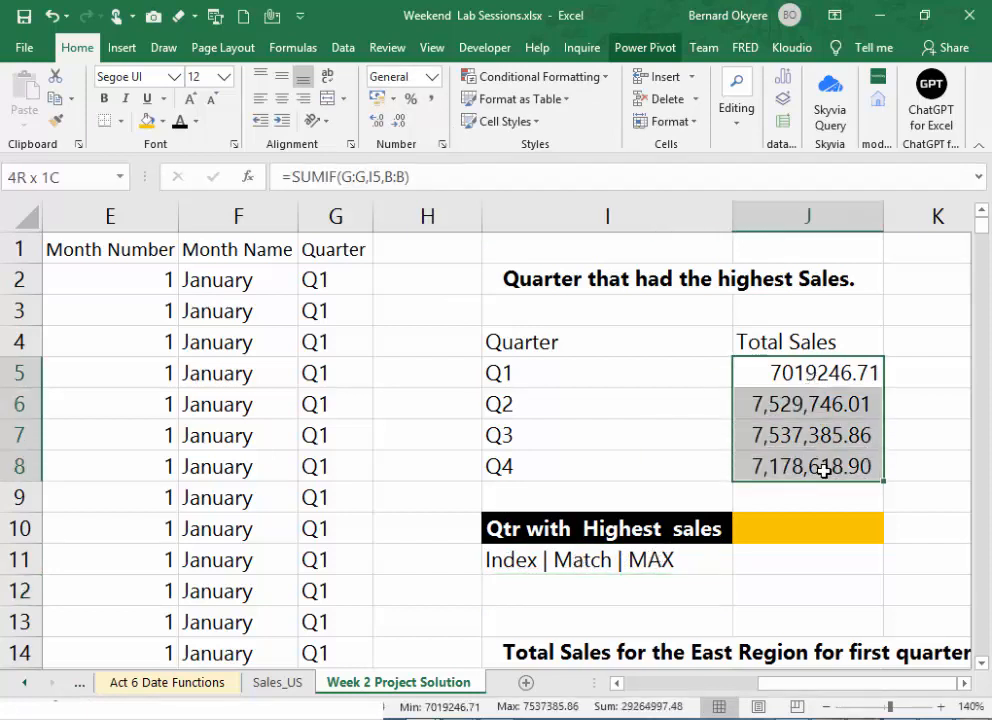
pyautogui.click(813, 440)
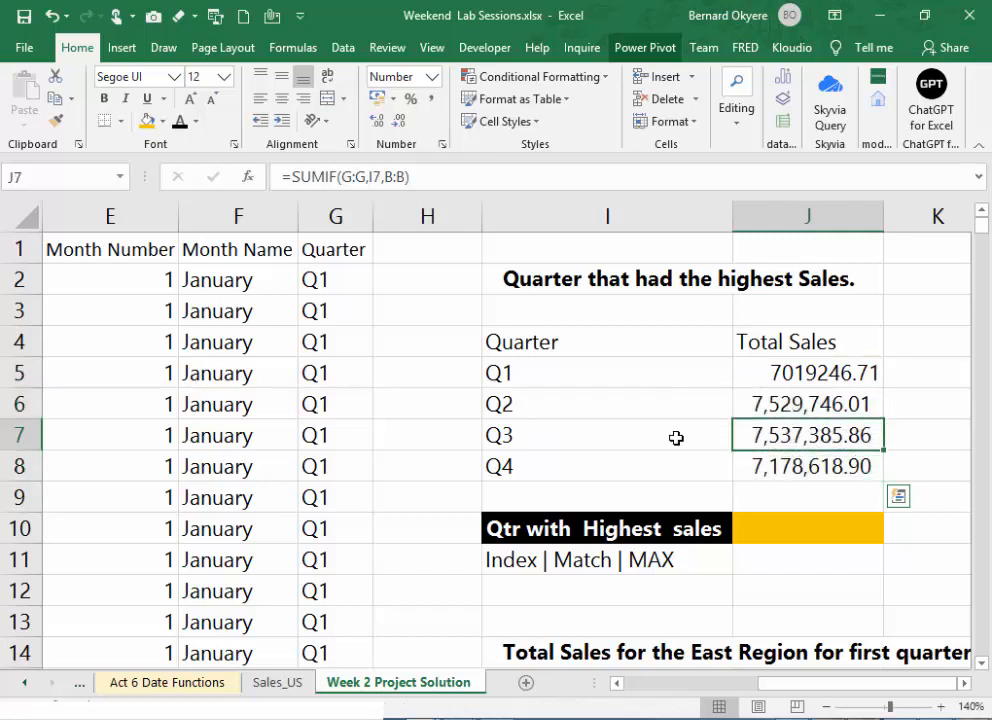
pyautogui.click(609, 440)
pyautogui.moveTo(609, 440); pyautogui.dragTo(819, 436)
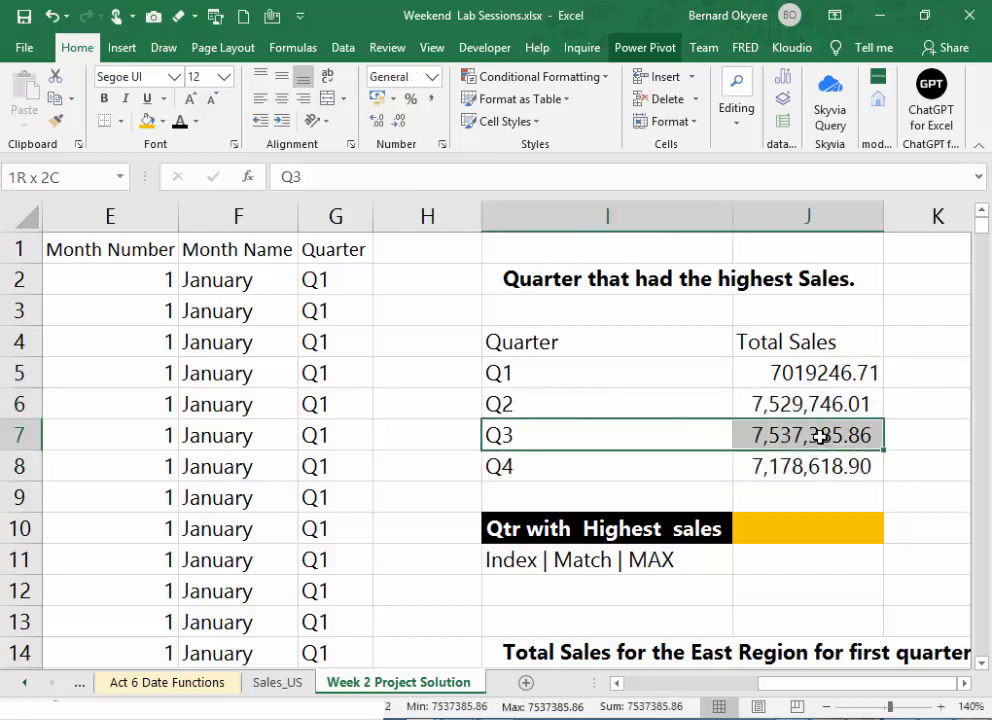
# - Find the highest quarterly sales total in J11 with =MAX(J5:J8) and apply the comma number style to it
pyautogui.click(759, 565)
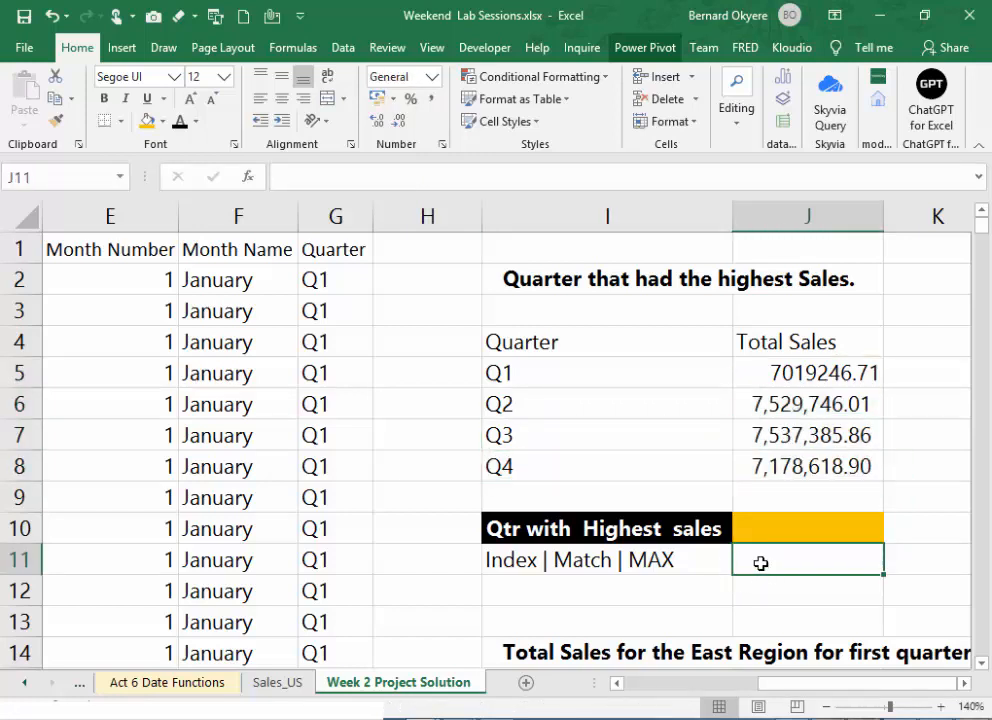
pyautogui.write('=mAX ')
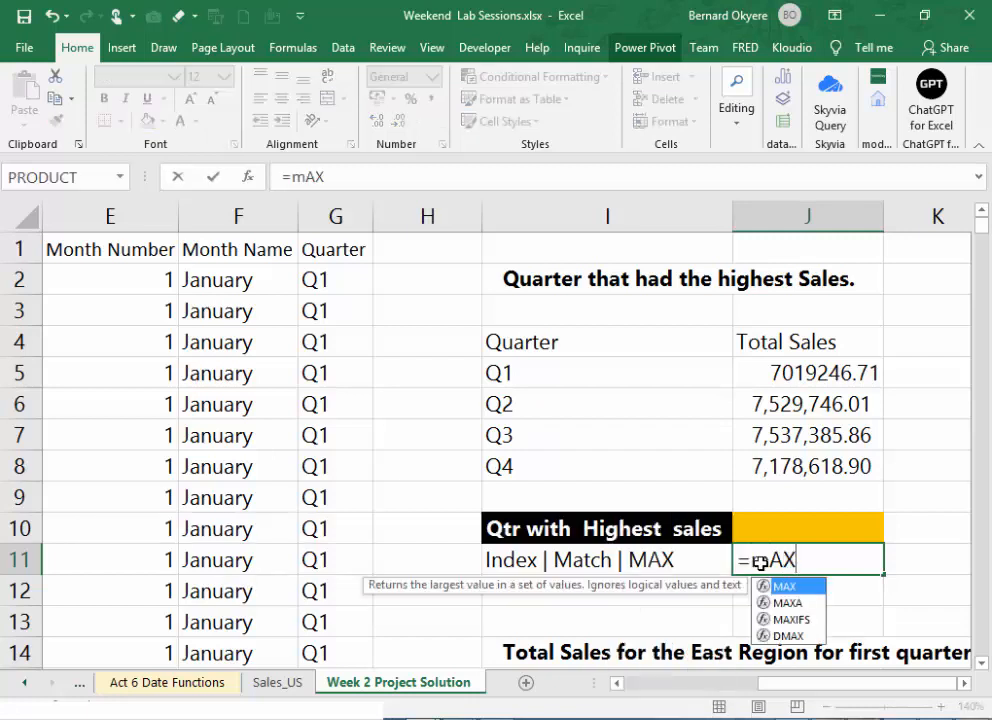
pyautogui.write('(')
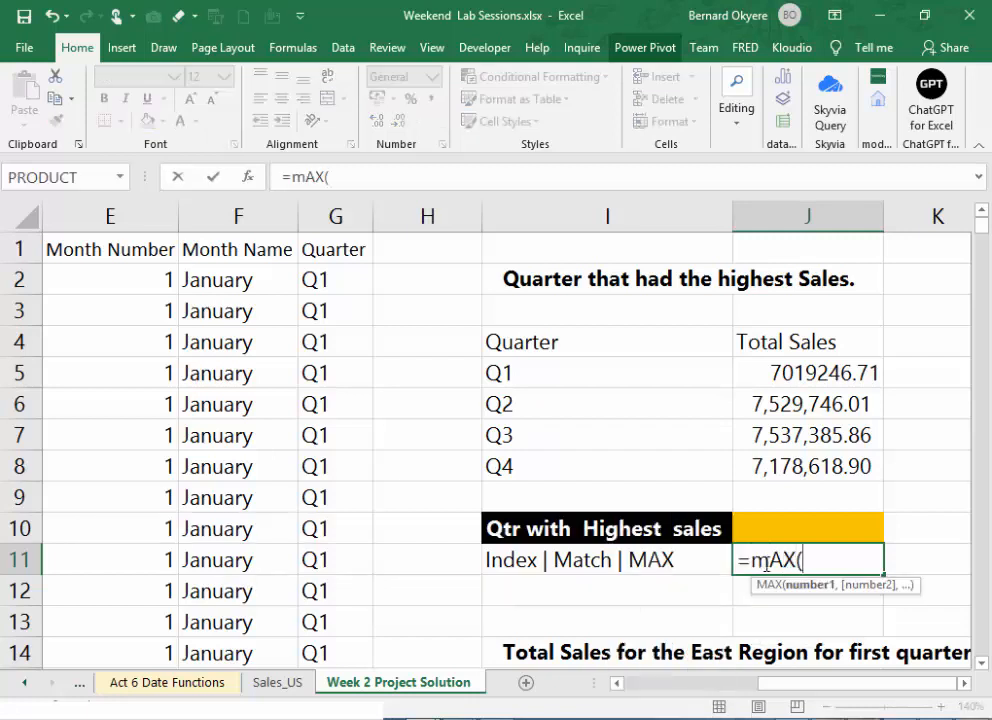
pyautogui.moveTo(810, 465); pyautogui.dragTo(809, 466)
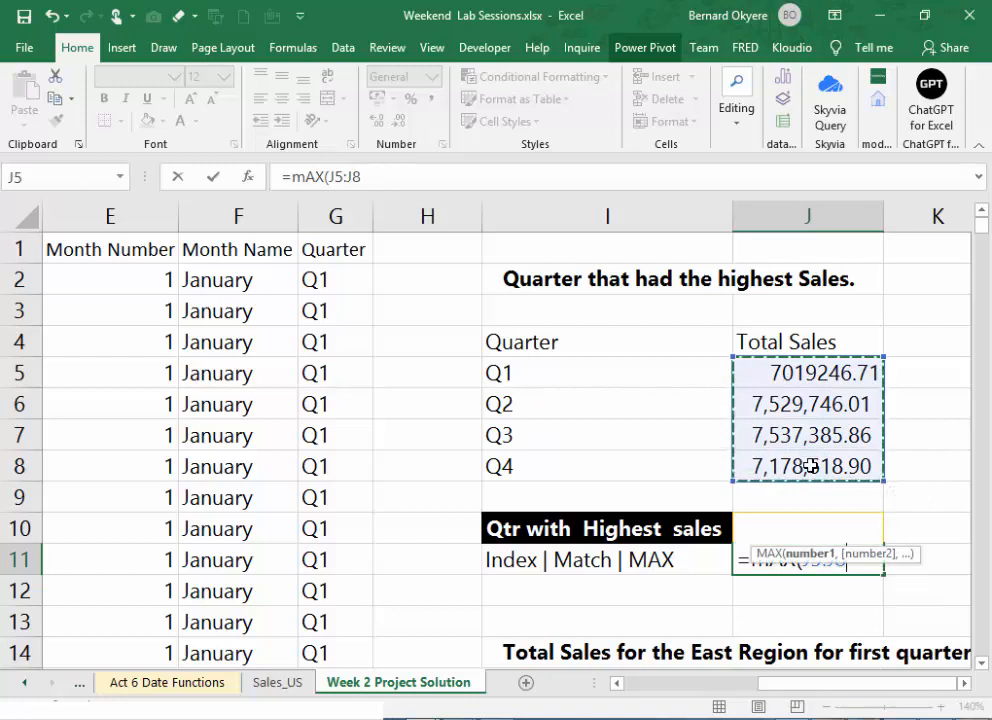
pyautogui.press('Return')
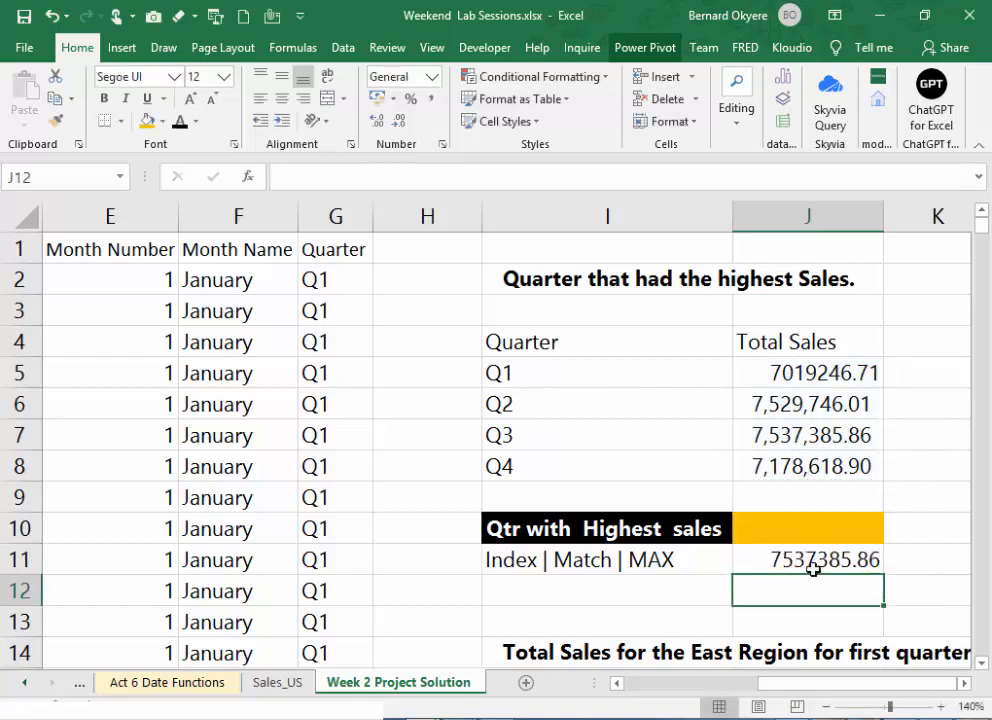
pyautogui.click(812, 565)
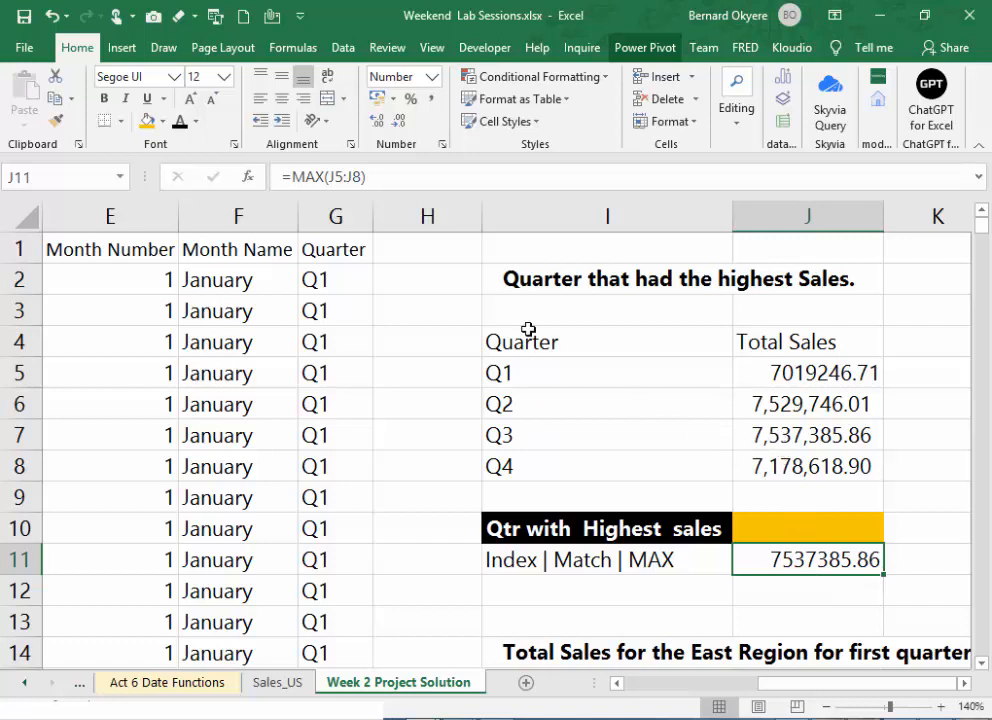
pyautogui.click(429, 102)
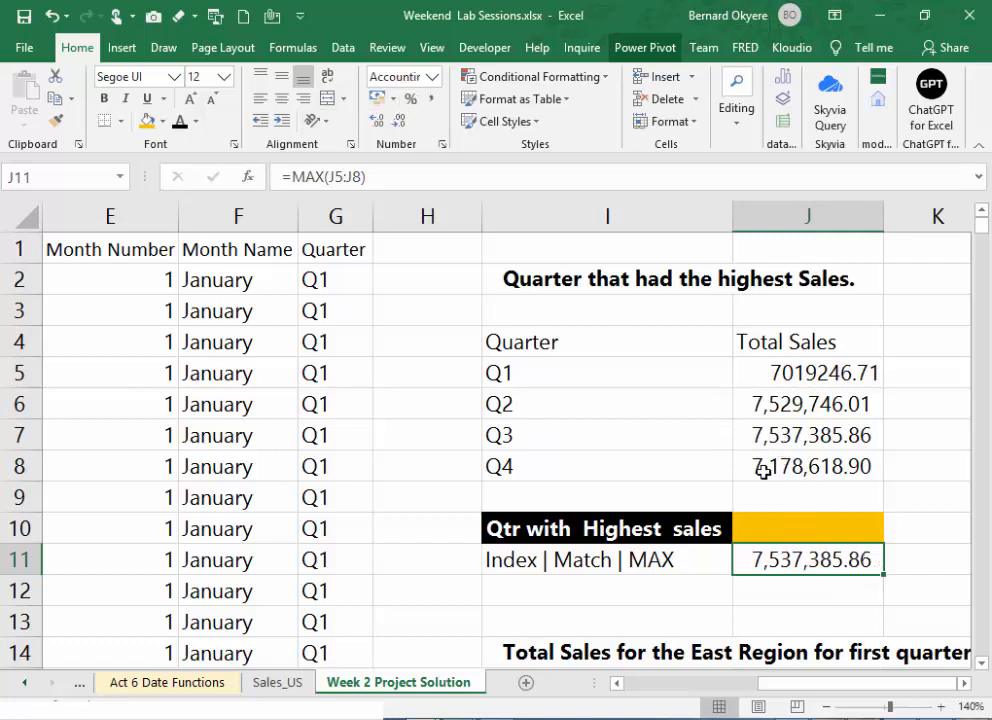
pyautogui.click(778, 591)
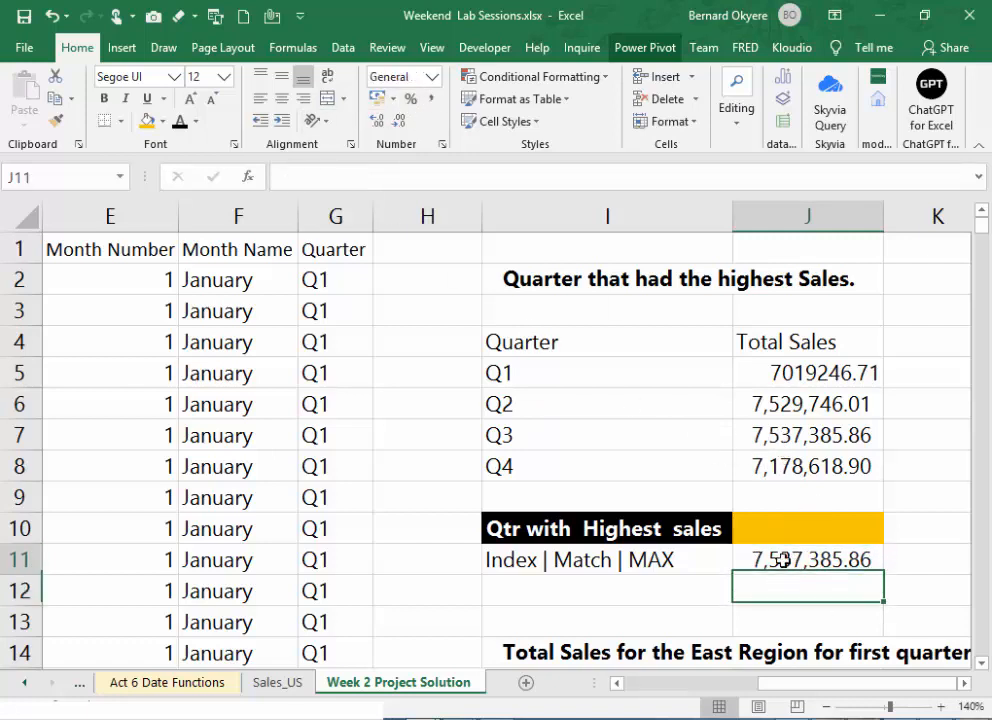
pyautogui.click(780, 560)
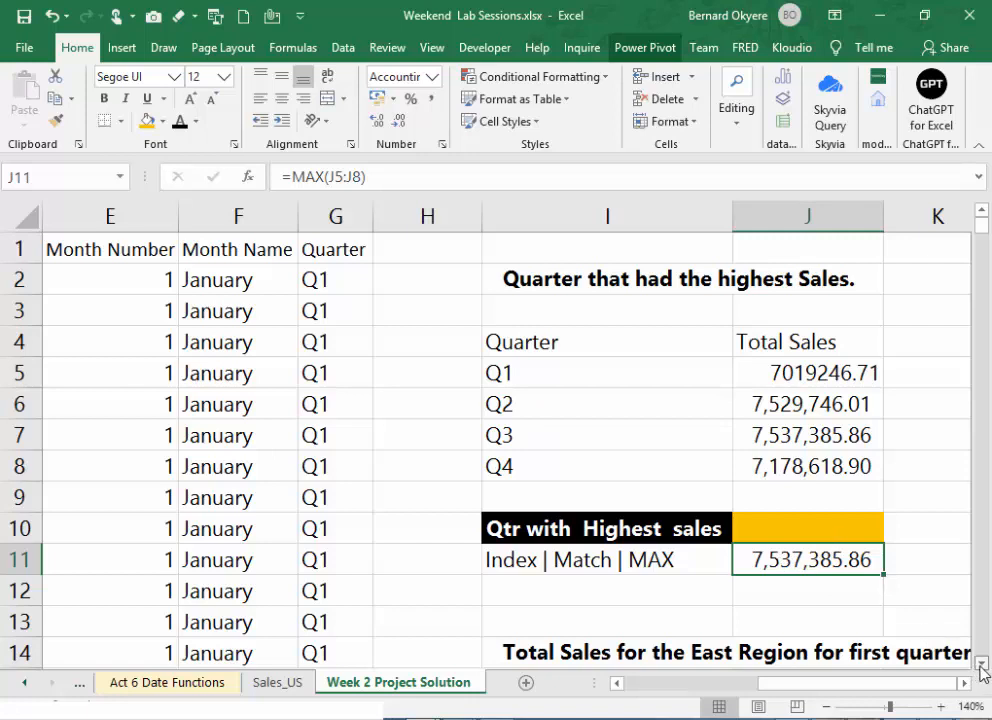
pyautogui.scroll(-4, 978, 662)
pyautogui.click(838, 524)
pyautogui.scroll(2, 855, 520)
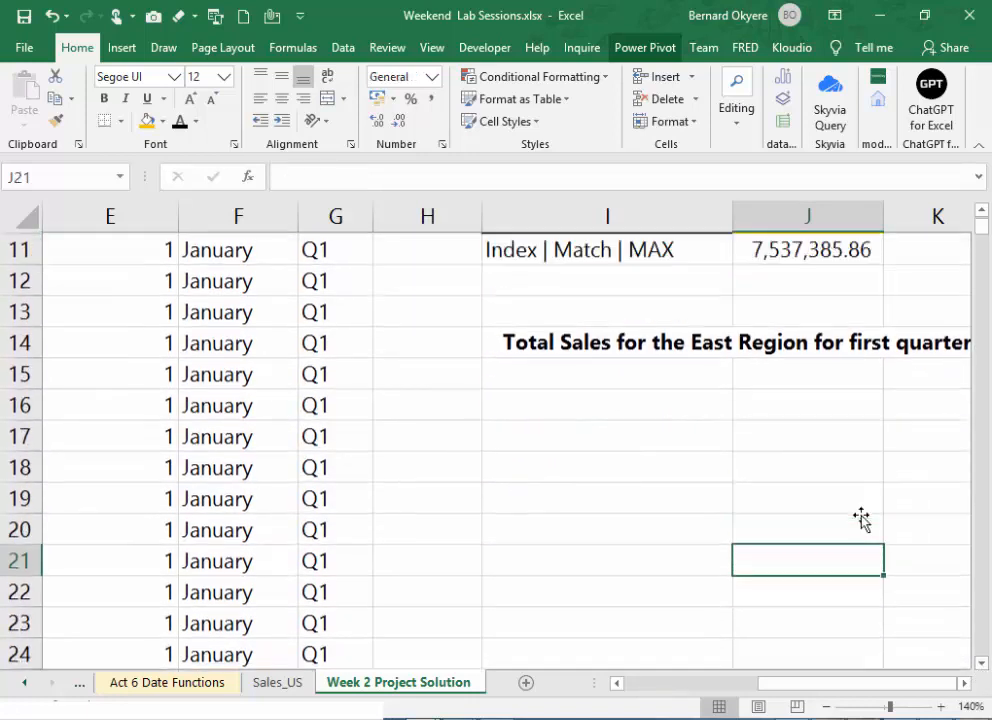
pyautogui.click(667, 431)
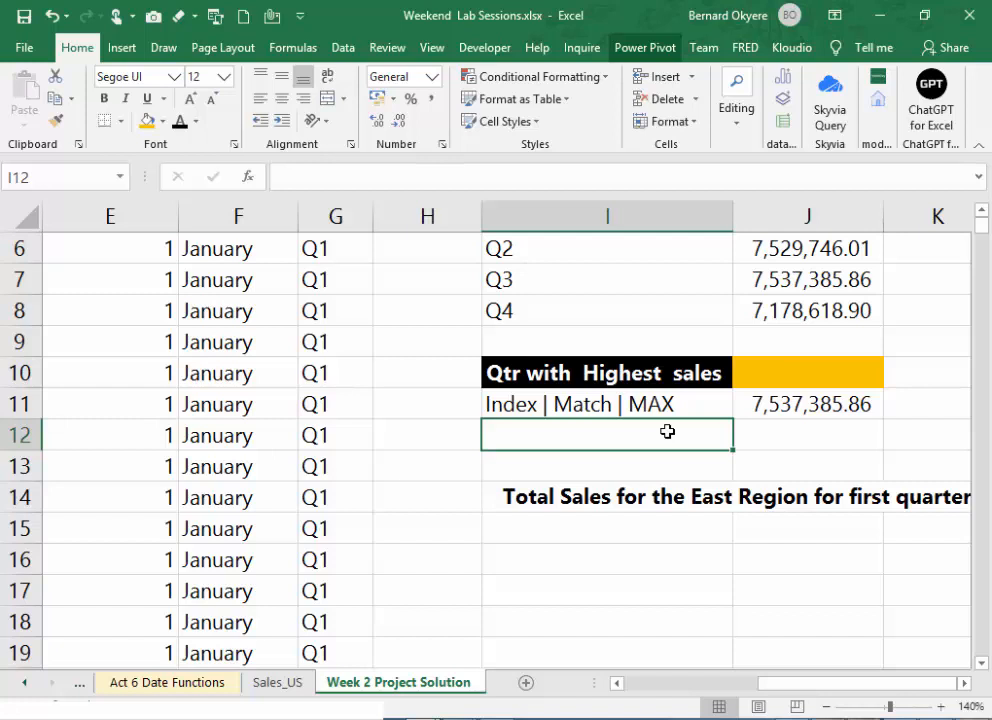
pyautogui.click(812, 405)
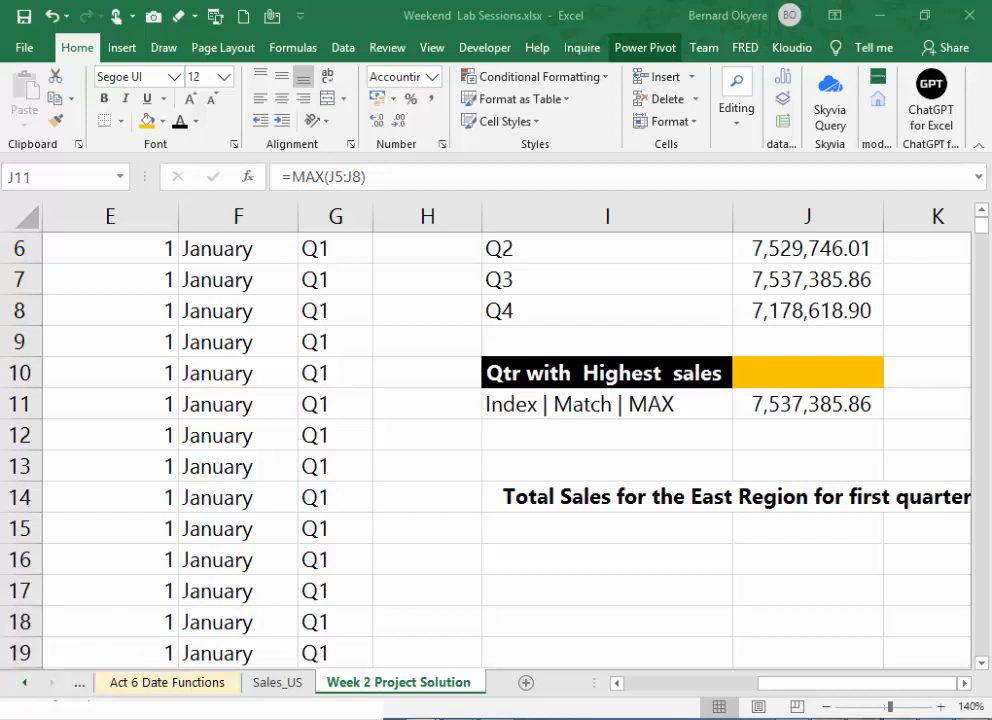
pyautogui.click(797, 401)
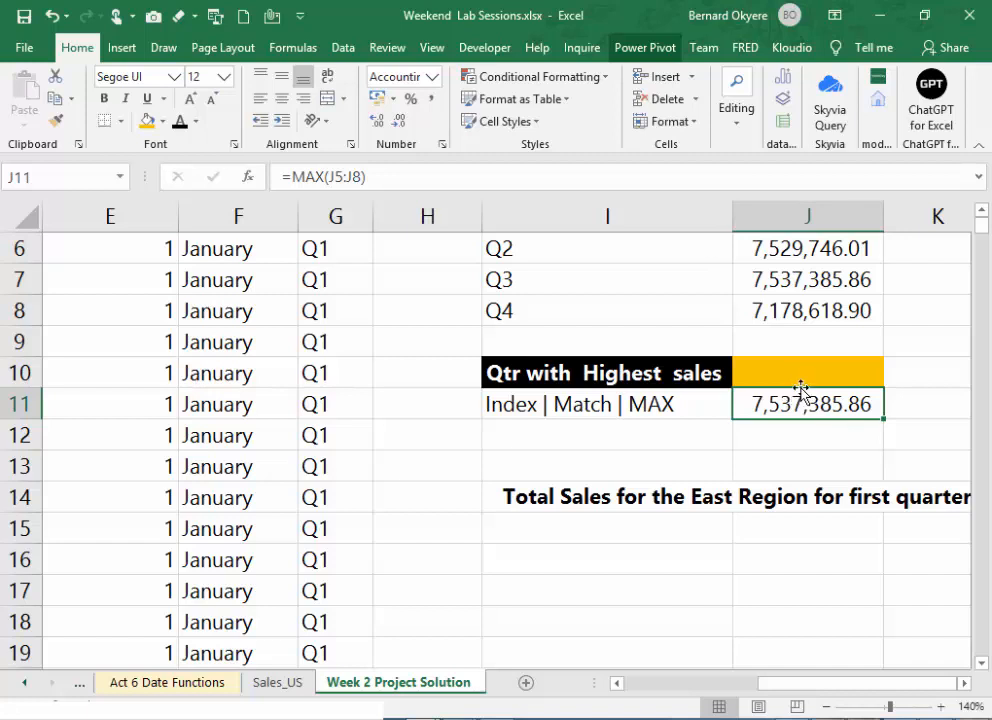
pyautogui.moveTo(801, 388); pyautogui.dragTo(805, 415)
pyautogui.hotkey('ctrl', 'z')
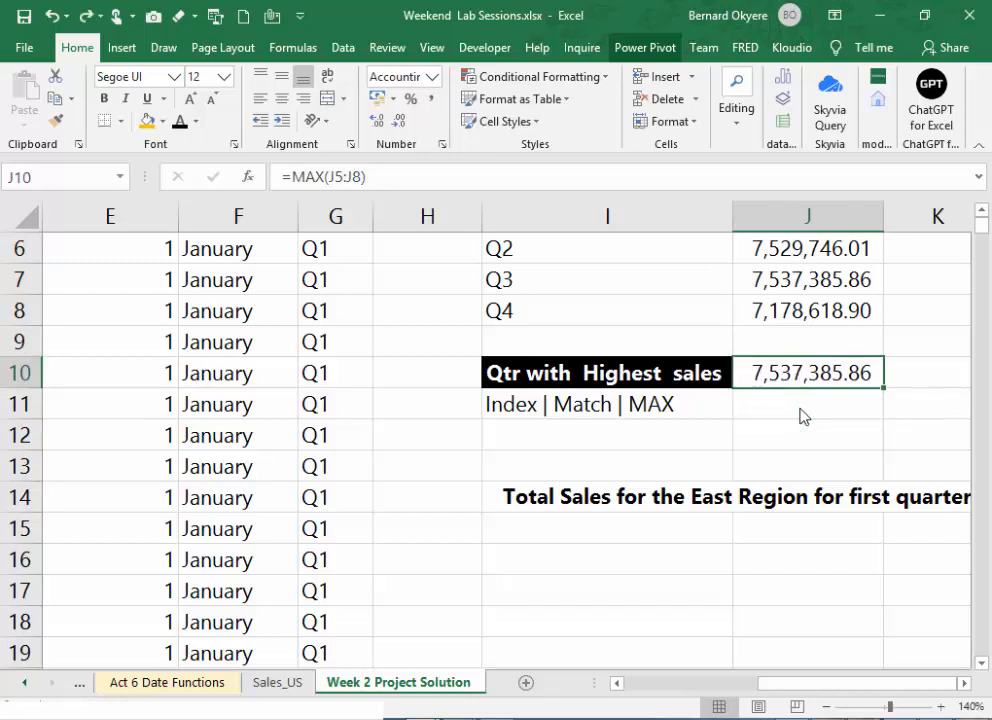
pyautogui.hotkey('ctrl', 'z')
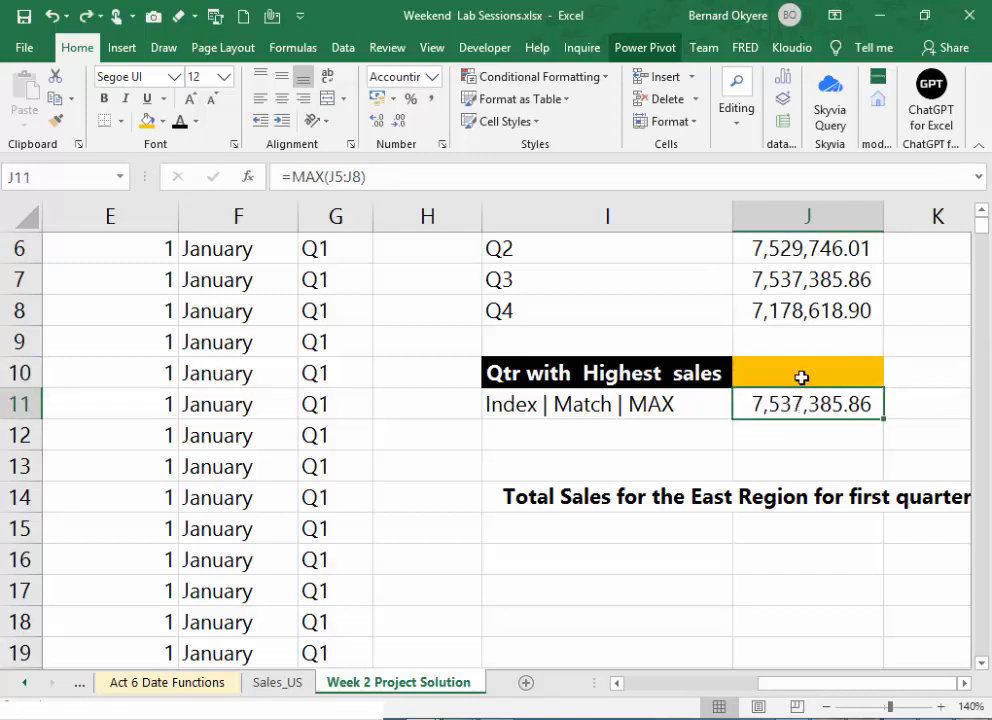
# - Examine the quarter names and their total sales in I5:J8, above the answer cell
pyautogui.click(801, 379)
pyautogui.click(799, 411)
pyautogui.click(982, 212)
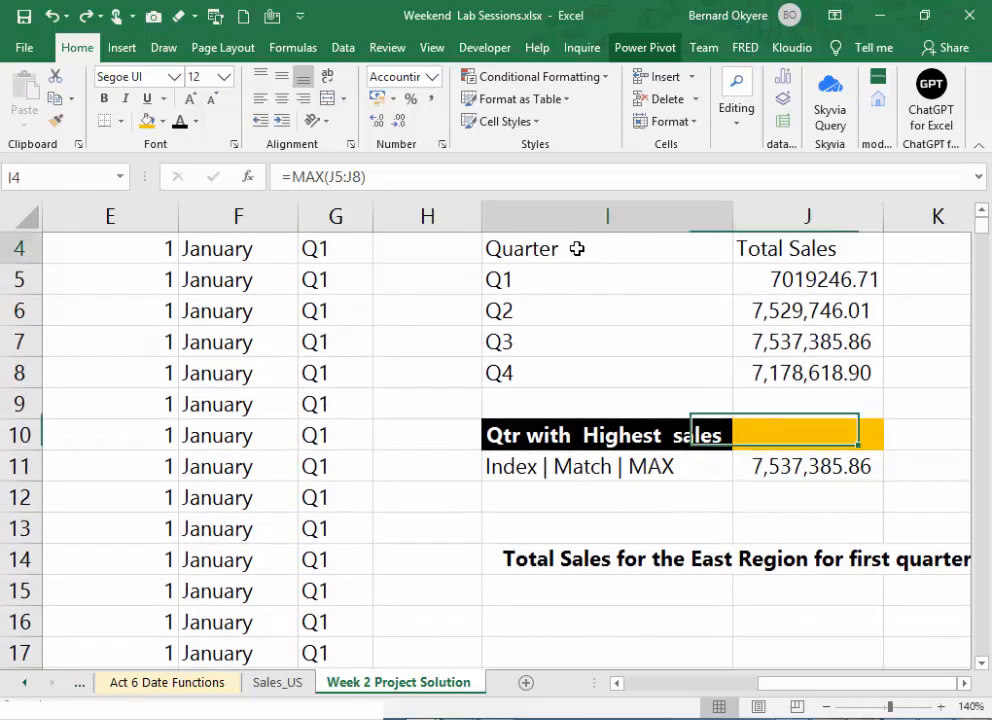
pyautogui.moveTo(576, 248); pyautogui.dragTo(655, 281)
pyautogui.moveTo(582, 275); pyautogui.dragTo(780, 369)
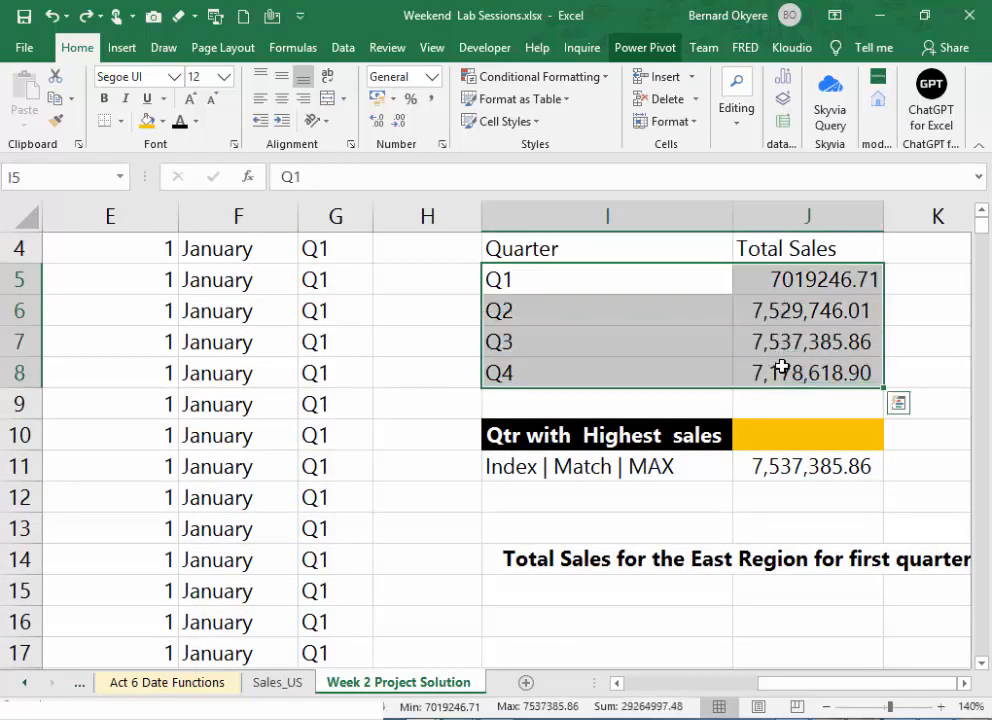
pyautogui.click(795, 277)
pyautogui.moveTo(781, 276); pyautogui.dragTo(782, 370)
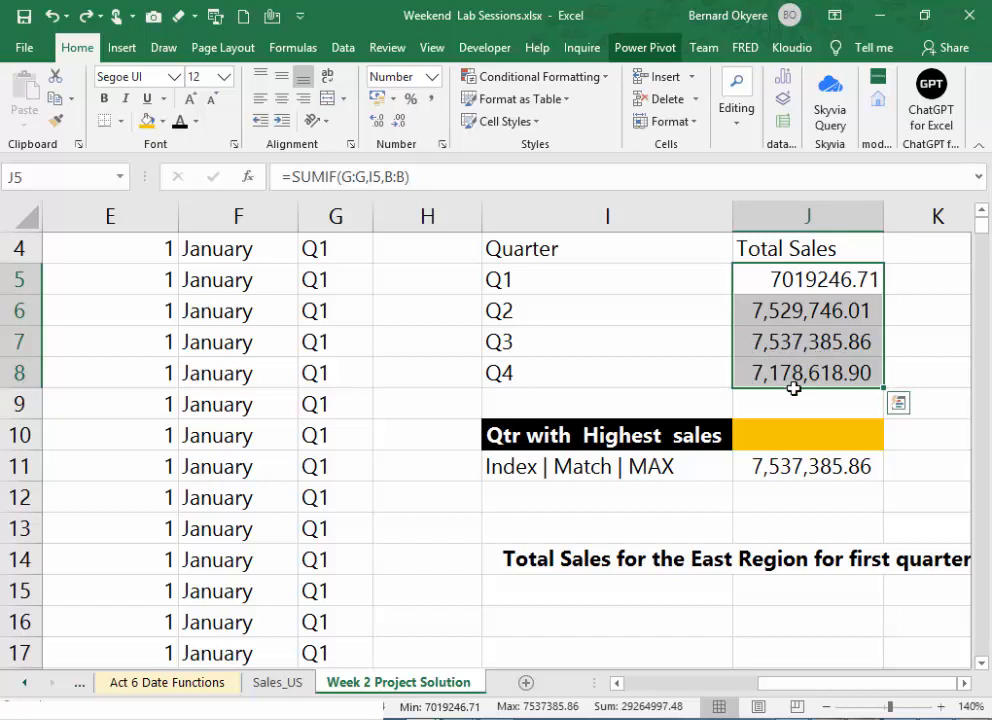
# - Nest the MAX formula in J11 inside an exact-match MATCH over the sales totals: =MATCH(MAX(J5:J8),J5:J8,0)
pyautogui.click(810, 466)
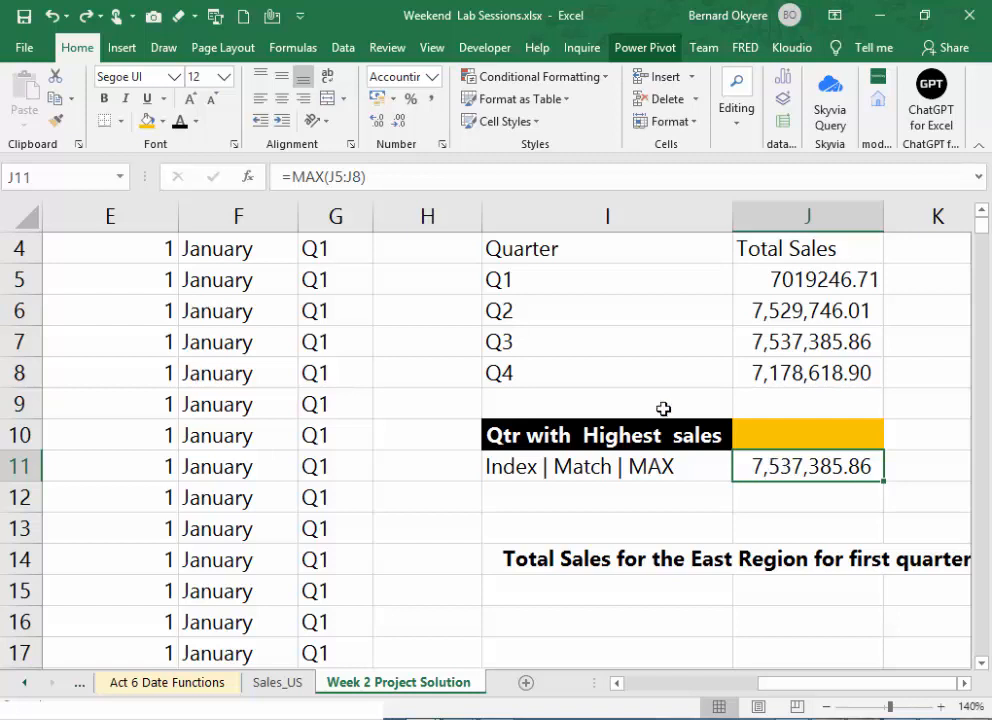
pyautogui.click(293, 177)
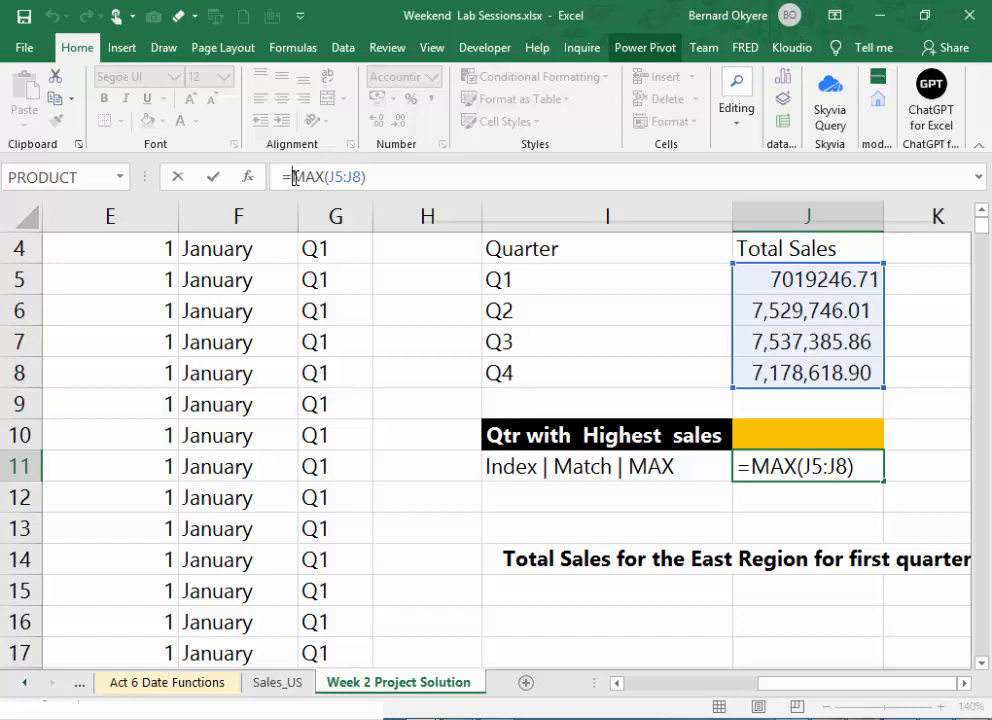
pyautogui.write('MATCH(')
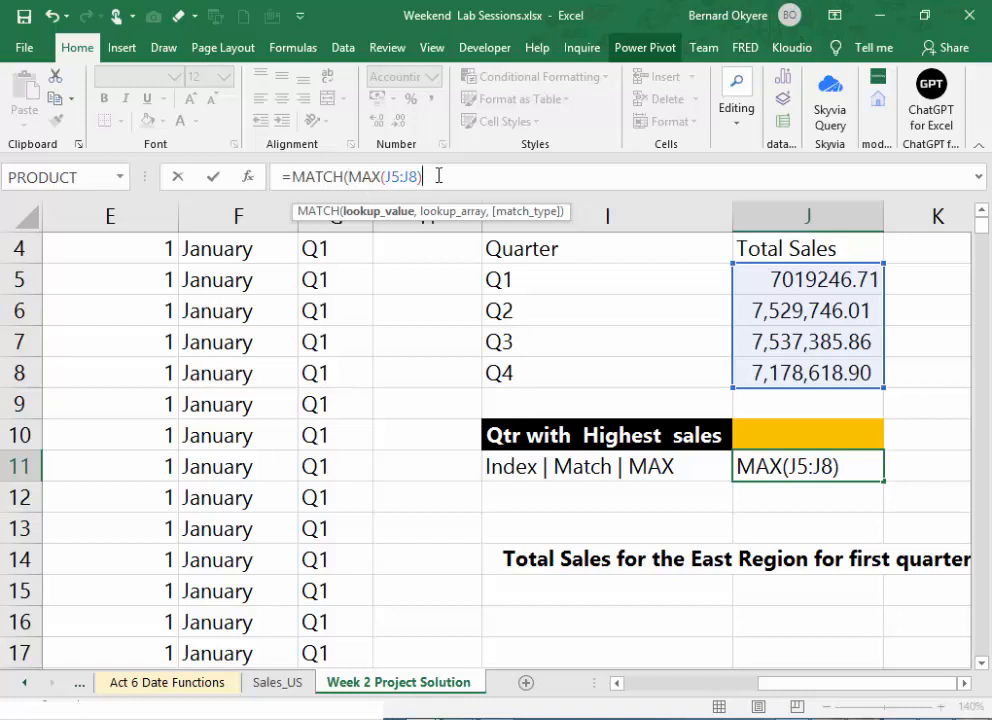
pyautogui.write(',')
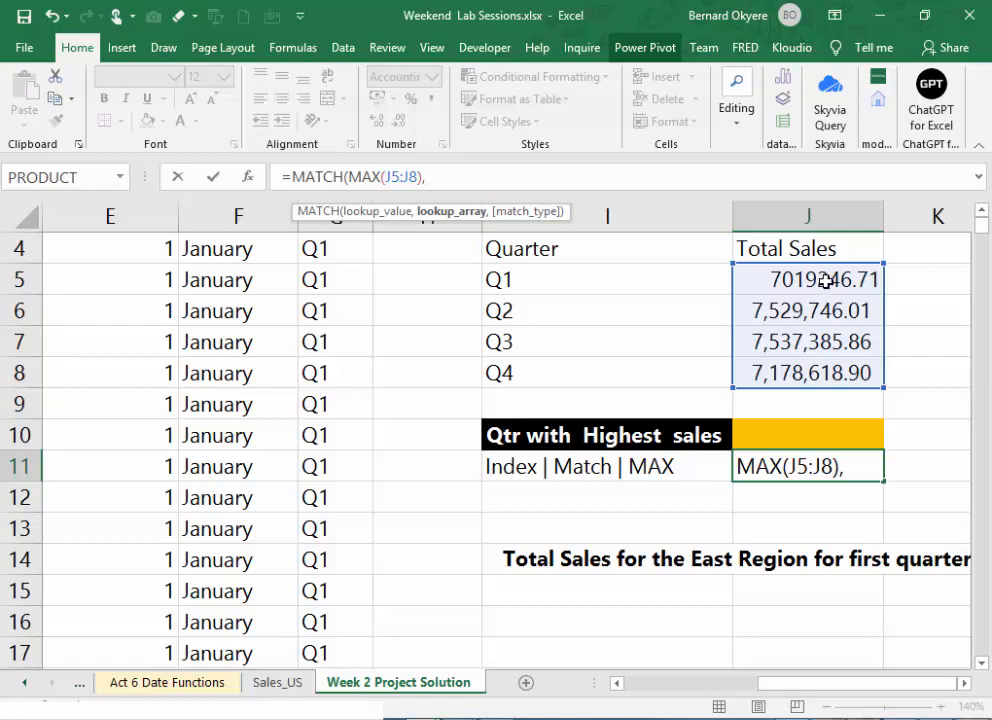
pyautogui.moveTo(820, 280); pyautogui.dragTo(817, 371)
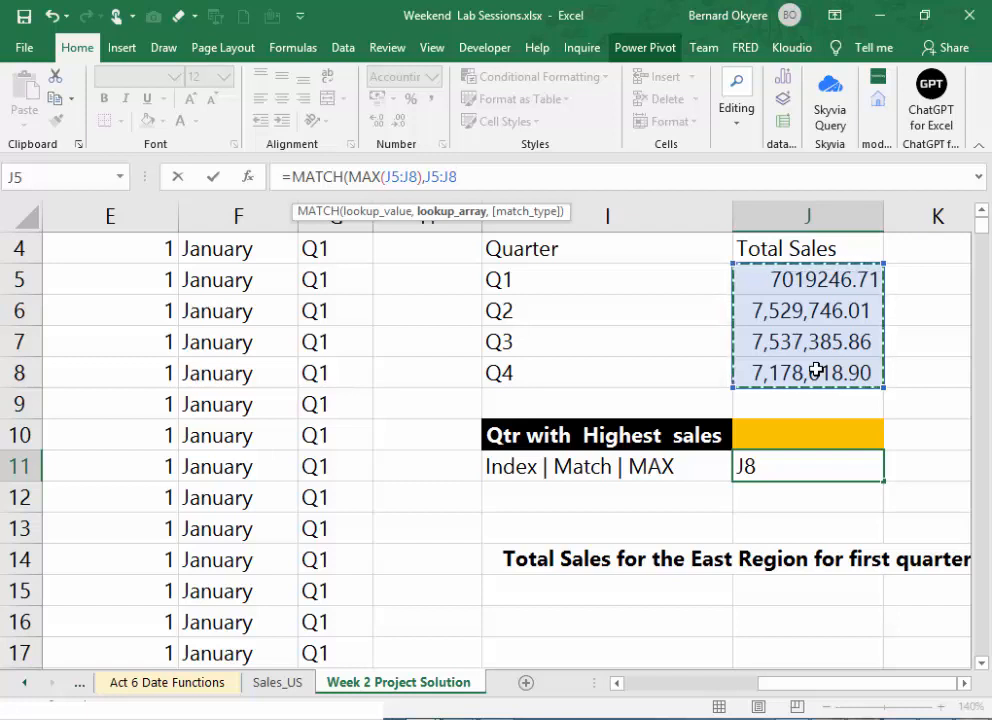
pyautogui.write(',')
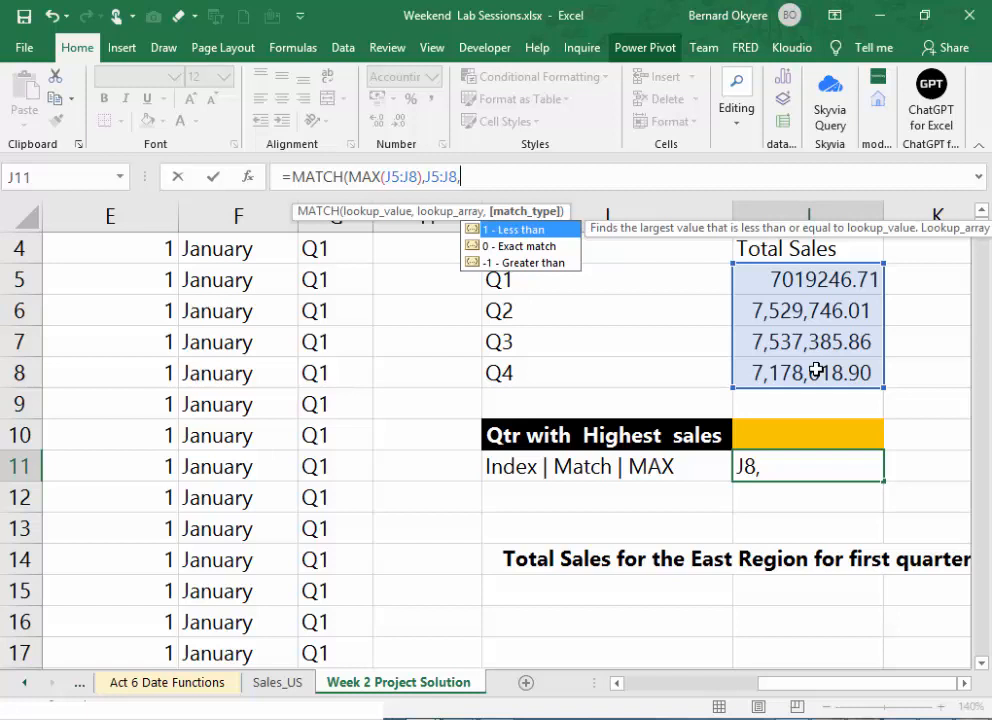
pyautogui.write('0')
pyautogui.press('Escape')
pyautogui.write(')')
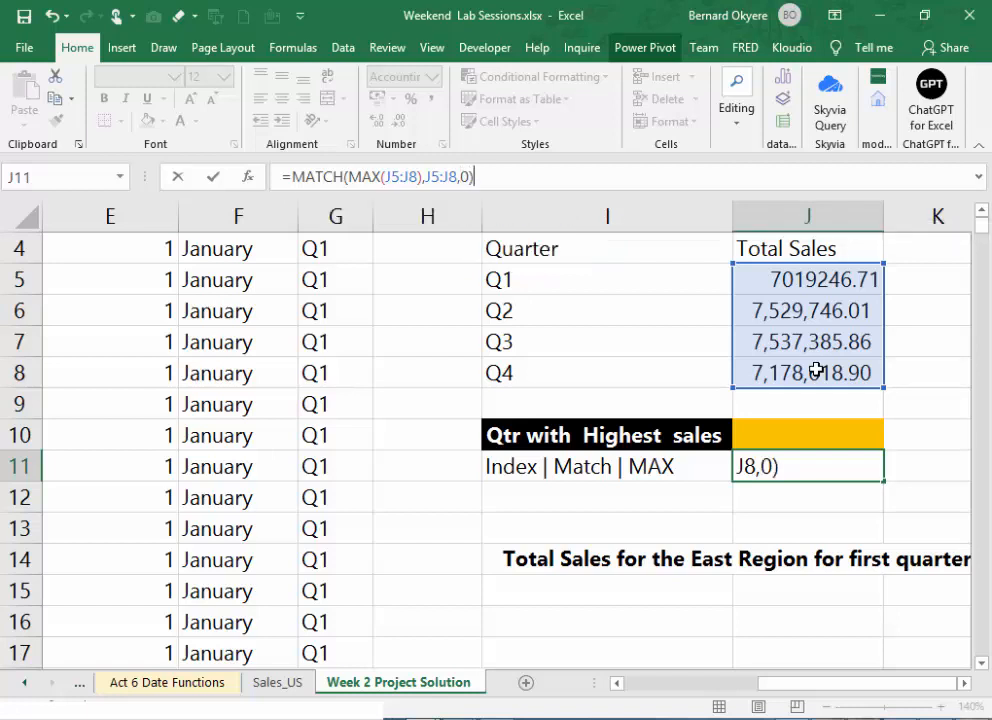
pyautogui.hotkey('ctrl', 'Return')
pyautogui.press('Return')
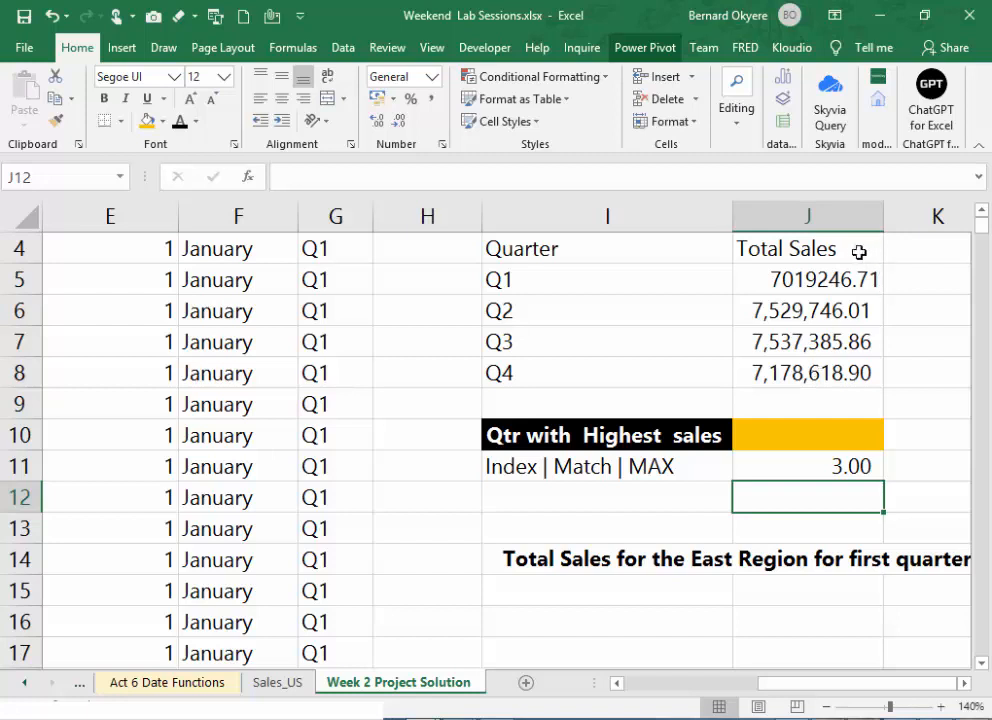
# - Check the MATCH position by counting down the Total Sales values from J5
pyautogui.moveTo(844, 279); pyautogui.dragTo(830, 368)
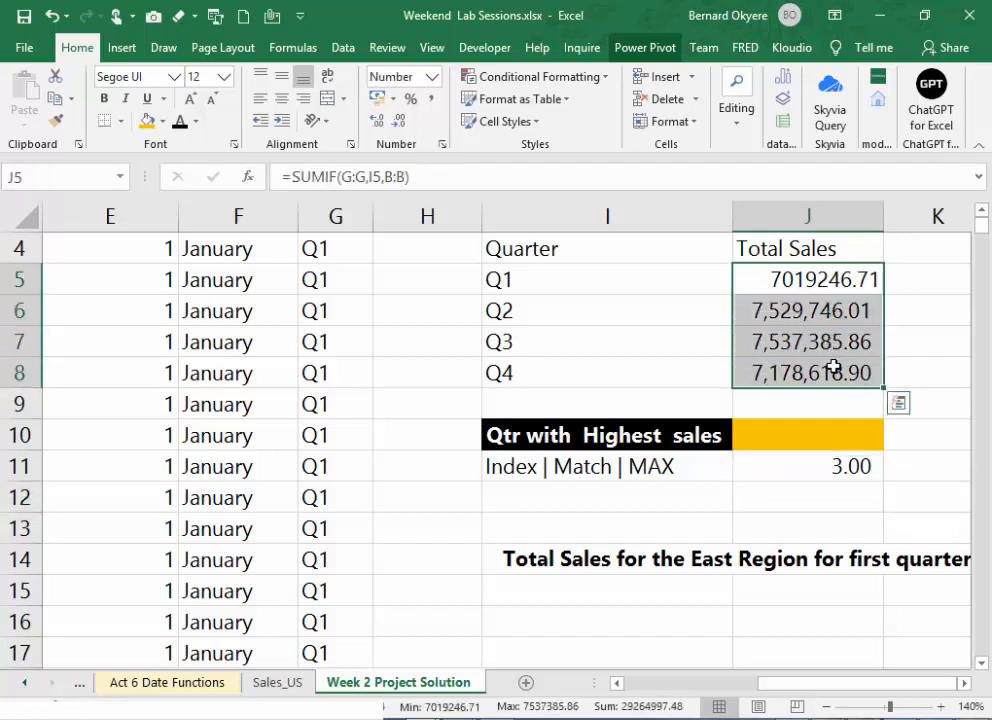
pyautogui.click(845, 282)
pyautogui.press('Down')
pyautogui.press('Down')
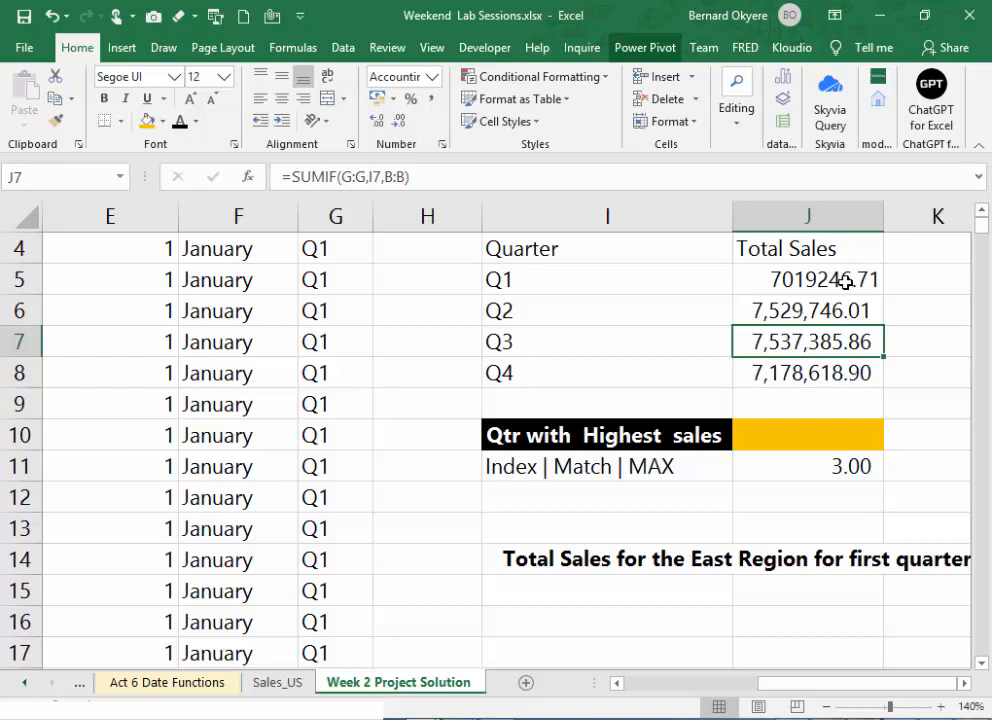
# - Review the nested MATCH and MAX formula in J11 and compare its position with the sales value in J7 and the quarter in I7
pyautogui.click(807, 468)
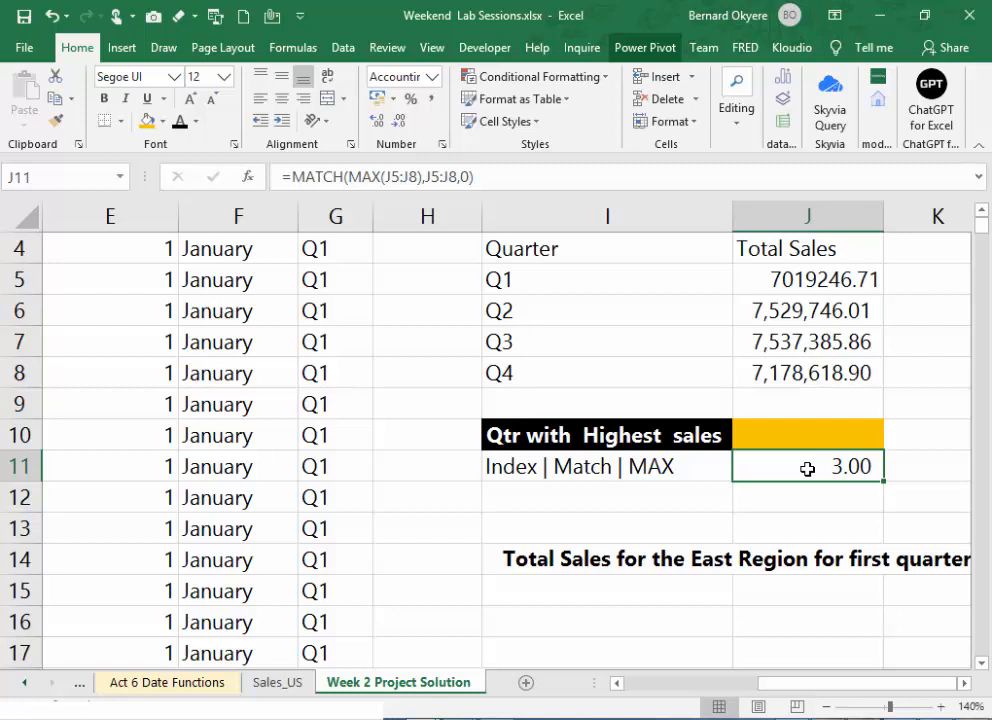
pyautogui.doubleClick(807, 468)
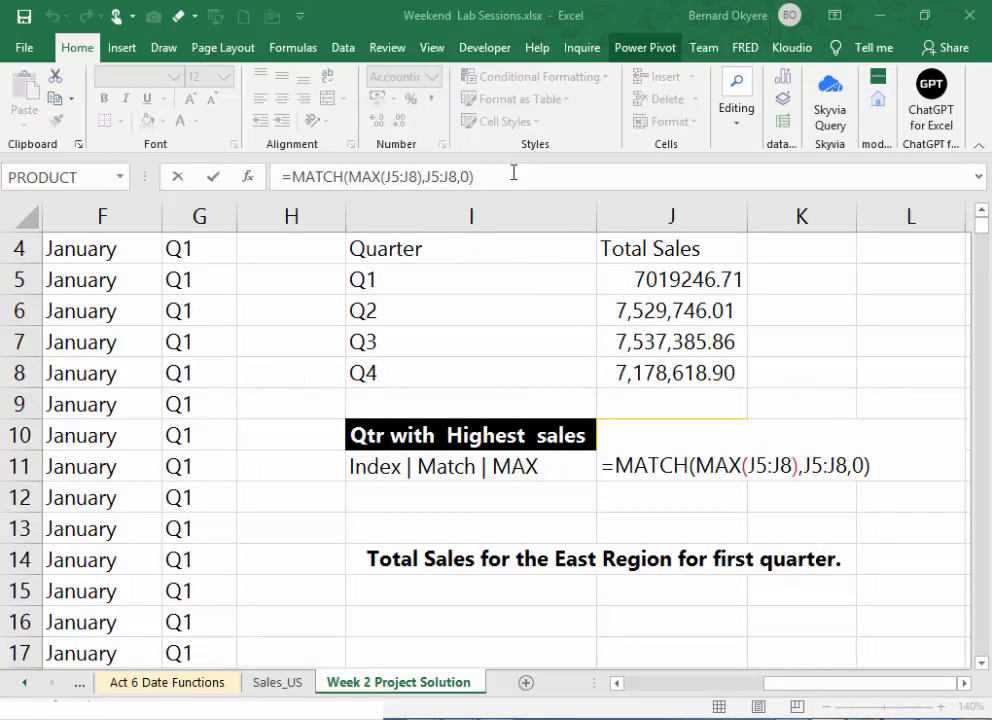
pyautogui.click(358, 175)
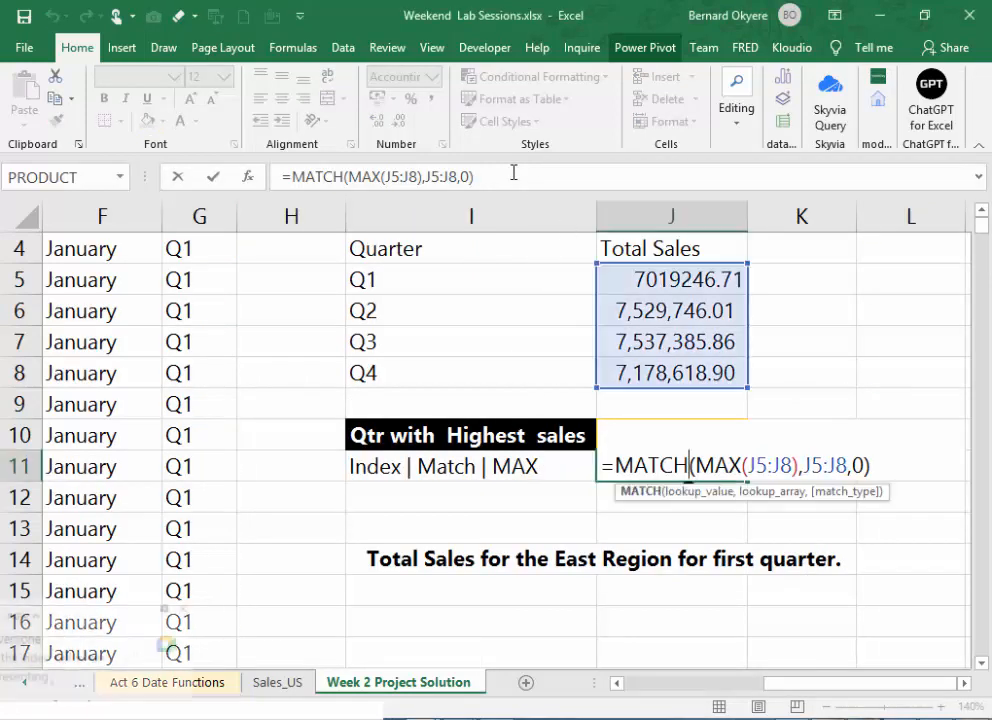
pyautogui.click(360, 175)
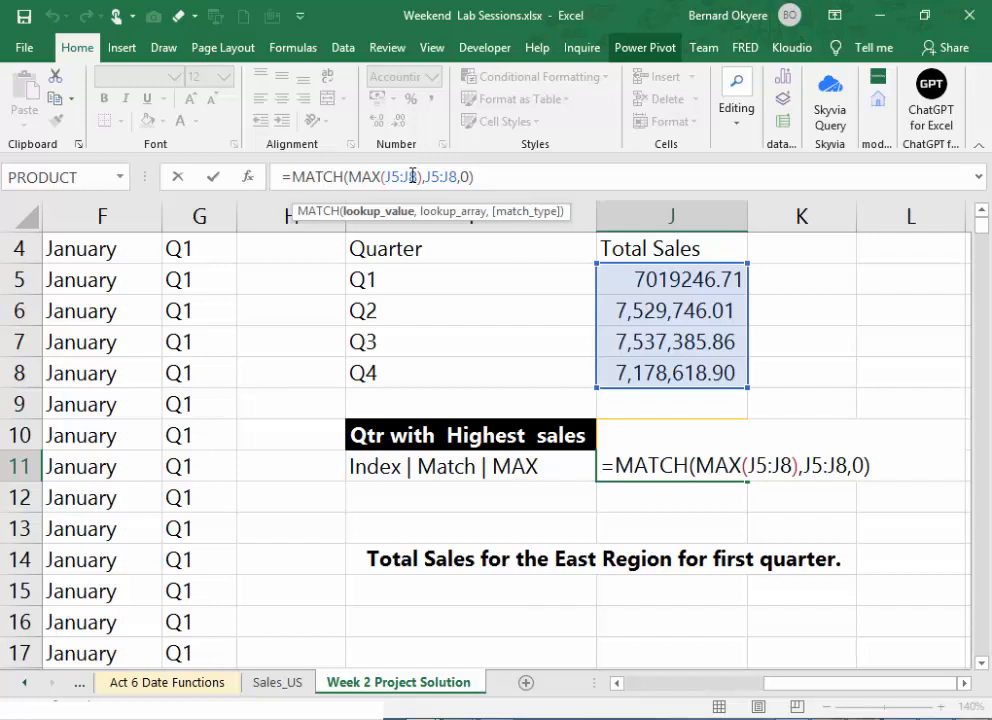
pyautogui.press('Return')
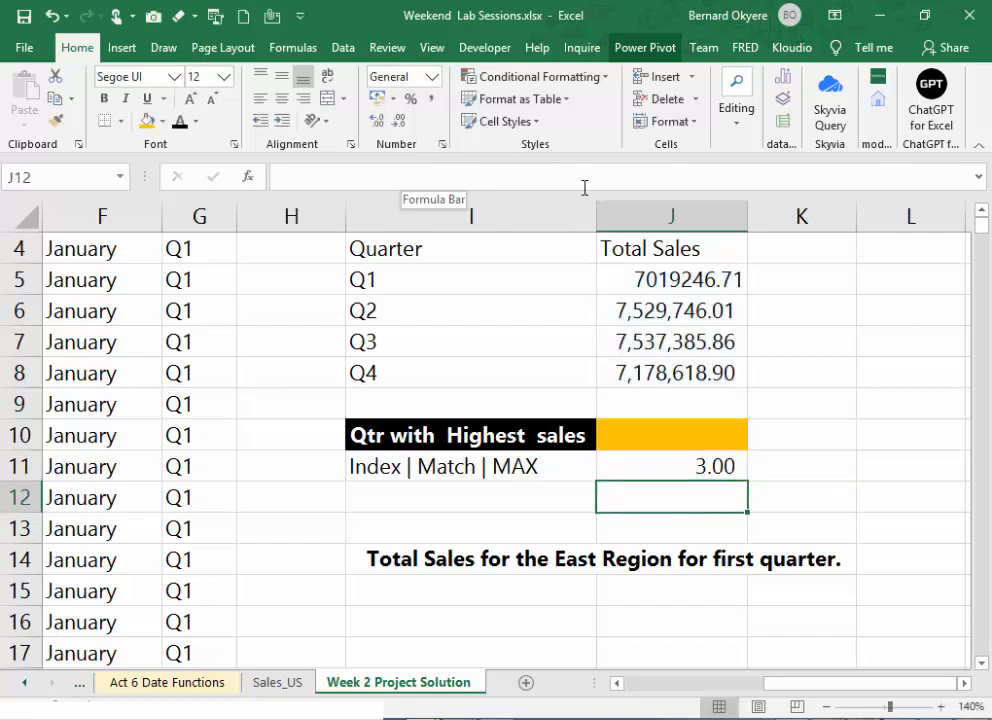
pyautogui.click(650, 465)
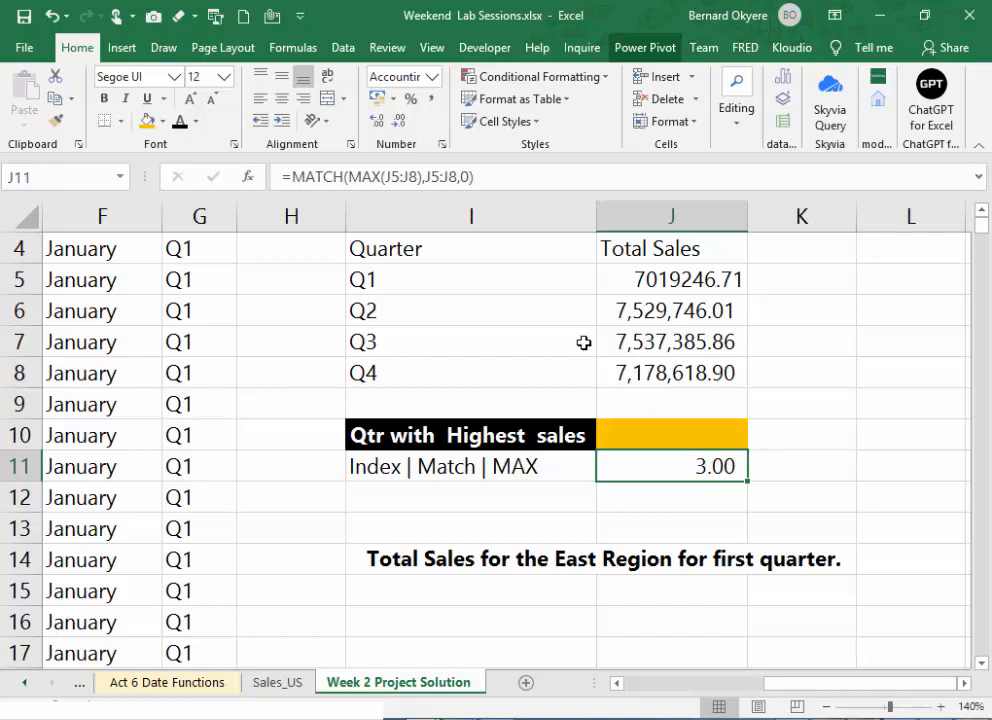
pyautogui.click(616, 342)
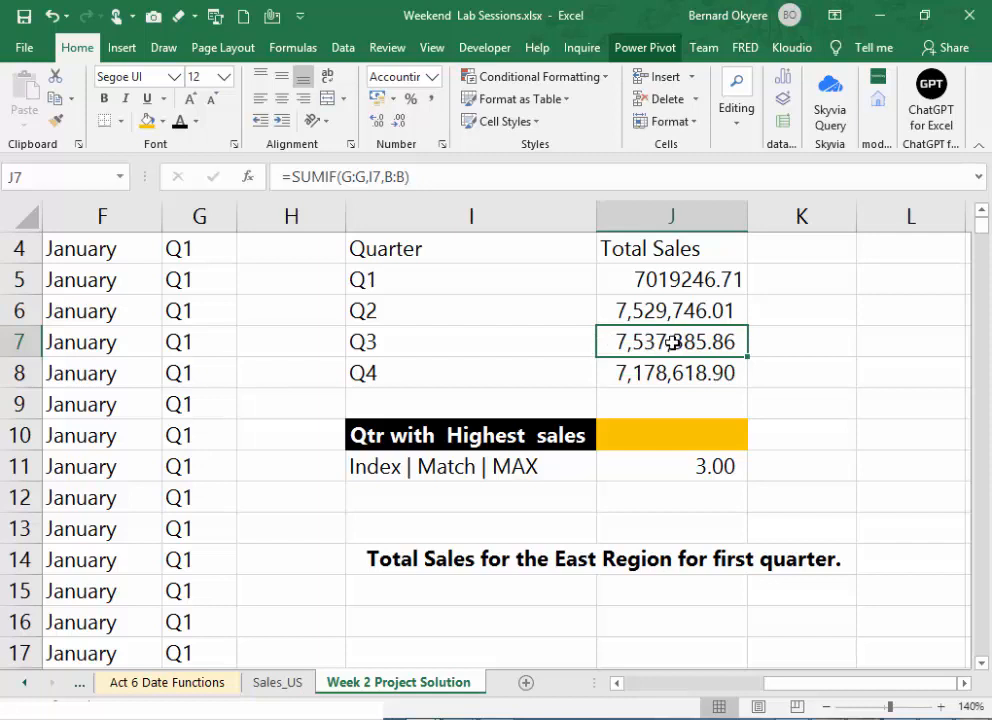
pyautogui.click(491, 340)
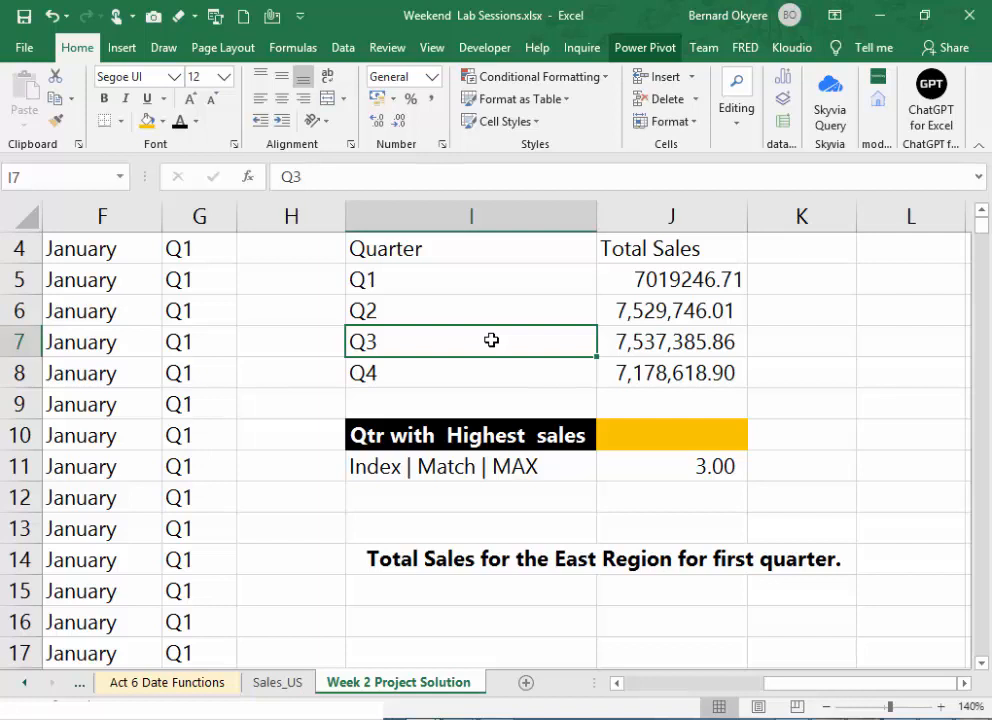
# - Wrap the MATCH formula in J11 in an INDEX function, using the quarter names in I5:I8 as the array
pyautogui.click(716, 466)
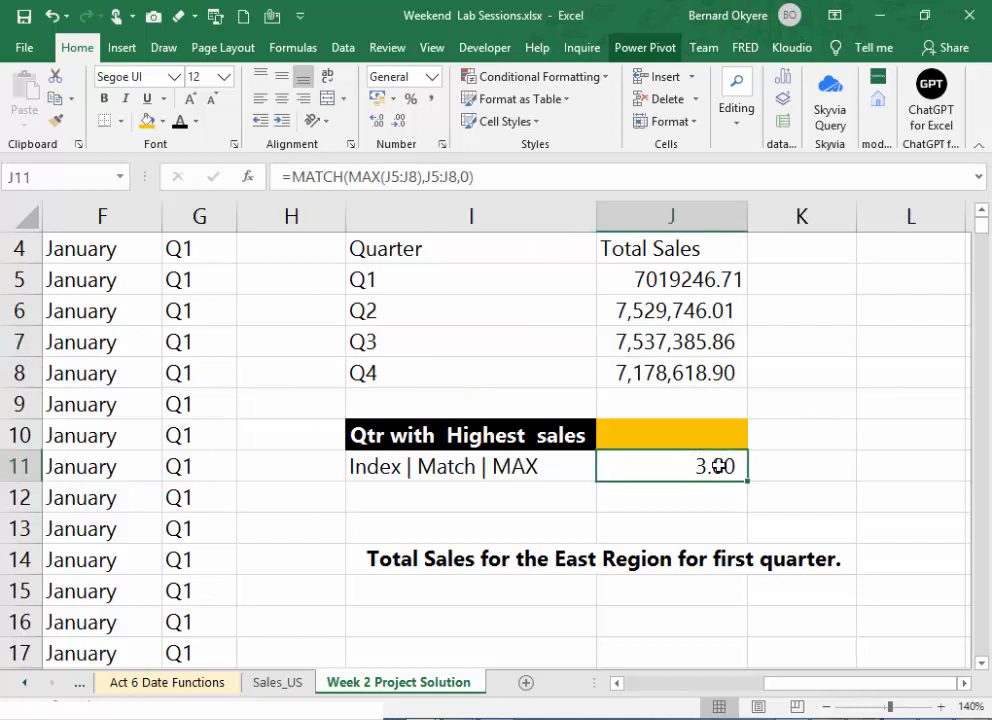
pyautogui.doubleClick(716, 466)
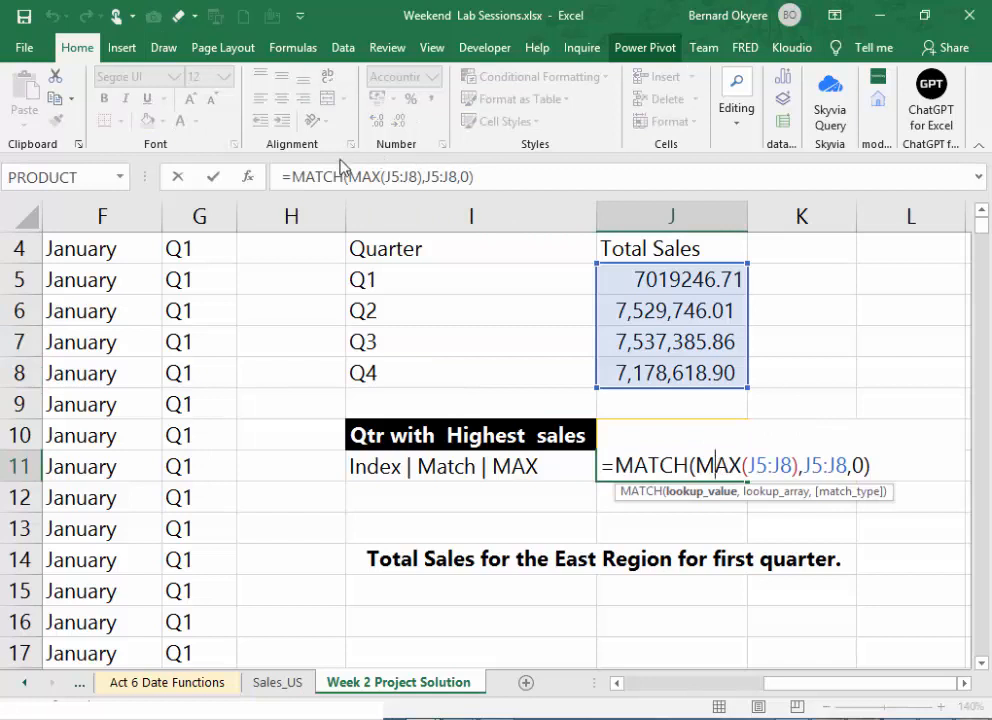
pyautogui.click(294, 174)
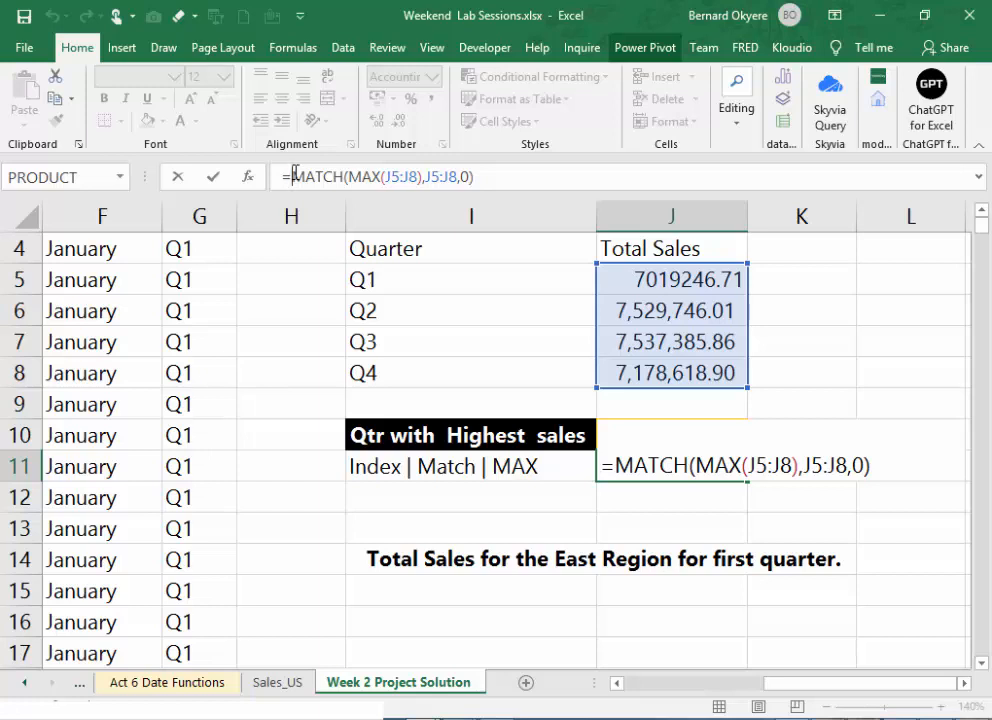
pyautogui.write('INDEX')
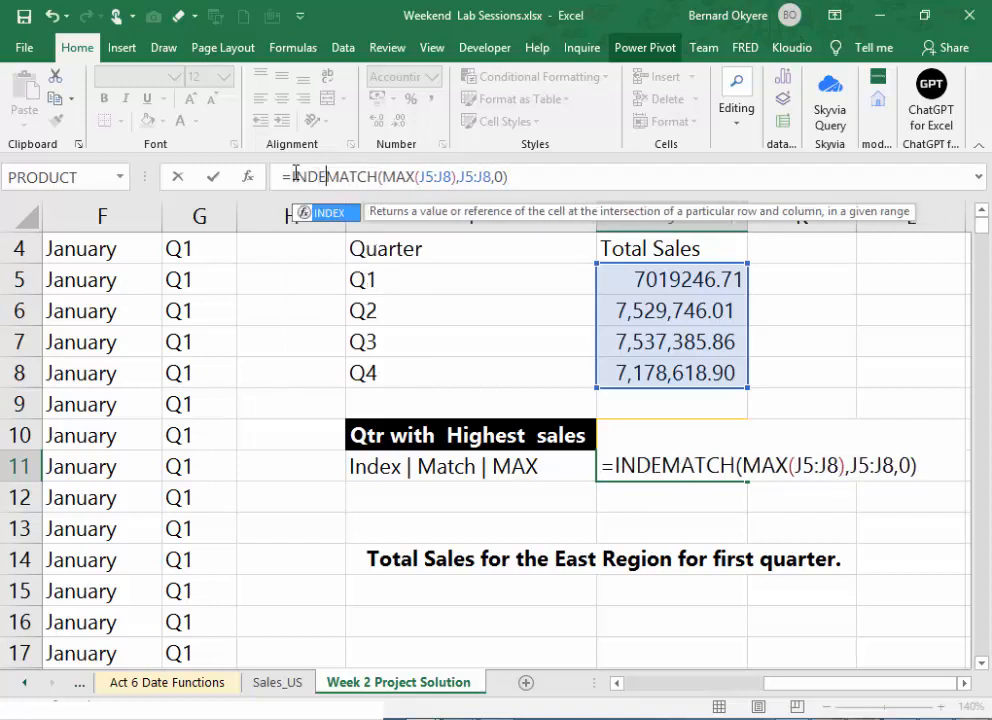
pyautogui.write('(')
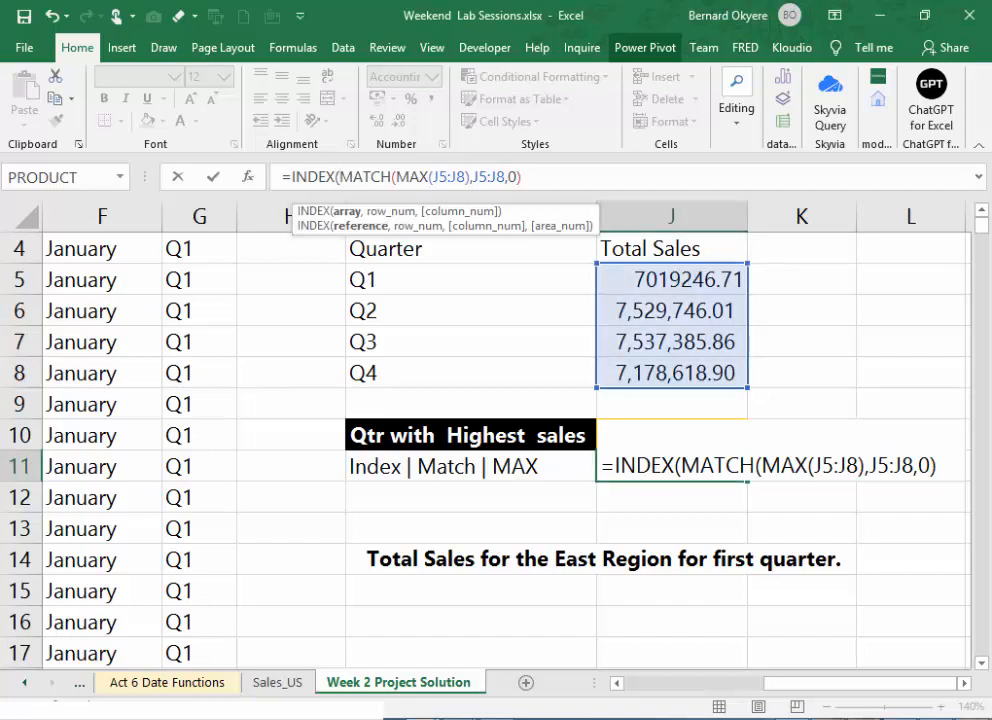
pyautogui.click(341, 177)
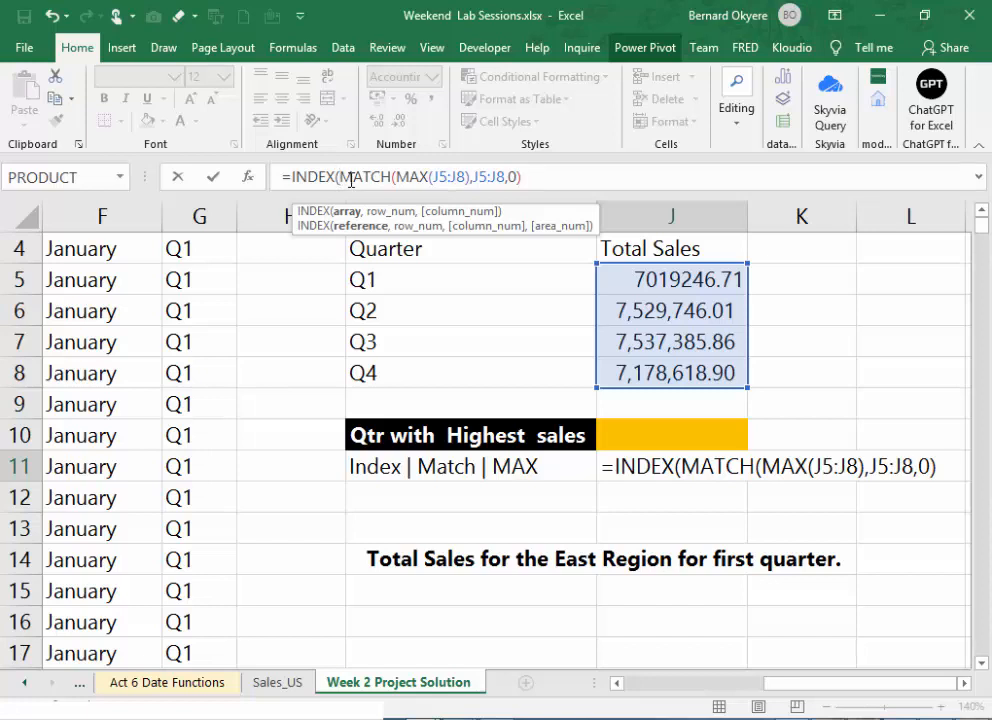
pyautogui.click(404, 287)
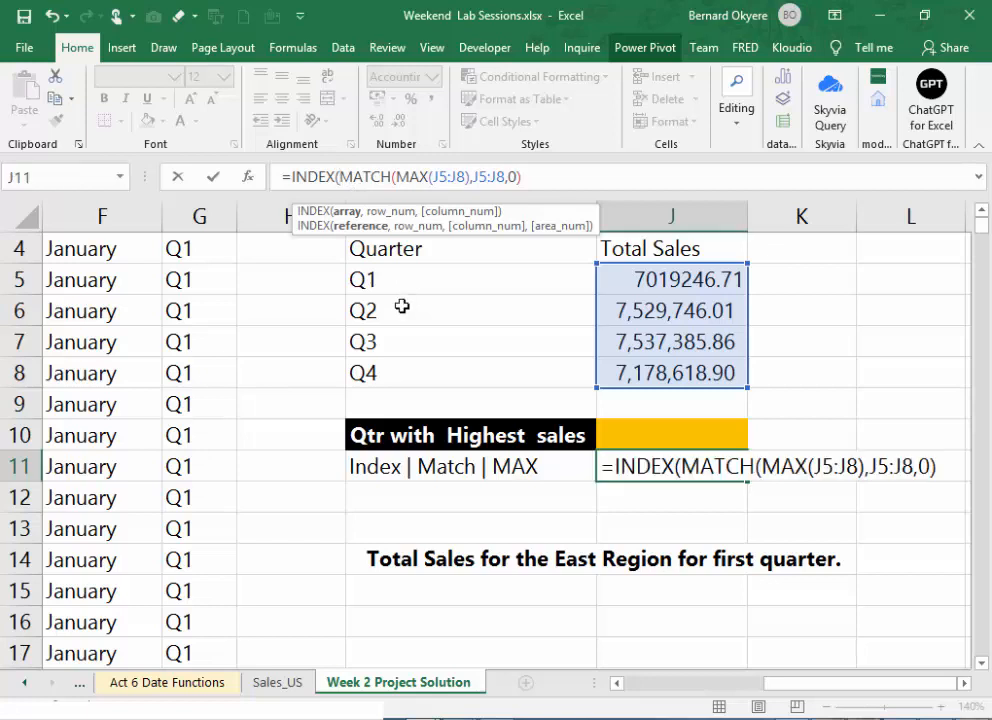
pyautogui.moveTo(405, 283); pyautogui.dragTo(408, 361)
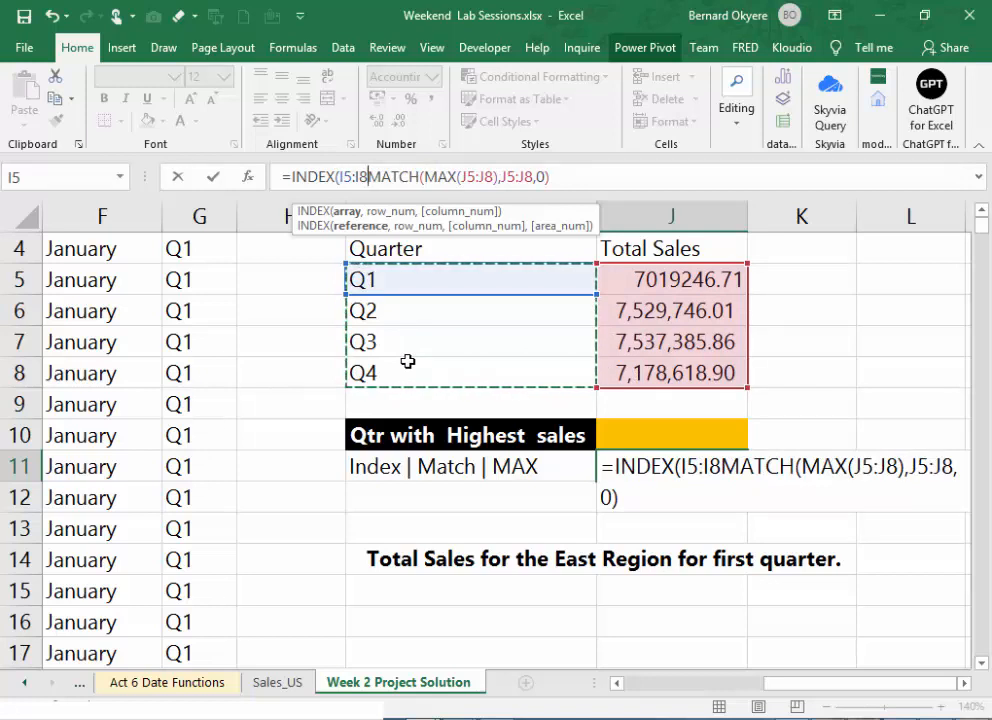
pyautogui.write(',')
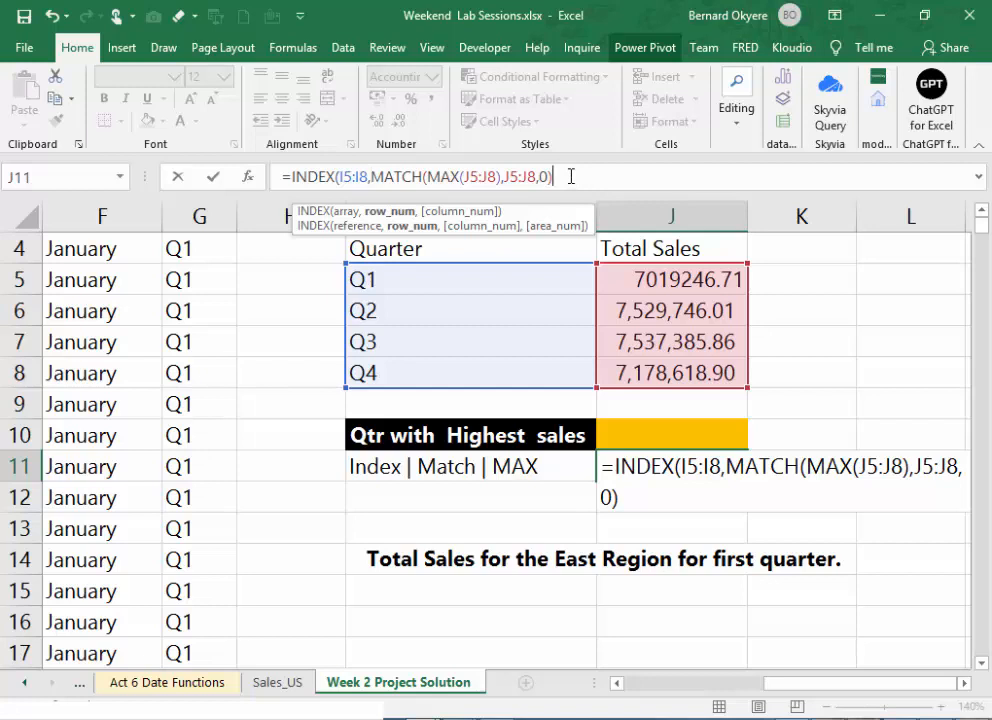
# - Complete the INDEX formula in J11 with column number 1: =INDEX(I5:I8,MATCH(MAX(J5:J8),J5:J8,0),1)
pyautogui.write(',')
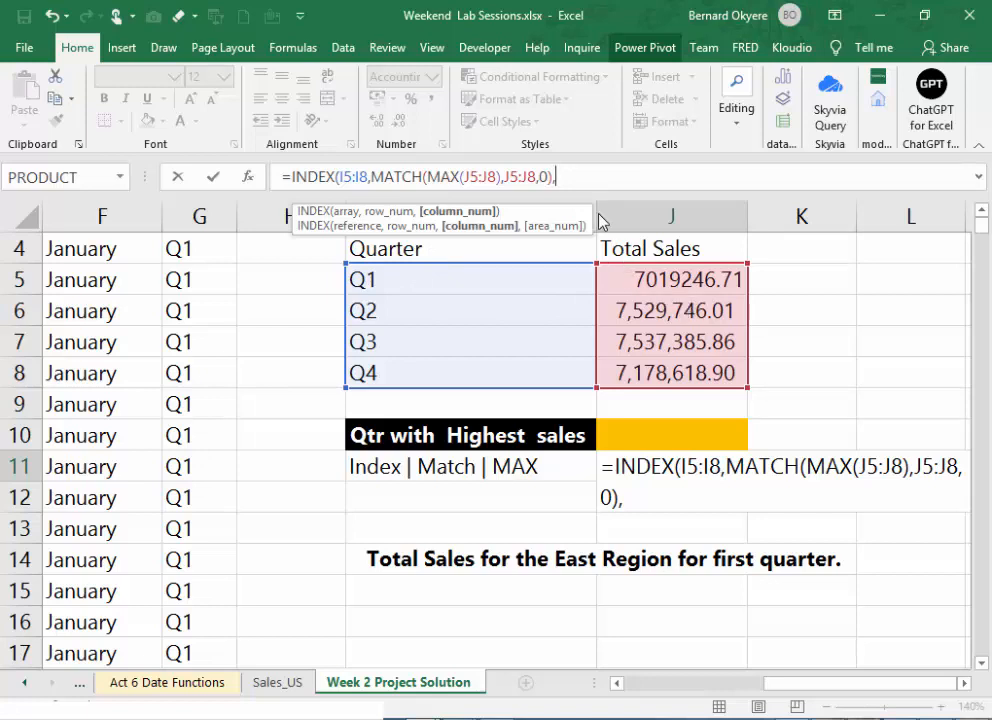
pyautogui.write('1')
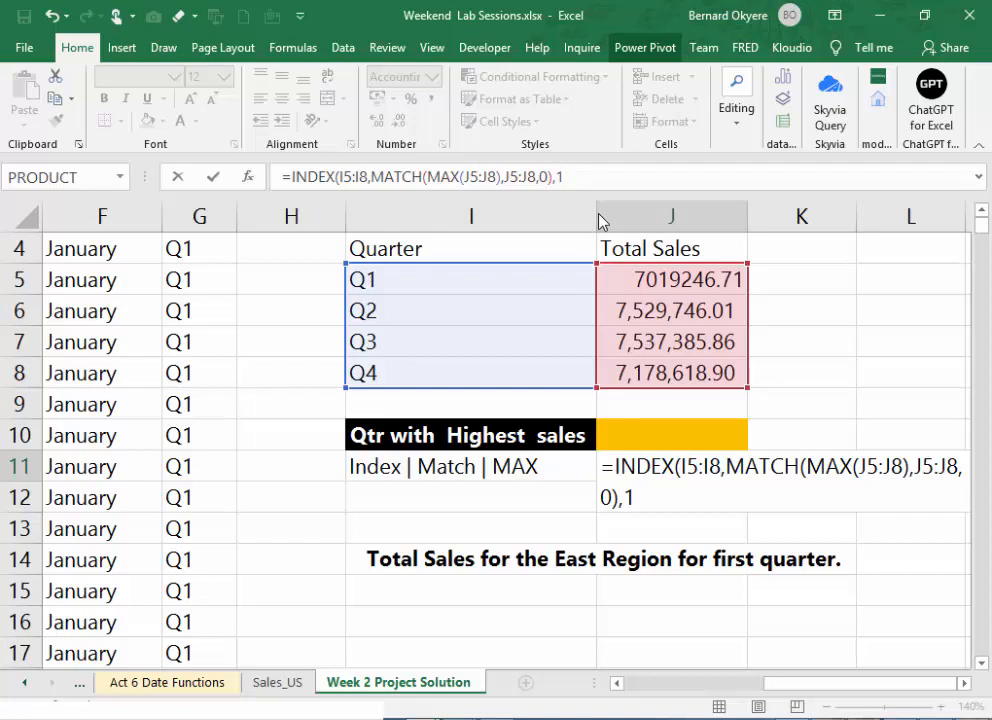
pyautogui.write(')')
pyautogui.press('Return')
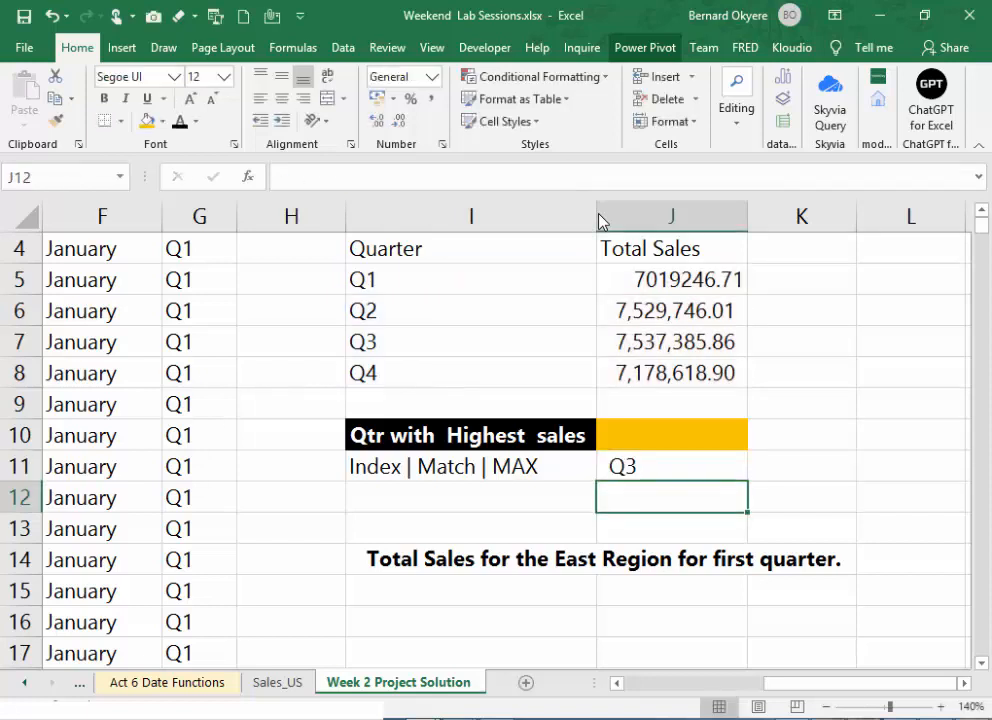
pyautogui.press('Up')
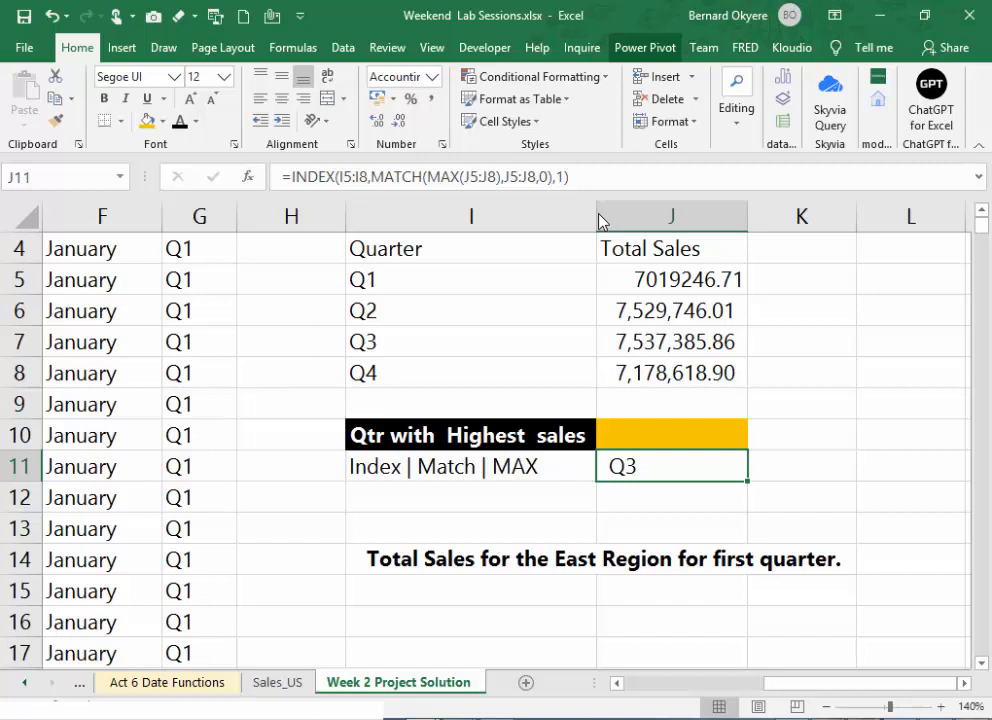
# - Copy J10's orange bold formatting onto J11 and move the formatted INDEX formula from J11 into J10
pyautogui.click(655, 437)
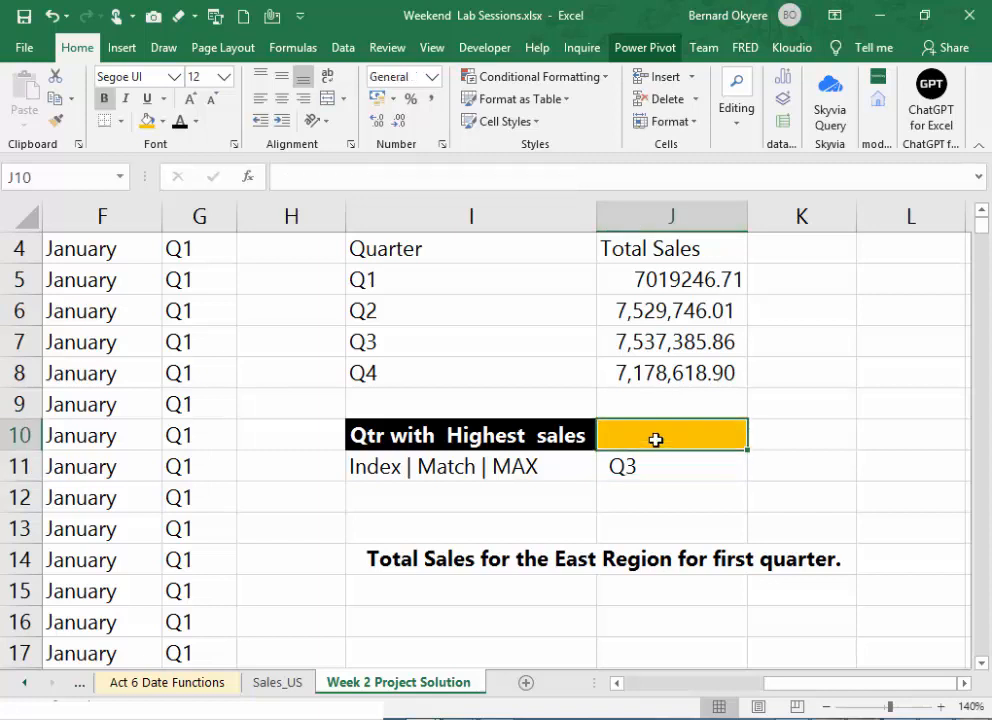
pyautogui.click(56, 119)
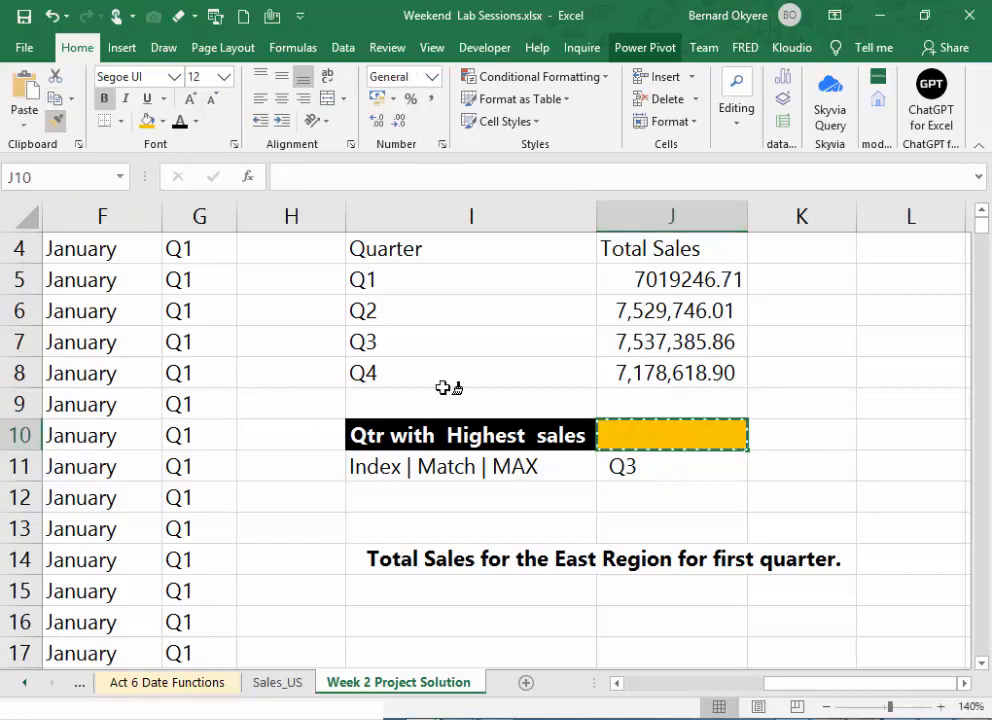
pyautogui.click(637, 467)
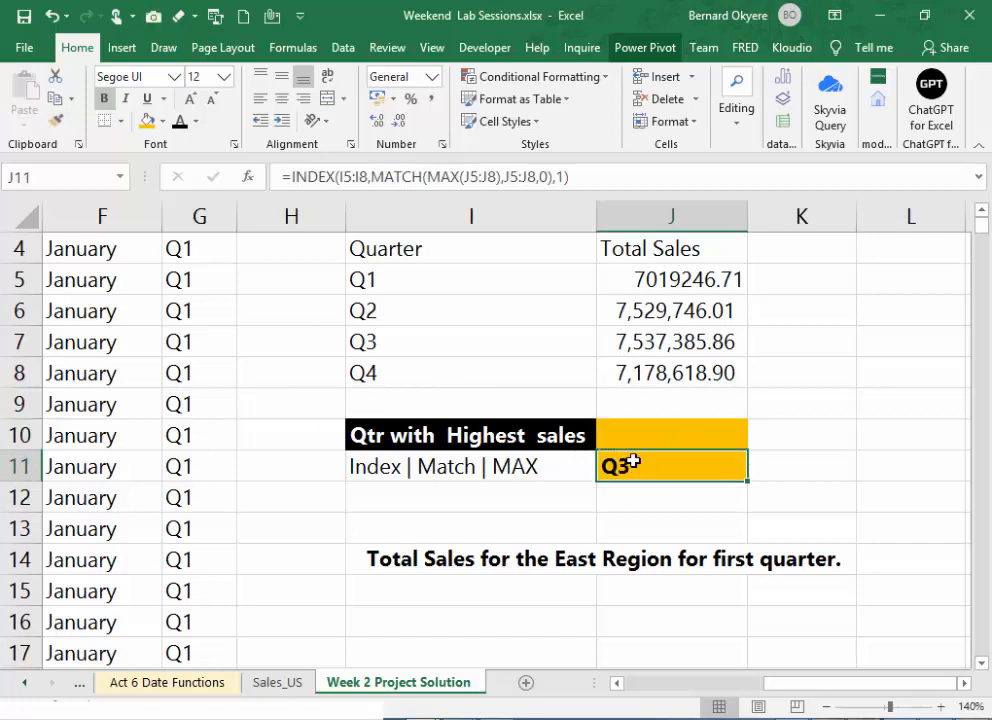
pyautogui.moveTo(637, 452); pyautogui.dragTo(638, 445)
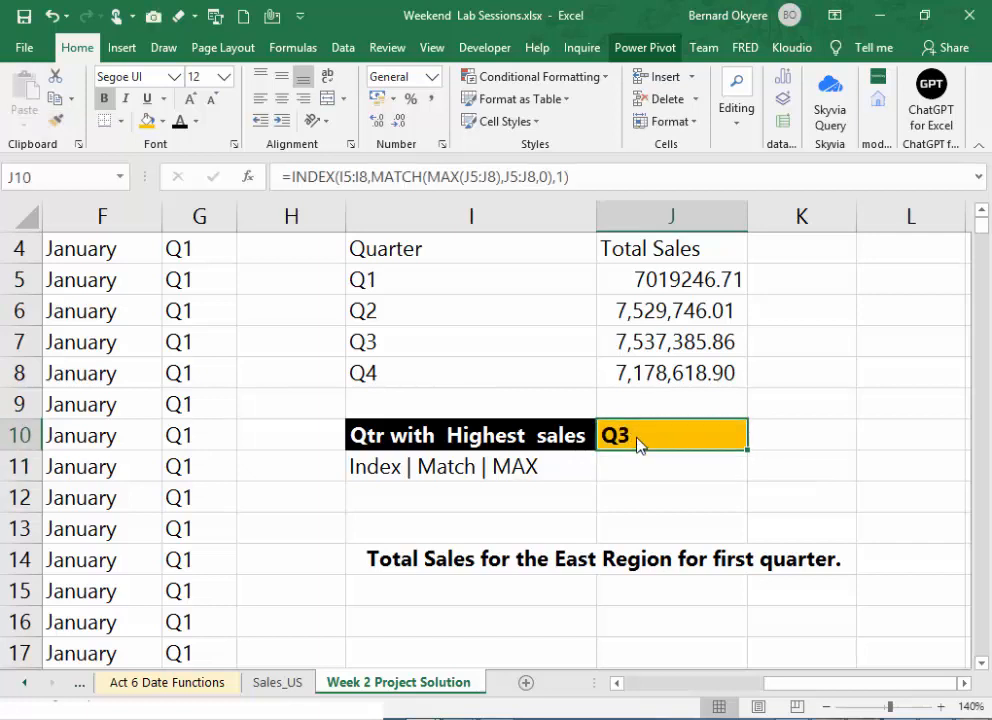
pyautogui.click(667, 459)
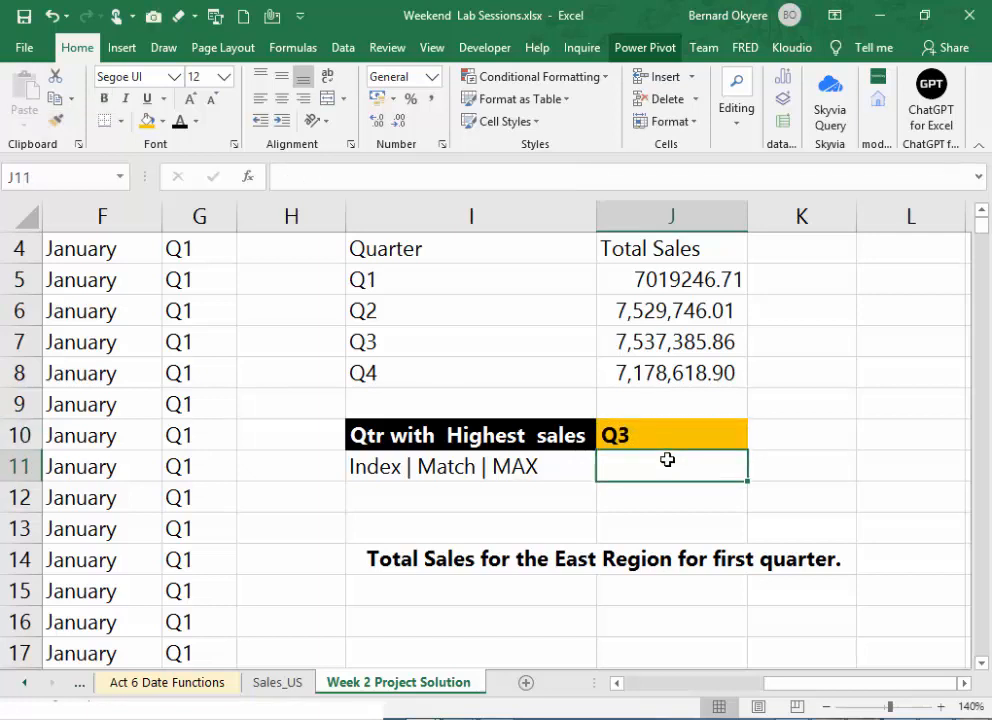
pyautogui.click(707, 437)
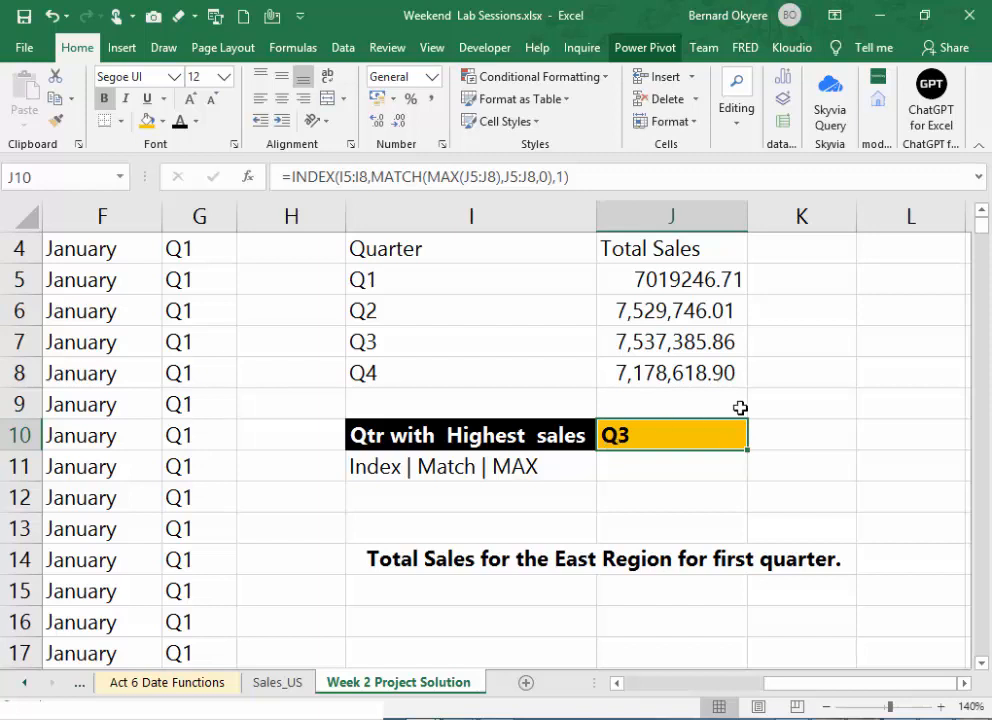
pyautogui.scroll(1, 742, 407)
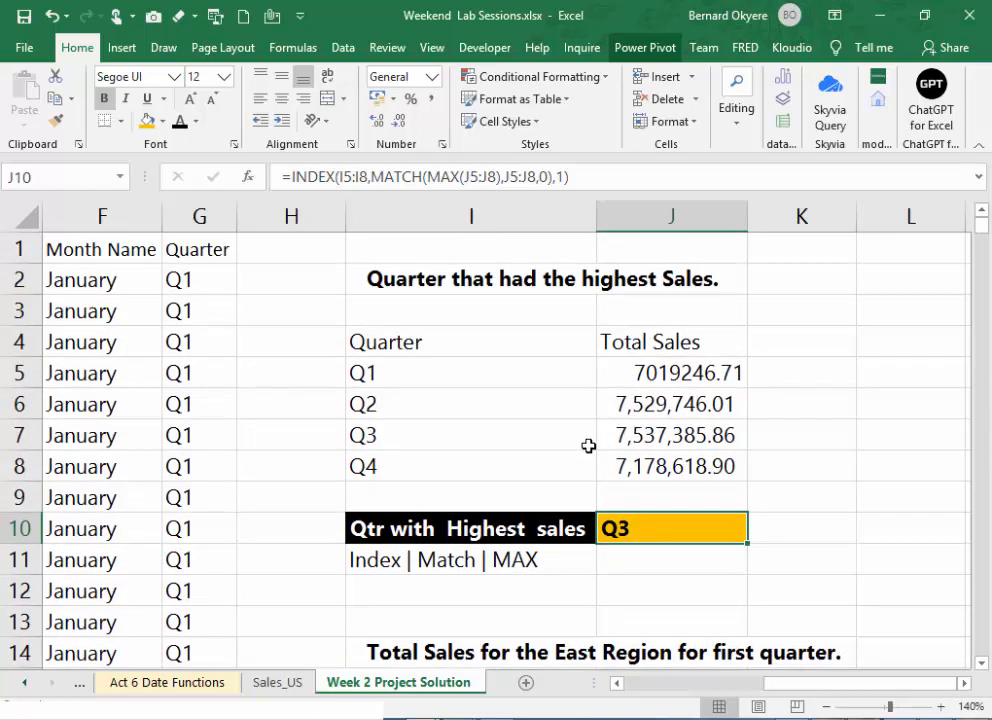
pyautogui.scroll(-3, 567, 467)
pyautogui.click(425, 406)
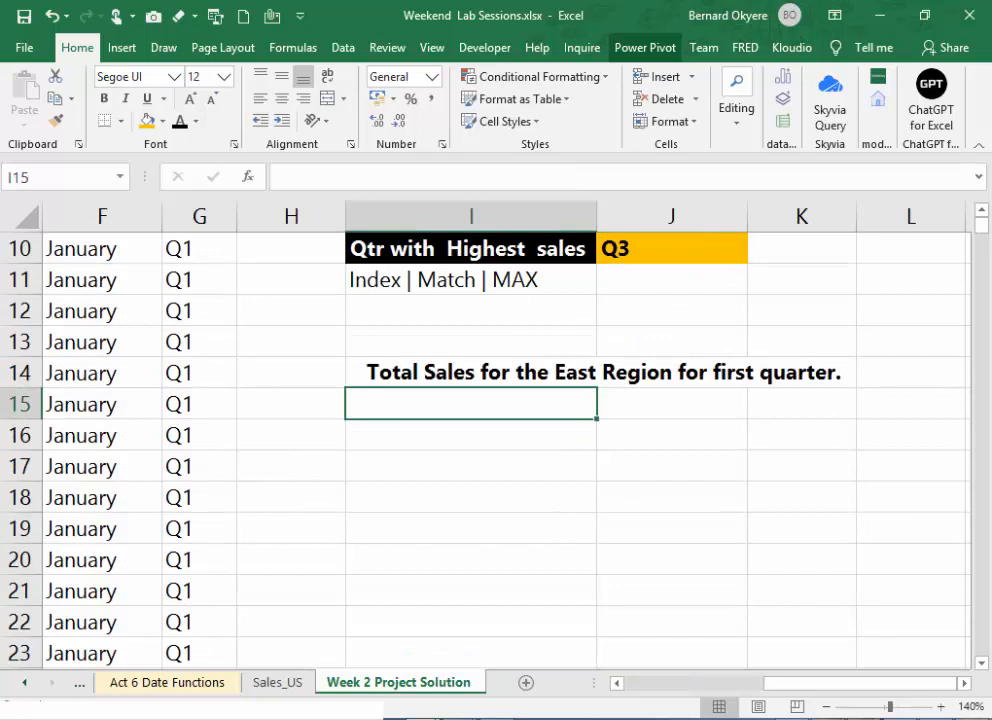
pyautogui.hotkey('alt', 'Tab')
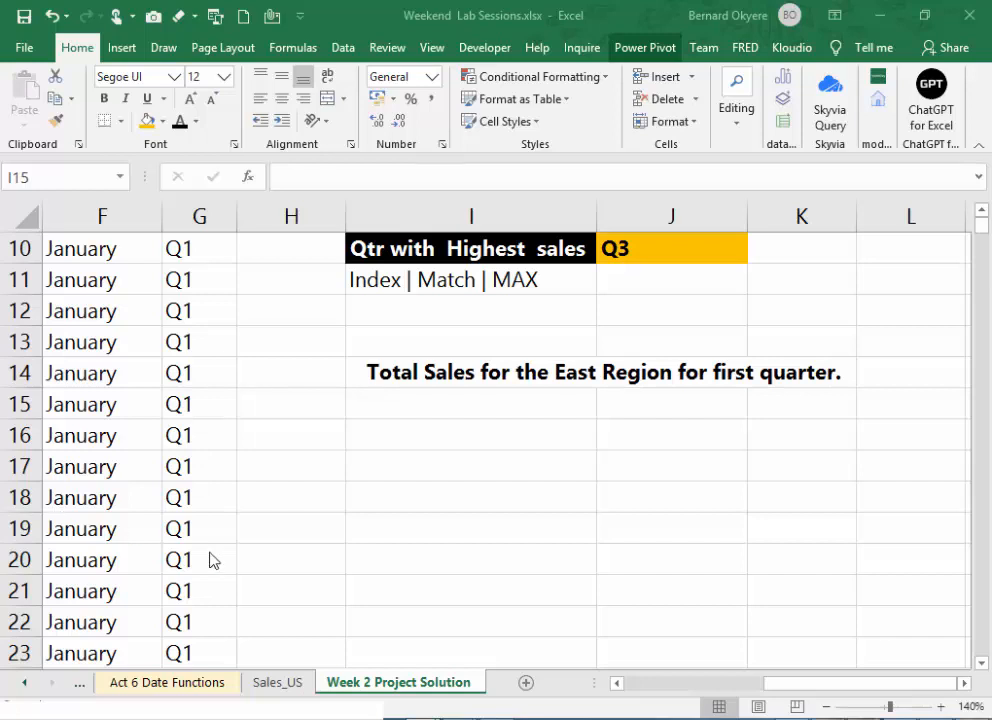
pyautogui.click(465, 410)
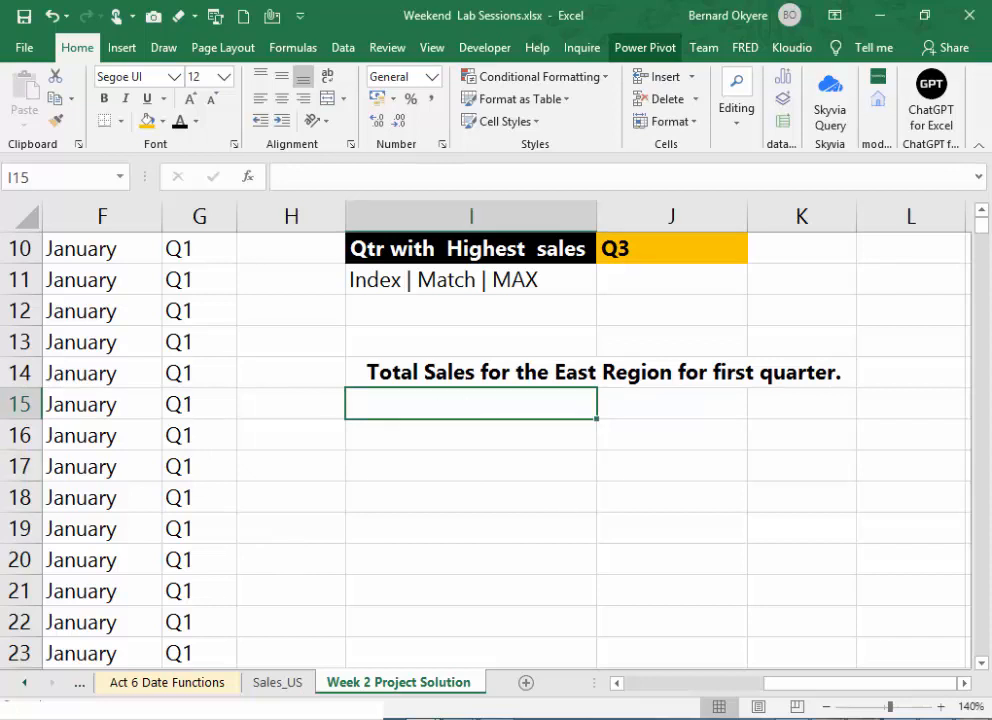
pyautogui.hotkey('alt', 'Tab')
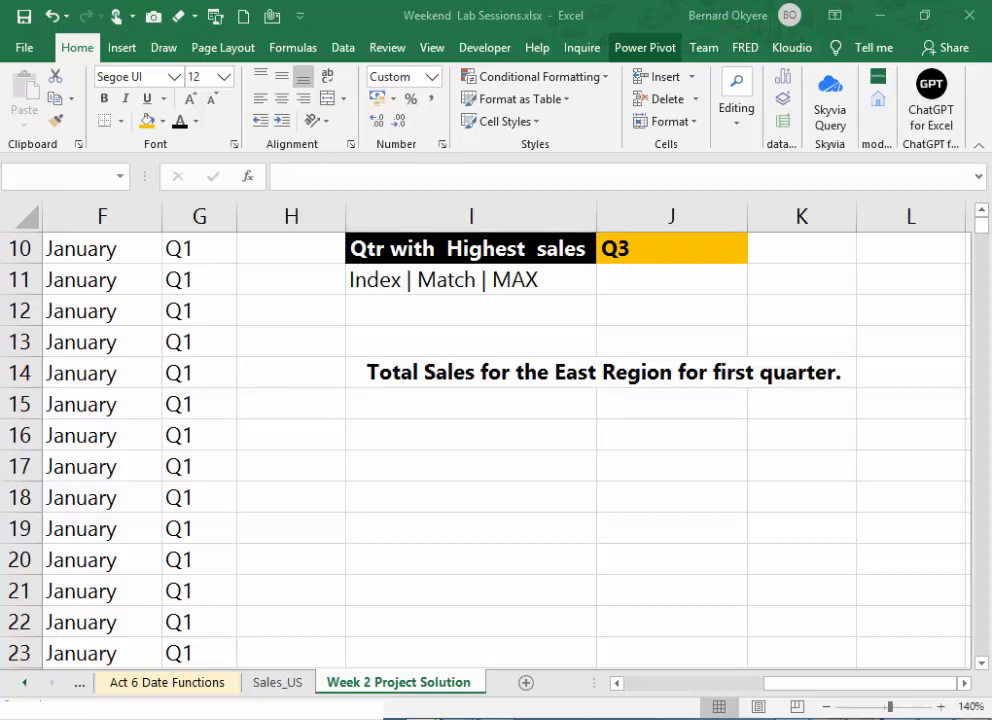
# - Start a SUMIFS formula in J15, below the heading for the East Region's first-quarter total sales
pyautogui.click(484, 403)
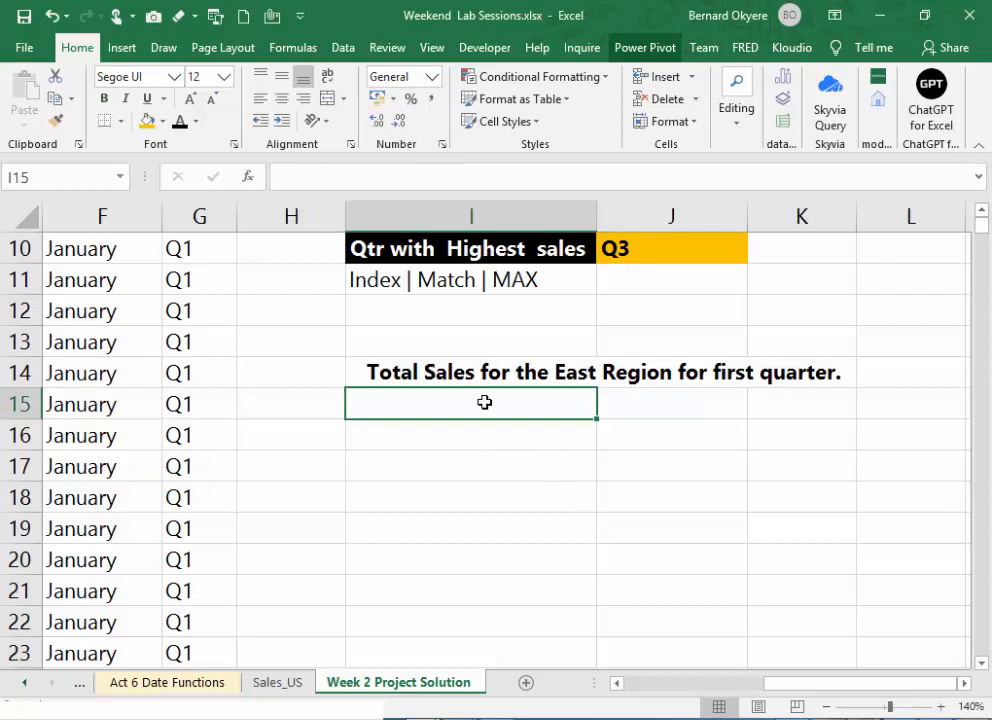
pyautogui.write('=')
pyautogui.press('BackSpace')
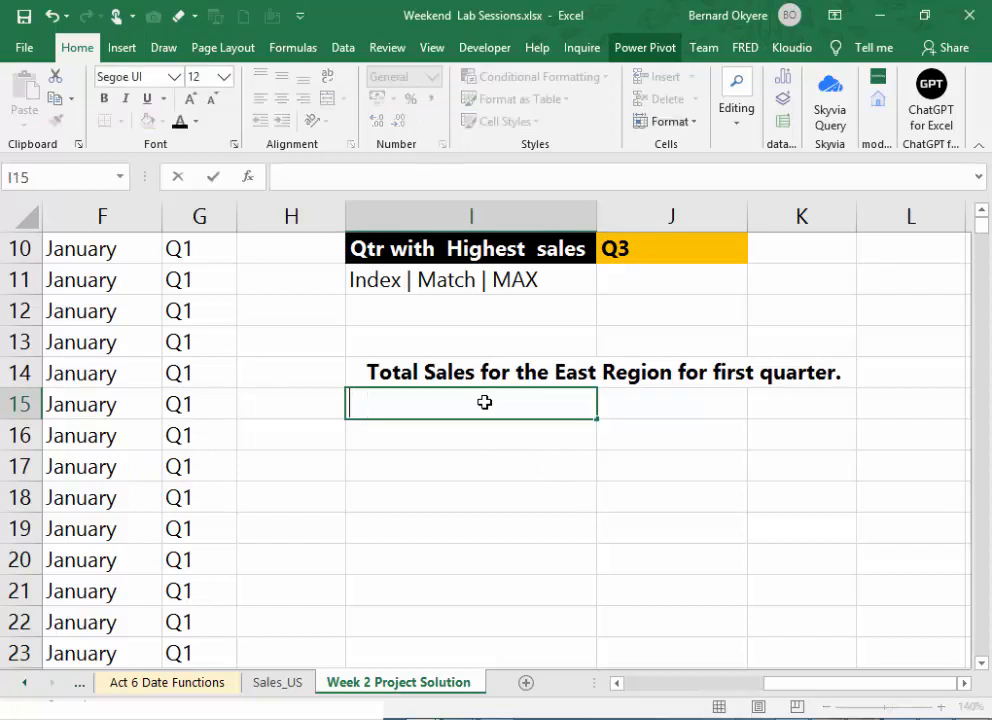
pyautogui.press('Tab')
pyautogui.write('=SUM')
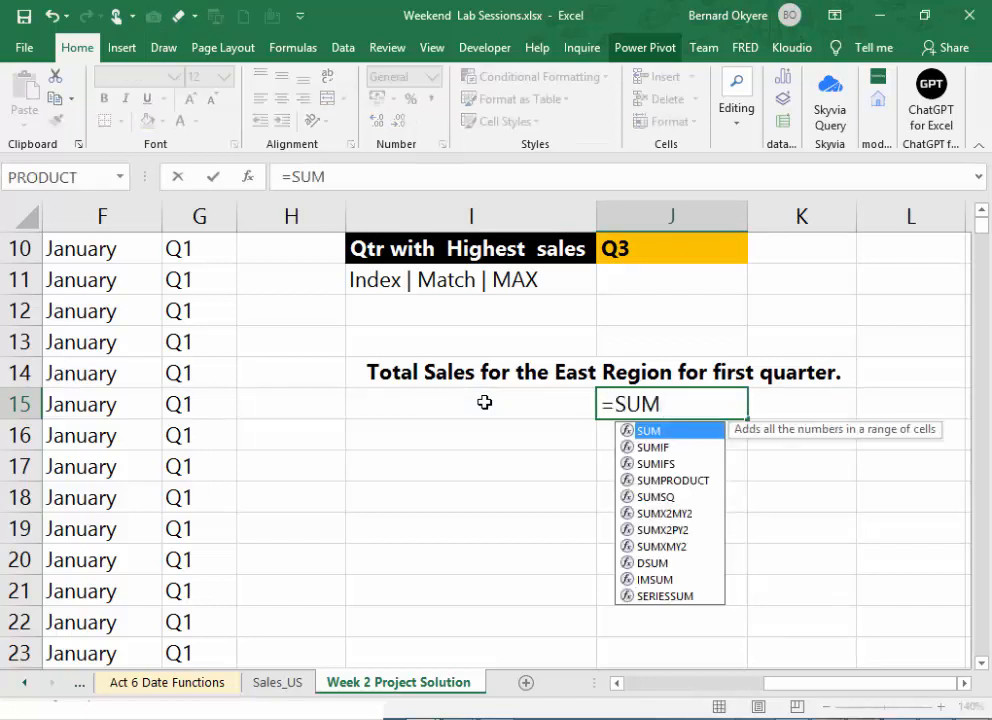
pyautogui.write('IFS')
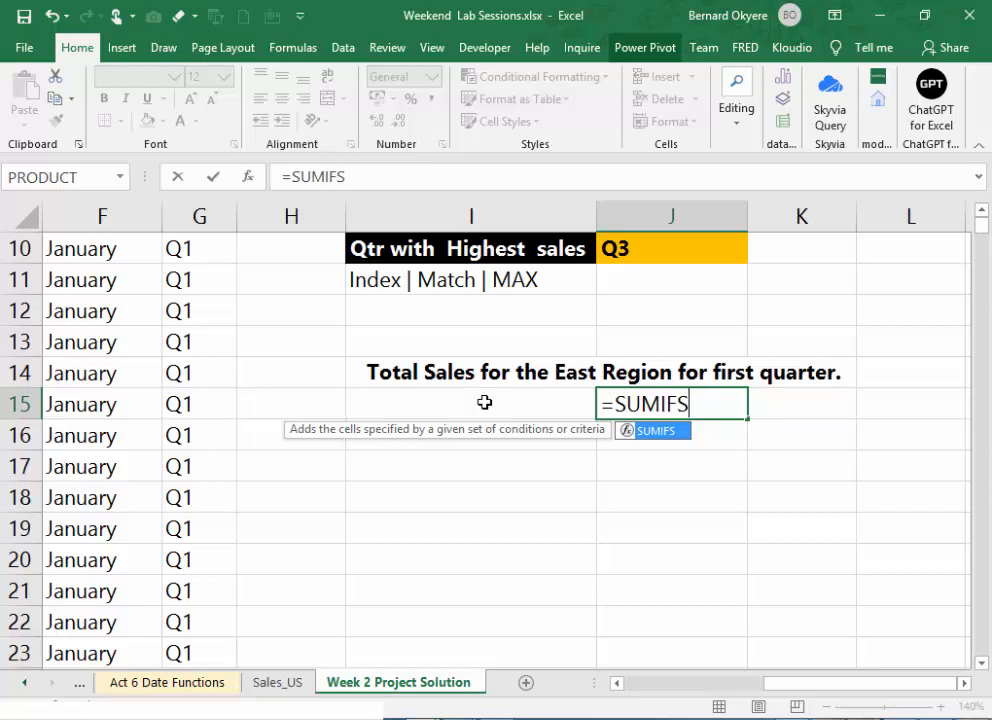
pyautogui.write('(')
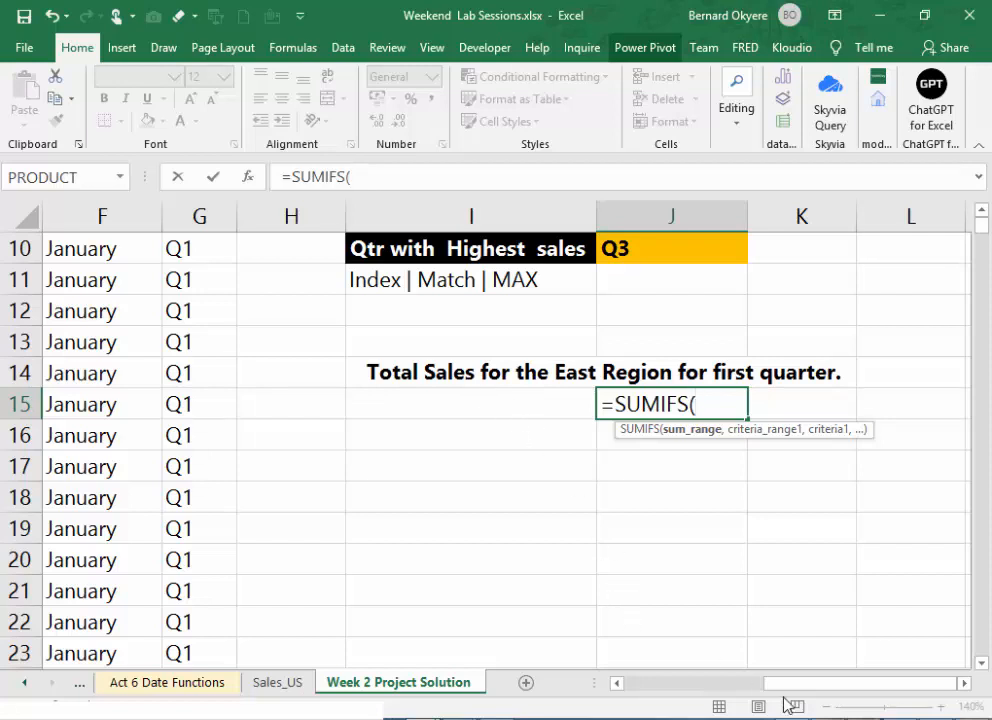
# - Set the SaleAmount column B:B as the sum range of the SUMIFS formula in J15
pyautogui.moveTo(786, 693); pyautogui.dragTo(576, 649)
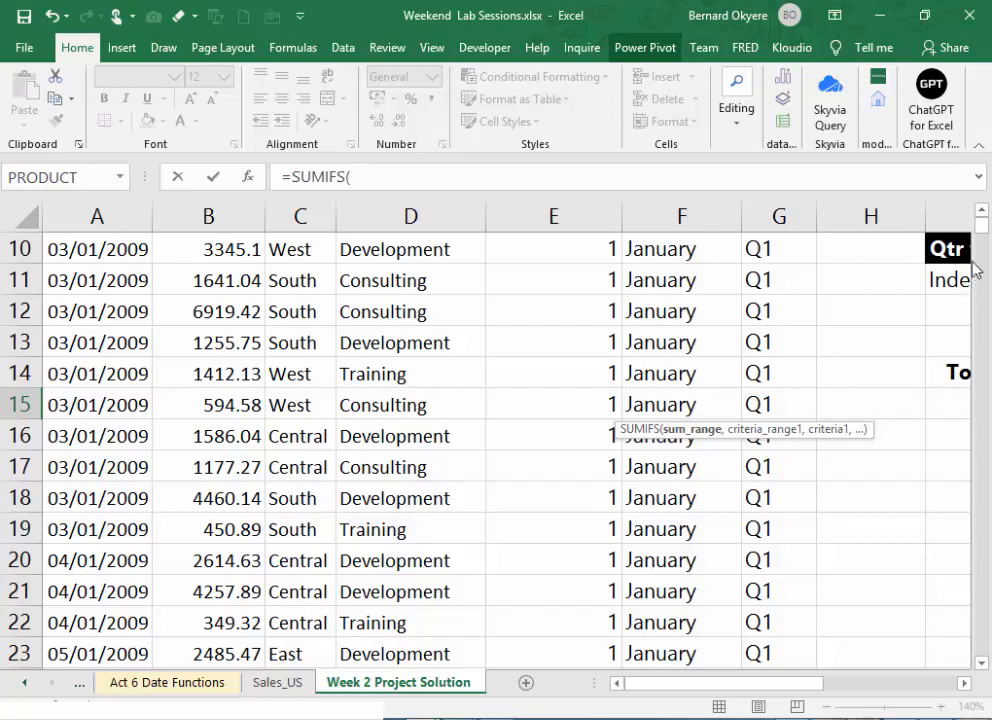
pyautogui.scroll(3, 985, 190)
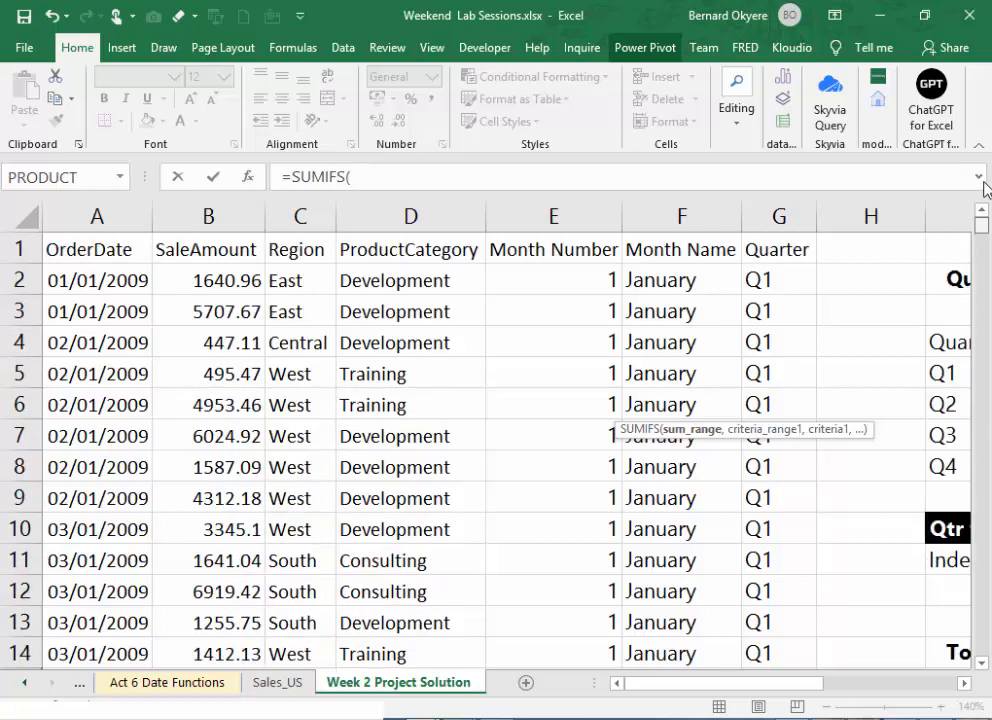
pyautogui.click(247, 202)
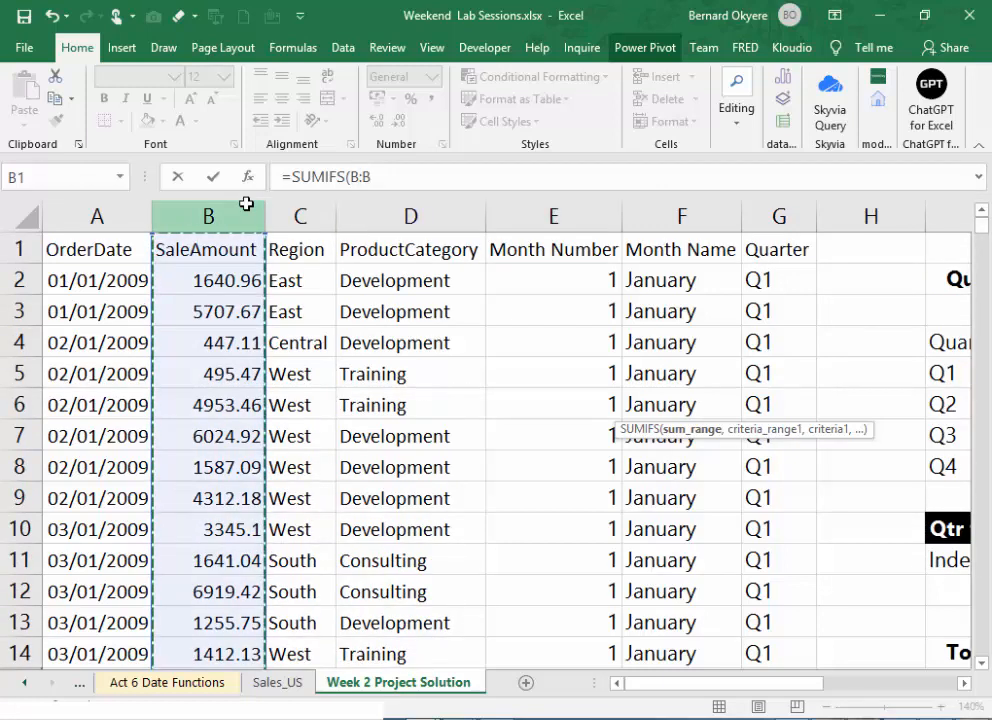
pyautogui.write(',')
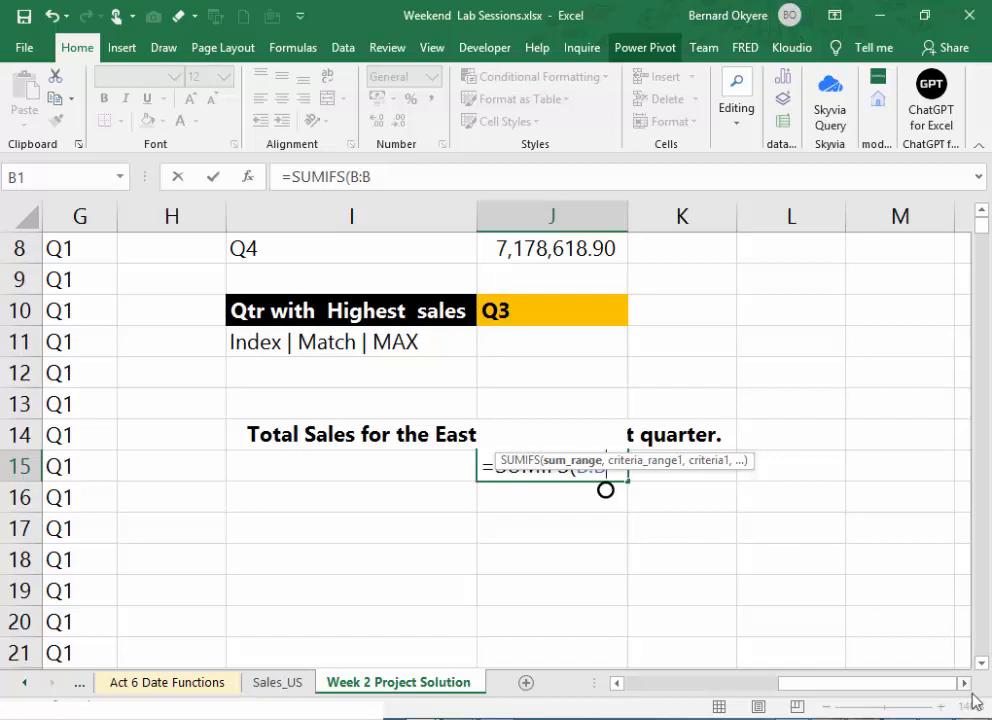
pyautogui.click(981, 662)
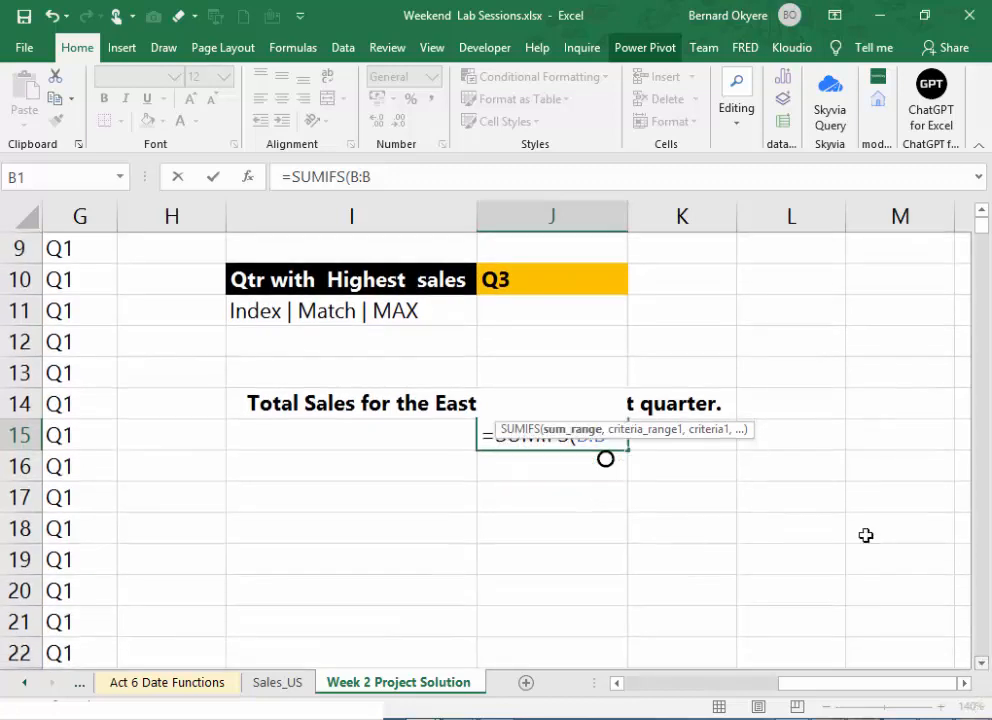
pyautogui.click(408, 175)
pyautogui.write(',')
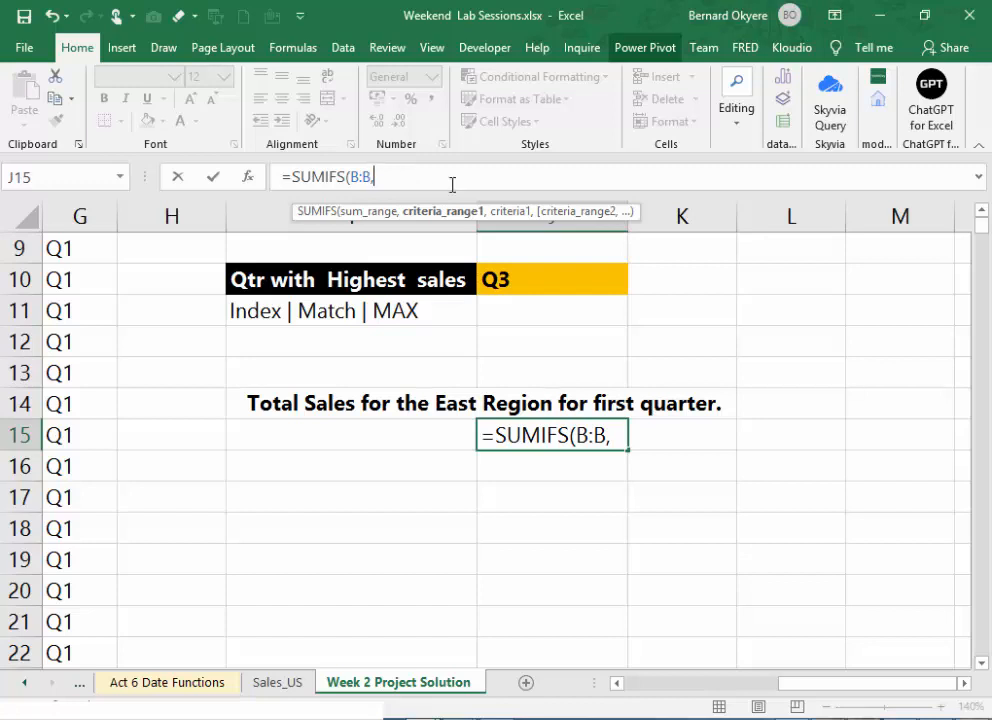
# - Add the Region column C:C as the first criteria range with the criterion "East" in the SUMIFS formula
pyautogui.moveTo(801, 687); pyautogui.dragTo(627, 676)
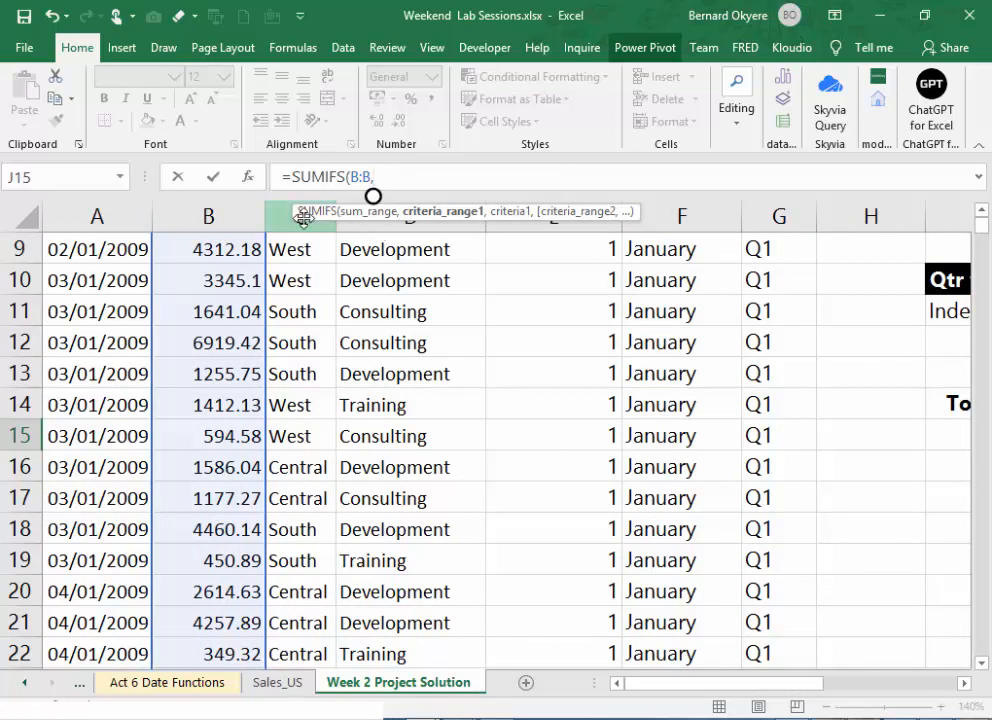
pyautogui.click(981, 211)
pyautogui.doubleClick(981, 213)
pyautogui.click(981, 213)
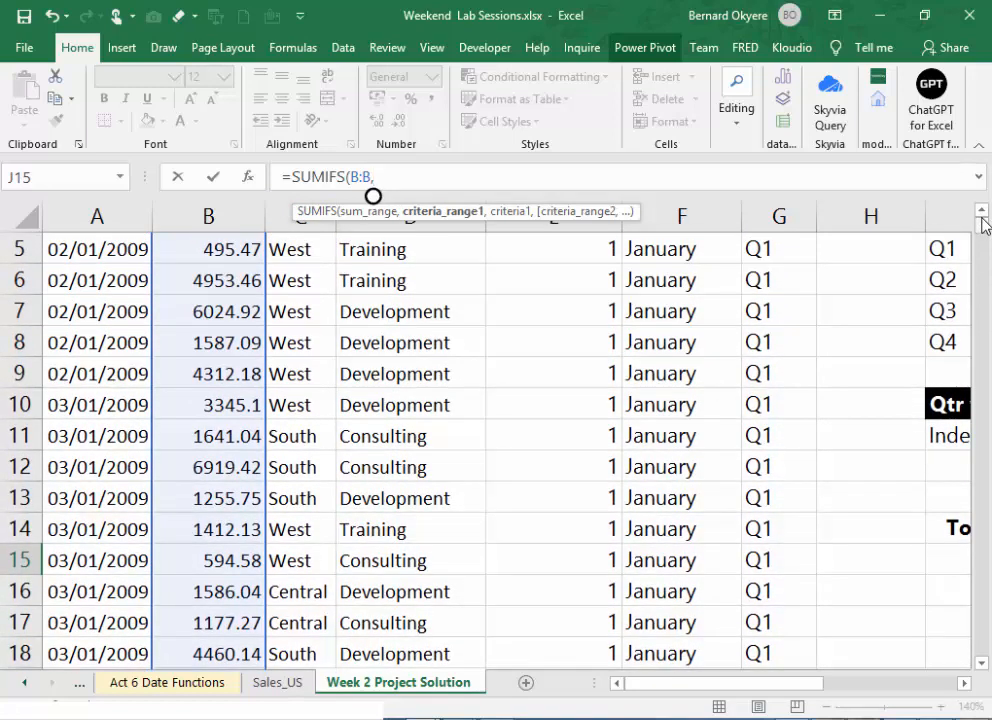
pyautogui.click(282, 217)
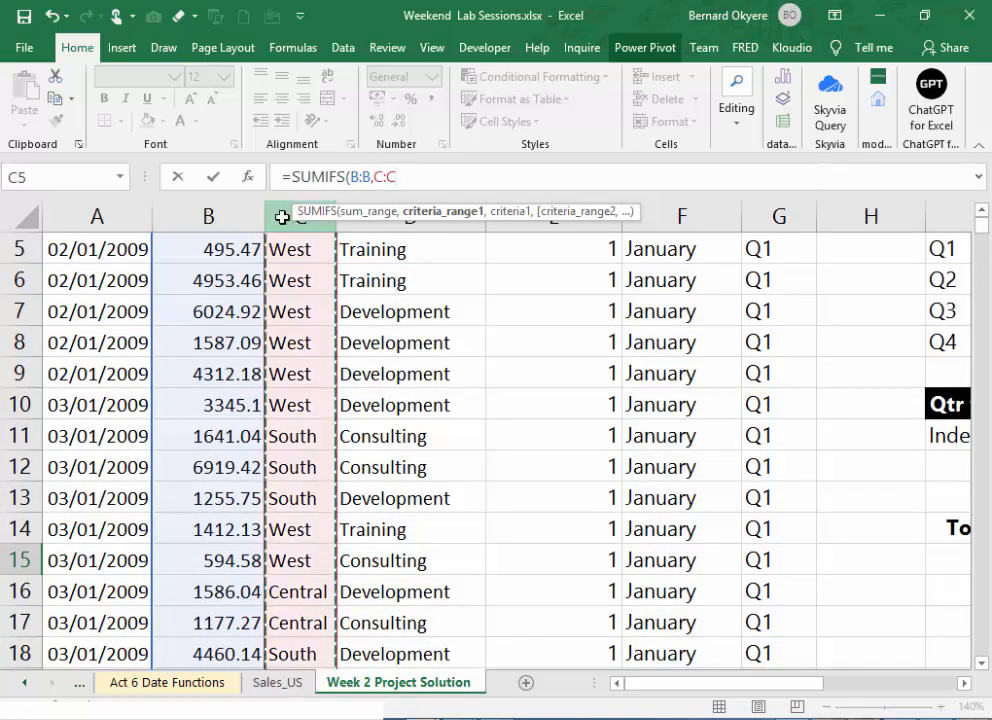
pyautogui.write(',')
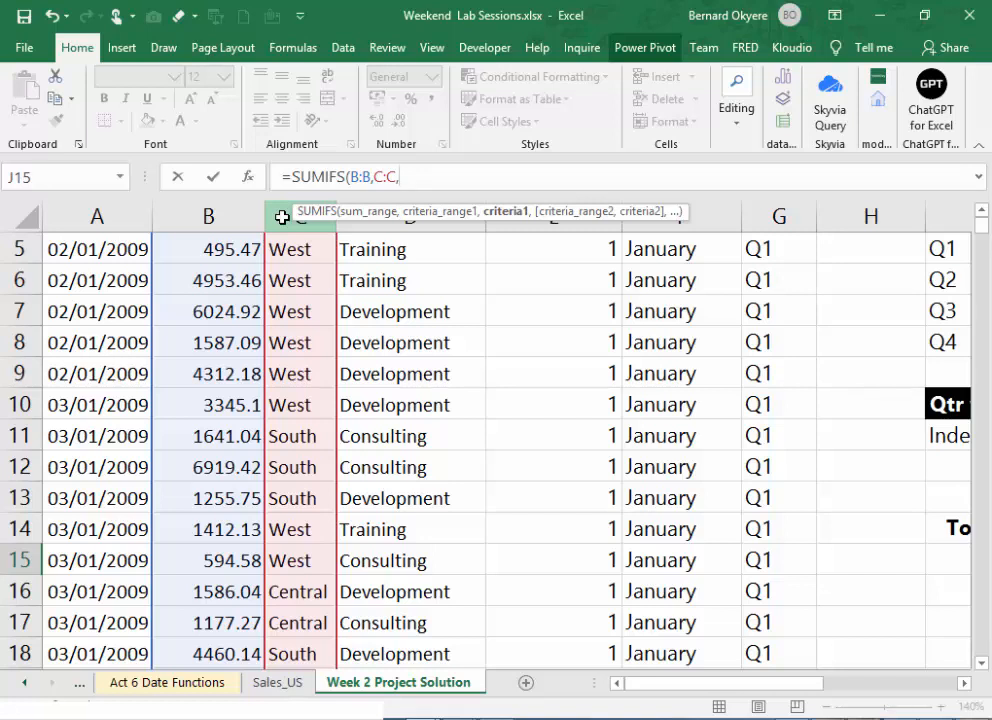
pyautogui.write('"East"')
pyautogui.write(',')
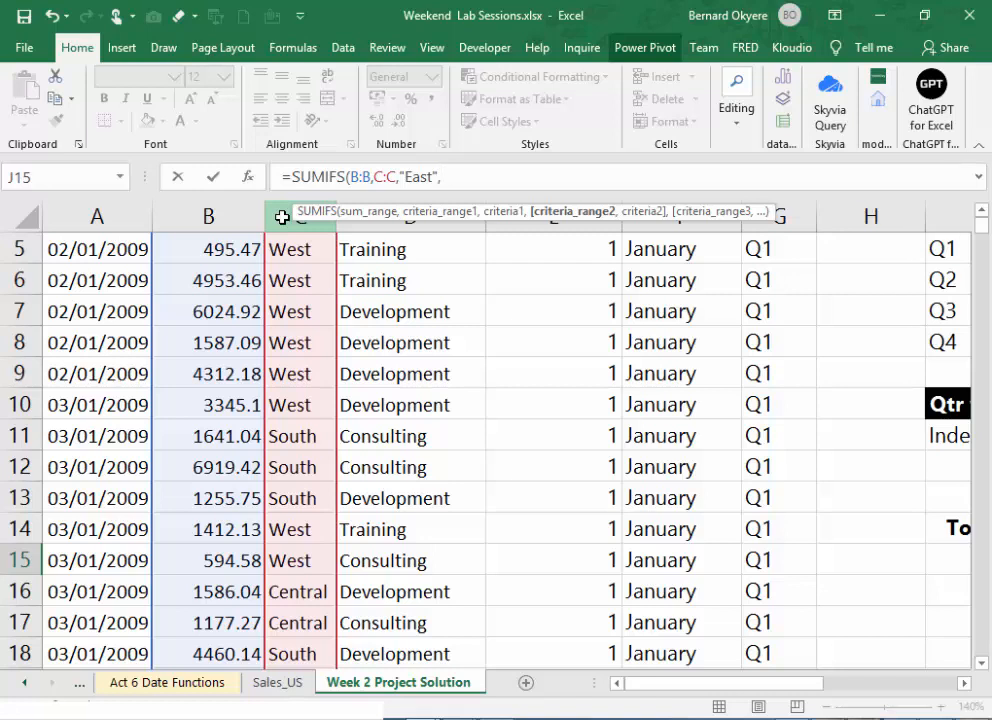
# - Add the Quarter column G:G as the second criteria range of the SUMIFS formula
pyautogui.click(964, 684)
pyautogui.moveTo(965, 685); pyautogui.dragTo(966, 685)
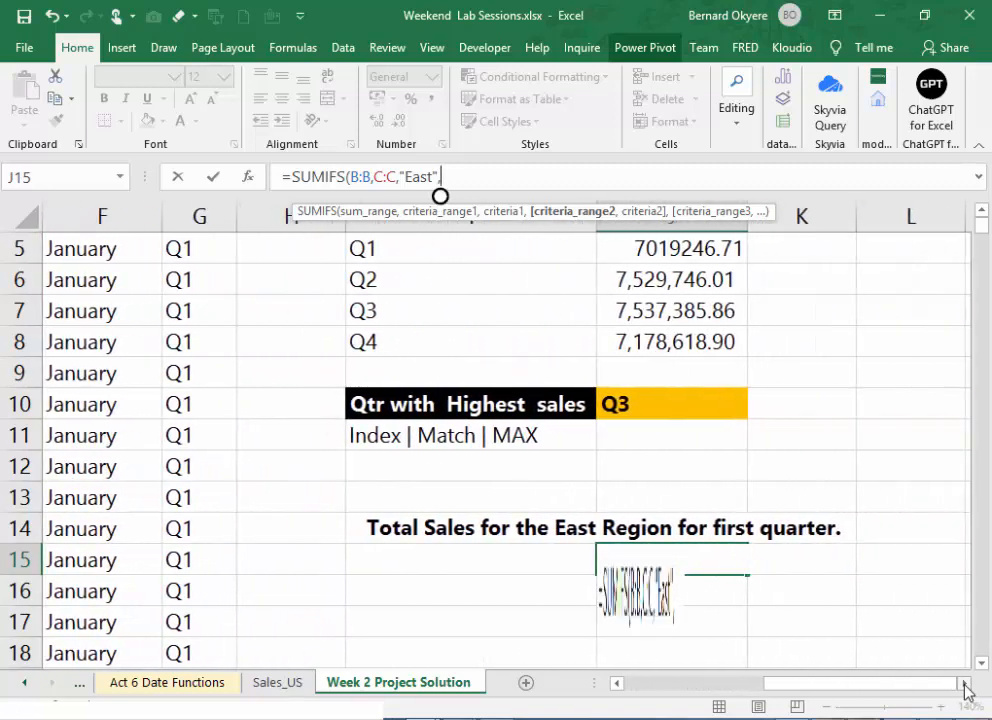
pyautogui.click(212, 218)
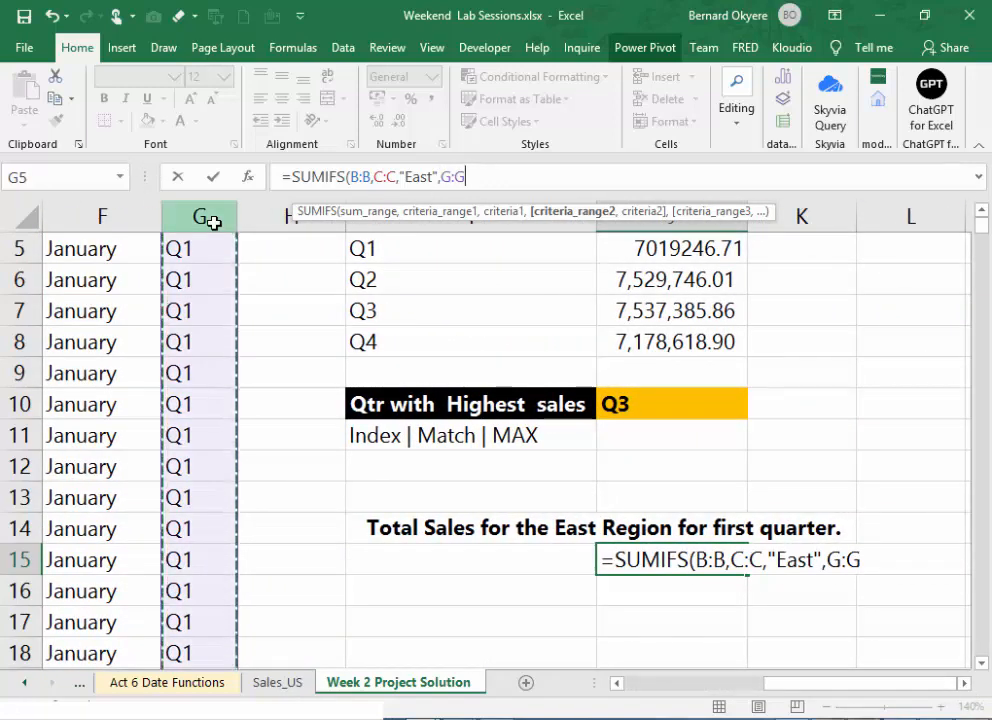
pyautogui.write(',')
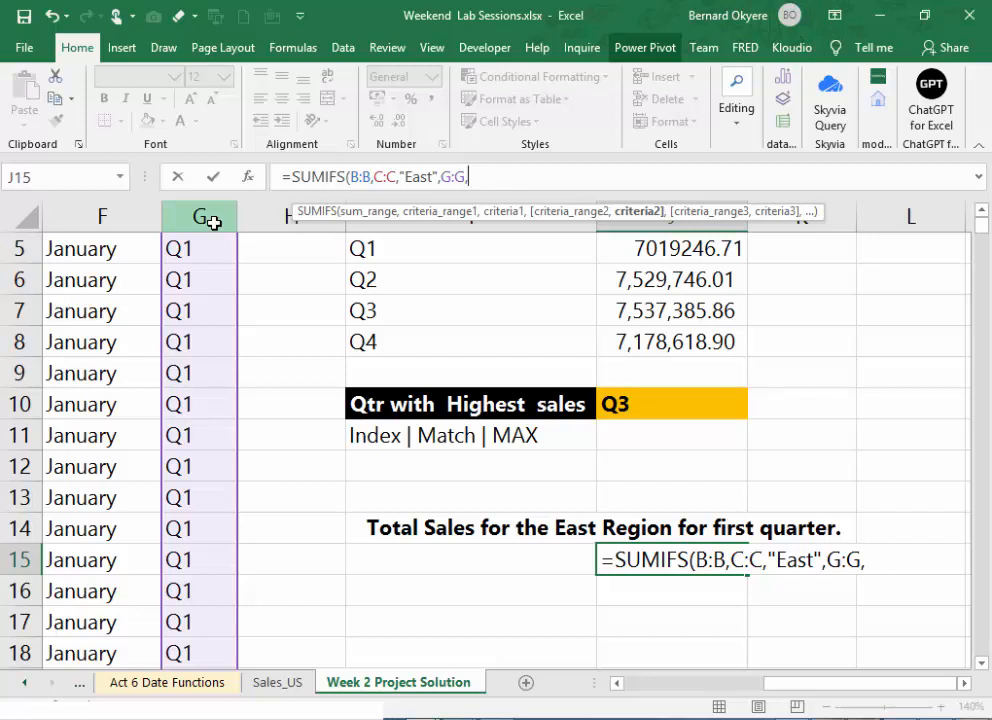
# - Complete J15 as =SUMIFS(B:B,C:C,"East",G:G,"Q1") and apply the comma number style to it
pyautogui.write('"')
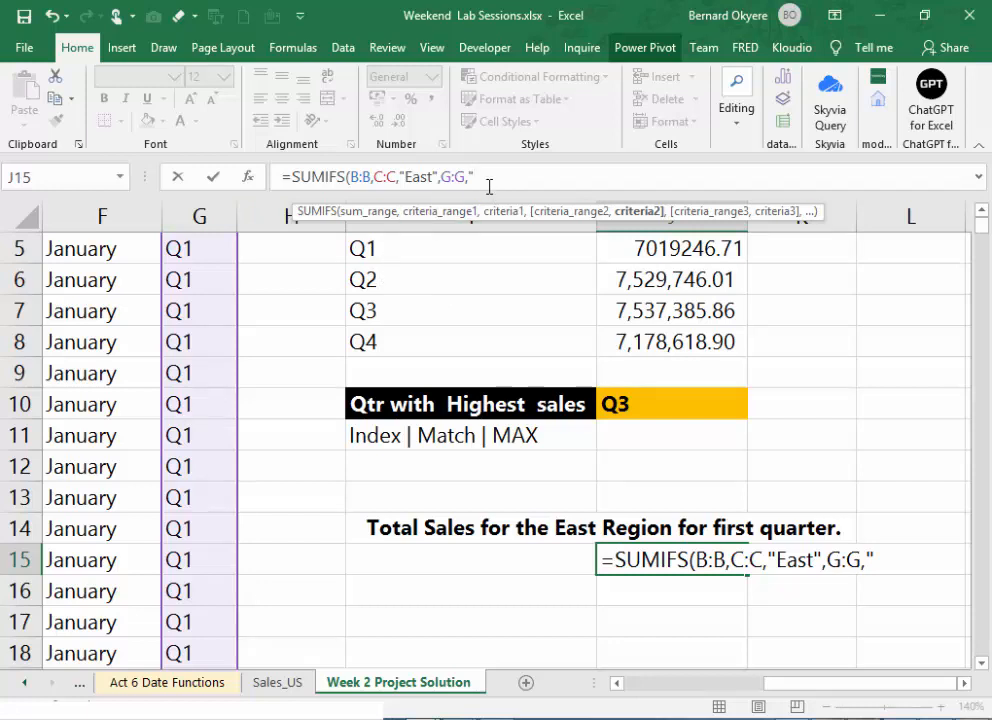
pyautogui.write('Q1")')
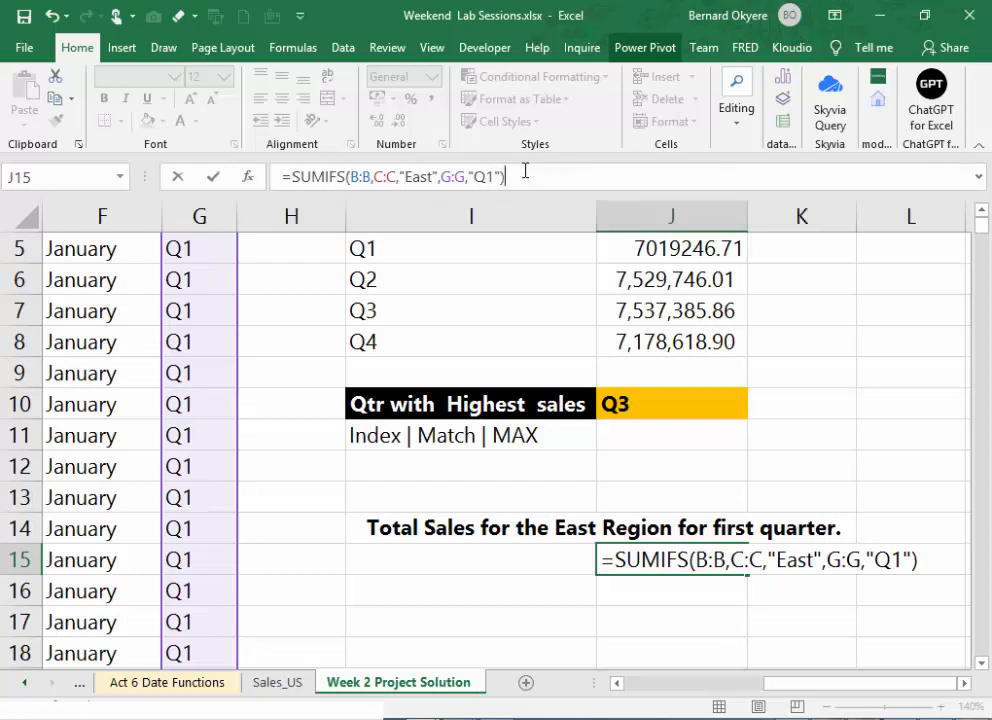
pyautogui.press('Return')
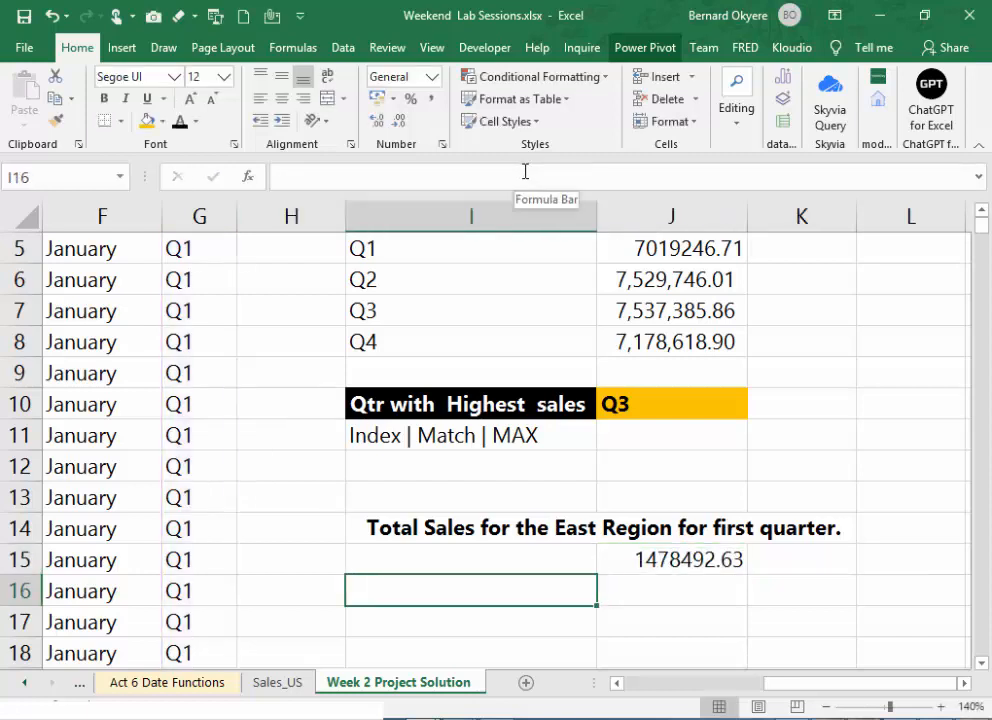
pyautogui.click(693, 560)
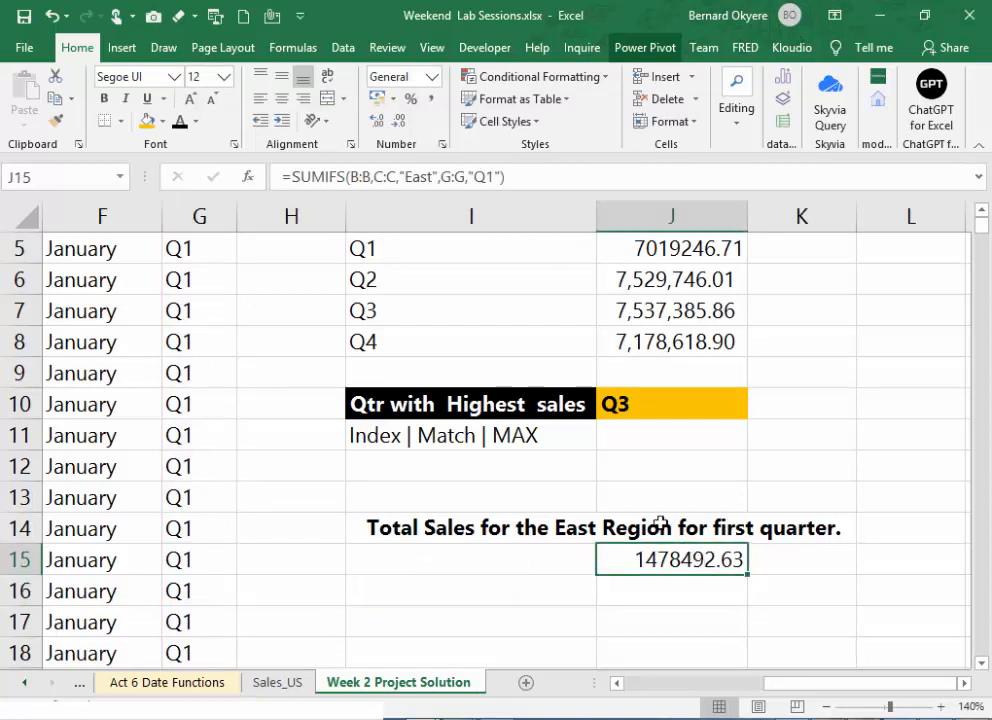
pyautogui.click(431, 100)
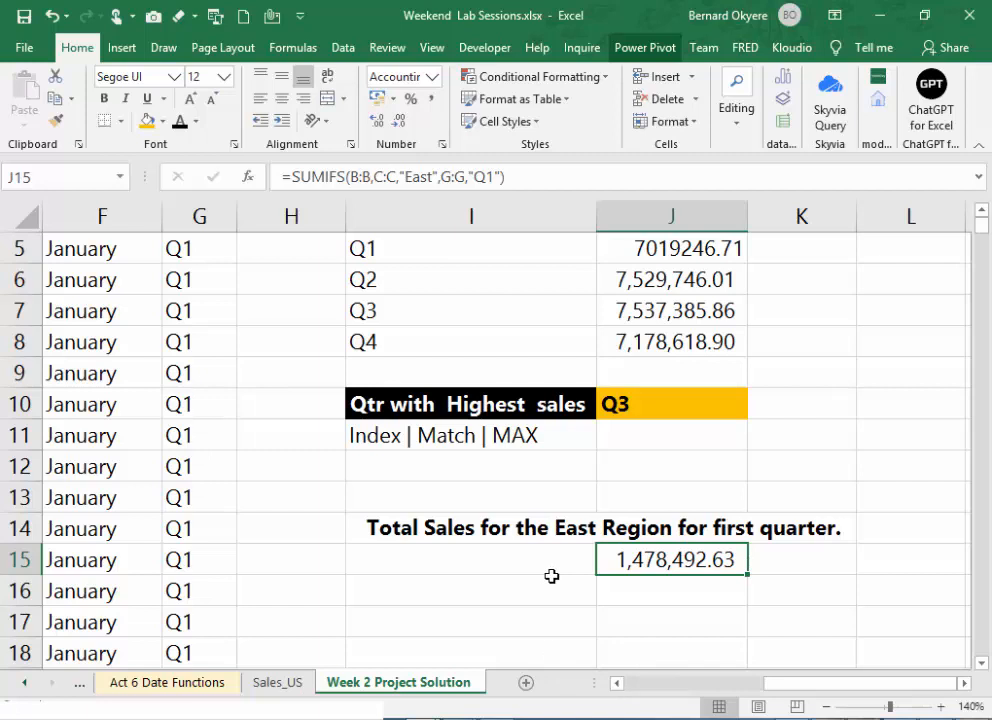
# - Switch to the training outline in Word and copy the Week 2 task text "Calculate Mean Sales for Training for second quarter"
pyautogui.click(509, 709)
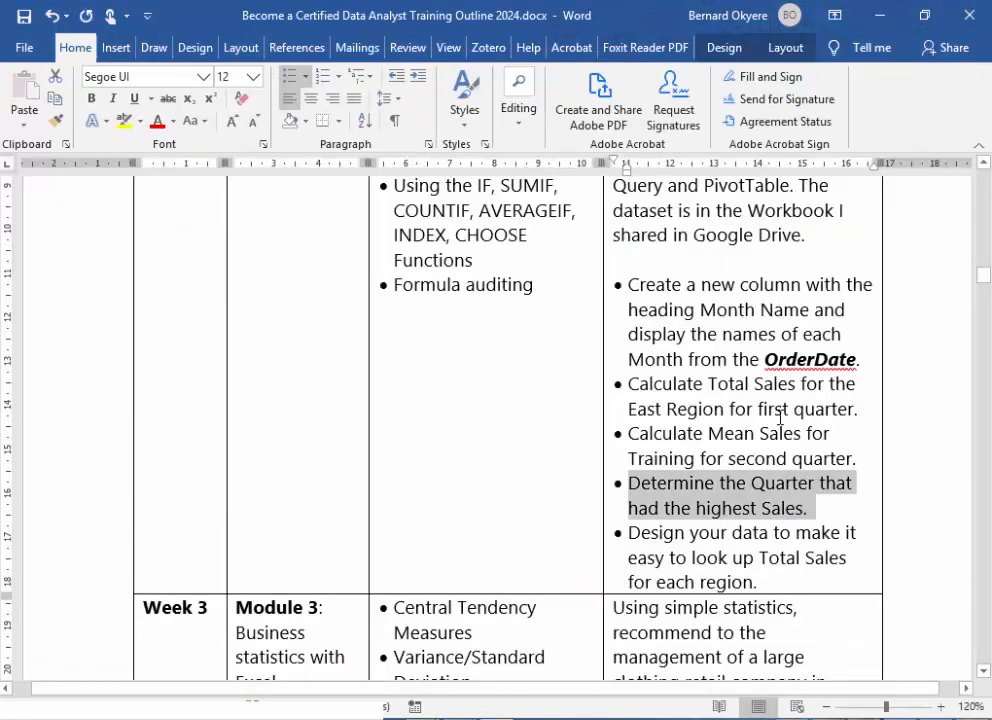
pyautogui.click(755, 309)
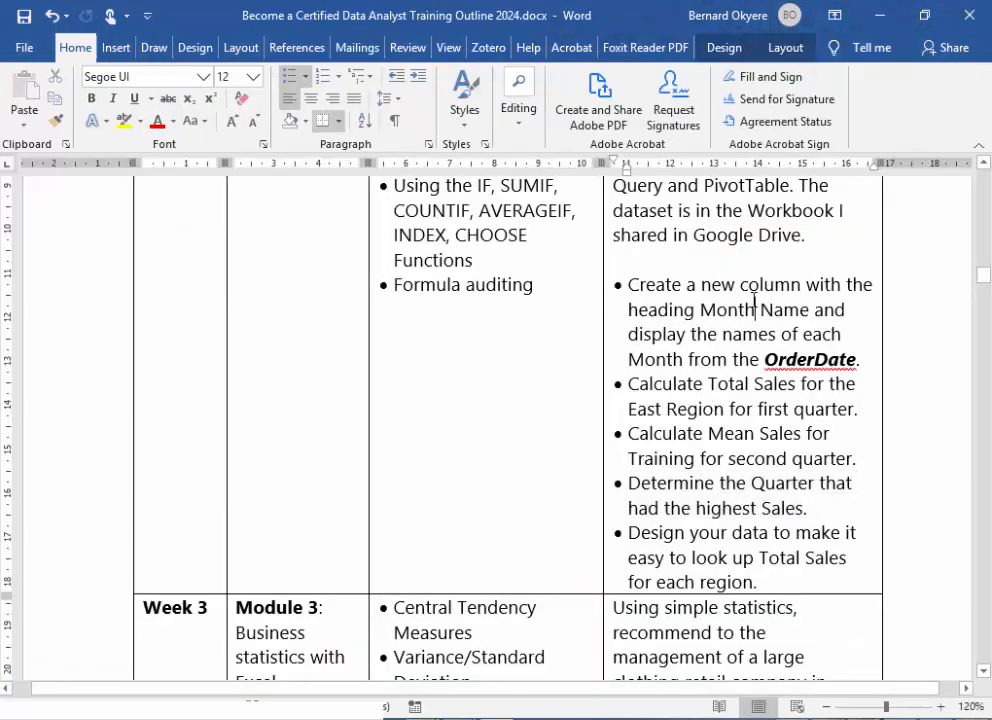
pyautogui.click(721, 411)
pyautogui.moveTo(630, 484); pyautogui.dragTo(651, 484)
pyautogui.click(649, 506)
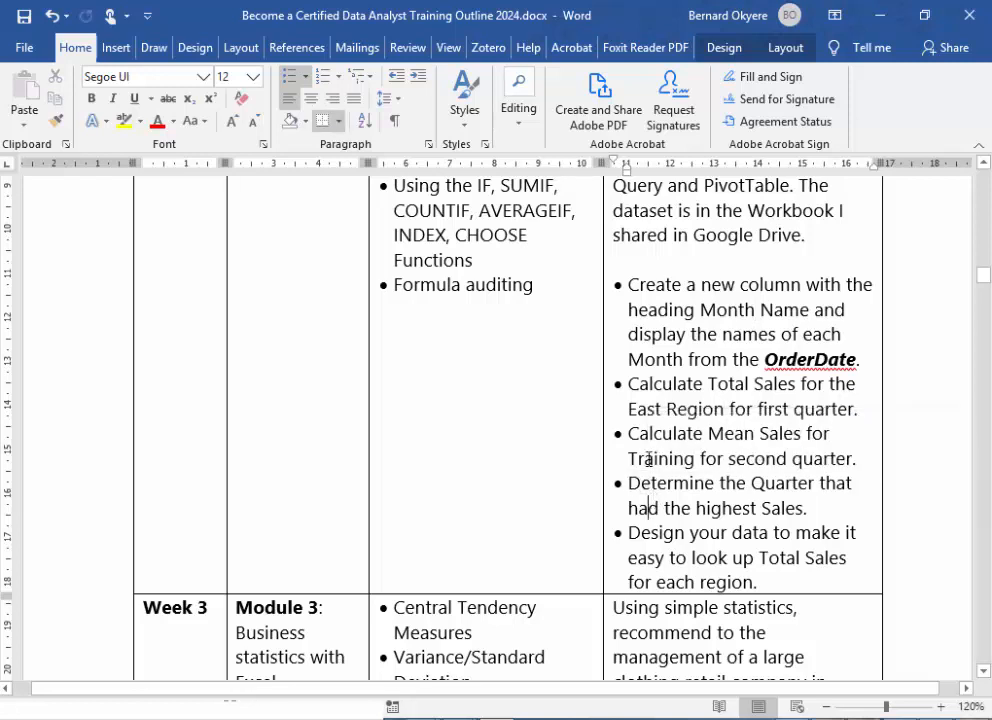
pyautogui.moveTo(630, 436); pyautogui.dragTo(829, 455)
pyautogui.hotkey('ctrl', 'c')
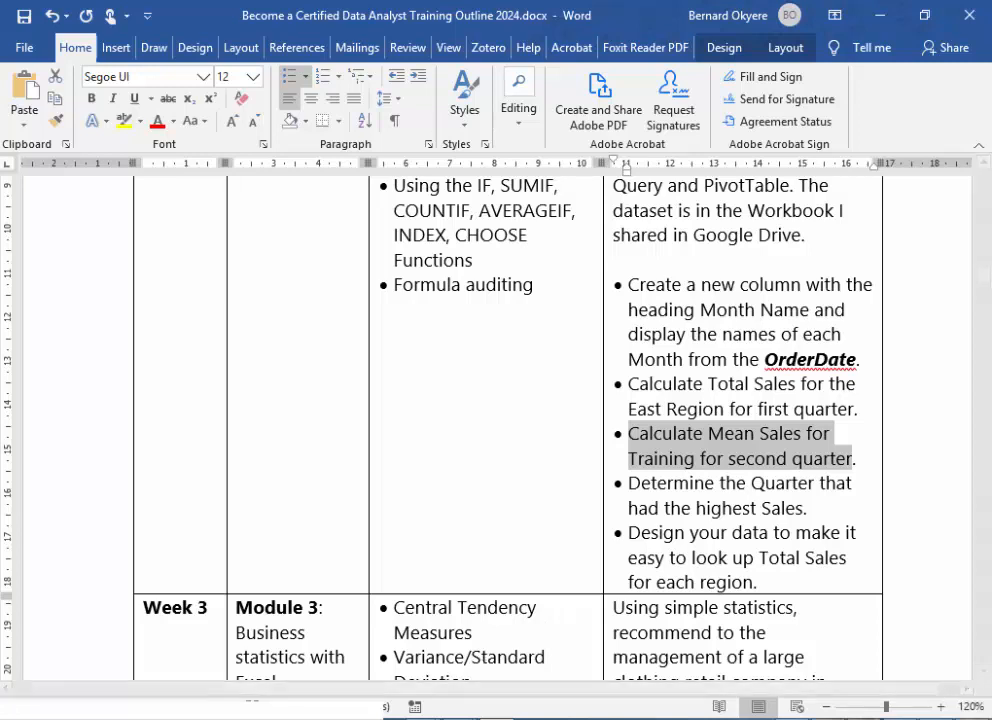
# - Return to the Weekend Lab Sessions workbook in Excel, paste the copied task text into M2 and make it bold
pyautogui.moveTo(423, 712)
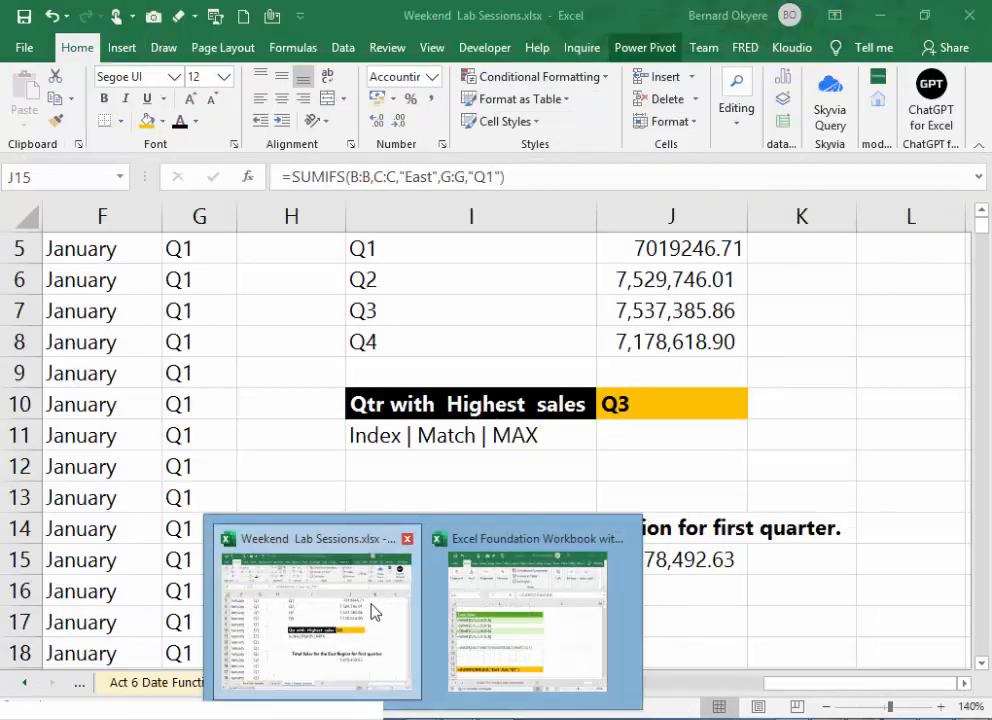
pyautogui.click(375, 610)
pyautogui.click(445, 624)
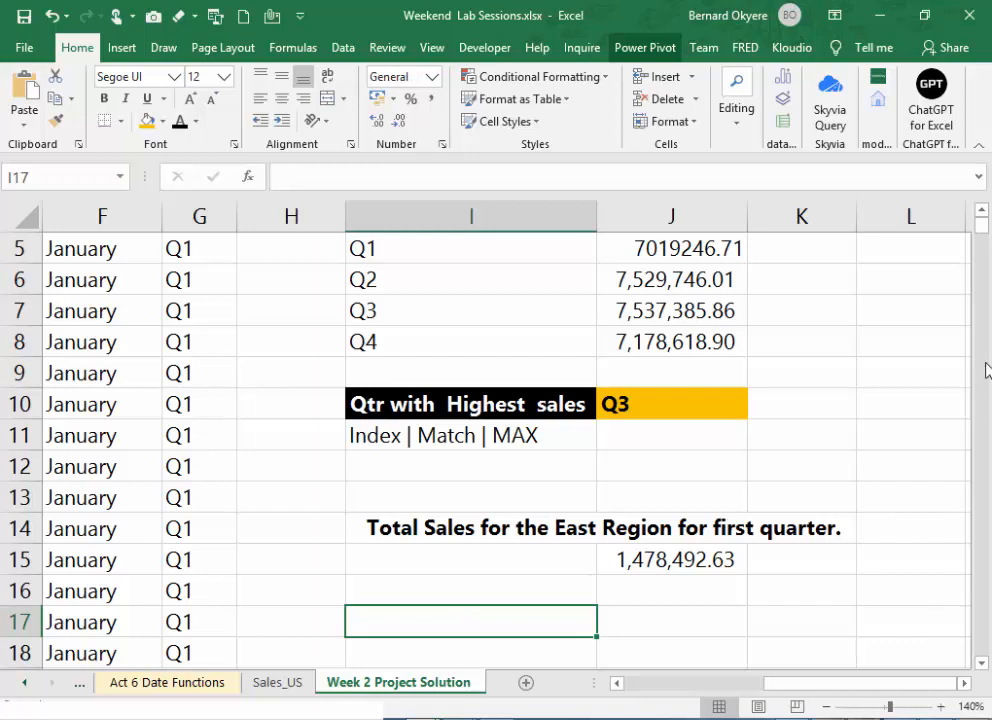
pyautogui.click(983, 212)
pyautogui.scroll(1, 987, 218)
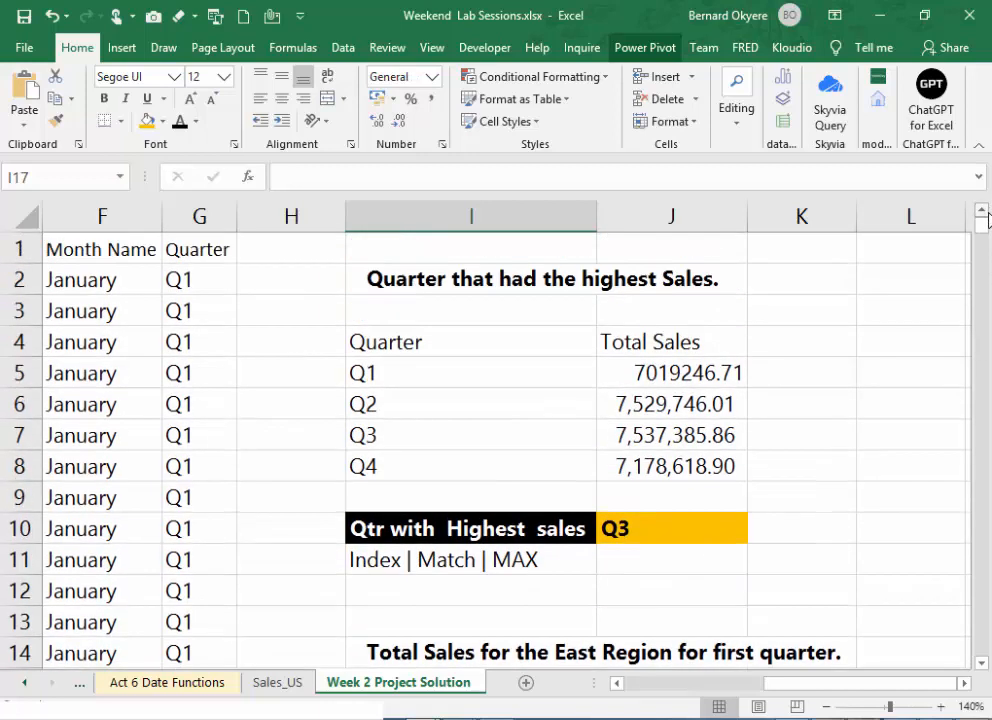
pyautogui.click(966, 685)
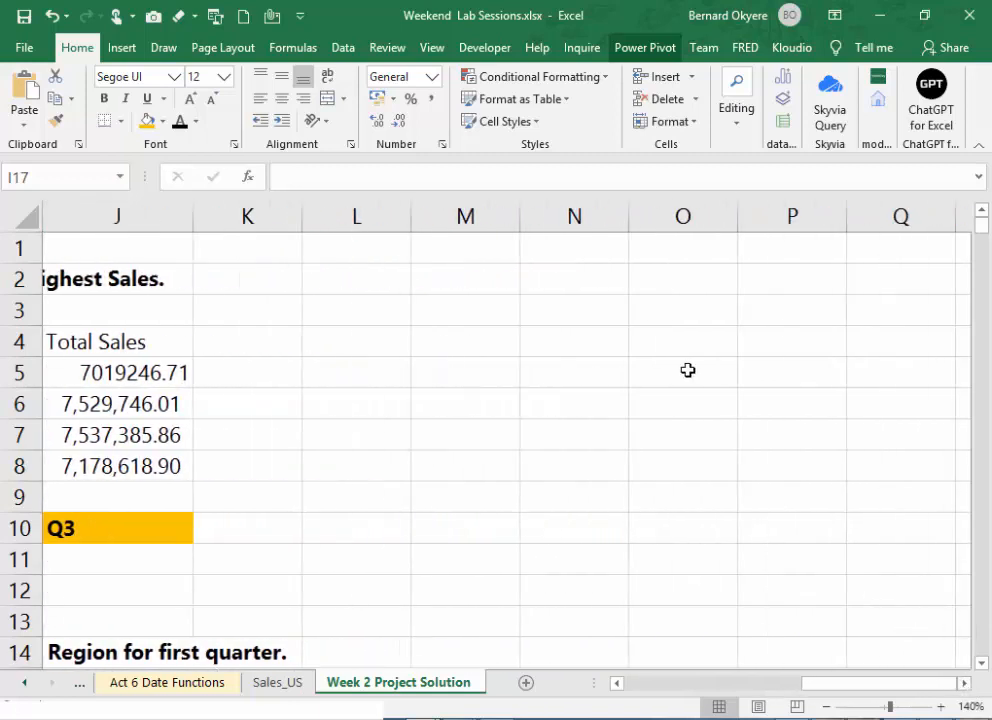
pyautogui.click(491, 282)
pyautogui.hotkey('ctrl', 'v')
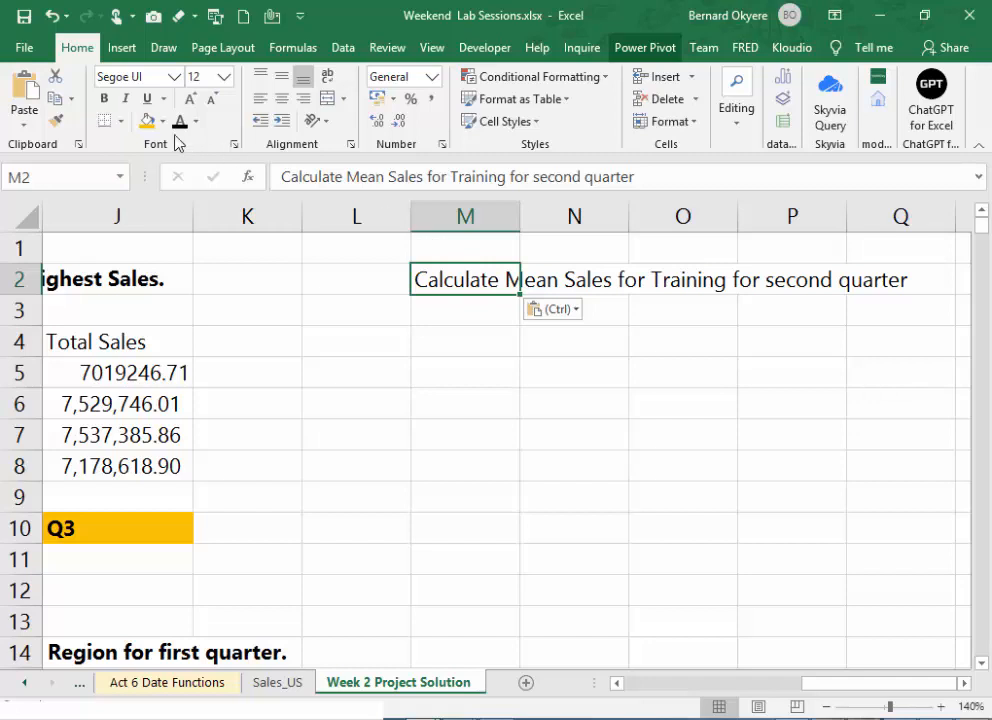
pyautogui.click(104, 98)
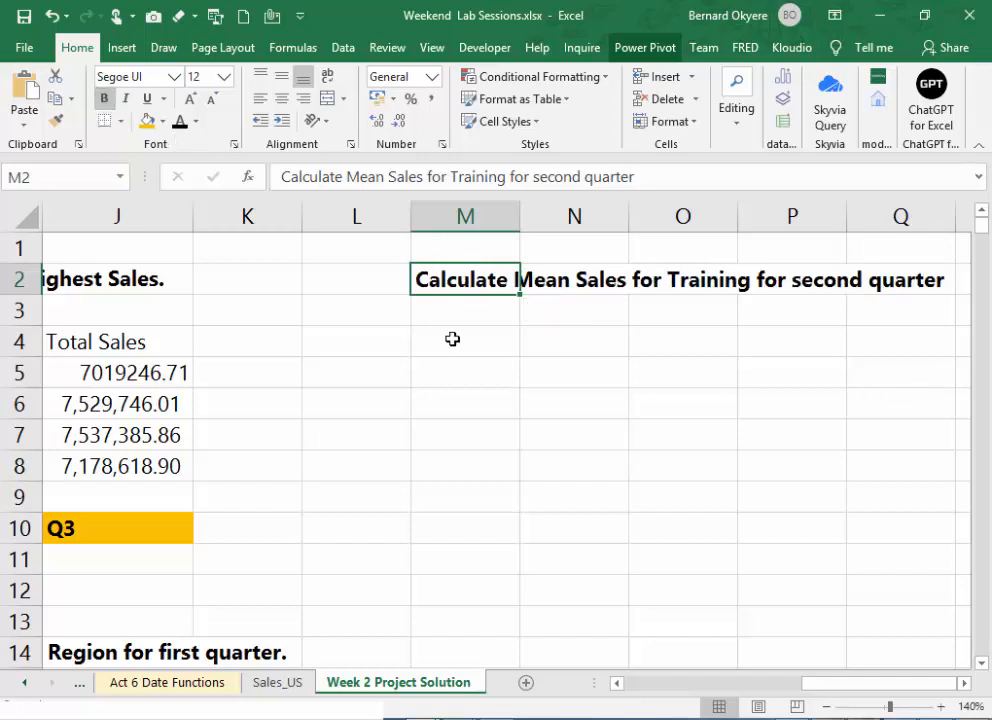
# - Replace "Mean" with "AVERAGE" in the M2 heading and save the workbook
pyautogui.click(386, 176)
pyautogui.press('BackSpace')
pyautogui.press('BackSpace')
pyautogui.press('BackSpace')
pyautogui.press('BackSpace')
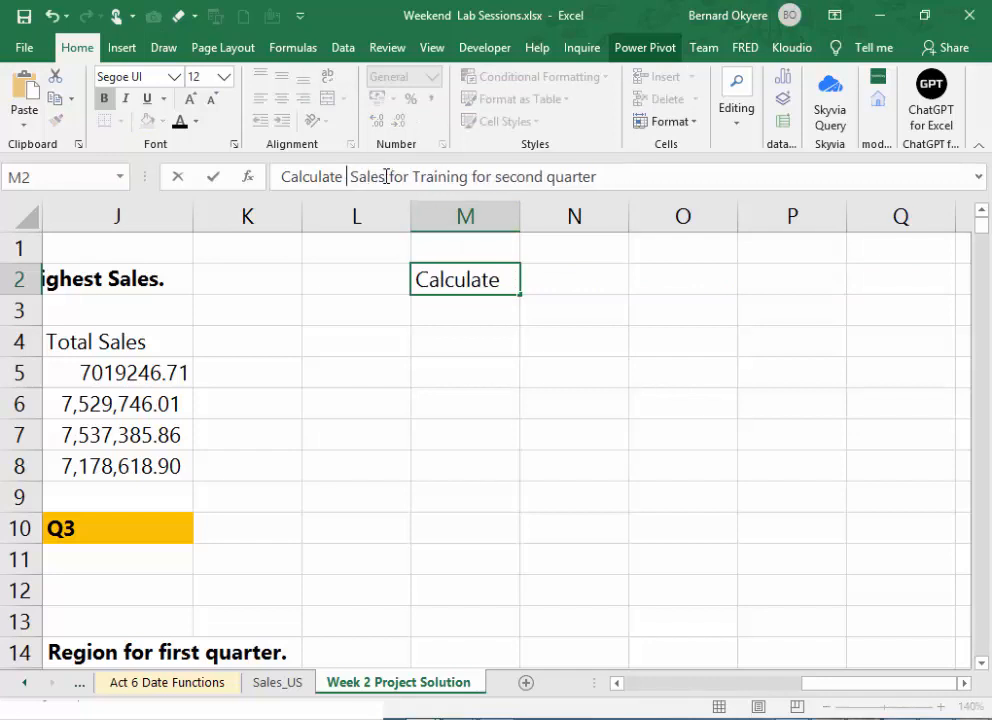
pyautogui.write('AVERAGE')
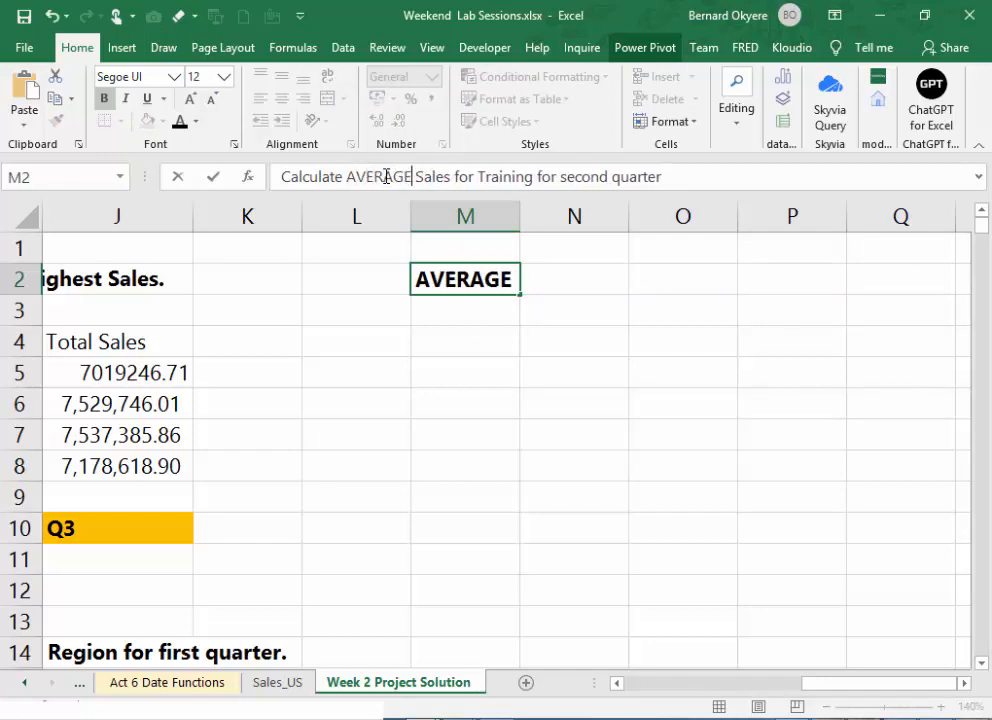
pyautogui.press('Return')
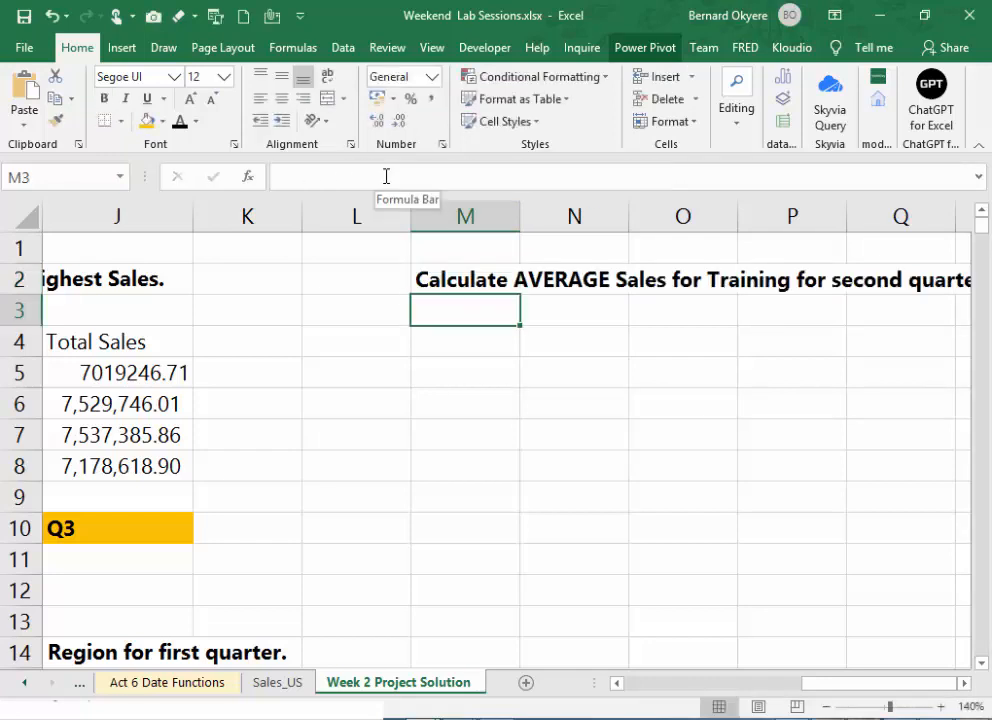
pyautogui.hotkey('ctrl', 's')
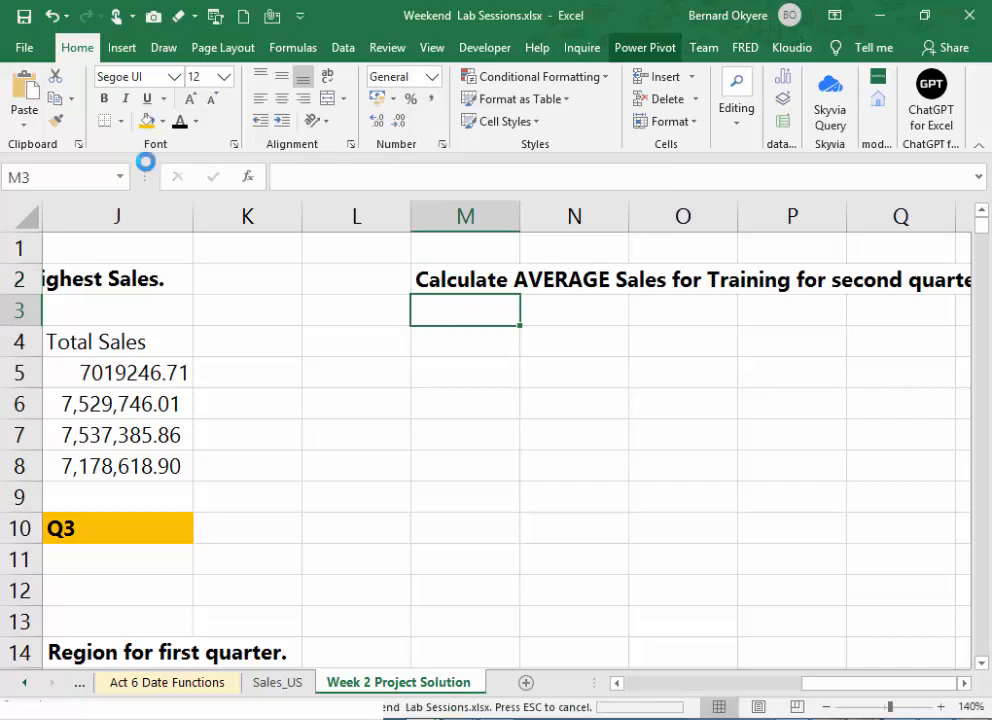
pyautogui.hotkey('alt', 'Tab')
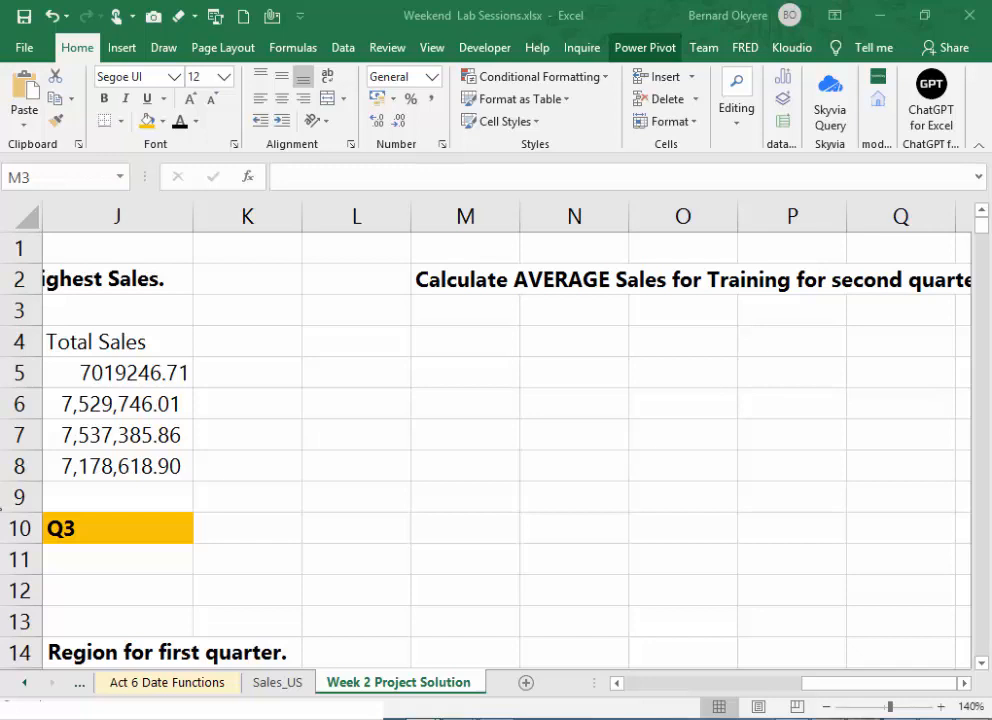
pyautogui.click(483, 364)
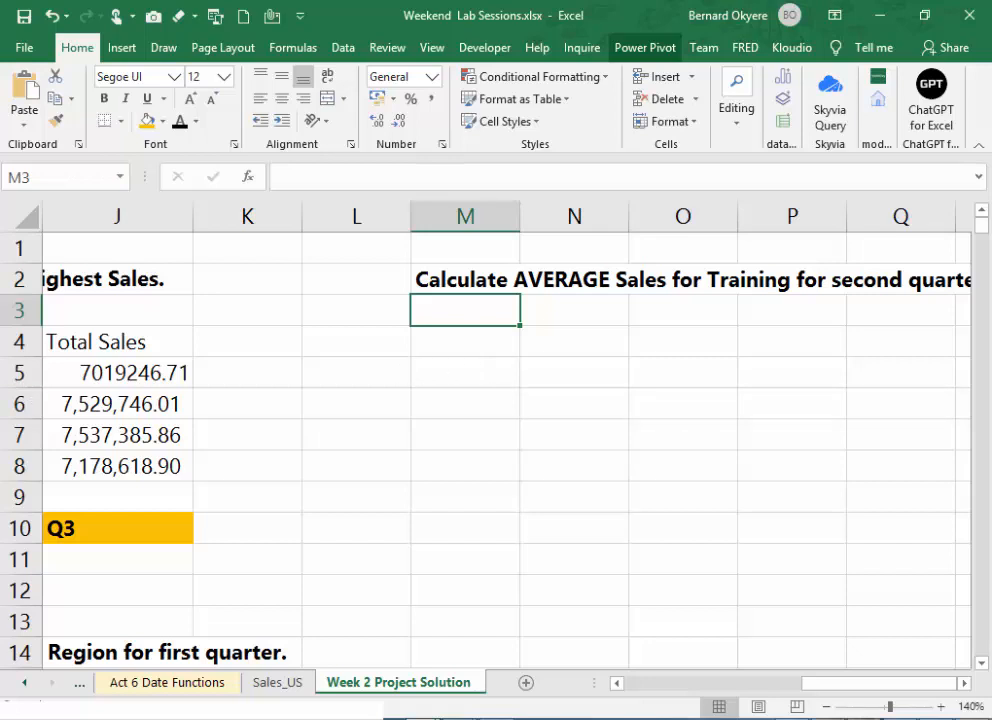
pyautogui.hotkey('alt', 'Tab')
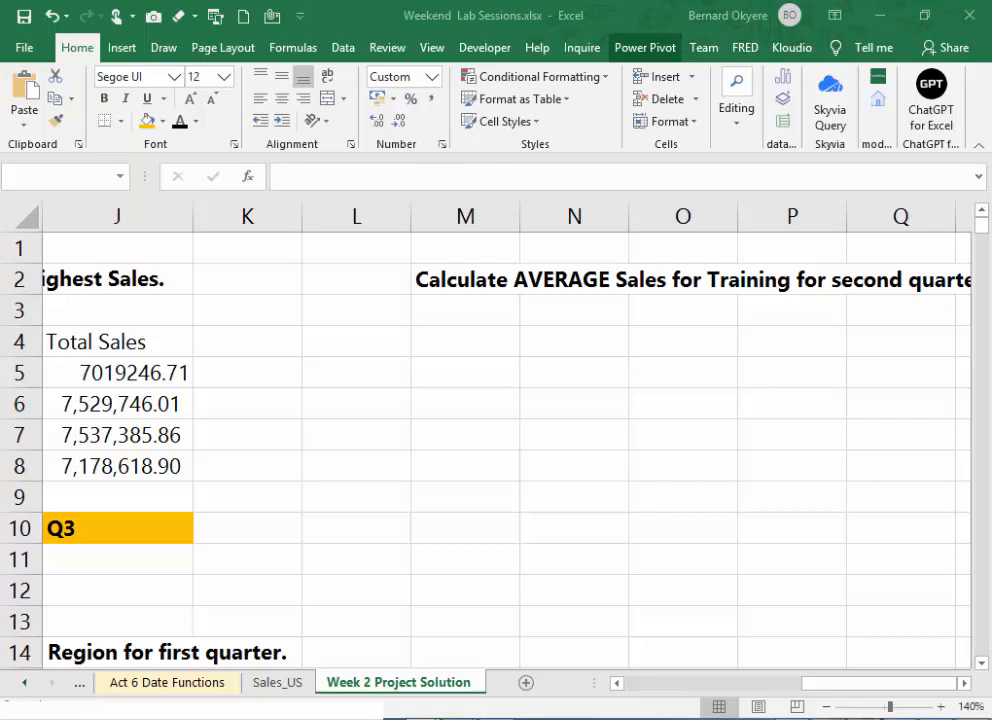
pyautogui.click(493, 320)
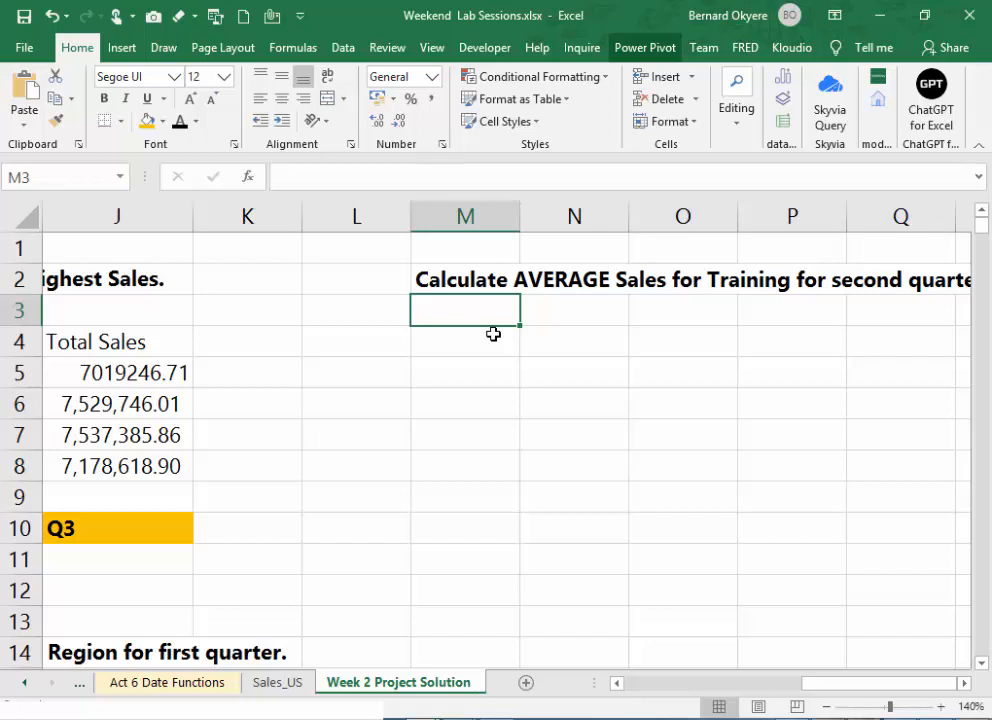
pyautogui.click(493, 334)
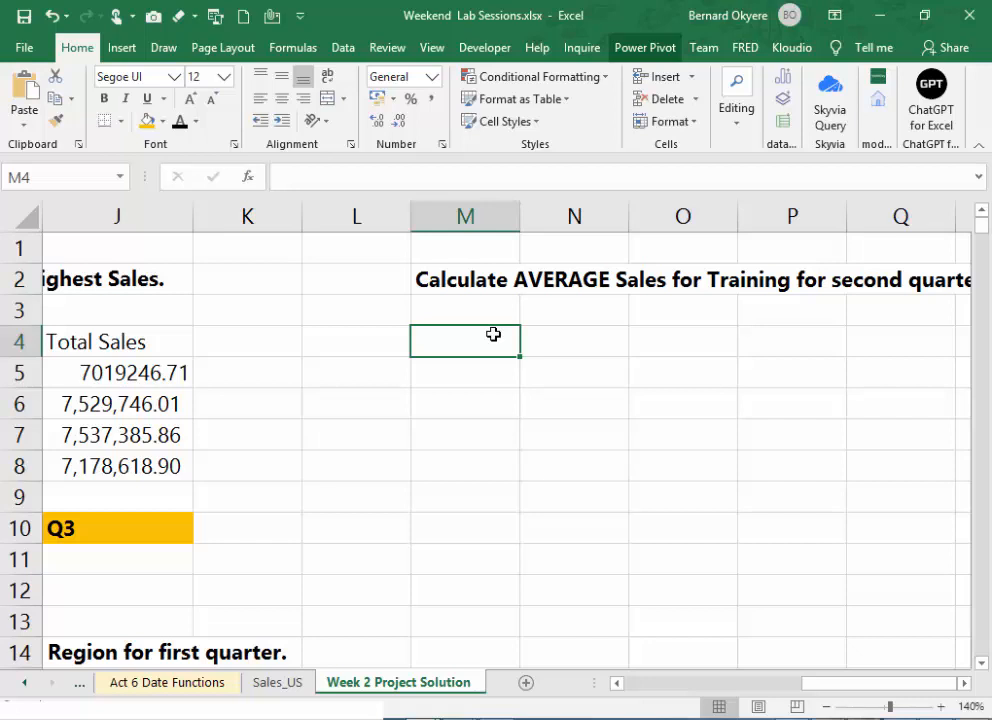
pyautogui.write('=')
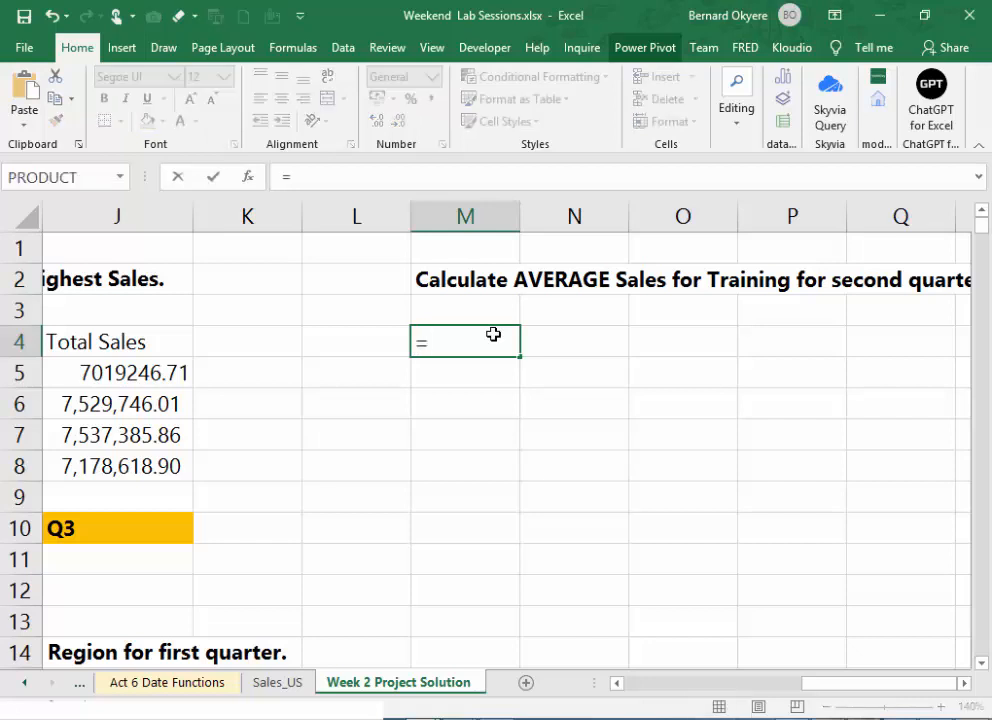
pyautogui.press('BackSpace')
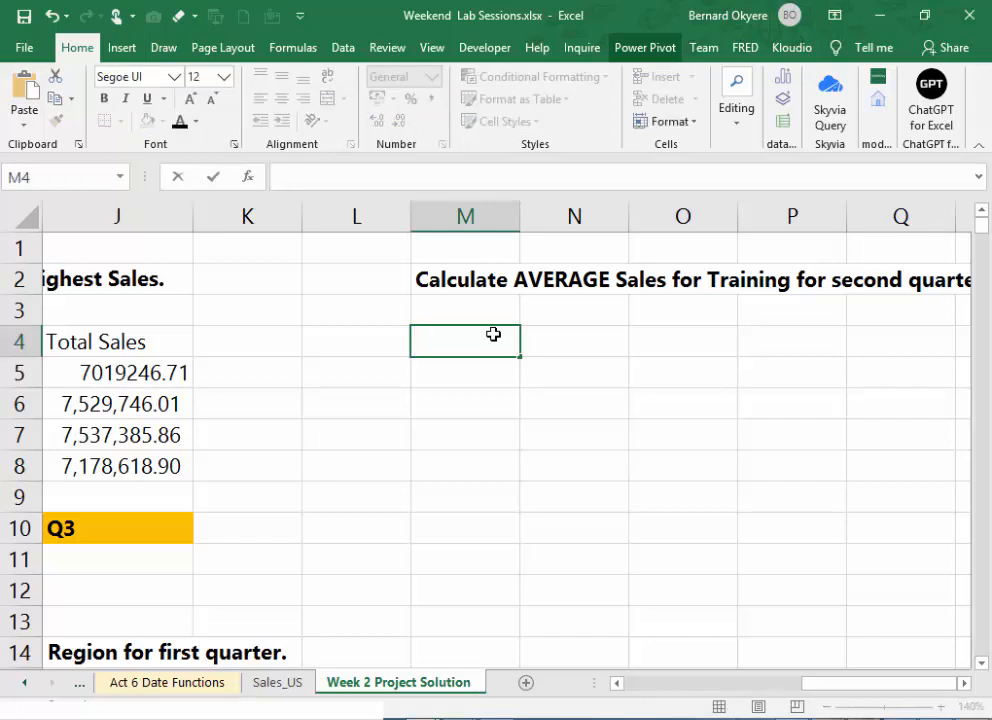
pyautogui.press('Up')
pyautogui.write('=')
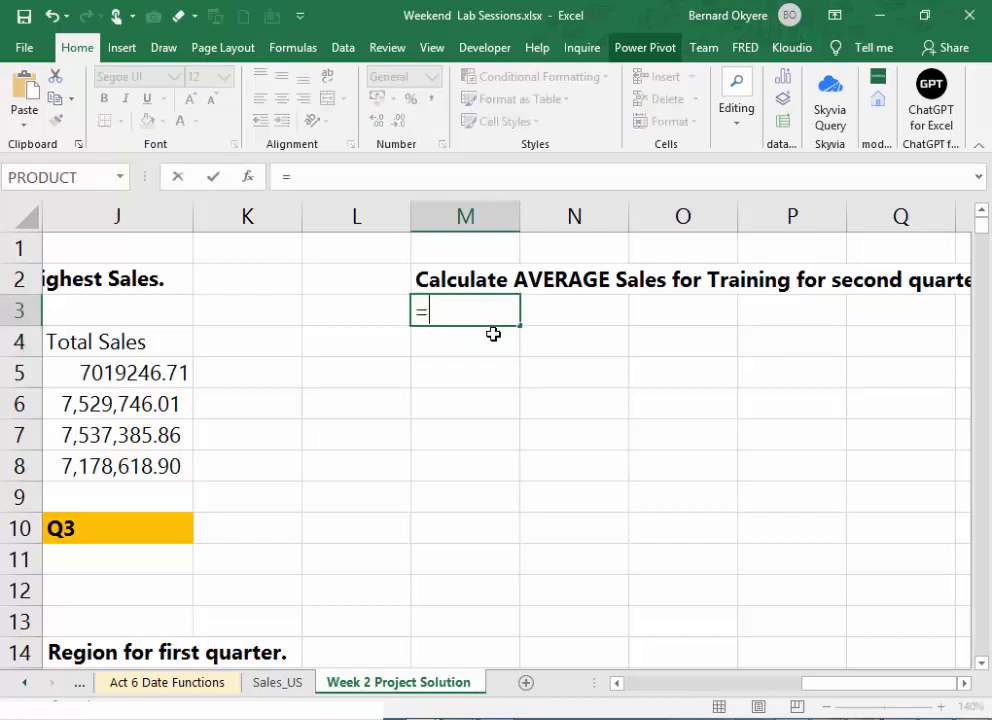
pyautogui.press('BackSpace')
# - Start an AVERAGEIFS formula in N3
pyautogui.press('Right')
pyautogui.write('=')
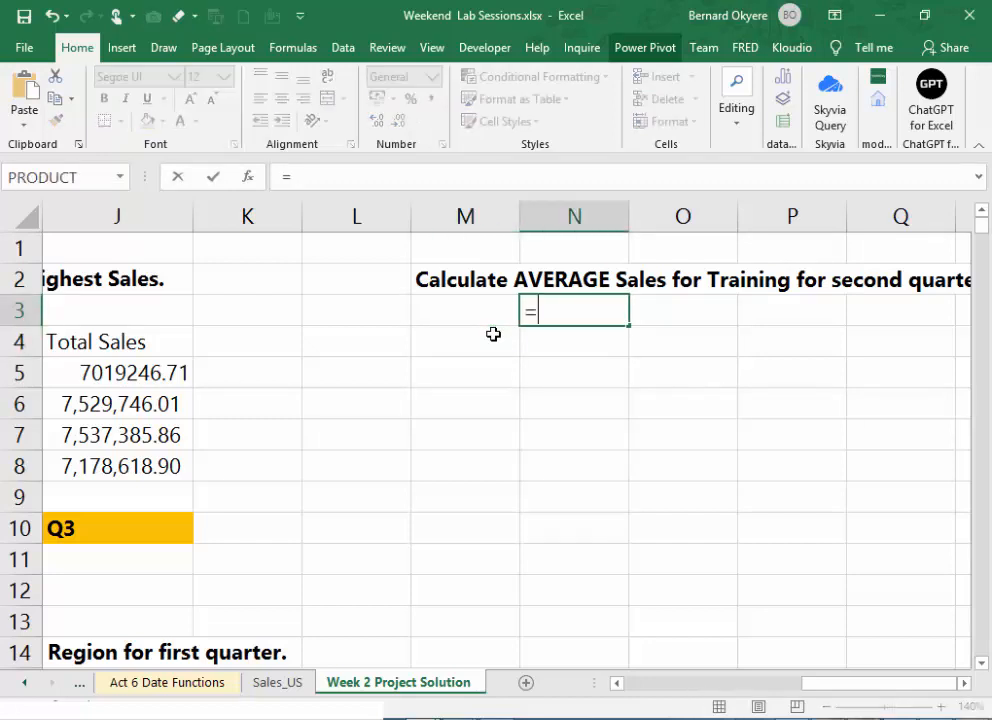
pyautogui.write('AVERAGE')
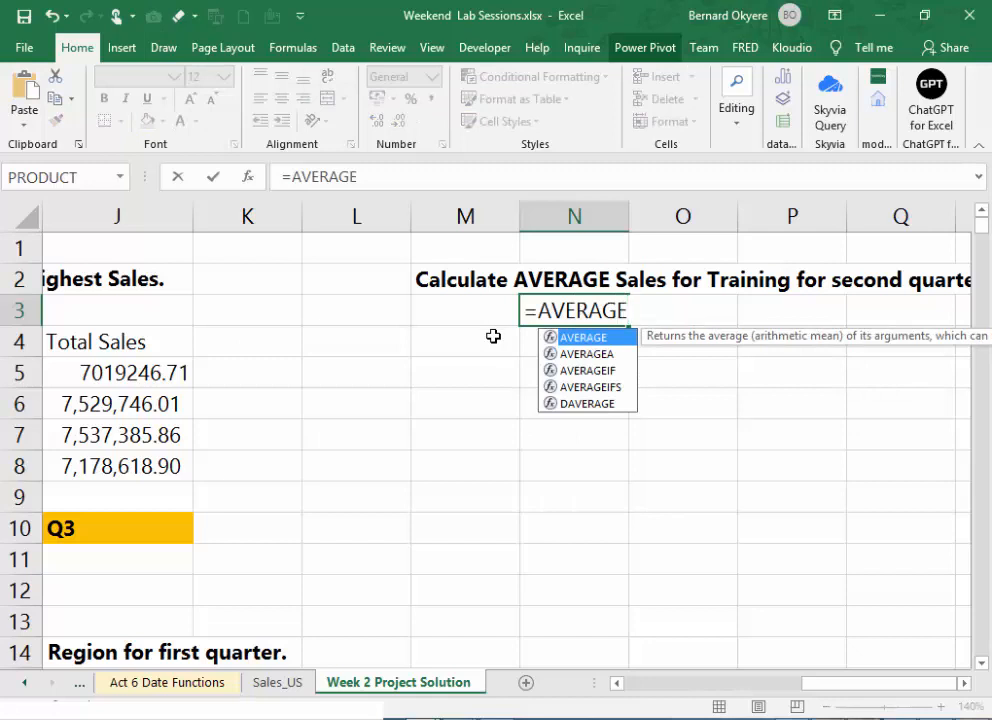
pyautogui.doubleClick(604, 371)
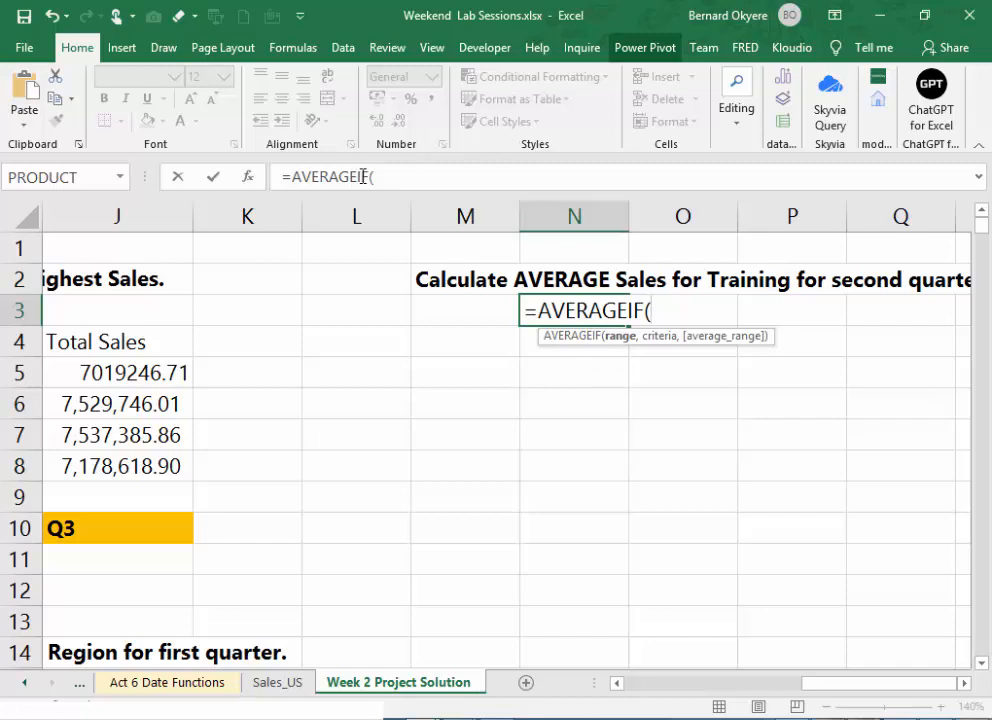
pyautogui.click(369, 177)
pyautogui.write('S')
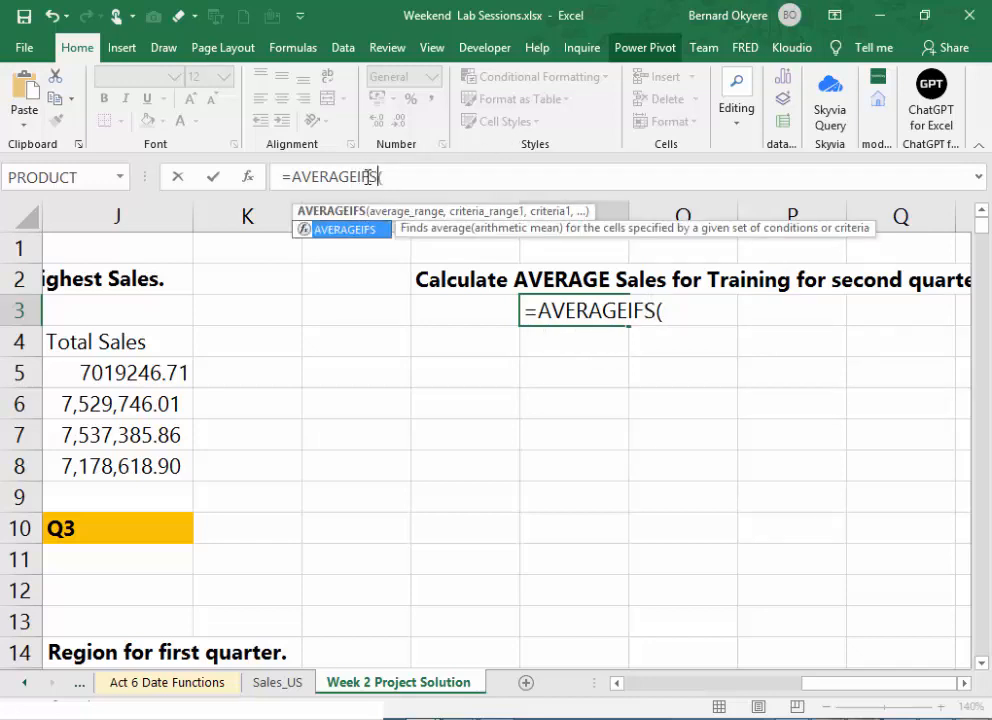
pyautogui.click(409, 177)
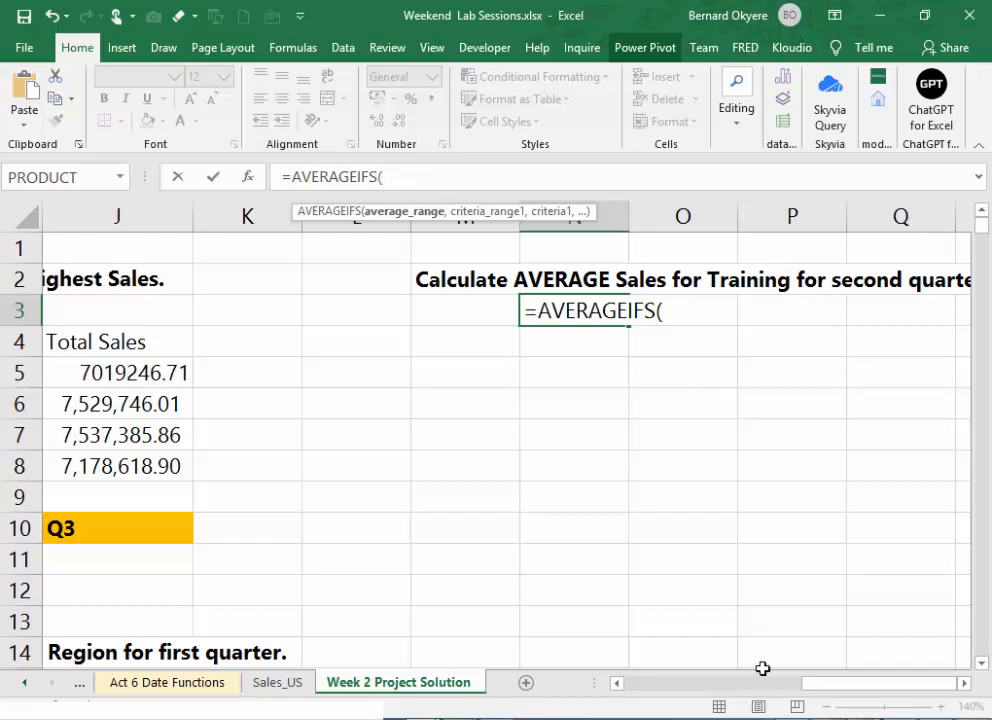
# - Set the SaleAmount column B:B as the average range of the AVERAGEIFS formula
pyautogui.moveTo(815, 688); pyautogui.dragTo(553, 684)
pyautogui.click(226, 208)
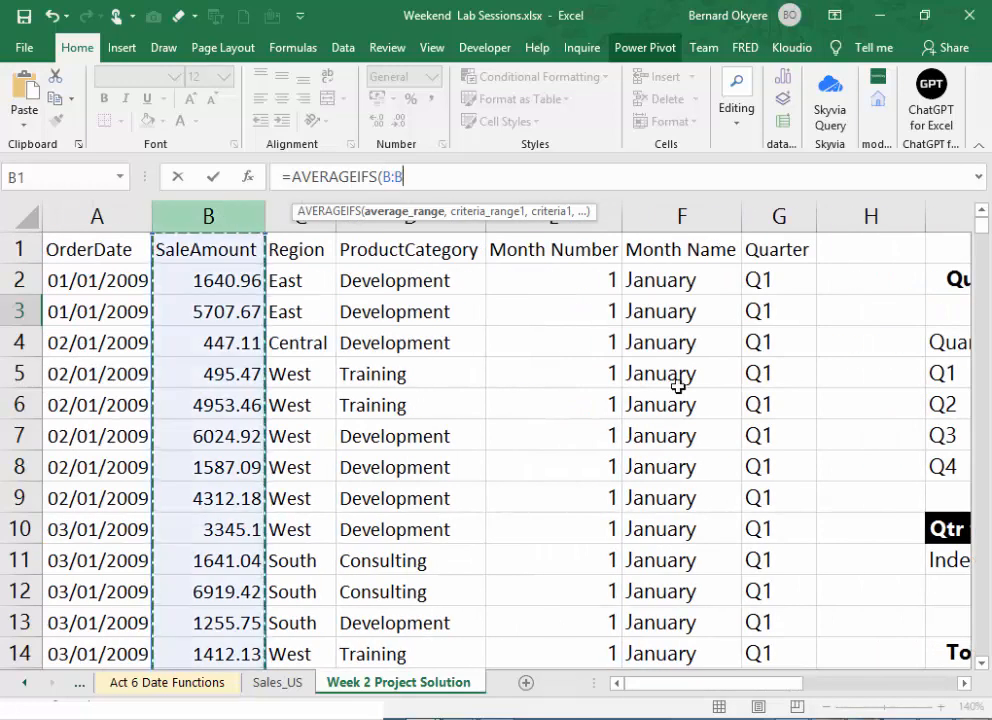
pyautogui.hscroll(8, 747, 600)
pyautogui.hscroll(2, 747, 600)
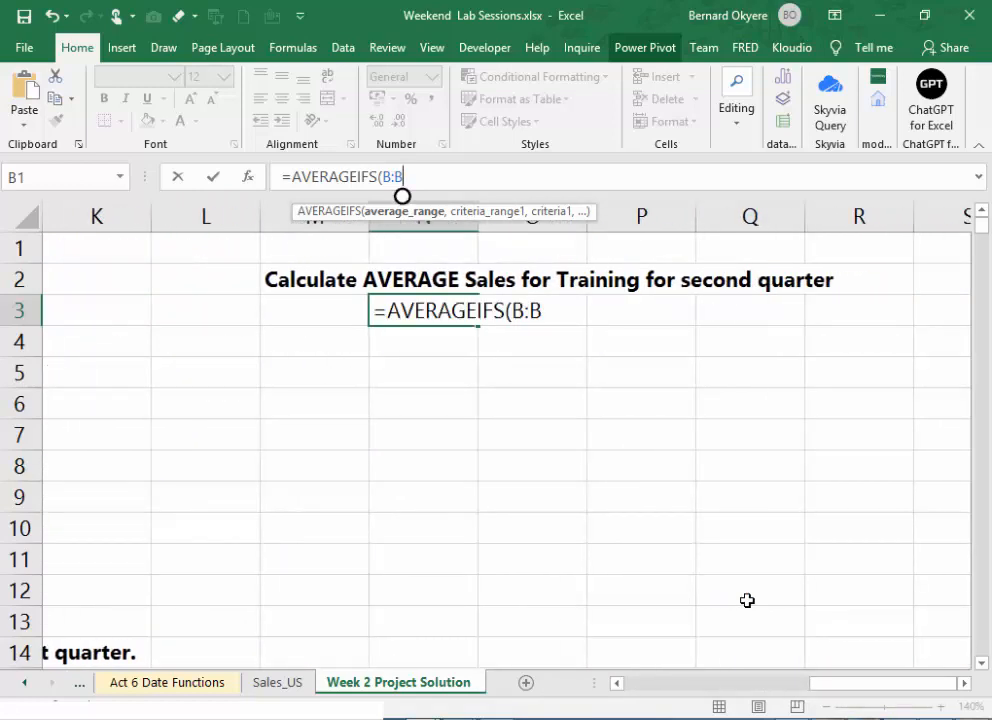
pyautogui.write(',')
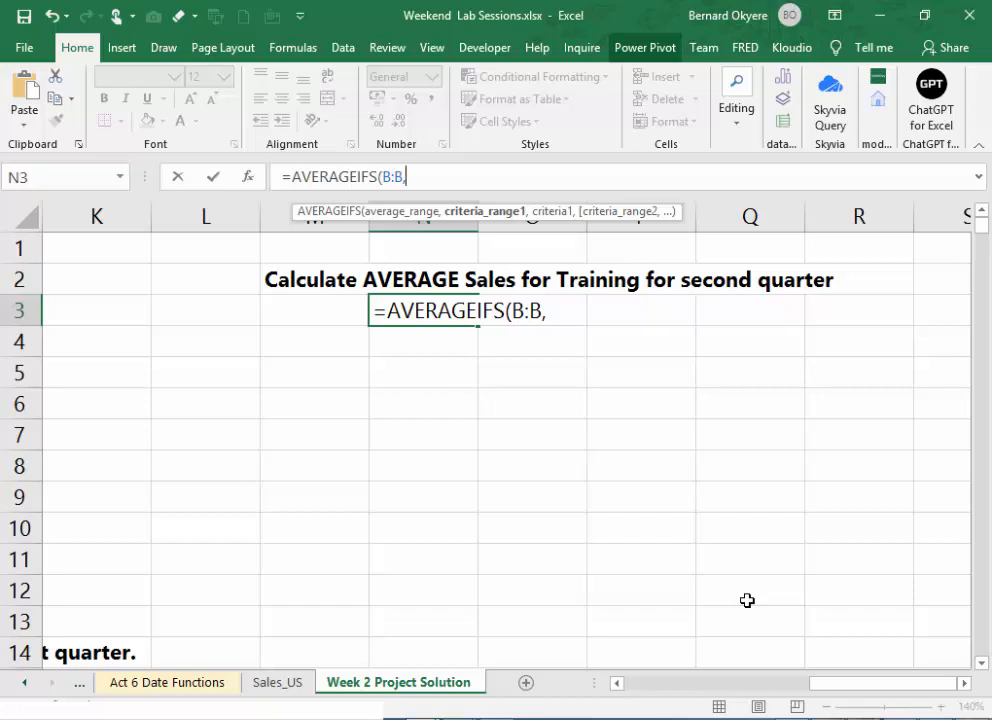
# - Add the ProductCategory column D:D as the first criteria range with the criterion "Training"
pyautogui.moveTo(817, 690); pyautogui.dragTo(610, 695)
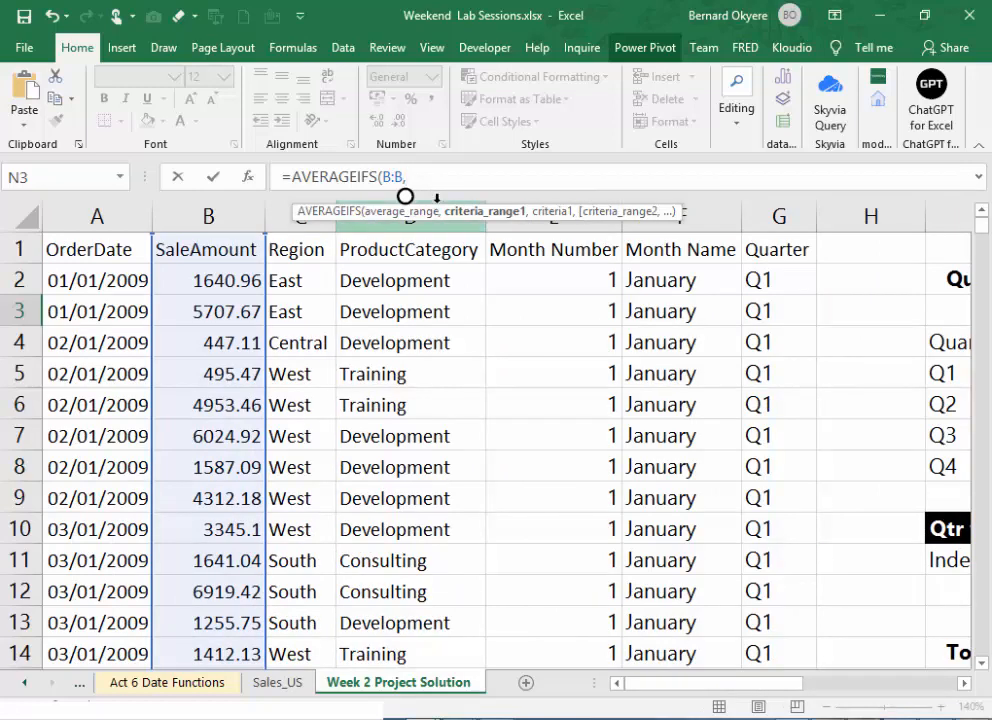
pyautogui.click(436, 200)
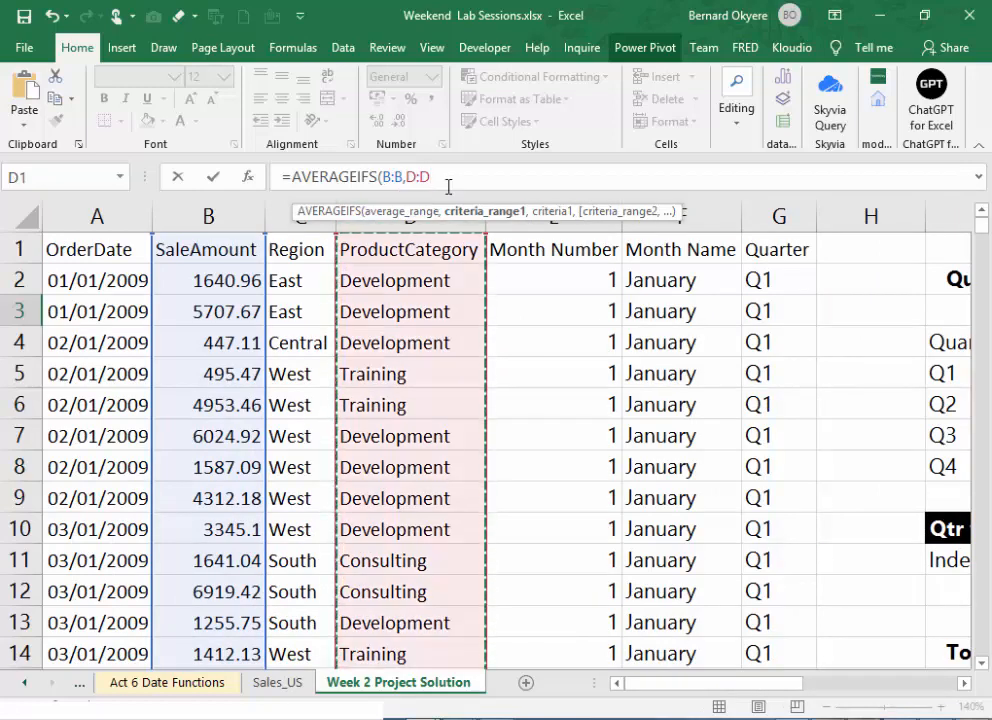
pyautogui.write(',')
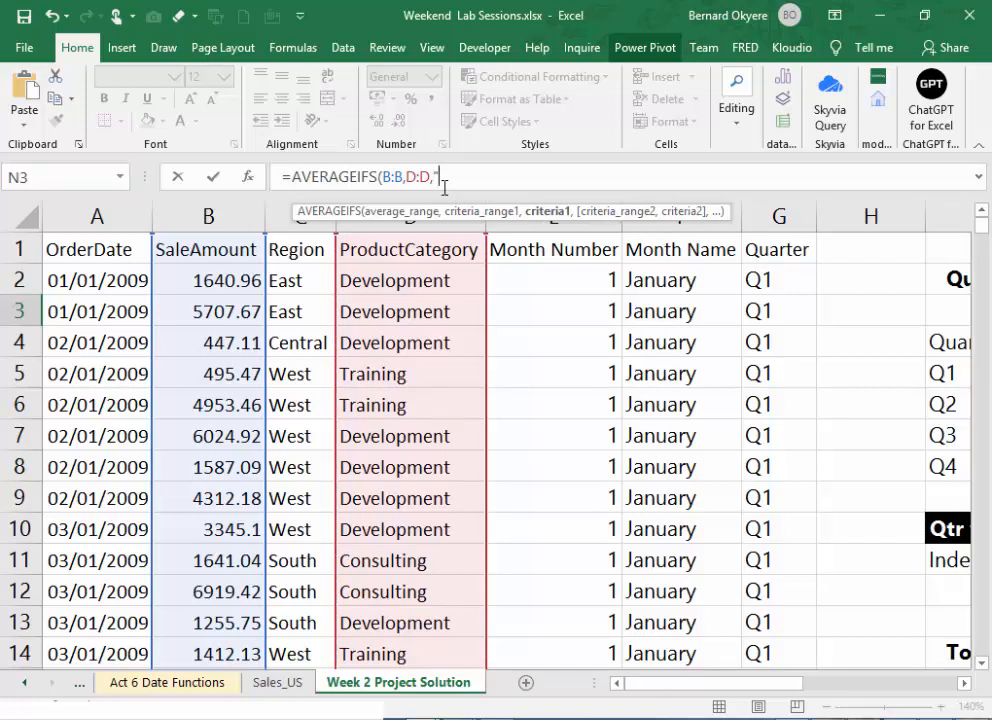
pyautogui.write('"Training"')
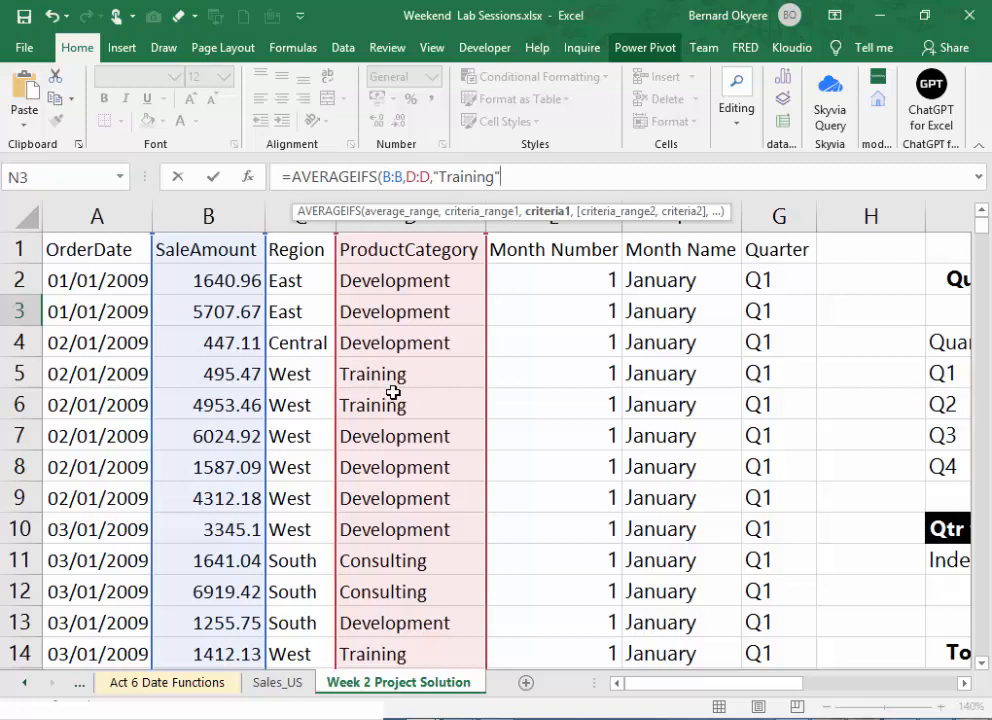
# - Add the Quarter column G:G with the criterion "Q2" and complete N3 as =AVERAGEIFS(B:B,D:D,"Training",G:G,"Q2")
pyautogui.write(',')
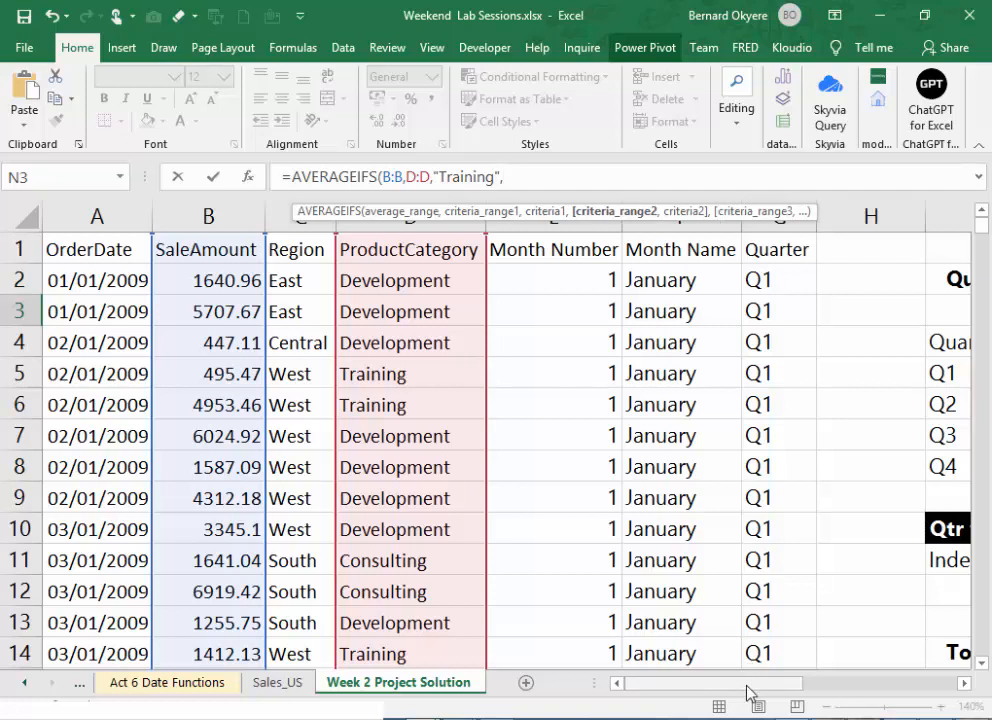
pyautogui.moveTo(746, 691); pyautogui.dragTo(529, 658)
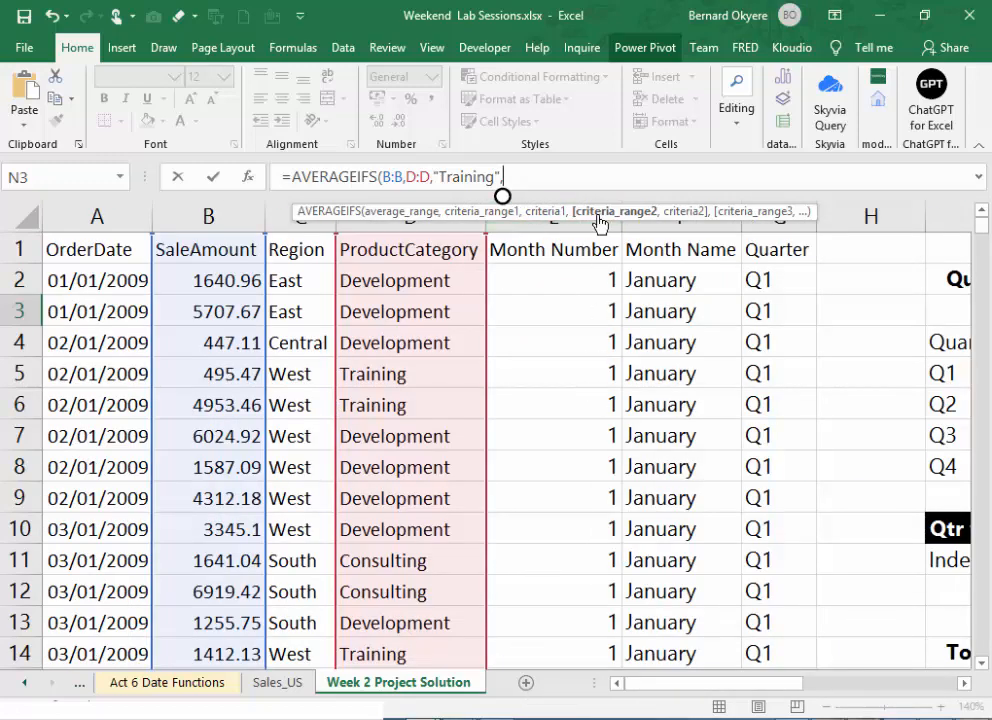
pyautogui.click(777, 197)
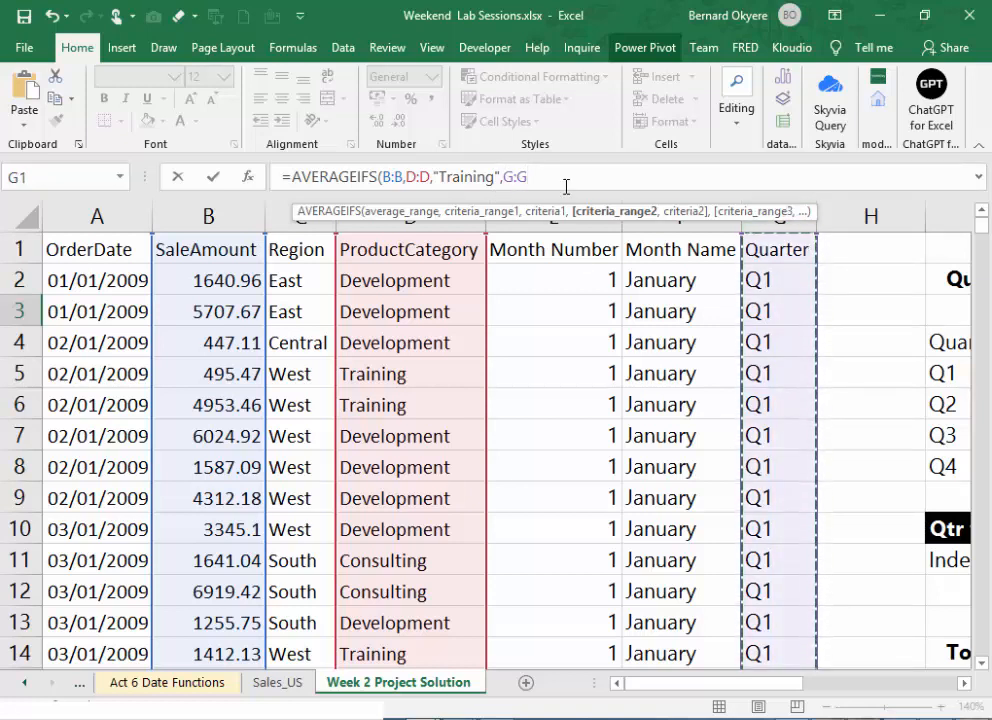
pyautogui.write(',')
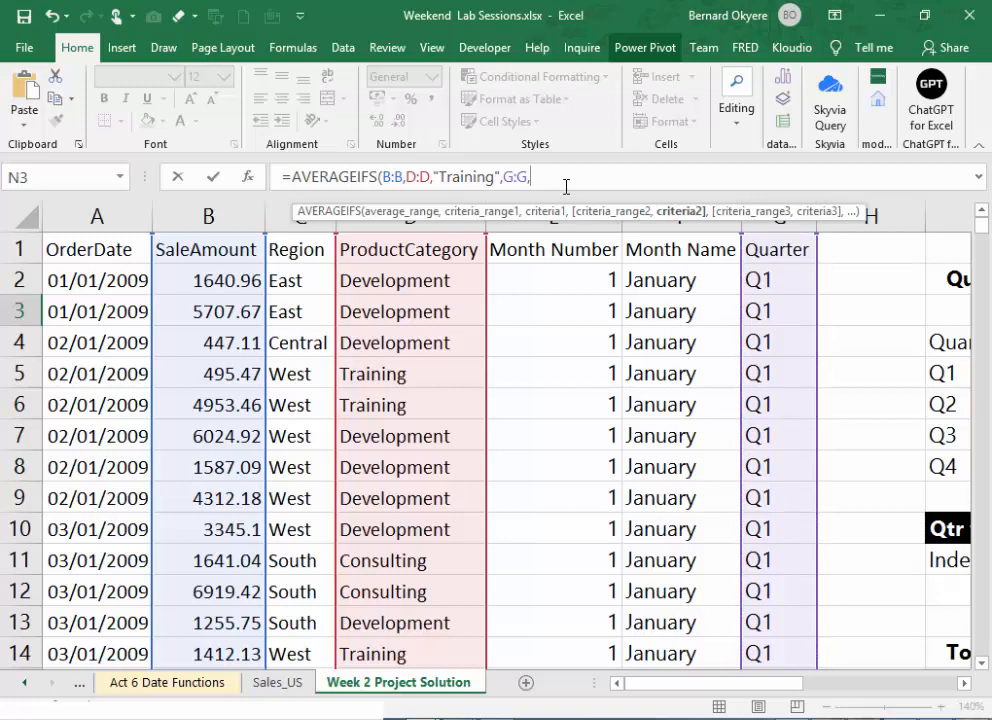
pyautogui.write('"Q2"')
pyautogui.write(')')
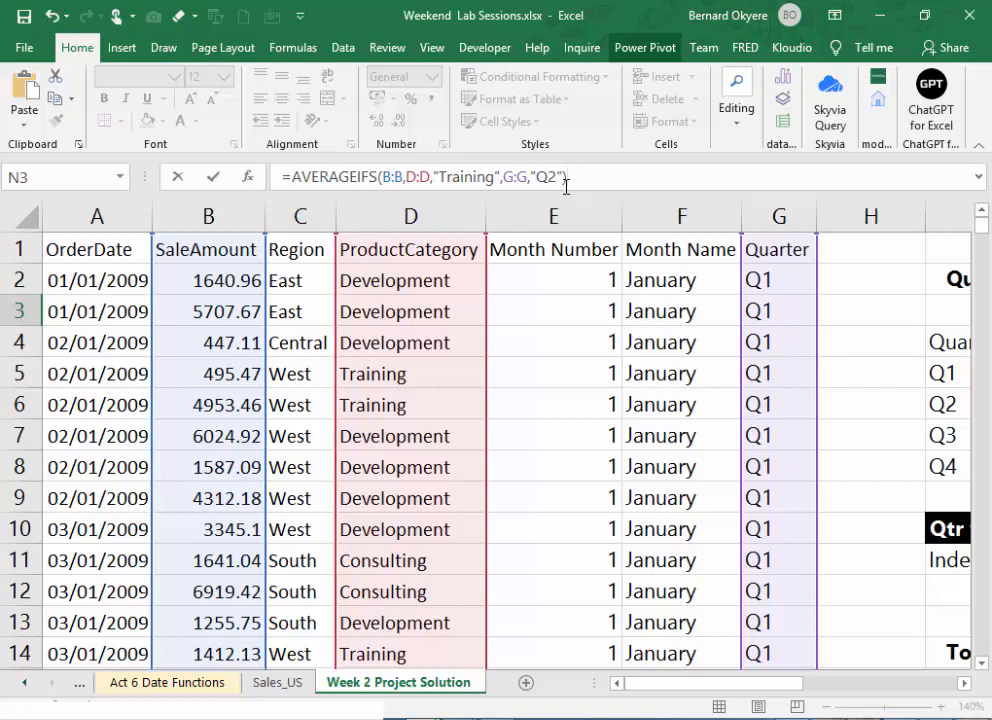
pyautogui.press('Return')
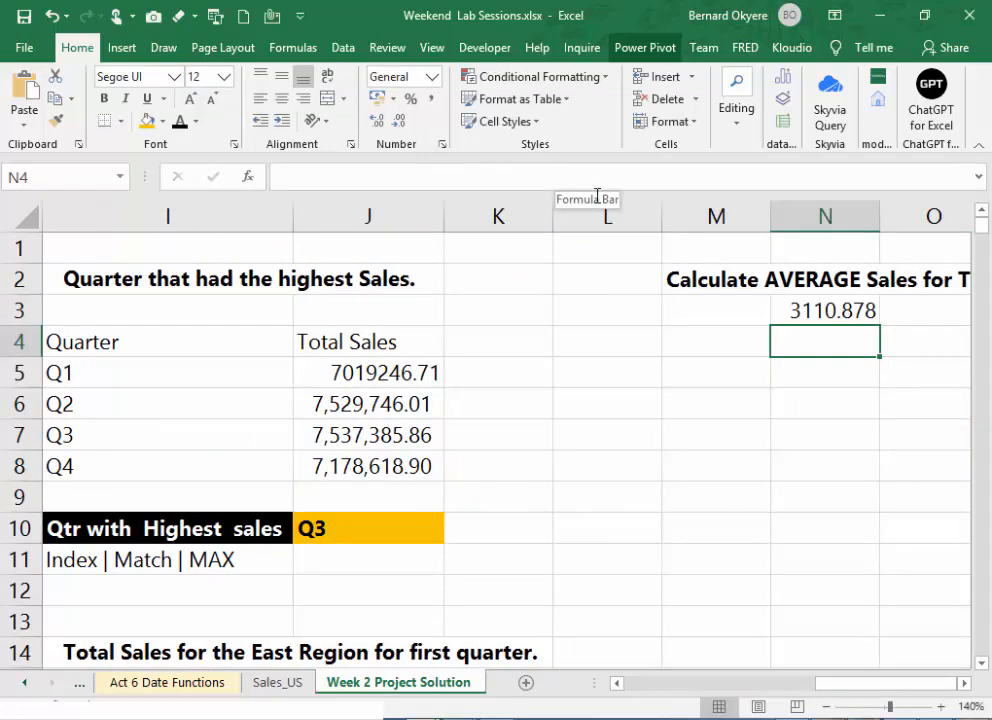
# - Apply the comma number style to N3 and save the workbook
pyautogui.click(794, 308)
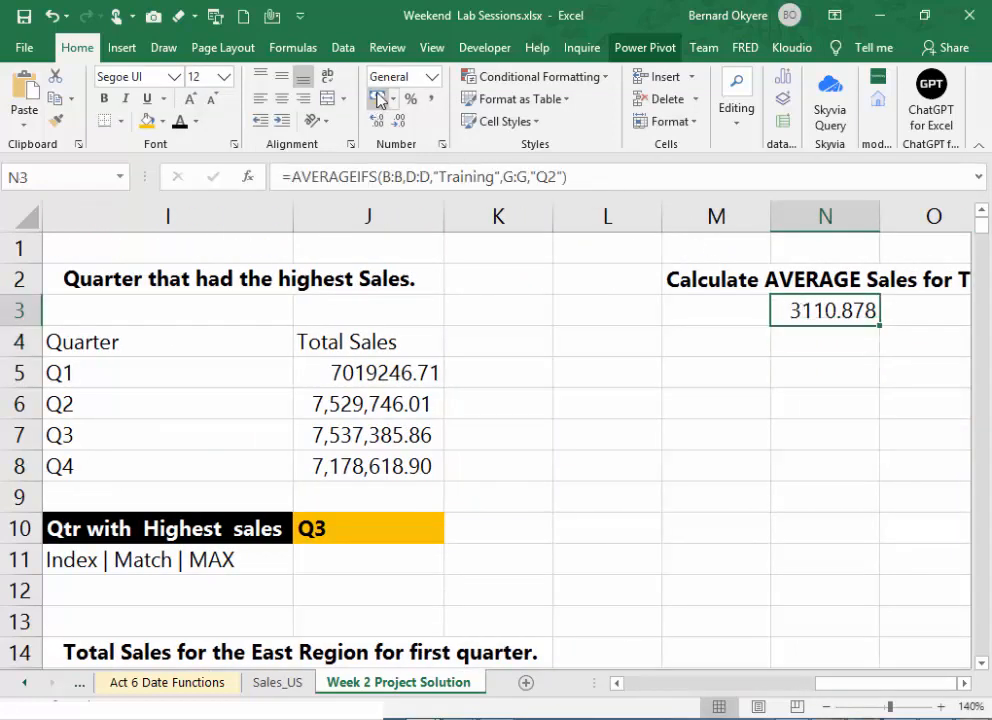
pyautogui.click(432, 98)
pyautogui.click(837, 350)
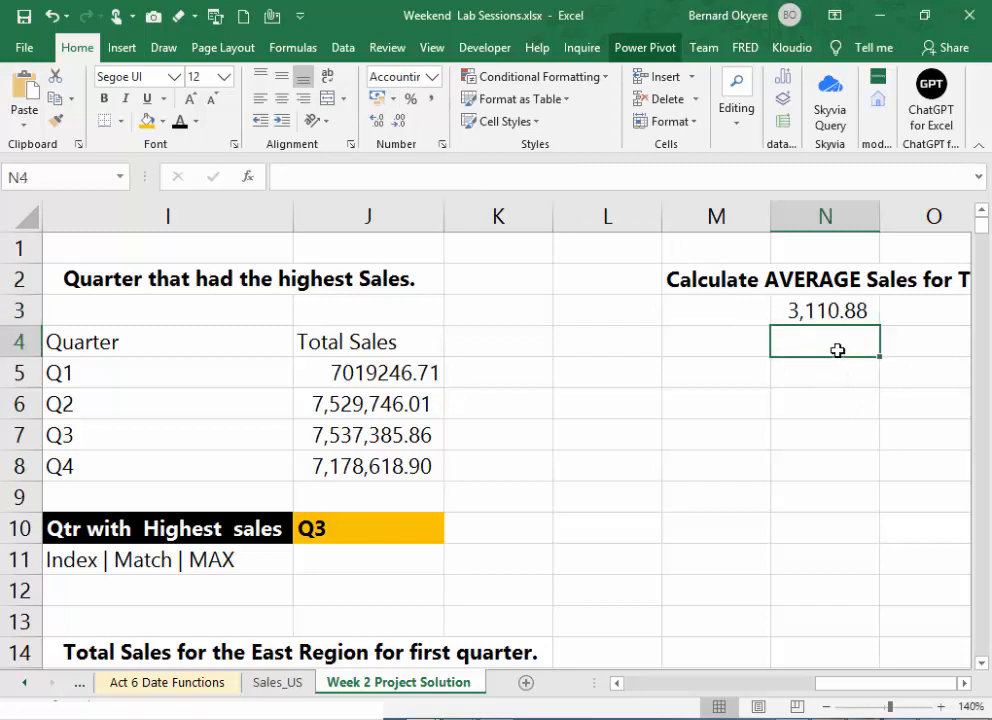
pyautogui.click(828, 312)
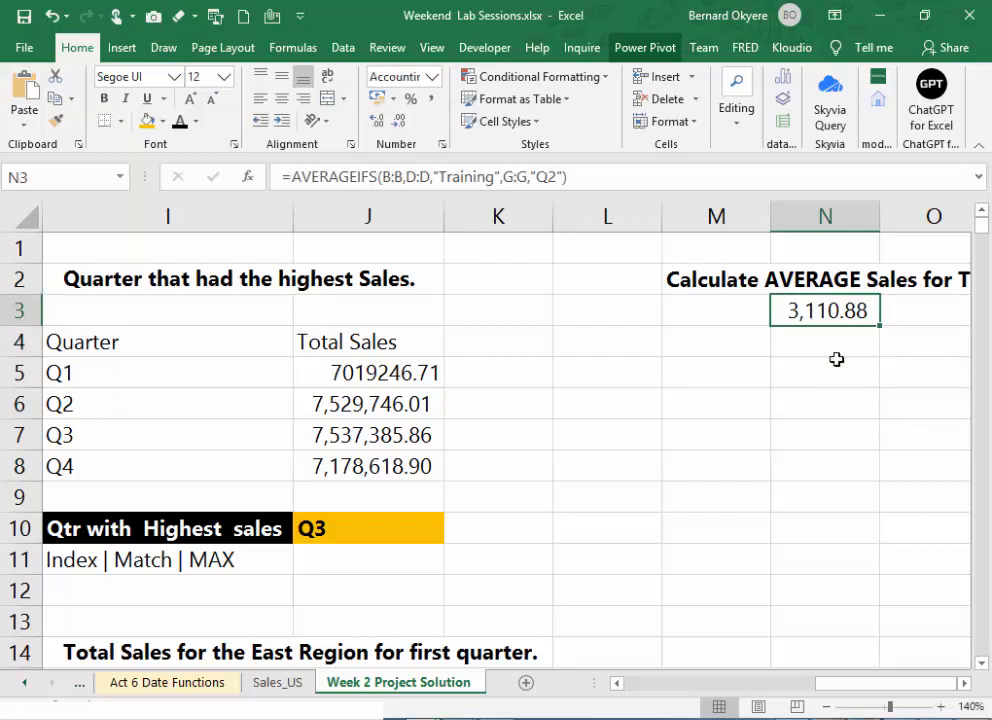
pyautogui.hotkey('ctrl', 's')
# - Try the Currency number format on N3
pyautogui.click(432, 76)
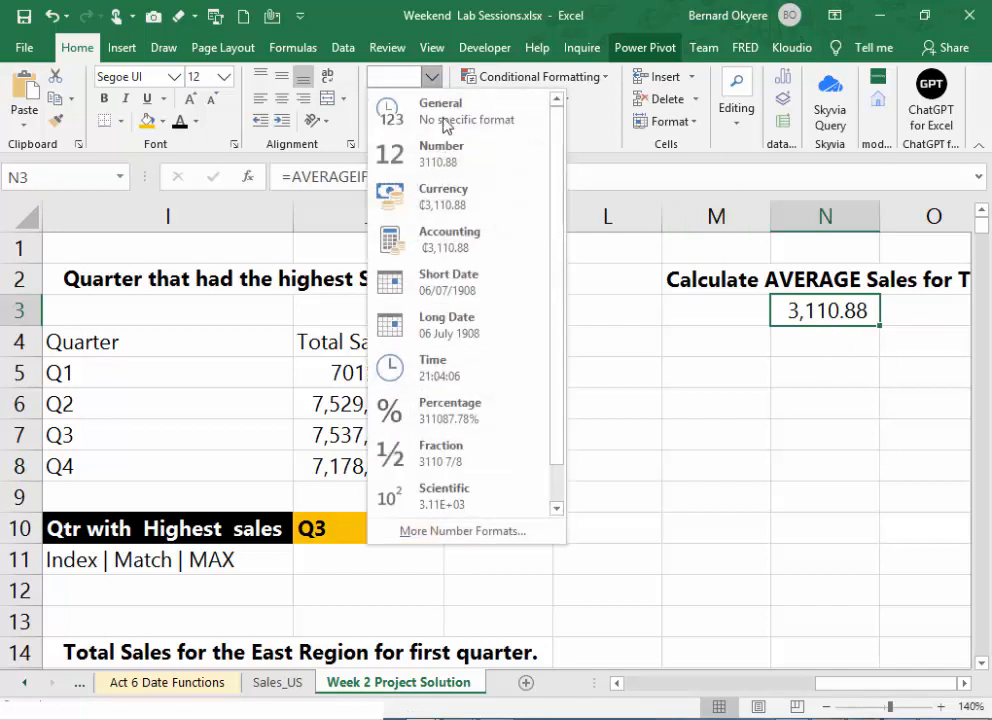
pyautogui.click(448, 198)
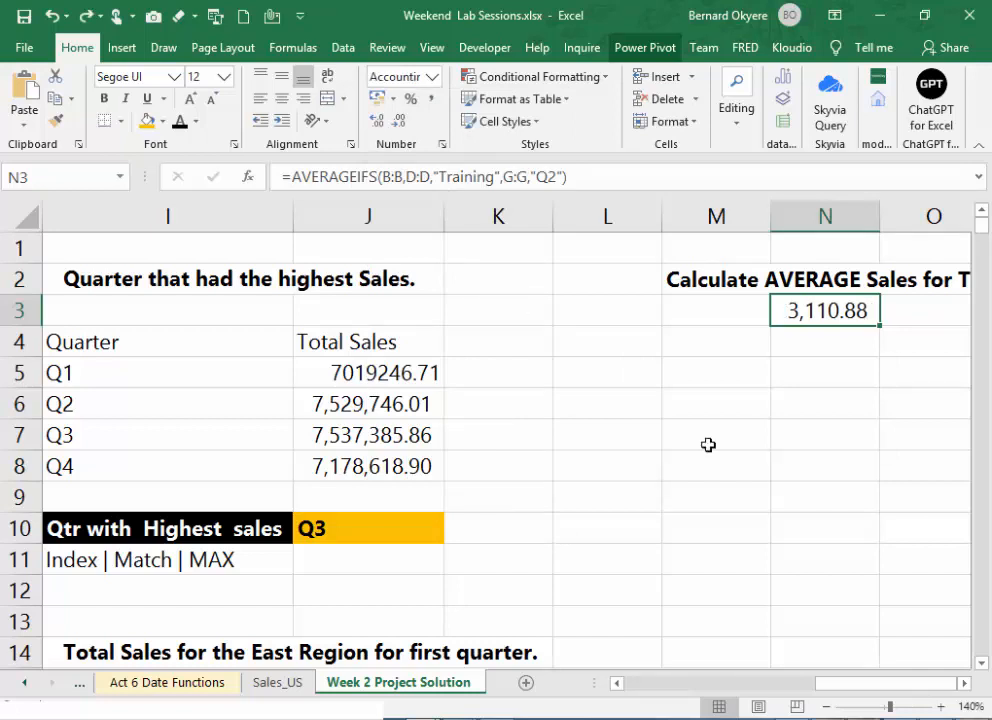
pyautogui.click(788, 345)
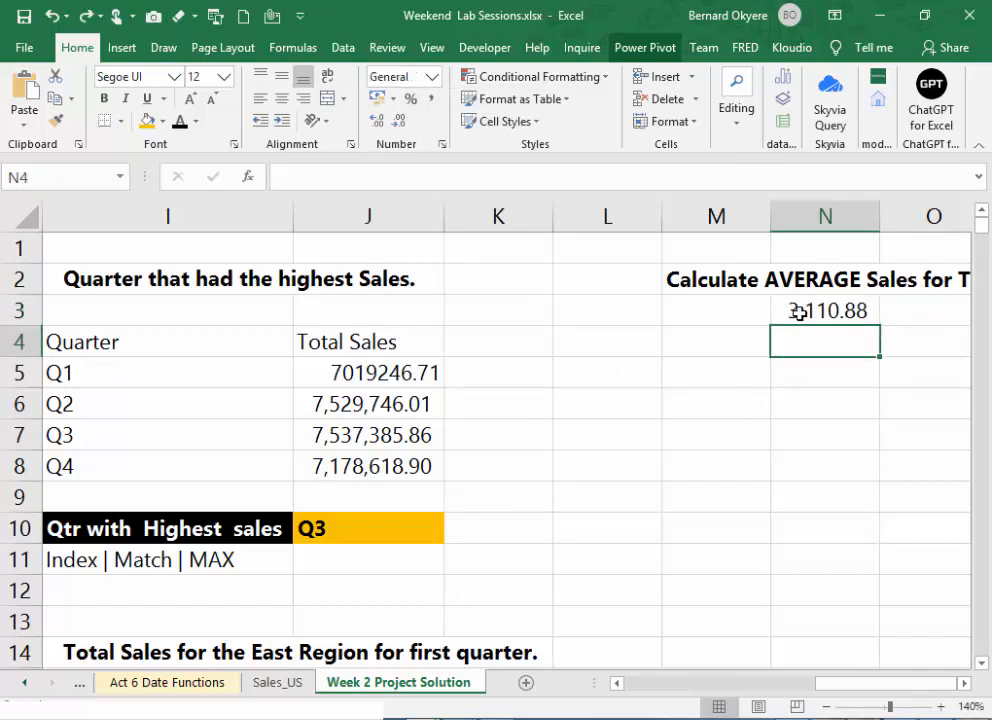
pyautogui.click(808, 316)
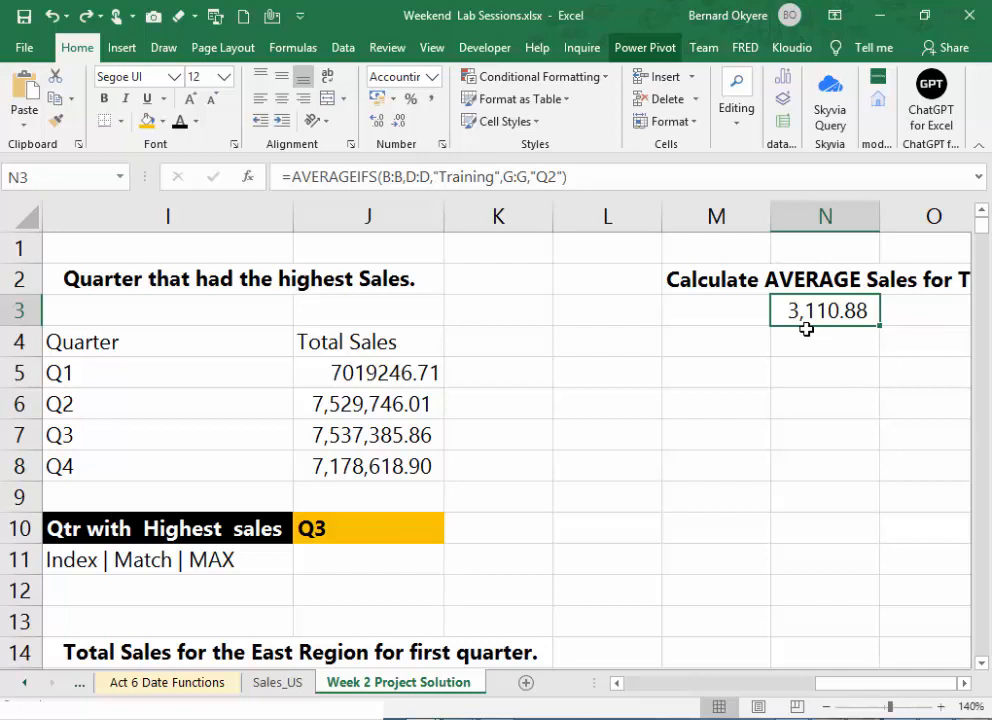
# - Extend the sales header in J4 of the quarter table with the currency unit so it reads "Total Sales ($)"
pyautogui.click(401, 341)
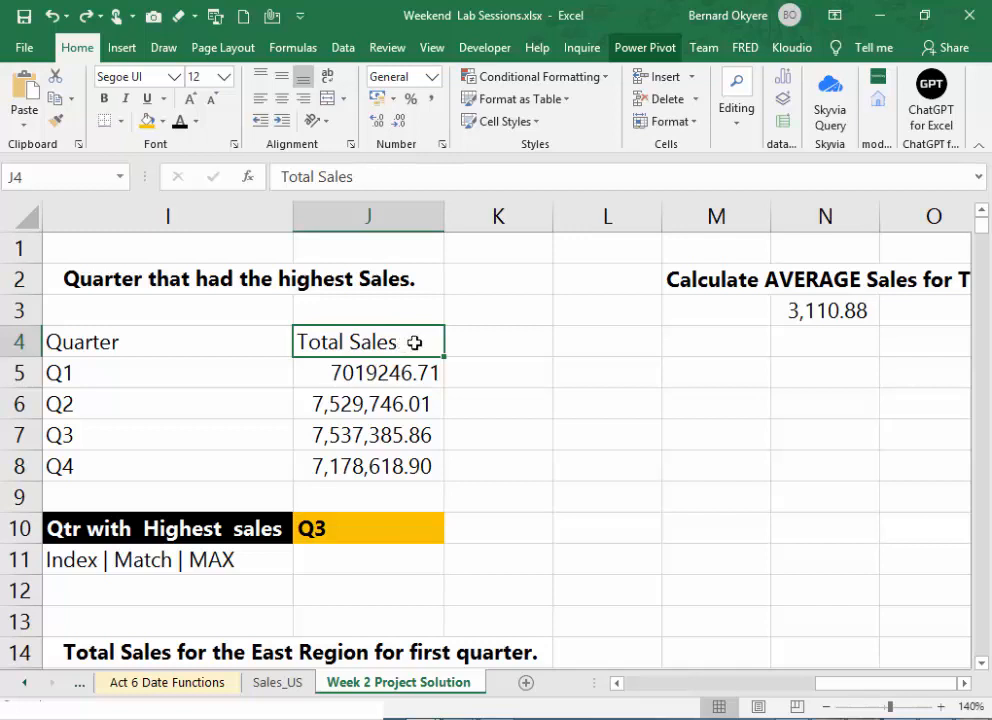
pyautogui.doubleClick(416, 341)
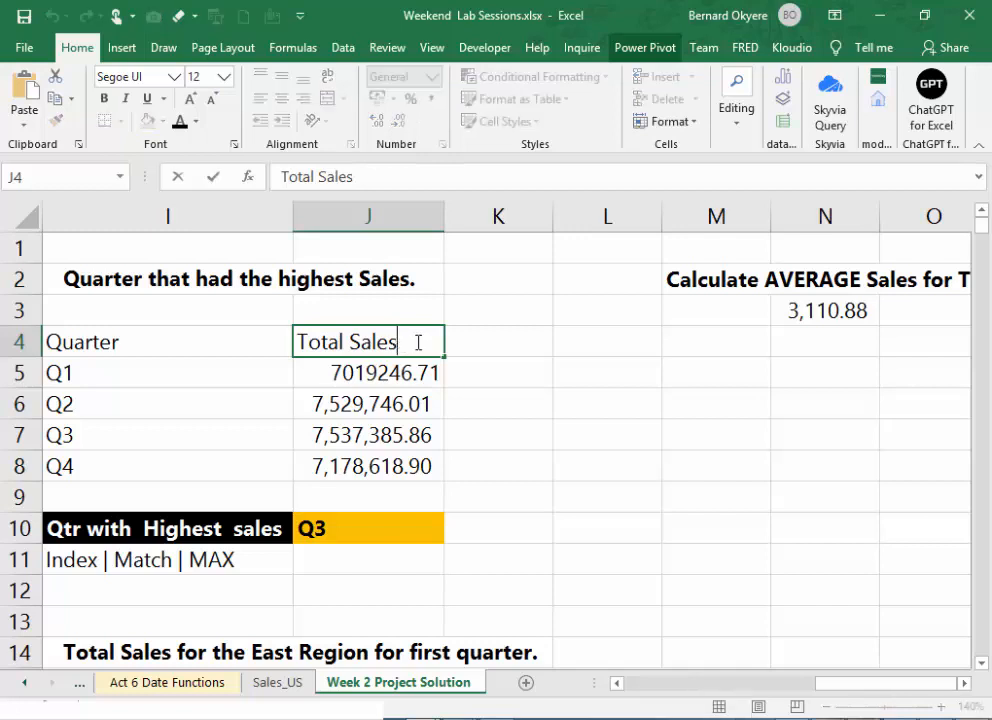
pyautogui.write('($')
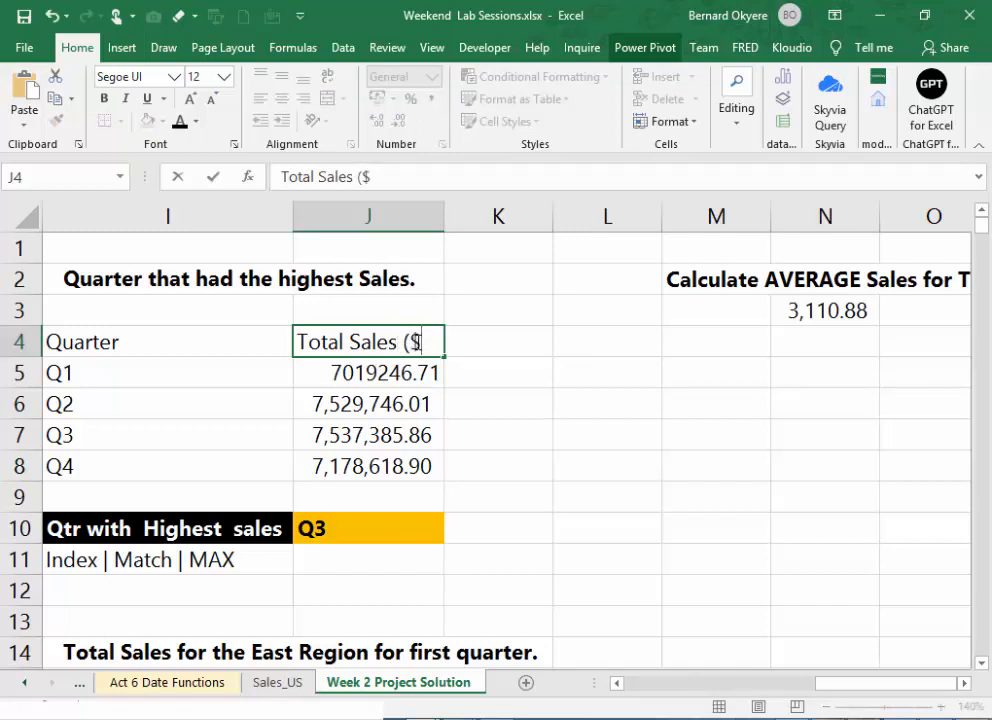
pyautogui.write(')')
pyautogui.press('Return')
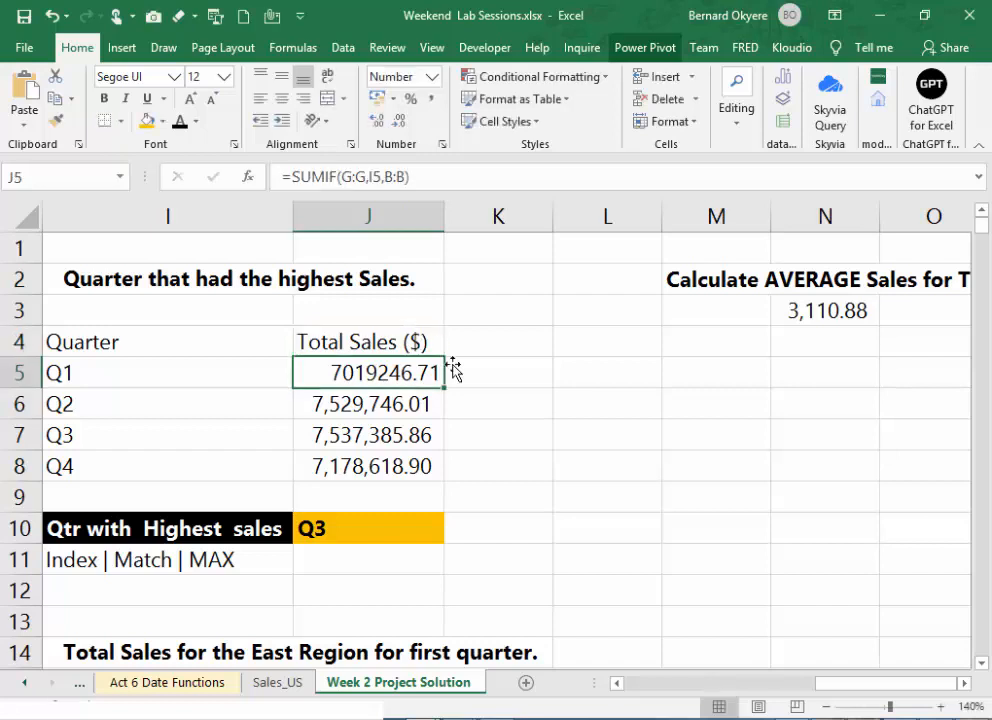
pyautogui.click(849, 318)
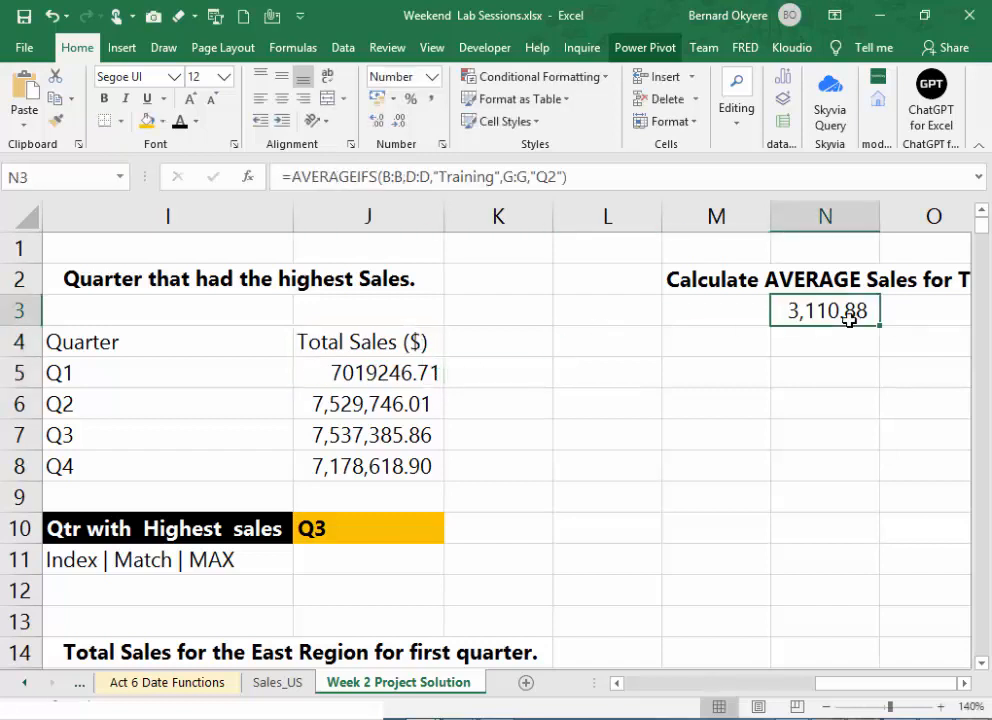
pyautogui.moveTo(849, 318); pyautogui.dragTo(849, 341)
pyautogui.click(841, 317)
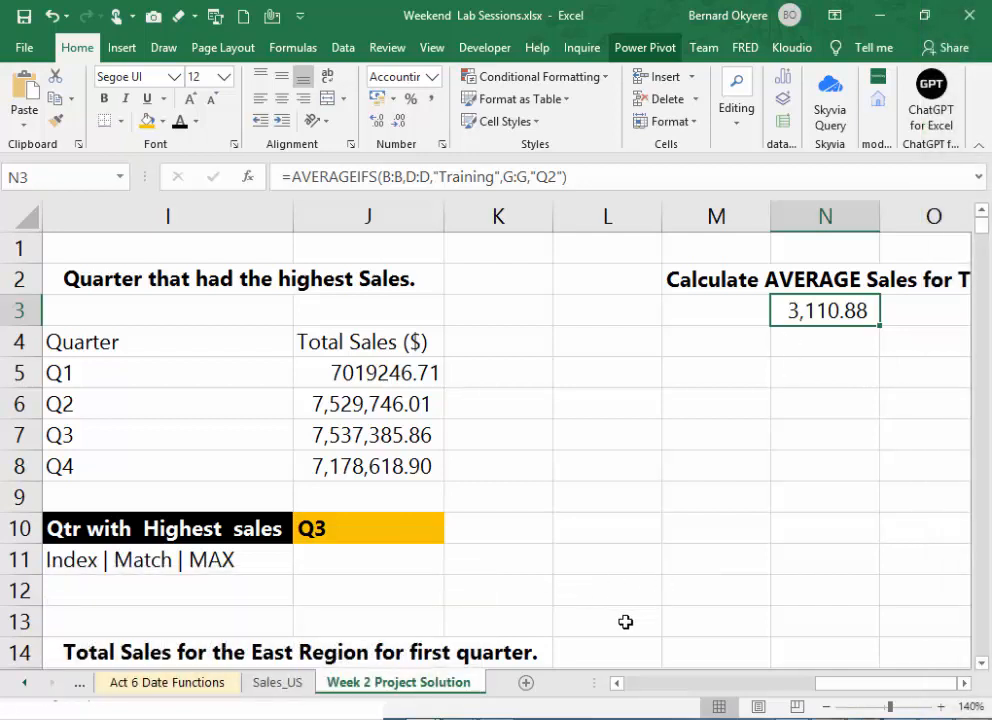
pyautogui.click(600, 465)
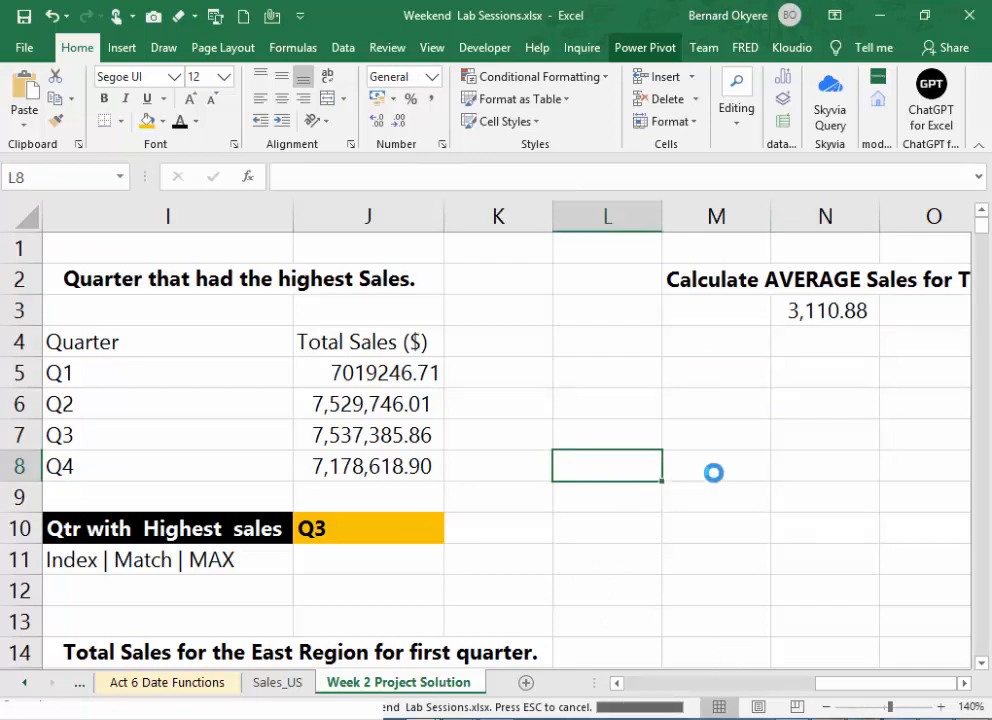
pyautogui.click(604, 534)
pyautogui.click(525, 545)
pyautogui.click(637, 526)
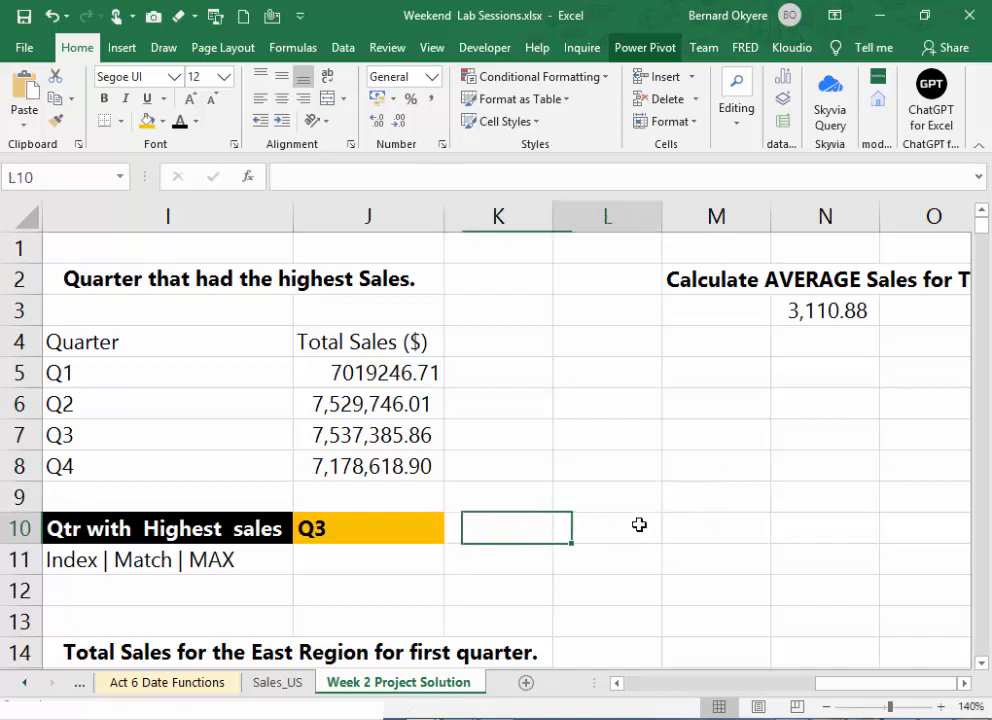
pyautogui.click(615, 494)
pyautogui.click(495, 494)
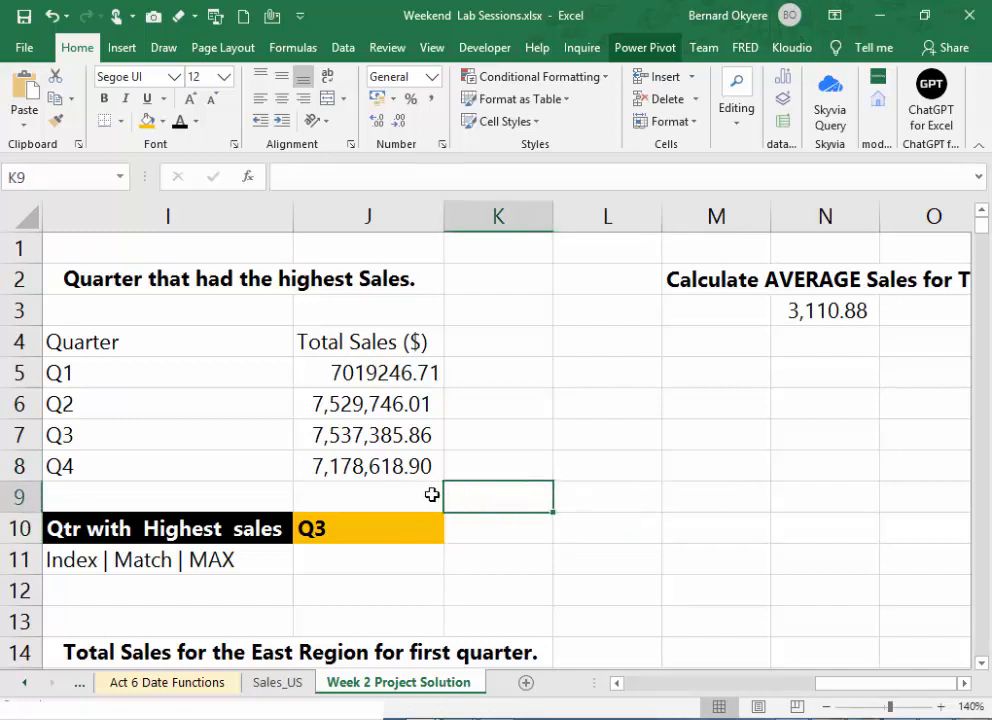
pyautogui.click(432, 494)
pyautogui.click(520, 527)
pyautogui.click(622, 524)
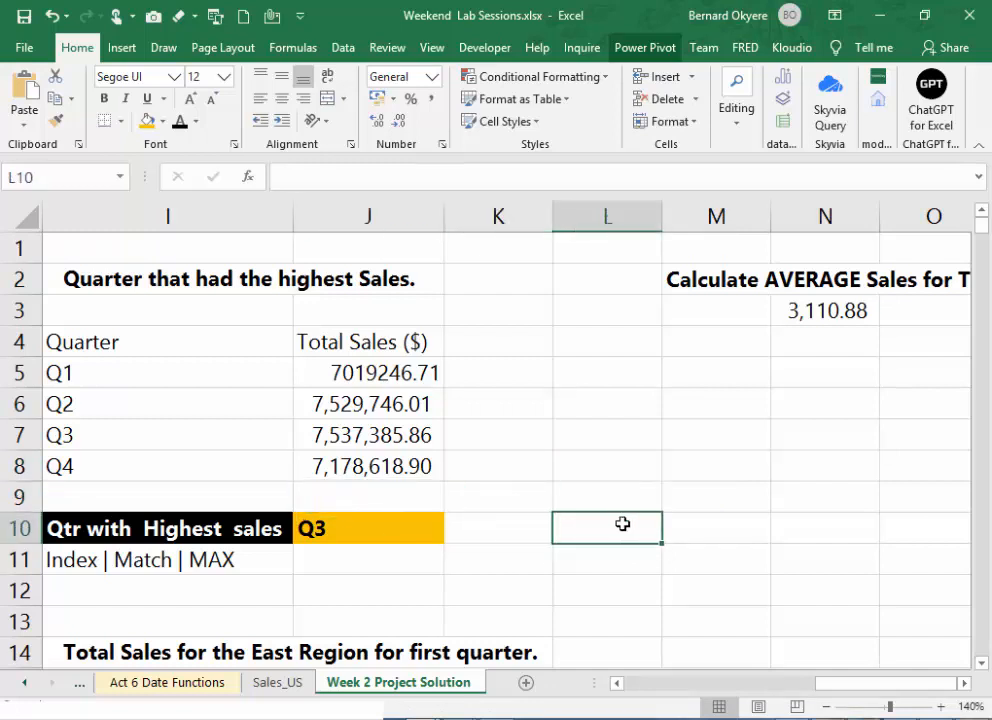
pyautogui.click(507, 535)
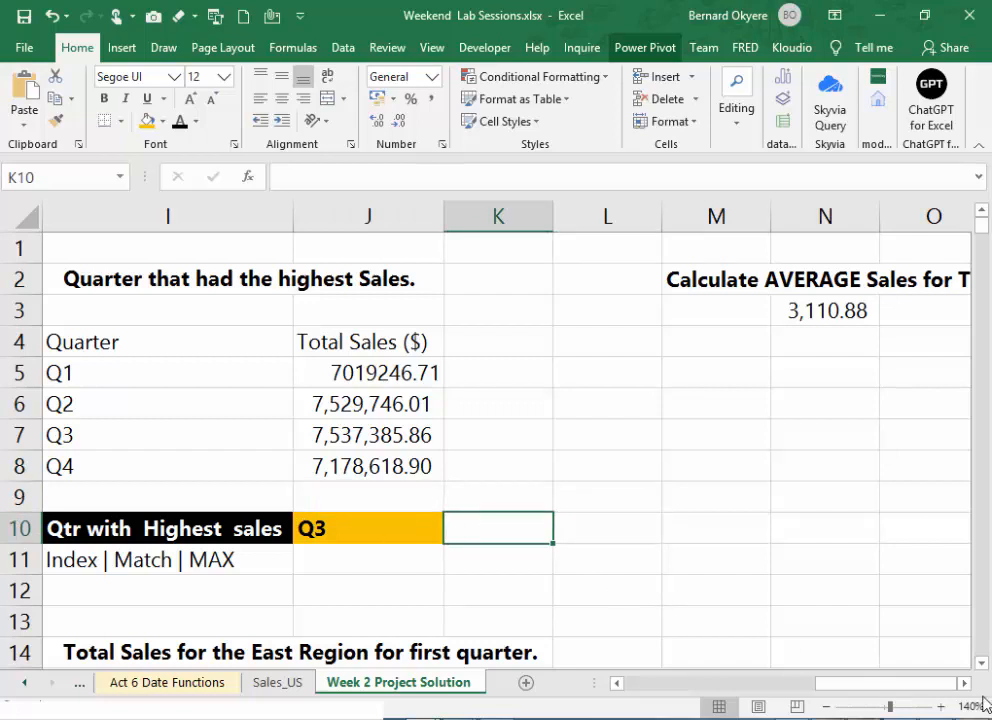
pyautogui.moveTo(908, 684); pyautogui.dragTo(838, 685)
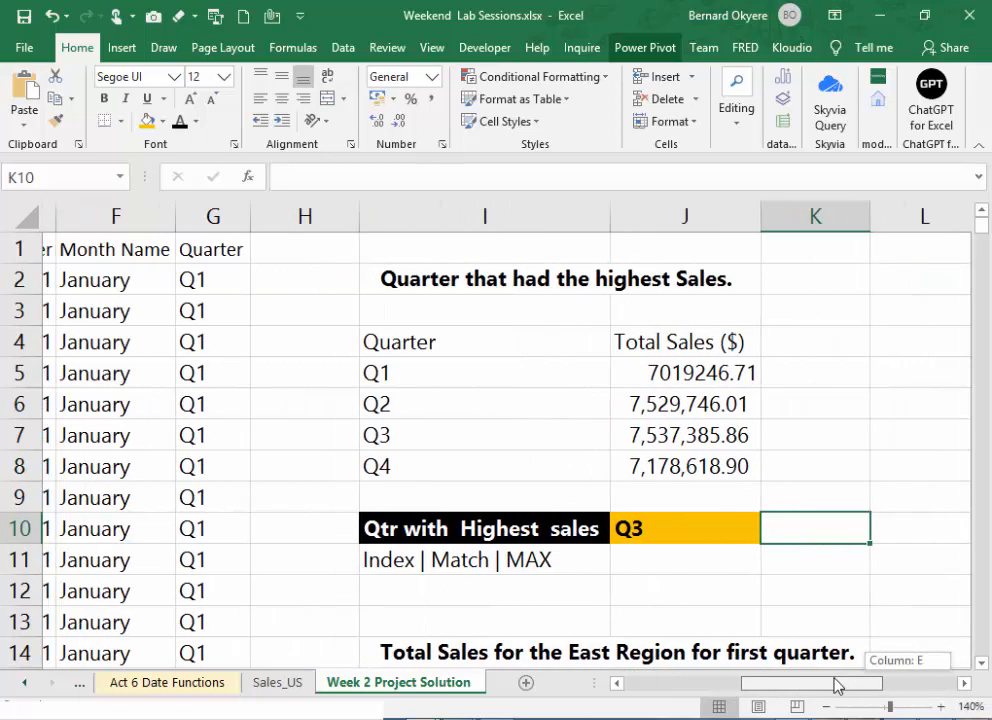
pyautogui.moveTo(838, 685); pyautogui.dragTo(912, 685)
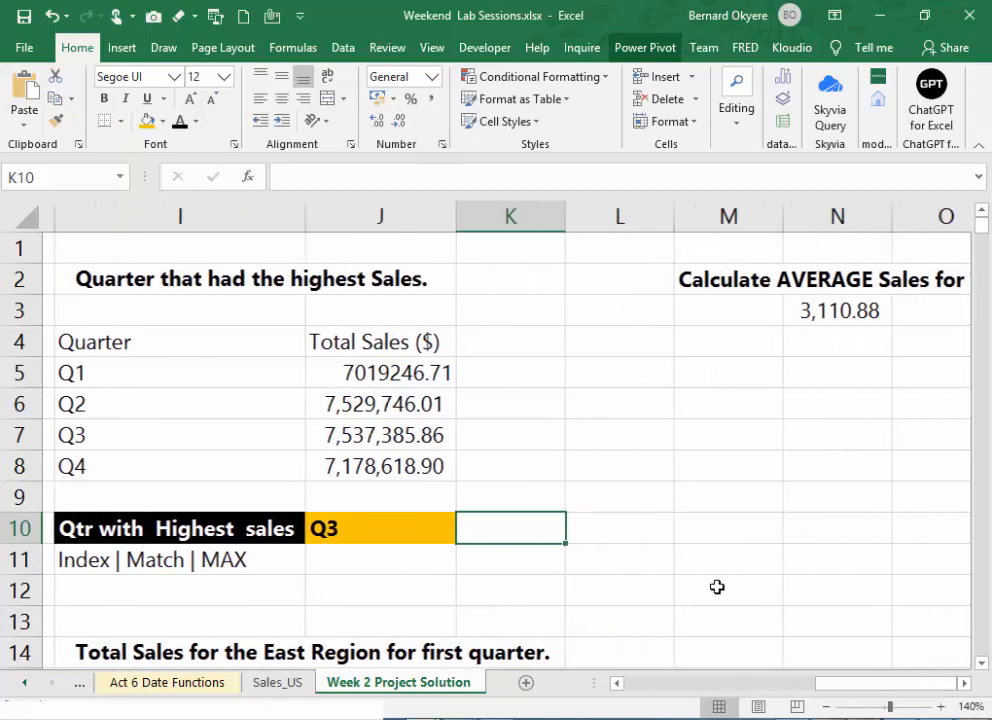
pyautogui.click(689, 534)
pyautogui.scroll(-3, 689, 532)
pyautogui.scroll(3, 689, 532)
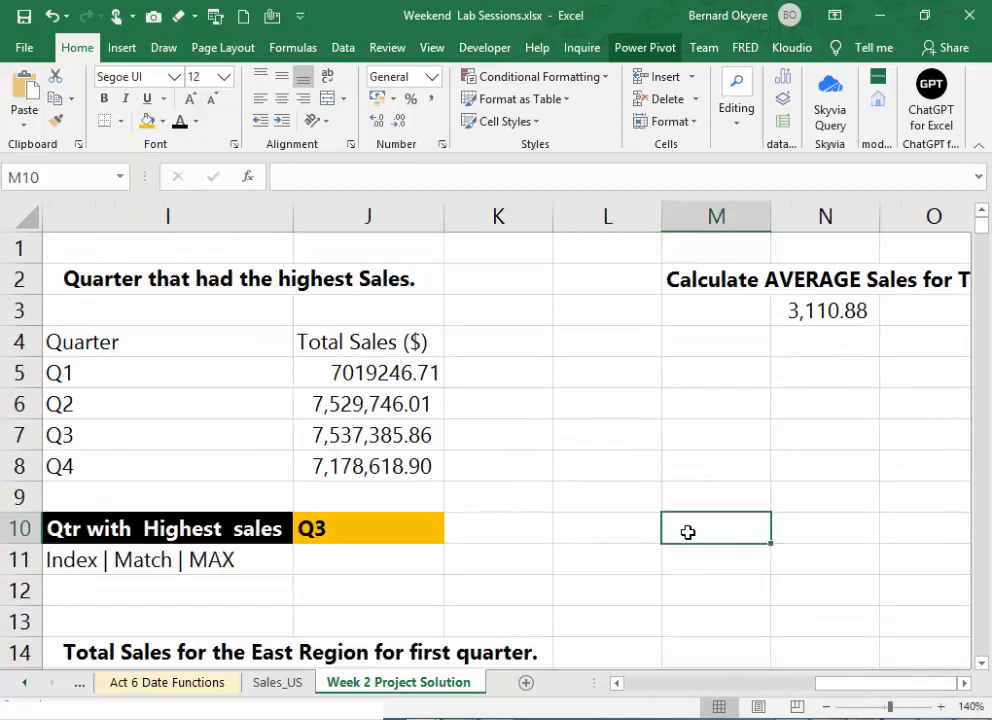
pyautogui.scroll(-3, 689, 532)
pyautogui.scroll(3, 690, 532)
pyautogui.moveTo(872, 690); pyautogui.dragTo(899, 655)
pyautogui.click(731, 414)
# - With M5 selected, switch to the Word training outline and review the Week 2 tasks, especially looking up Total Sales by region, and the module's listed functions
pyautogui.click(725, 377)
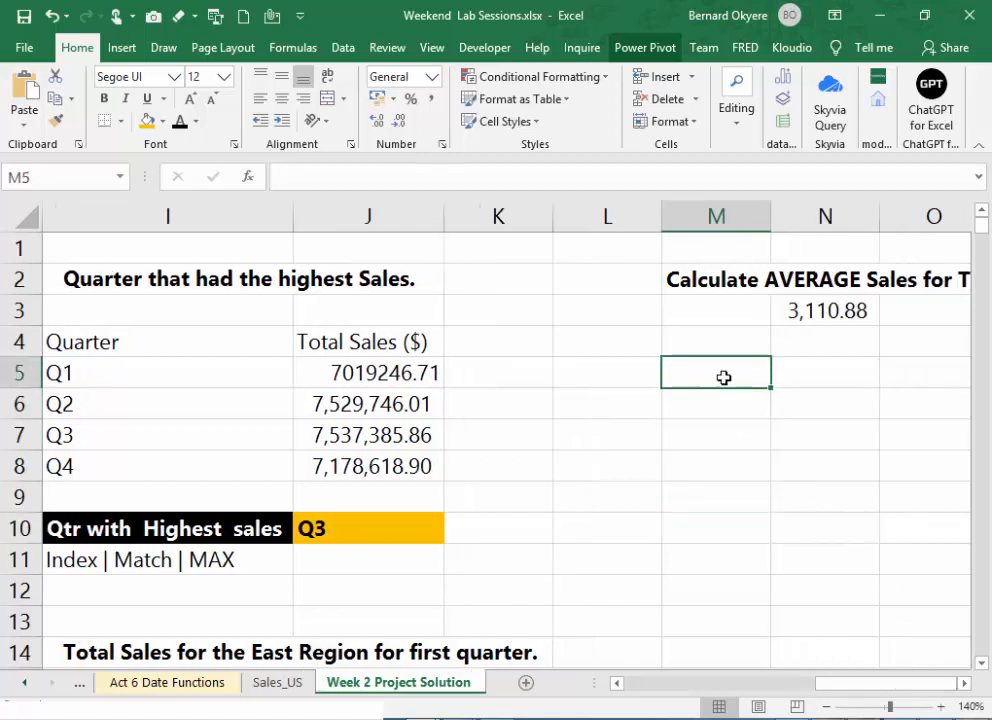
pyautogui.moveTo(487, 718)
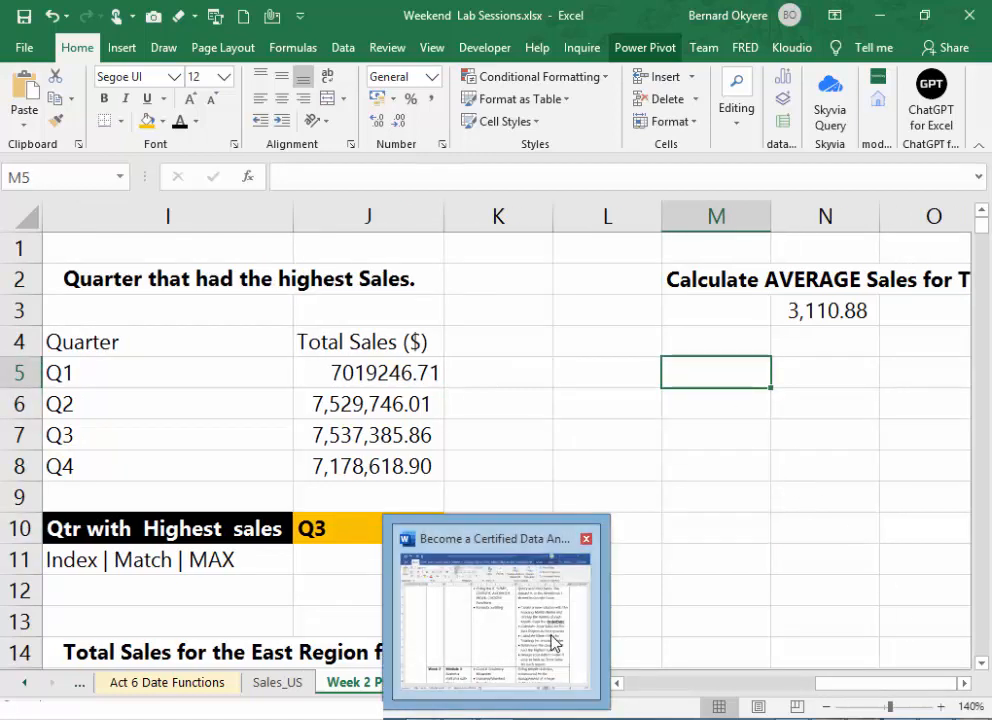
pyautogui.click(551, 640)
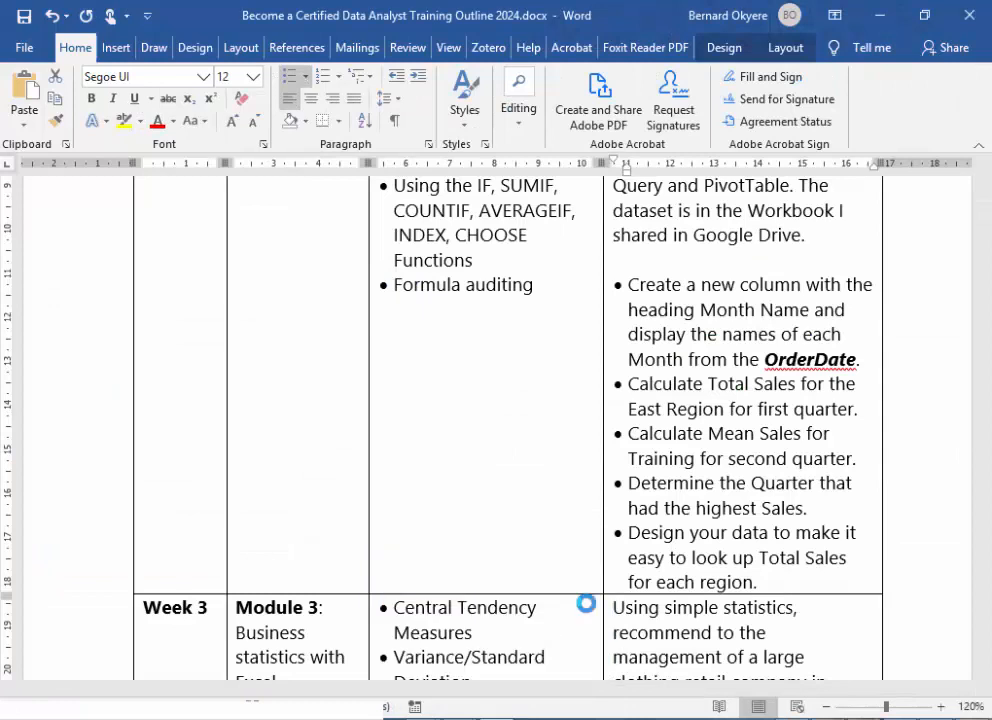
pyautogui.click(727, 530)
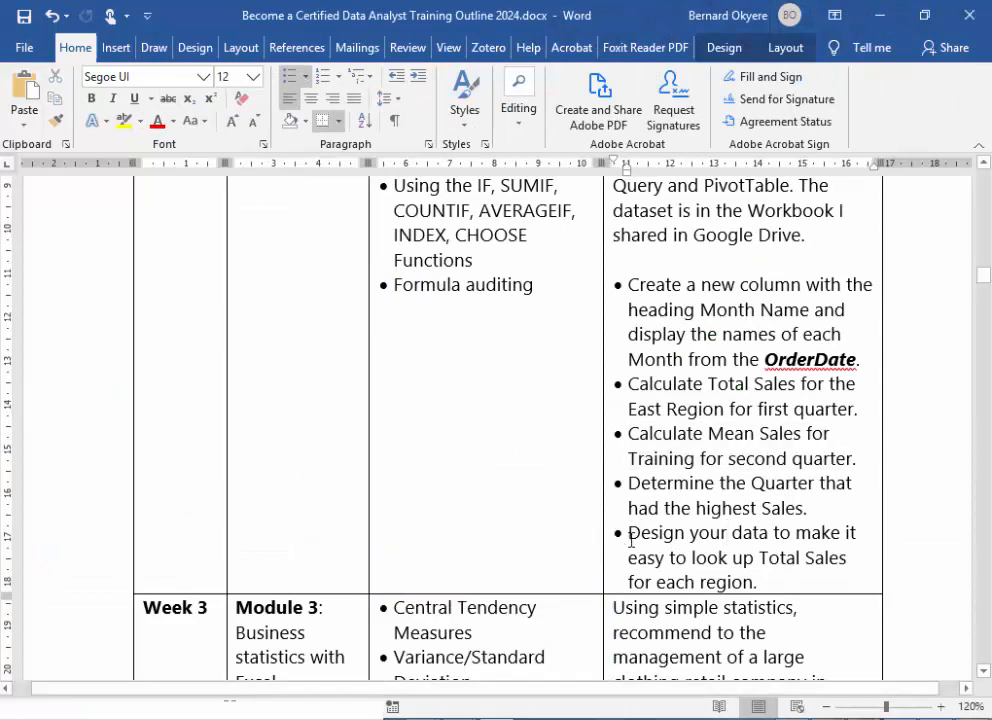
pyautogui.moveTo(630, 532); pyautogui.dragTo(771, 574)
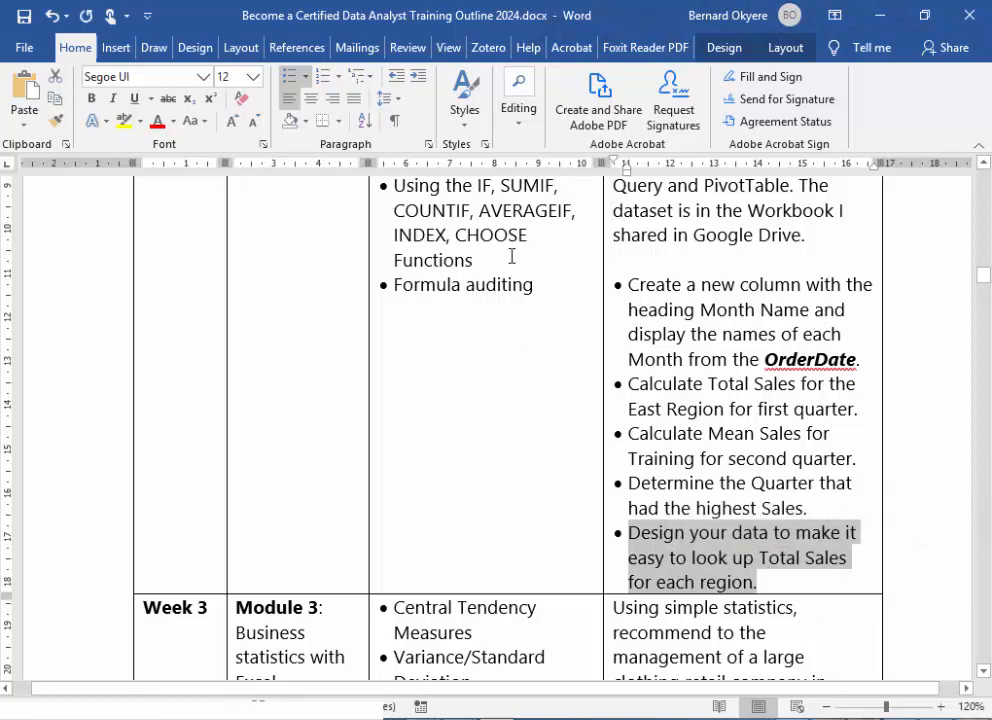
pyautogui.scroll(2, 511, 256)
pyautogui.moveTo(456, 345); pyautogui.dragTo(520, 340)
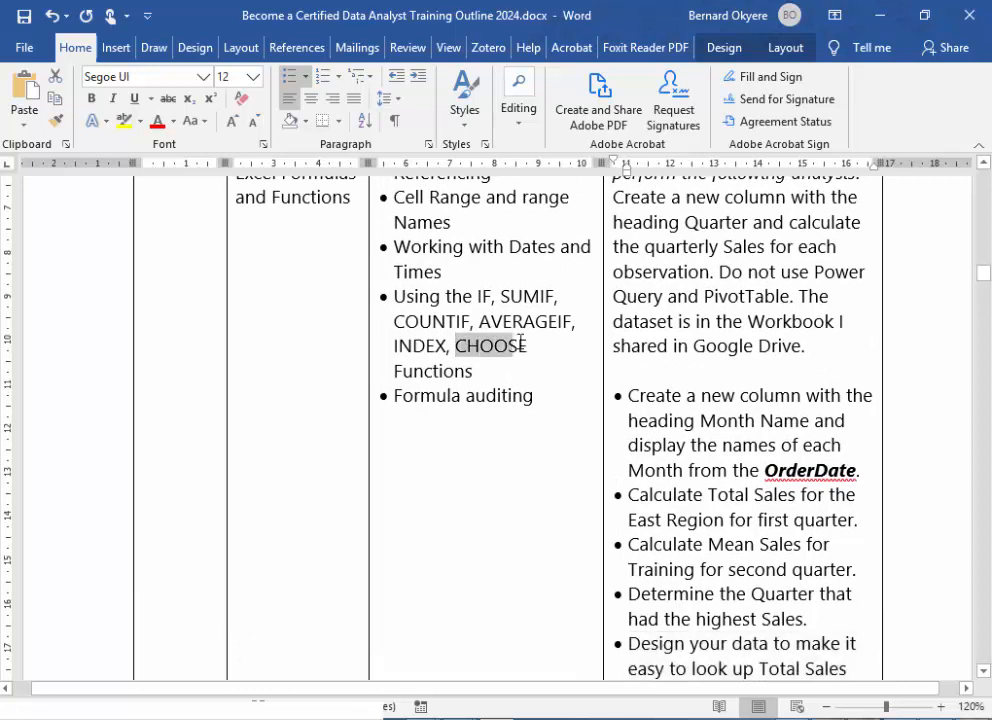
pyautogui.click(480, 324)
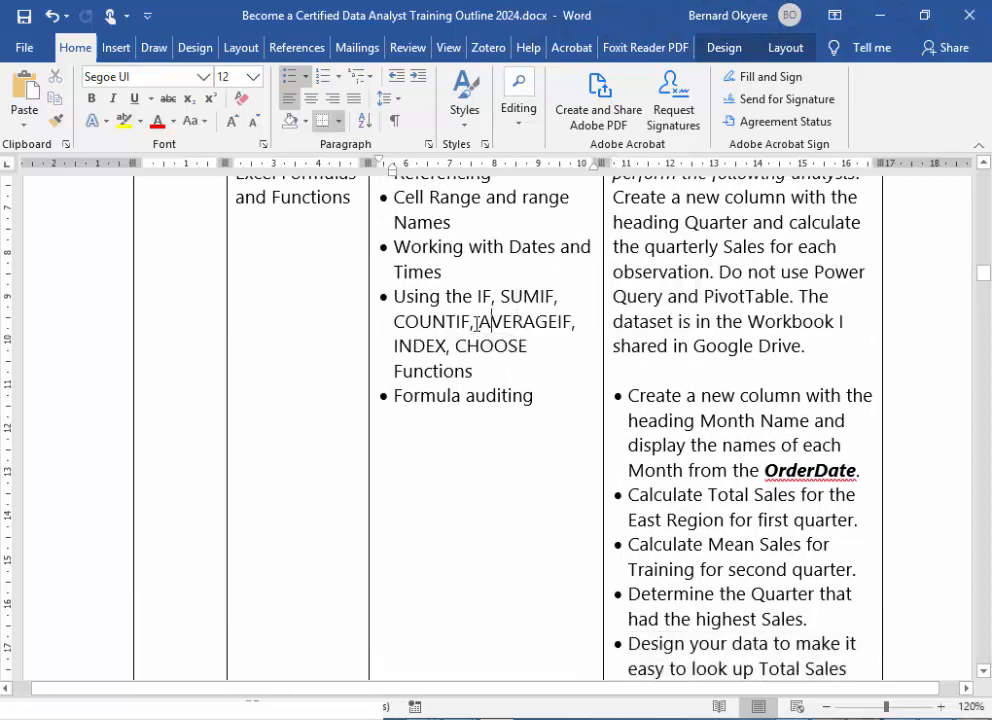
pyautogui.doubleClick(400, 343)
pyautogui.click(411, 345)
pyautogui.scroll(-2, 814, 582)
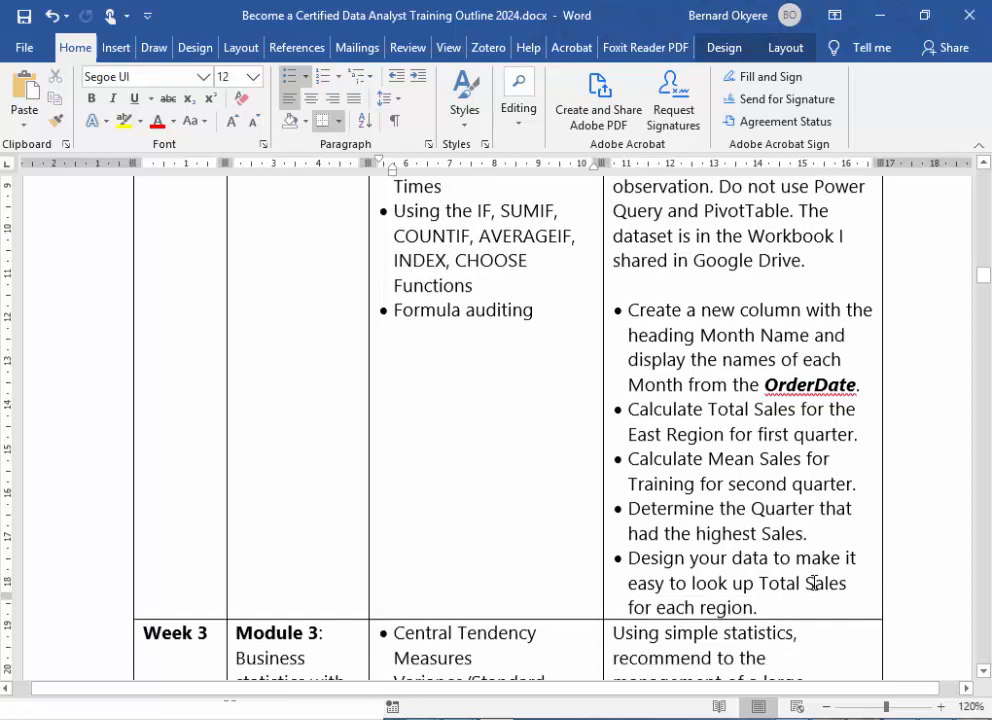
pyautogui.scroll(-1, 814, 582)
pyautogui.moveTo(630, 477); pyautogui.dragTo(770, 524)
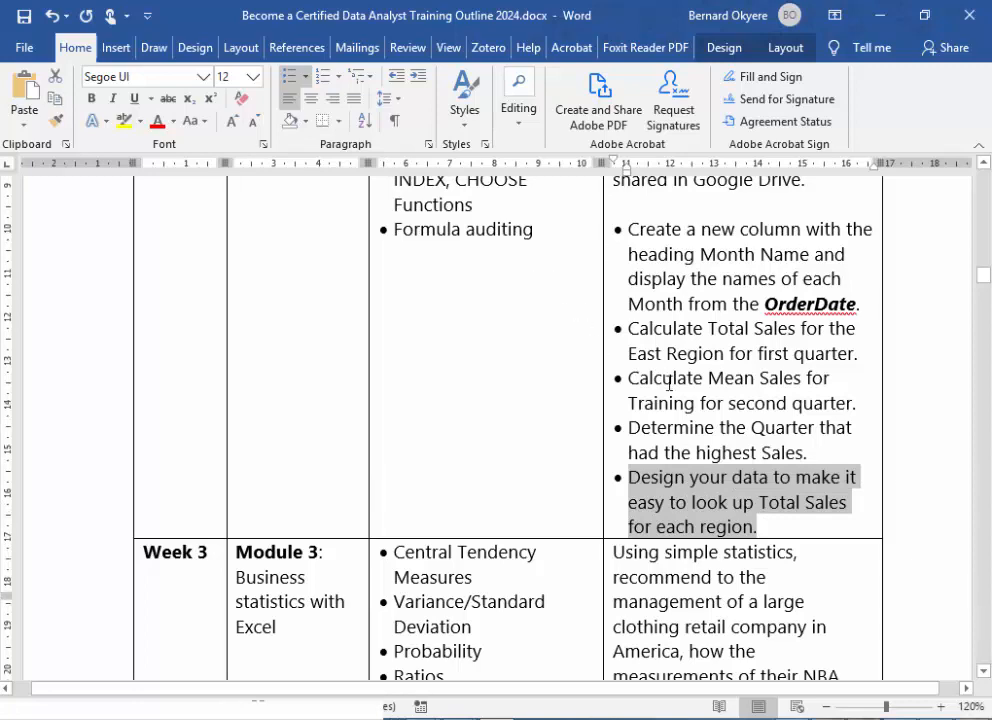
pyautogui.scroll(2, 567, 356)
pyautogui.scroll(1, 542, 343)
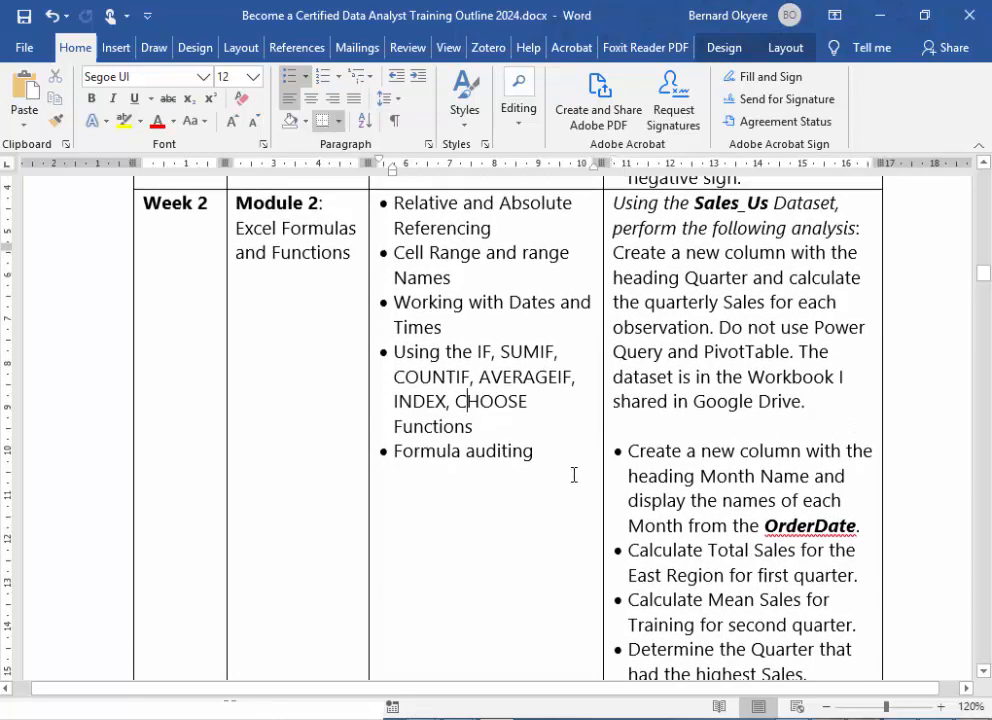
pyautogui.scroll(1, 573, 472)
pyautogui.moveTo(394, 462); pyautogui.dragTo(507, 510)
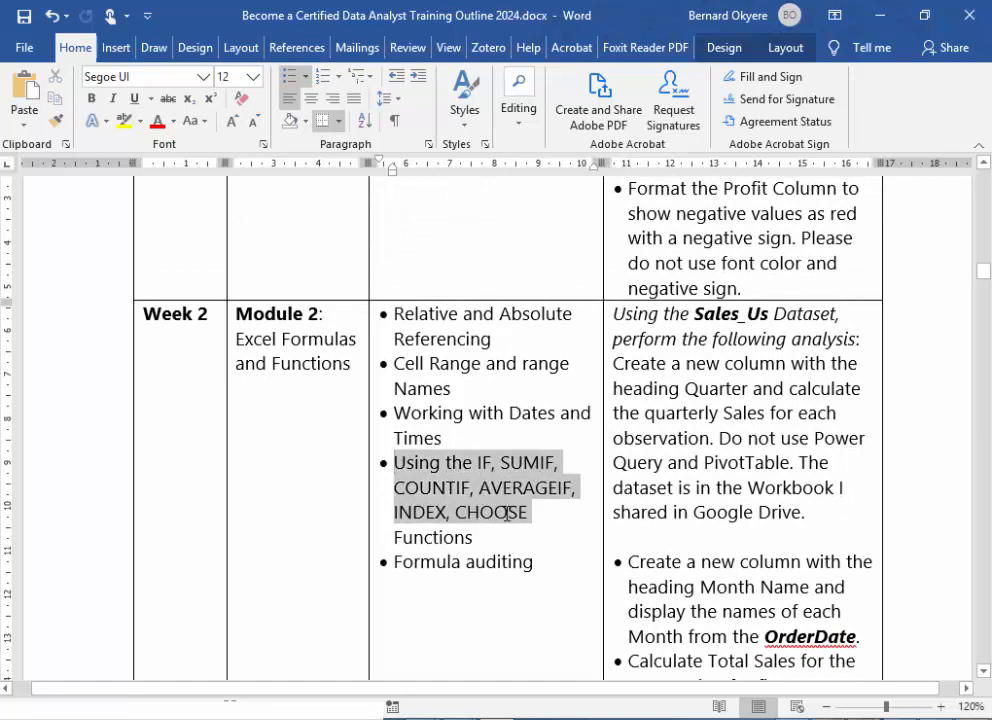
pyautogui.scroll(-3, 720, 605)
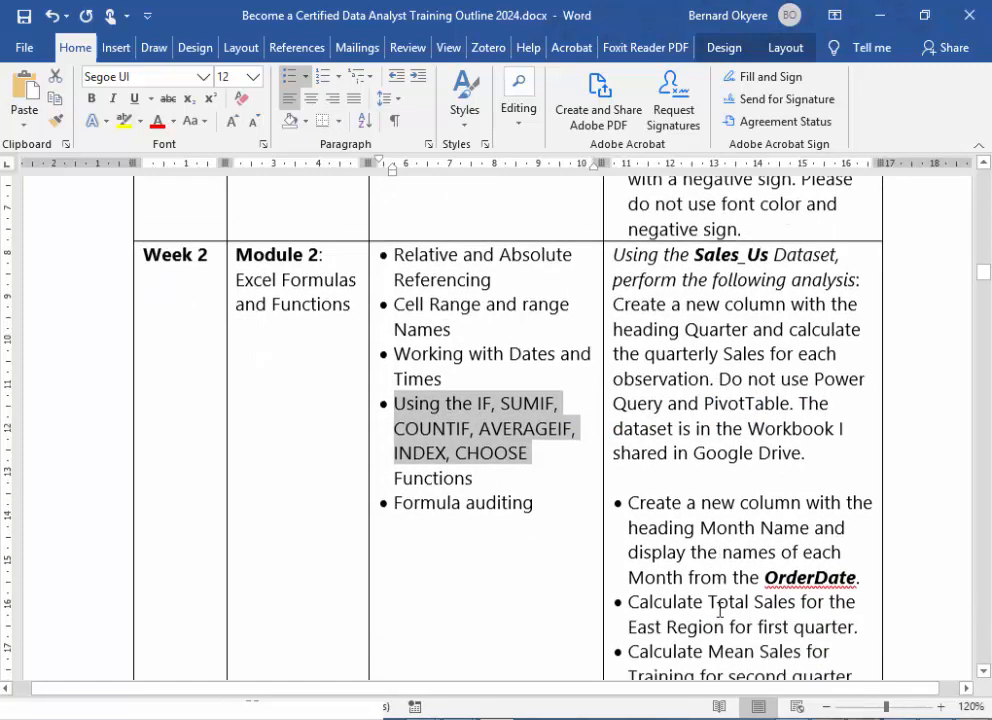
pyautogui.scroll(-1, 719, 610)
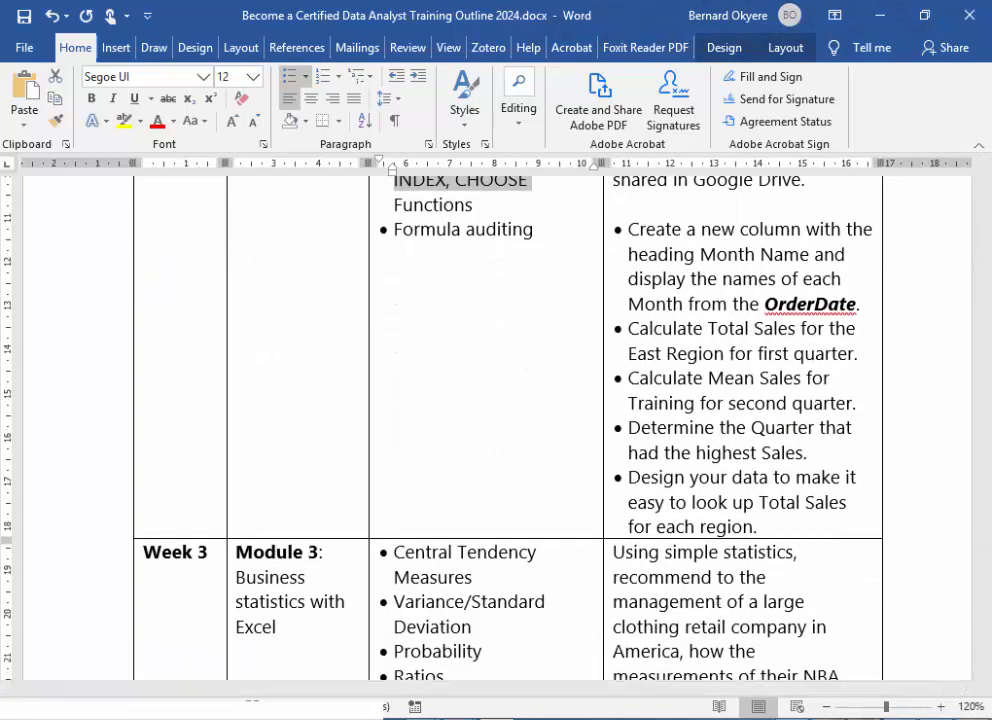
# - Return to the Excel workbook and try to paste the copied task text into M5
pyautogui.click(359, 626)
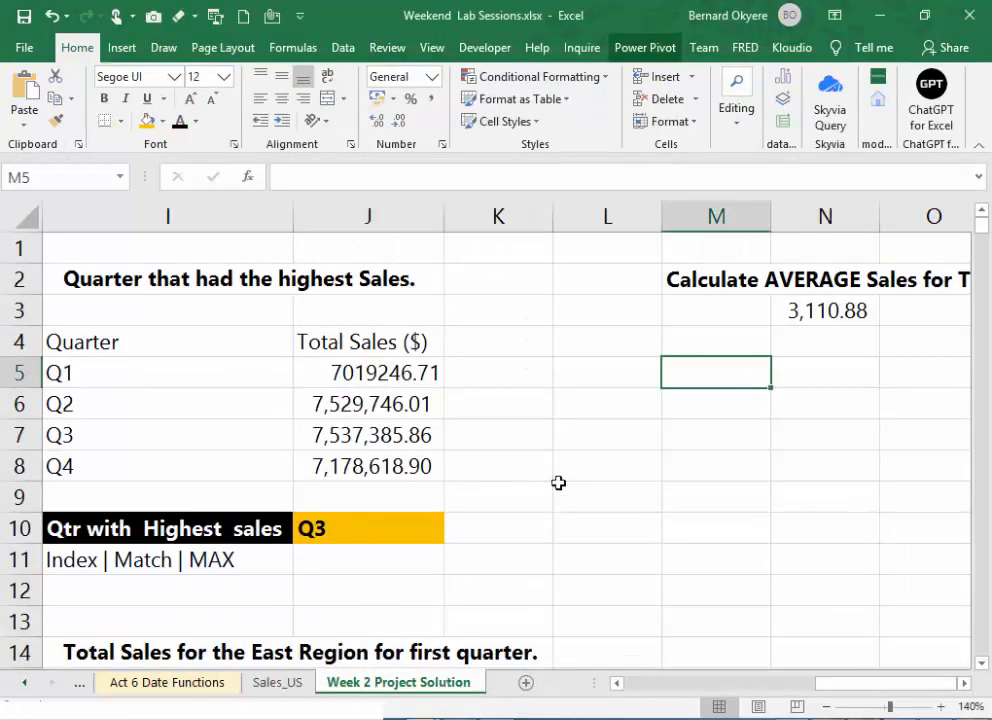
pyautogui.write('Calculate Mean Sales for Training for second quarter')
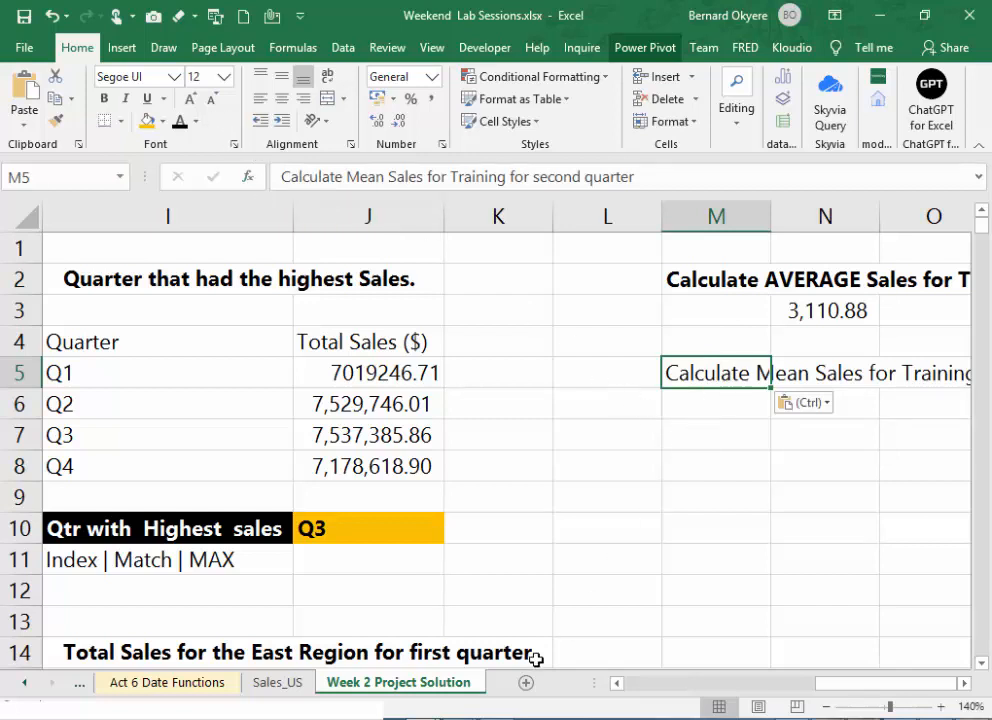
# - In the Word outline, copy the Week 2 task "Design your data to make it easy to look up Total Sales for each region."
pyautogui.click(498, 718)
pyautogui.scroll(2, 659, 317)
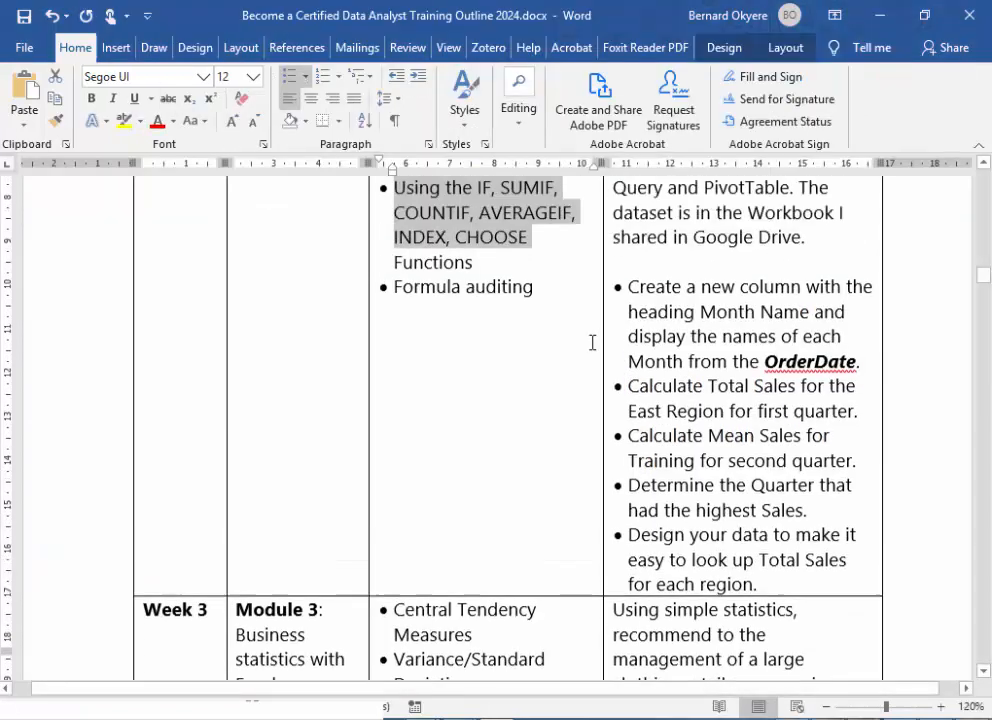
pyautogui.click(701, 442)
pyautogui.scroll(-1, 725, 585)
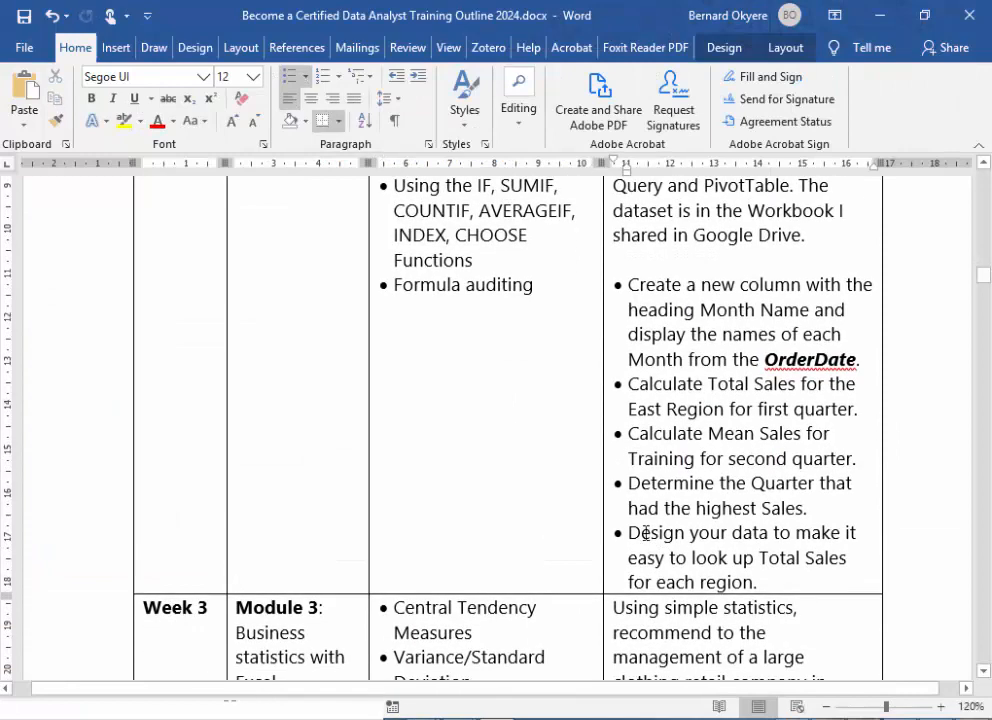
pyautogui.moveTo(671, 538); pyautogui.dragTo(795, 586)
pyautogui.hotkey('ctrl', 'c')
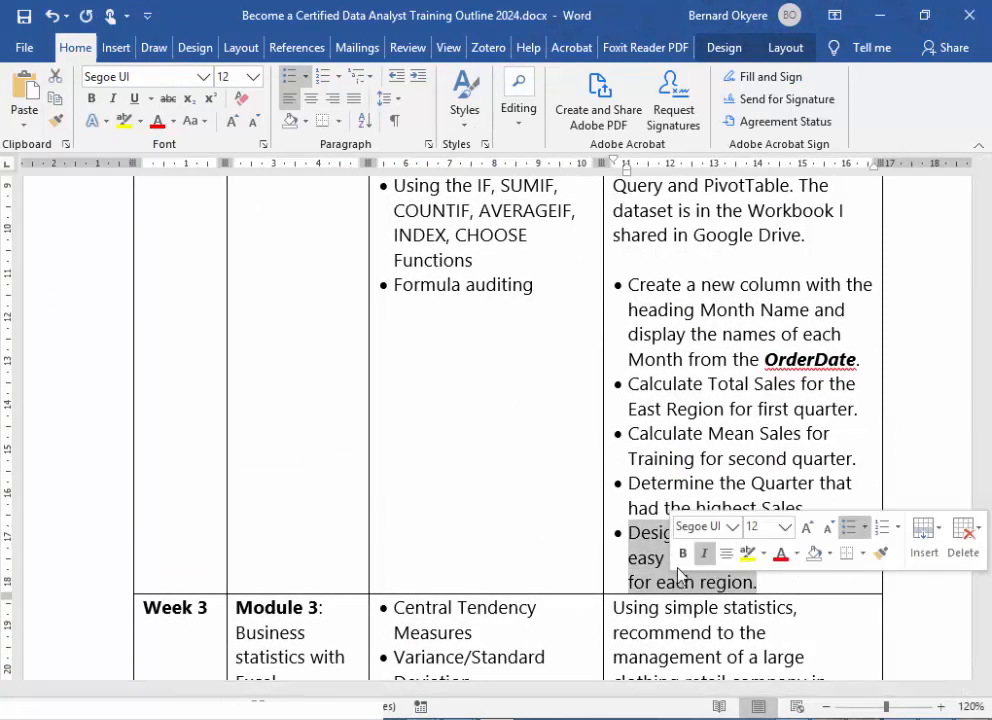
pyautogui.rightClick(645, 578)
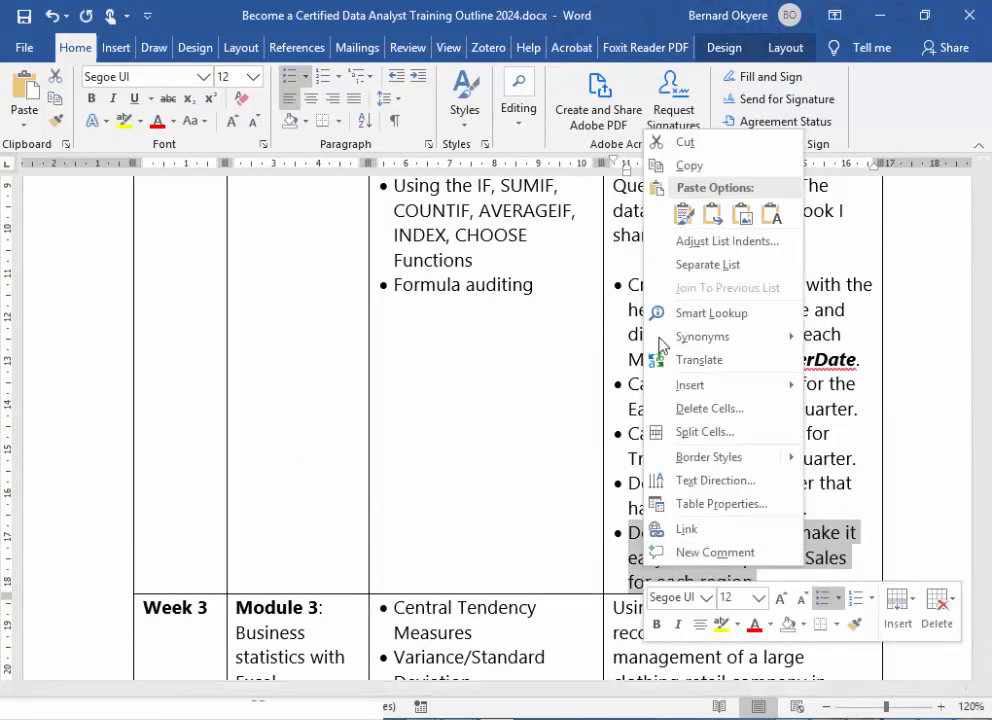
pyautogui.click(690, 166)
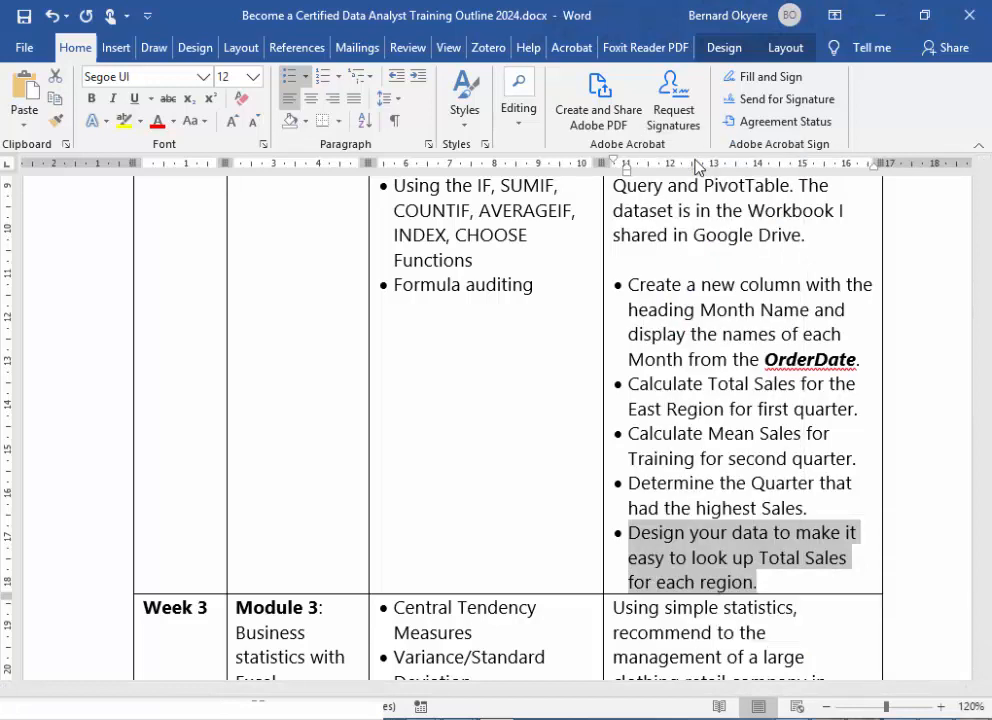
pyautogui.click(630, 600)
# - Back in the Excel workbook, clear M5 and paste the copied task about looking up Total Sales for each region there
pyautogui.hotkey('alt', 'Tab')
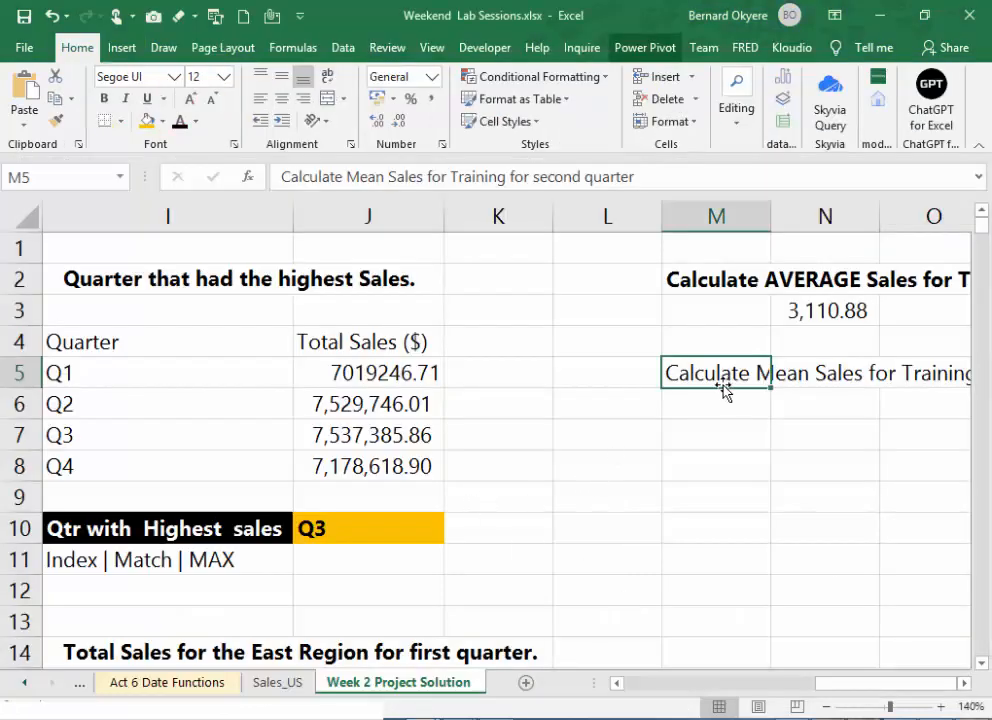
pyautogui.press('Delete')
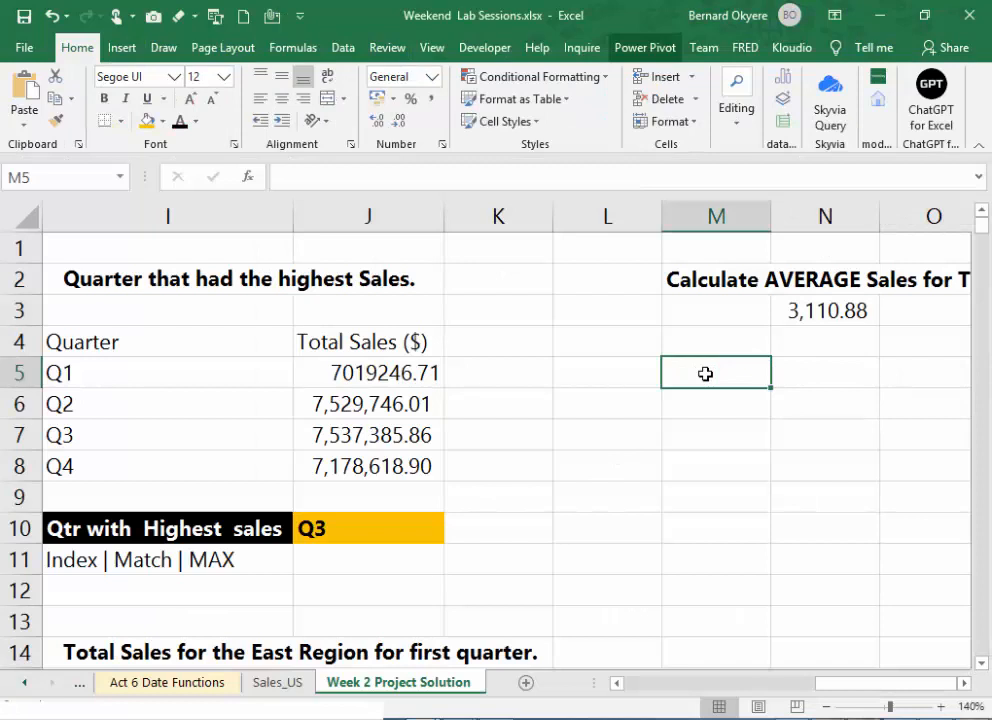
pyautogui.hotkey('ctrl', 'v')
pyautogui.press('Return')
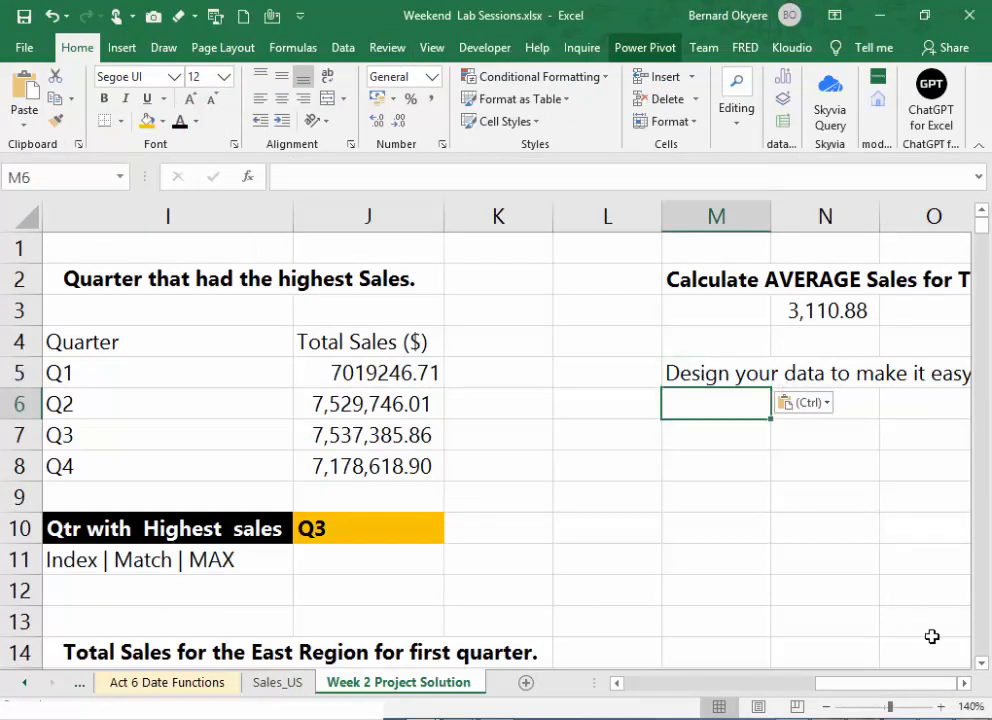
# - Make the region lookup task heading in M5 bold
pyautogui.hscroll(2, 379, 428)
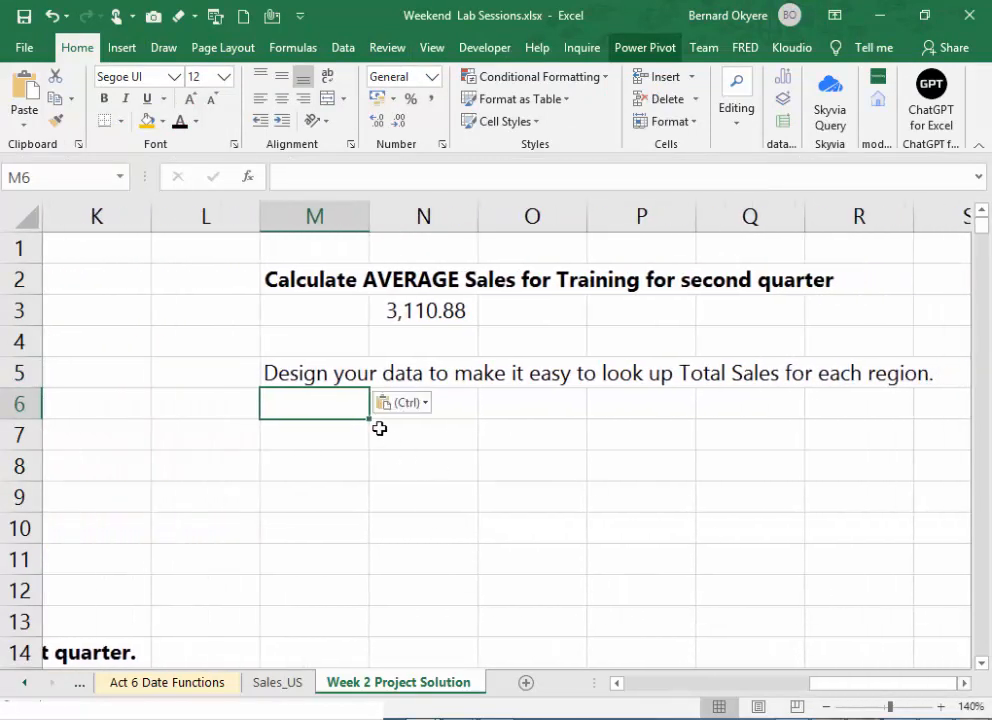
pyautogui.click(323, 372)
pyautogui.press('Escape')
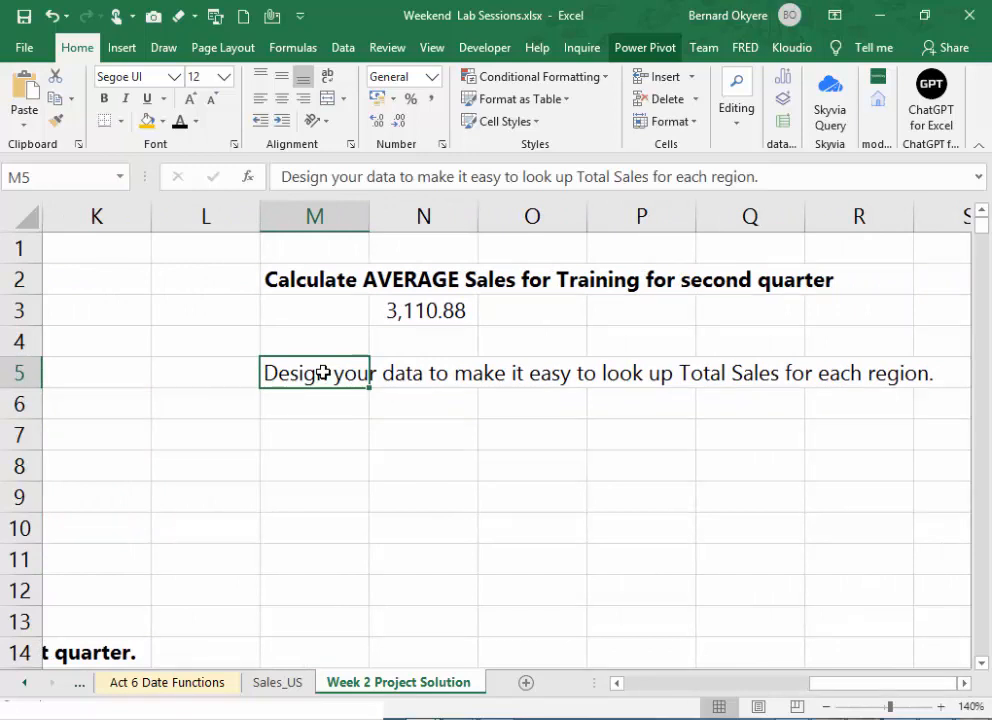
pyautogui.hotkey('ctrl', 'b')
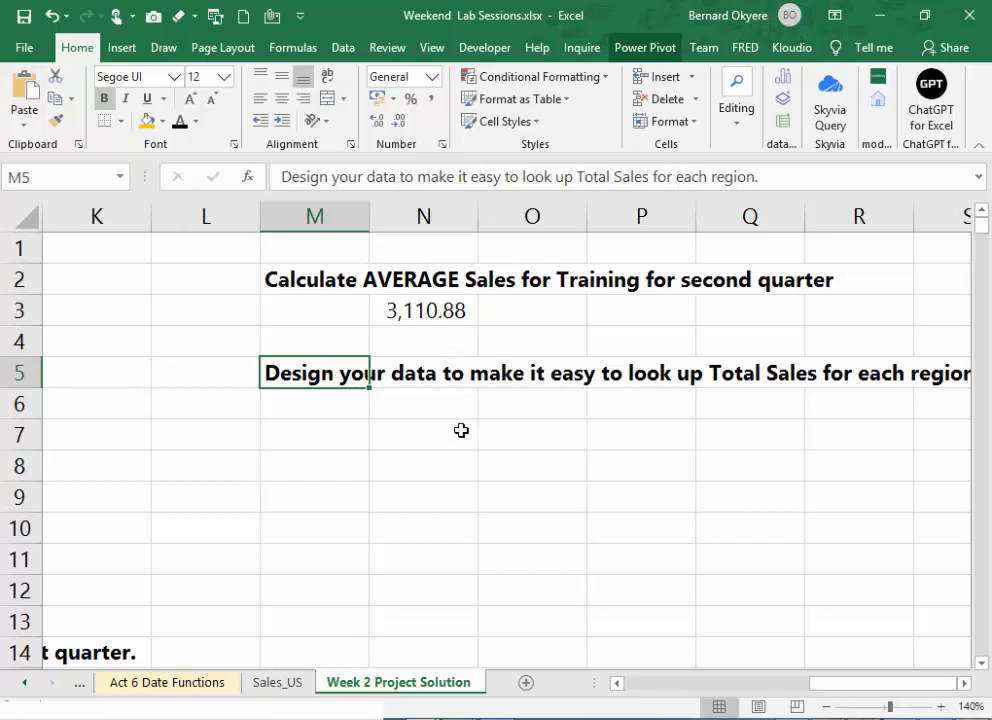
# - Enter East in M7, below the region lookup task heading
pyautogui.click(301, 416)
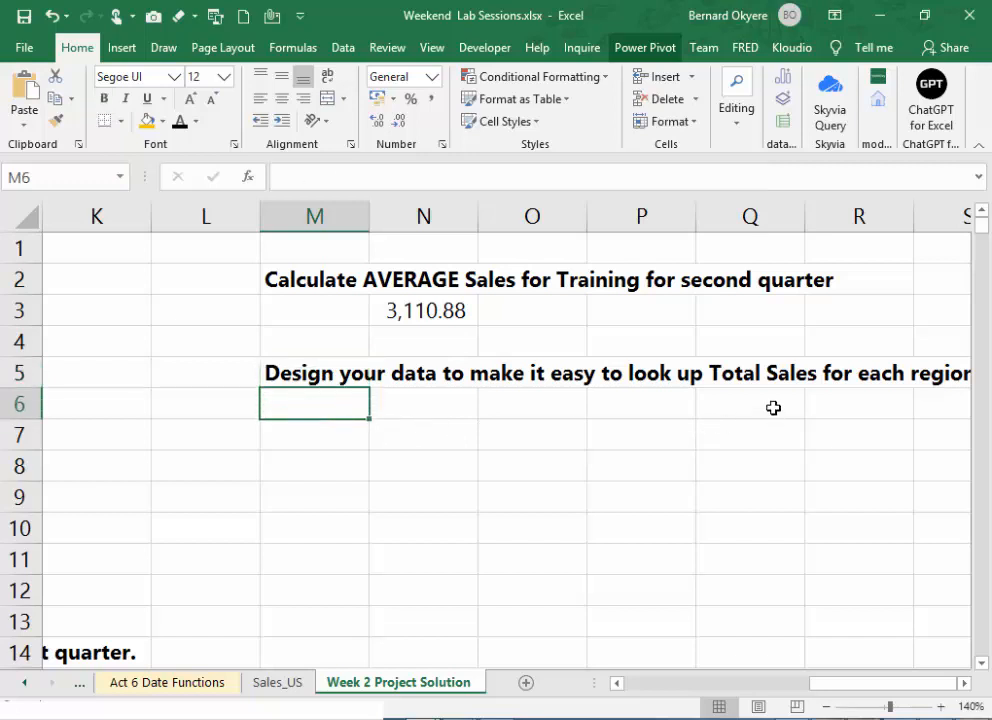
pyautogui.click(347, 437)
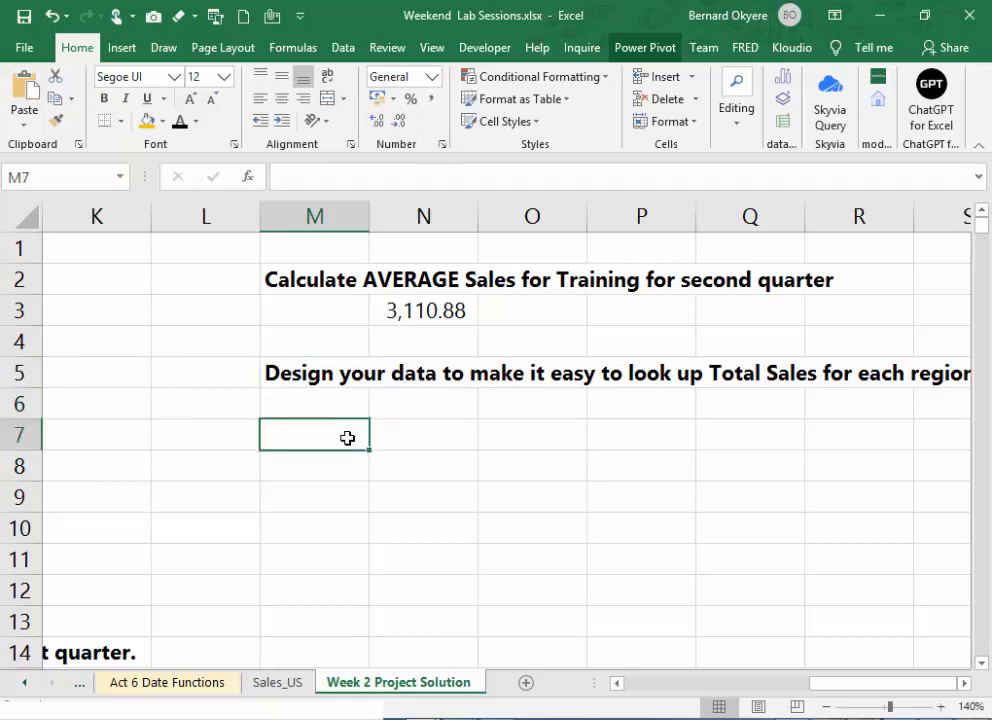
pyautogui.click(400, 434)
pyautogui.click(323, 434)
pyautogui.write('East')
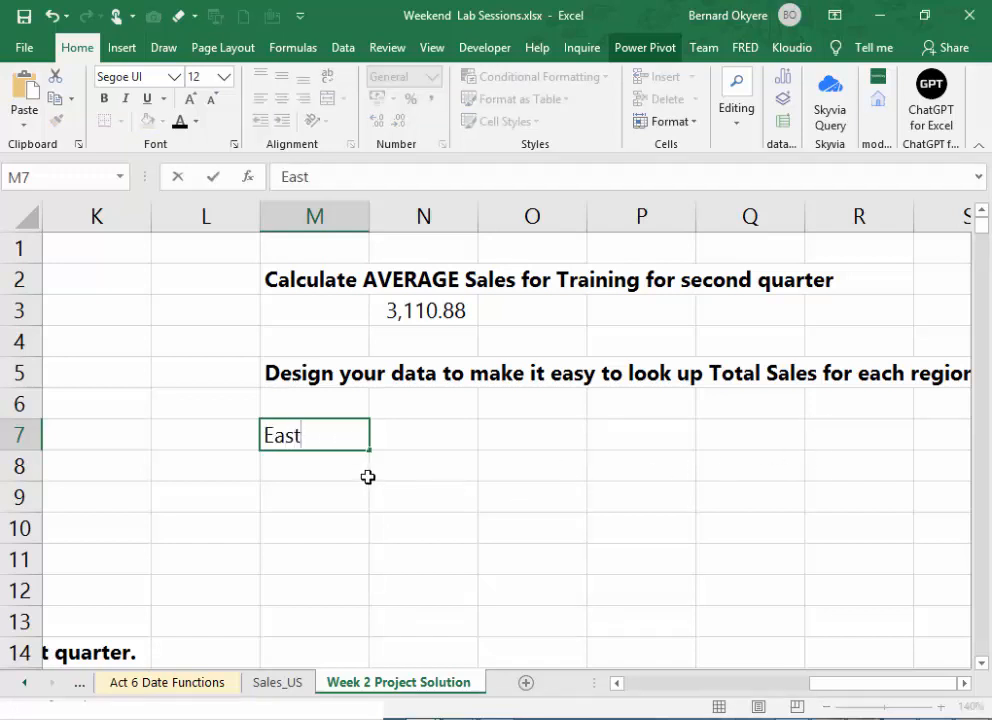
pyautogui.press('Return')
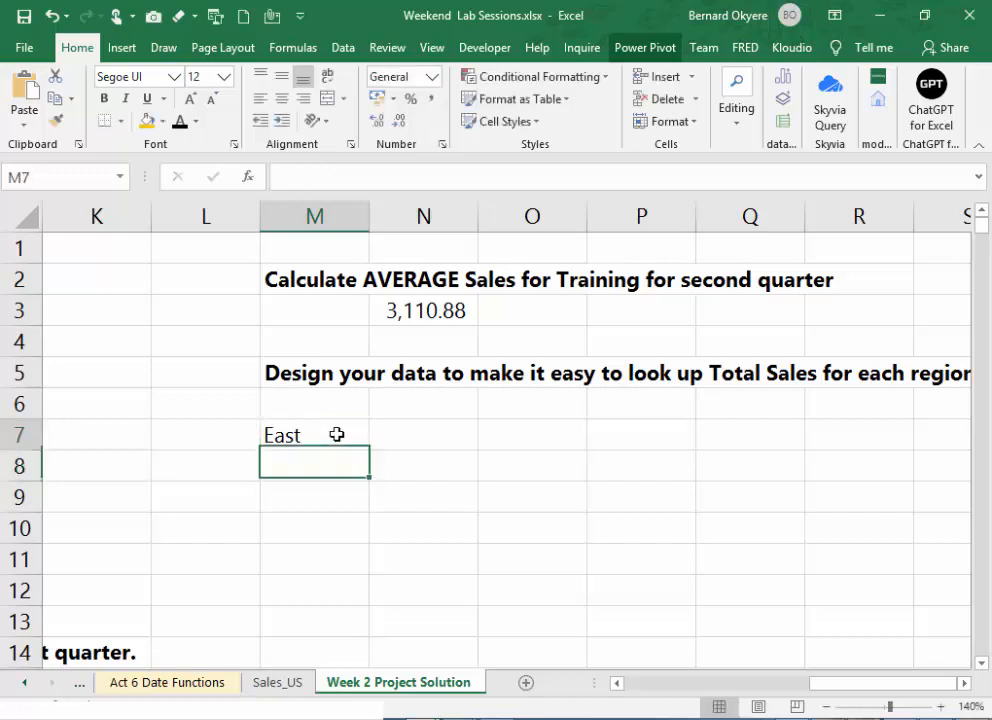
pyautogui.click(337, 434)
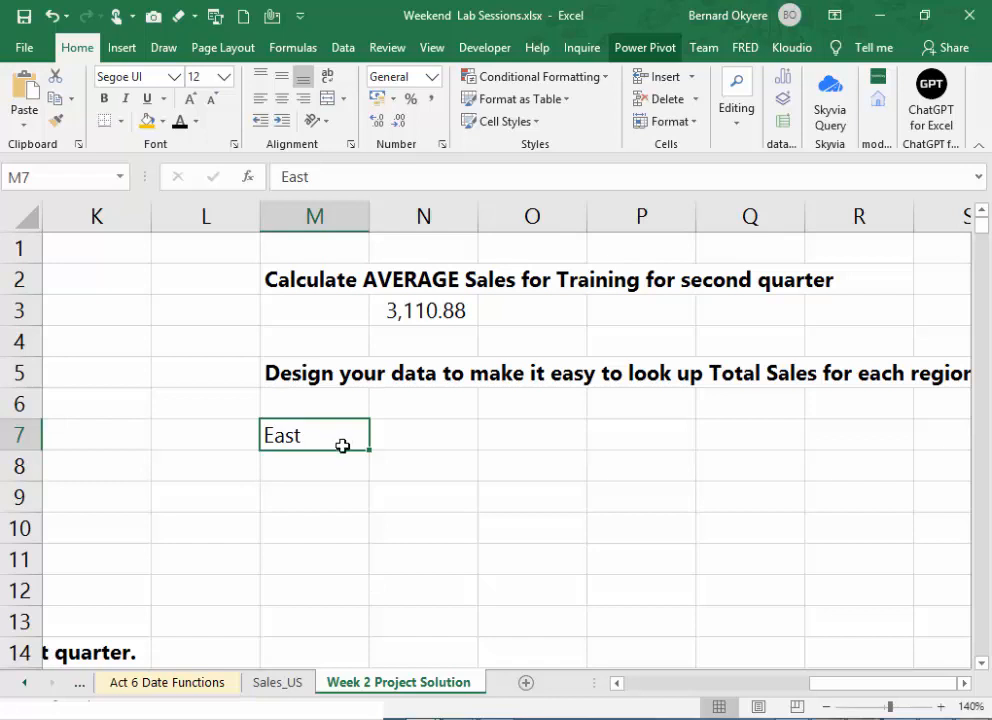
pyautogui.click(317, 462)
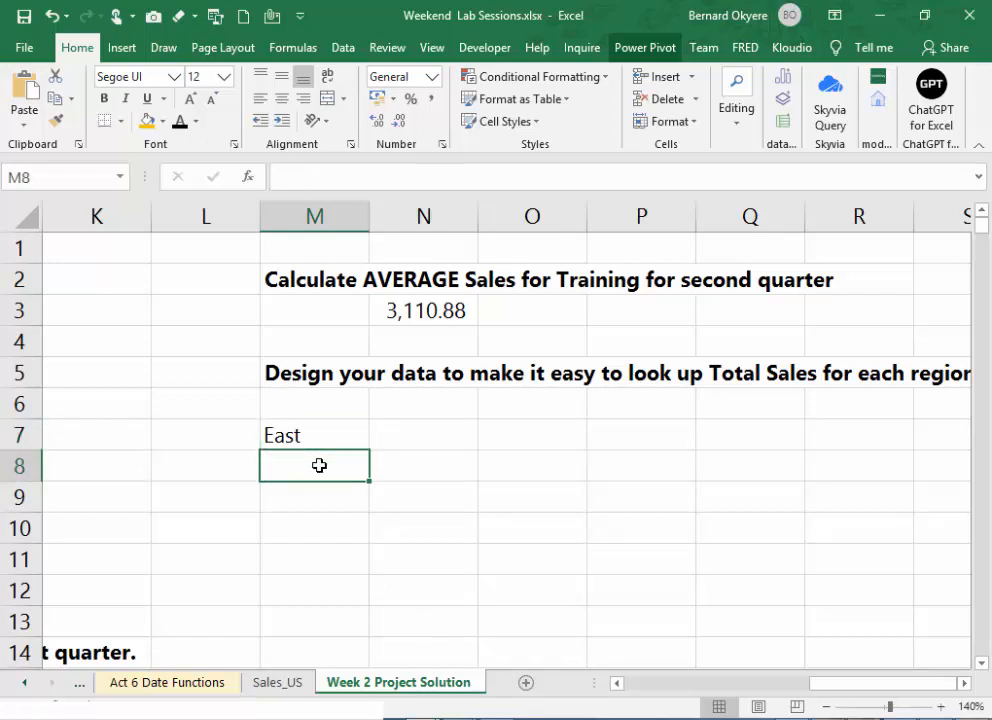
pyautogui.click(319, 441)
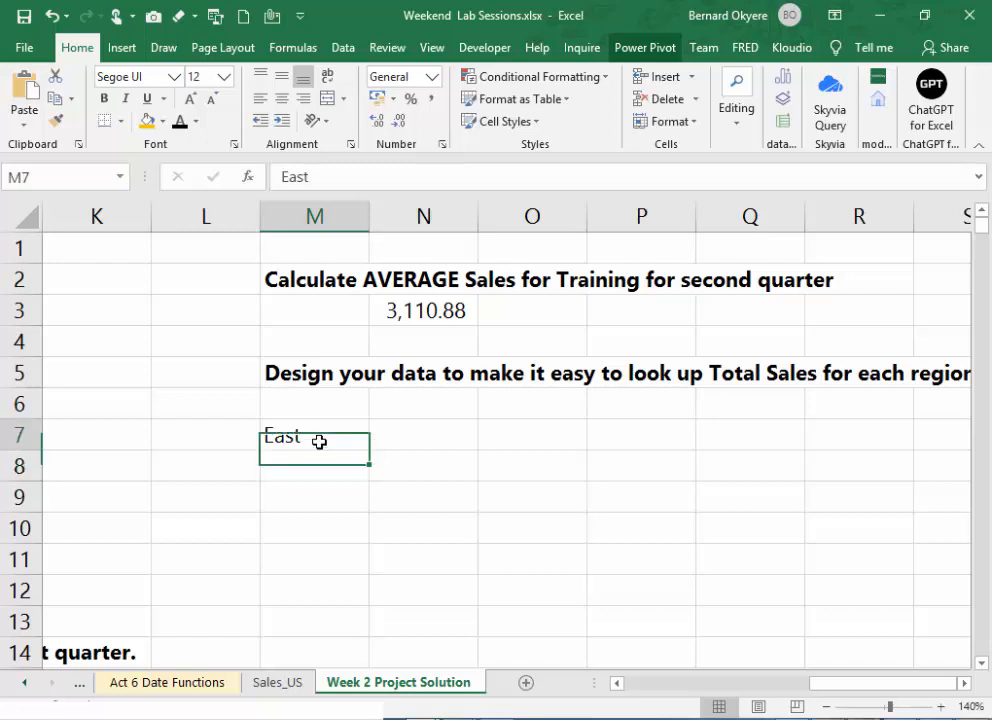
# - Move the region lookup task heading from M5 to L5
pyautogui.click(317, 379)
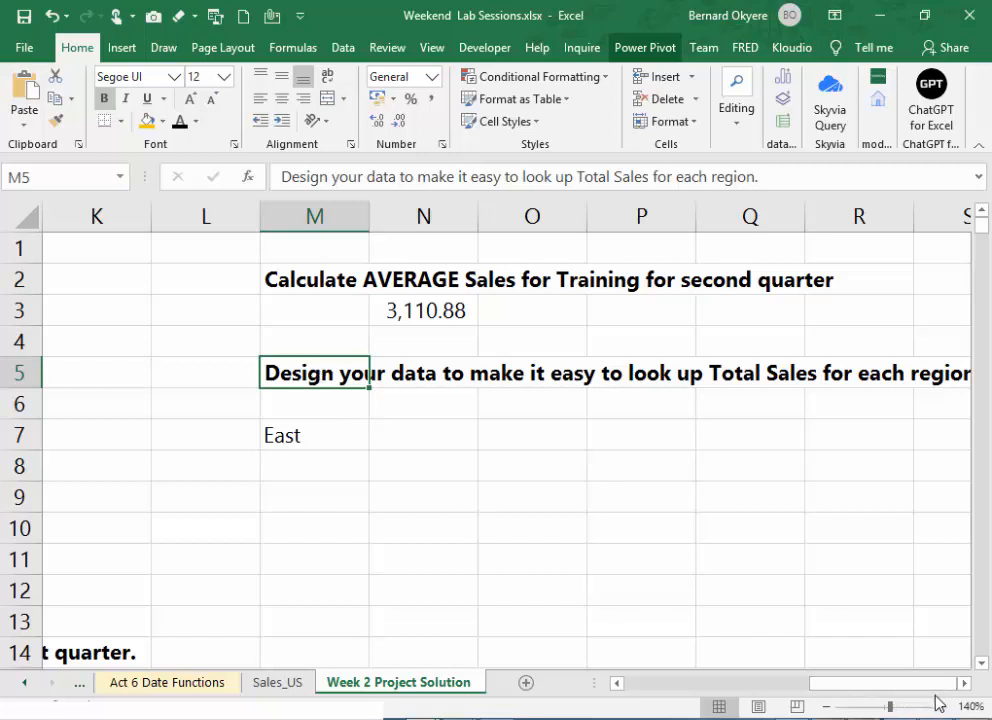
pyautogui.click(328, 432)
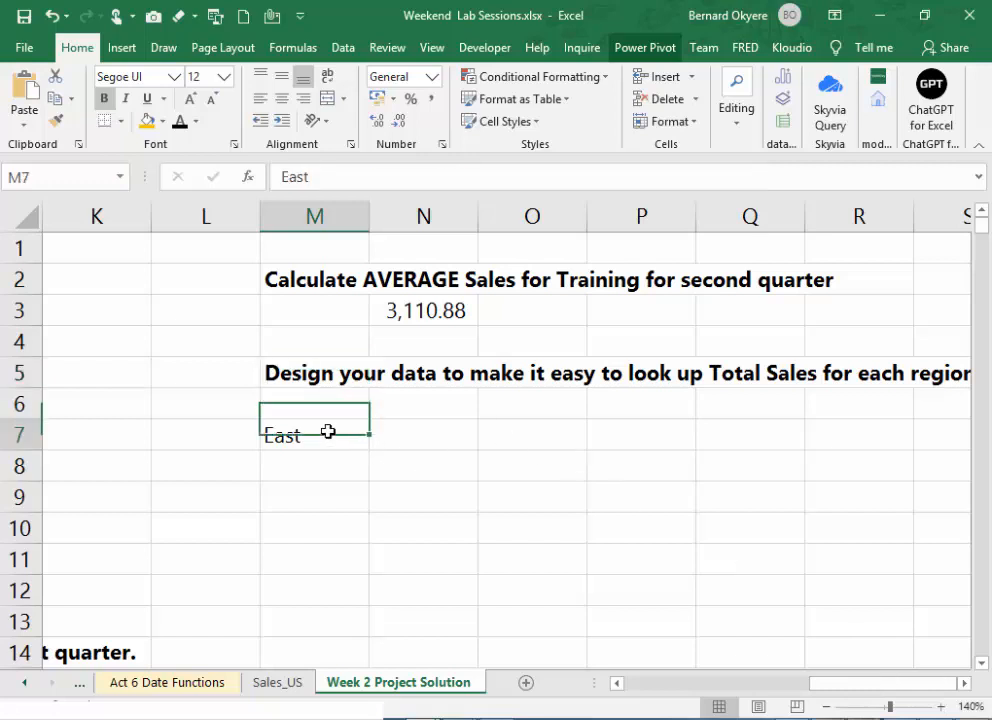
pyautogui.click(436, 380)
pyautogui.click(289, 379)
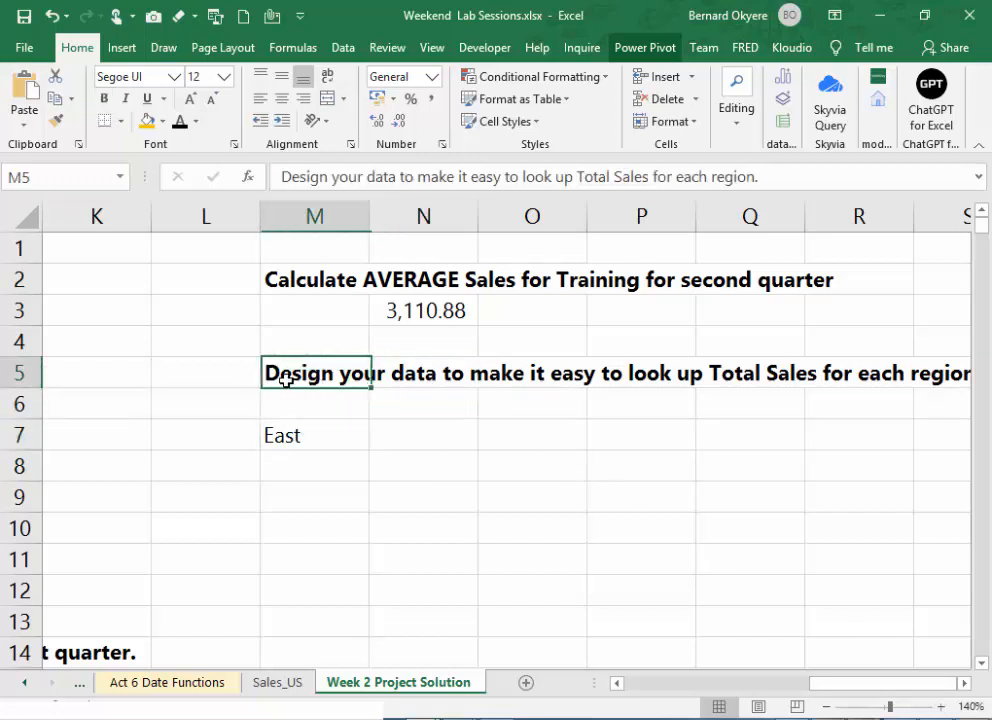
pyautogui.moveTo(257, 373); pyautogui.dragTo(180, 372)
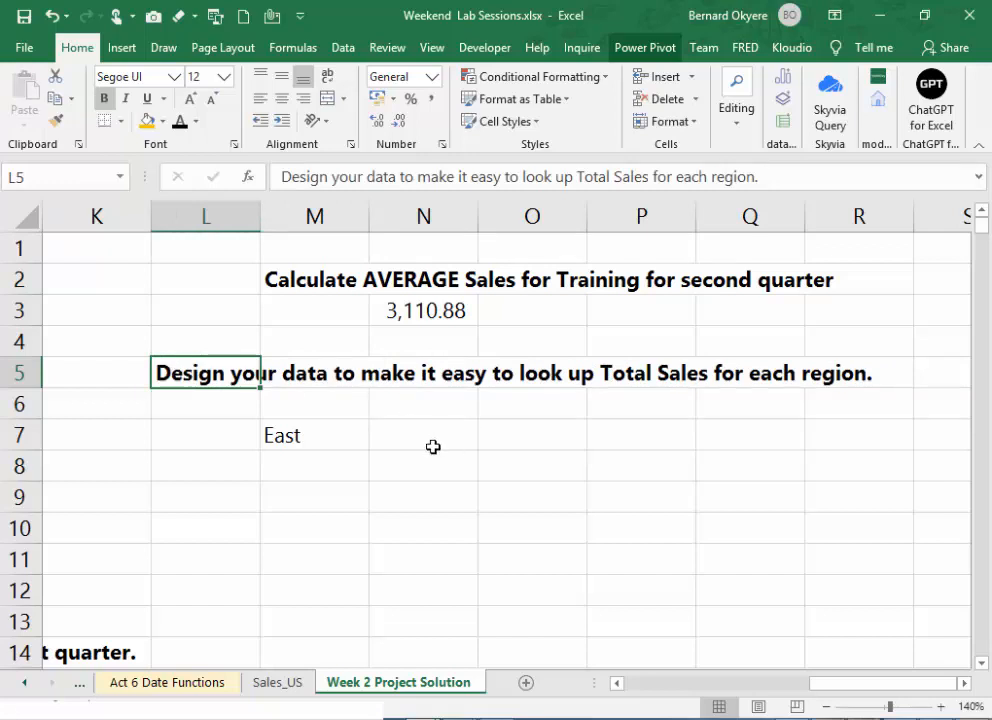
# - Clear the East entry from M7
pyautogui.click(315, 443)
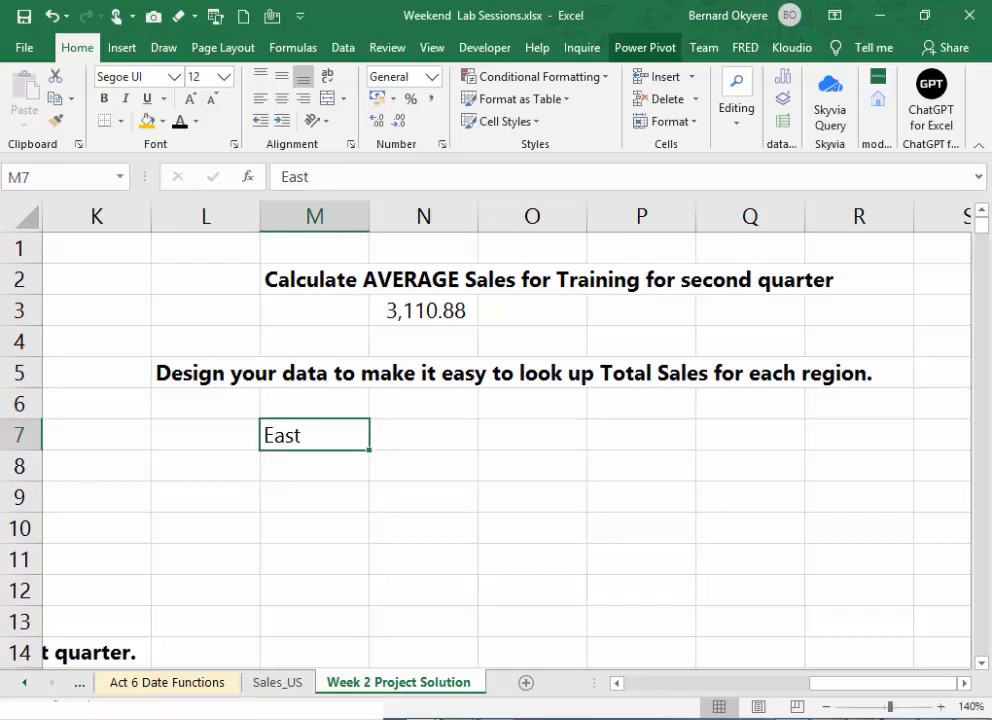
pyautogui.hotkey('alt', 'Tab')
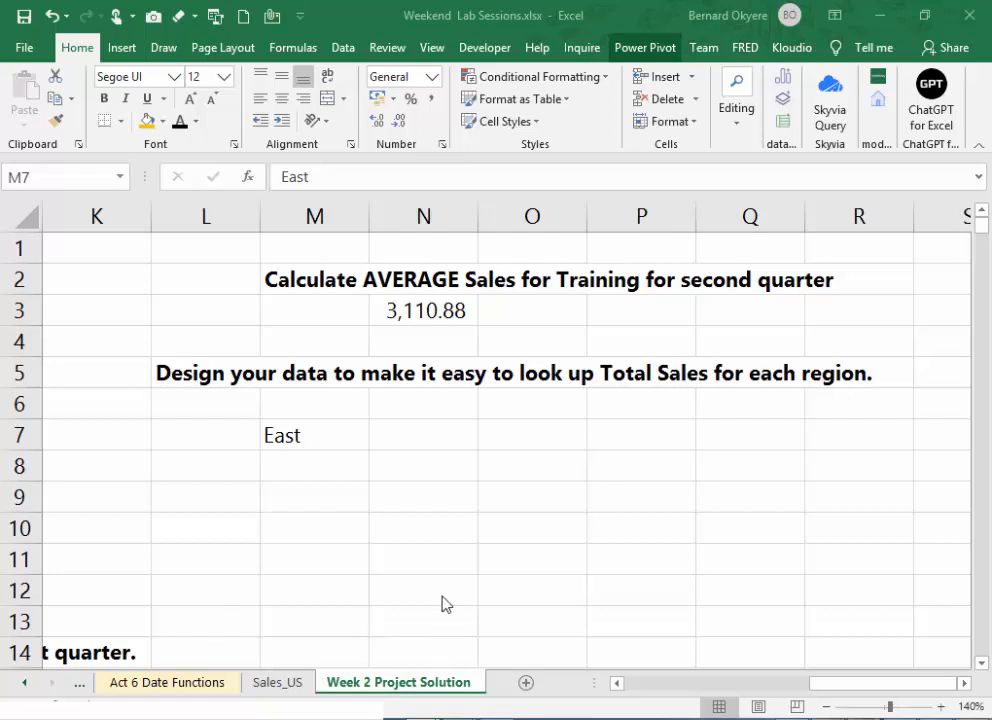
pyautogui.click(306, 442)
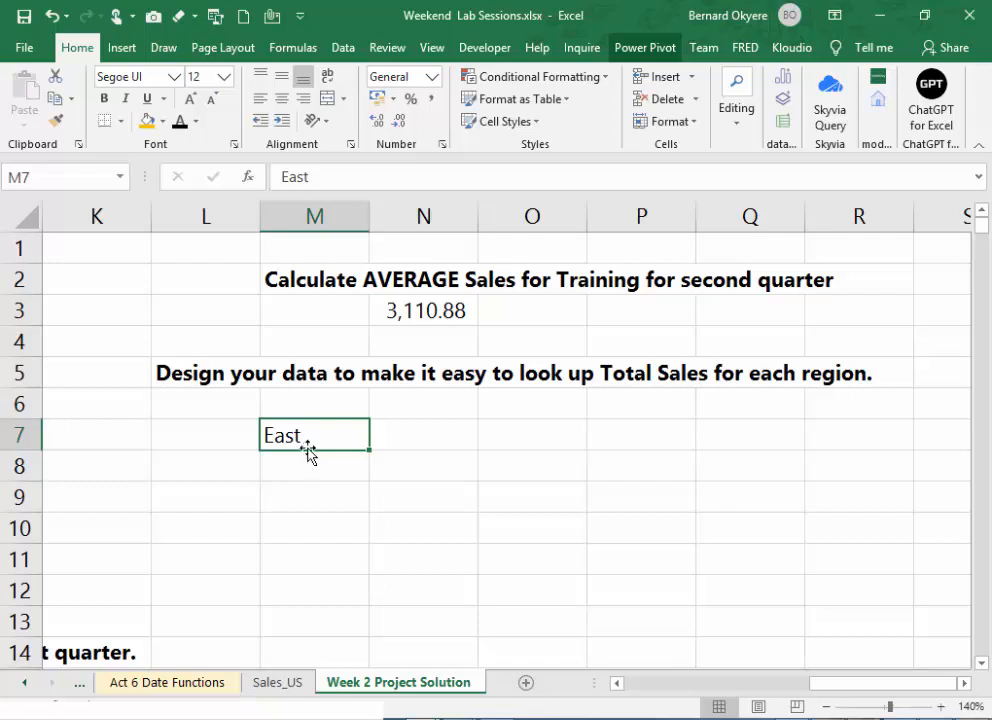
pyautogui.doubleClick(313, 442)
pyautogui.moveTo(313, 442); pyautogui.dragTo(148, 430)
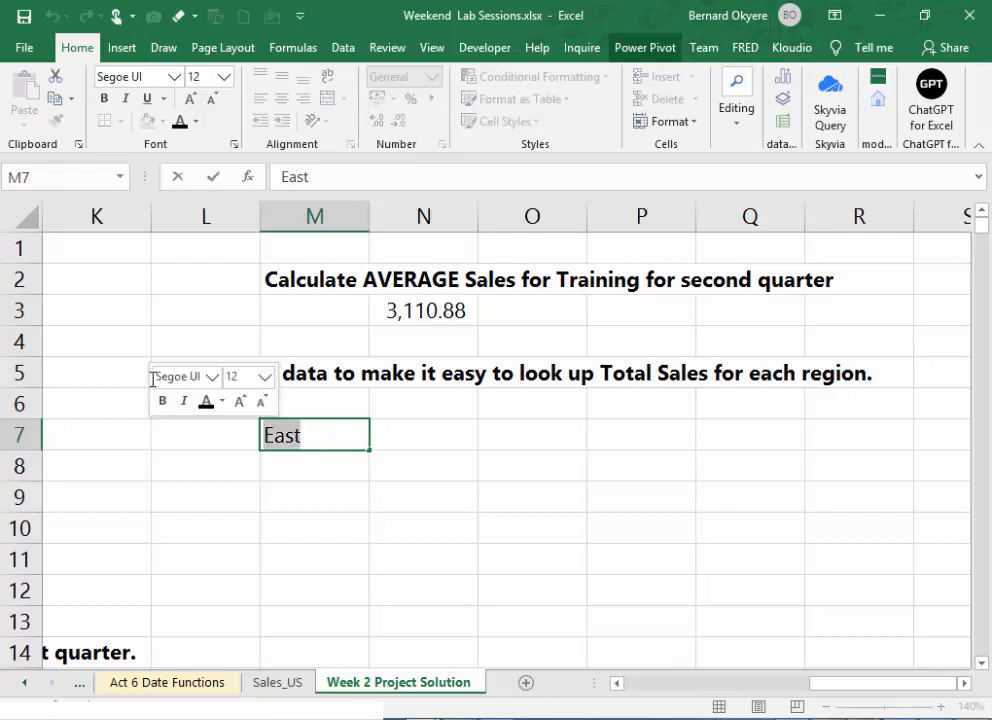
pyautogui.press('BackSpace')
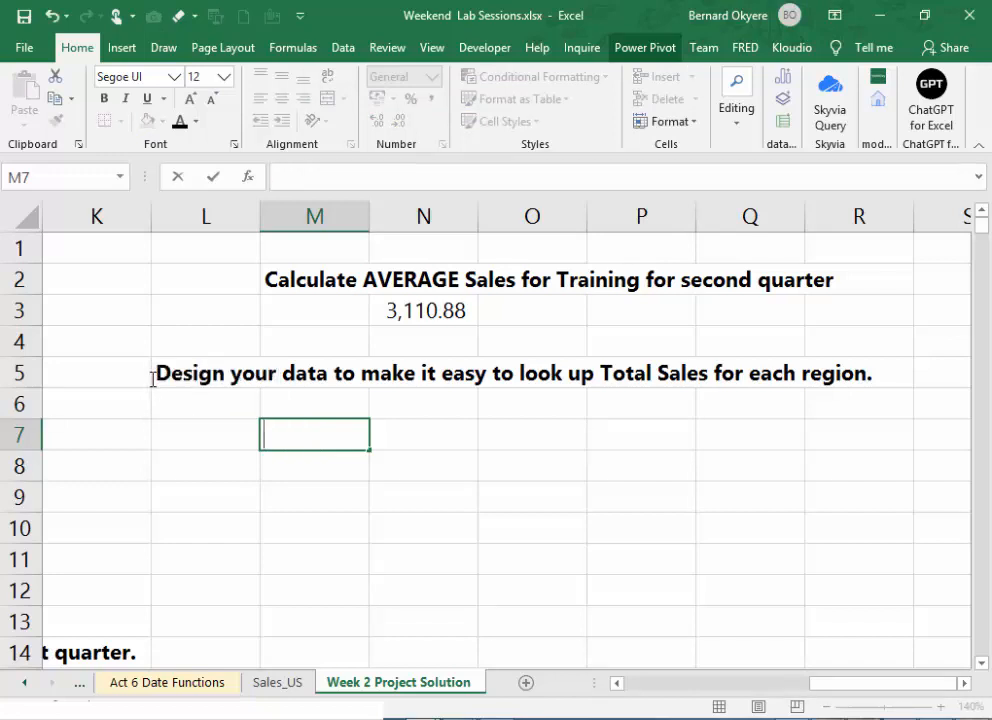
pyautogui.press('Return')
# - Enter the subheading "APRAOCH 1: USING THE Index & Match Functions" in L7 and save the workbook
pyautogui.press('Up')
pyautogui.press('Left')
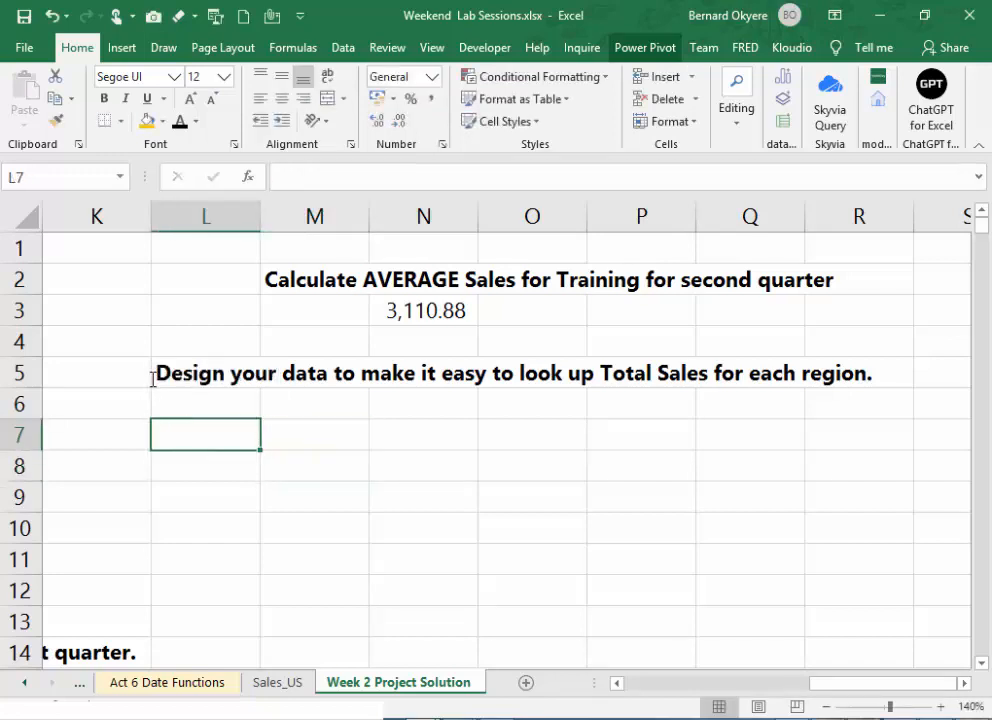
pyautogui.write('Apr')
pyautogui.press('BackSpace')
pyautogui.press('BackSpace')
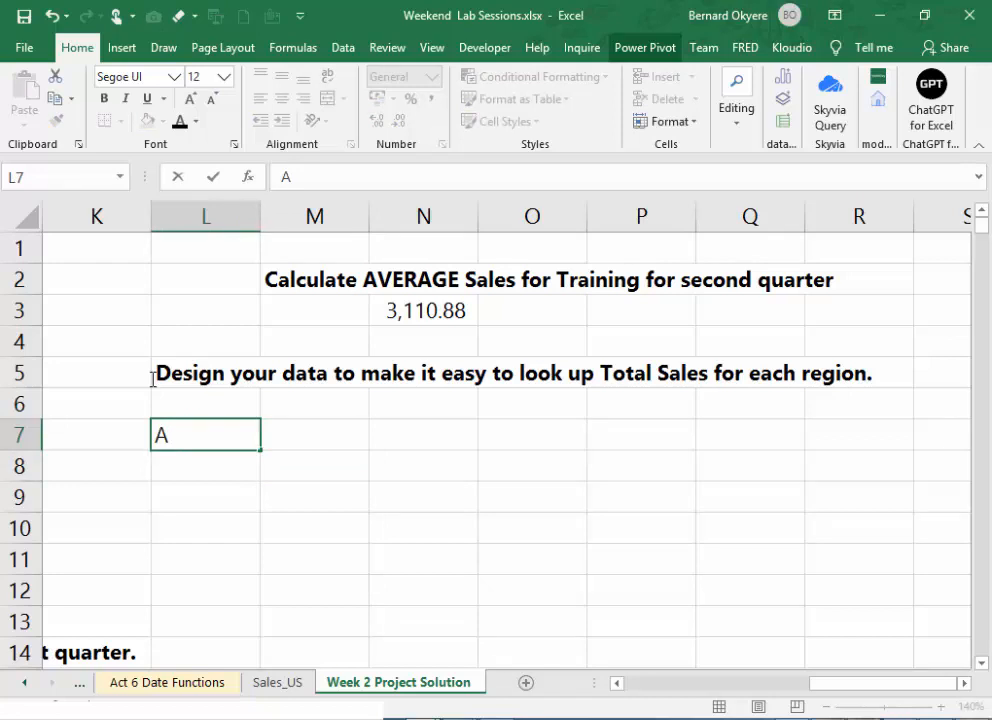
pyautogui.write('PRAOCH 1')
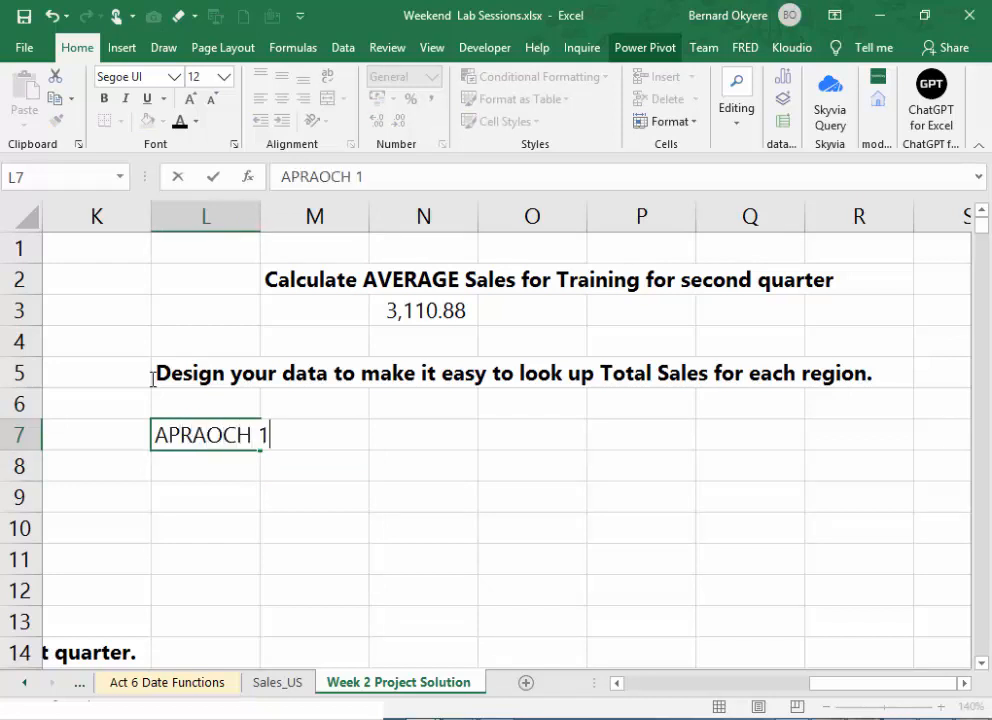
pyautogui.write(': USING THE')
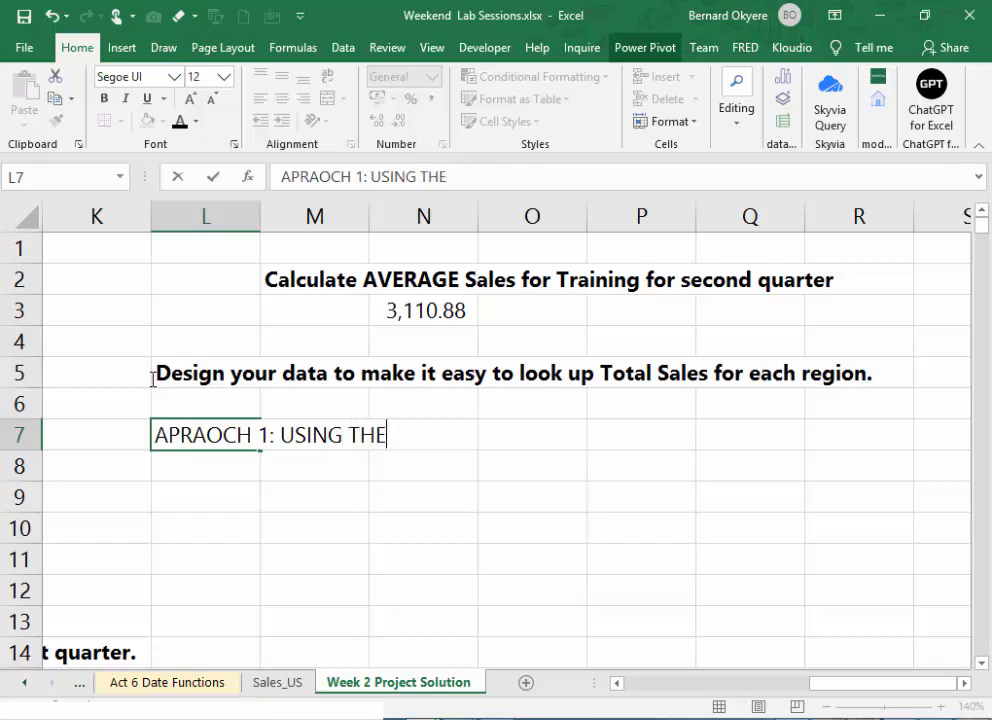
pyautogui.write(' Index')
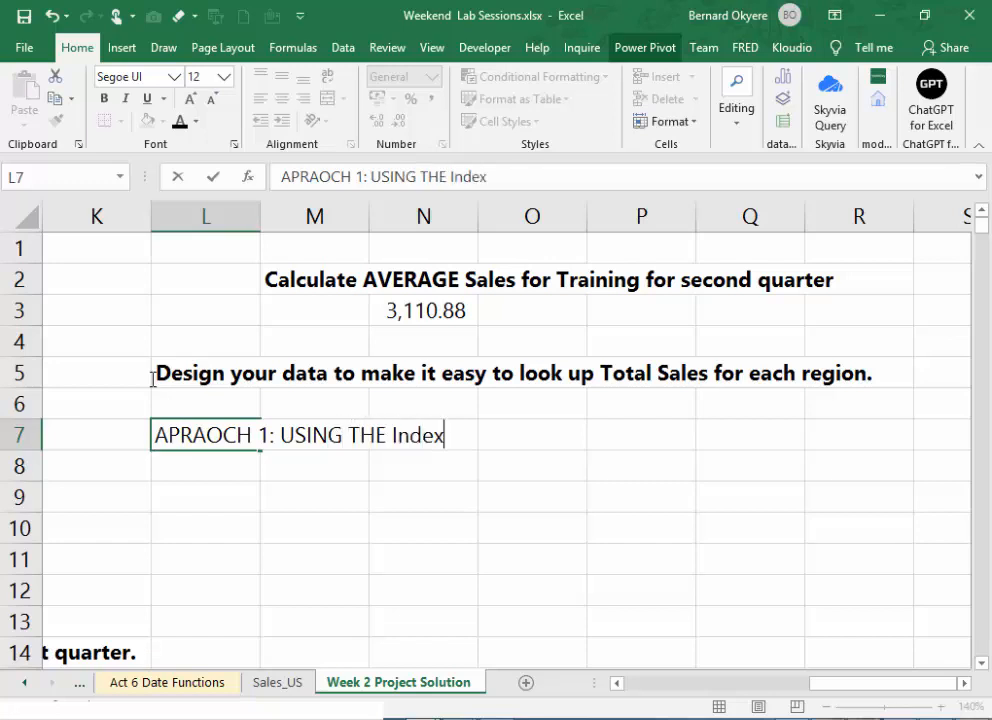
pyautogui.write(' & Mtach')
pyautogui.press('BackSpace')
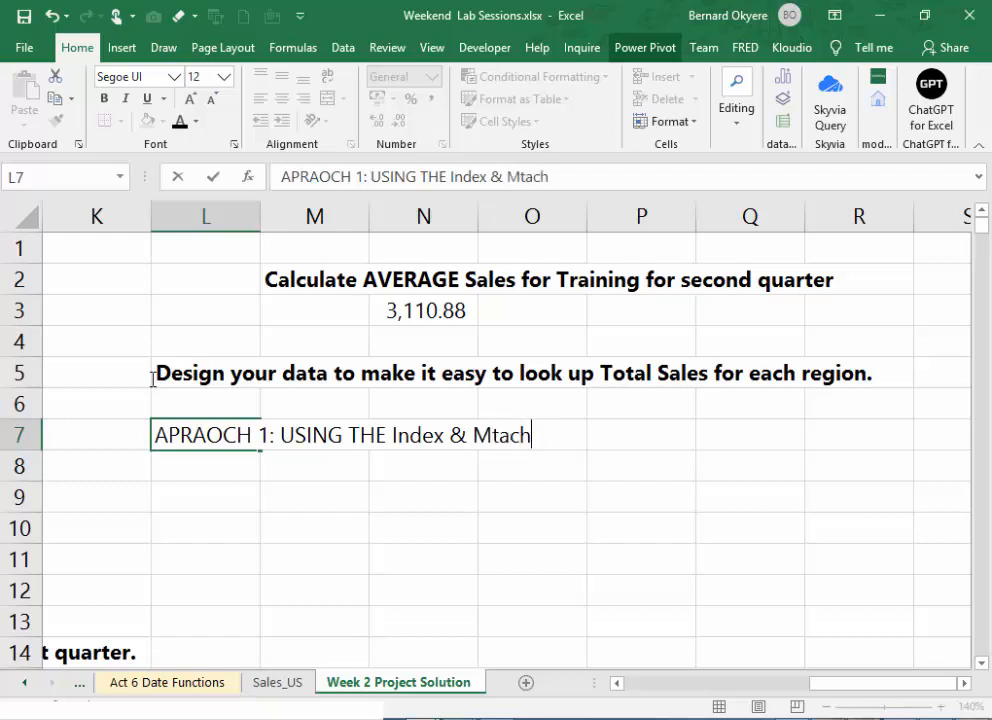
pyautogui.press('BackSpace')
pyautogui.press('BackSpace')
pyautogui.press('BackSpace')
pyautogui.press('BackSpace')
pyautogui.write('atch  Functio')
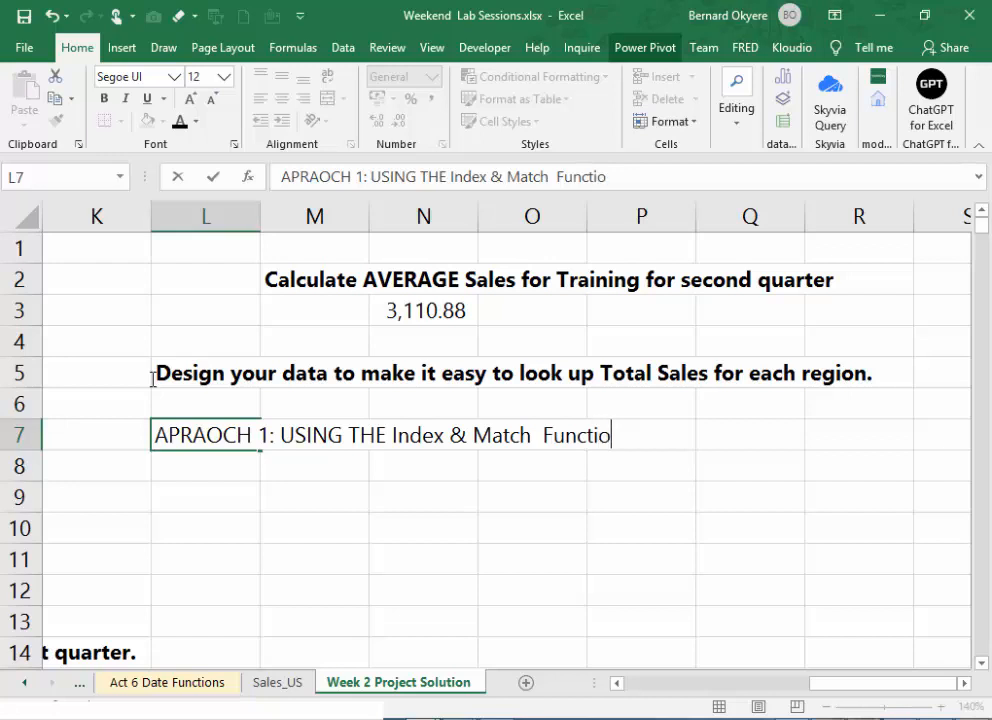
pyautogui.write('ns')
pyautogui.press('Return')
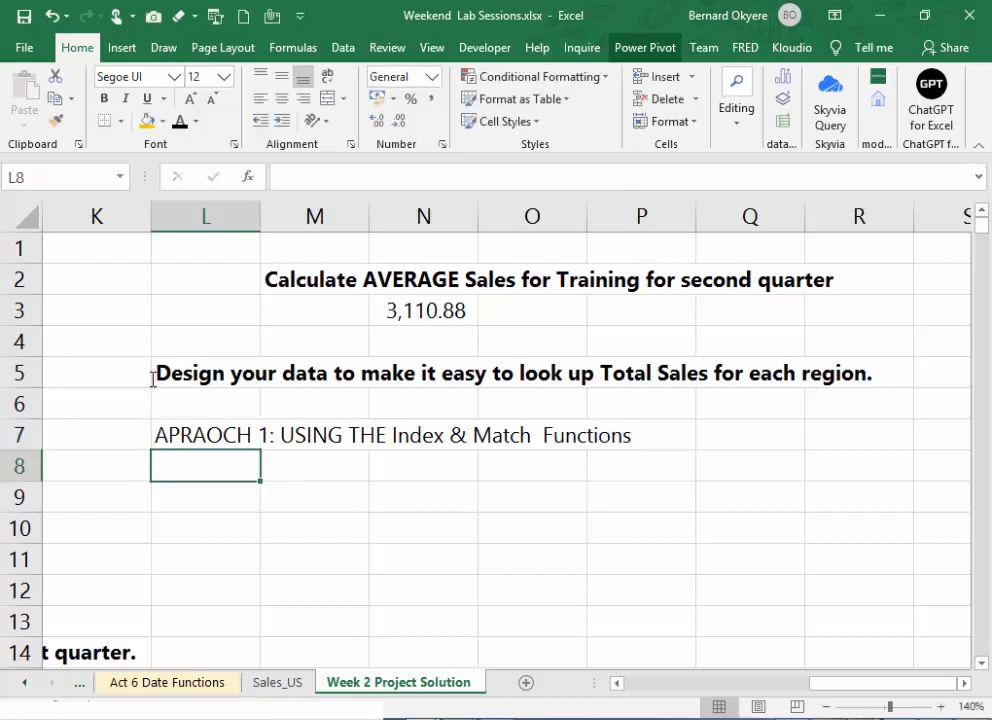
pyautogui.hotkey('ctrl', 's')
# - Correct the spelling of the first word in the L7 subheading to APPROACH
pyautogui.click(230, 437)
pyautogui.click(305, 175)
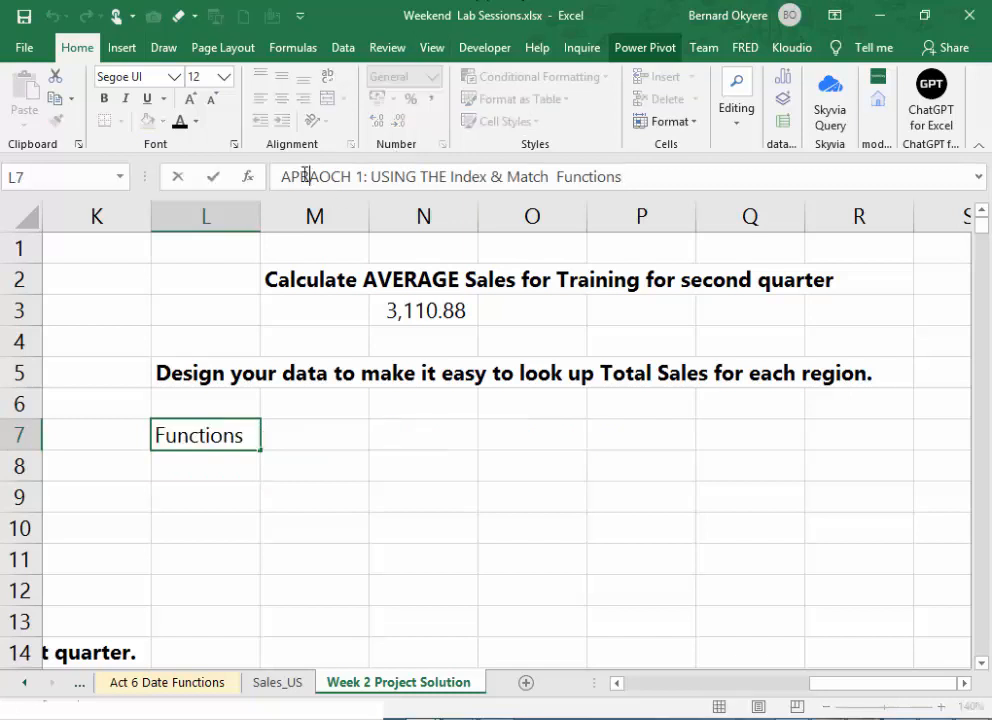
pyautogui.write('_')
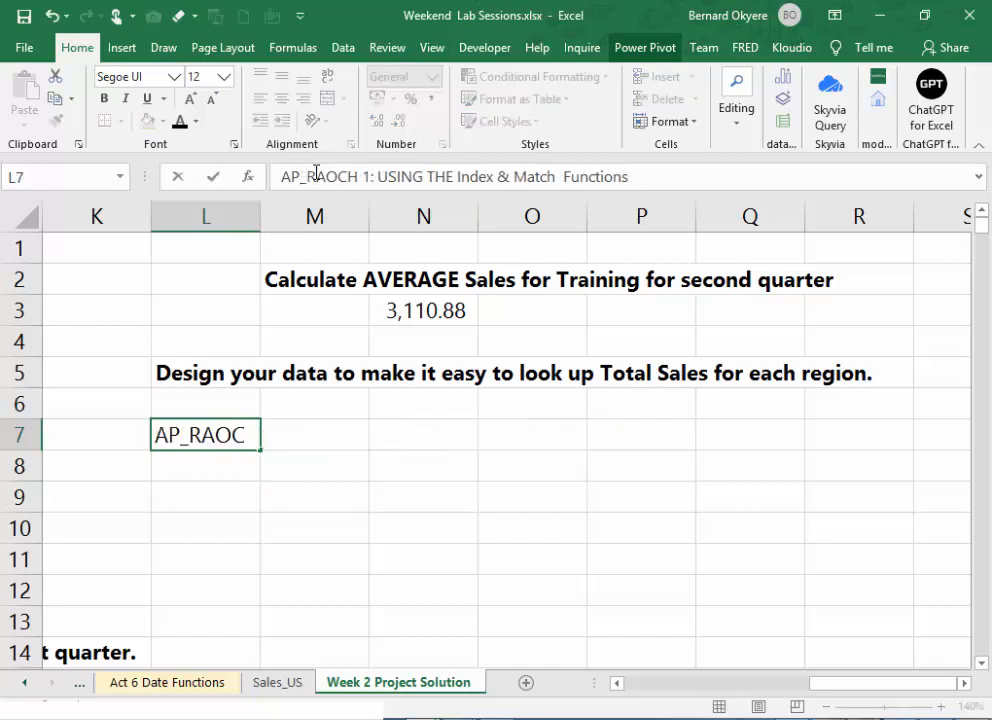
pyautogui.press('BackSpace')
pyautogui.write('P')
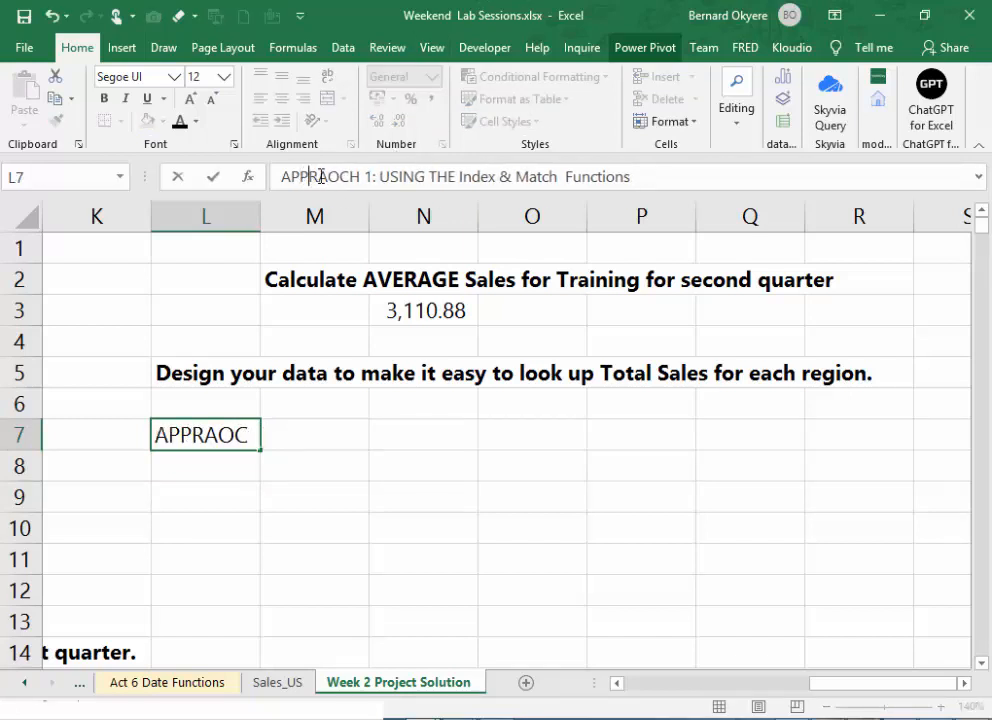
pyautogui.click(320, 176)
pyautogui.press('Delete')
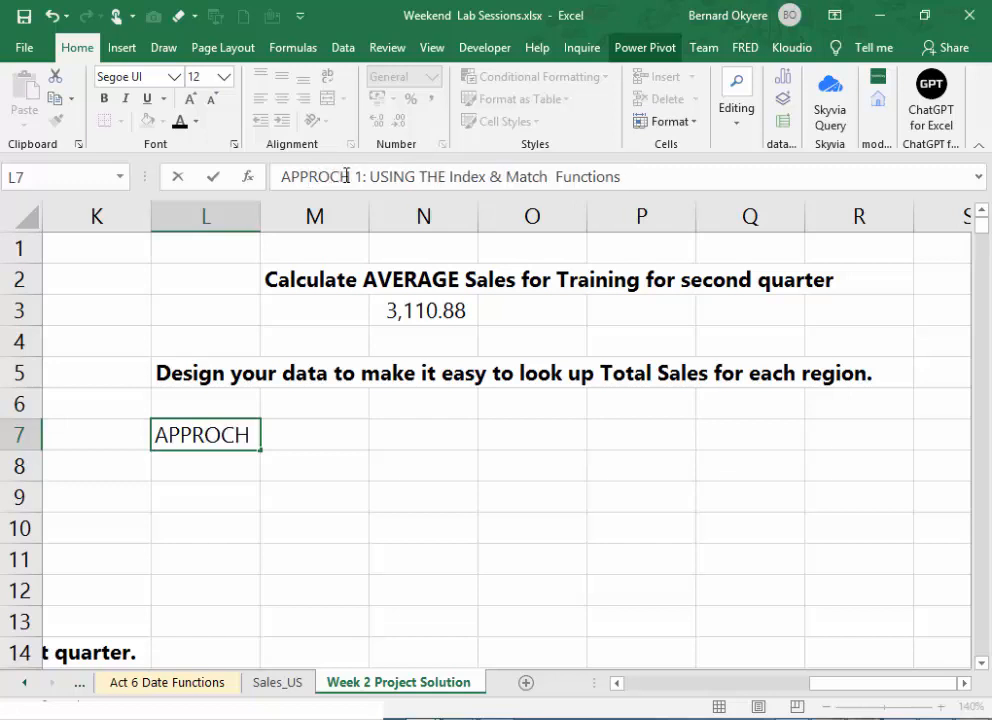
pyautogui.write('a')
pyautogui.press('BackSpace')
pyautogui.write('A')
pyautogui.press('Return')
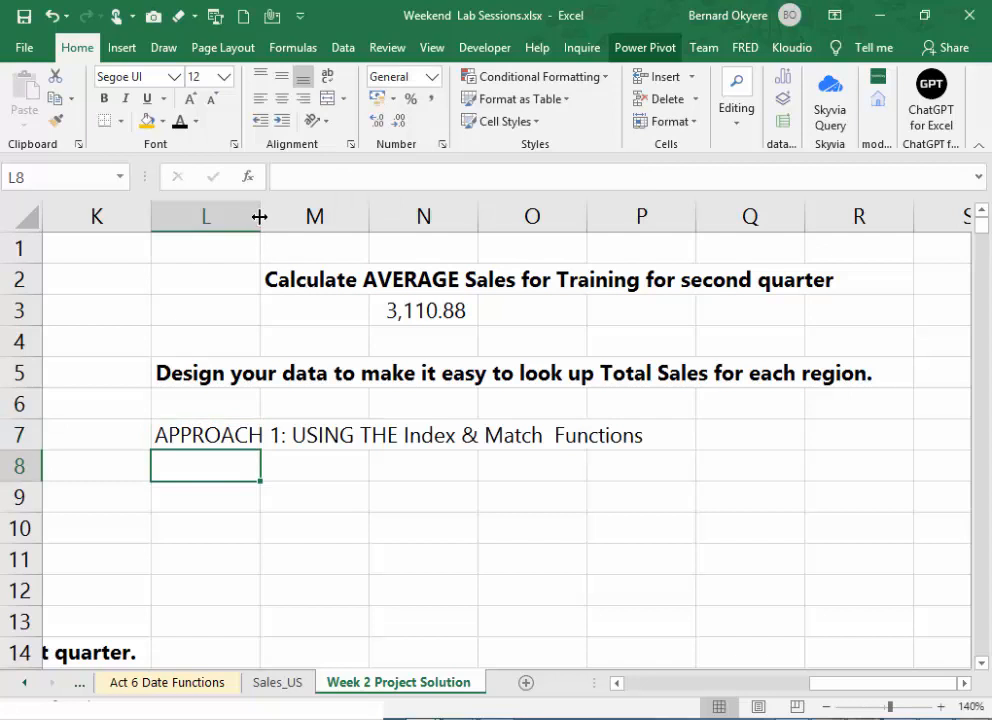
# - Widen column L slightly
pyautogui.moveTo(260, 215); pyautogui.dragTo(269, 212)
pyautogui.click(228, 440)
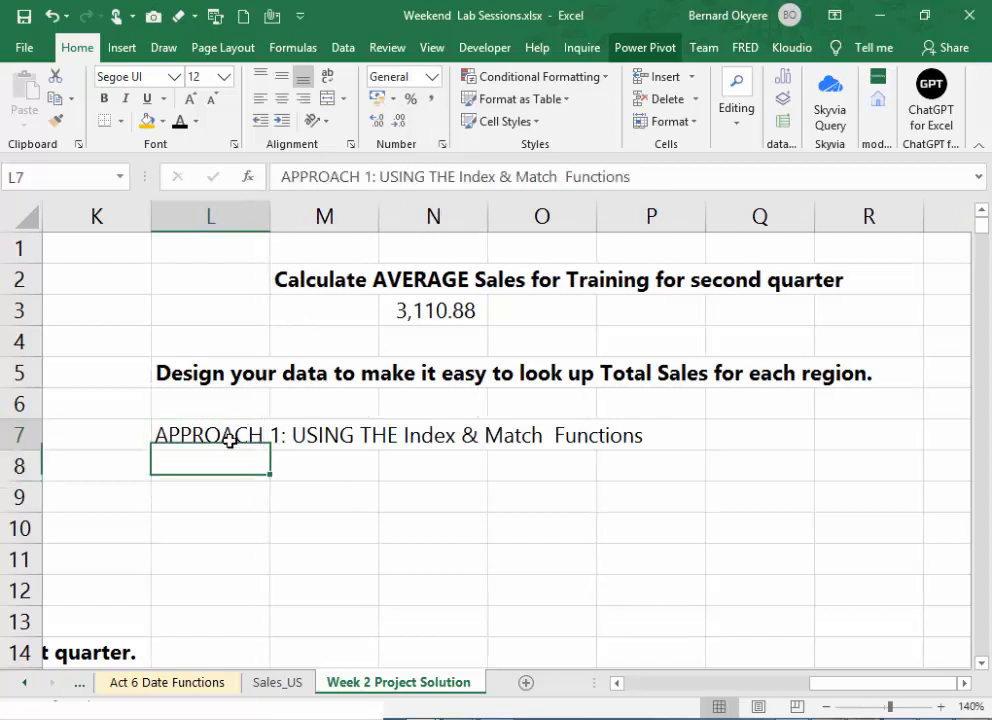
pyautogui.click(309, 470)
# - Make the Approach 1 subheading in L7 bold and save the workbook
pyautogui.click(204, 434)
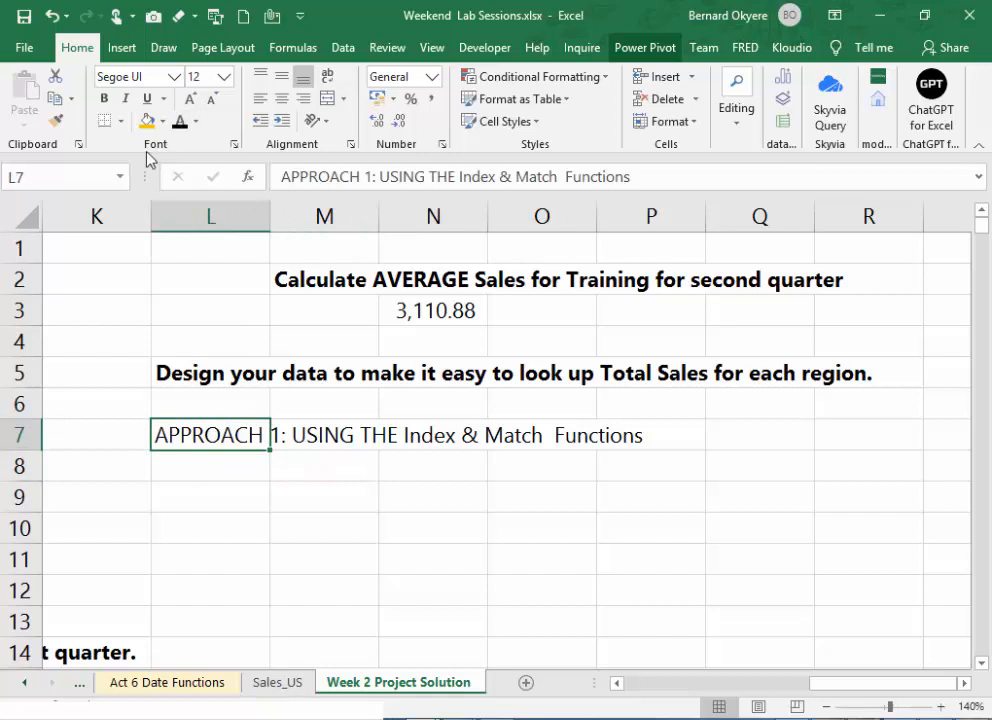
pyautogui.click(104, 98)
pyautogui.click(224, 460)
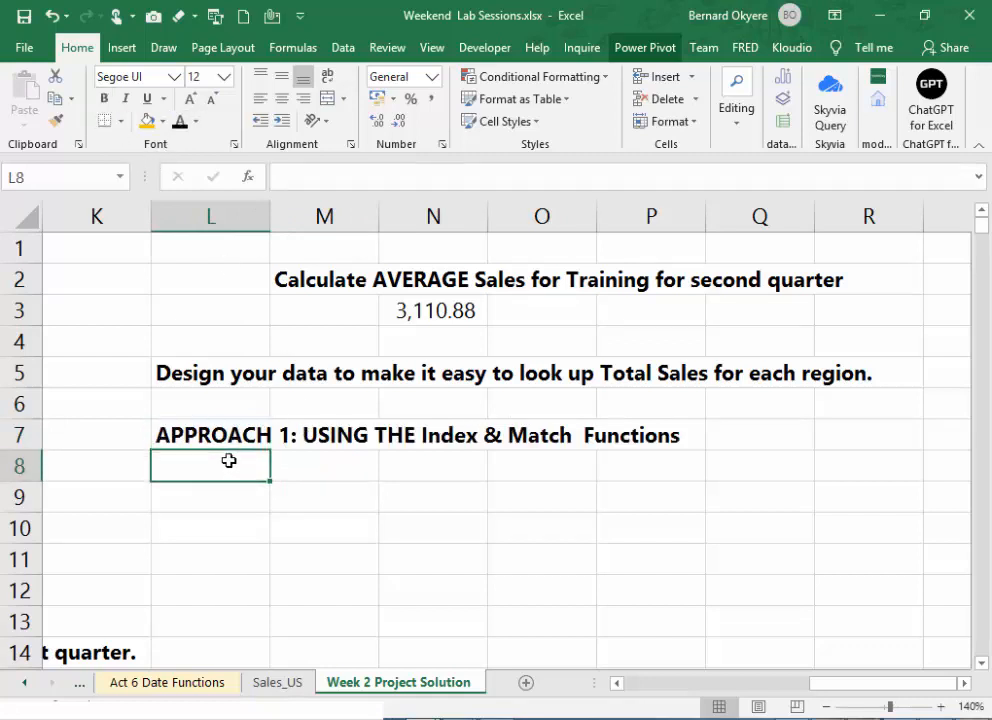
pyautogui.hotkey('ctrl', 's')
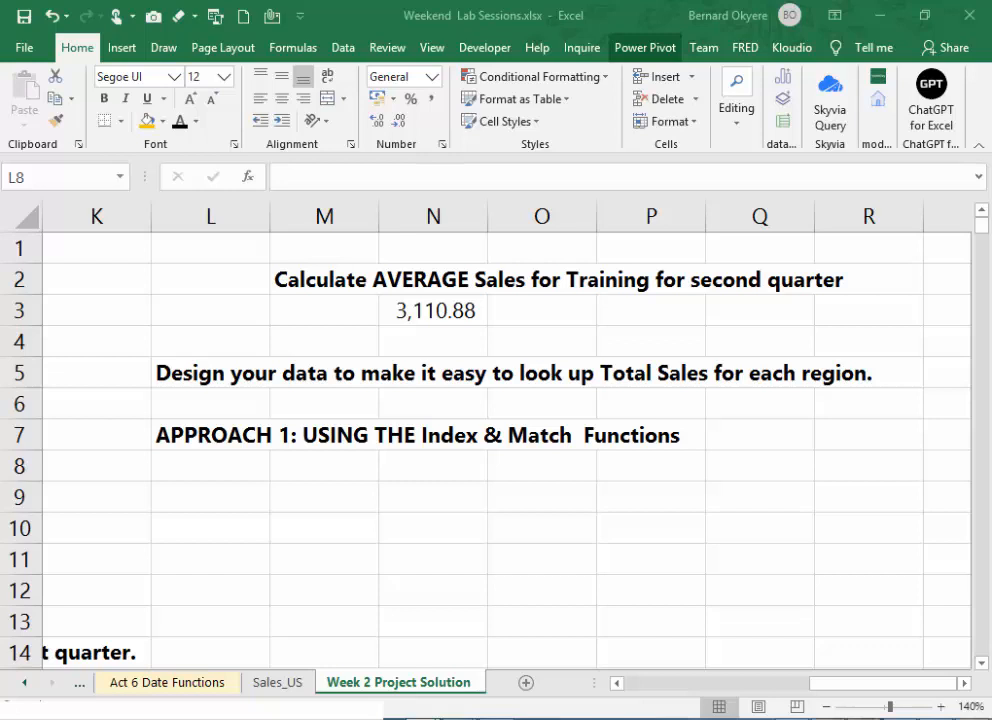
# - Enter the label "Enter Region:" in cell L8 below the Approach 1 subheading
pyautogui.click(330, 472)
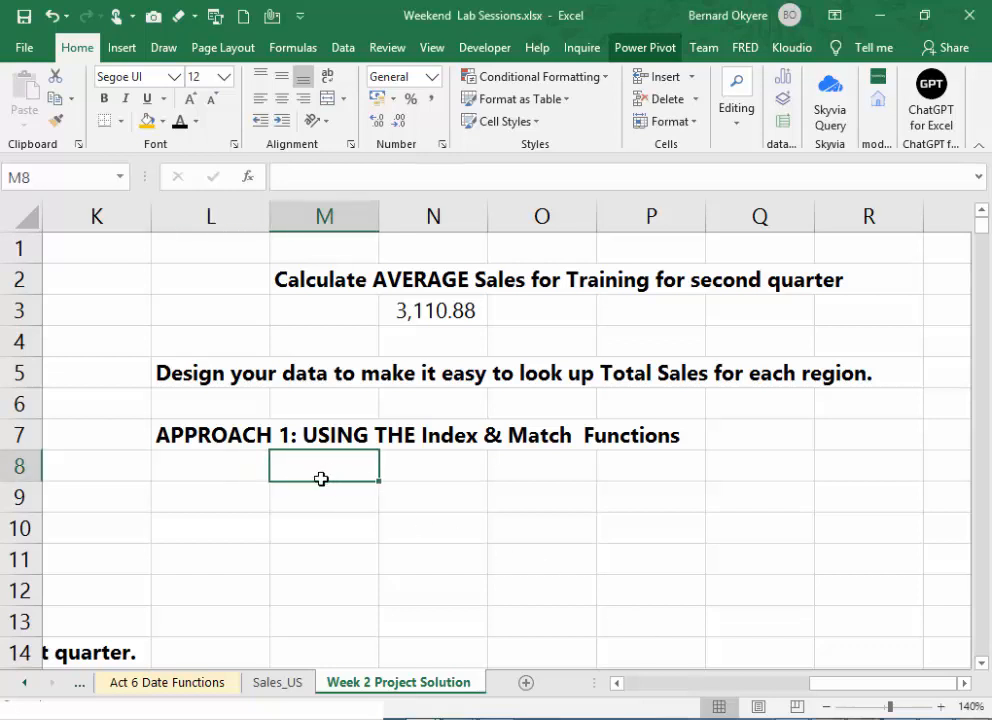
pyautogui.click(188, 472)
pyautogui.write('Enter')
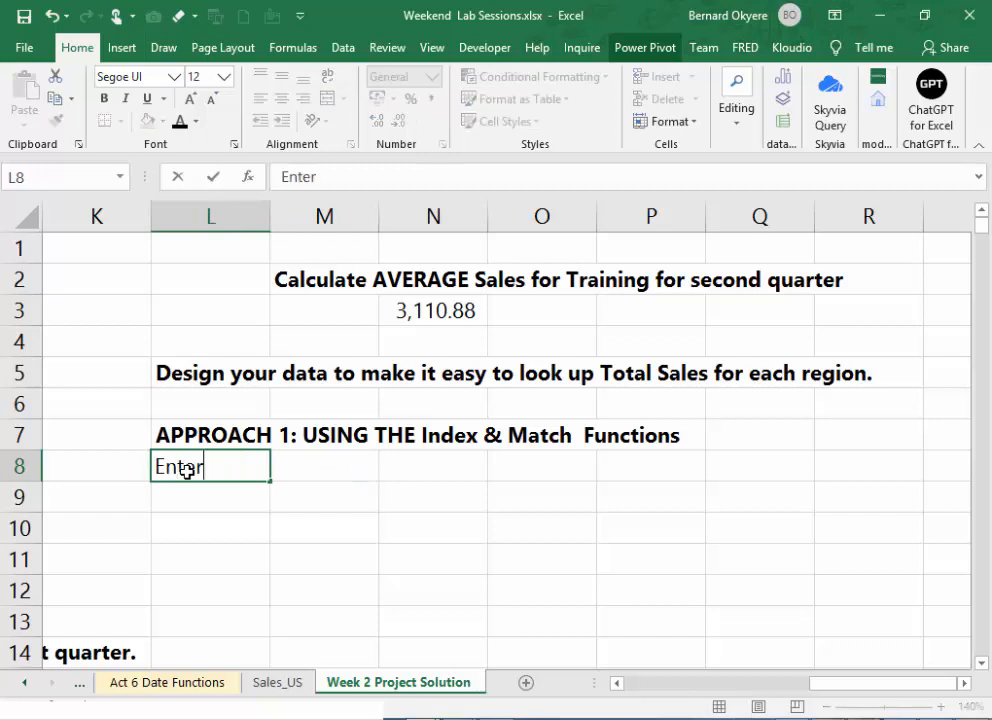
pyautogui.write(' Reg')
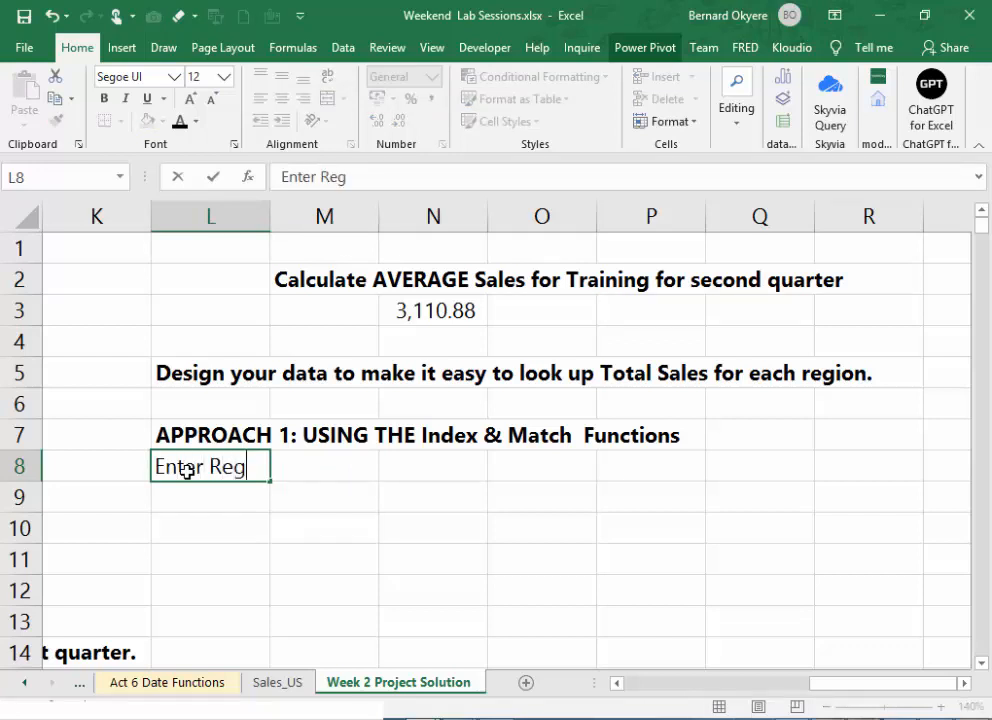
pyautogui.write('ion')
pyautogui.write(':')
pyautogui.press('Tab')
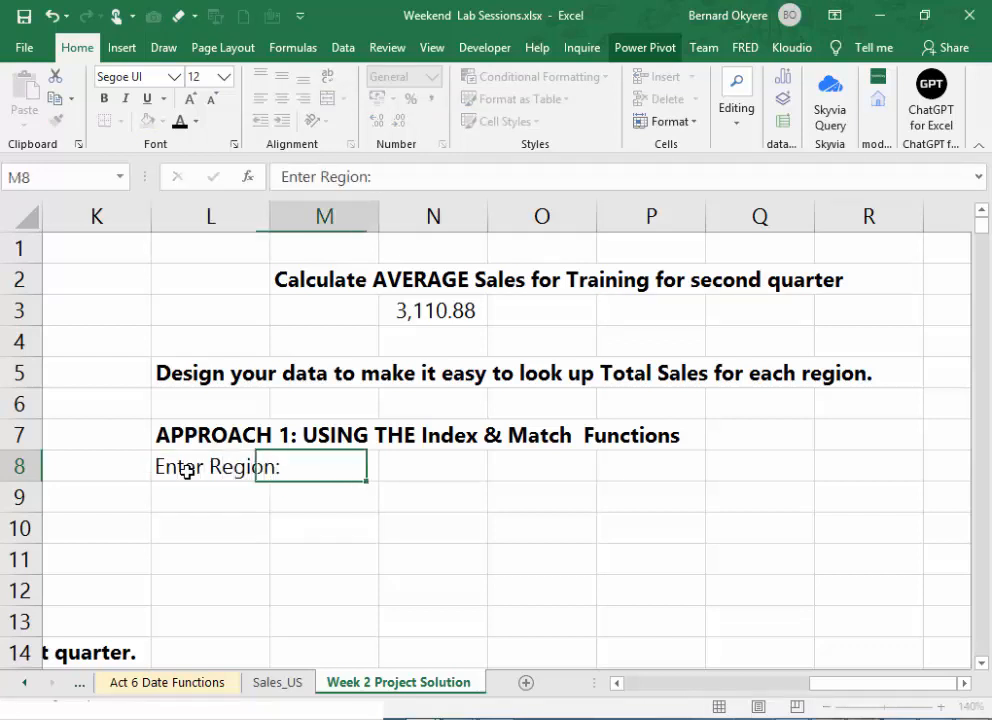
# - Widen column L to fit the region label and enter East as the lookup region in M8
pyautogui.moveTo(269, 216); pyautogui.dragTo(301, 216)
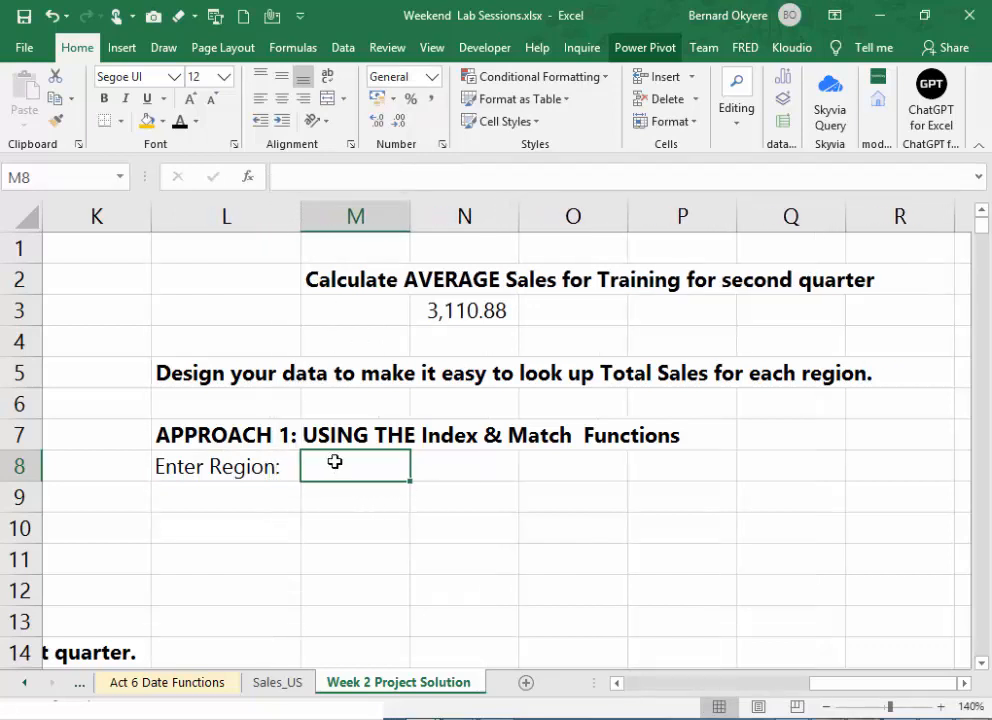
pyautogui.write('East')
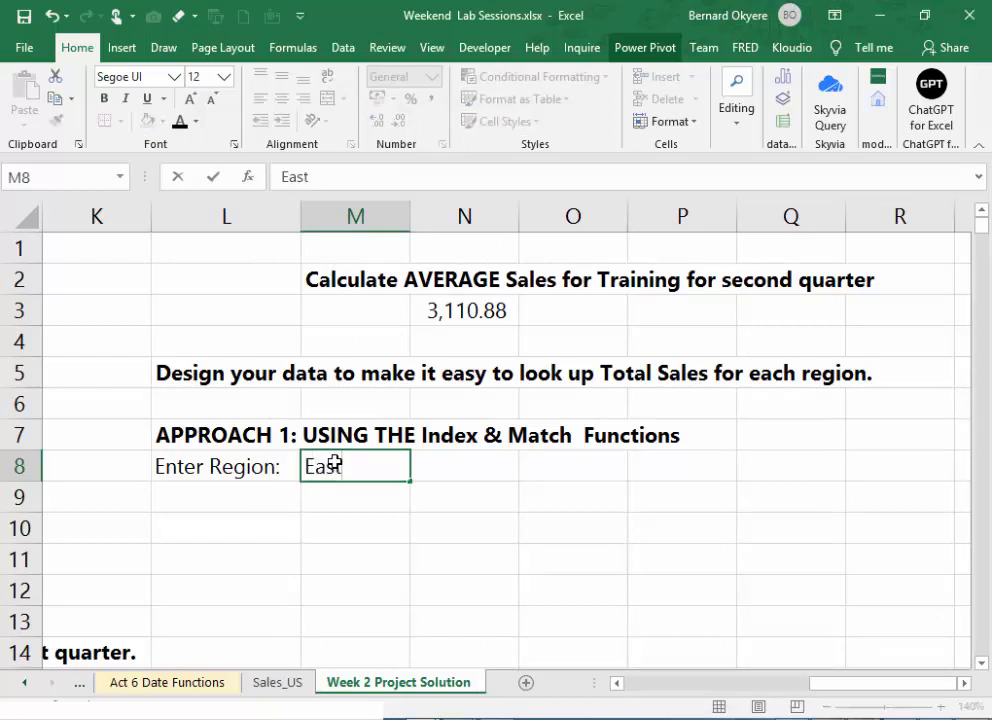
pyautogui.press('Return')
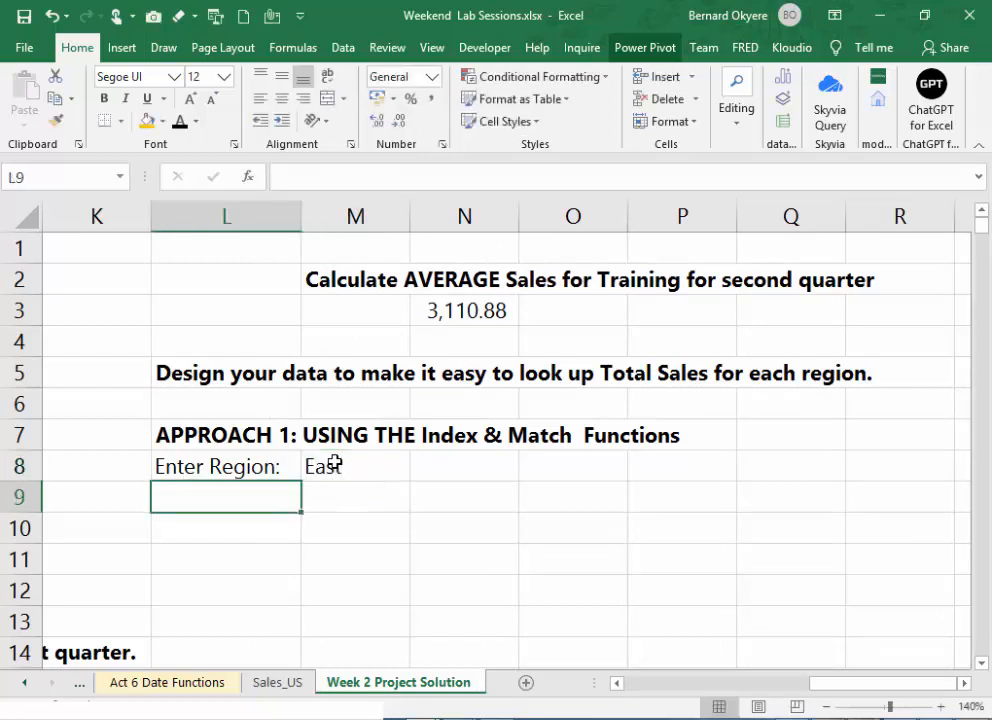
# - Give the Enter Region label in L8 a gold fill and make it bold
pyautogui.click(334, 466)
pyautogui.click(221, 462)
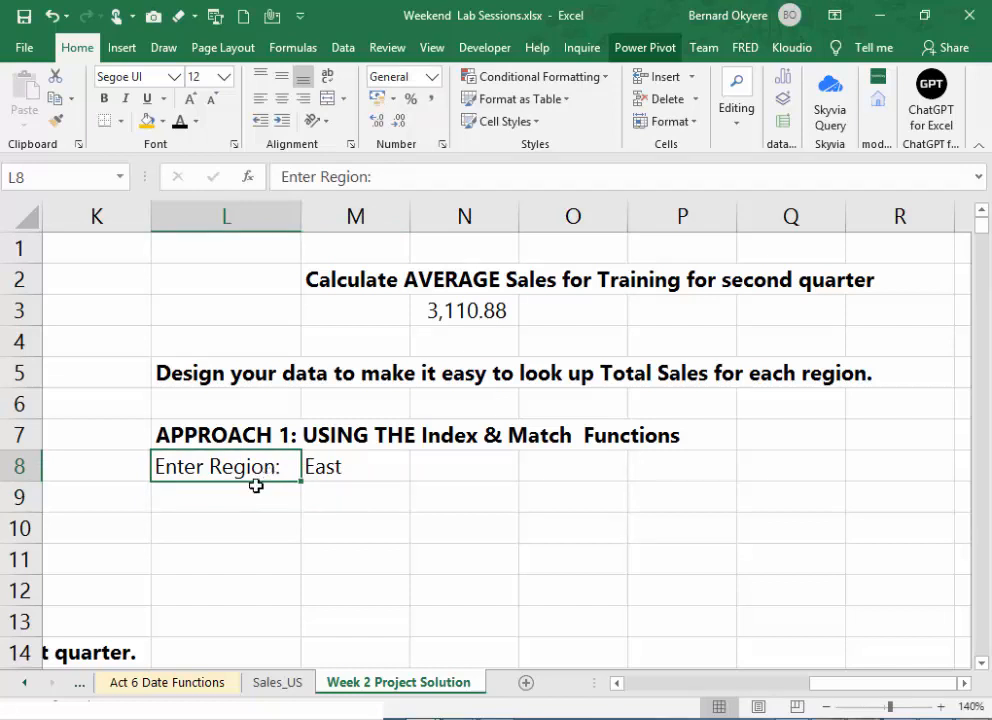
pyautogui.click(147, 121)
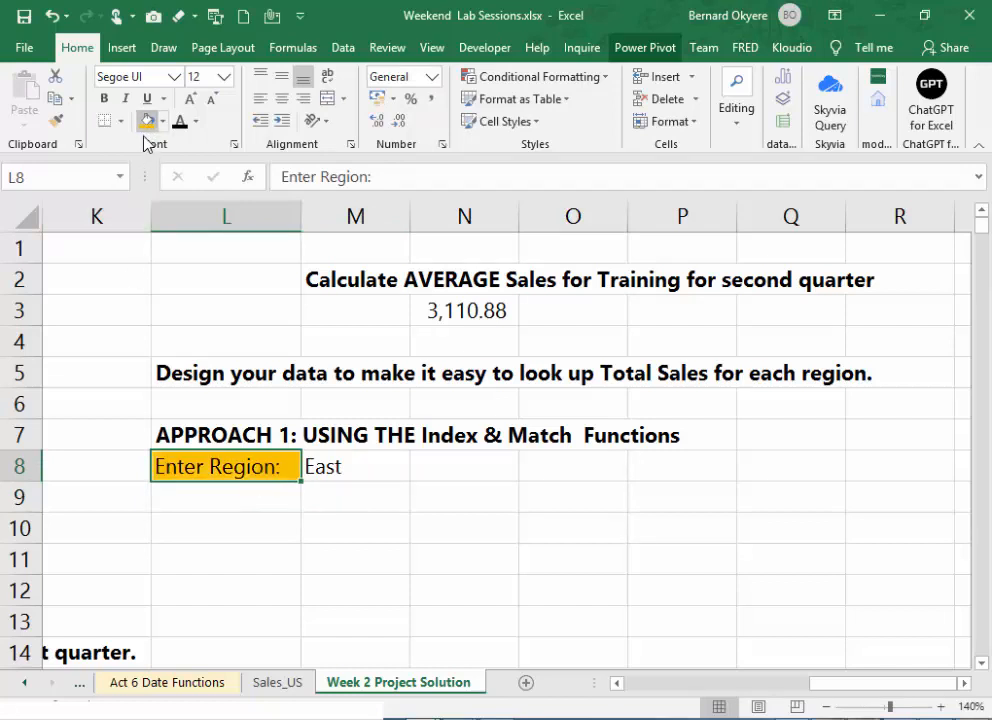
pyautogui.click(104, 98)
pyautogui.click(343, 470)
pyautogui.click(439, 476)
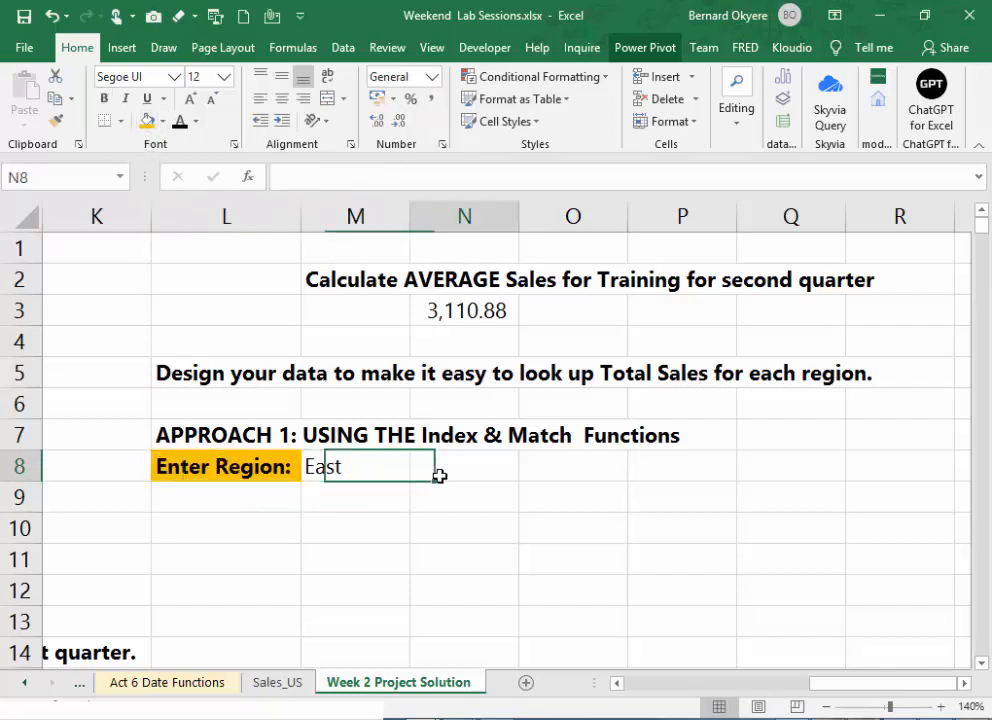
pyautogui.click(360, 470)
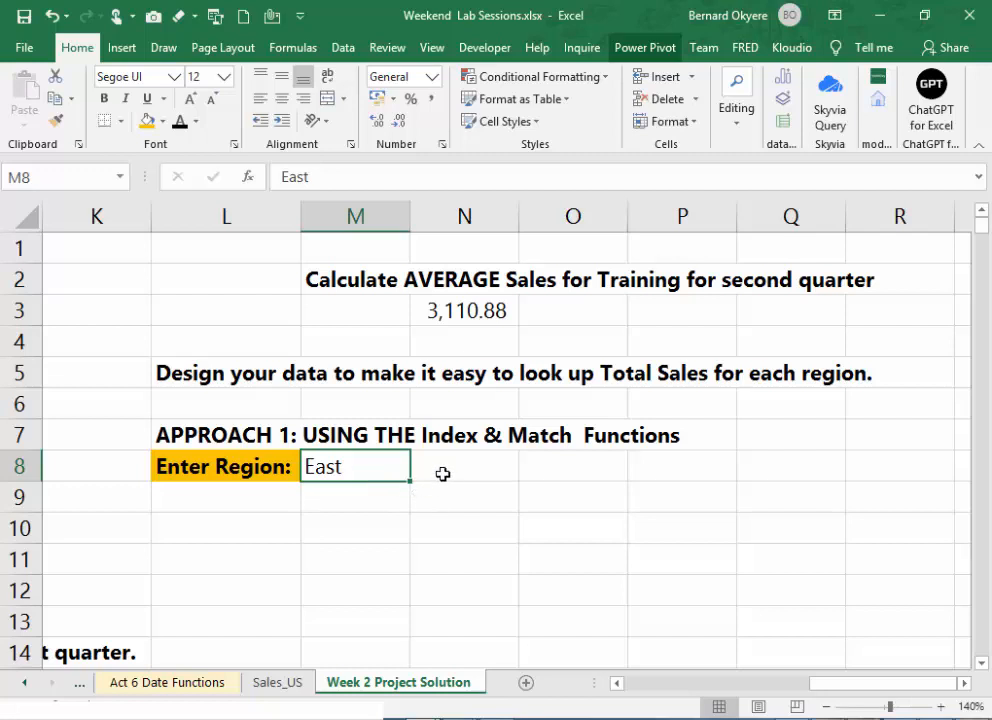
pyautogui.click(443, 474)
pyautogui.click(239, 472)
pyautogui.click(381, 472)
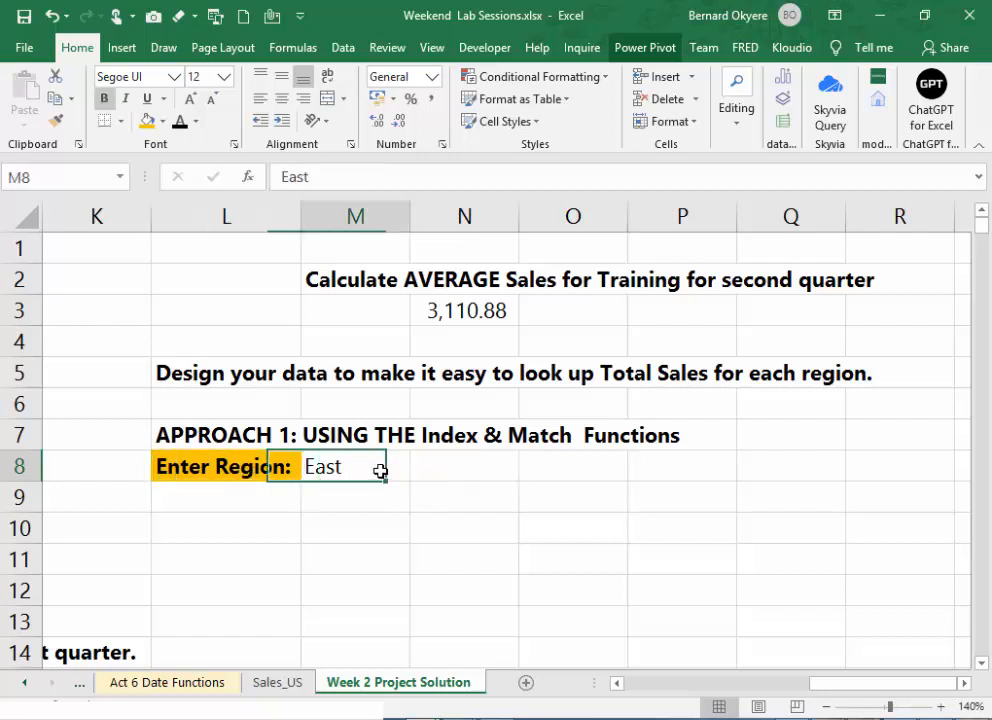
pyautogui.click(374, 494)
pyautogui.click(355, 468)
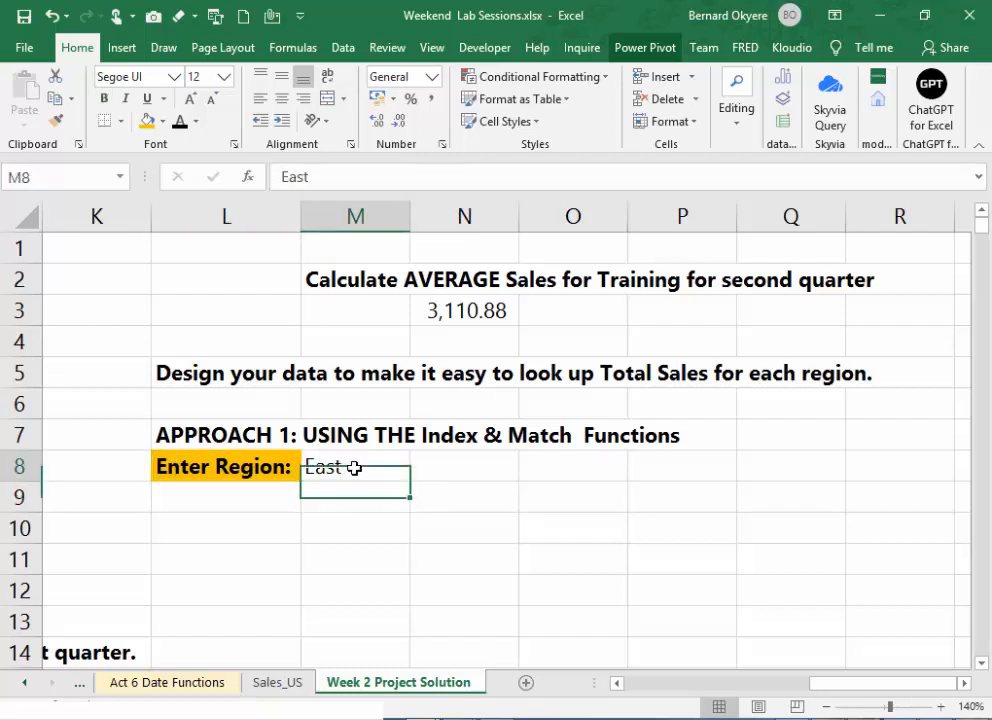
pyautogui.click(354, 505)
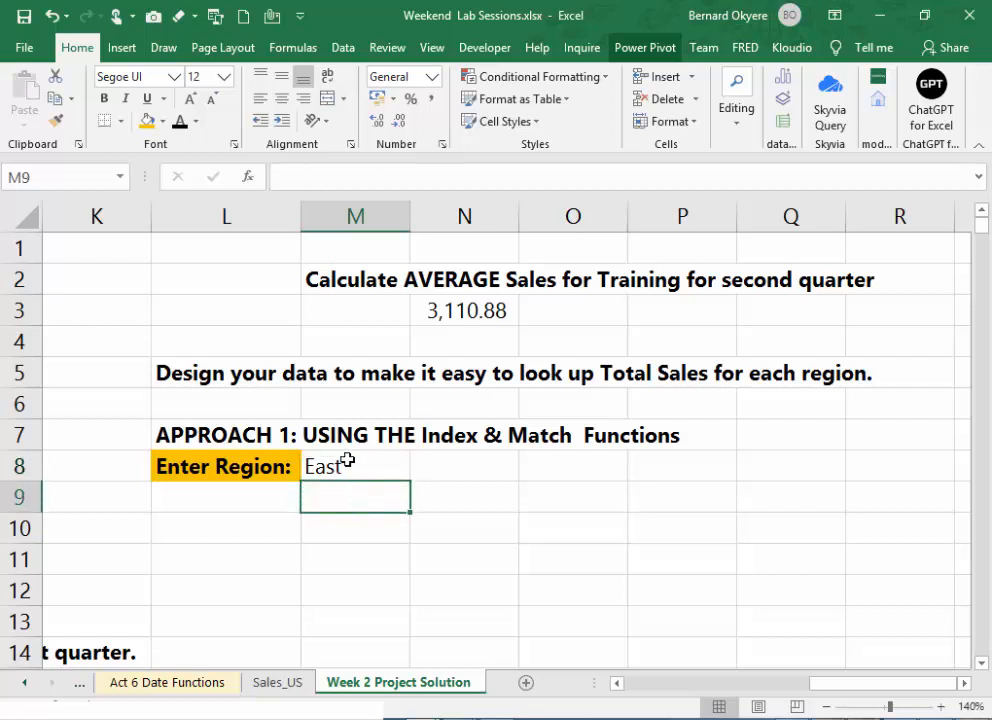
pyautogui.click(346, 461)
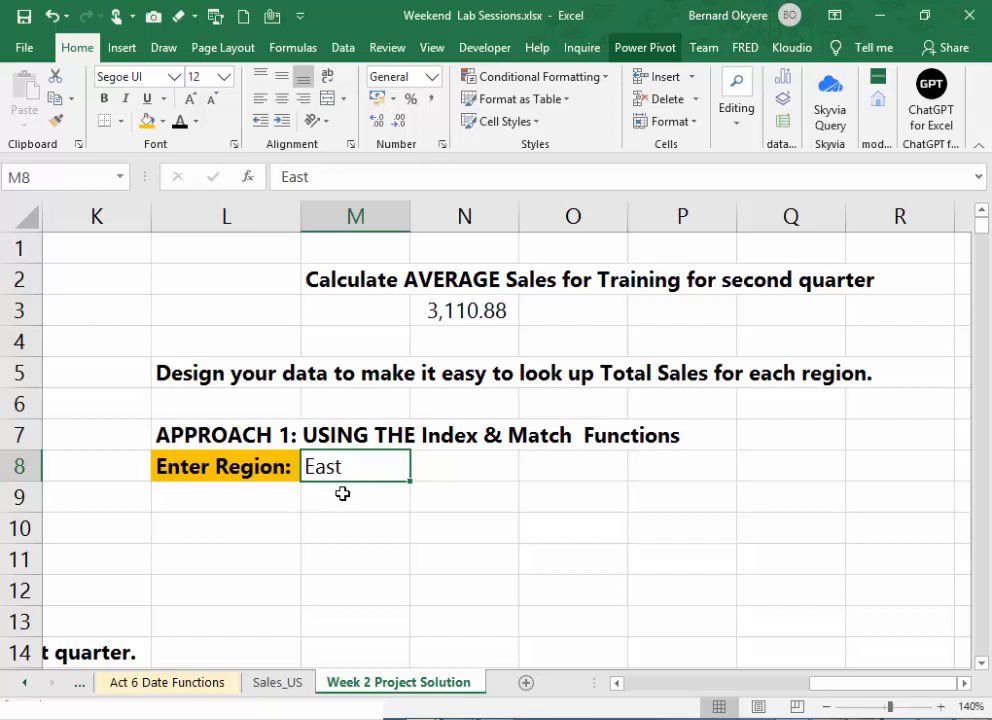
pyautogui.hotkey('alt', 'Tab')
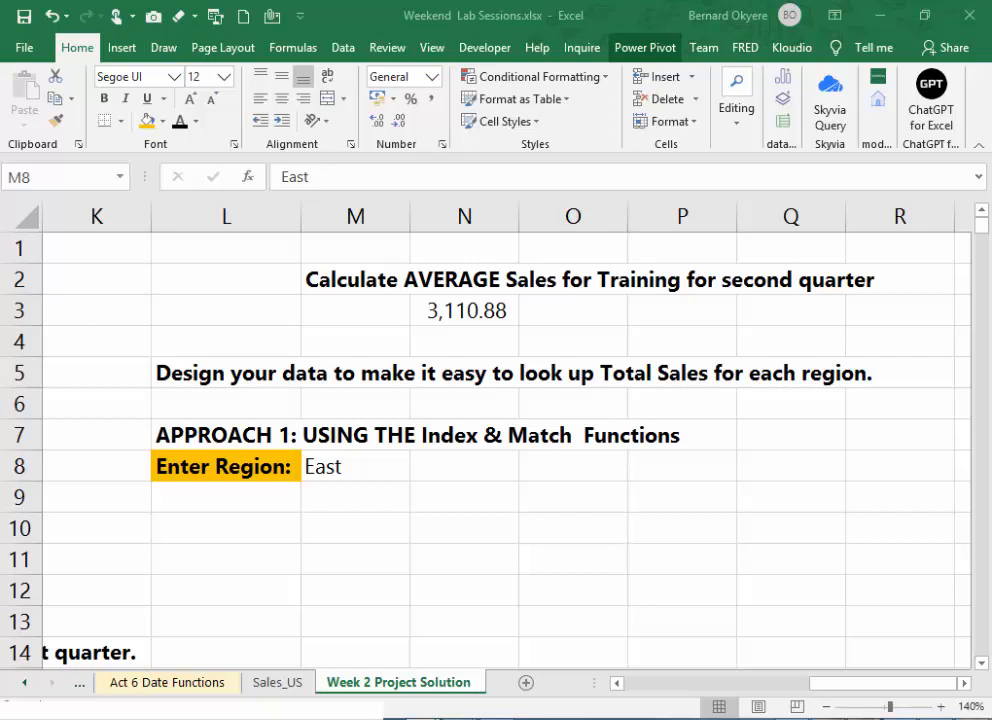
pyautogui.click(345, 507)
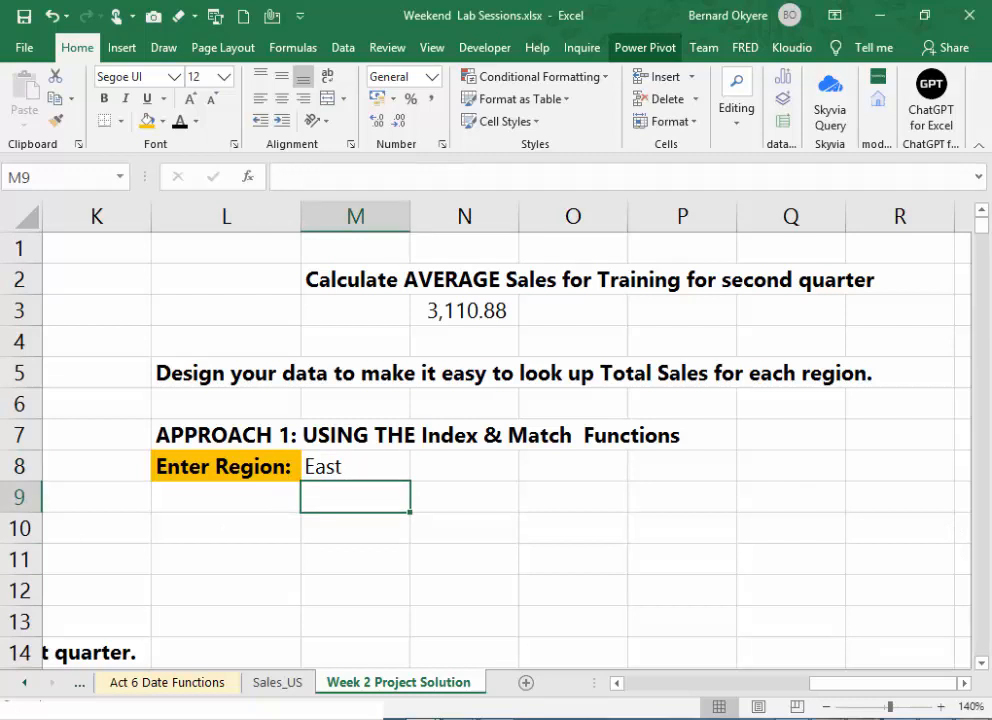
pyautogui.hotkey('alt', 'Tab')
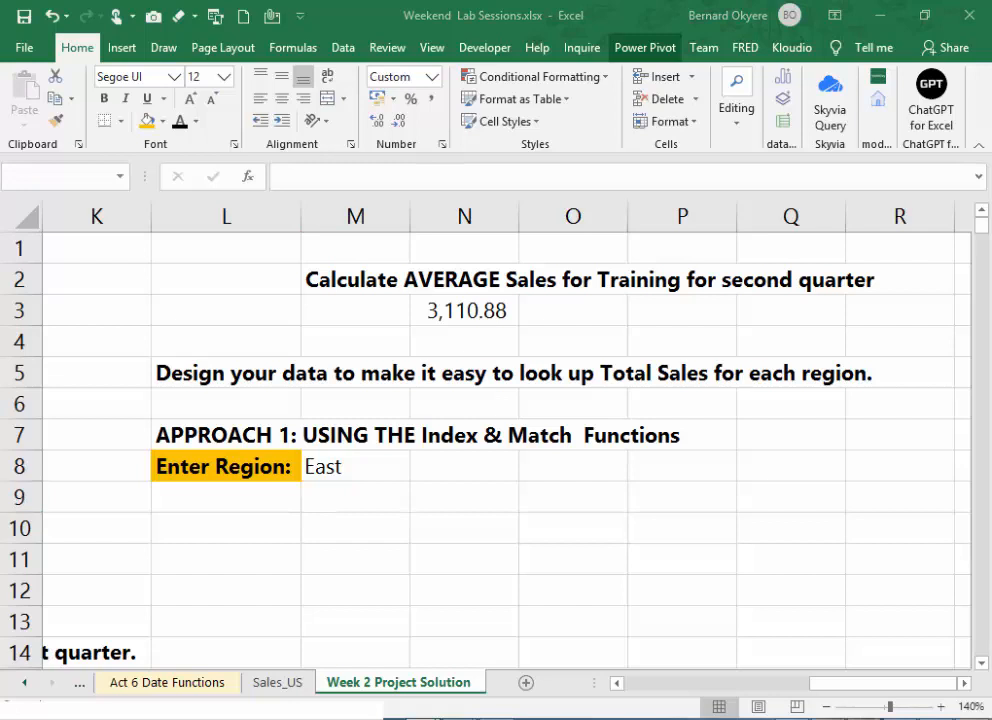
# - Enter the label "Total Sales" in L9 and make it bold
pyautogui.click(210, 502)
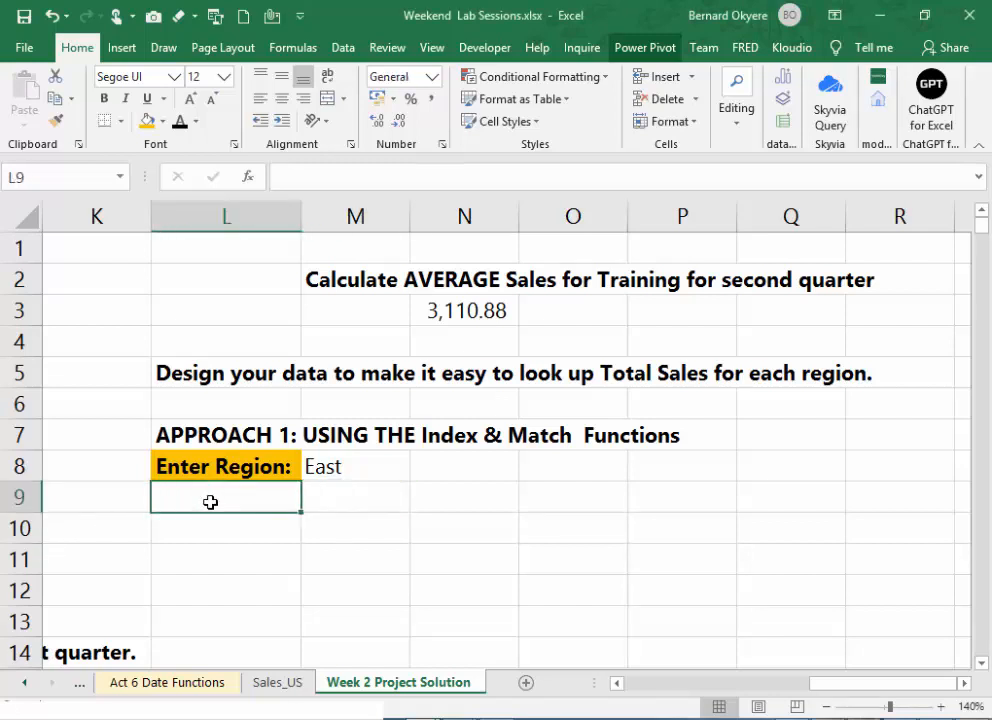
pyautogui.write('Total')
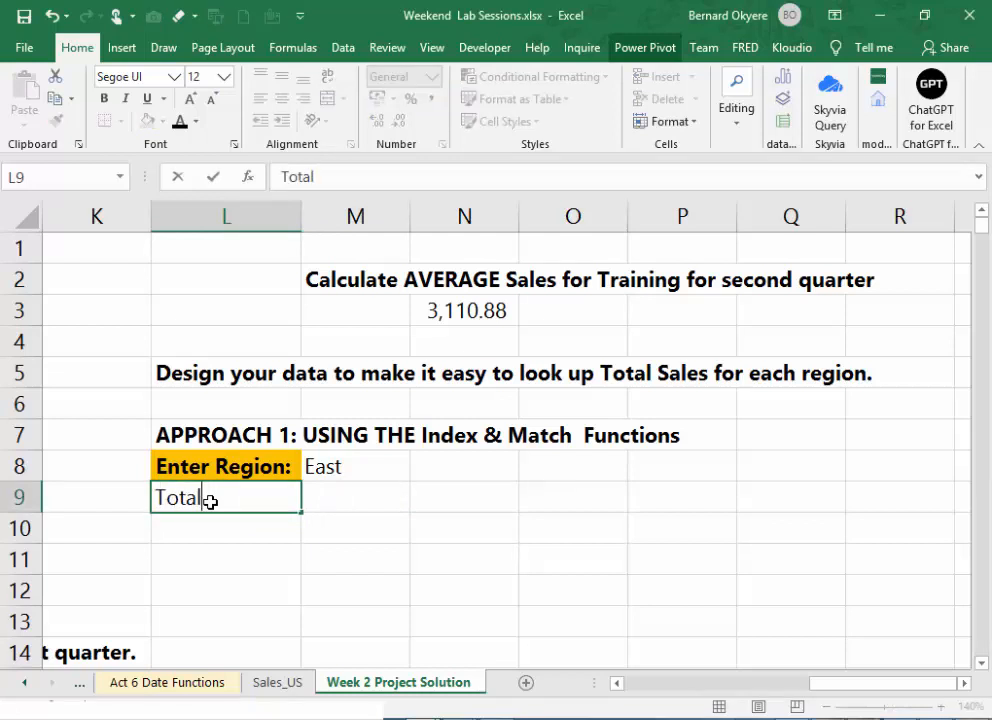
pyautogui.write('  Sales')
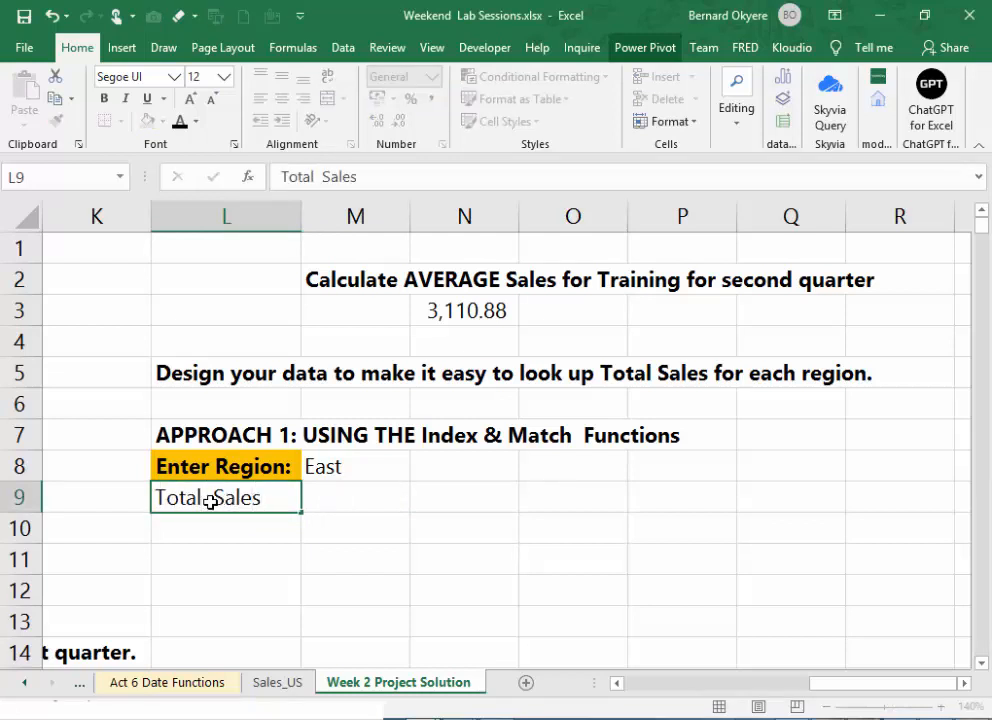
pyautogui.press('Tab')
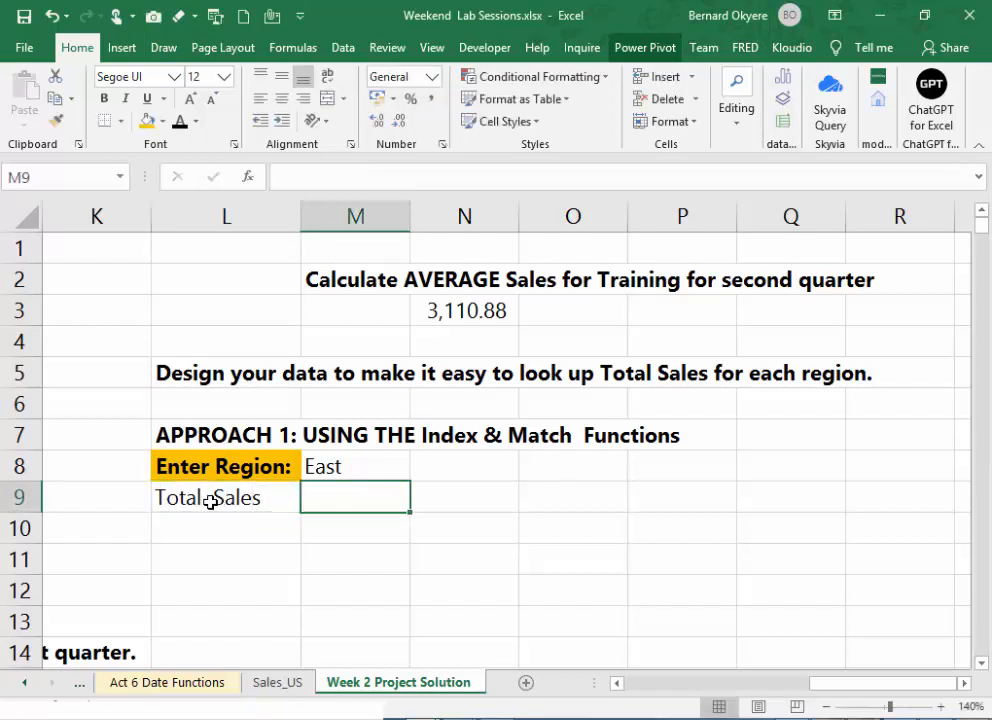
pyautogui.click(252, 498)
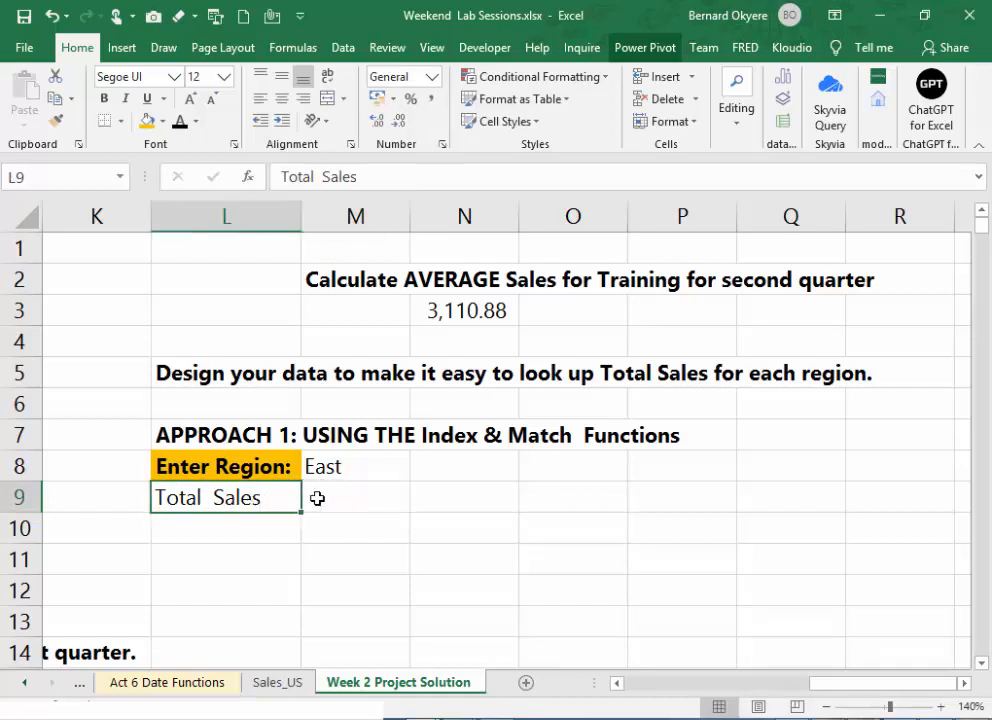
pyautogui.click(104, 98)
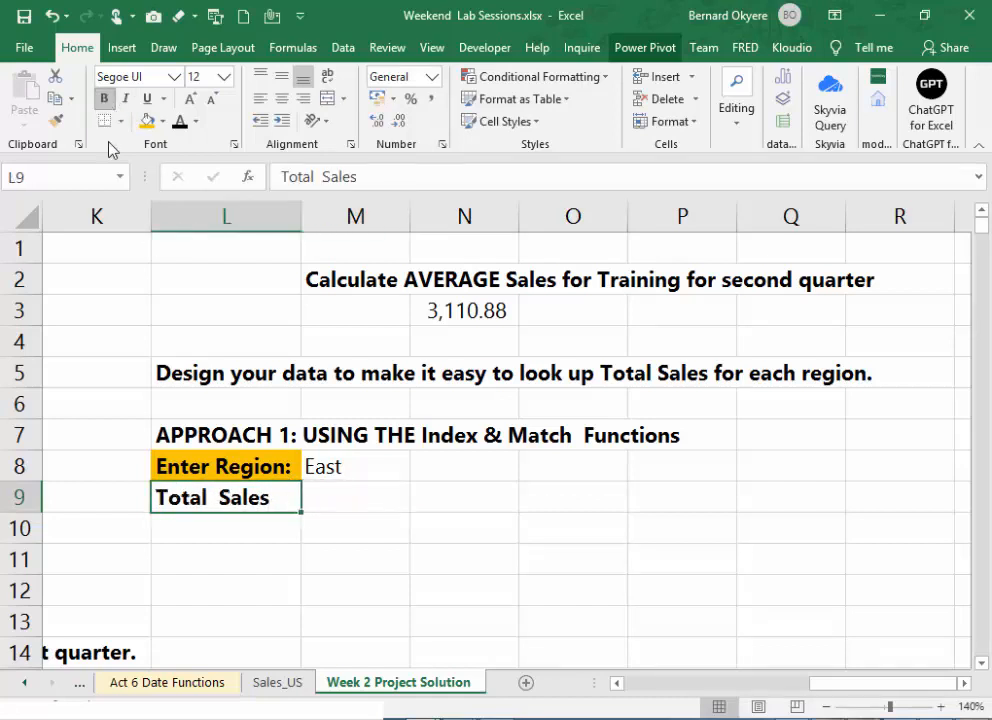
pyautogui.click(347, 509)
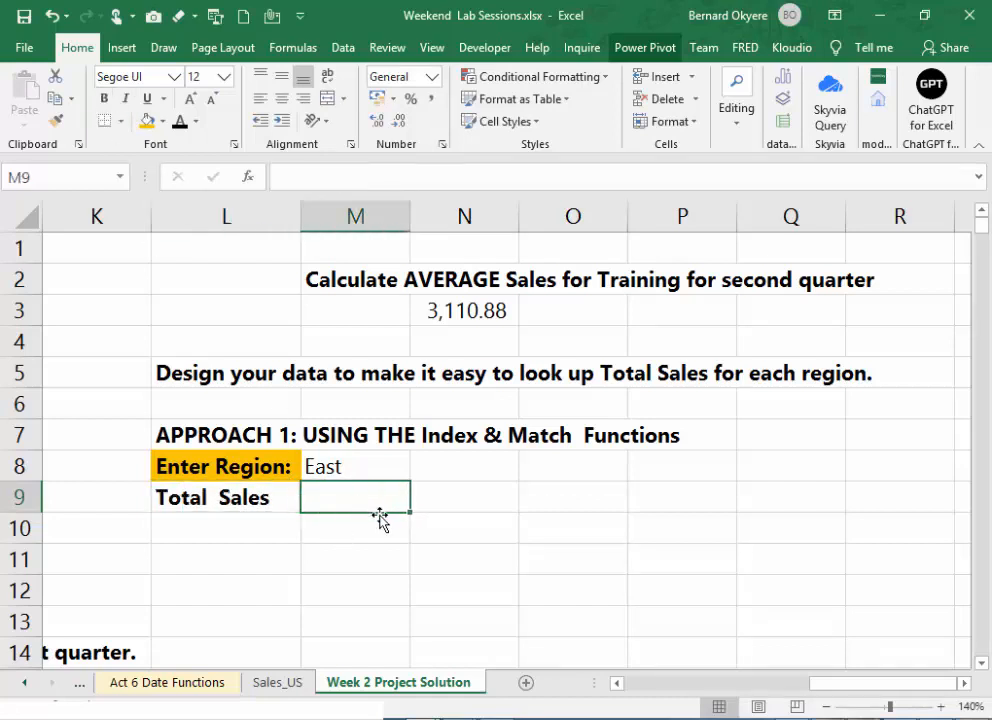
# - Format the Total Sales label in L9 with a black fill and white font color
pyautogui.click(246, 501)
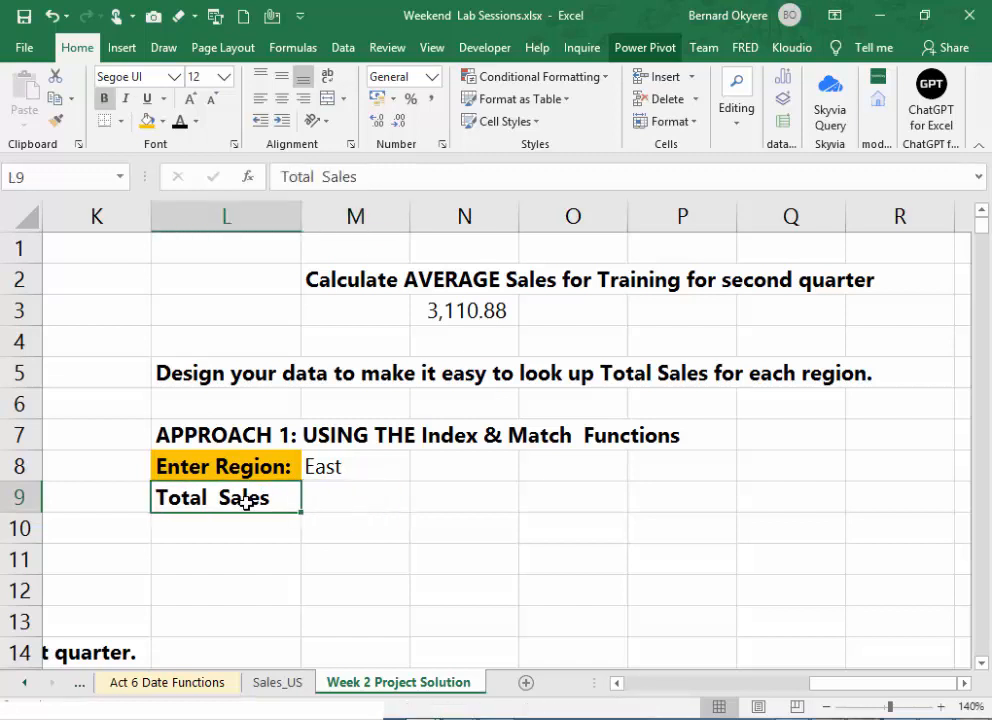
pyautogui.click(162, 121)
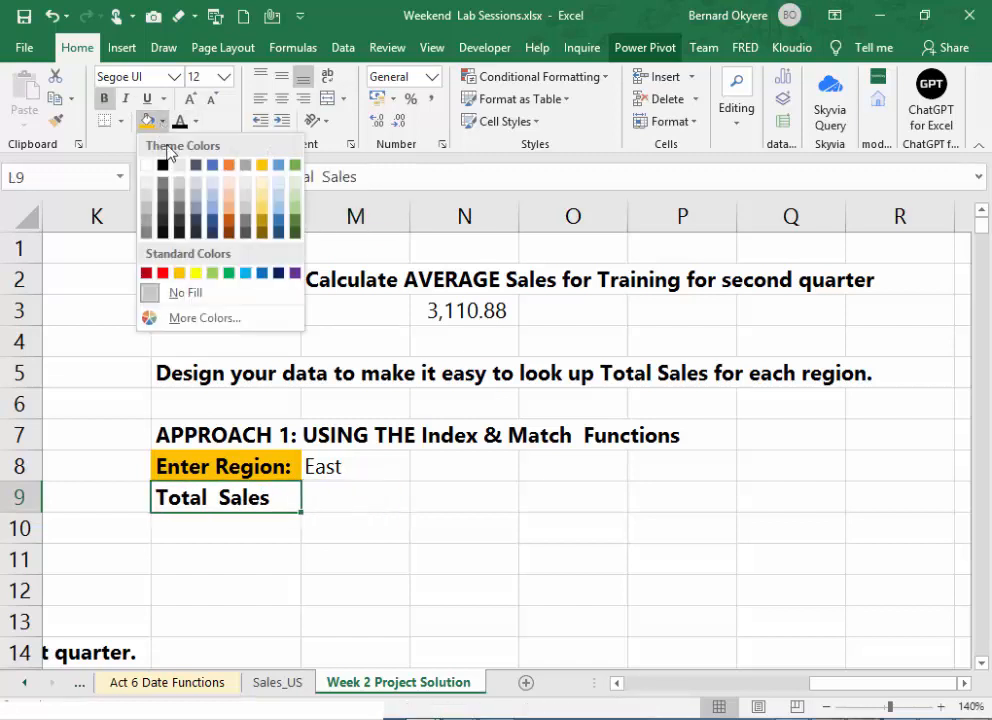
pyautogui.click(162, 164)
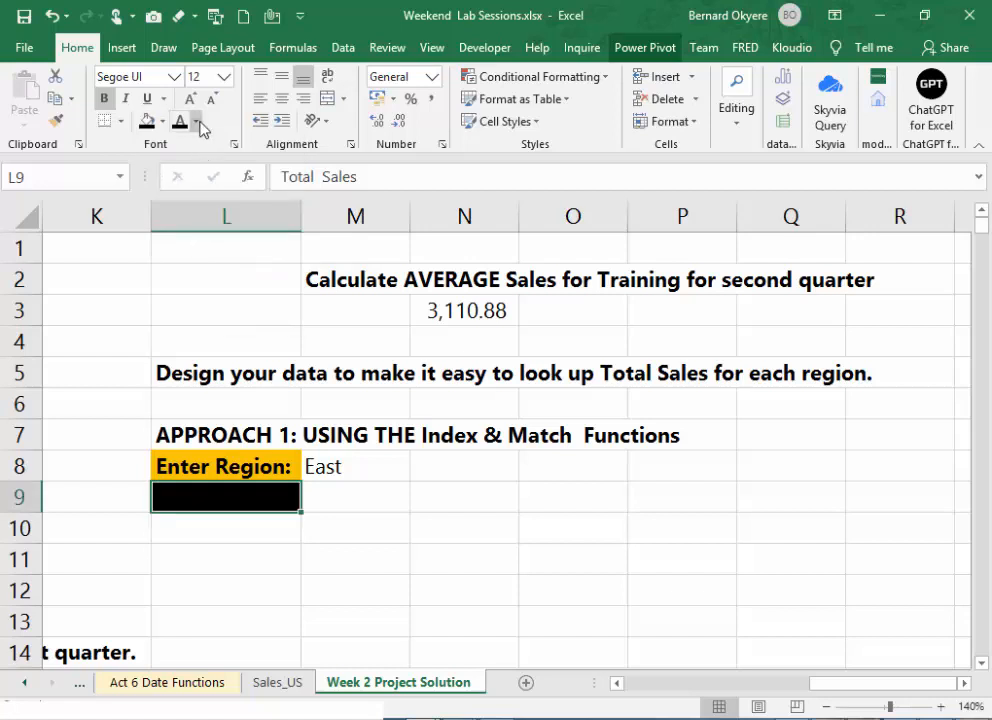
pyautogui.click(201, 128)
pyautogui.click(186, 188)
pyautogui.click(393, 506)
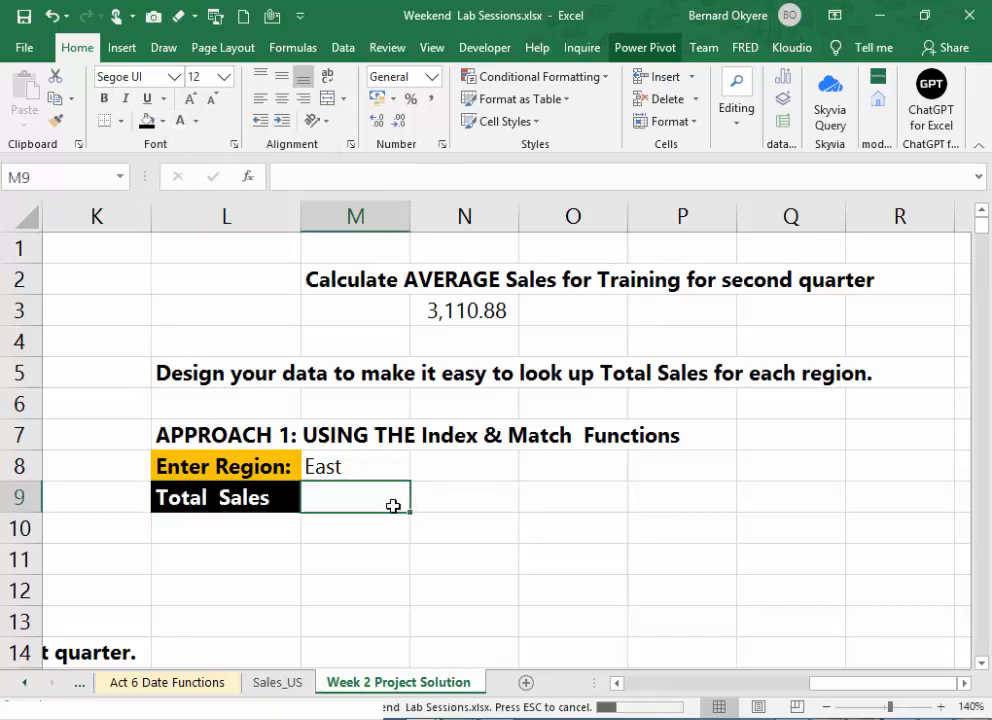
pyautogui.click(354, 467)
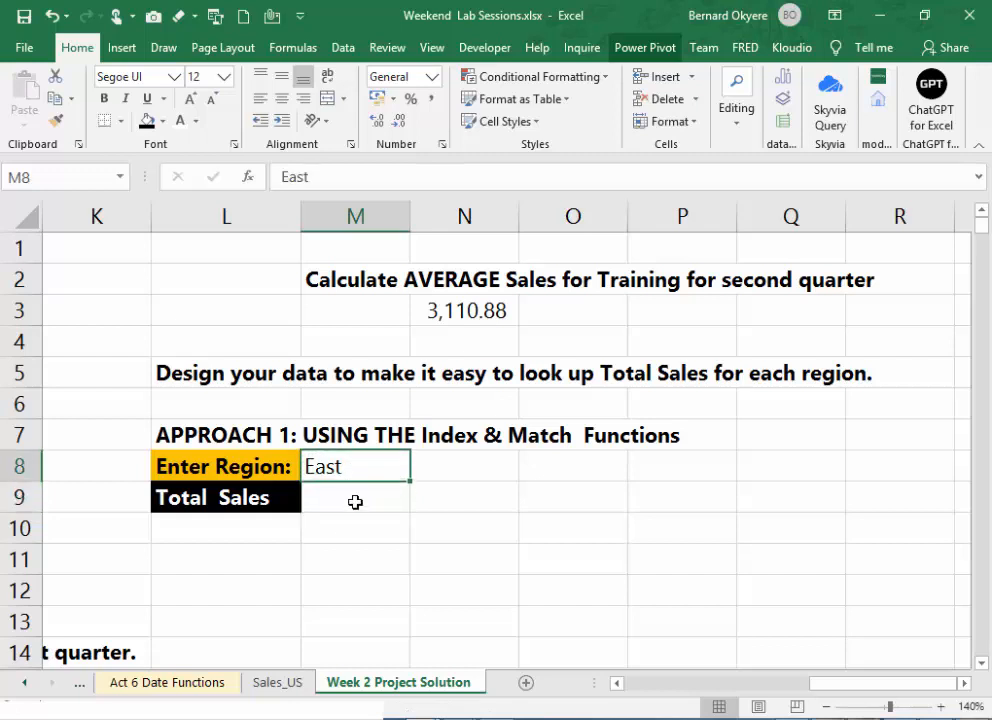
pyautogui.click(355, 501)
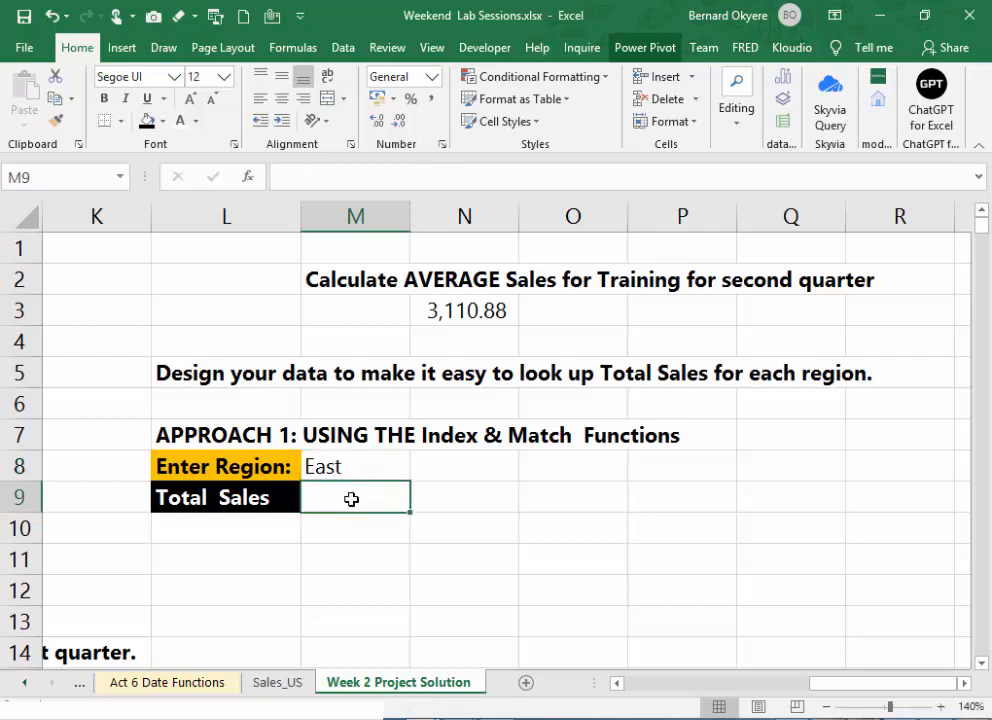
pyautogui.click(248, 497)
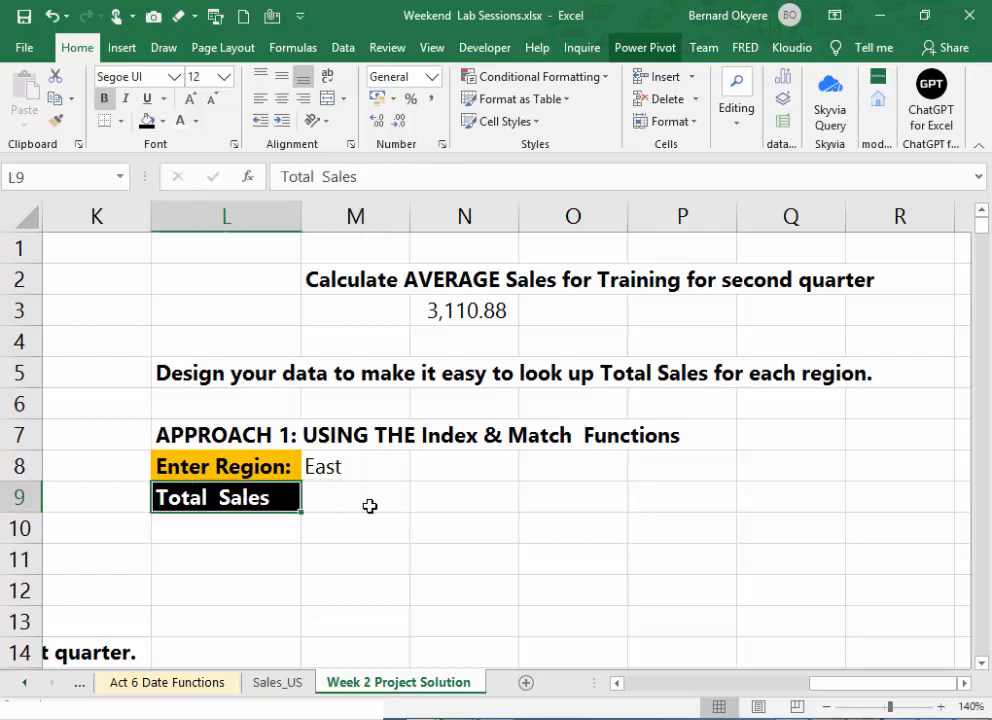
pyautogui.click(364, 507)
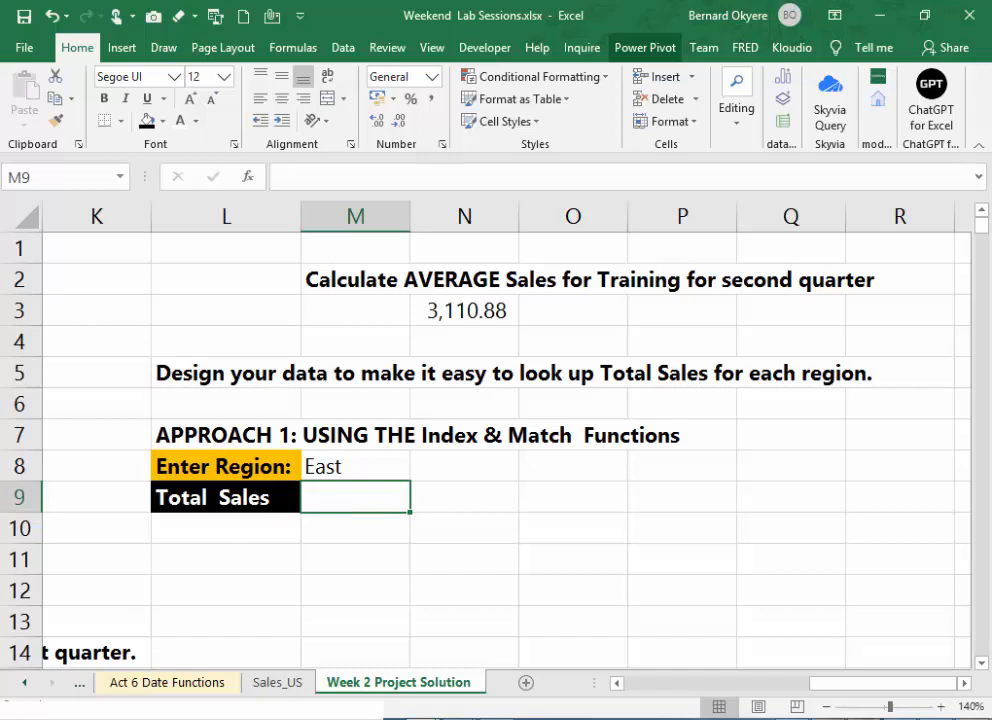
pyautogui.hotkey('alt', 'Tab')
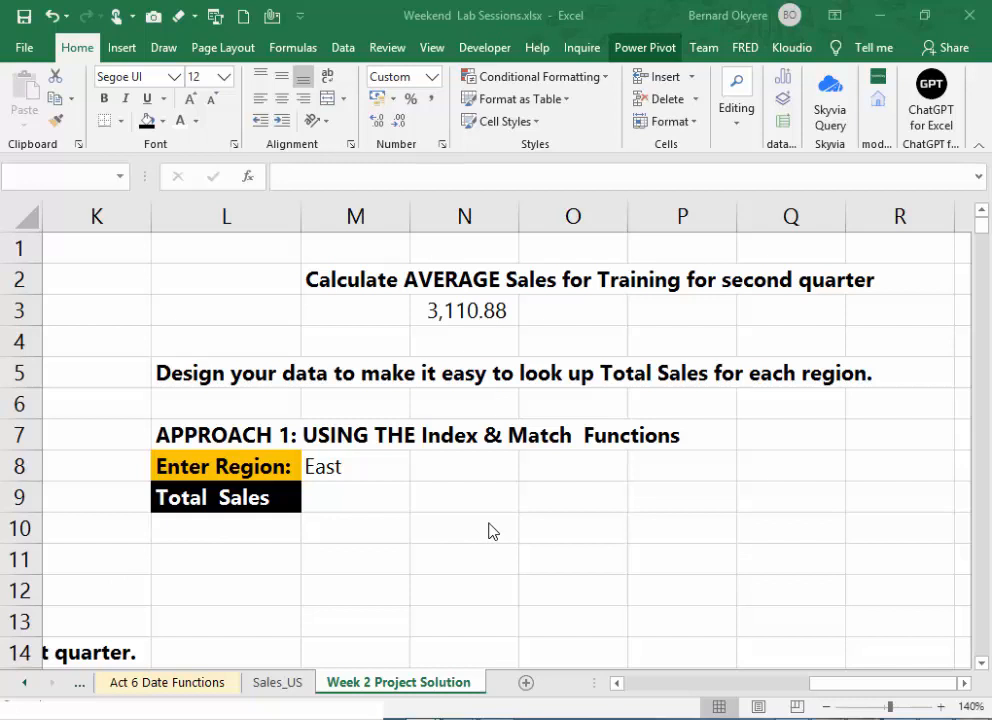
pyautogui.click(362, 506)
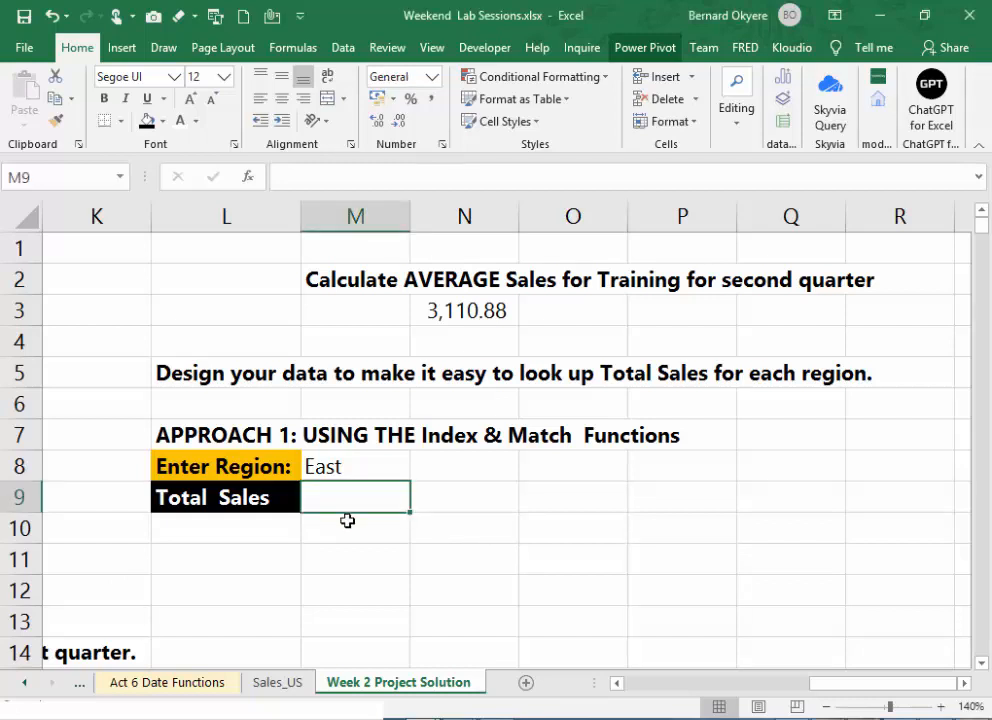
pyautogui.write('=')
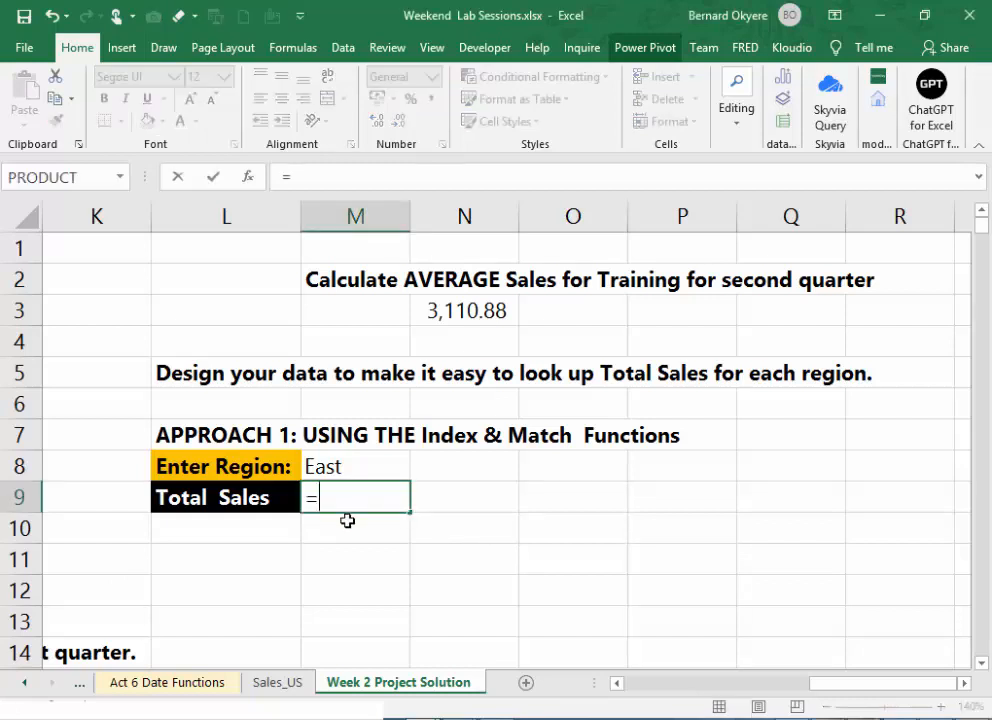
pyautogui.press('Escape')
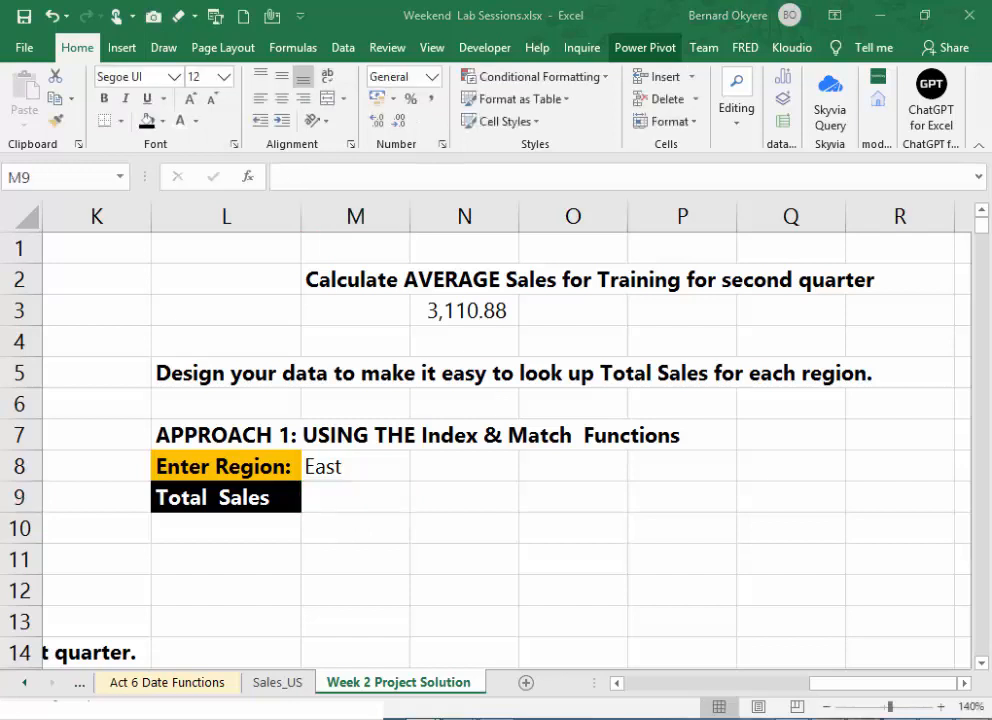
pyautogui.click(620, 477)
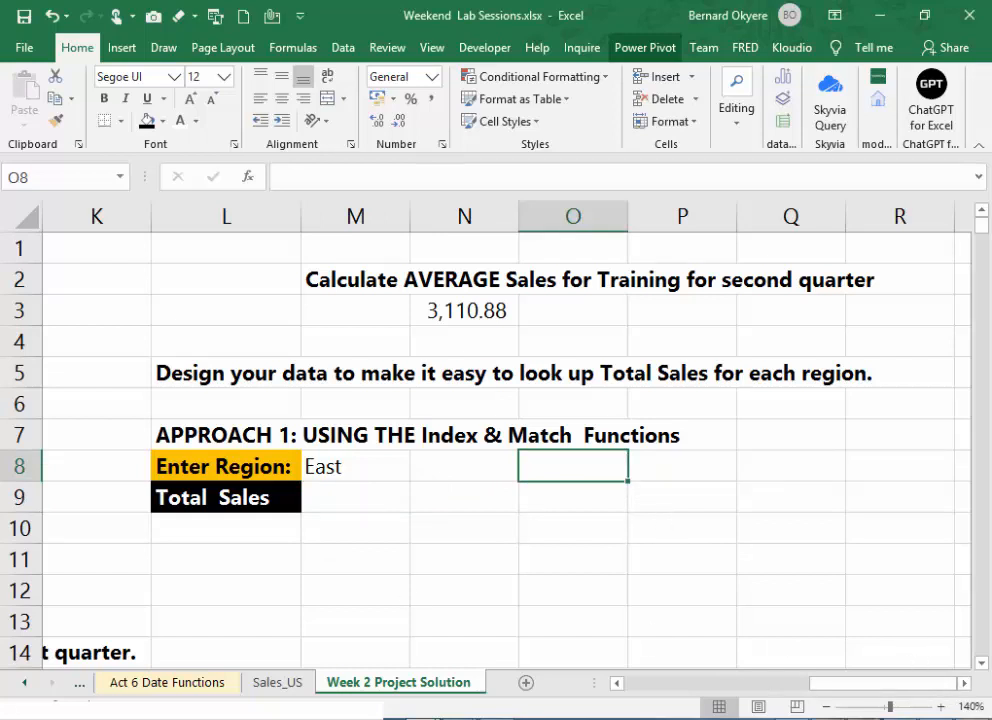
pyautogui.click(790, 560)
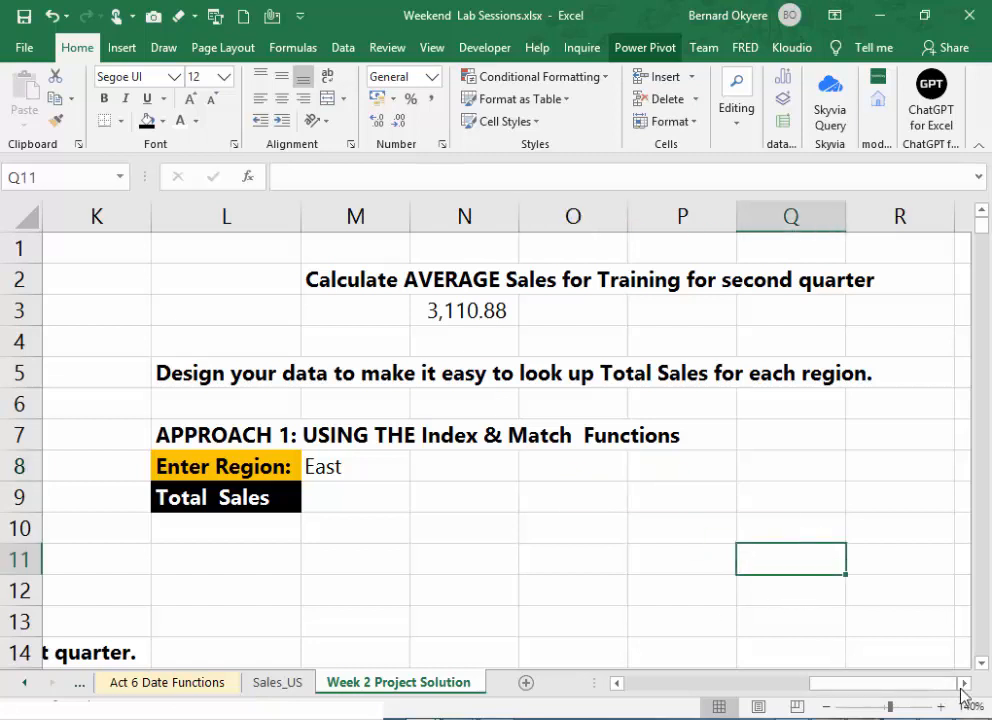
pyautogui.click(864, 497)
pyautogui.press('Right')
pyautogui.press('Right')
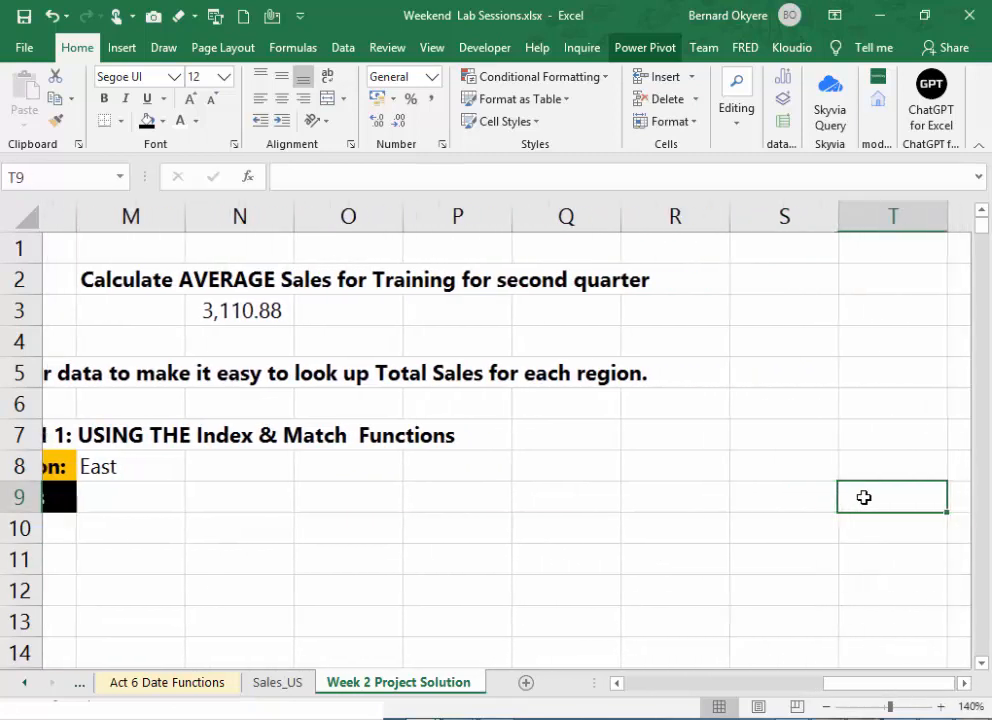
pyautogui.press('Right')
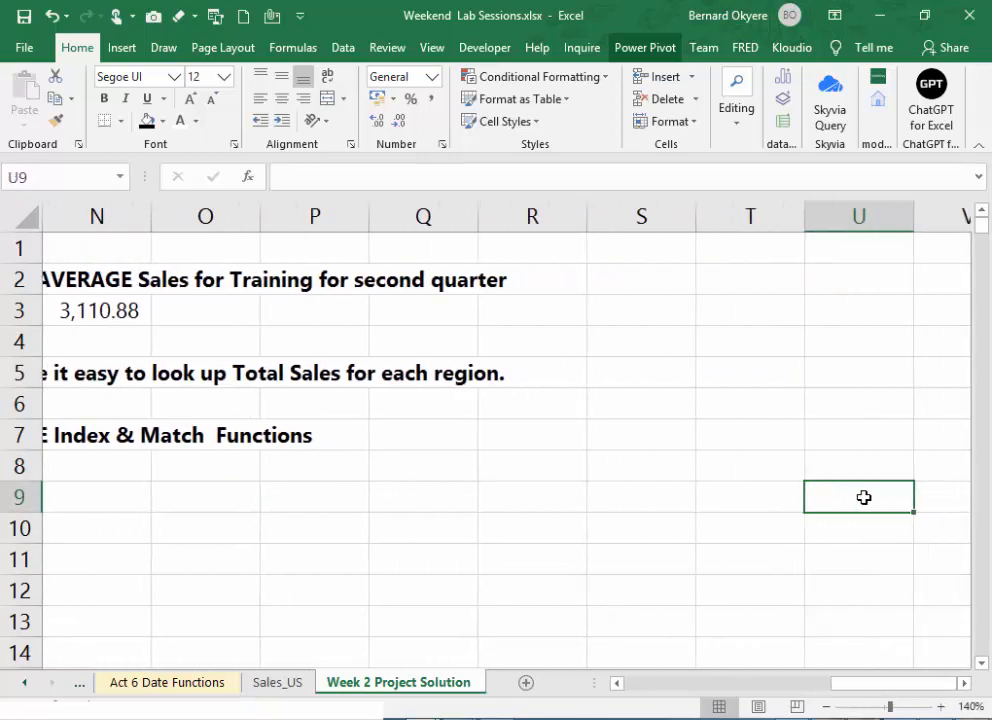
# - Examine the quarterly sales table in I4:J8 and the surrounding sheet area for free space for a regional lookup table
pyautogui.moveTo(919, 689); pyautogui.dragTo(735, 655)
pyautogui.moveTo(527, 343); pyautogui.dragTo(840, 466)
pyautogui.hscroll(4, 846, 695)
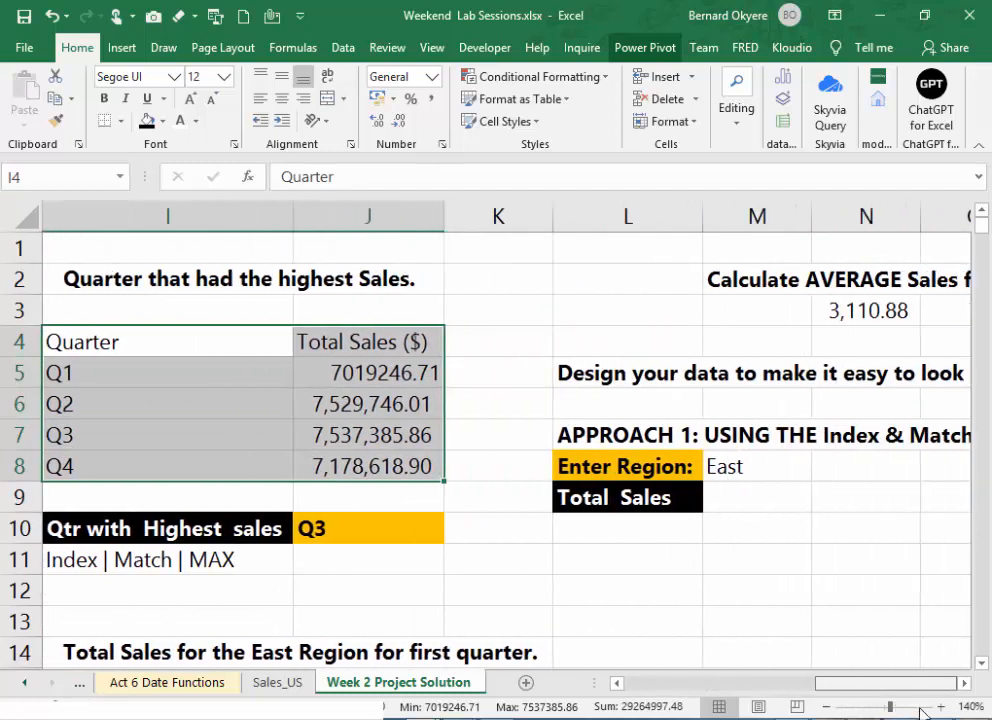
pyautogui.click(982, 663)
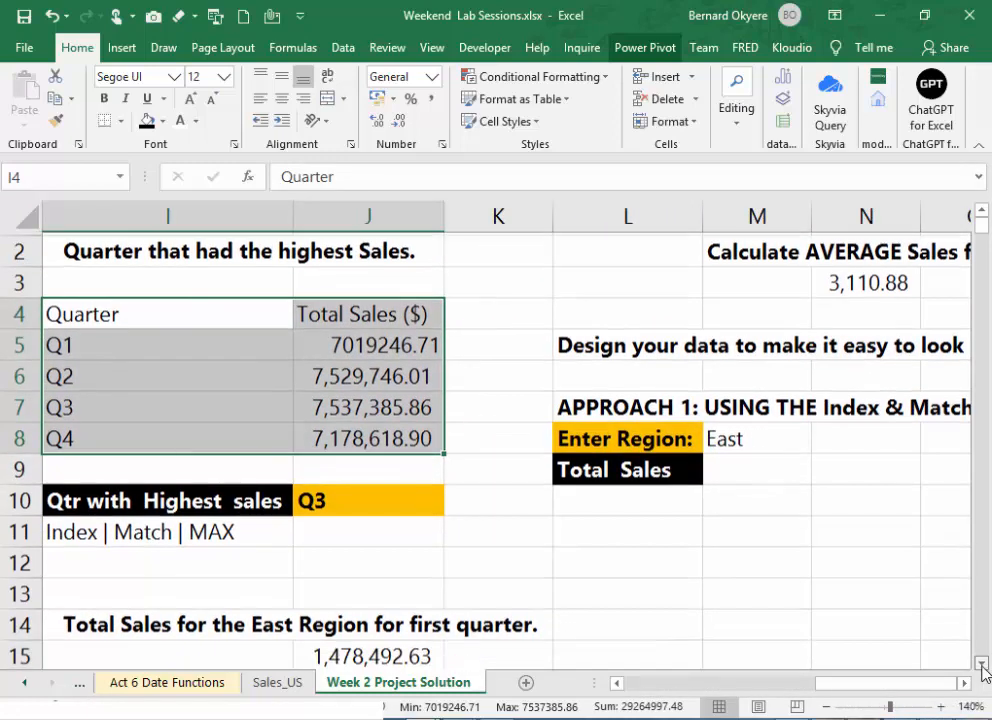
pyautogui.click(799, 500)
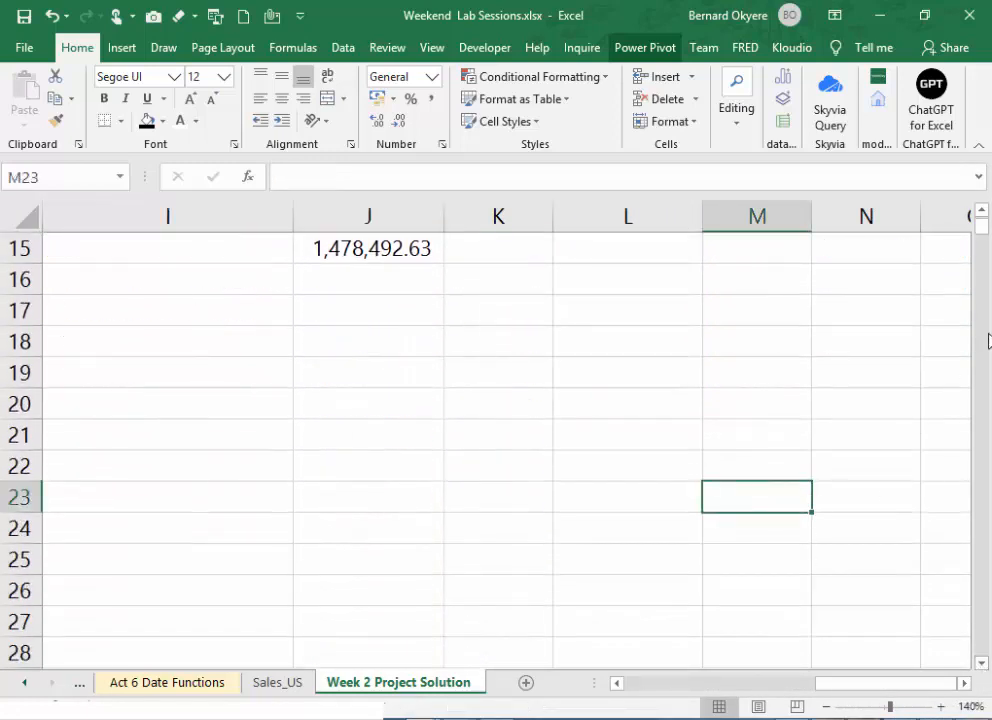
pyautogui.click(982, 217)
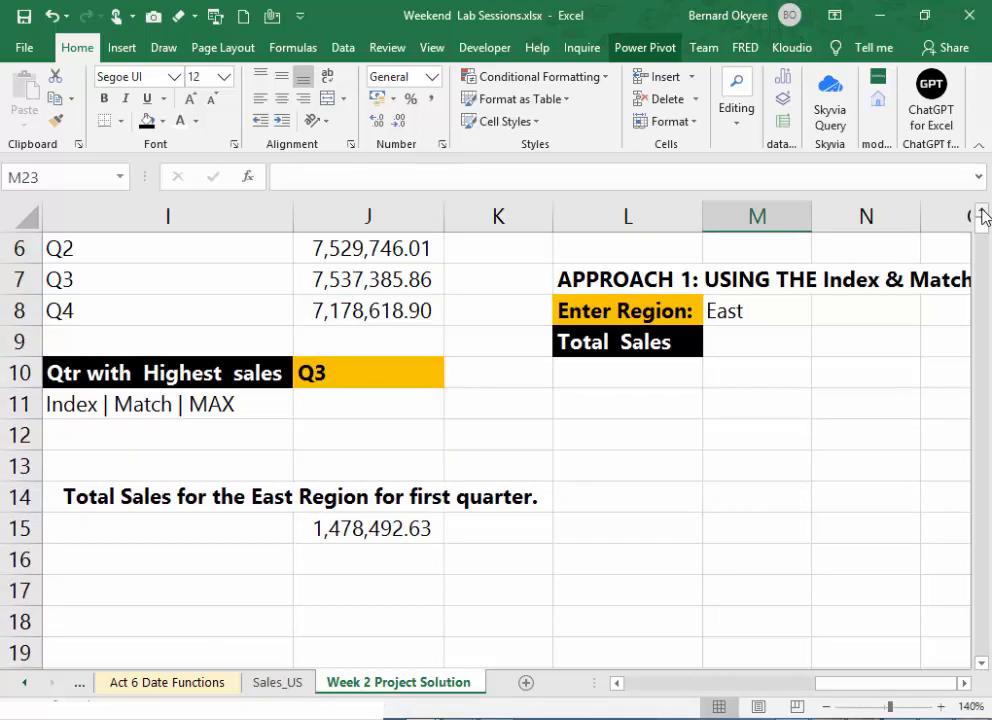
pyautogui.click(792, 585)
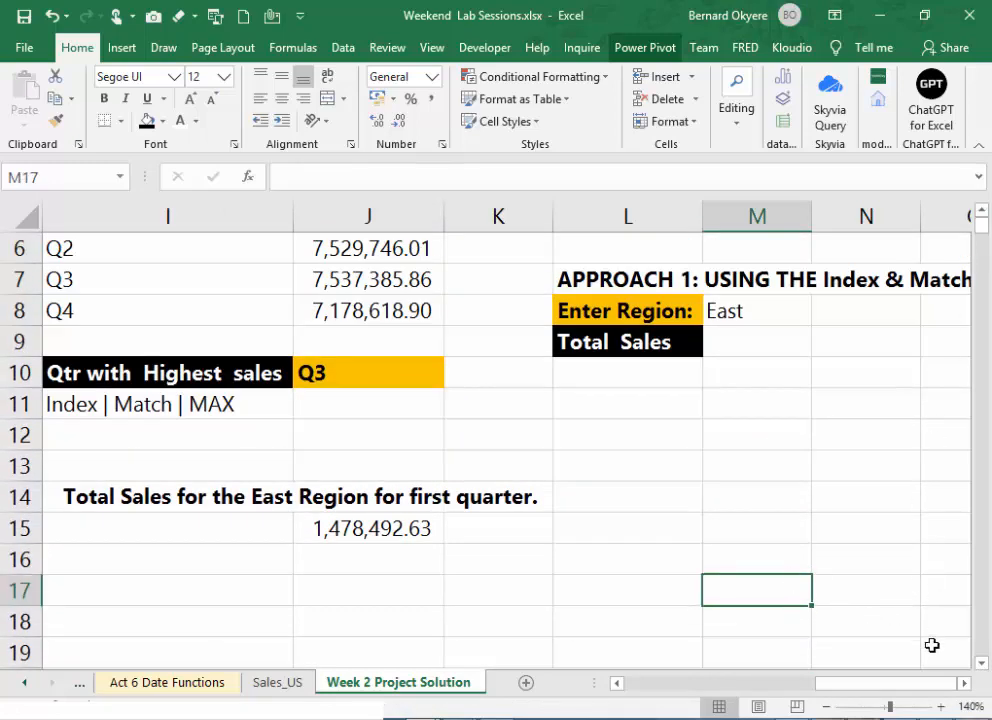
pyautogui.click(965, 684)
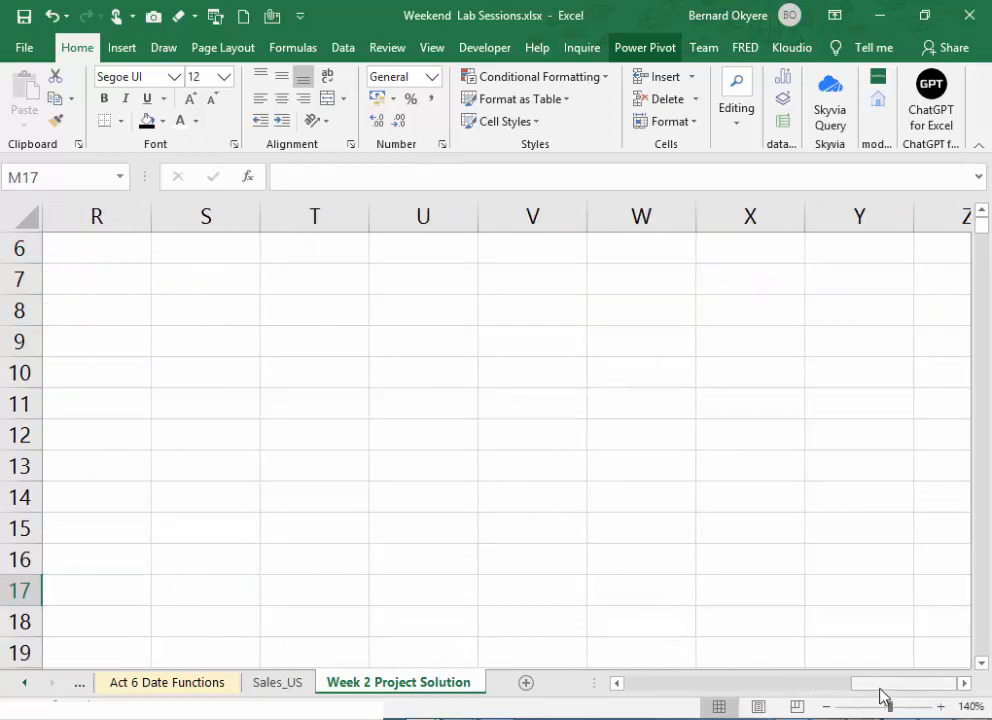
pyautogui.moveTo(878, 687); pyautogui.dragTo(837, 693)
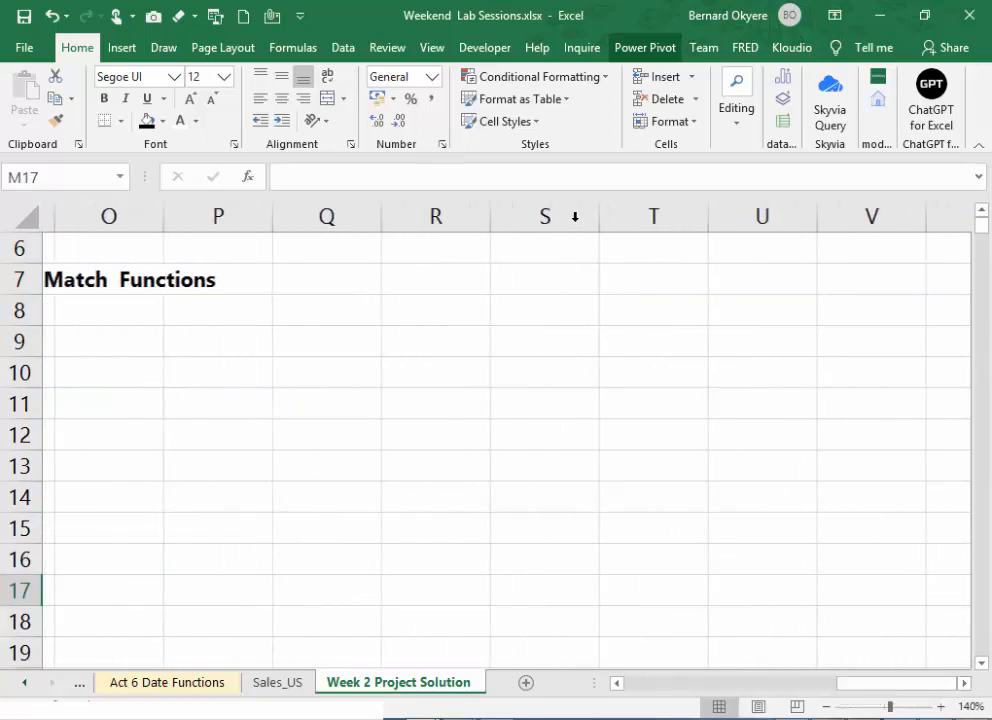
# - Enter the title "Regional Sales LookUp Table" in T5
pyautogui.scroll(1, 612, 373)
pyautogui.click(642, 312)
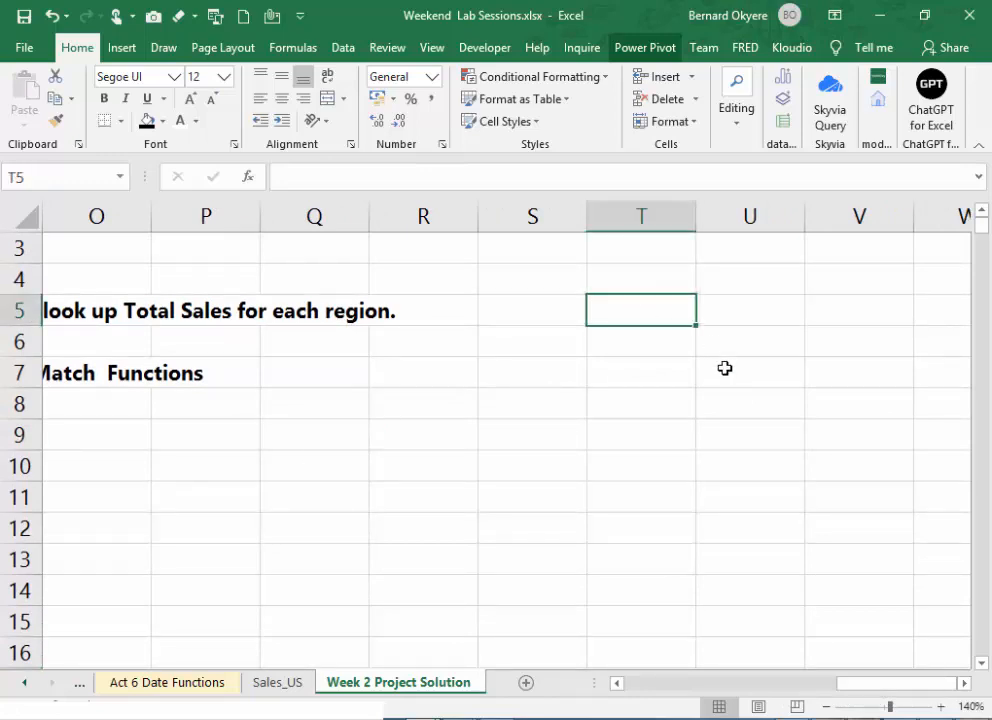
pyautogui.scroll(1, 725, 368)
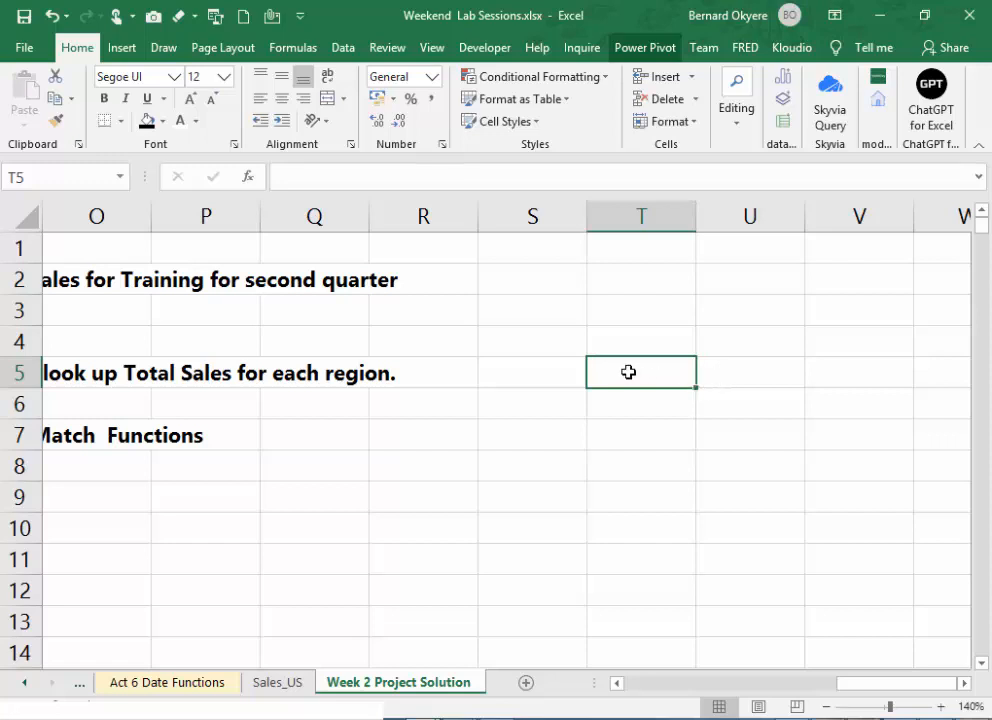
pyautogui.write('Loo')
pyautogui.press('BackSpace')
pyautogui.press('BackSpace')
pyautogui.press('BackSpace')
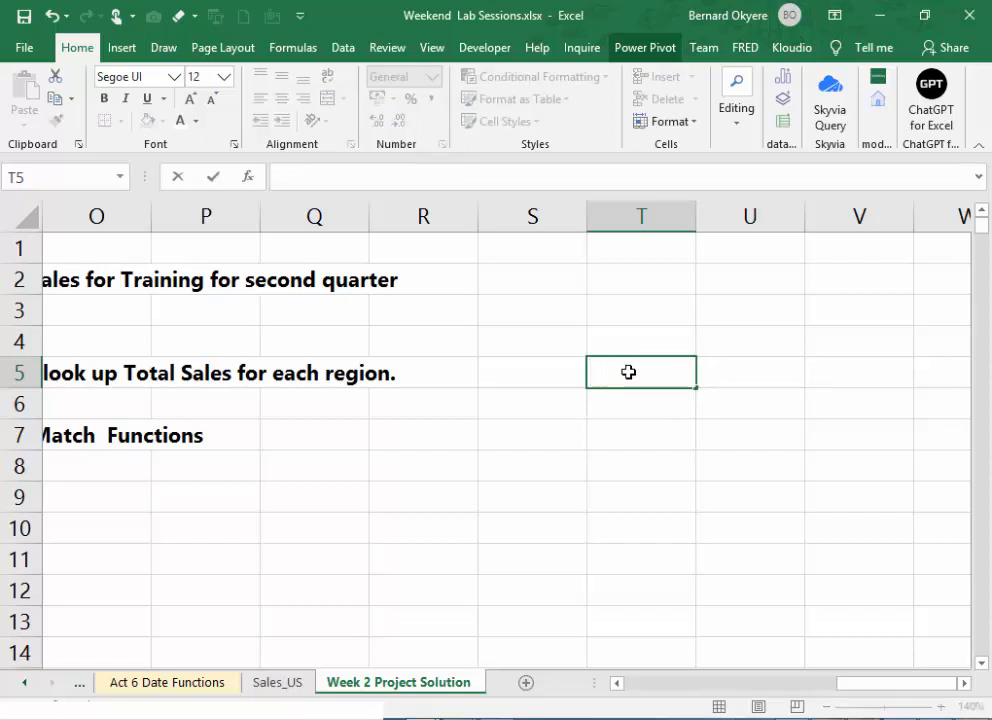
pyautogui.write('Regio')
pyautogui.press('BackSpace')
pyautogui.press('BackSpace')
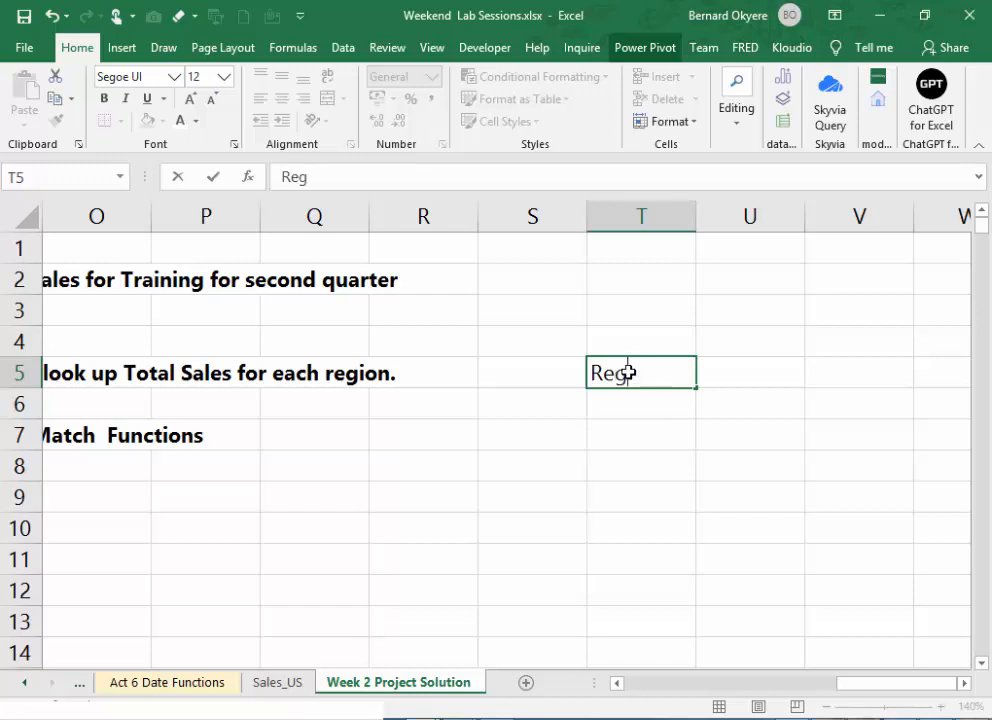
pyautogui.write('ional S')
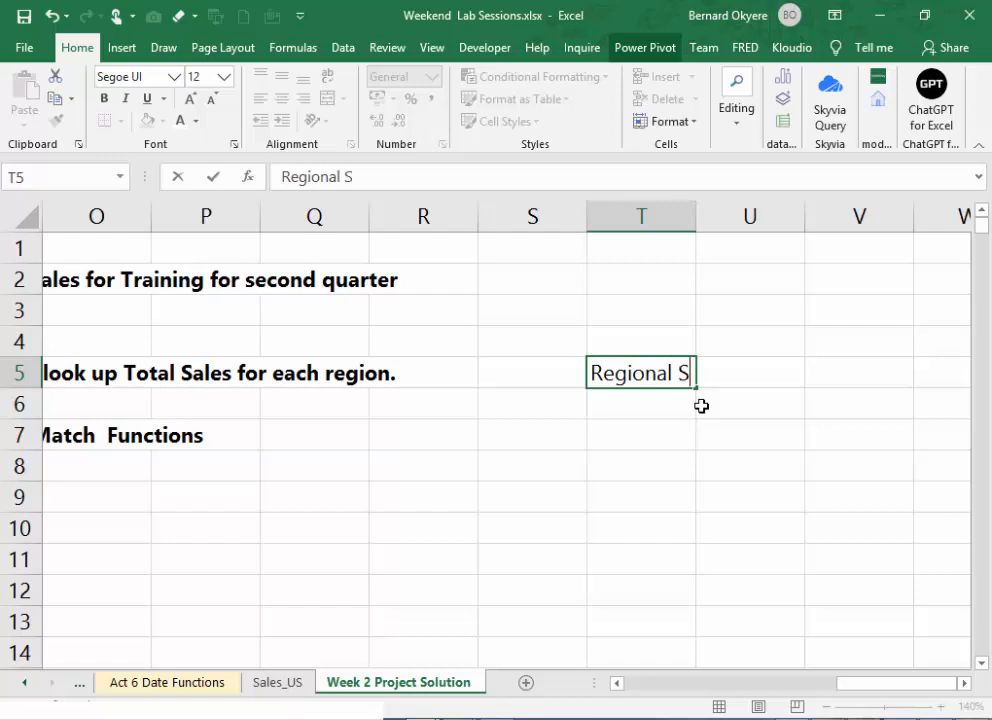
pyautogui.write('ale s Look')
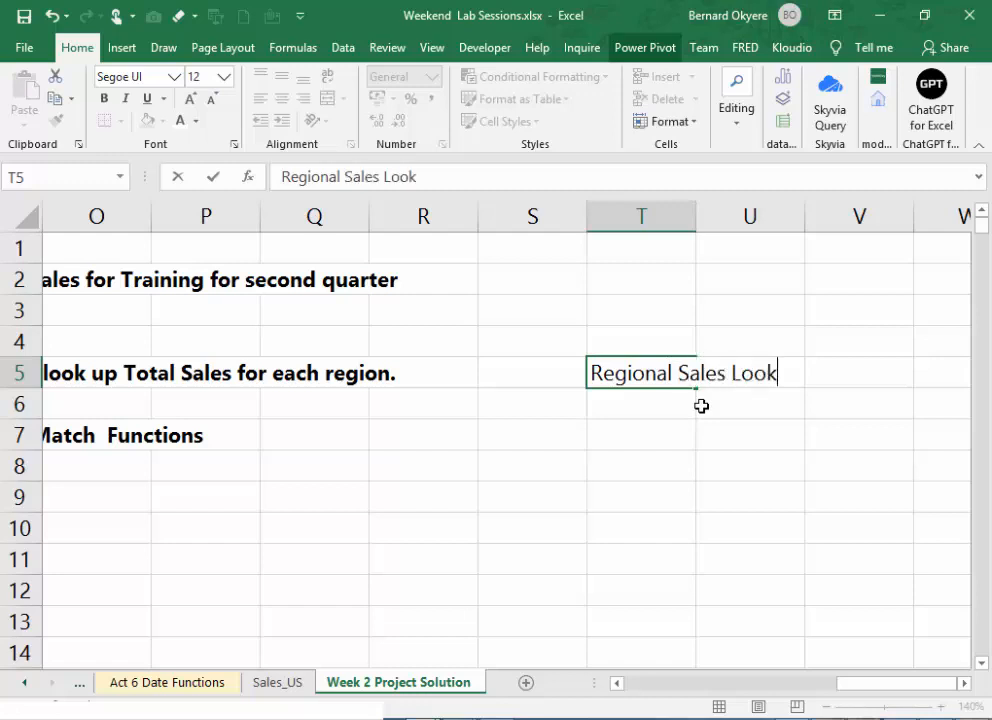
pyautogui.write('Up Ta')
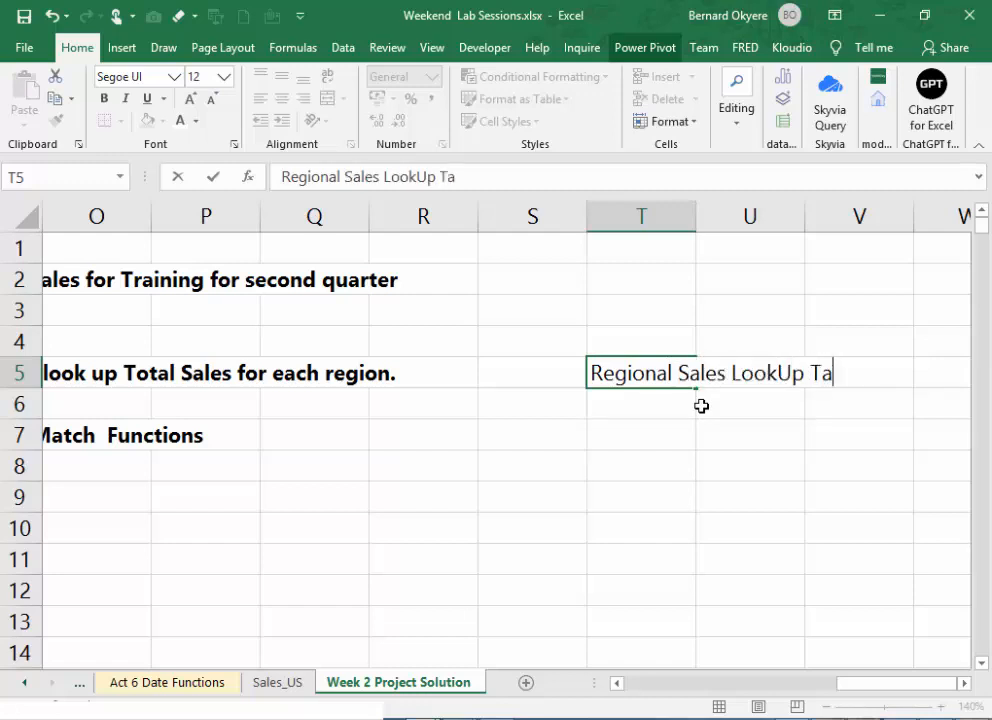
pyautogui.write('blle')
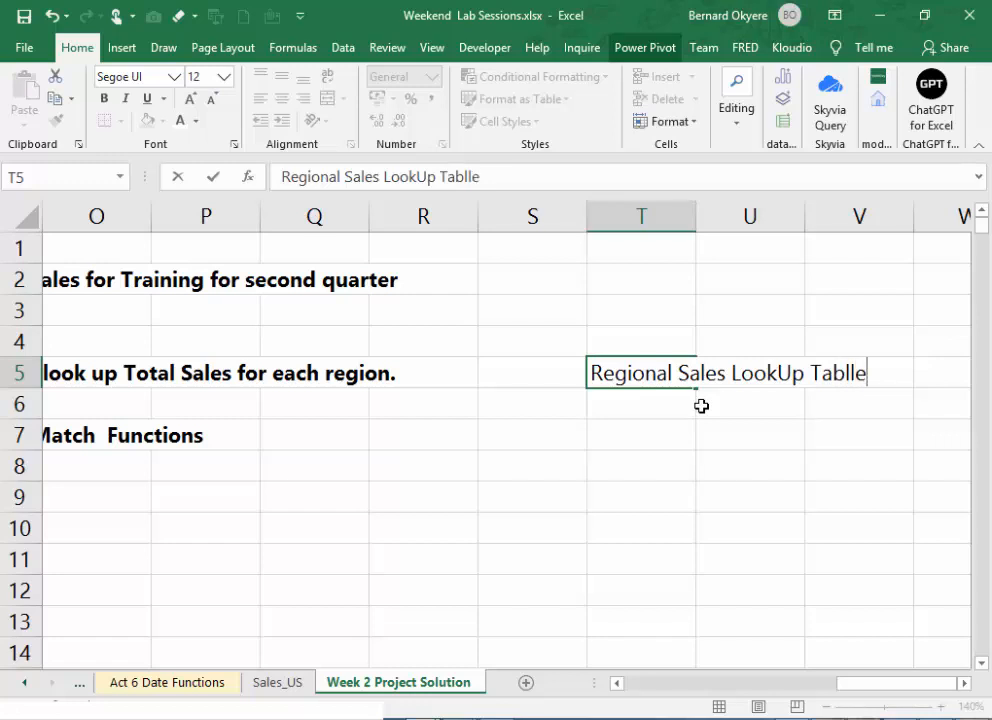
pyautogui.press('BackSpace')
pyautogui.press('BackSpace')
pyautogui.write('e')
pyautogui.press('Return')
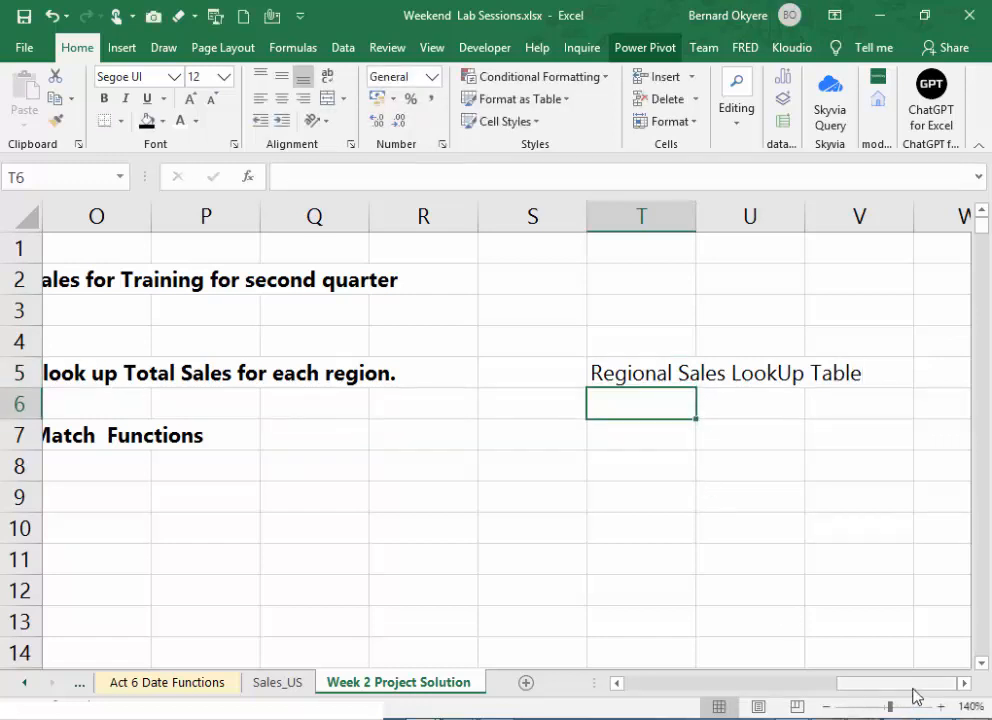
# - Enter "Region" in T6 as the first column header beneath the lookup table title
pyautogui.click(967, 683)
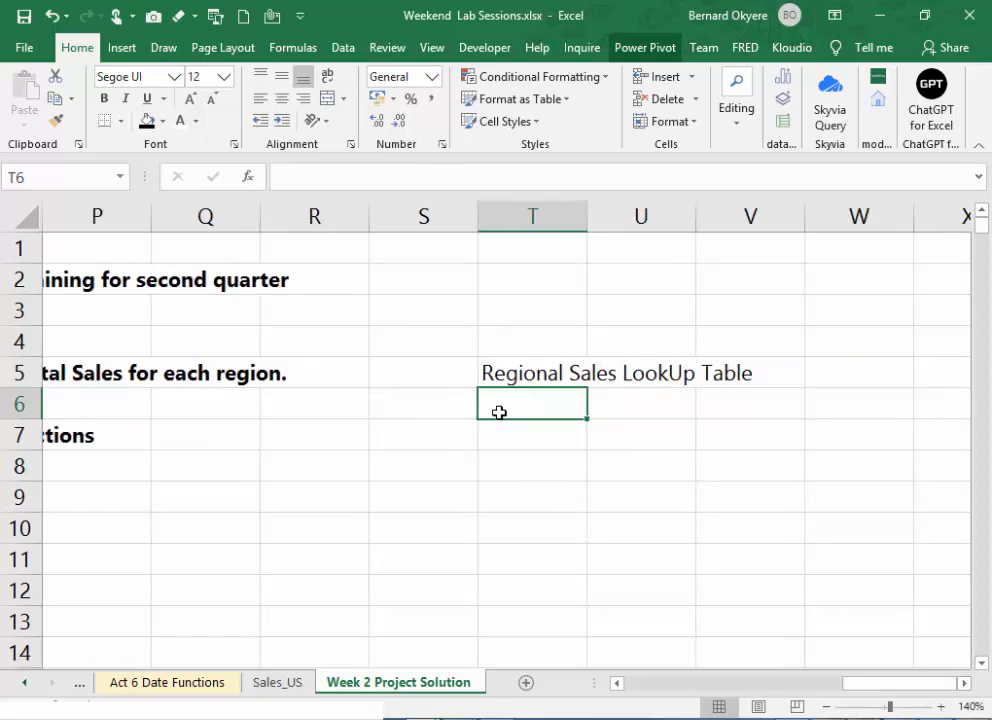
pyautogui.write('Regiona')
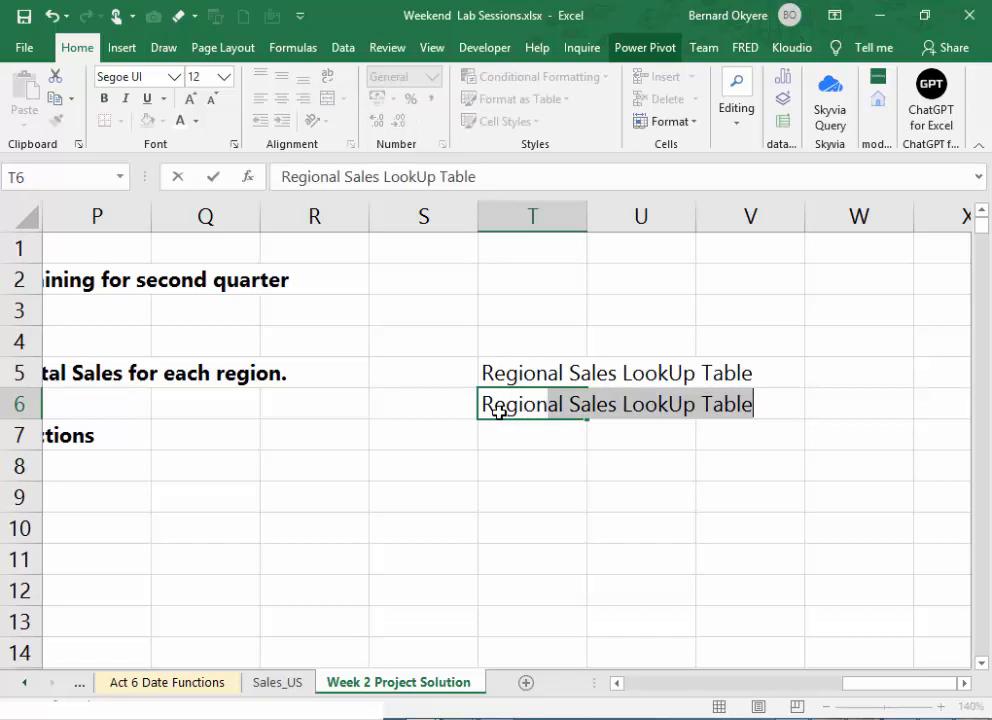
pyautogui.write('l')
pyautogui.press('Tab')
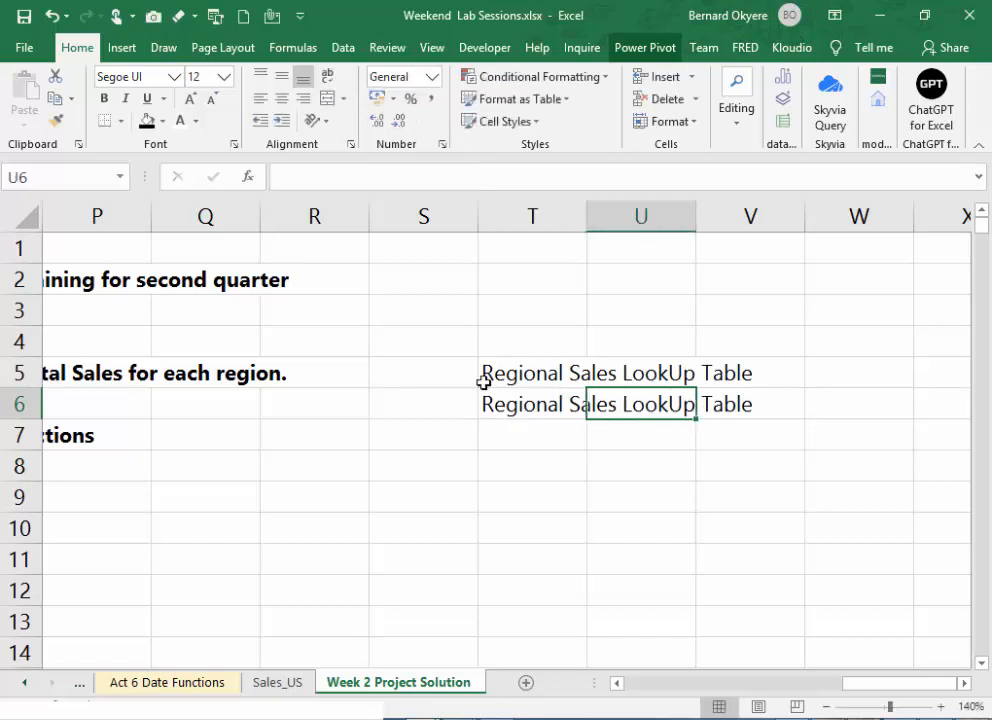
pyautogui.press('Left')
pyautogui.keyDown('shift'); pyautogui.click(501, 369); pyautogui.keyUp('shift')
pyautogui.moveTo(343, 175); pyautogui.dragTo(576, 195)
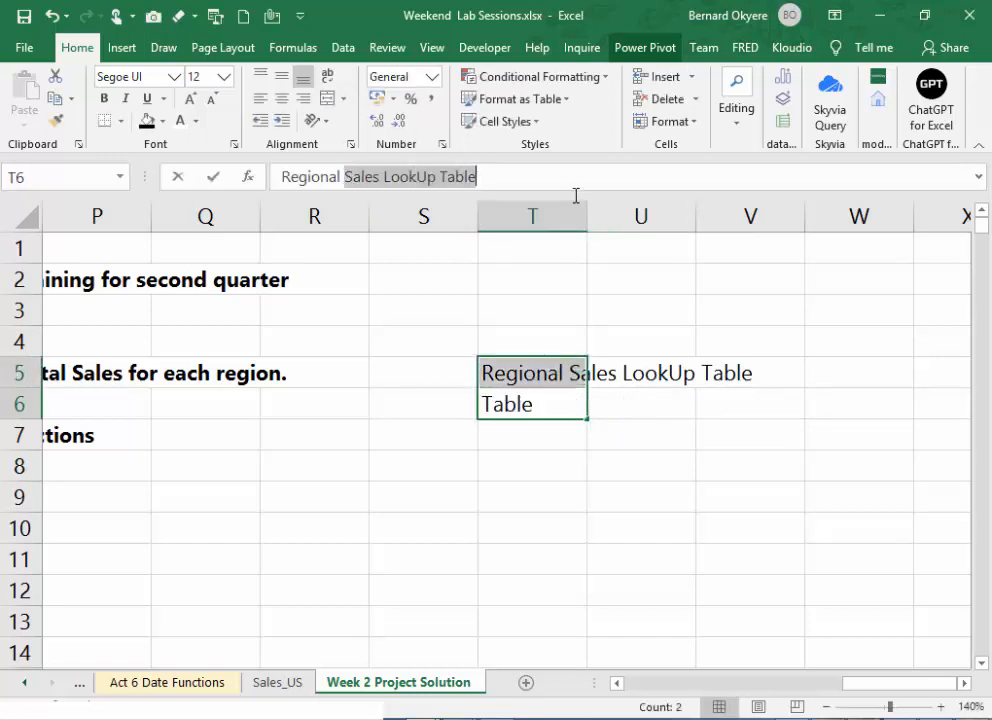
pyautogui.press('BackSpace')
pyautogui.press('BackSpace')
pyautogui.press('BackSpace')
pyautogui.press('BackSpace')
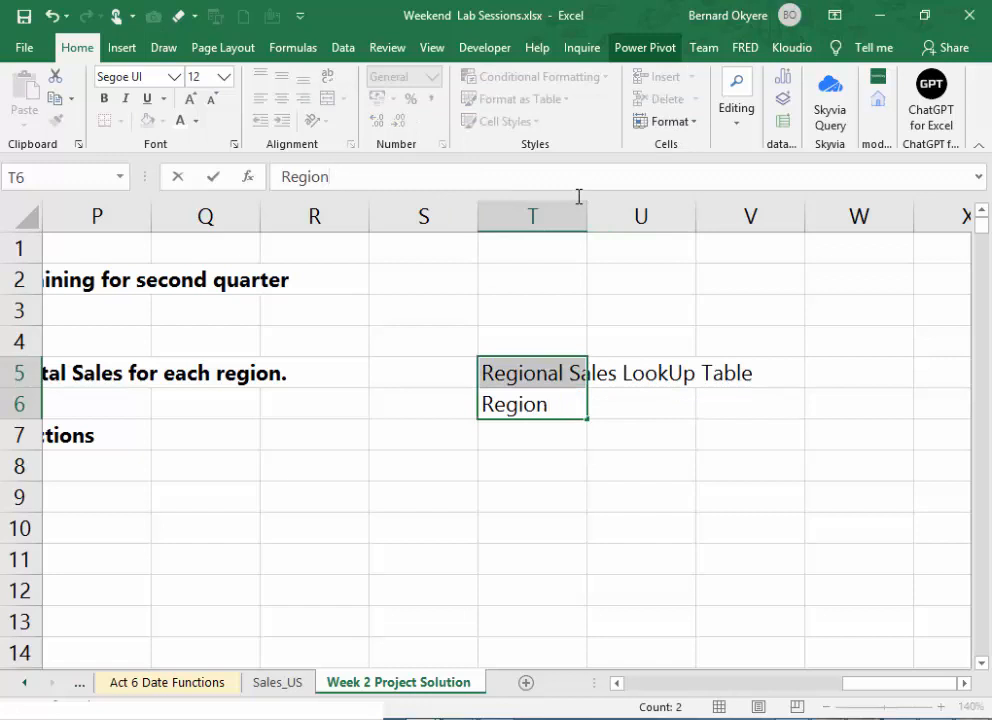
pyautogui.press('Return')
# - Set the font color of the header cell U6, beside Region, to black
pyautogui.click(615, 407)
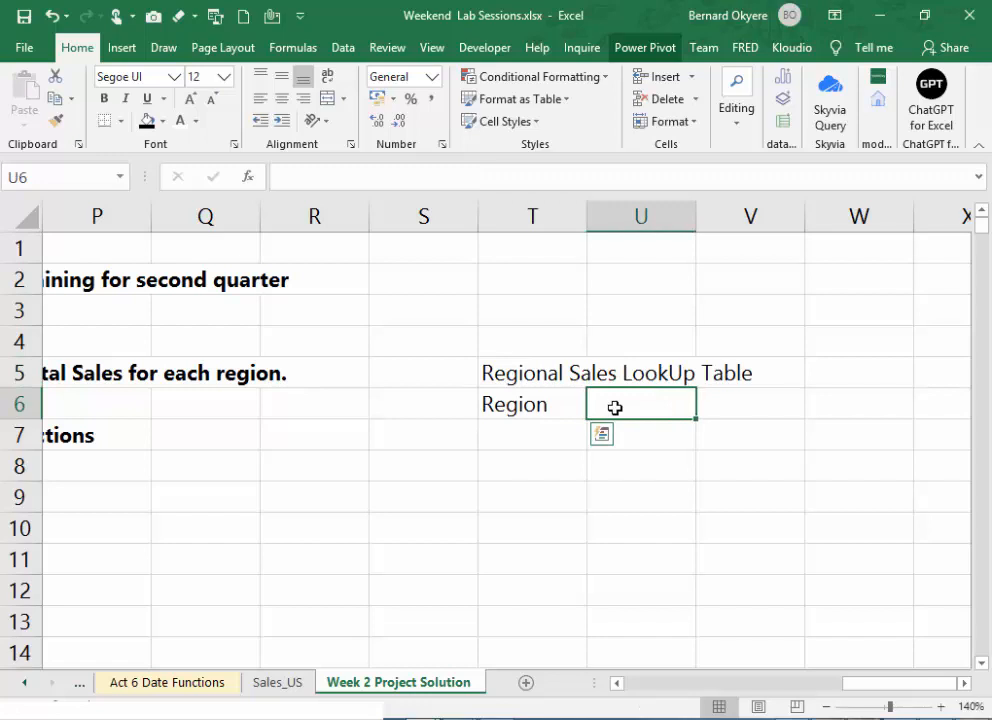
pyautogui.click(711, 405)
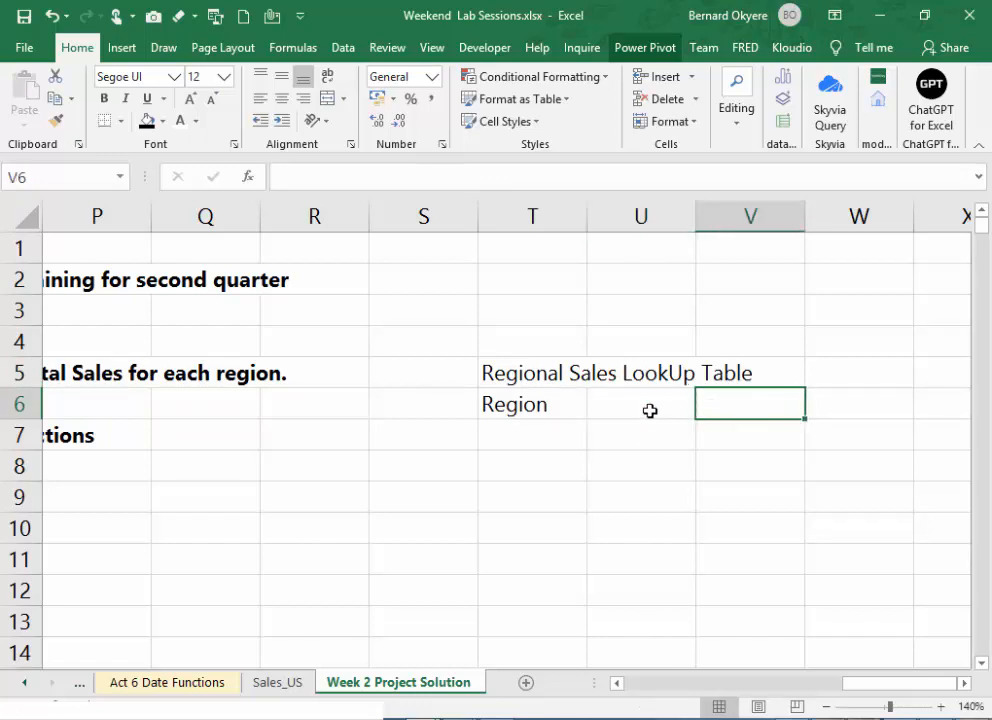
pyautogui.click(628, 411)
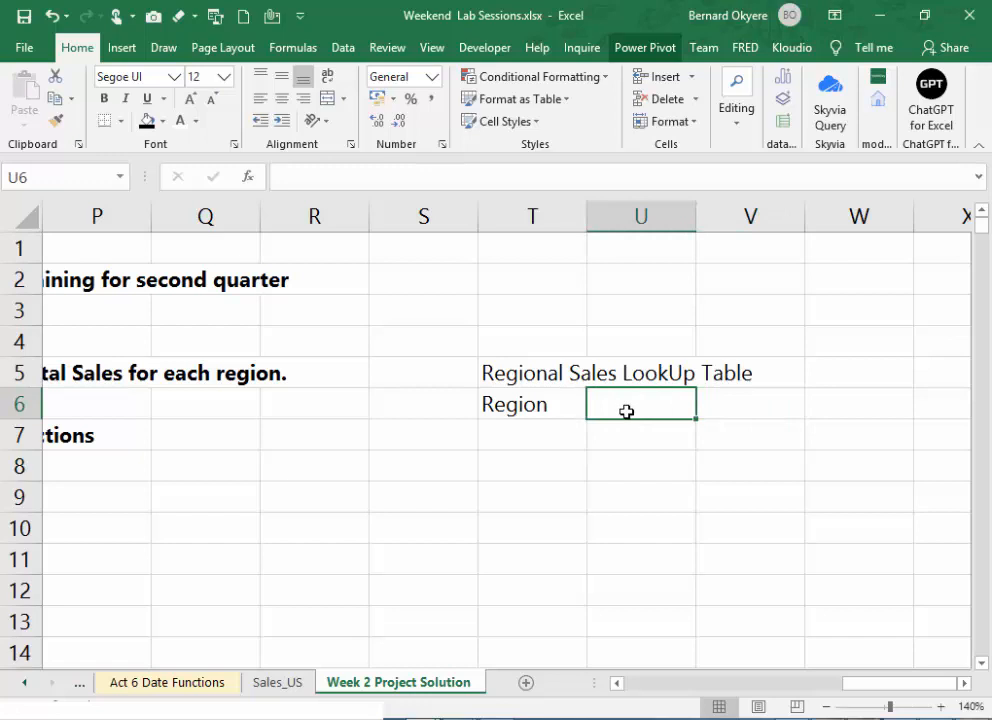
pyautogui.click(195, 121)
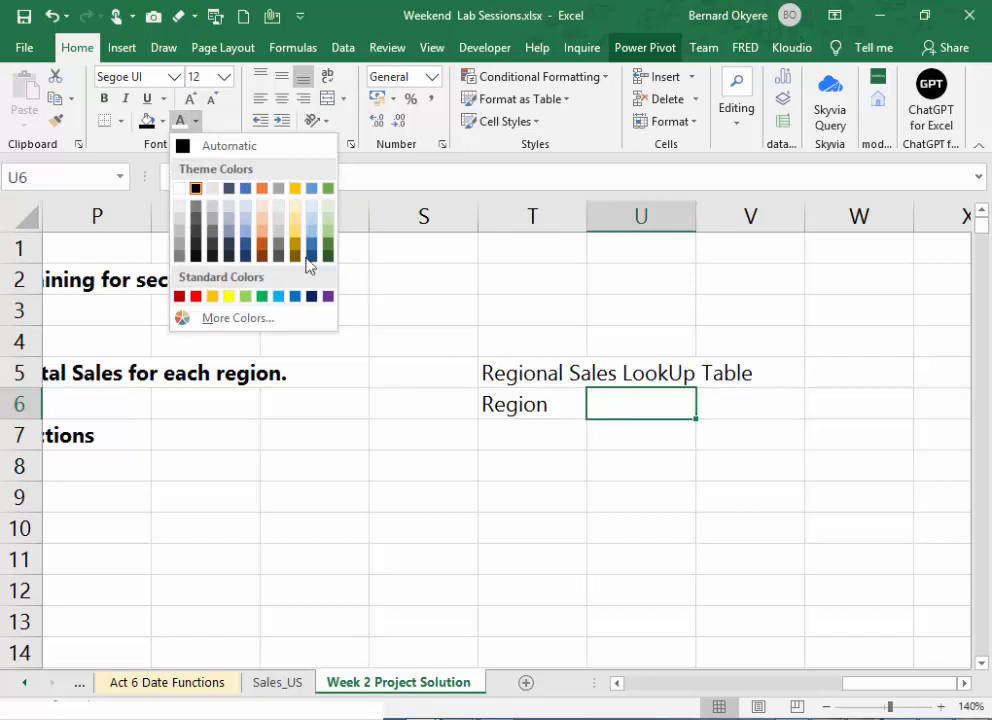
pyautogui.click(197, 190)
pyautogui.click(627, 441)
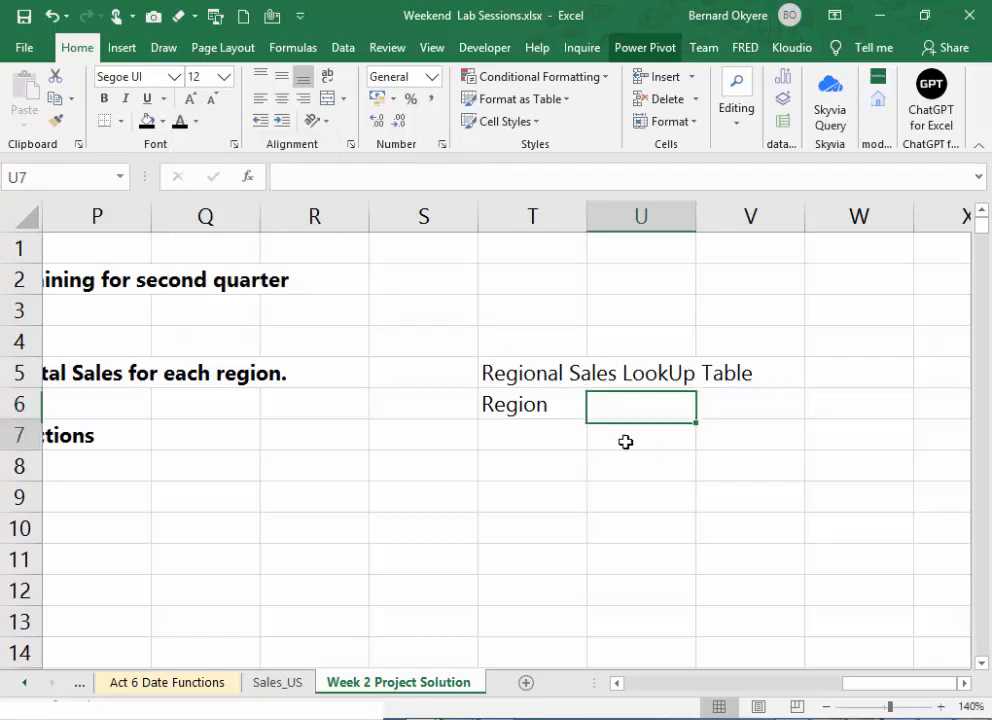
# - Enter "Total Sales" in U6 as the second column header of the lookup table
pyautogui.click(622, 407)
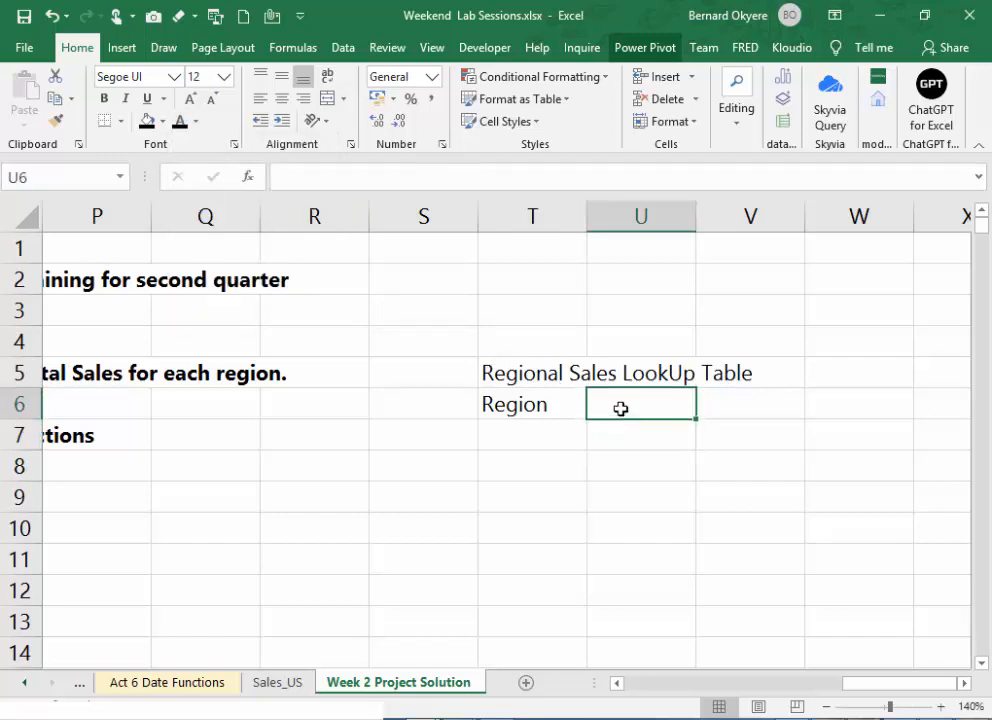
pyautogui.write('Total')
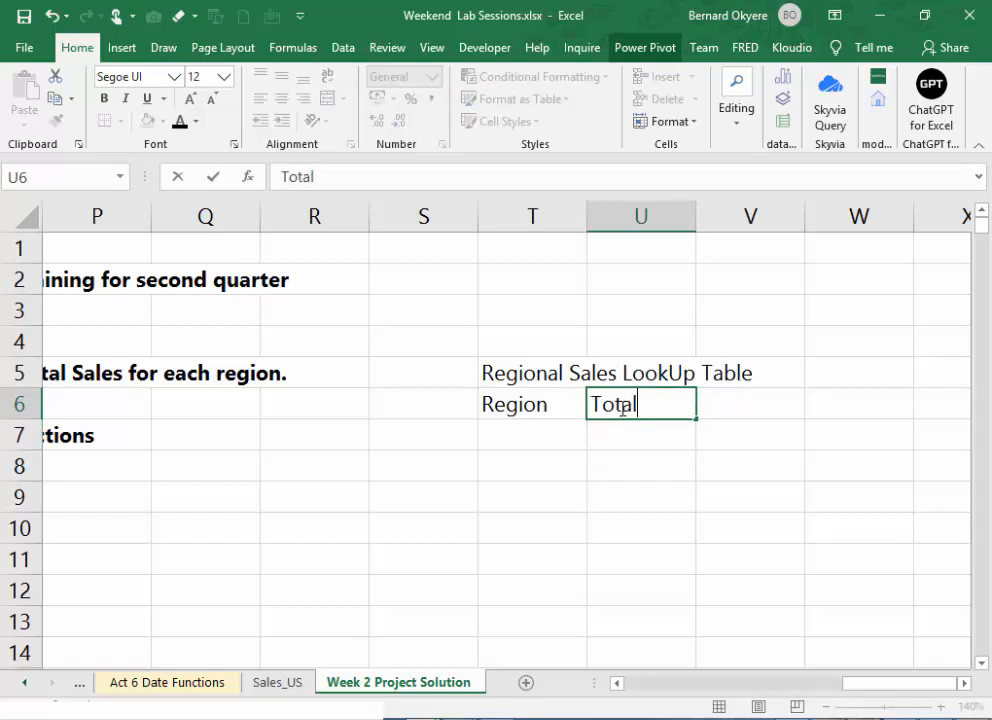
pyautogui.write(' Sa;e')
pyautogui.press('BackSpace')
pyautogui.press('BackSpace')
pyautogui.write('les')
pyautogui.press('Return')
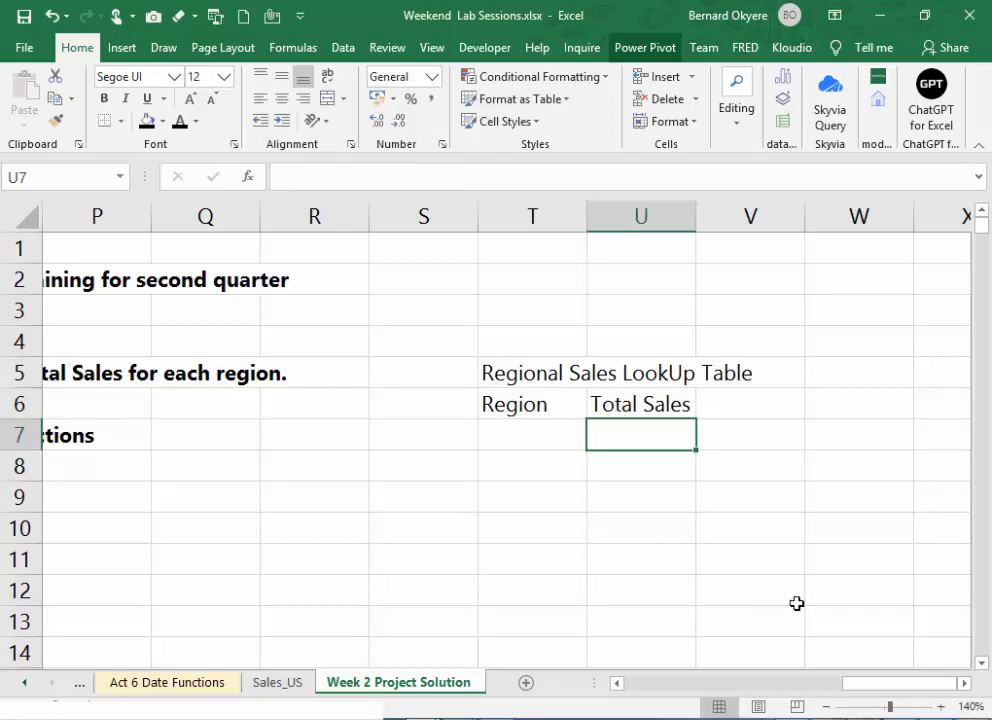
# - Enter the regions East, Central, West and South in T7:T10 beneath the Region header
pyautogui.click(964, 684)
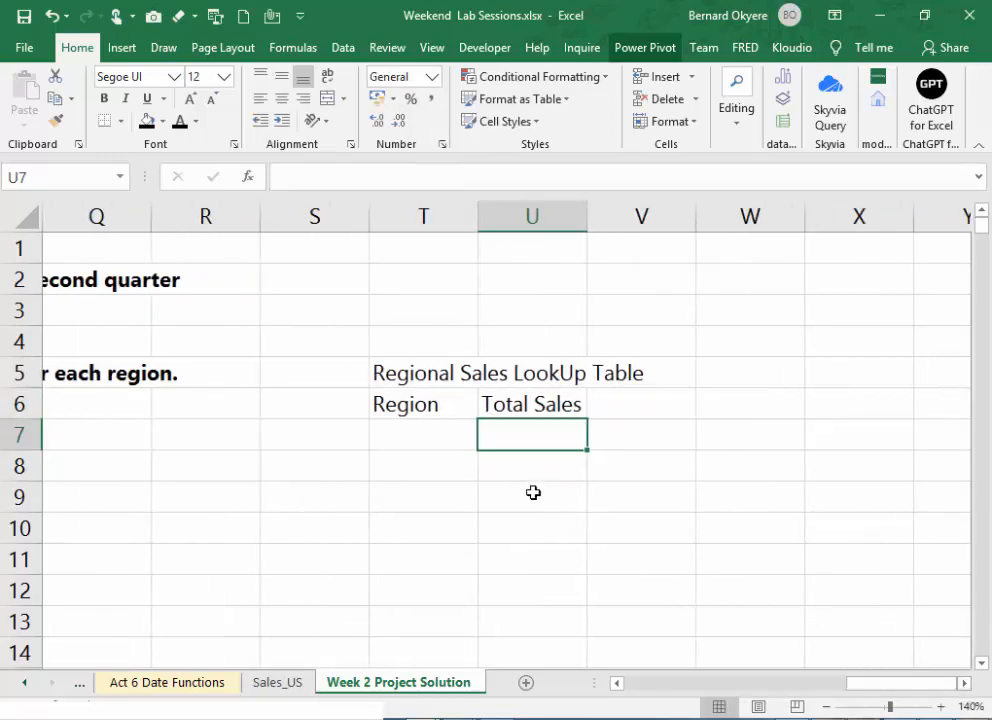
pyautogui.click(445, 434)
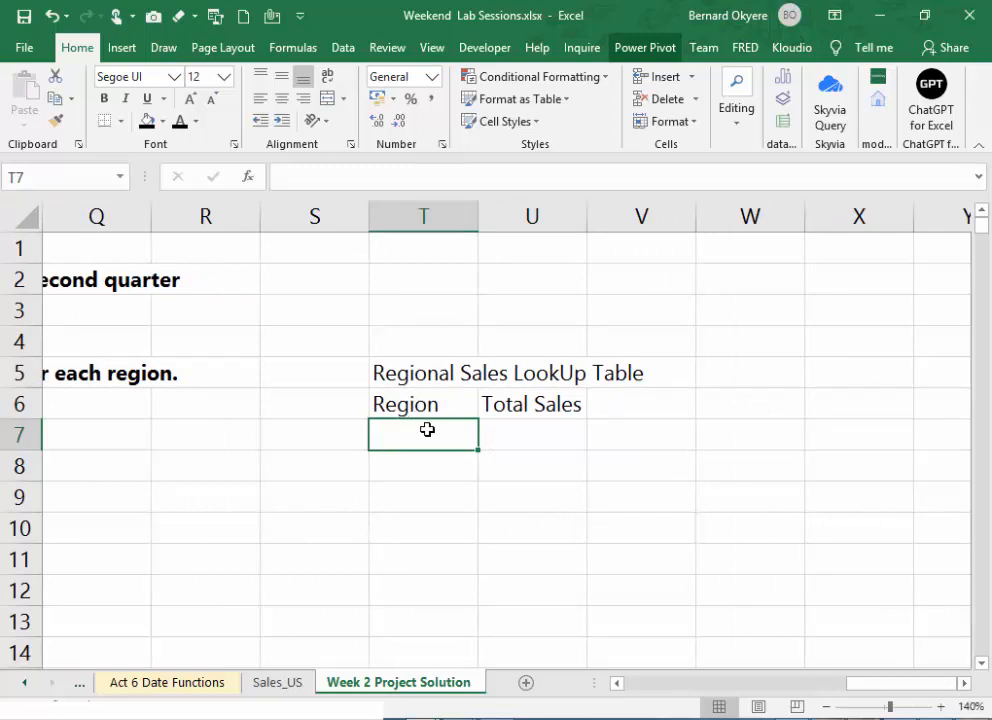
pyautogui.write('East')
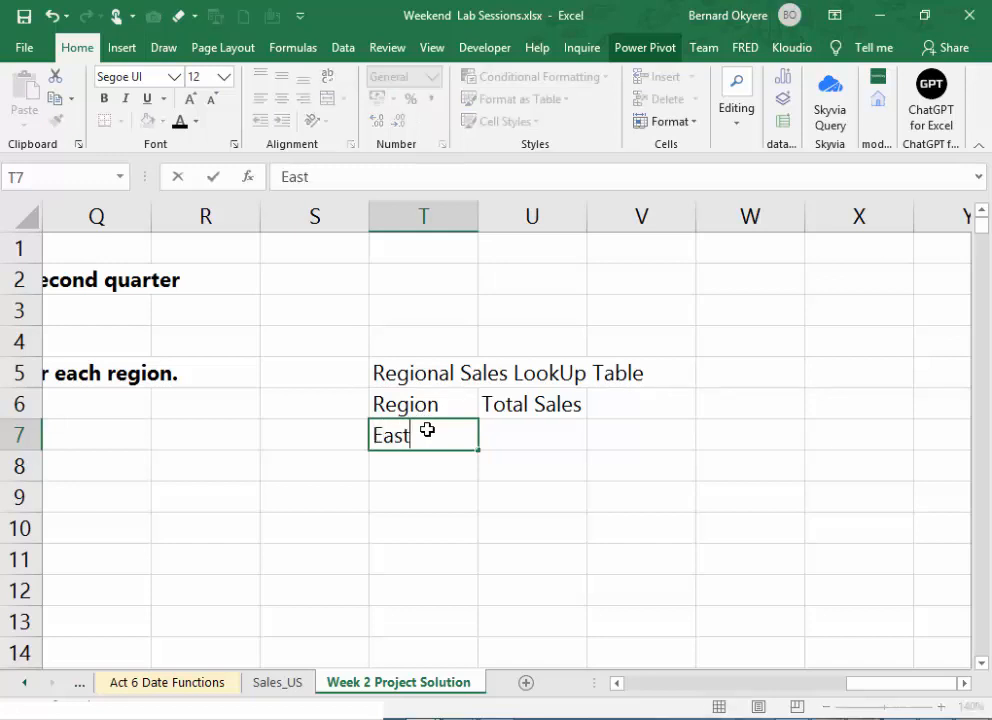
pyautogui.press('Return')
pyautogui.write('Central')
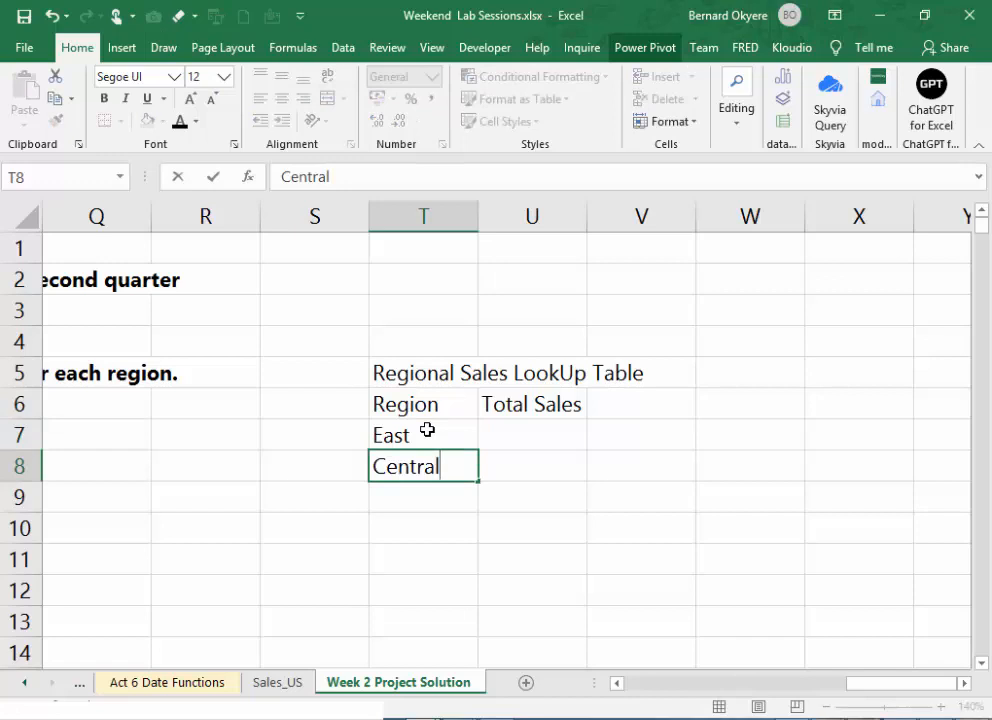
pyautogui.press('Return')
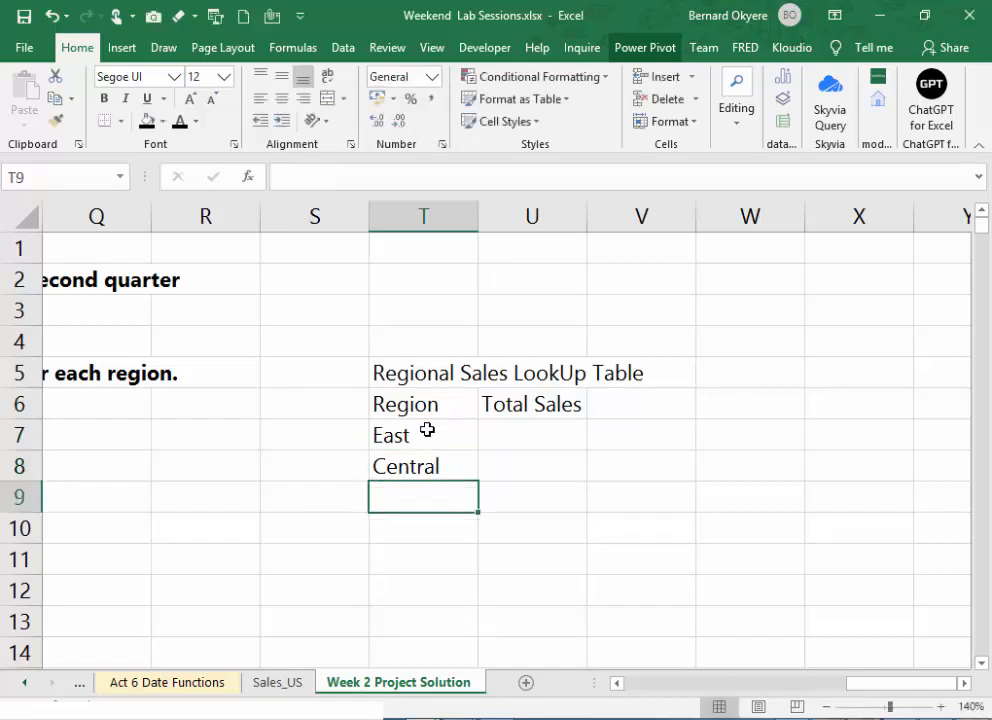
pyautogui.write('West')
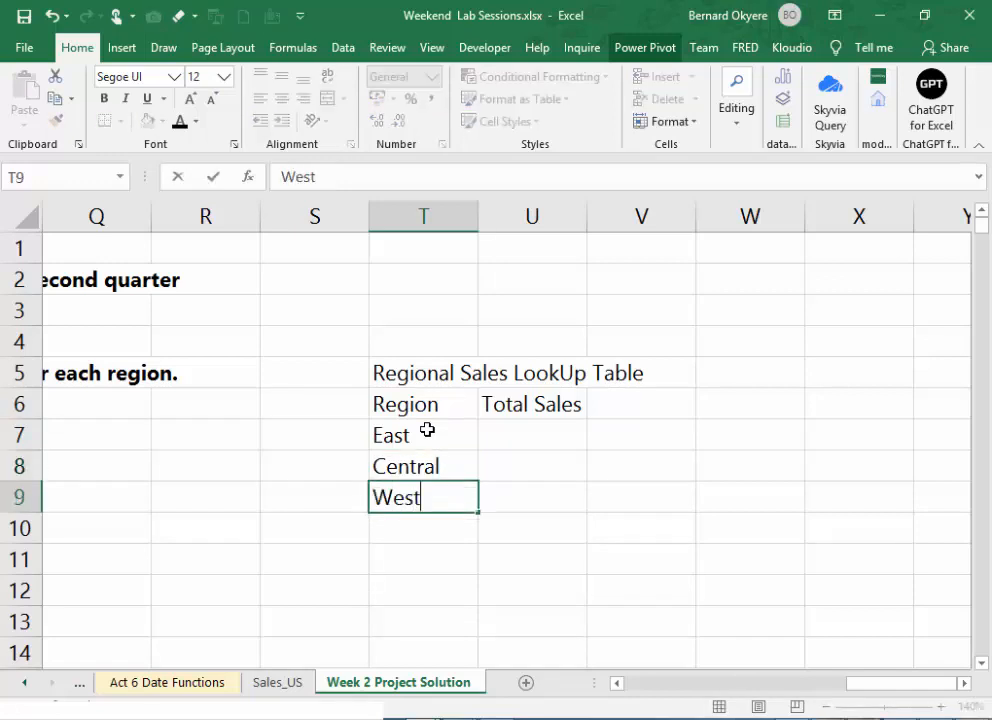
pyautogui.press('Return')
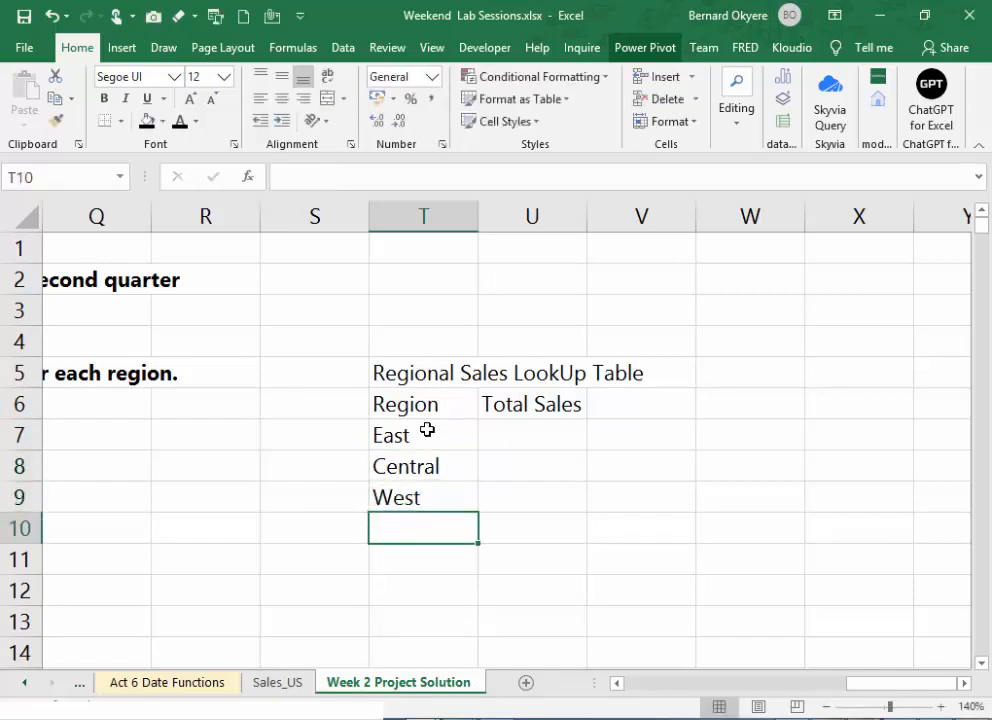
pyautogui.write('South')
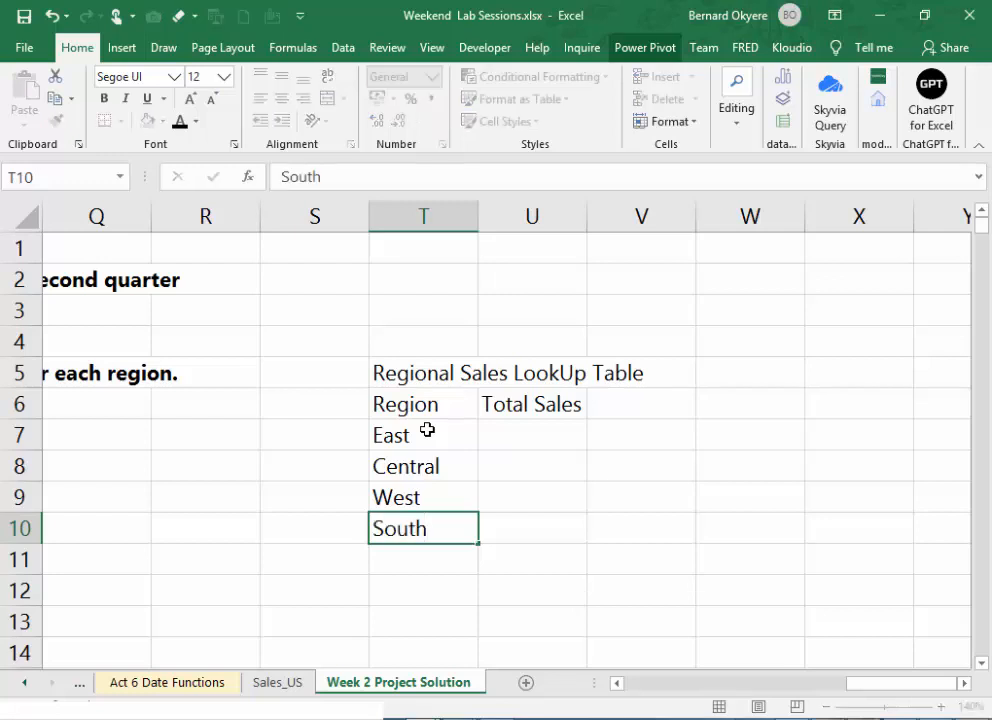
pyautogui.press('Return')
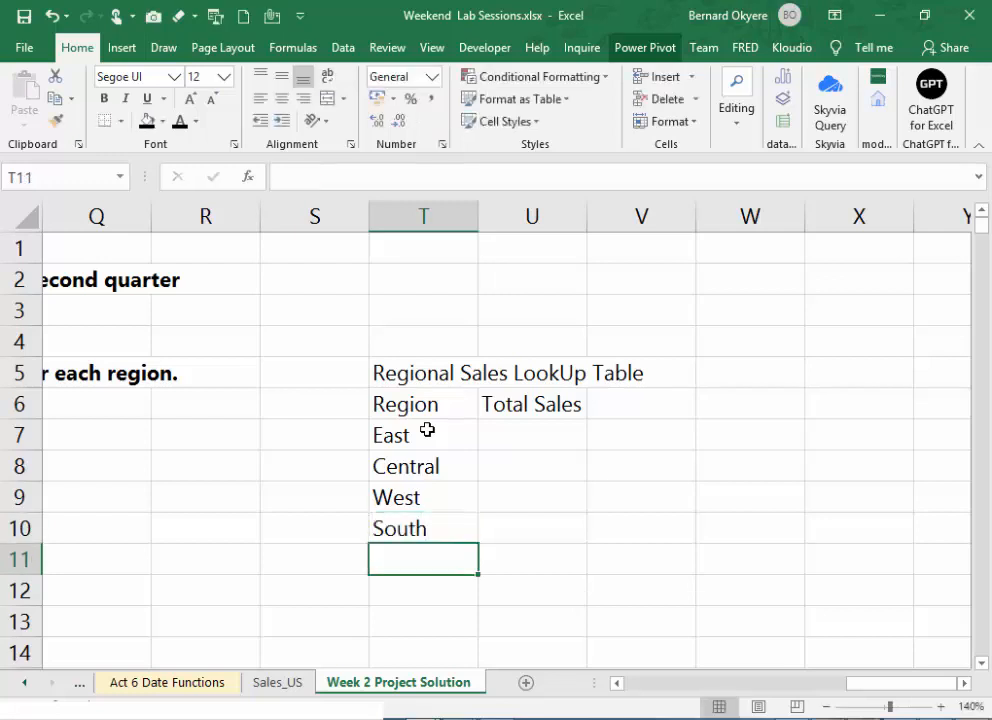
pyautogui.click(427, 432)
pyautogui.moveTo(424, 438); pyautogui.dragTo(435, 527)
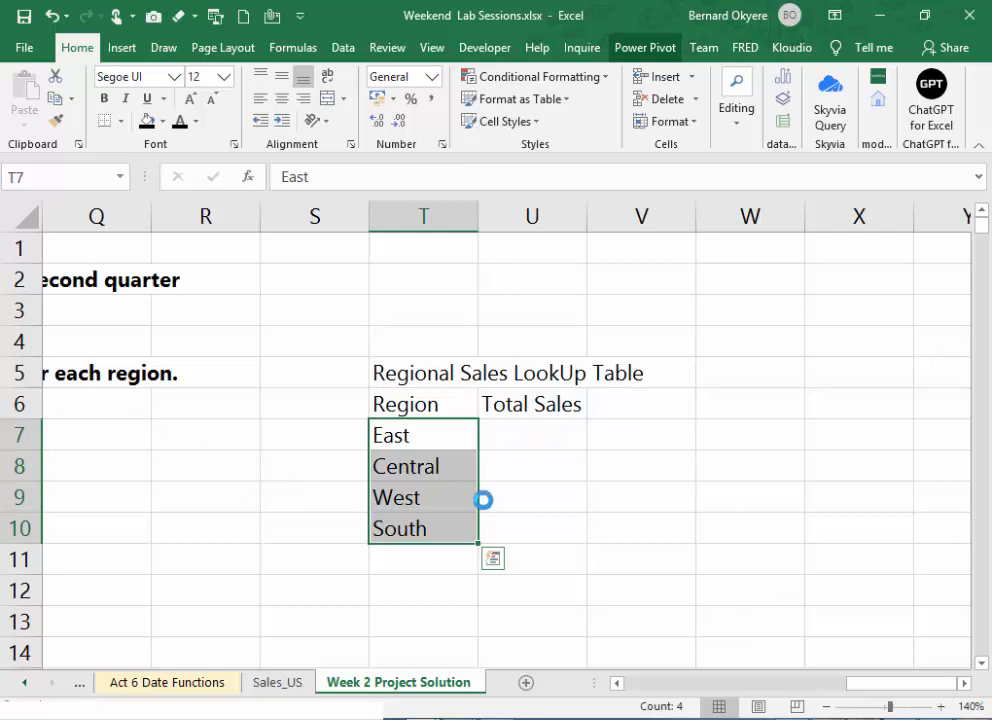
# - Enter =SUMIF(C:C,T7,B:B) in U7 to total the East region's sales, and fill the formula down to U10
pyautogui.click(525, 432)
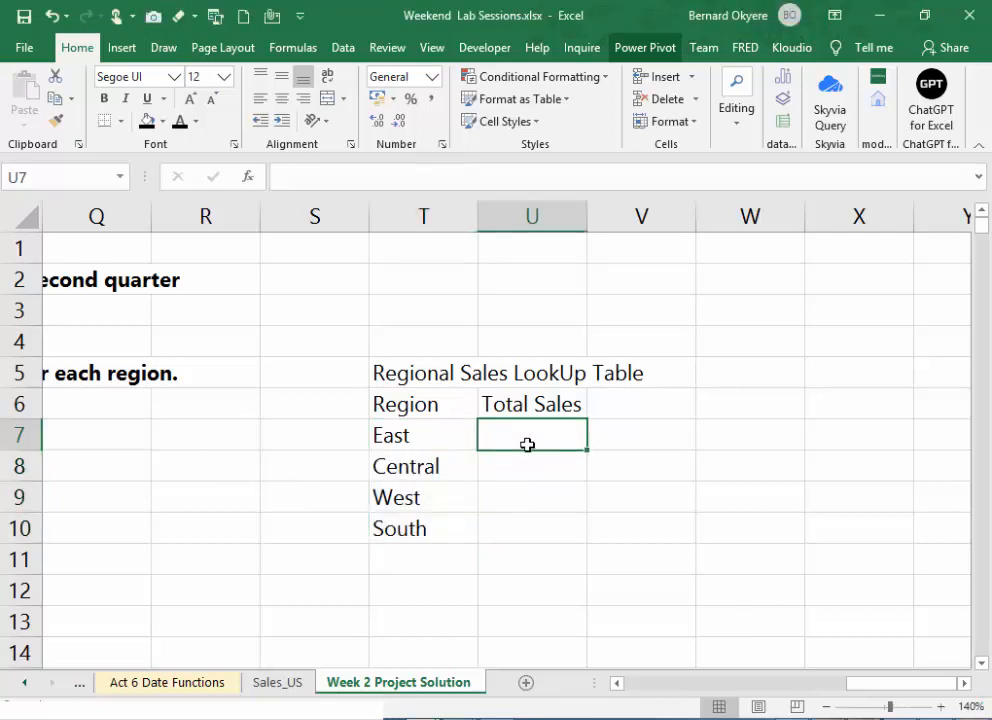
pyautogui.write('=SUMI')
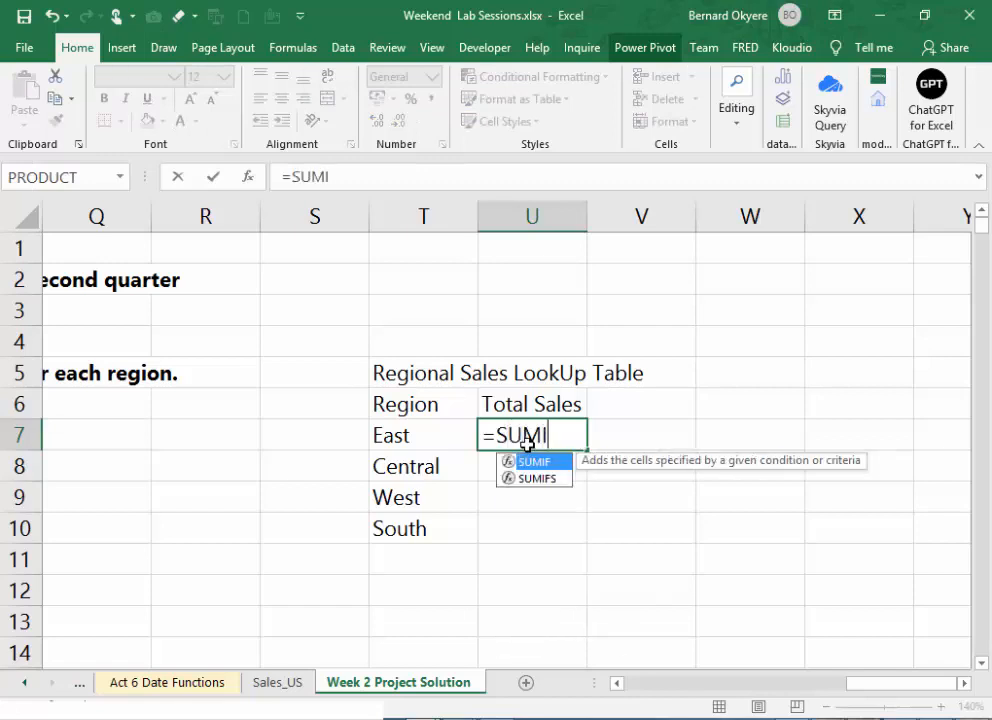
pyautogui.write('F(')
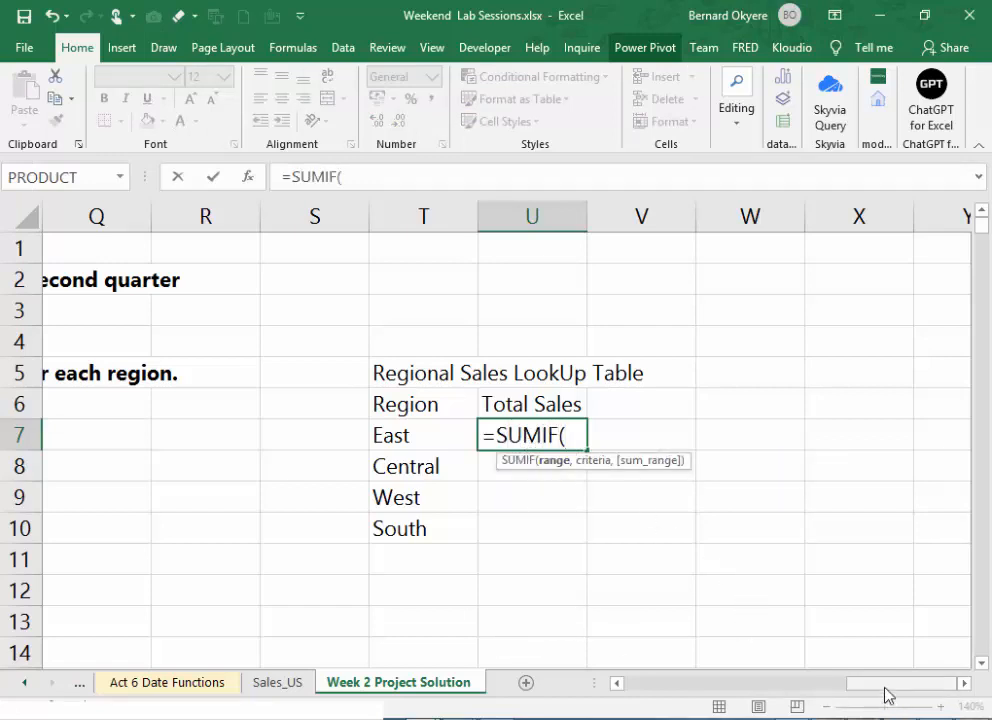
pyautogui.moveTo(886, 695); pyautogui.dragTo(622, 693)
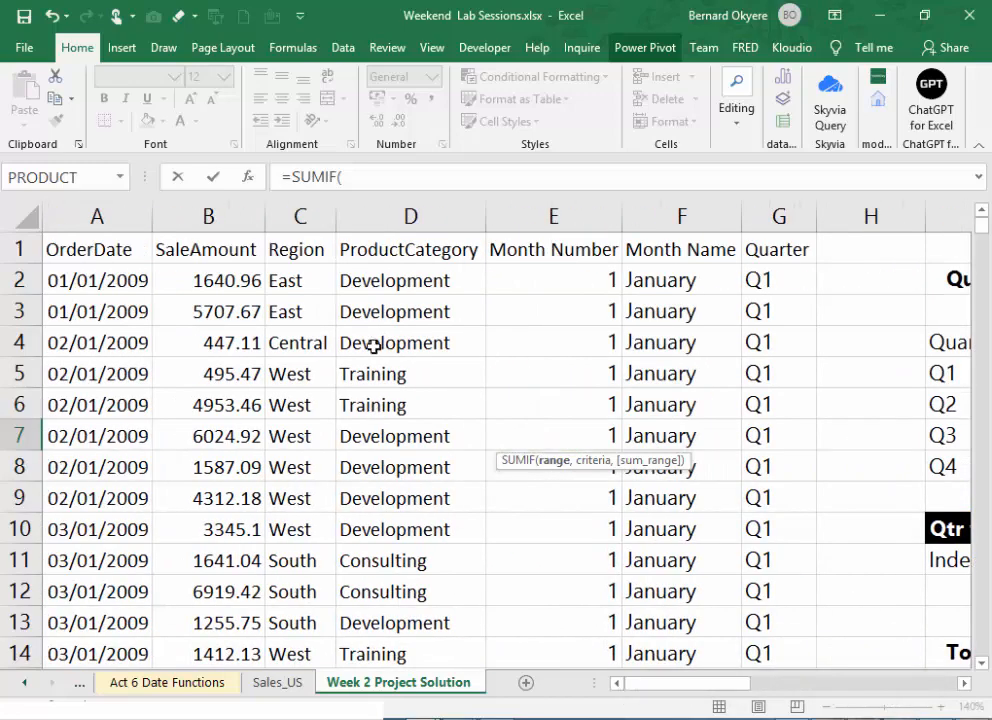
pyautogui.click(299, 216)
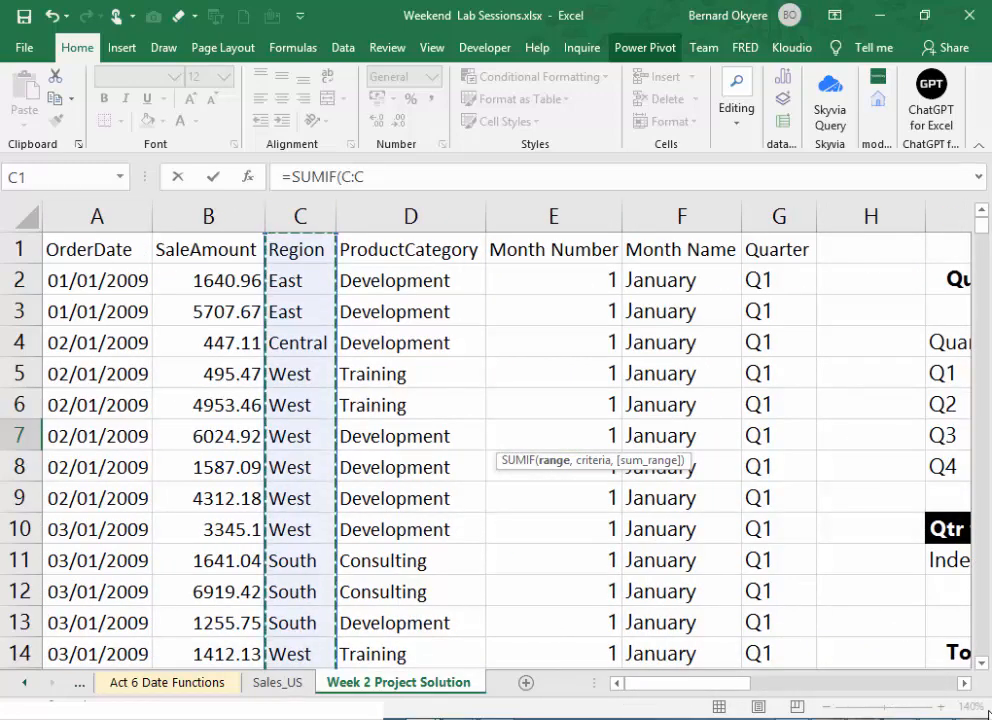
pyautogui.write(',')
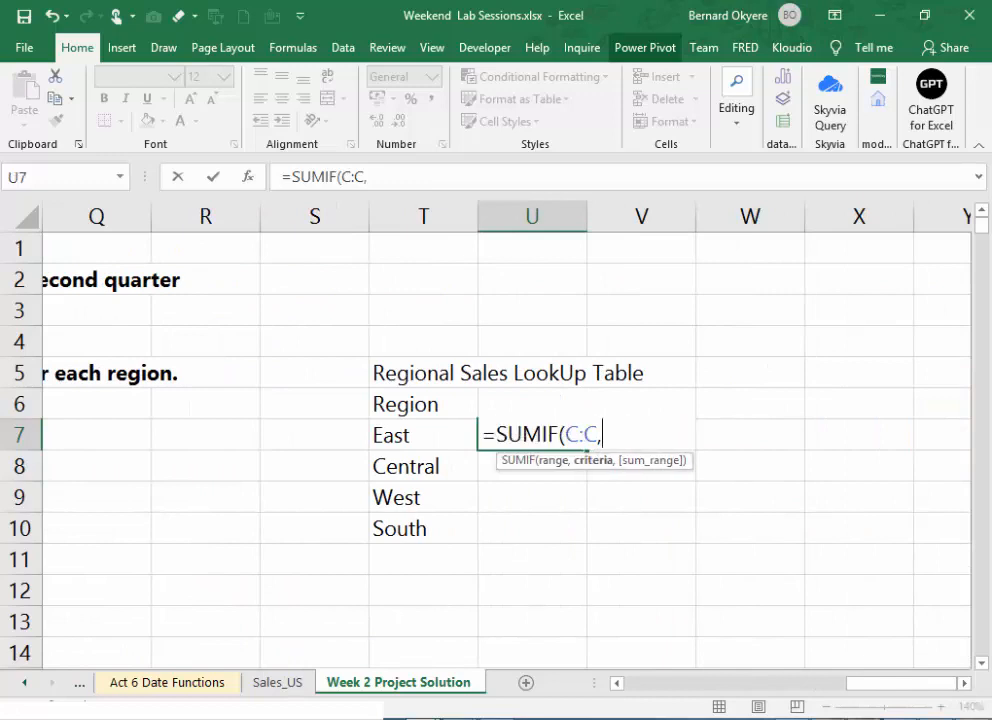
pyautogui.click(403, 434)
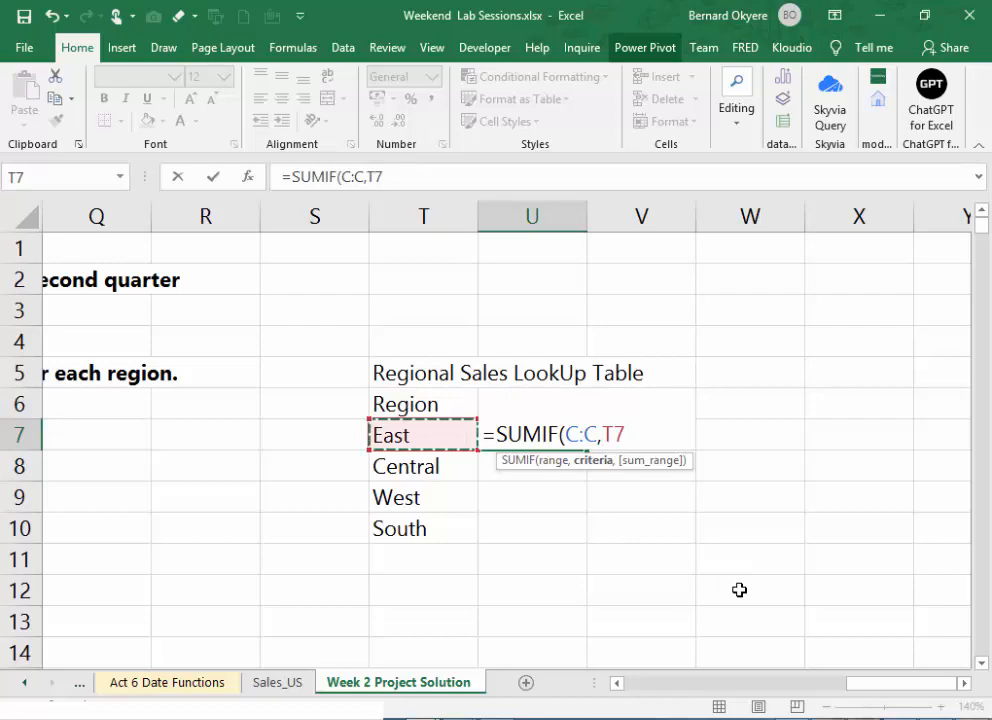
pyautogui.write(',')
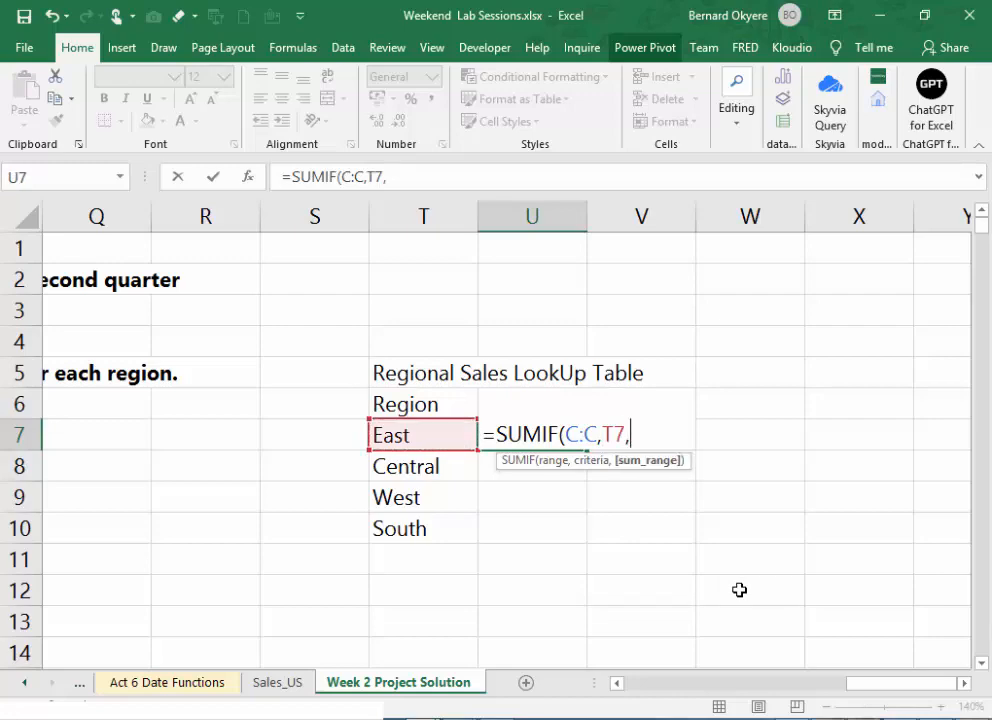
pyautogui.click(670, 688)
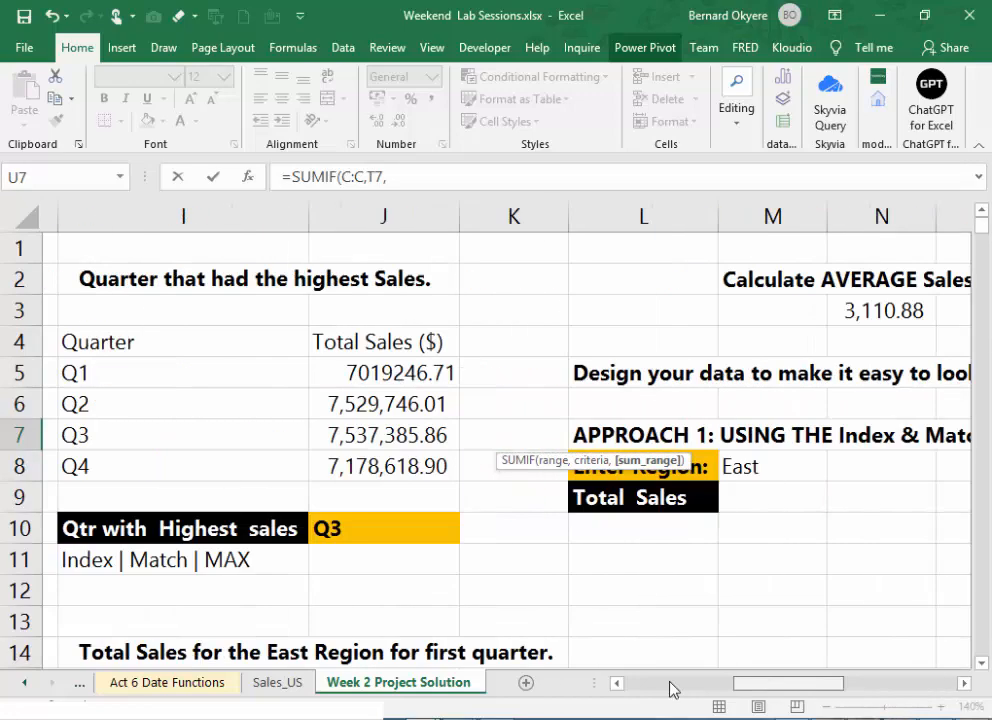
pyautogui.click(670, 688)
pyautogui.click(239, 210)
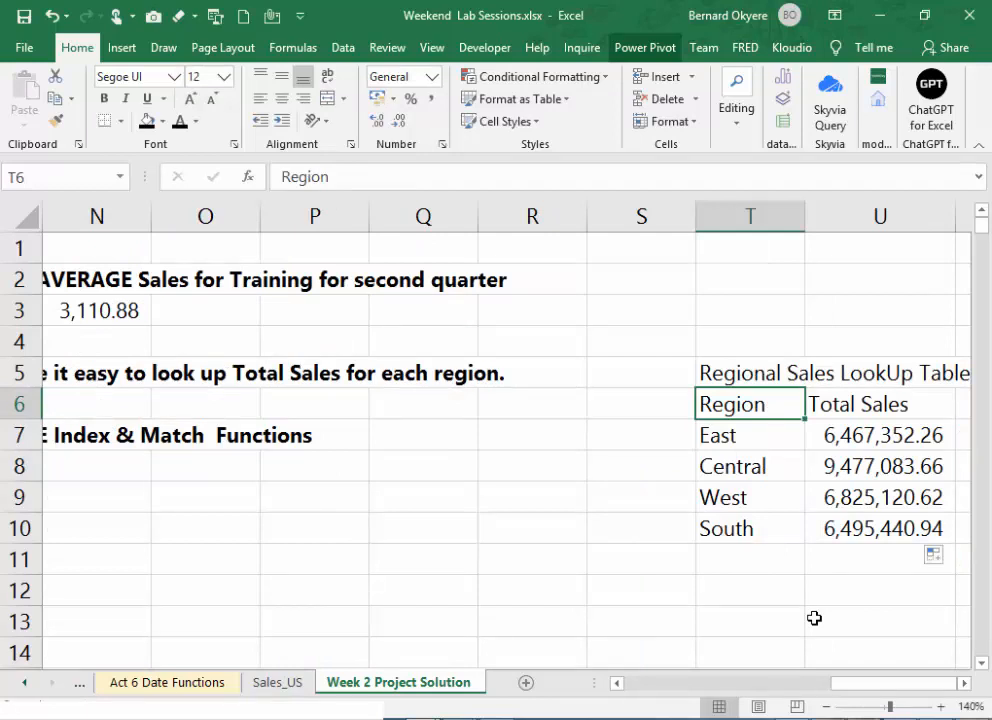
# - Examine the SUMIF formulas in the Total Sales column against their region names in the lookup table
pyautogui.scroll(-1, 815, 618)
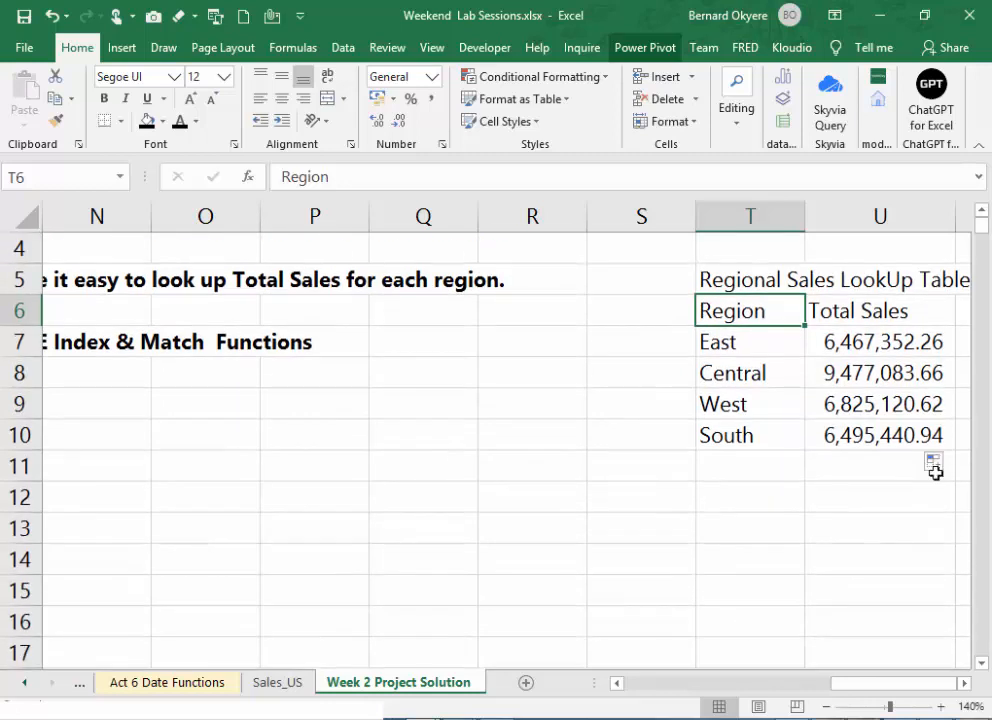
pyautogui.click(864, 345)
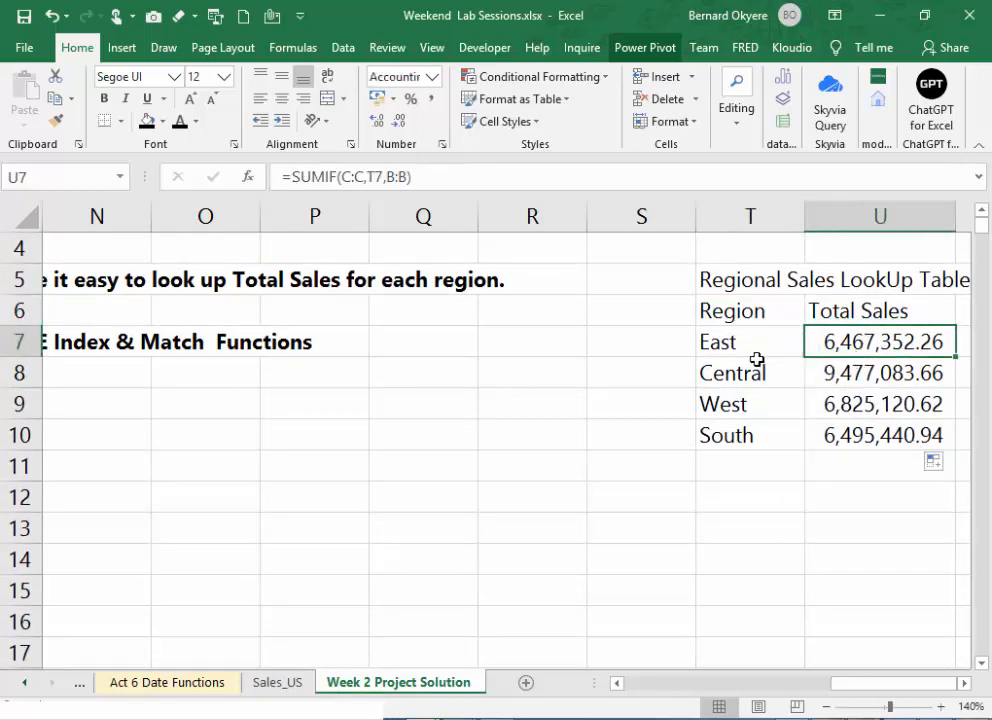
pyautogui.click(758, 359)
pyautogui.moveTo(758, 359); pyautogui.dragTo(755, 392)
pyautogui.click(764, 372)
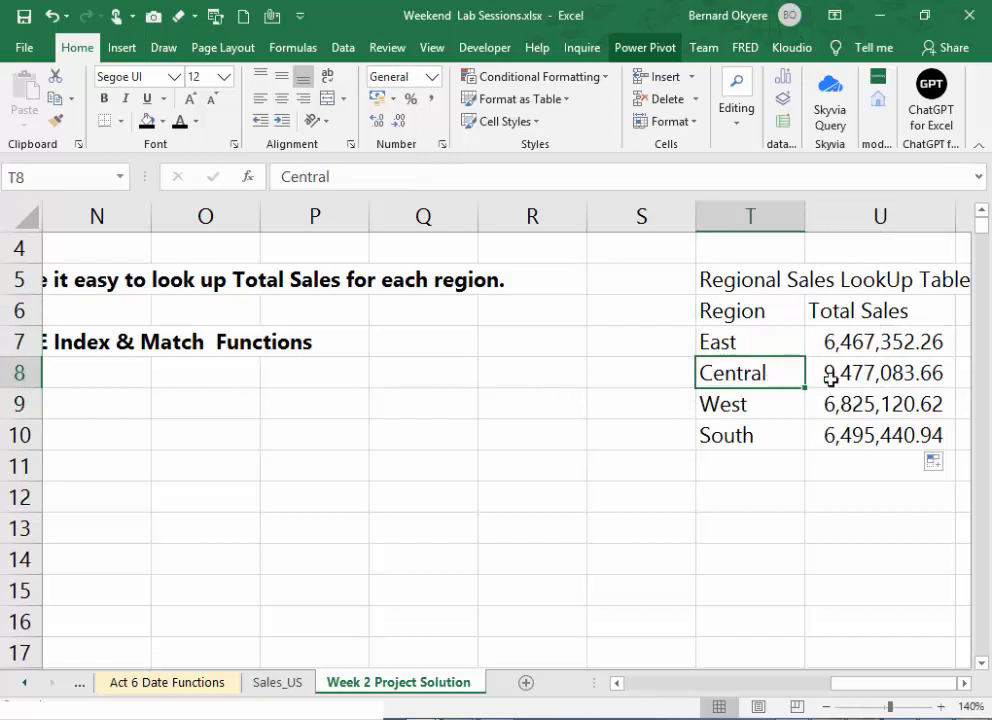
pyautogui.click(873, 378)
pyautogui.doubleClick(873, 378)
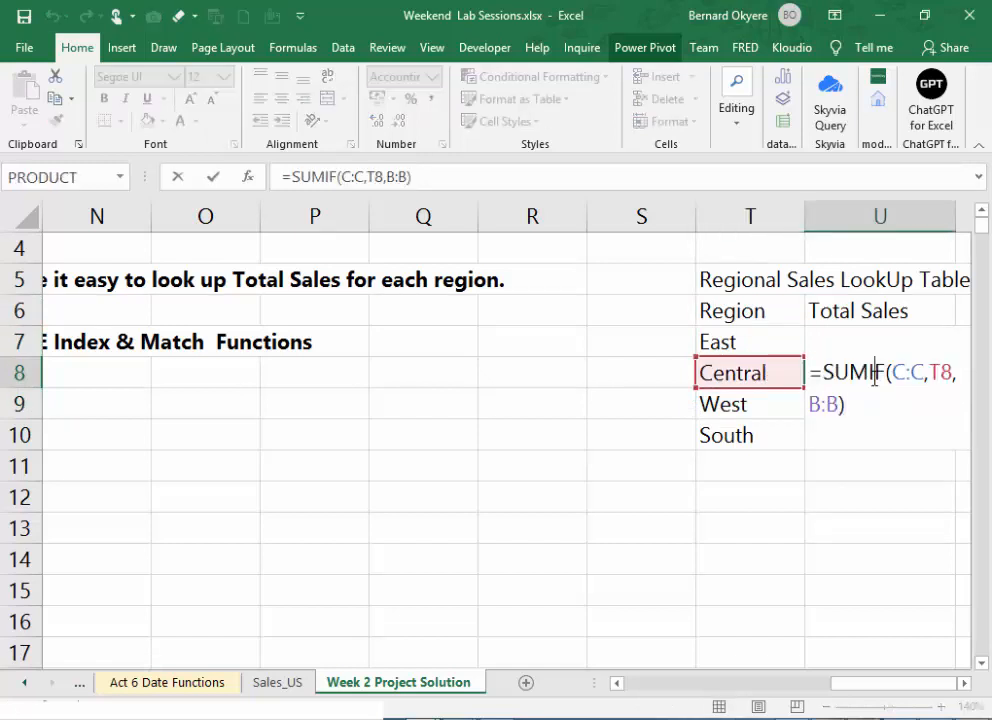
pyautogui.press('Return')
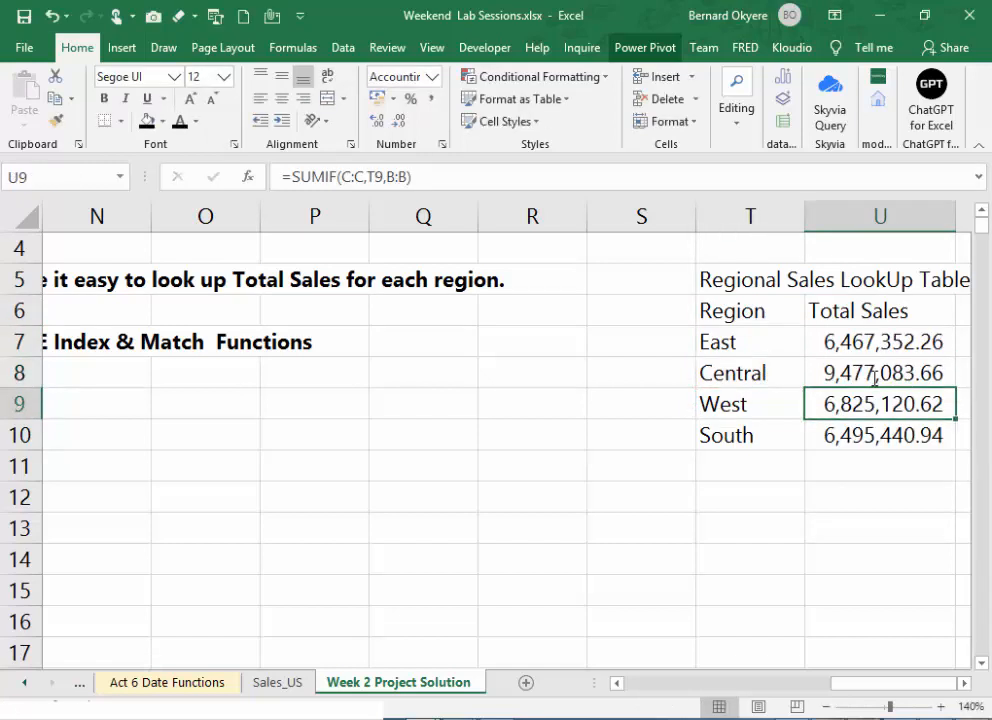
pyautogui.click(737, 396)
pyautogui.keyDown('shift'); pyautogui.click(752, 440); pyautogui.keyUp('shift')
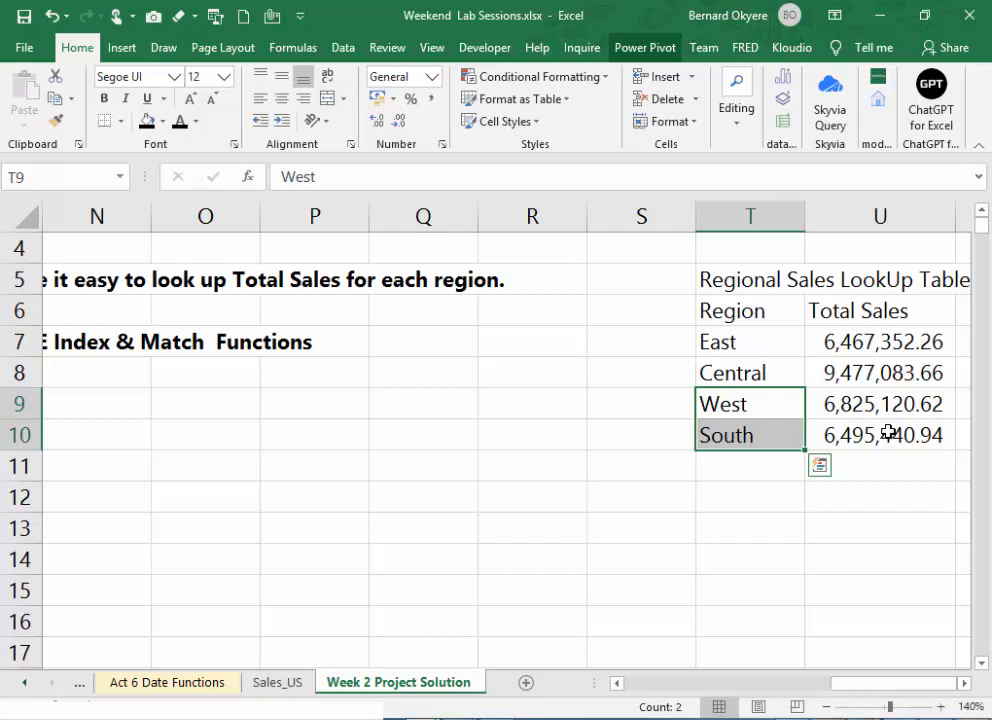
pyautogui.click(852, 343)
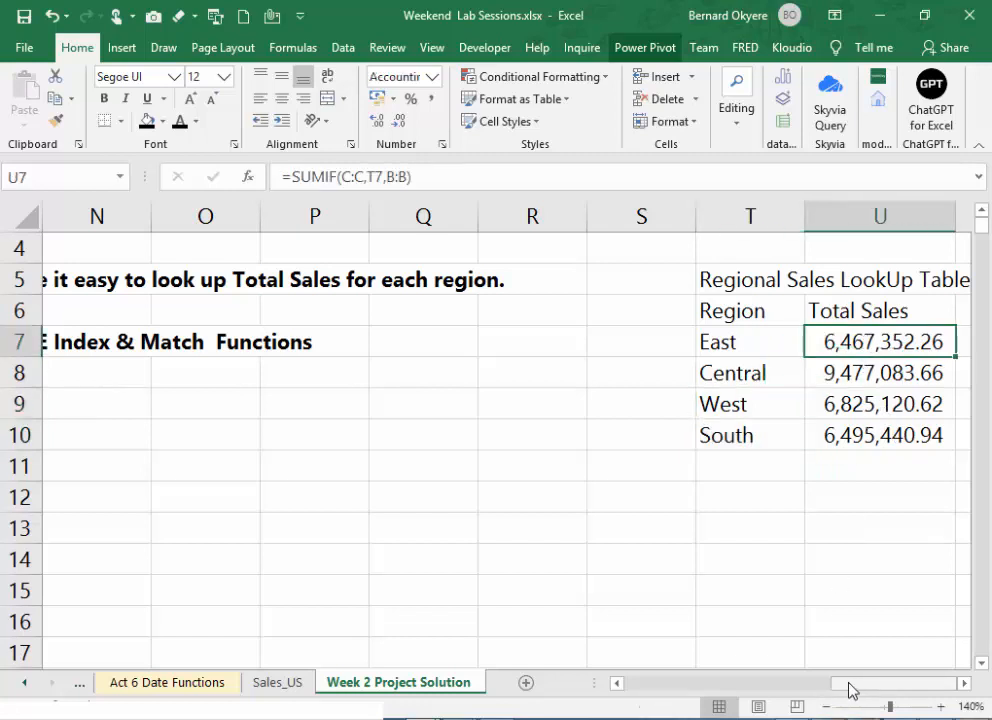
# - Examine the regional sales lookup table and the Enter Region and Total Sales cells under Approach 1
pyautogui.moveTo(855, 689); pyautogui.dragTo(883, 700)
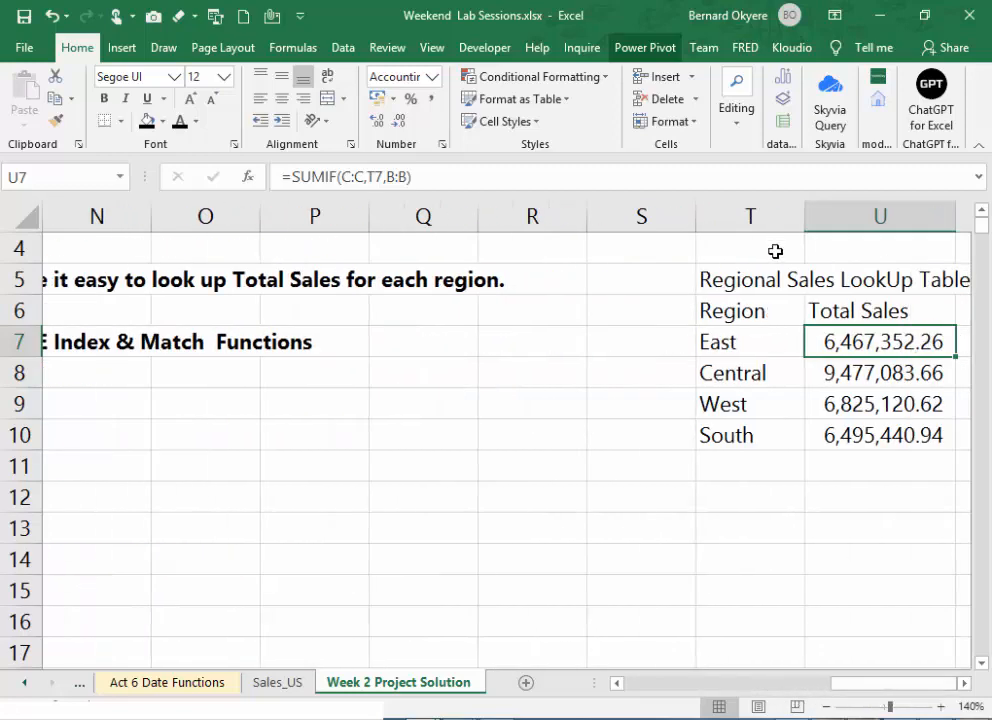
pyautogui.moveTo(837, 687); pyautogui.dragTo(764, 680)
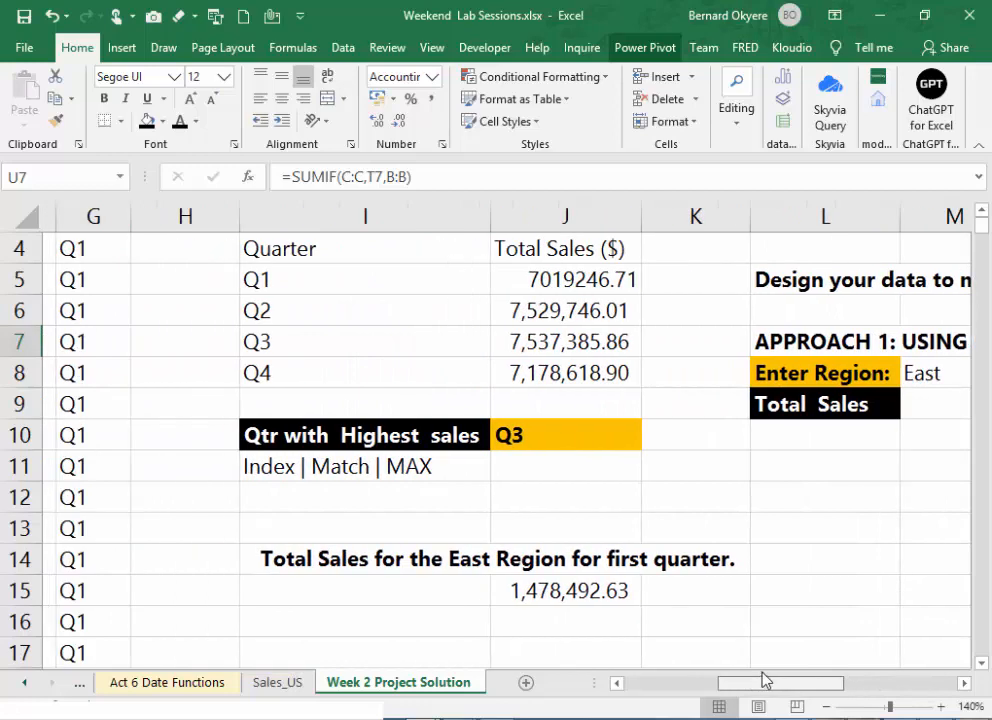
pyautogui.moveTo(764, 680); pyautogui.dragTo(842, 680)
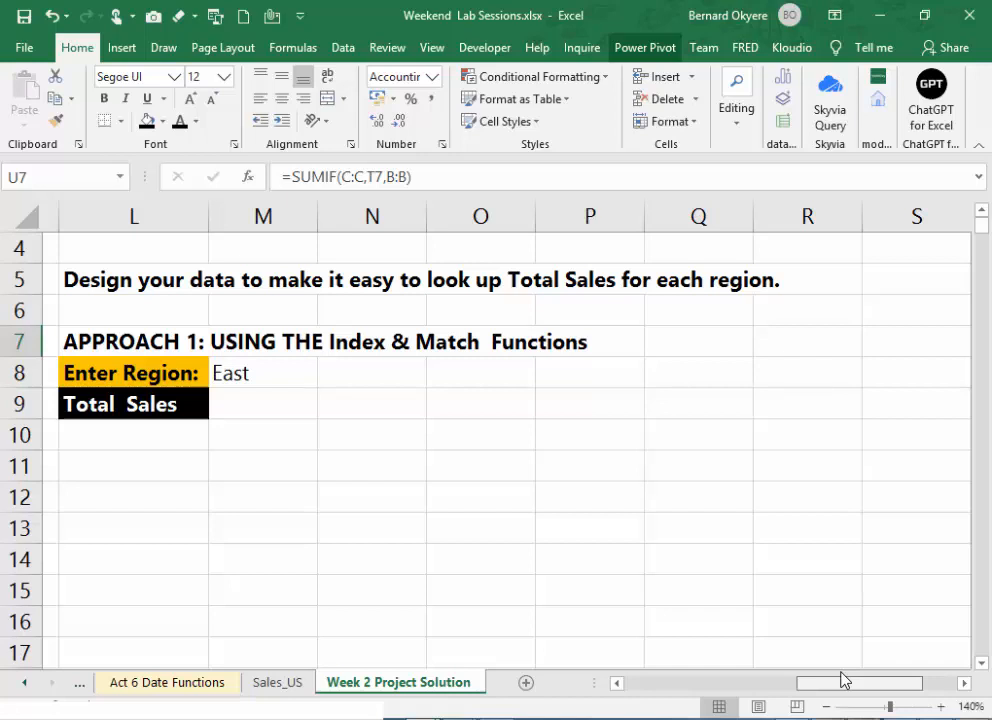
pyautogui.moveTo(842, 680); pyautogui.dragTo(843, 680)
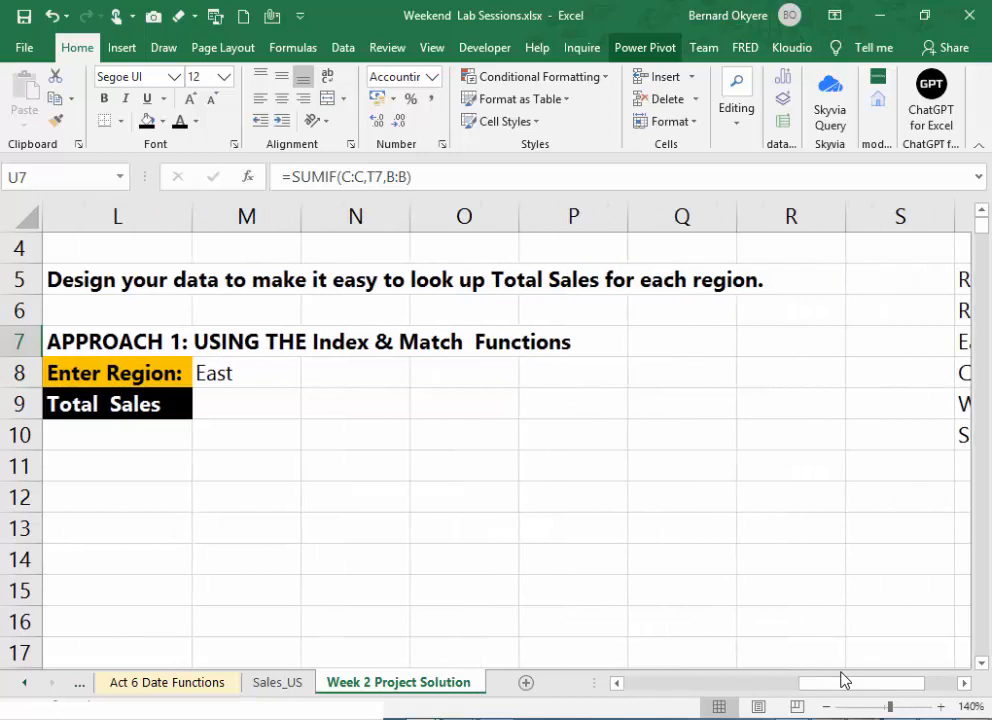
pyautogui.click(219, 379)
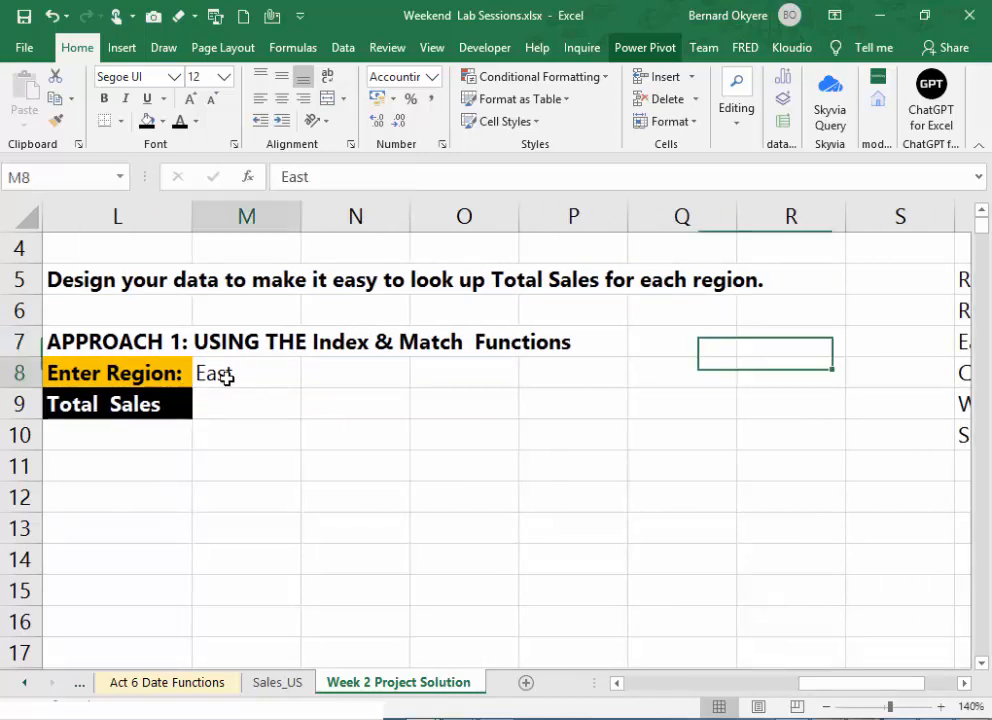
pyautogui.click(229, 403)
pyautogui.click(217, 375)
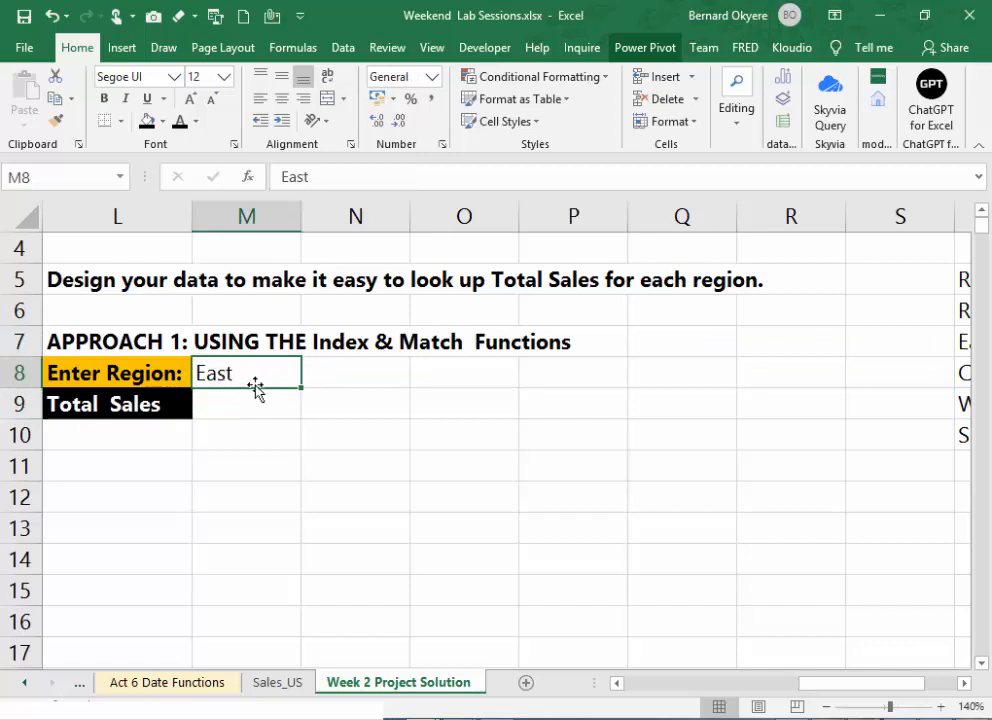
pyautogui.click(235, 406)
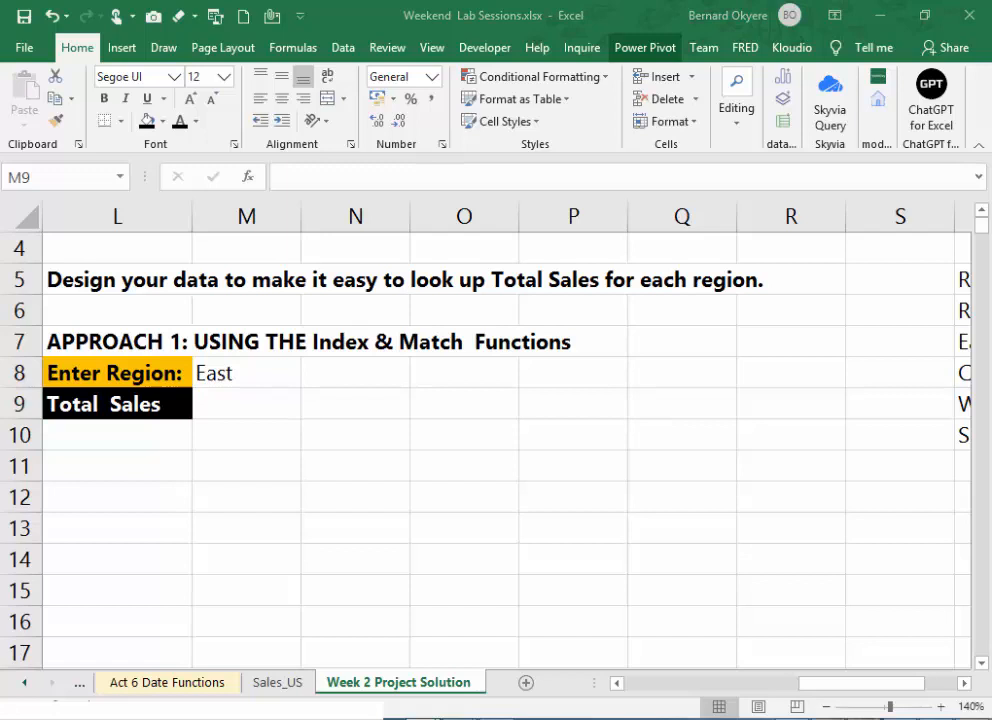
pyautogui.click(247, 411)
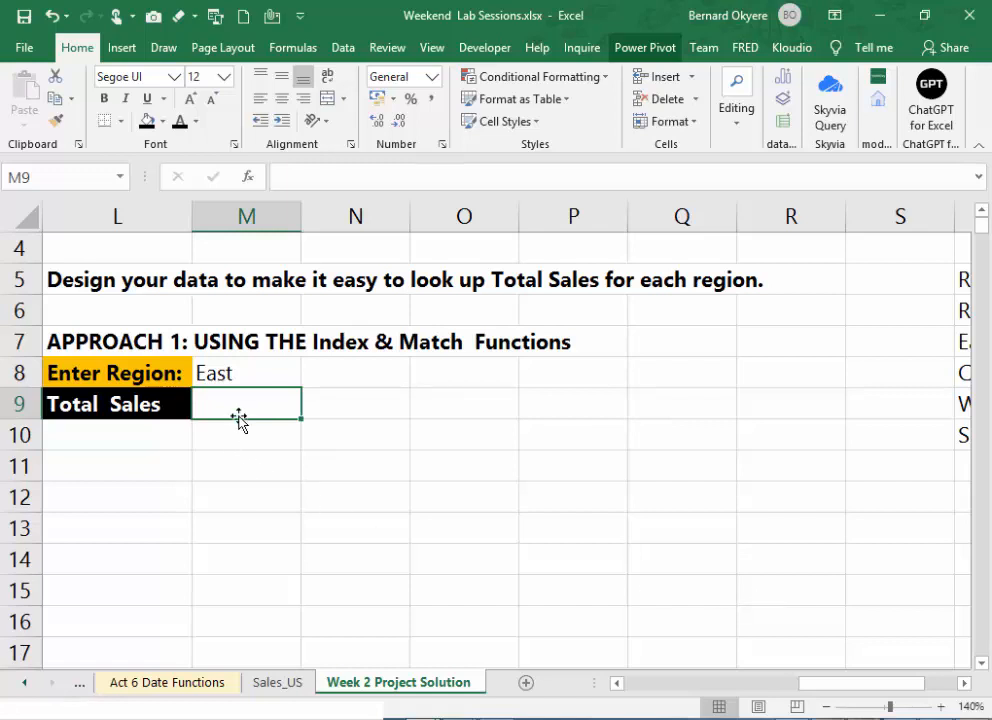
pyautogui.click(240, 373)
pyautogui.click(244, 401)
pyautogui.click(244, 371)
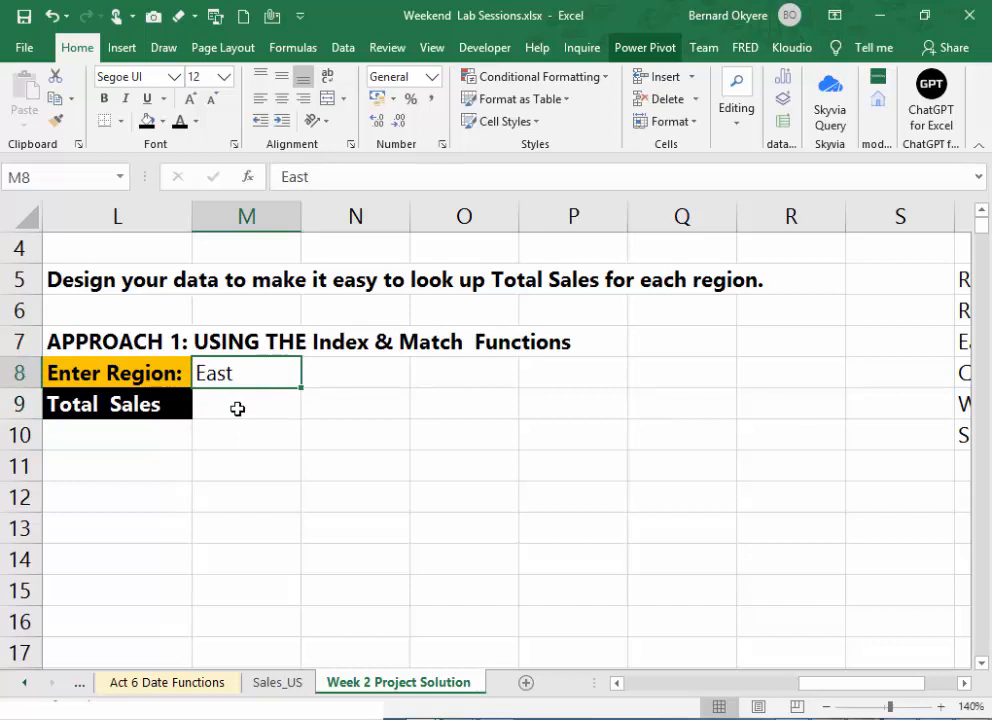
pyautogui.click(240, 410)
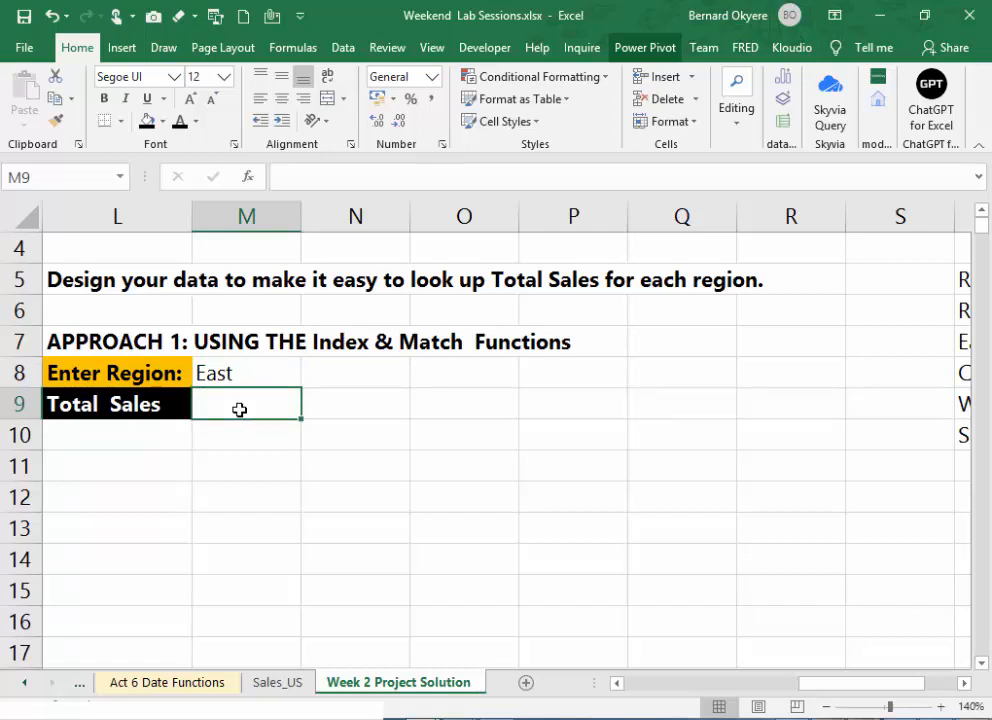
pyautogui.write('==')
pyautogui.press('BackSpace')
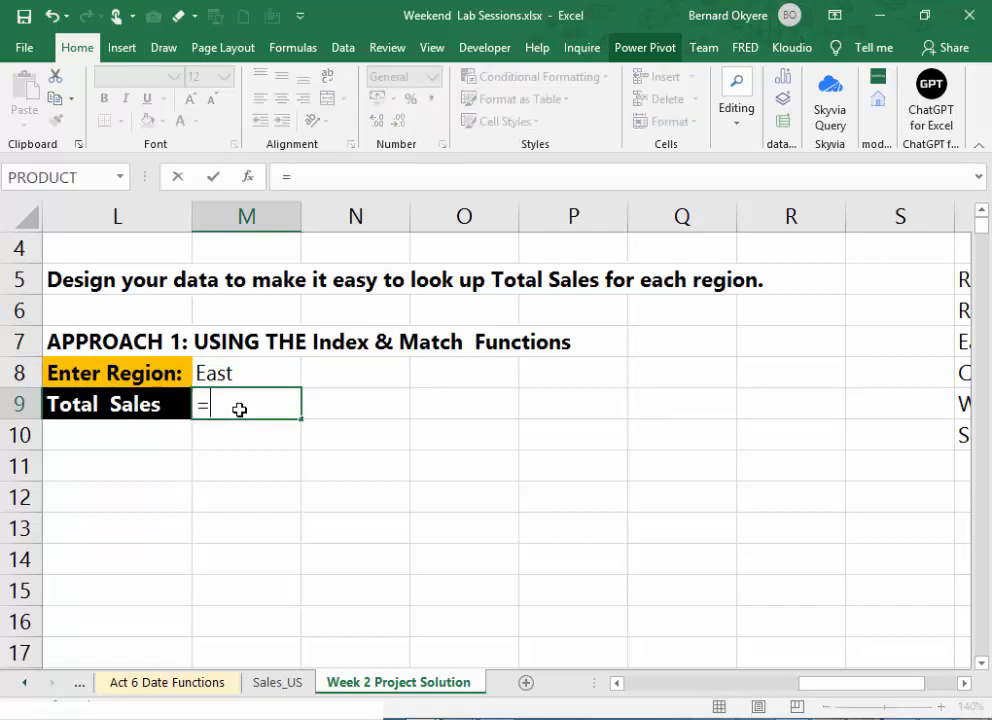
pyautogui.write('INDE')
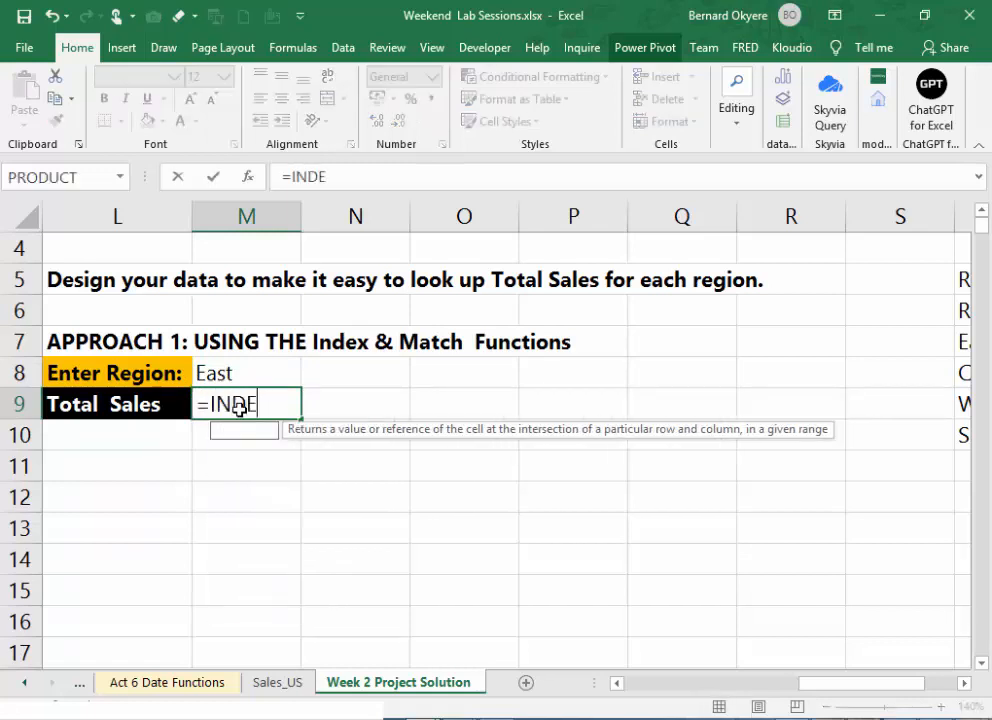
pyautogui.write('X(')
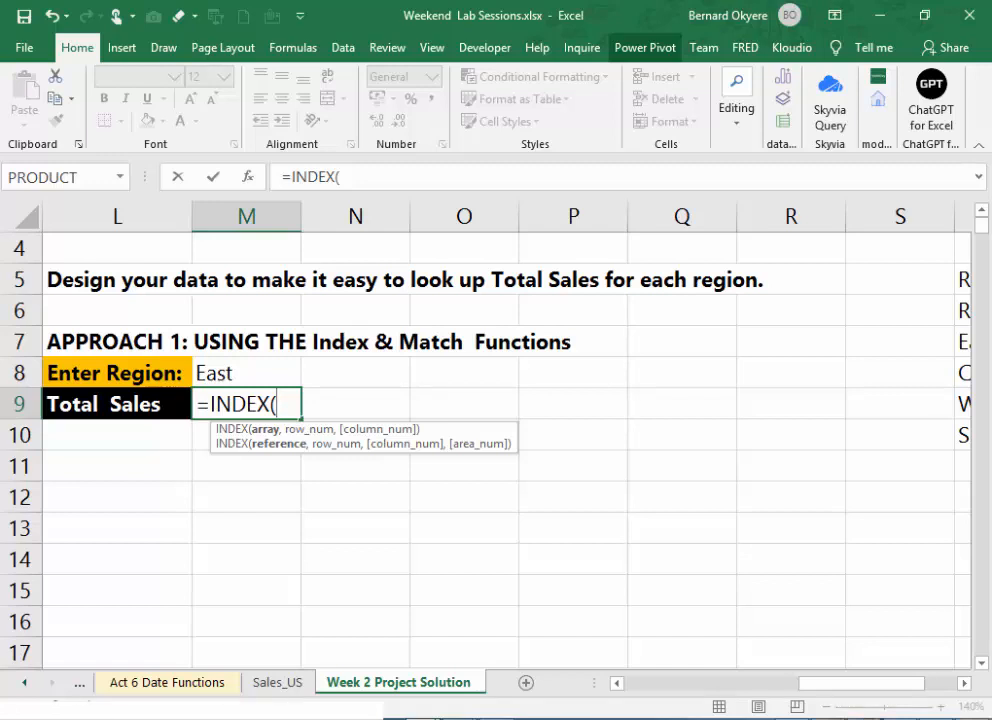
pyautogui.moveTo(901, 686); pyautogui.dragTo(943, 692)
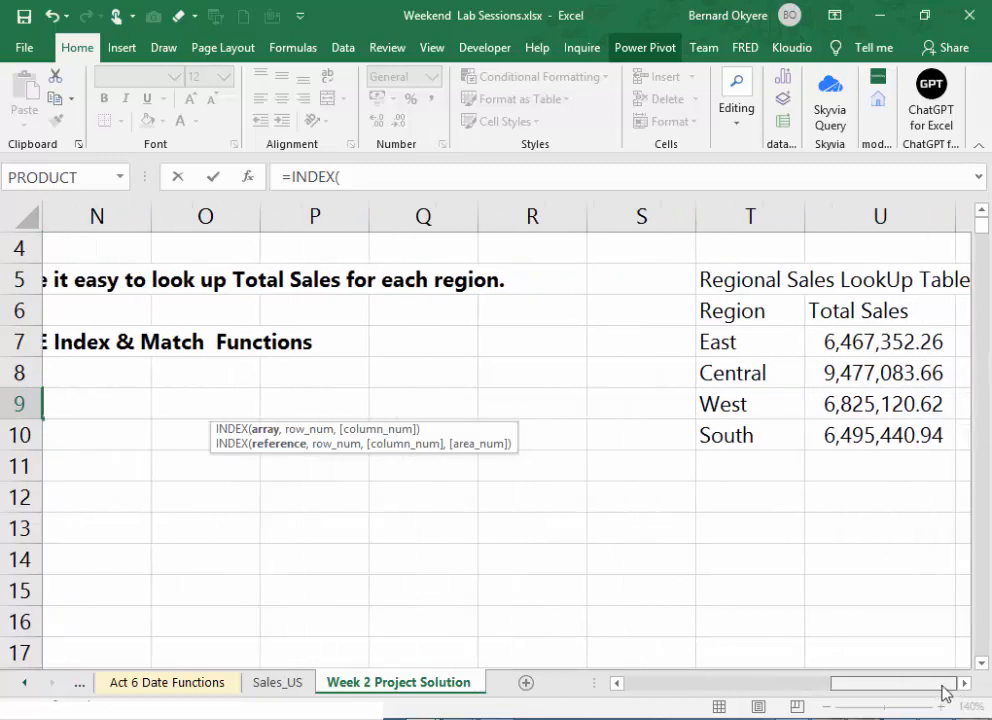
pyautogui.moveTo(872, 335); pyautogui.dragTo(890, 434)
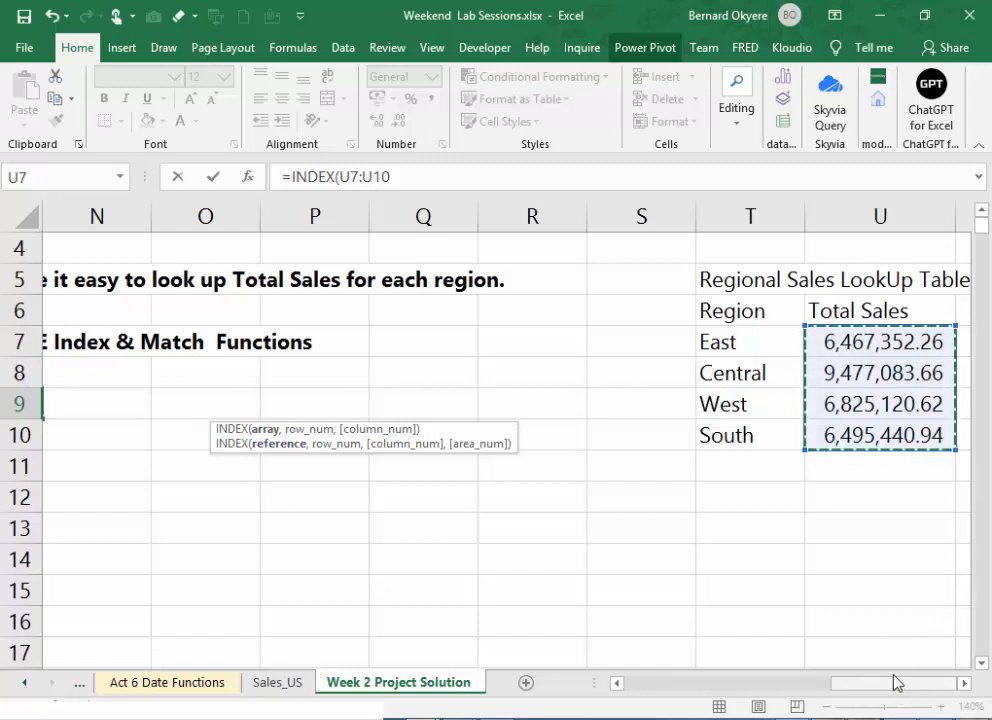
pyautogui.moveTo(903, 690); pyautogui.dragTo(855, 683)
pyautogui.click(412, 175)
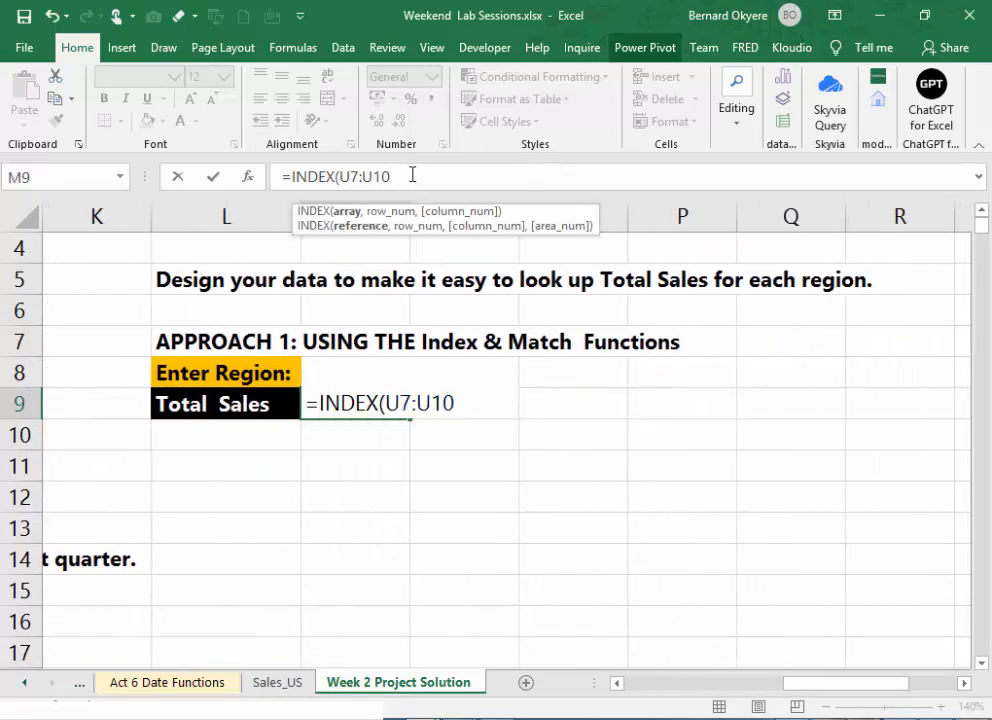
pyautogui.write(',')
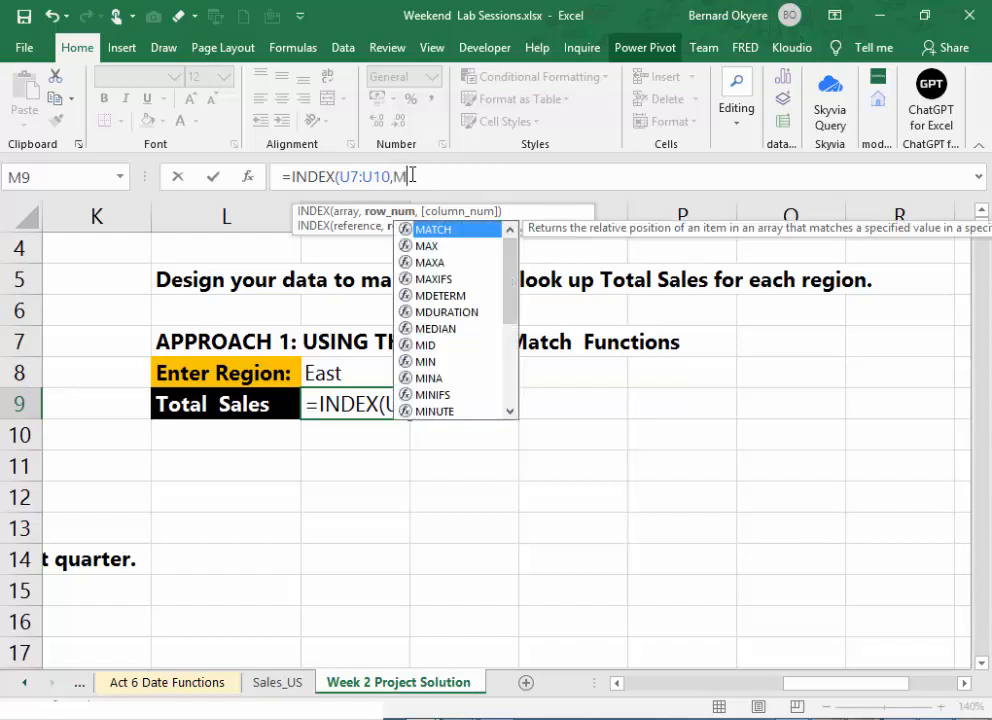
pyautogui.write('M')
pyautogui.write('atch(')
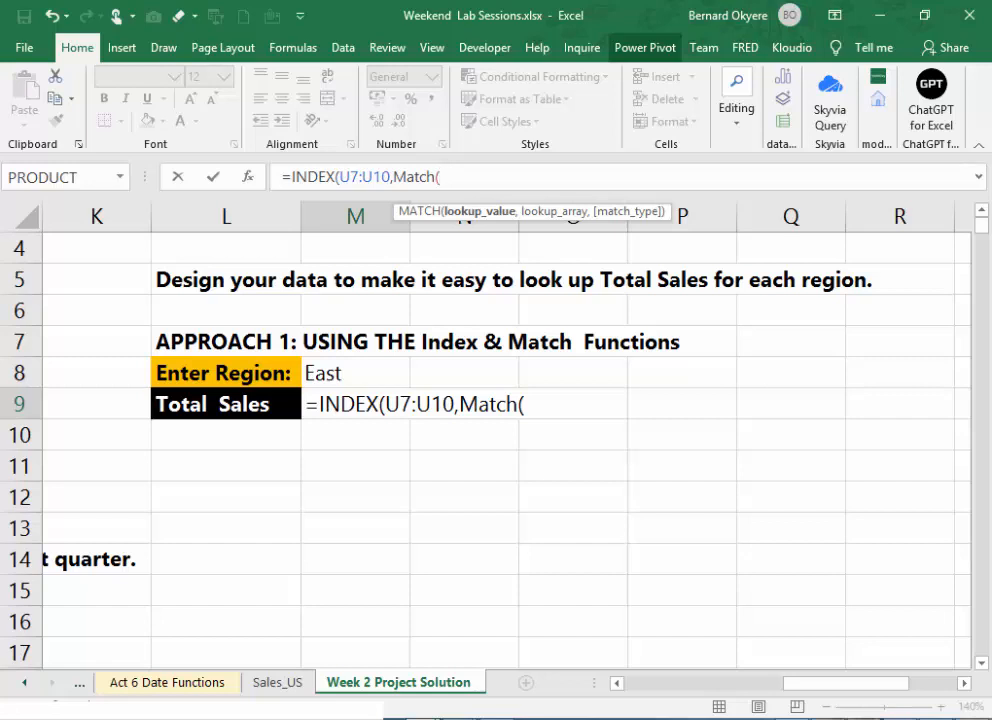
pyautogui.press('Up')
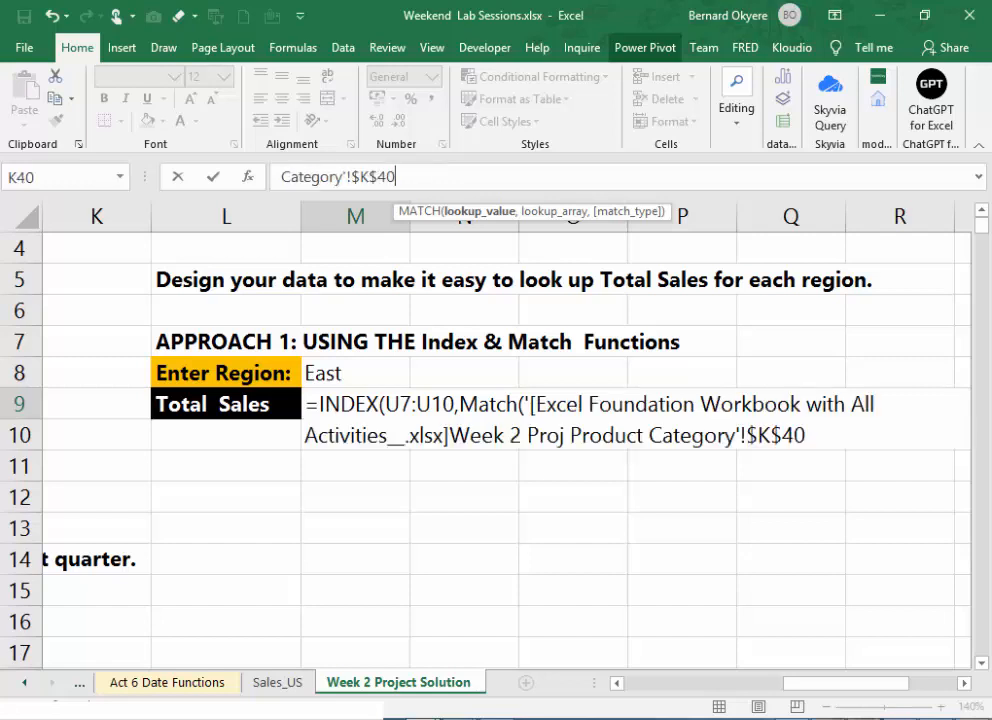
pyautogui.press('Escape')
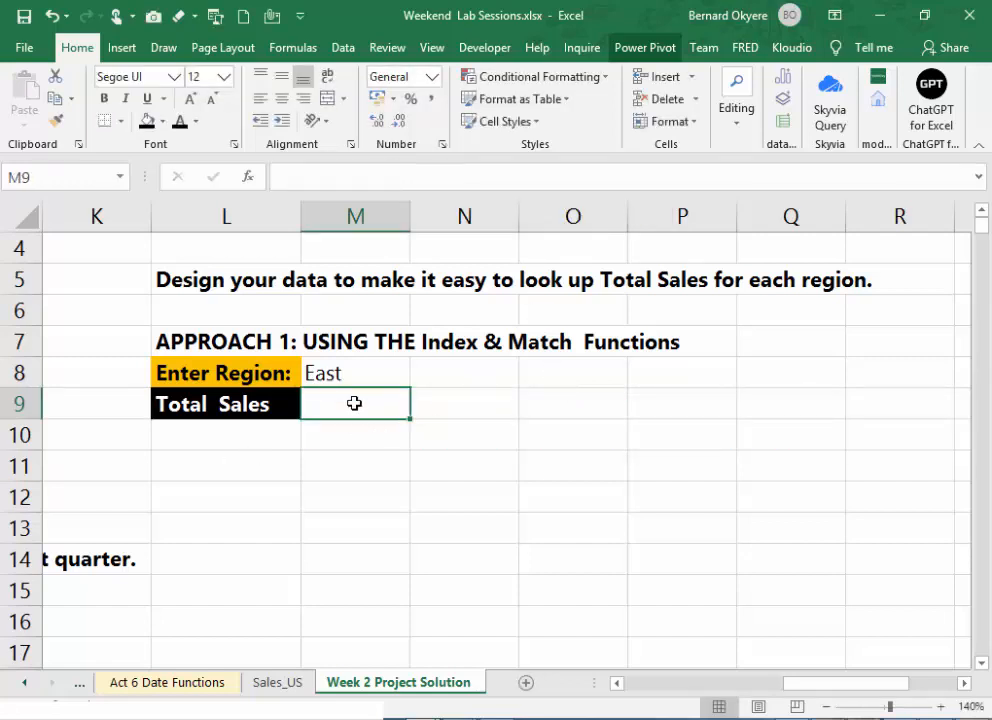
# - Undo the last changes in the lookup table's Total Sales column, including the SUMIF fill-down, and redo them
pyautogui.hotkey('ctrl', 'z')
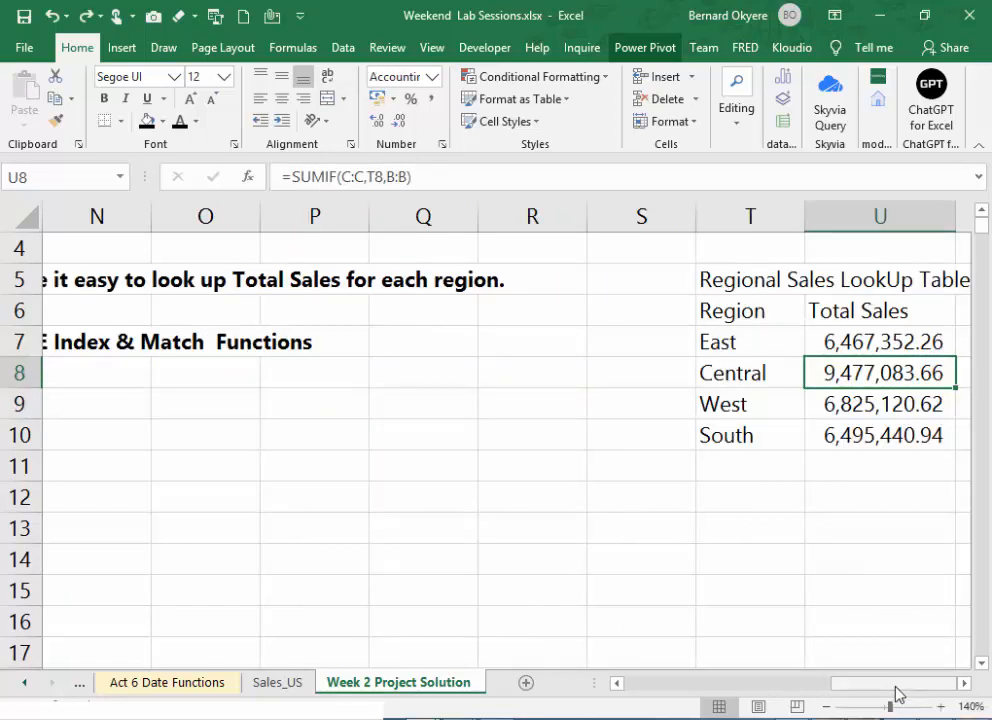
pyautogui.moveTo(897, 688); pyautogui.dragTo(828, 690)
pyautogui.click(523, 403)
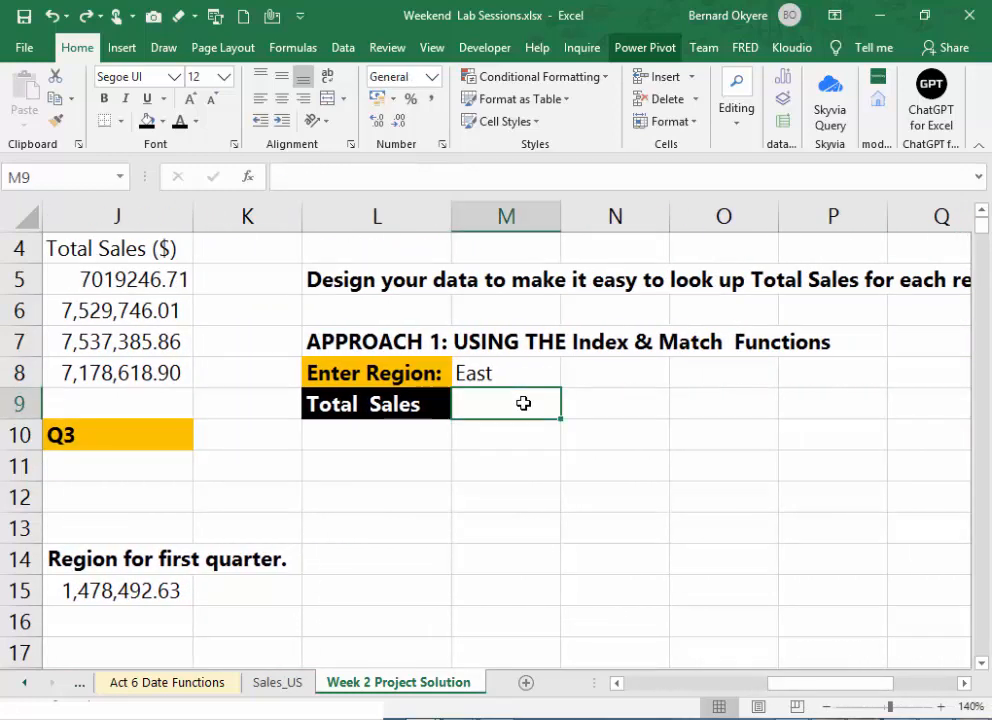
pyautogui.hotkey('ctrl', 'z')
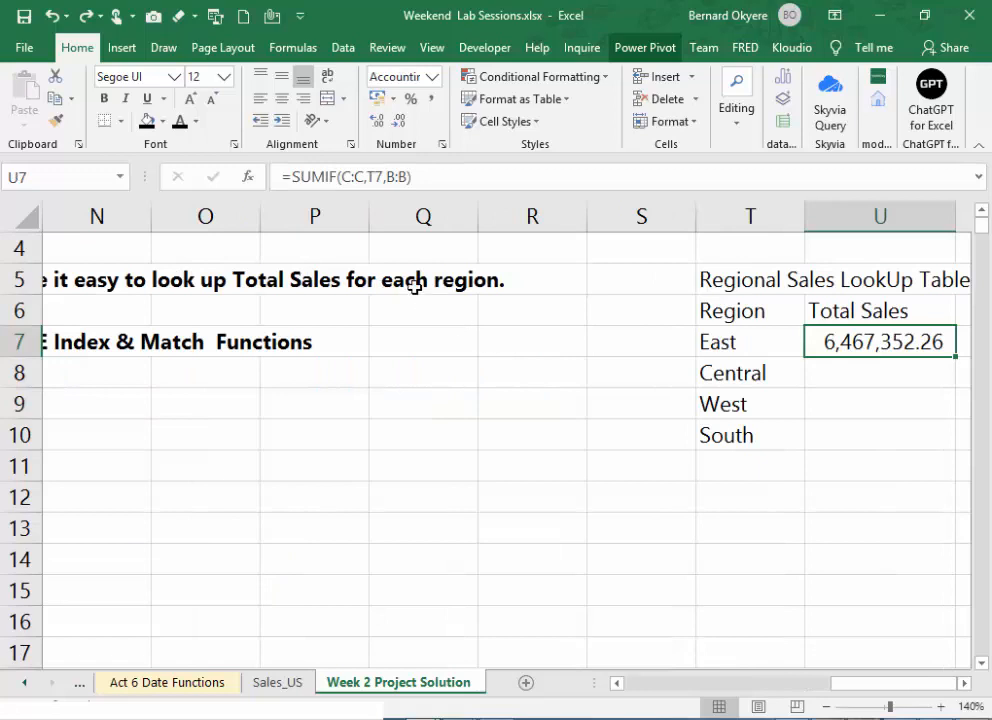
pyautogui.hotkey('ctrl', 'y')
pyautogui.press('Down')
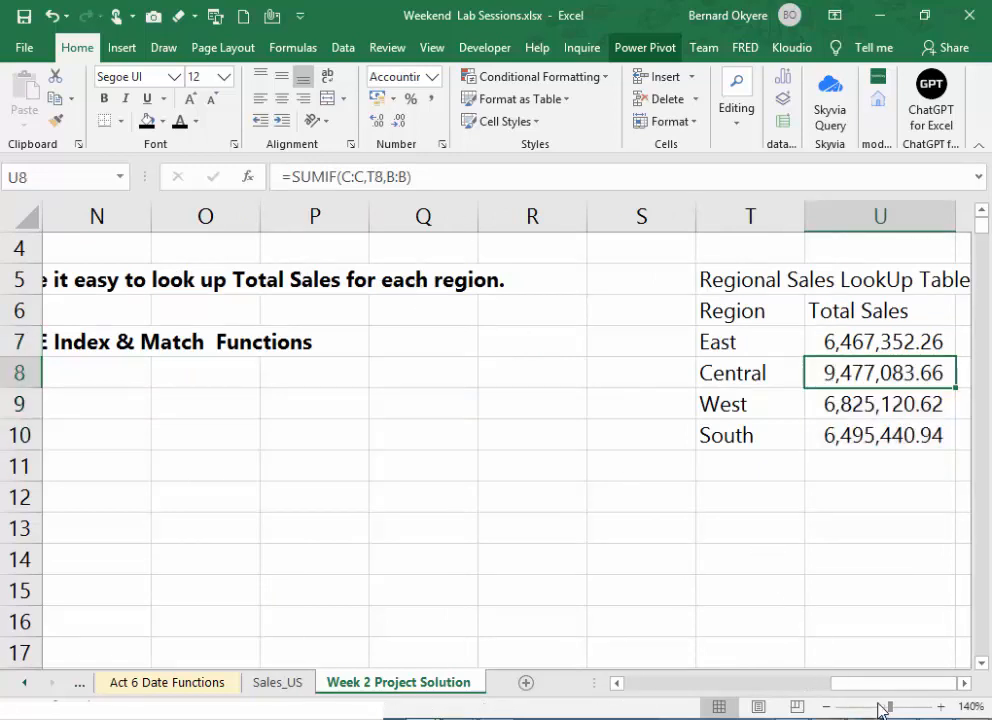
pyautogui.moveTo(858, 694); pyautogui.dragTo(796, 694)
pyautogui.click(761, 411)
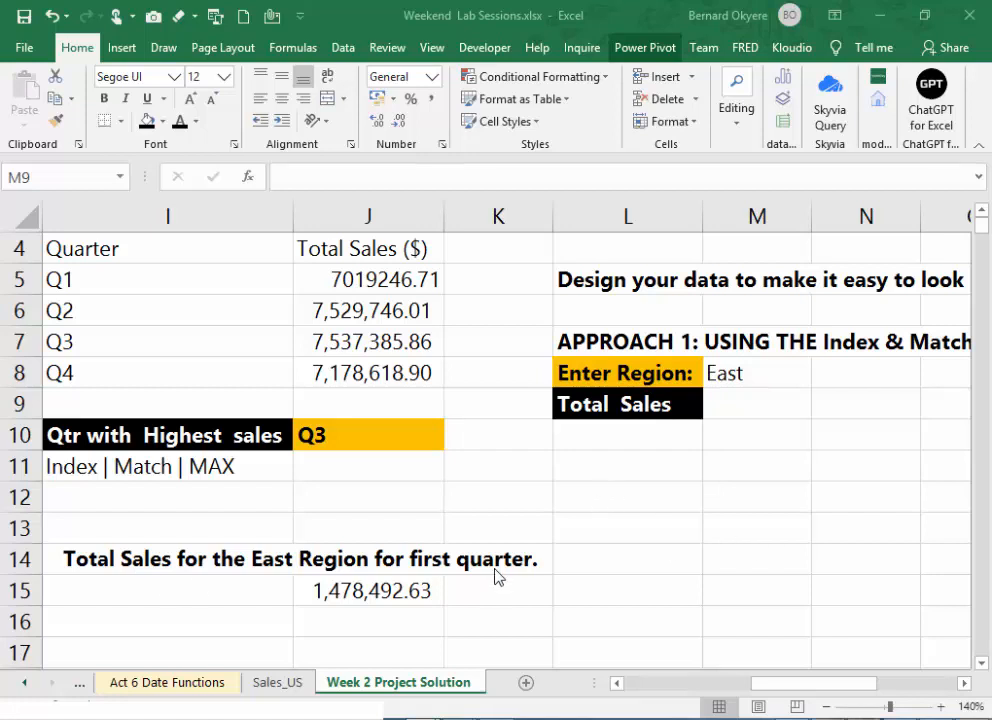
pyautogui.click(731, 404)
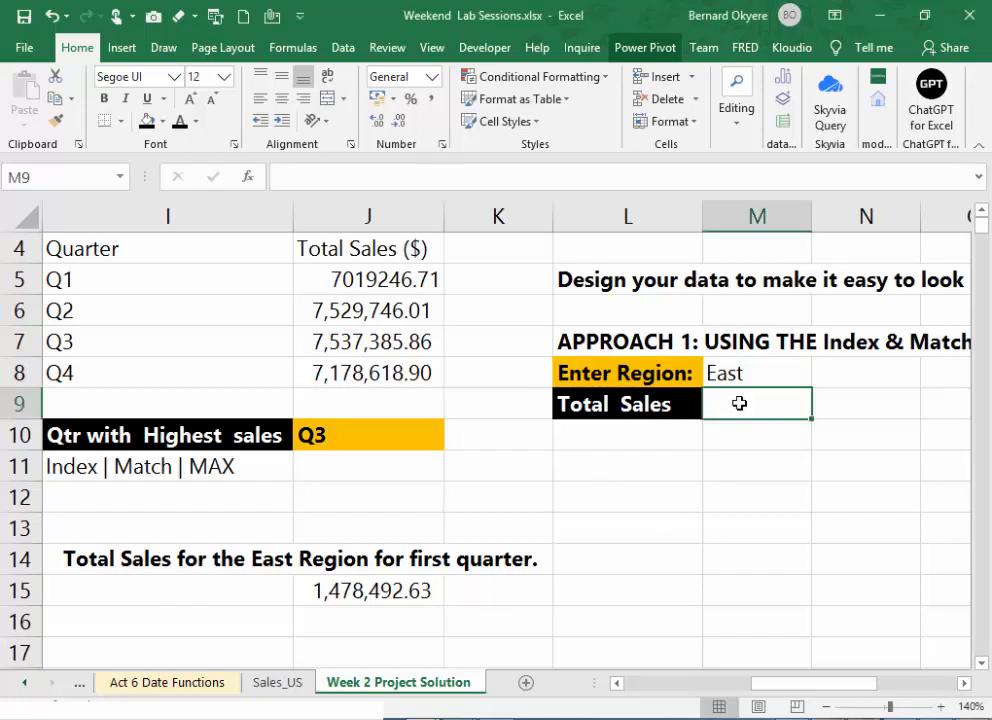
pyautogui.write('=INDEX')
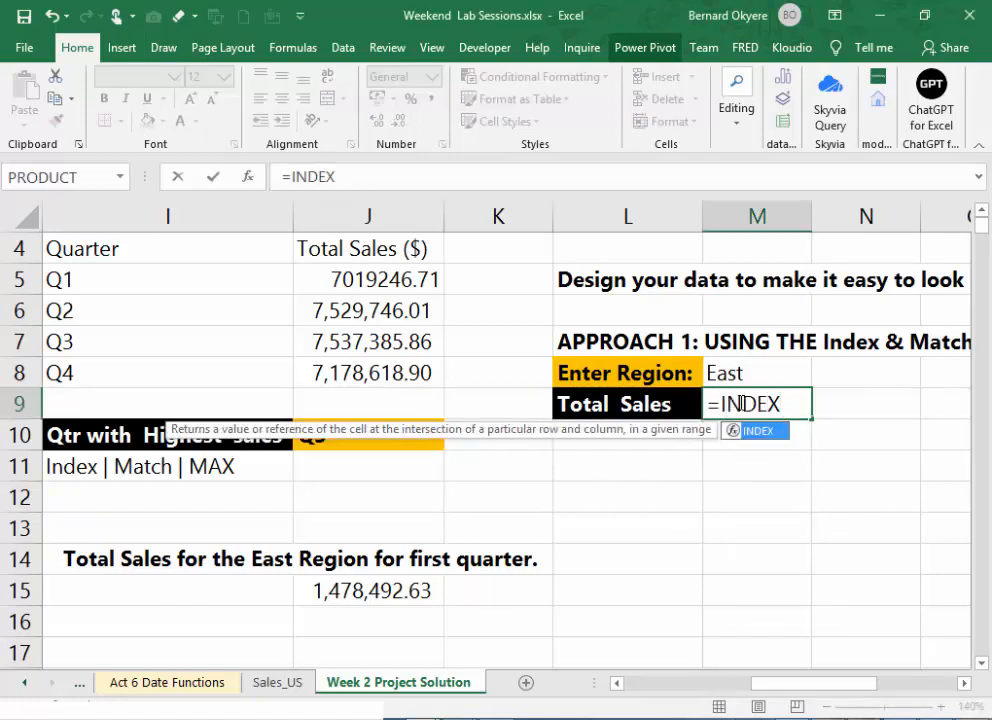
pyautogui.write('(')
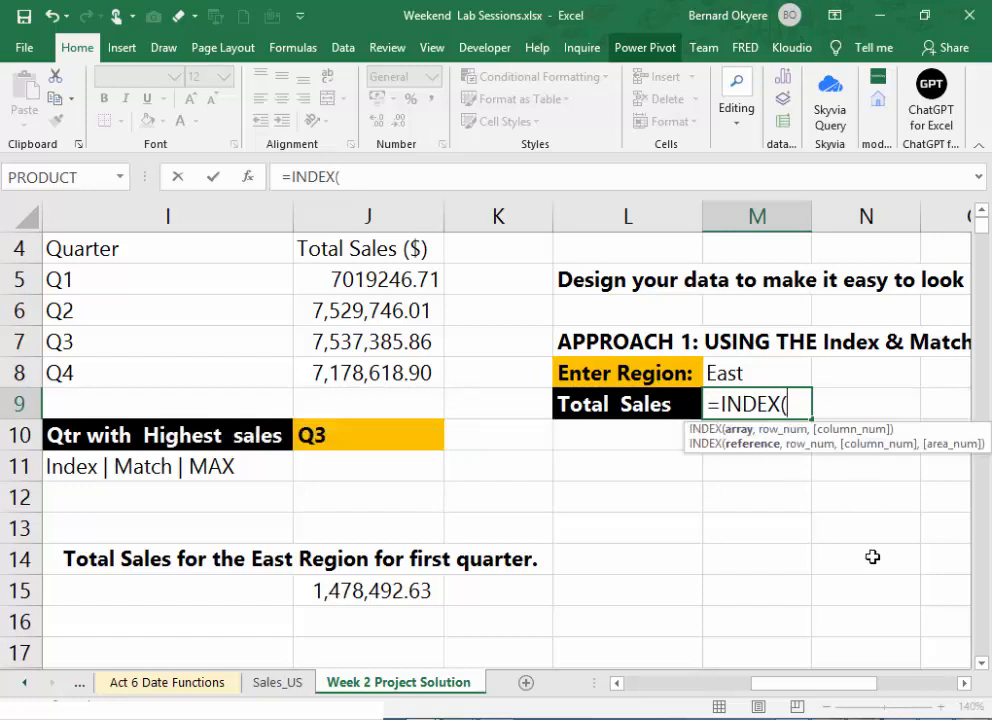
pyautogui.moveTo(832, 685); pyautogui.dragTo(915, 700)
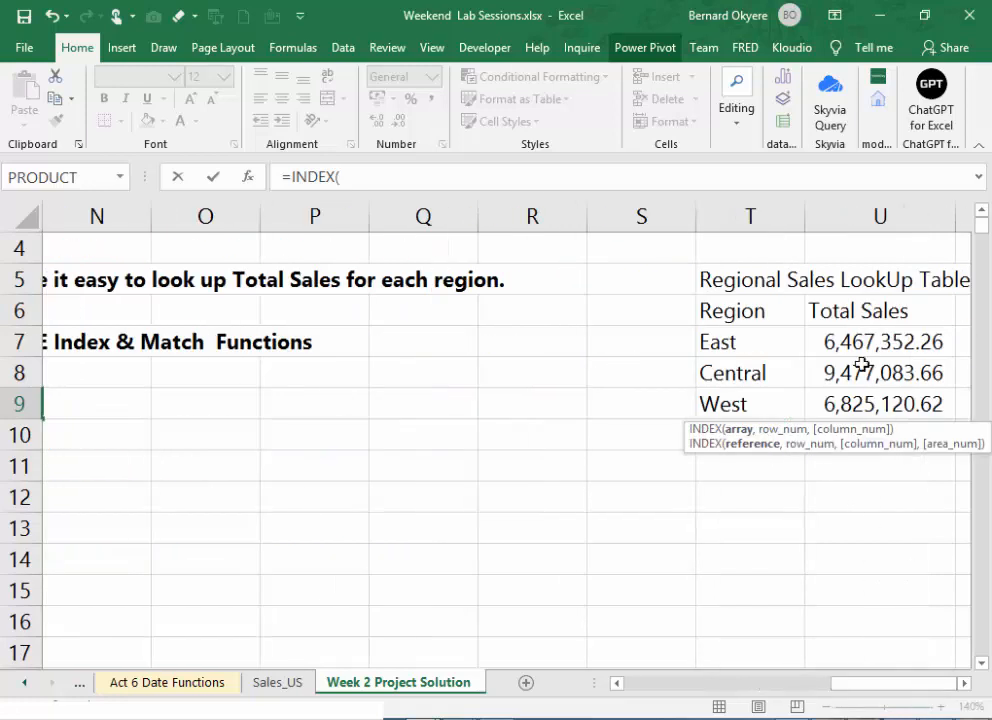
pyautogui.moveTo(861, 339); pyautogui.dragTo(879, 414)
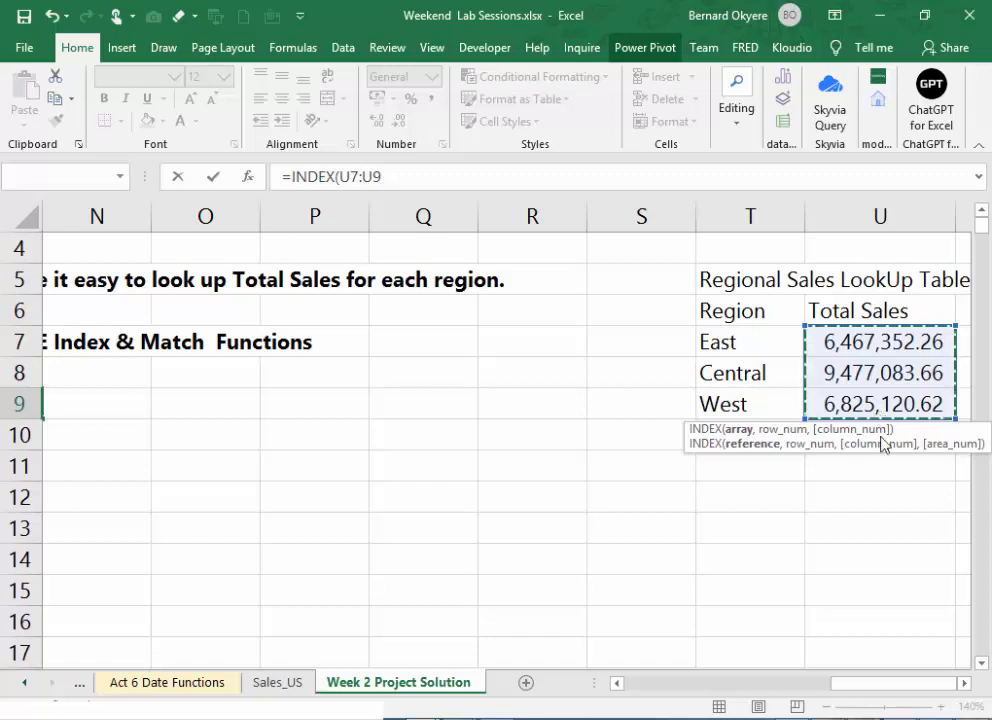
pyautogui.moveTo(914, 686)
pyautogui.mouseDown()
pyautogui.moveTo(880, 694)
pyautogui.moveTo(918, 696)
pyautogui.mouseUp()
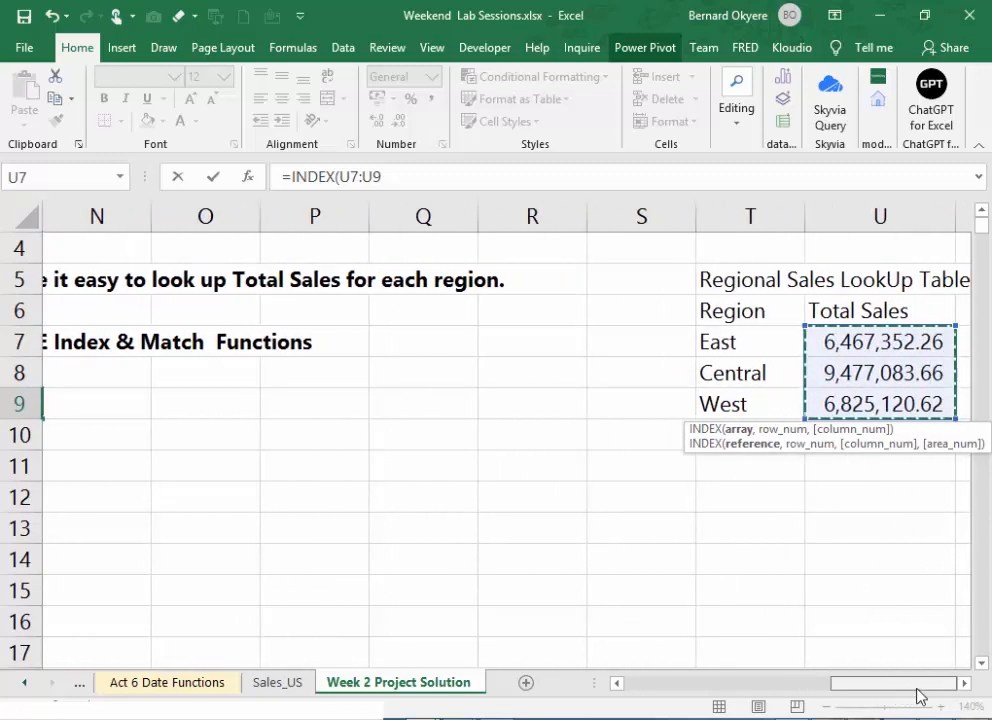
pyautogui.press('Escape')
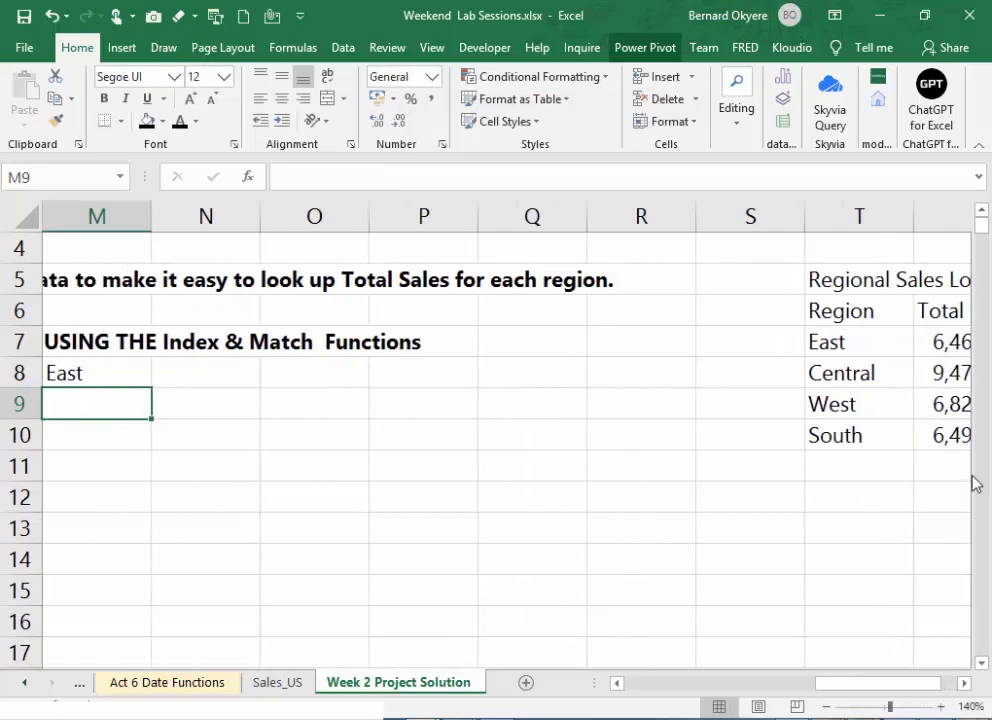
# - Start an INDEX formula in M9 with the lookup table's Total Sales range U7:U10 as the array
pyautogui.moveTo(897, 686); pyautogui.dragTo(868, 686)
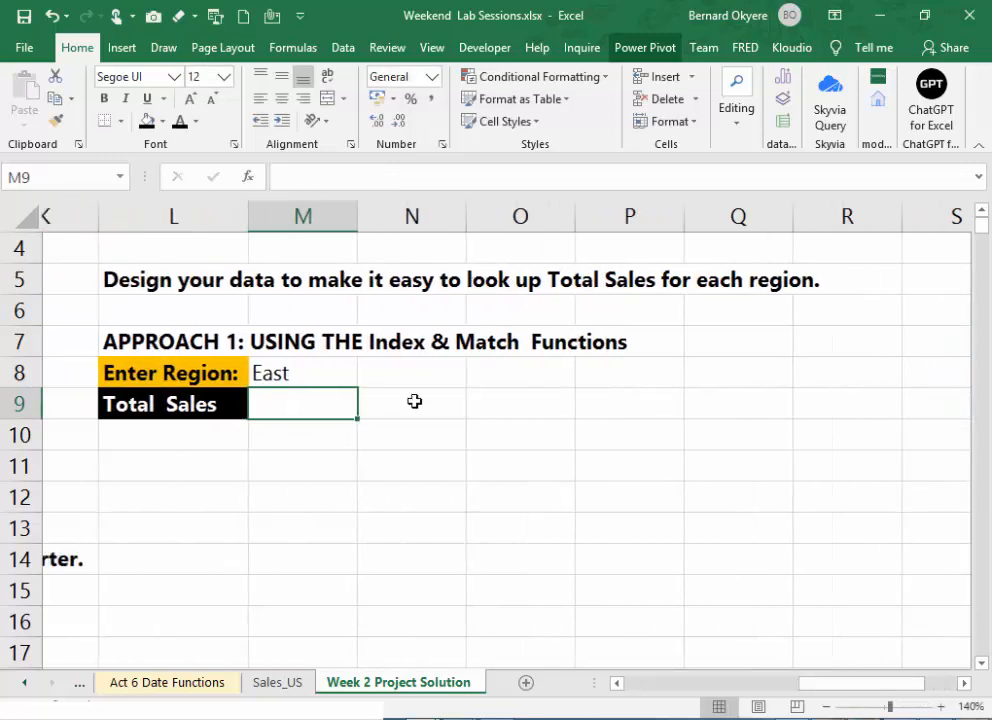
pyautogui.write('=')
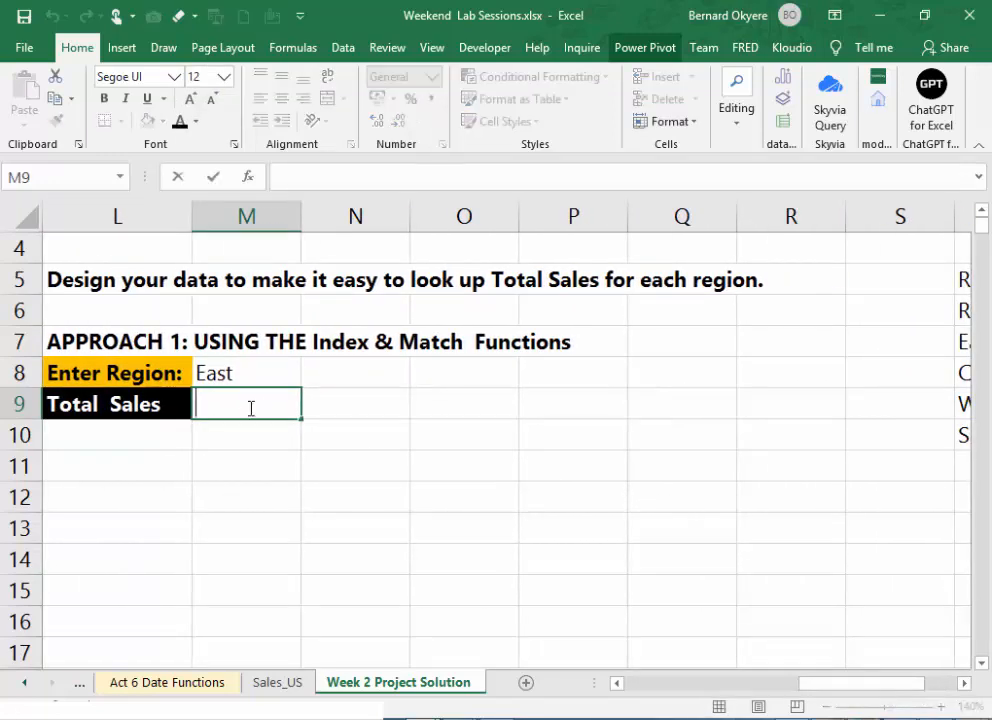
pyautogui.write('INDEX(')
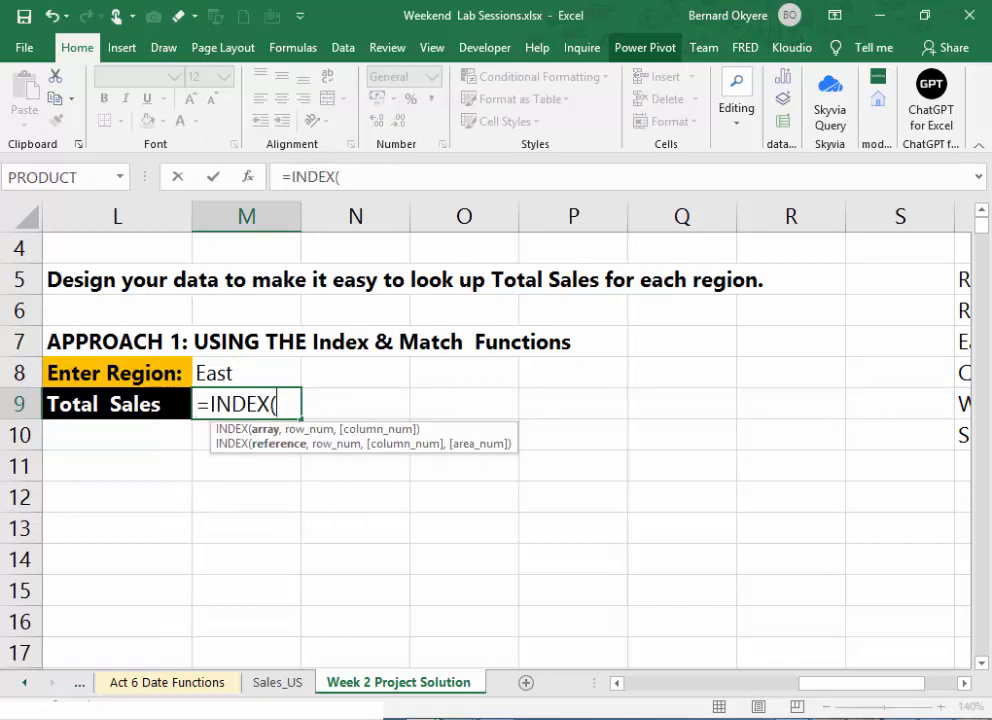
pyautogui.moveTo(894, 684); pyautogui.dragTo(960, 697)
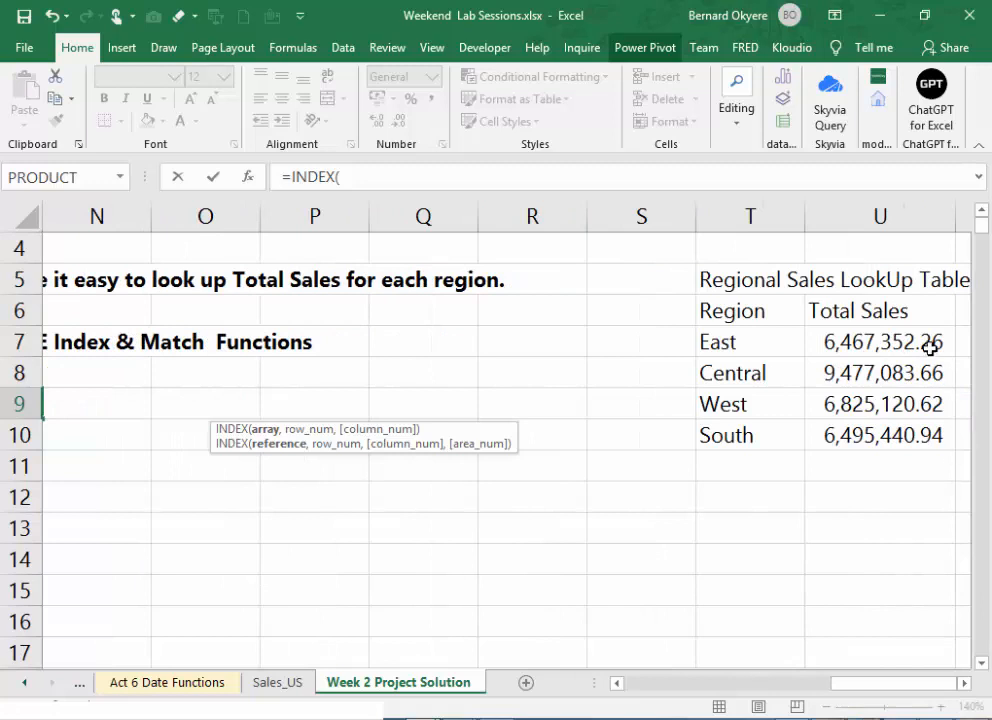
pyautogui.moveTo(930, 348); pyautogui.dragTo(934, 428)
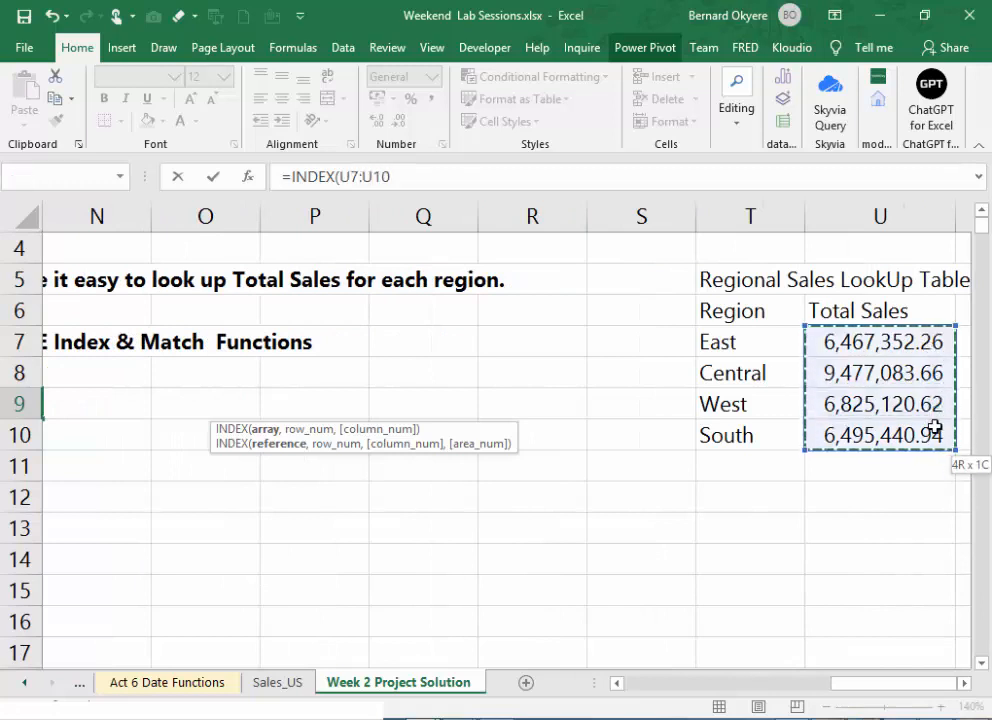
pyautogui.click(449, 176)
pyautogui.write(',')
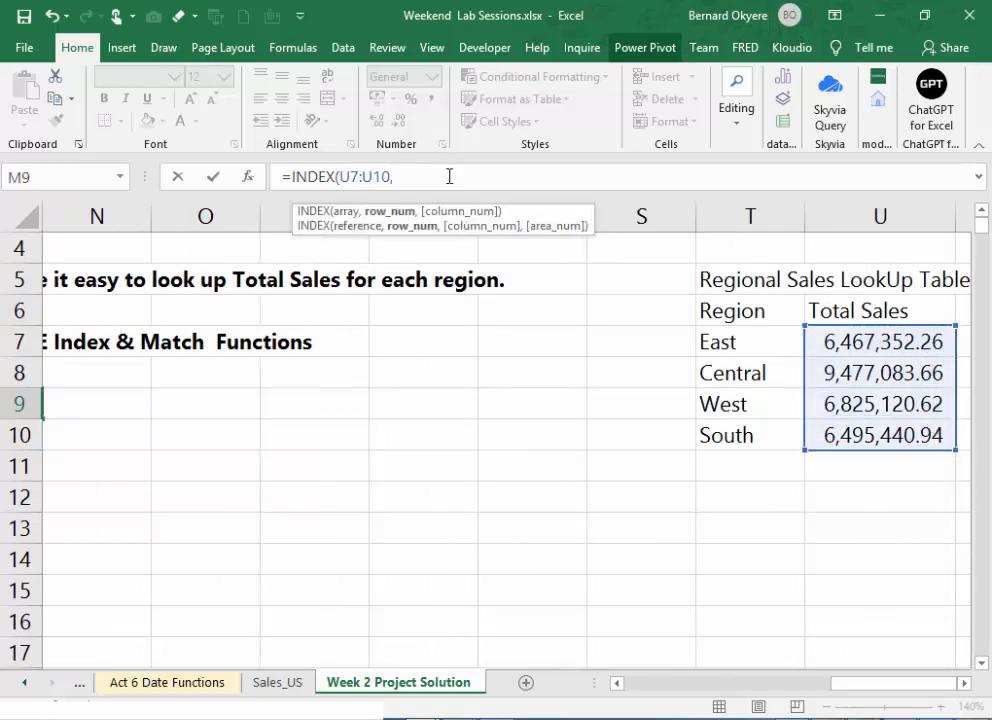
pyautogui.write('Matc')
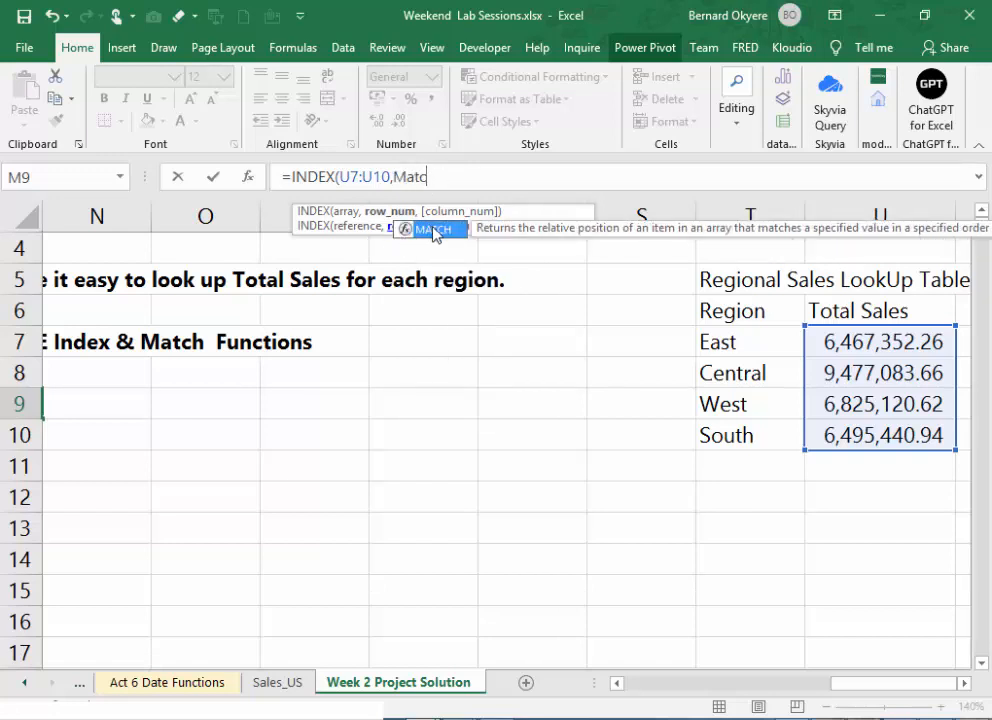
# - Nest MATCH(M8,T7:T10,0) as the row number of the INDEX formula in M9 to find the entered region exactly
pyautogui.doubleClick(431, 230)
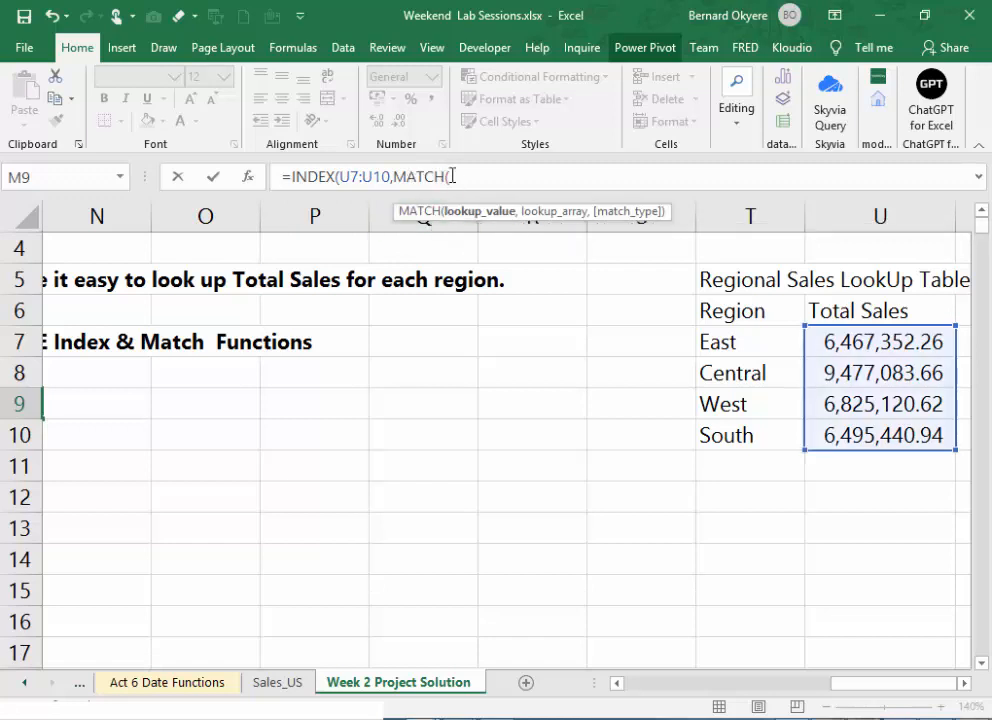
pyautogui.moveTo(886, 686); pyautogui.dragTo(787, 688)
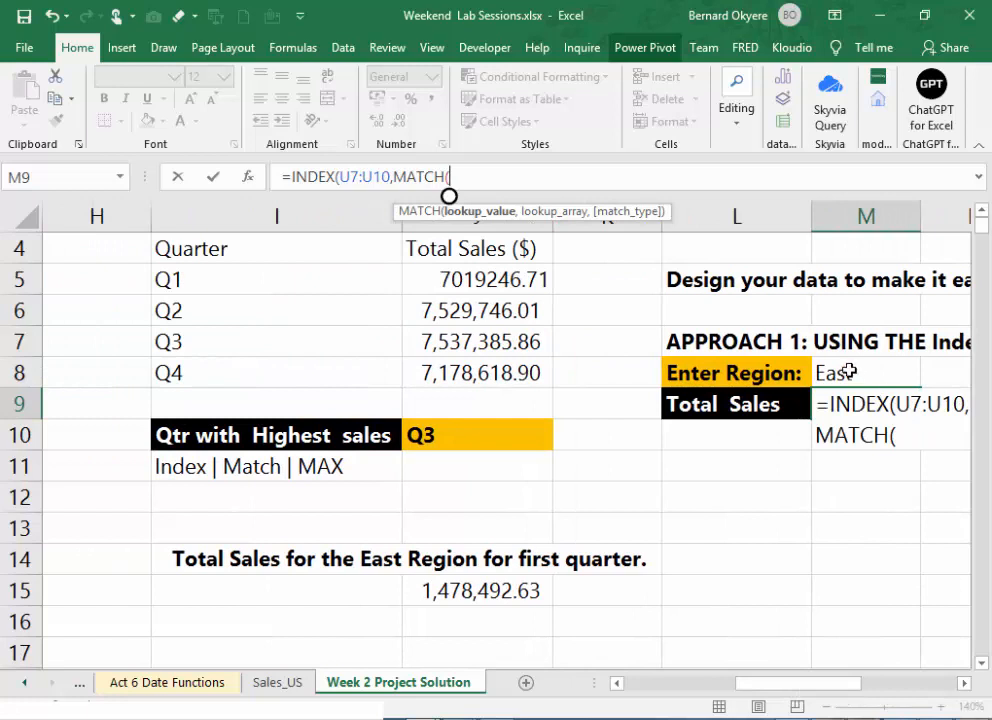
pyautogui.click(848, 372)
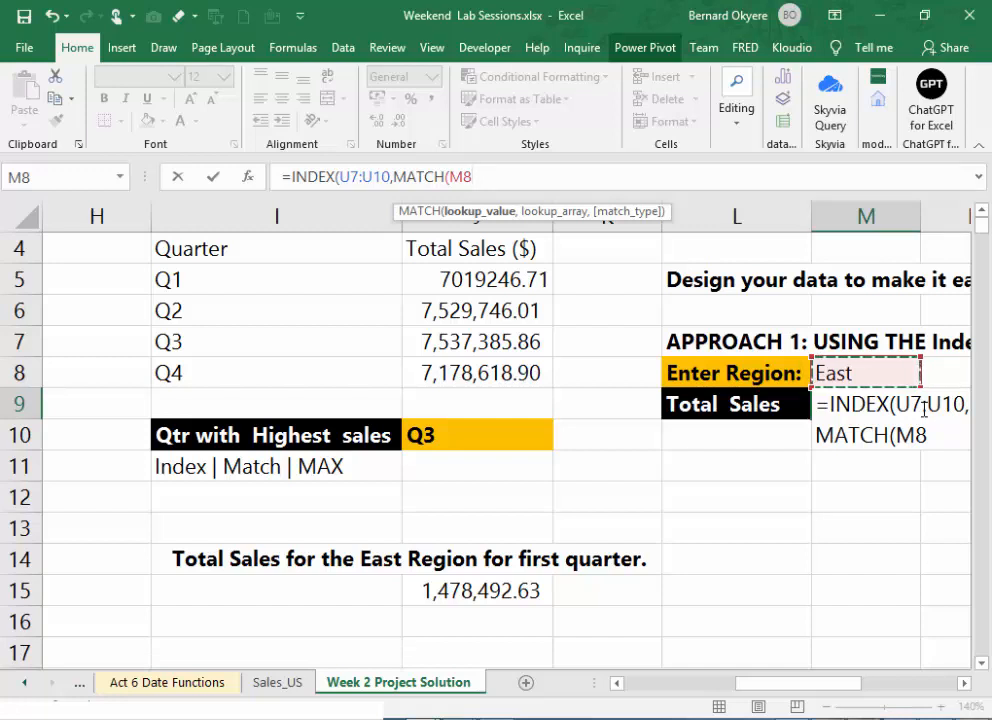
pyautogui.write(',')
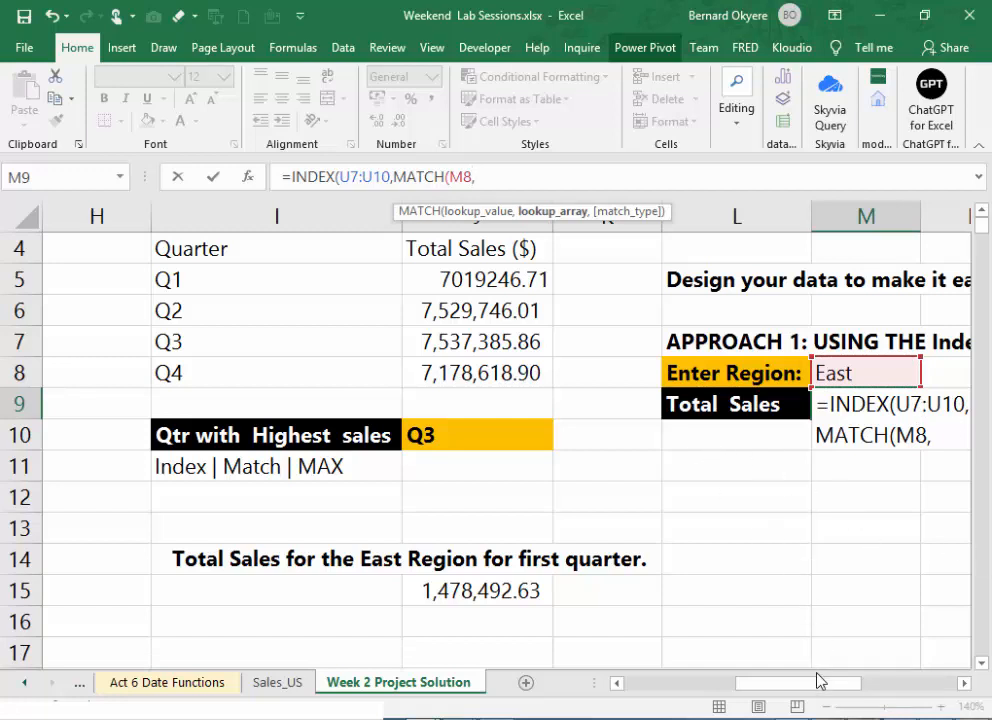
pyautogui.moveTo(821, 689); pyautogui.dragTo(905, 704)
pyautogui.moveTo(711, 343); pyautogui.dragTo(765, 433)
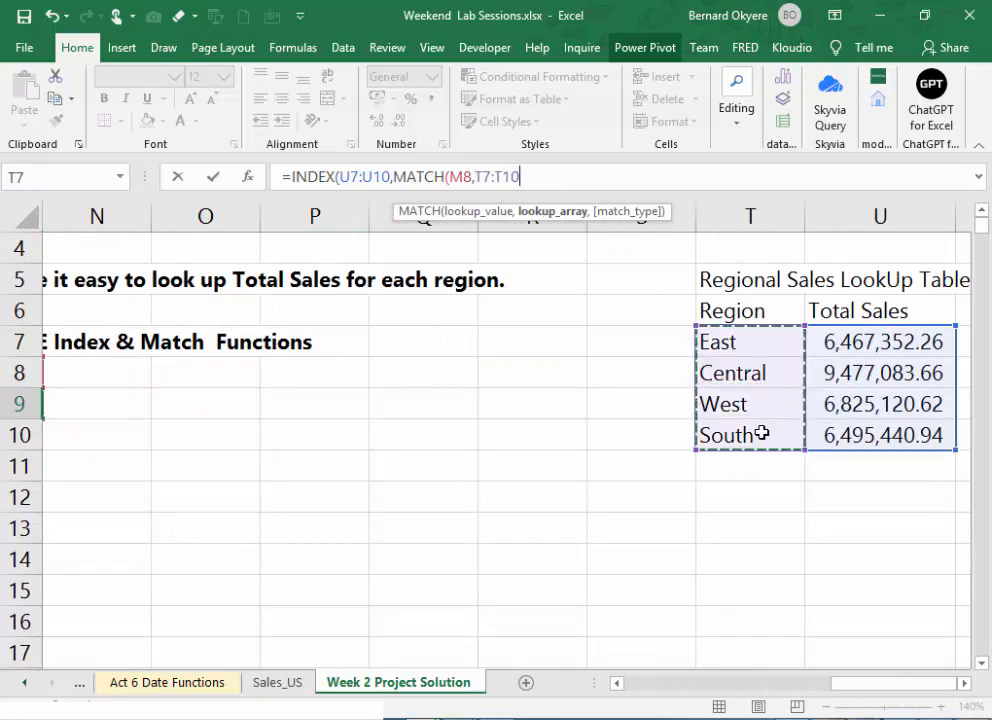
pyautogui.write(',')
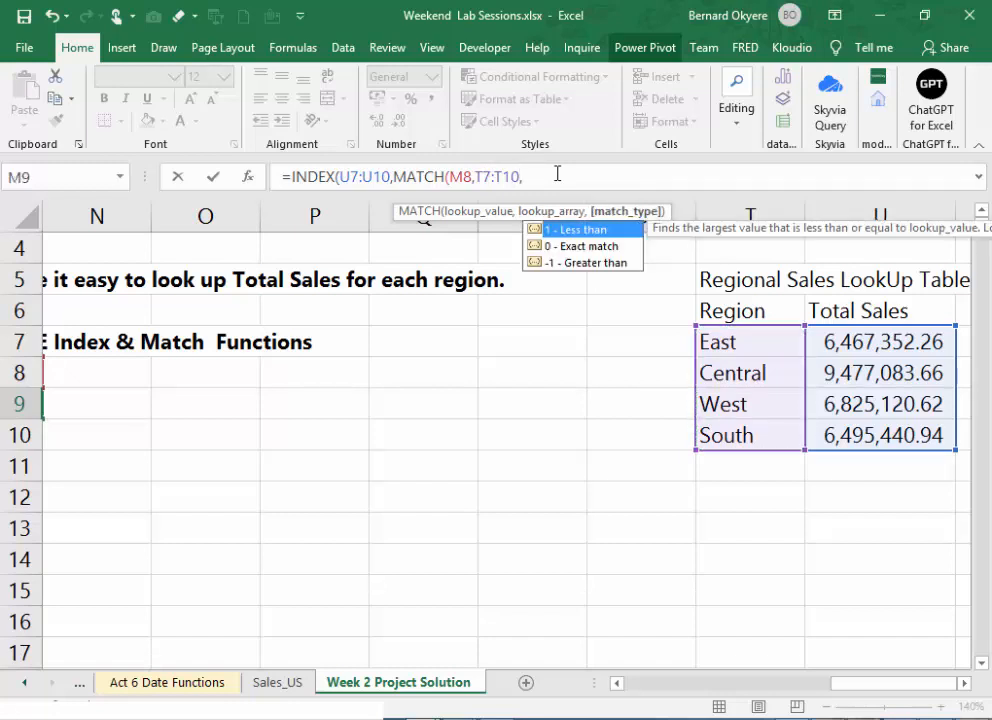
pyautogui.write('0))')
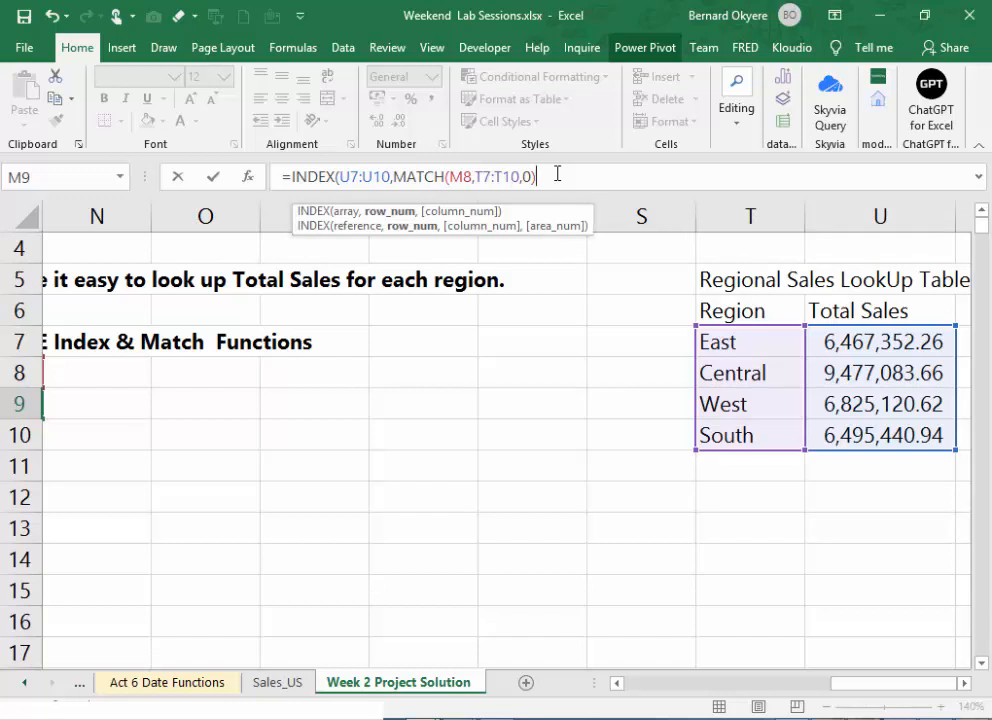
# - Add 1 as the column number of the INDEX formula in M9 and enter the completed formula
pyautogui.write(',')
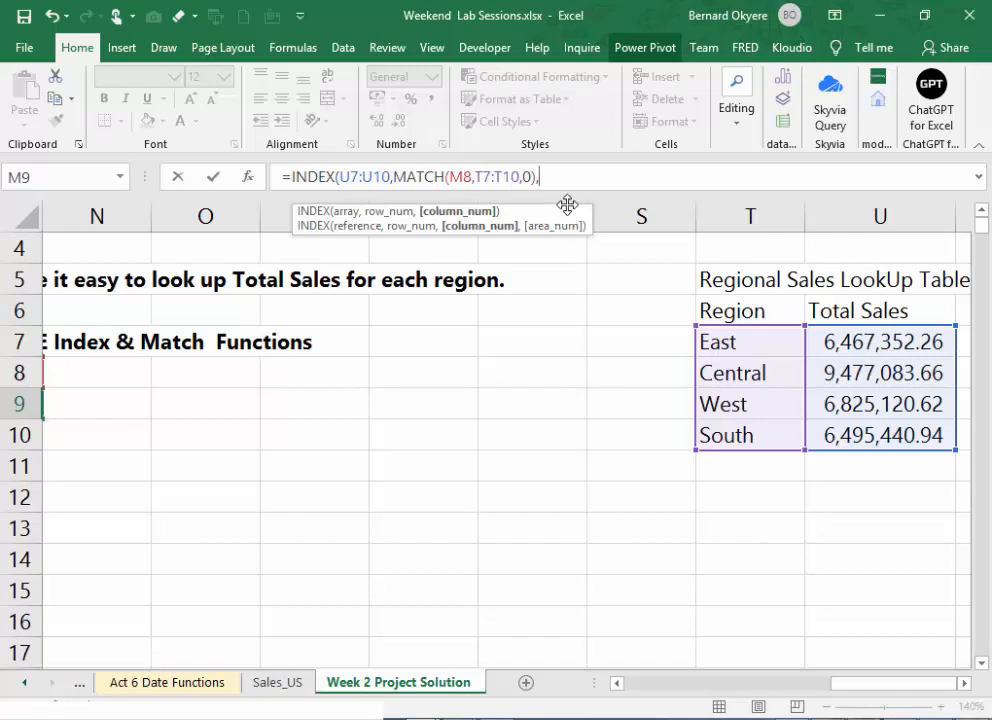
pyautogui.write('1)')
pyautogui.hotkey('ctrl', 'Return')
pyautogui.press('Return')
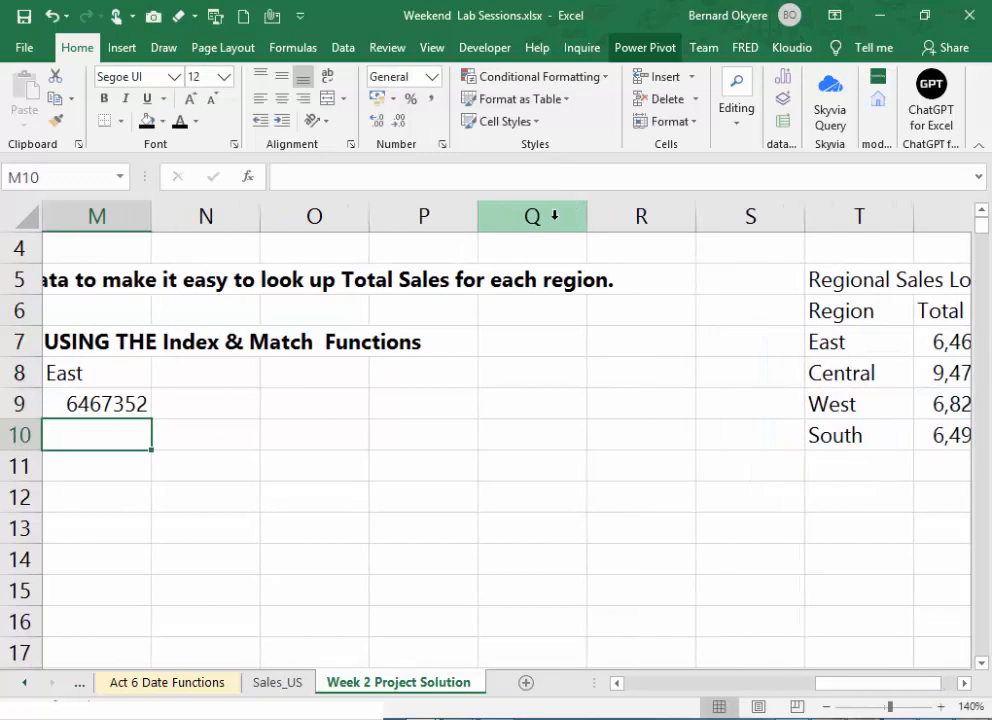
# - Examine the INDEX and MATCH formula in M9 against the ranges it references in the regional sales lookup table
pyautogui.moveTo(840, 684); pyautogui.dragTo(833, 711)
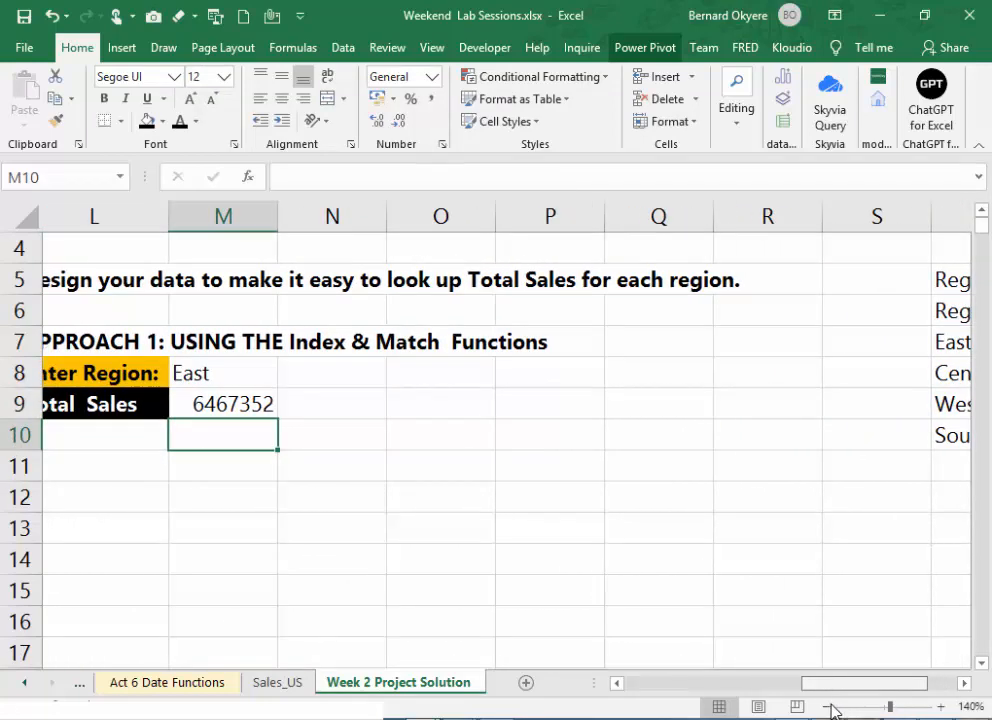
pyautogui.click(228, 400)
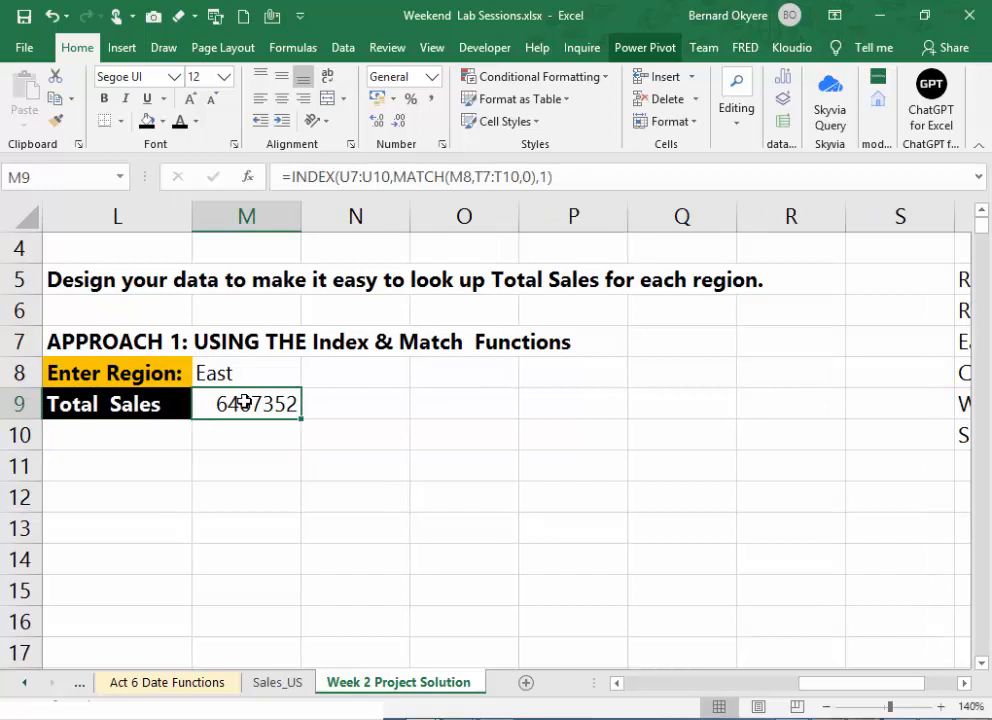
pyautogui.doubleClick(244, 402)
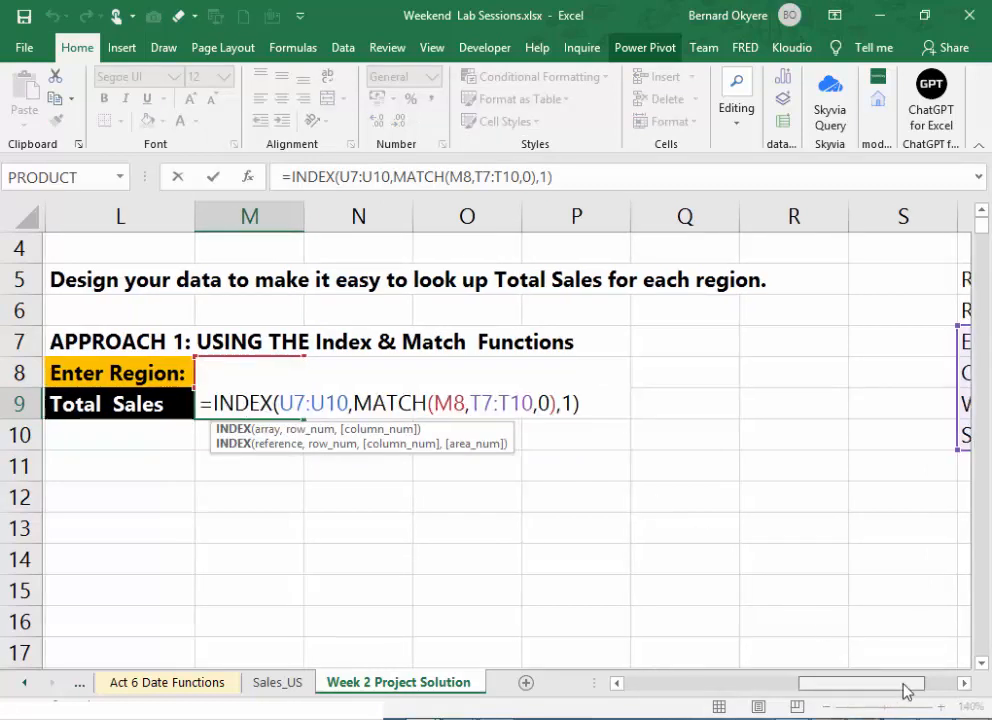
pyautogui.moveTo(903, 688); pyautogui.dragTo(955, 689)
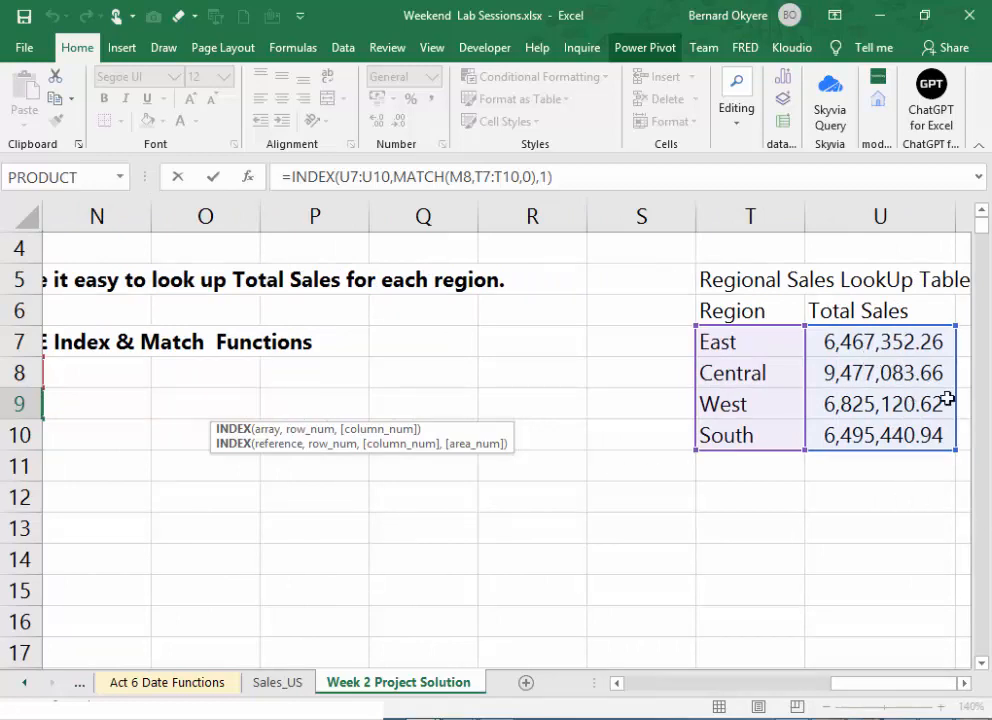
pyautogui.moveTo(888, 683); pyautogui.dragTo(826, 699)
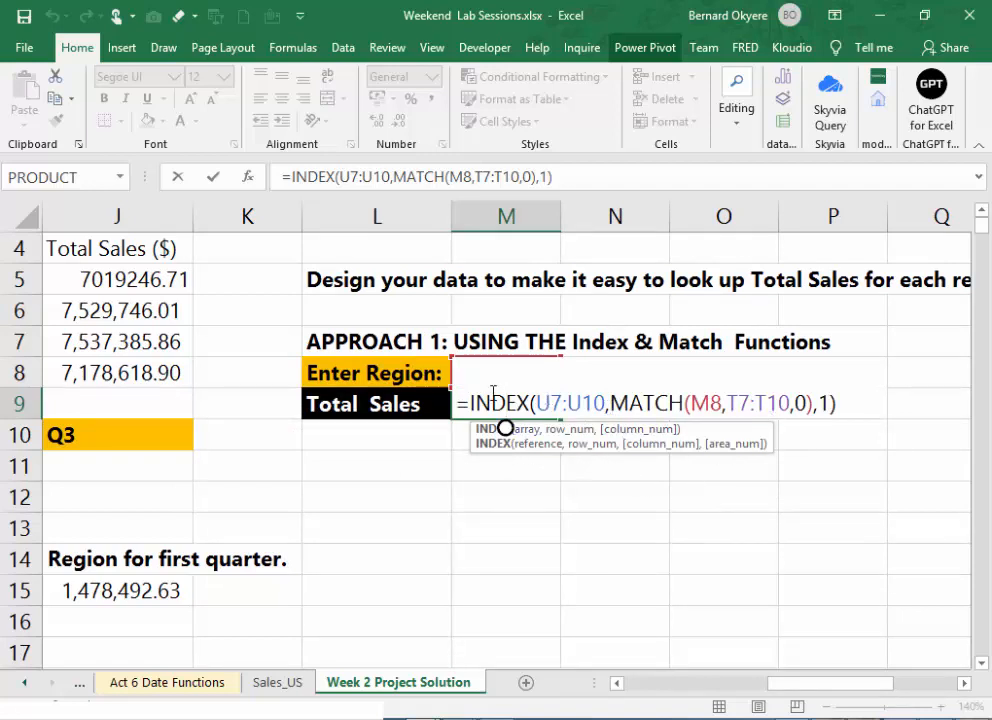
pyautogui.press('Return')
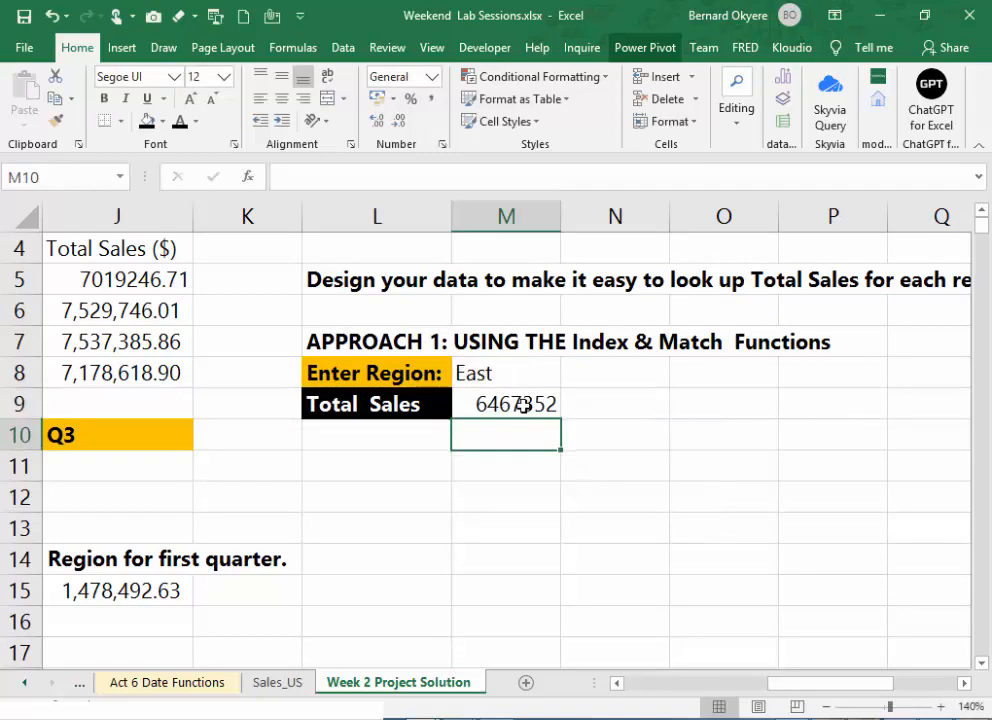
# - Format the Total Sales result in M9 with Comma Style and compare it with the regional sales lookup table
pyautogui.click(524, 405)
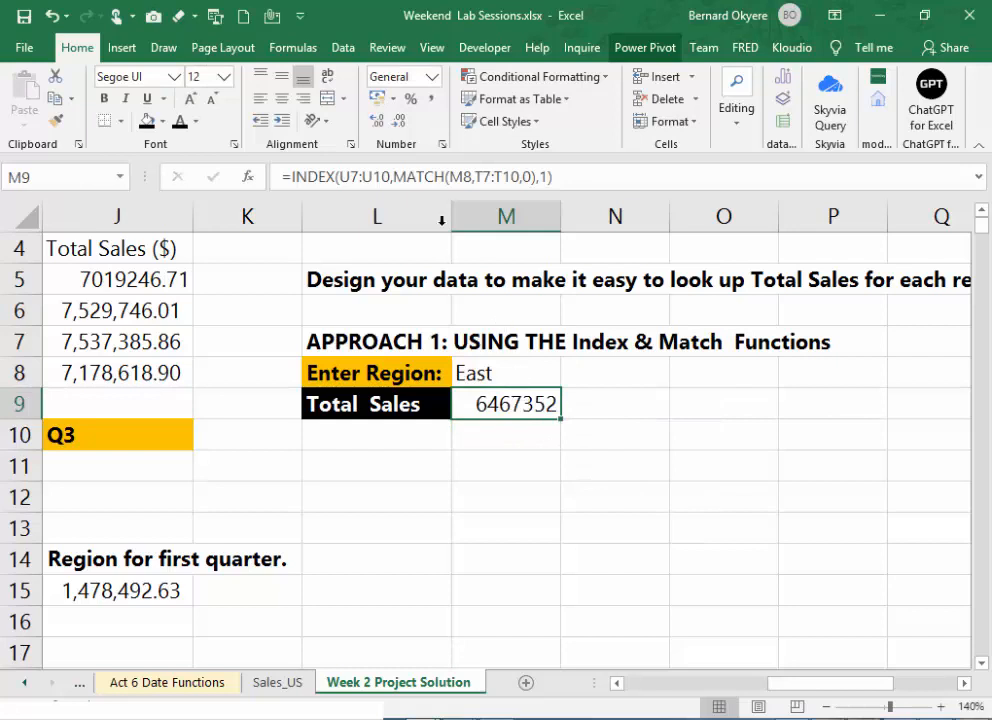
pyautogui.click(433, 100)
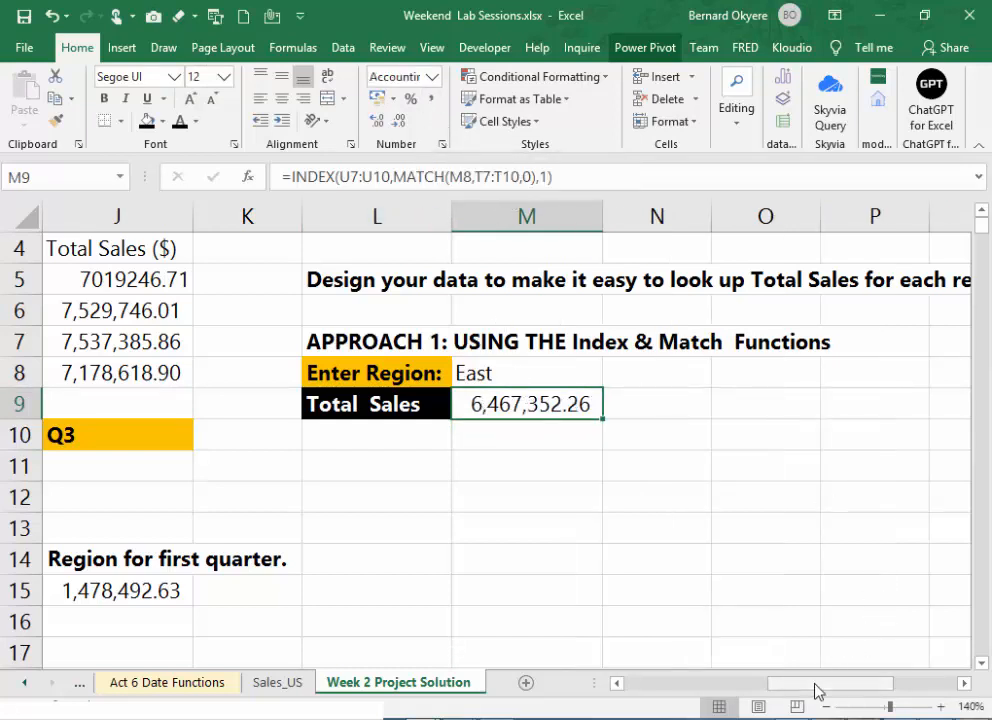
pyautogui.moveTo(819, 685); pyautogui.dragTo(922, 700)
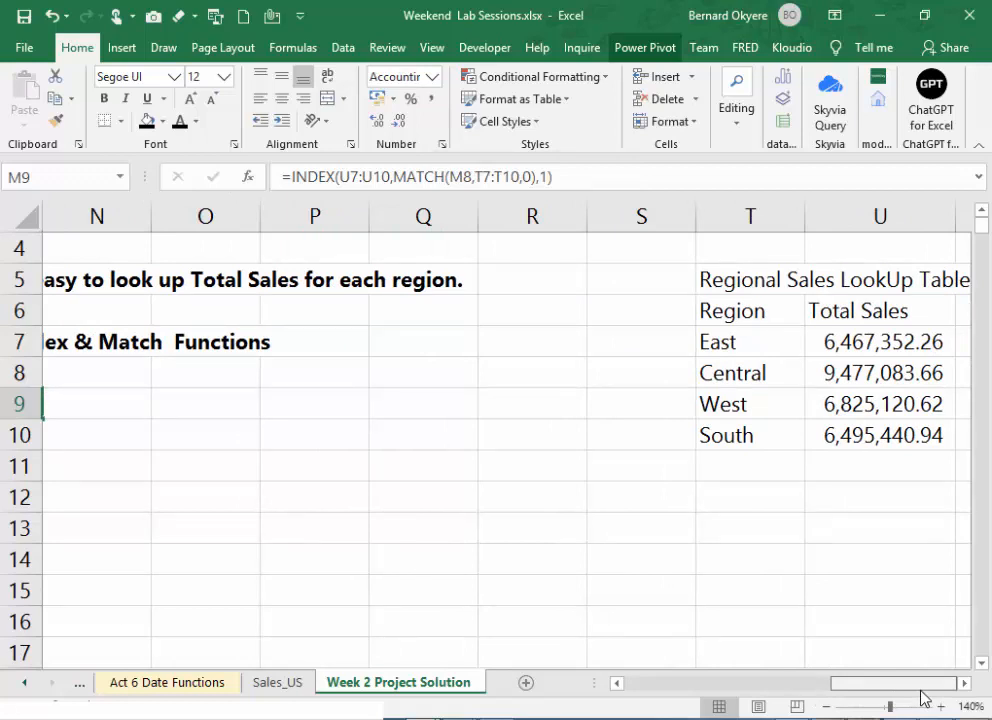
pyautogui.moveTo(922, 697); pyautogui.dragTo(800, 697)
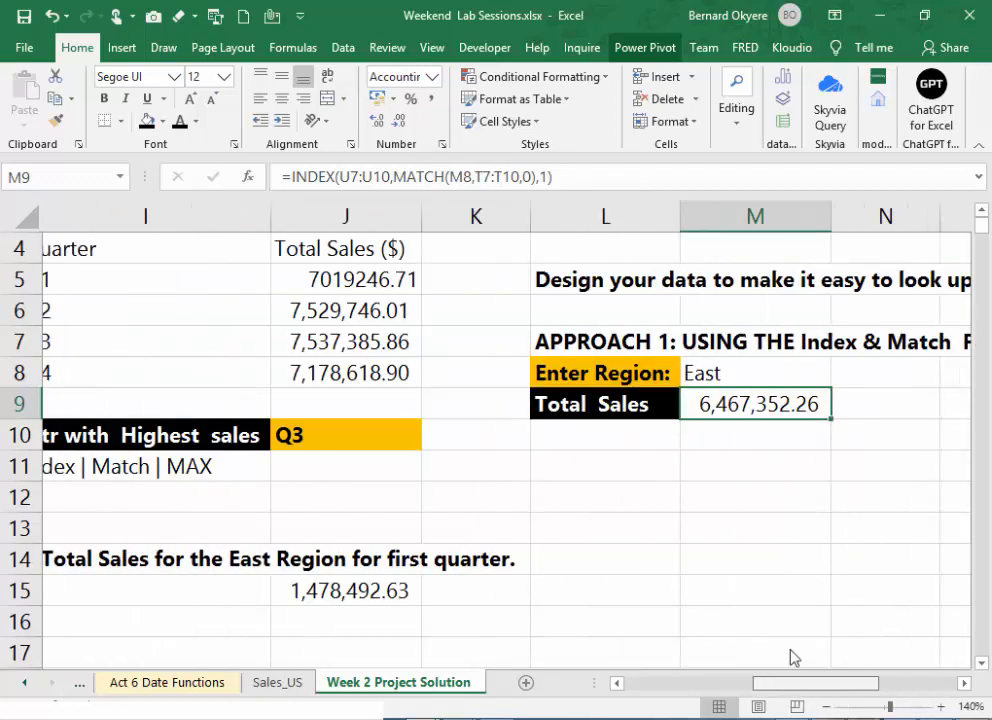
# - Change the region in M8 to West to test the Total Sales lookup
pyautogui.click(753, 371)
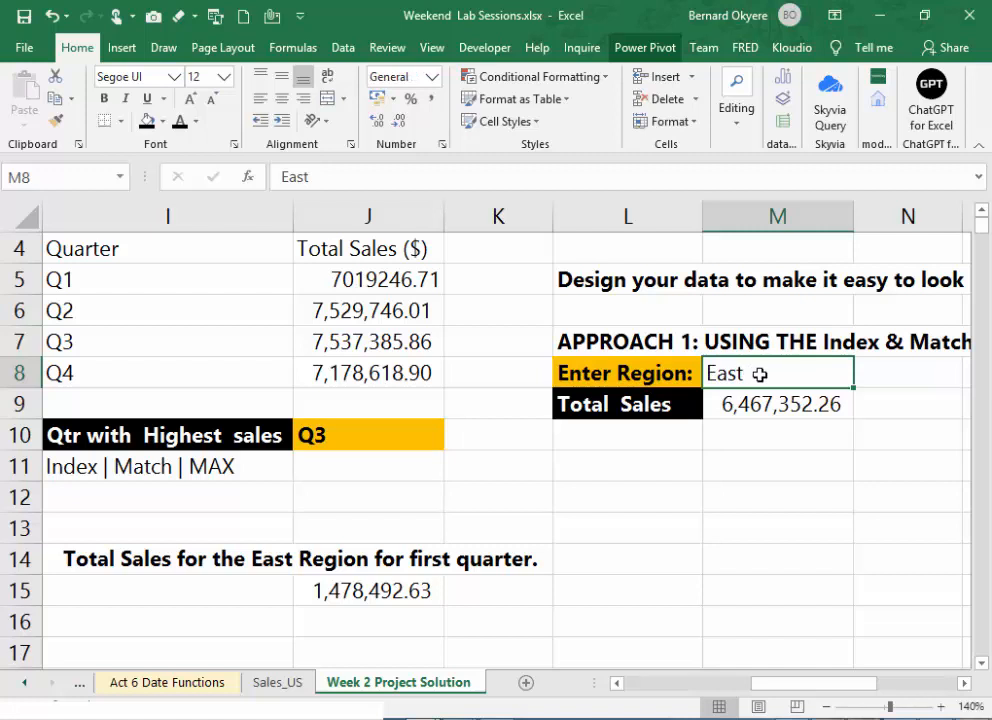
pyautogui.doubleClick(760, 374)
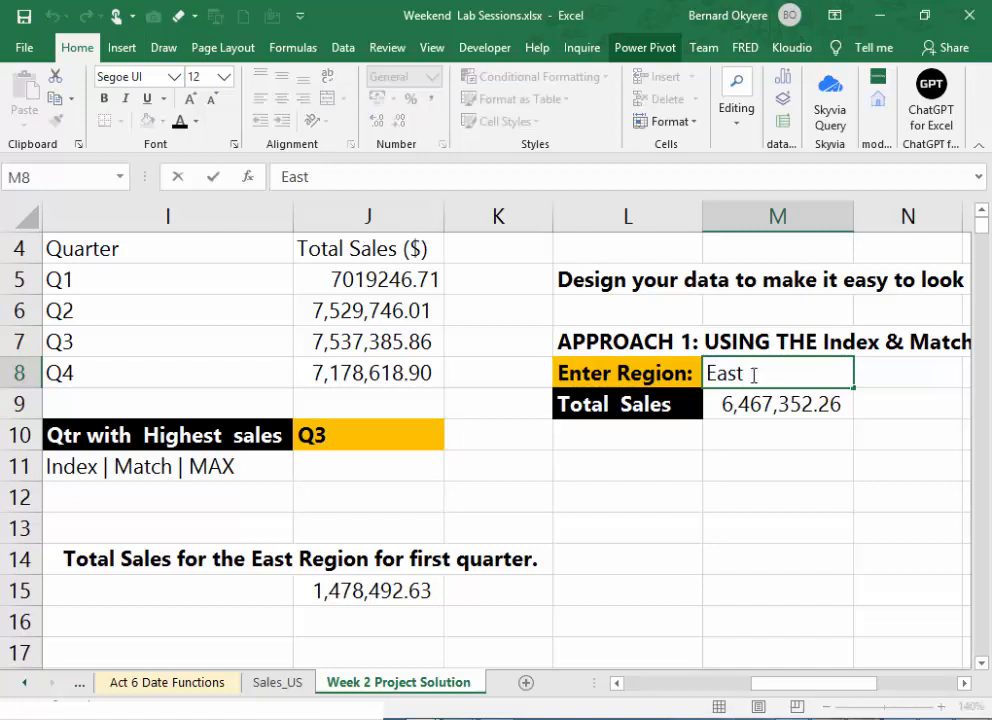
pyautogui.moveTo(755, 376); pyautogui.dragTo(700, 372)
pyautogui.write('WEst')
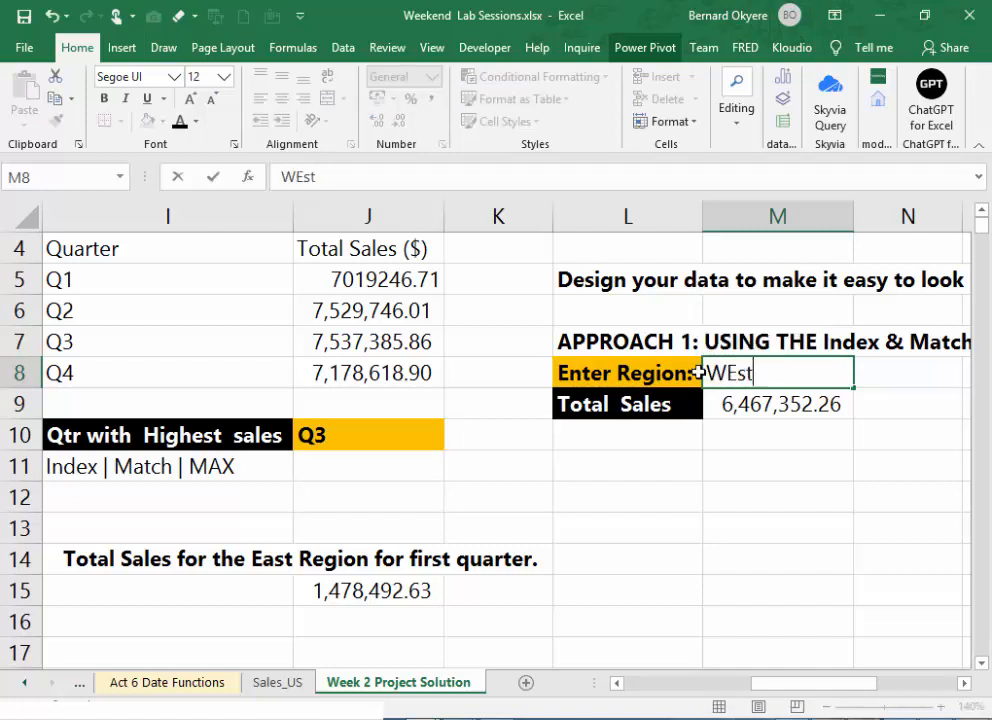
pyautogui.press('Return')
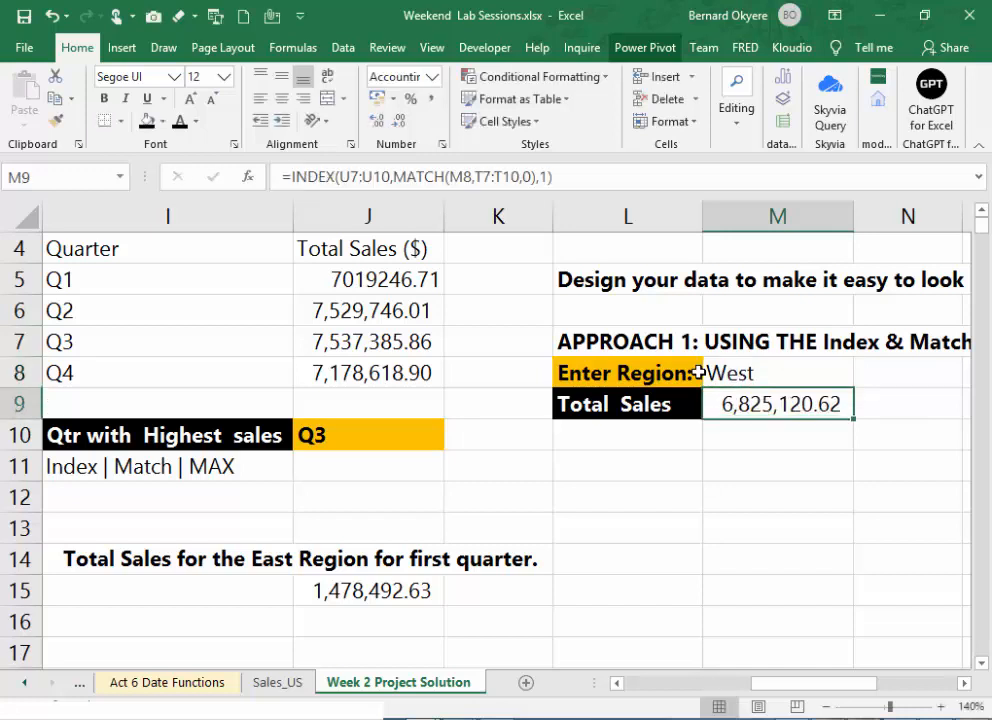
# - Replace the region in M8 with South to test the lookup again
pyautogui.click(731, 372)
pyautogui.doubleClick(810, 375)
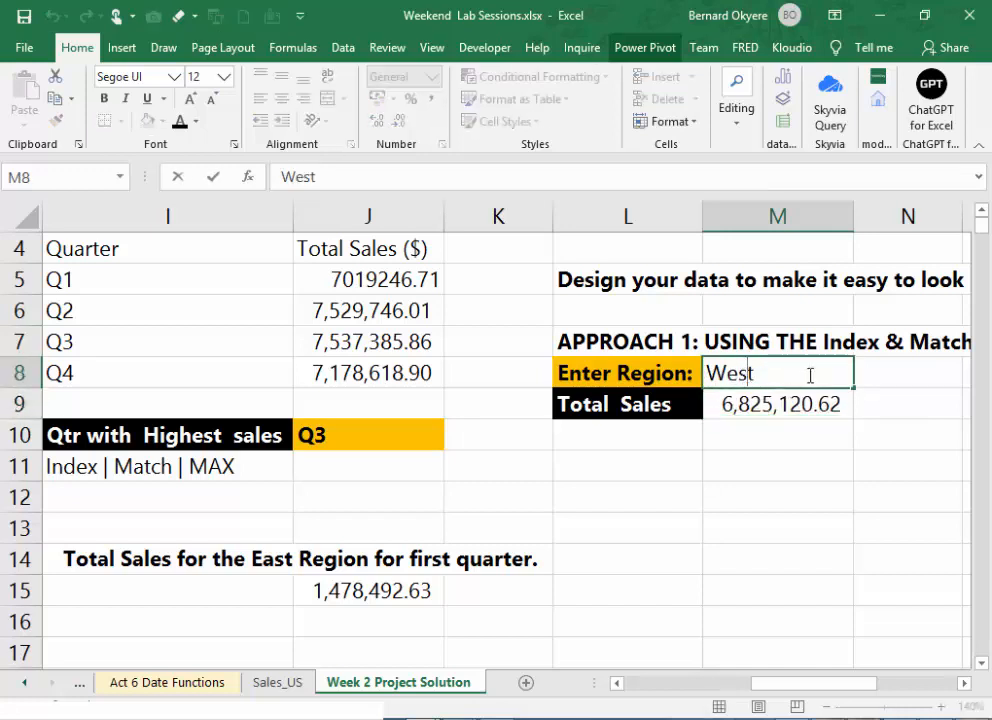
pyautogui.moveTo(810, 375); pyautogui.dragTo(618, 366)
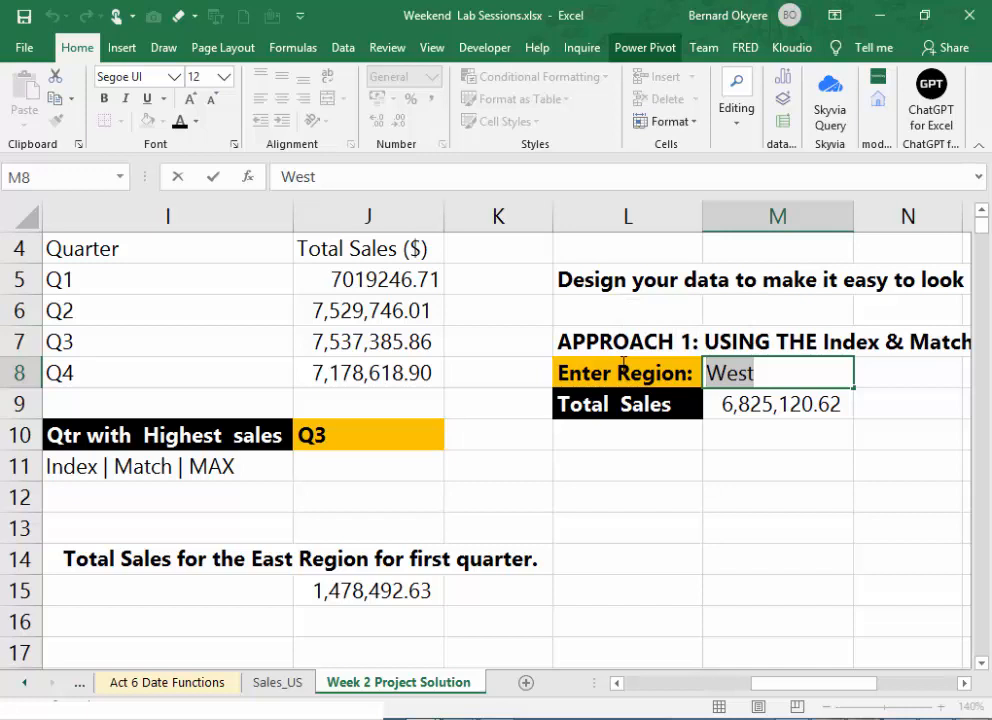
pyautogui.write('South')
pyautogui.press('Return')
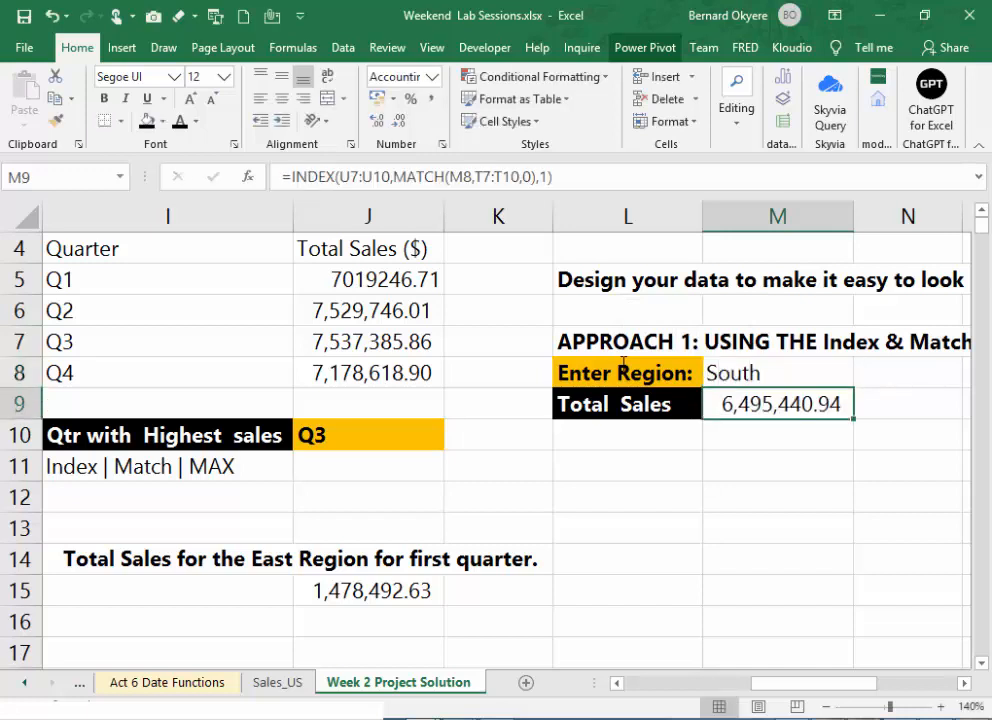
# - Set the region in M8 to Central to look up that region's Total Sales
pyautogui.click(759, 372)
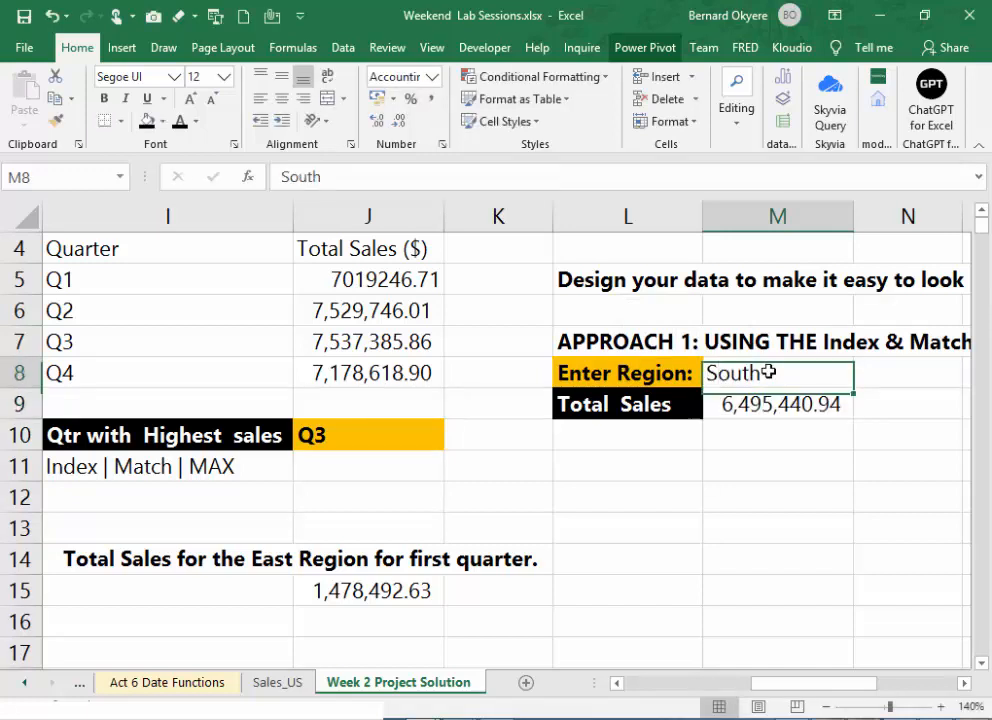
pyautogui.doubleClick(770, 372)
pyautogui.press('BackSpace')
pyautogui.press('BackSpace')
pyautogui.press('BackSpace')
pyautogui.press('BackSpace')
pyautogui.press('BackSpace')
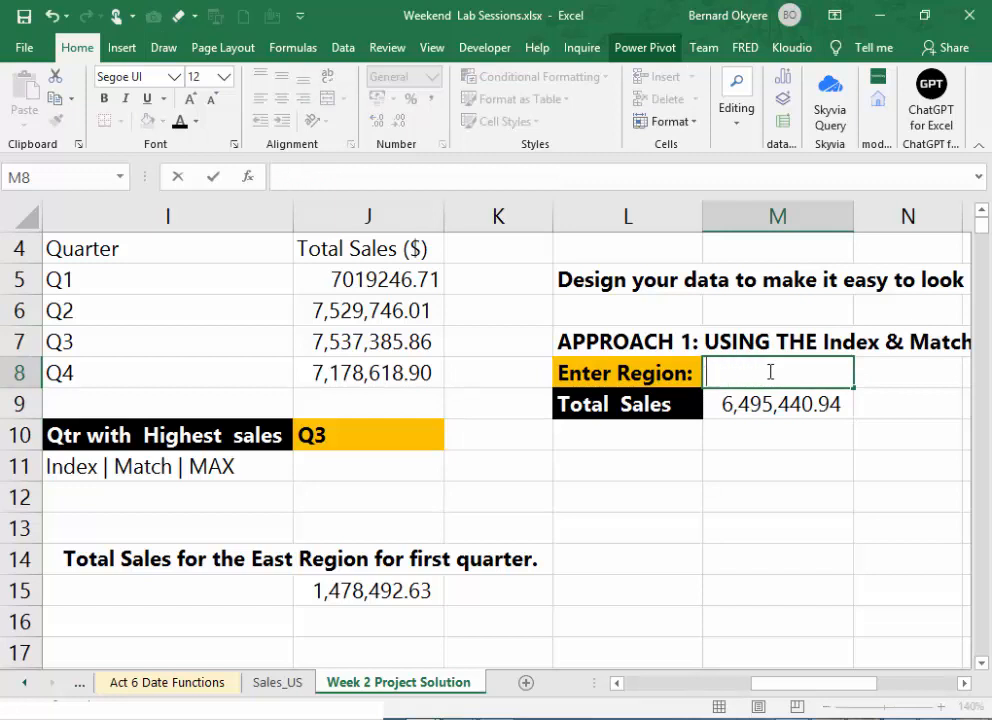
pyautogui.write('Central')
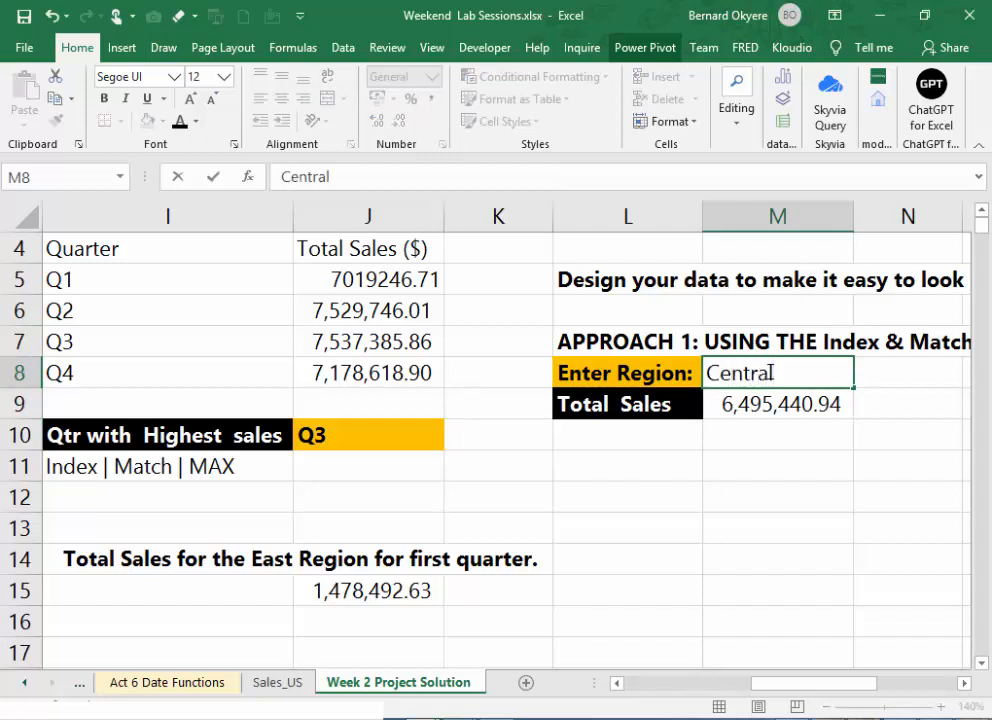
pyautogui.press('Return')
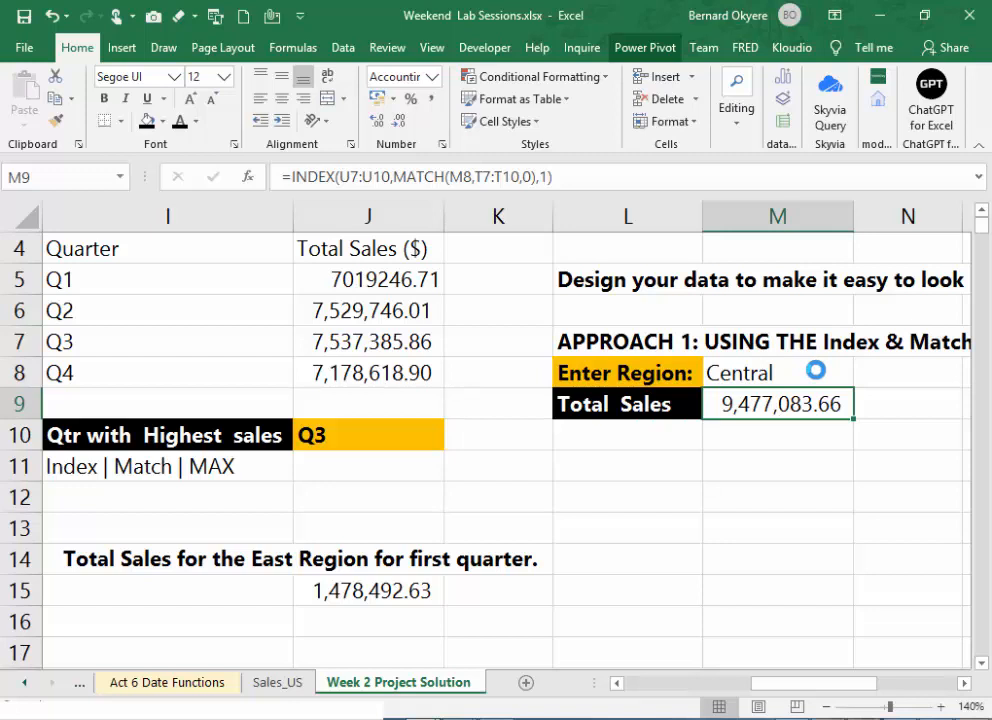
pyautogui.click(816, 370)
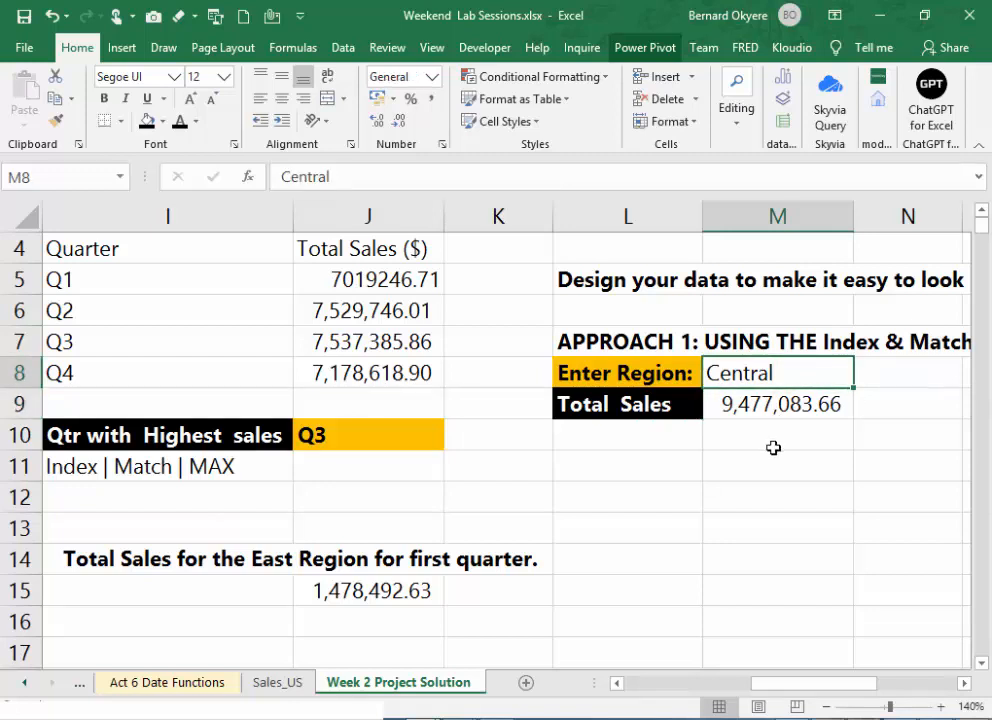
pyautogui.click(773, 447)
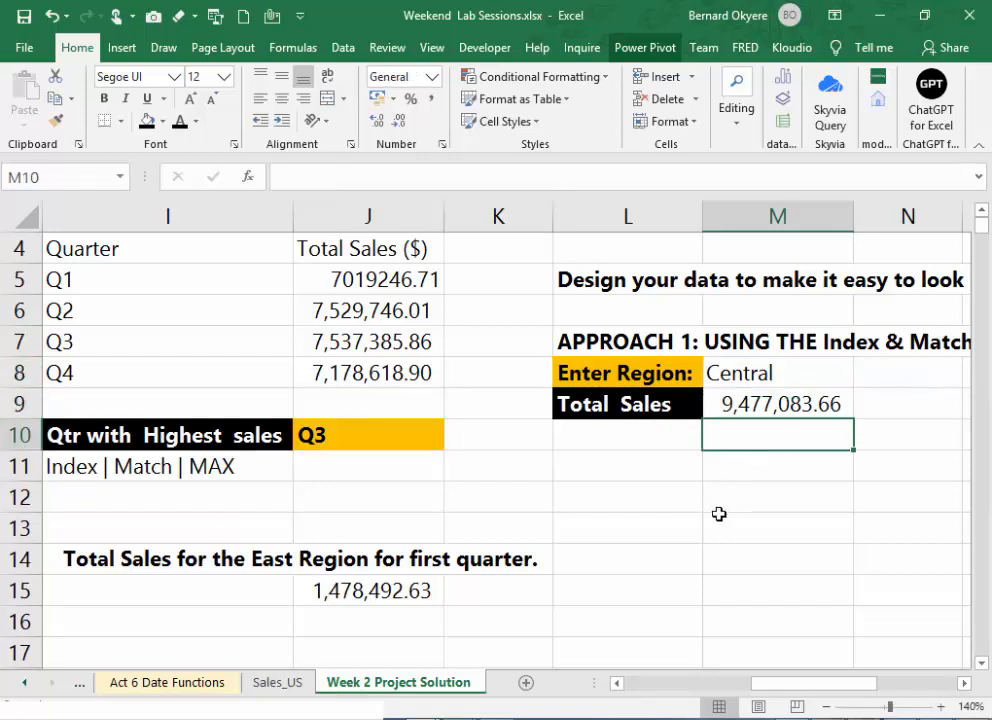
pyautogui.click(763, 375)
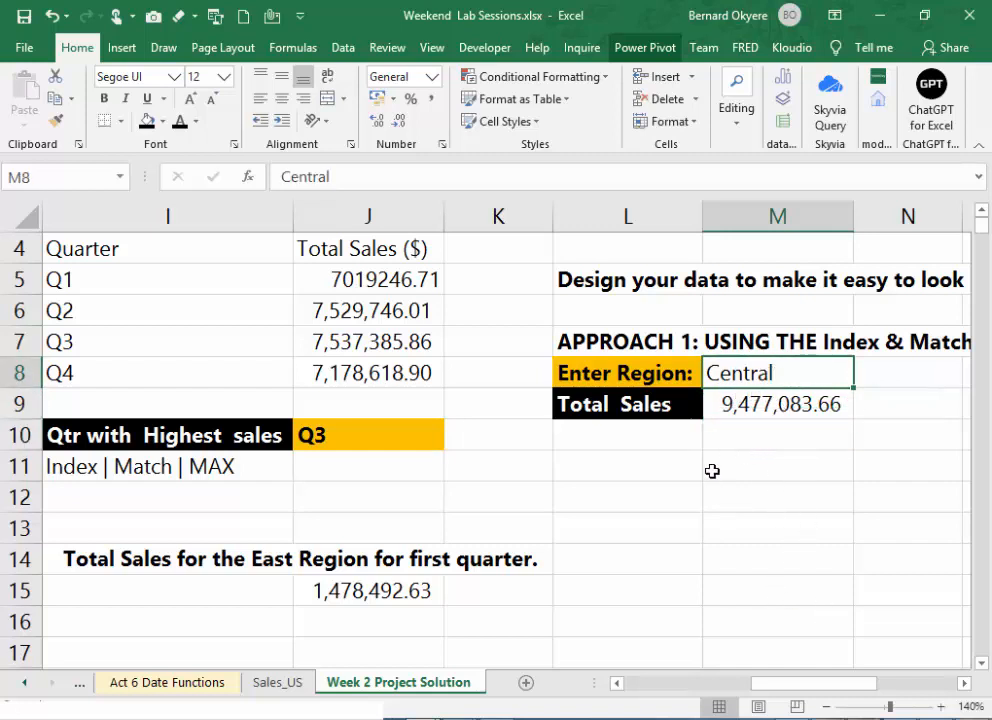
pyautogui.click(631, 477)
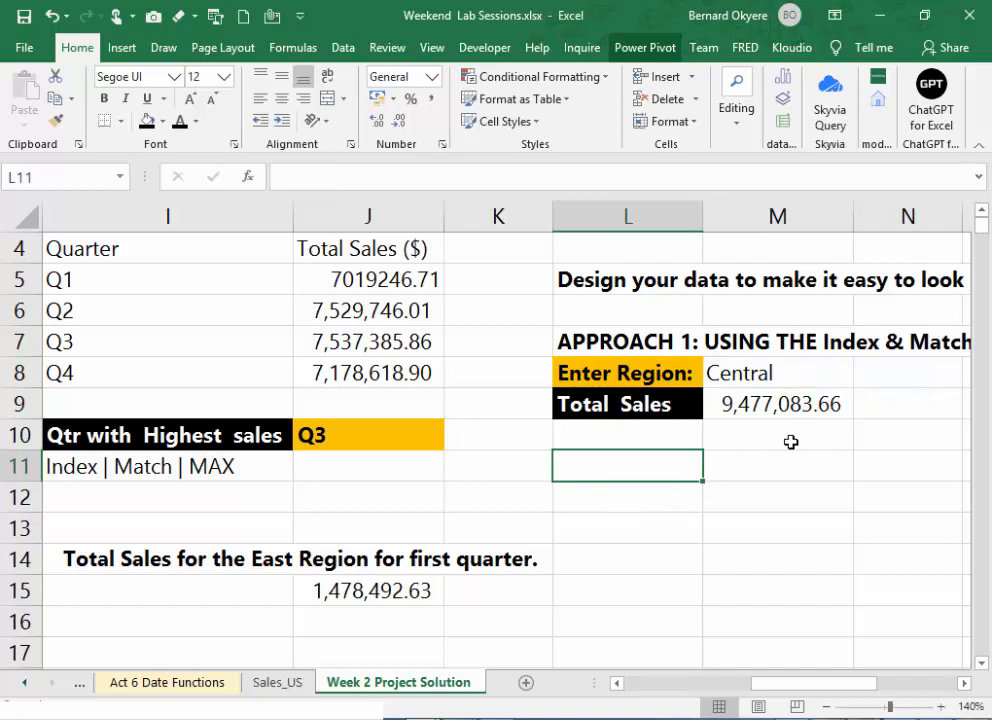
pyautogui.click(824, 381)
pyautogui.click(613, 500)
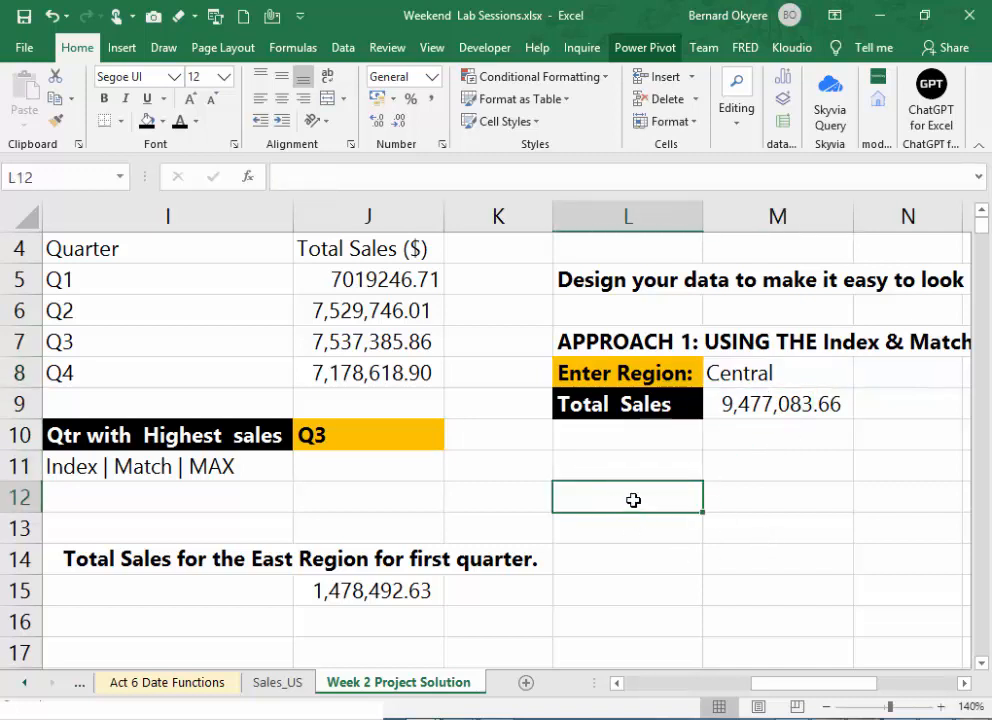
# - Copy the Total Sales label and its formula from L9:M9 to L13:M13
pyautogui.click(731, 402)
pyautogui.moveTo(611, 404); pyautogui.dragTo(713, 407)
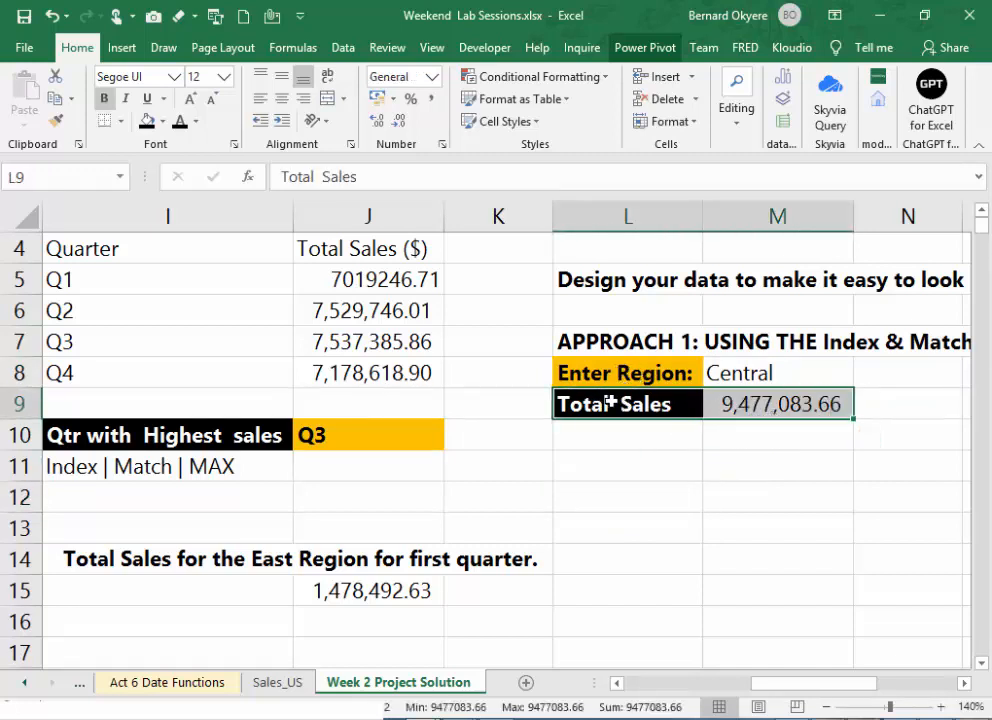
pyautogui.hotkey('ctrl', 'c')
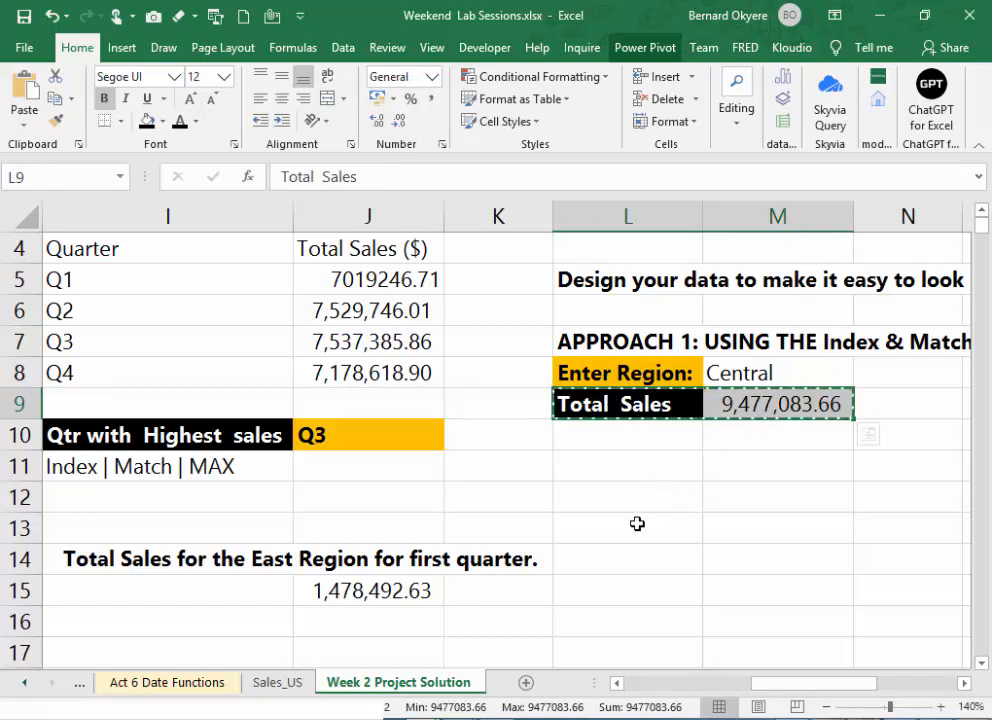
pyautogui.moveTo(638, 525); pyautogui.dragTo(766, 525)
pyautogui.hotkey('ctrl', 'v')
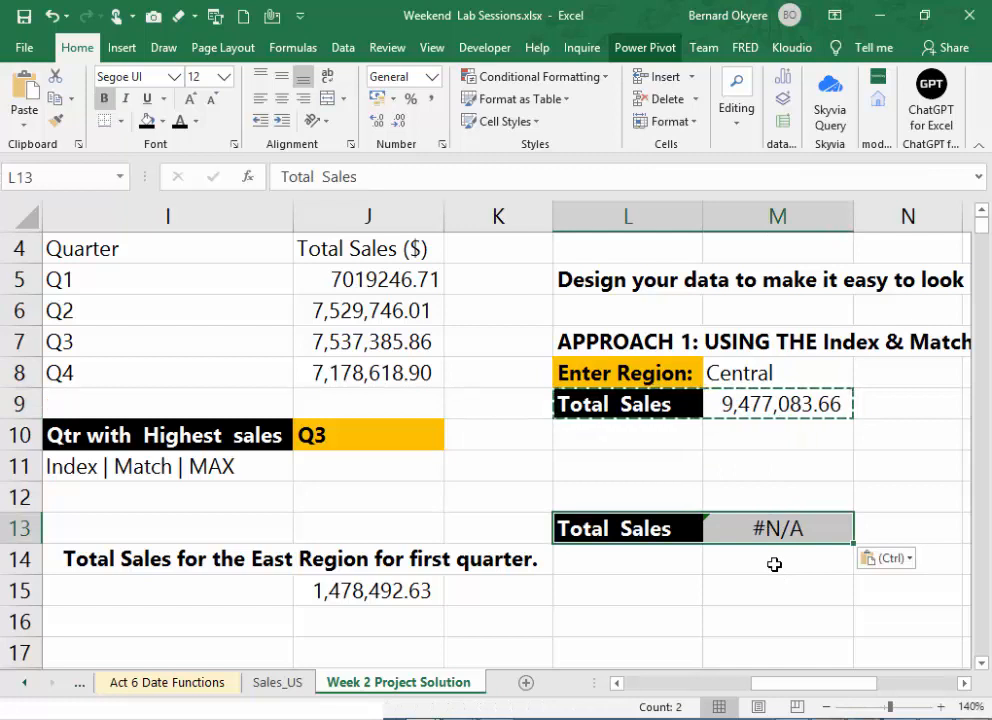
pyautogui.press('Escape')
pyautogui.click(806, 533)
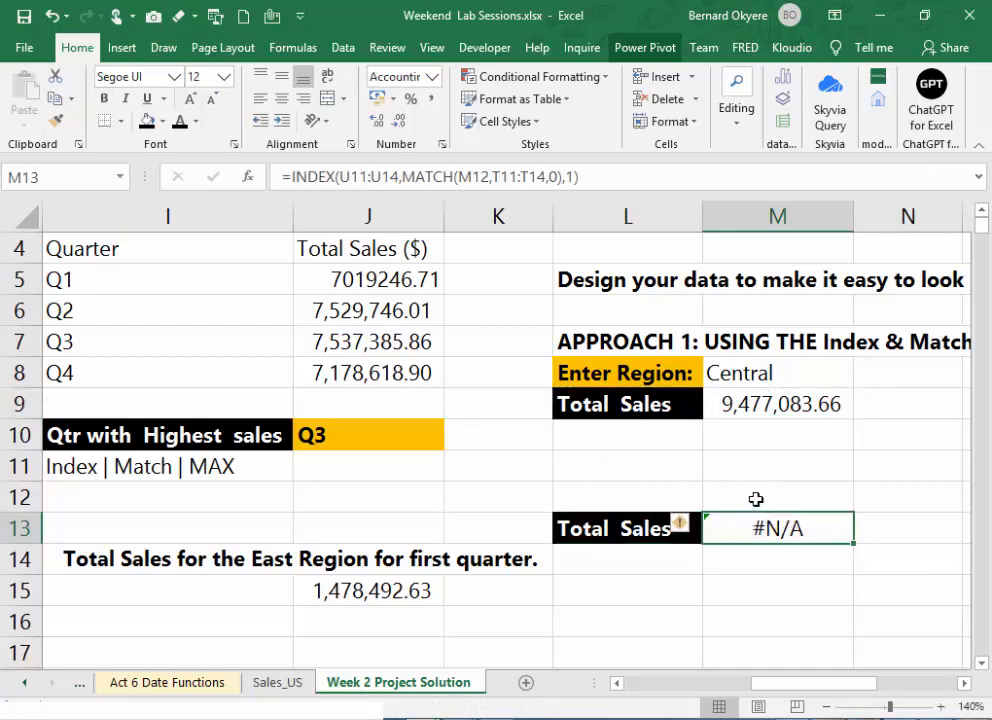
# - Enter the heading "APROACH 2" in cell L11 above the copied Total Sales row
pyautogui.click(633, 492)
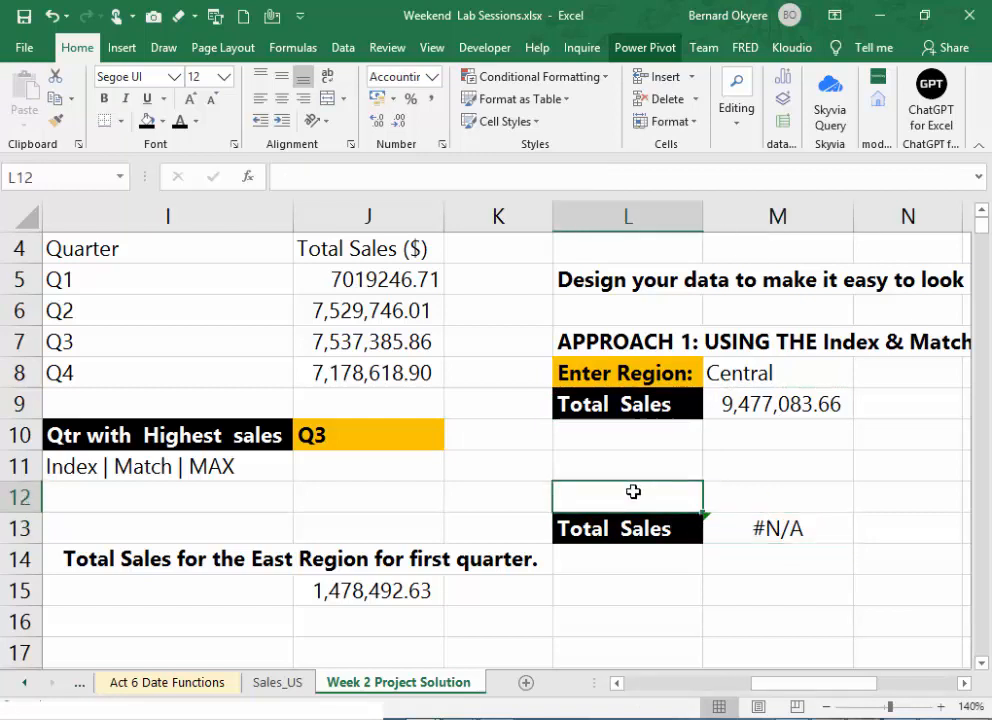
pyautogui.moveTo(633, 492); pyautogui.dragTo(631, 465)
pyautogui.click(632, 465)
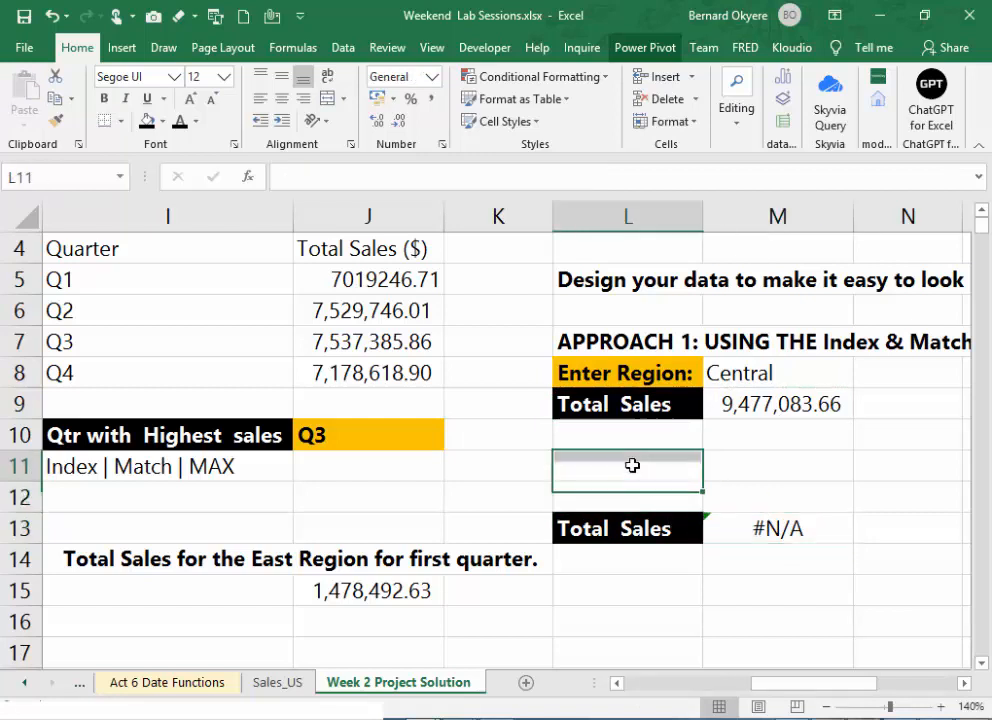
pyautogui.click(755, 374)
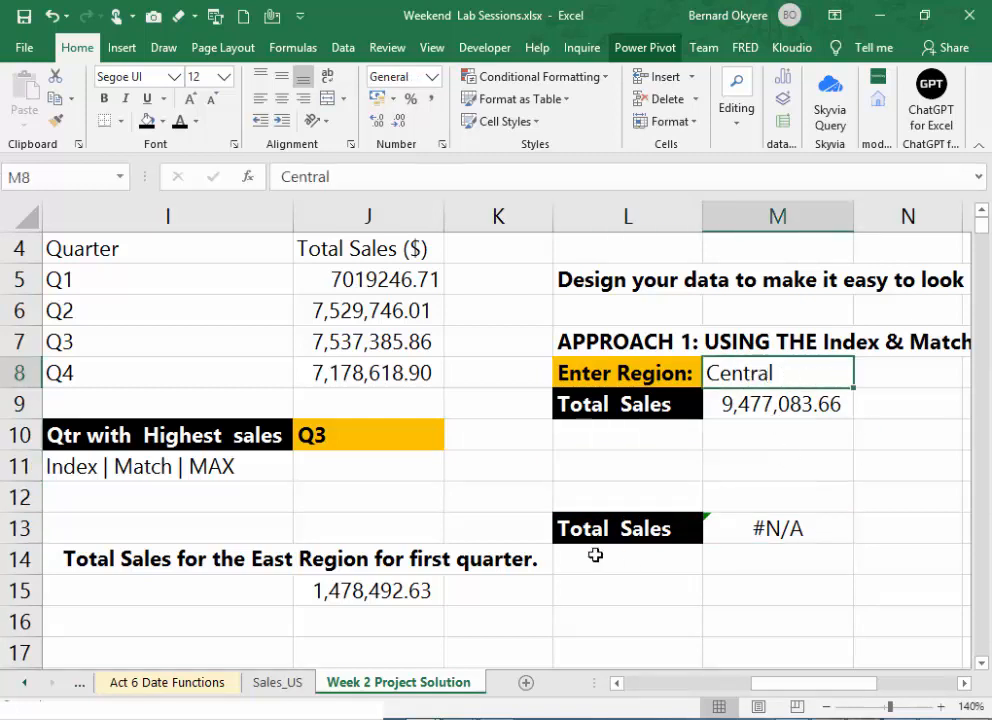
pyautogui.click(650, 459)
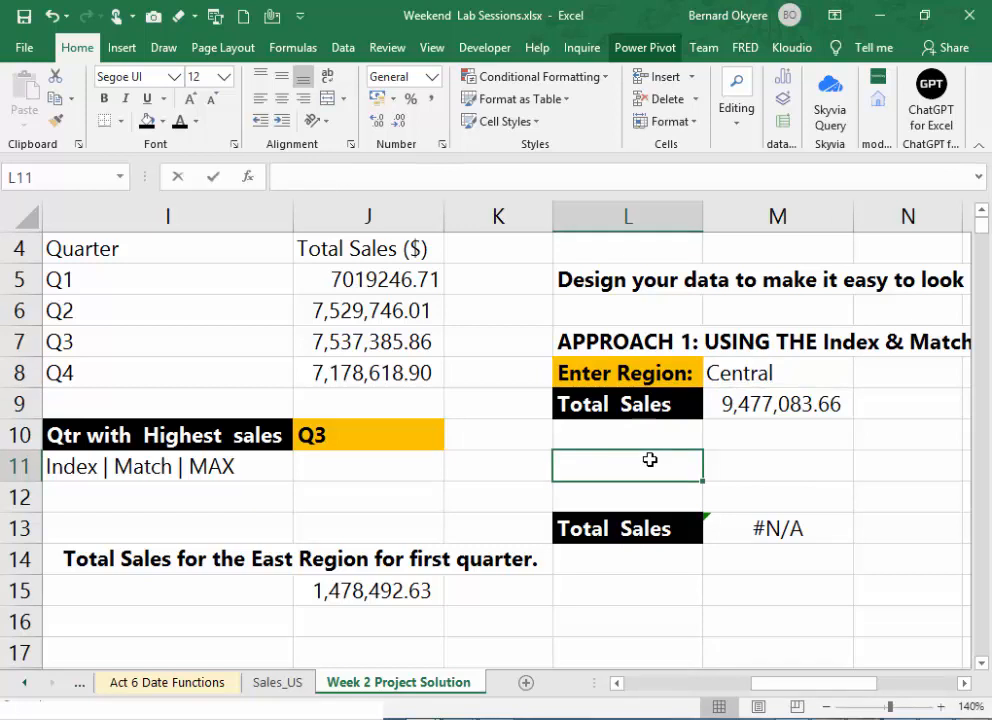
pyautogui.write('APROACH2')
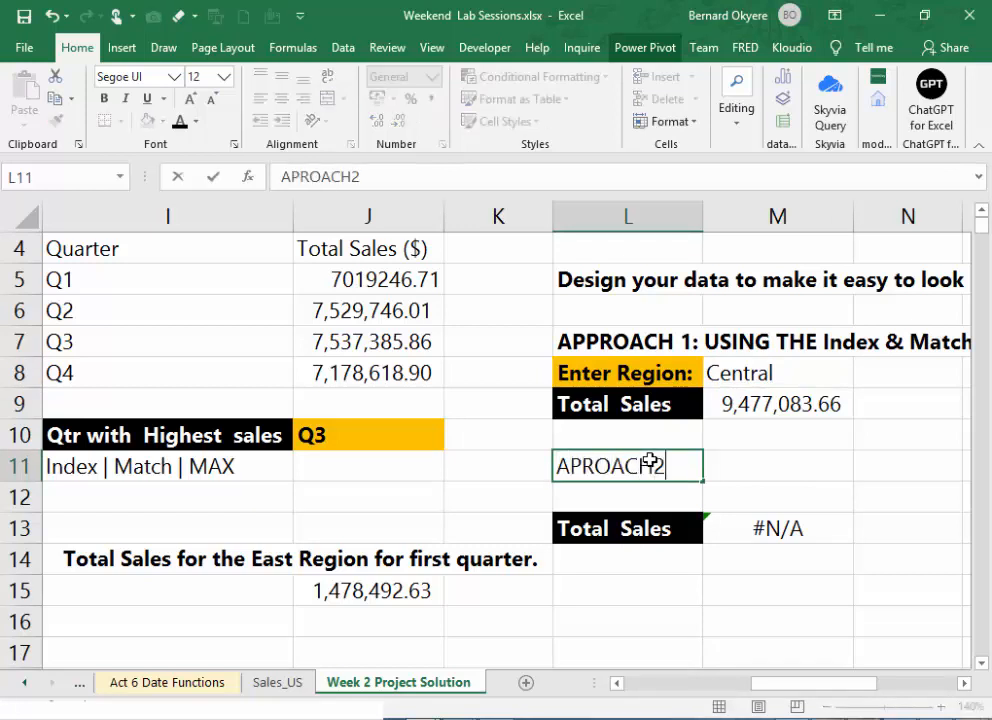
pyautogui.press('BackSpace')
pyautogui.write('@')
pyautogui.press('BackSpace')
pyautogui.write('2')
pyautogui.press('Return')
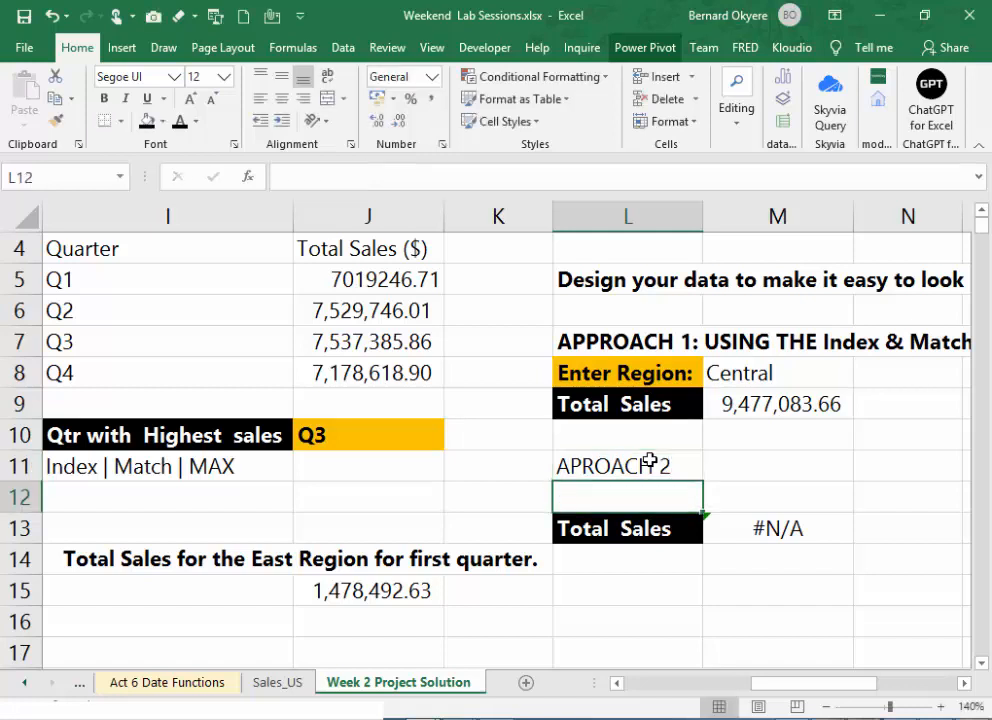
# - Label cell L12 "Select Region"
pyautogui.write('S')
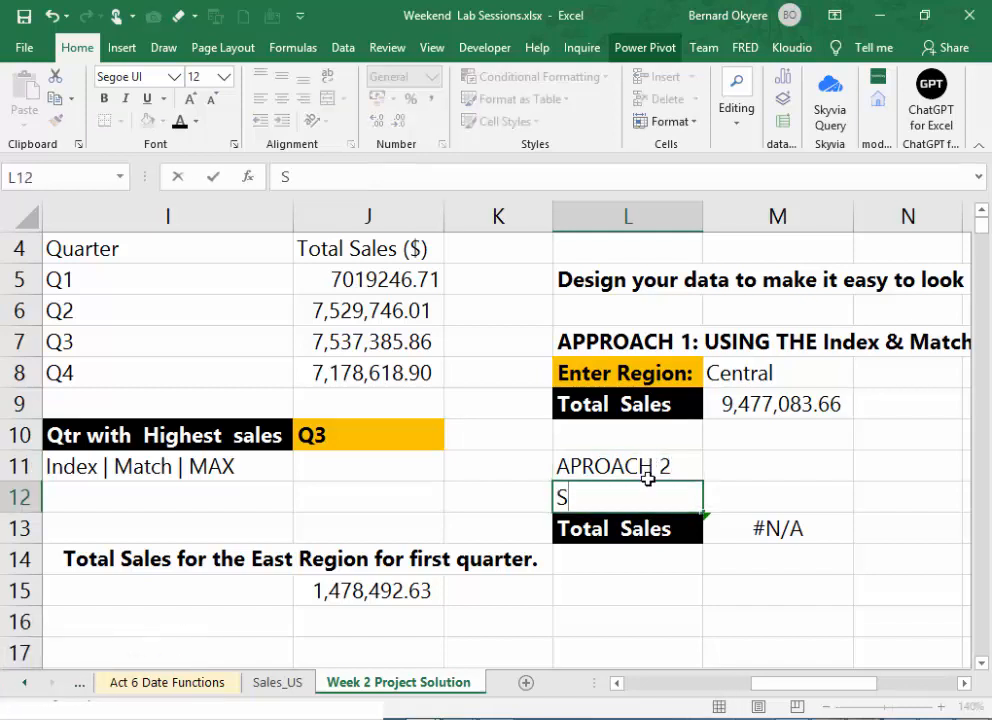
pyautogui.write('elect')
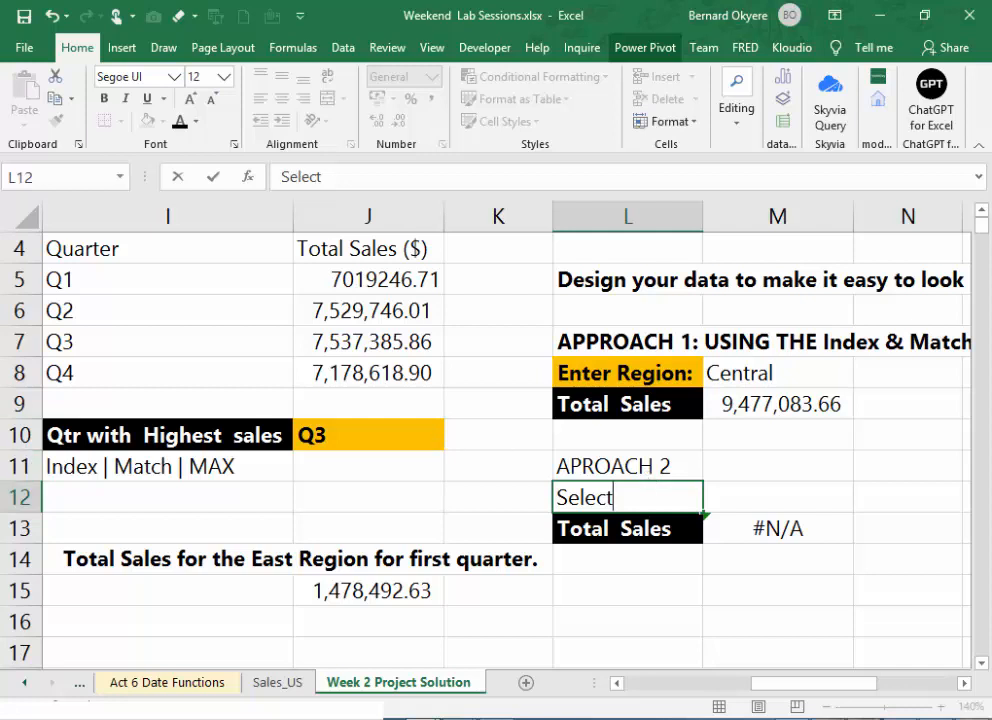
pyautogui.press('Return')
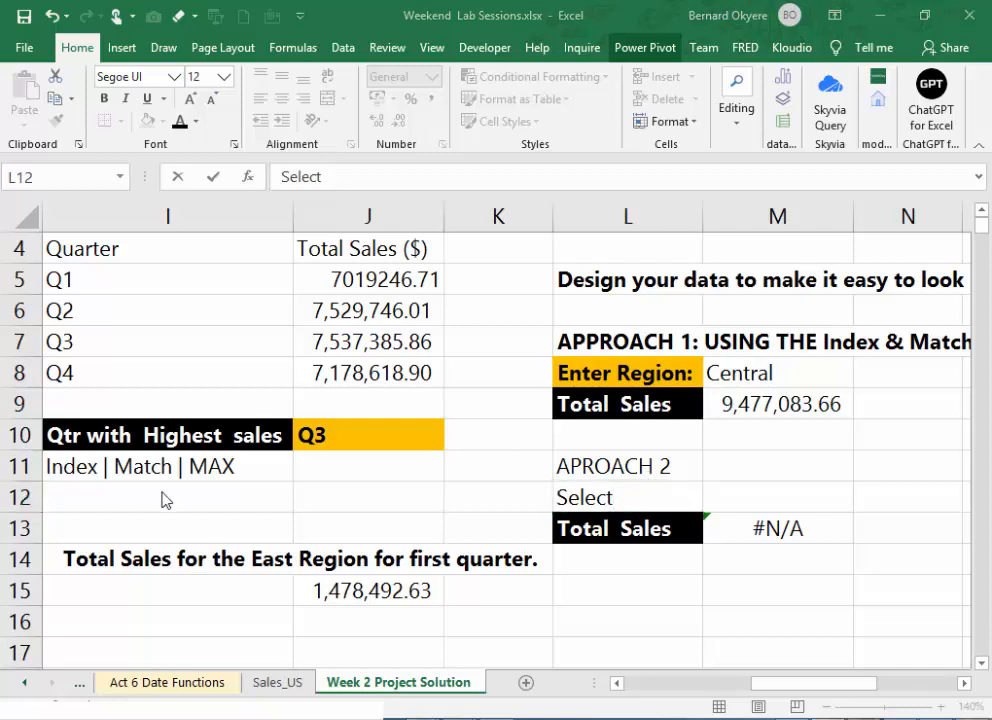
pyautogui.doubleClick(635, 496)
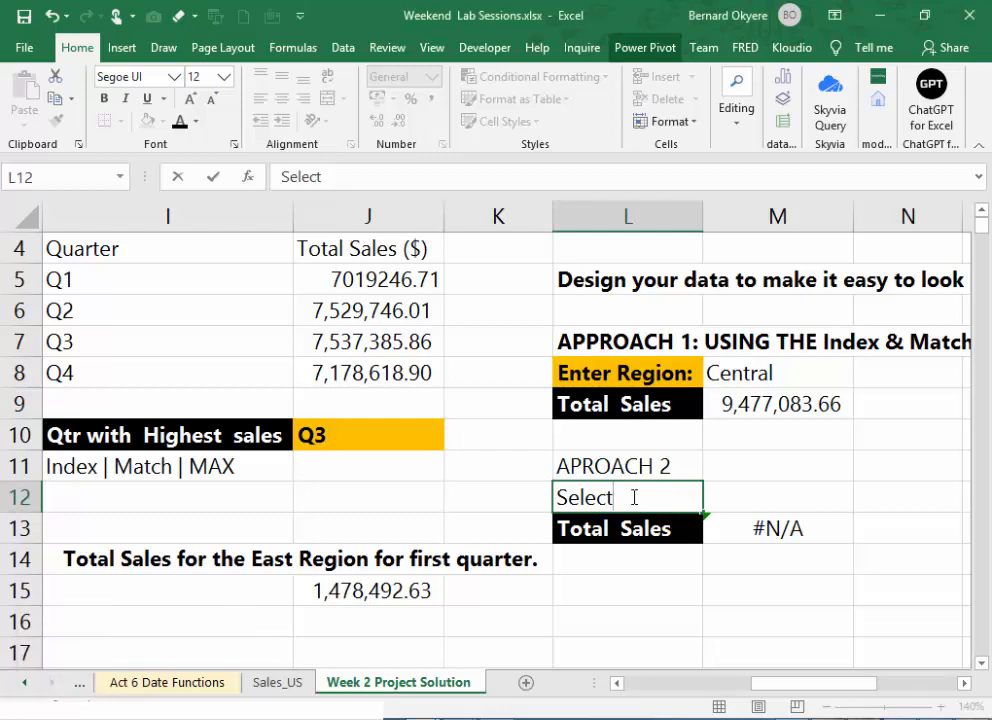
pyautogui.write('Region')
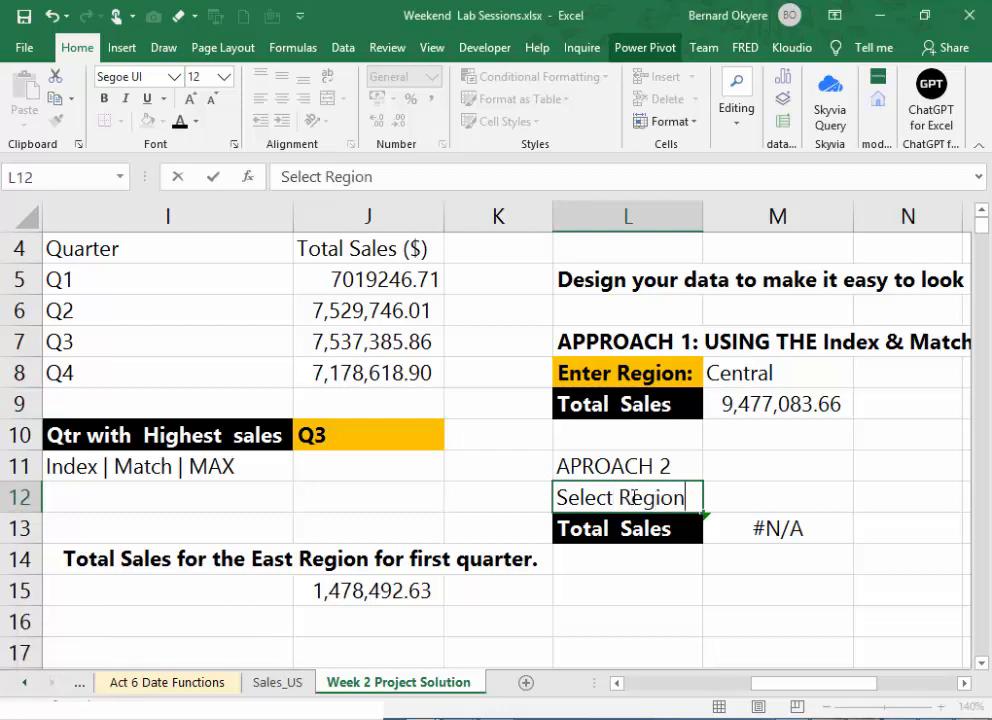
pyautogui.press('Tab')
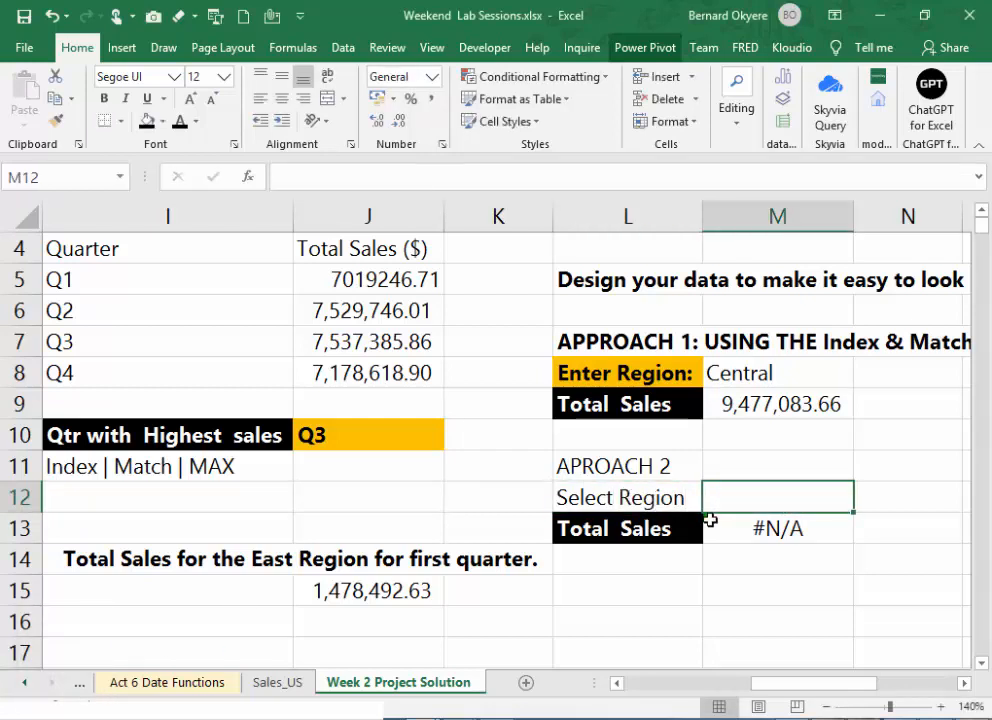
# - Examine the copied INDEX and MATCH formula in M13 and the region cell M12 it refers to
pyautogui.click(790, 540)
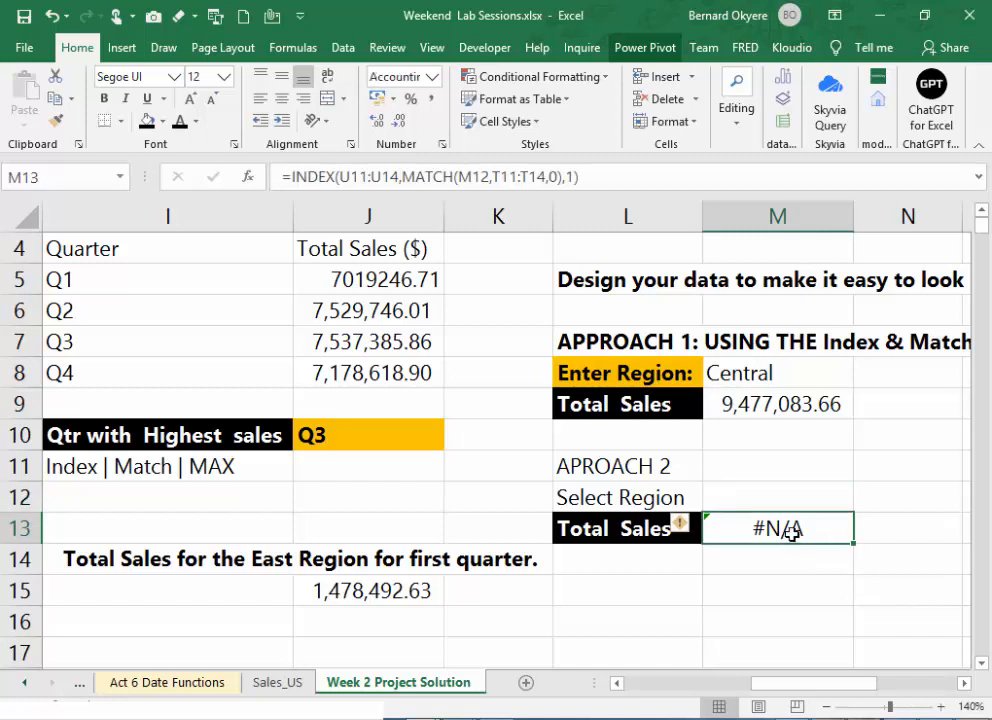
pyautogui.click(779, 502)
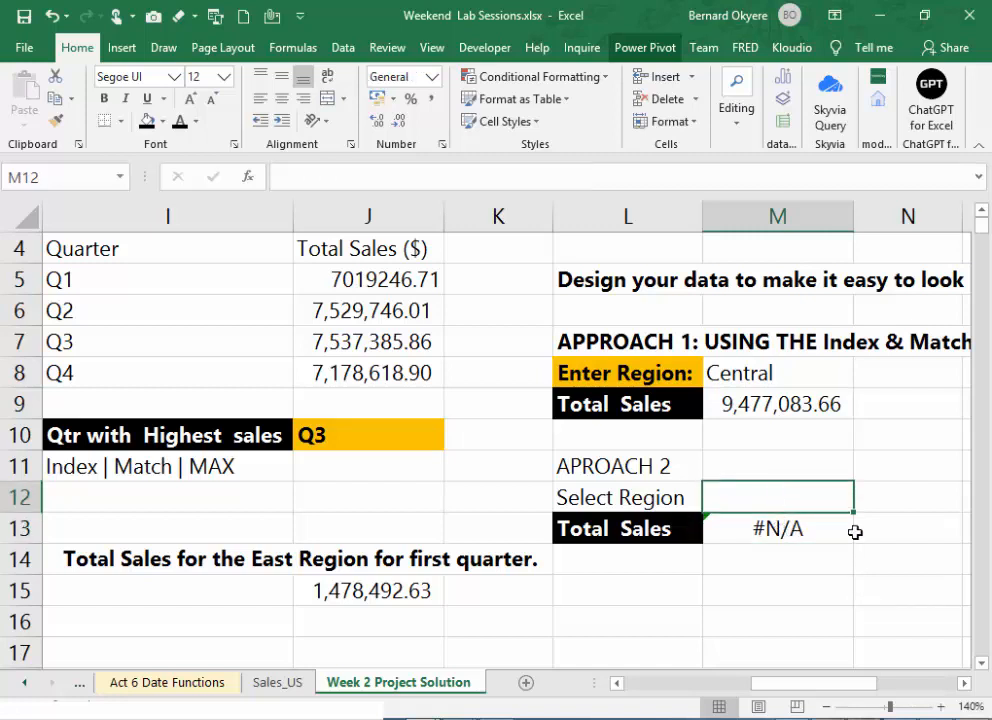
pyautogui.click(775, 536)
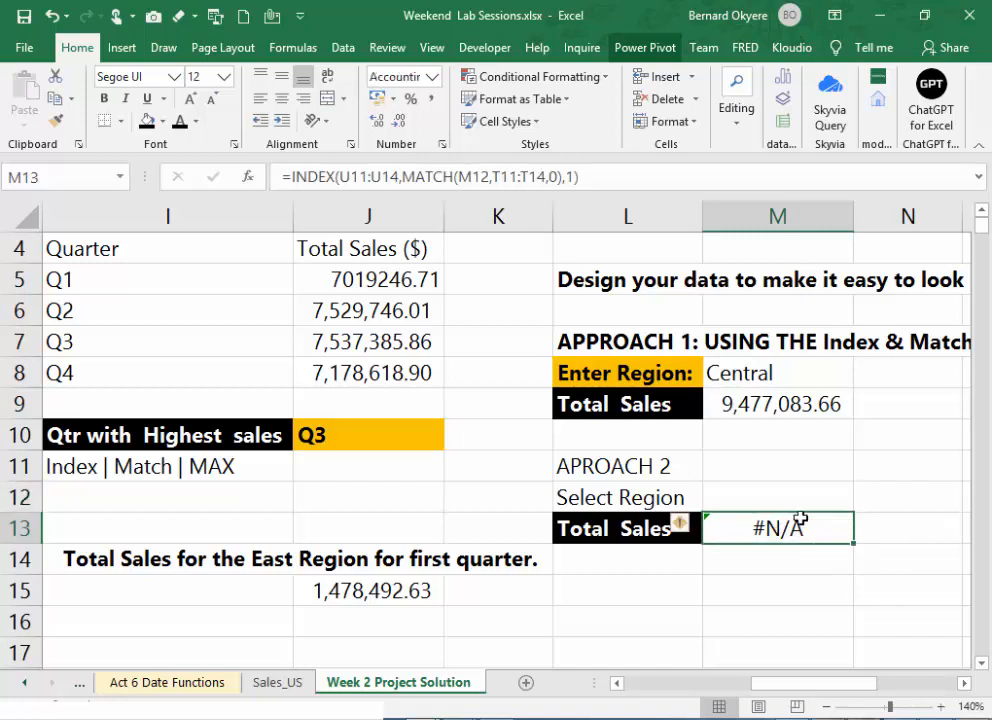
pyautogui.click(765, 500)
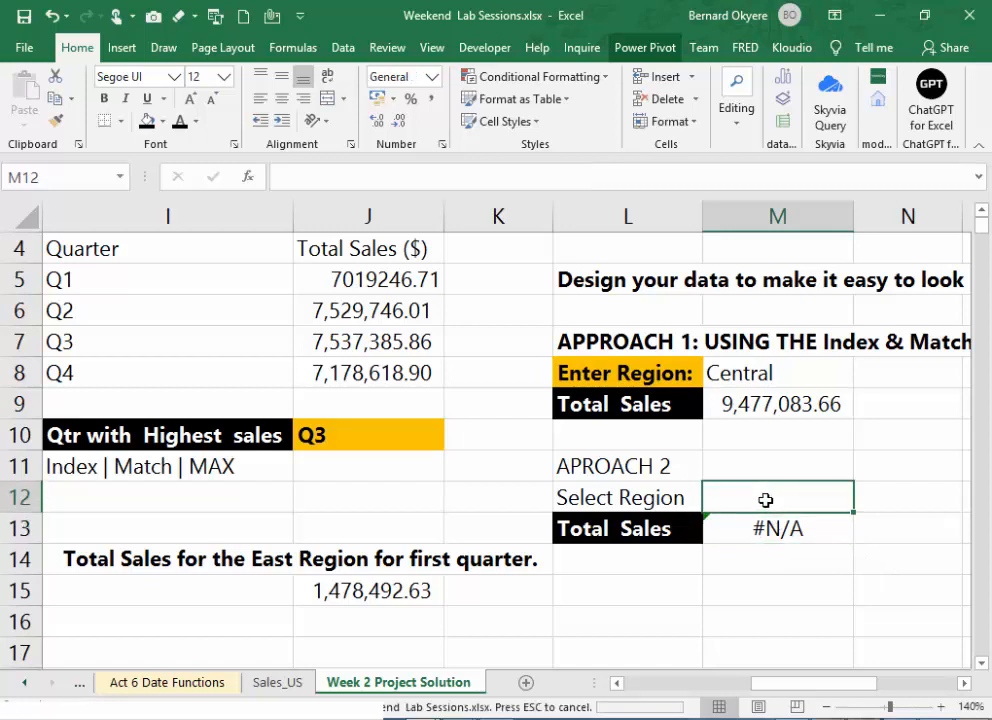
pyautogui.click(786, 526)
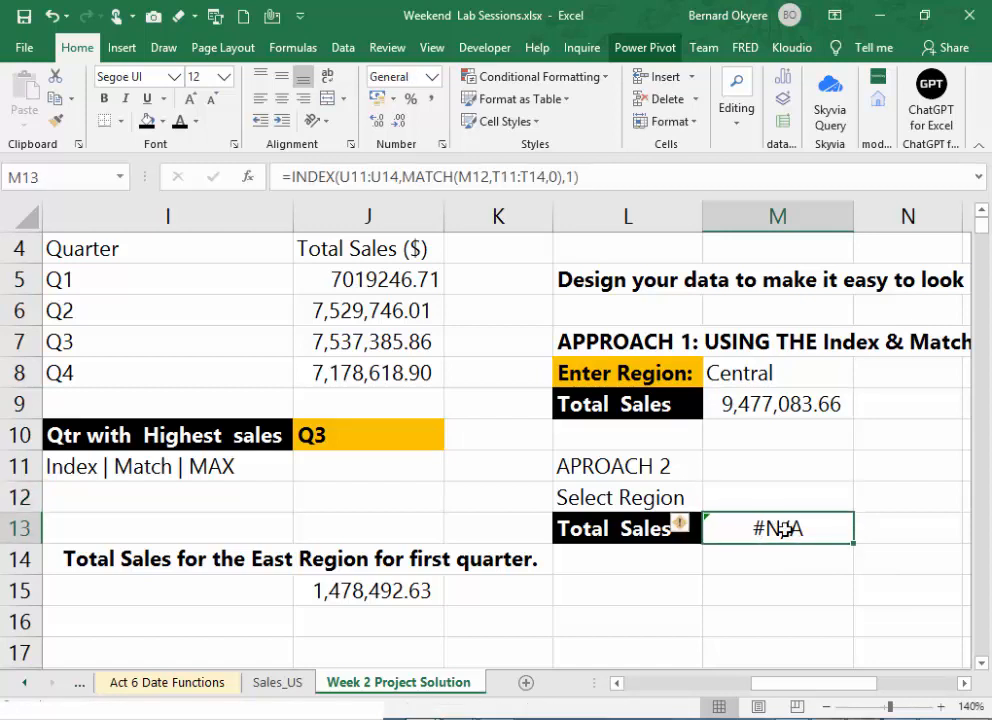
pyautogui.doubleClick(786, 528)
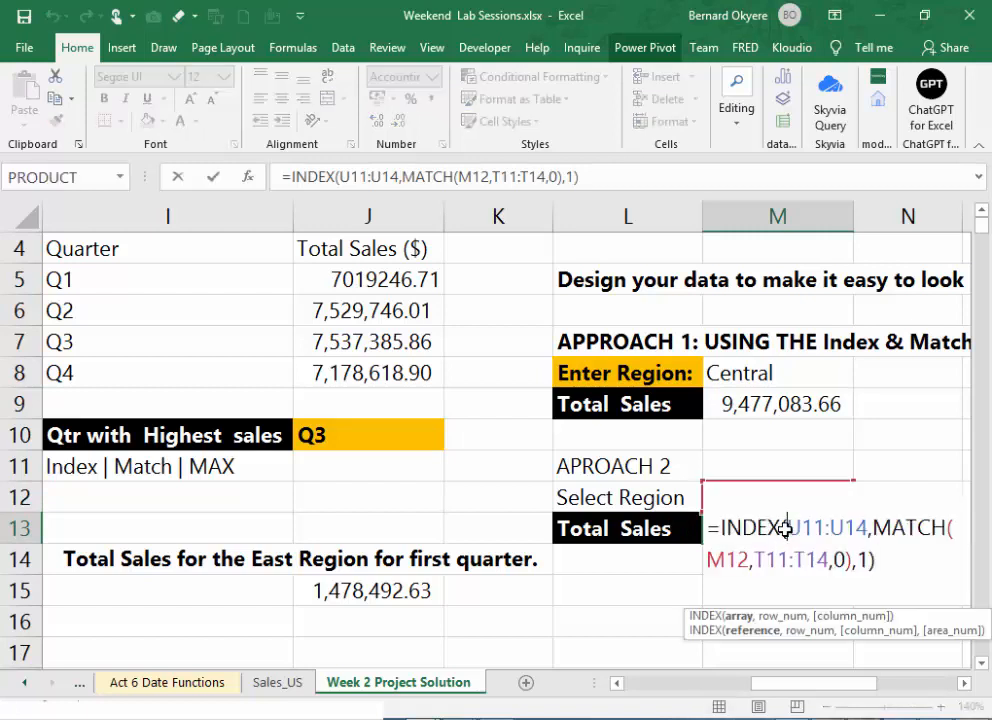
pyautogui.press('Return')
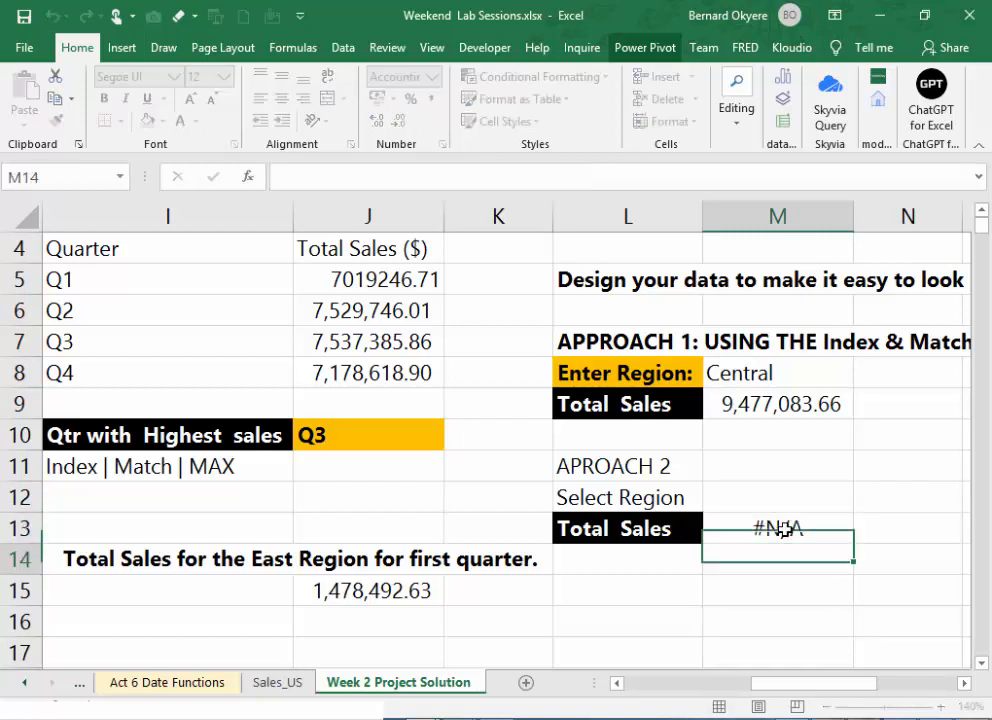
pyautogui.click(778, 525)
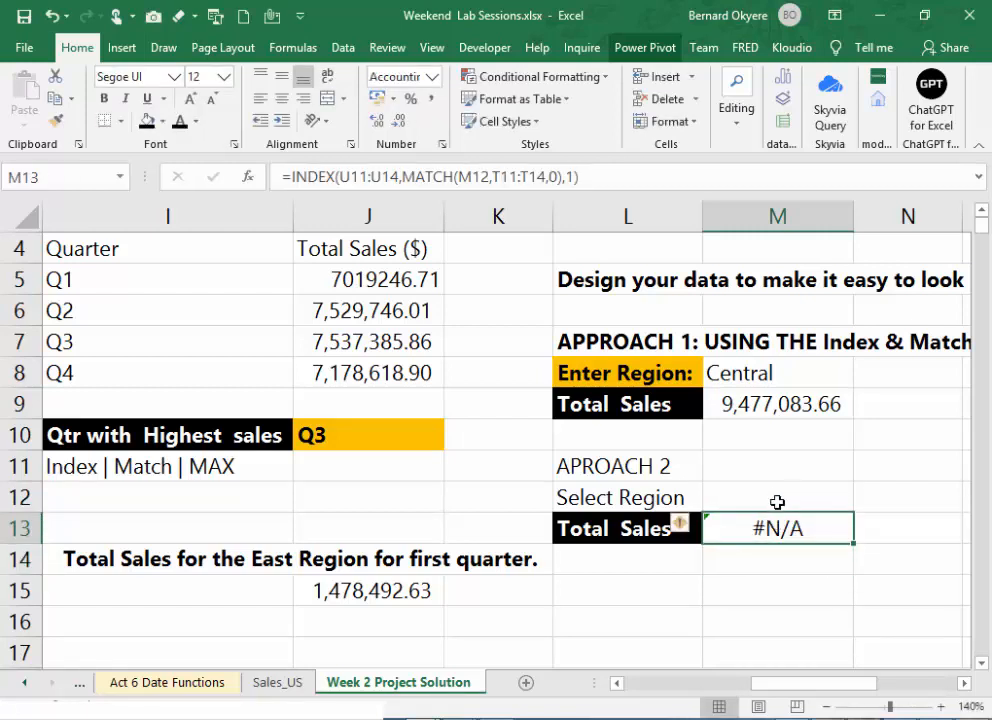
# - Set up data validation for the Select Region cell M12 that allows a List with an in-cell dropdown
pyautogui.click(778, 503)
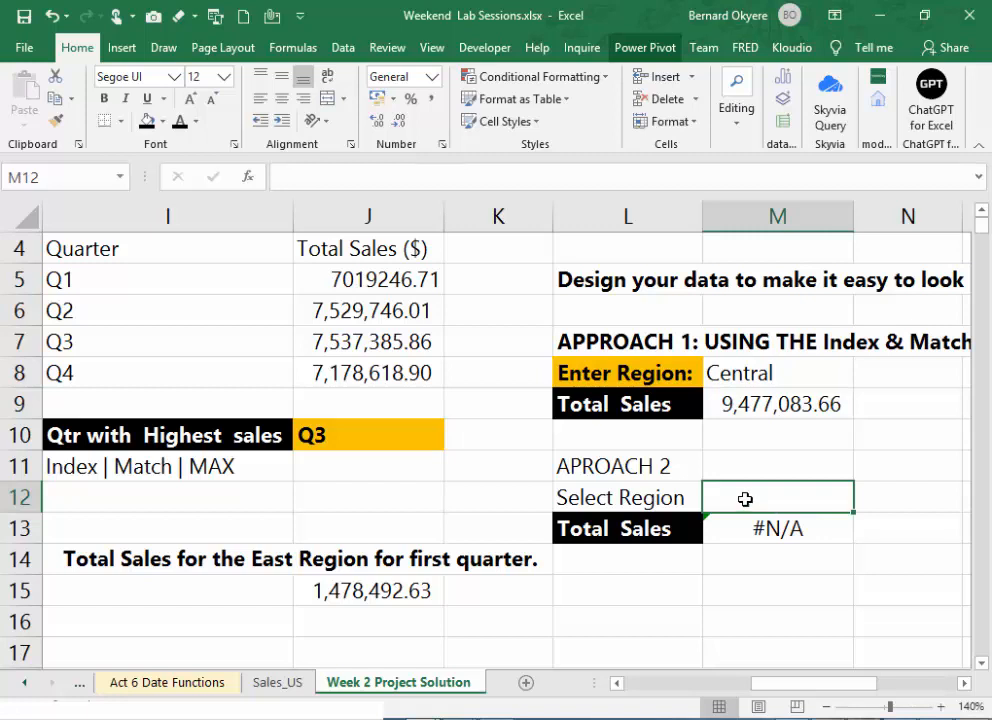
pyautogui.click(346, 48)
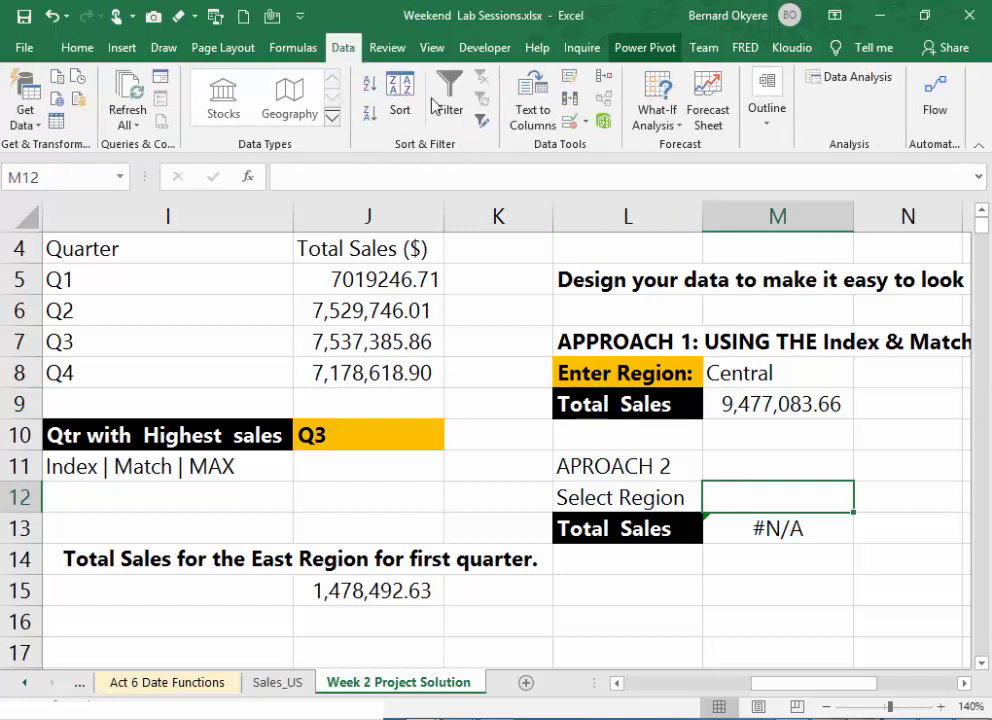
pyautogui.click(588, 124)
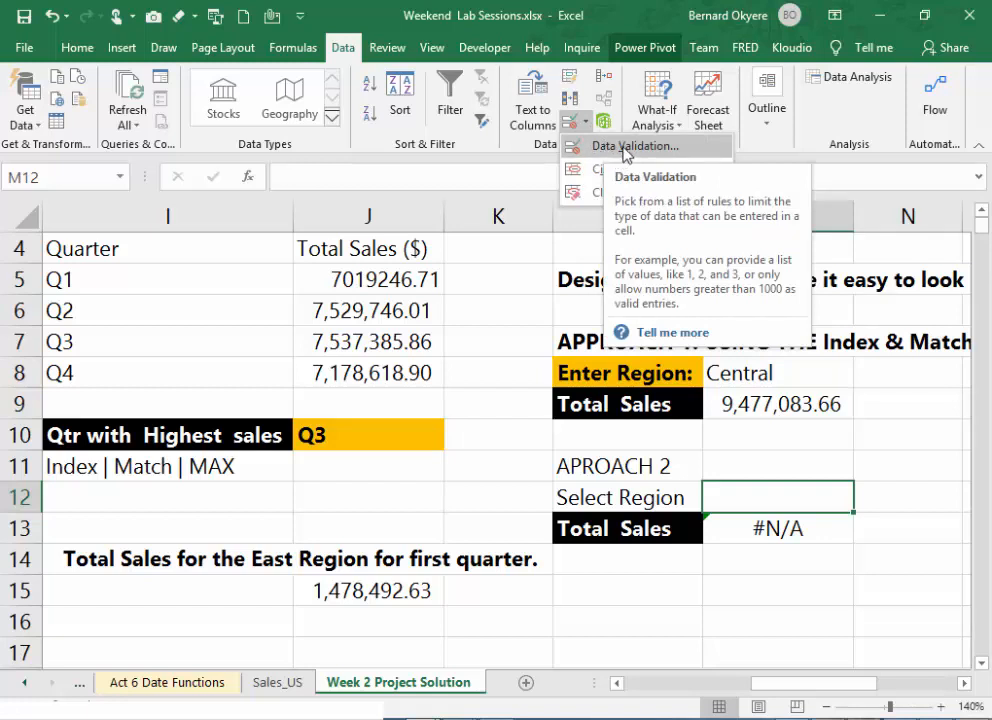
pyautogui.click(625, 148)
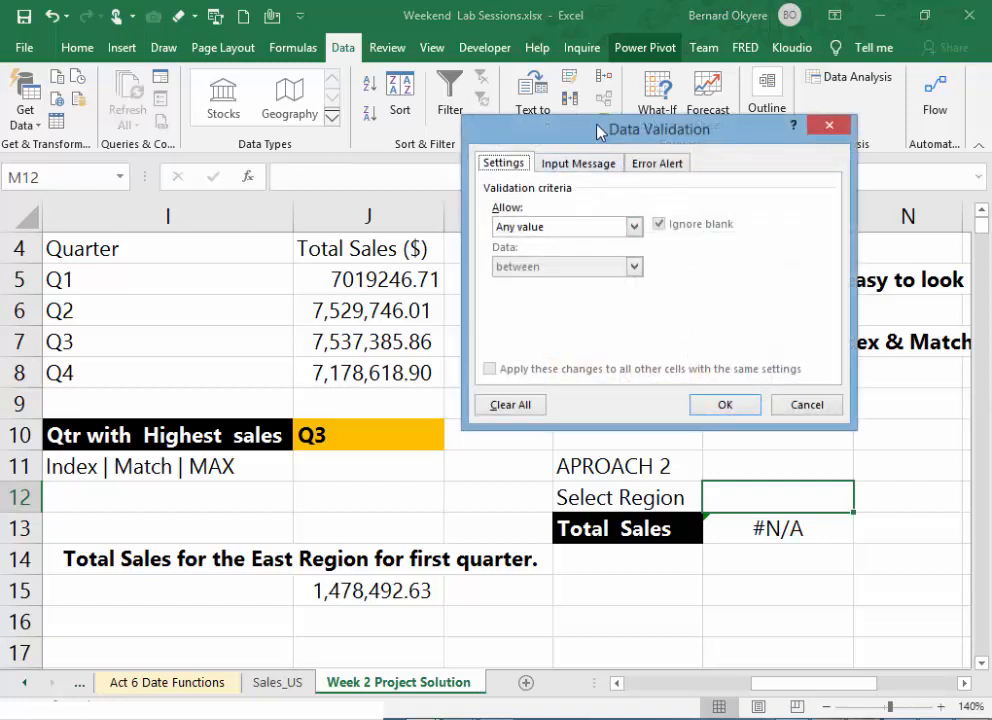
pyautogui.moveTo(587, 130); pyautogui.dragTo(699, 127)
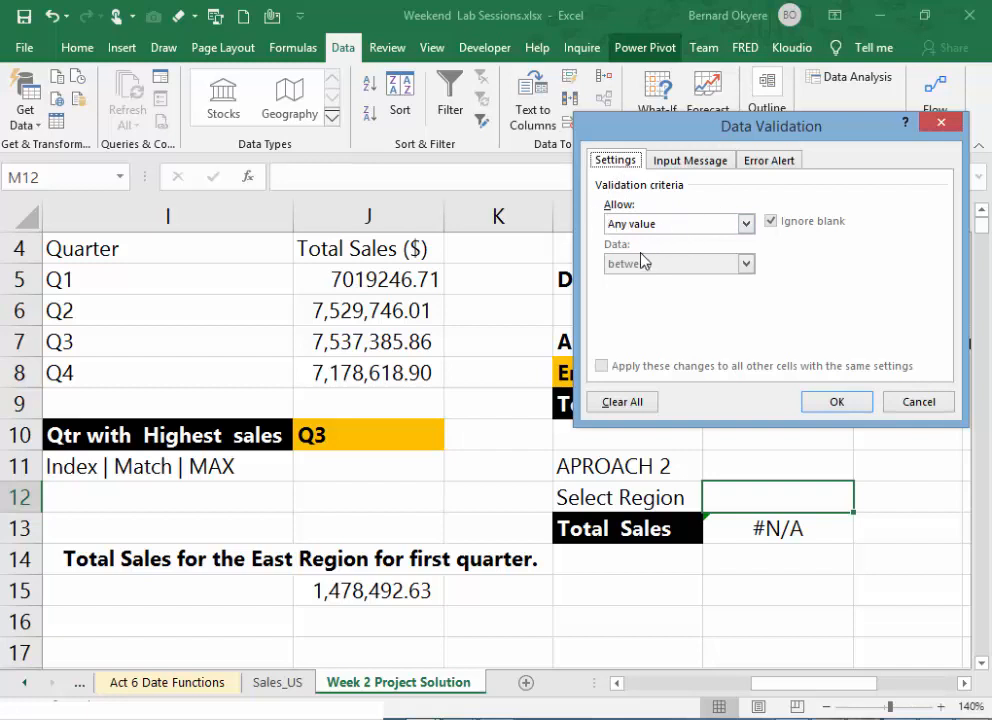
pyautogui.click(746, 224)
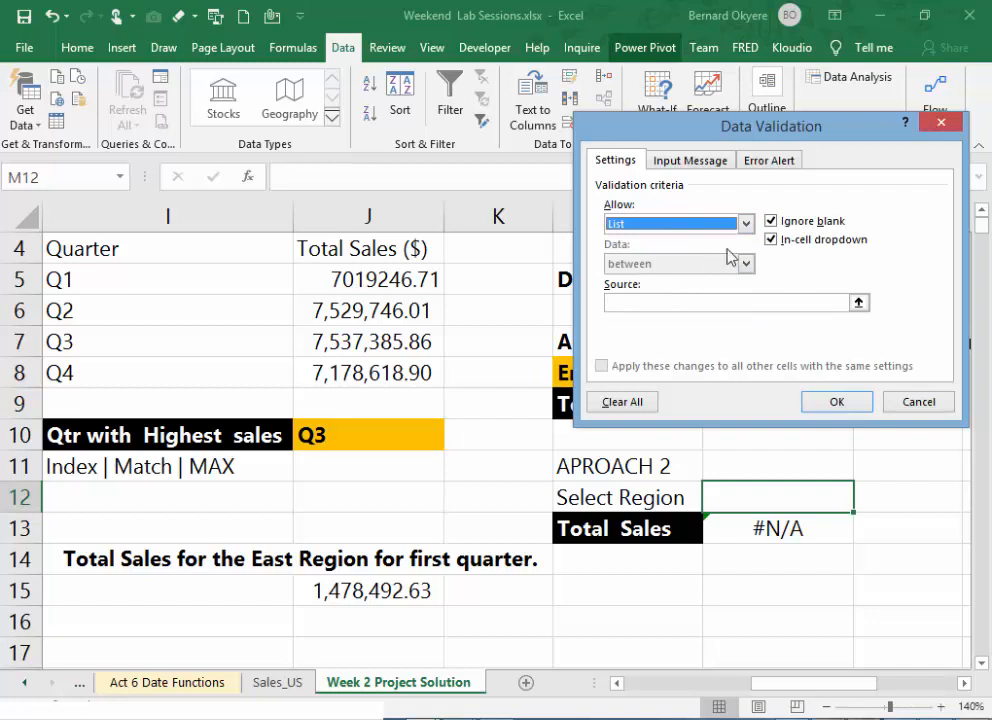
# - Use the region names in T7:T10 as the validation list source for M12 and apply the rule
pyautogui.moveTo(753, 142); pyautogui.dragTo(403, 163)
pyautogui.click(364, 325)
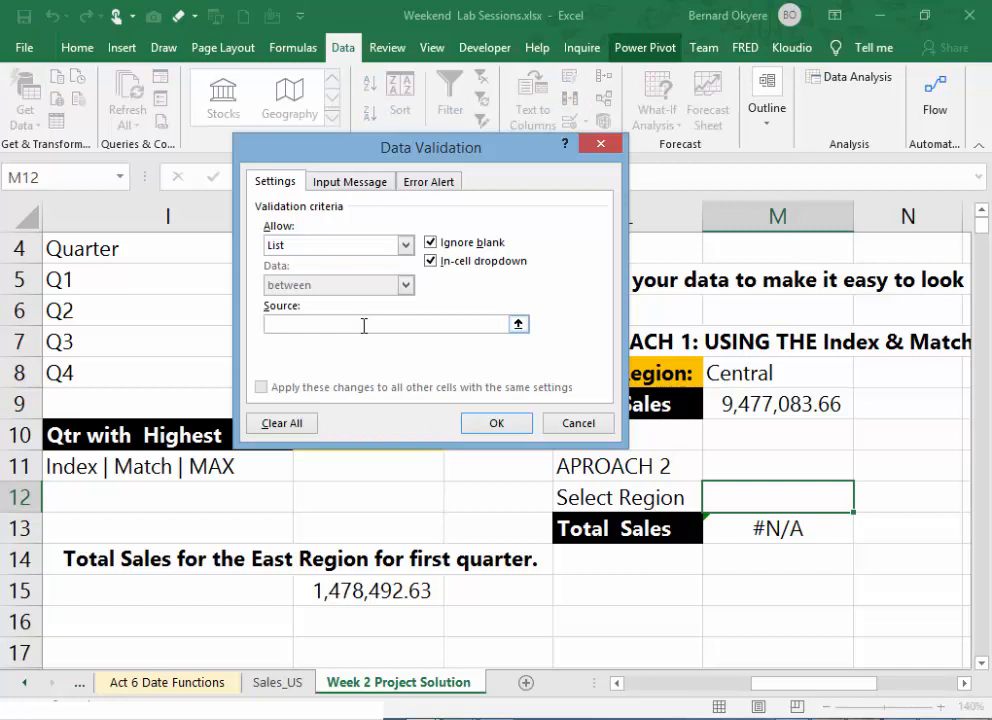
pyautogui.click(519, 325)
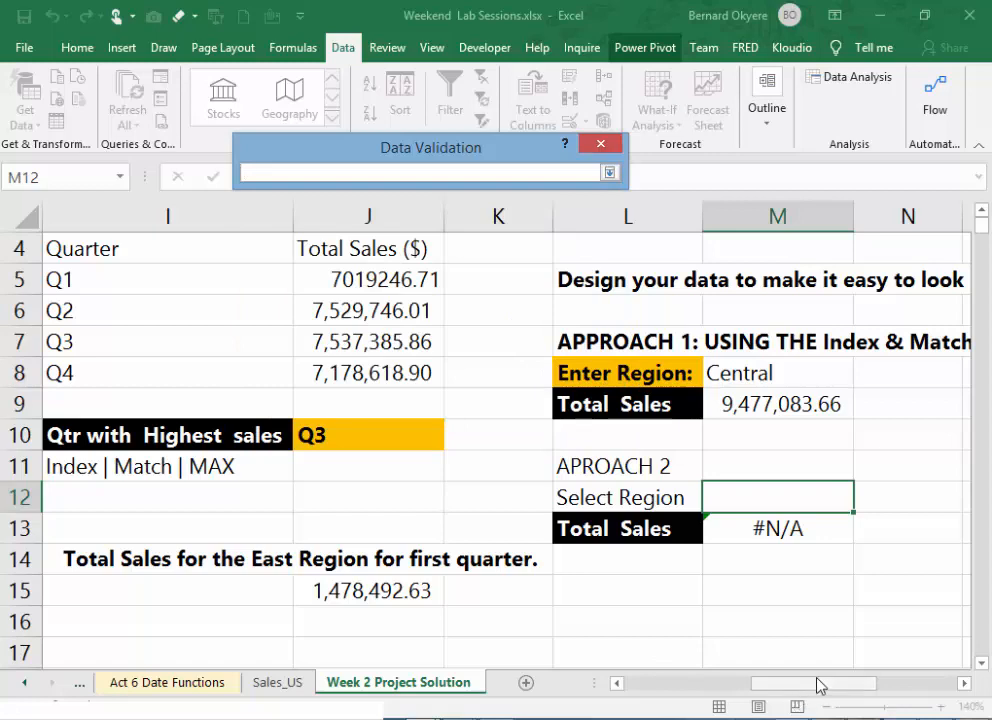
pyautogui.moveTo(808, 693); pyautogui.dragTo(886, 699)
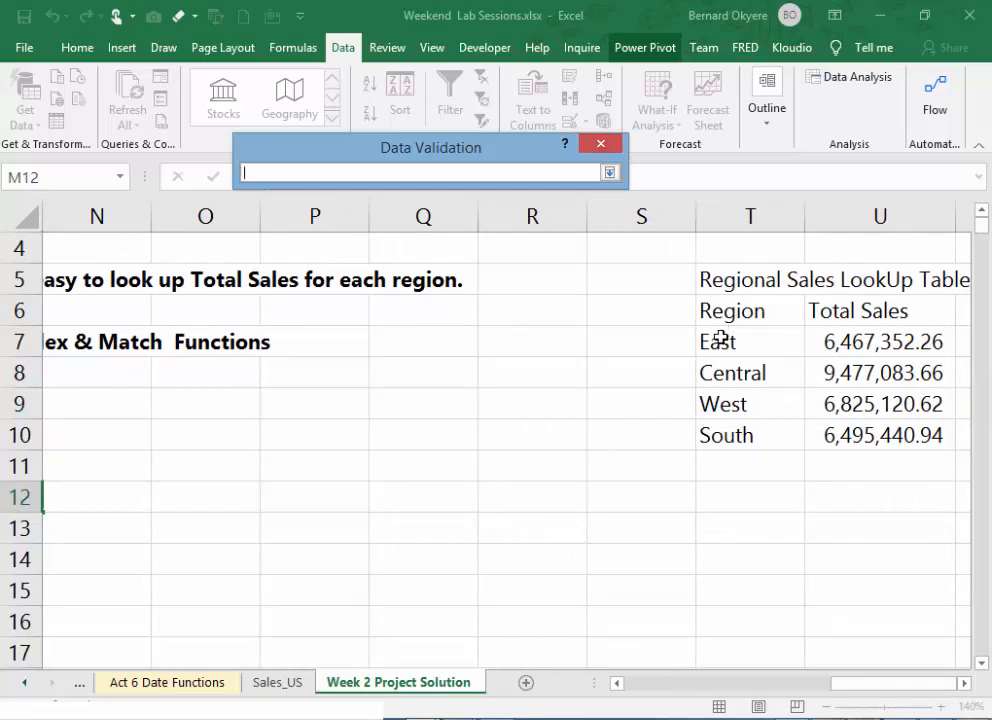
pyautogui.moveTo(720, 338); pyautogui.dragTo(722, 417)
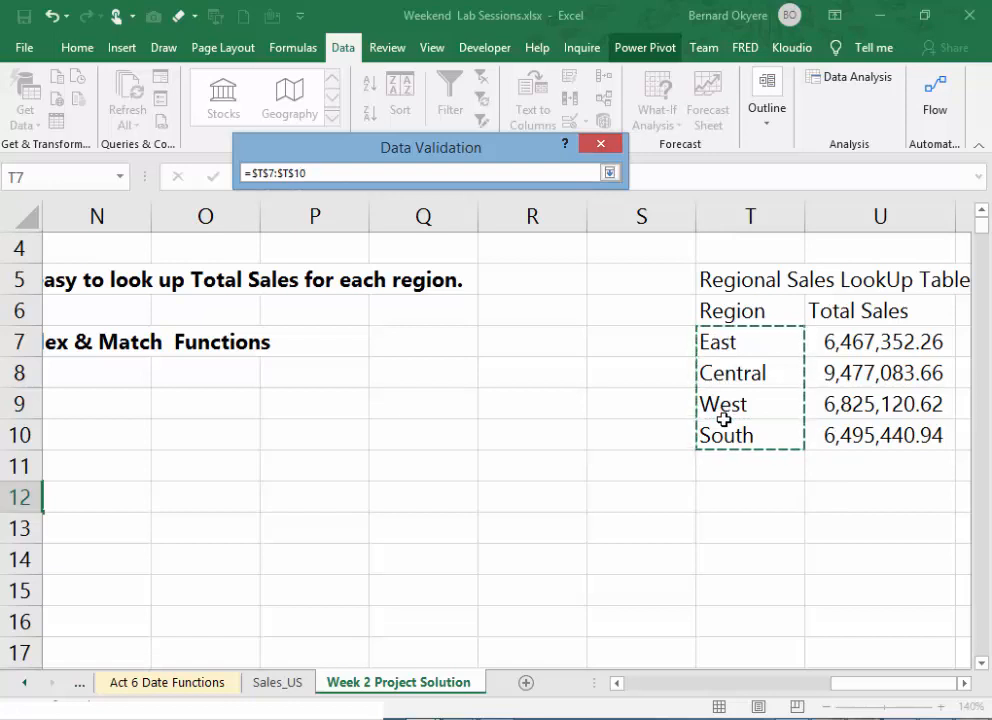
pyautogui.click(610, 174)
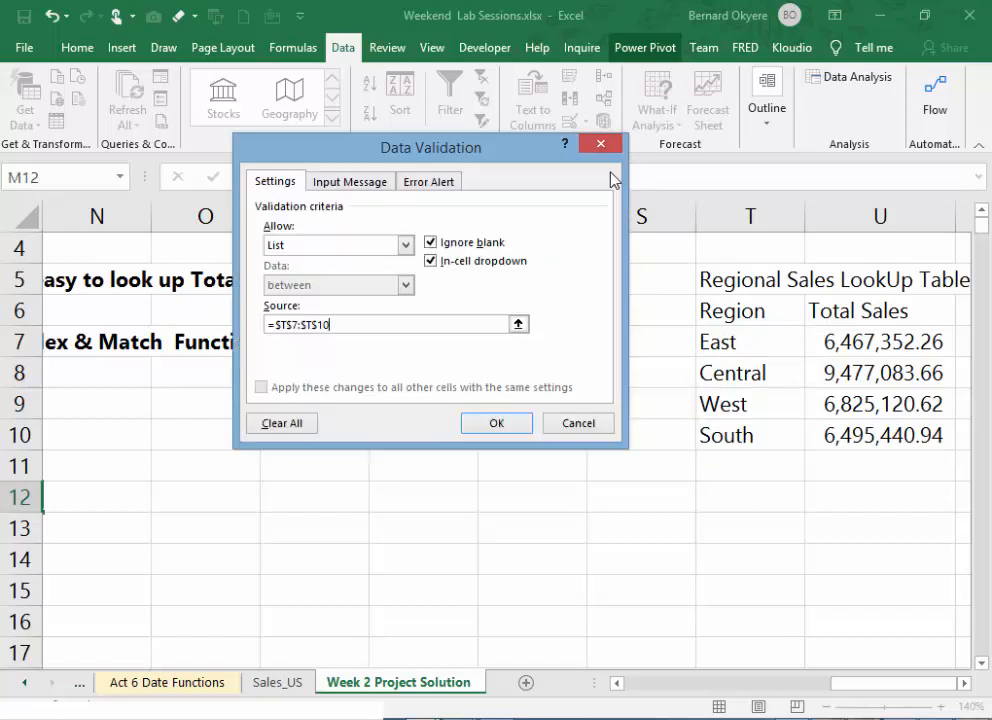
pyautogui.click(489, 428)
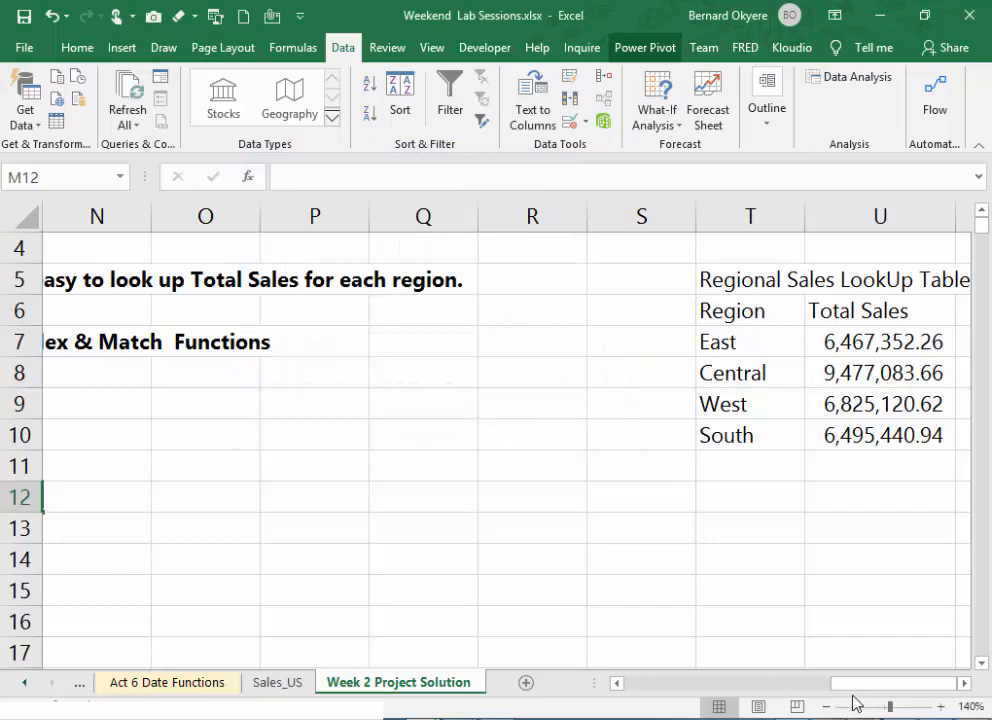
# - Choose East from the region drop-down list in cell M12
pyautogui.moveTo(852, 686); pyautogui.dragTo(763, 680)
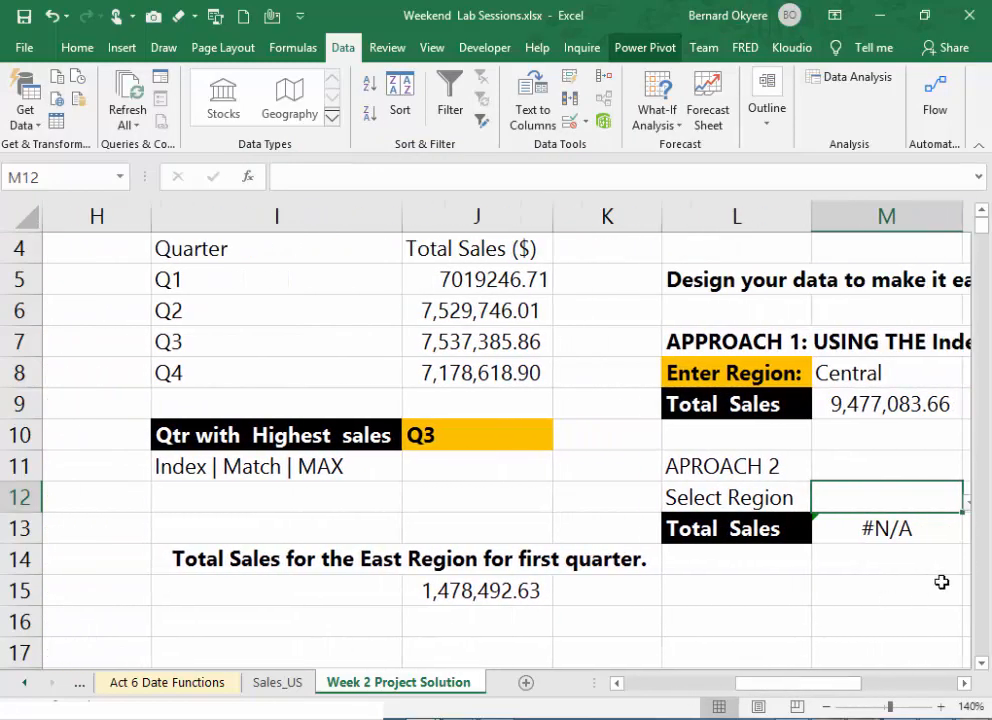
pyautogui.click(965, 683)
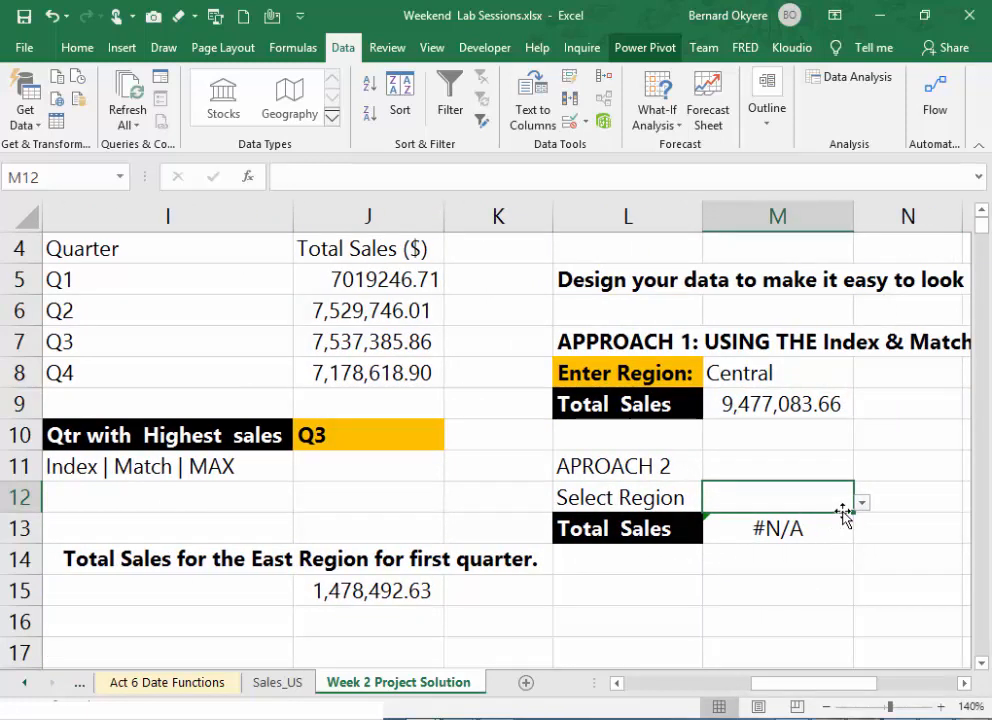
pyautogui.click(862, 502)
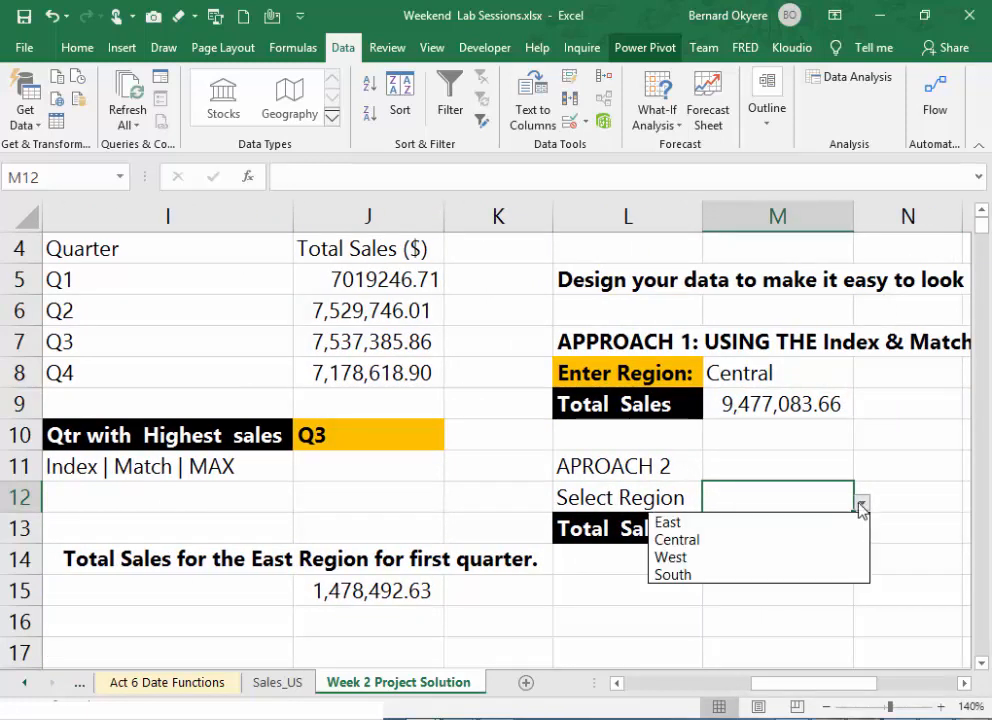
pyautogui.click(742, 524)
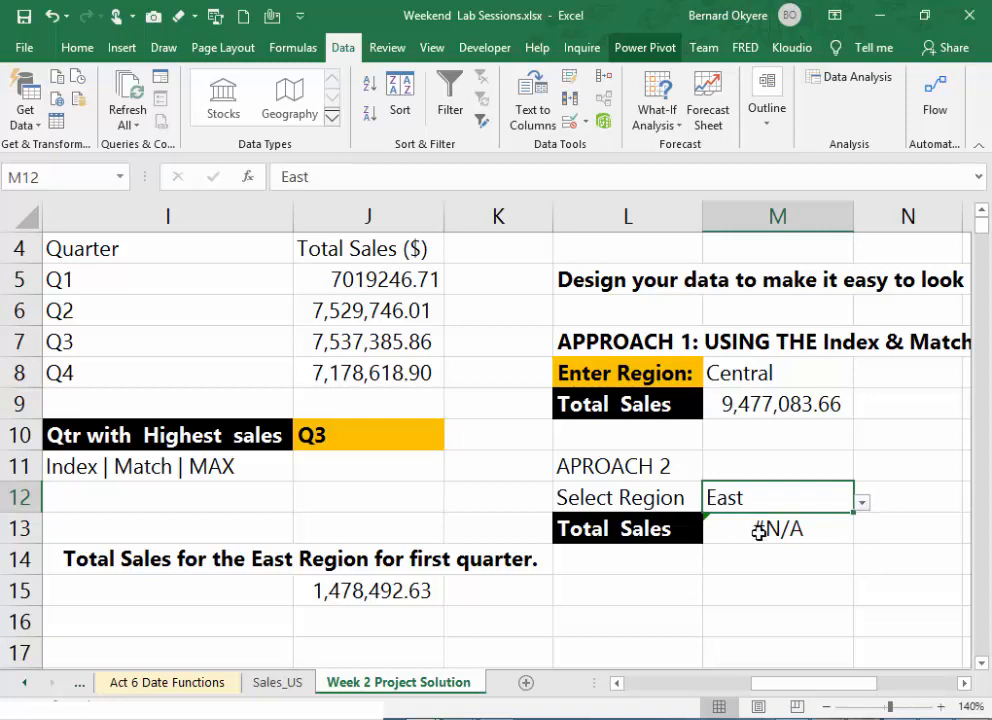
# - Compare the INDEX and MATCH ranges in M13's Total Sales formula with those in the original formula in M9
pyautogui.doubleClick(793, 537)
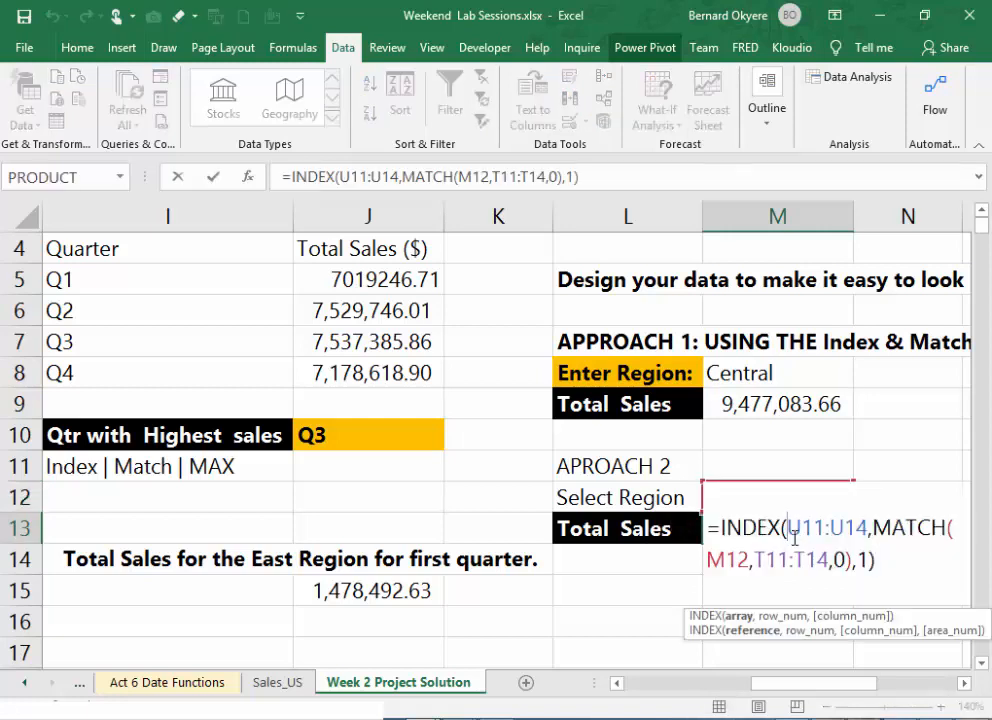
pyautogui.press('Return')
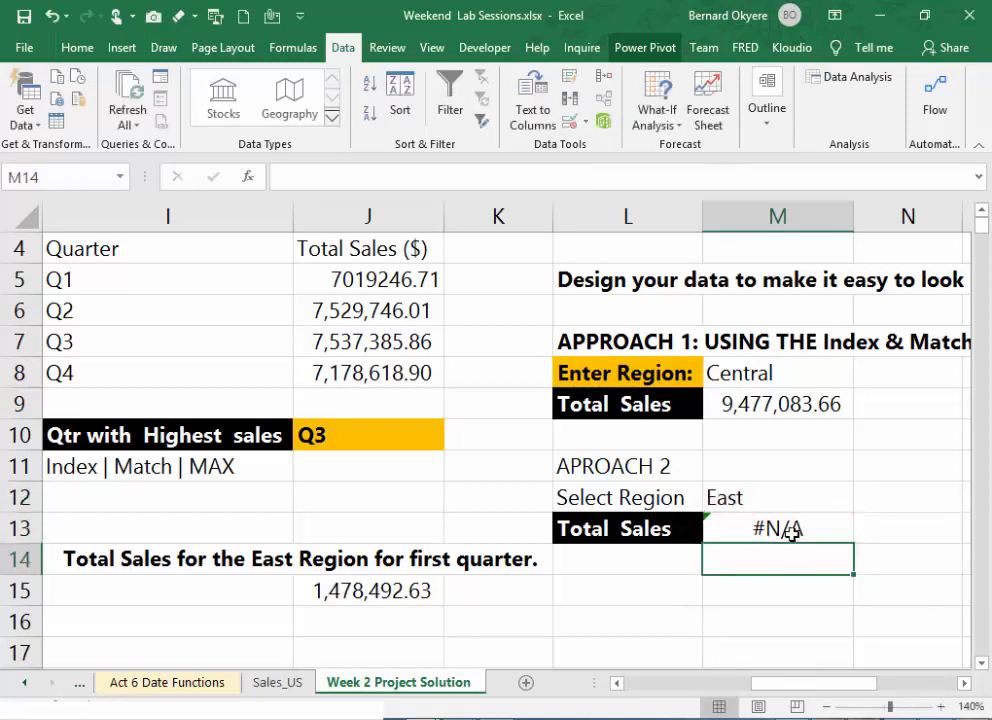
pyautogui.click(793, 531)
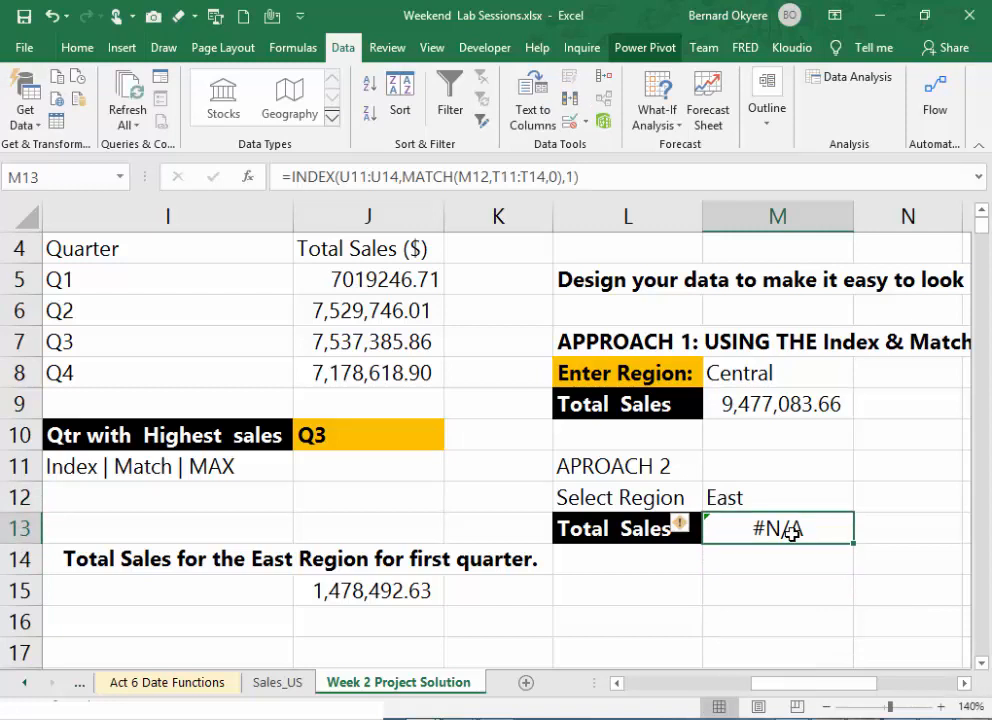
pyautogui.doubleClick(792, 533)
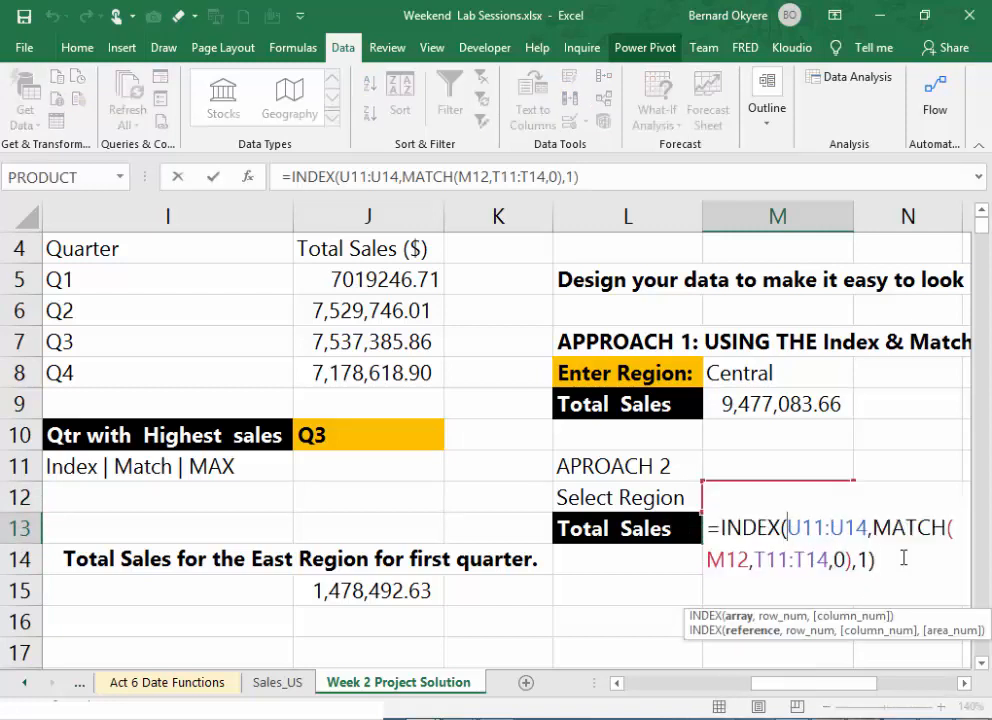
pyautogui.press('Return')
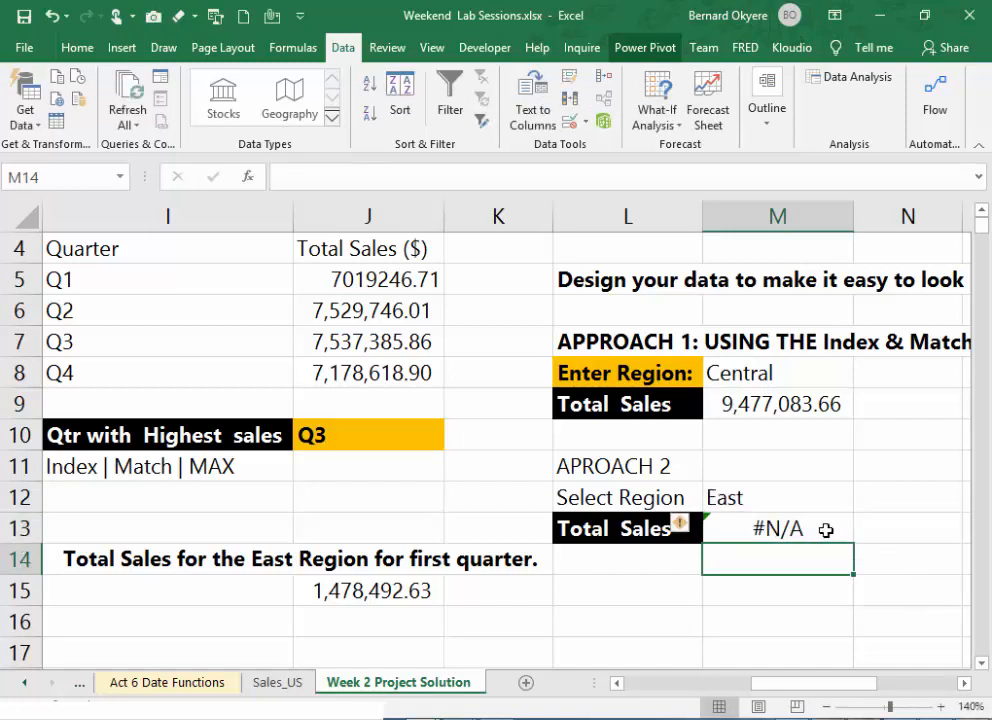
pyautogui.click(826, 530)
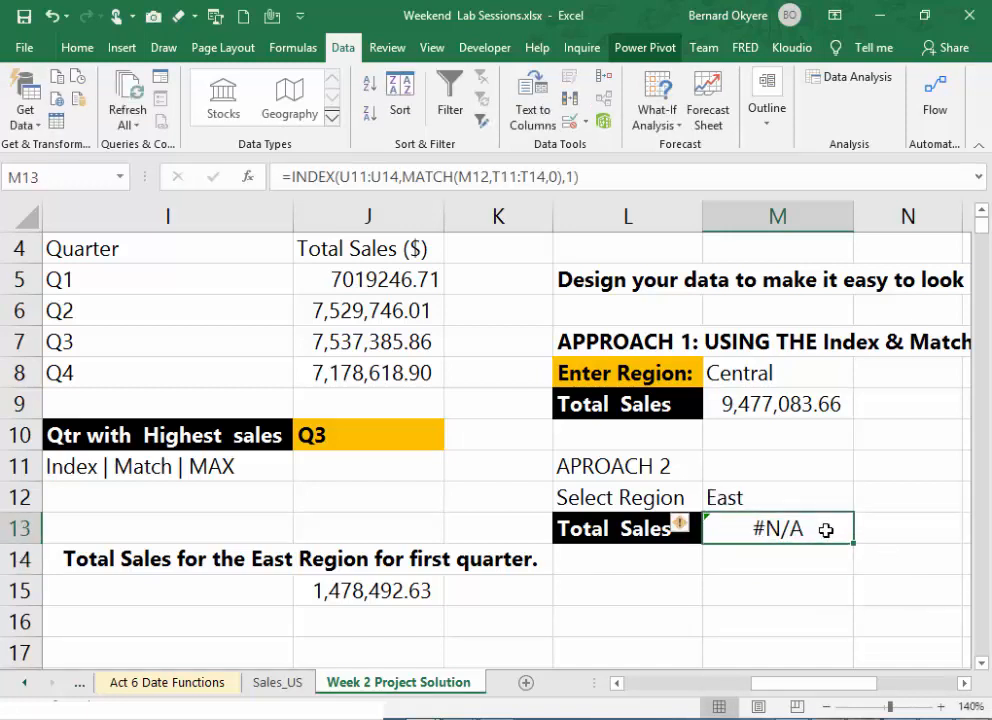
pyautogui.doubleClick(788, 411)
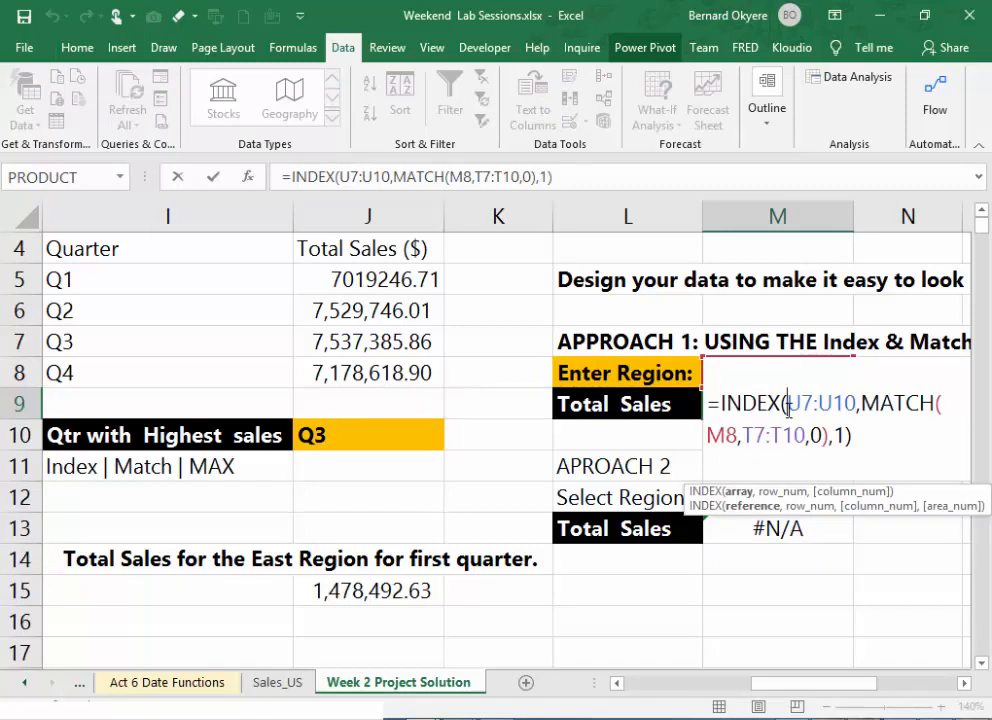
pyautogui.press('Return')
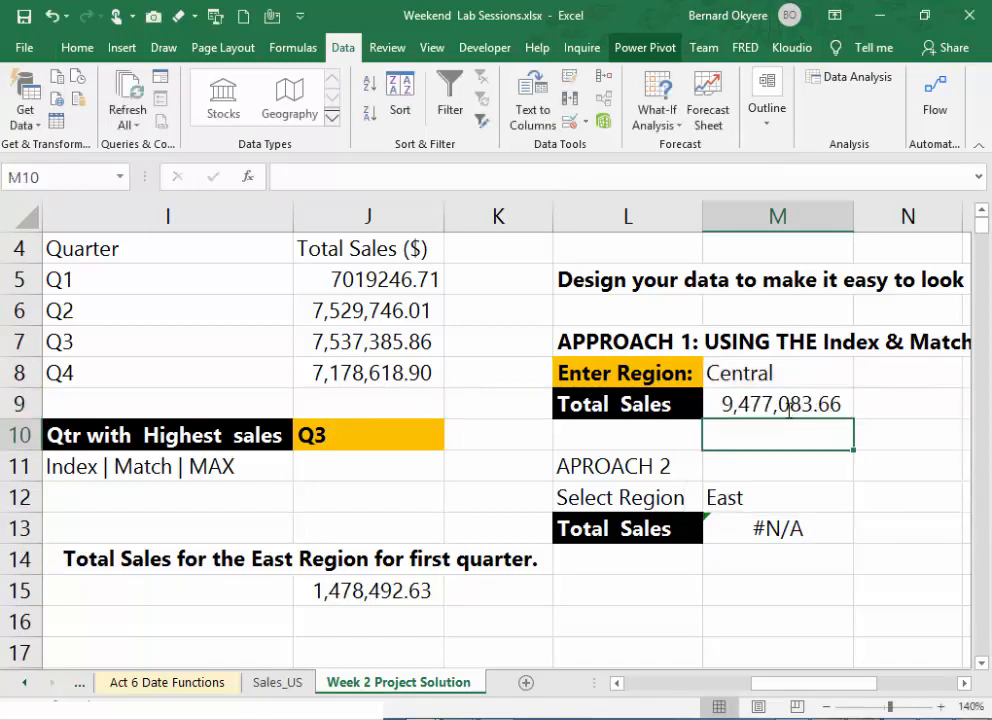
# - Check M13's formula ranges against the regional lookup table, and edit its INDEX range to start at U7 with a changed end row
pyautogui.click(792, 528)
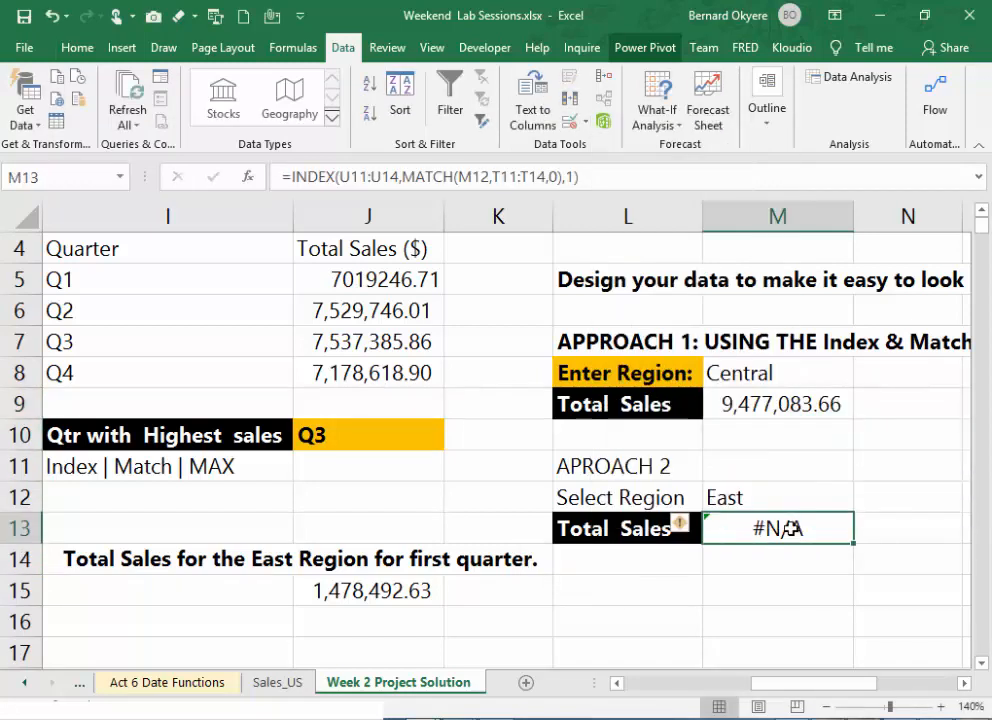
pyautogui.doubleClick(812, 530)
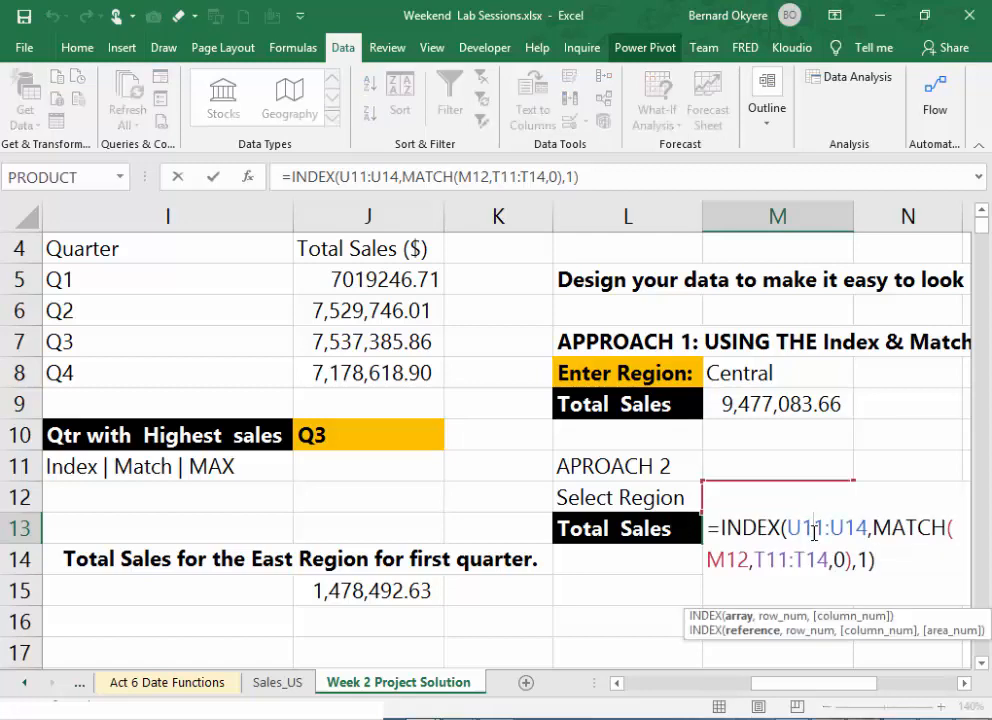
pyautogui.hscroll(5, 925, 692)
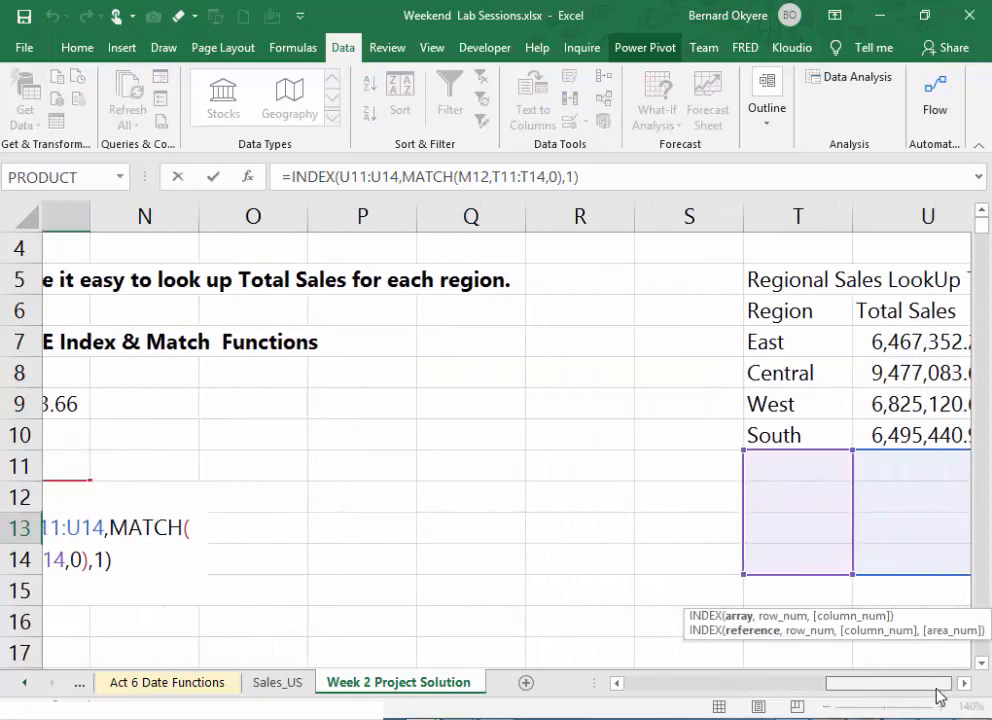
pyautogui.moveTo(940, 697); pyautogui.dragTo(943, 699)
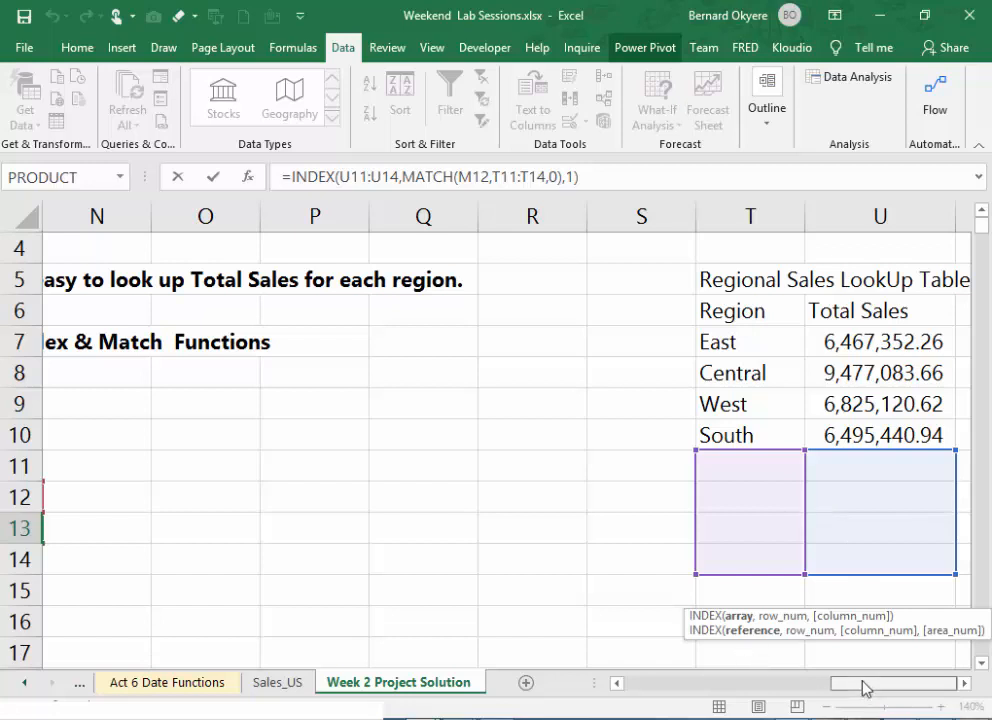
pyautogui.moveTo(866, 685); pyautogui.dragTo(760, 660)
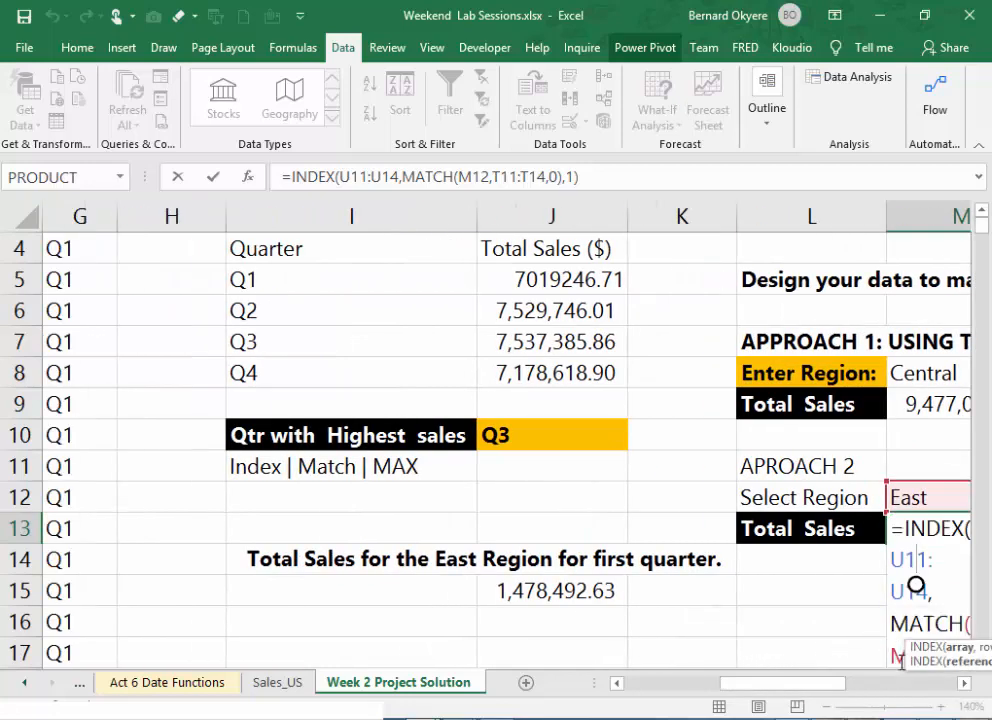
pyautogui.click(366, 175)
pyautogui.press('BackSpace')
pyautogui.press('BackSpace')
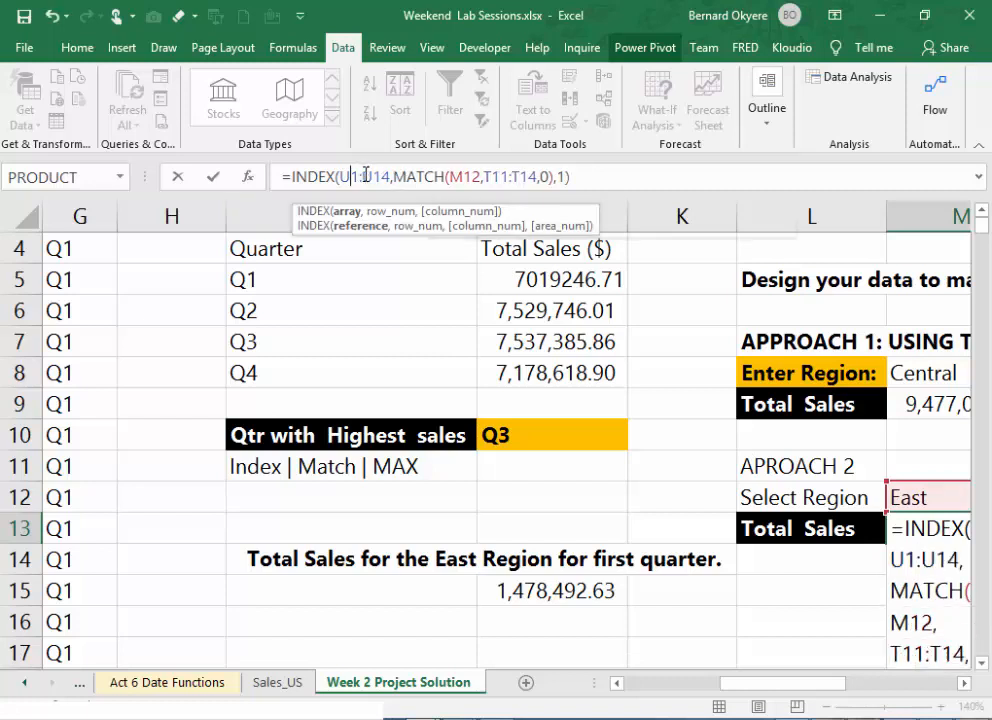
pyautogui.write('7')
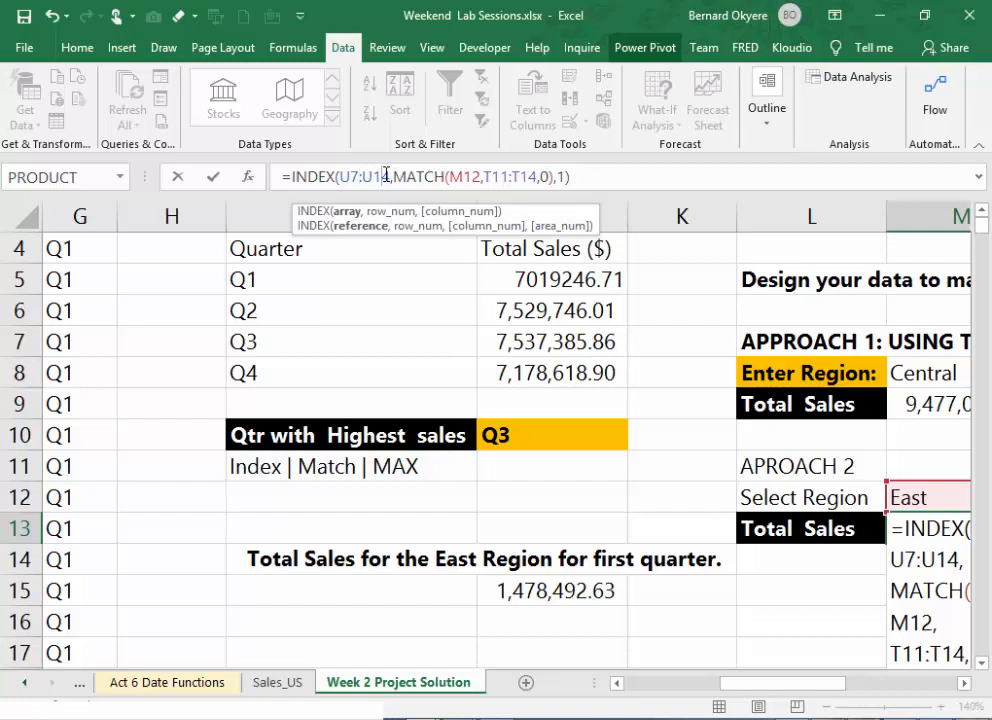
pyautogui.press('BackSpace')
pyautogui.write('11')
pyautogui.press('Return')
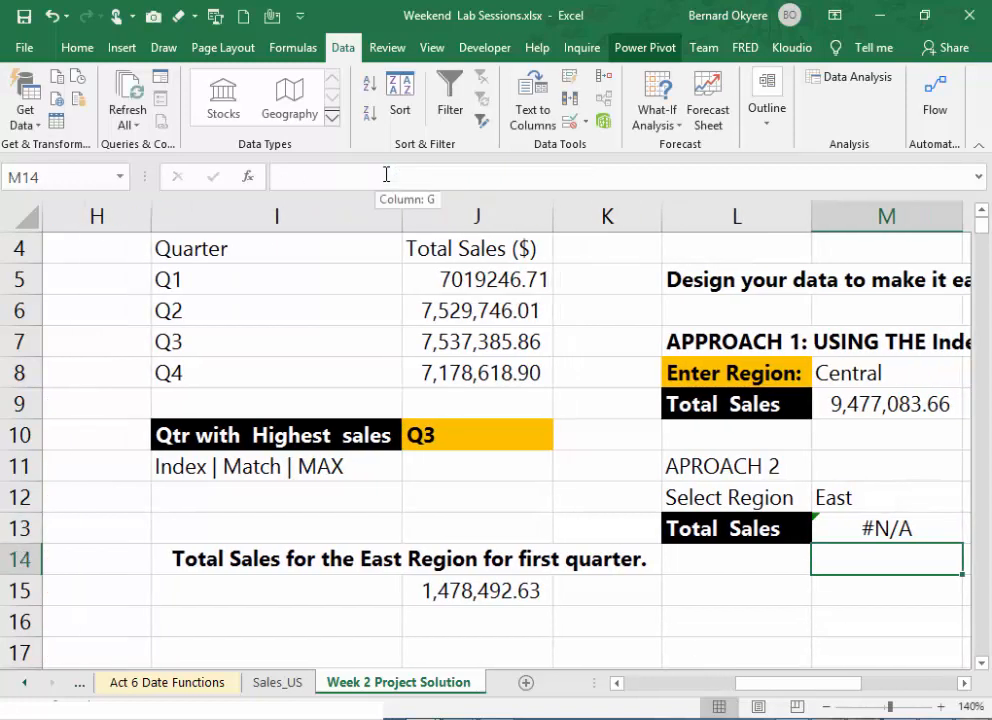
# - Copy the full text of the INDEX and MATCH formula in M9 and leave that cell as it is
pyautogui.click(872, 410)
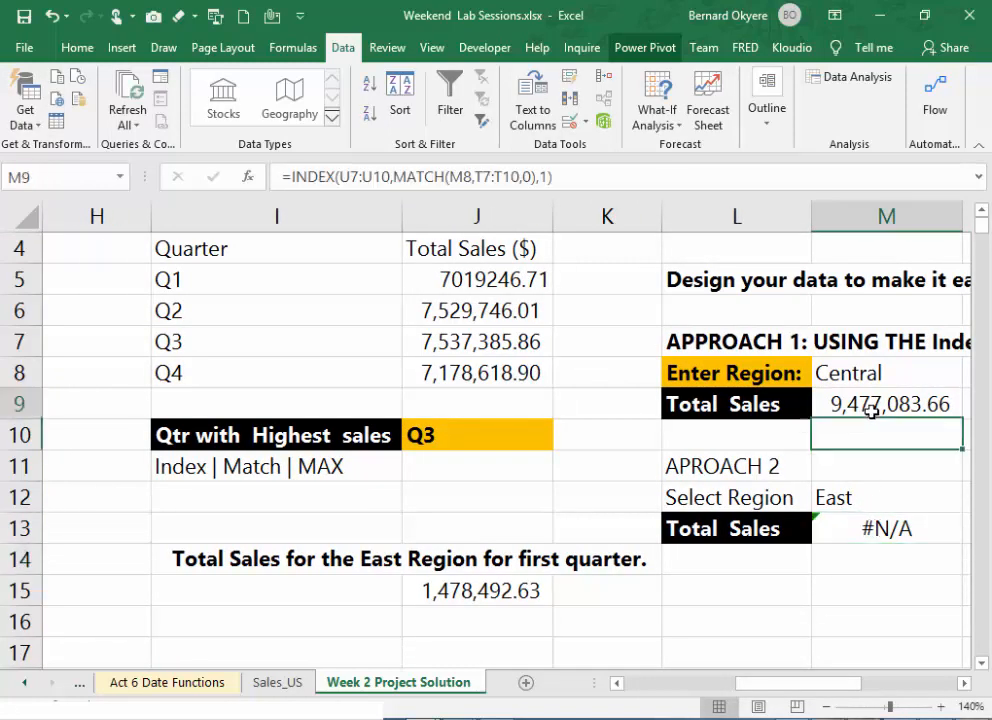
pyautogui.moveTo(607, 176); pyautogui.dragTo(240, 174)
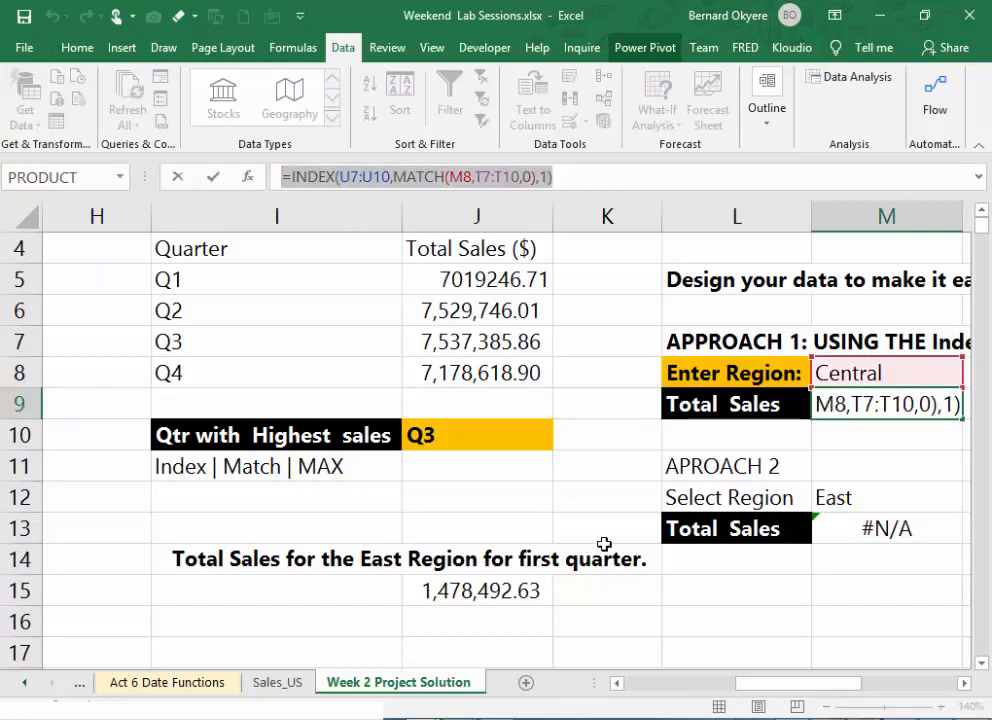
pyautogui.press('Escape')
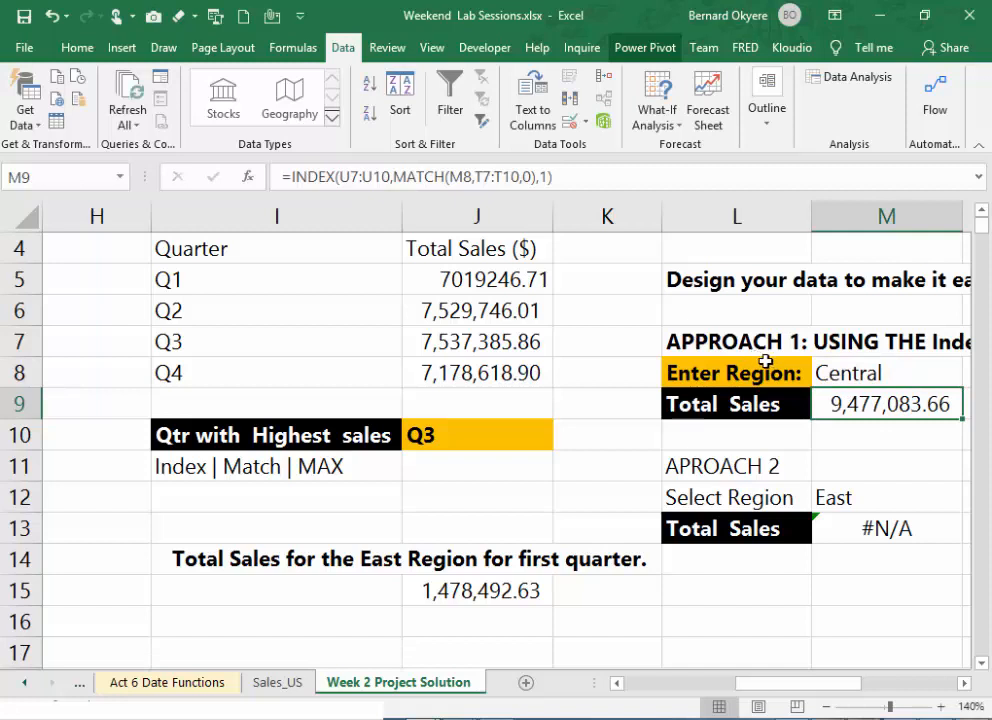
# - Clear the existing Total Sales formula from cell M13
pyautogui.click(887, 541)
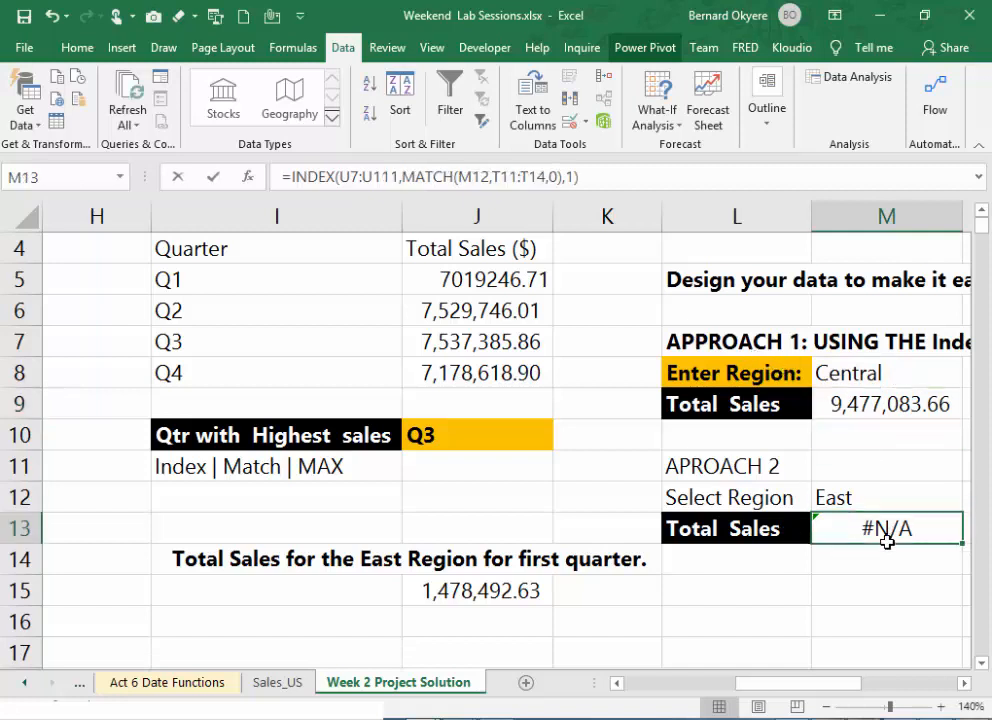
pyautogui.press('BackSpace')
pyautogui.press('Return')
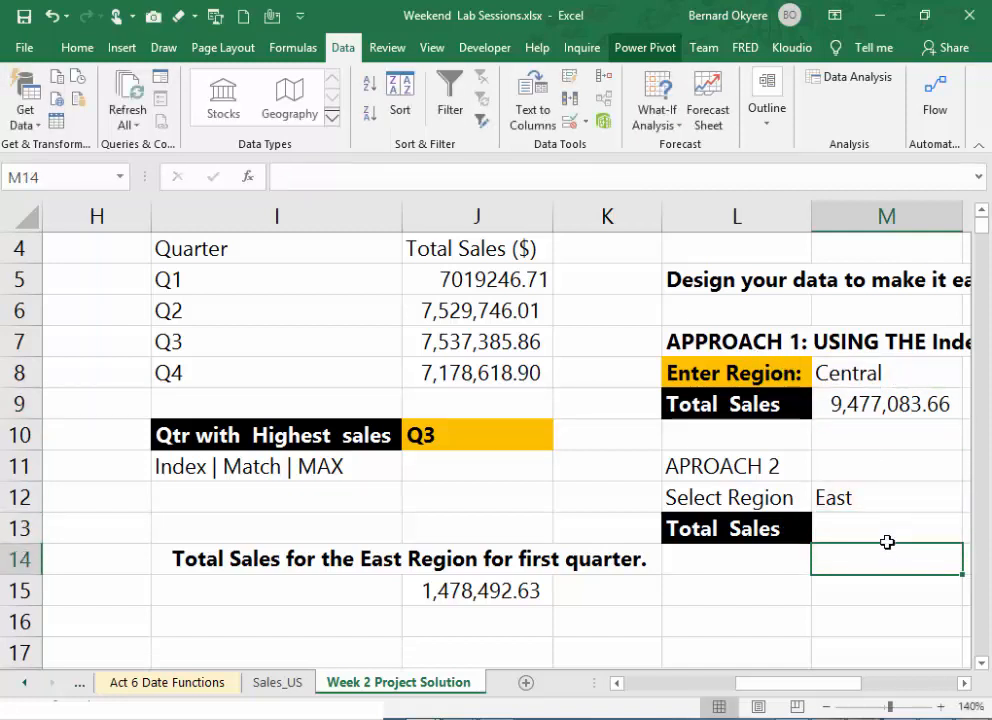
# - Begin a new INDEX formula in M13 with the lookup table's total sales, U7:U10, as the array
pyautogui.click(868, 526)
pyautogui.write('=')
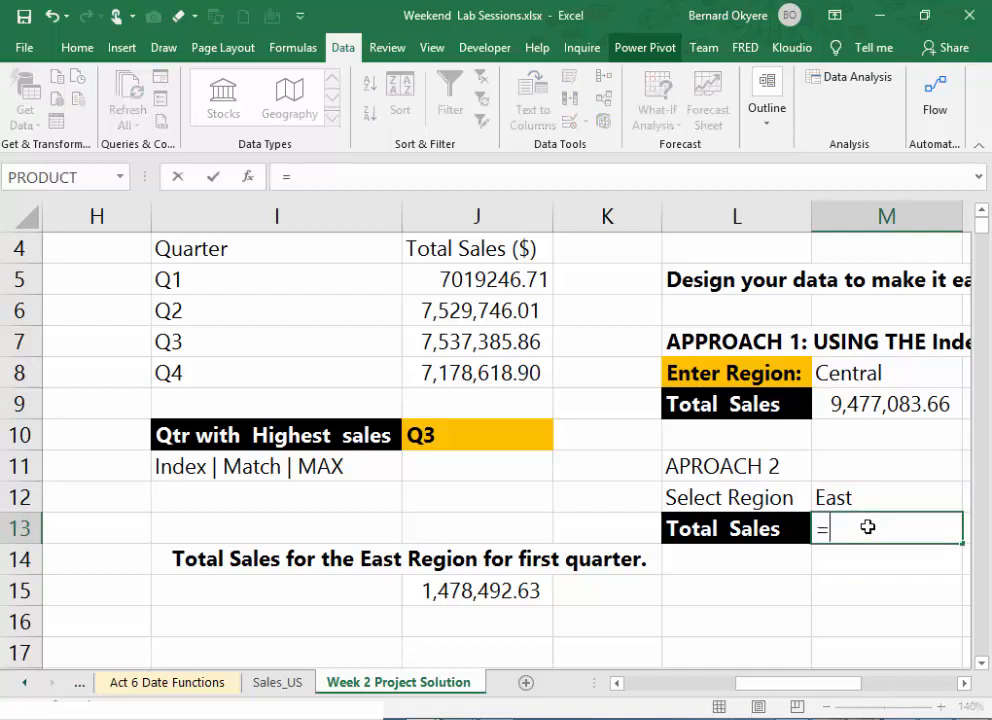
pyautogui.write('INDEX(')
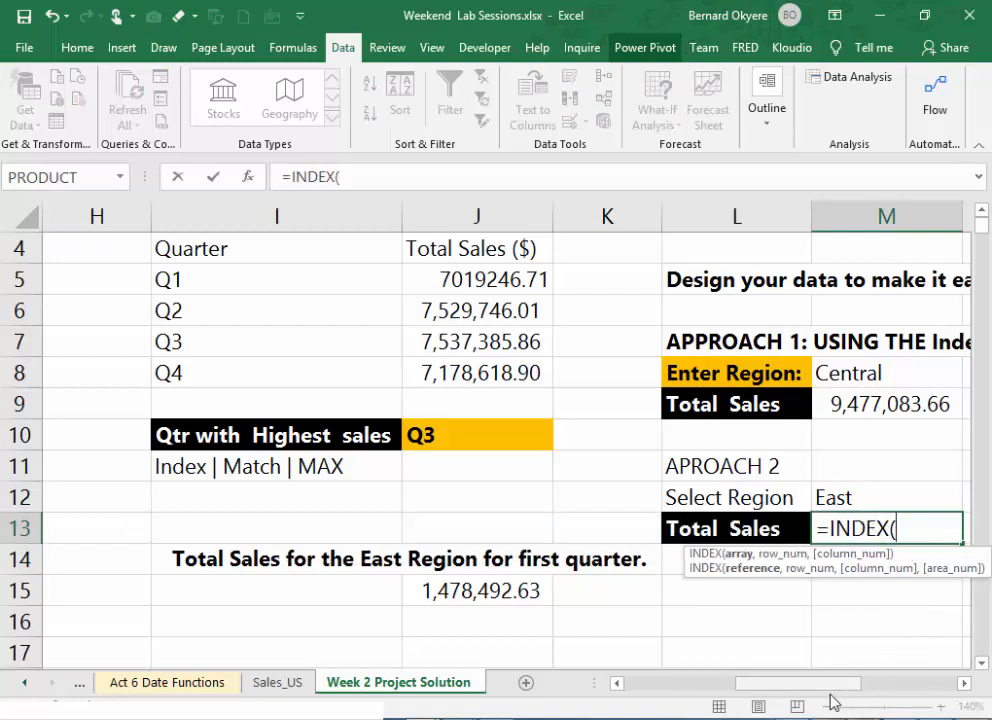
pyautogui.moveTo(832, 689); pyautogui.dragTo(934, 692)
pyautogui.moveTo(852, 341); pyautogui.dragTo(830, 428)
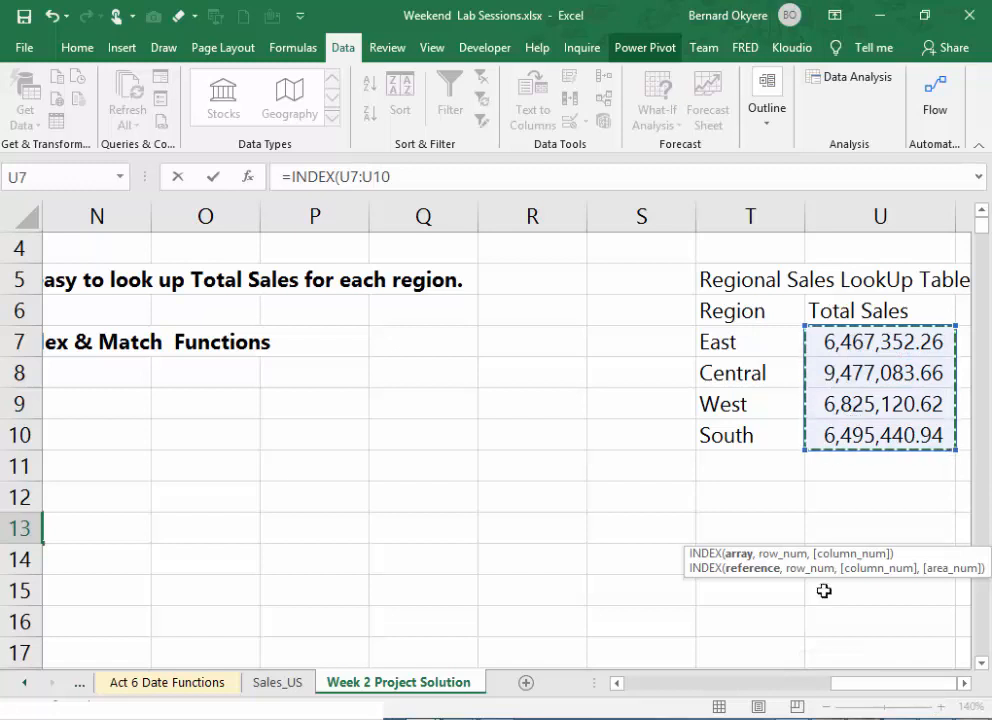
pyautogui.click(404, 180)
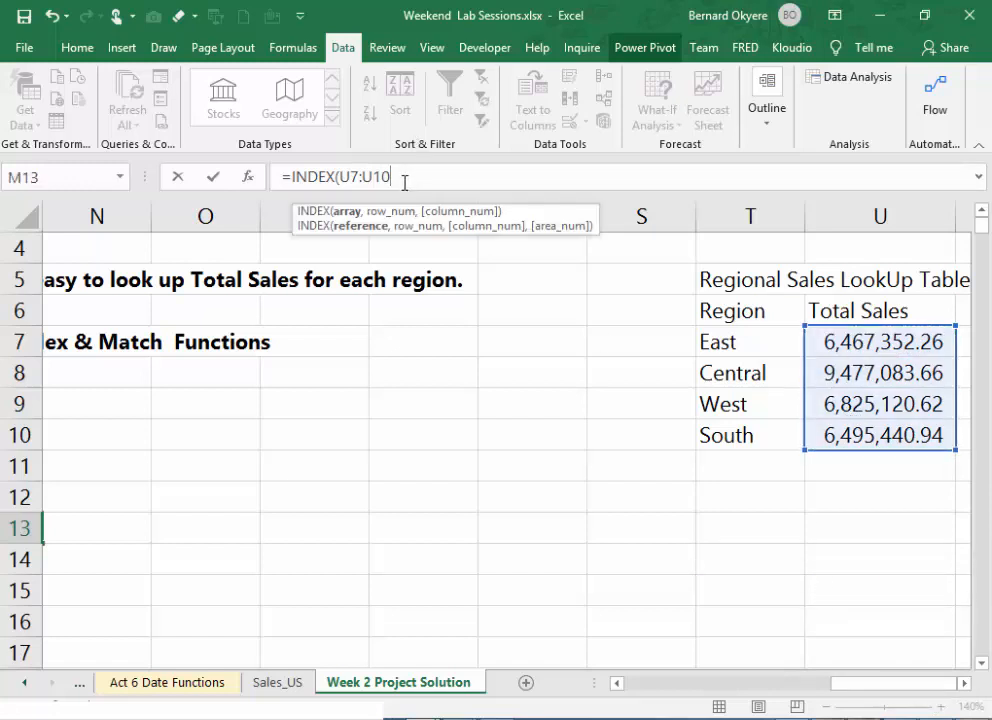
pyautogui.write('m')
pyautogui.press('BackSpace')
pyautogui.write(',')
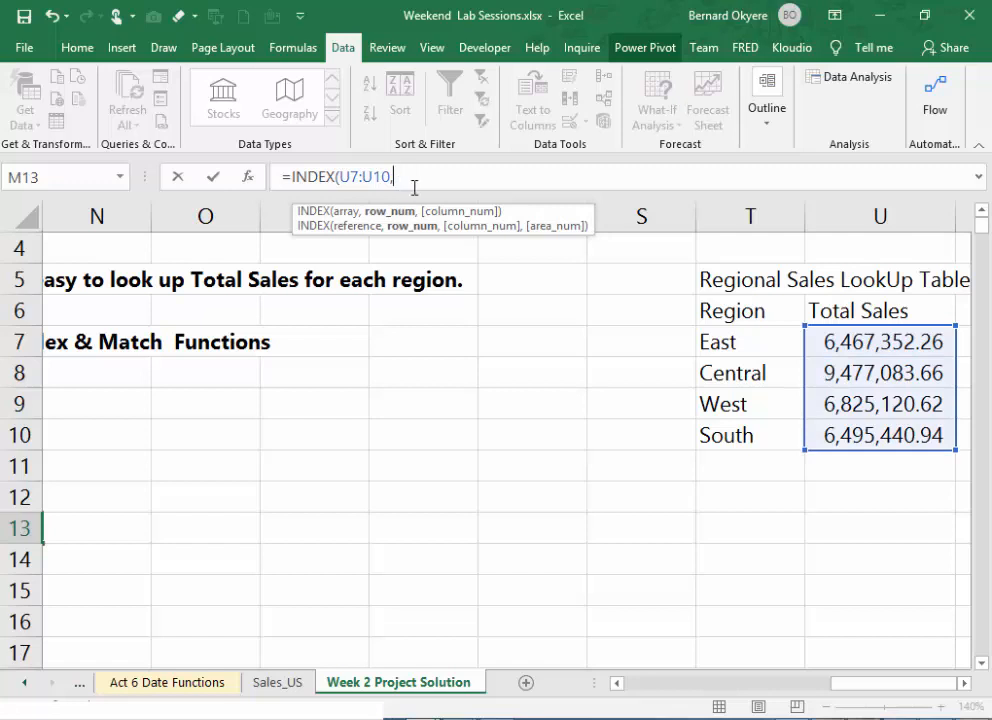
pyautogui.write('MATCH(')
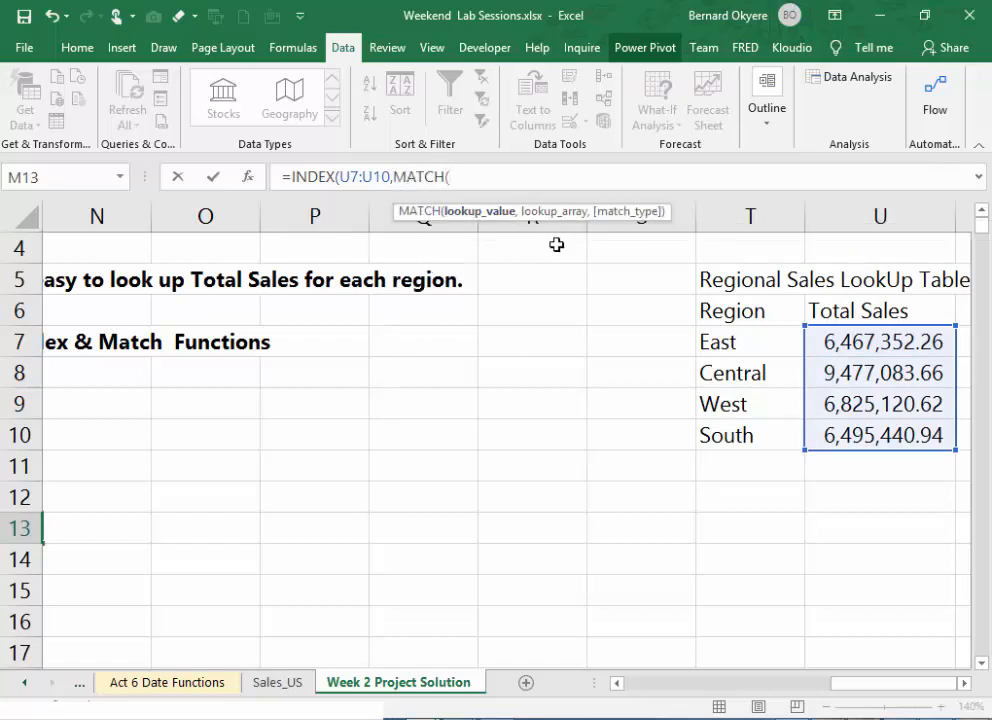
# - Complete M13's formula with MATCH(T7,T7:T10,0) as the row number and 1 as the column number
pyautogui.click(731, 341)
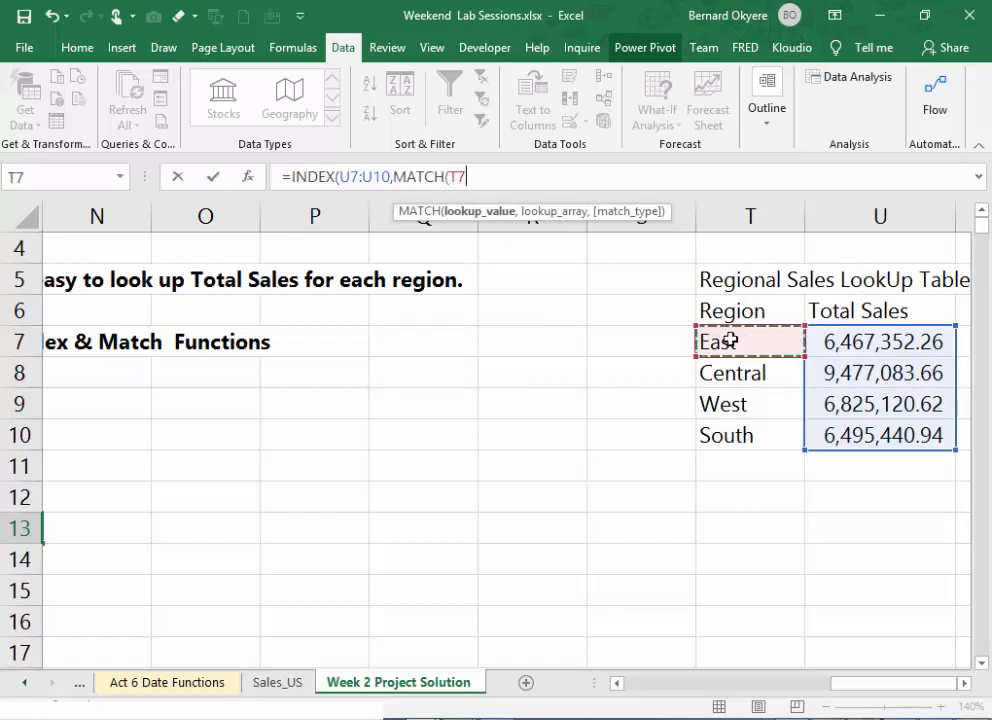
pyautogui.write(',')
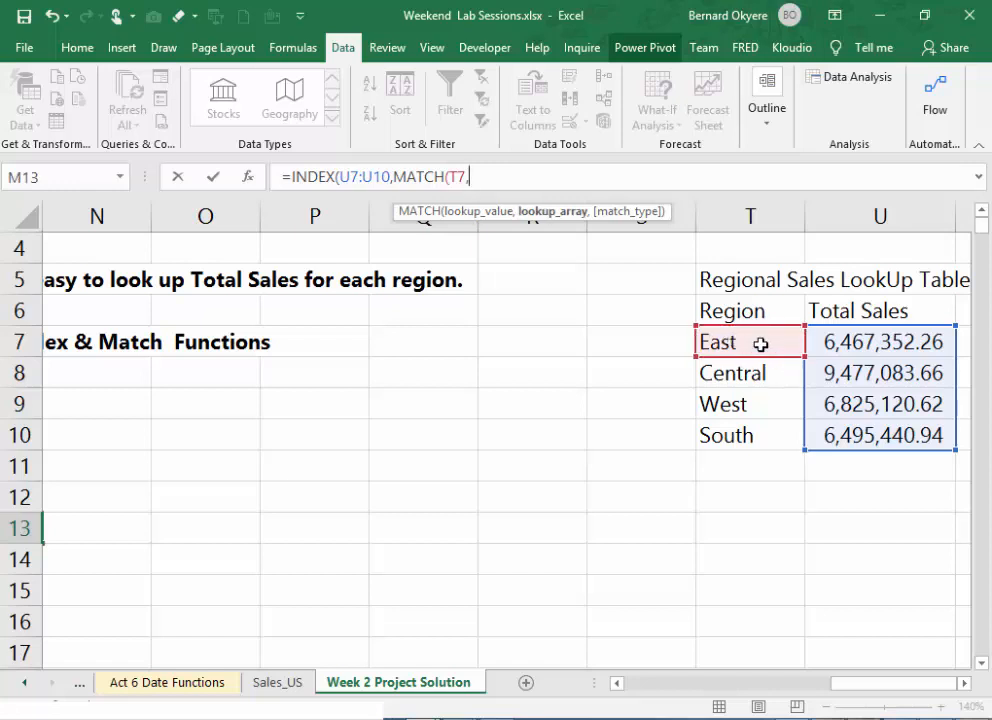
pyautogui.moveTo(760, 343); pyautogui.dragTo(751, 434)
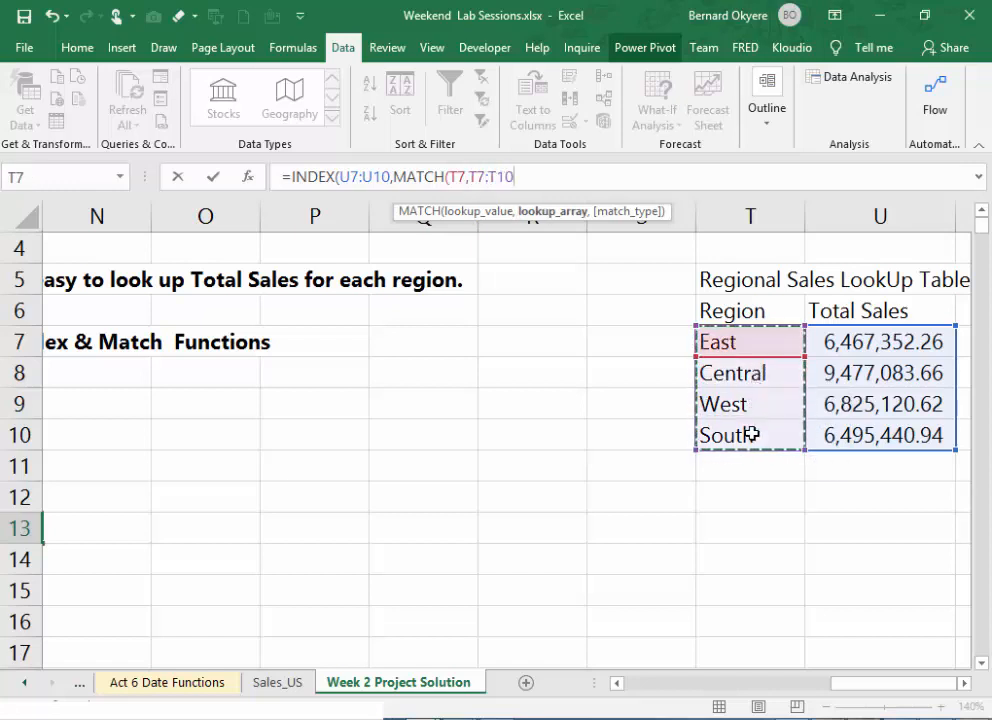
pyautogui.write(',')
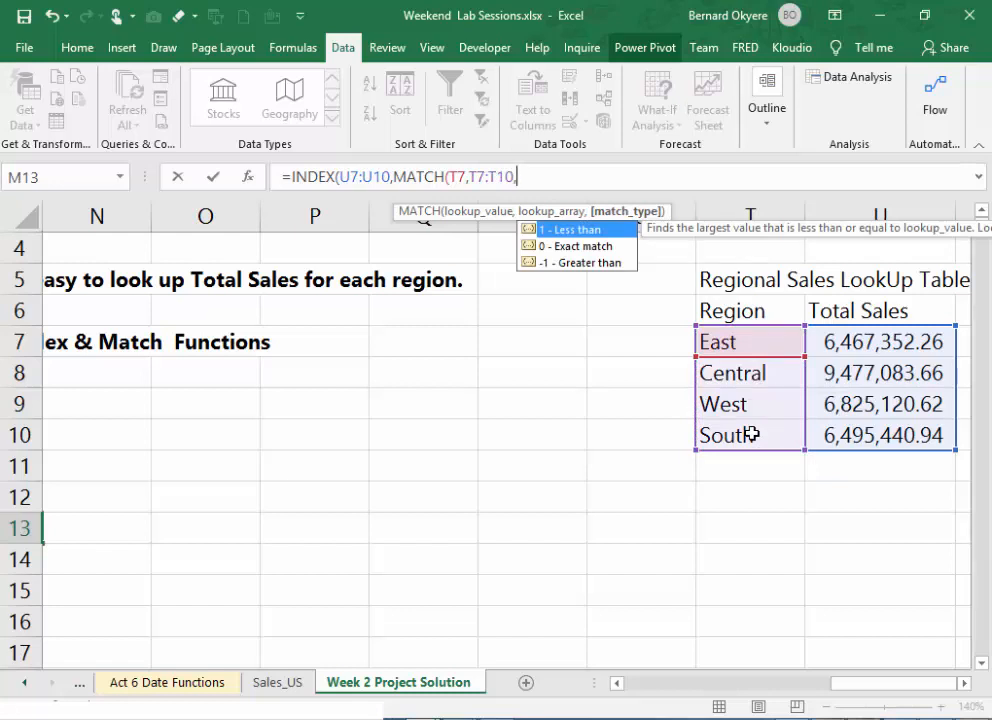
pyautogui.write('0),1')
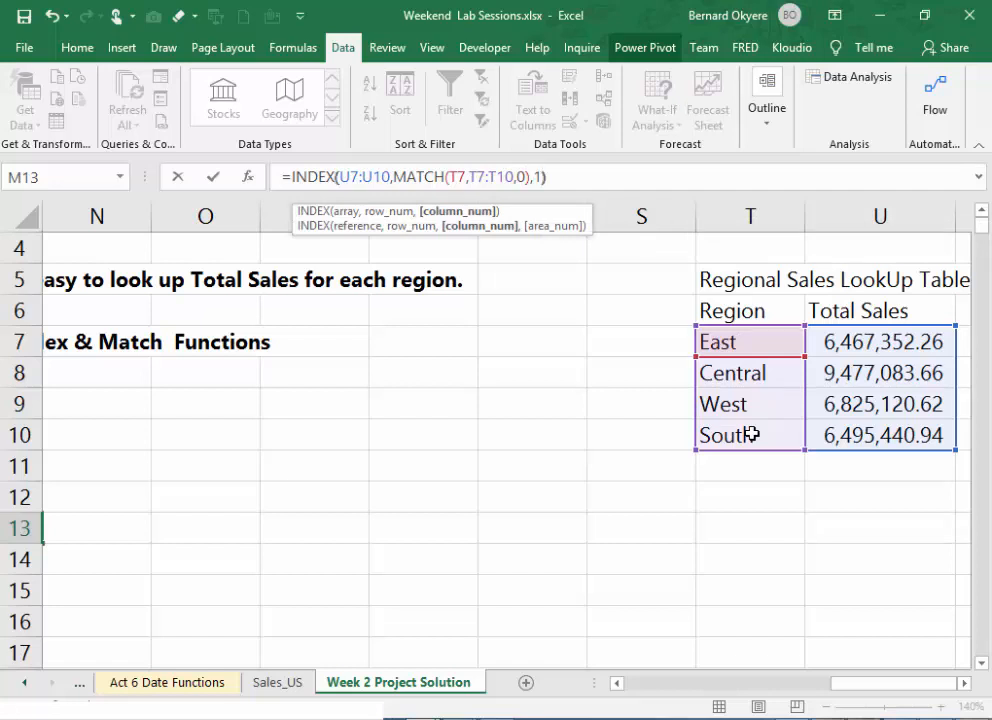
pyautogui.press('Return')
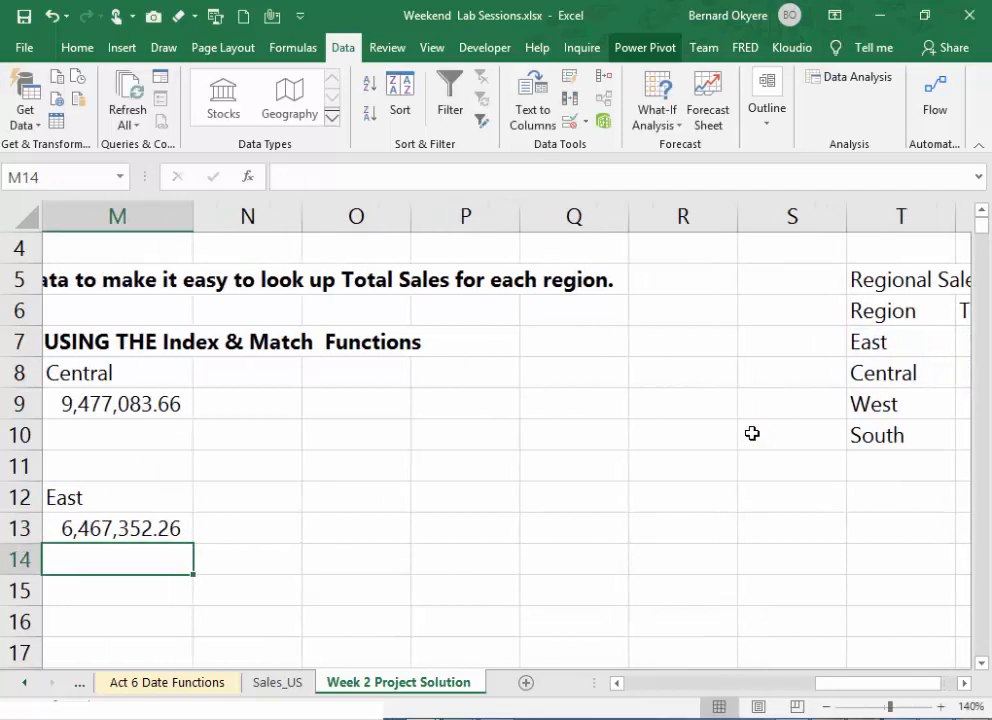
# - Test the lookup by choosing West, Central and South in turn from the region drop-down list in M12
pyautogui.click(778, 684)
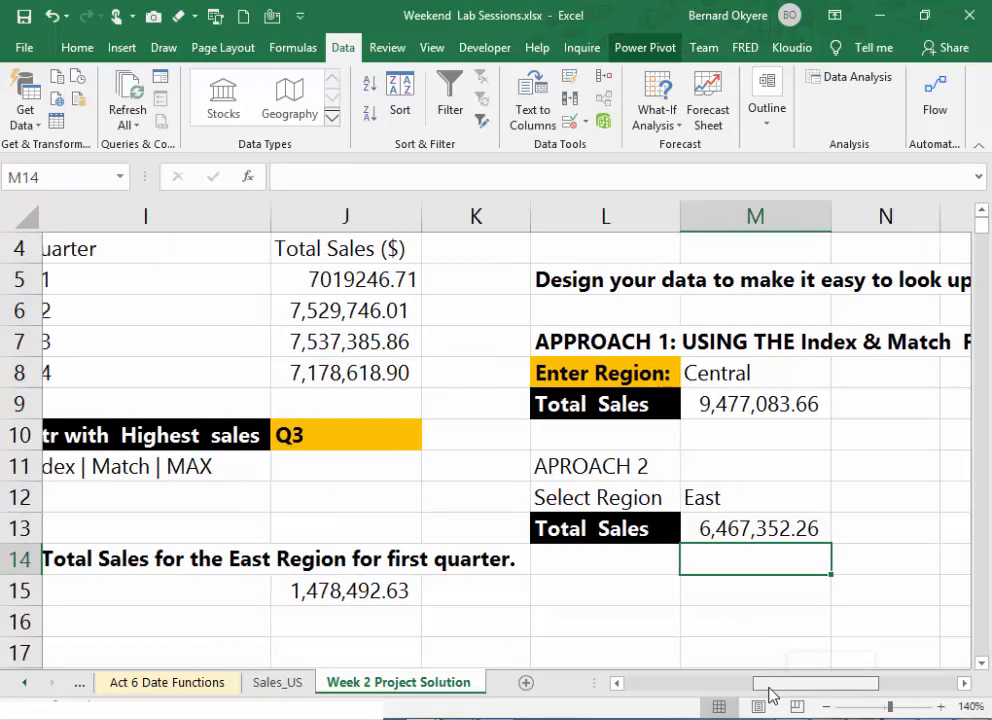
pyautogui.click(807, 487)
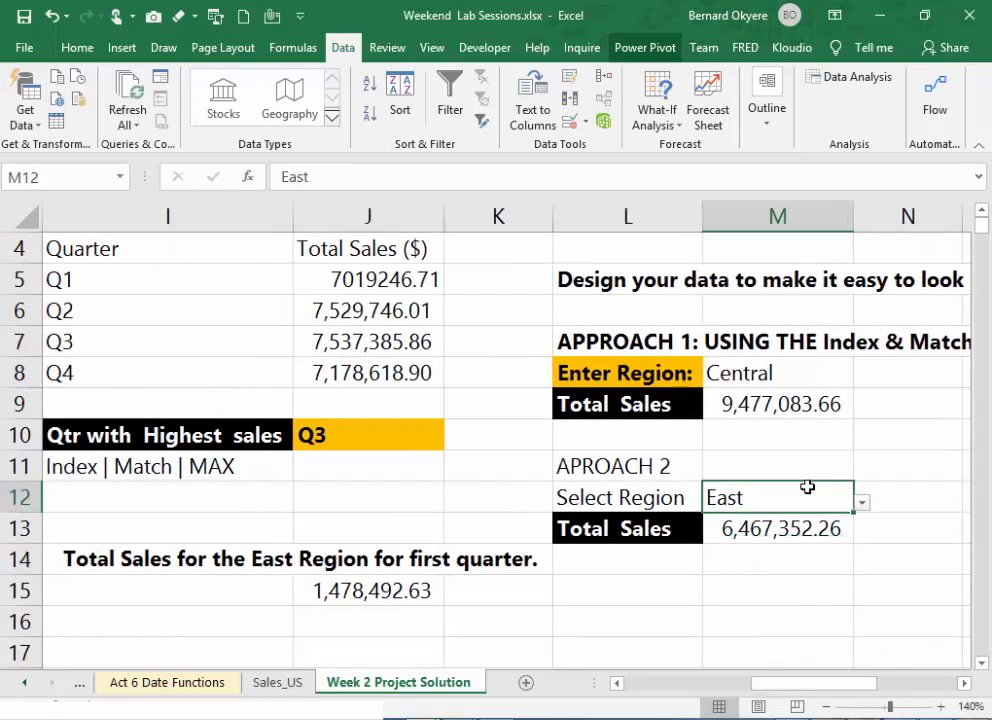
pyautogui.click(864, 505)
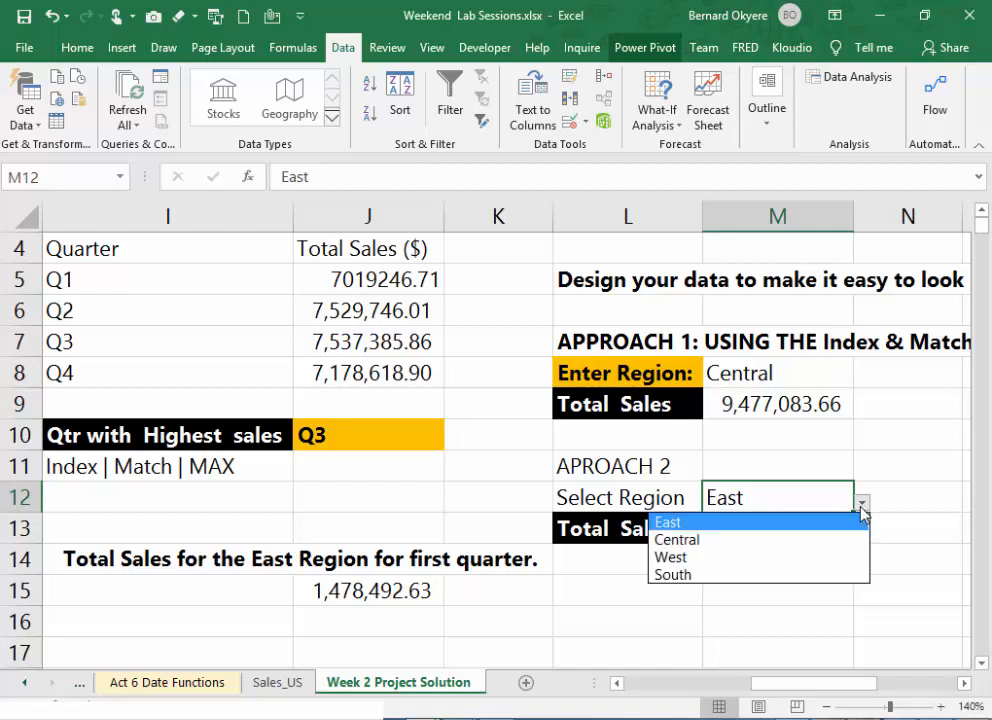
pyautogui.click(713, 556)
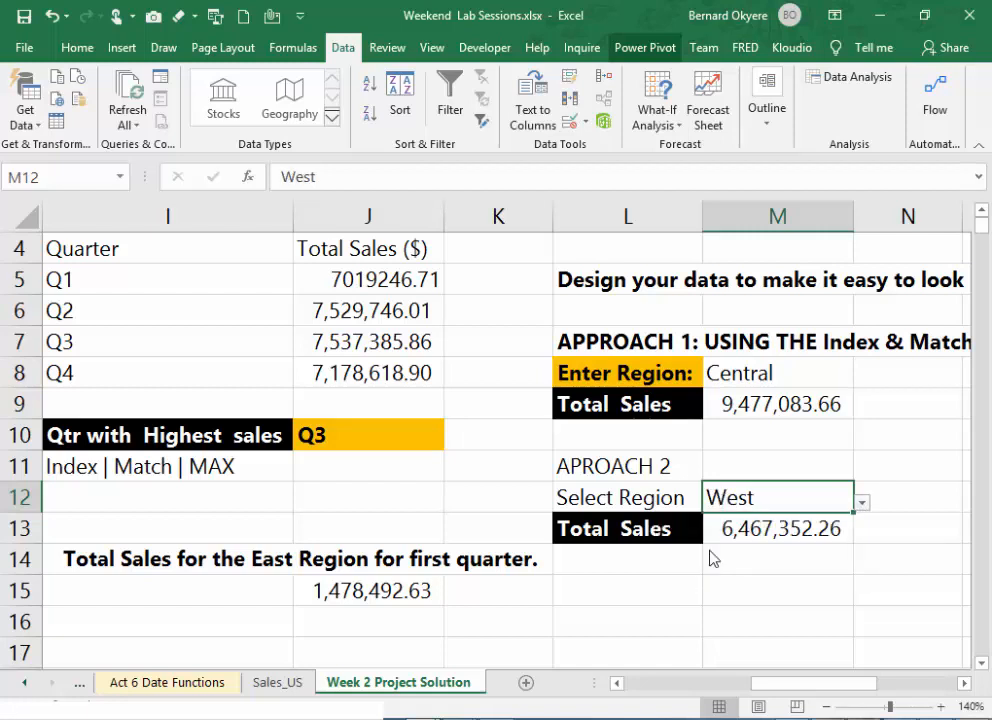
pyautogui.click(862, 505)
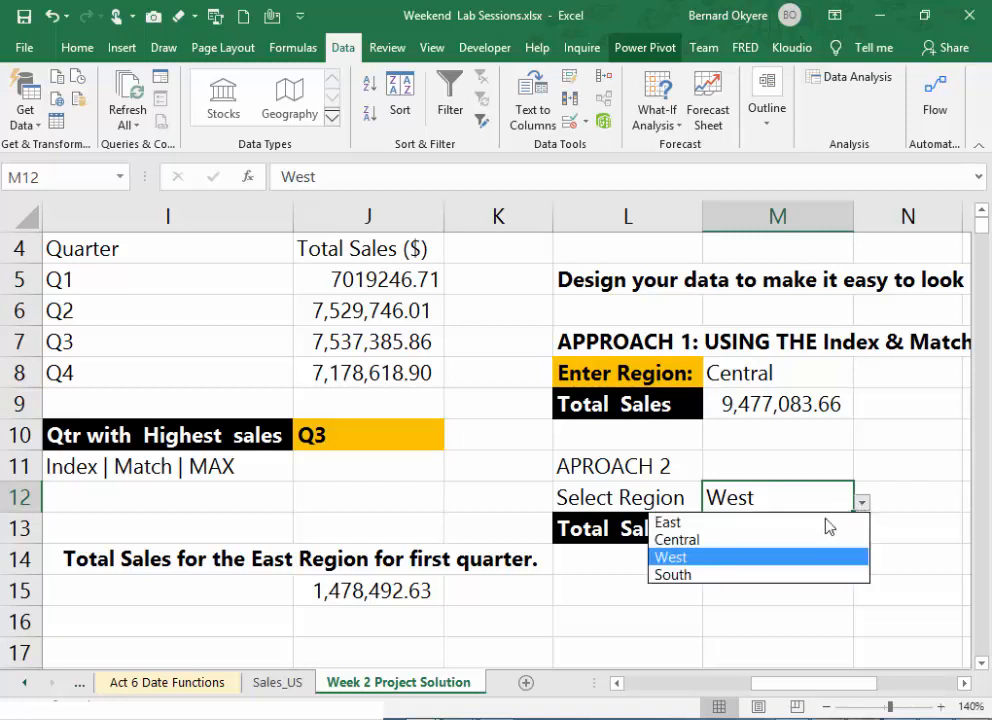
pyautogui.click(763, 543)
pyautogui.click(862, 505)
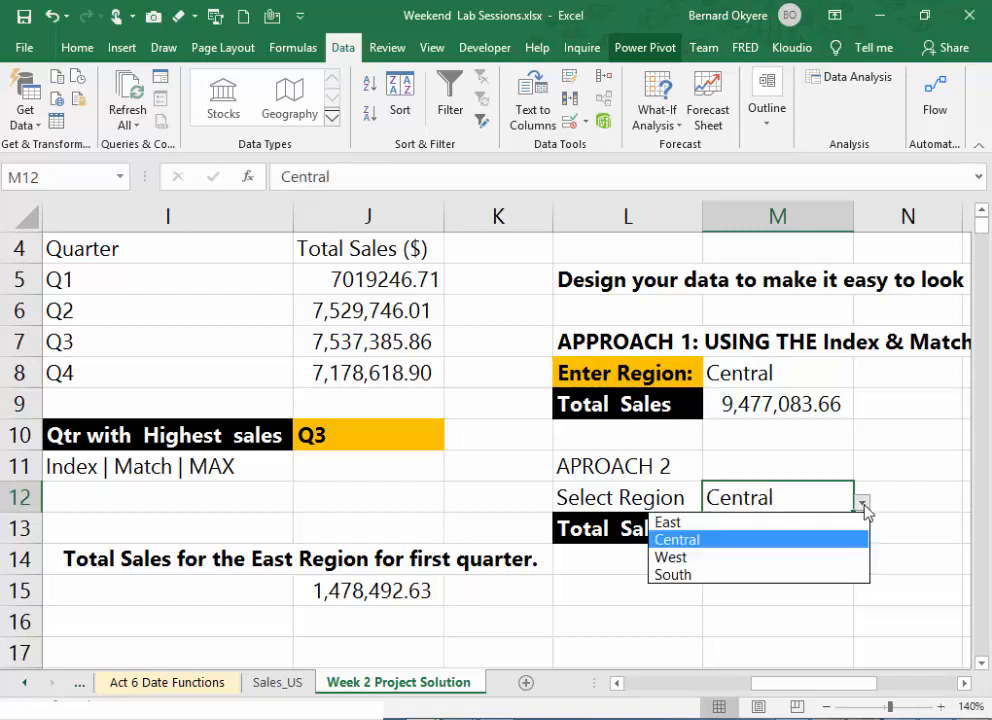
pyautogui.click(709, 576)
pyautogui.click(766, 546)
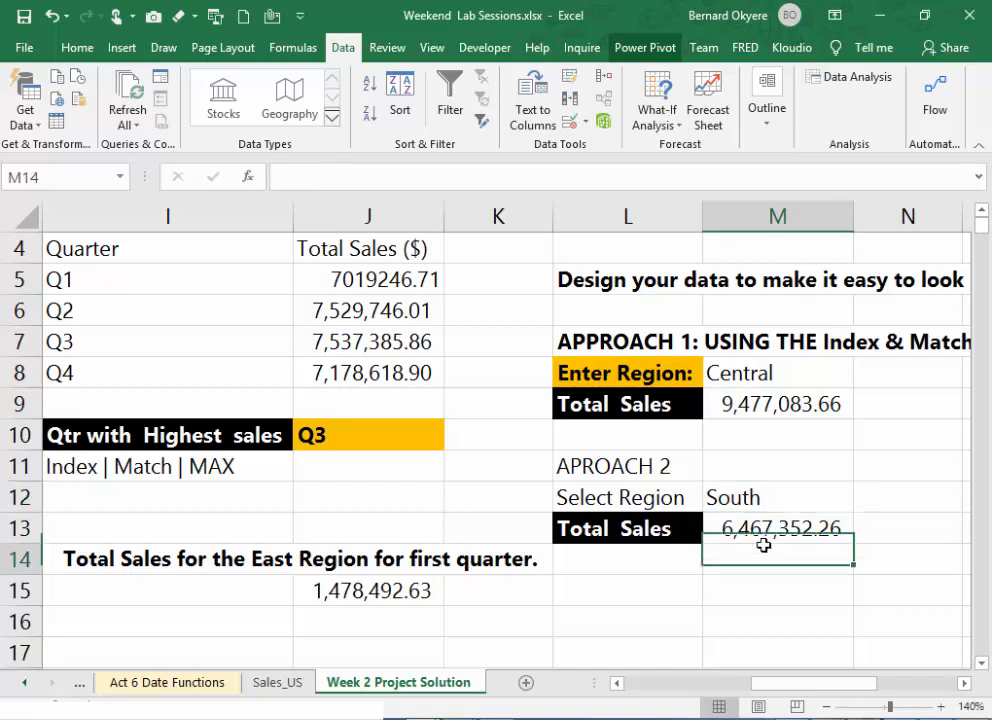
# - Remove the T7 lookup value from the MATCH function in M13's formula
pyautogui.click(772, 530)
pyautogui.doubleClick(779, 528)
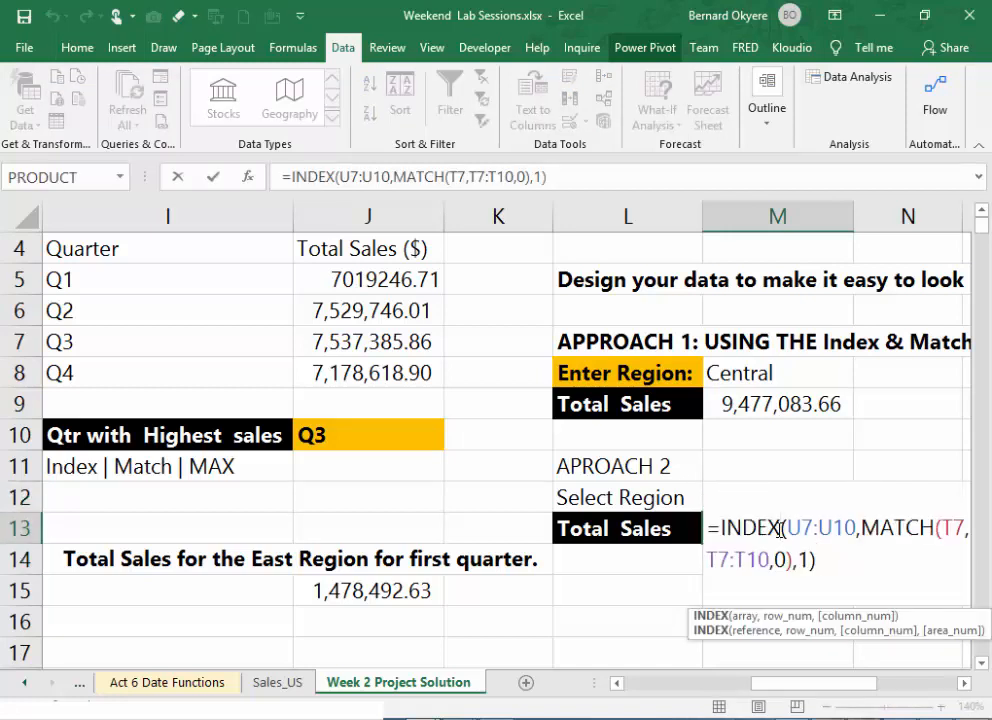
pyautogui.press('Return')
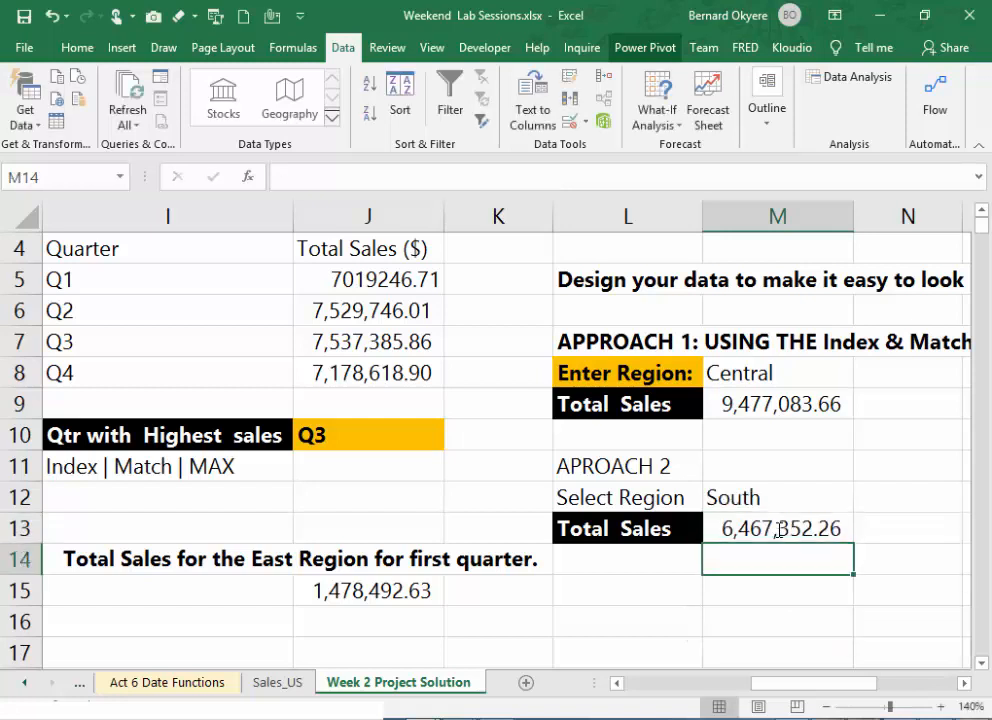
pyautogui.click(766, 529)
pyautogui.doubleClick(766, 529)
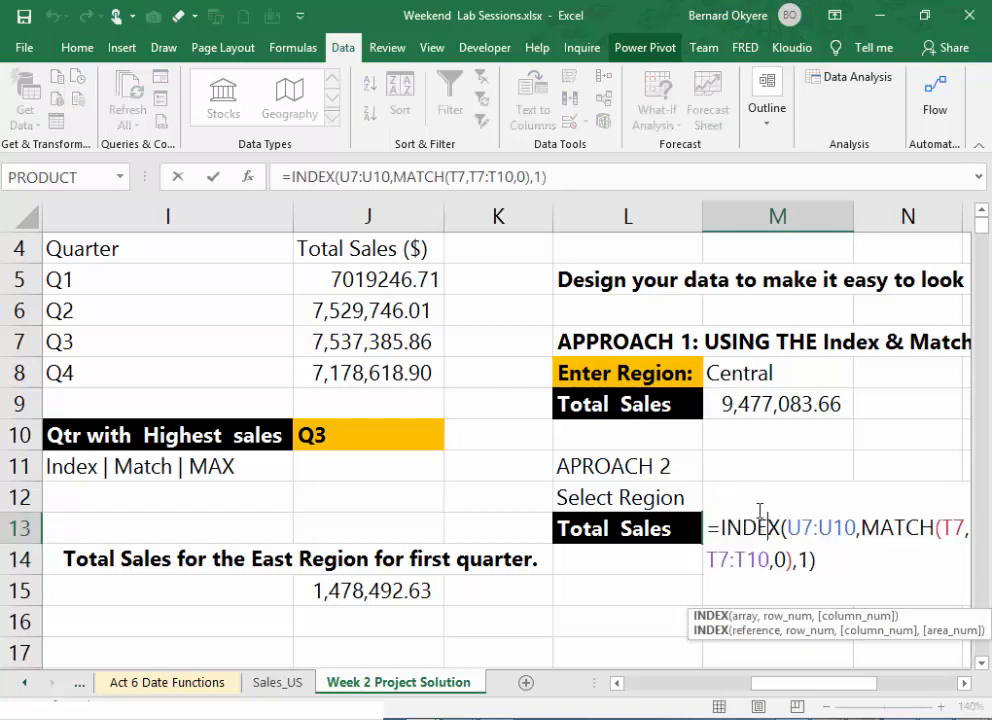
pyautogui.click(458, 176)
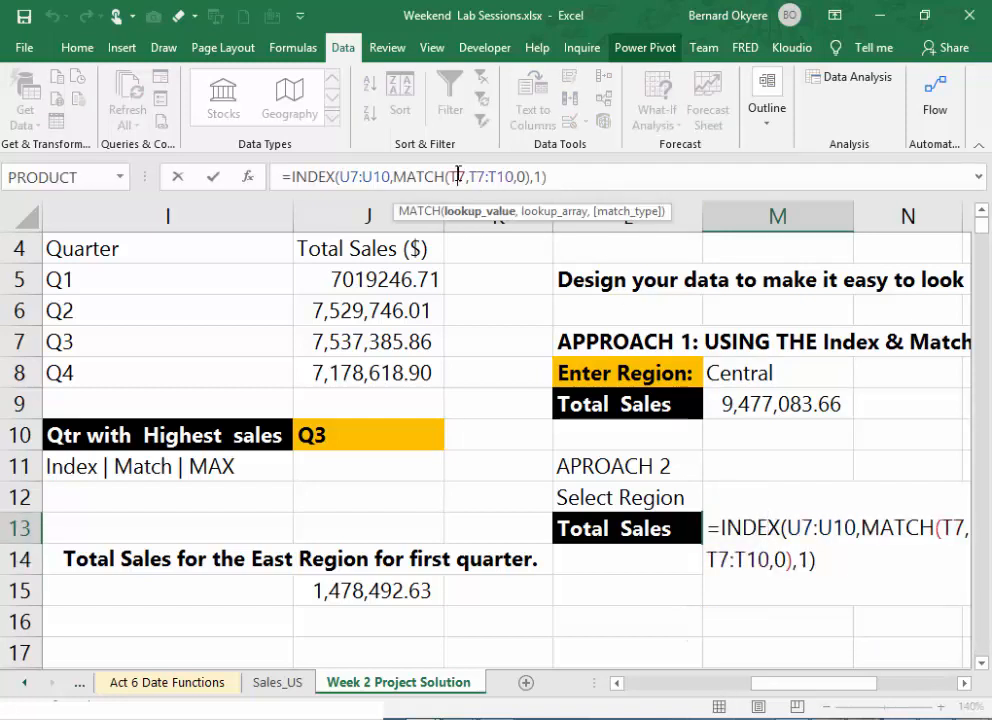
pyautogui.press('BackSpace')
pyautogui.press('BackSpace')
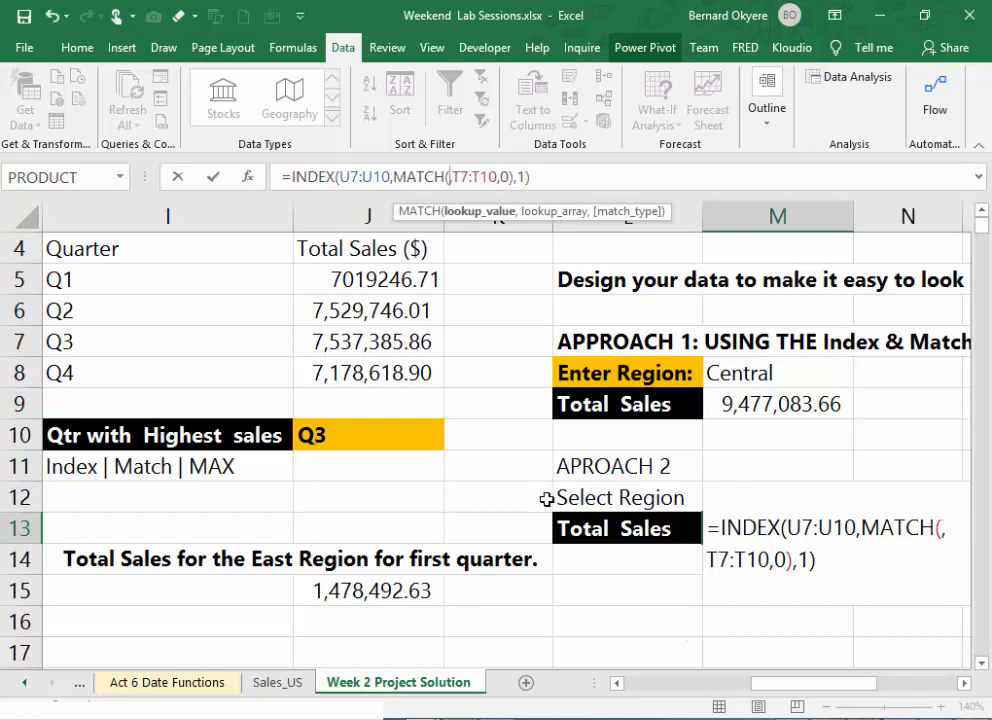
pyautogui.click(739, 499)
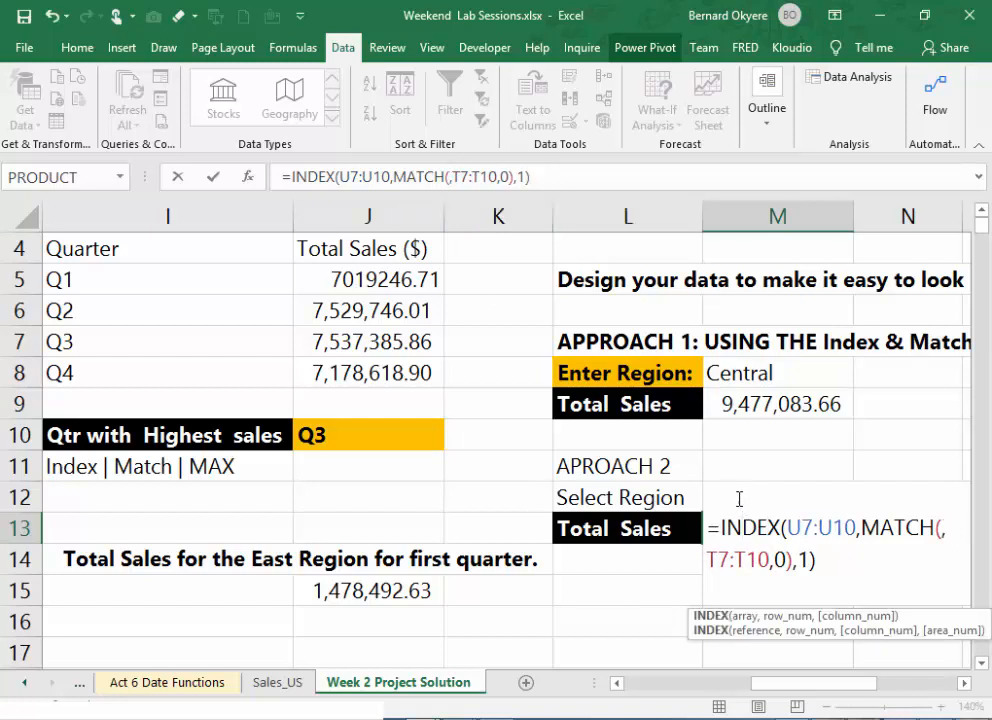
pyautogui.press('Return')
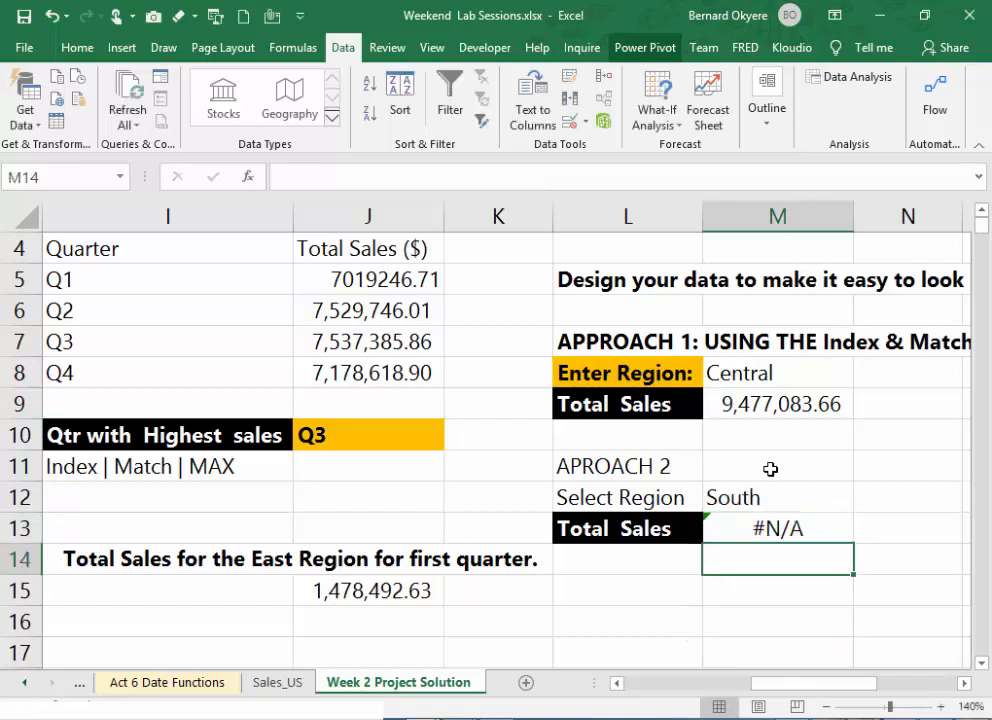
# - Insert M12 as the MATCH lookup value in M13's Total Sales formula
pyautogui.click(760, 508)
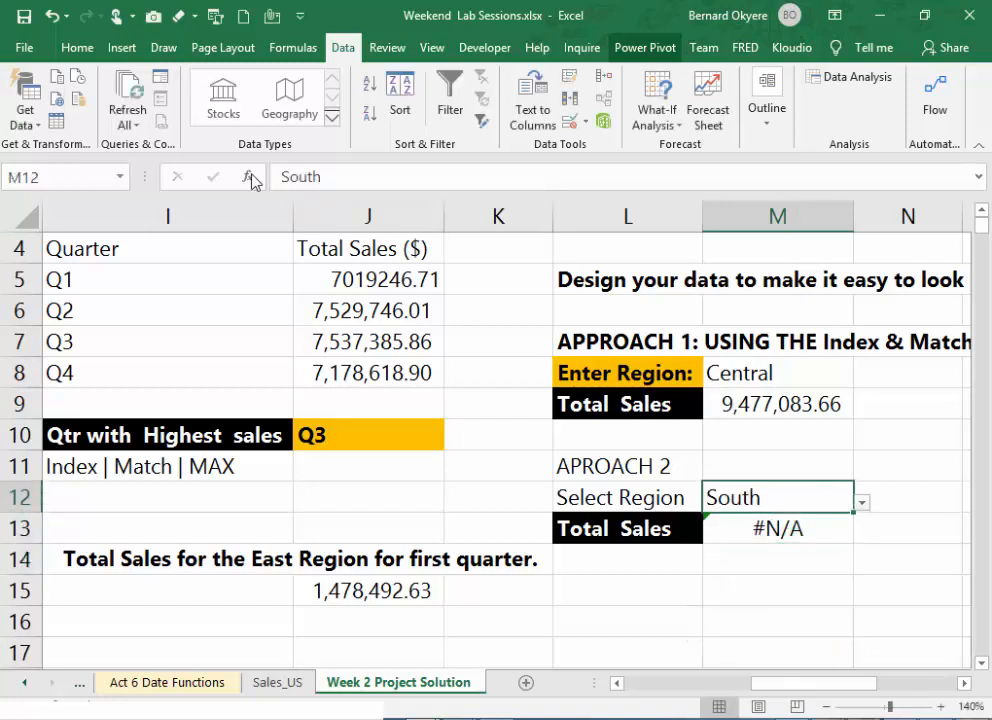
pyautogui.doubleClick(785, 531)
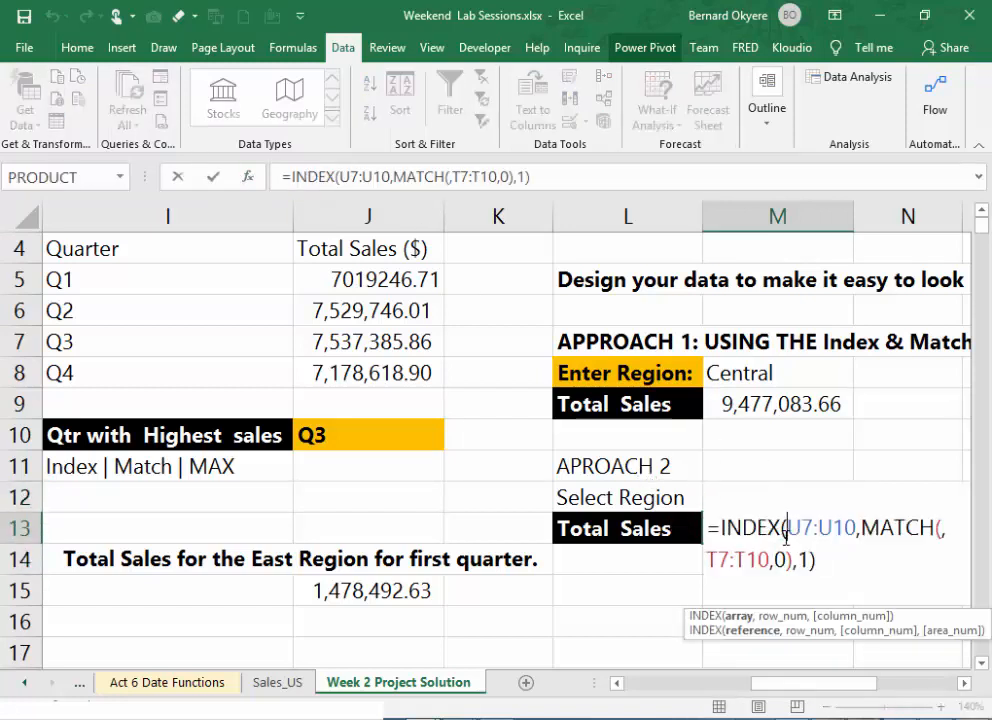
pyautogui.click(451, 176)
pyautogui.write('M12')
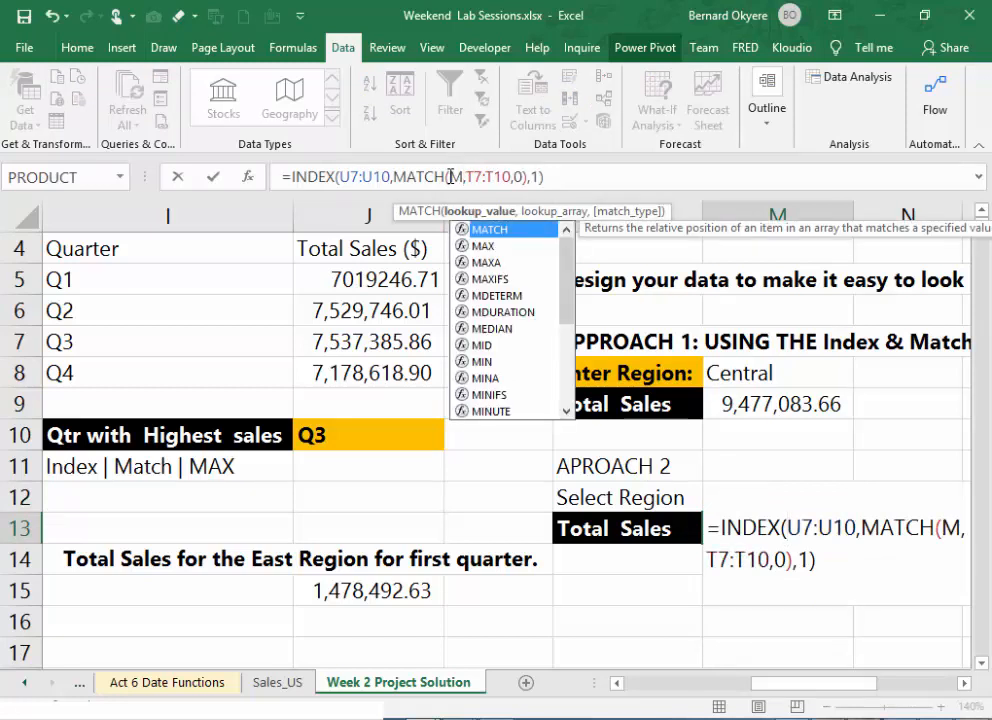
pyautogui.press('Return')
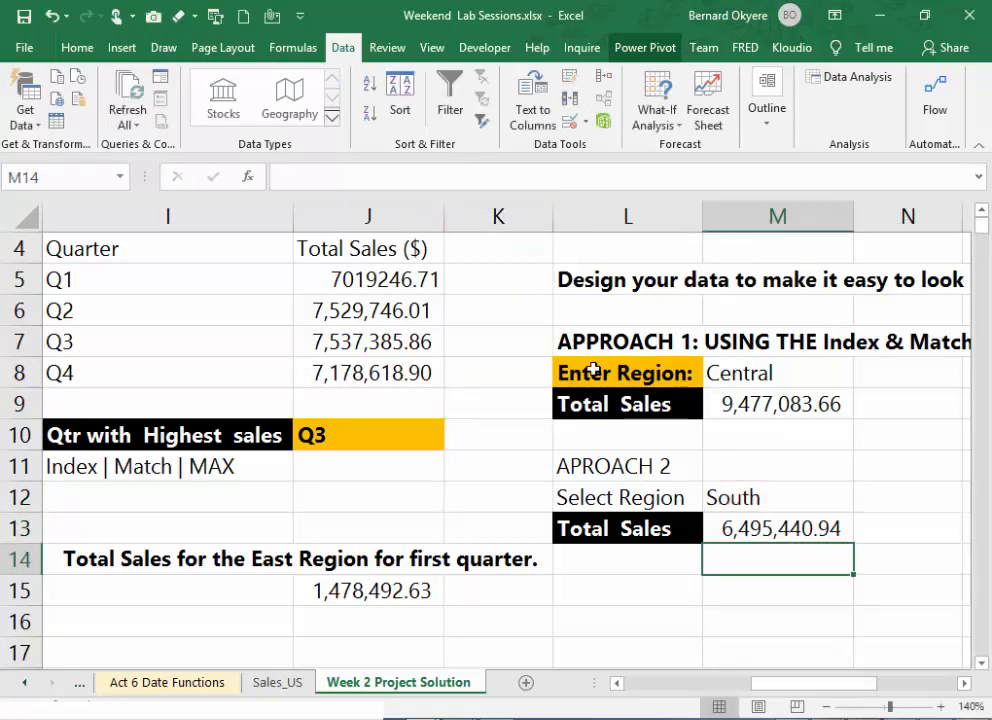
# - Test the M13 lookup by choosing Central, West, South and Central again in M12, and compare its total with M9
pyautogui.click(741, 497)
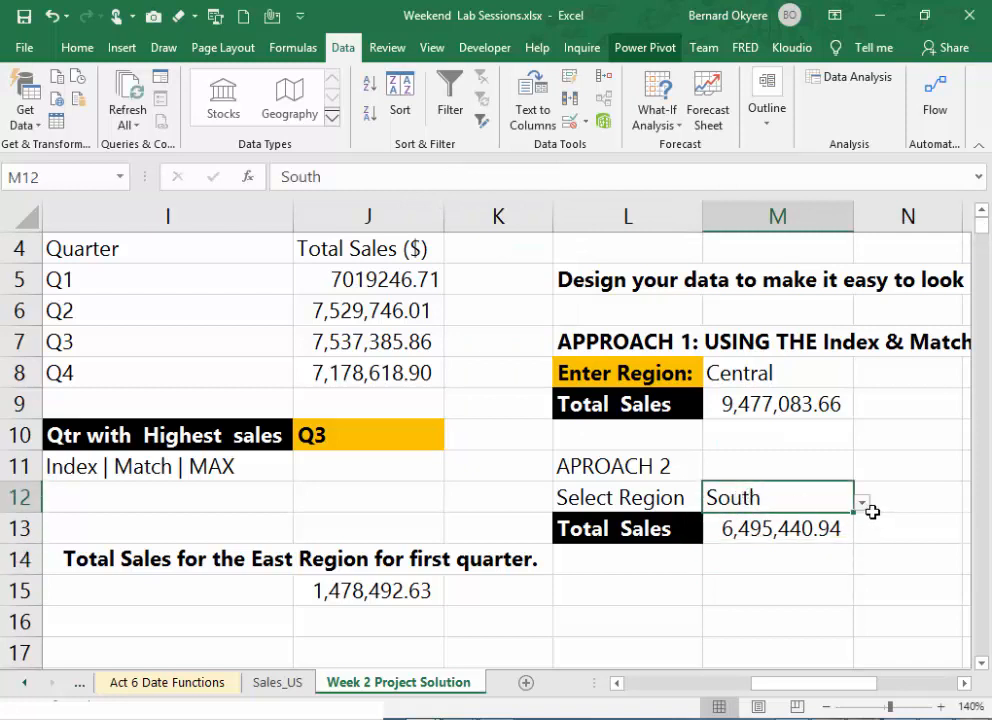
pyautogui.click(862, 503)
pyautogui.click(712, 538)
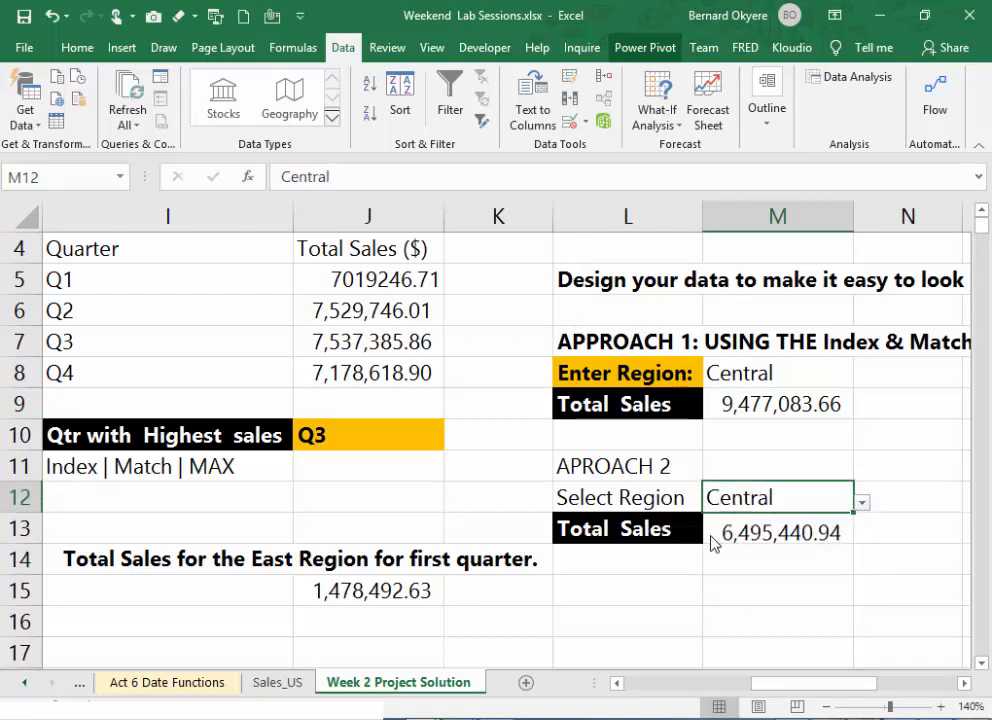
pyautogui.click(862, 503)
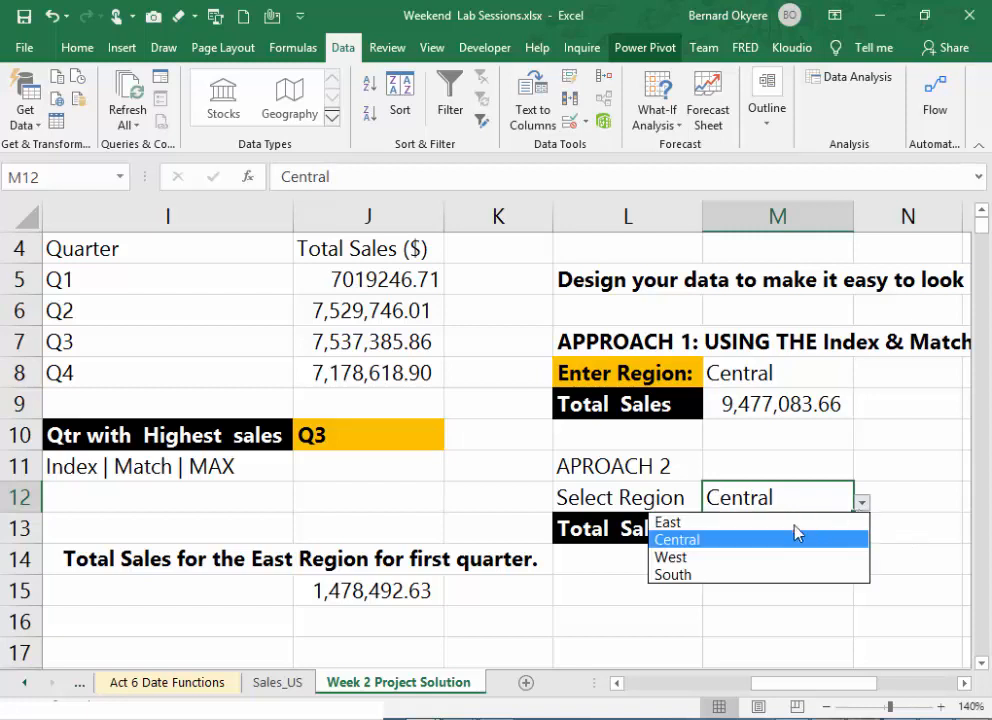
pyautogui.click(709, 558)
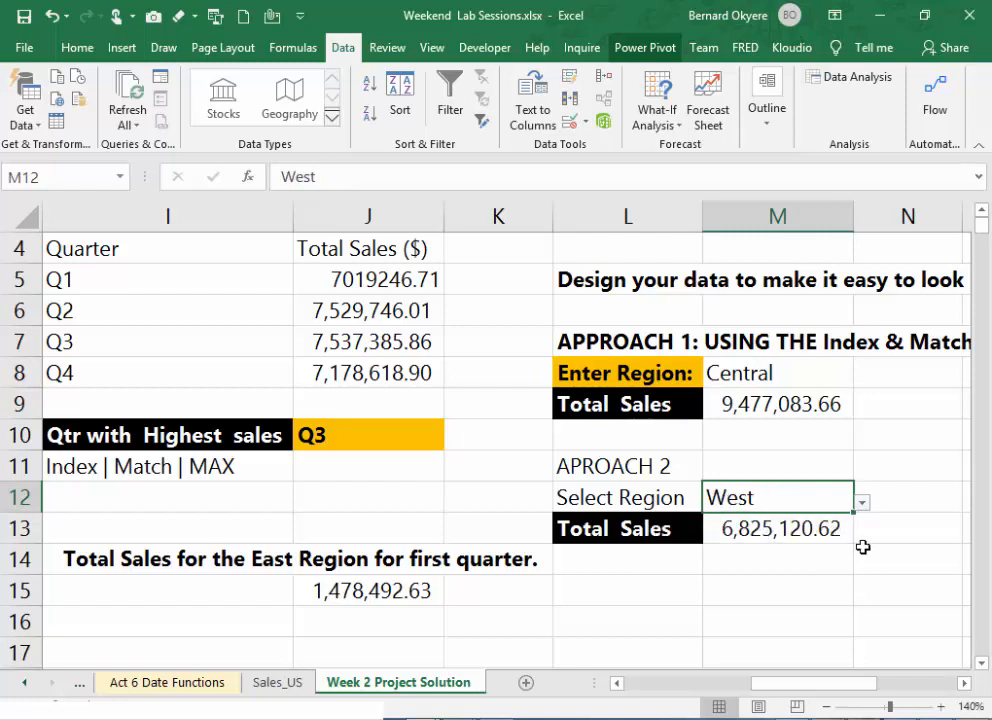
pyautogui.click(862, 503)
pyautogui.click(711, 576)
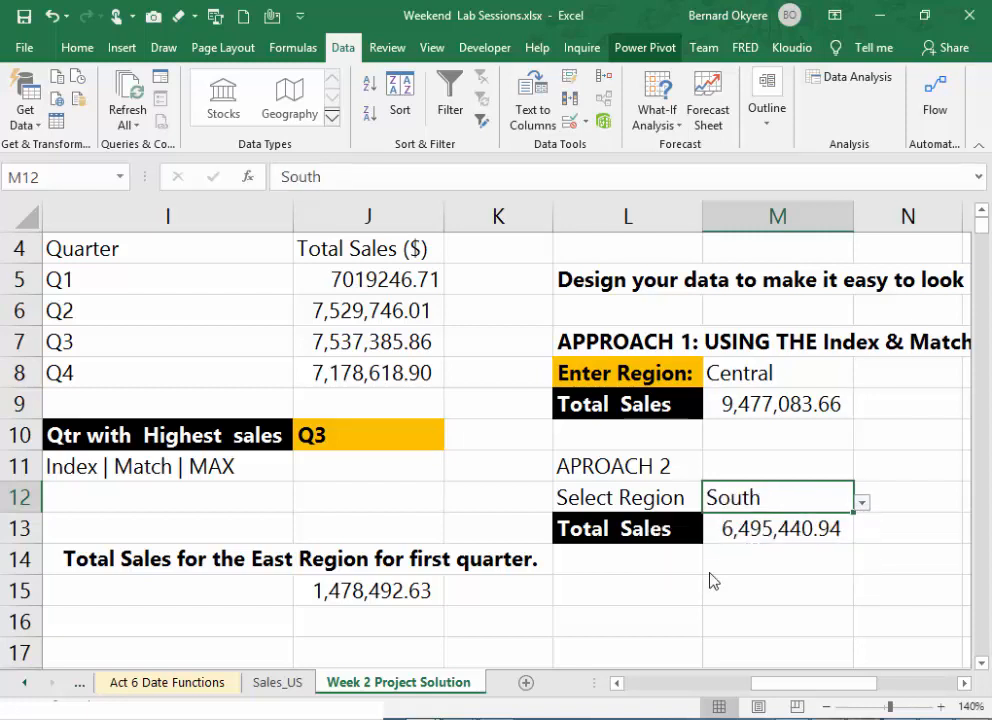
pyautogui.click(862, 503)
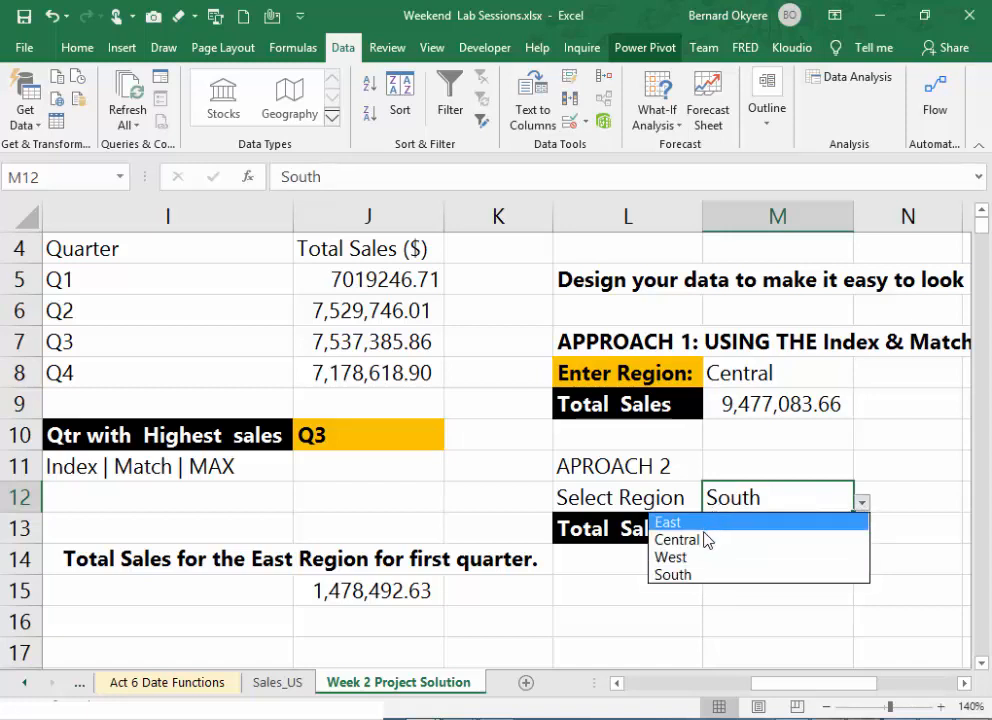
pyautogui.click(704, 539)
pyautogui.click(795, 403)
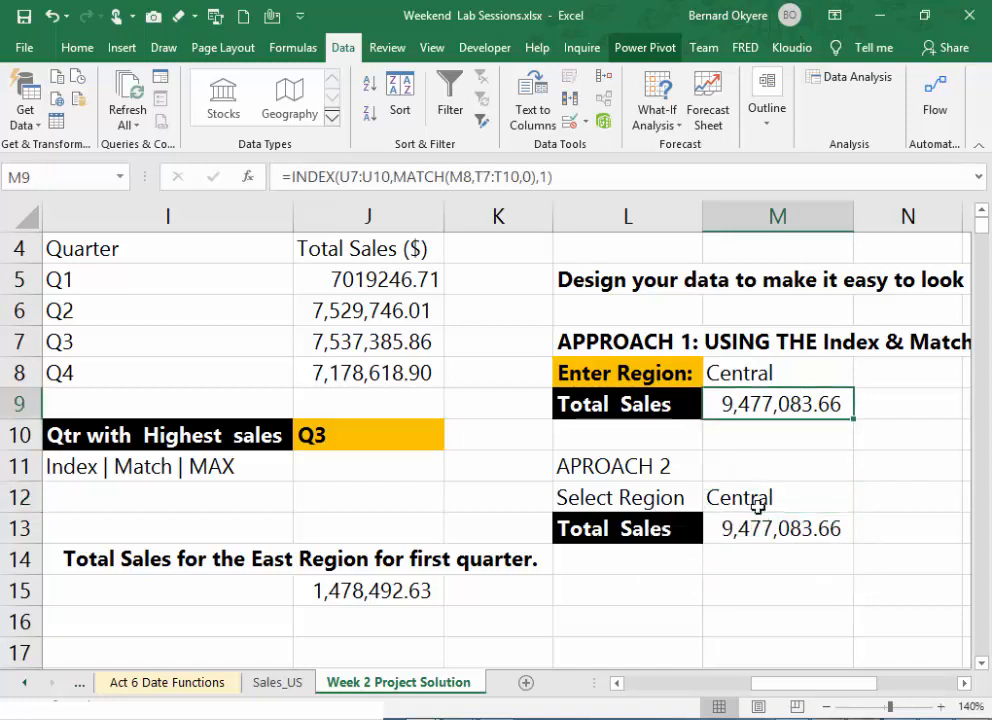
pyautogui.click(755, 524)
# - Set the region in M12 to West from its drop-down list
pyautogui.click(795, 498)
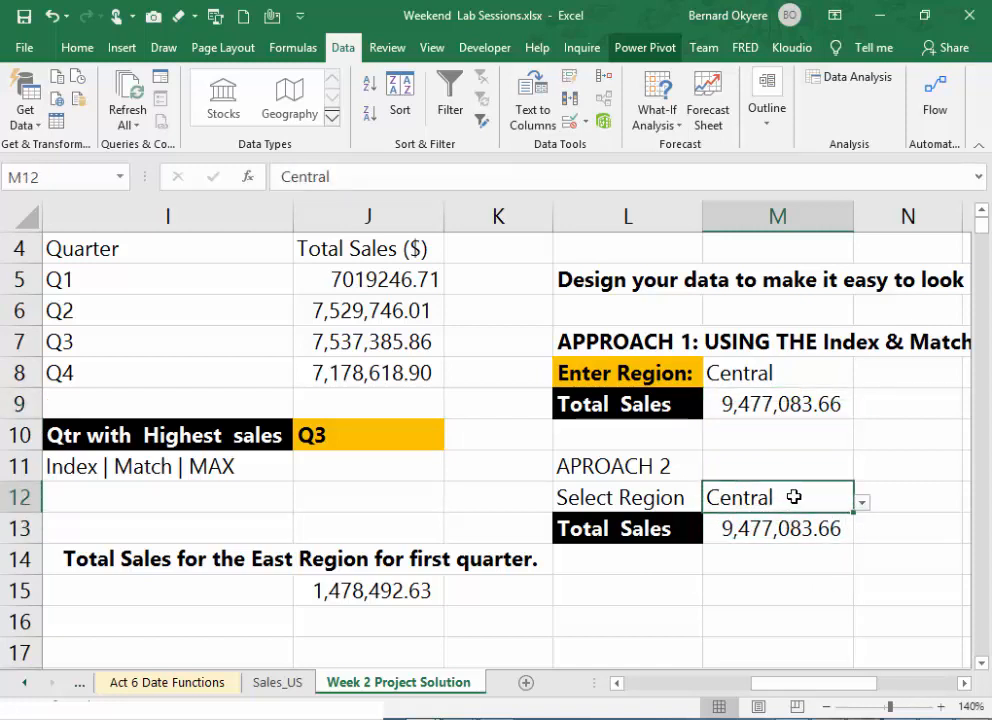
pyautogui.click(861, 504)
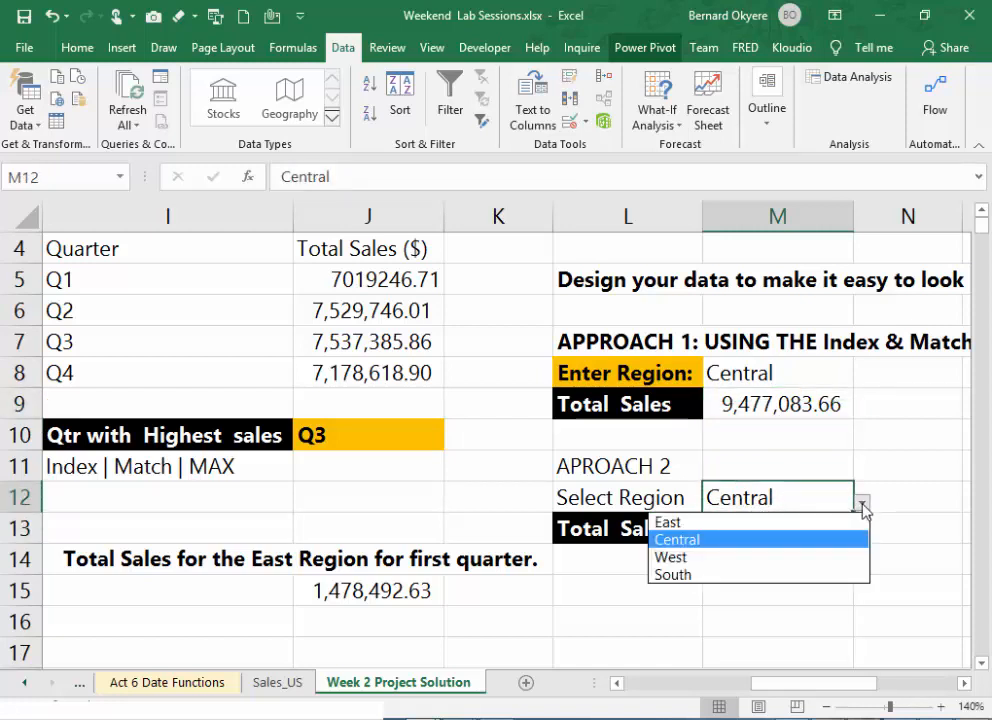
pyautogui.click(705, 558)
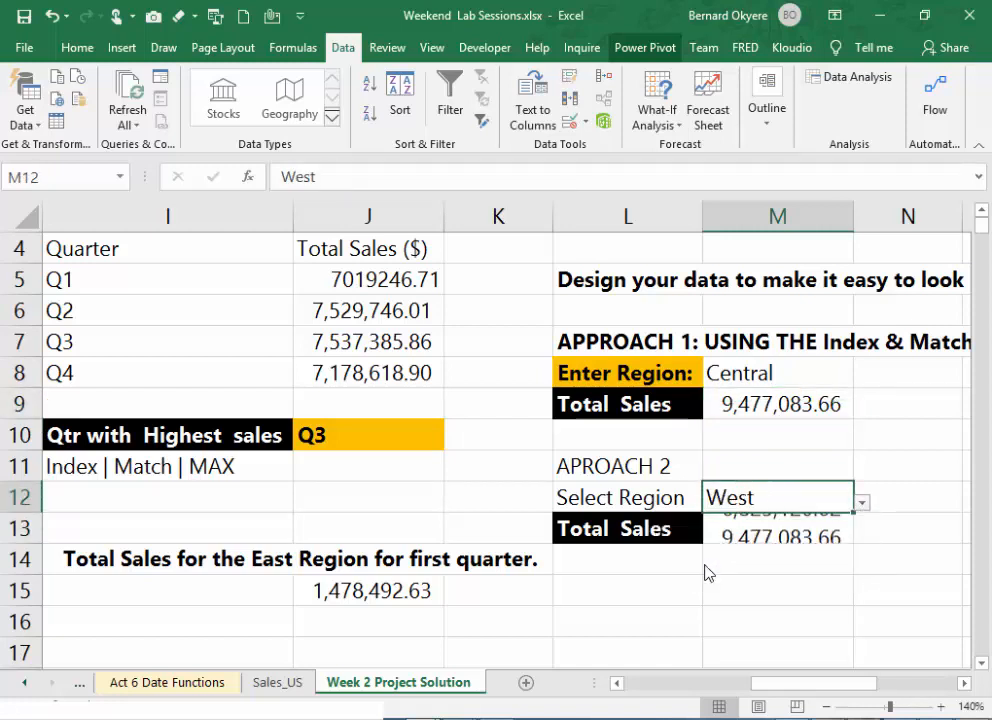
pyautogui.click(874, 529)
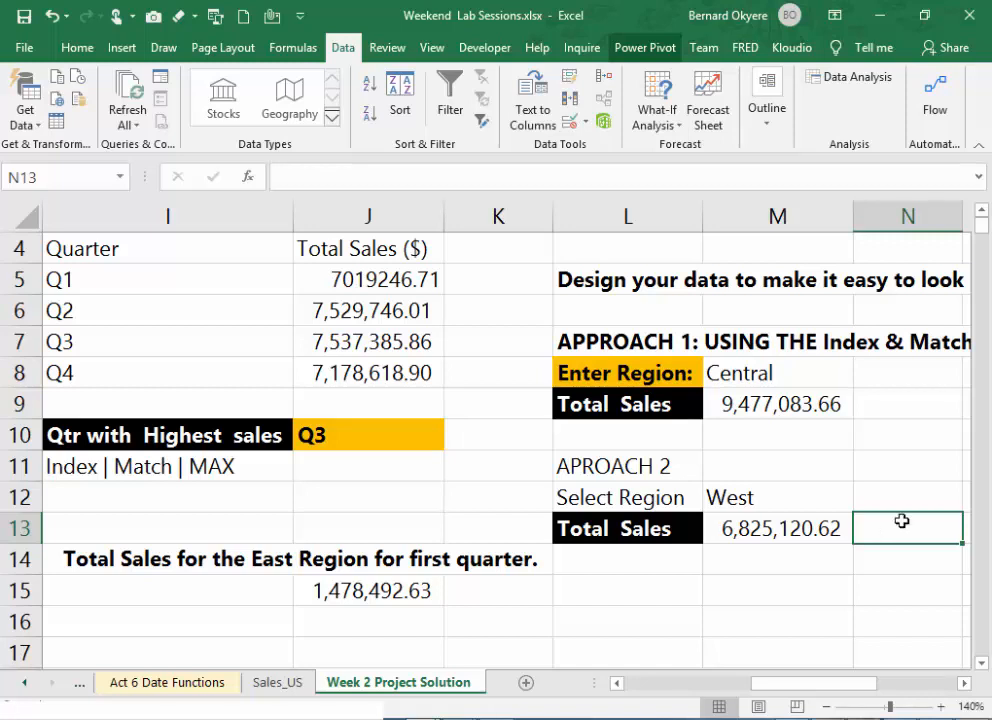
# - Save the workbook
pyautogui.click(426, 607)
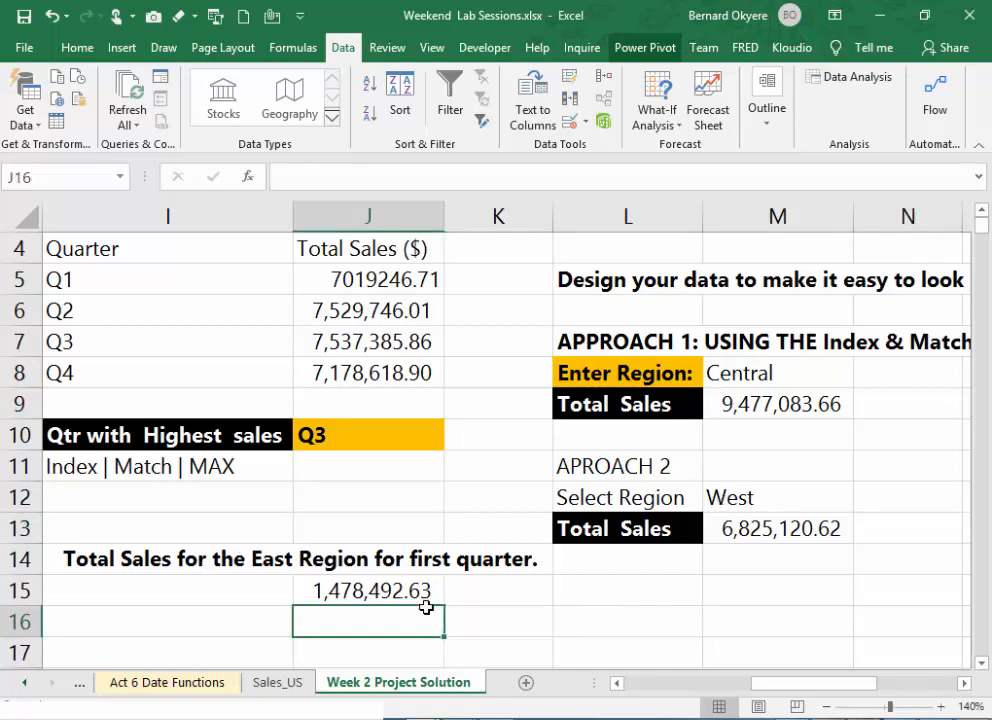
pyautogui.click(527, 585)
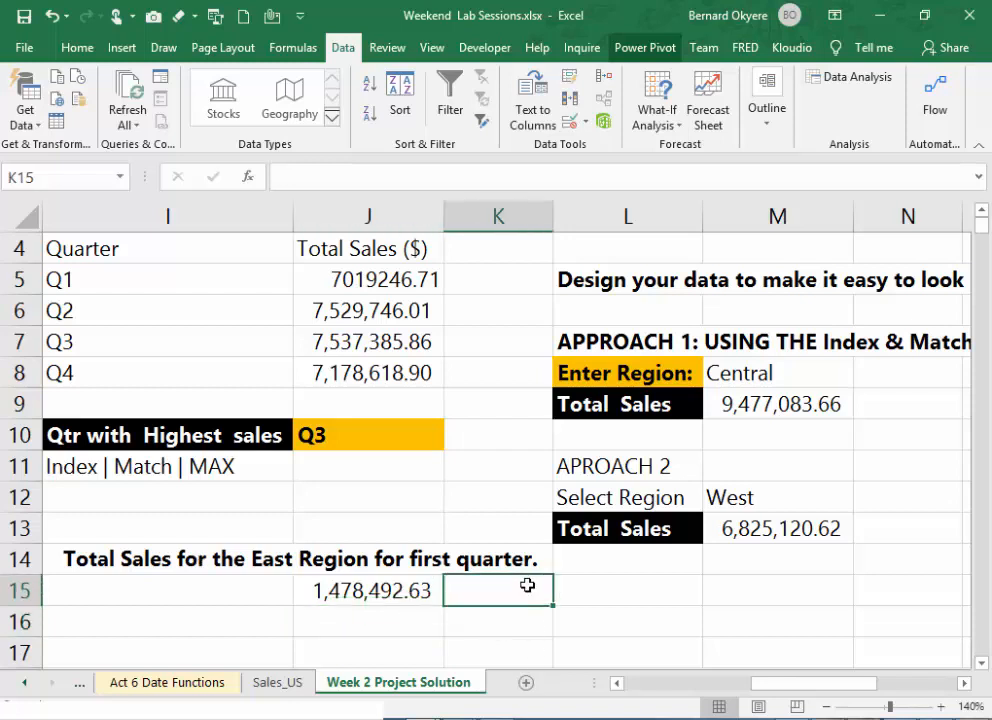
pyautogui.hotkey('ctrl', 's')
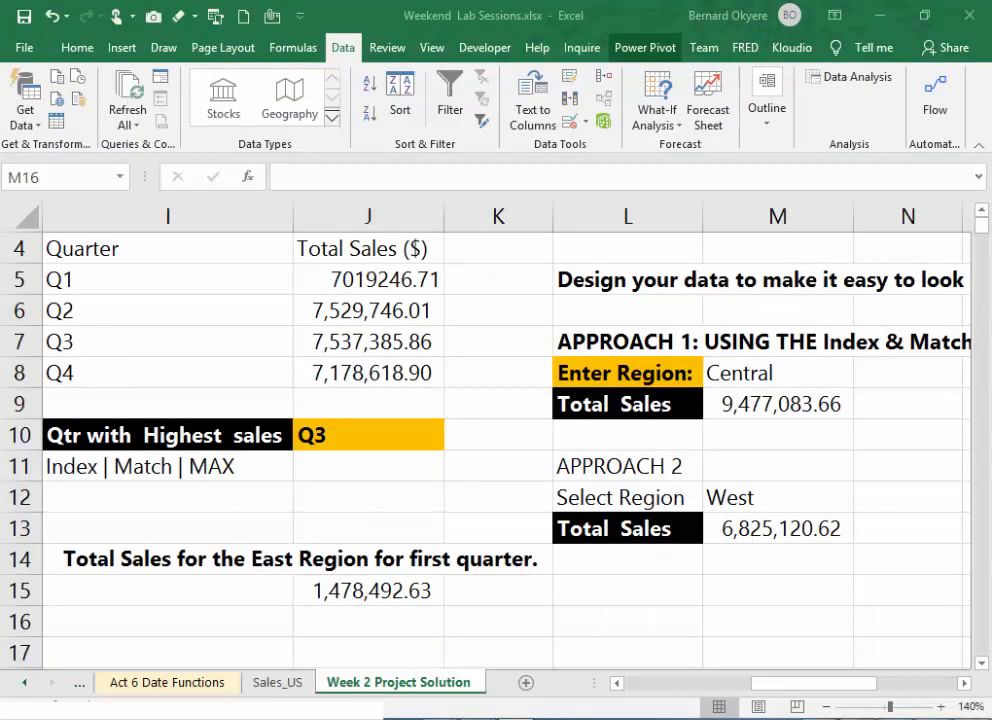
# - Examine the sales data columns in the Week 2 Project Solution sheet and in the Sales_US sheet
pyautogui.click(670, 600)
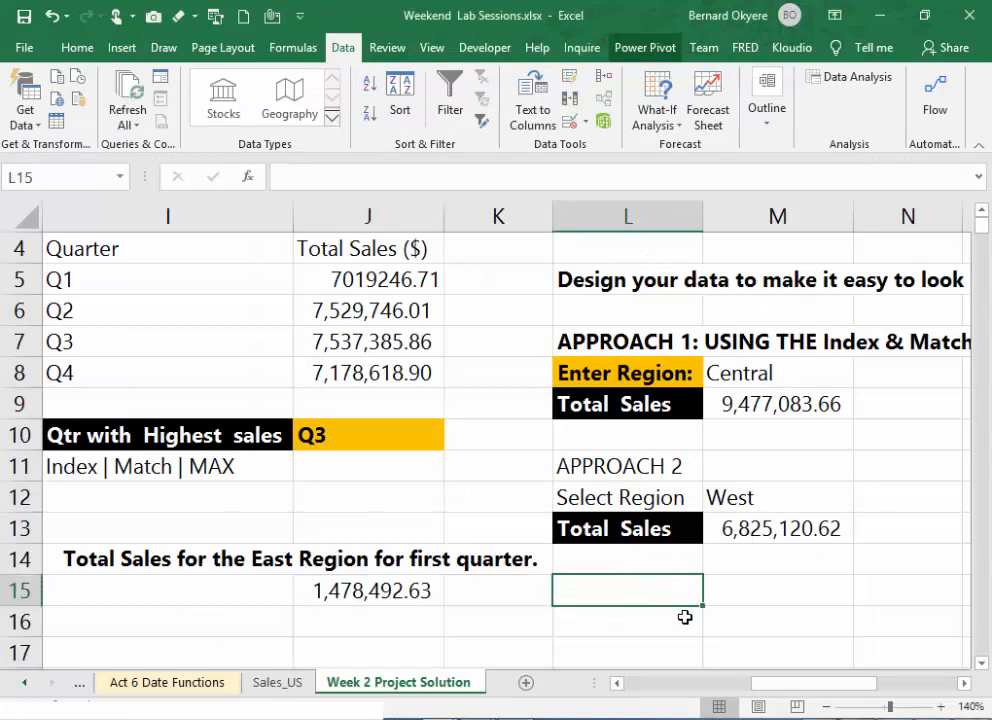
pyautogui.moveTo(826, 684); pyautogui.dragTo(557, 694)
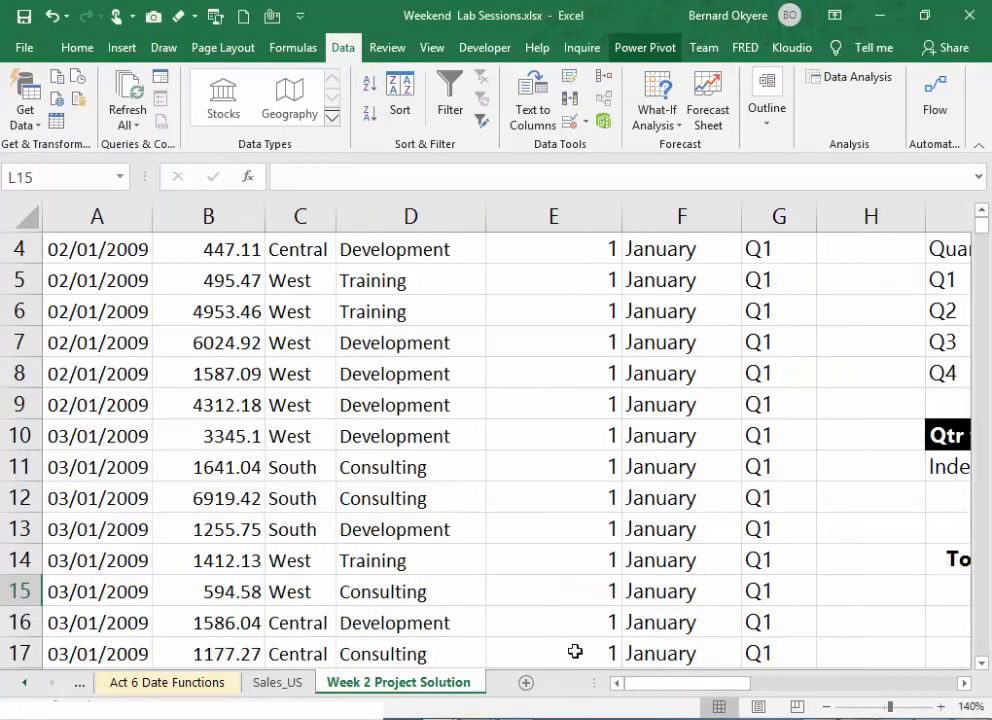
pyautogui.scroll(1, 467, 466)
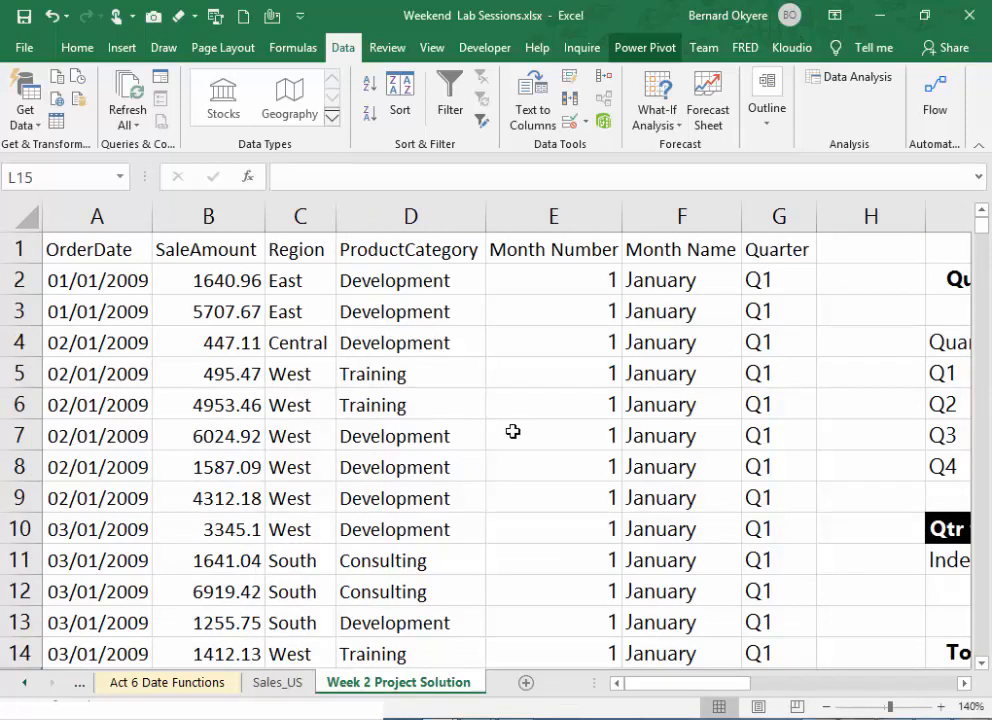
pyautogui.click(278, 684)
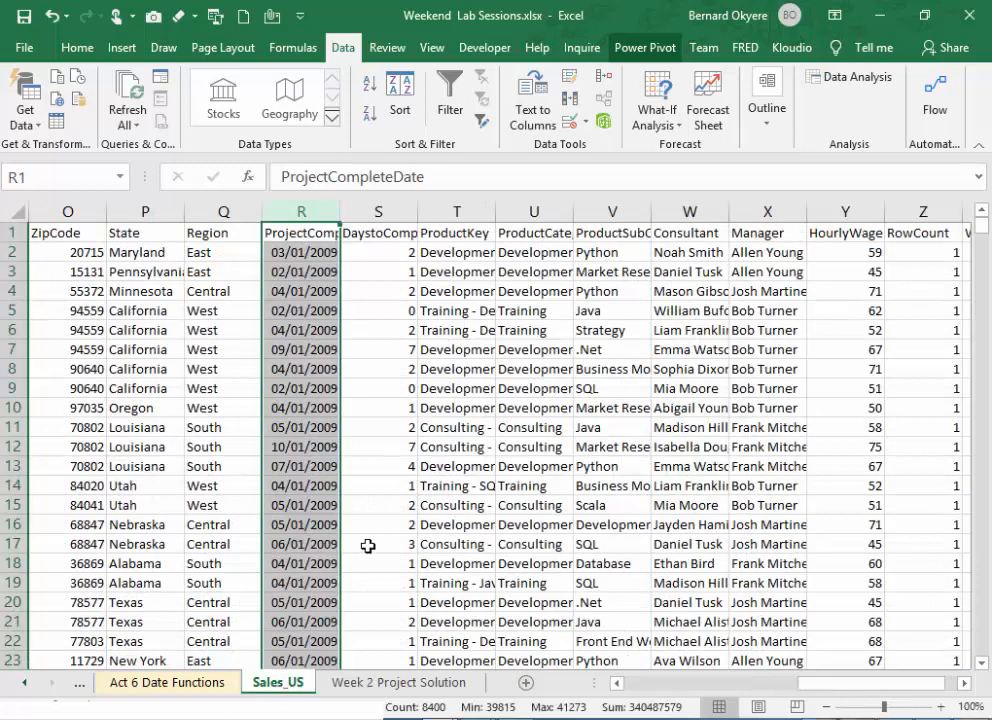
pyautogui.click(380, 427)
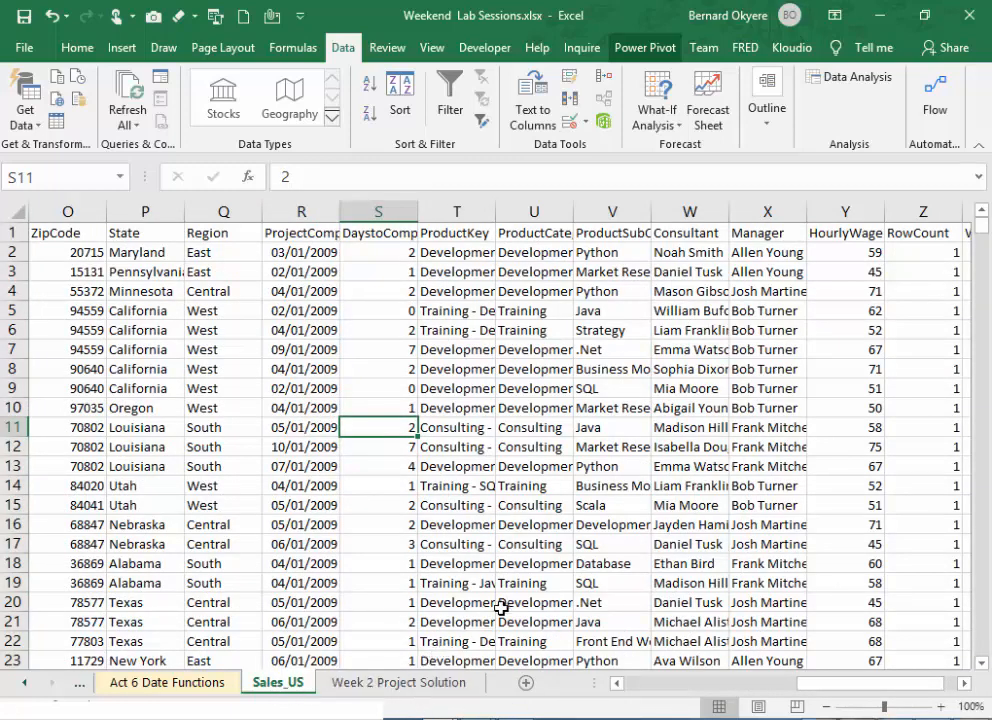
pyautogui.click(409, 684)
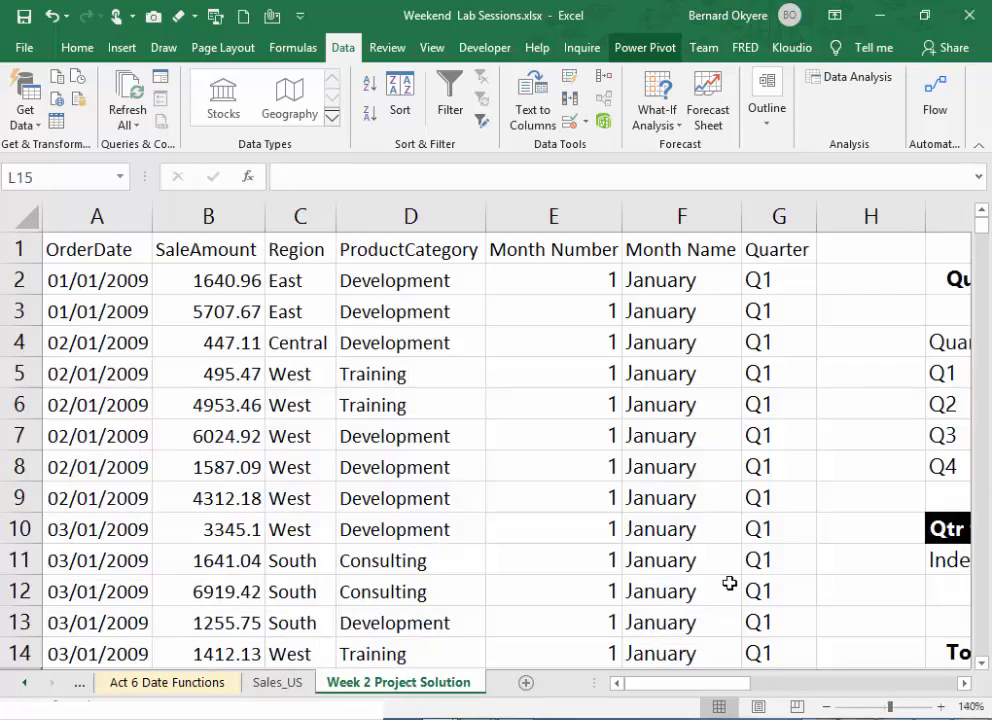
# - Create a copy of the Sales_US sheet at the end of the Weekend Lab Sessions.xlsx workbook
pyautogui.click(284, 686)
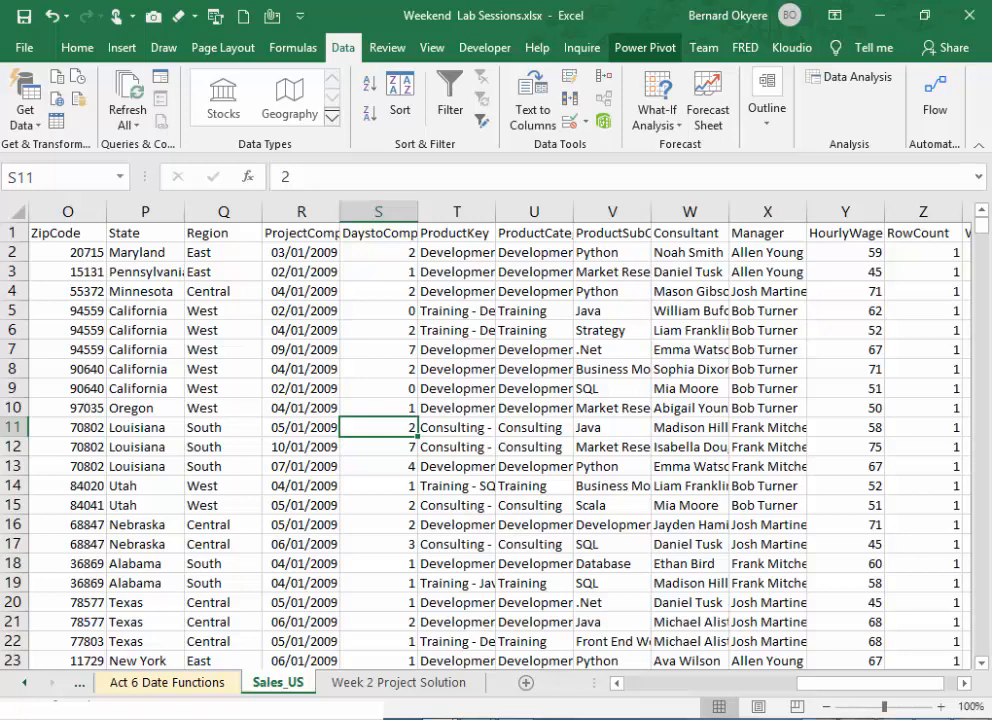
pyautogui.click(480, 508)
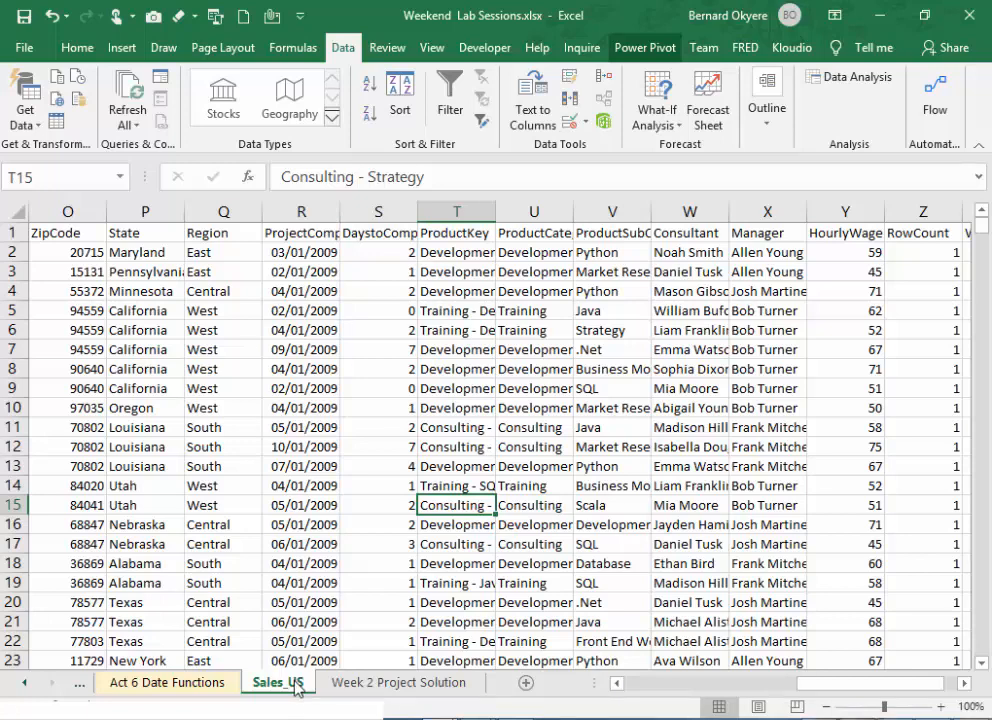
pyautogui.rightClick(296, 686)
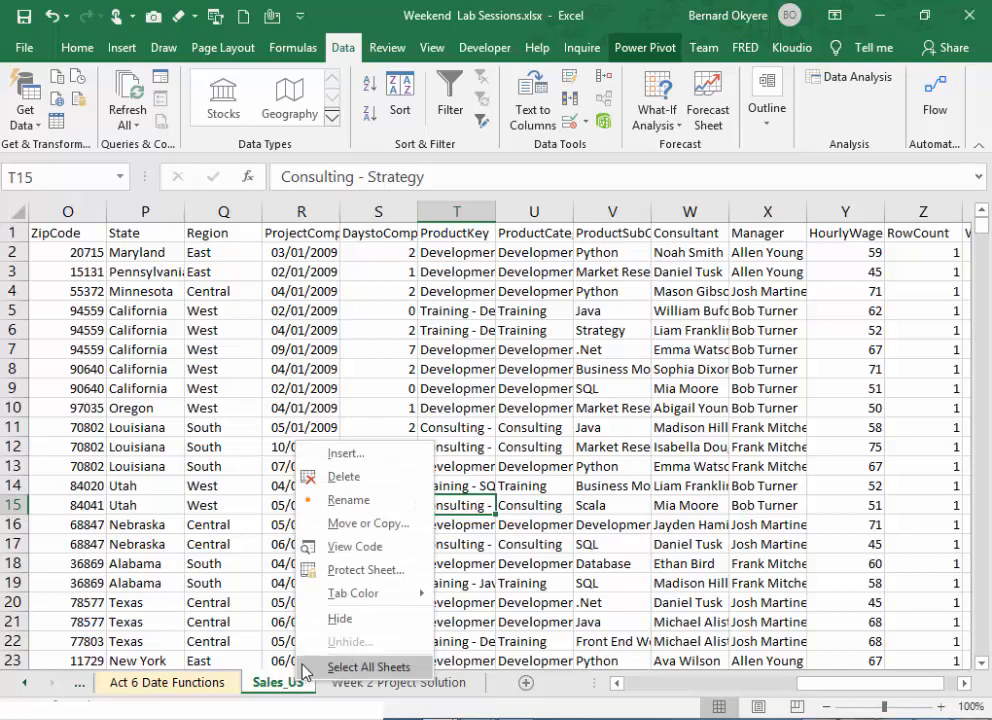
pyautogui.click(369, 524)
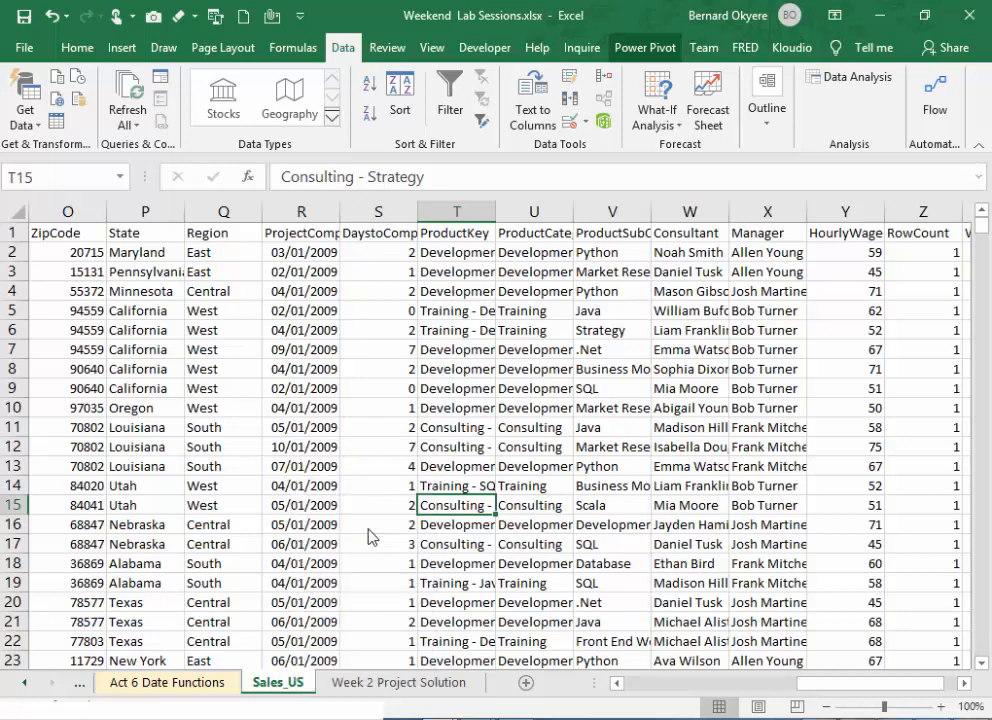
pyautogui.scroll(-1, 493, 532)
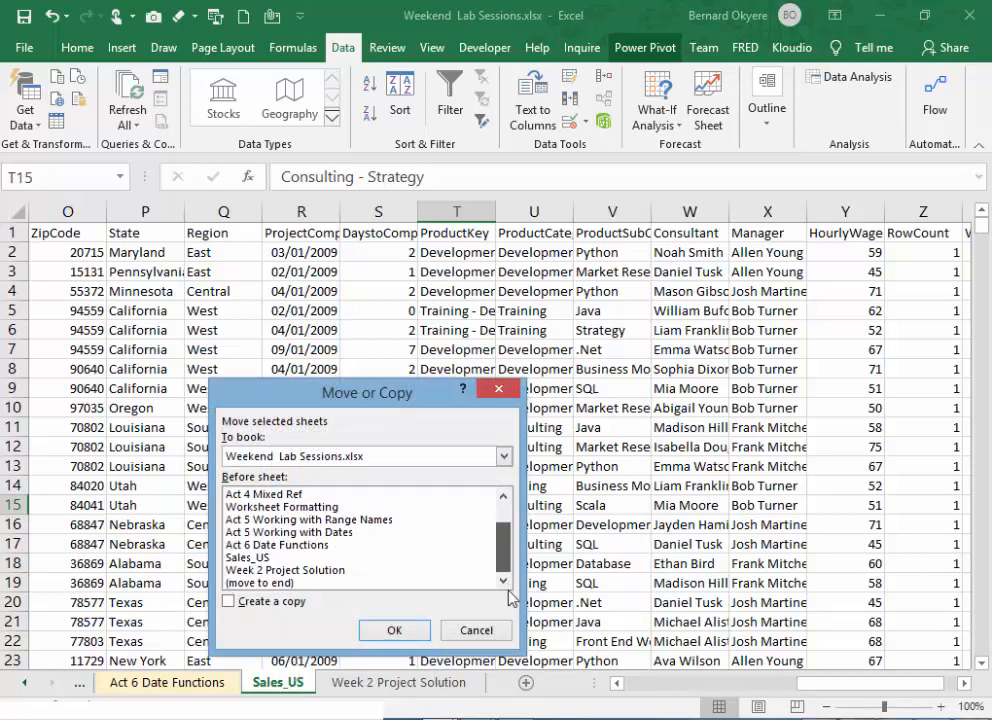
pyautogui.click(281, 583)
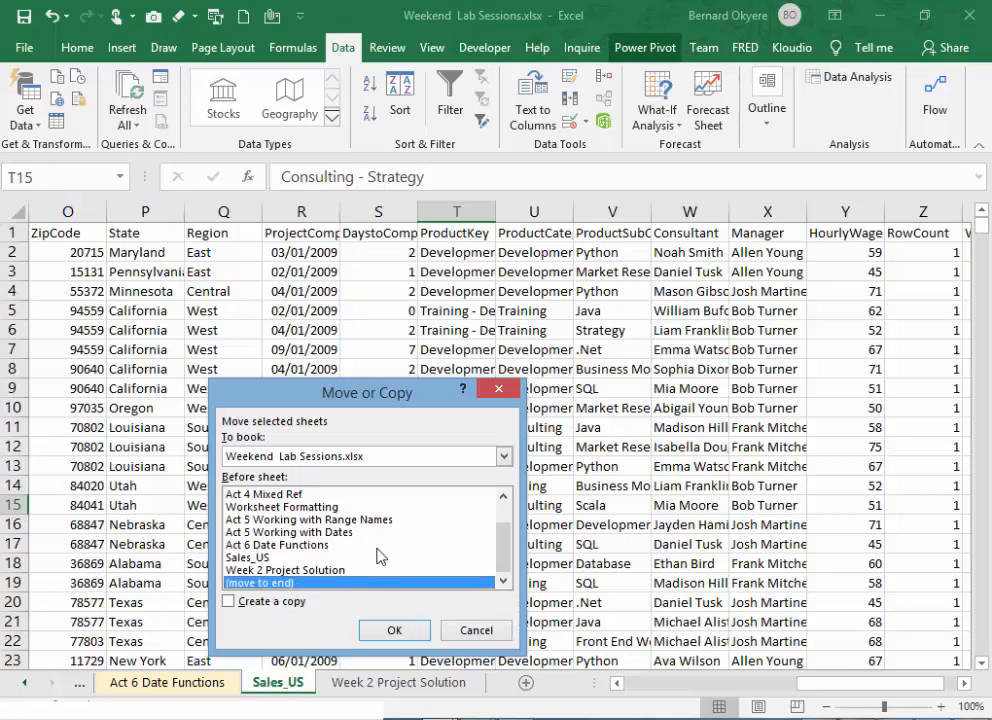
pyautogui.click(236, 605)
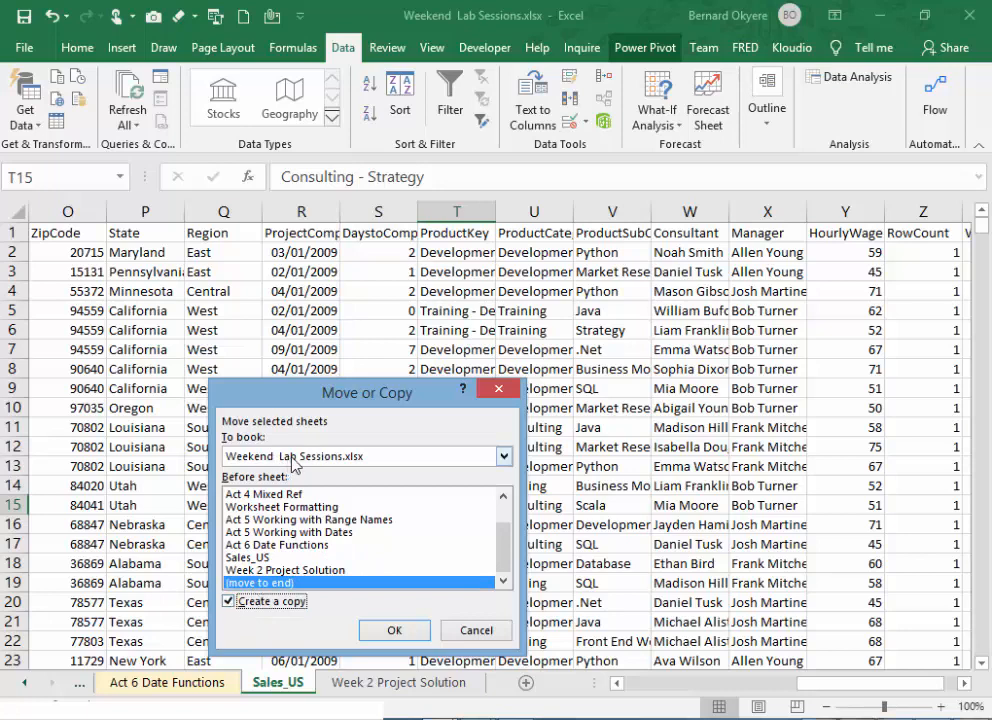
pyautogui.click(388, 630)
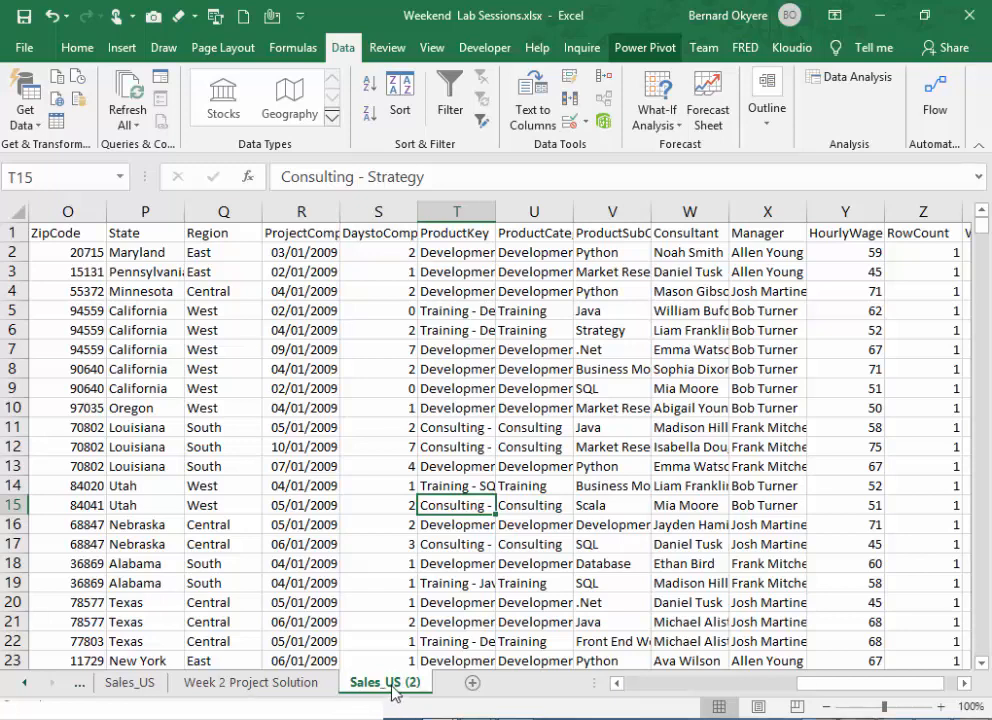
# - Rename the copied Sales_US sheet as Table
pyautogui.click(470, 564)
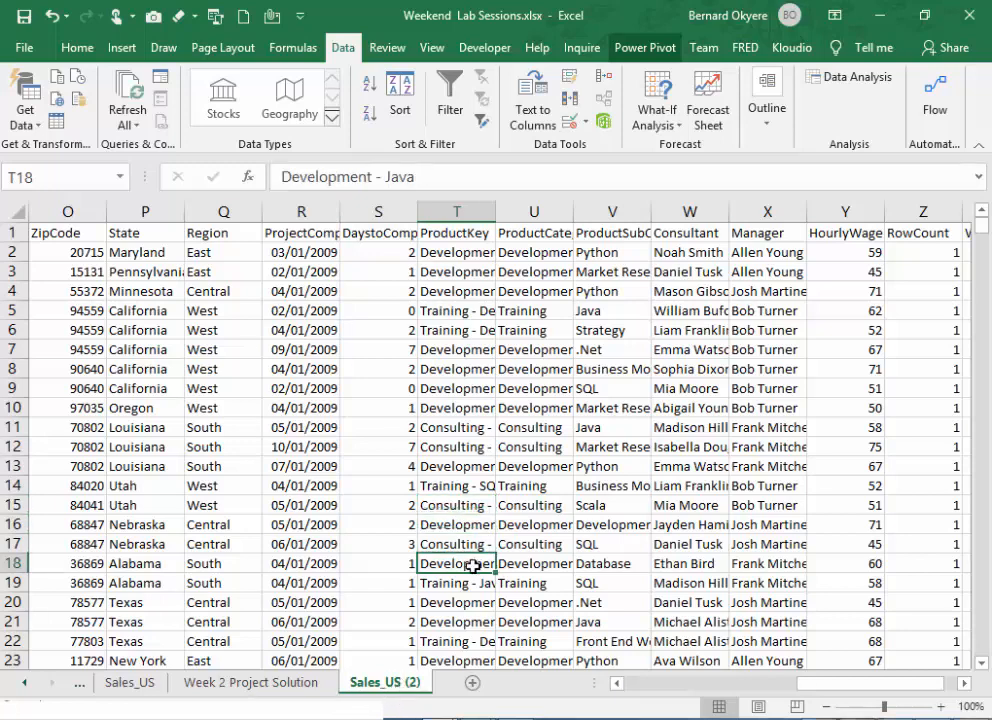
pyautogui.doubleClick(402, 689)
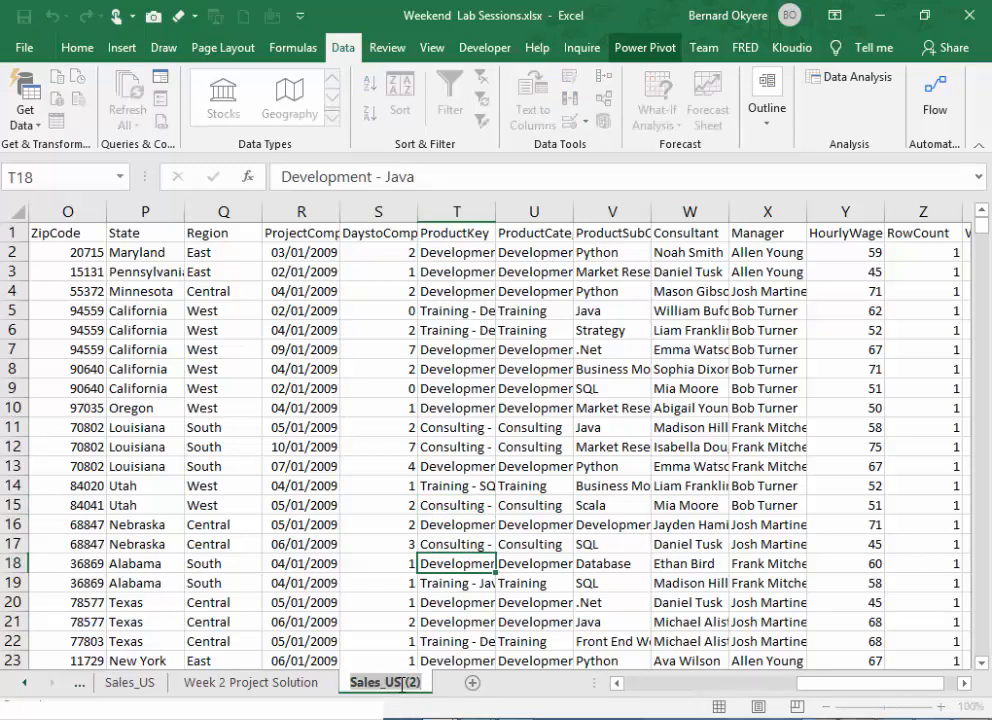
pyautogui.write('Tab')
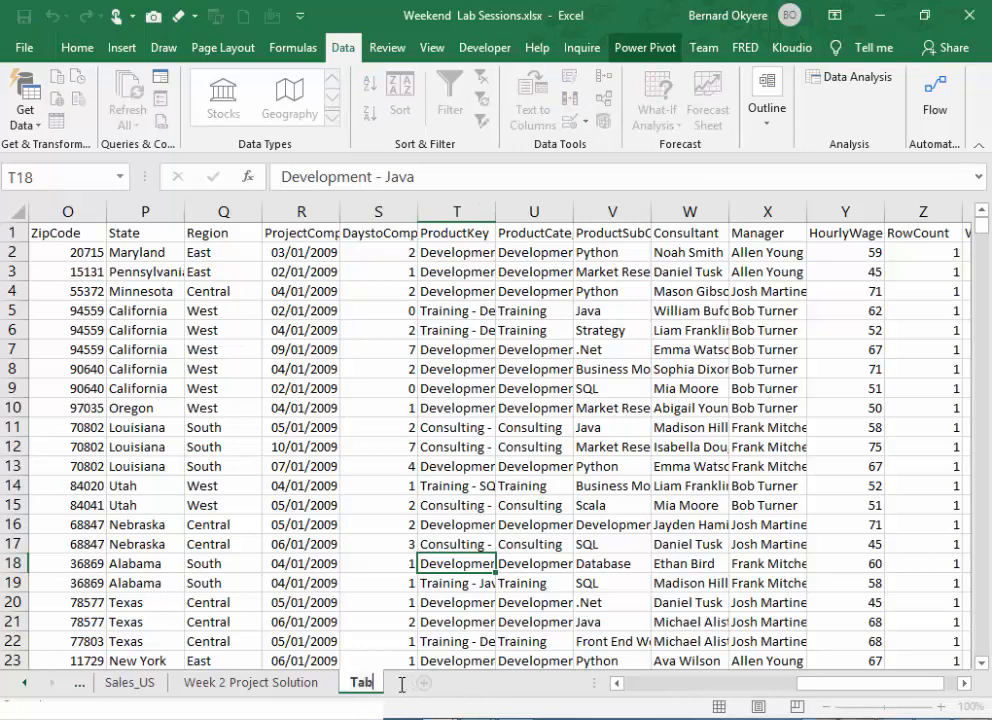
pyautogui.write('le')
pyautogui.click(533, 485)
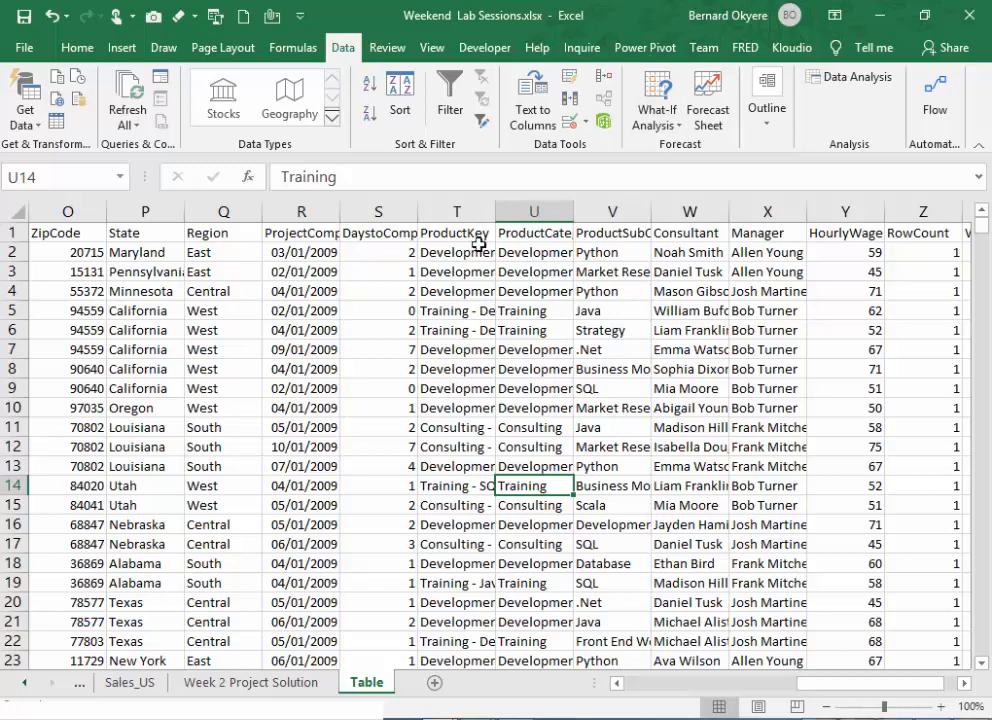
# - Widen the ProductKey column T slightly in the Table sheet
pyautogui.moveTo(496, 213); pyautogui.dragTo(523, 232)
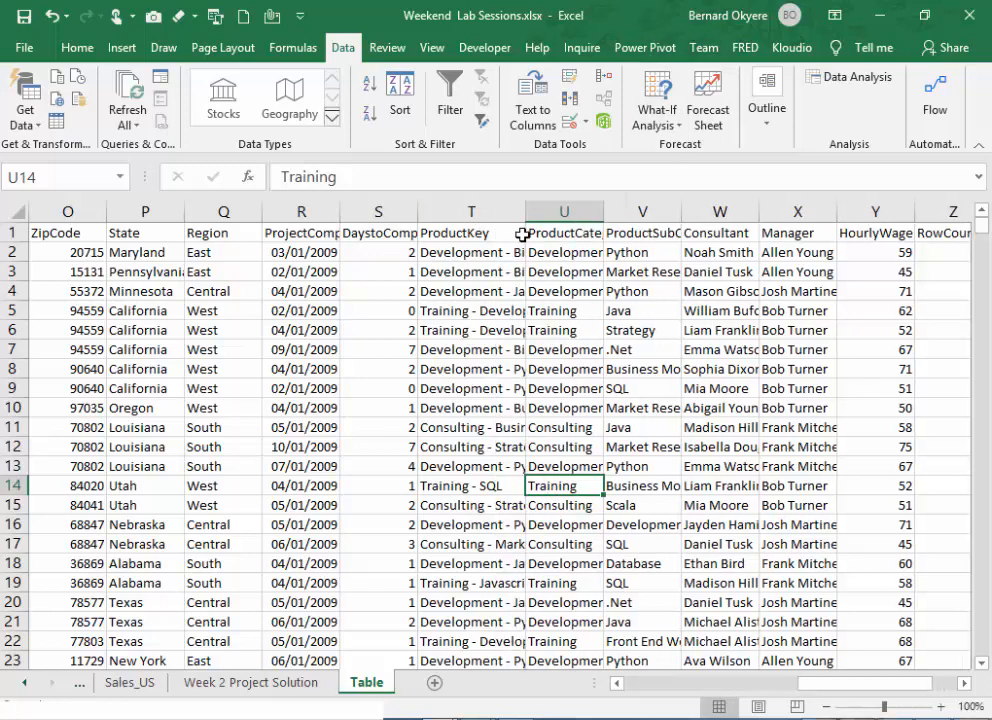
pyautogui.click(366, 210)
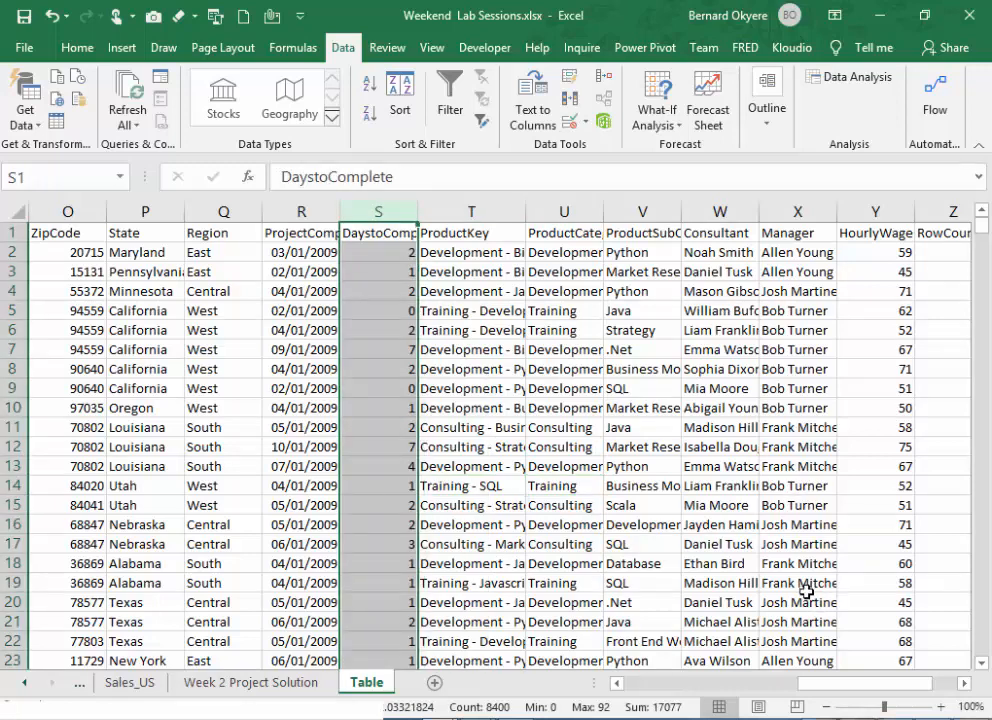
pyautogui.click(533, 506)
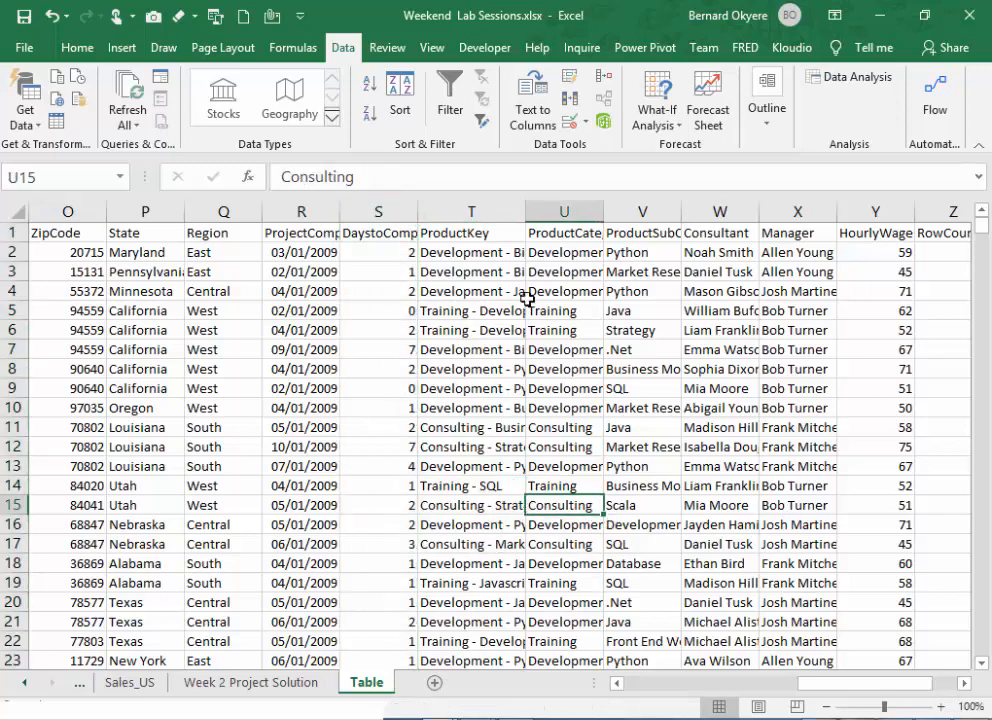
# - Widen the ProductKey column T a little further in the Table sheet
pyautogui.moveTo(526, 216); pyautogui.dragTo(544, 217)
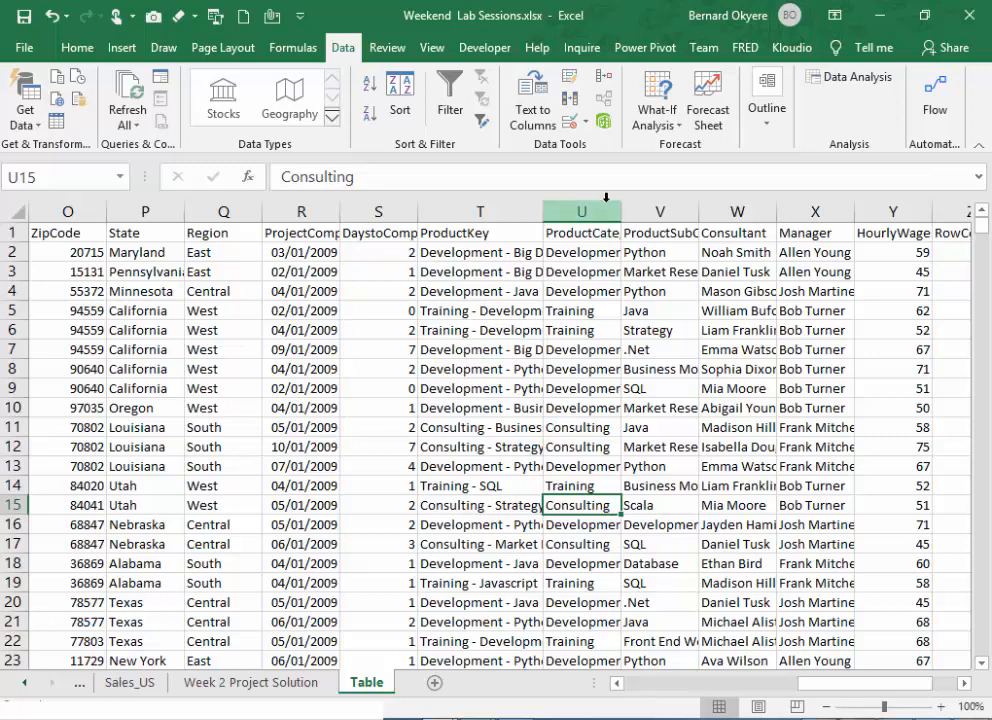
pyautogui.click(507, 251)
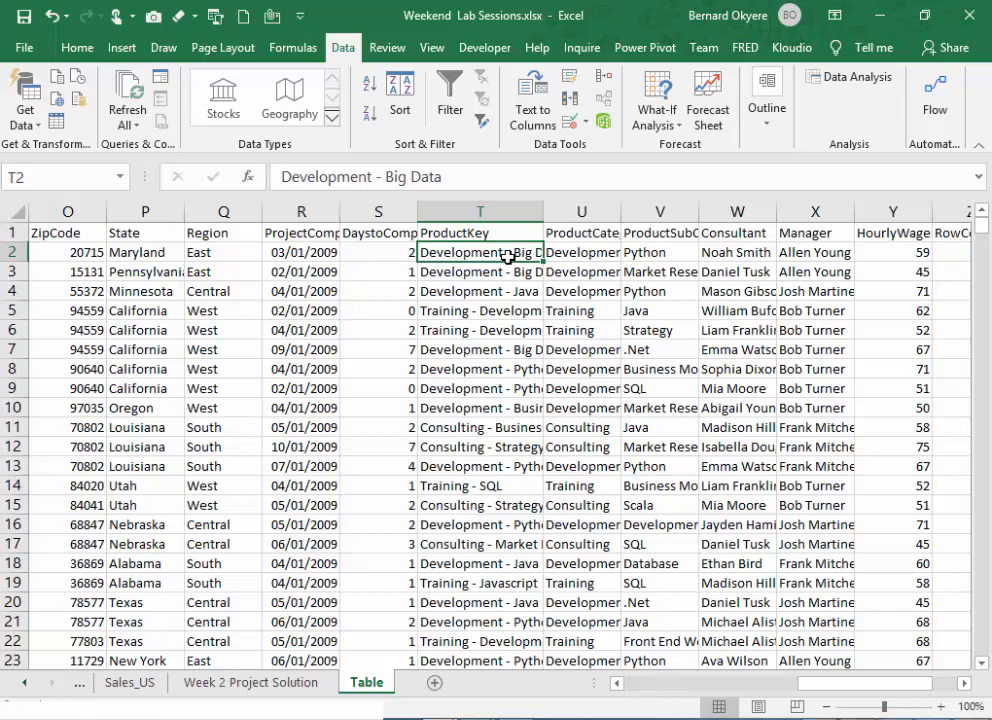
pyautogui.click(310, 290)
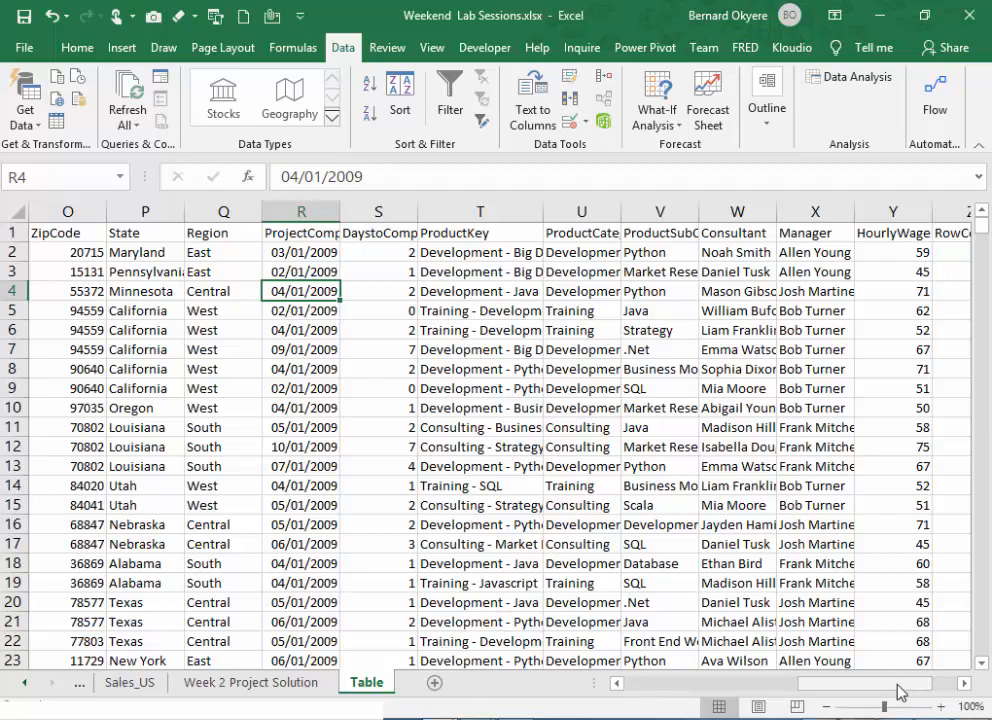
# - Examine the extent of the sales data in the Table sheet, from RowID across to WageMargin and down to the last row
pyautogui.moveTo(820, 684); pyautogui.dragTo(966, 684)
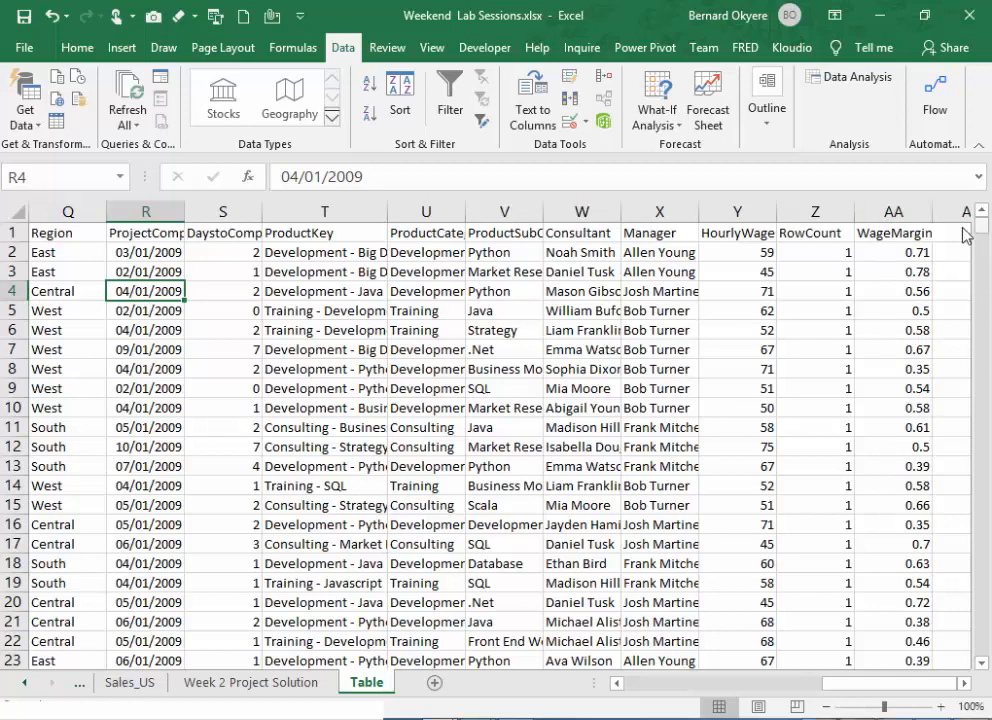
pyautogui.click(908, 234)
pyautogui.hotkey('ctrl', 'Down')
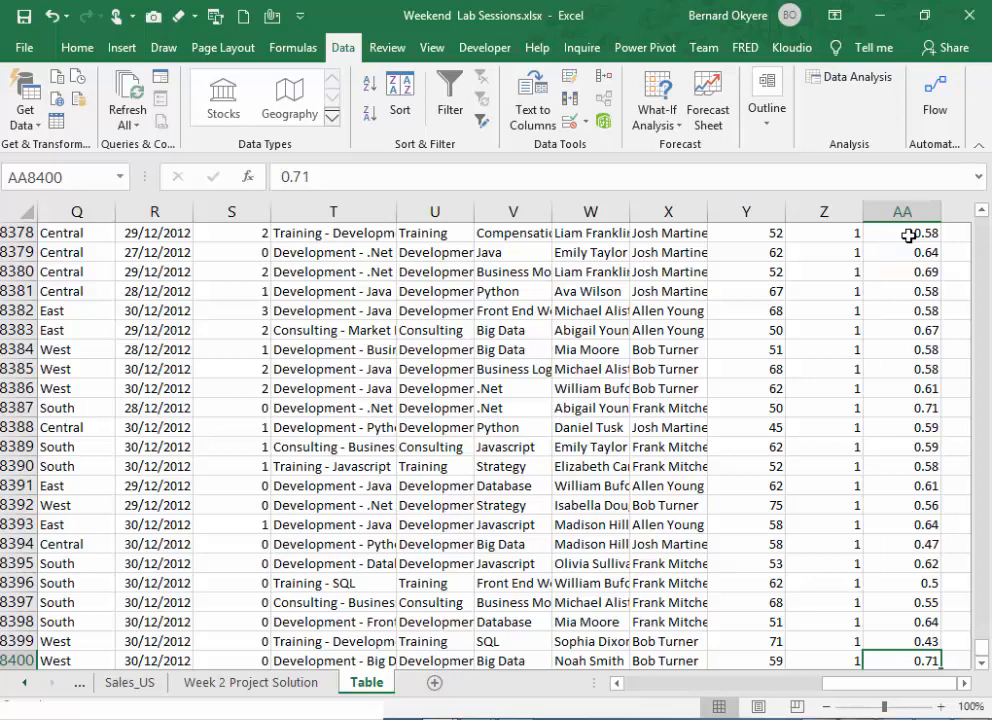
pyautogui.hotkey('ctrl', 'Home')
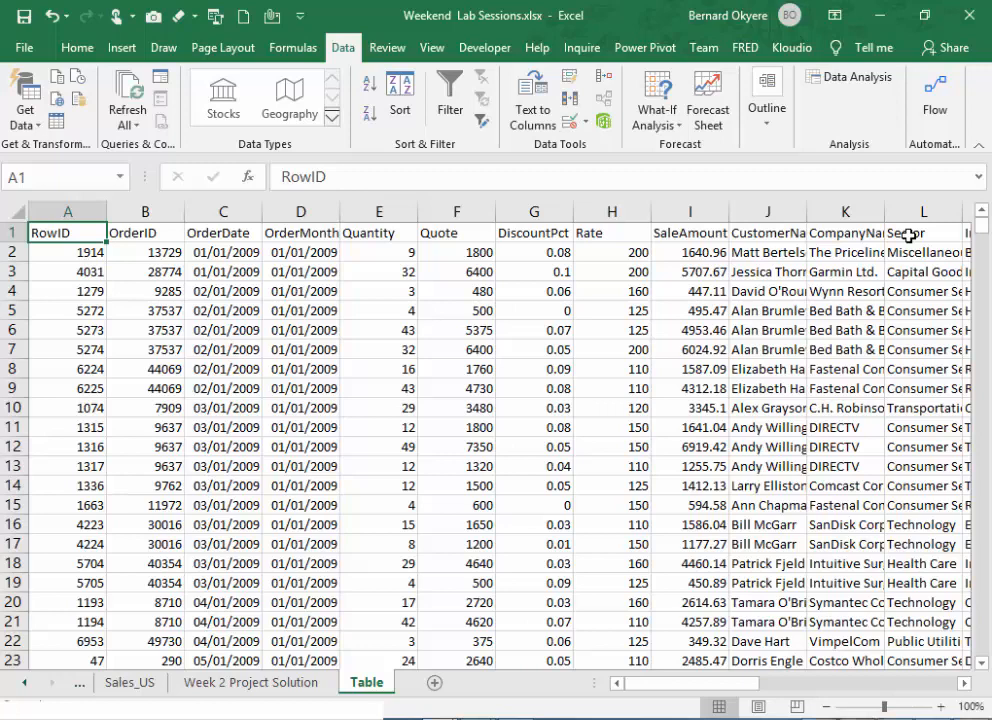
pyautogui.click(234, 329)
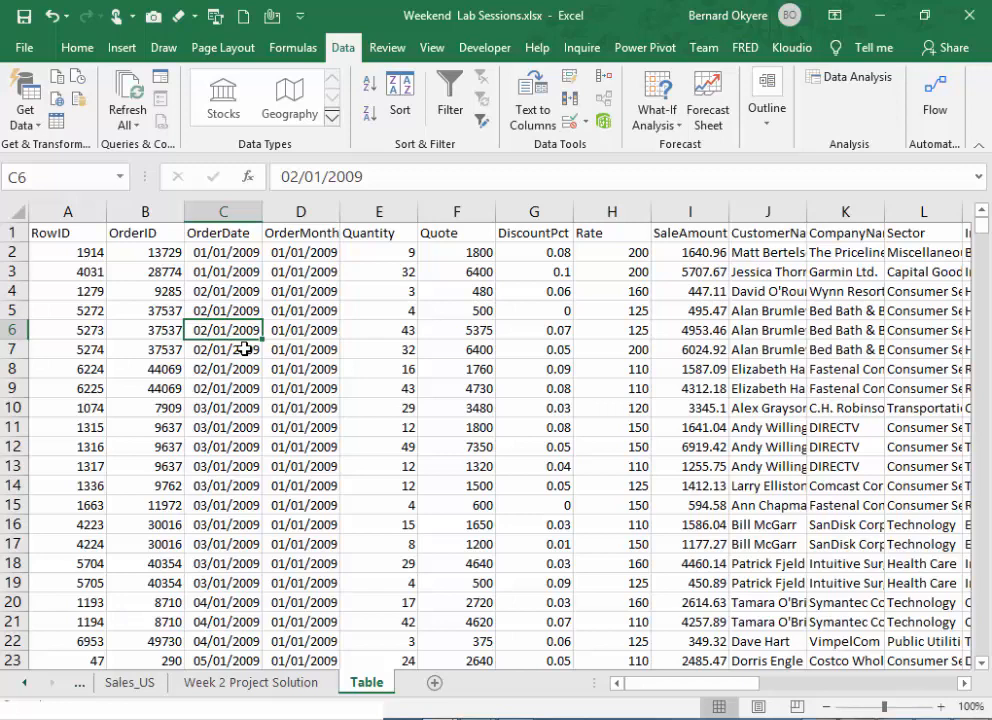
pyautogui.hotkey('ctrl', 'Up')
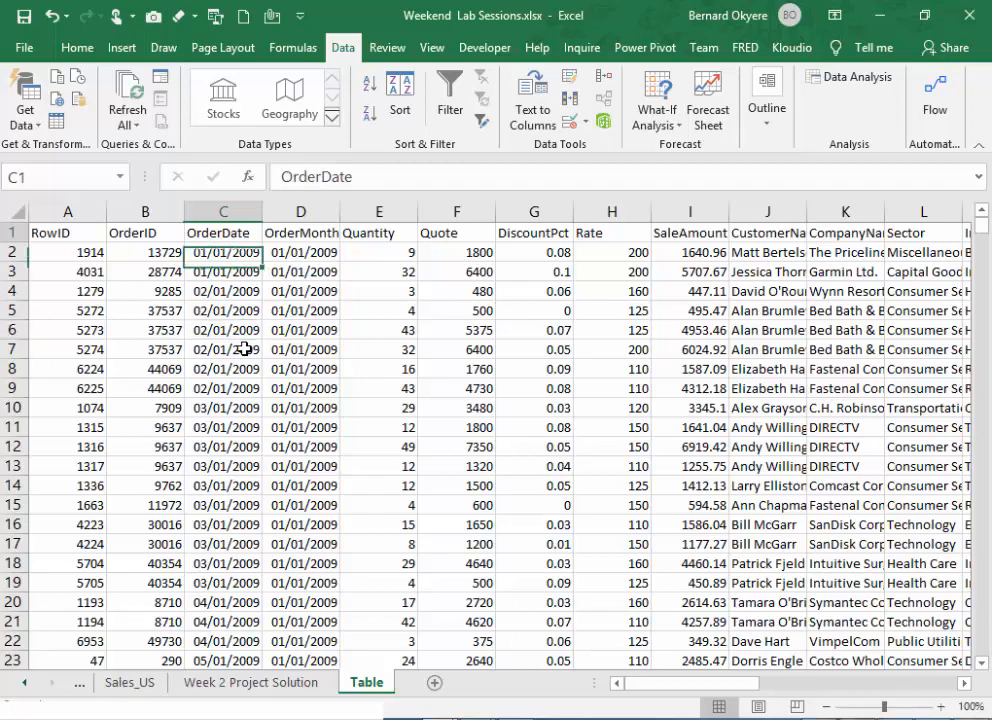
pyautogui.hotkey('ctrl', 'Left')
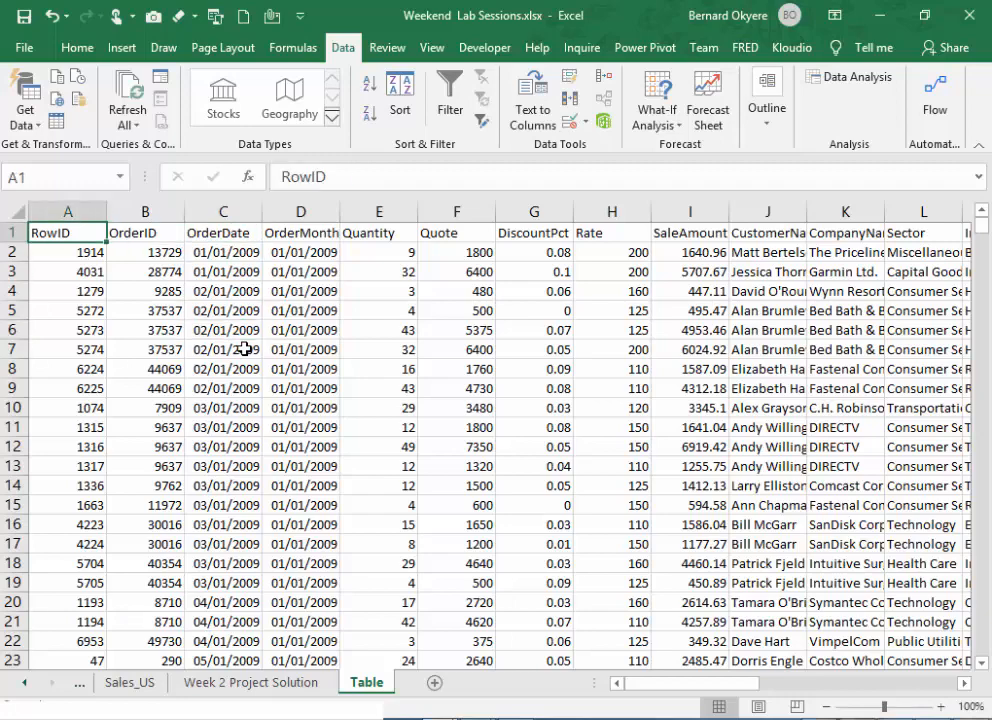
pyautogui.hotkey('ctrl', 'Right')
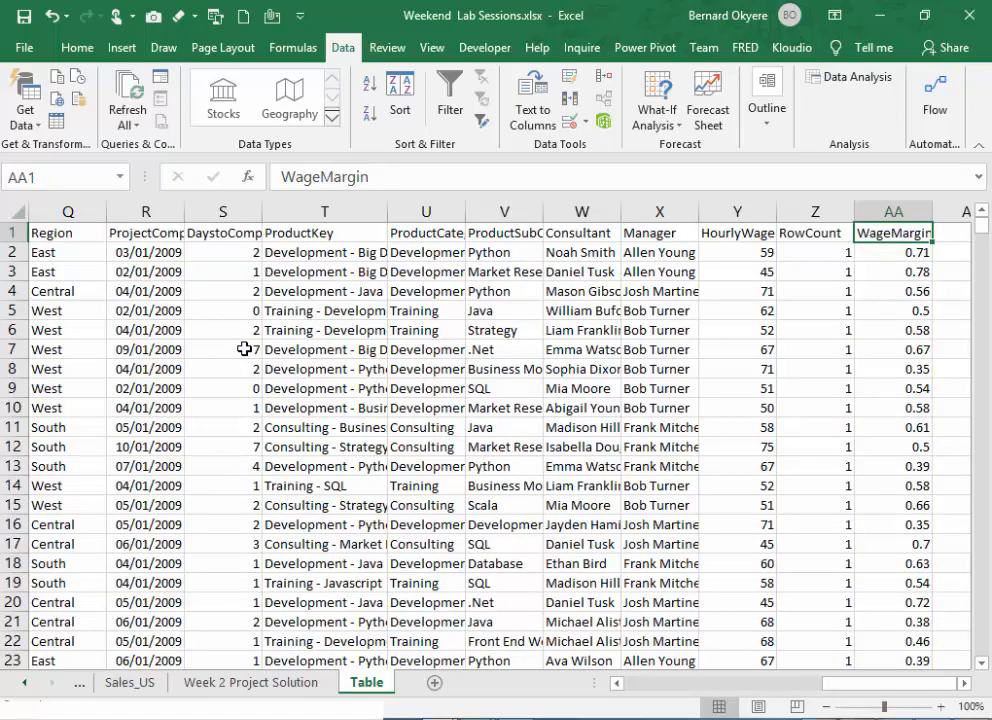
pyautogui.hotkey('ctrl', 'Left')
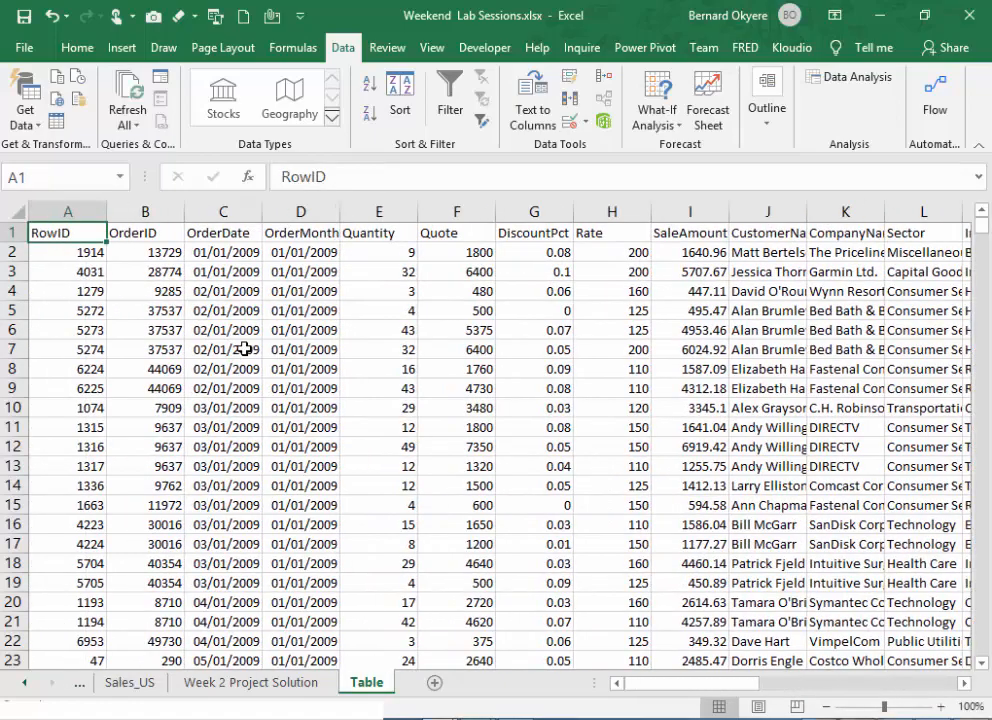
pyautogui.hotkey('ctrl', 'Right')
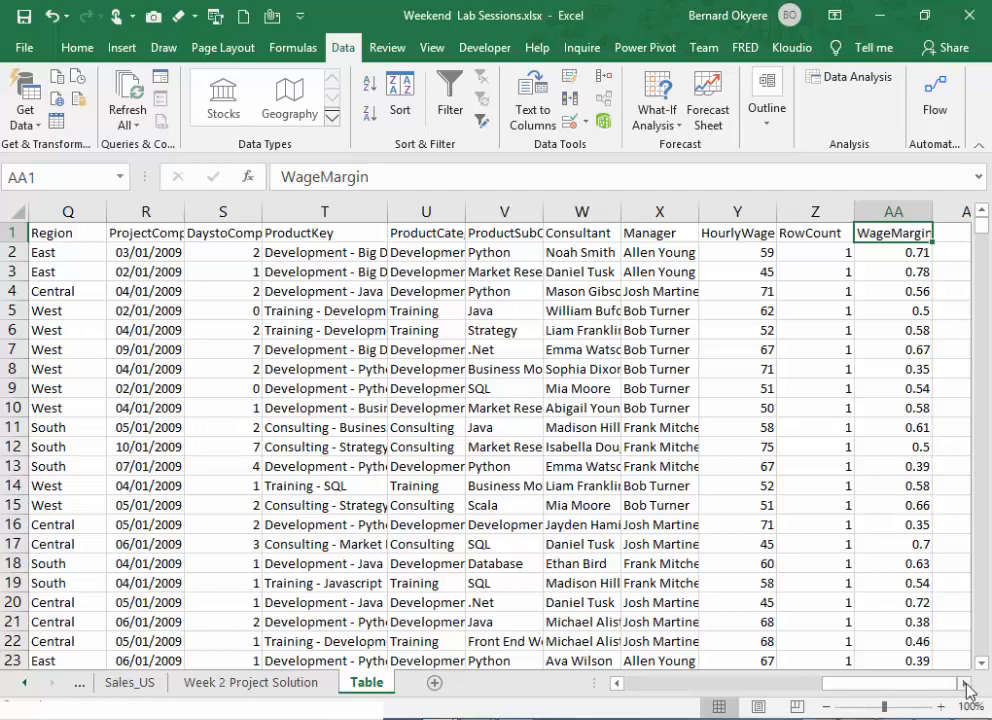
# - Inspect the empty area beyond the WageMargin column, selecting the blank cells AC11:AD12
pyautogui.click(945, 620)
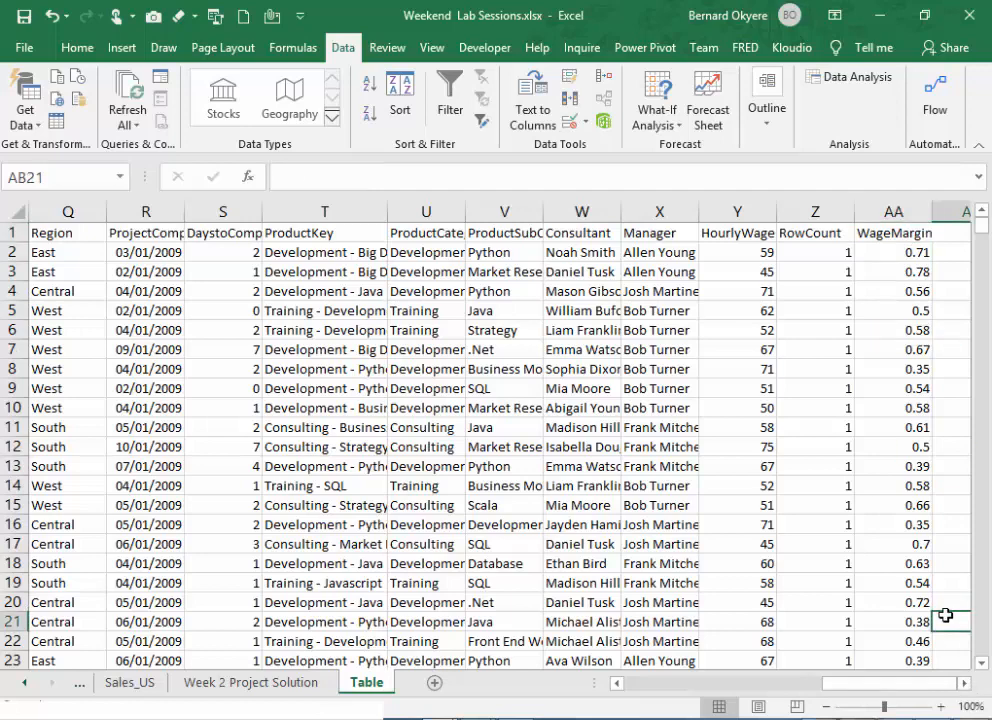
pyautogui.press('Right')
pyautogui.press('Right')
pyautogui.click(835, 470)
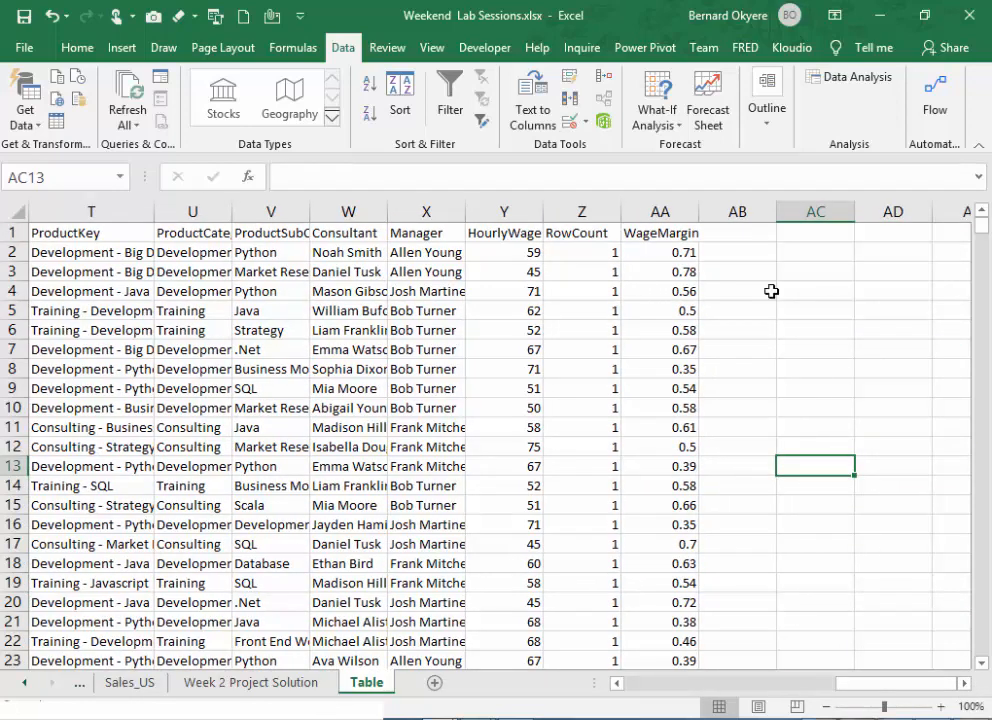
pyautogui.click(850, 430)
pyautogui.moveTo(862, 433); pyautogui.dragTo(893, 462)
pyautogui.click(872, 451)
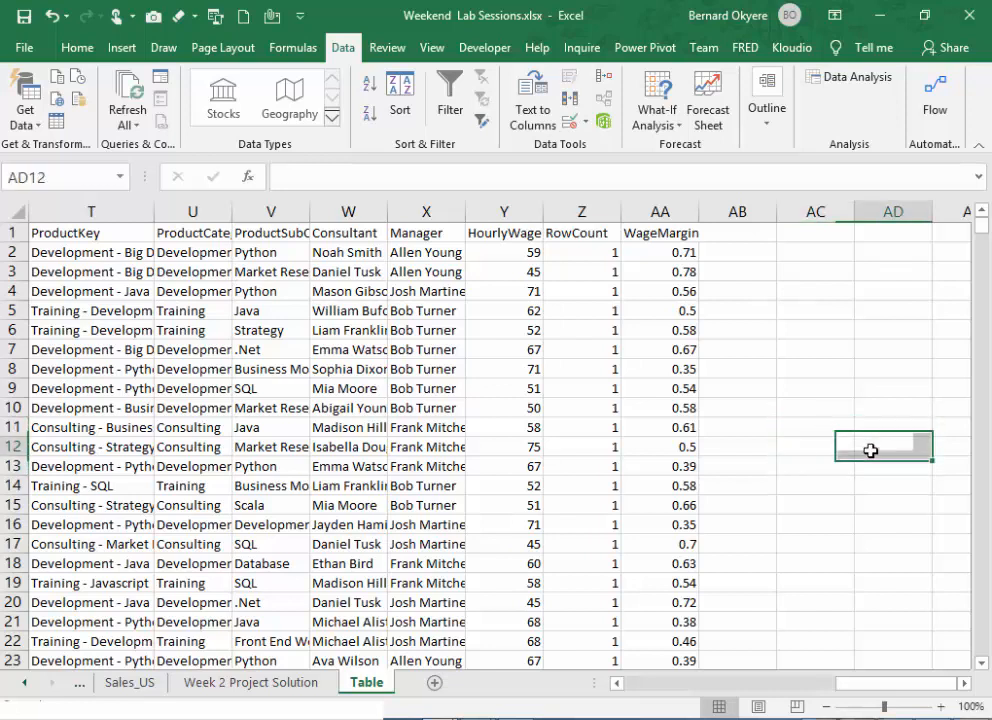
pyautogui.moveTo(829, 434); pyautogui.dragTo(865, 457)
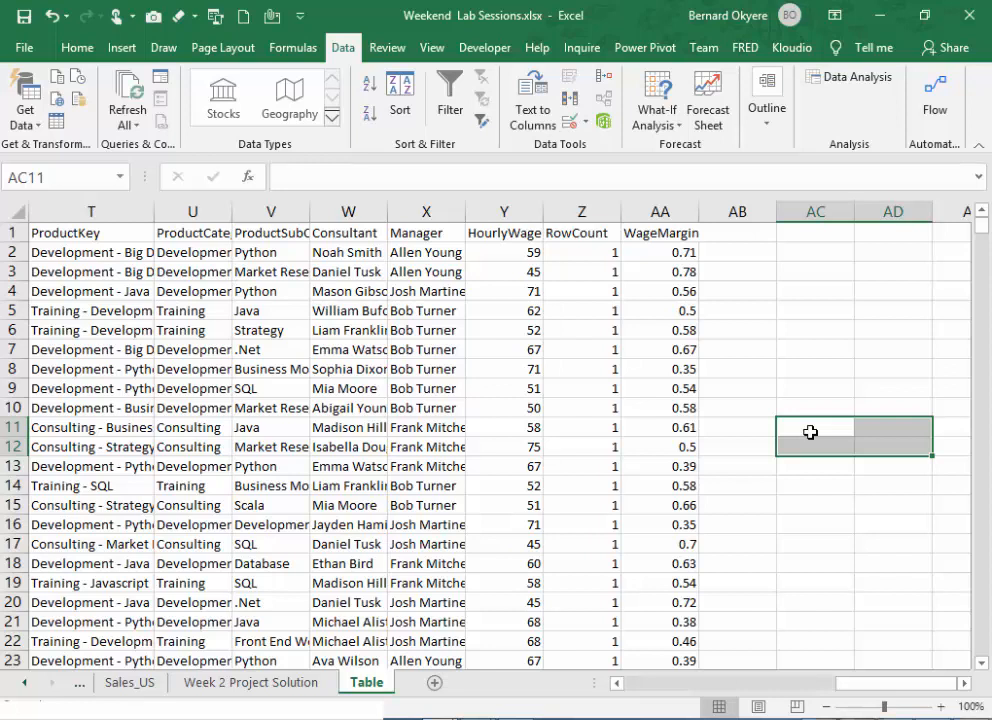
# - Enter the label total Sales in cell AC11, apart from the sales data
pyautogui.click(812, 430)
pyautogui.write('t')
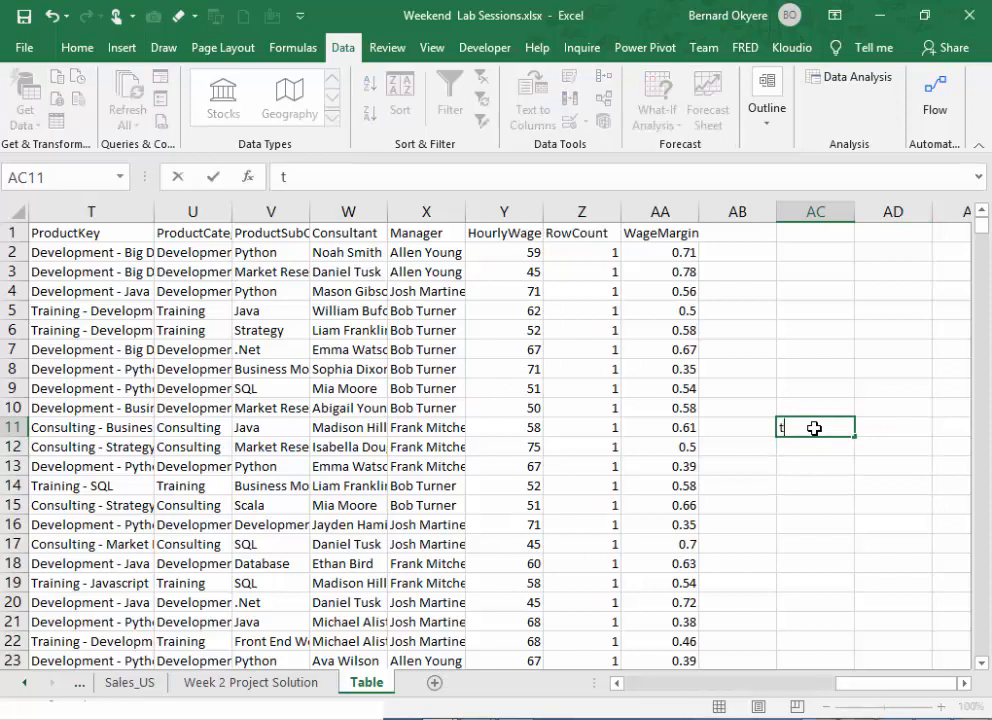
pyautogui.write('otal Sales')
pyautogui.press('Return')
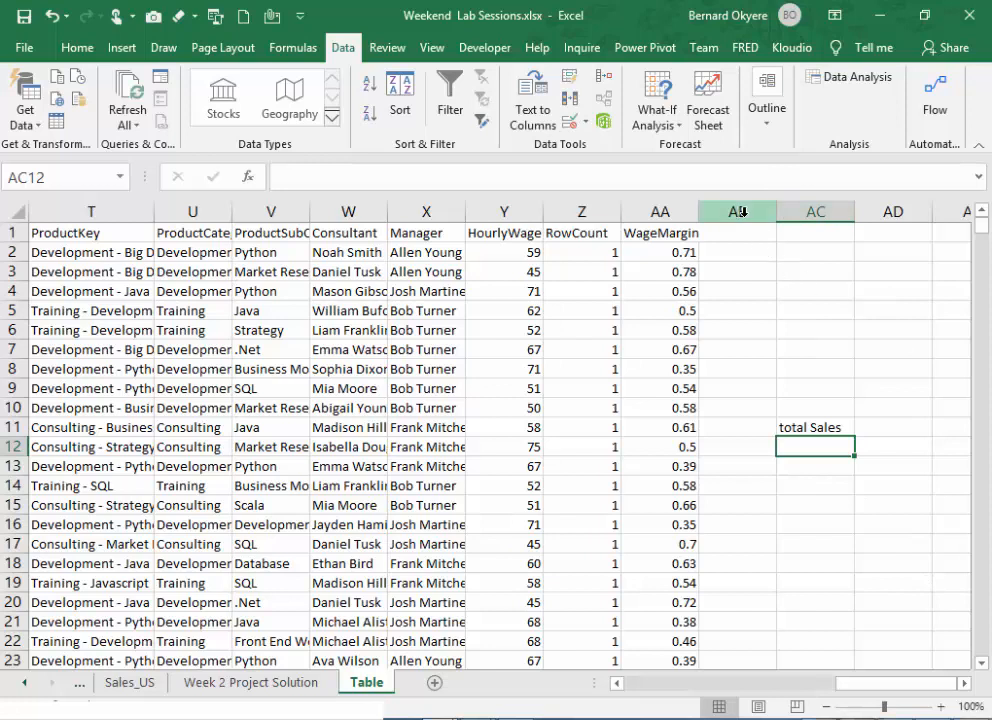
# - Delete the total Sales label from cell AC11
pyautogui.moveTo(743, 212); pyautogui.dragTo(850, 256)
pyautogui.click(809, 425)
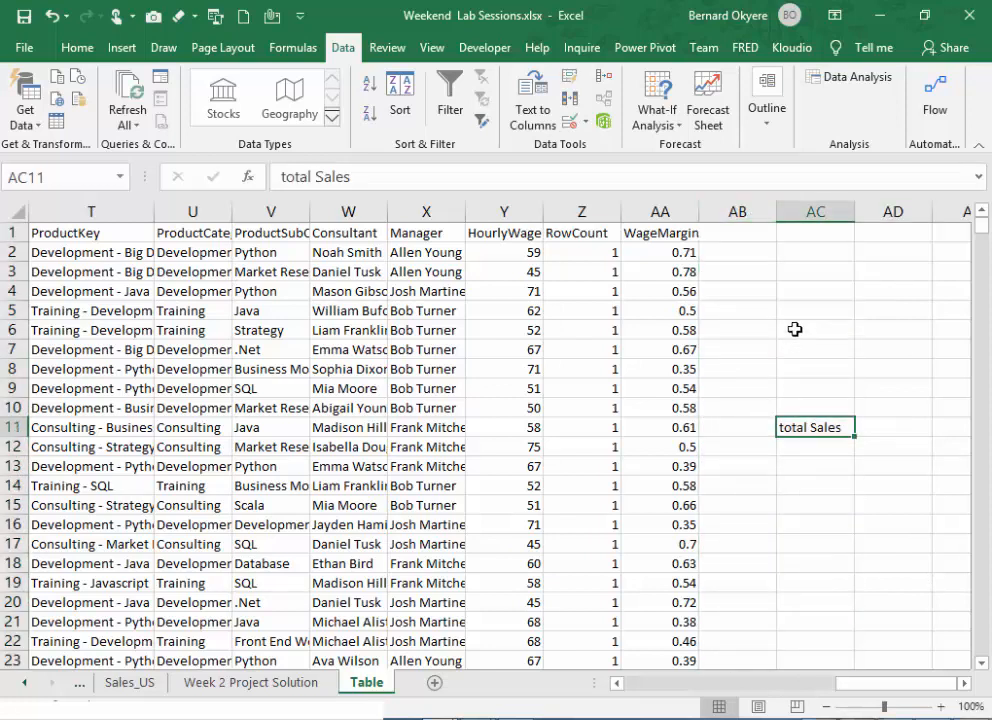
pyautogui.press('Delete')
pyautogui.click(838, 450)
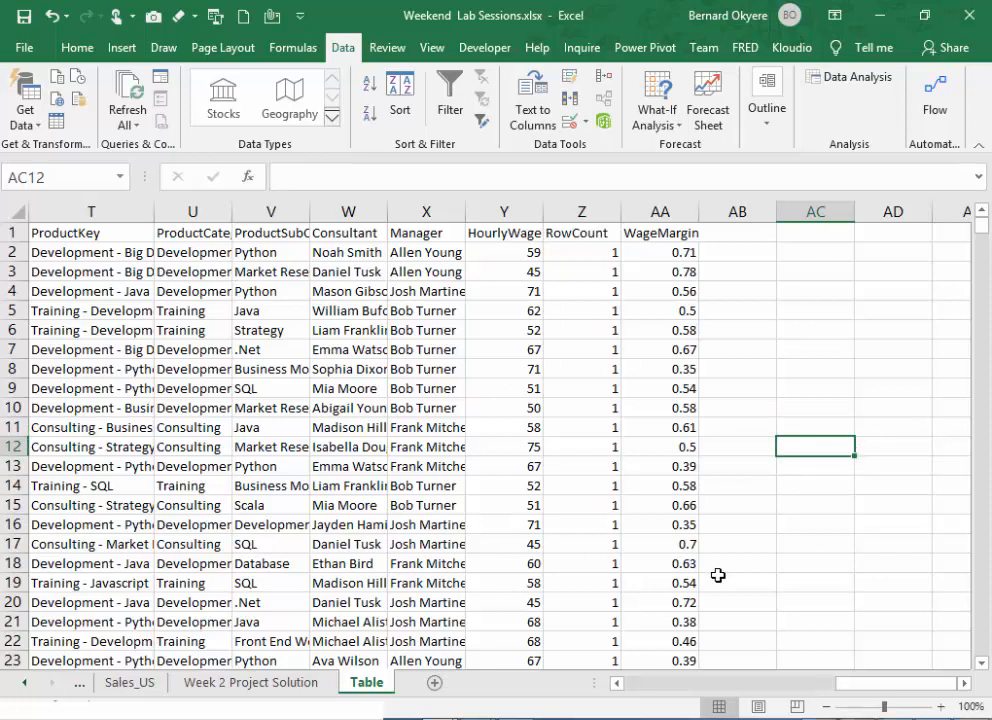
# - Check that the columns beyond WageMargin and the rows below the last sales record are empty
pyautogui.moveTo(750, 210); pyautogui.dragTo(890, 240)
pyautogui.click(805, 347)
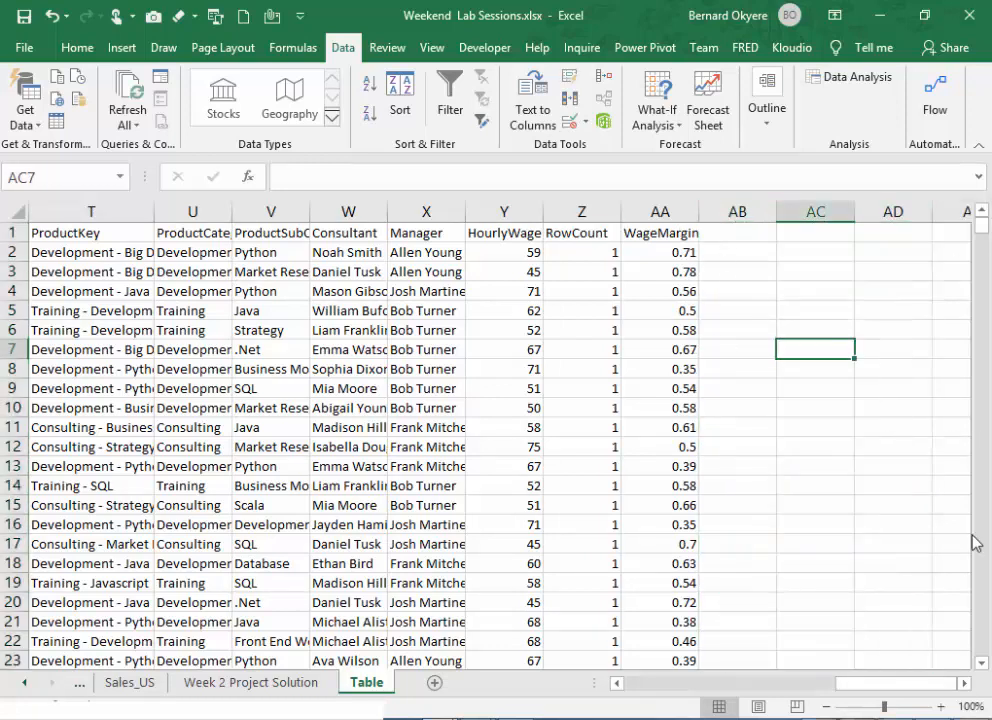
pyautogui.hotkey('ctrl', 'Down')
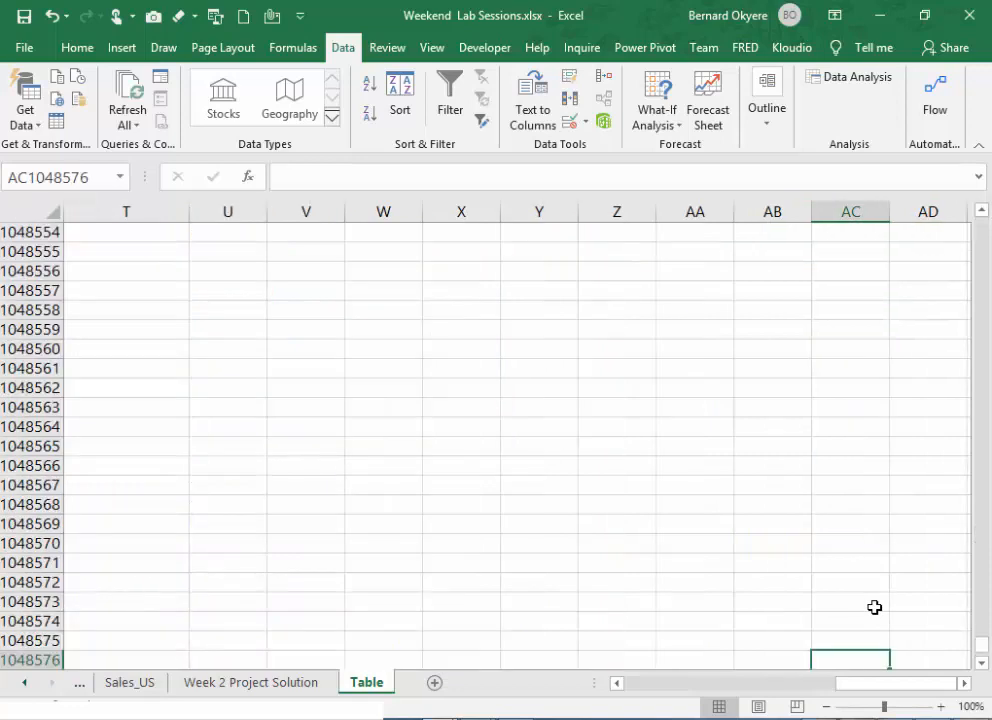
pyautogui.hotkey('ctrl', 'Left')
pyautogui.hotkey('ctrl', 'Up')
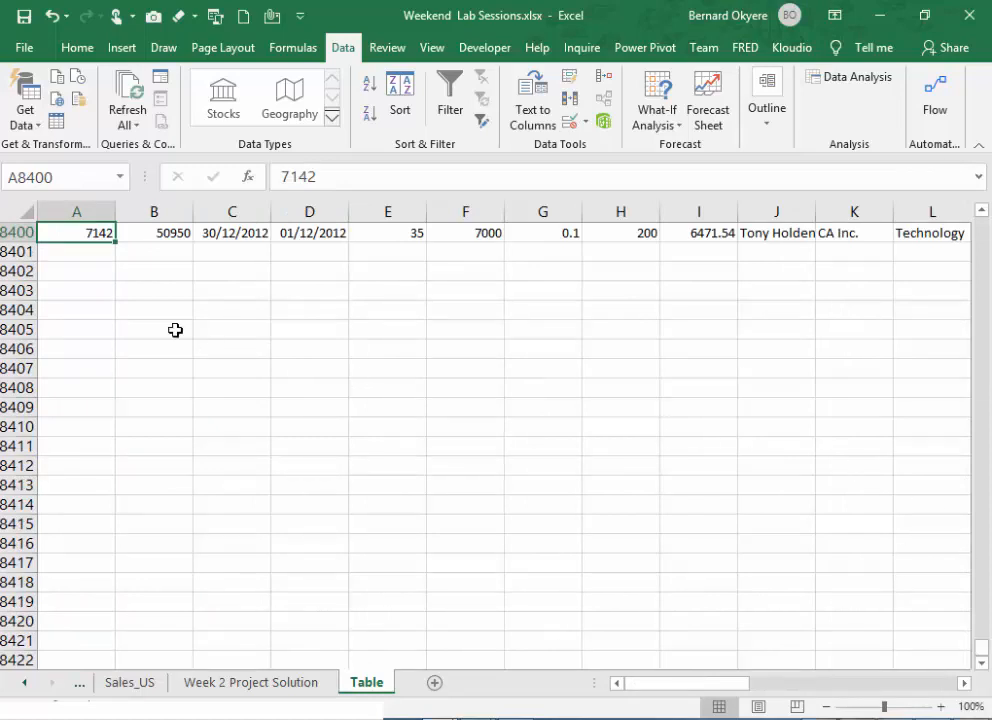
pyautogui.click(72, 289)
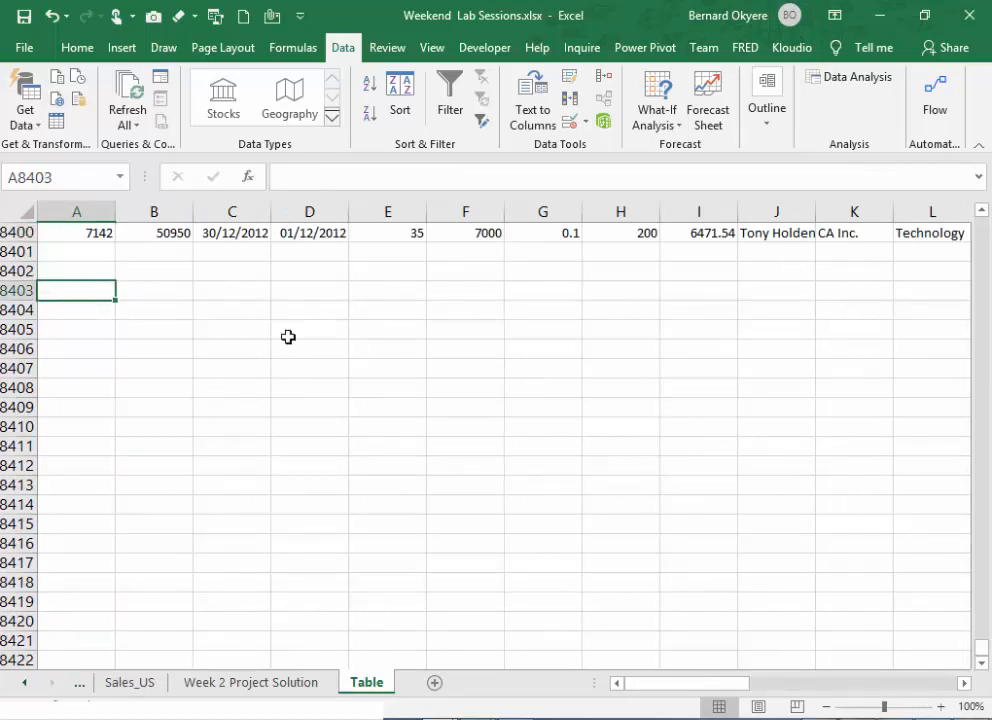
pyautogui.hotkey('ctrl', 'Home')
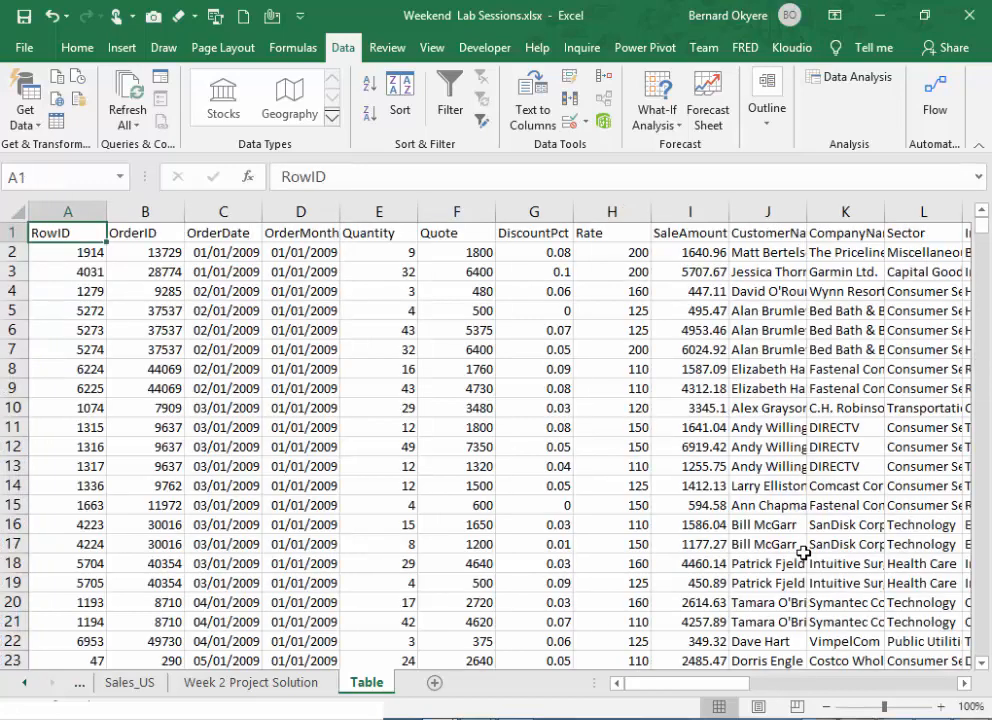
# - Select the whole sales data range in the Table sheet and check its outer columns and last row
pyautogui.click(155, 289)
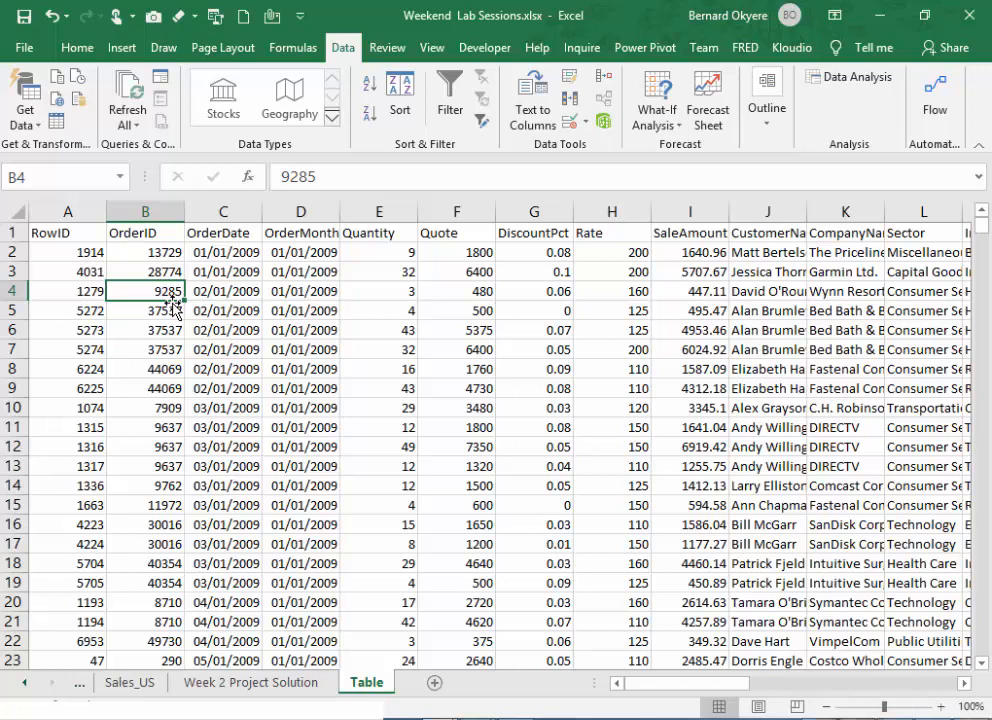
pyautogui.hotkey('ctrl', 'a')
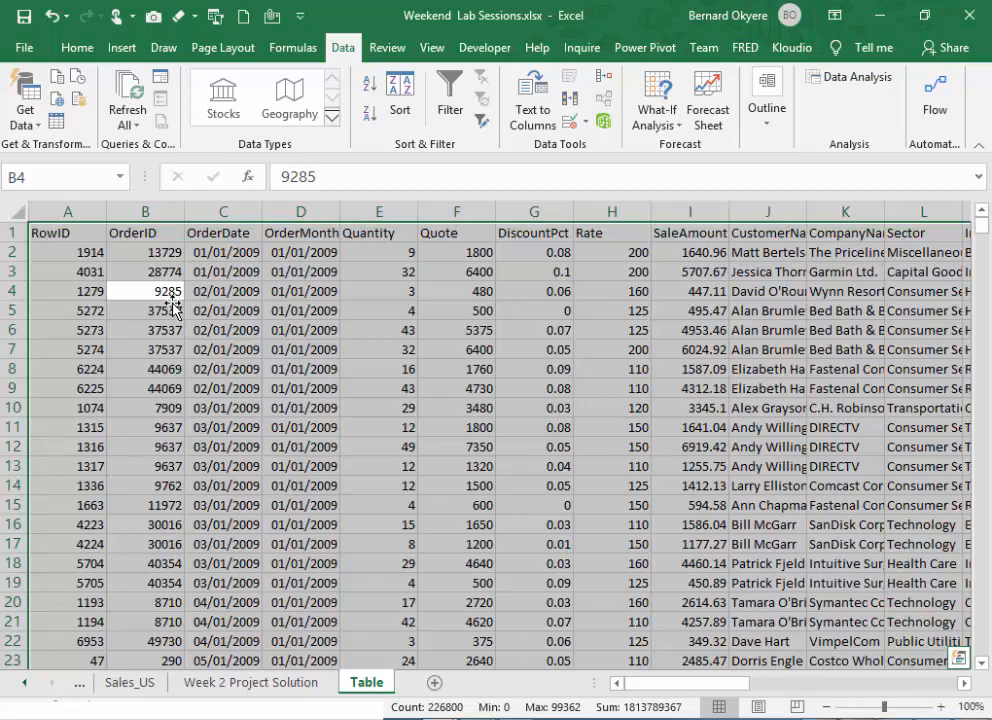
pyautogui.moveTo(737, 684); pyautogui.dragTo(944, 697)
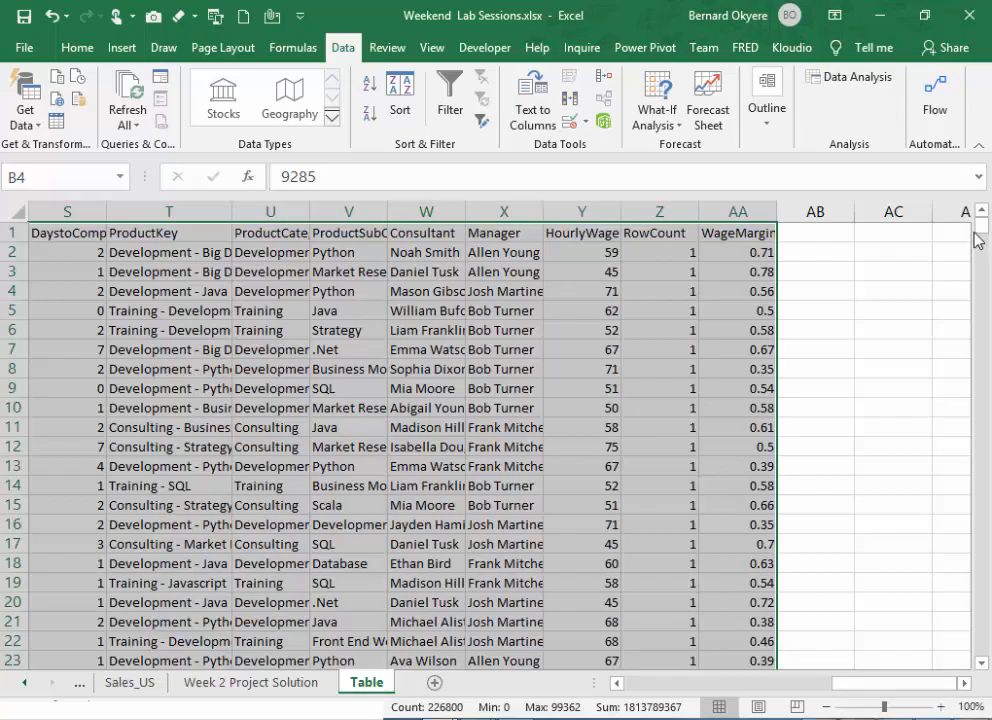
pyautogui.moveTo(983, 222); pyautogui.dragTo(982, 648)
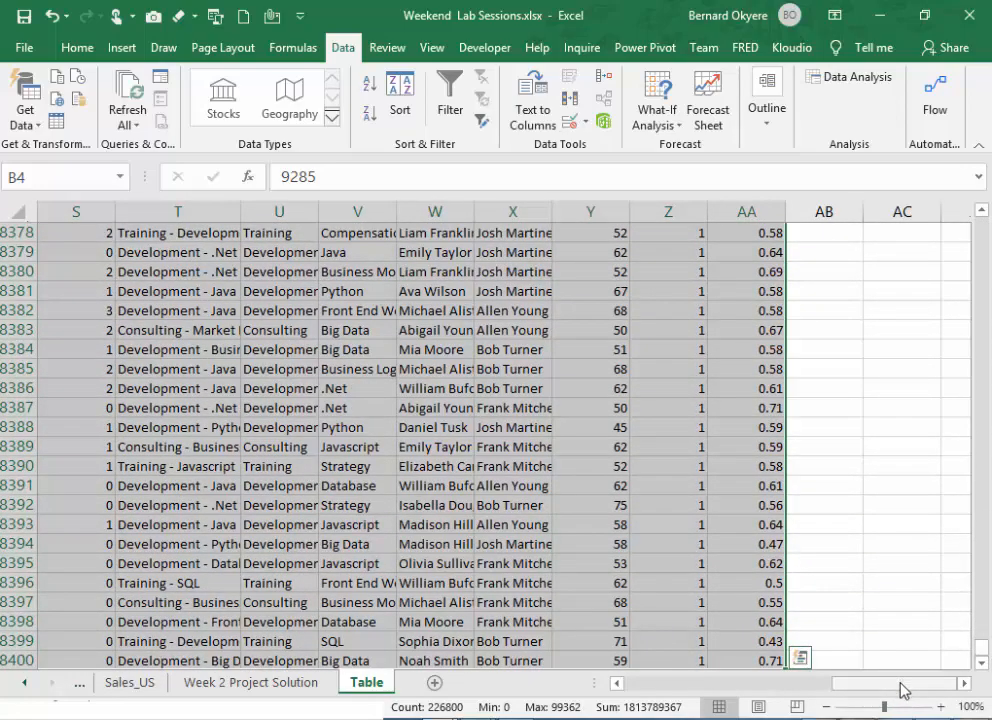
pyautogui.moveTo(898, 690); pyautogui.dragTo(650, 698)
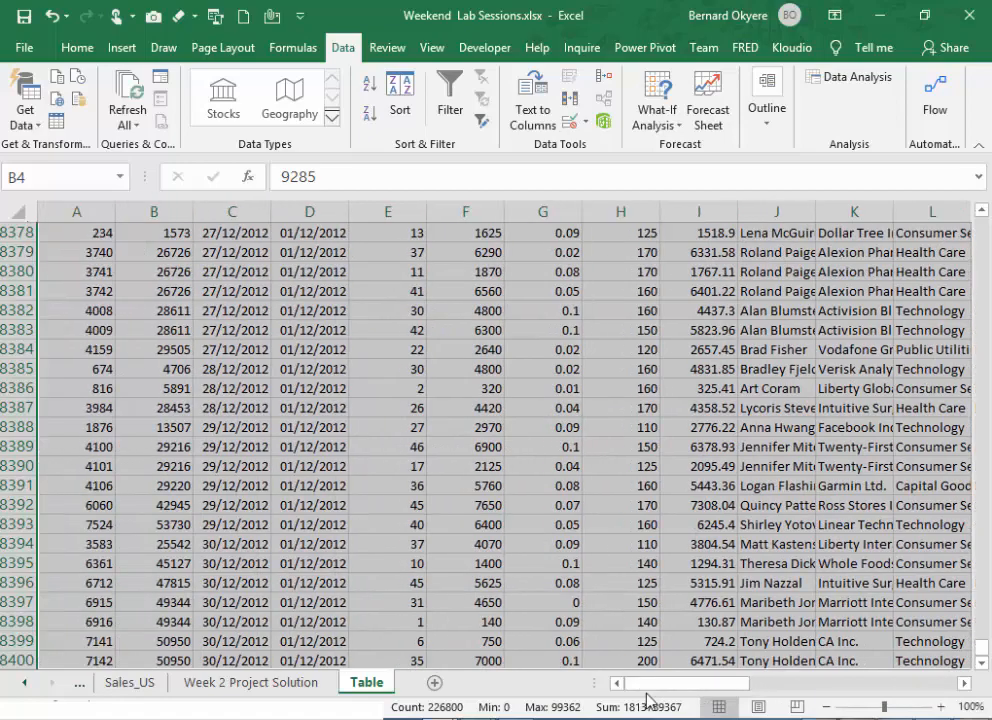
pyautogui.moveTo(980, 650); pyautogui.dragTo(982, 224)
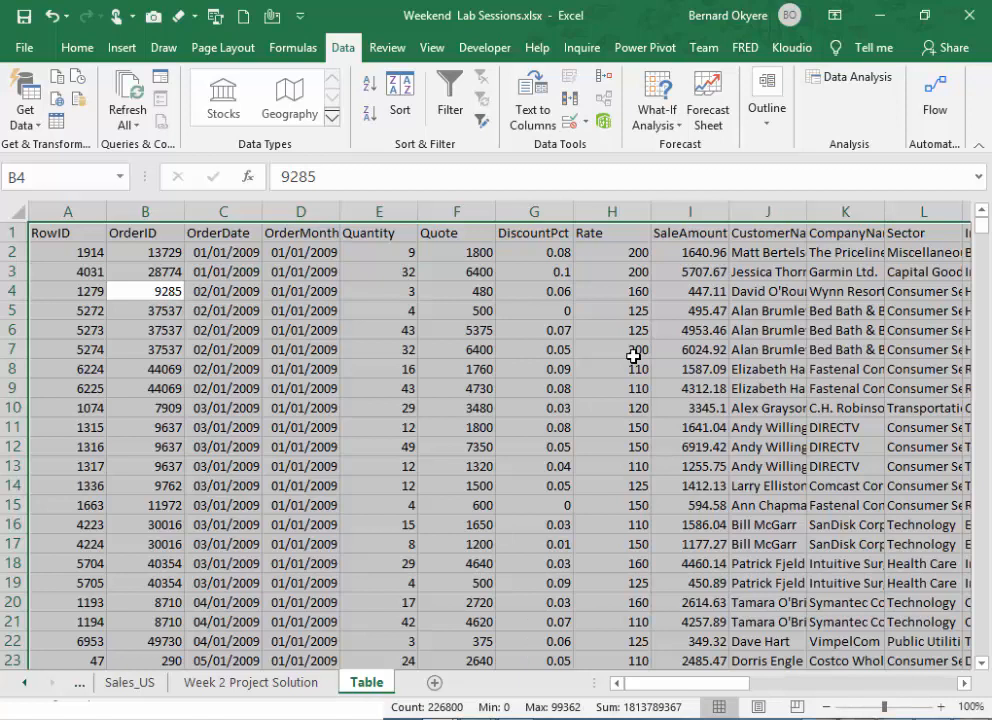
# - Create a table with headers from the sales data range A1:AA8400, checking that the marked range covers the last column and row
pyautogui.click(125, 48)
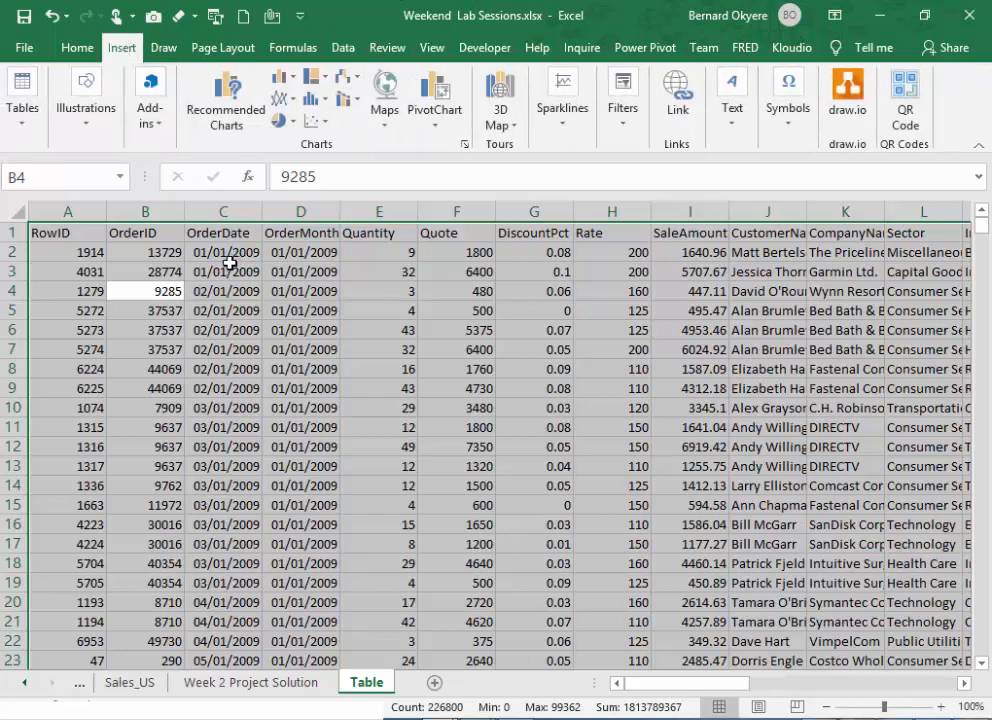
pyautogui.click(28, 126)
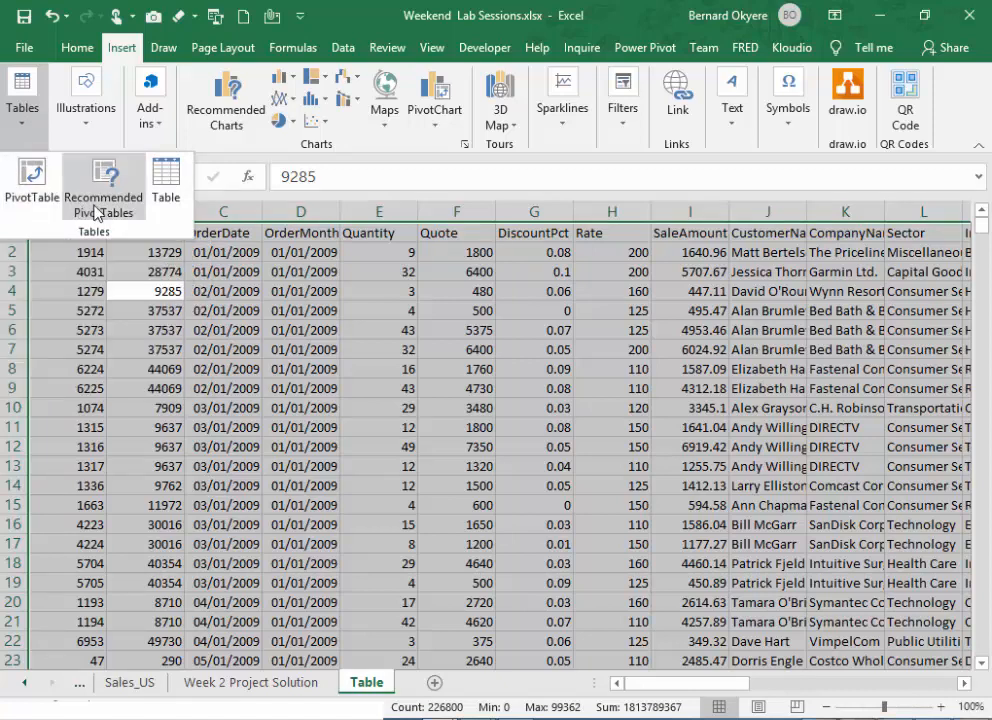
pyautogui.click(176, 189)
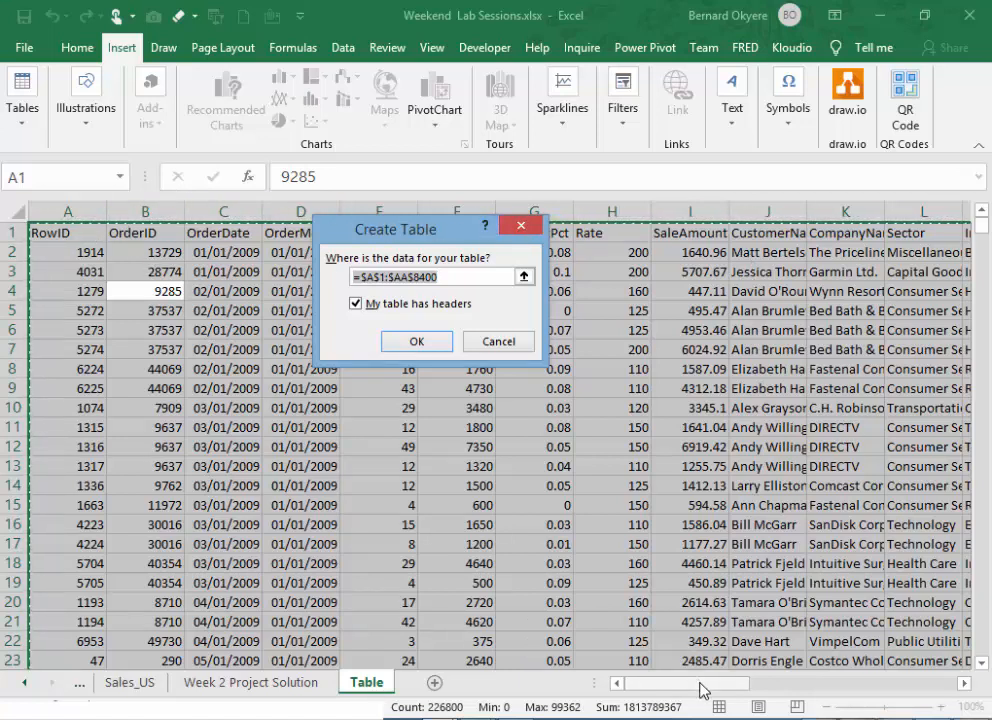
pyautogui.moveTo(703, 690); pyautogui.dragTo(955, 700)
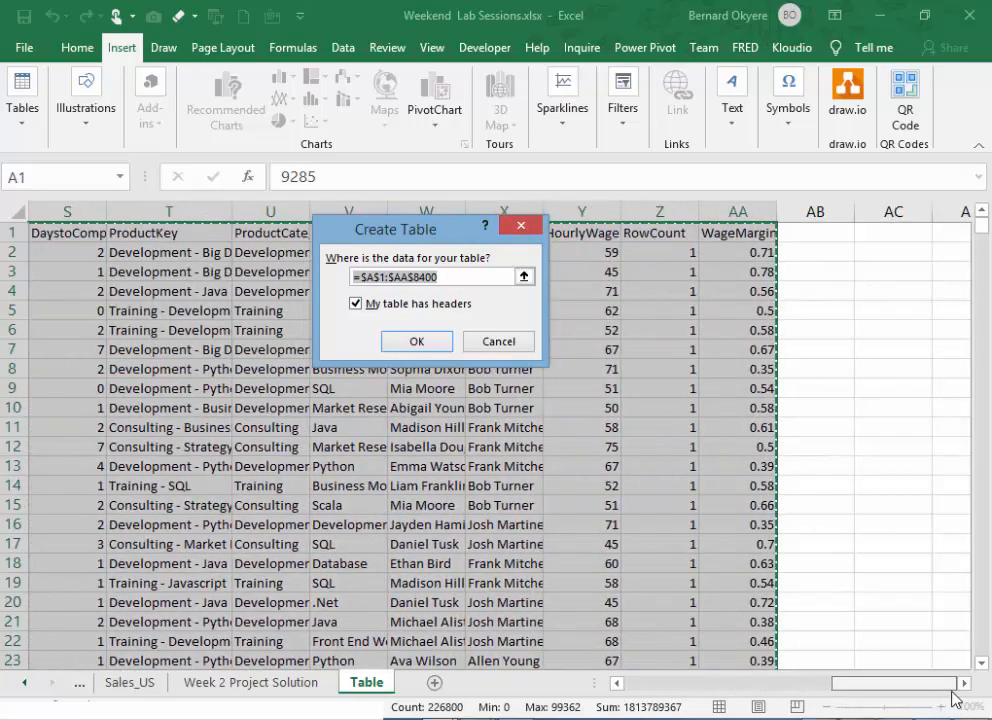
pyautogui.moveTo(981, 224); pyautogui.dragTo(988, 680)
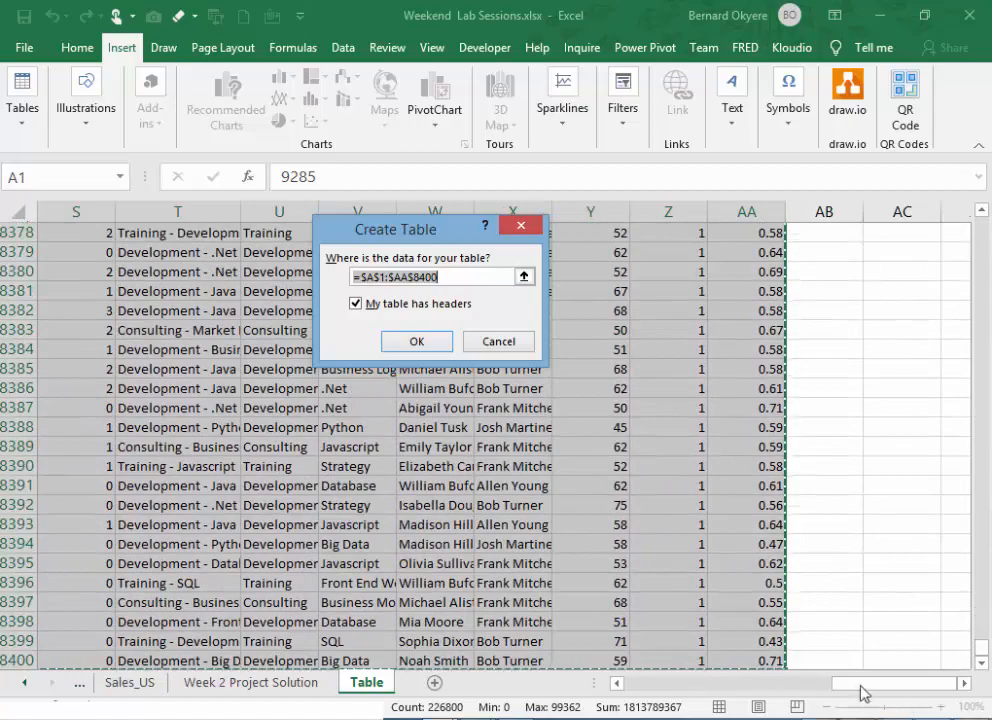
pyautogui.moveTo(860, 689); pyautogui.dragTo(627, 686)
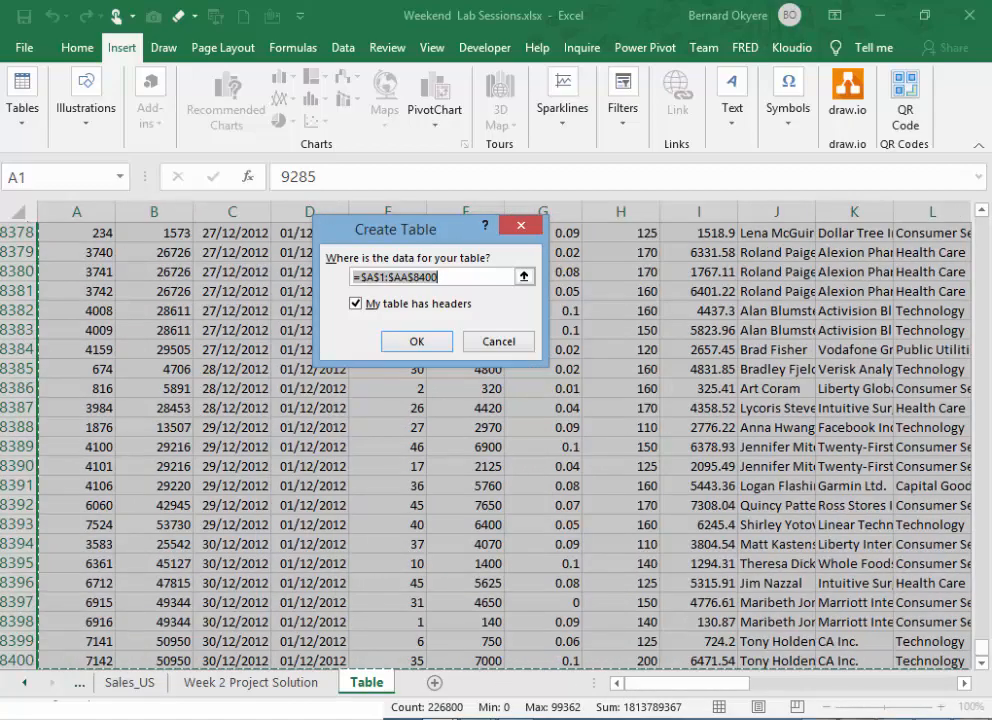
pyautogui.click(981, 664)
pyautogui.click(981, 664)
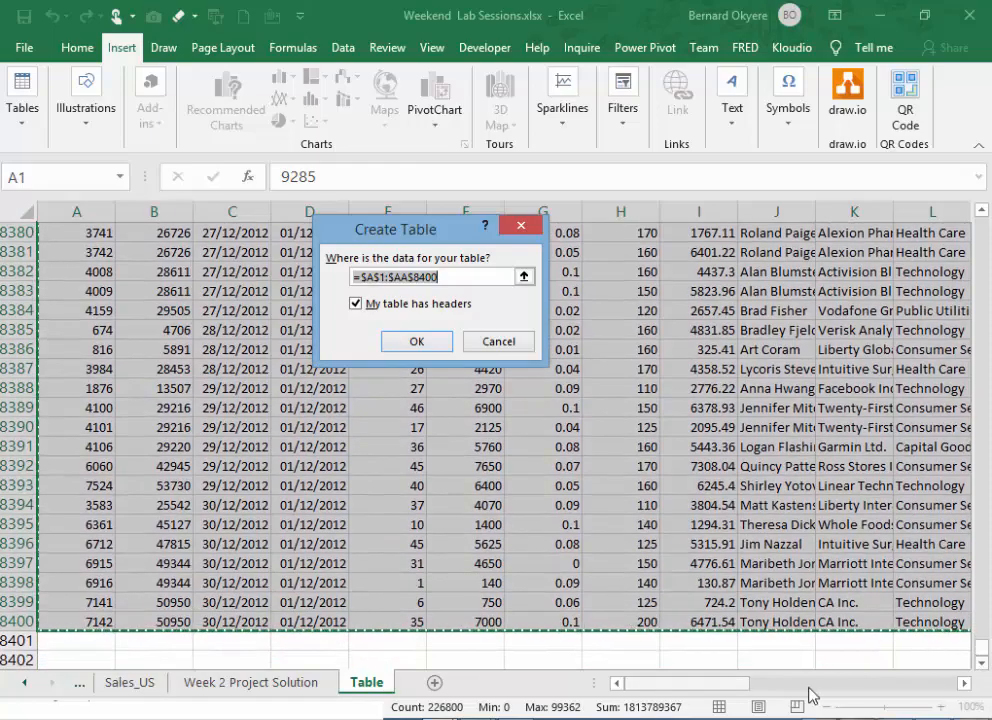
pyautogui.moveTo(982, 650); pyautogui.dragTo(990, 228)
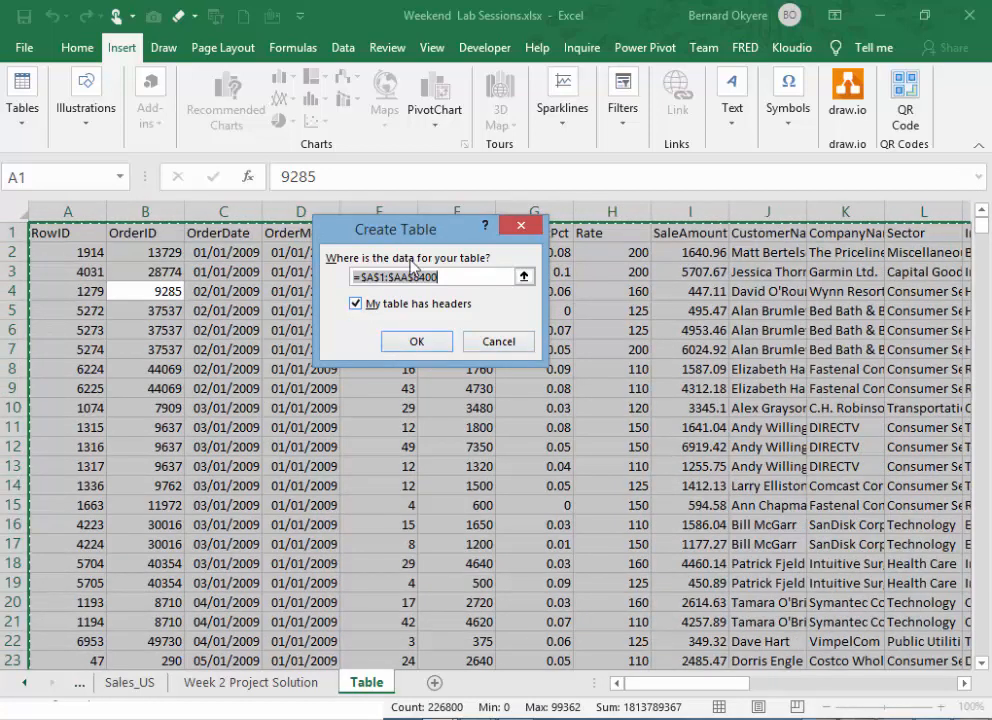
pyautogui.moveTo(414, 230); pyautogui.dragTo(538, 279)
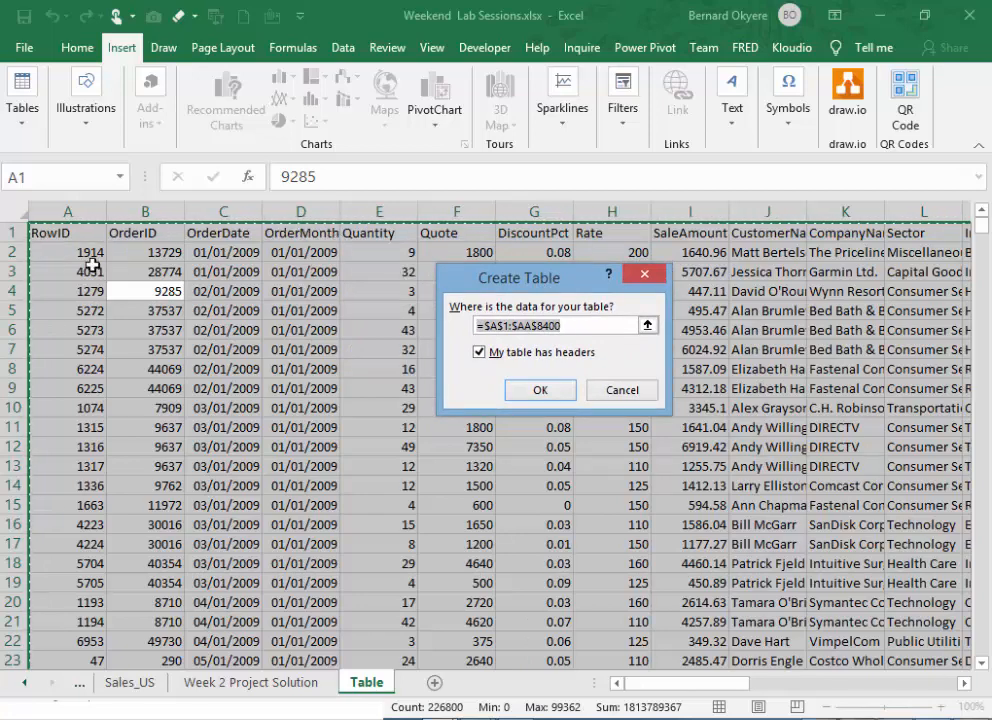
pyautogui.click(543, 394)
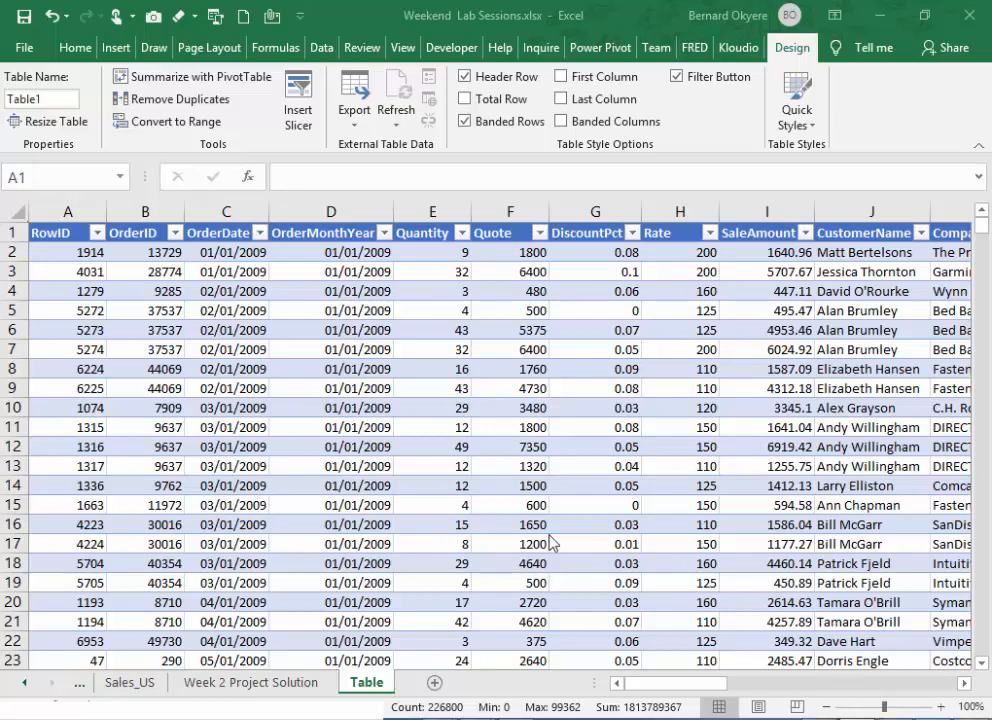
# - Examine the new table's header row, filter controls and banded records at several zoom levels
pyautogui.hotkey('ctrl', 'a')
pyautogui.click(345, 427)
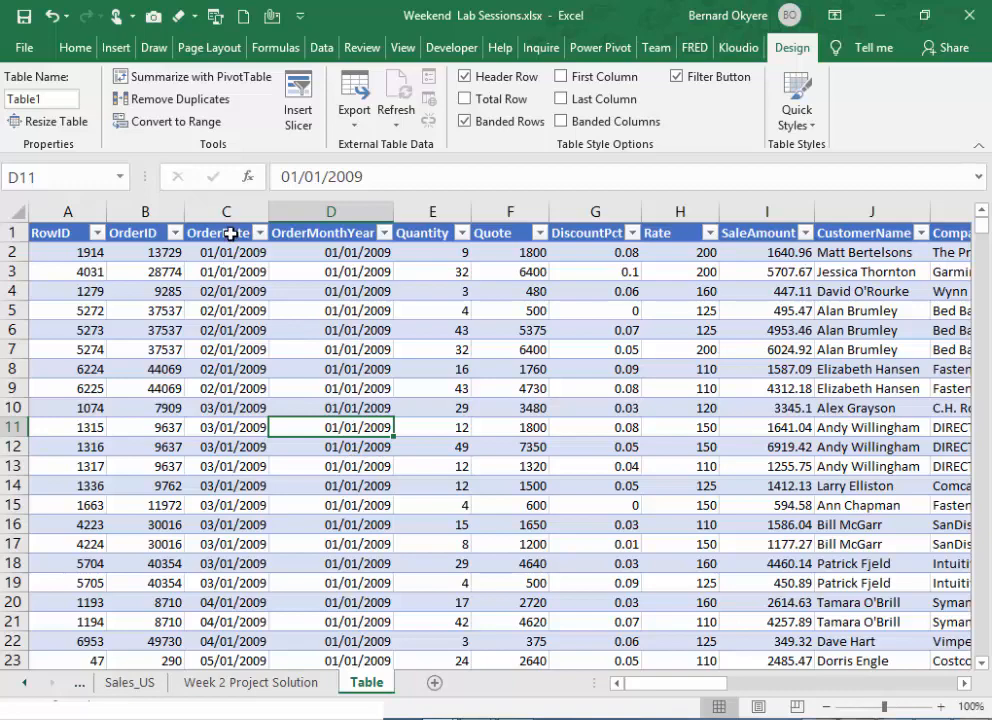
pyautogui.click(232, 252)
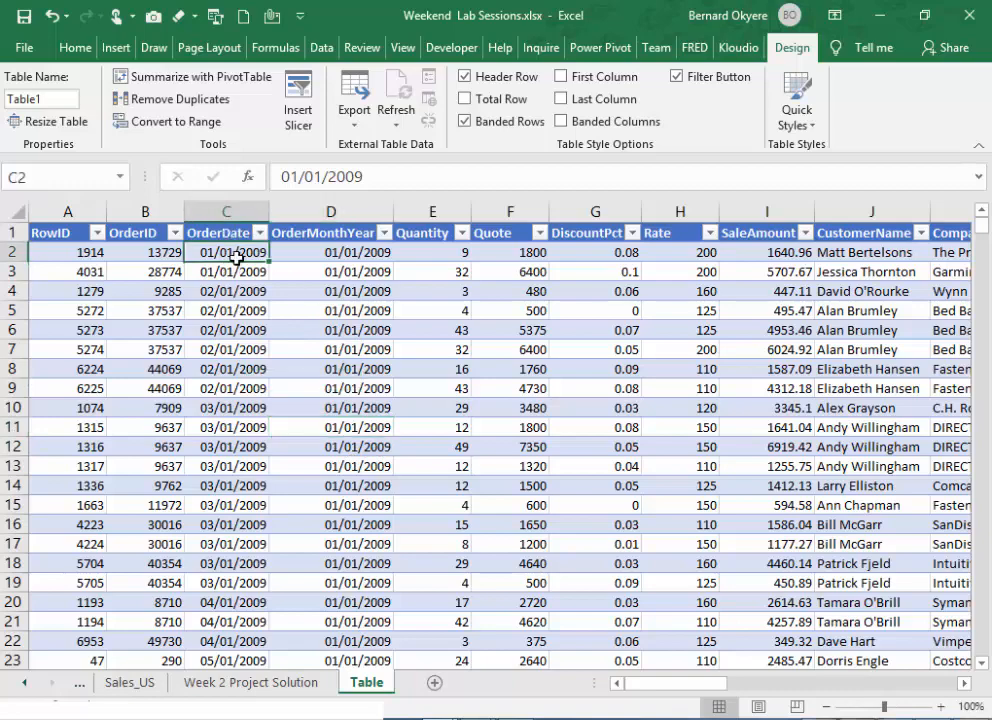
pyautogui.click(829, 707)
pyautogui.click(829, 707)
pyautogui.click(829, 707)
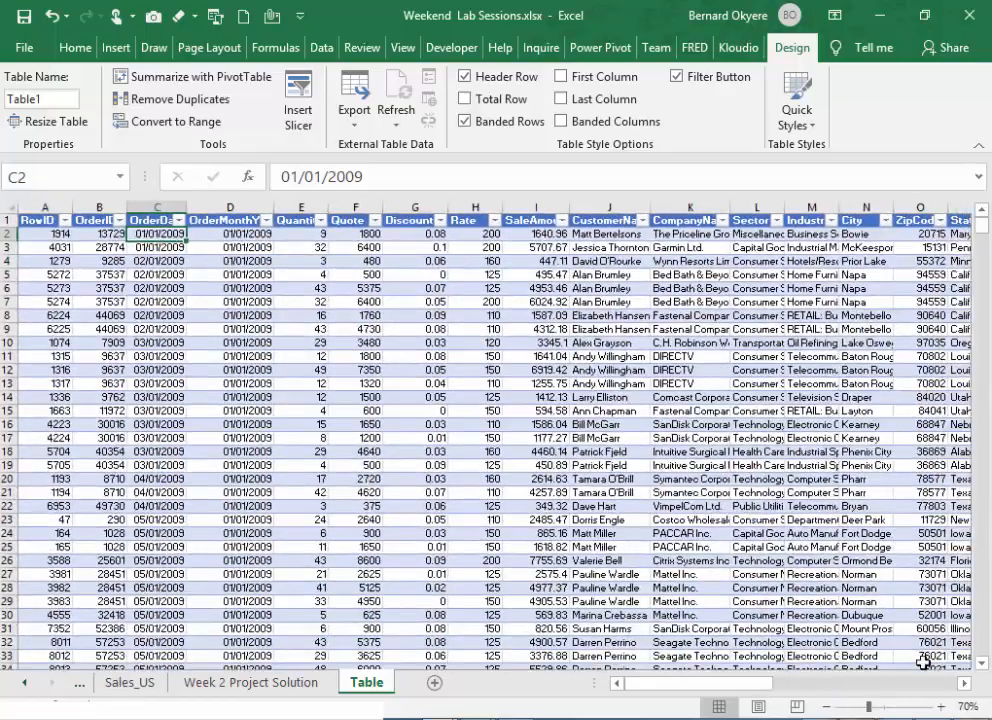
pyautogui.click(942, 707)
pyautogui.click(942, 707)
pyautogui.click(942, 707)
pyautogui.click(942, 707)
pyautogui.click(942, 707)
pyautogui.click(942, 707)
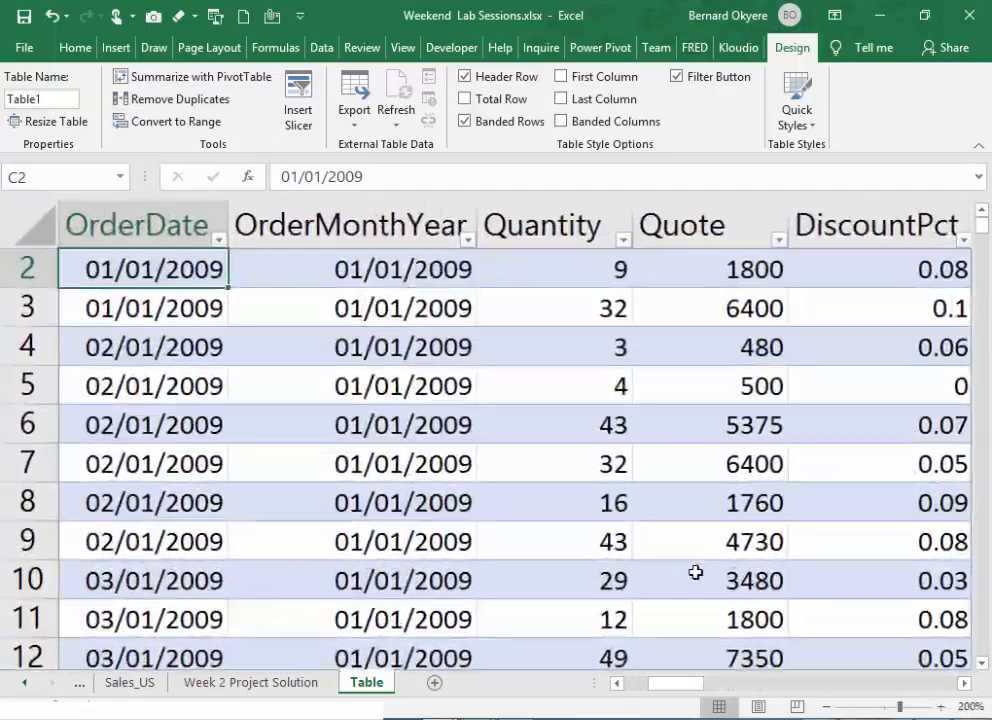
pyautogui.click(828, 707)
pyautogui.click(828, 707)
pyautogui.click(828, 707)
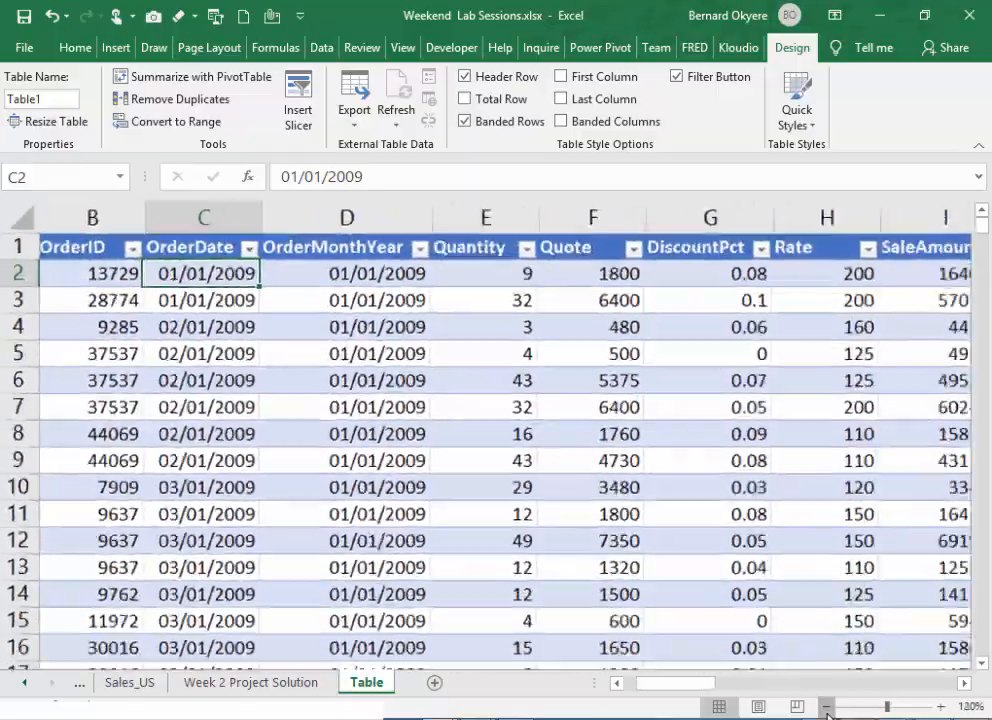
pyautogui.click(828, 707)
pyautogui.click(828, 707)
pyautogui.click(828, 707)
pyautogui.click(828, 707)
pyautogui.click(828, 707)
pyautogui.click(942, 707)
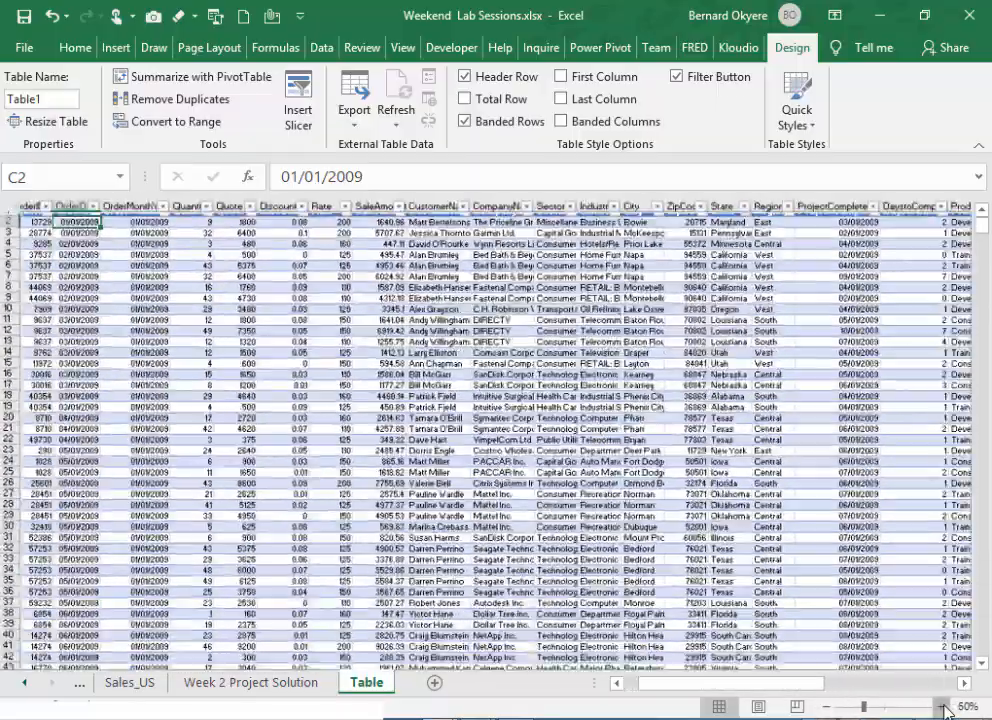
pyautogui.click(942, 707)
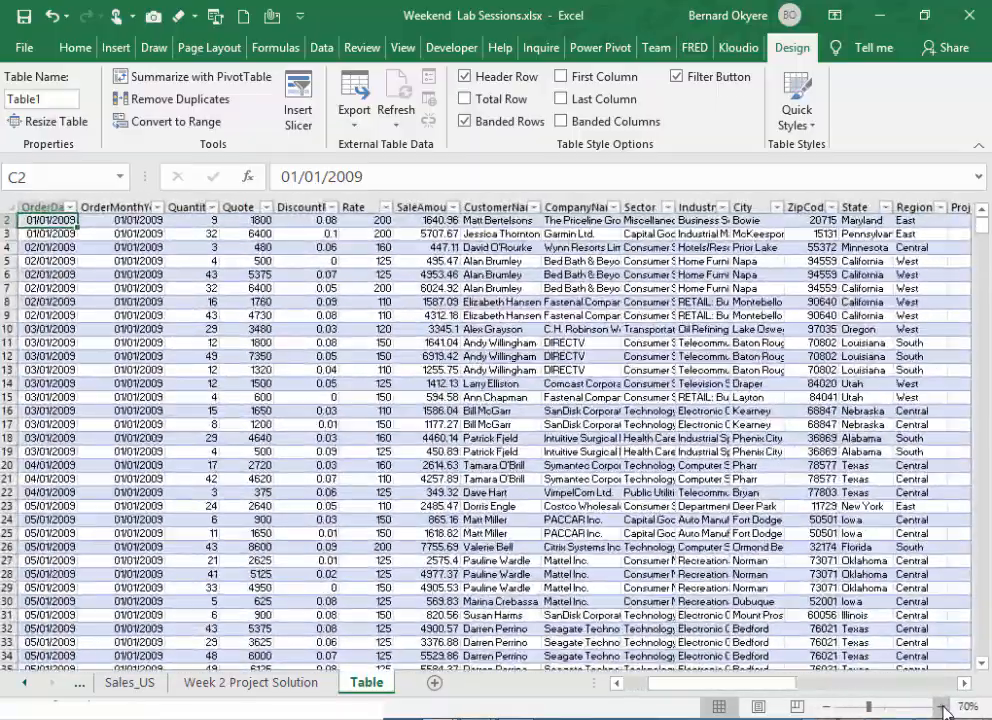
pyautogui.click(942, 707)
pyautogui.click(445, 432)
pyautogui.hotkey('ctrl', 'Home')
pyautogui.keyDown('ctrl'); pyautogui.scroll(-3, 445, 432); pyautogui.keyUp('ctrl')
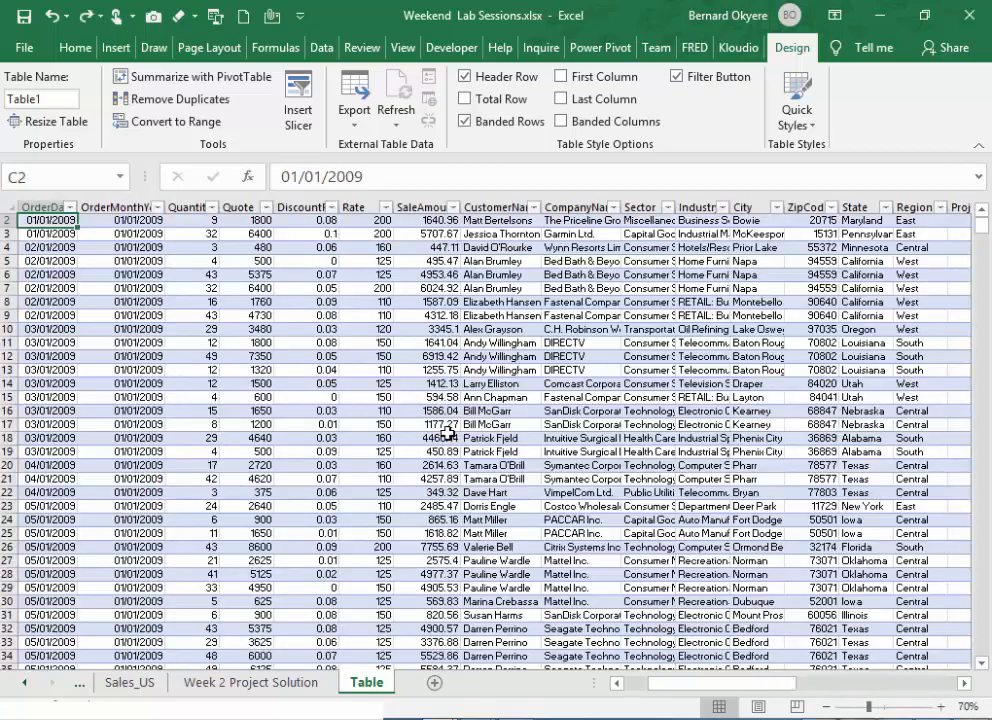
pyautogui.keyDown('ctrl'); pyautogui.scroll(4, 447, 432); pyautogui.keyUp('ctrl')
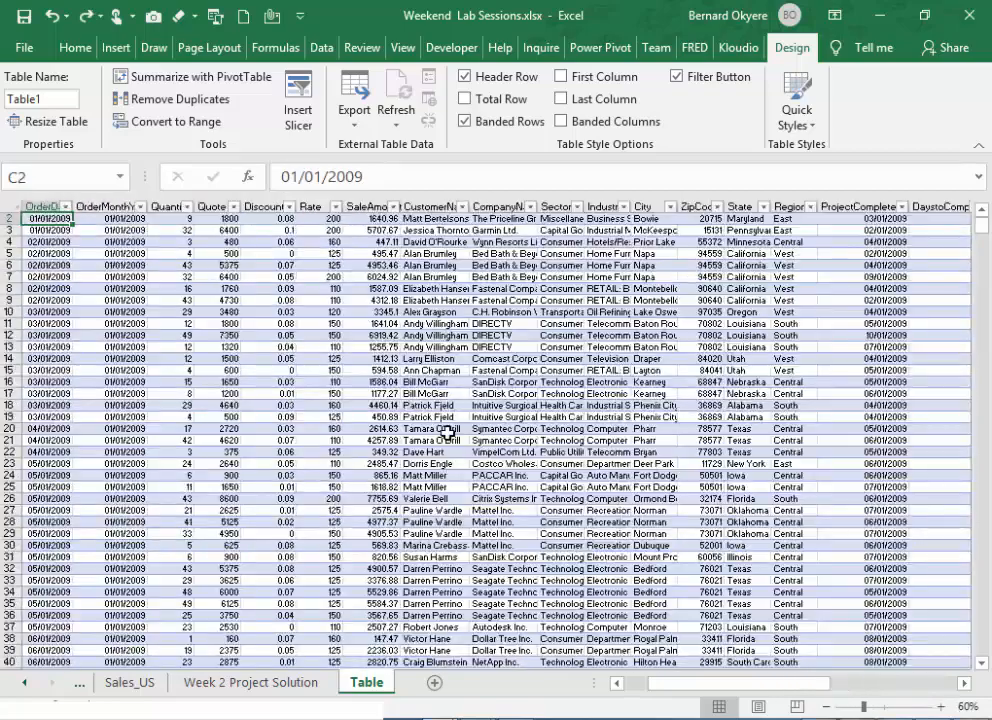
pyautogui.keyDown('ctrl'); pyautogui.scroll(4, 447, 432); pyautogui.keyUp('ctrl')
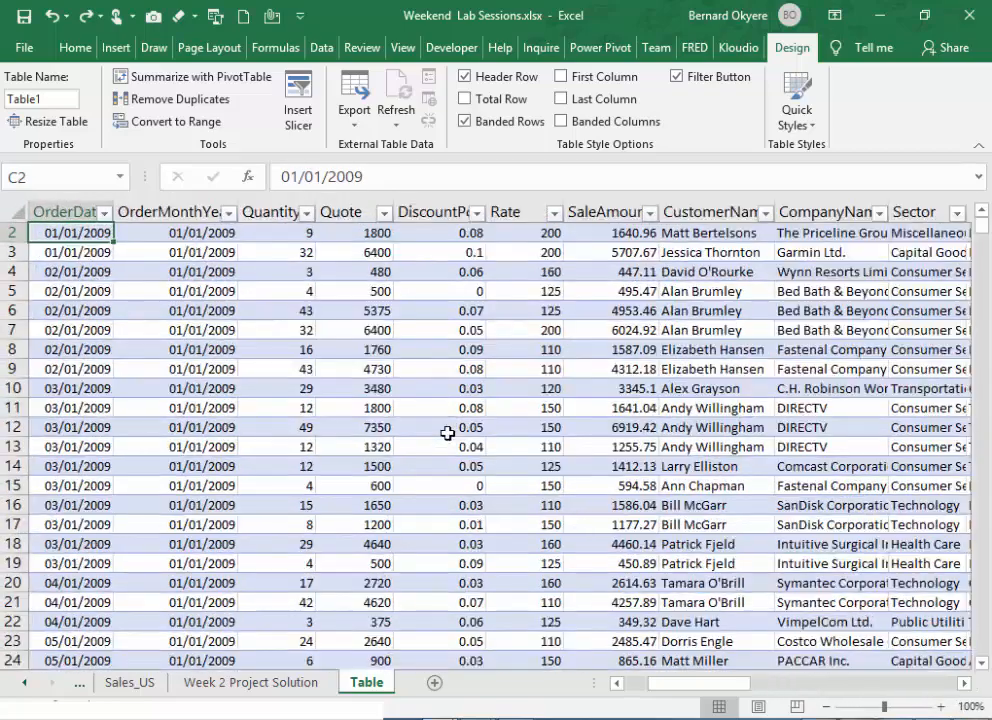
pyautogui.keyDown('ctrl'); pyautogui.scroll(5, 447, 432); pyautogui.keyUp('ctrl')
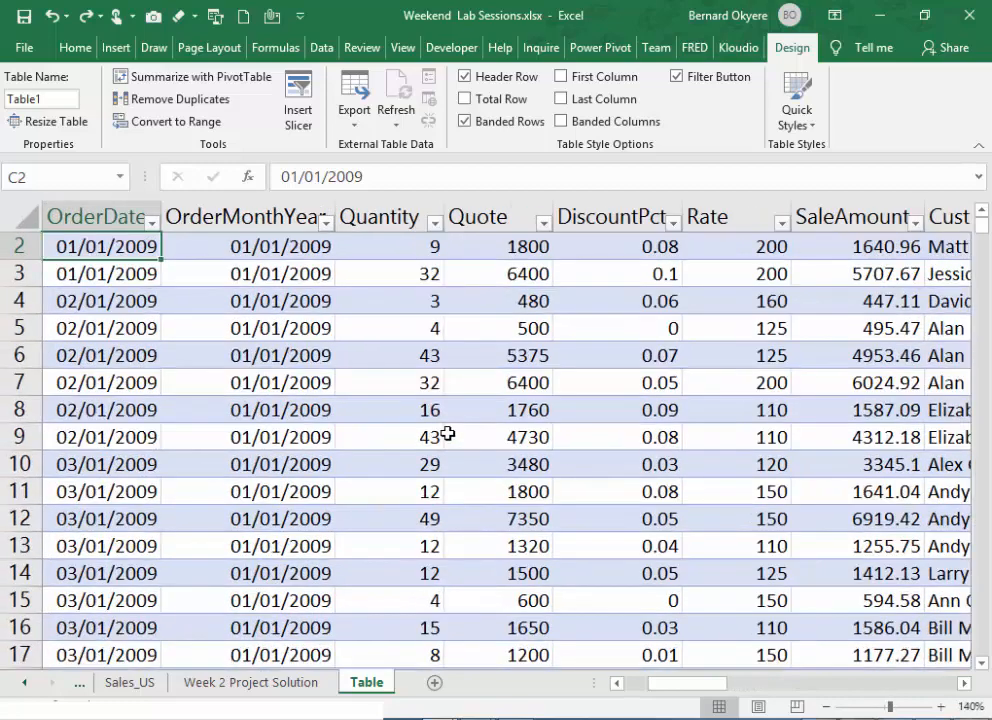
pyautogui.keyDown('ctrl'); pyautogui.scroll(2, 447, 432); pyautogui.keyUp('ctrl')
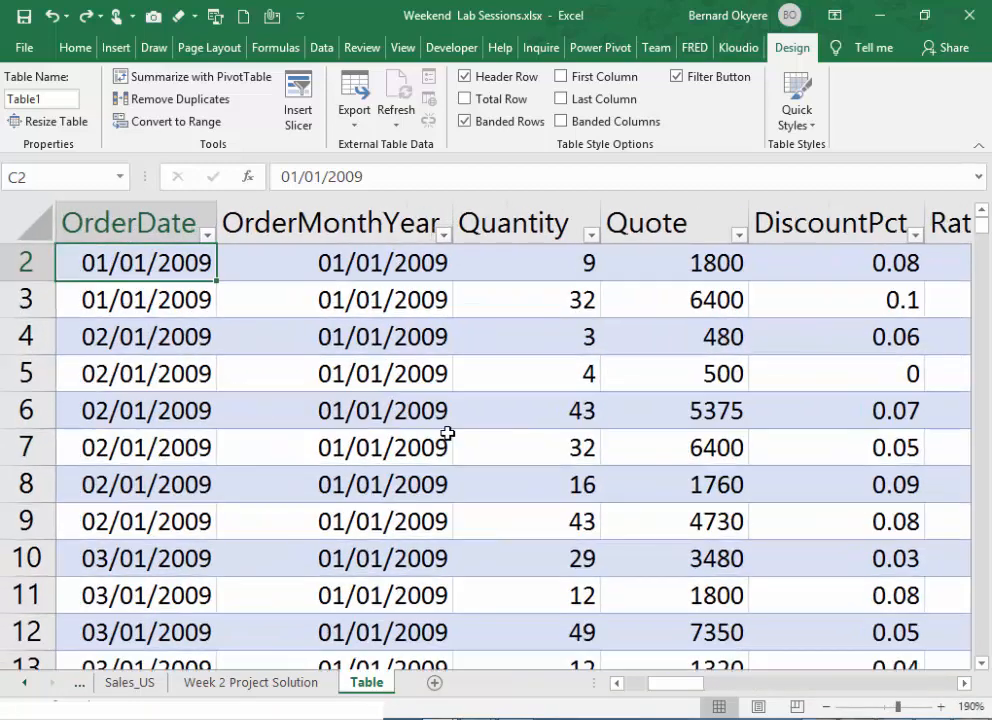
pyautogui.keyDown('ctrl'); pyautogui.scroll(-1, 450, 432); pyautogui.keyUp('ctrl')
pyautogui.click(453, 432)
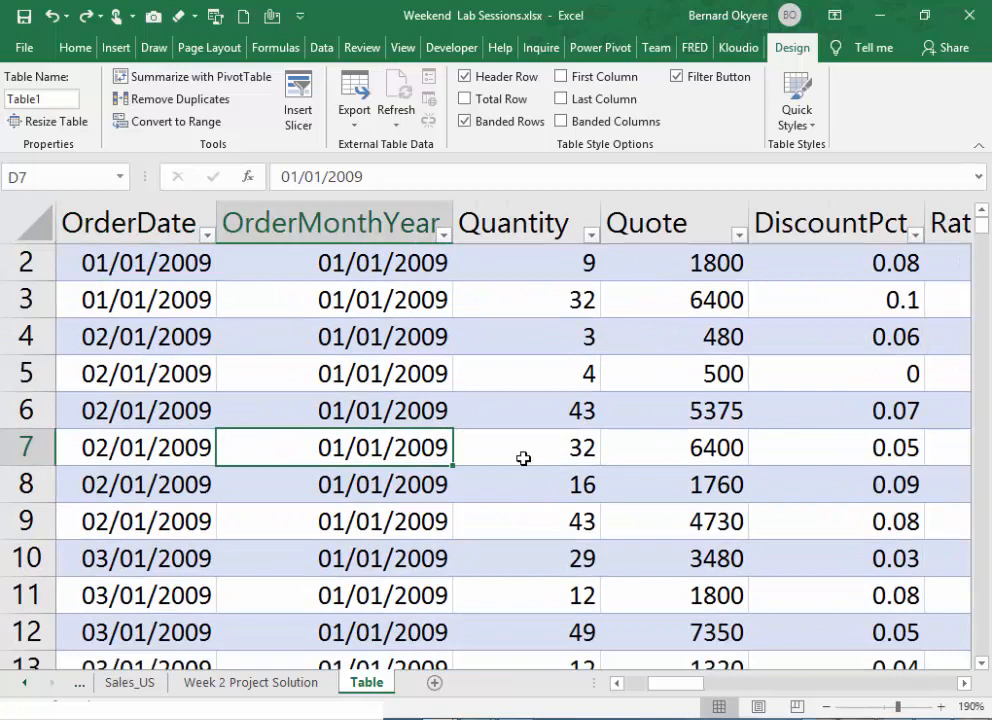
pyautogui.click(824, 707)
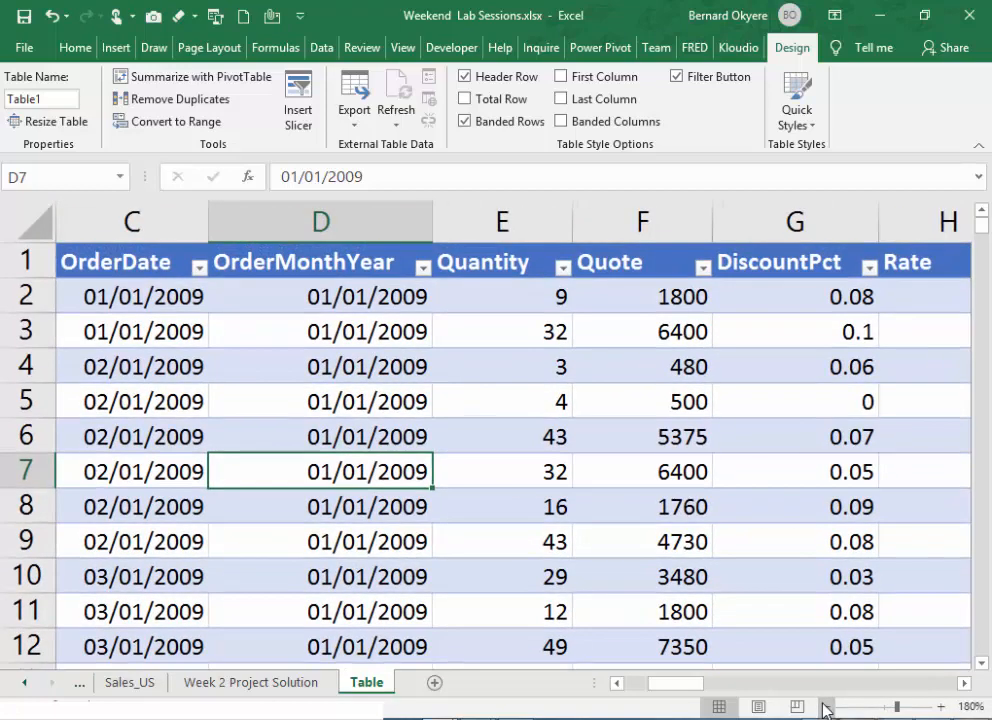
pyautogui.click(496, 403)
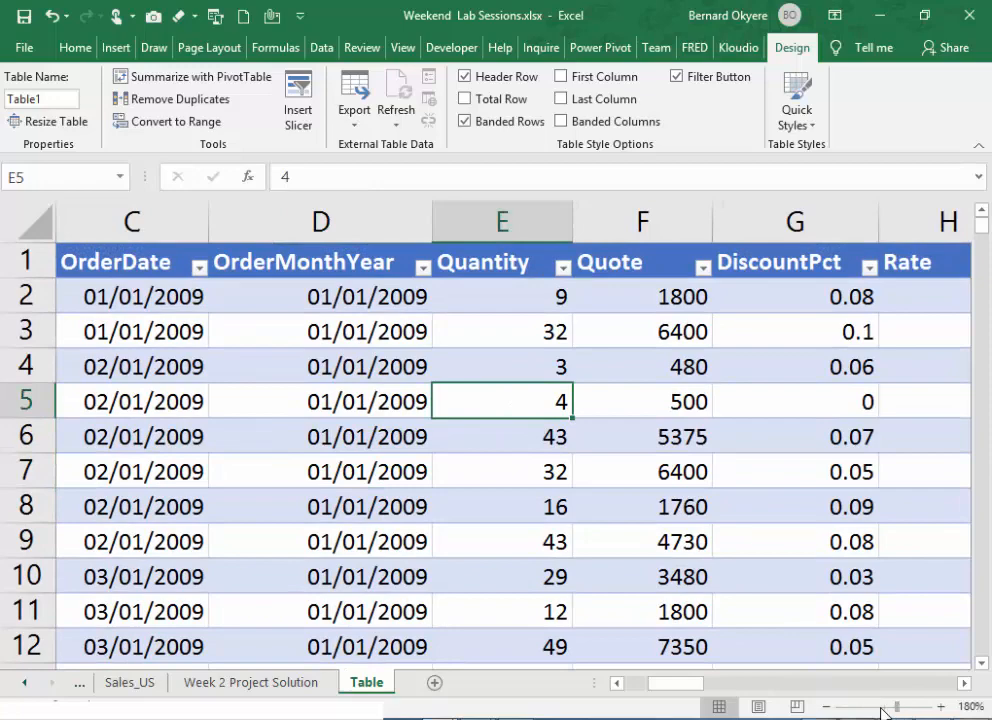
pyautogui.moveTo(897, 707); pyautogui.dragTo(883, 709)
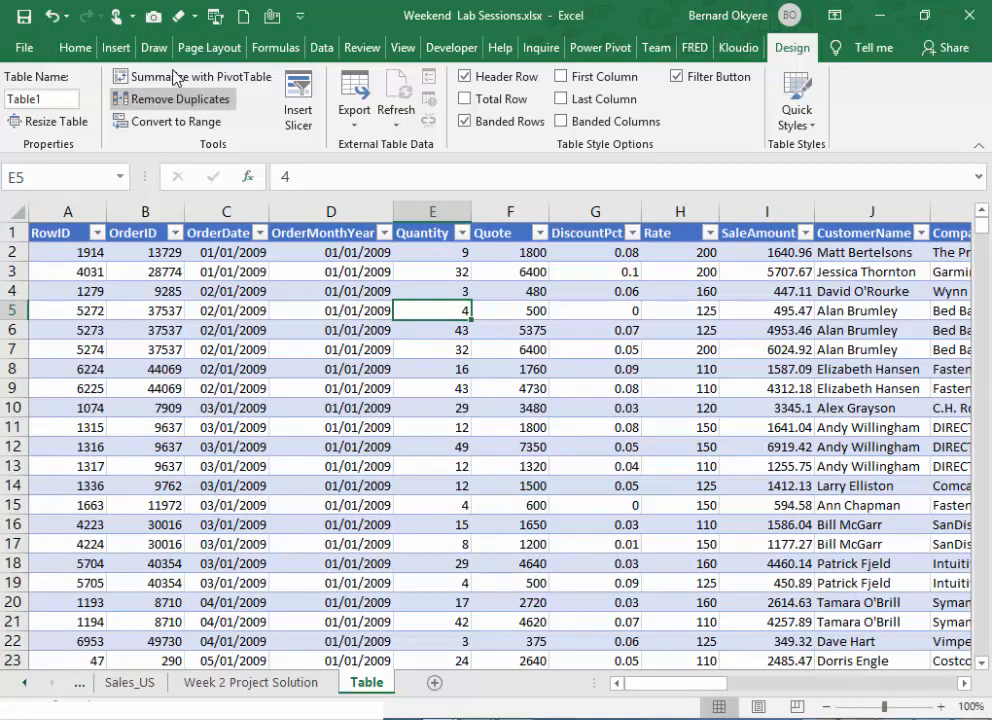
# - Undo the conversion of the sales data into a table
pyautogui.click(50, 21)
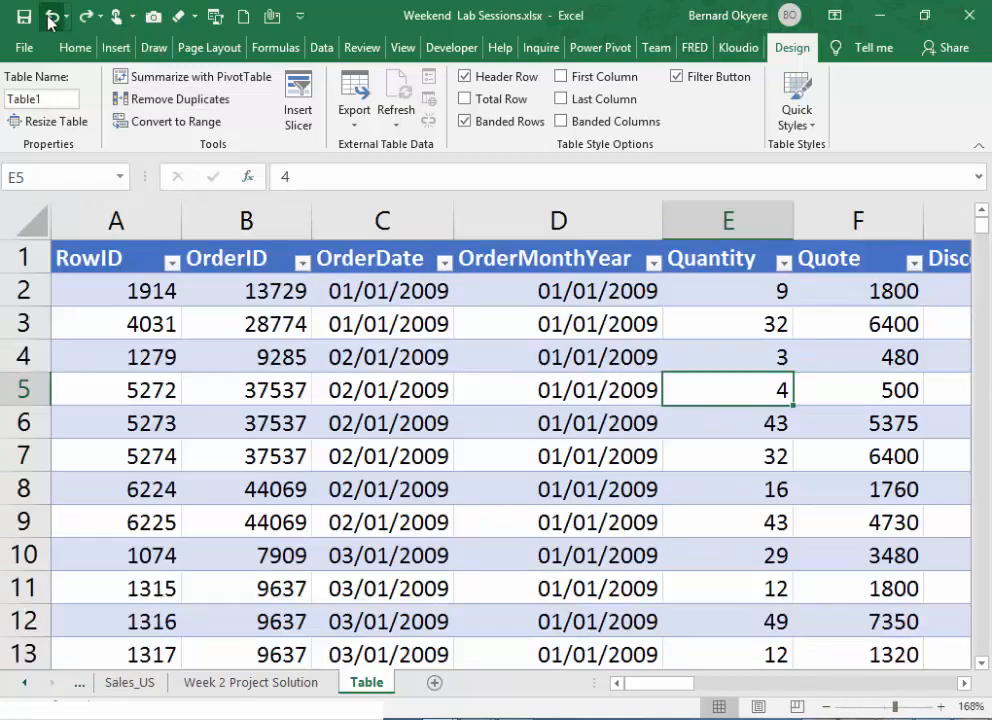
pyautogui.click(50, 21)
pyautogui.click(50, 21)
pyautogui.click(50, 21)
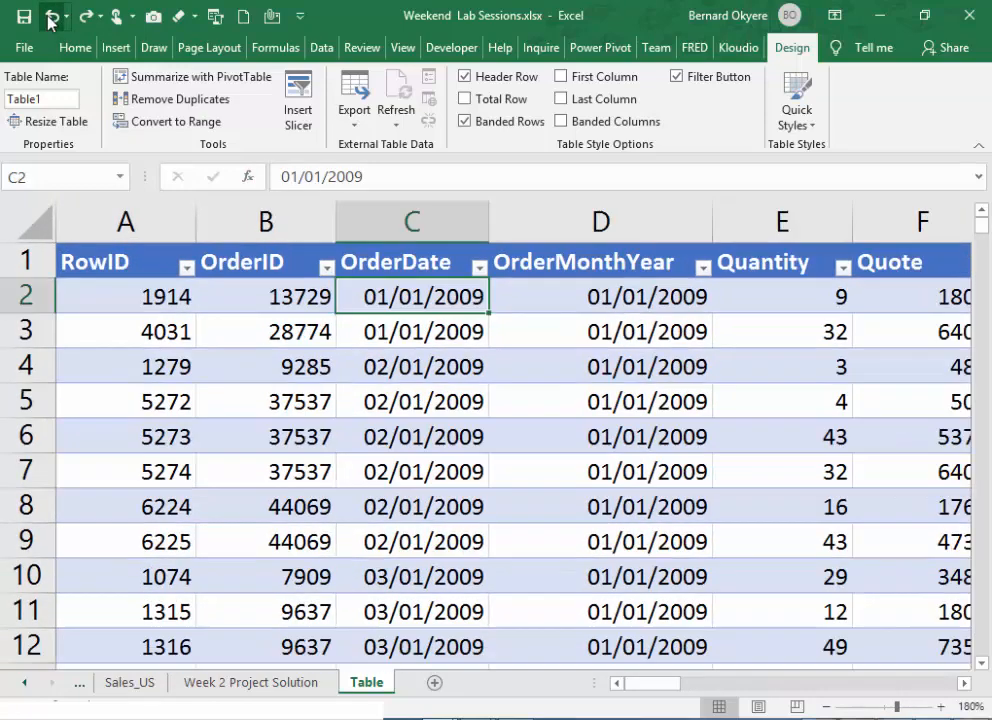
pyautogui.click(50, 21)
pyautogui.click(50, 21)
pyautogui.click(50, 21)
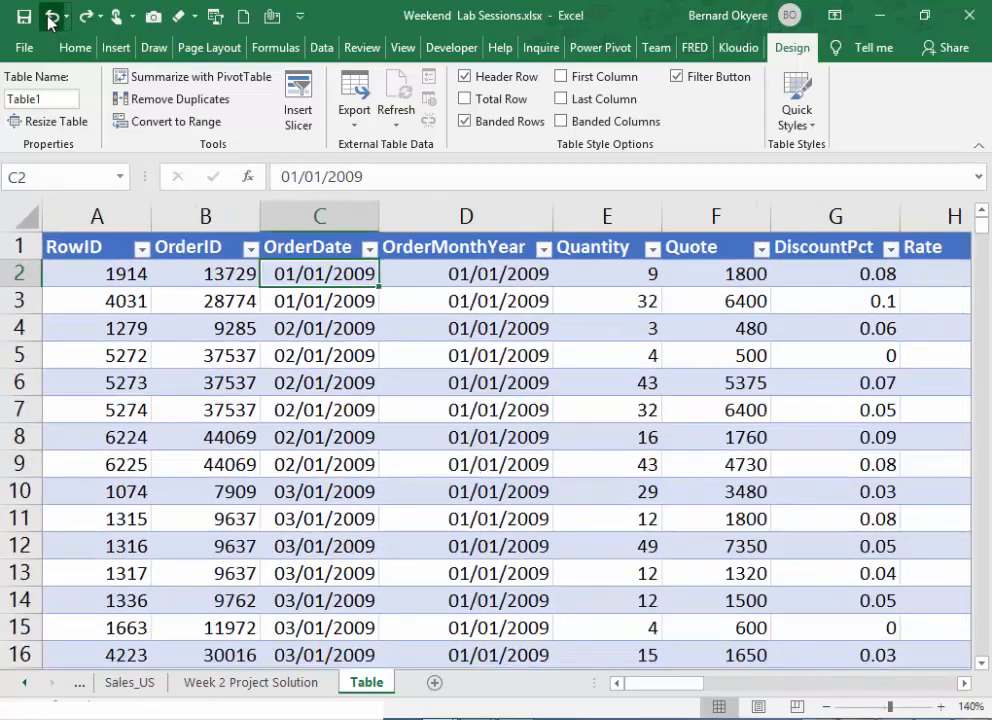
pyautogui.click(50, 21)
pyautogui.click(50, 21)
pyautogui.click(50, 21)
pyautogui.click(50, 18)
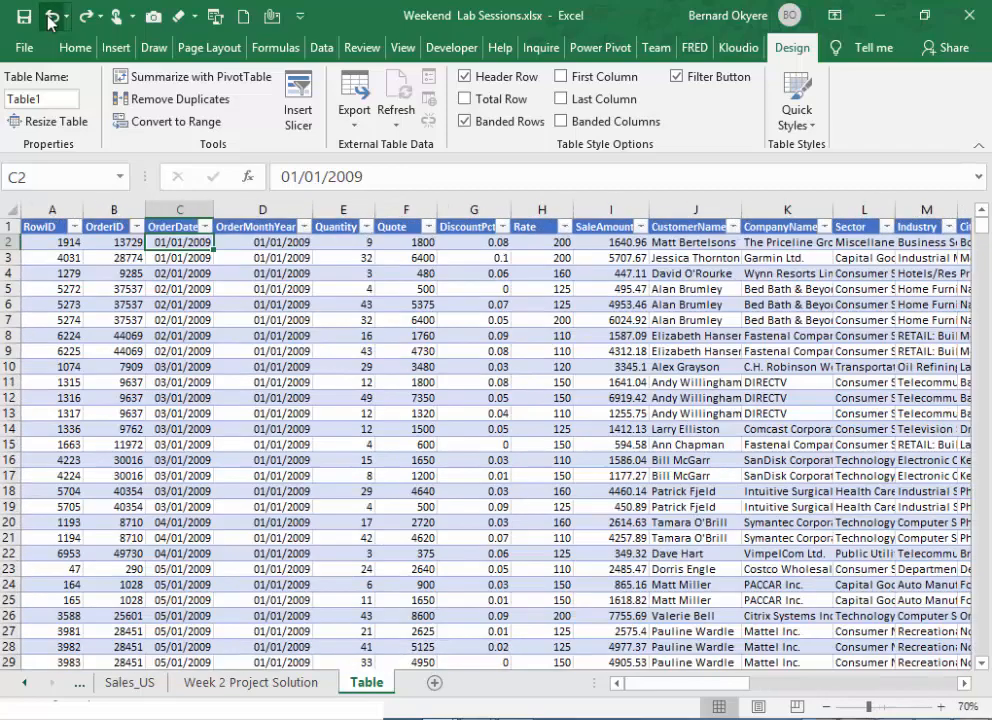
pyautogui.click(50, 18)
pyautogui.click(50, 18)
pyautogui.click(50, 18)
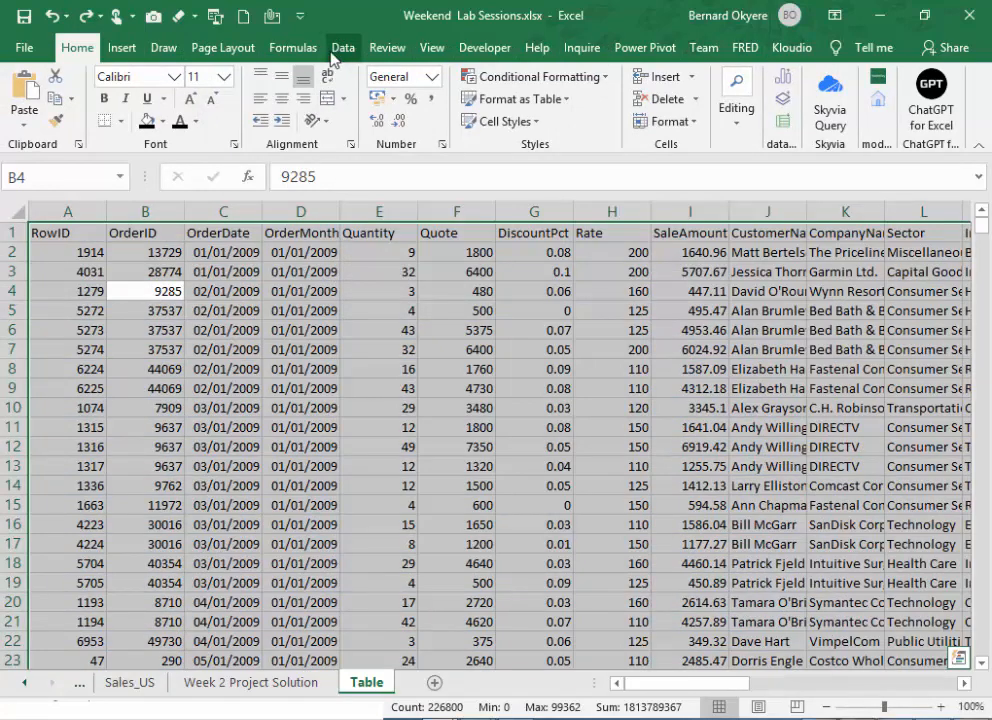
pyautogui.click(140, 56)
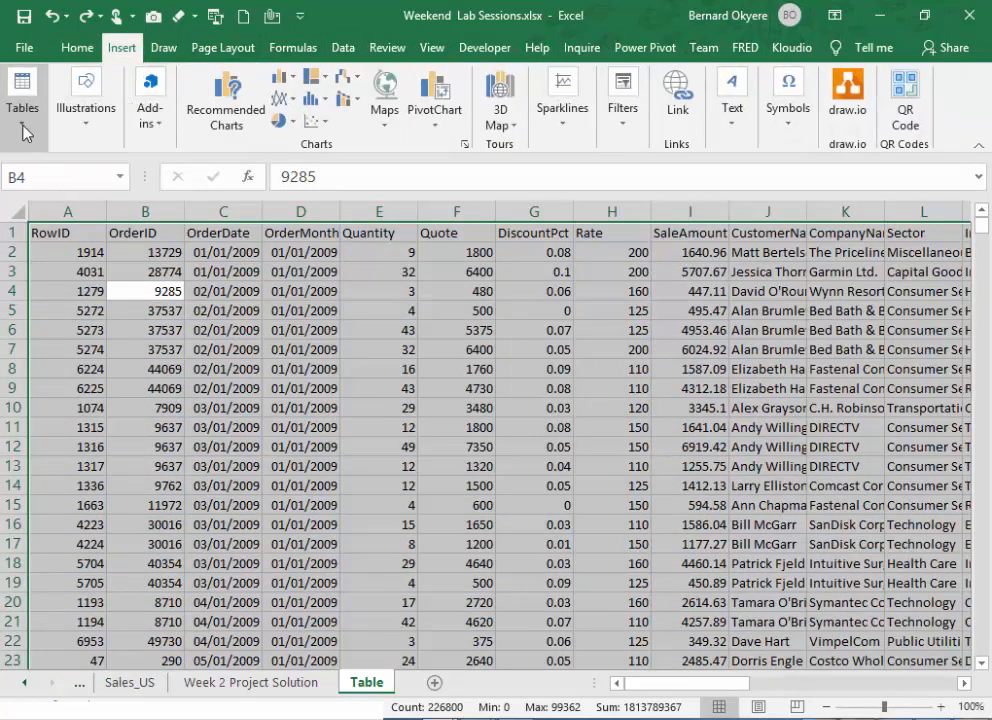
pyautogui.click(24, 127)
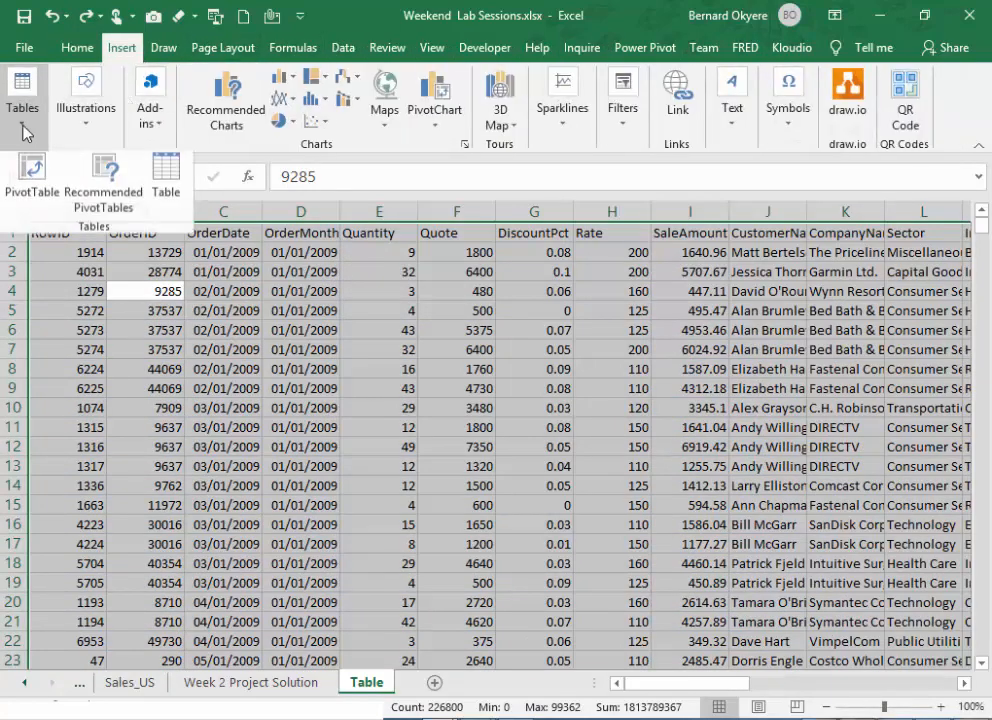
pyautogui.click(177, 190)
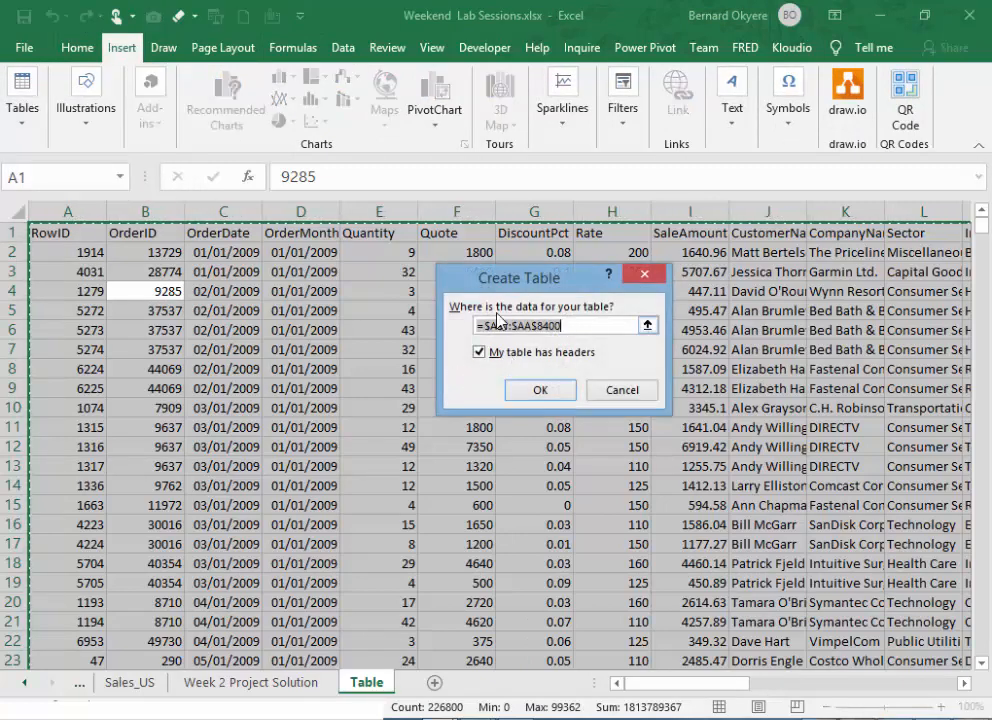
pyautogui.moveTo(498, 287); pyautogui.dragTo(408, 282)
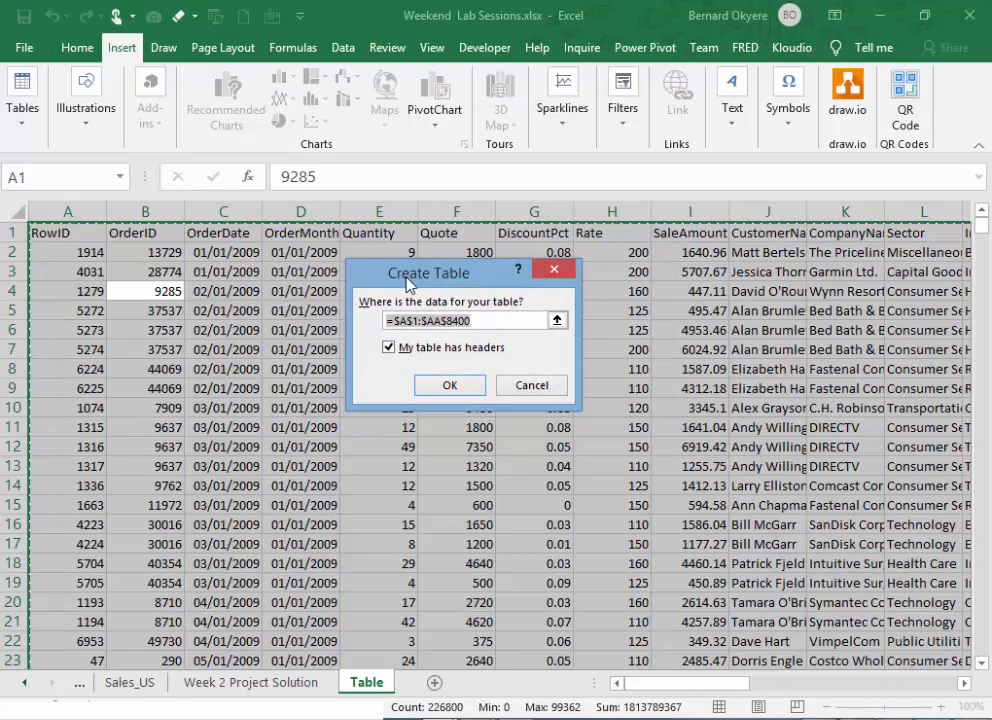
pyautogui.moveTo(408, 283); pyautogui.dragTo(316, 288)
pyautogui.click(253, 364)
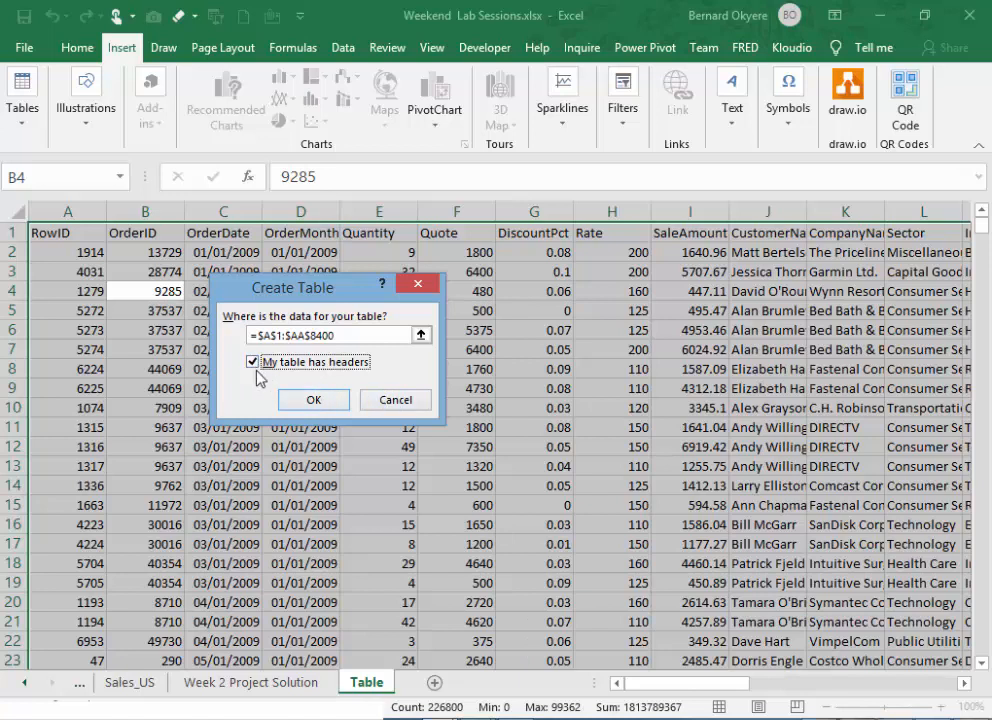
pyautogui.click(386, 409)
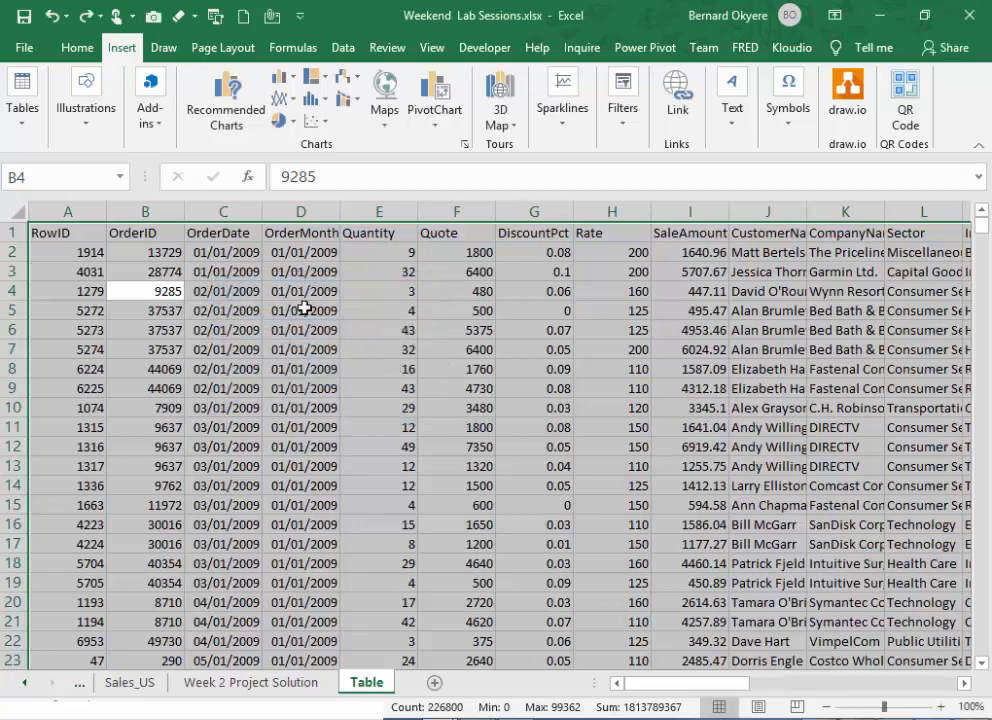
# - Select the sales data from A1 to AA8400 in the Table sheet, checking that the selection covers the header row, outer columns and last row
pyautogui.click(73, 231)
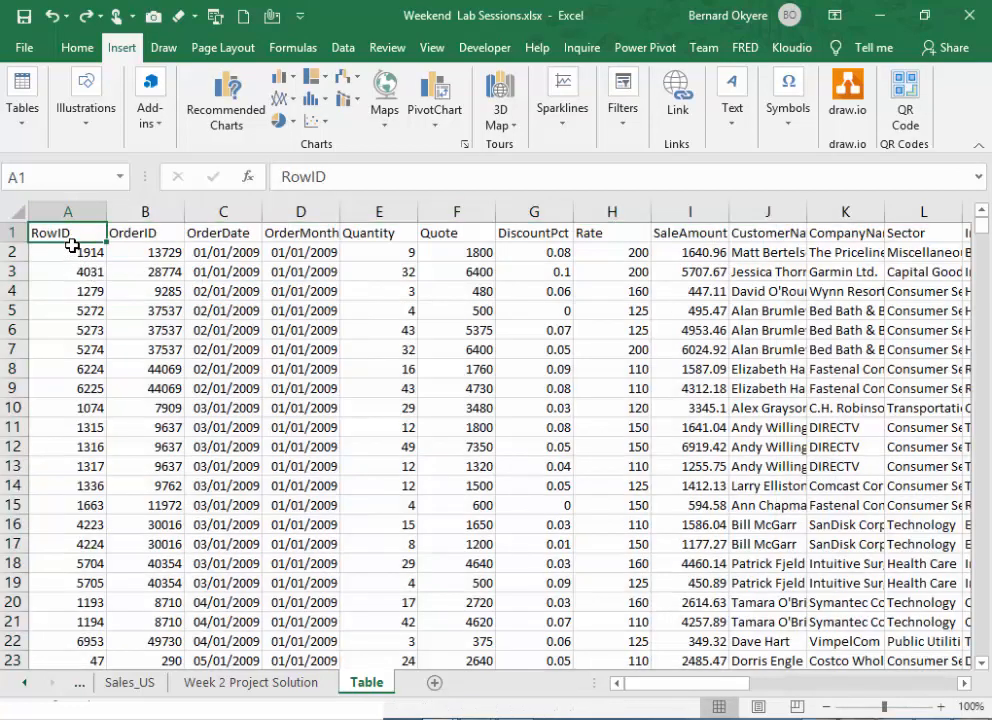
pyautogui.hotkey('ctrl', 'shift', 'End')
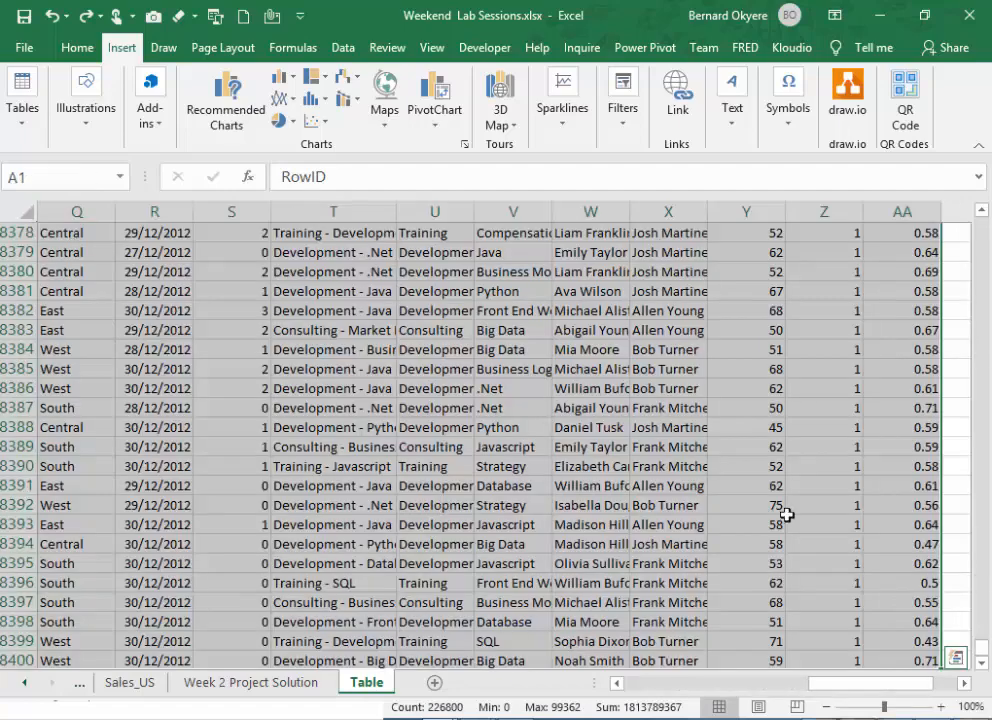
pyautogui.moveTo(873, 686); pyautogui.dragTo(667, 682)
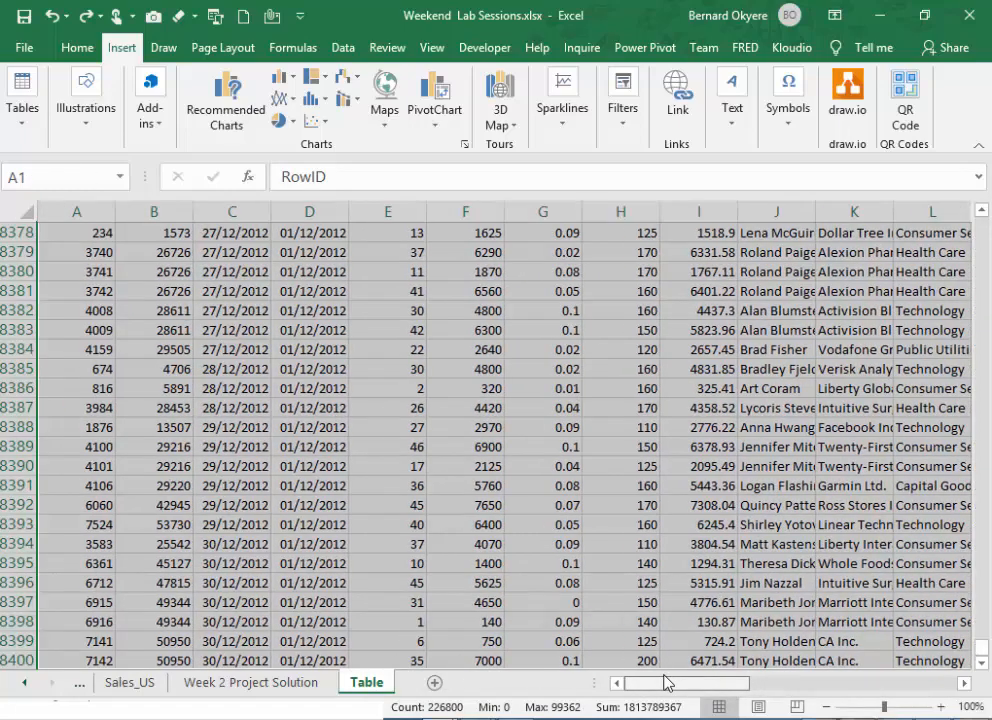
pyautogui.scroll(14, 445, 370)
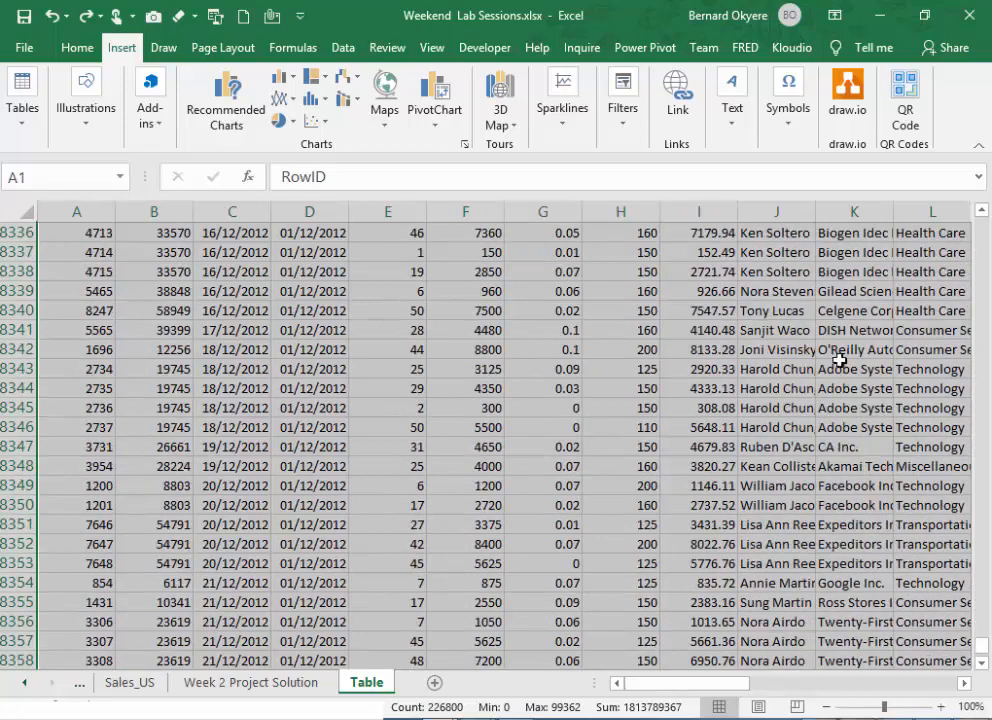
pyautogui.moveTo(981, 580); pyautogui.dragTo(981, 195)
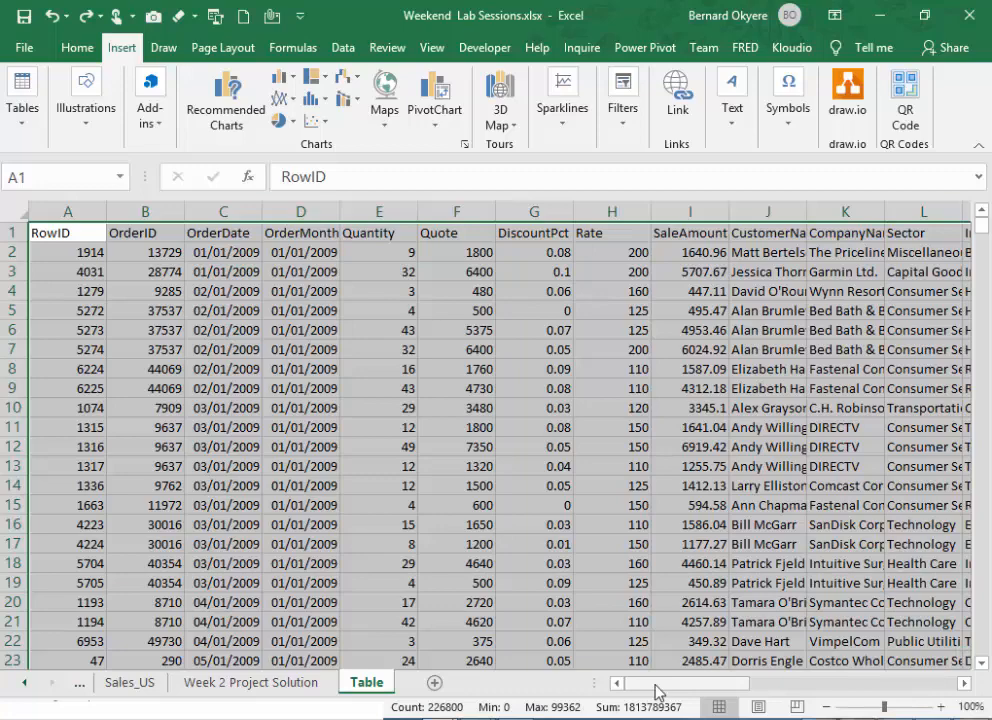
pyautogui.moveTo(660, 692); pyautogui.dragTo(567, 697)
pyautogui.moveTo(692, 688); pyautogui.dragTo(625, 685)
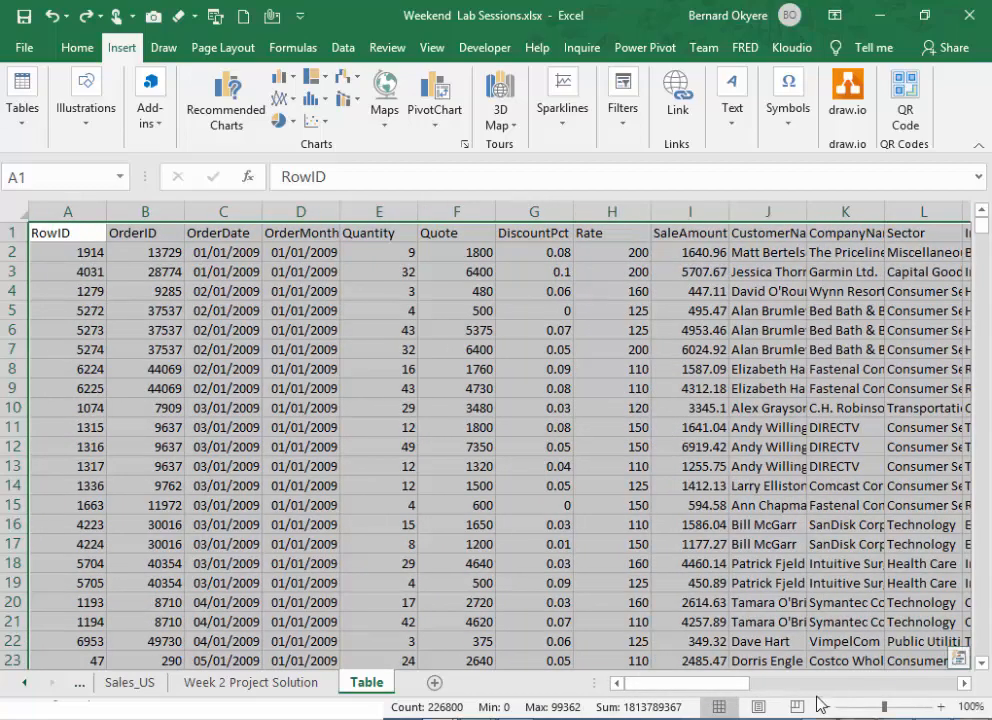
pyautogui.moveTo(692, 693); pyautogui.dragTo(903, 697)
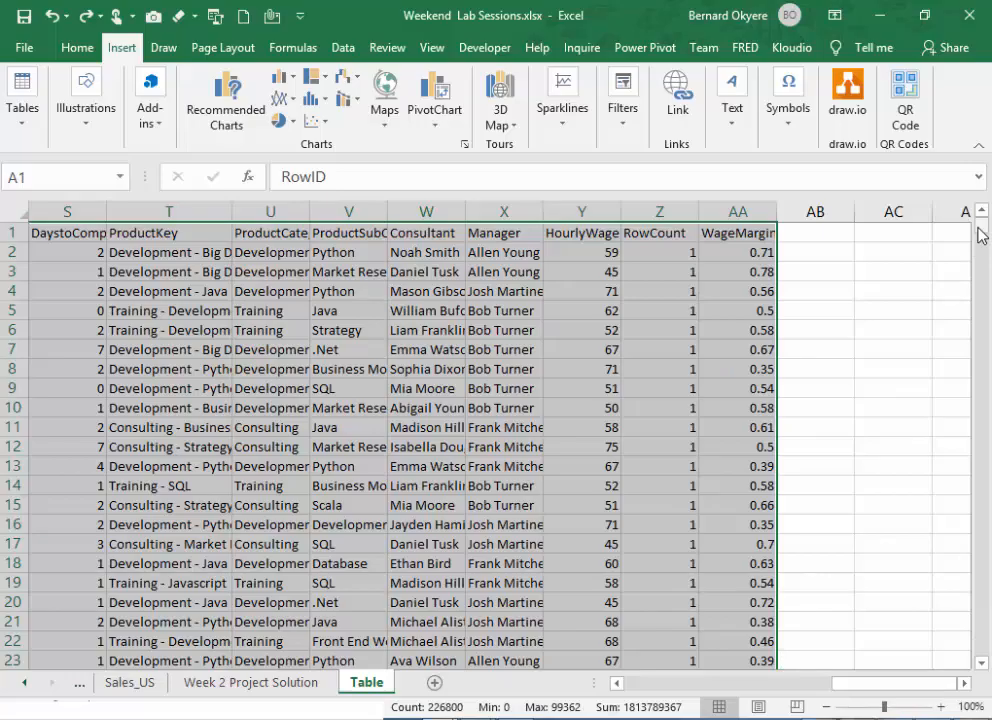
pyautogui.moveTo(980, 235); pyautogui.dragTo(990, 680)
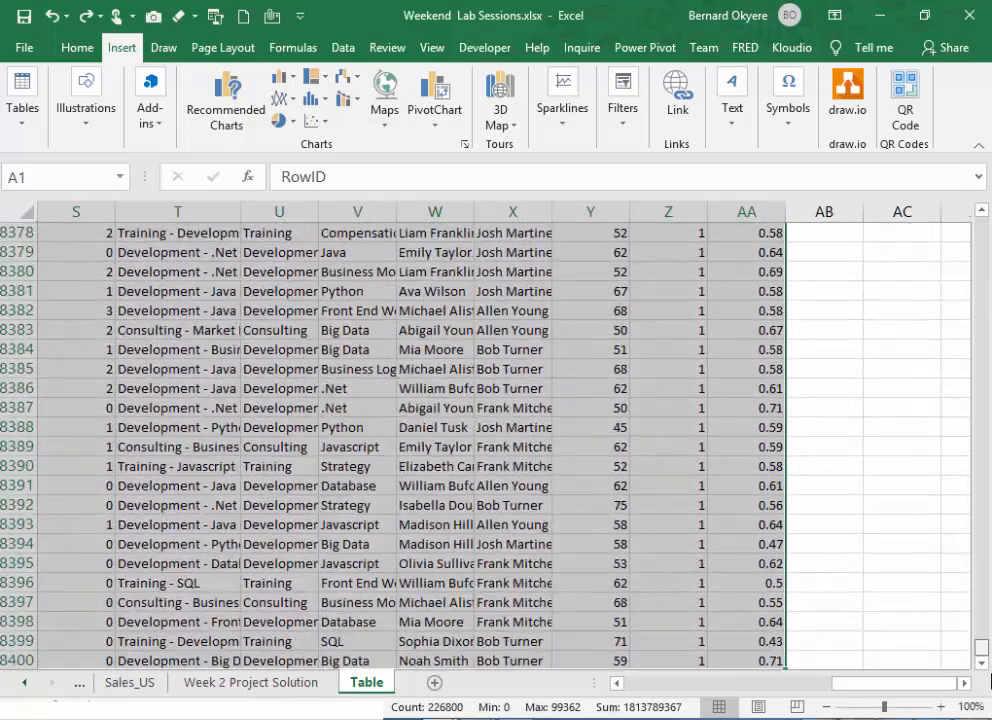
pyautogui.moveTo(895, 683); pyautogui.dragTo(745, 695)
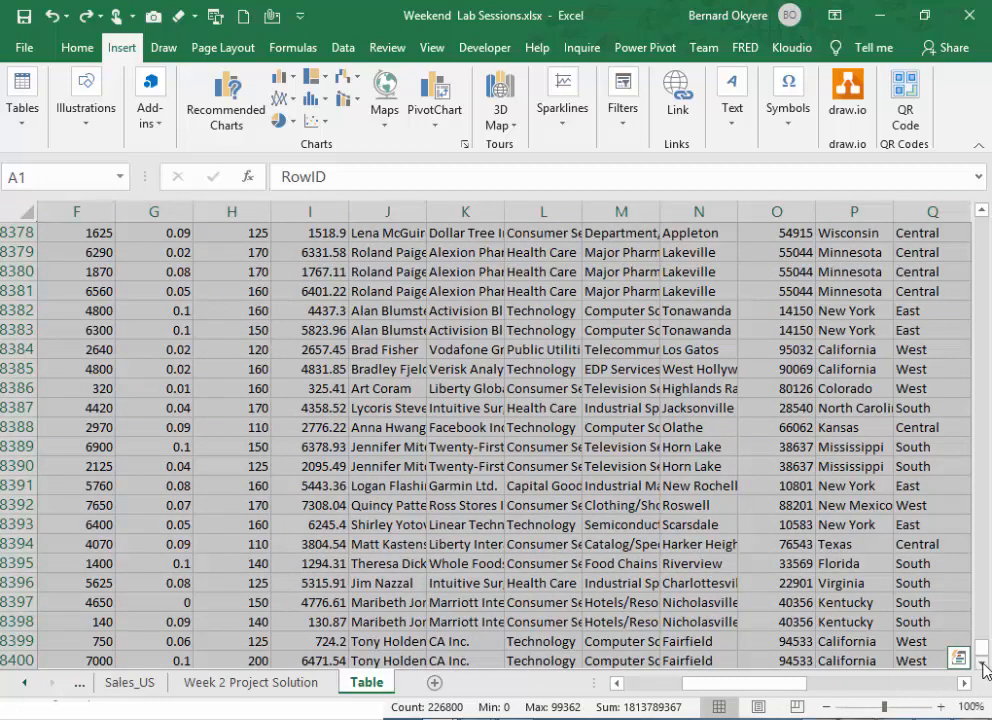
pyautogui.click(985, 668)
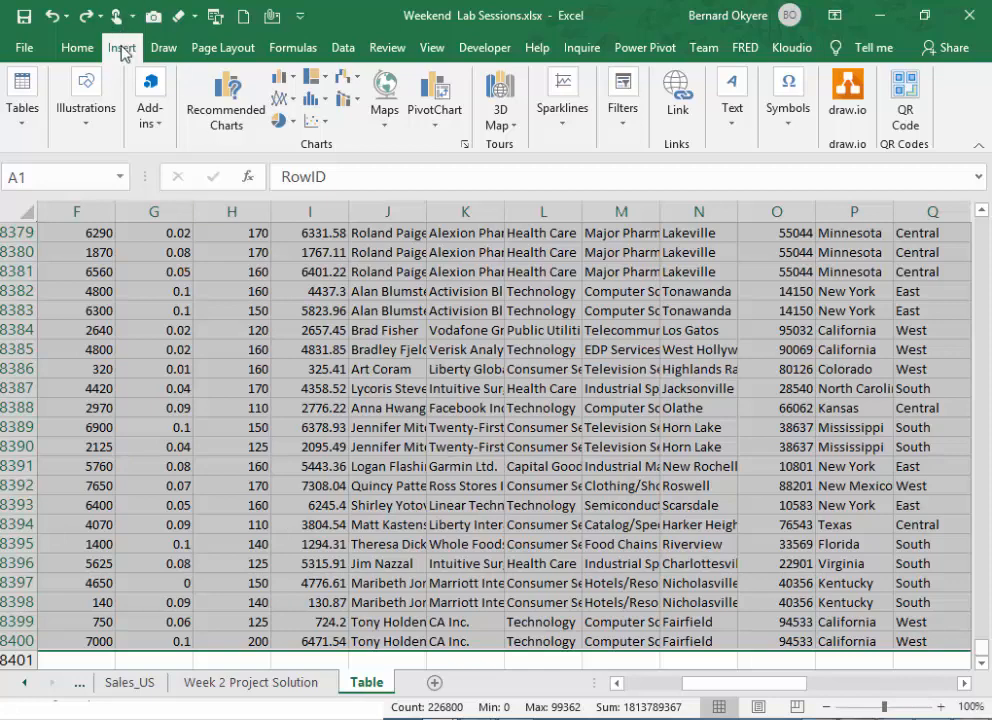
# - Create a table with headers from the selected sales data range A1:AA8400 and clear the full-range selection
pyautogui.click(20, 112)
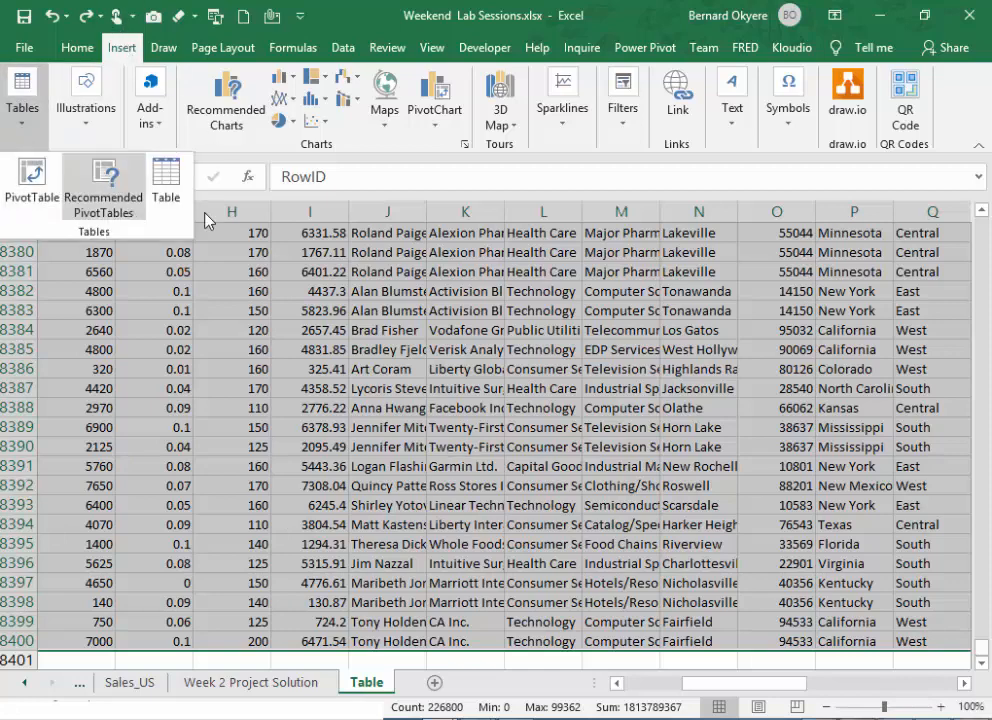
pyautogui.click(167, 180)
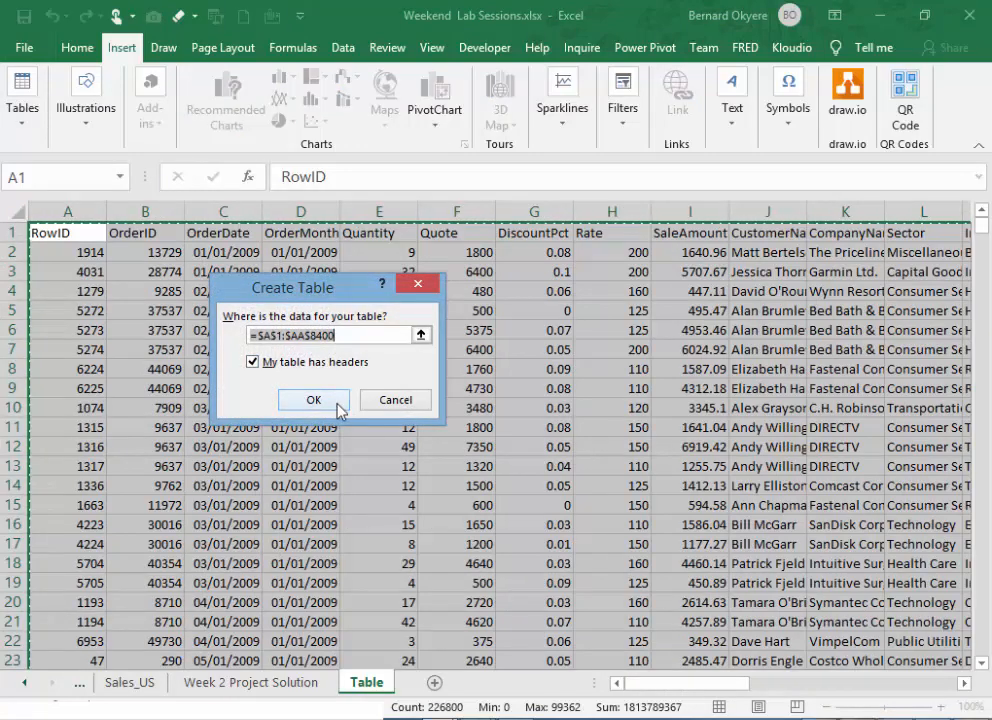
pyautogui.click(313, 399)
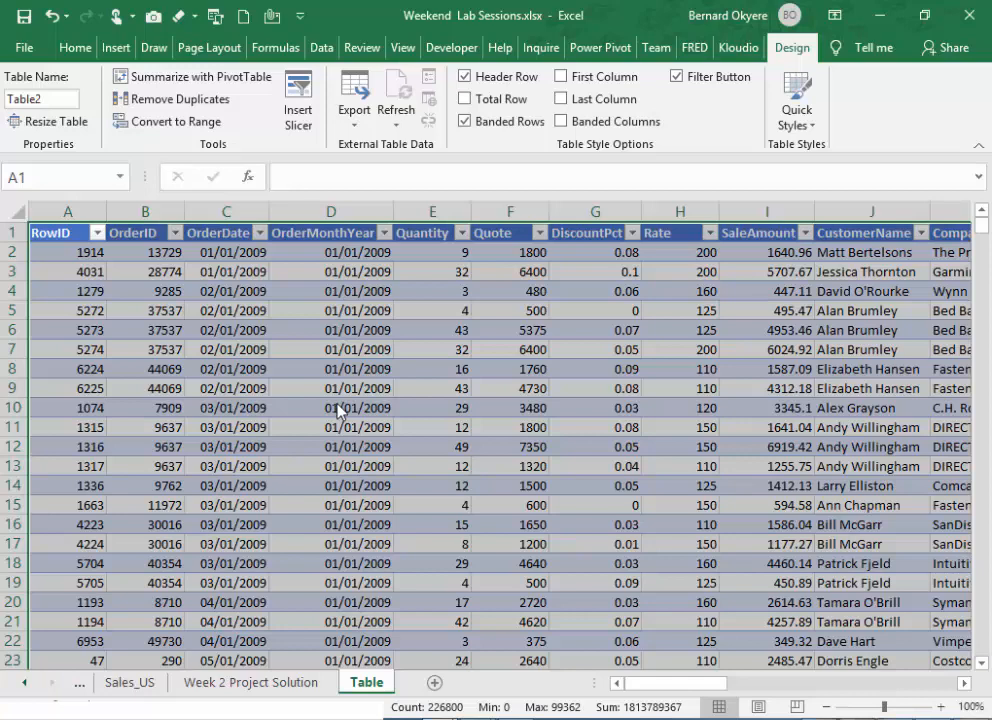
pyautogui.click(555, 331)
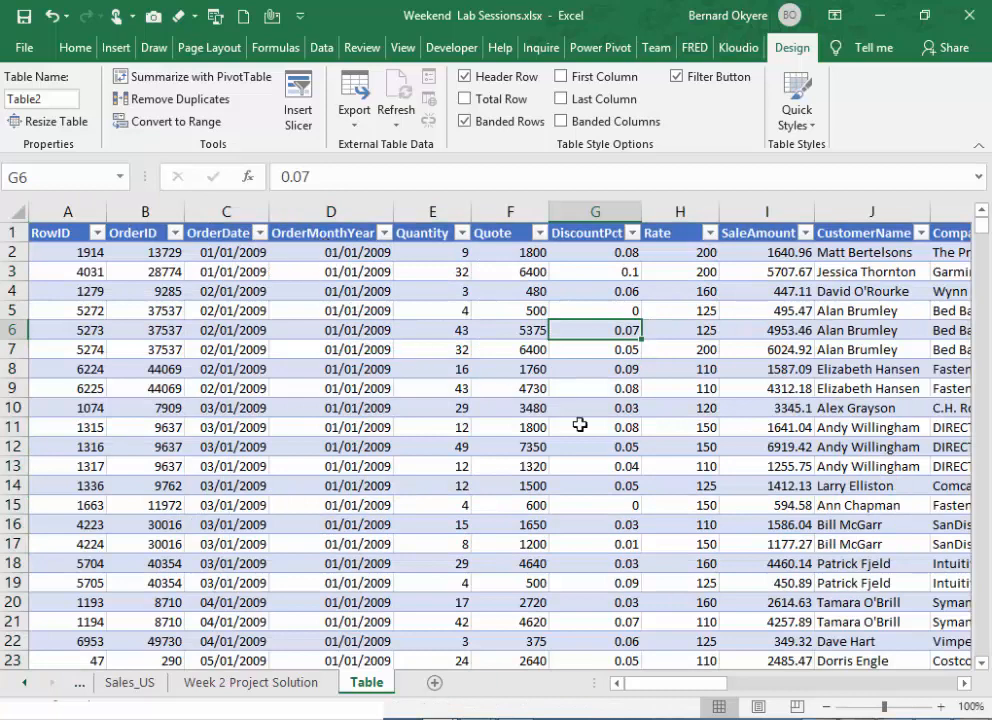
# - Examine the new table's header cells and the alternating shading of its first data rows
pyautogui.click(133, 231)
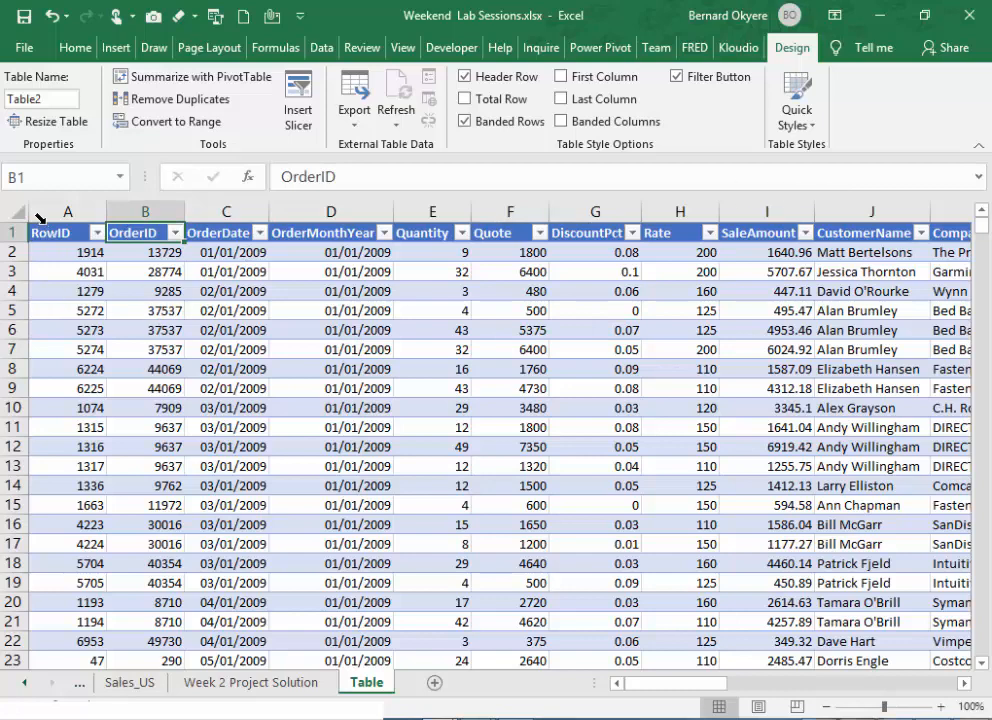
pyautogui.click(40, 218)
pyautogui.click(437, 361)
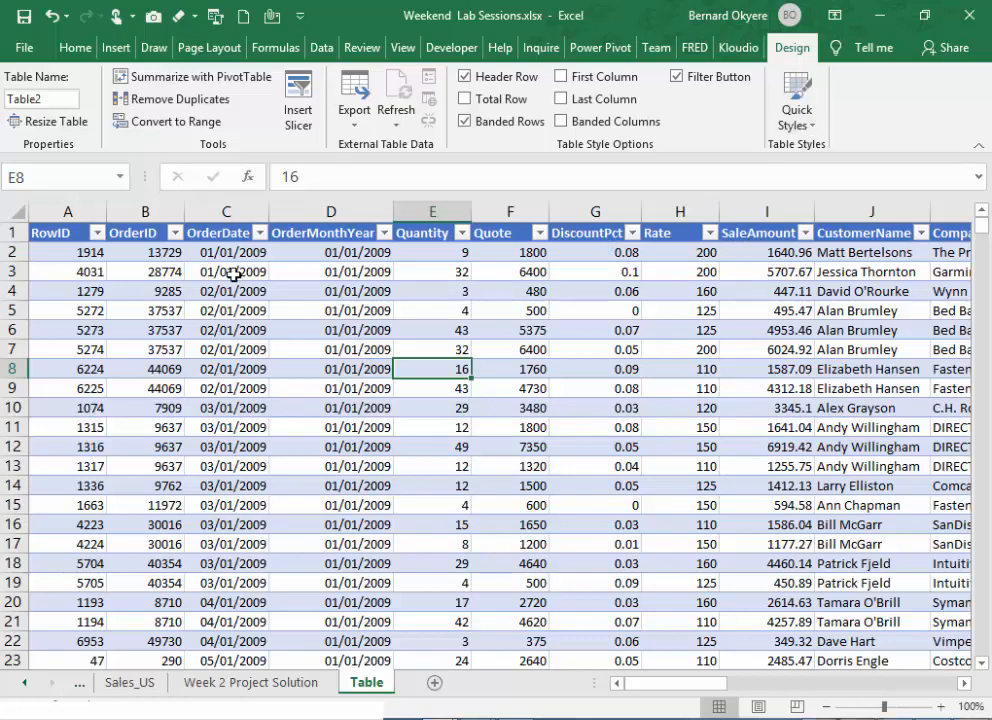
pyautogui.click(115, 233)
pyautogui.click(66, 234)
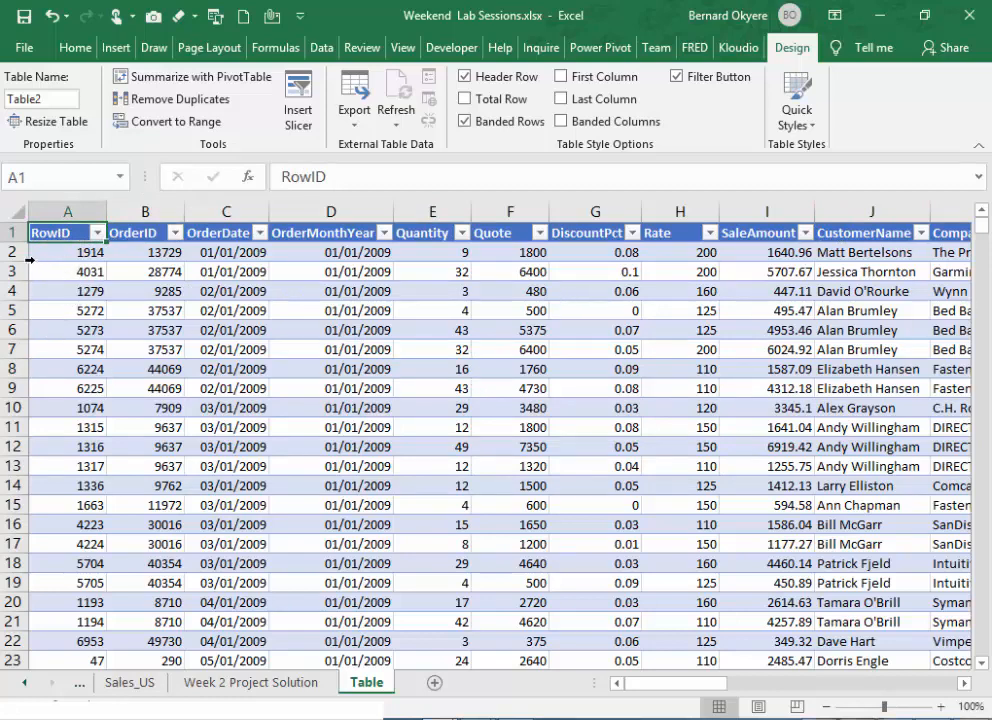
pyautogui.click(12, 253)
pyautogui.click(12, 266)
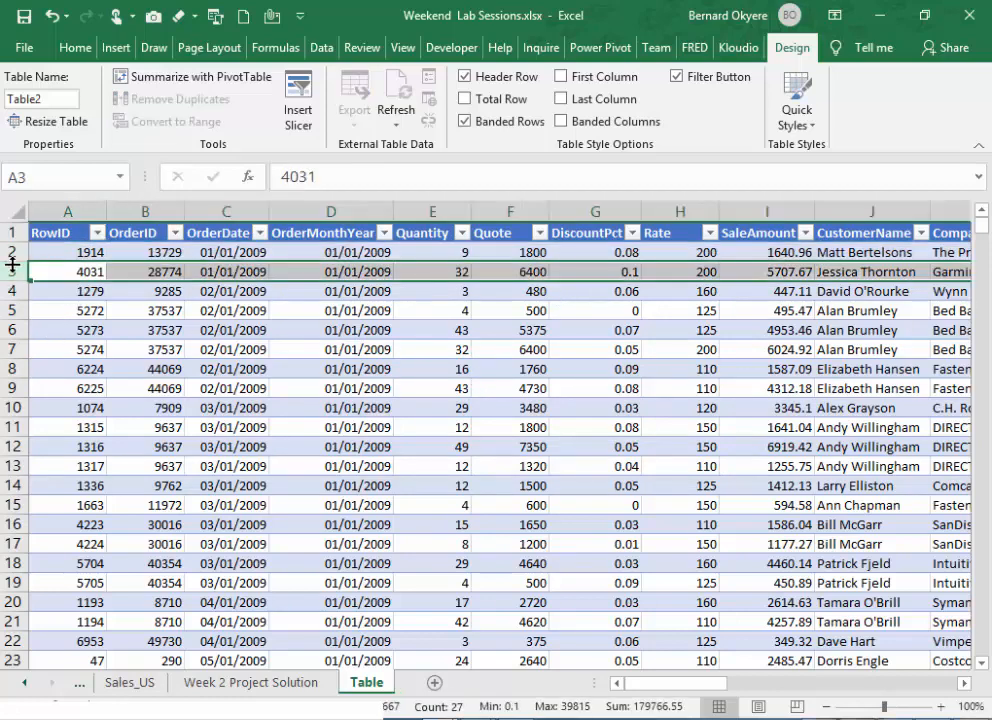
pyautogui.click(15, 253)
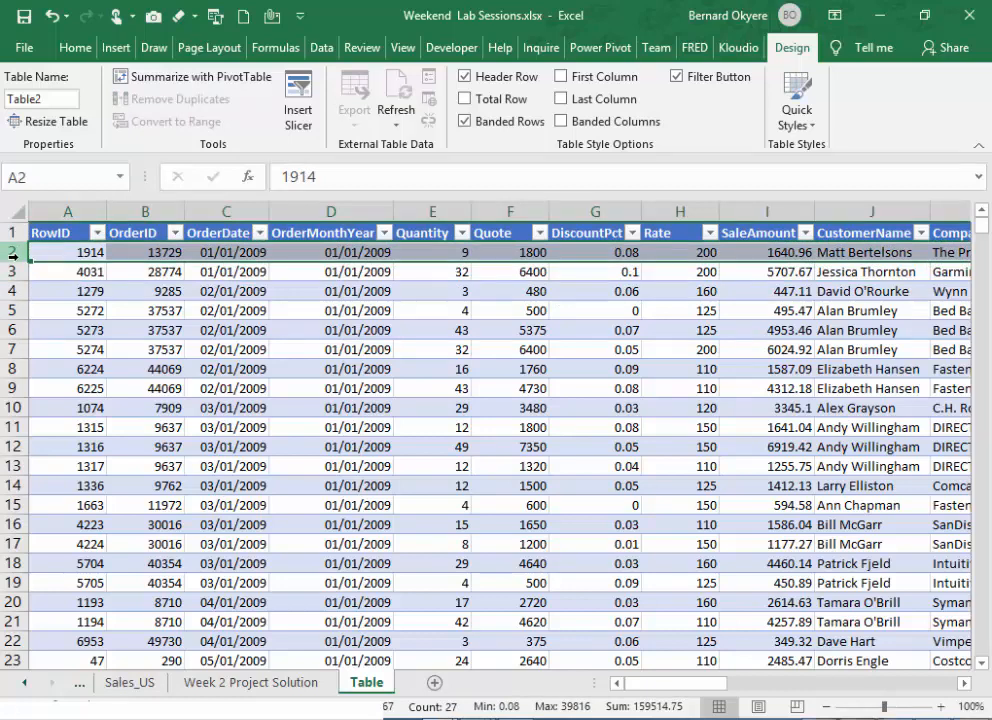
pyautogui.click(13, 271)
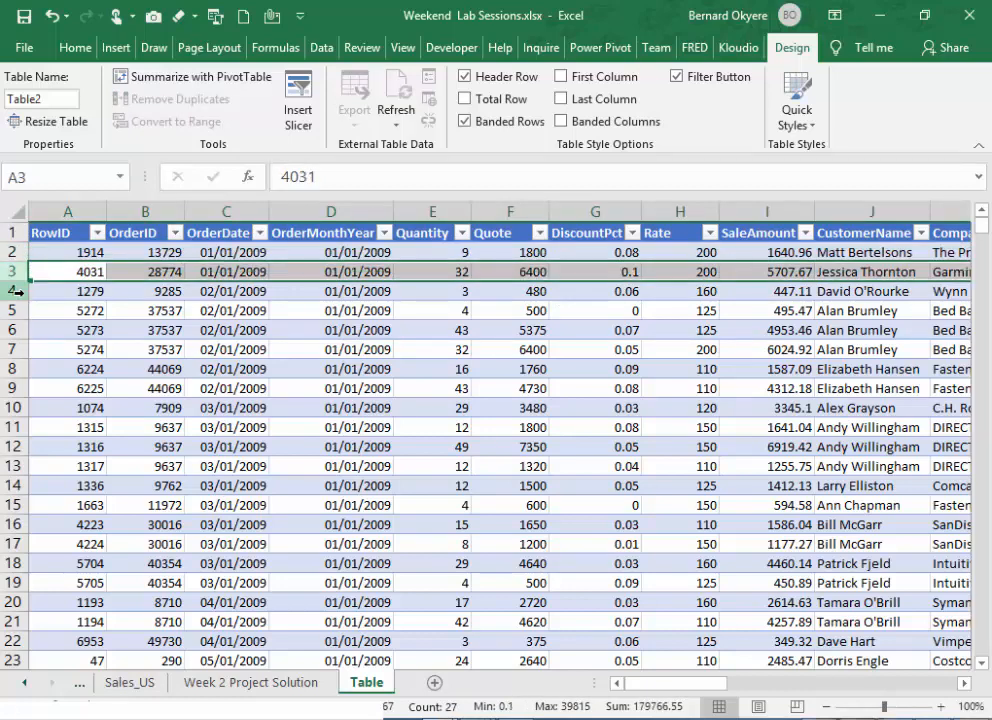
pyautogui.click(18, 291)
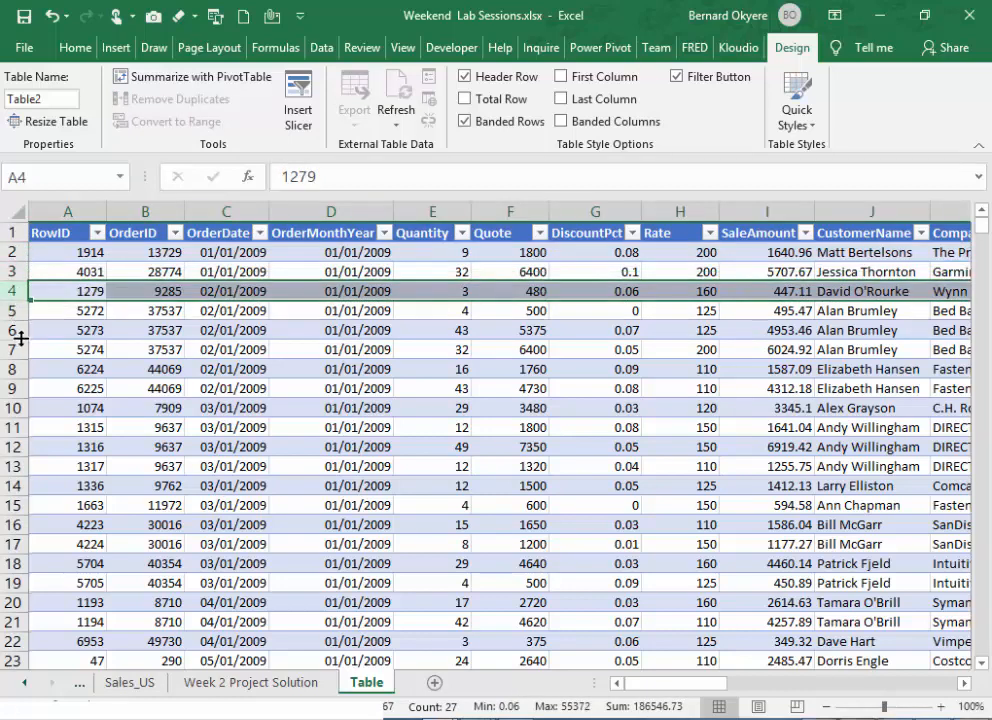
pyautogui.click(20, 333)
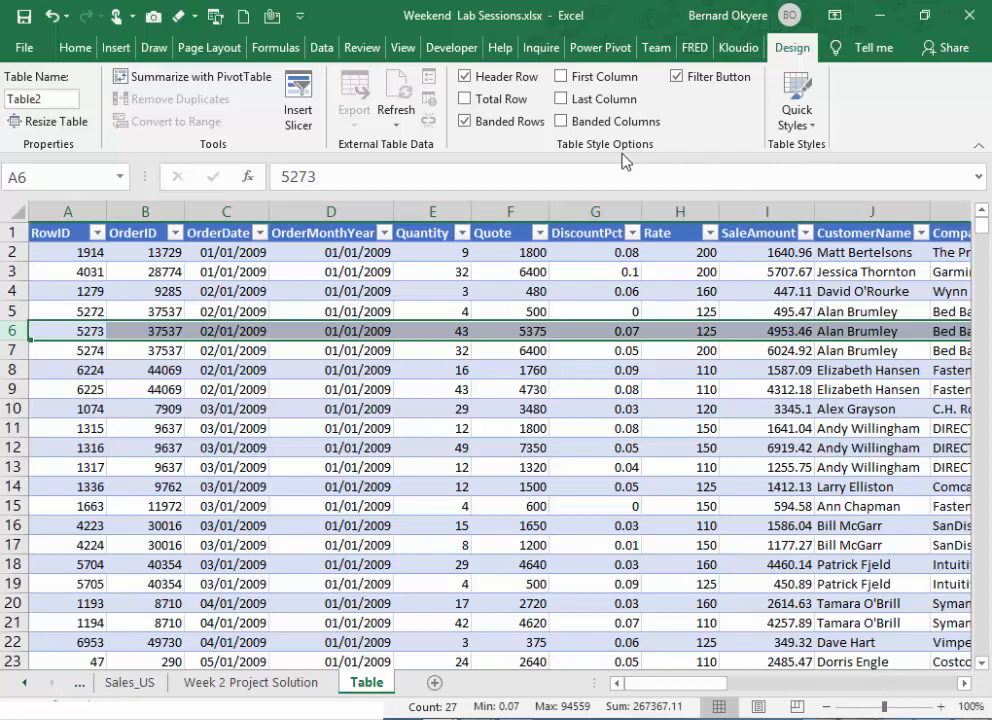
# - Try the table without banded rows and with banded columns added, restoring the banded-rows-only style each time
pyautogui.click(465, 125)
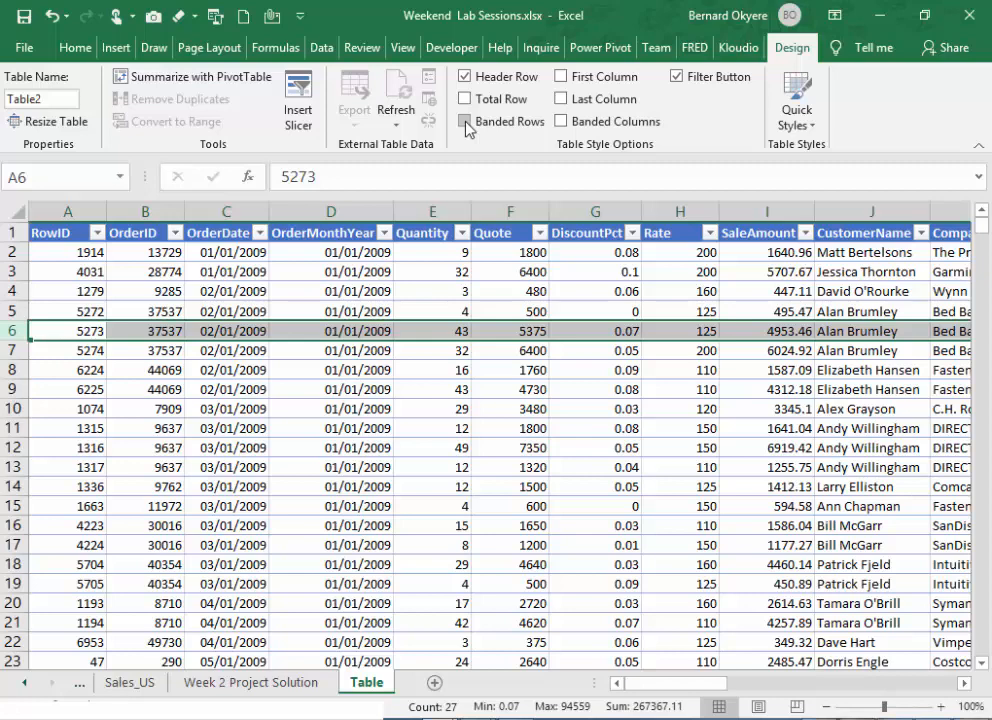
pyautogui.click(465, 121)
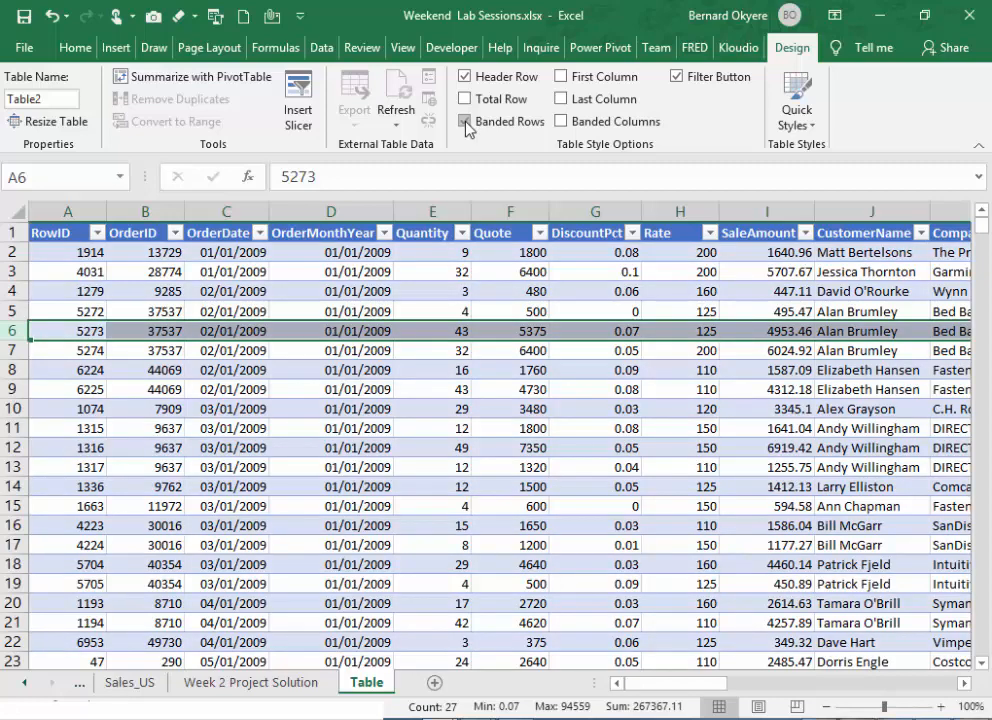
pyautogui.click(564, 123)
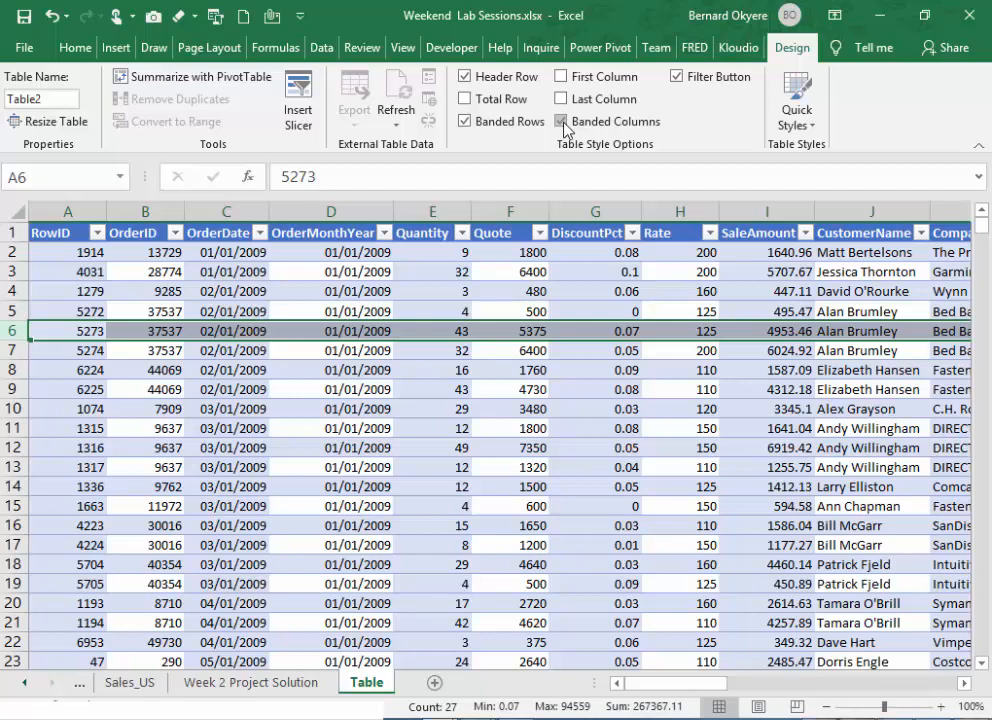
pyautogui.click(563, 123)
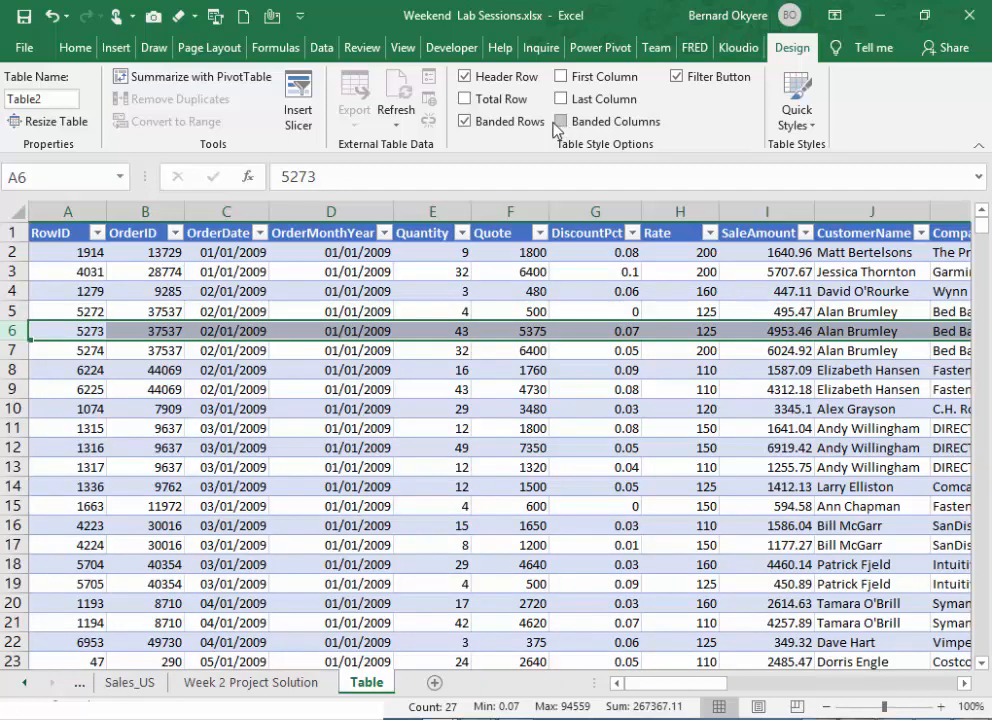
# - Turn off the table's banded rows and briefly try banded columns alone, leaving both banding options off
pyautogui.click(465, 123)
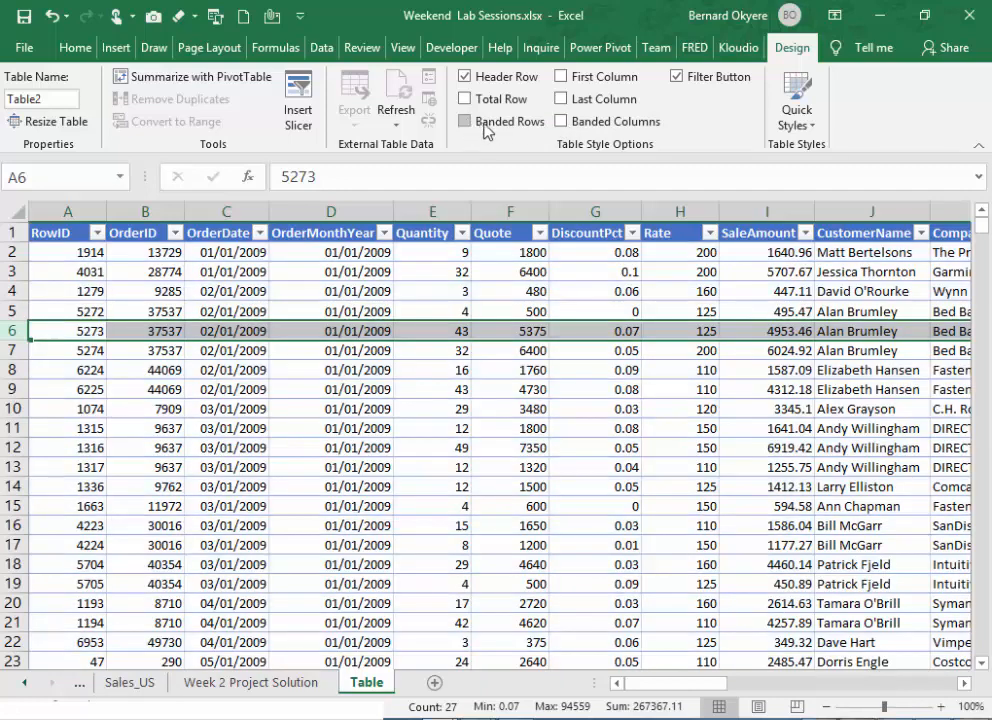
pyautogui.click(564, 124)
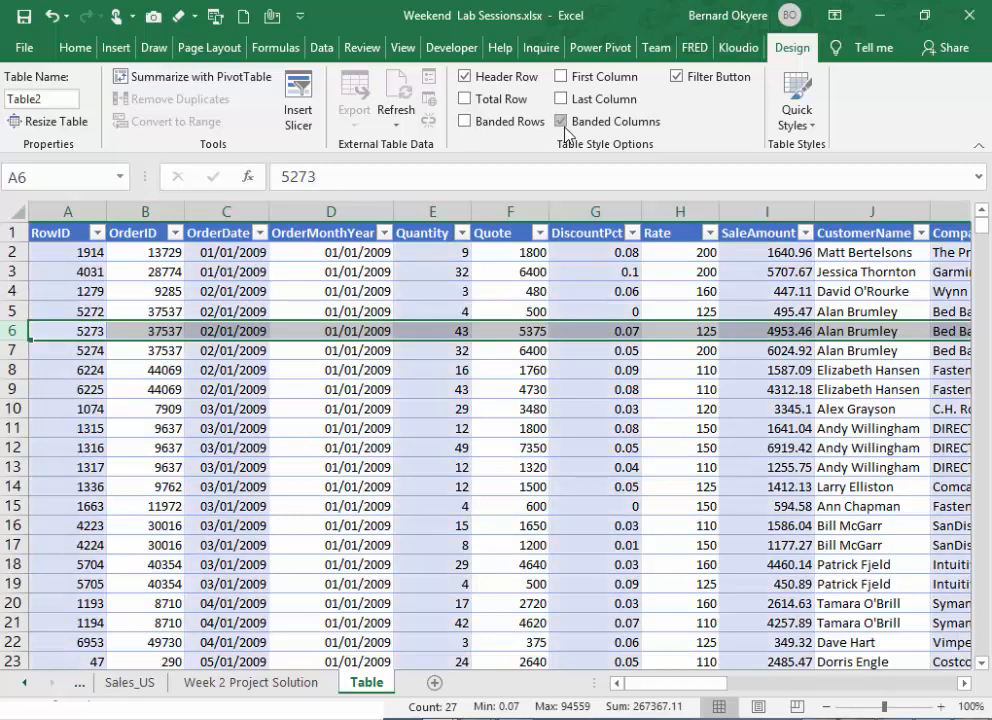
pyautogui.click(563, 123)
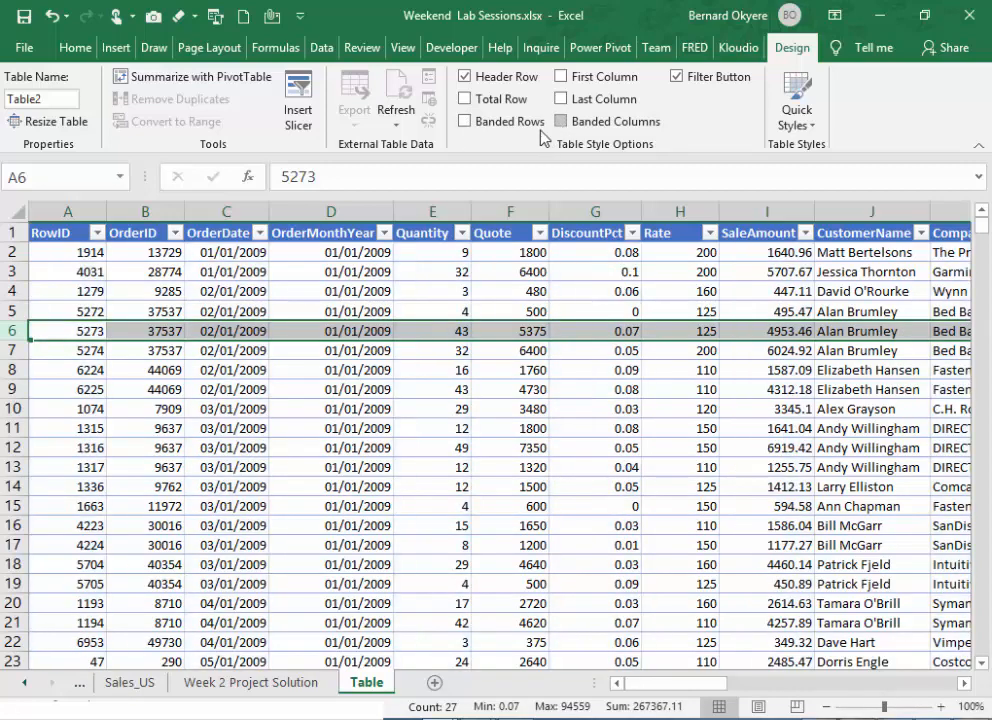
# - Turn the table's banded rows back on and briefly hide the header filter buttons, leaving them shown
pyautogui.click(465, 123)
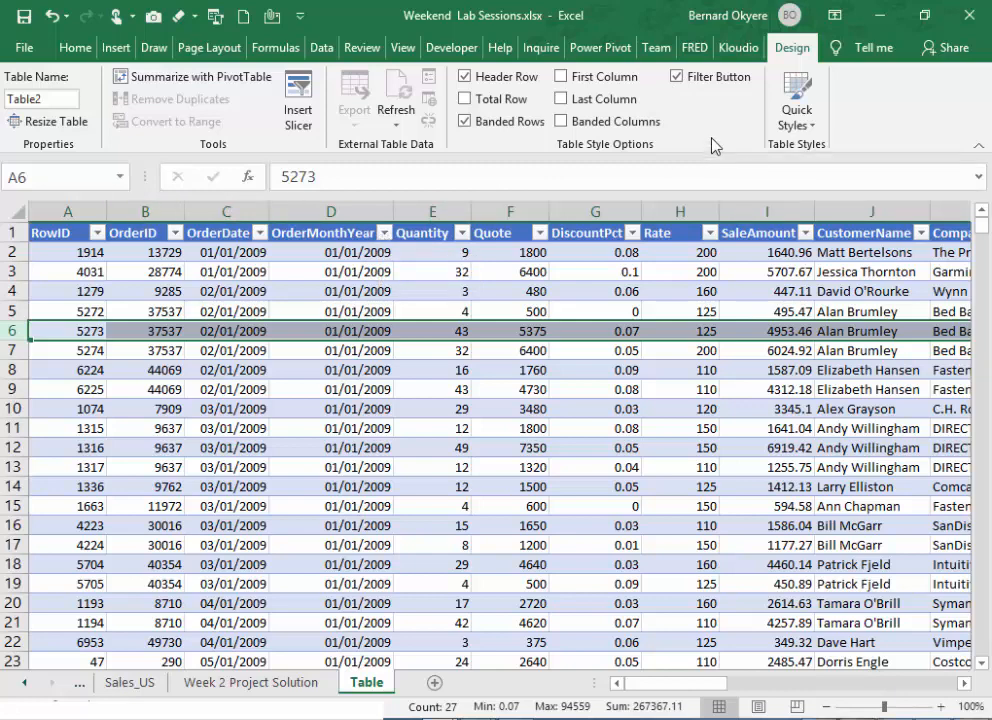
pyautogui.click(677, 77)
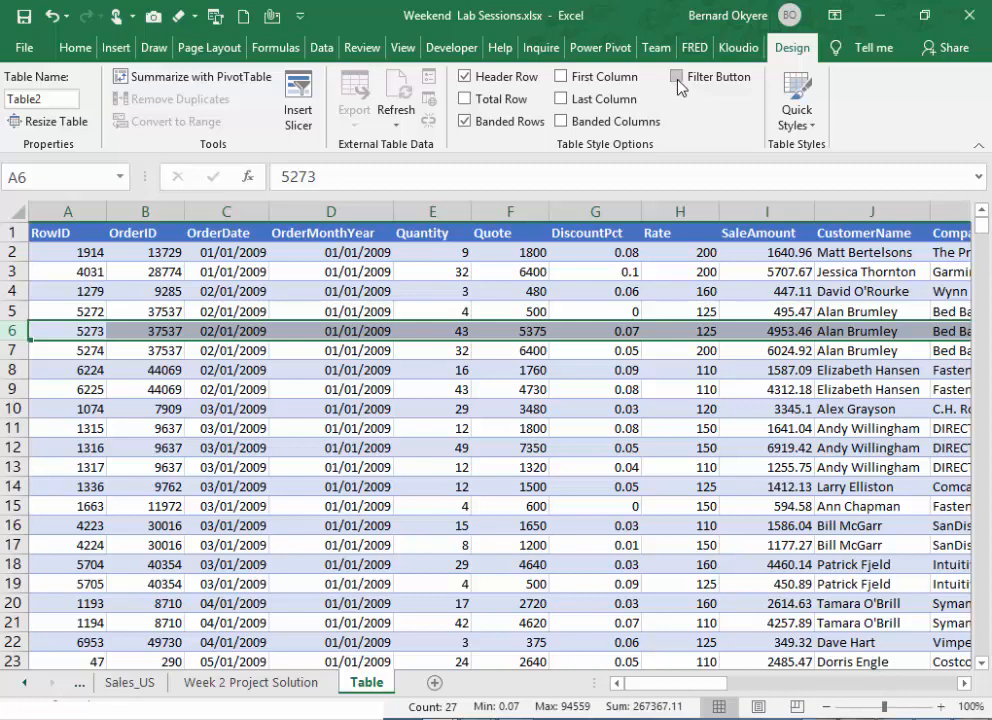
pyautogui.click(676, 77)
pyautogui.click(676, 77)
pyautogui.click(677, 80)
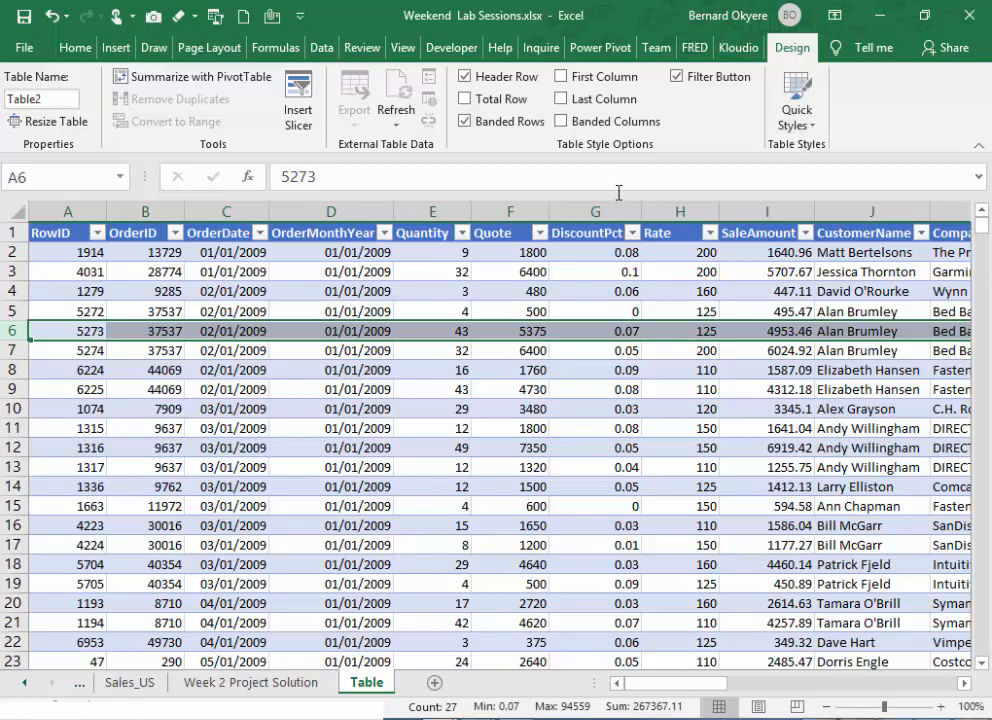
# - Apply the Green, Table Style Medium 14 quick style to the table
pyautogui.click(811, 128)
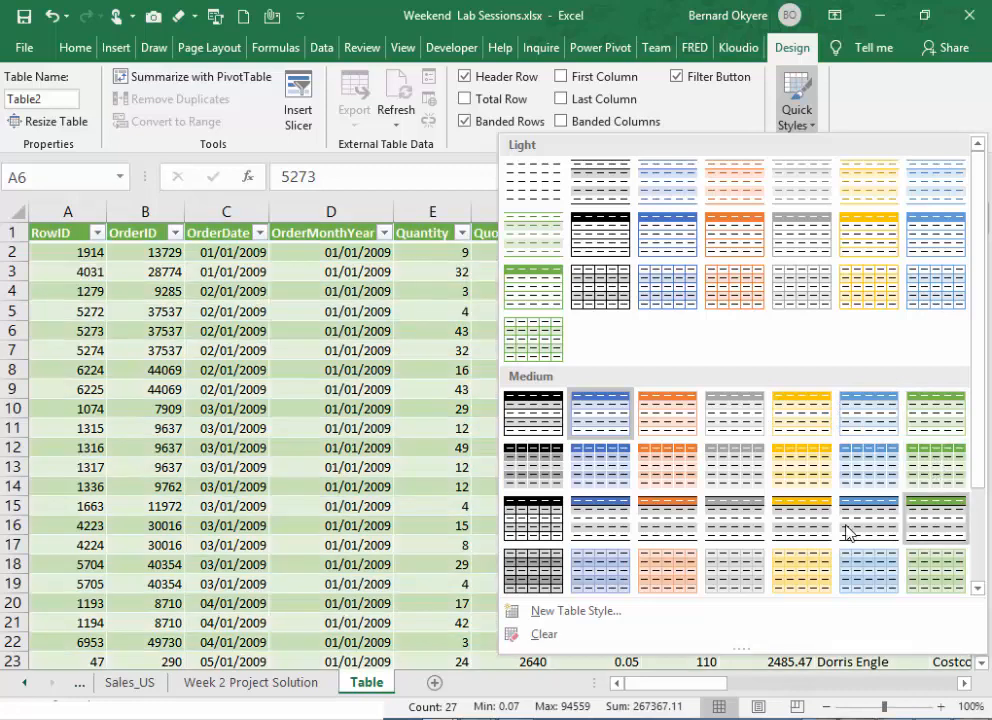
pyautogui.click(928, 470)
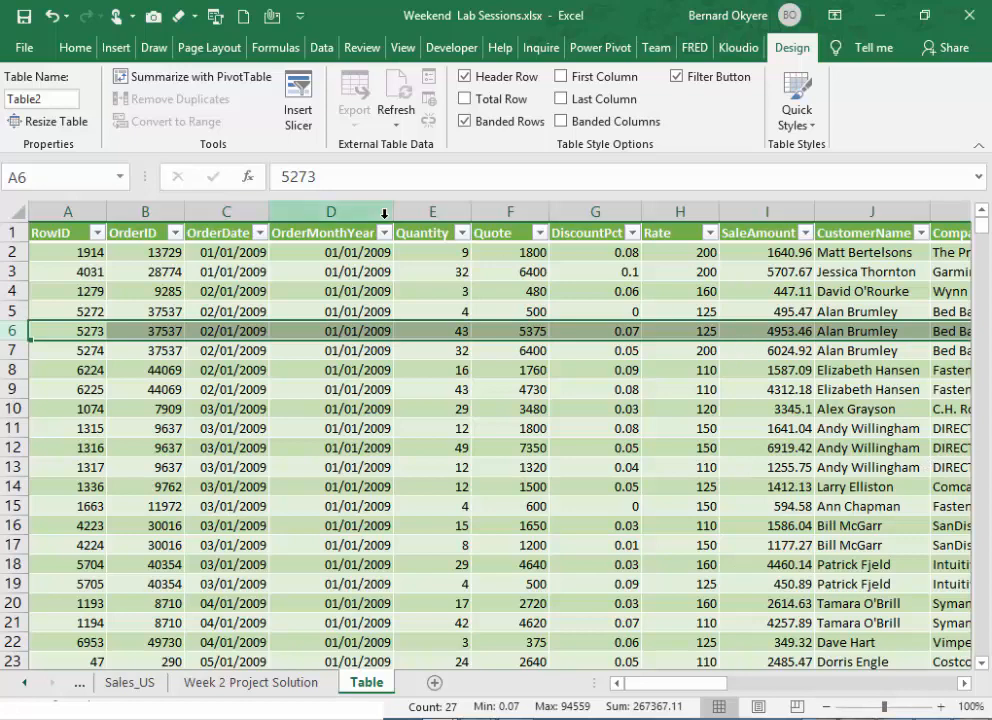
# - Try the Damask and Mesh workbook themes on the table
pyautogui.click(210, 50)
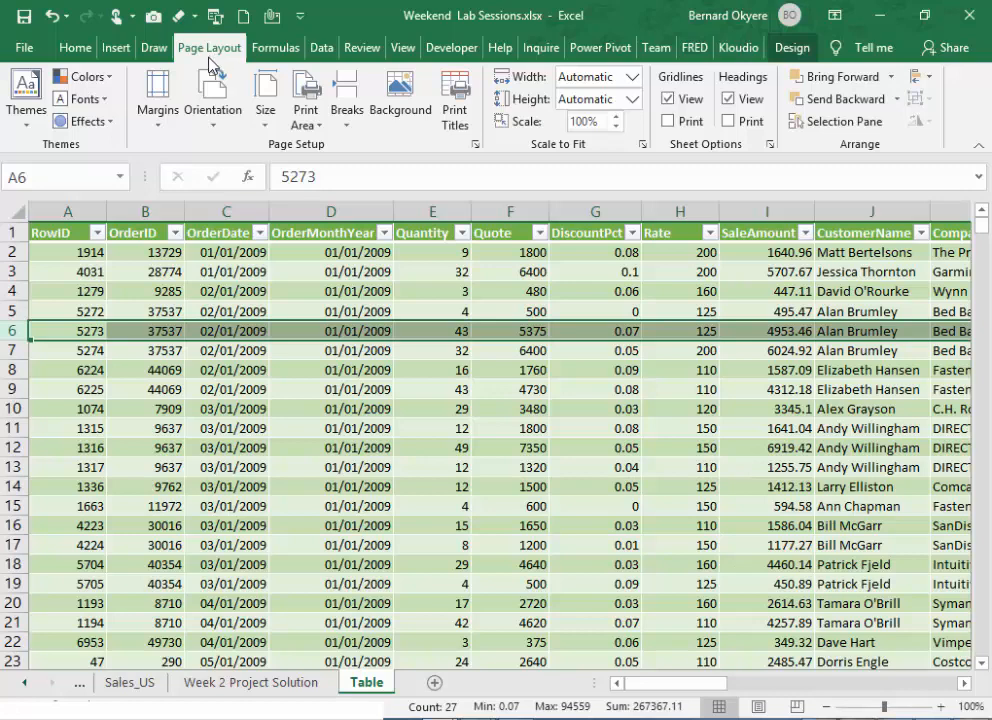
pyautogui.click(28, 127)
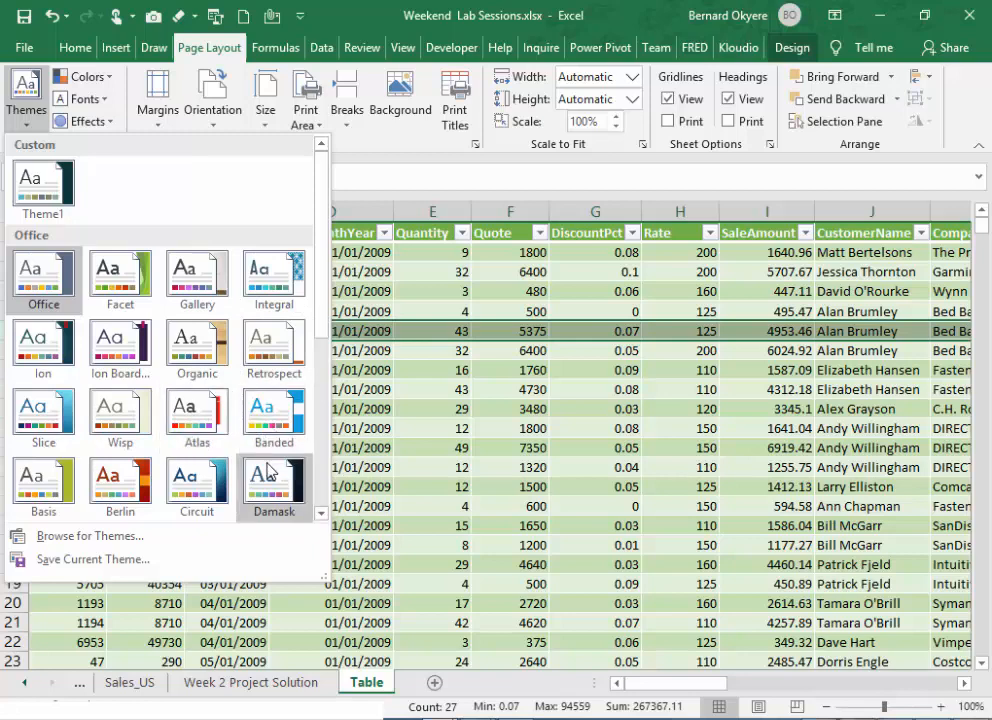
pyautogui.press('Escape')
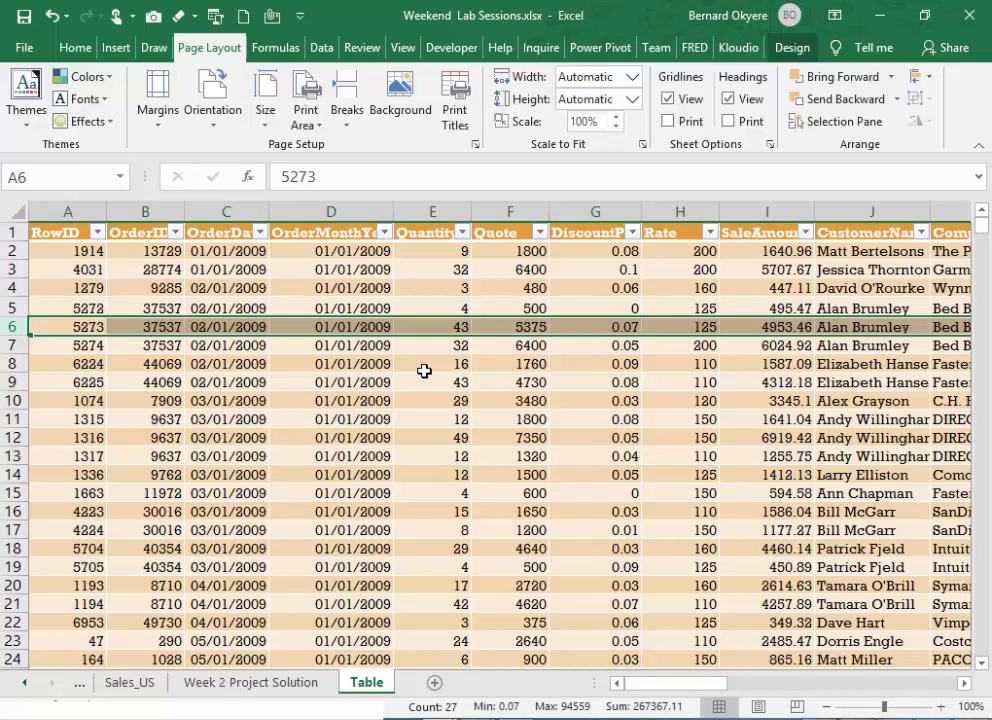
pyautogui.click(25, 122)
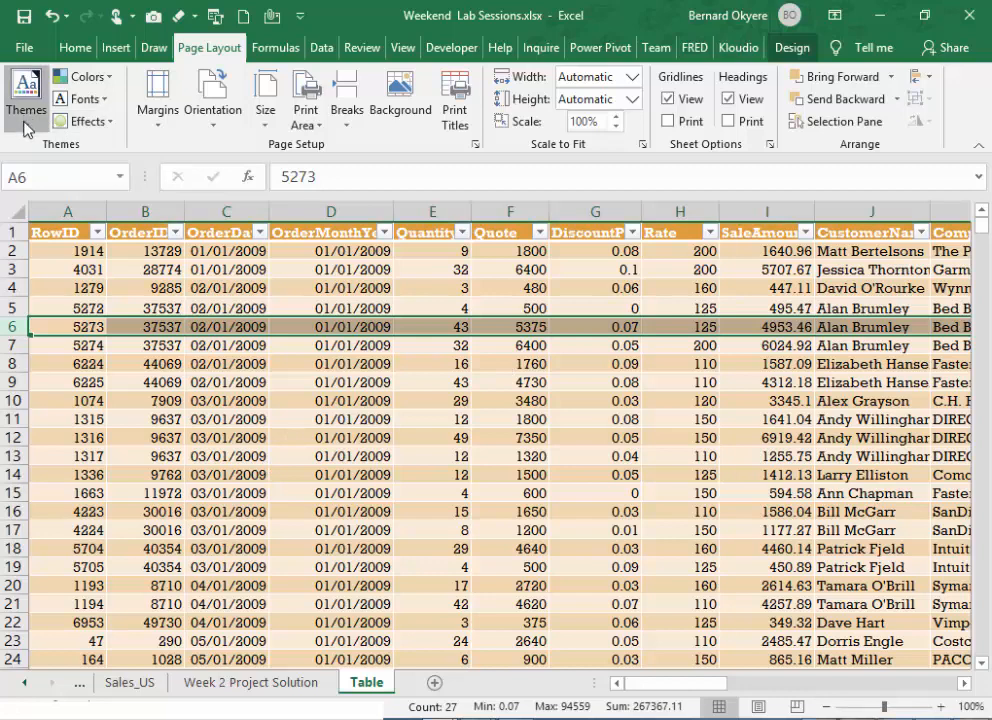
pyautogui.click(105, 79)
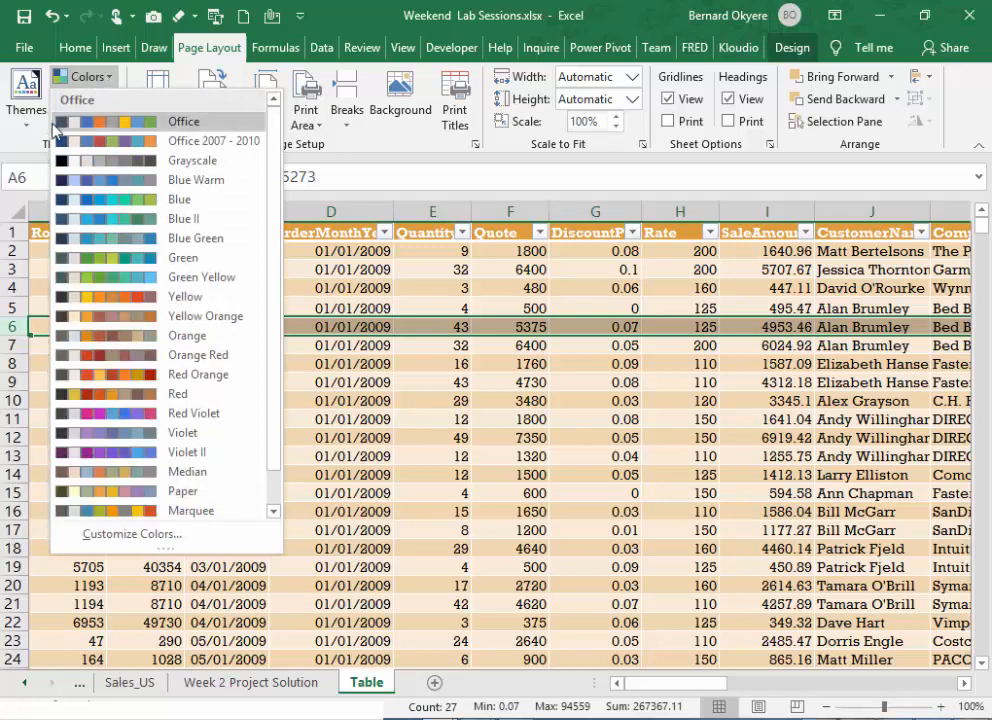
pyautogui.click(22, 108)
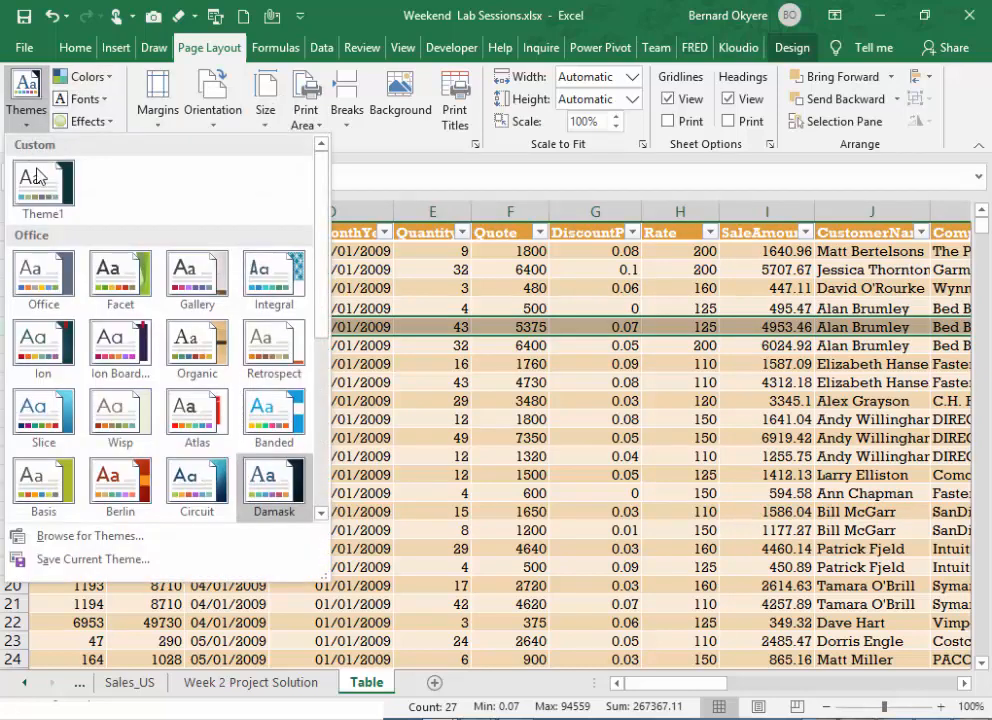
pyautogui.scroll(-3, 215, 400)
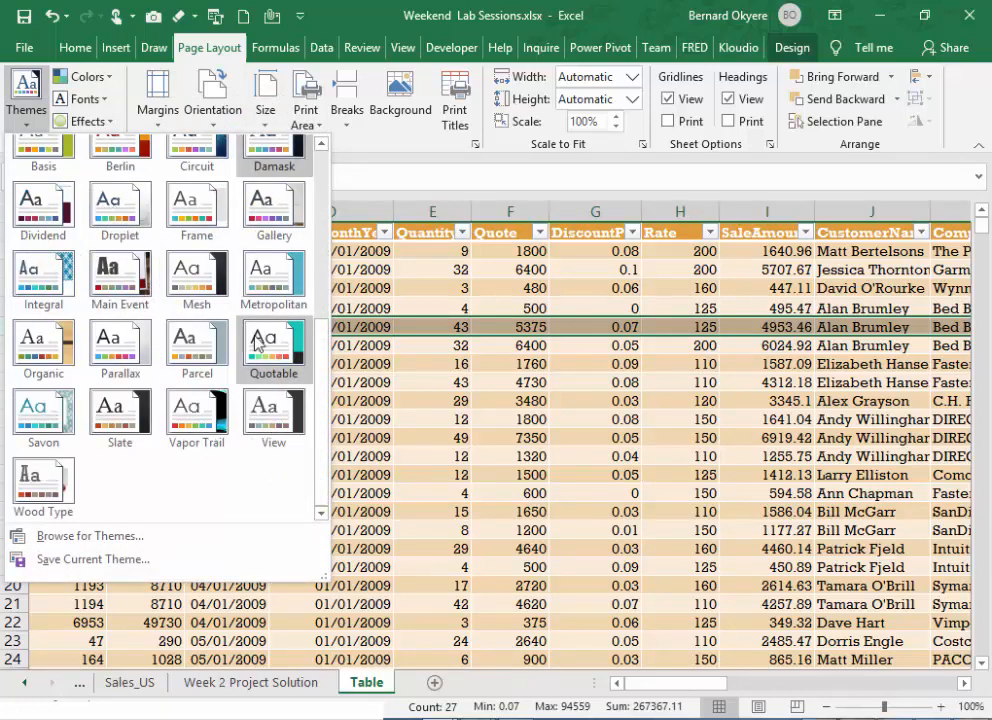
pyautogui.click(193, 305)
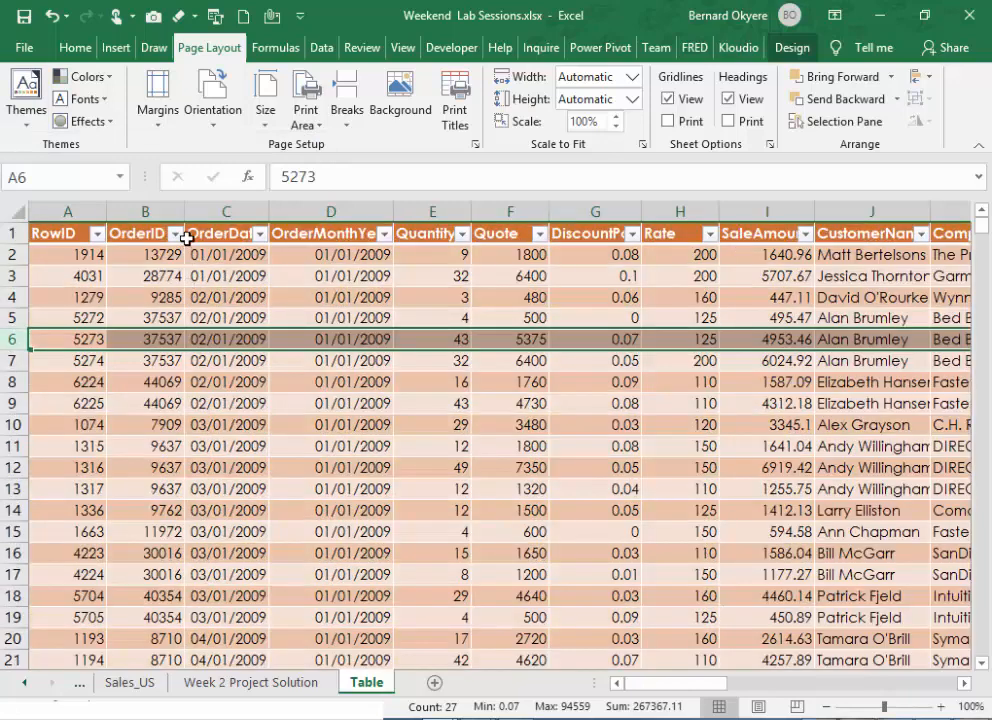
# - Try the custom theme Theme1 and look over the table quick styles in its palette
pyautogui.click(22, 126)
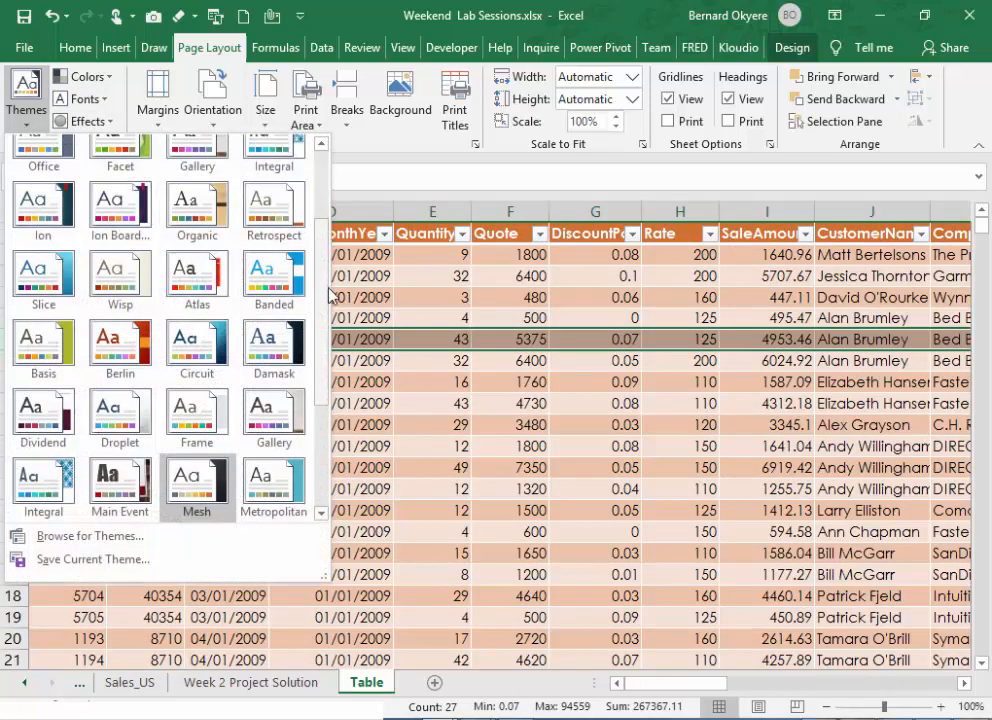
pyautogui.scroll(3, 220, 250)
pyautogui.click(49, 198)
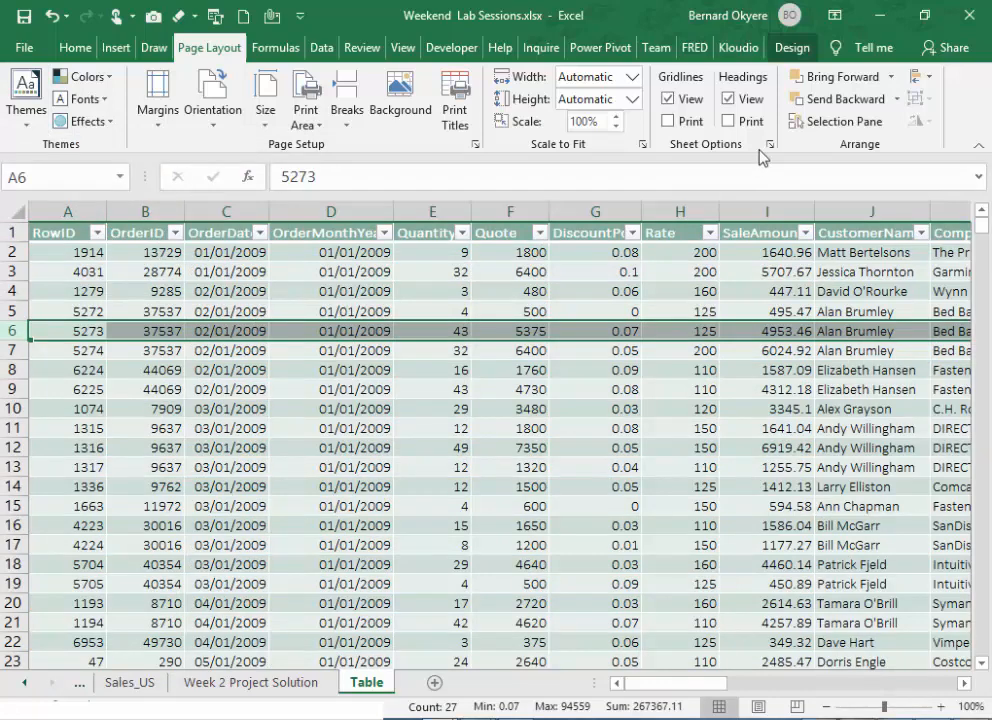
pyautogui.click(787, 50)
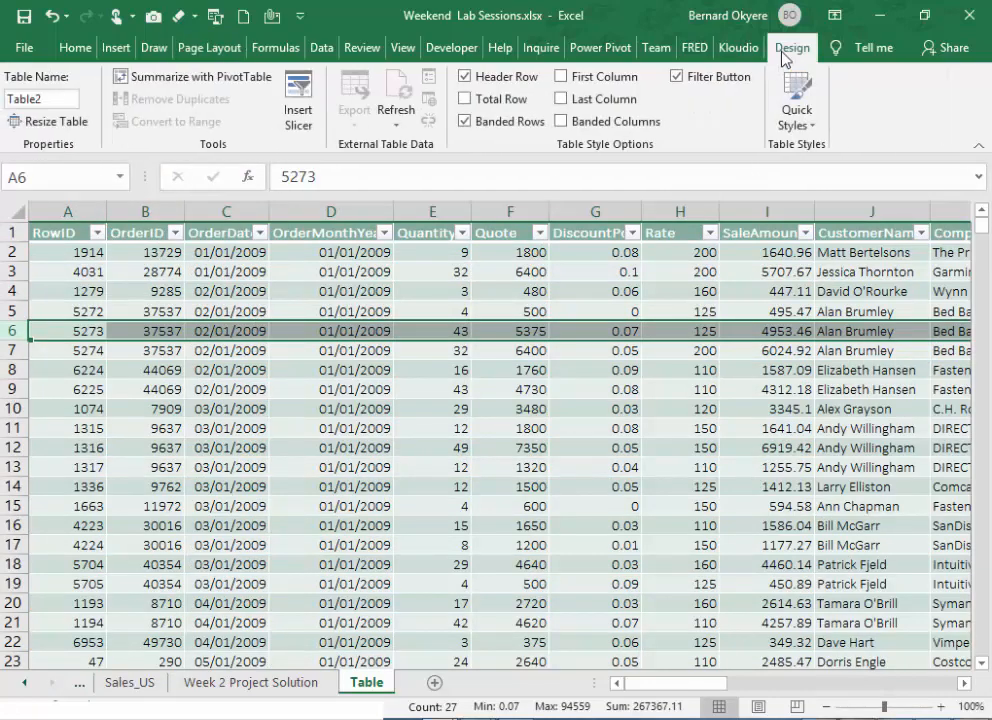
pyautogui.click(797, 112)
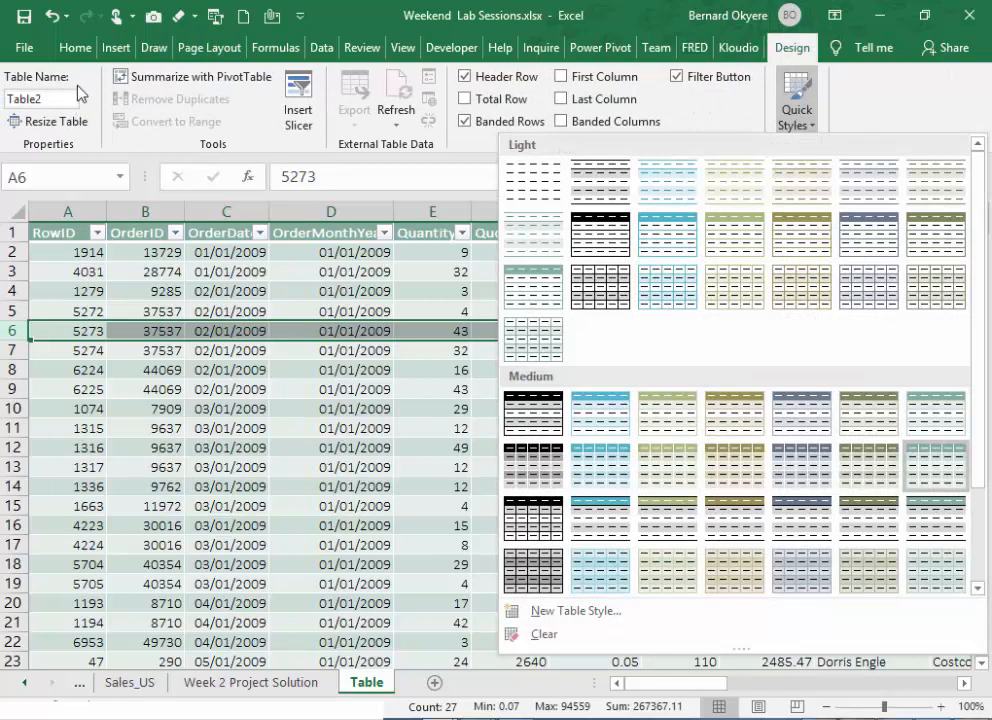
pyautogui.click(71, 53)
# - Apply the Facet workbook theme and set its theme colors to Blue
pyautogui.click(209, 48)
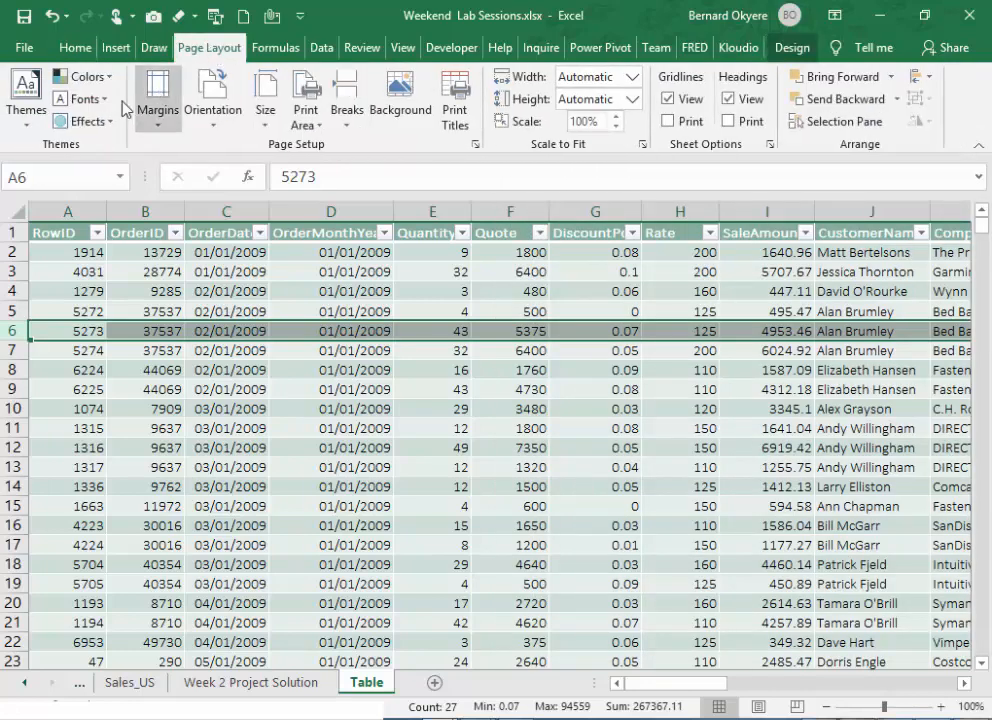
pyautogui.click(30, 98)
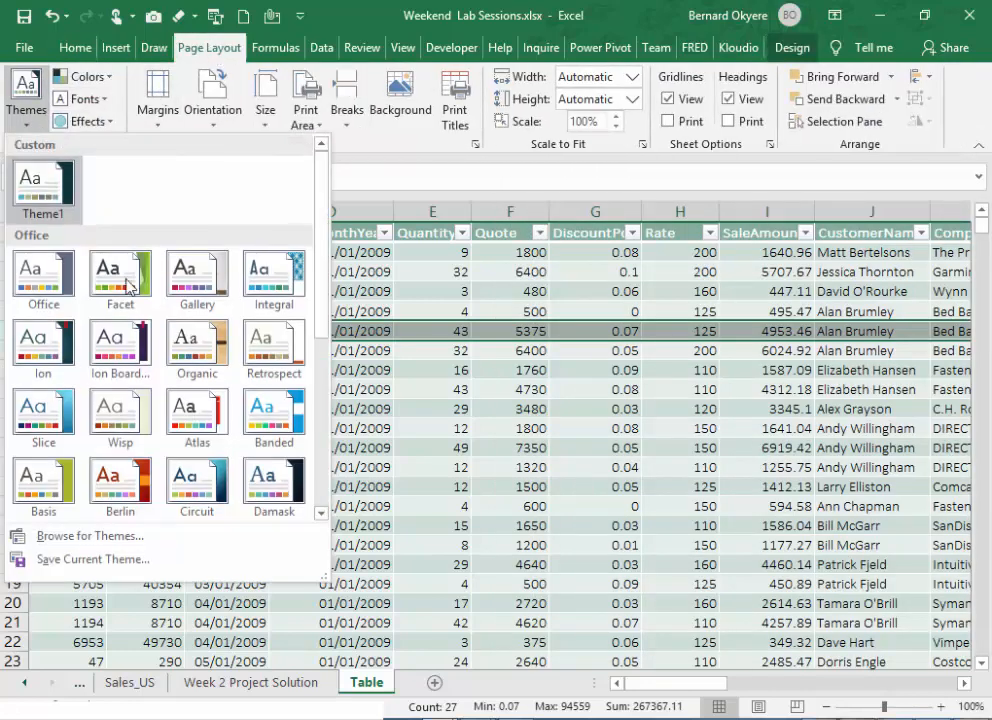
pyautogui.press('Escape')
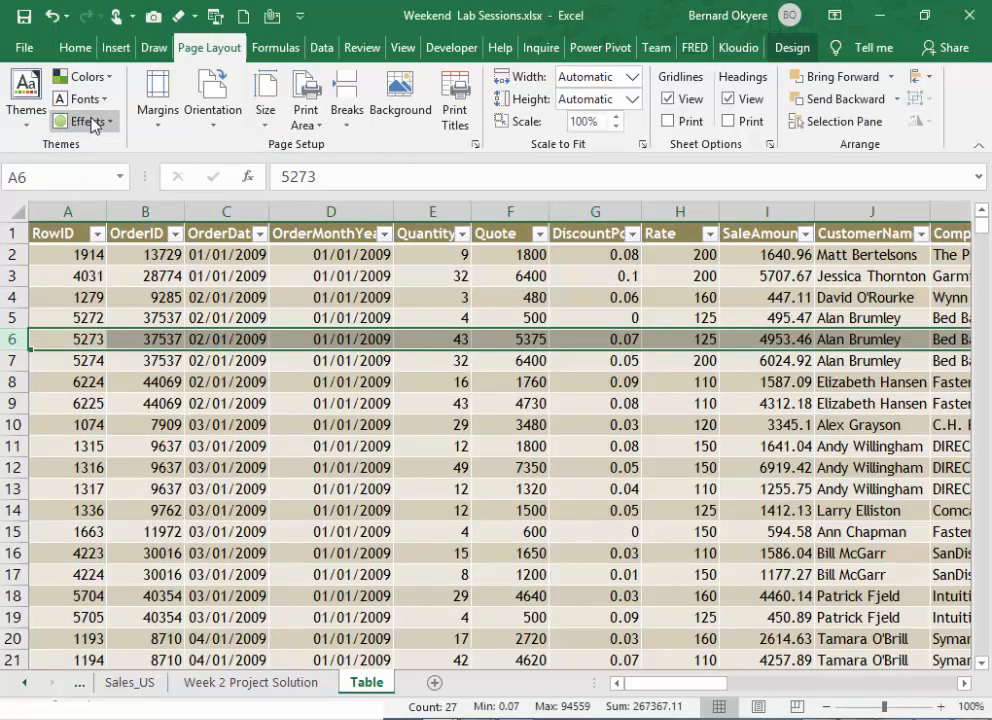
pyautogui.click(86, 77)
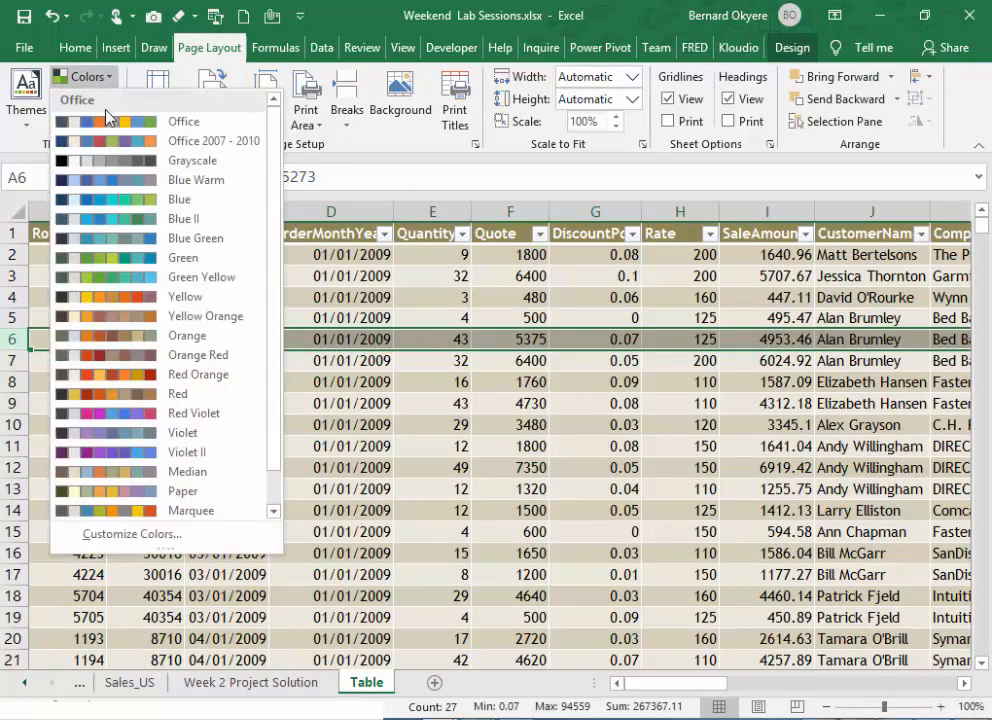
pyautogui.click(136, 207)
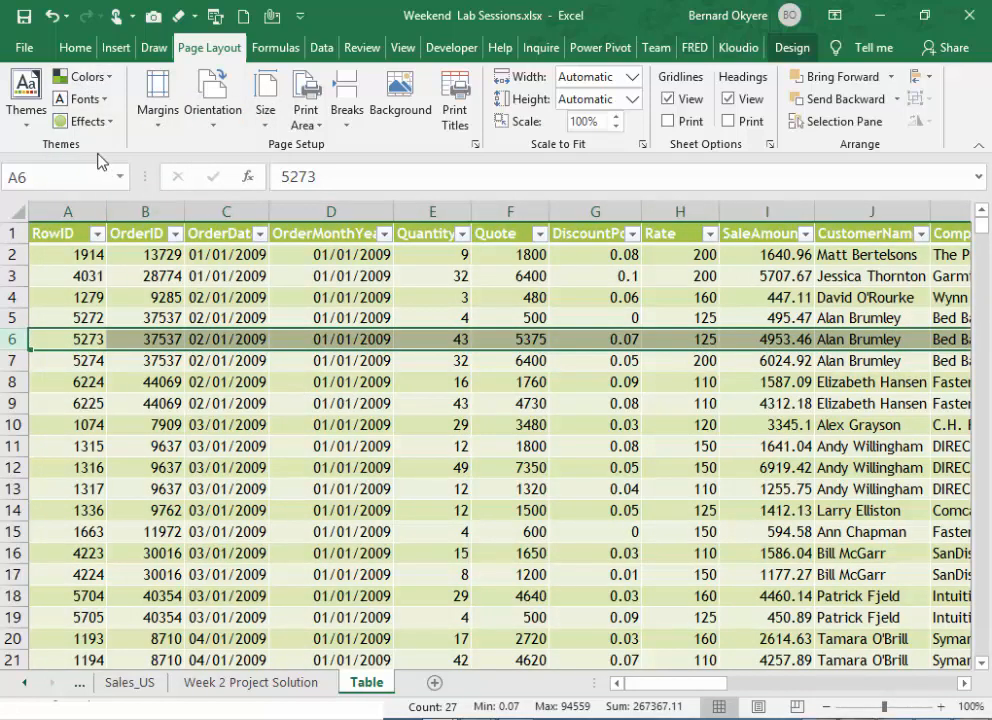
# - Browse the theme and font choices and reapply the Blue theme colors
pyautogui.click(29, 137)
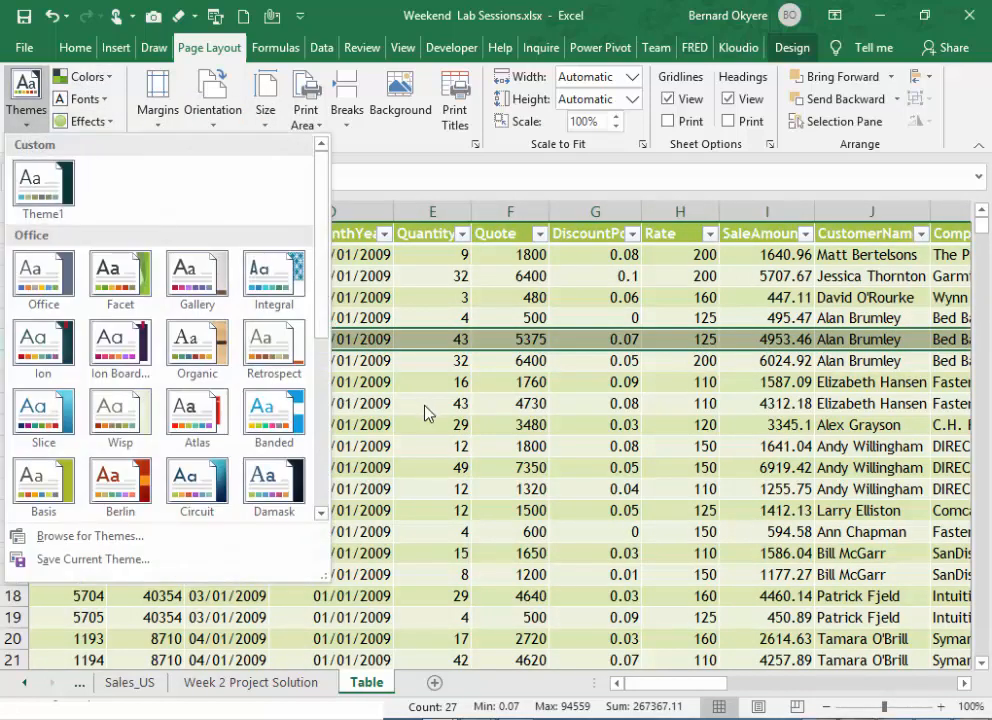
pyautogui.click(329, 314)
pyautogui.click(89, 99)
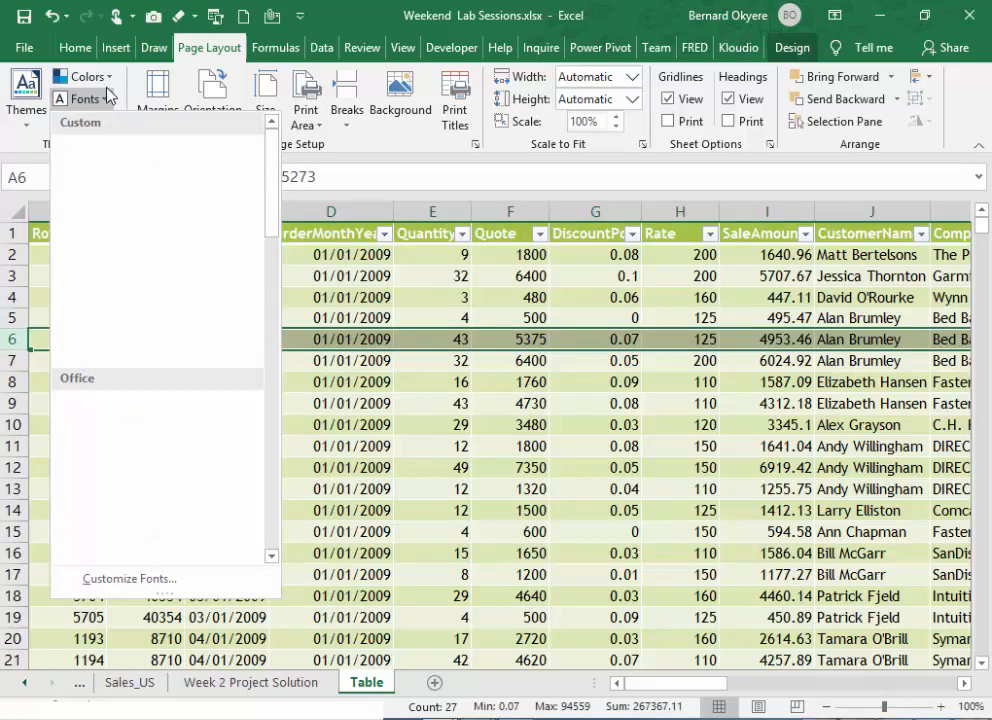
pyautogui.click(104, 99)
pyautogui.click(111, 80)
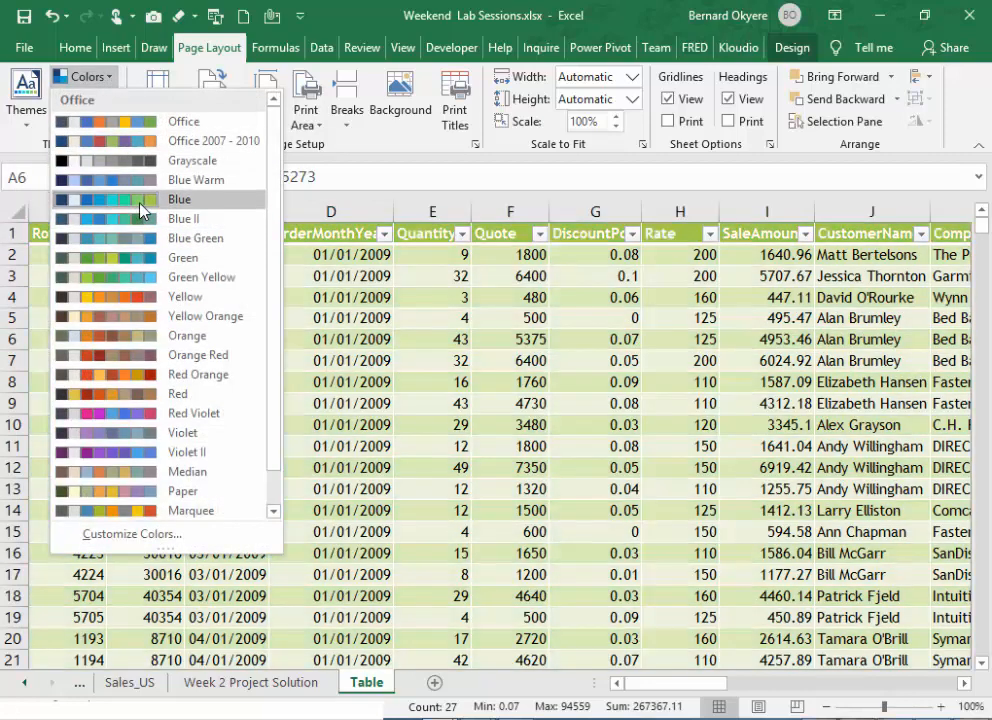
pyautogui.click(141, 200)
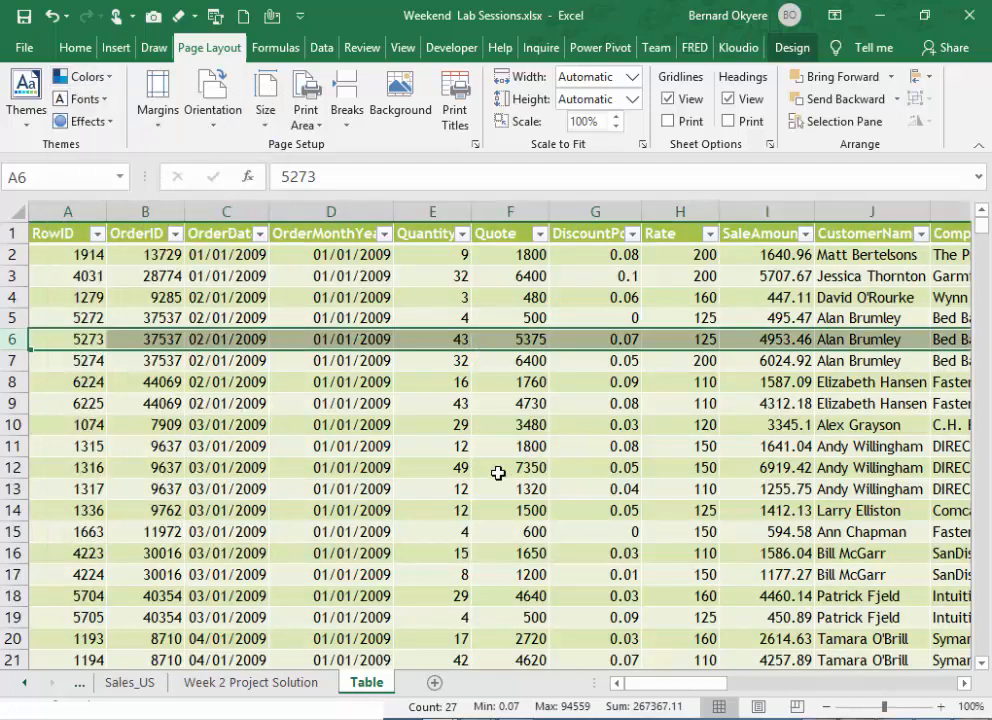
# - Widen the OrderMonthYear column until its whole header text fits beside the filter button
pyautogui.click(466, 423)
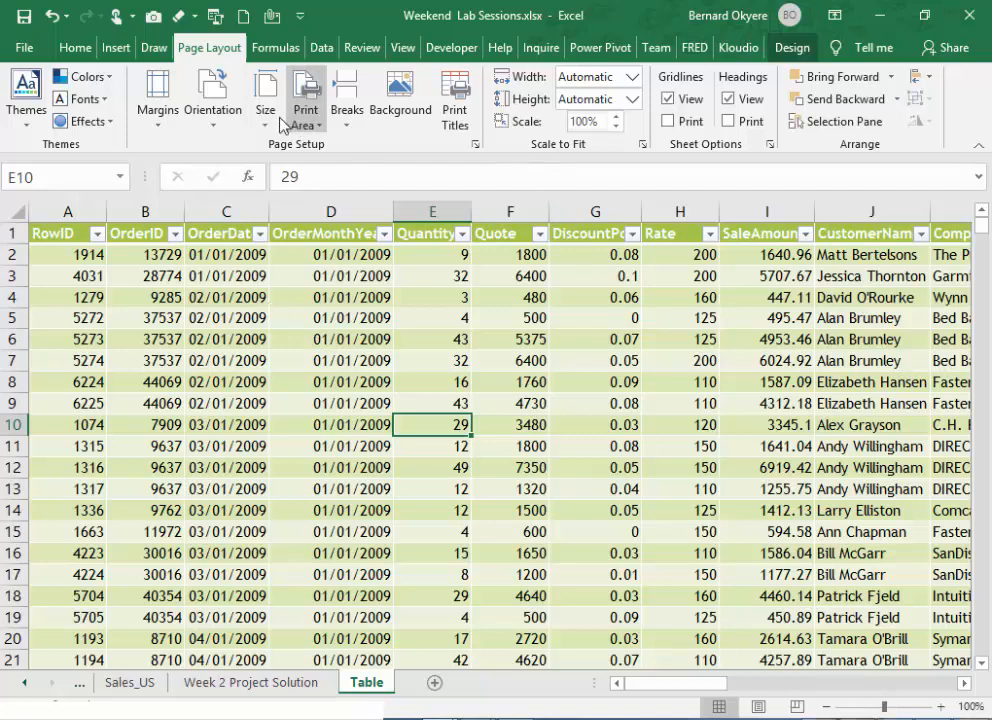
pyautogui.click(790, 52)
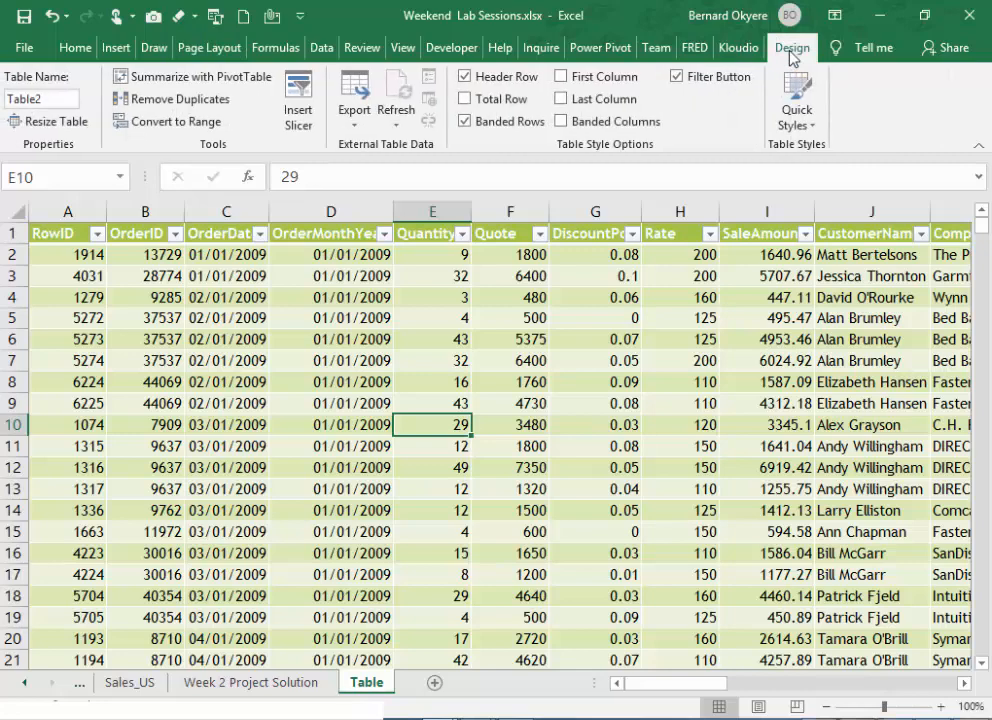
pyautogui.click(454, 297)
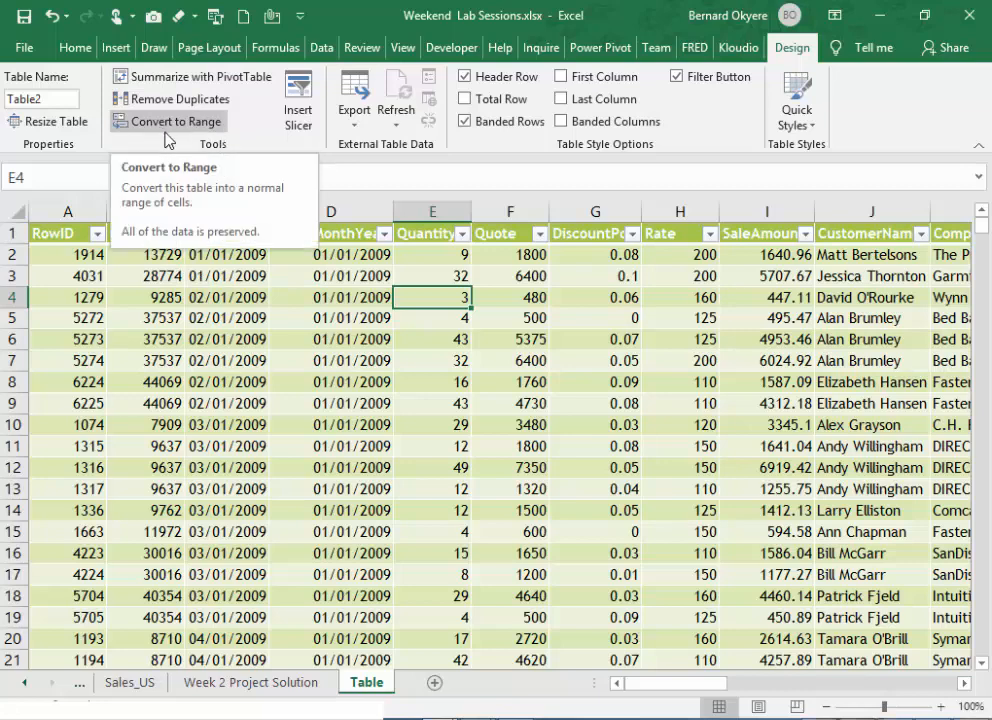
pyautogui.click(473, 381)
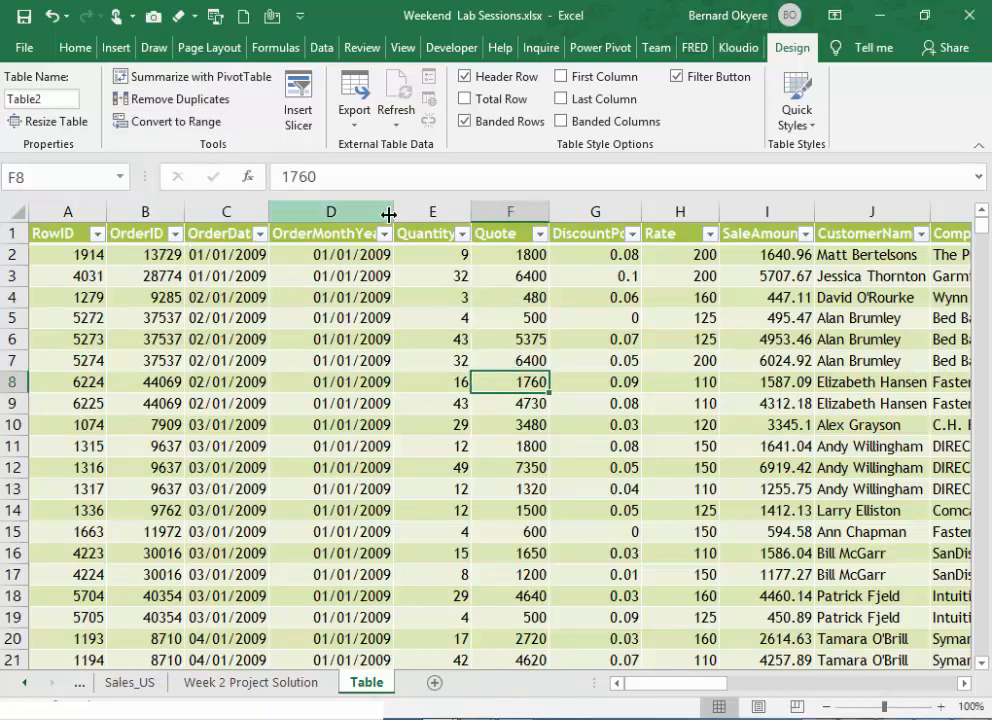
pyautogui.moveTo(394, 213); pyautogui.dragTo(419, 221)
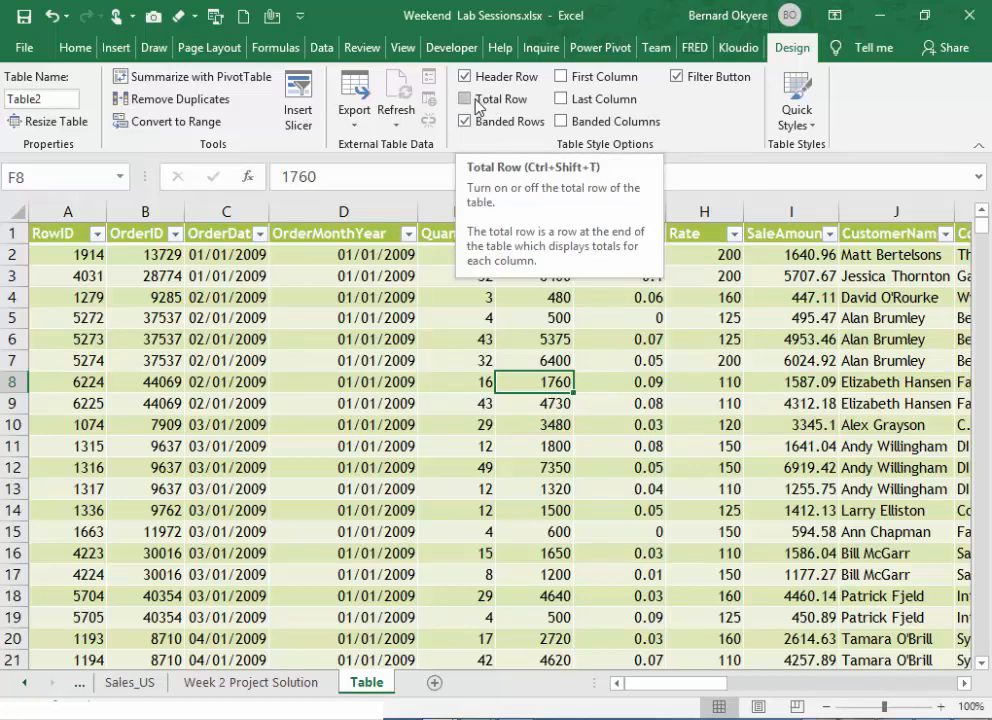
# - Rename the table as Sales_US and return to the data at cell D2
pyautogui.click(73, 232)
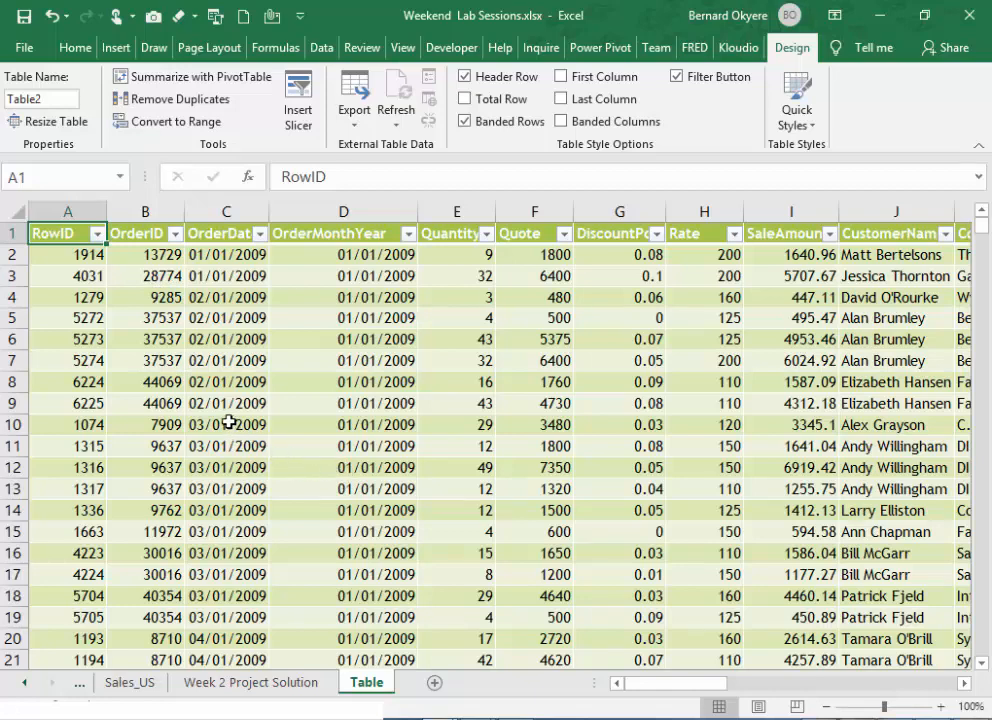
pyautogui.click(35, 98)
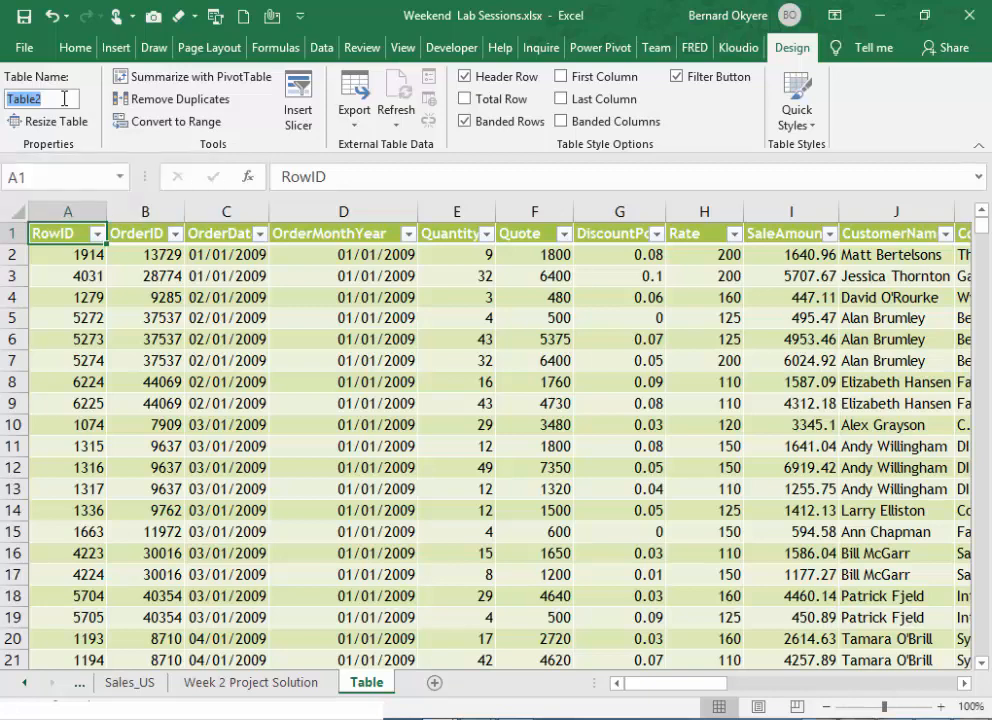
pyautogui.write('Sal')
pyautogui.write('es_US')
pyautogui.press('Return')
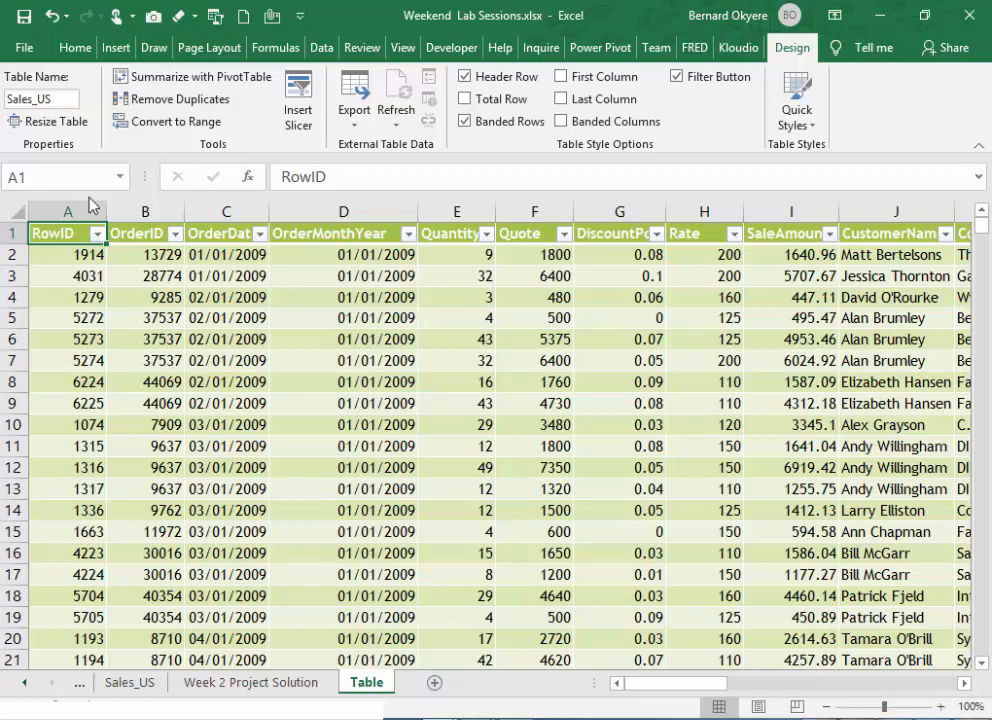
pyautogui.click(62, 94)
pyautogui.click(62, 94)
pyautogui.click(342, 257)
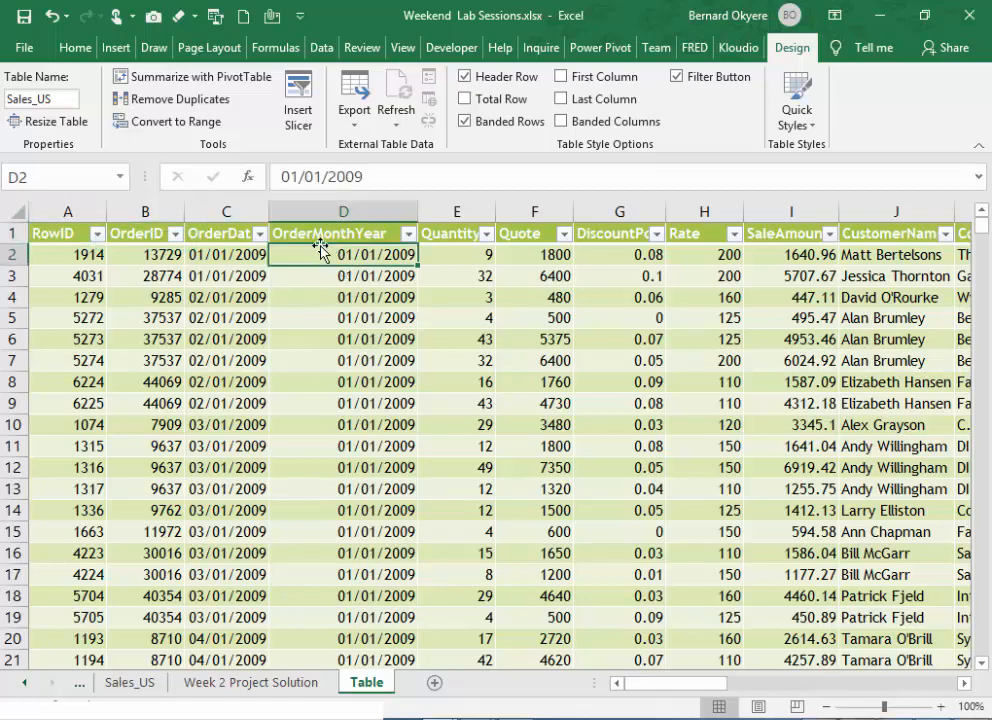
# - Examine the table's column headers from RowID and OrderDate through SaleAmount to City and the columns beyond
pyautogui.click(325, 212)
pyautogui.click(325, 233)
pyautogui.click(445, 249)
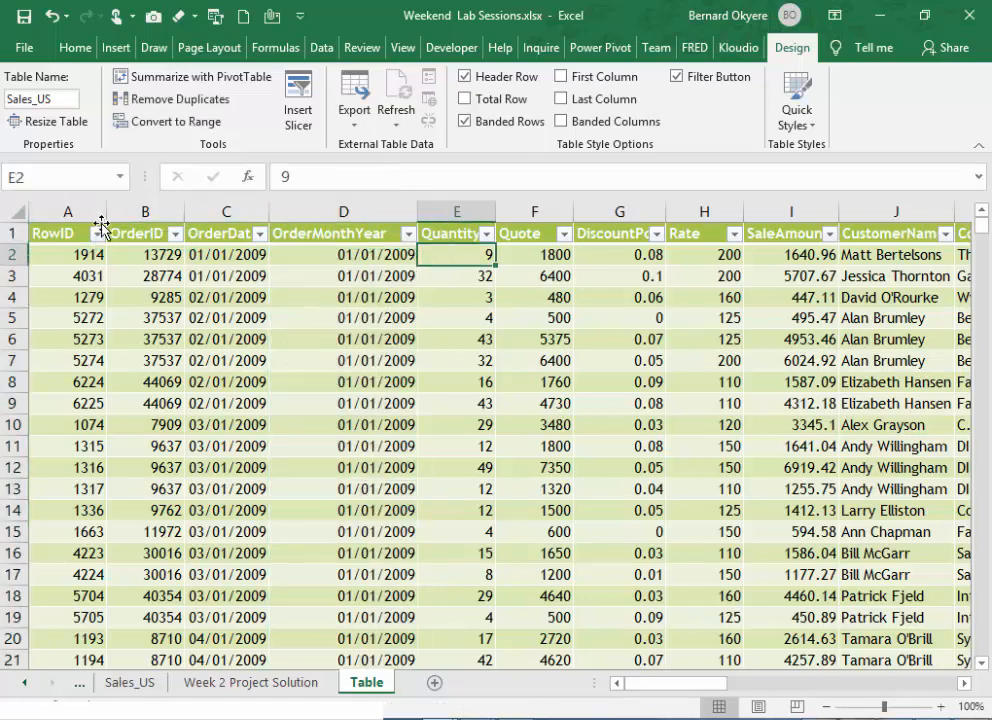
pyautogui.click(71, 232)
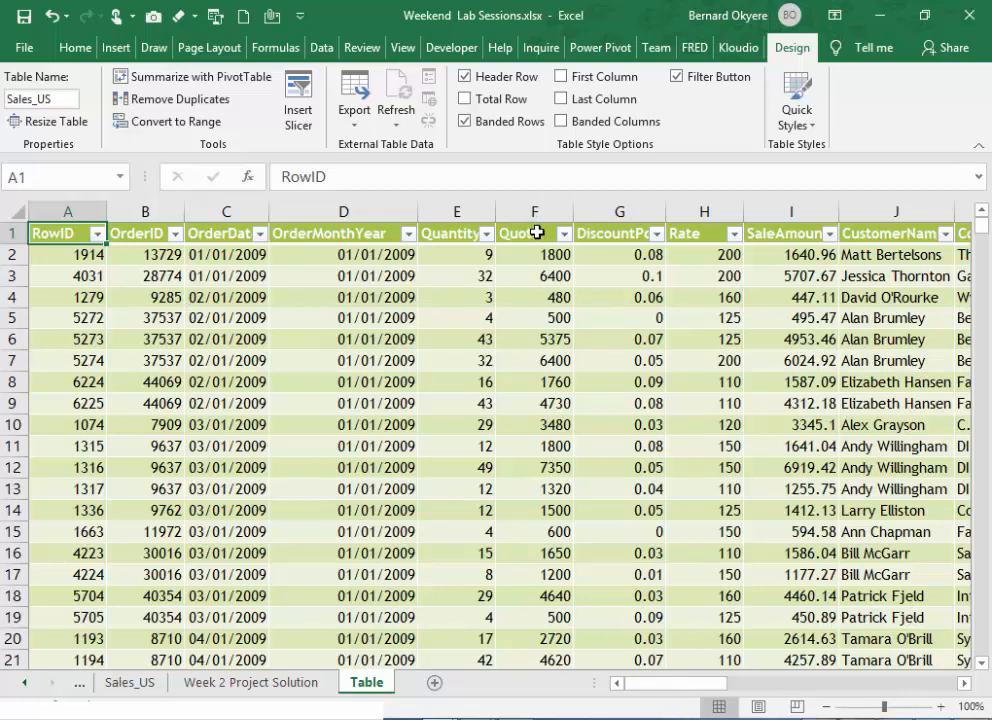
pyautogui.moveTo(693, 686); pyautogui.dragTo(542, 663)
pyautogui.click(226, 233)
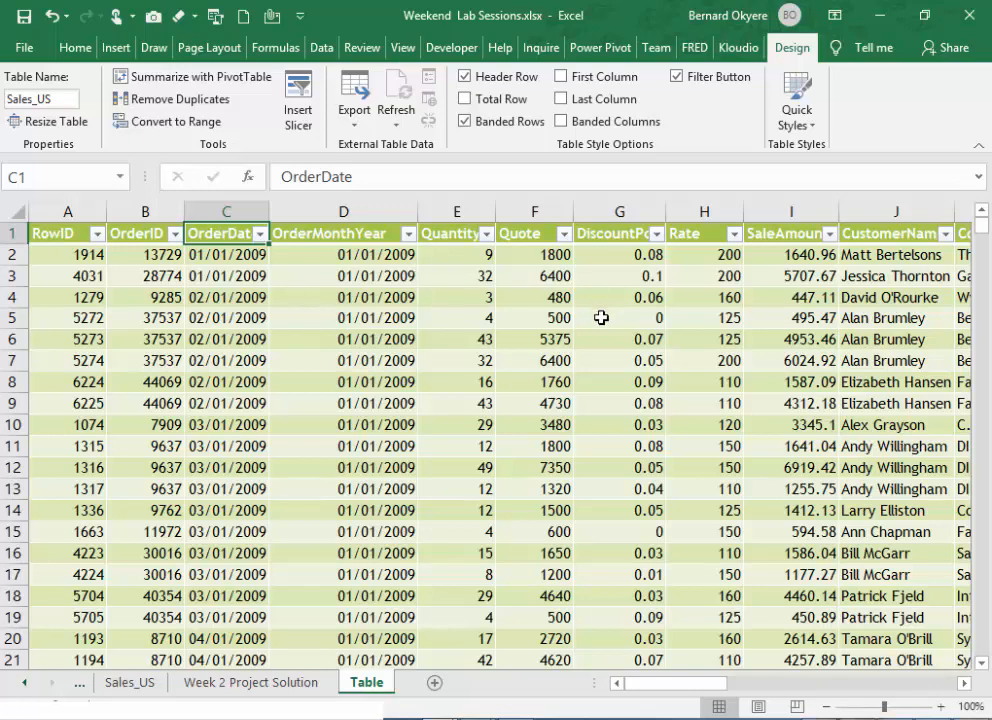
pyautogui.click(789, 239)
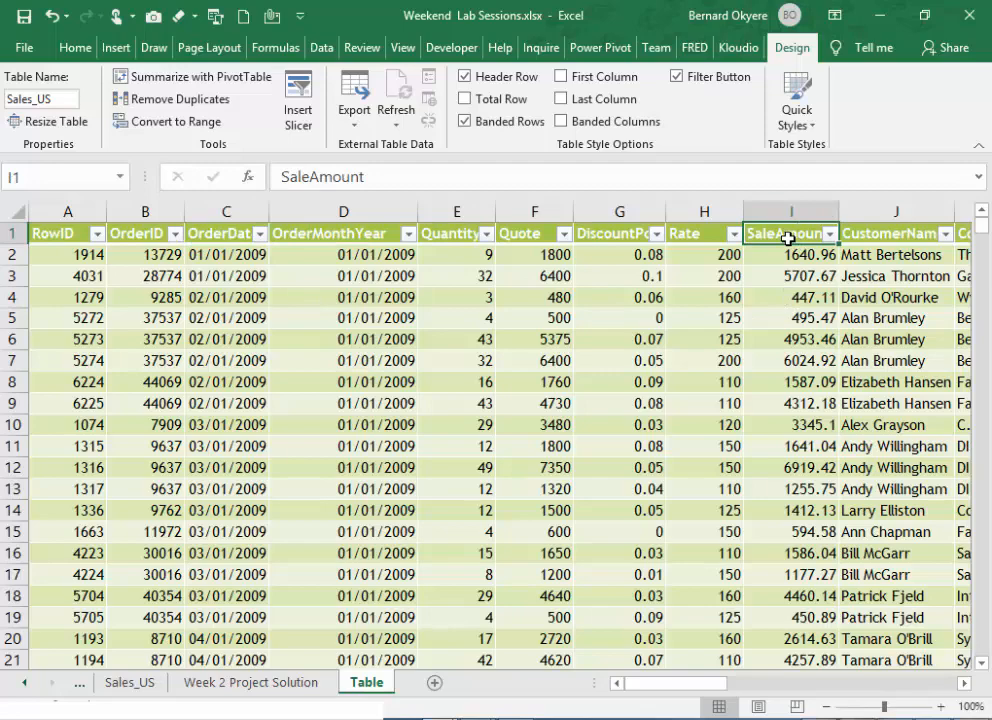
pyautogui.click(966, 684)
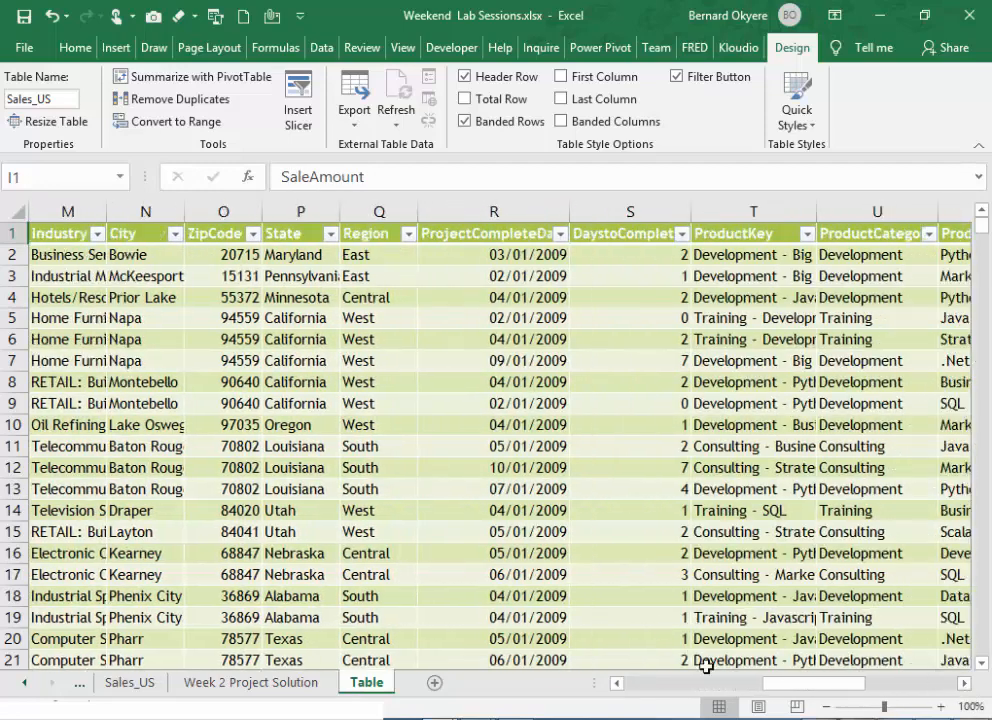
pyautogui.moveTo(776, 690); pyautogui.dragTo(714, 698)
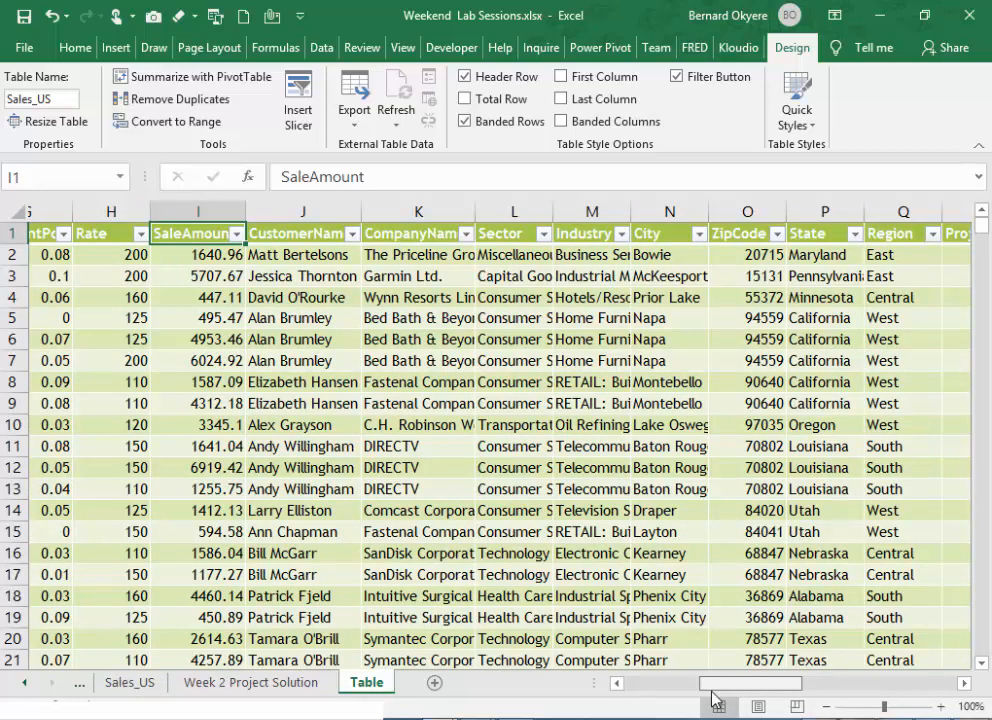
pyautogui.moveTo(714, 698); pyautogui.dragTo(720, 697)
pyautogui.click(630, 232)
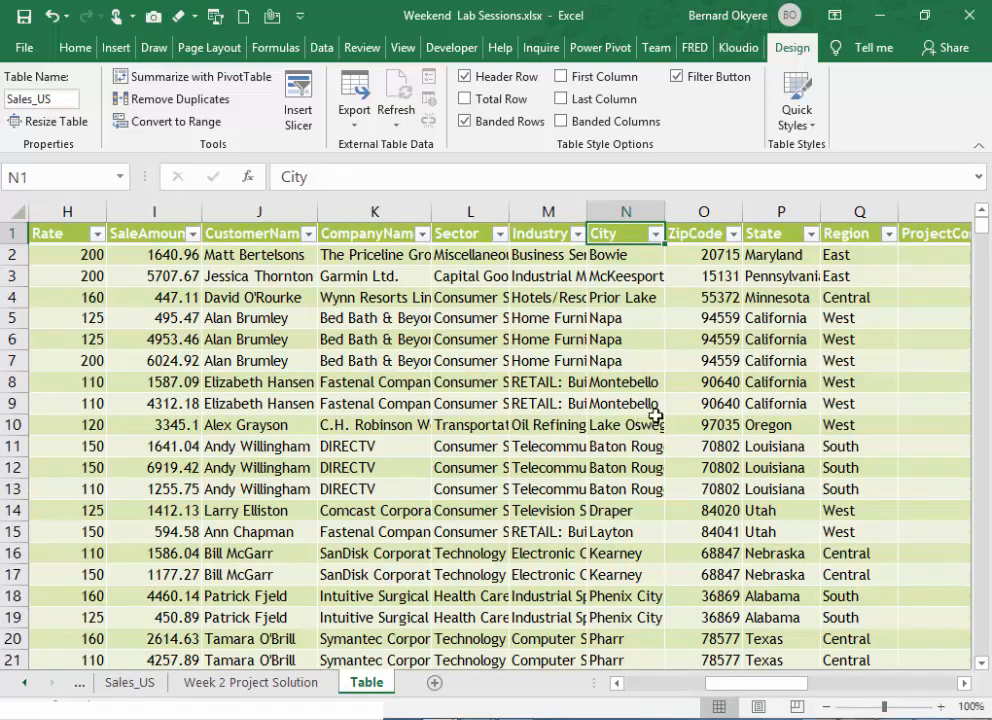
# - Filter the table's Region column to East only and go to the last filtered row in that column
pyautogui.click(856, 239)
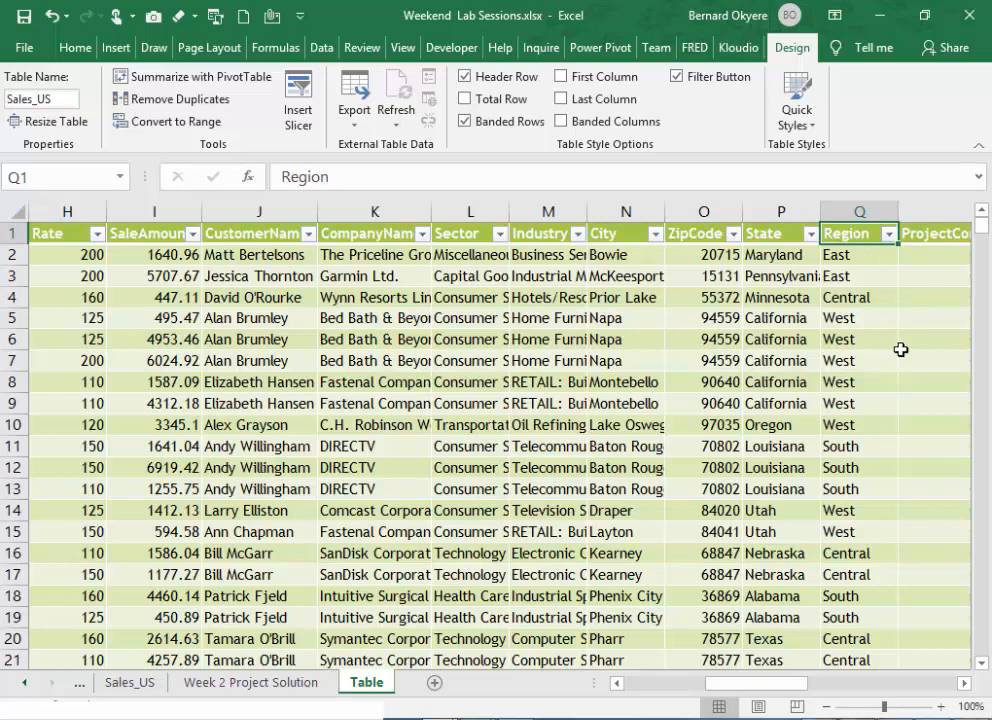
pyautogui.click(888, 234)
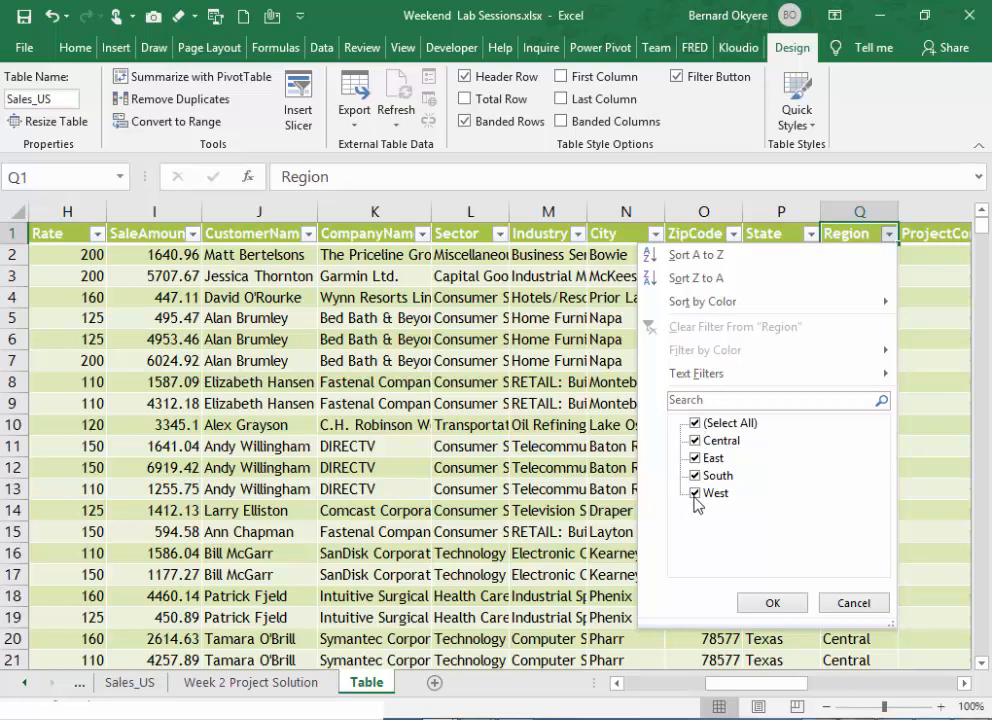
pyautogui.click(695, 423)
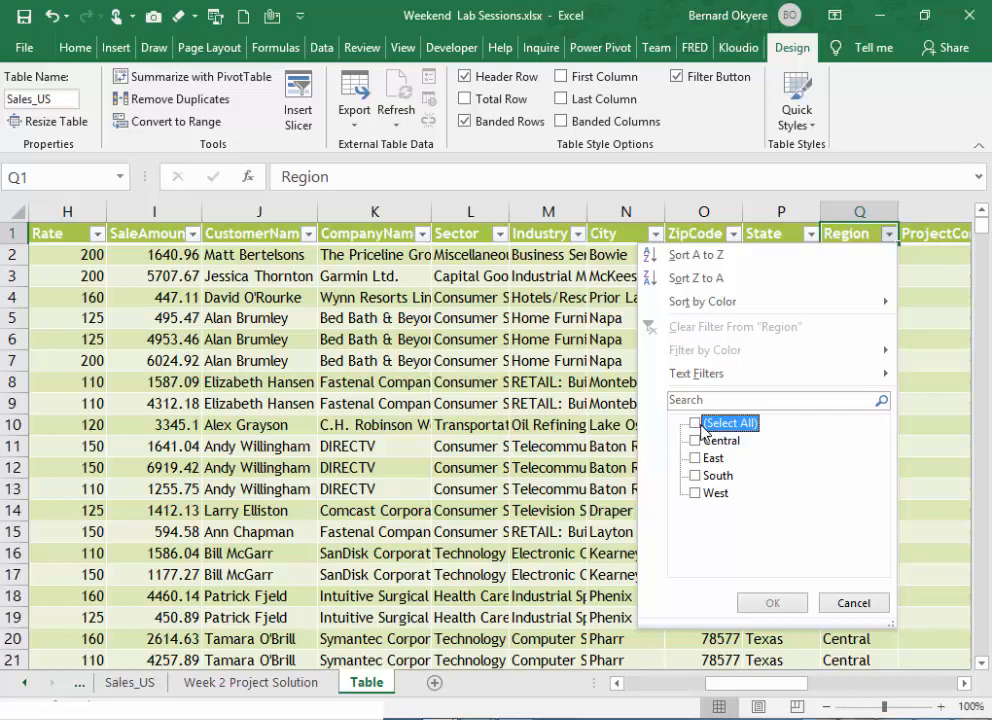
pyautogui.click(695, 460)
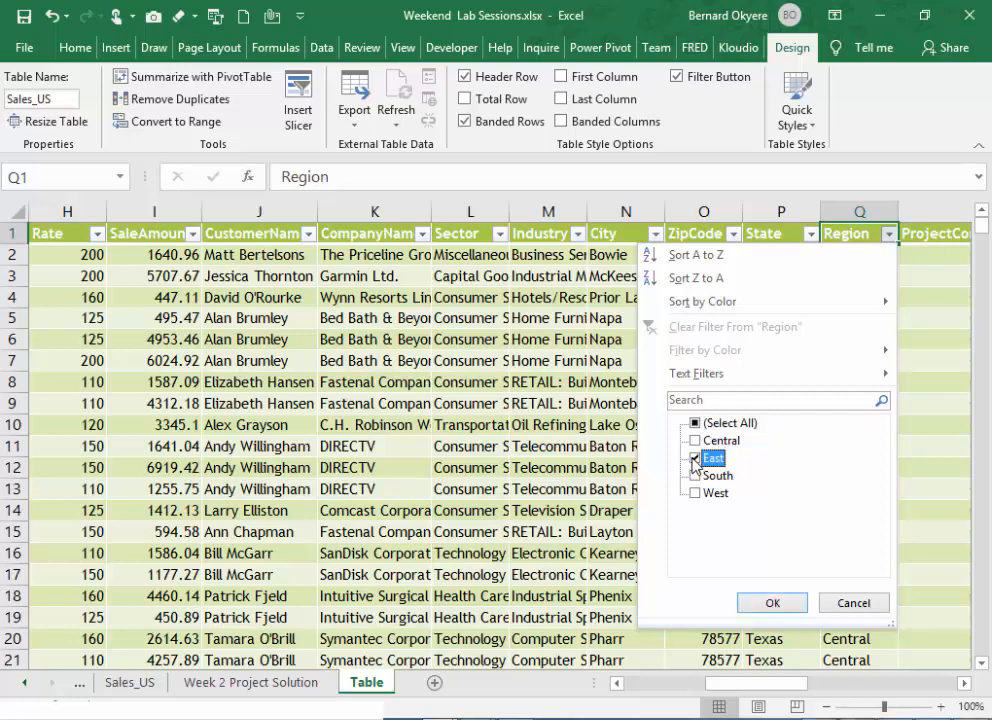
pyautogui.click(779, 605)
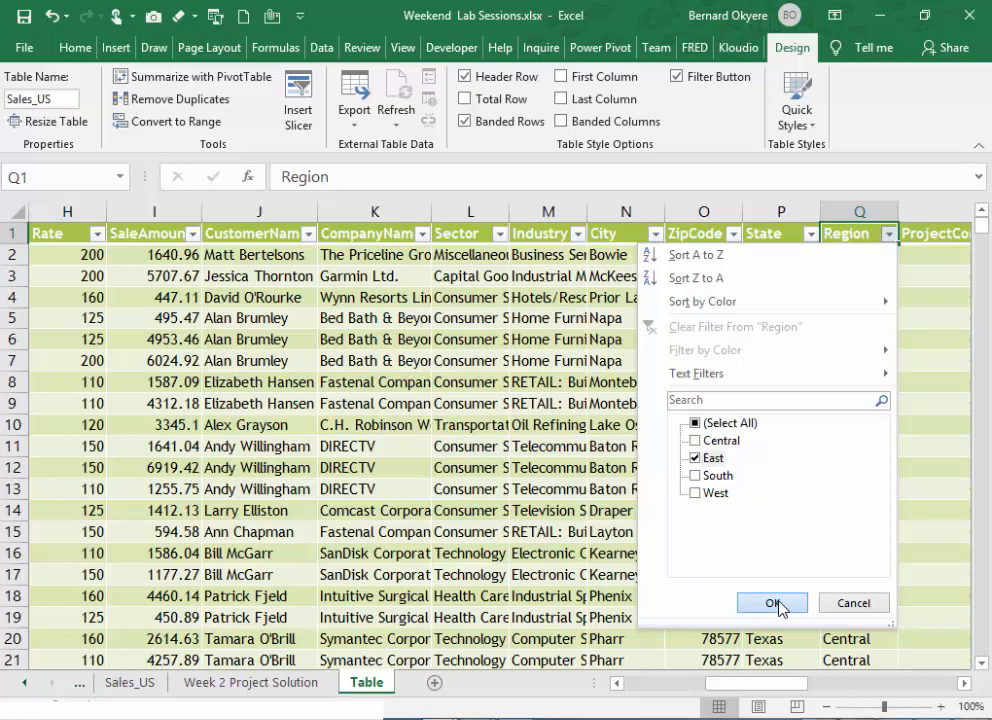
pyautogui.click(779, 605)
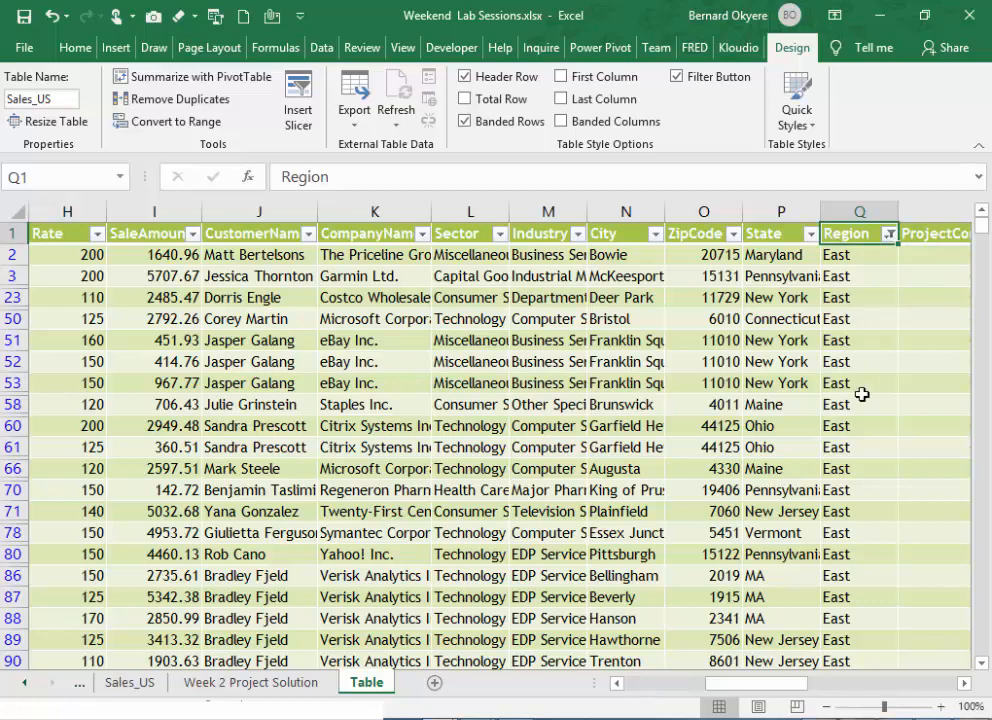
pyautogui.hotkey('ctrl', 'Down')
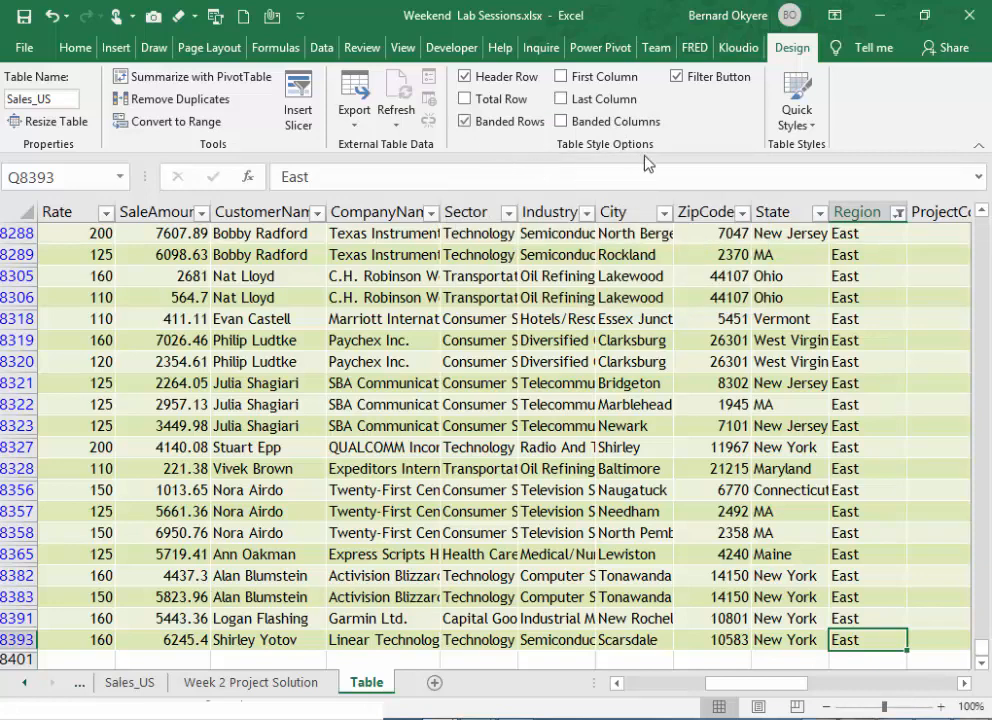
# - Add a Total Row to the Sales_US table and select its SaleAmount cell
pyautogui.click(463, 99)
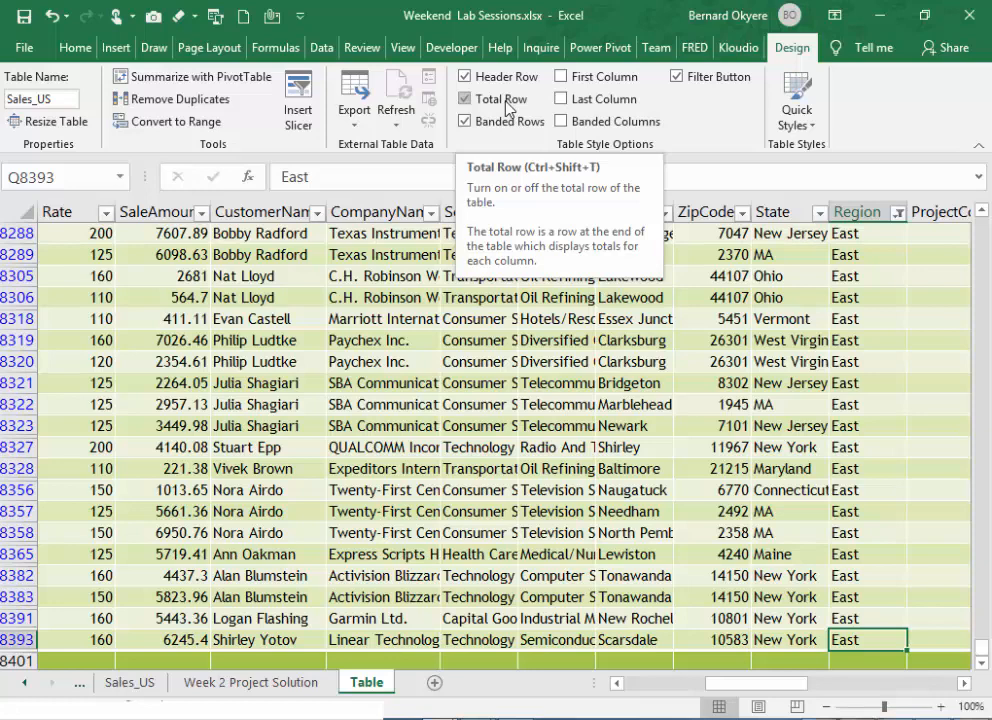
pyautogui.click(982, 665)
pyautogui.click(982, 665)
pyautogui.scroll(-3, 982, 665)
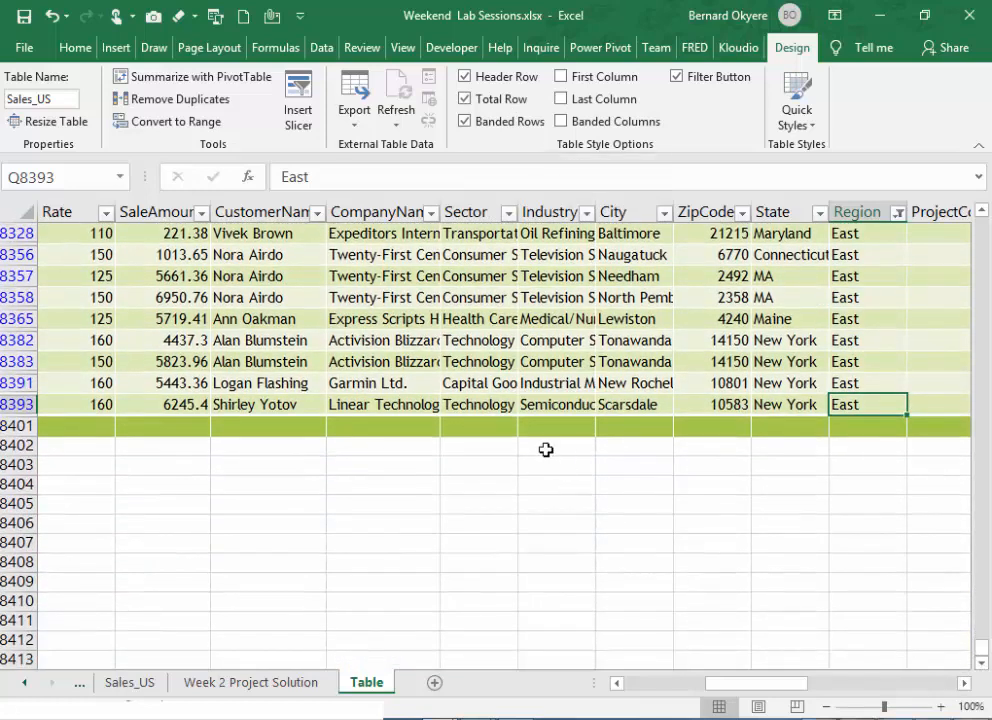
pyautogui.click(399, 424)
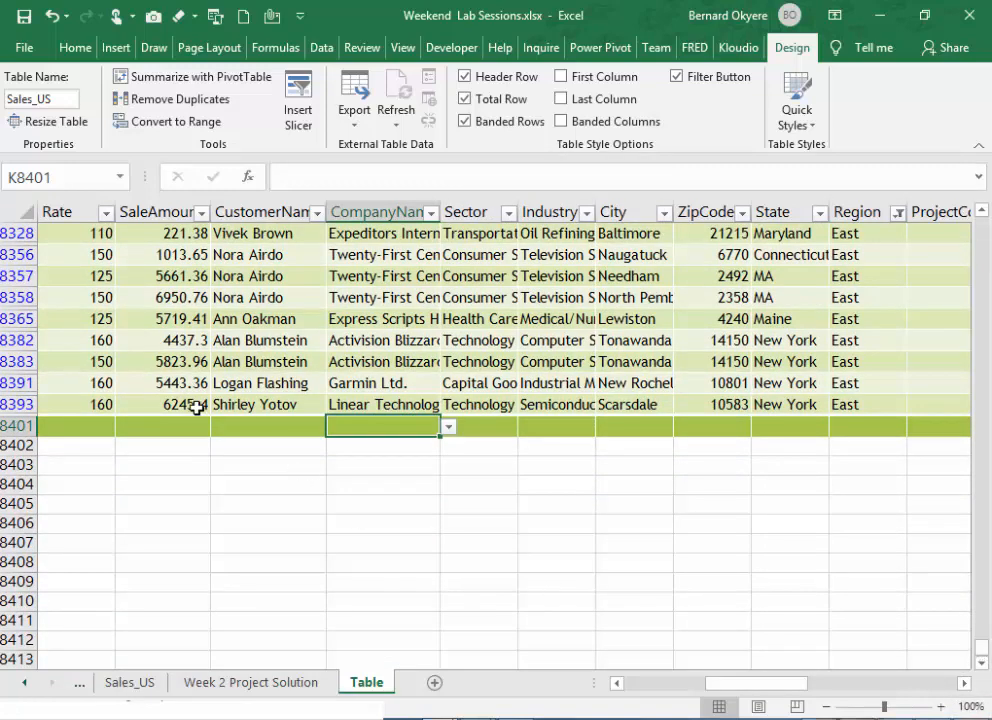
pyautogui.click(171, 426)
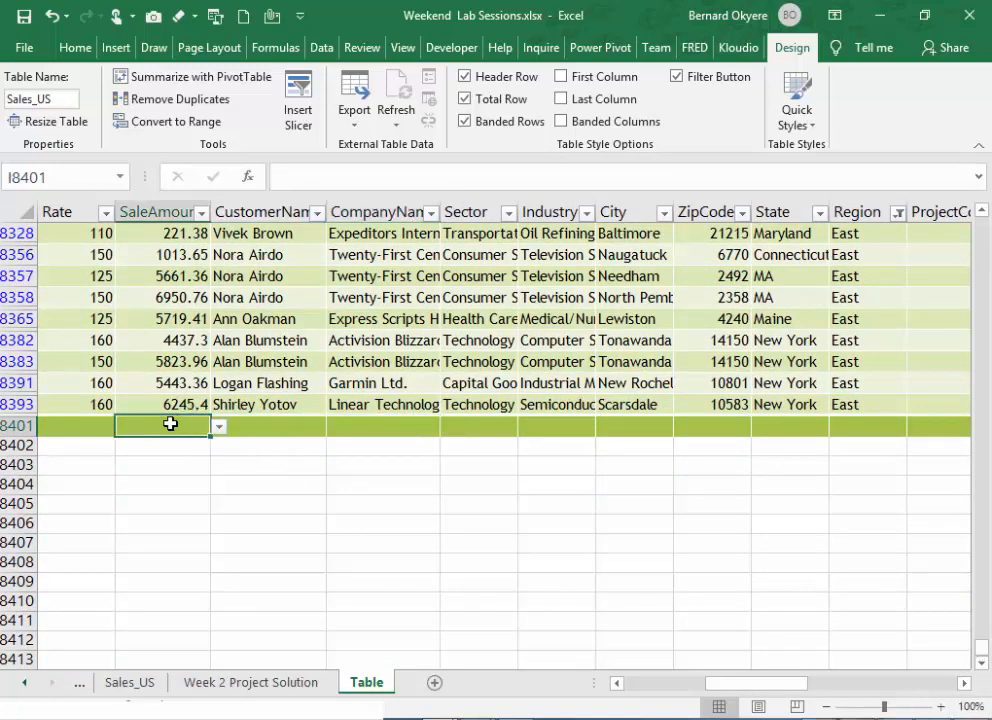
# - Select the filtered SaleAmount column data to check its summary figures and its position among the neighbouring columns
pyautogui.click(152, 207)
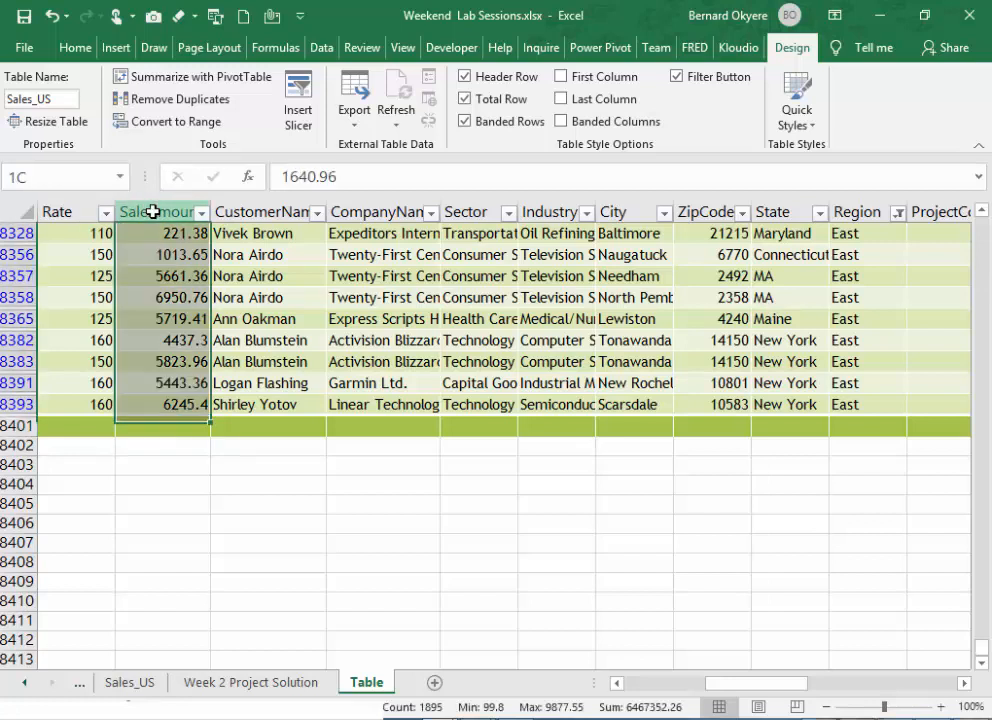
pyautogui.click(160, 426)
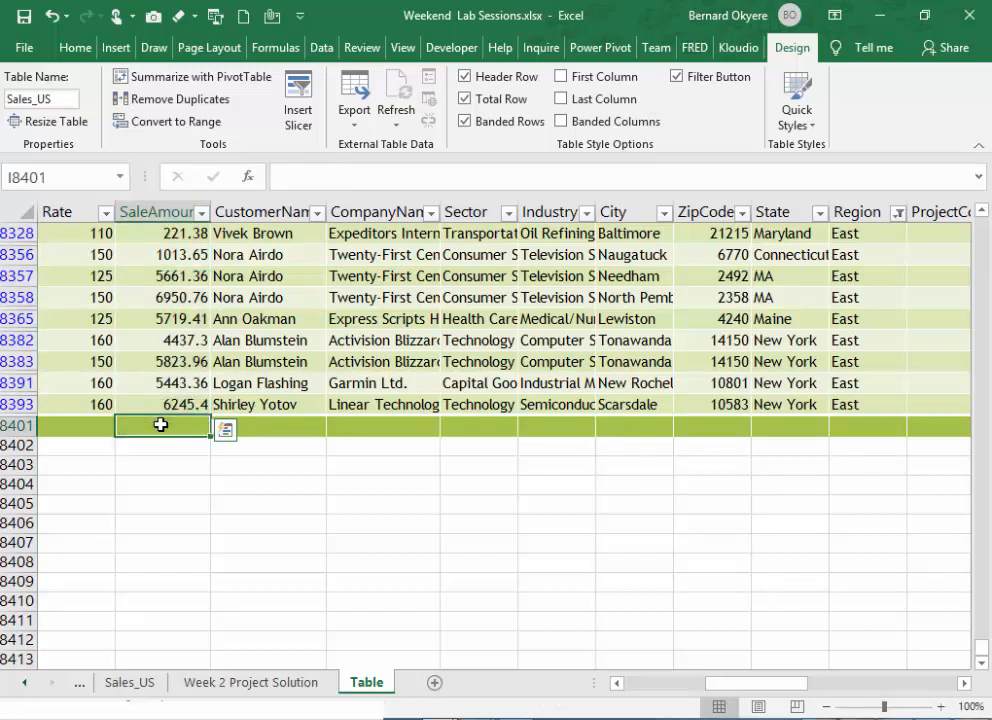
pyautogui.click(142, 205)
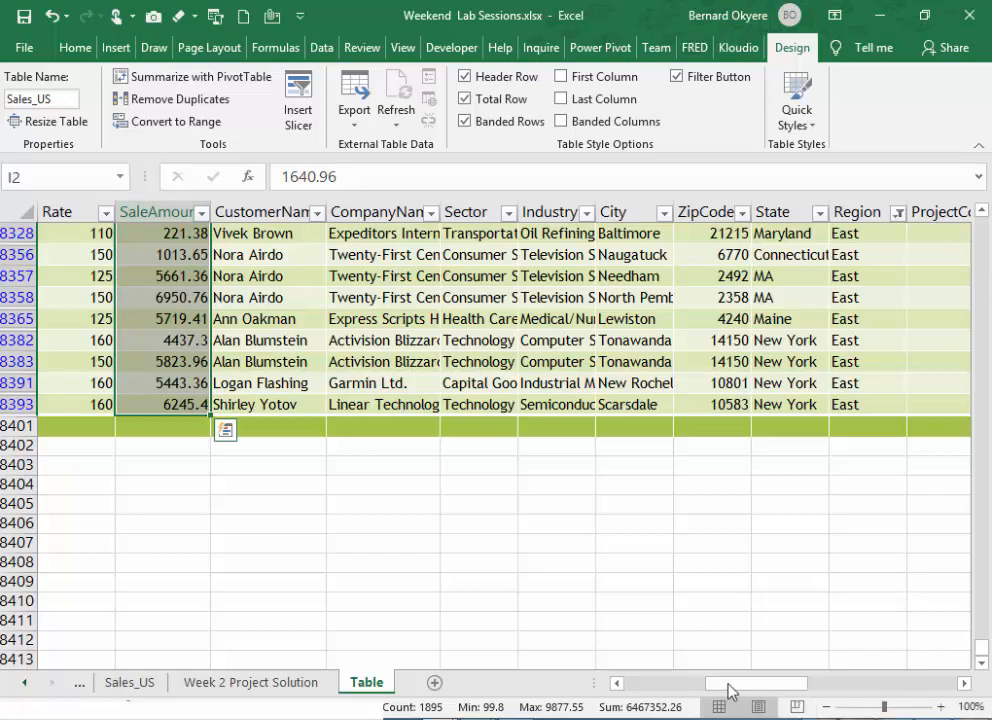
pyautogui.moveTo(728, 684); pyautogui.dragTo(640, 689)
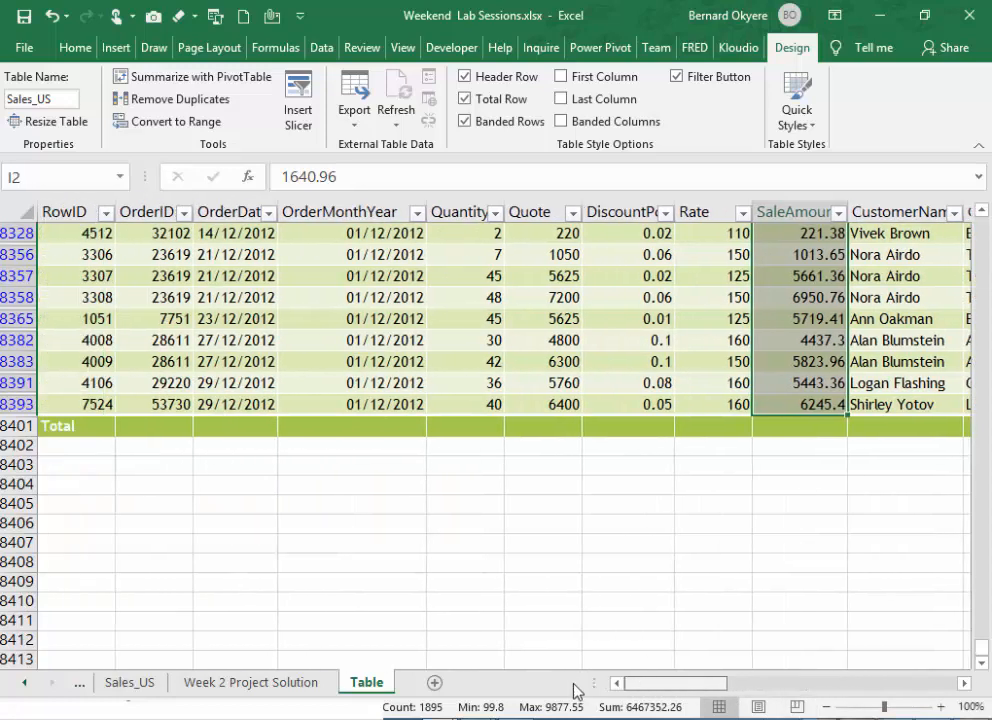
pyautogui.click(801, 212)
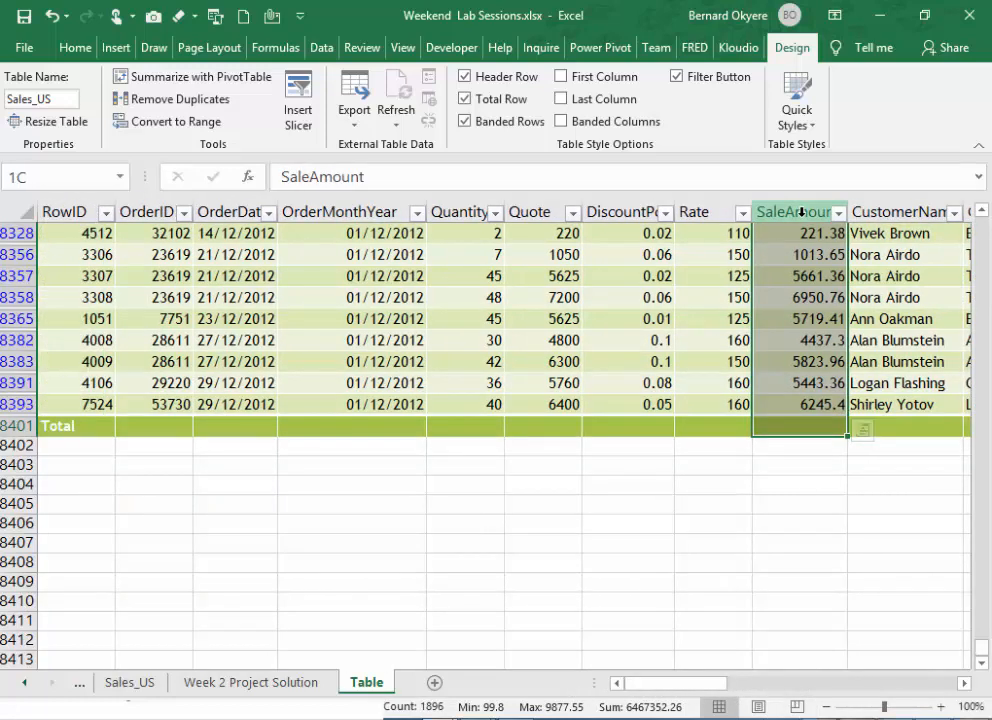
pyautogui.click(801, 240)
pyautogui.click(792, 211)
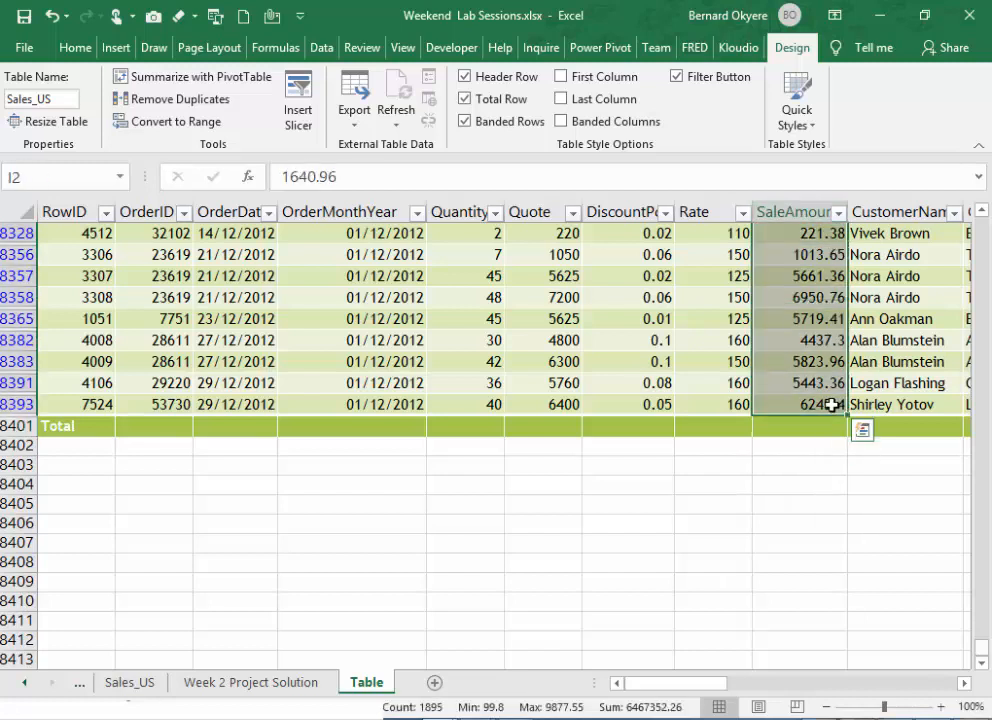
pyautogui.click(788, 232)
pyautogui.click(783, 211)
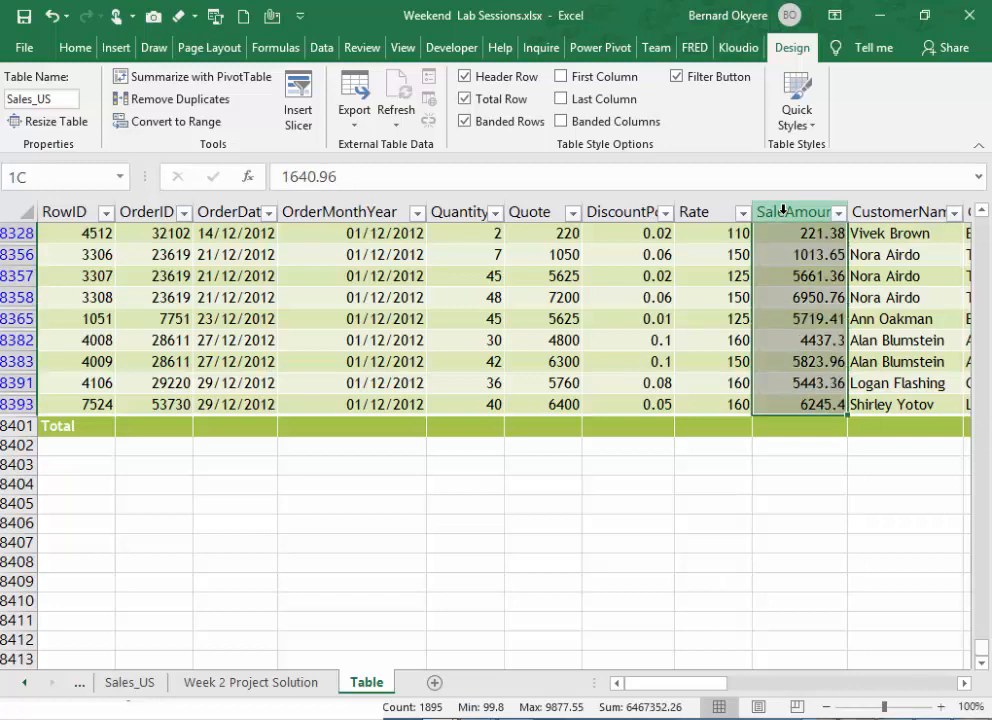
pyautogui.moveTo(693, 693); pyautogui.dragTo(720, 696)
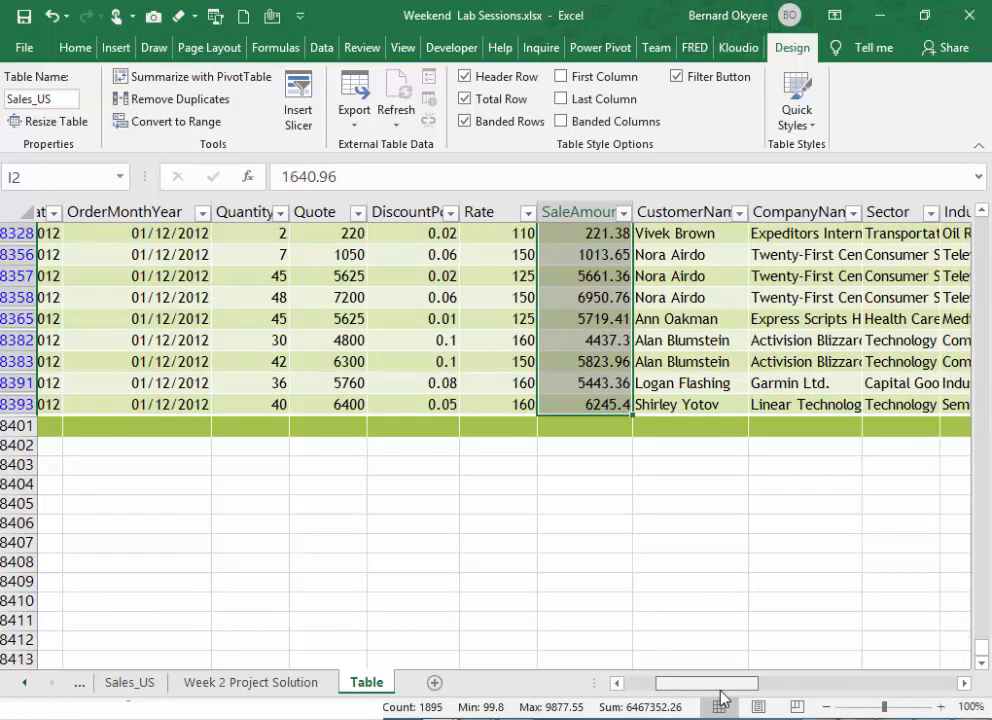
pyautogui.moveTo(720, 696); pyautogui.dragTo(670, 697)
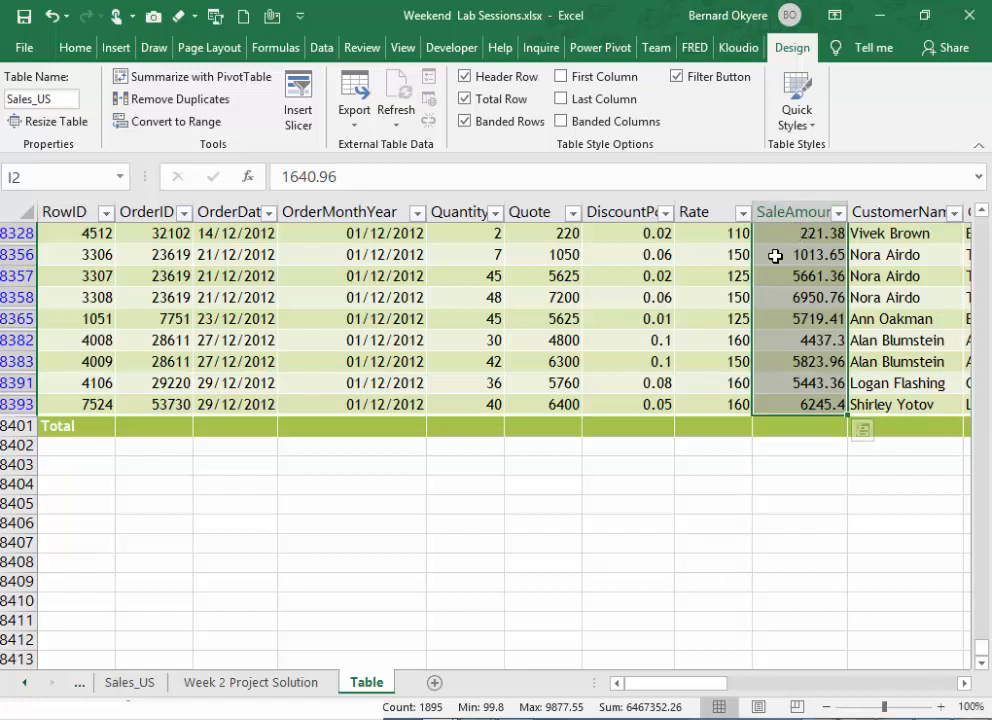
# - Set the SaleAmount cell in the Total row to the Sum function
pyautogui.click(799, 436)
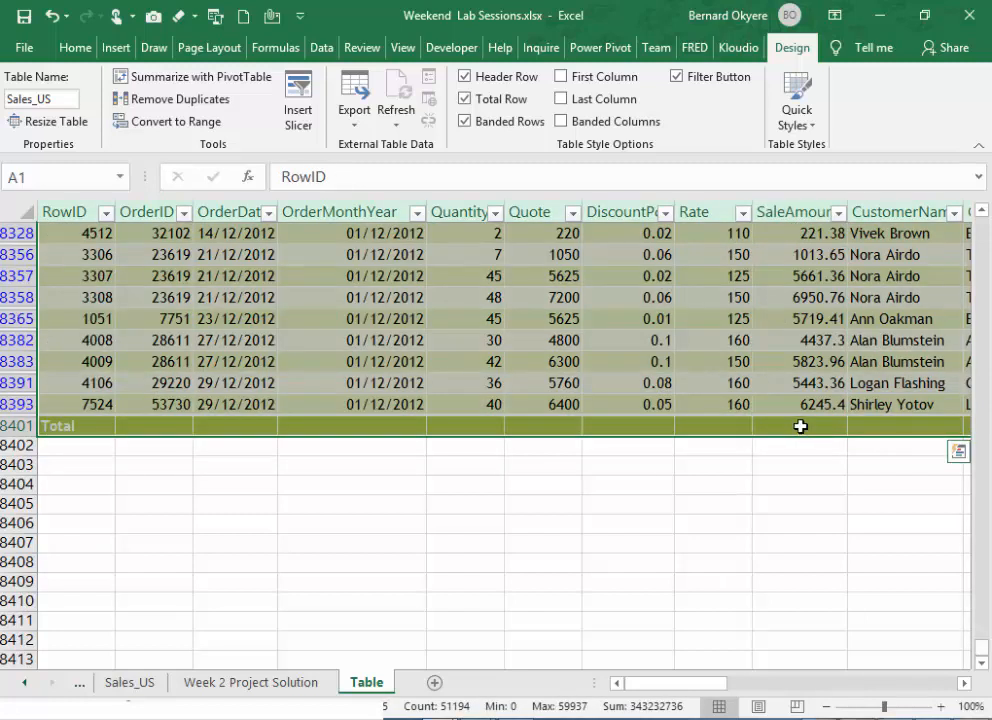
pyautogui.click(801, 426)
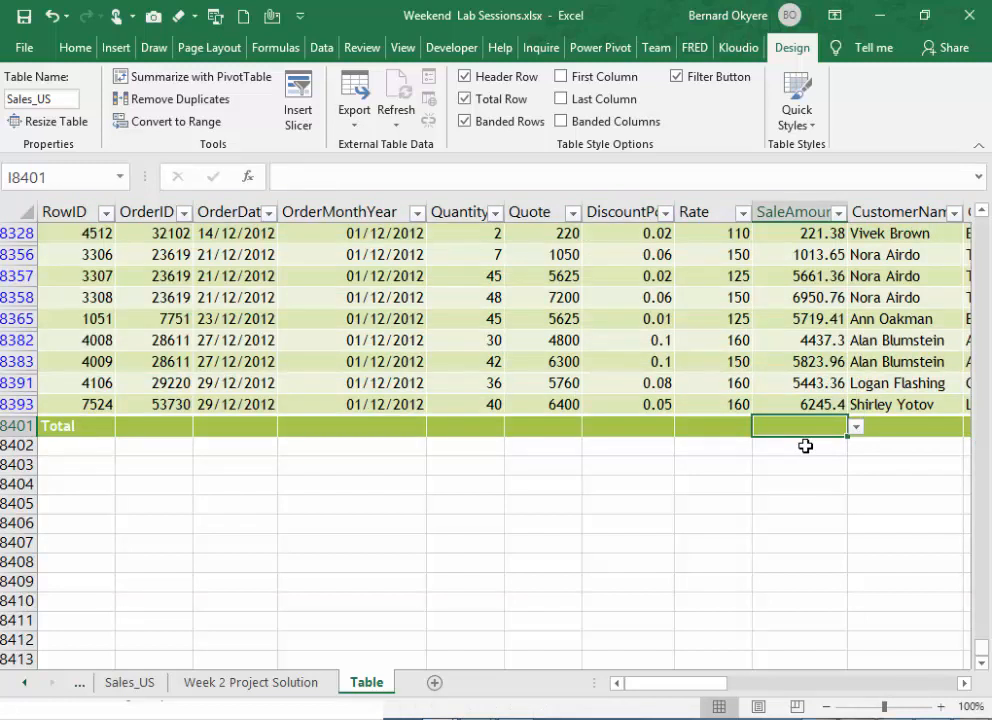
pyautogui.click(857, 430)
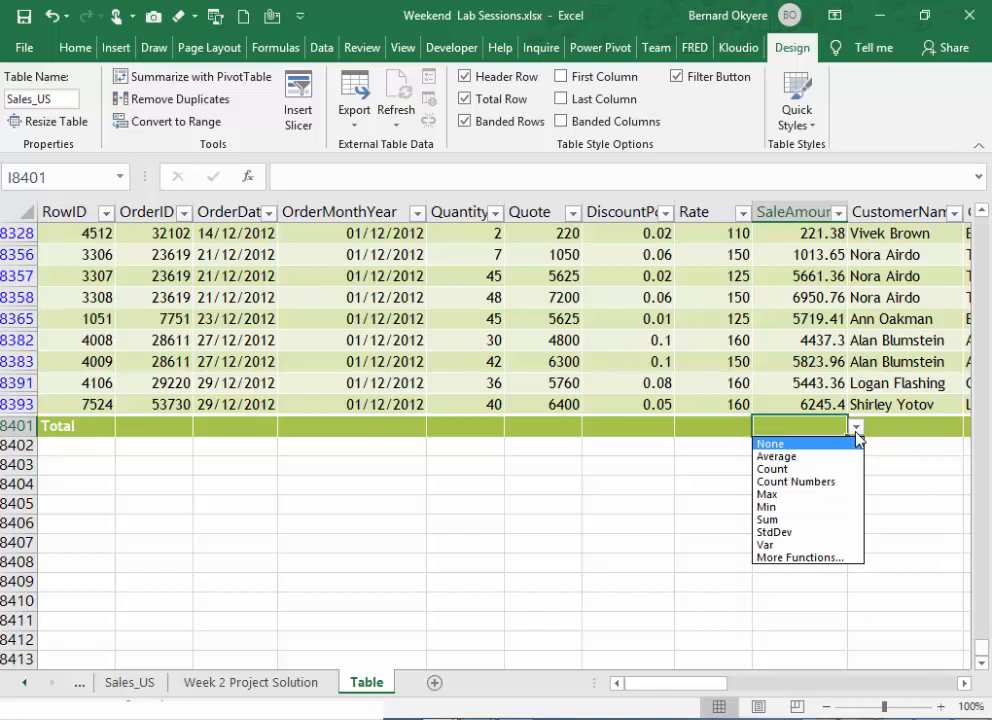
pyautogui.click(788, 521)
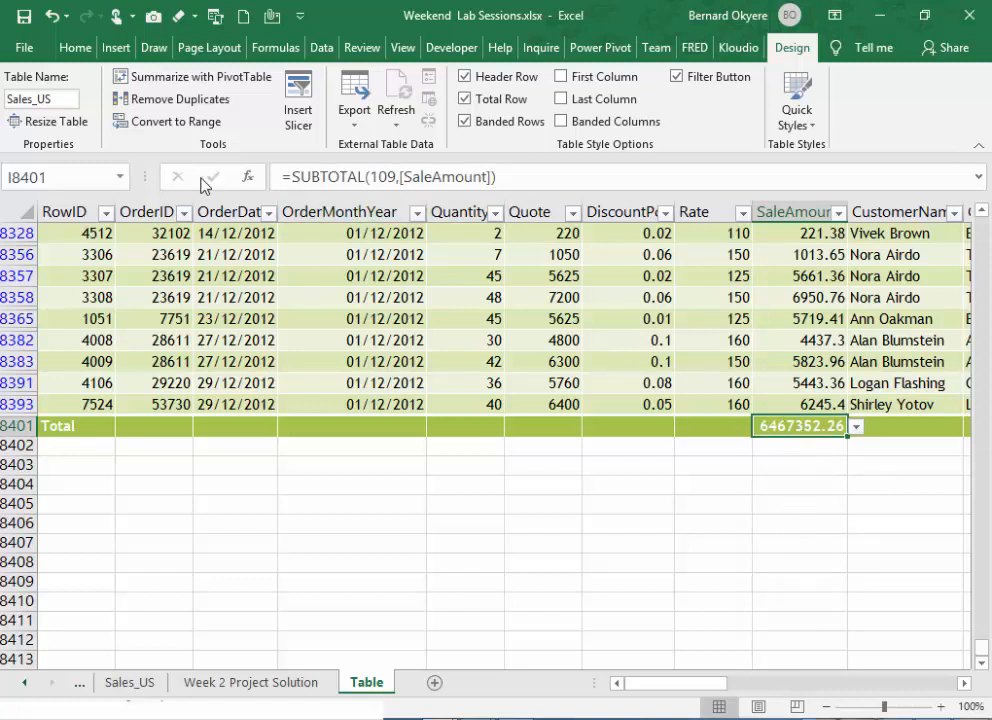
# - Apply the comma number format to the SaleAmount total and widen its column until the full header fits
pyautogui.click(78, 48)
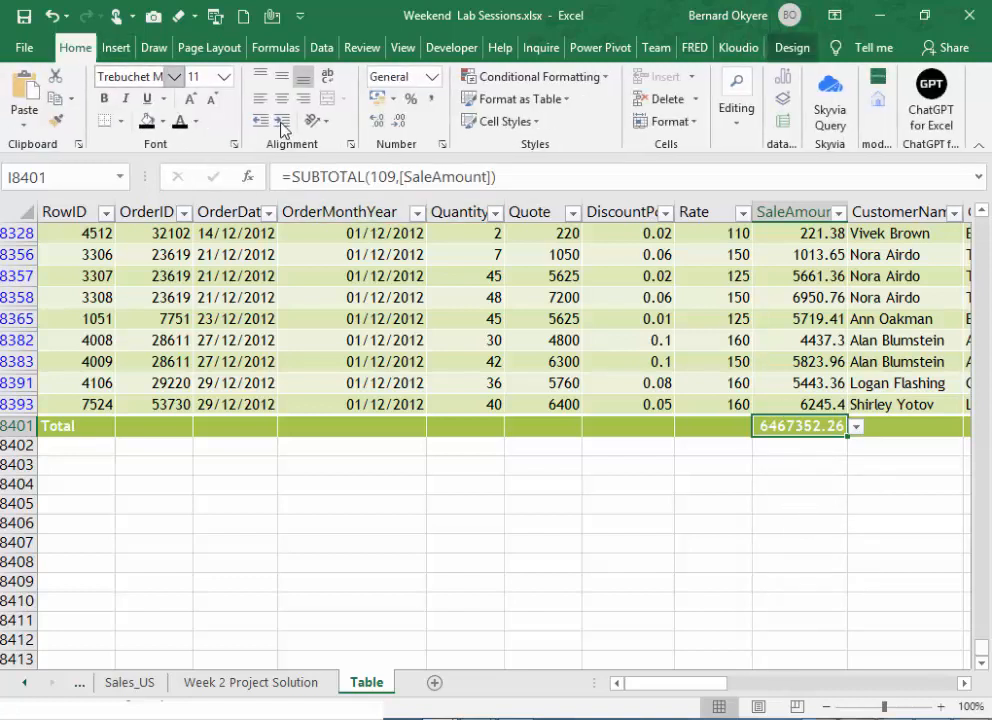
pyautogui.click(432, 99)
pyautogui.moveTo(848, 212); pyautogui.dragTo(890, 212)
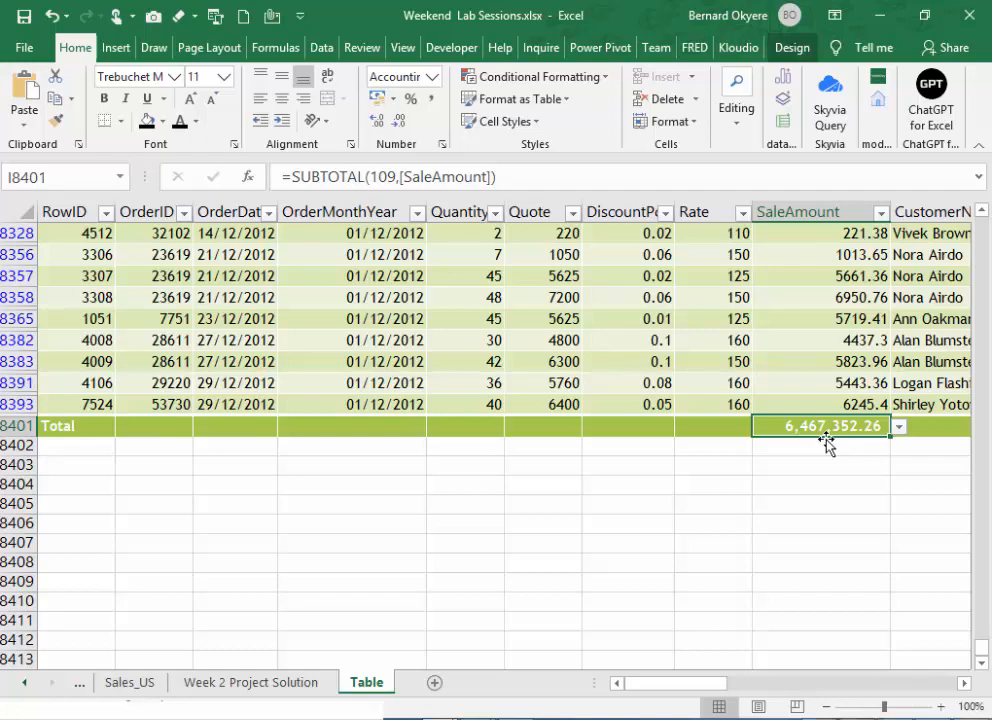
# - Look at the summary functions available for the OrderID cell in the Total row without choosing one
pyautogui.moveTo(708, 693); pyautogui.dragTo(742, 693)
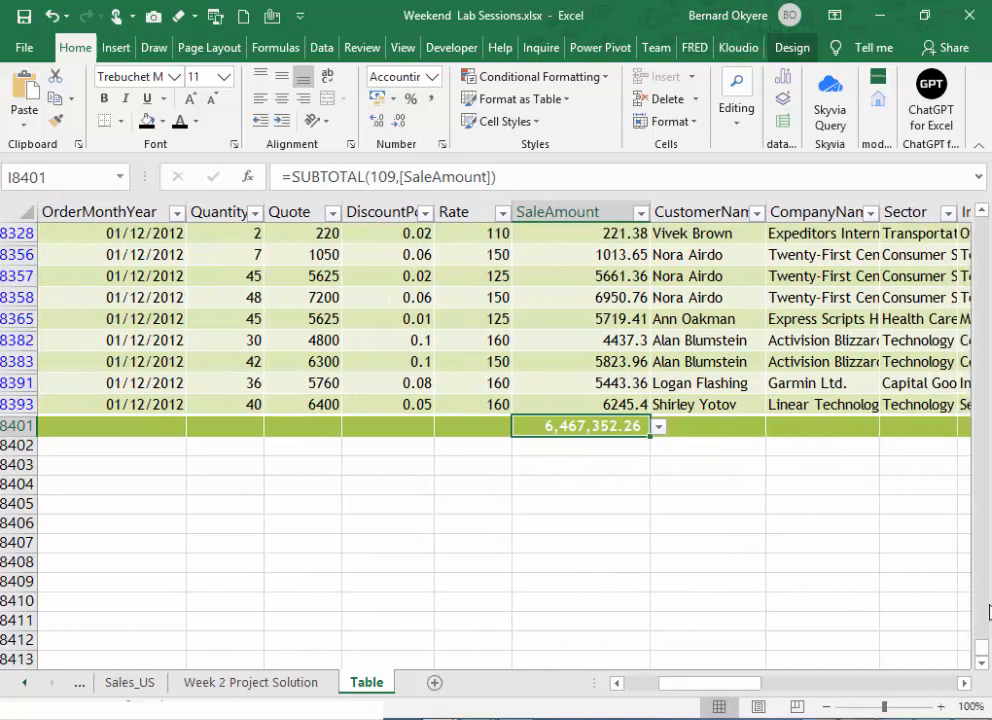
pyautogui.moveTo(744, 684); pyautogui.dragTo(693, 684)
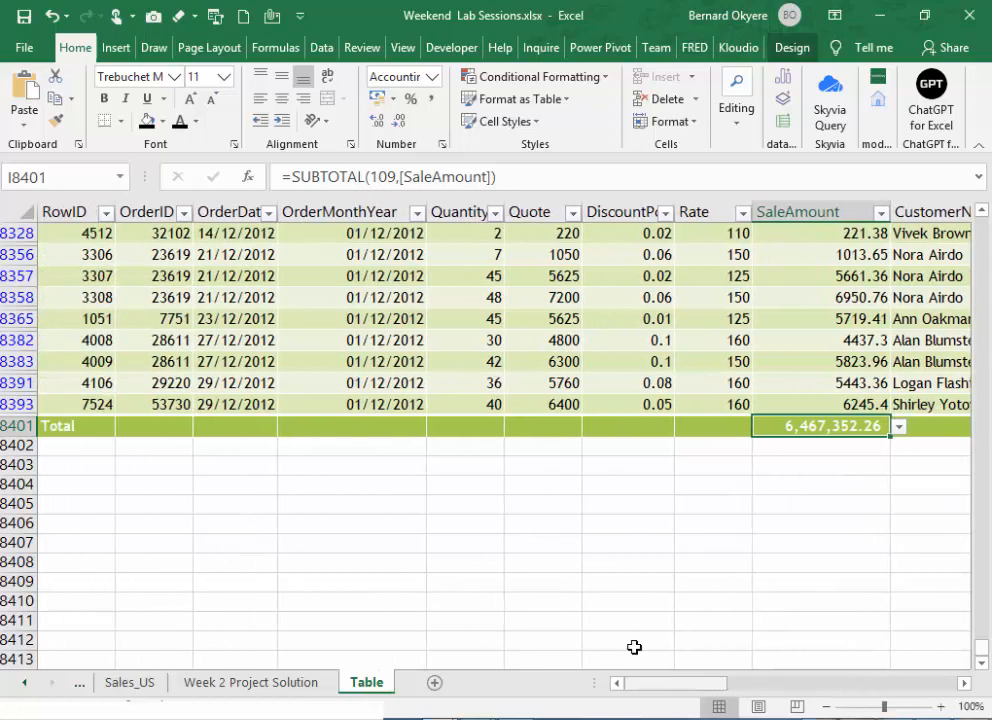
pyautogui.click(150, 430)
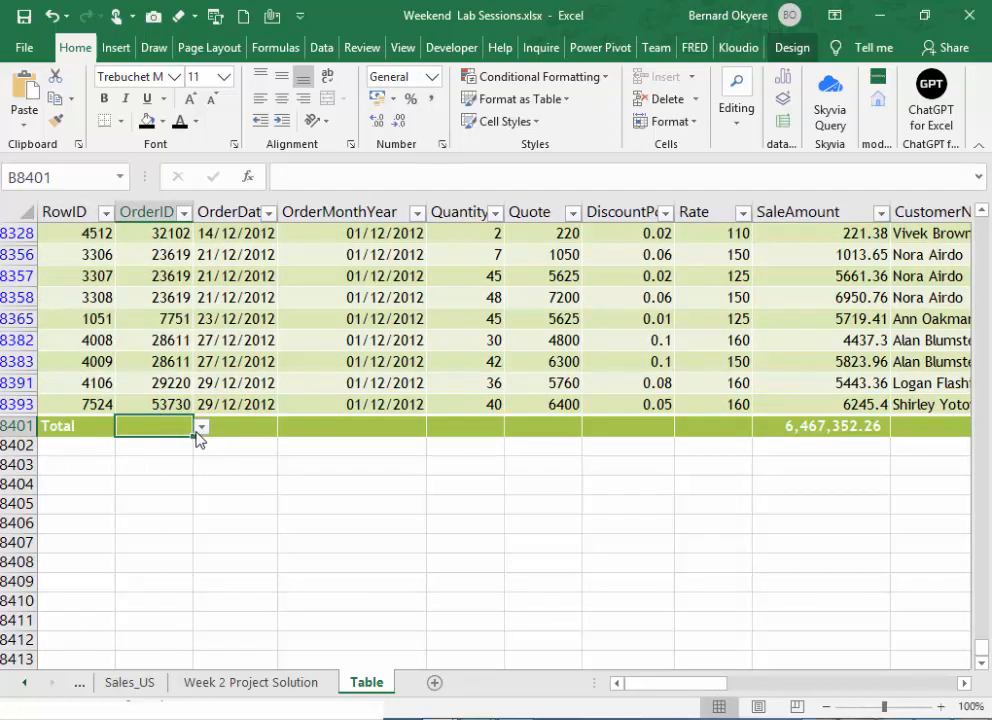
pyautogui.click(201, 427)
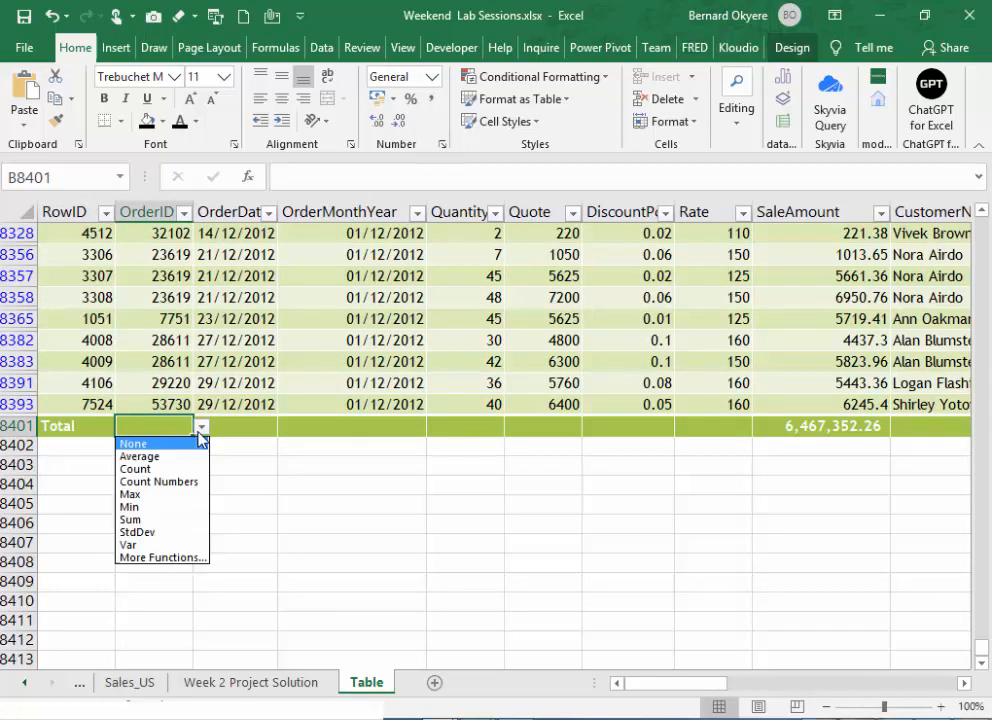
pyautogui.click(277, 469)
# - Go back to the table's first row and filter the ProductCategory column to Training only
pyautogui.moveTo(720, 685); pyautogui.dragTo(778, 641)
pyautogui.hotkey('ctrl', 'Home')
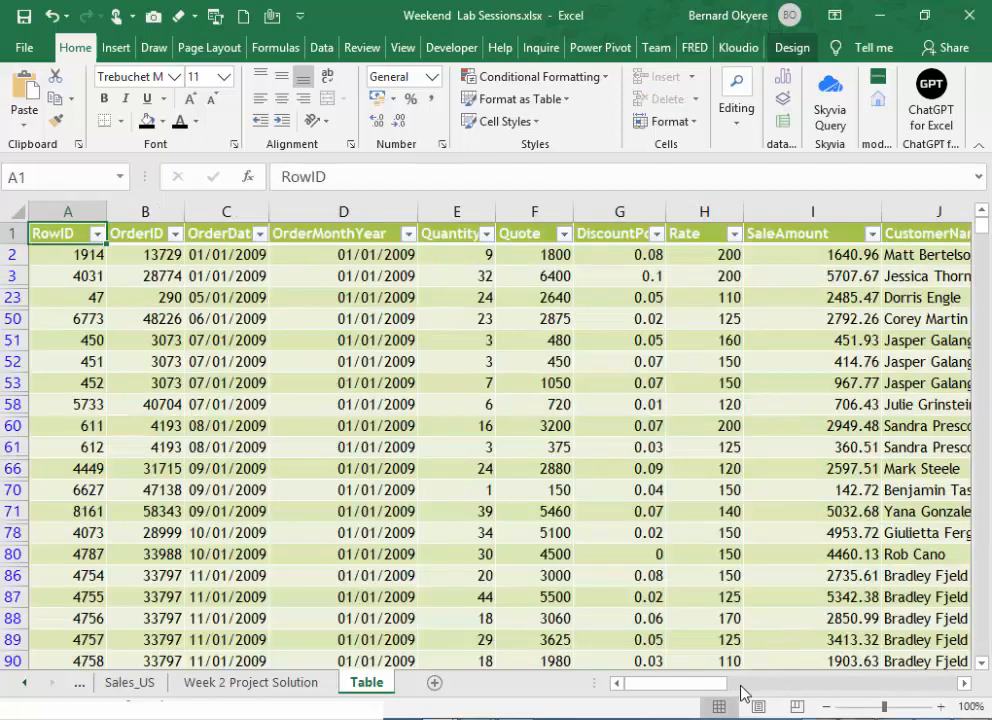
pyautogui.moveTo(713, 686); pyautogui.dragTo(889, 708)
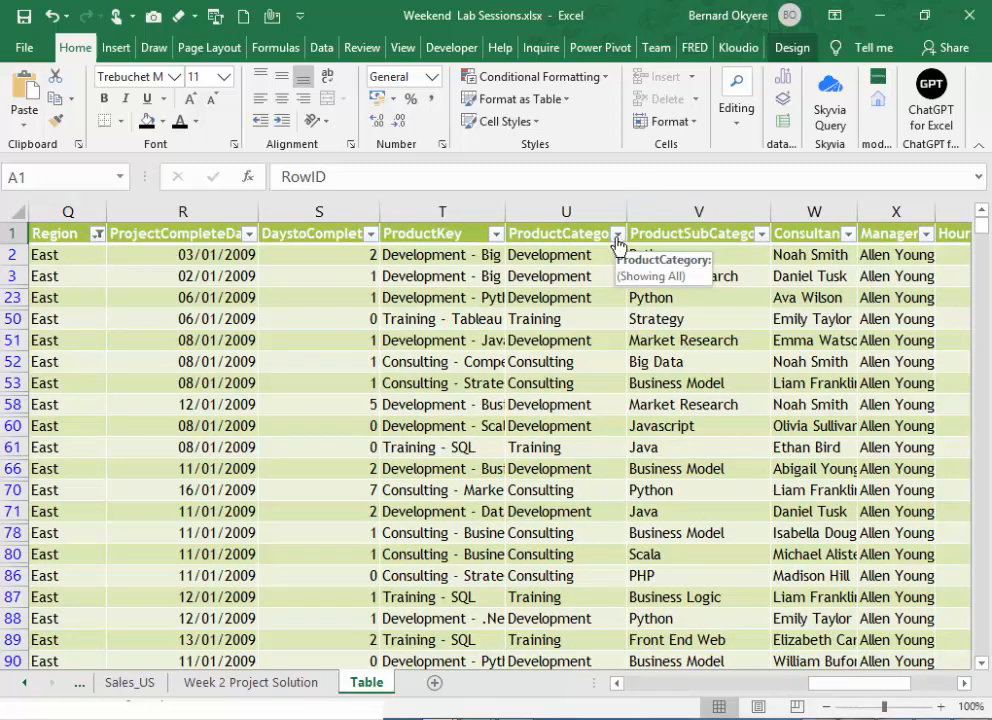
pyautogui.click(76, 210)
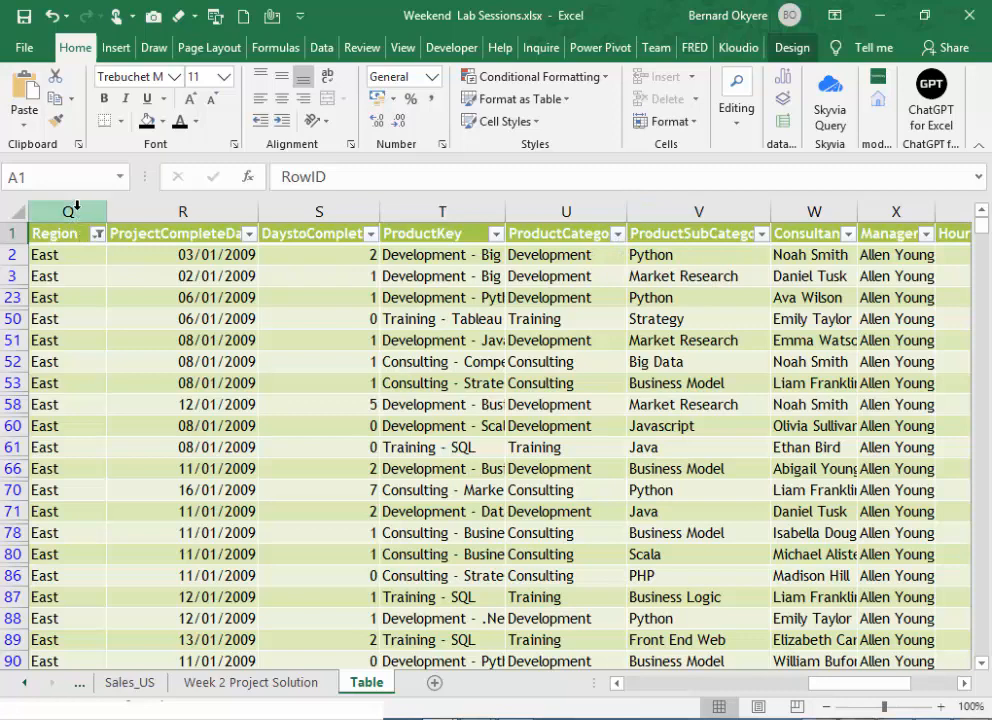
pyautogui.click(617, 234)
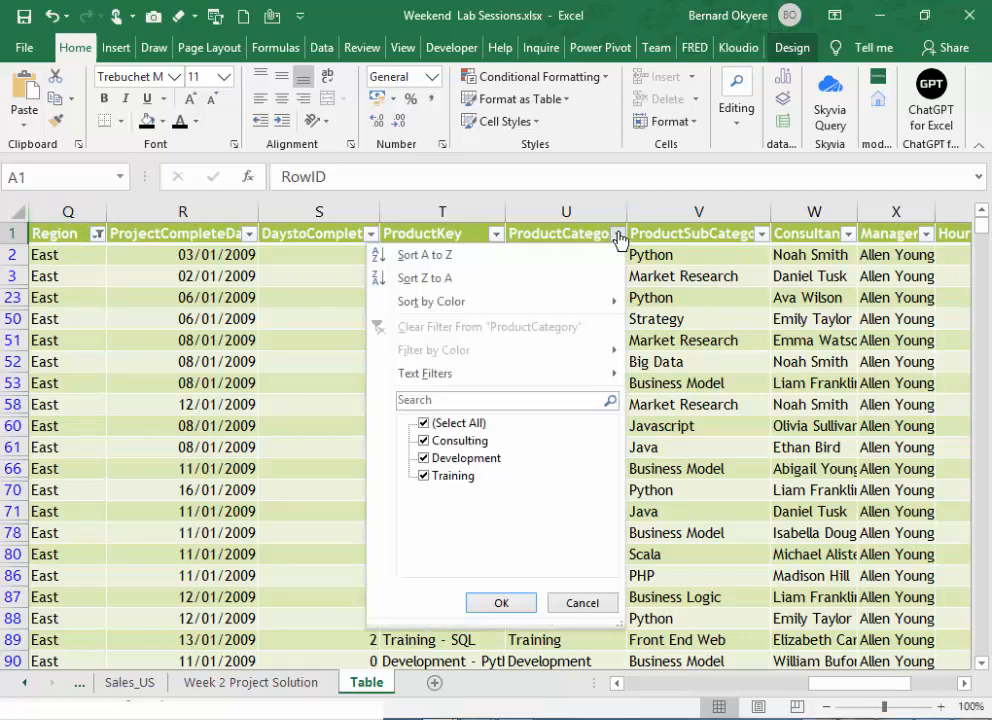
pyautogui.click(423, 423)
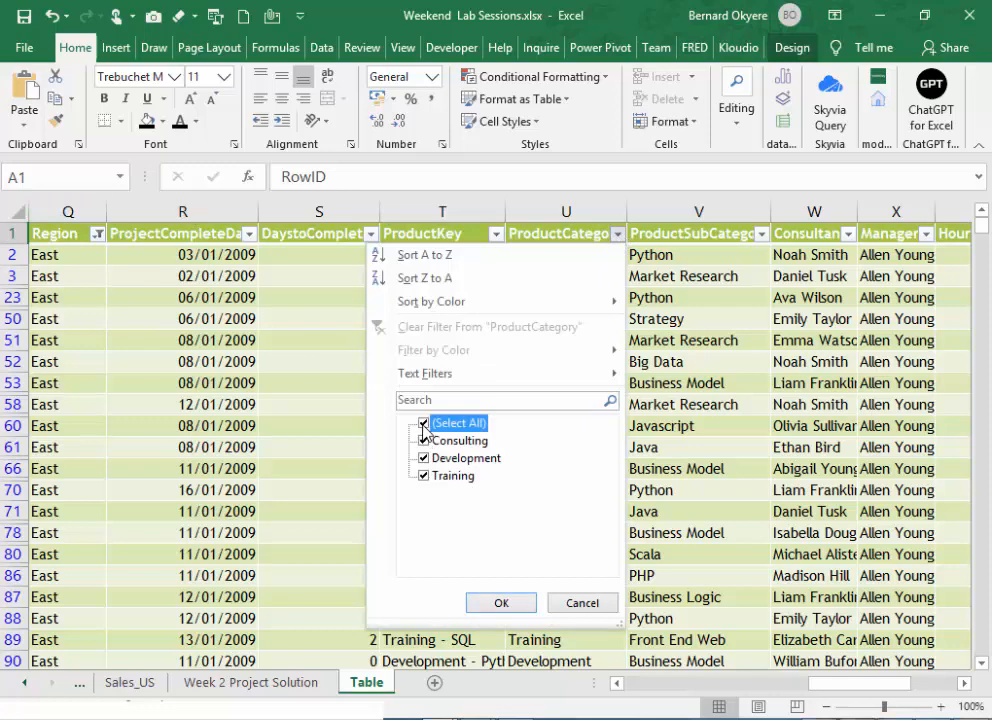
pyautogui.click(425, 476)
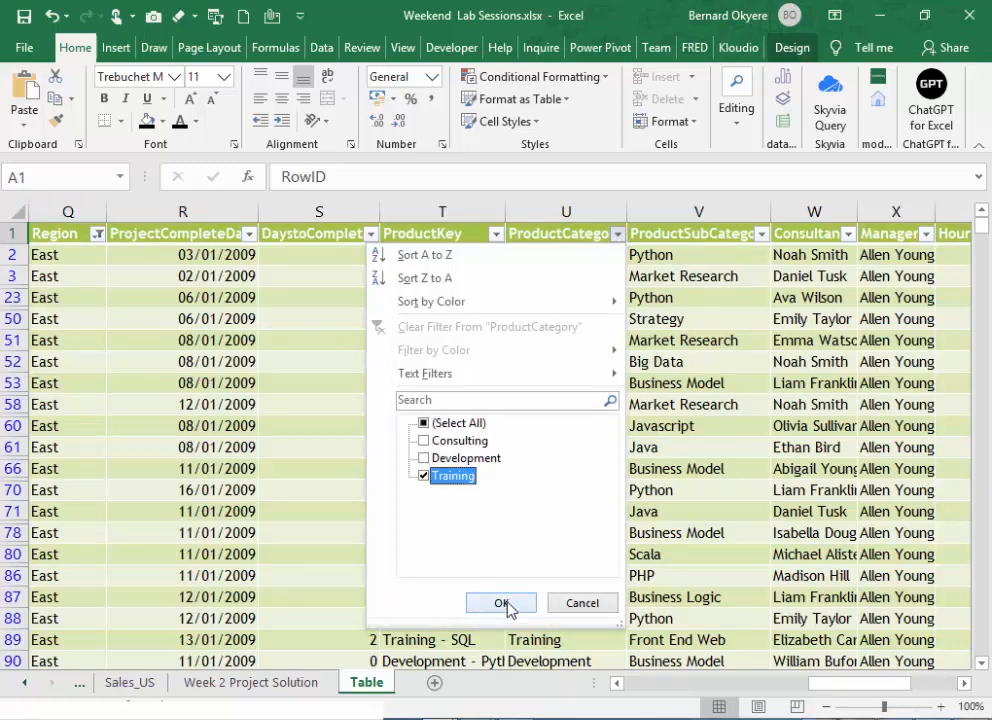
pyautogui.click(502, 603)
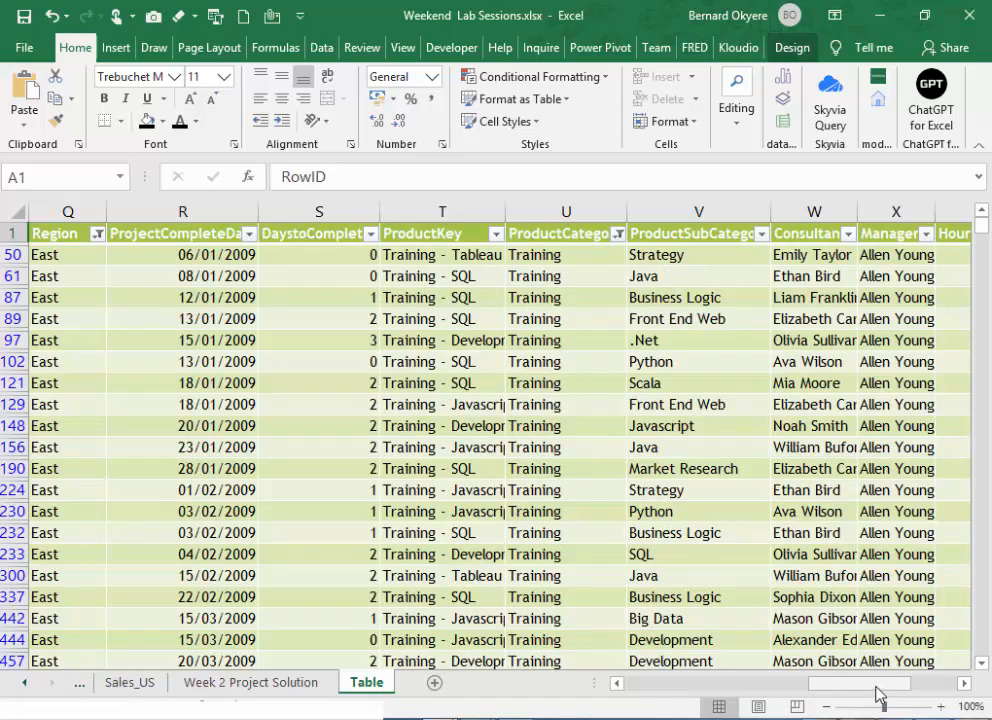
# - Go to the Total row and examine the SUBTOTAL formula behind the SaleAmount total, leaving it unchanged
pyautogui.moveTo(866, 690); pyautogui.dragTo(842, 688)
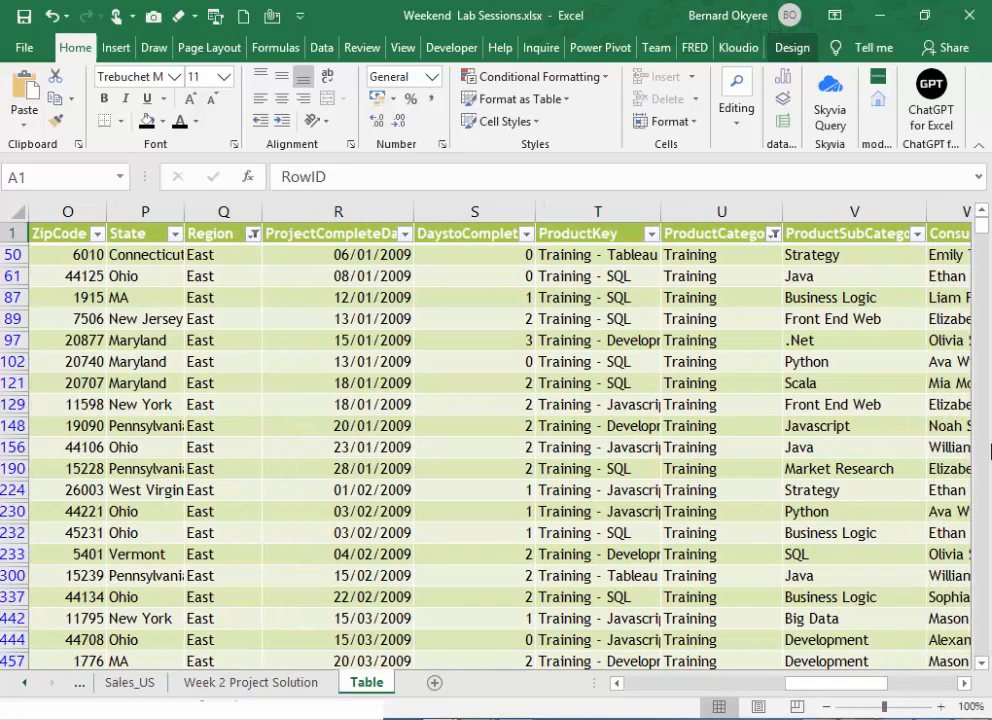
pyautogui.hotkey('ctrl', 'Down')
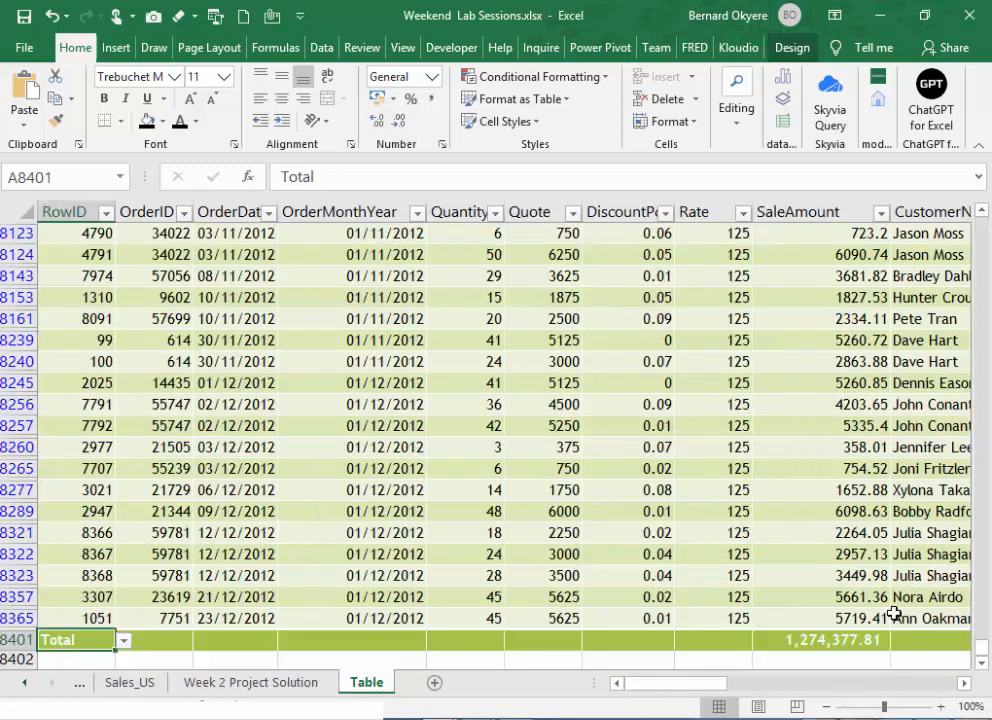
pyautogui.click(815, 639)
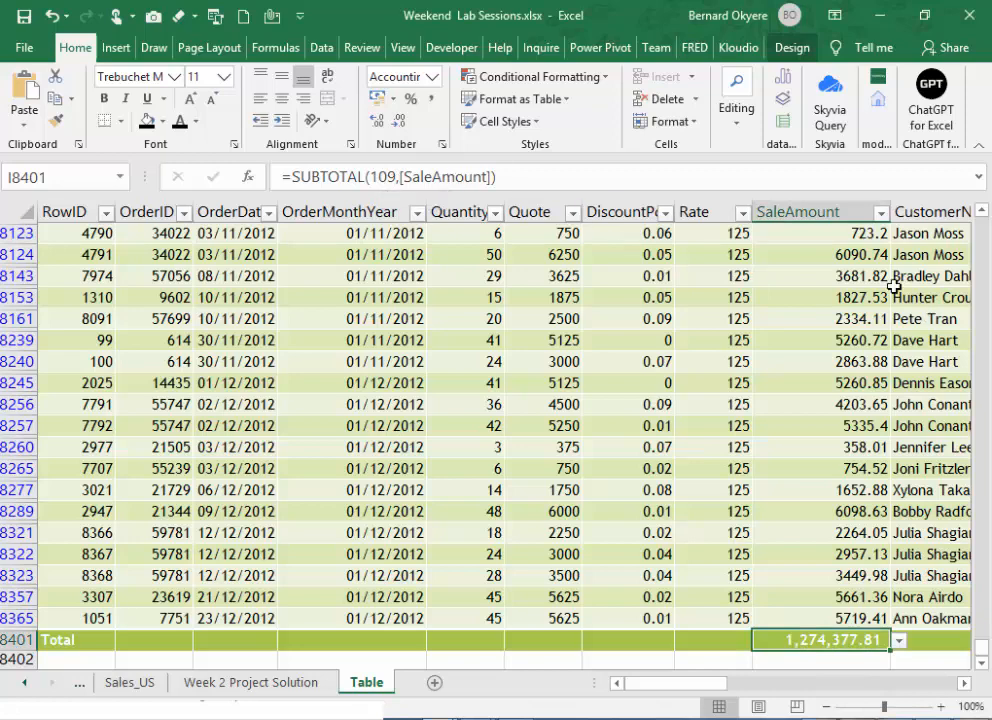
pyautogui.doubleClick(410, 177)
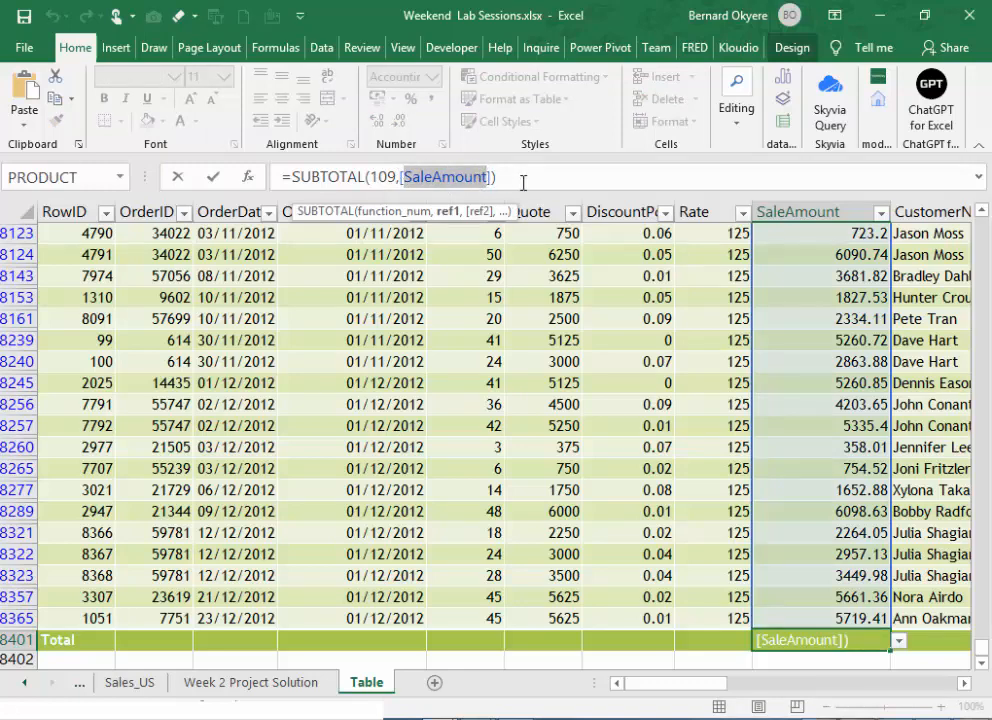
pyautogui.click(522, 177)
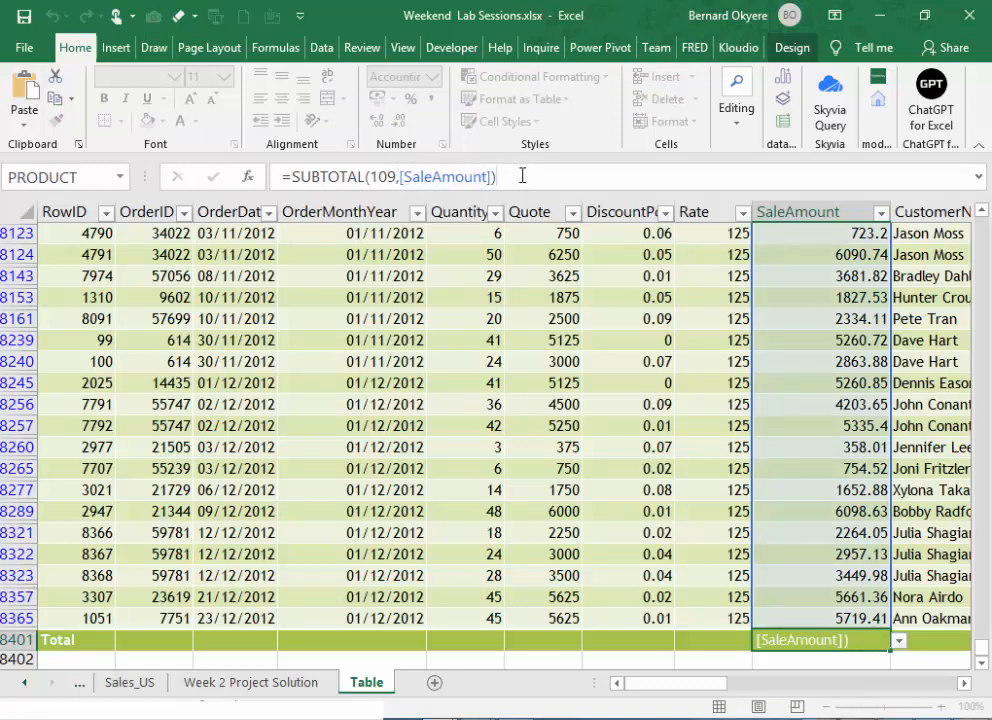
pyautogui.press('Return')
# - Return to the beginning of the table and insert a blank column directly before OrderMonthYear
pyautogui.moveTo(720, 688); pyautogui.dragTo(798, 688)
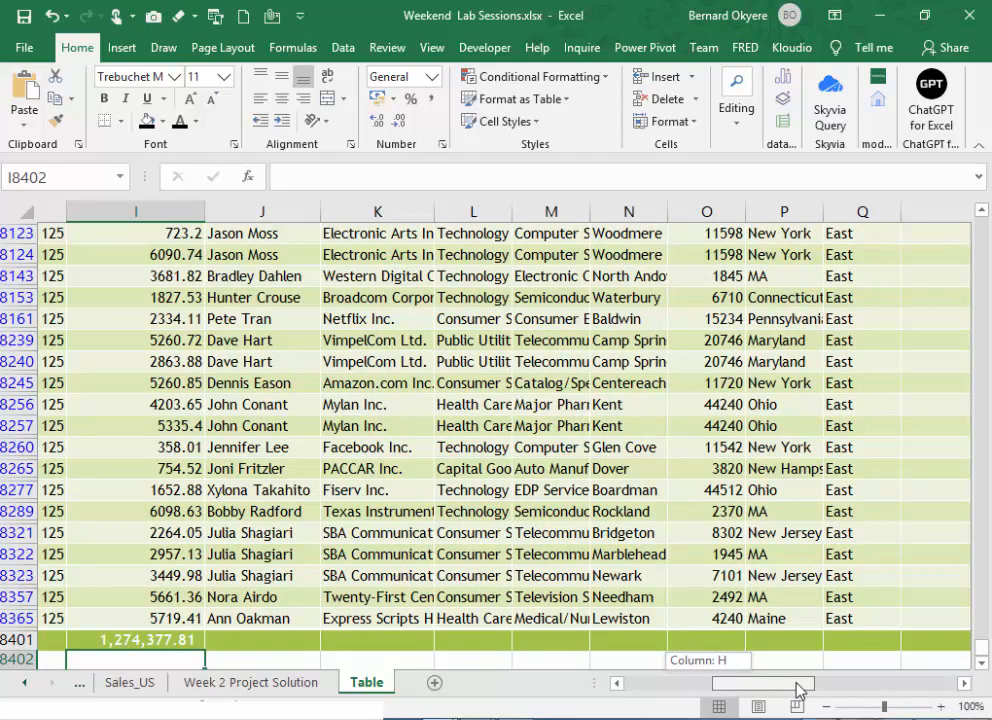
pyautogui.moveTo(798, 688); pyautogui.dragTo(611, 660)
pyautogui.scroll(5, 682, 542)
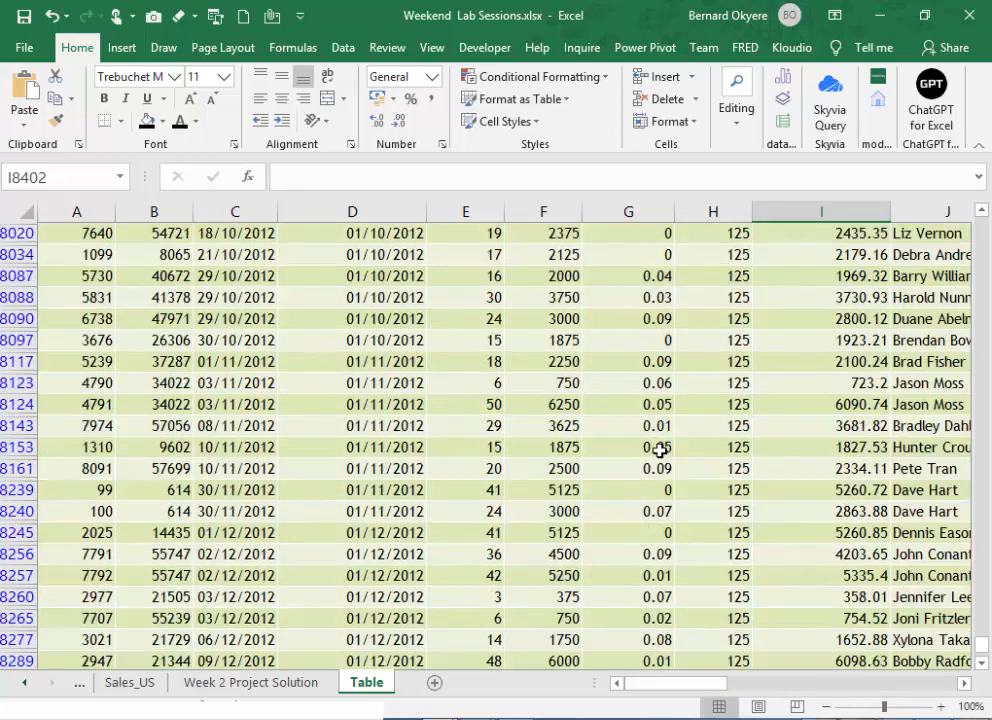
pyautogui.scroll(6, 660, 450)
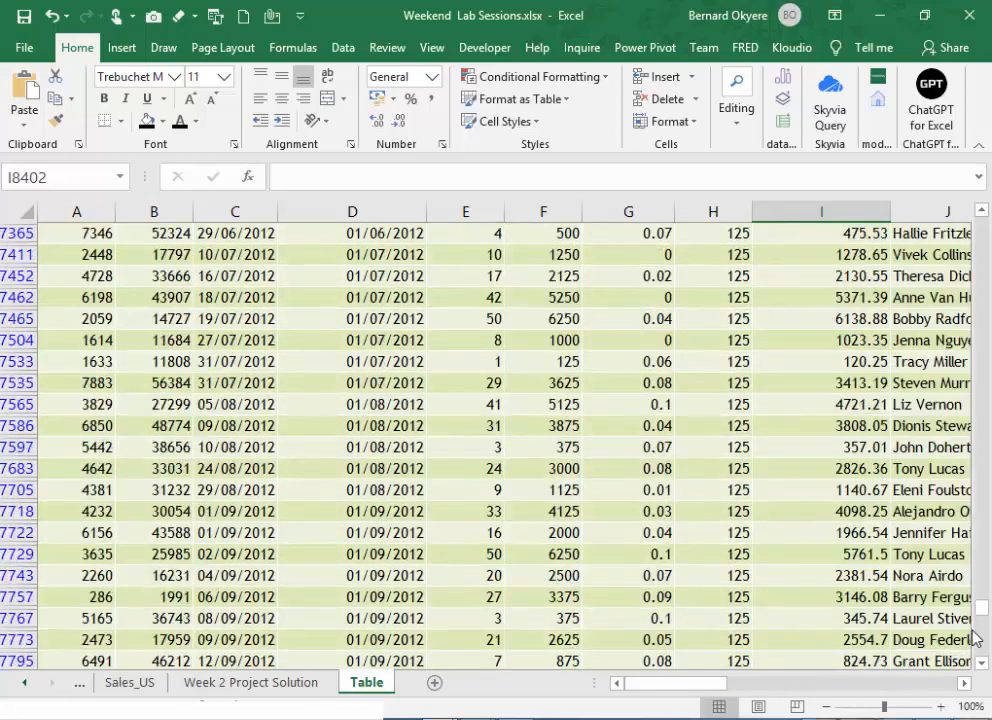
pyautogui.moveTo(983, 600); pyautogui.dragTo(983, 228)
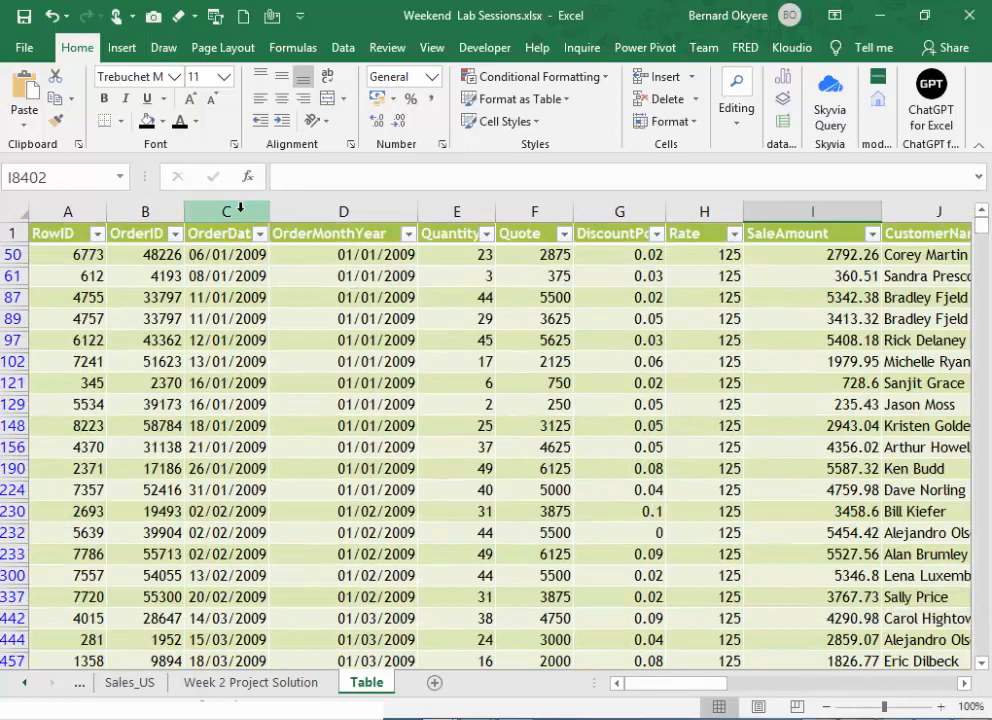
pyautogui.click(152, 228)
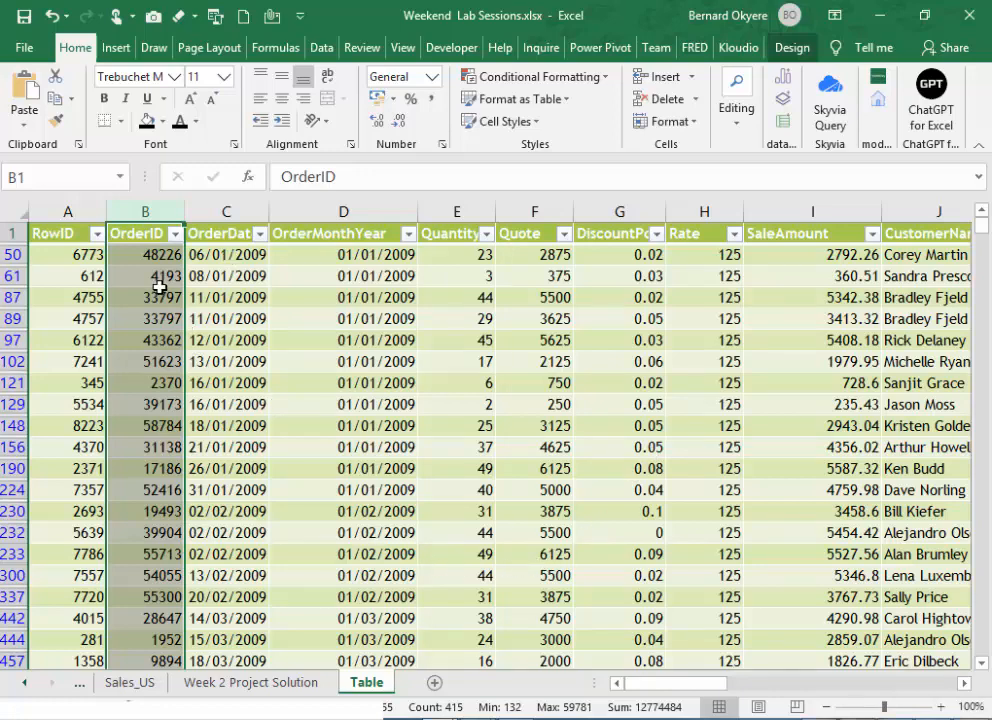
pyautogui.click(231, 210)
pyautogui.click(330, 205)
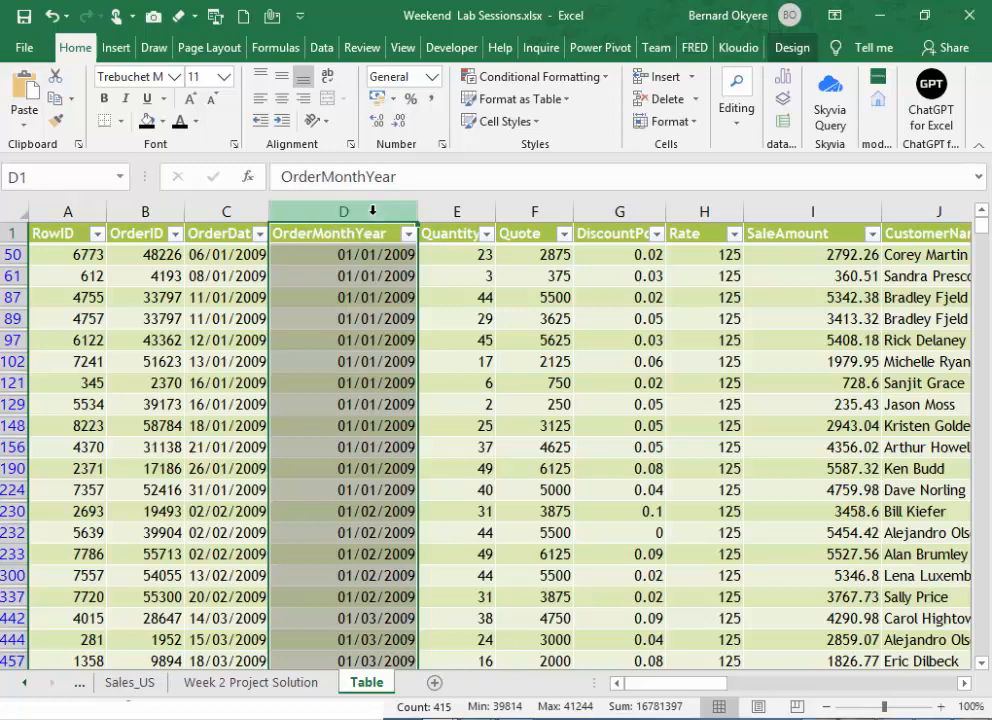
pyautogui.rightClick(372, 210)
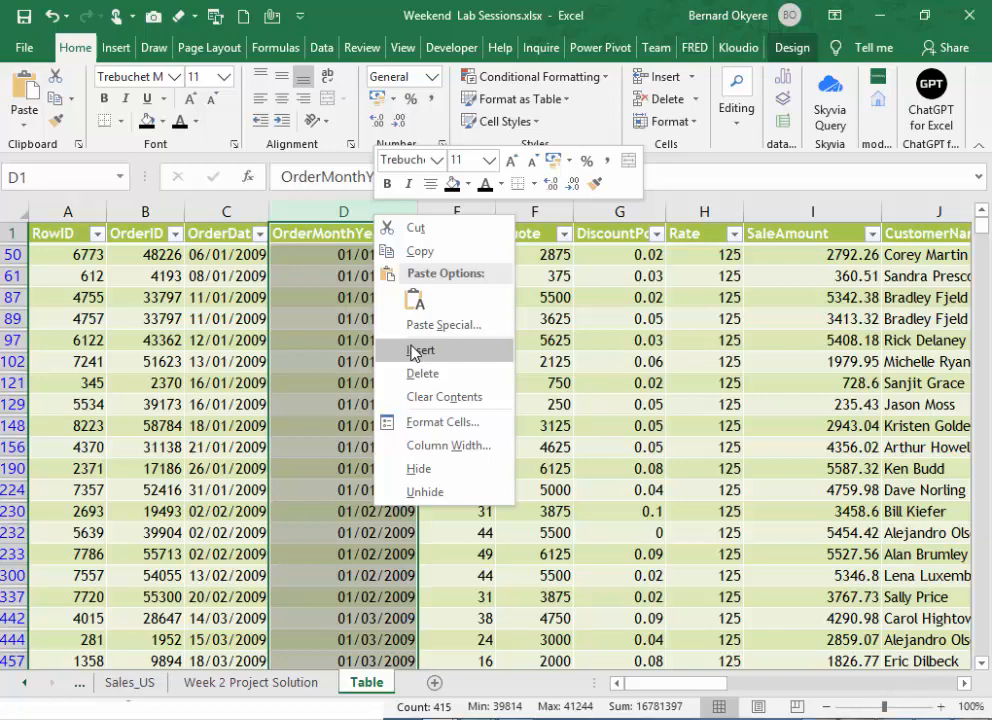
pyautogui.press('Escape')
pyautogui.hotkey('ctrl', '+')
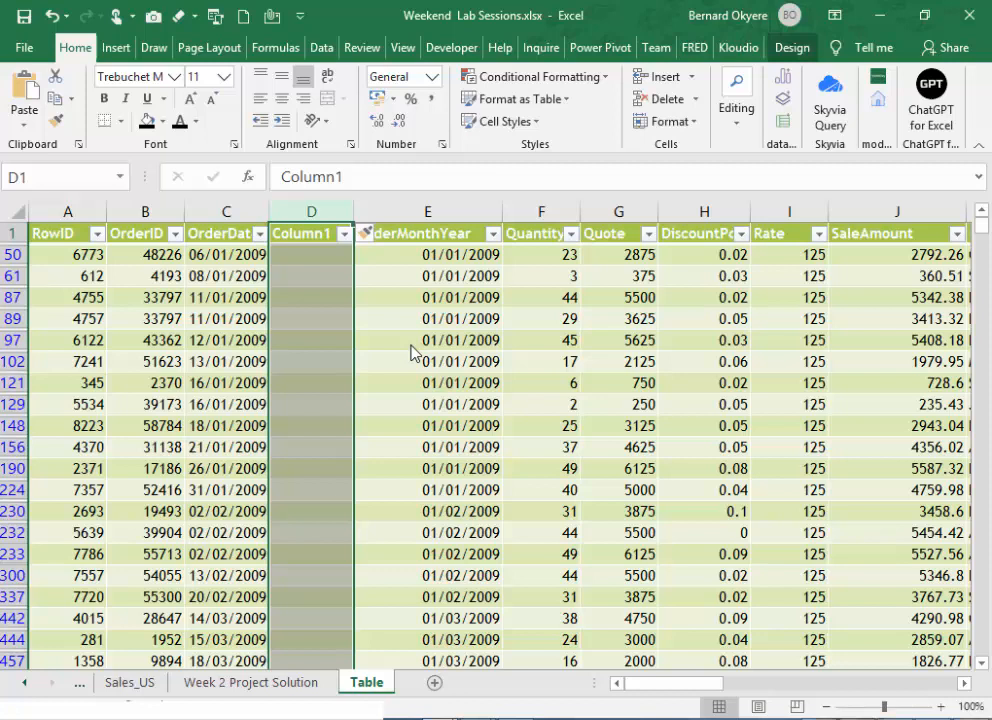
# - Rename the header of the new blank column after OrderDate as Month
pyautogui.click(328, 238)
pyautogui.doubleClick(329, 238)
pyautogui.press('BackSpace')
pyautogui.press('BackSpace')
pyautogui.press('BackSpace')
pyautogui.press('BackSpace')
pyautogui.press('BackSpace')
pyautogui.press('BackSpace')
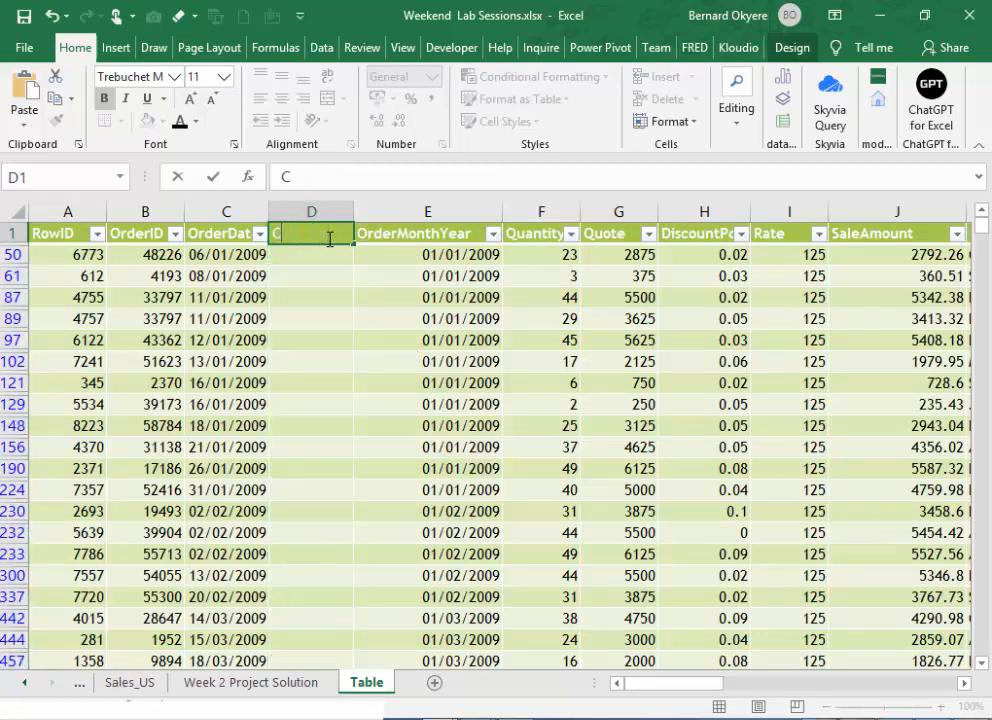
pyautogui.press('BackSpace')
pyautogui.write('Month')
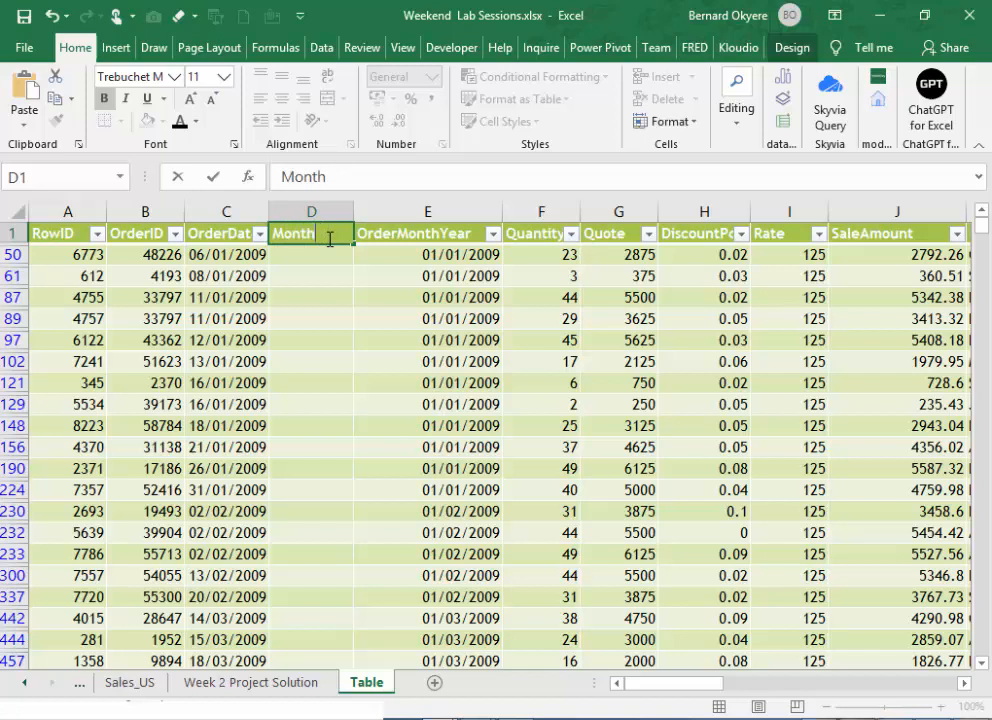
pyautogui.write(' Num')
pyautogui.press('BackSpace')
pyautogui.press('BackSpace')
pyautogui.press('BackSpace')
pyautogui.press('BackSpace')
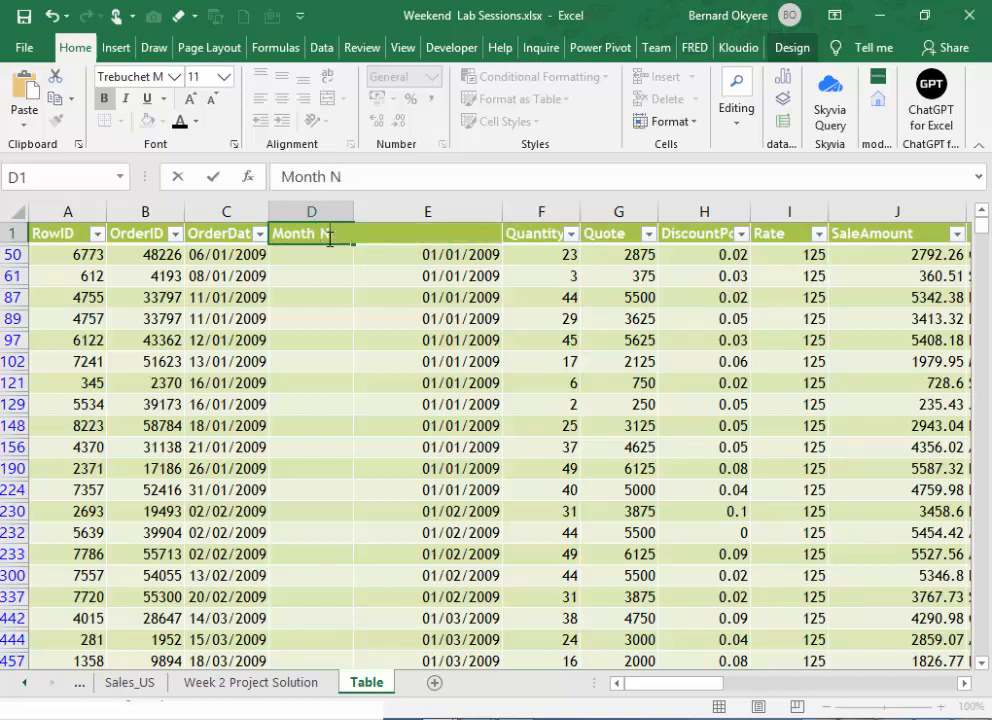
pyautogui.press('Return')
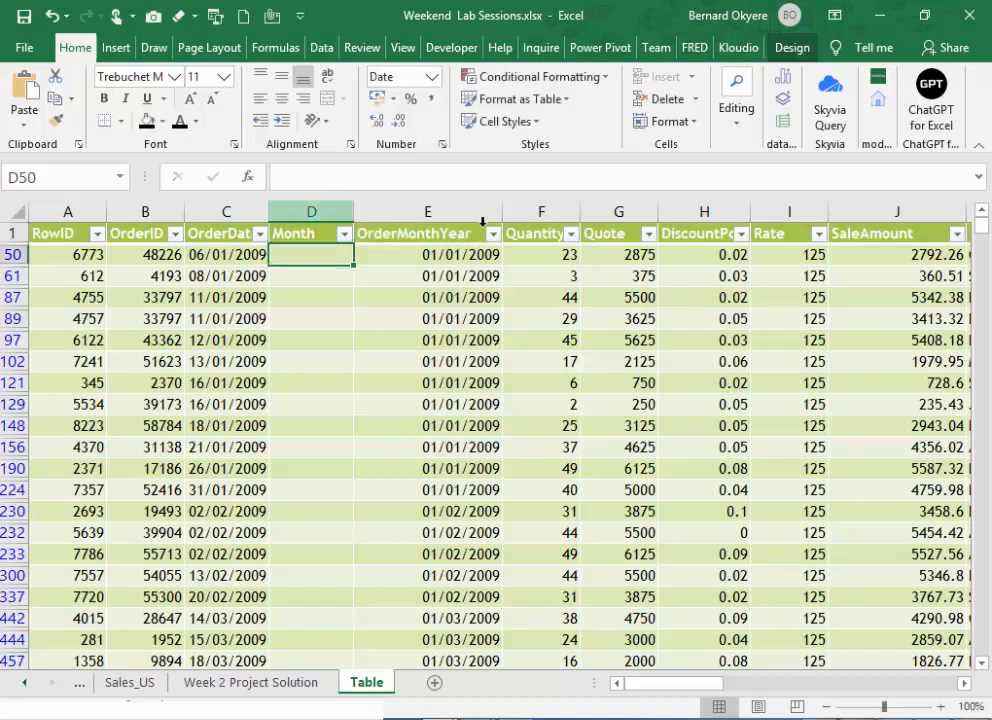
# - Insert another blank table column between Month and OrderMonthYear
pyautogui.click(453, 212)
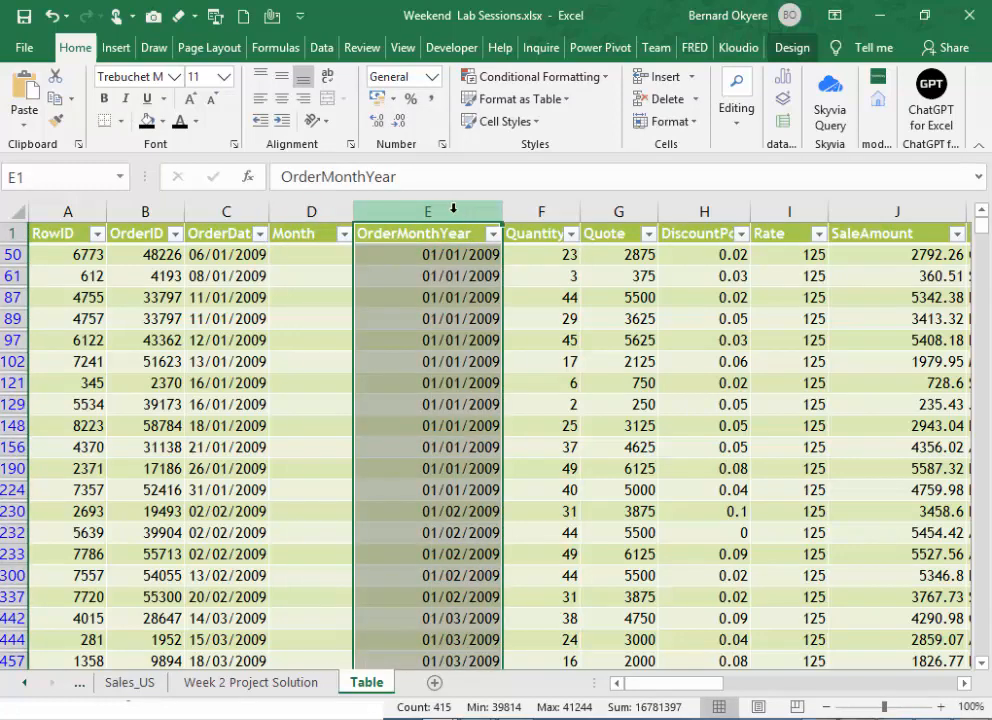
pyautogui.rightClick(455, 214)
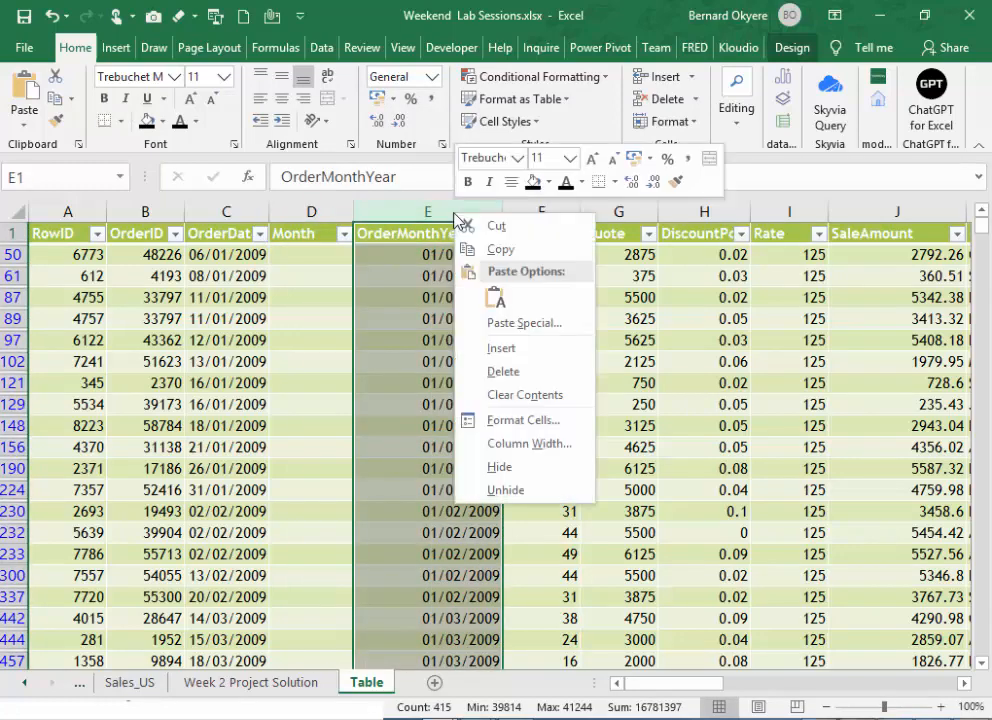
pyautogui.click(510, 349)
# - Rename the header of the blank column after Month as Quarter and save the workbook
pyautogui.doubleClick(388, 236)
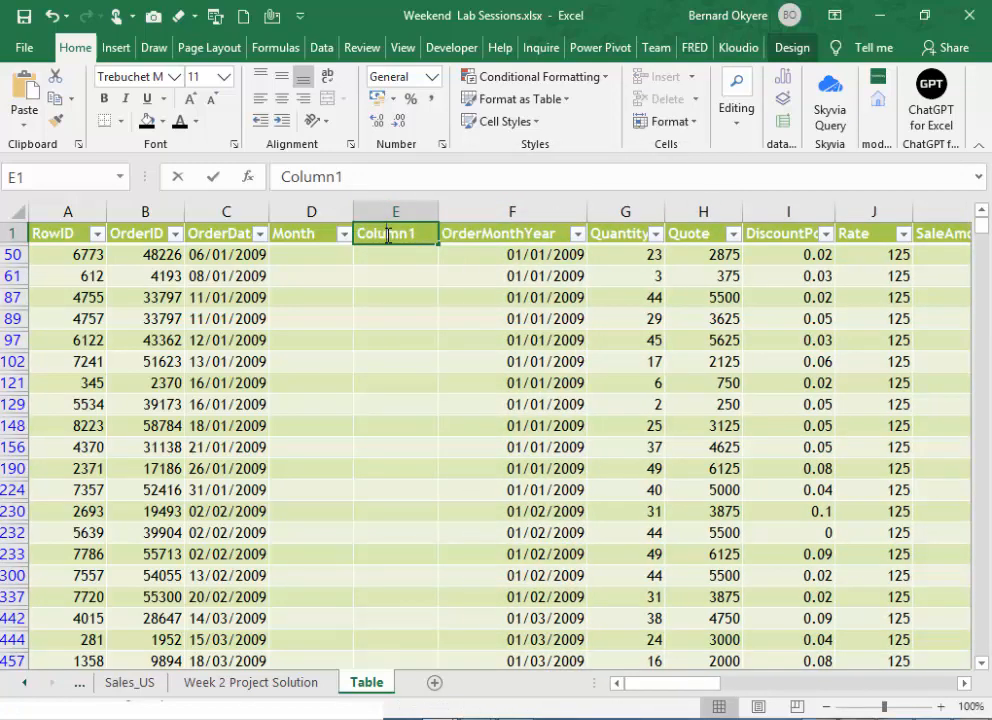
pyautogui.press('BackSpace')
pyautogui.press('BackSpace')
pyautogui.press('BackSpace')
pyautogui.press('BackSpace')
pyautogui.press('Delete')
pyautogui.press('Delete')
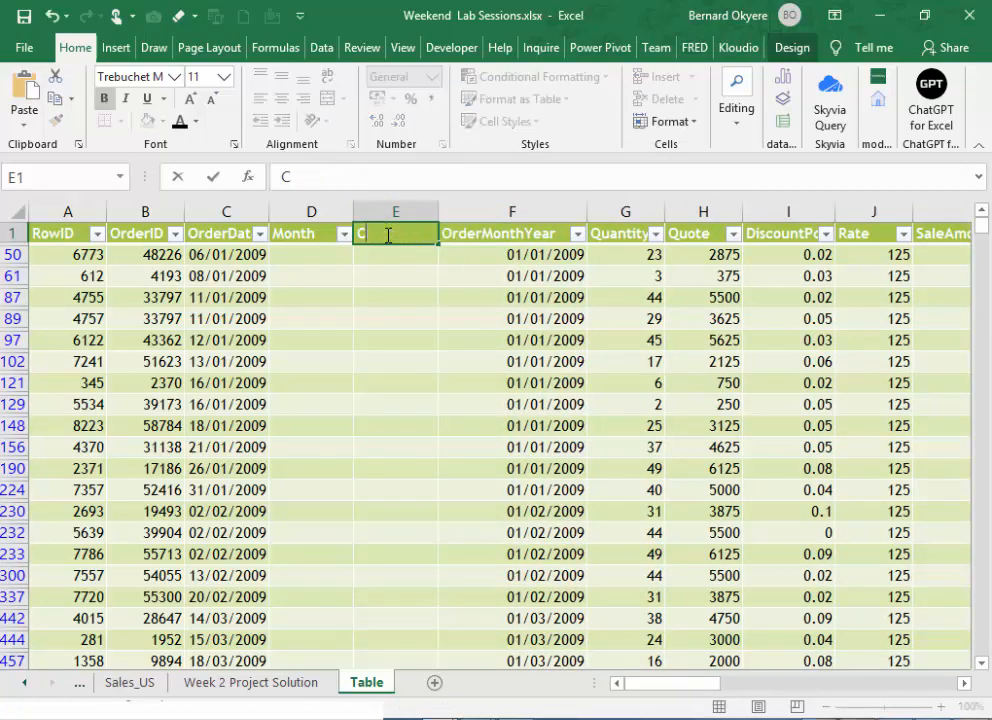
pyautogui.press('BackSpace')
pyautogui.write('Quarter')
pyautogui.press('Return')
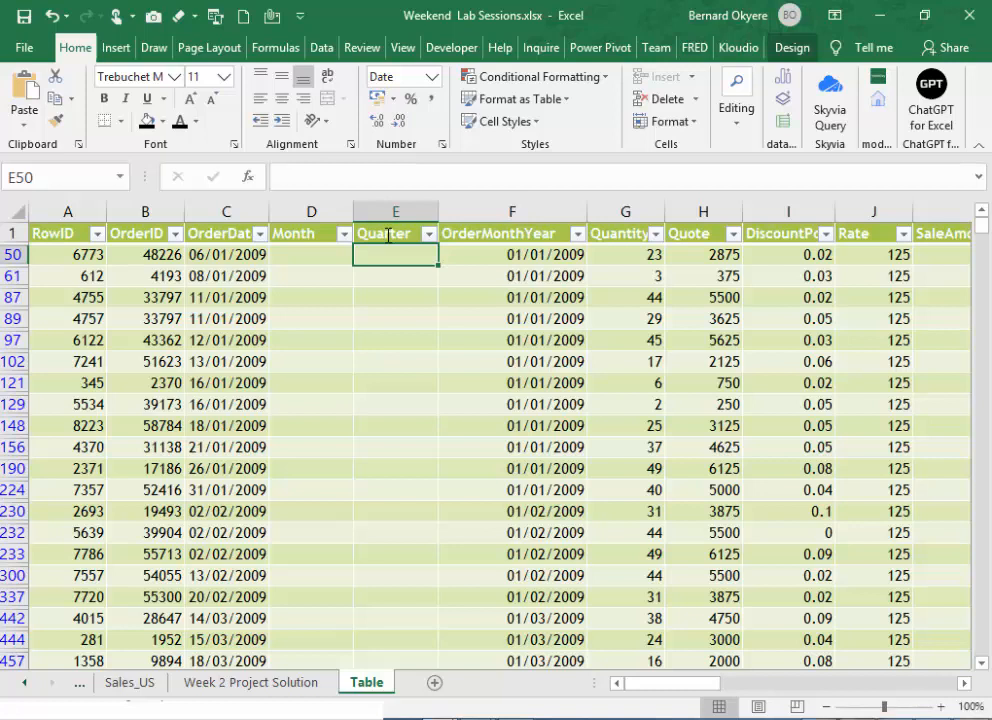
pyautogui.hotkey('ctrl', 's')
pyautogui.press('Left')
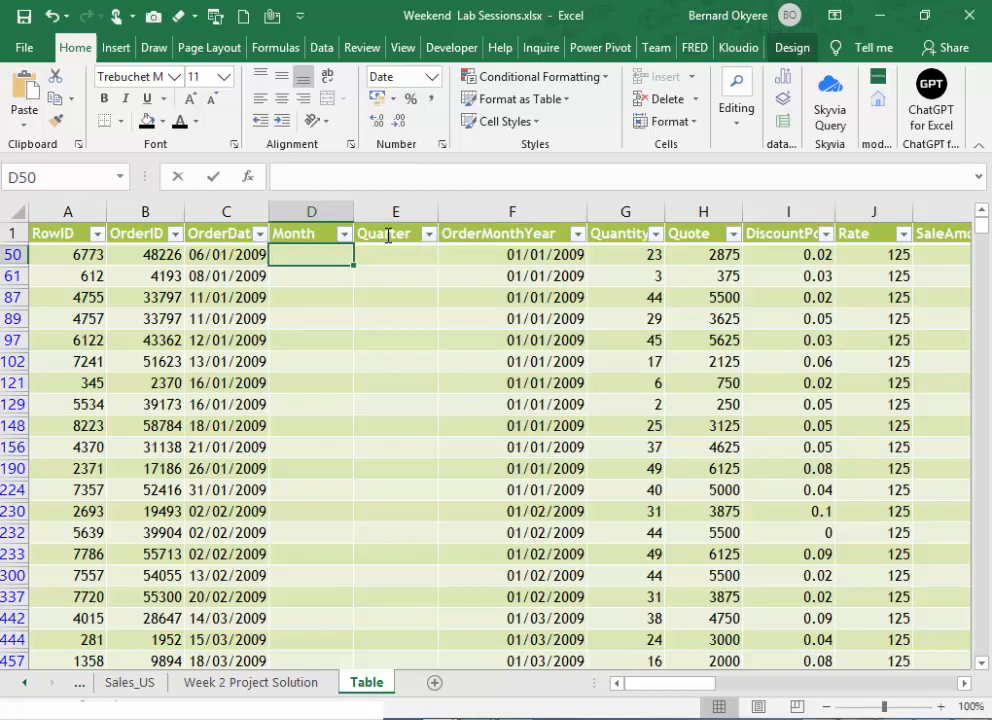
pyautogui.write('=Month')
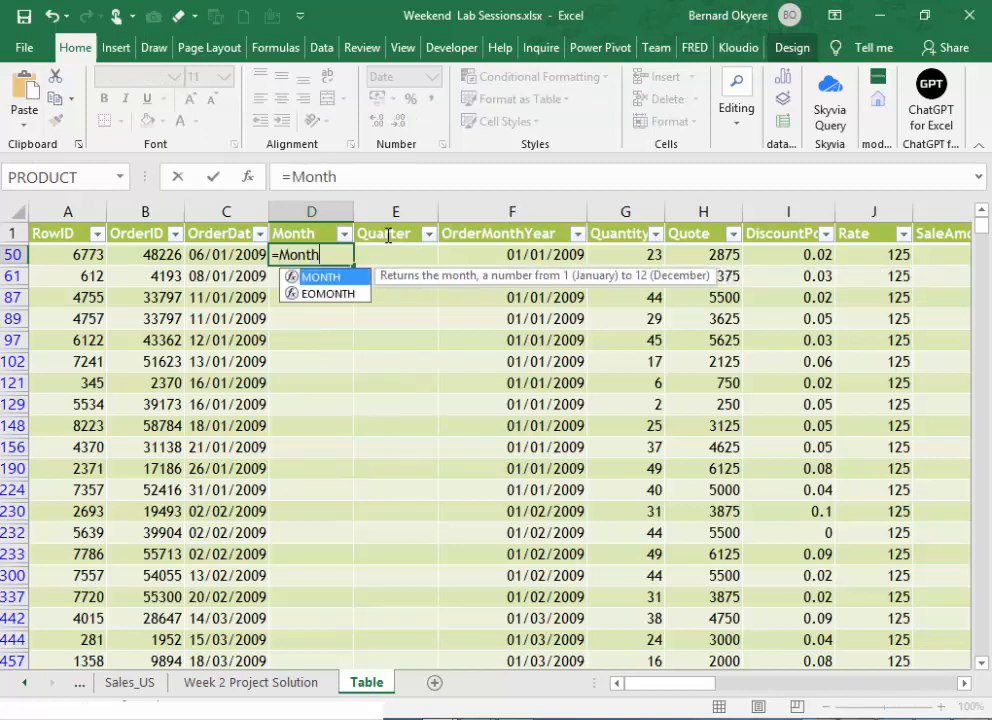
pyautogui.doubleClick(305, 277)
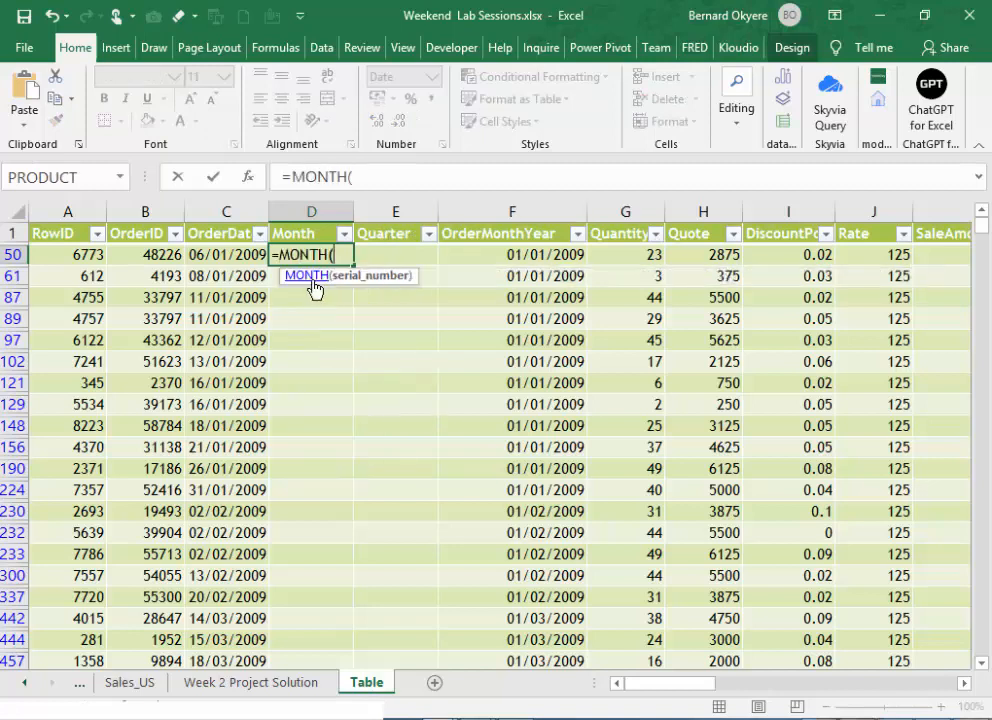
pyautogui.click(215, 257)
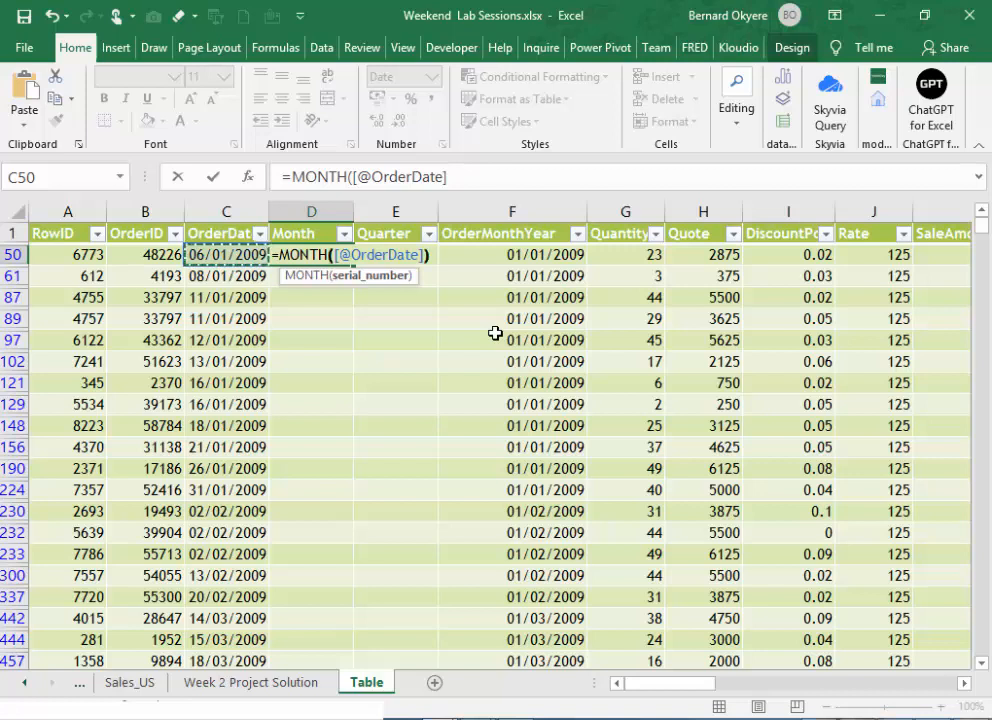
pyautogui.write(')')
pyautogui.press('Return')
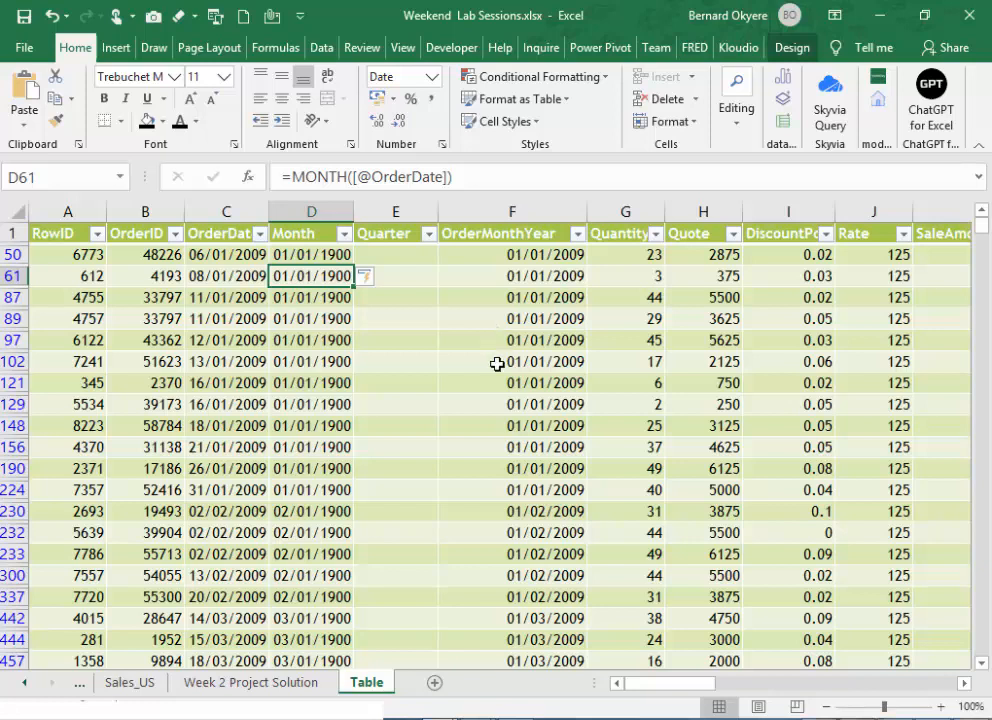
# - Try the Number format on the whole Month column, undo it, and look through the column's values
pyautogui.click(317, 258)
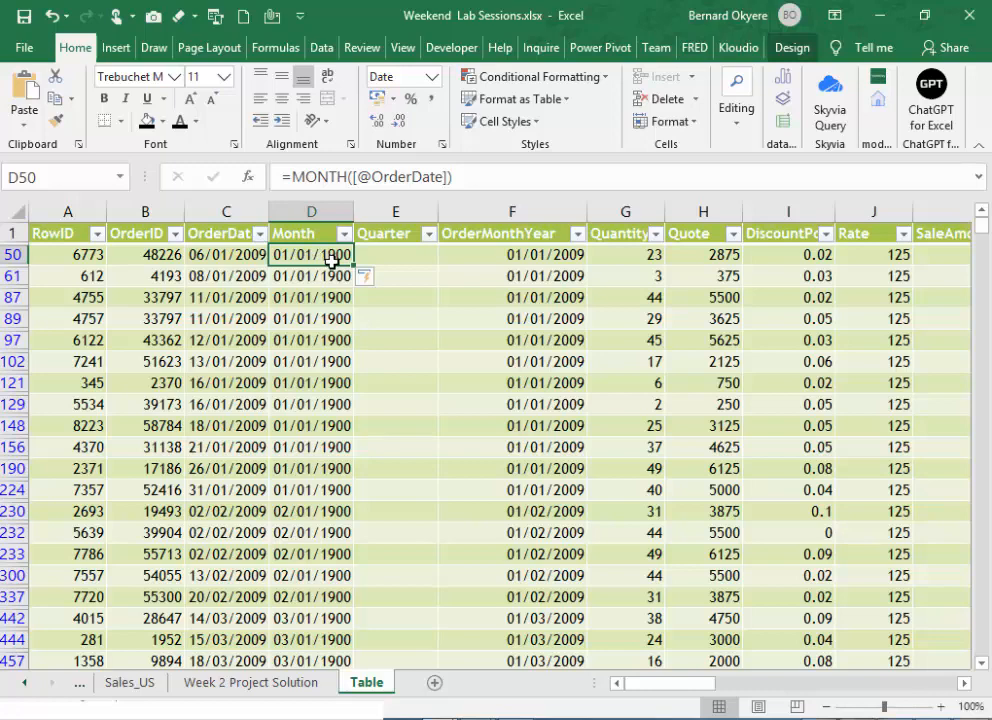
pyautogui.click(321, 213)
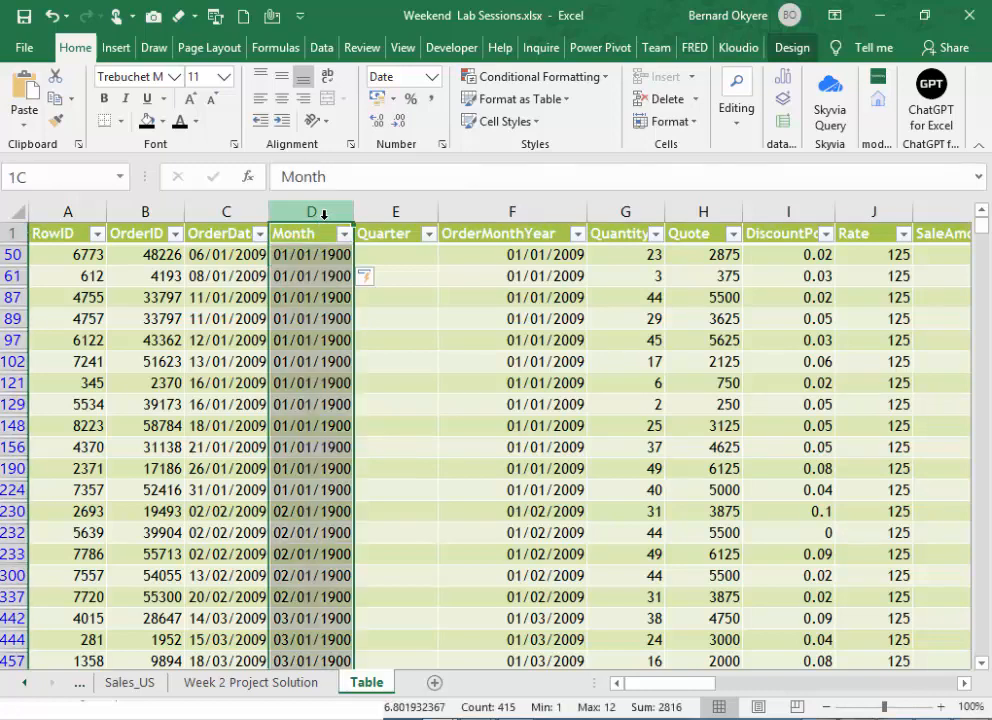
pyautogui.click(432, 78)
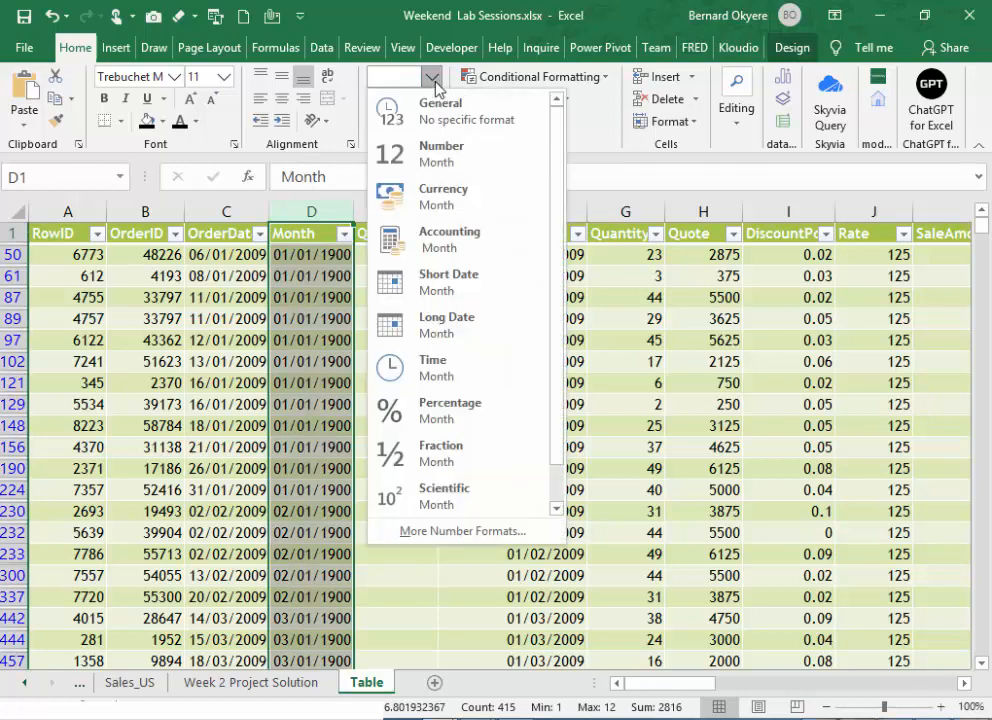
pyautogui.click(440, 156)
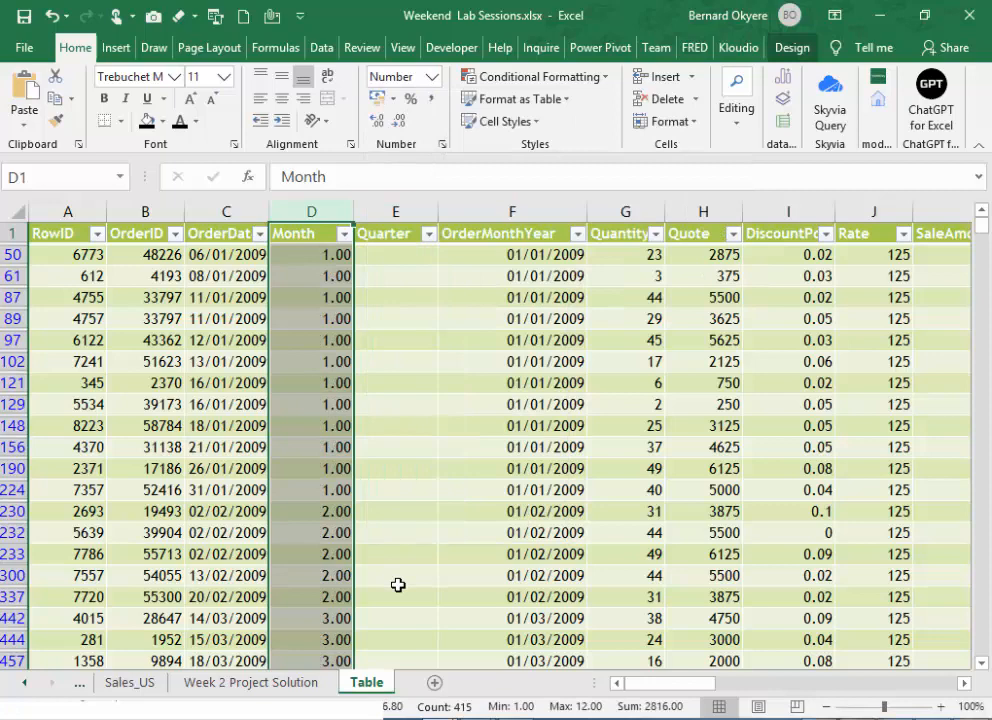
pyautogui.click(306, 257)
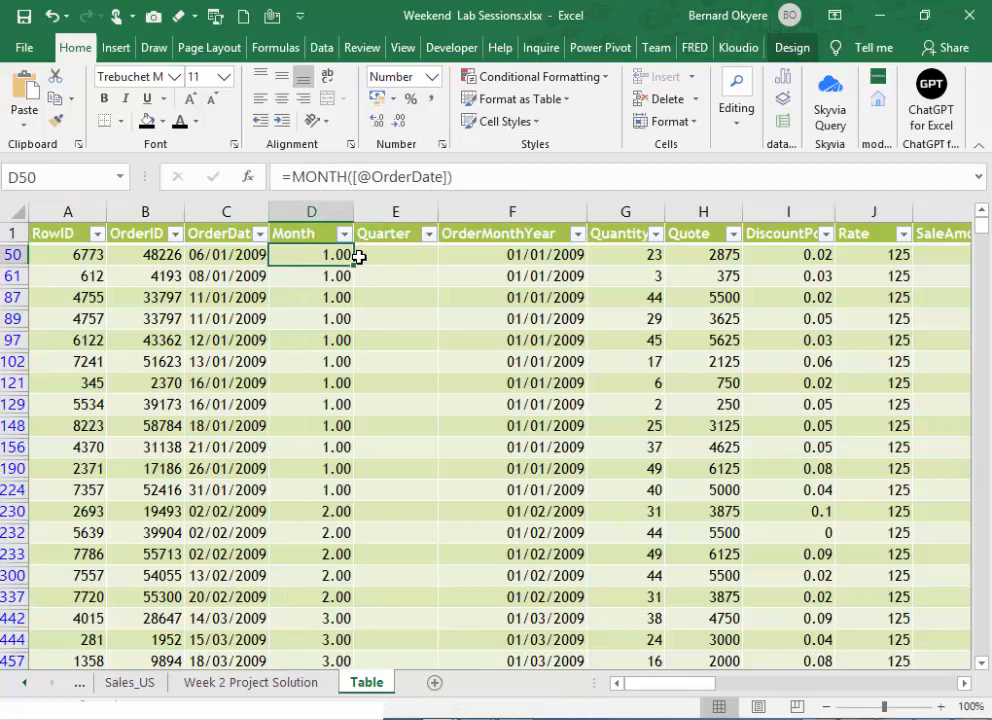
pyautogui.hotkey('ctrl', 'z')
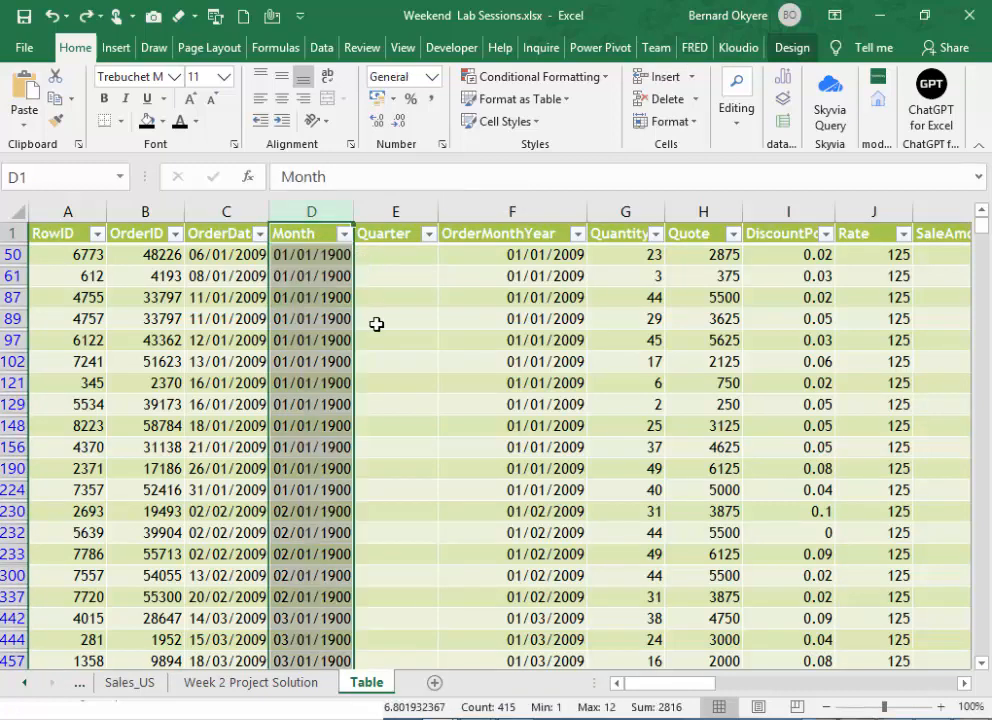
pyautogui.scroll(-2, 301, 567)
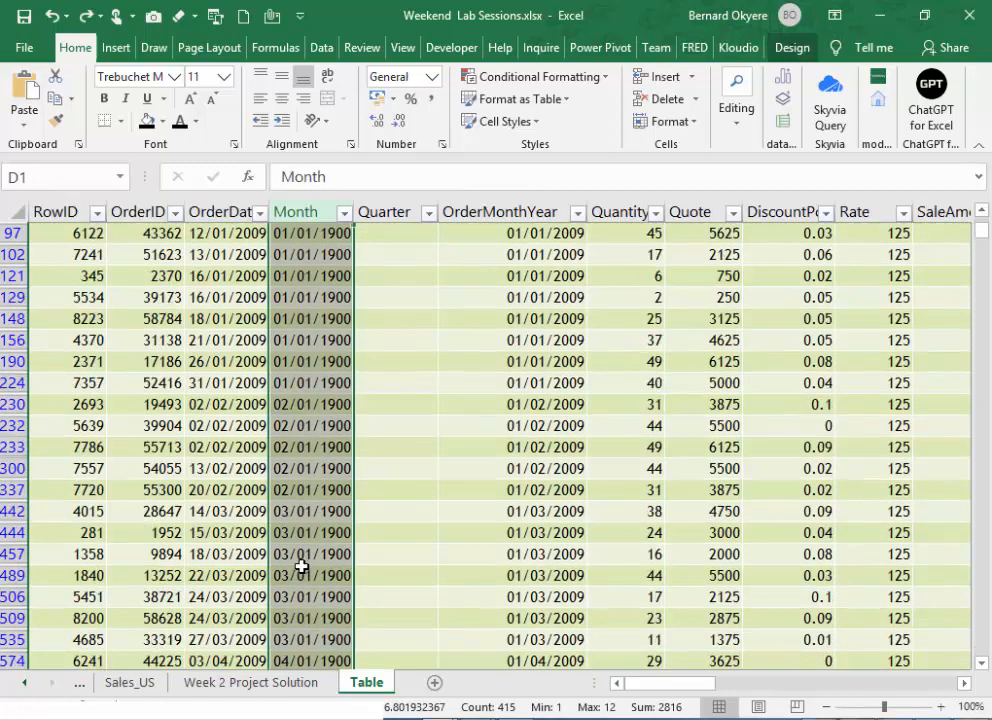
pyautogui.scroll(2, 301, 567)
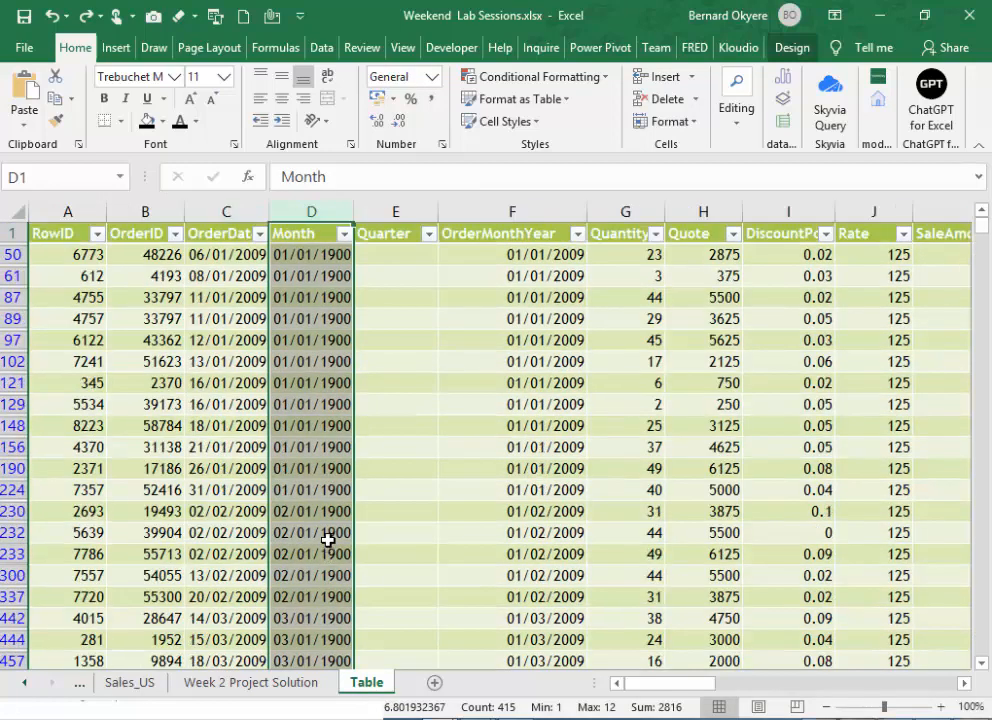
# - Format the whole Month column as Number with no decimal places
pyautogui.scroll(-8, 328, 540)
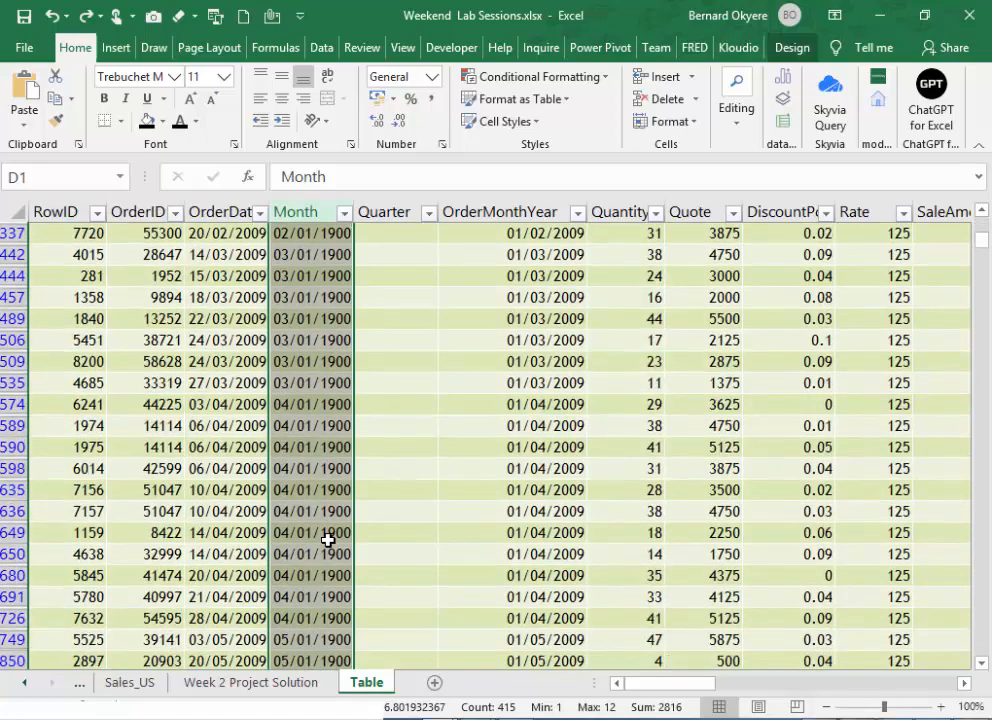
pyautogui.scroll(-7, 328, 540)
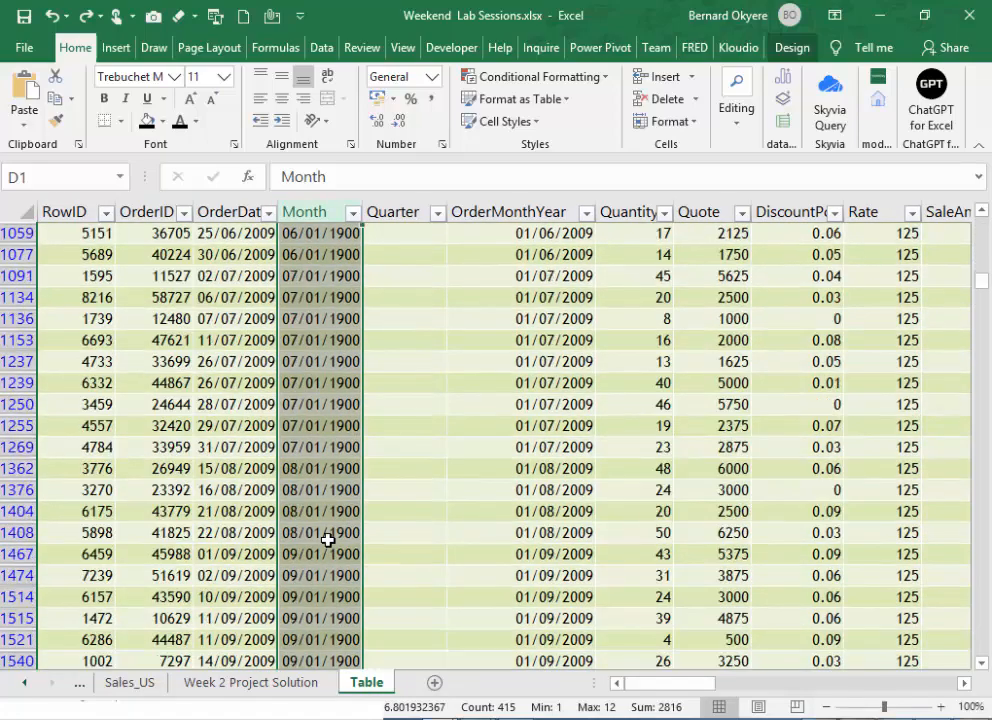
pyautogui.scroll(-3, 328, 540)
pyautogui.scroll(13, 328, 540)
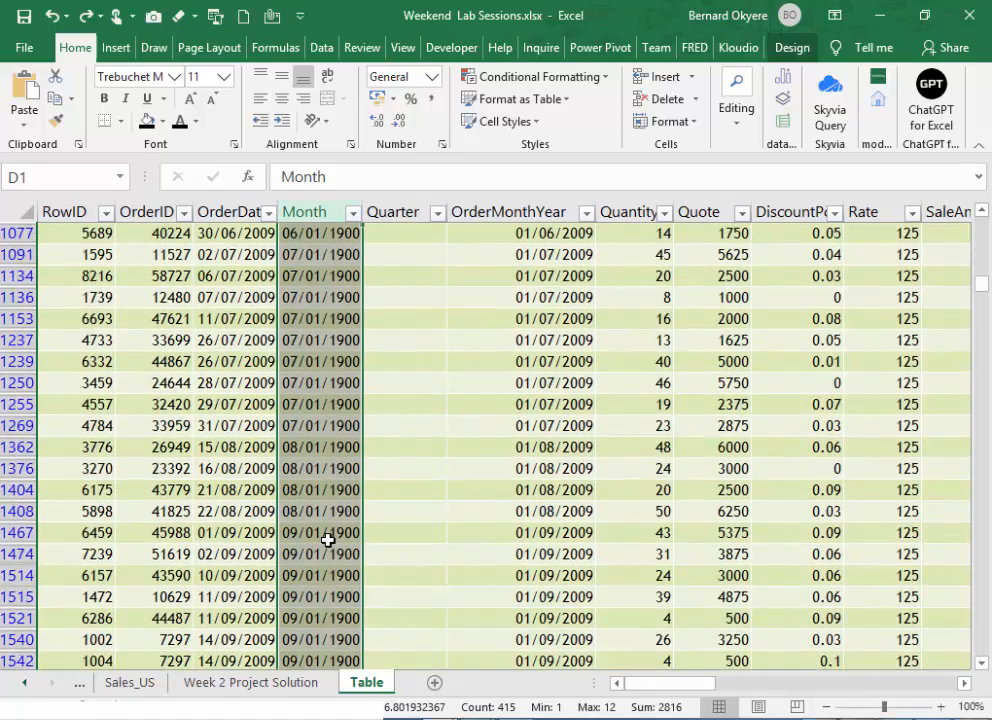
pyautogui.scroll(7, 328, 540)
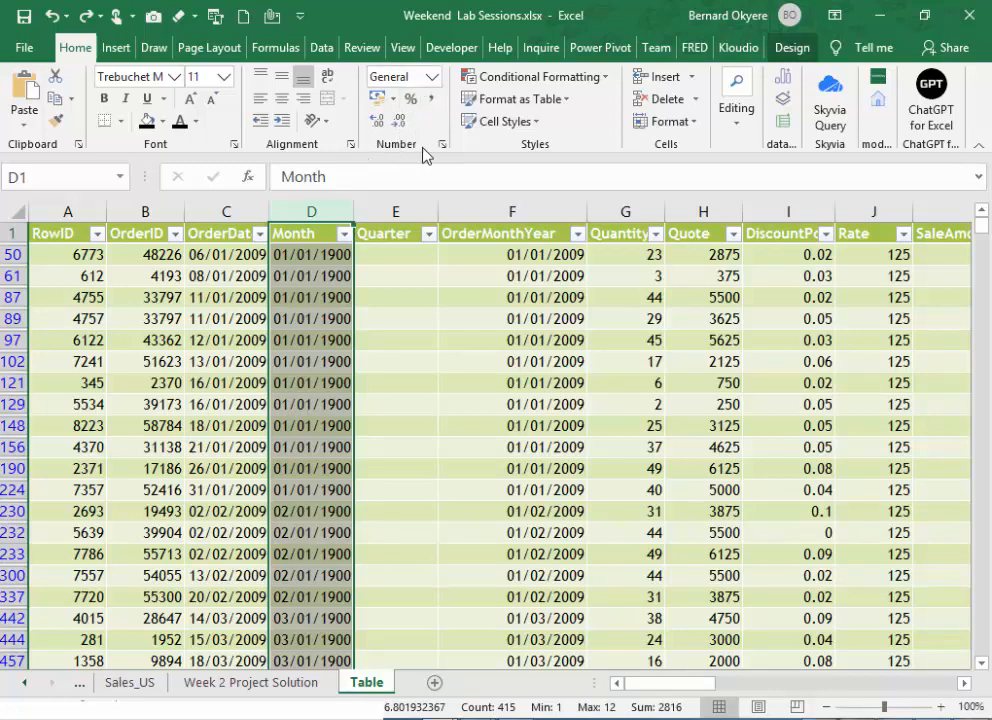
pyautogui.click(437, 79)
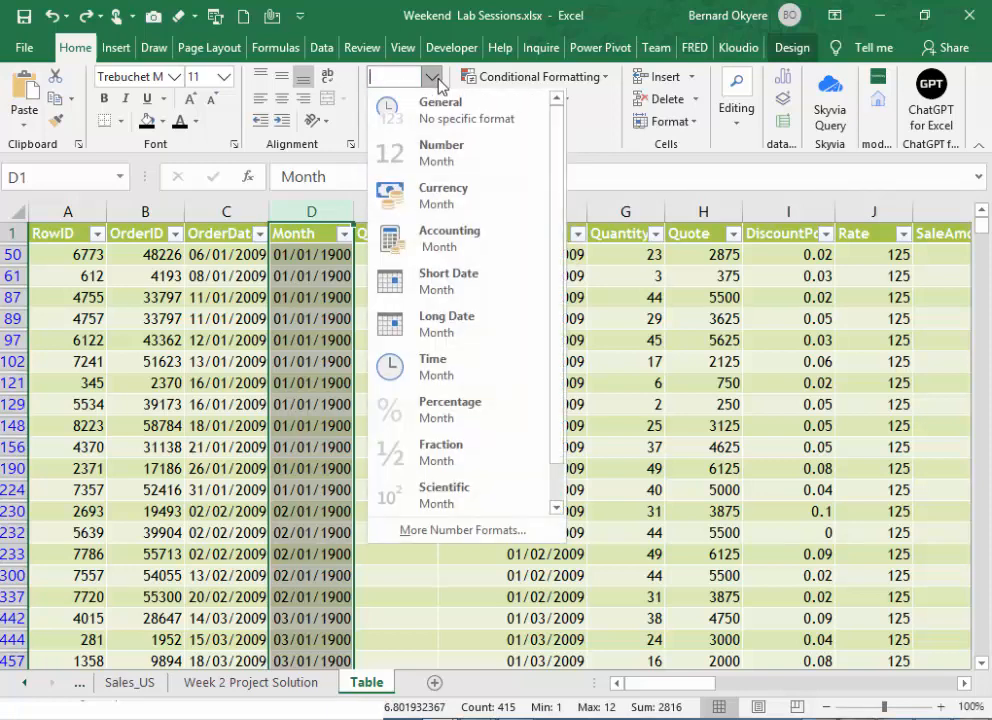
pyautogui.click(424, 152)
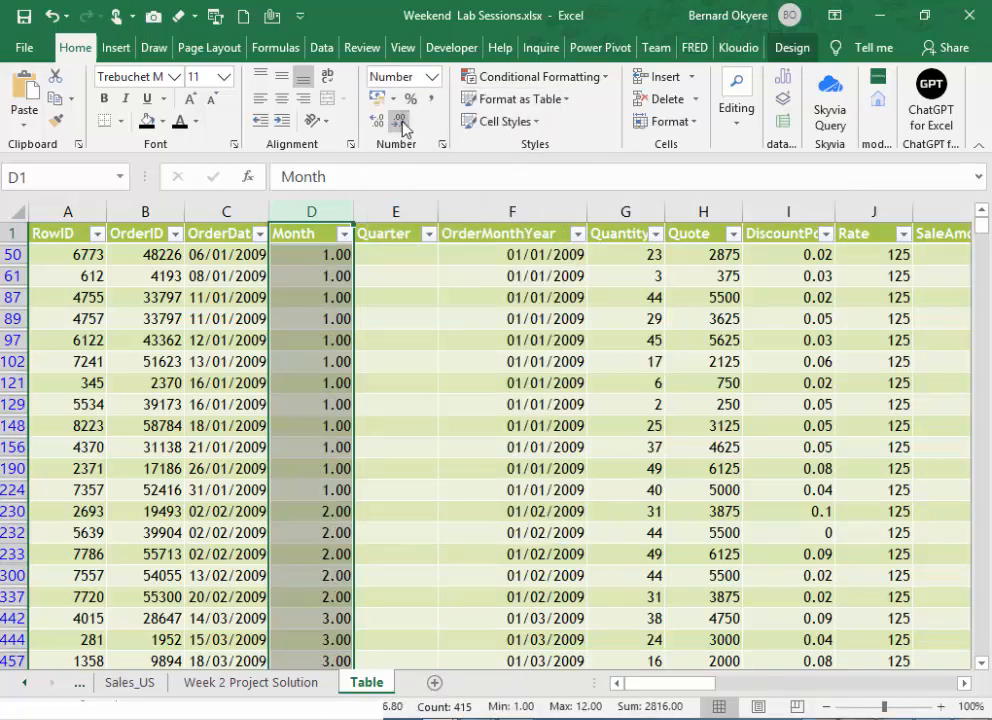
pyautogui.click(399, 121)
pyautogui.click(399, 121)
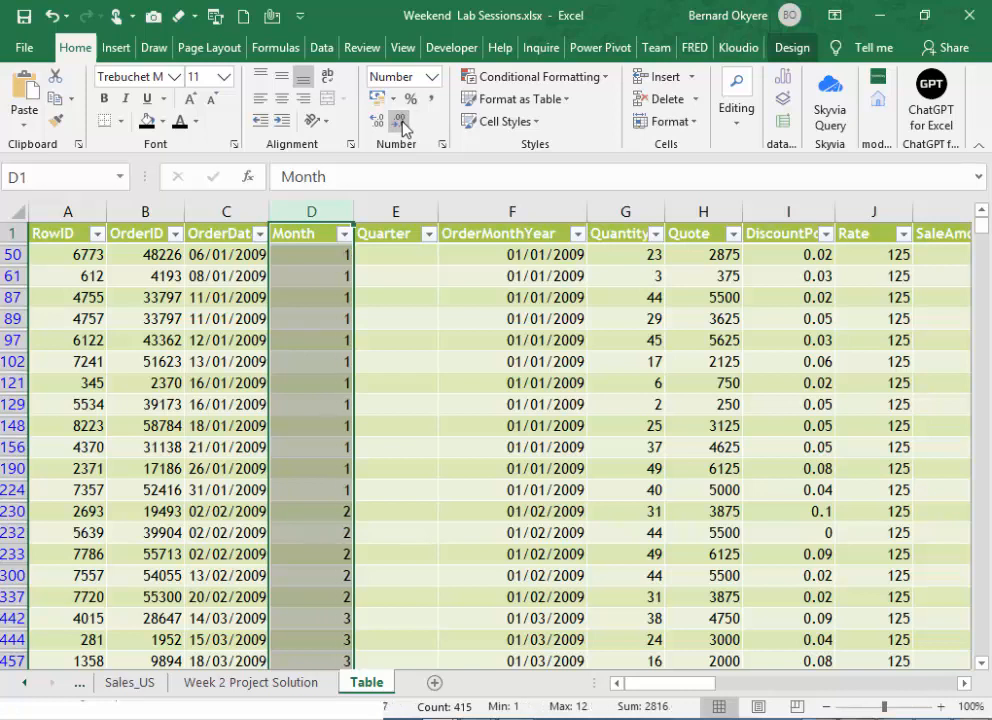
pyautogui.click(387, 255)
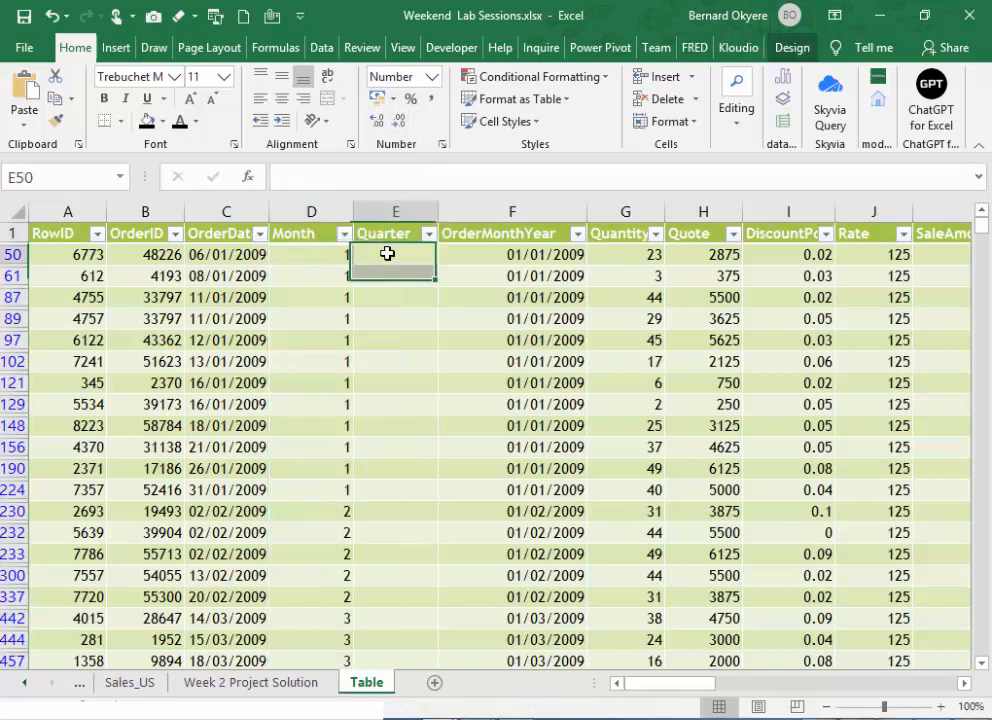
pyautogui.click(314, 252)
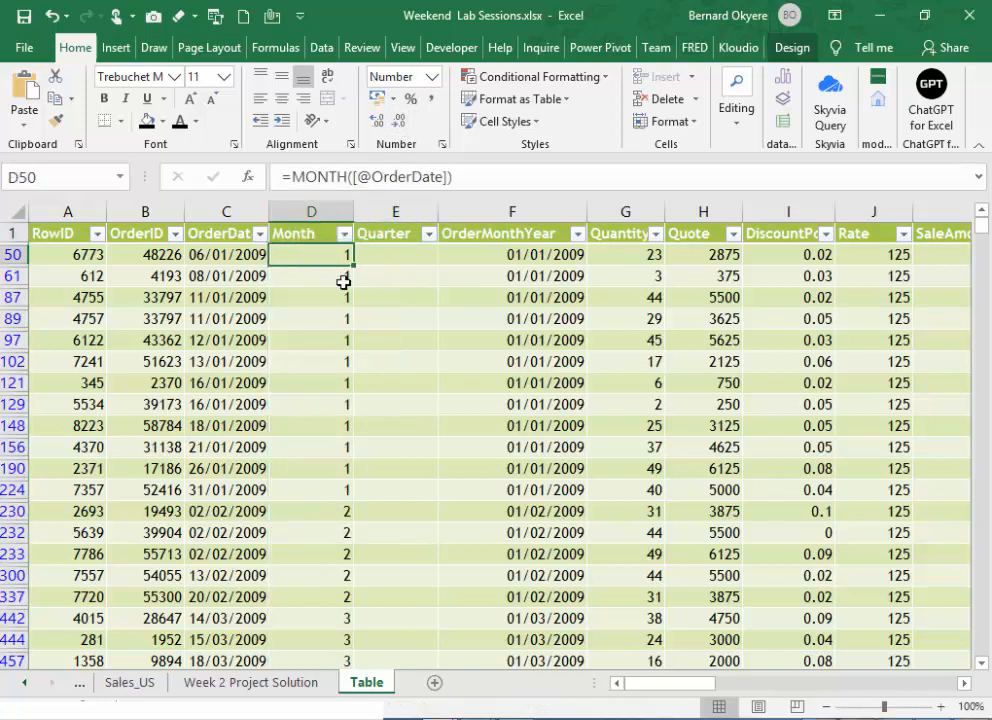
pyautogui.click(397, 252)
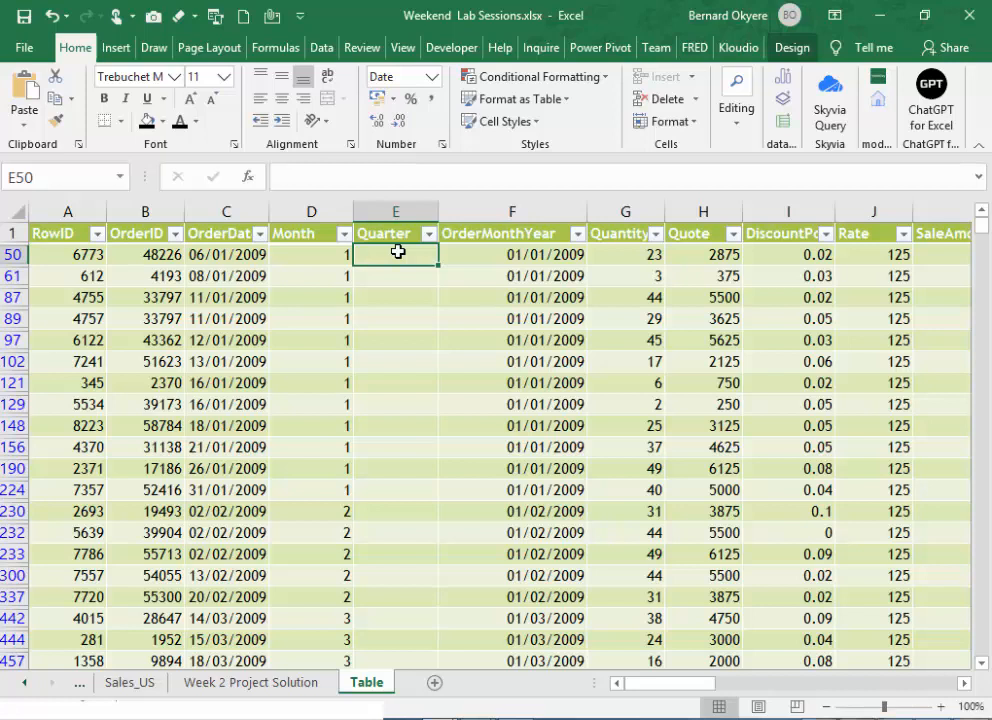
pyautogui.write('=CHOOSE(')
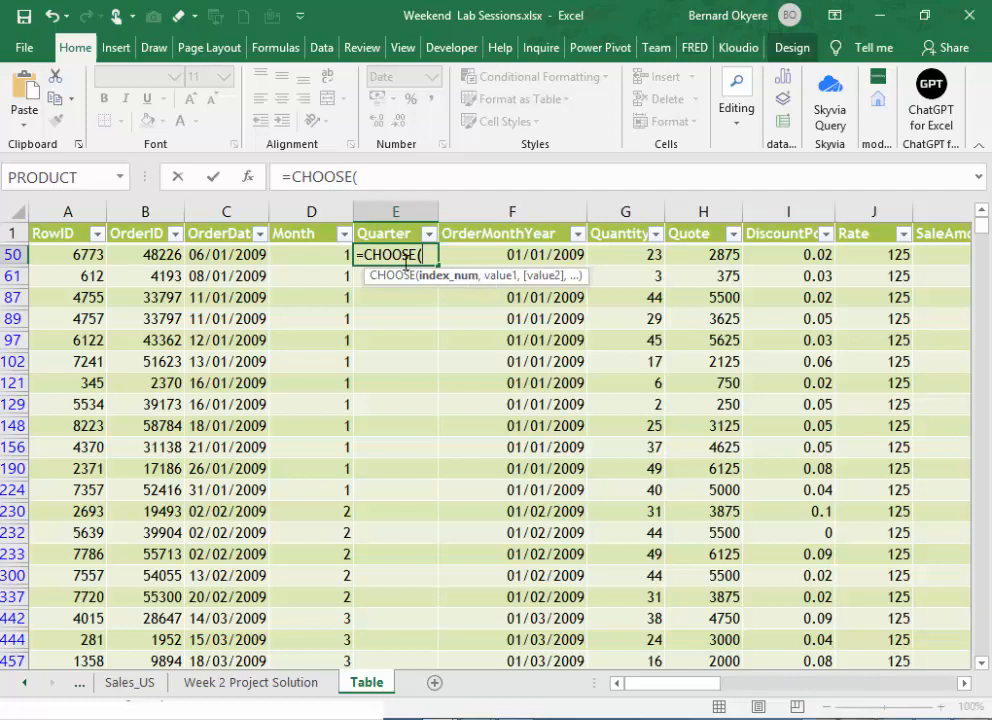
pyautogui.click(325, 254)
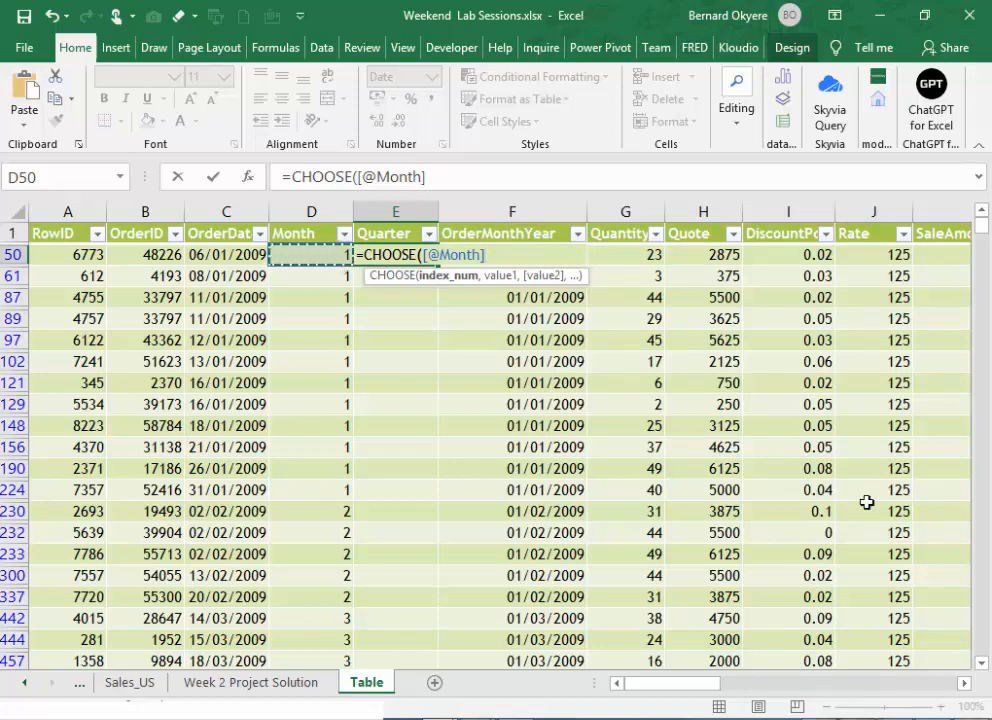
pyautogui.moveTo(982, 259); pyautogui.dragTo(981, 154)
pyautogui.write(',"')
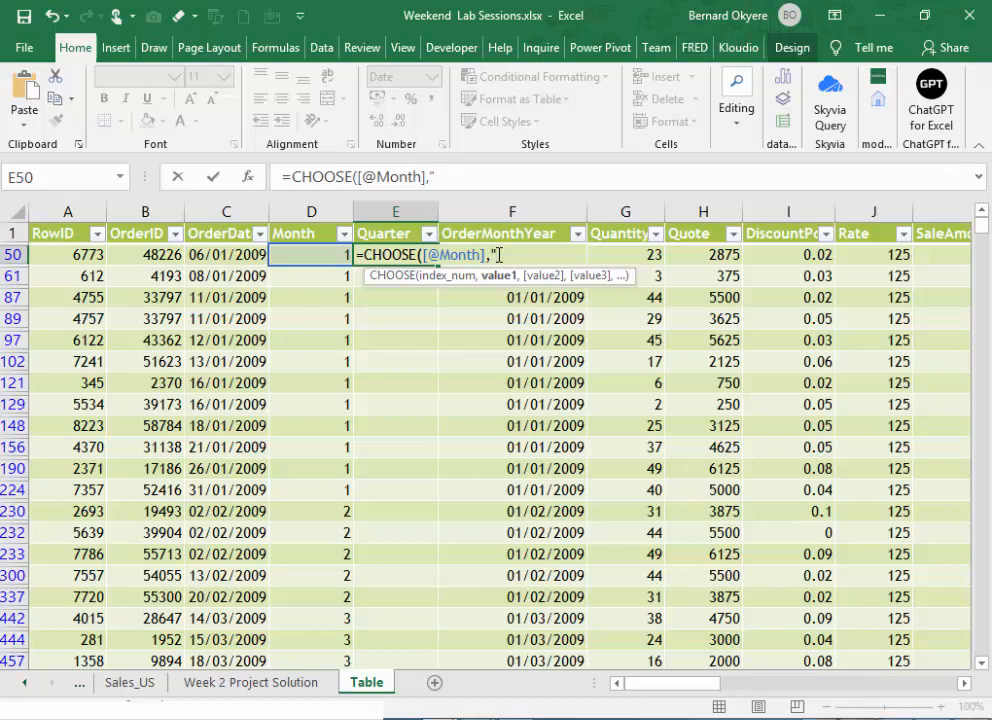
pyautogui.write('Q1",')
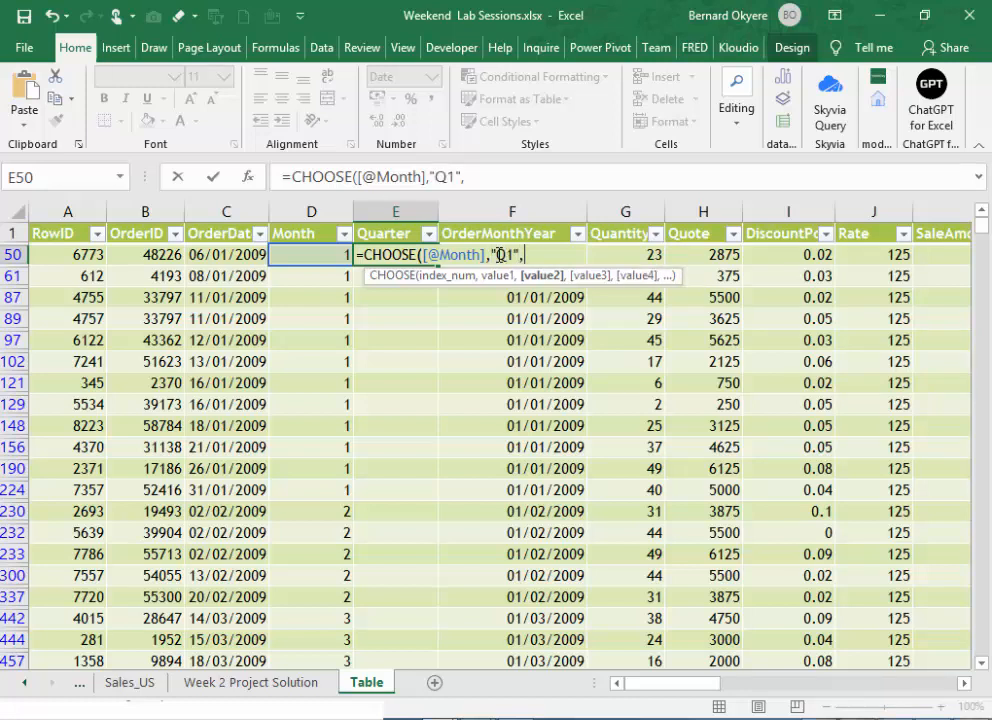
pyautogui.write('"Q1","Q')
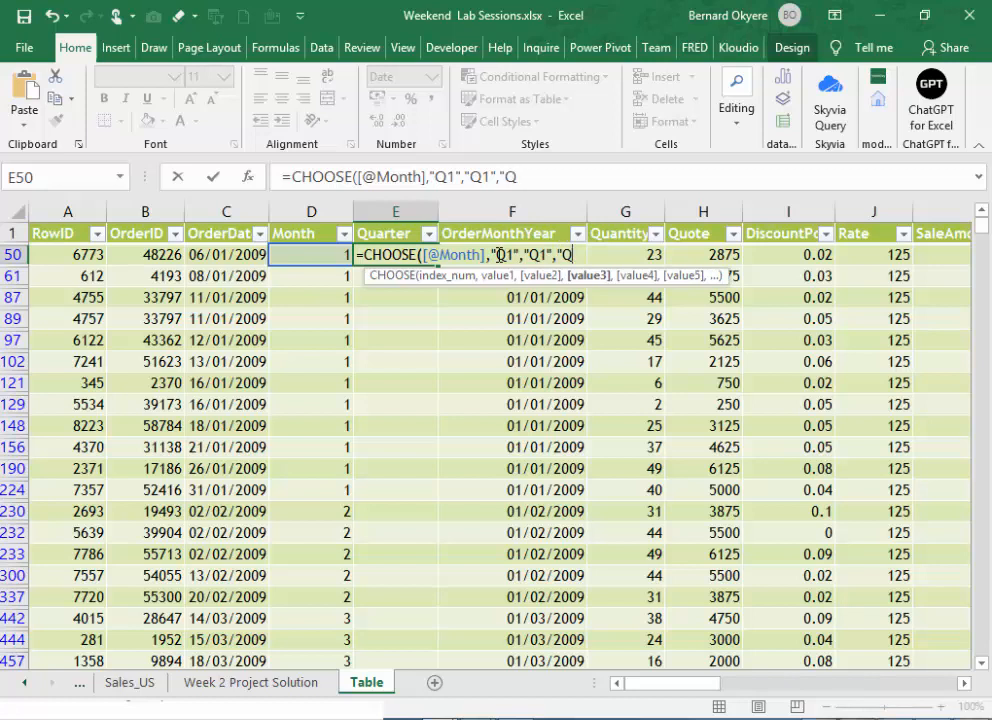
# - Add "Q1" as the first three values of the Quarter column's CHOOSE formula, covering months 1 to 3
pyautogui.write('1",')
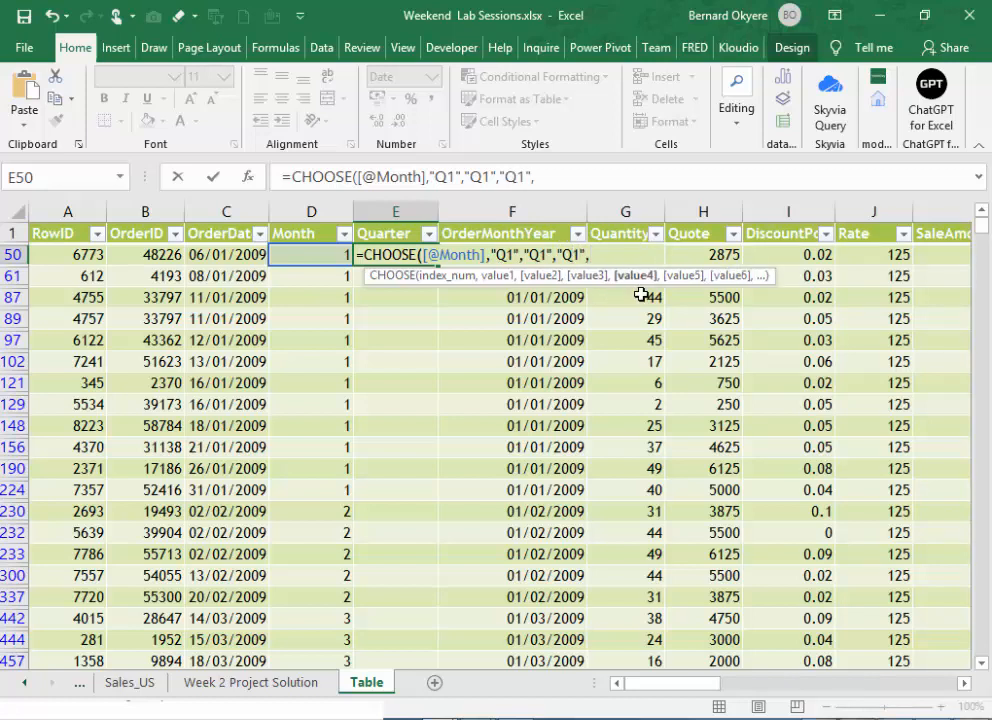
pyautogui.write('"Q2"')
# - Add "Q2" as the fourth, fifth and sixth values of the CHOOSE formula
pyautogui.write(',"')
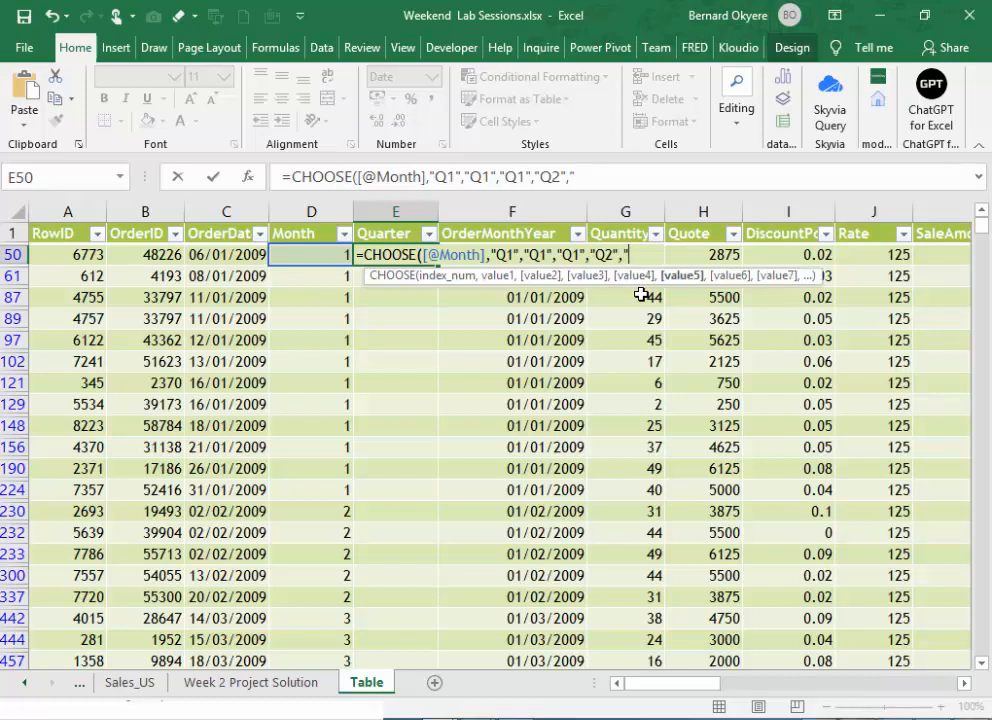
pyautogui.write('Q2","Q')
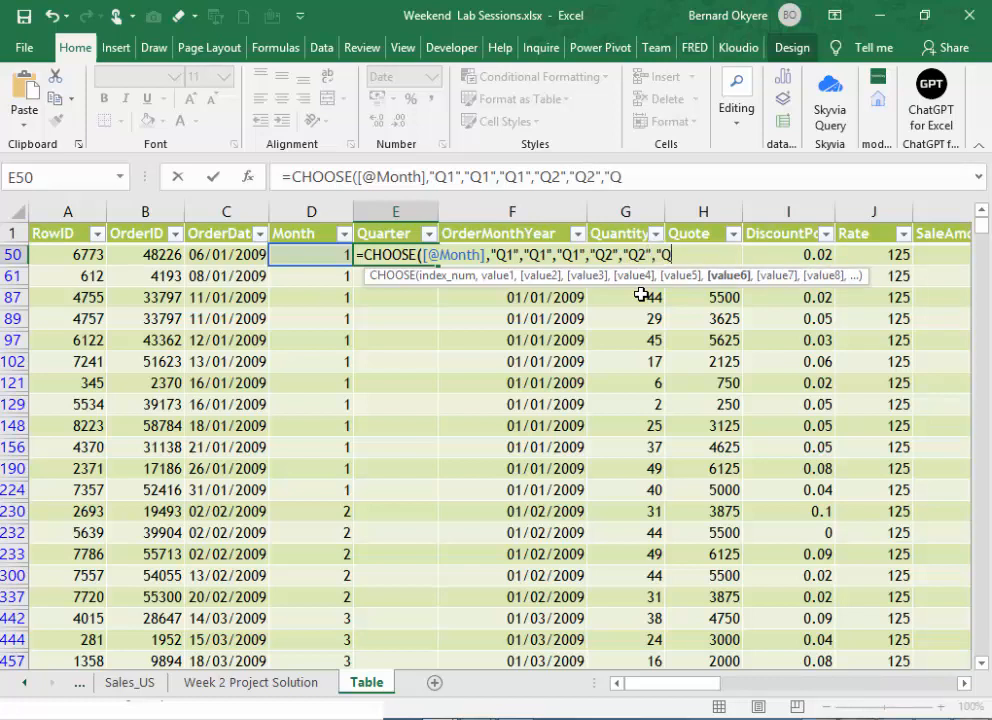
pyautogui.write('3",')
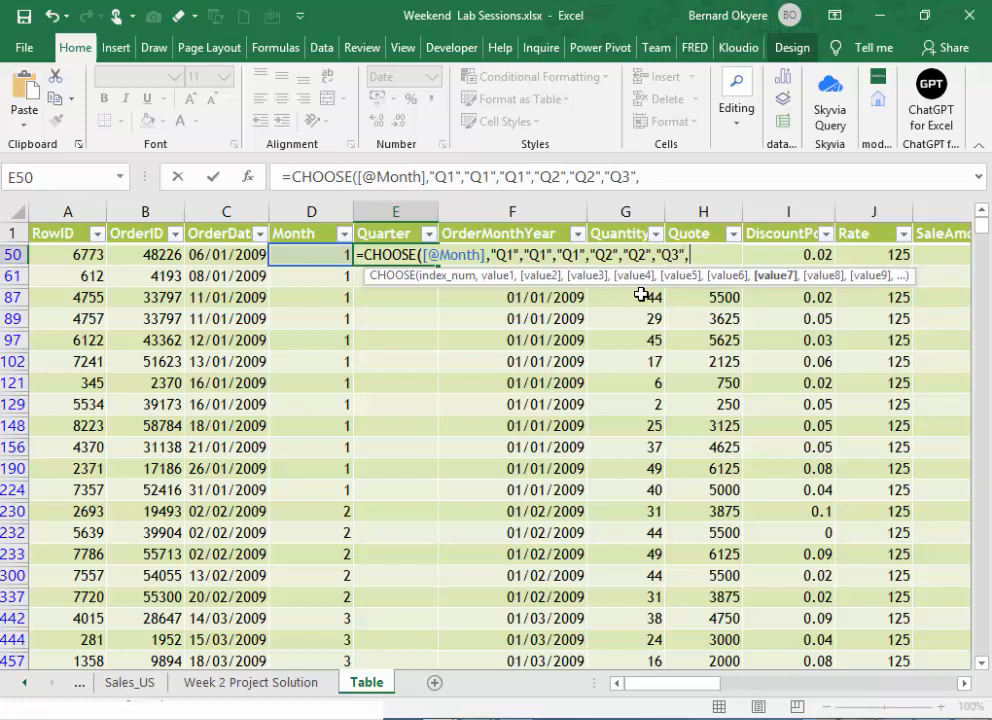
pyautogui.click(635, 175)
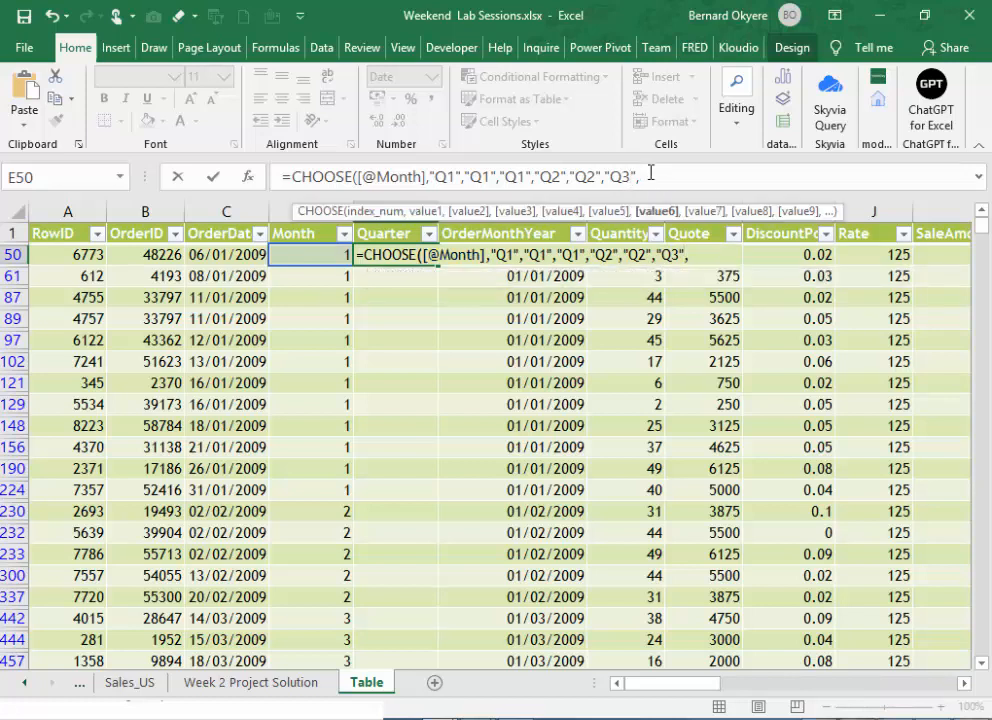
pyautogui.press('BackSpace')
pyautogui.write('2",')
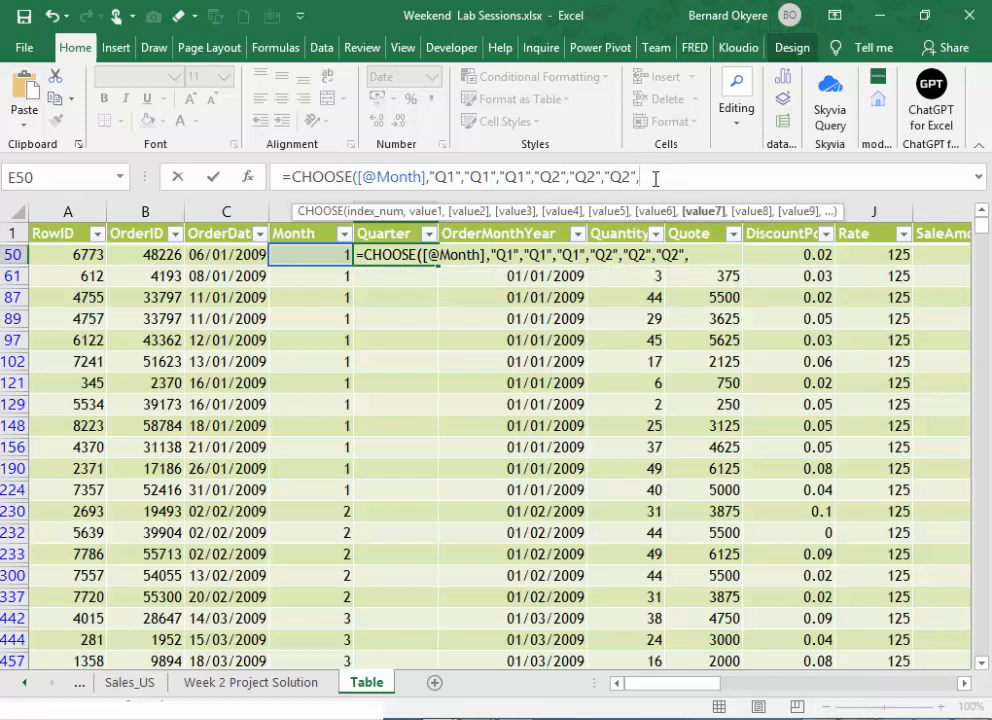
pyautogui.write(' "Q3",')
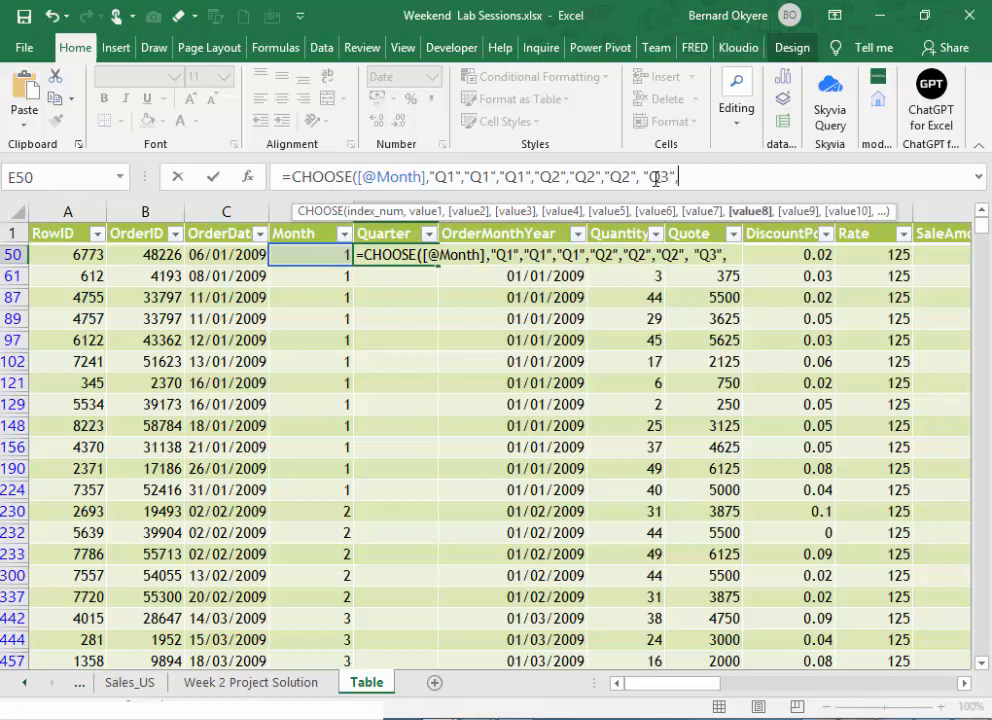
pyautogui.write('"Q3')
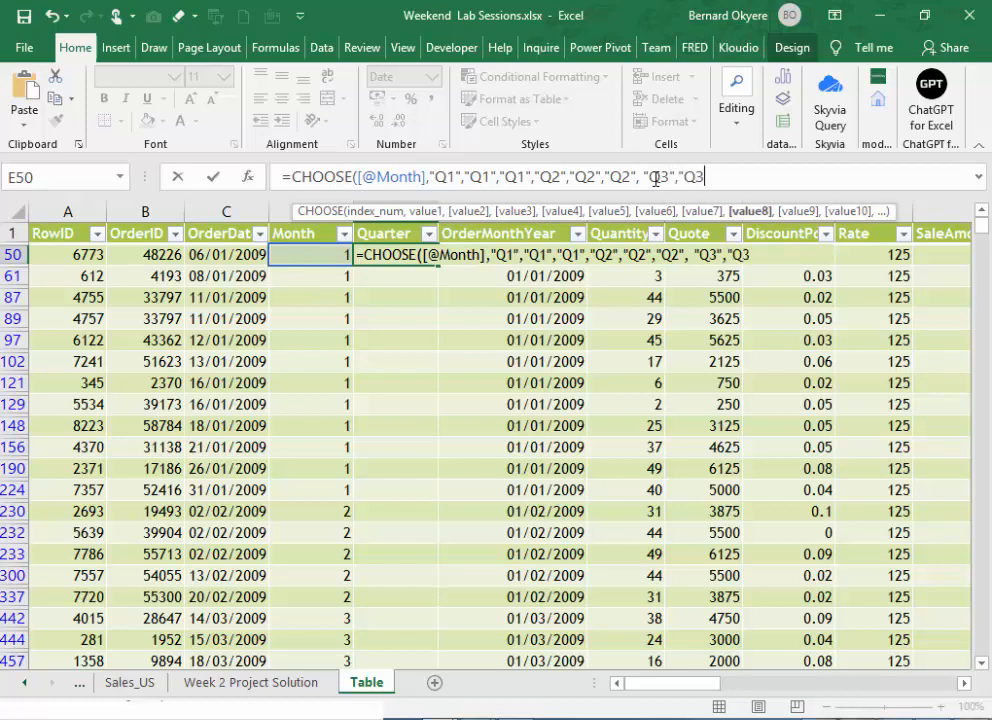
pyautogui.write('",')
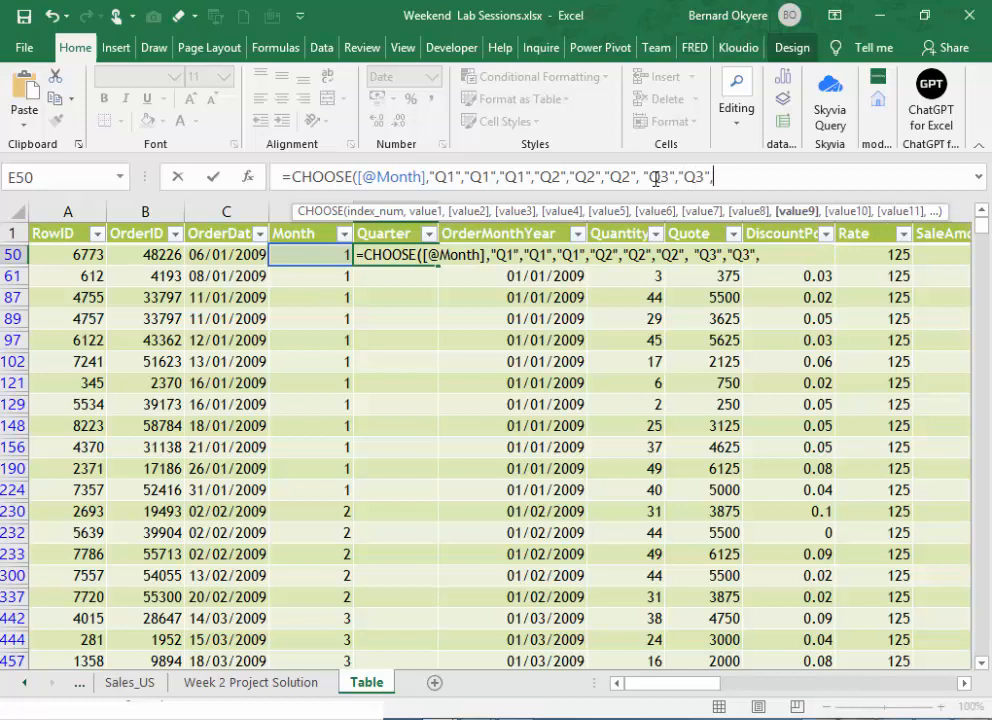
pyautogui.write('"Q3","')
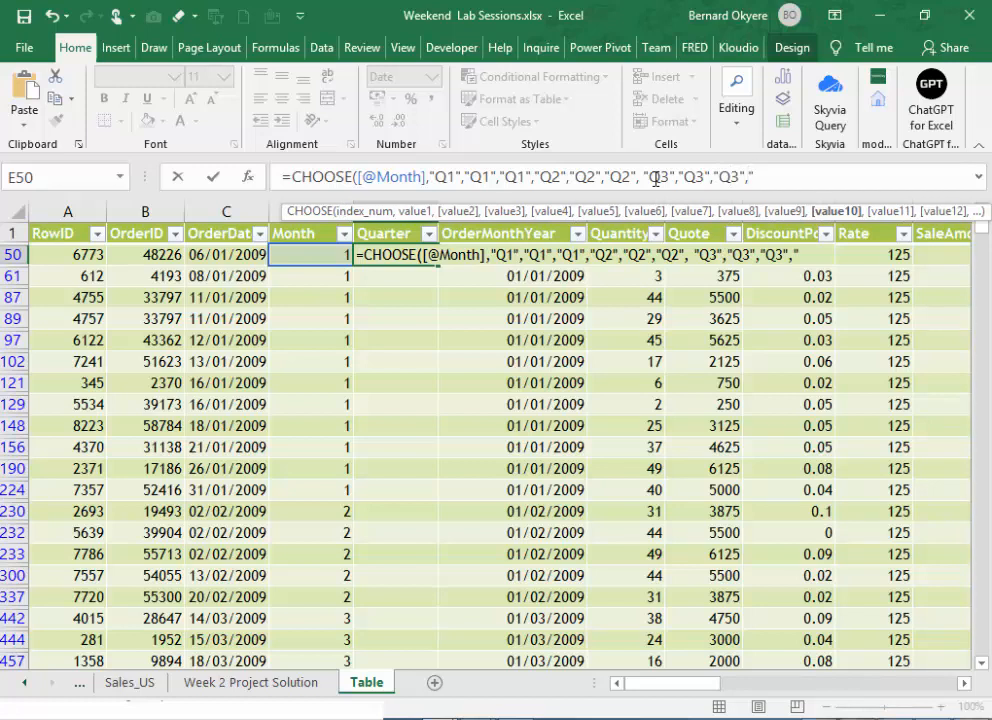
pyautogui.write('Q4","')
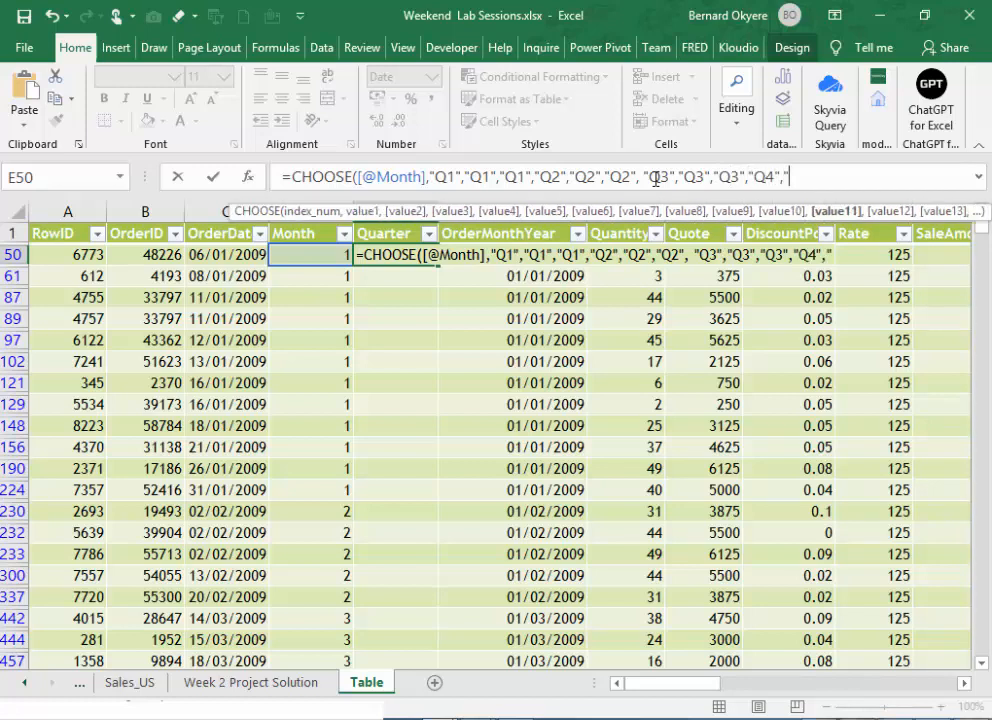
pyautogui.write('Q4"')
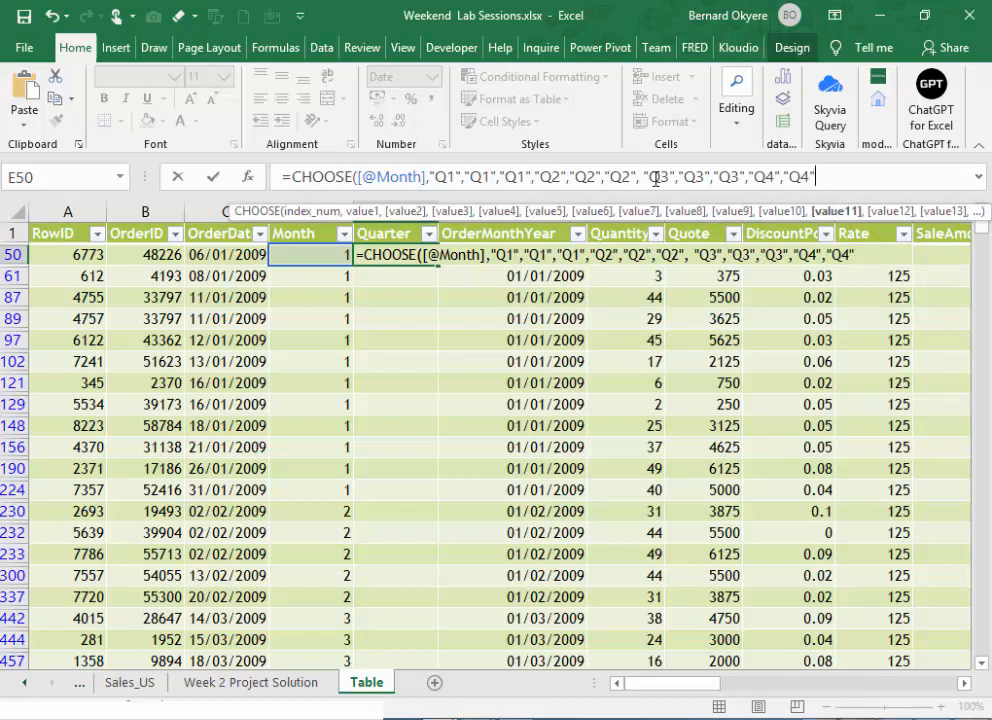
pyautogui.write(',')
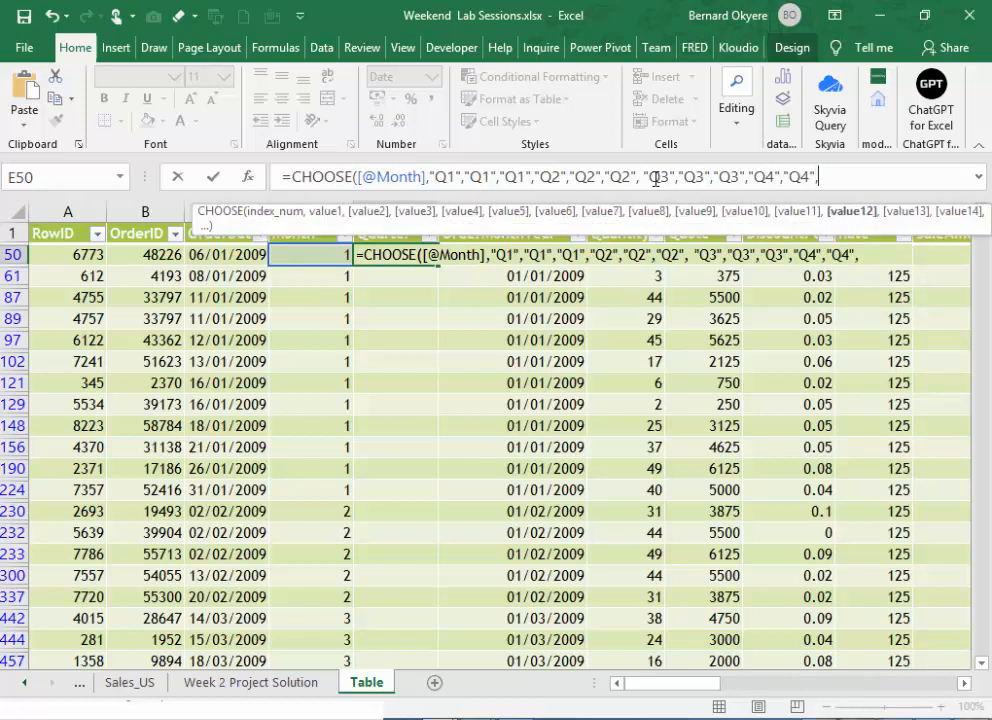
pyautogui.write('"Q$)')
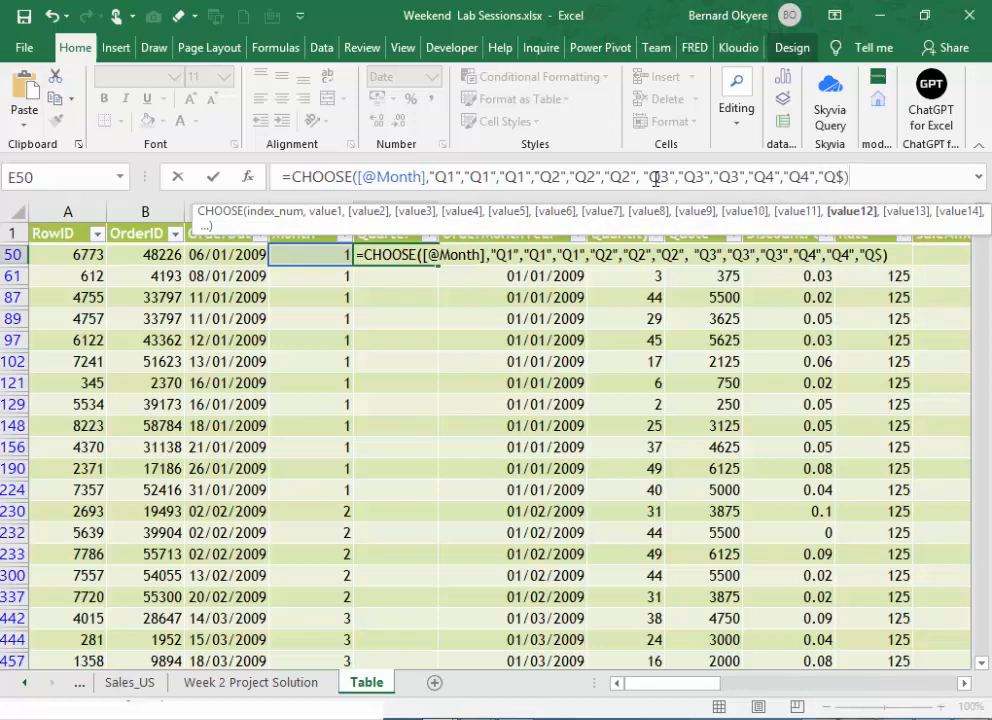
# - Add "Q4" as the last three values, close the CHOOSE formula and enter it to fill the Quarter column
pyautogui.press('Return')
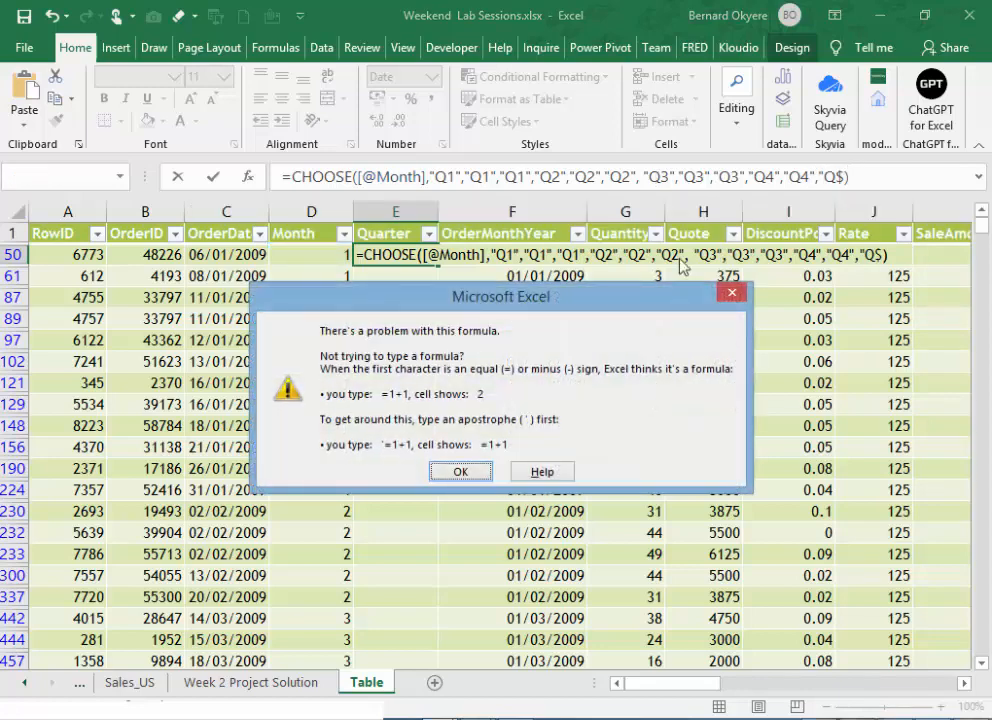
pyautogui.click(459, 472)
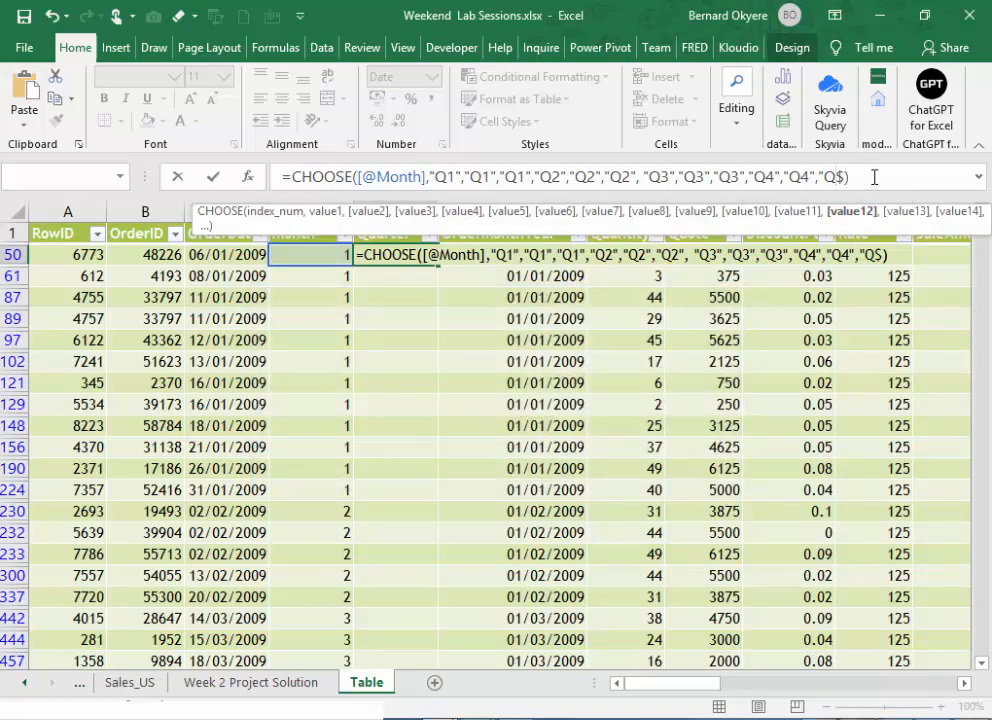
pyautogui.press('BackSpace')
pyautogui.write('4")')
pyautogui.press('Return')
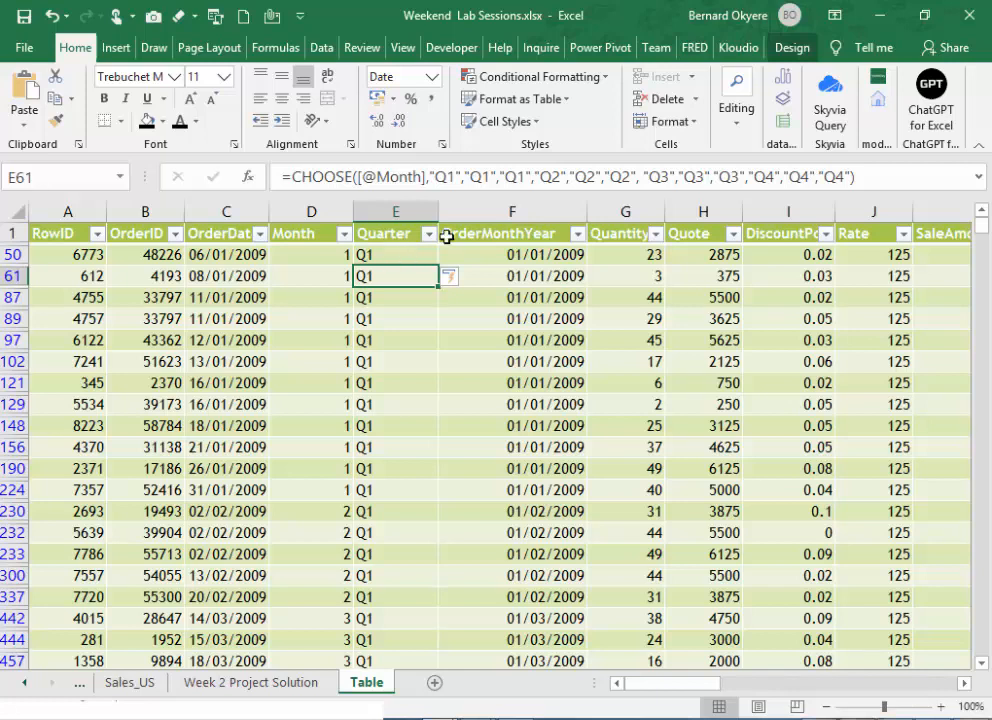
# - Filter the Quarter column to show only Q2 and view the end of the filtered table
pyautogui.click(430, 235)
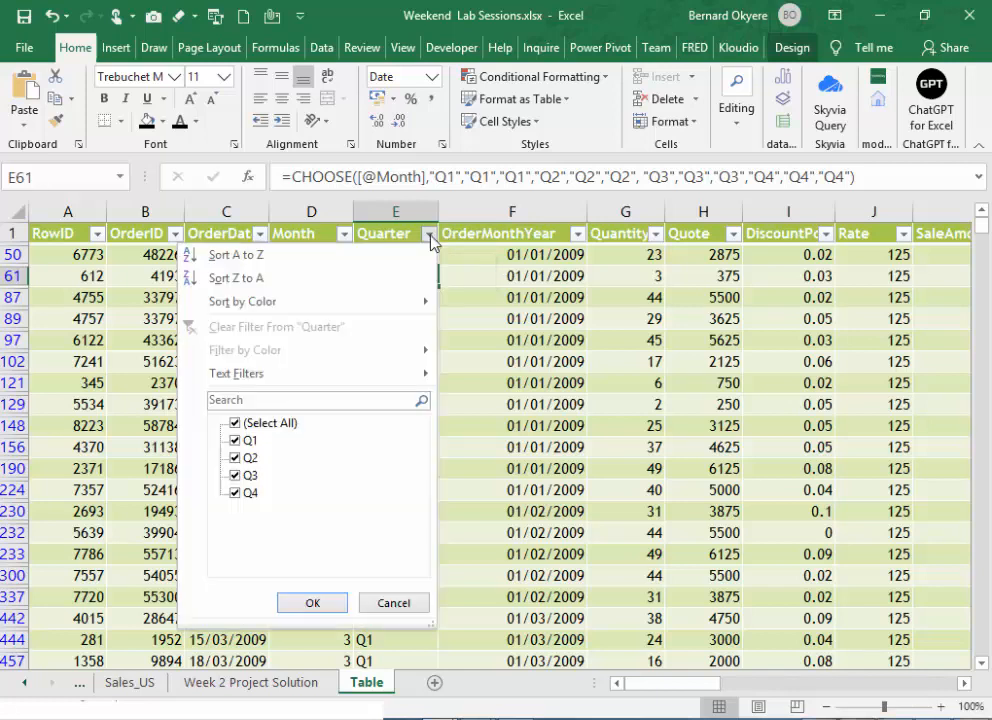
pyautogui.click(235, 423)
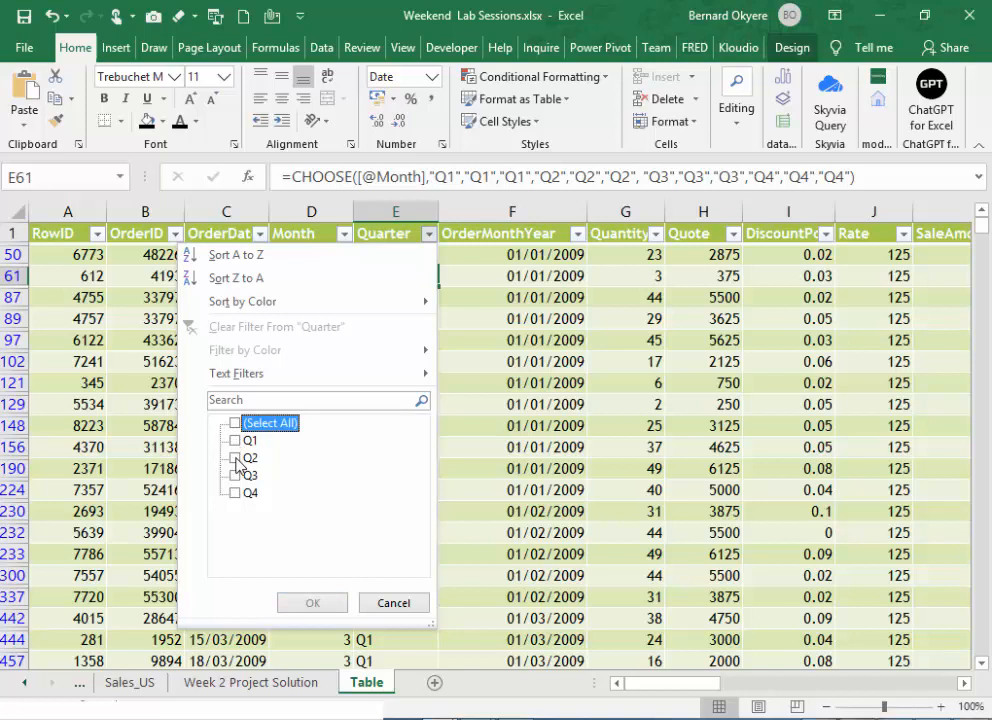
pyautogui.click(236, 458)
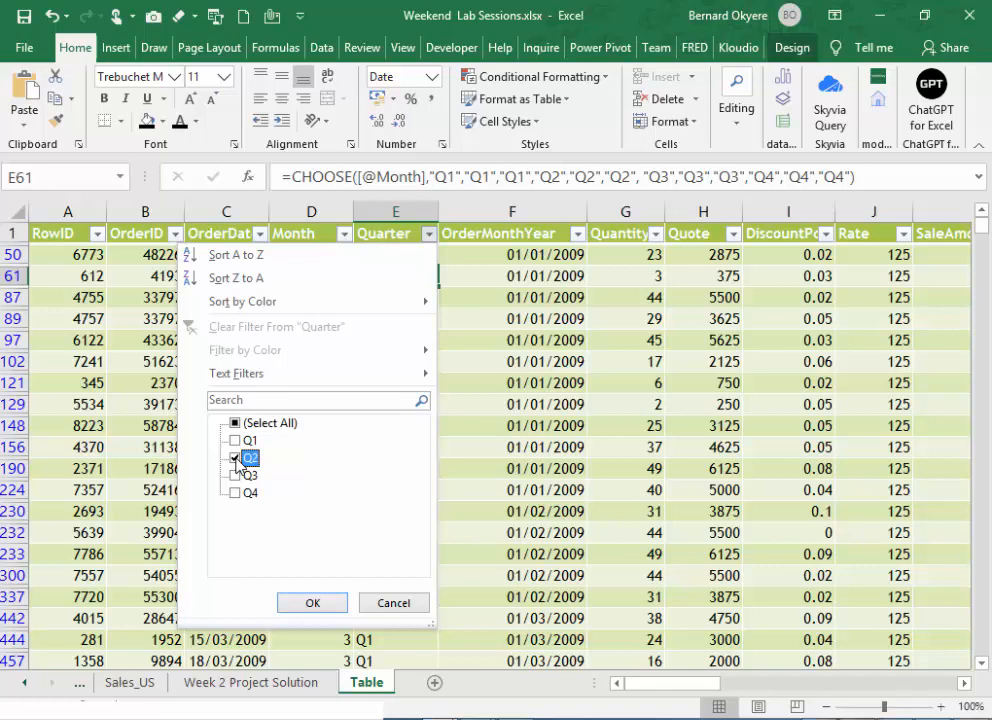
pyautogui.click(314, 601)
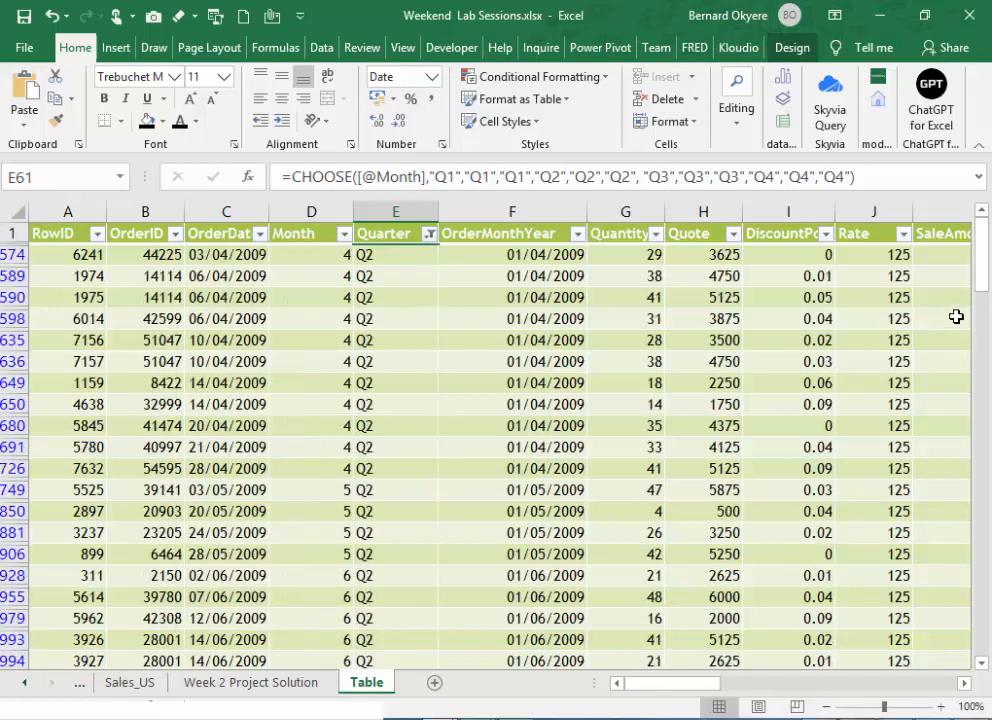
pyautogui.hotkey('ctrl', 'End')
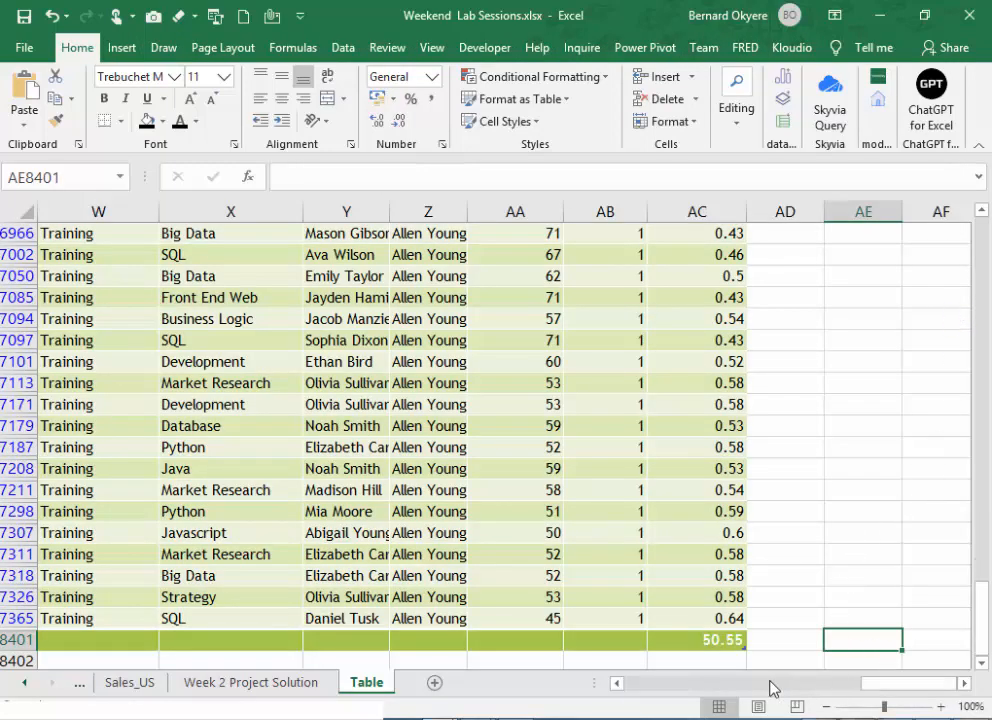
pyautogui.moveTo(876, 686); pyautogui.dragTo(578, 693)
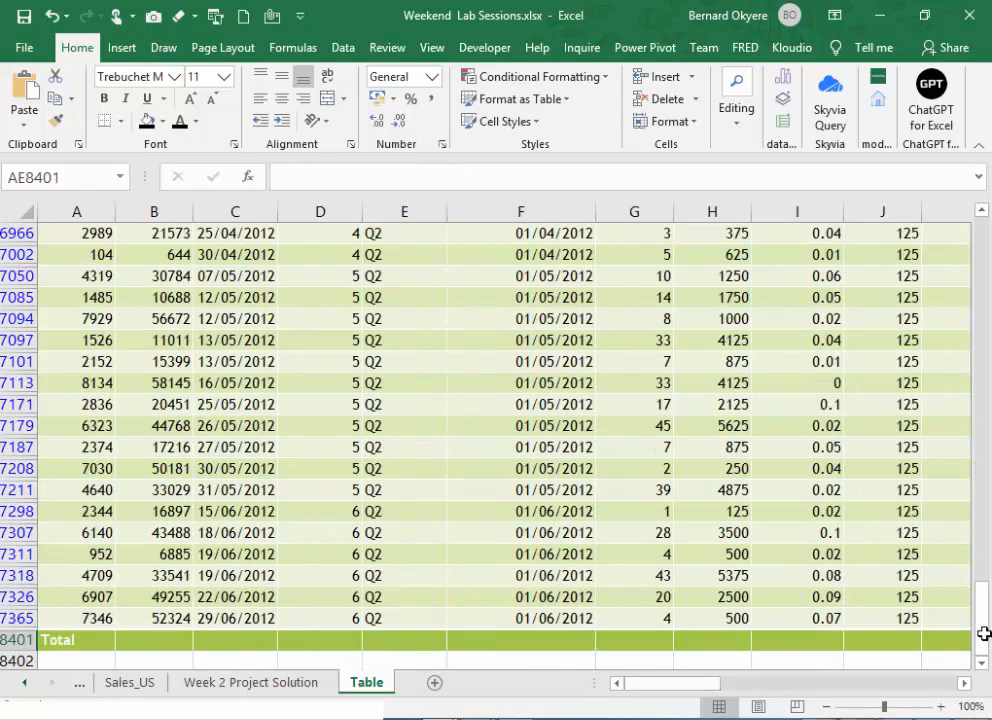
pyautogui.moveTo(982, 600); pyautogui.dragTo(975, 228)
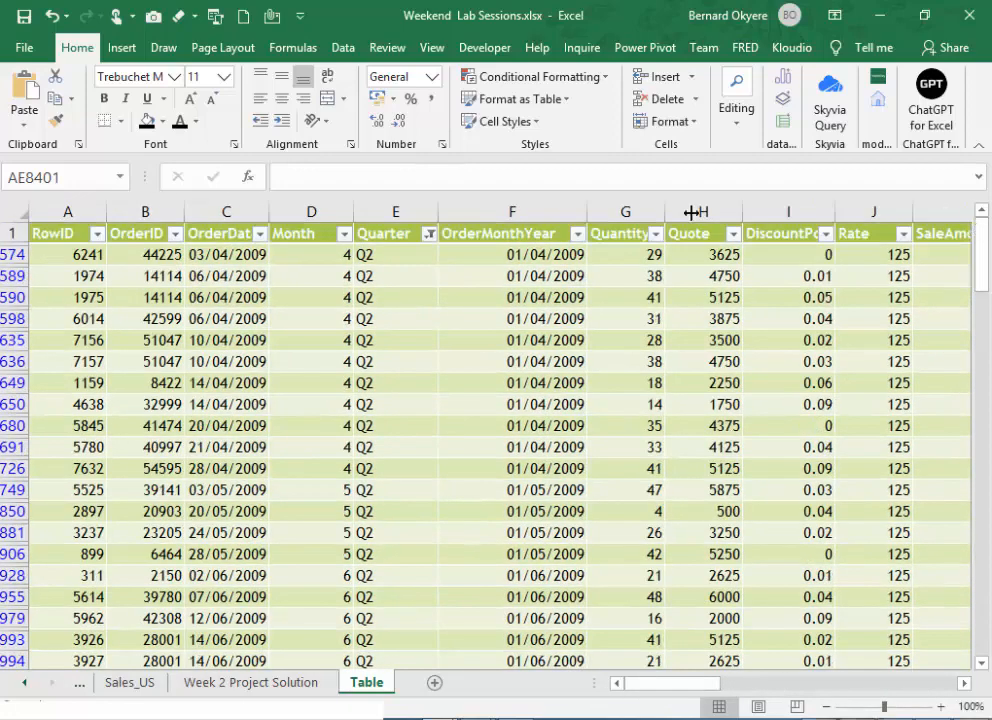
# - Switch the Quarter column's filter to show only Q1
pyautogui.click(429, 233)
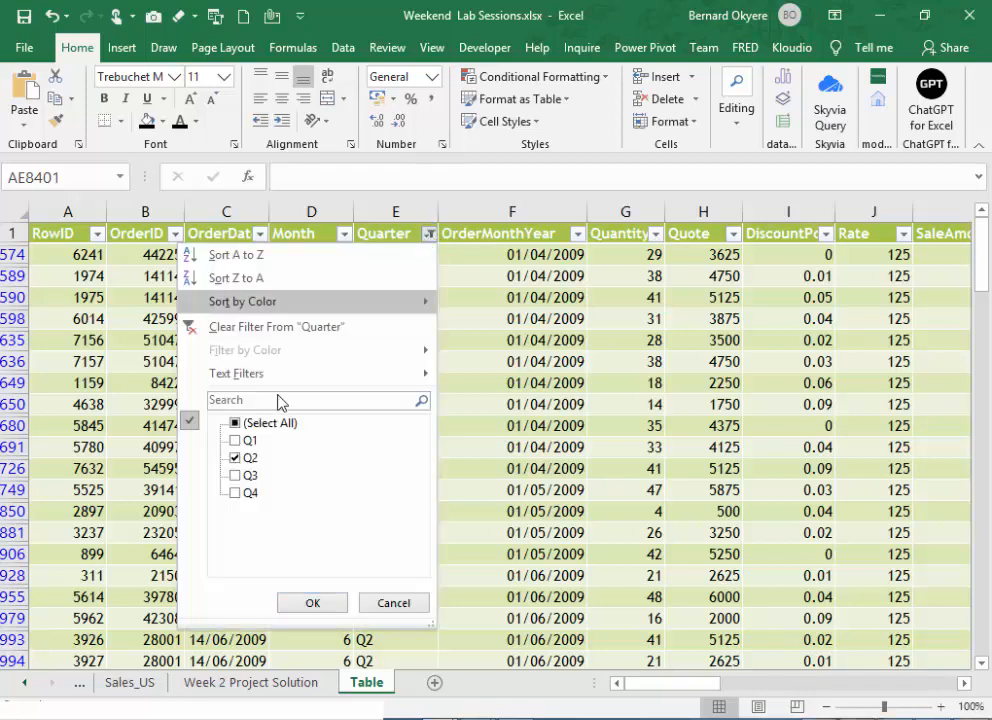
pyautogui.click(235, 440)
pyautogui.click(236, 458)
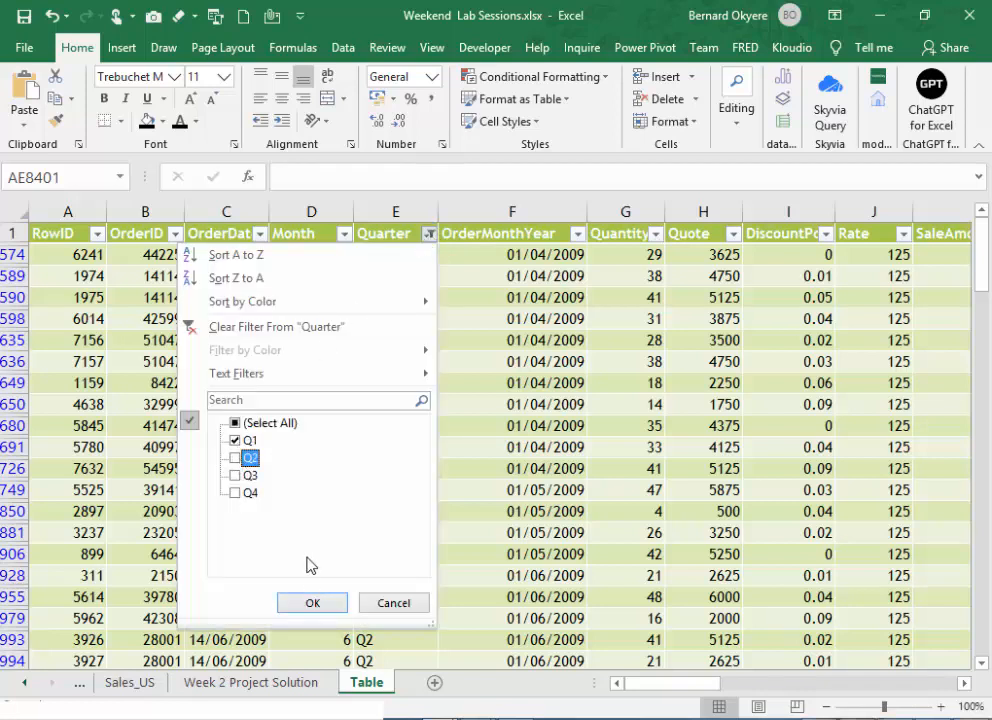
pyautogui.click(290, 605)
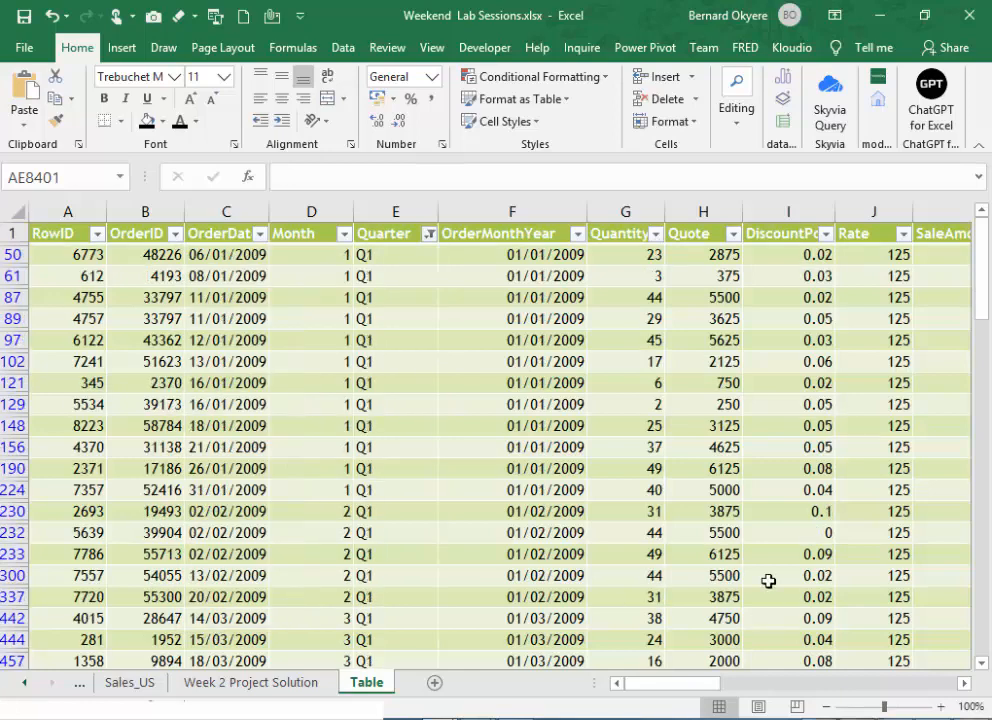
# - Examine the SaleAmount figure in the Total Row for the Q1 Training sales
pyautogui.hotkey('ctrl', 'Down')
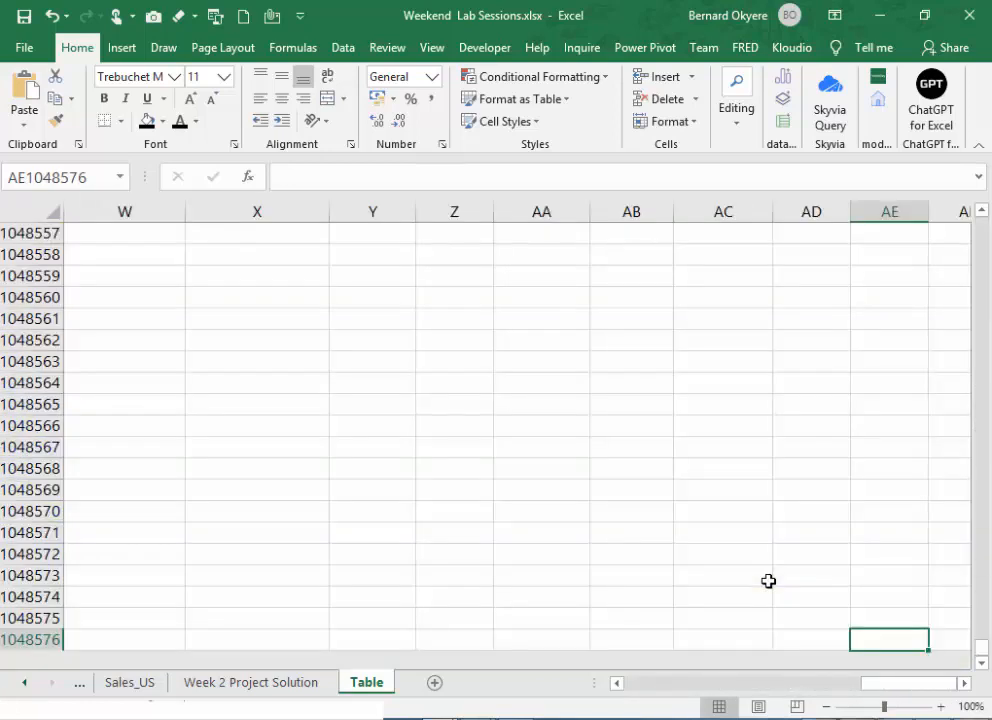
pyautogui.hotkey('ctrl', 'Up')
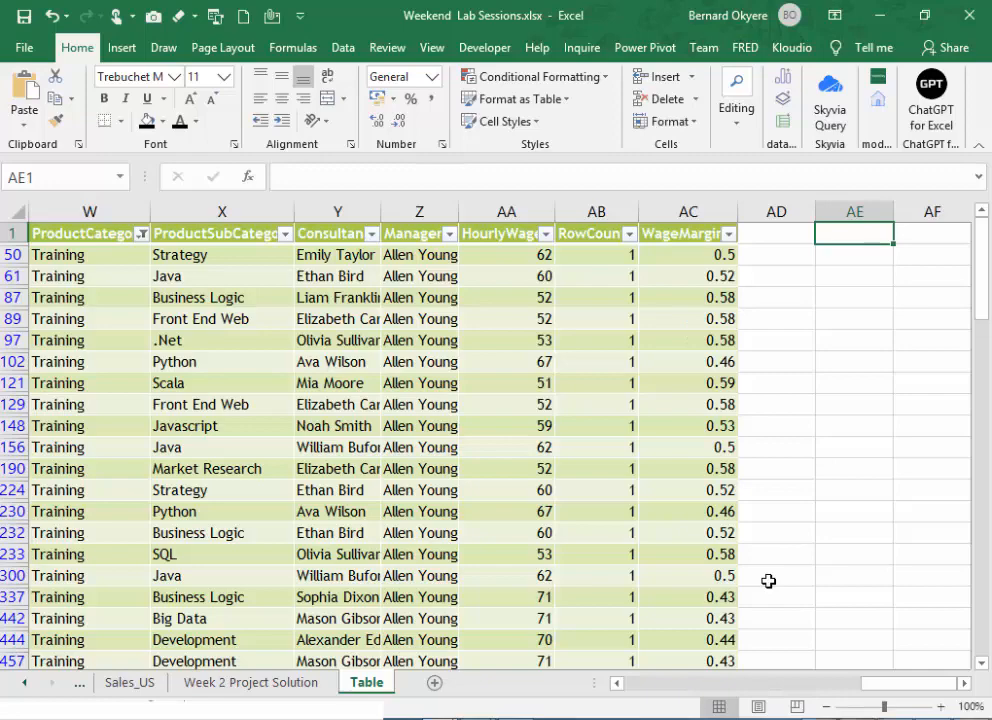
pyautogui.hotkey('ctrl', 'End')
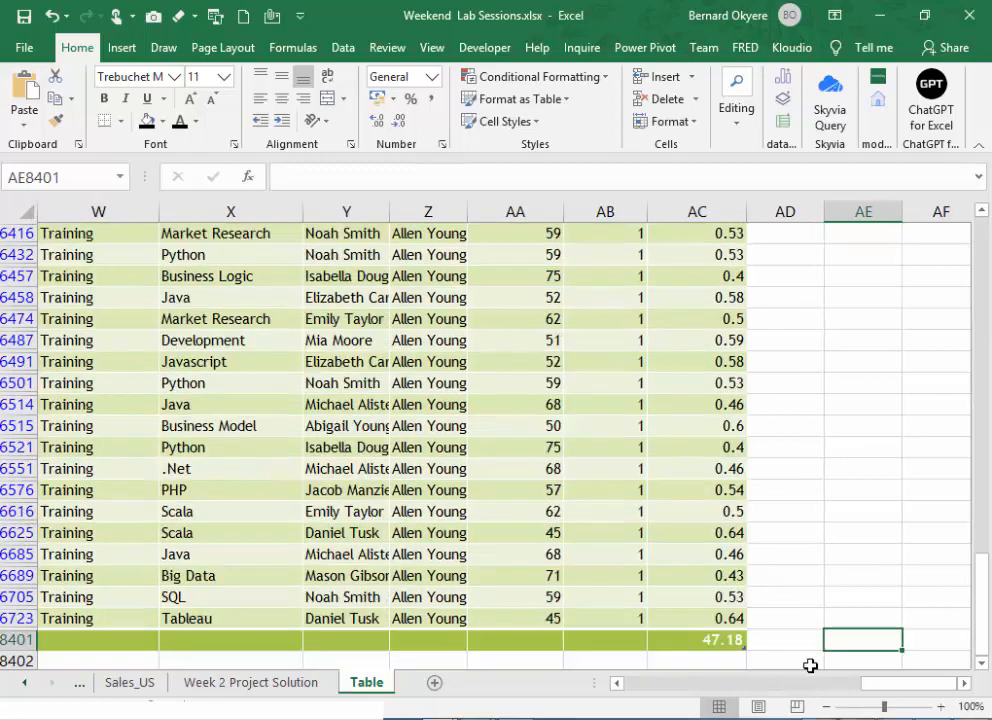
pyautogui.moveTo(892, 686); pyautogui.dragTo(707, 700)
pyautogui.scroll(2, 465, 488)
pyautogui.scroll(-2, 465, 486)
pyautogui.click(680, 620)
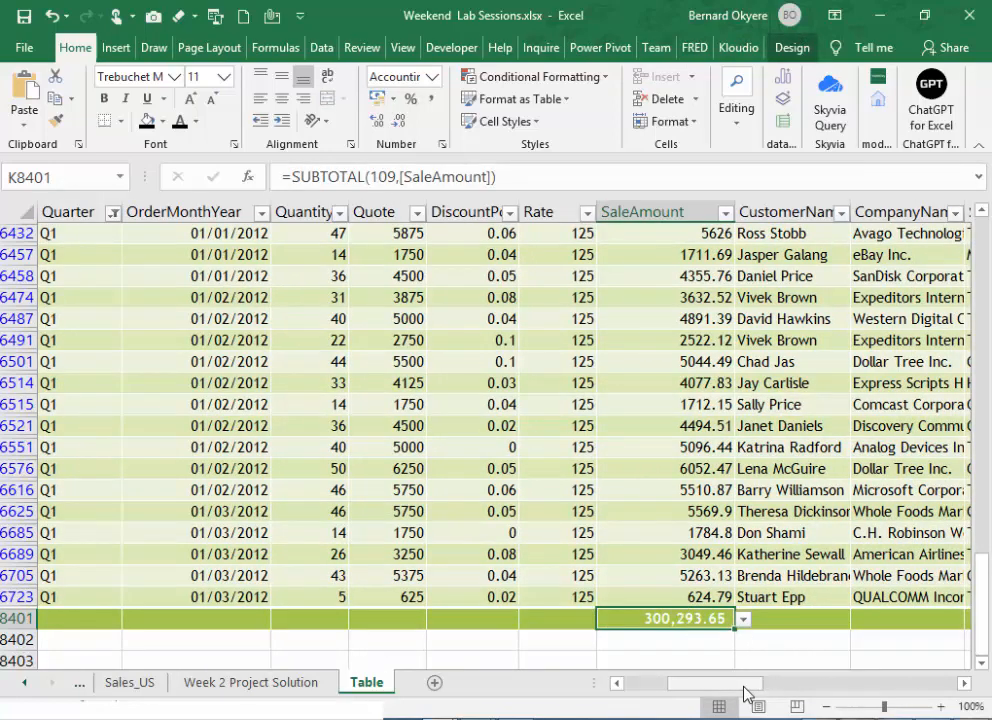
pyautogui.moveTo(744, 694); pyautogui.dragTo(765, 690)
pyautogui.click(477, 718)
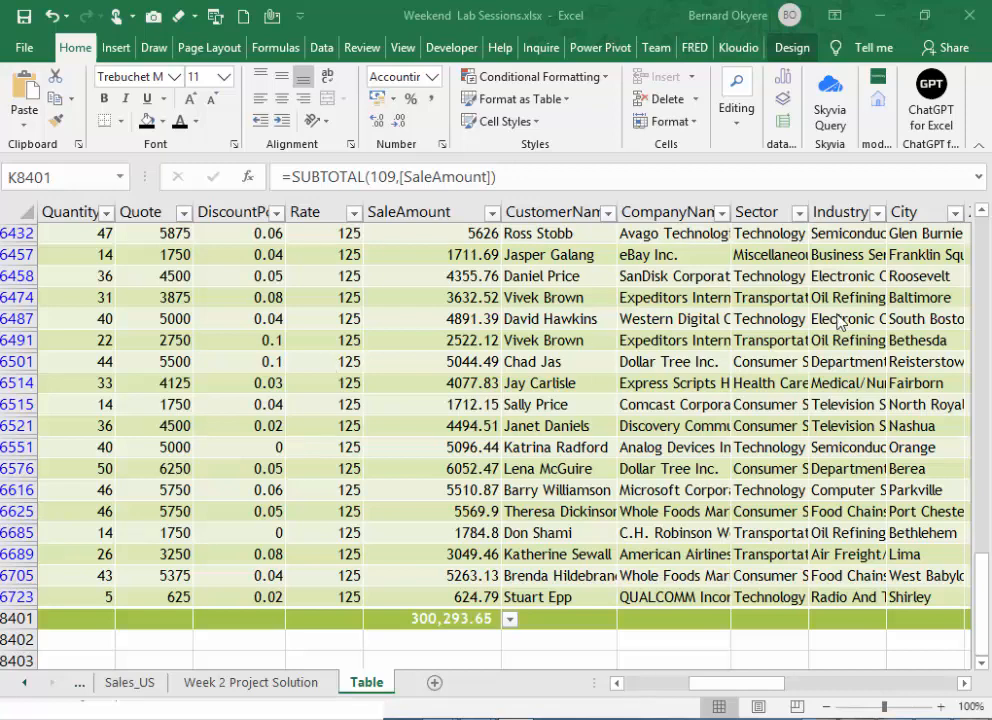
pyautogui.click(728, 490)
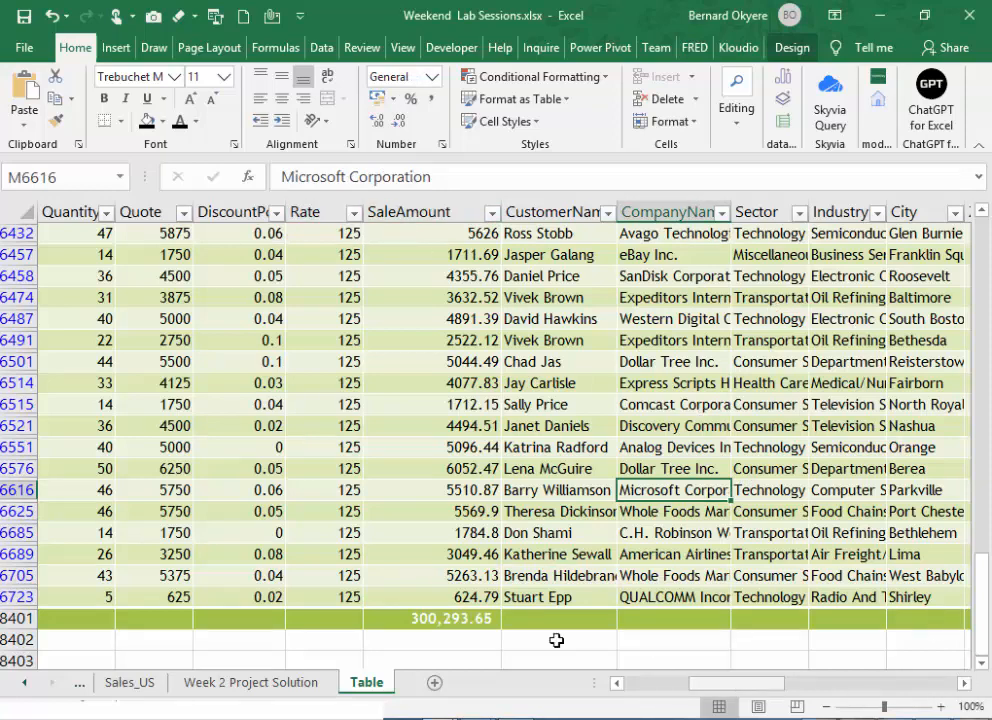
pyautogui.click(470, 619)
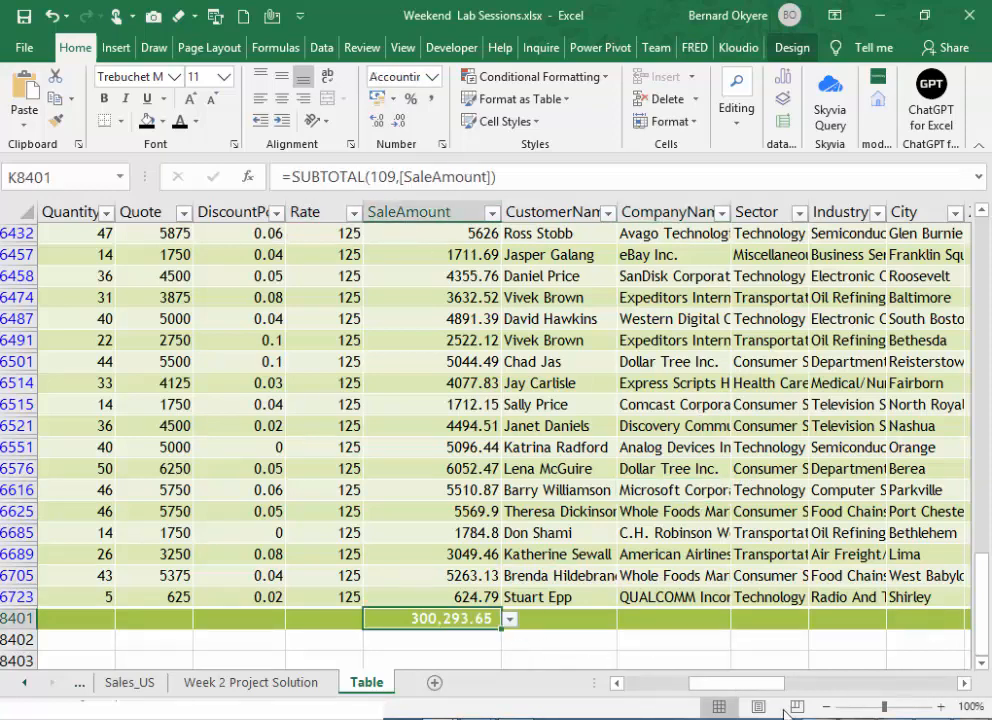
# - Set the ProductCategory filter to include all categories
pyautogui.moveTo(753, 700); pyautogui.dragTo(863, 570)
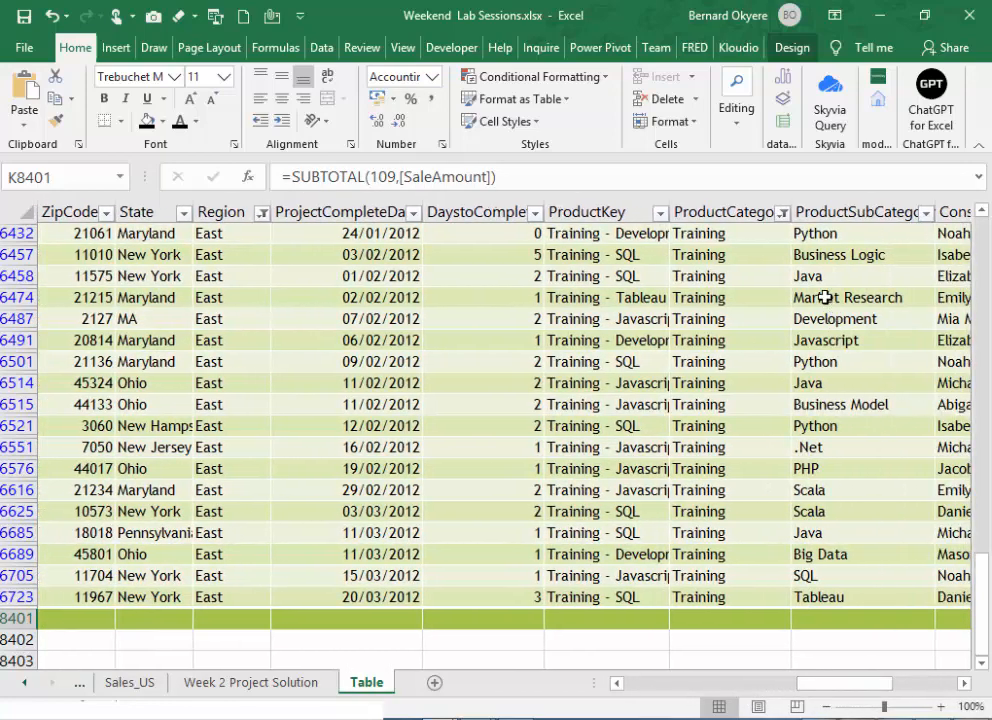
pyautogui.click(731, 210)
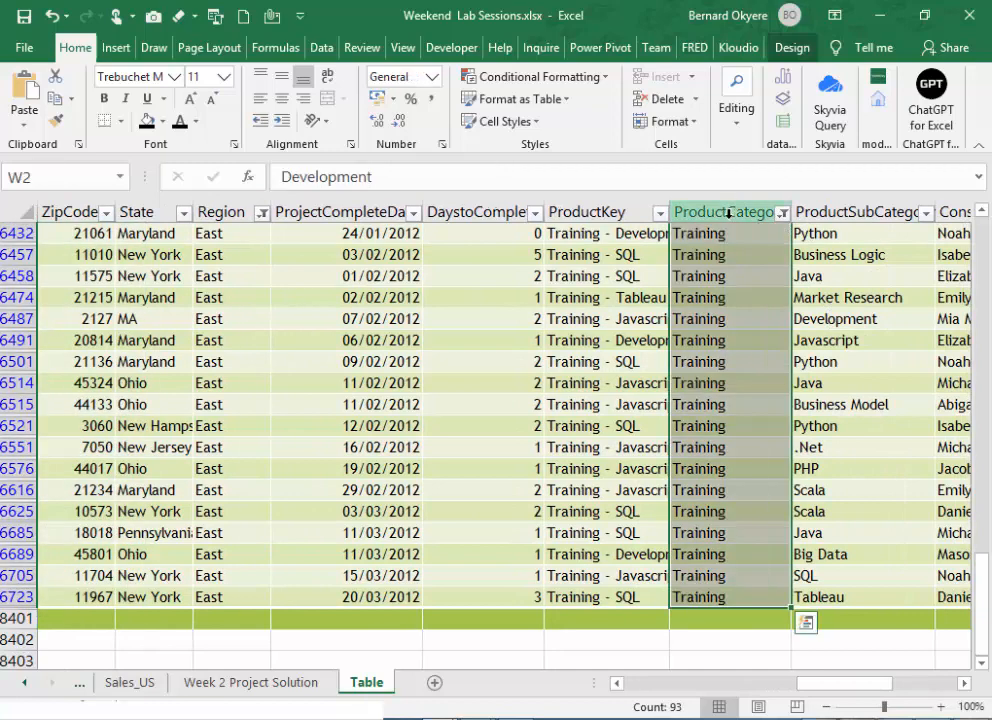
pyautogui.click(782, 212)
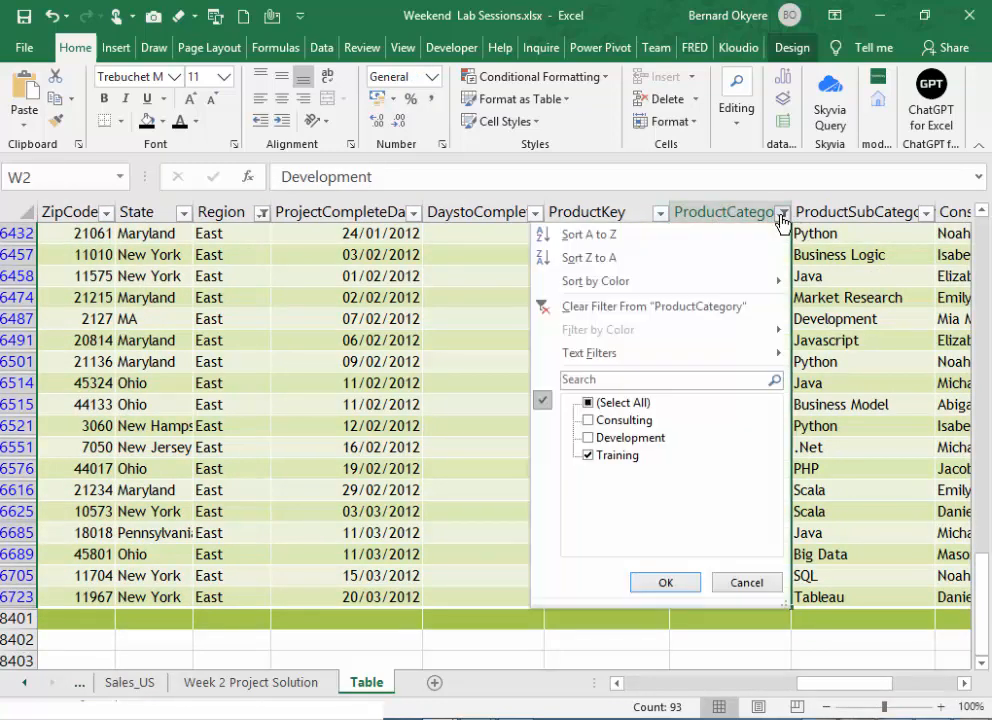
pyautogui.click(589, 403)
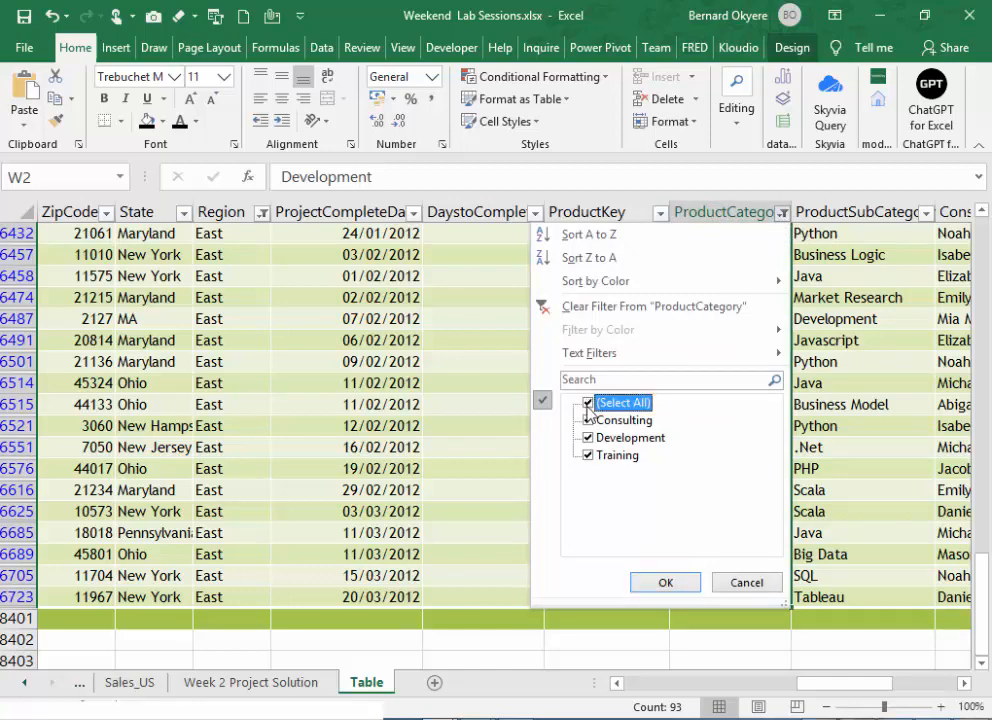
pyautogui.click(665, 583)
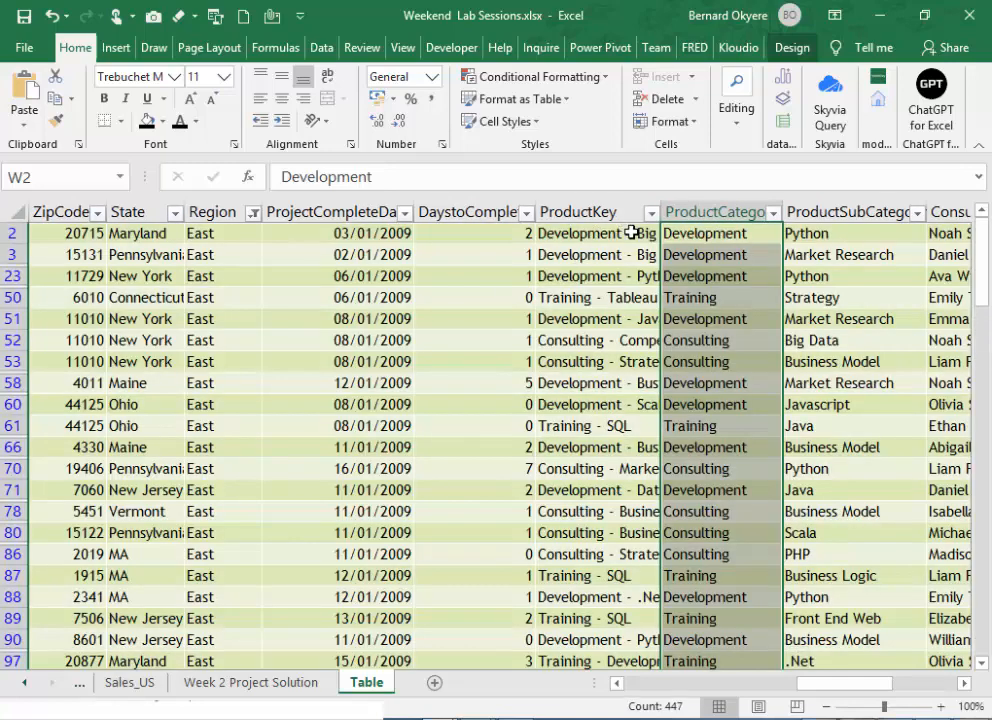
# - Check the SaleAmount figure in the Total Row for Q1 across all product categories
pyautogui.hotkey('ctrl', 'End')
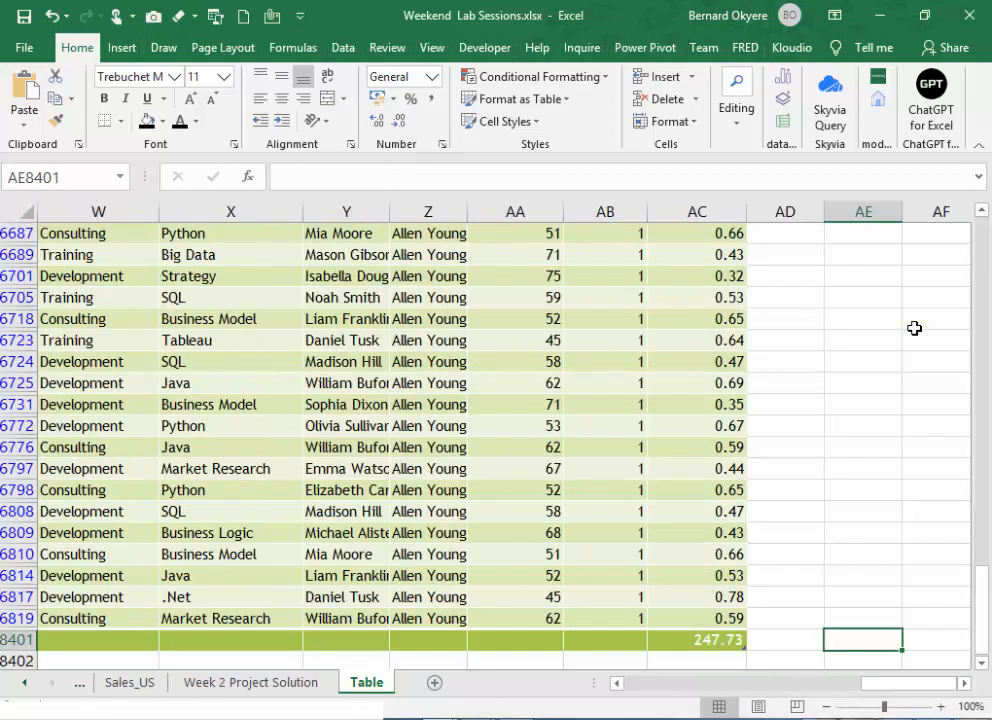
pyautogui.moveTo(878, 688); pyautogui.dragTo(689, 690)
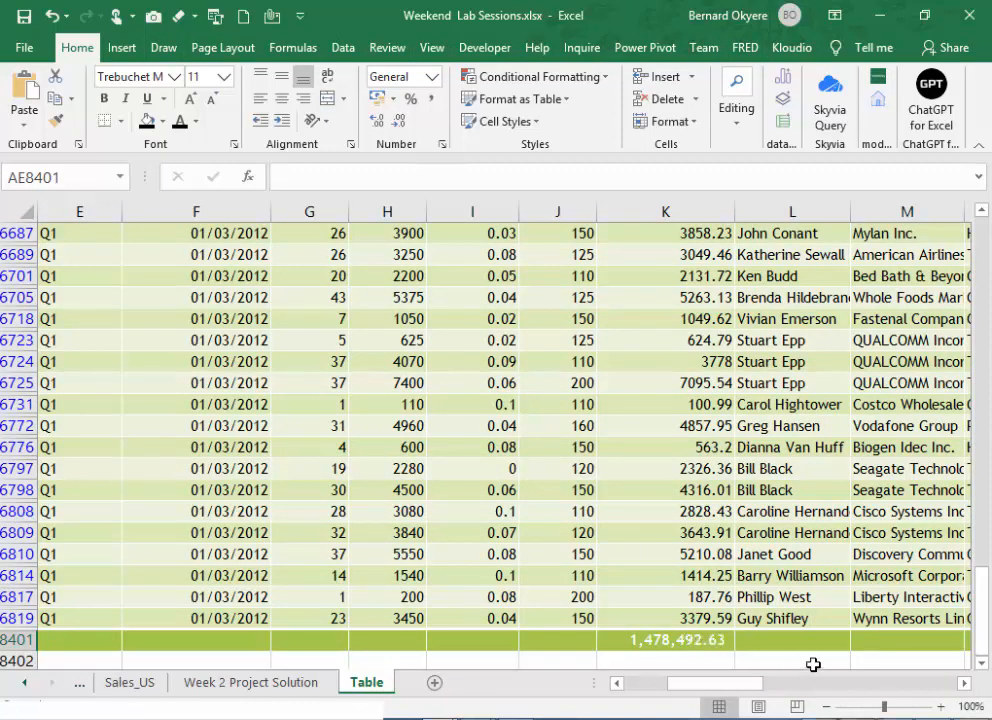
pyautogui.click(655, 643)
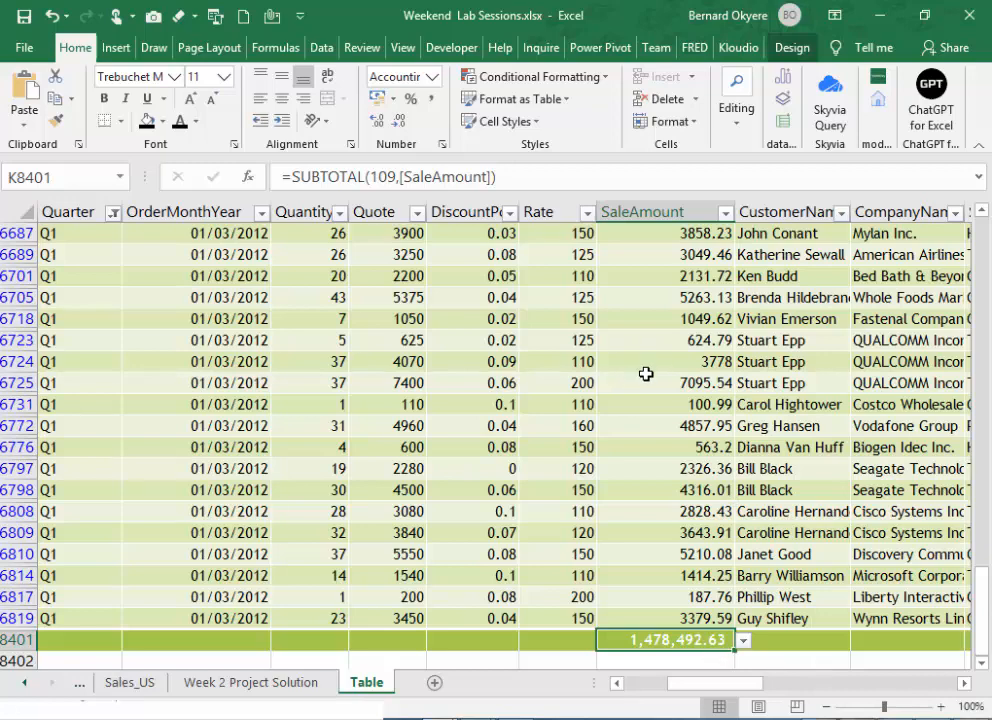
pyautogui.scroll(2, 646, 373)
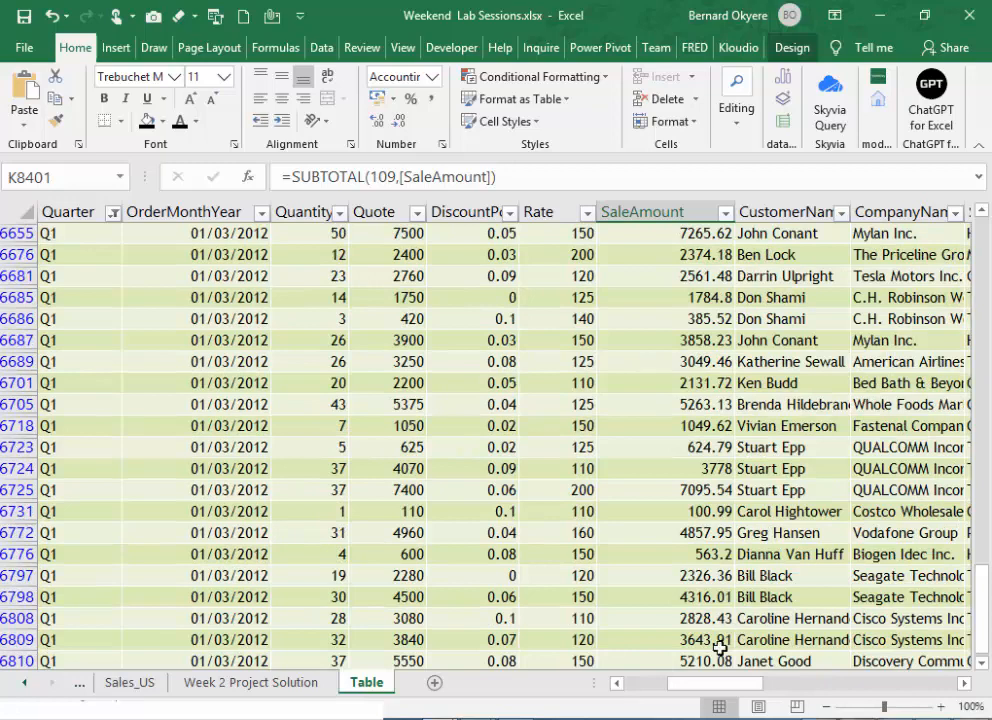
# - Replace Q1 with Q2 as the only quarter shown by the Quarter column's filter
pyautogui.hotkey('ctrl', 'Home')
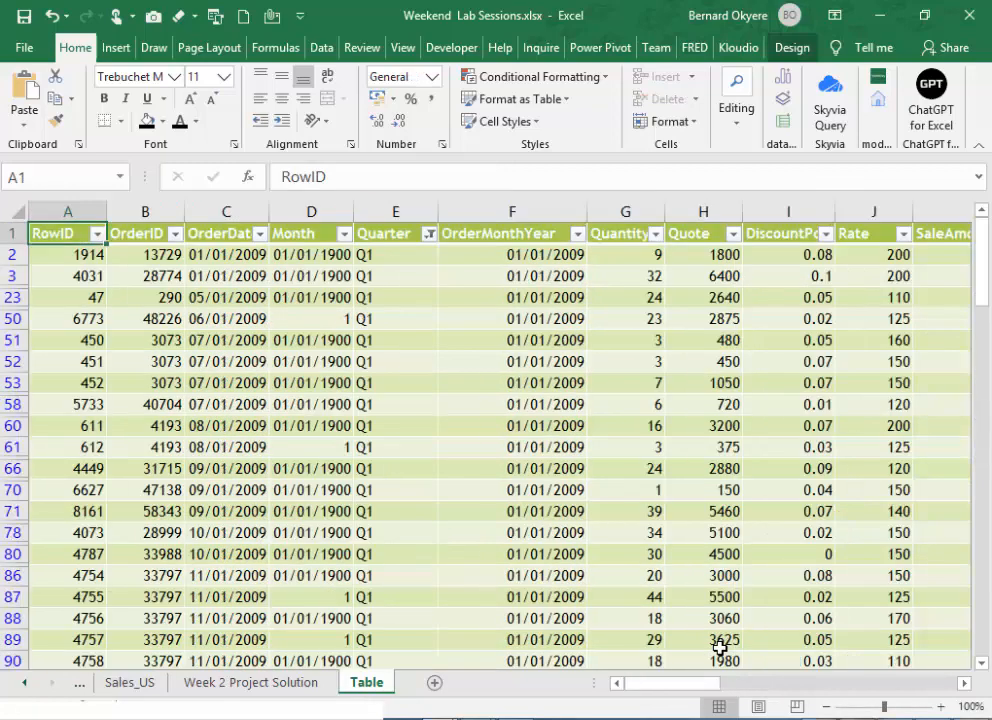
pyautogui.click(484, 236)
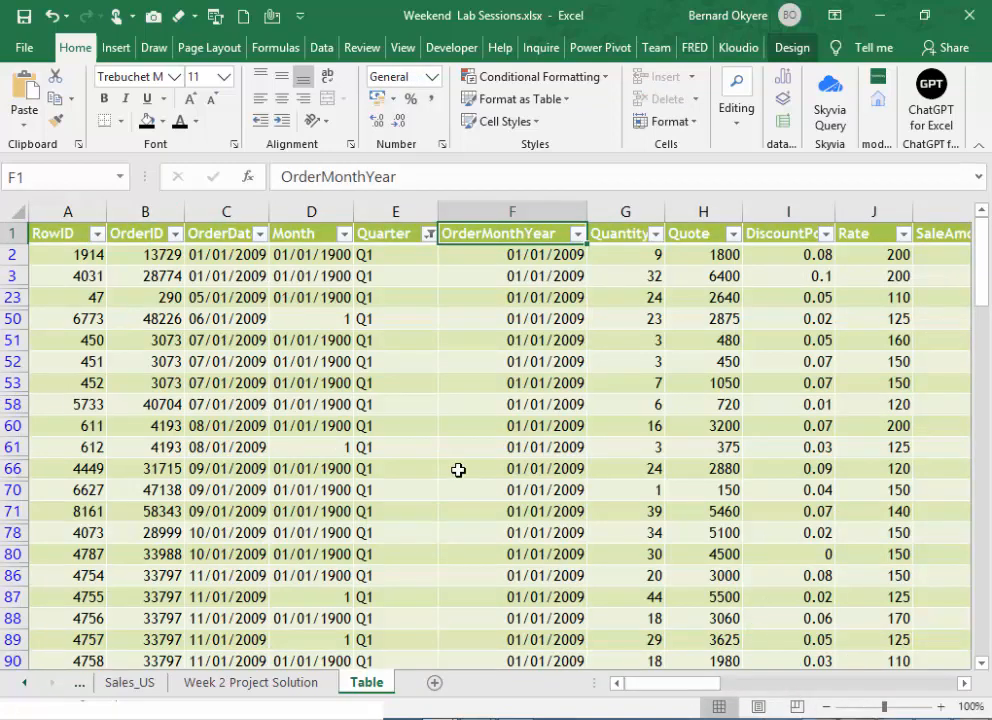
pyautogui.click(395, 234)
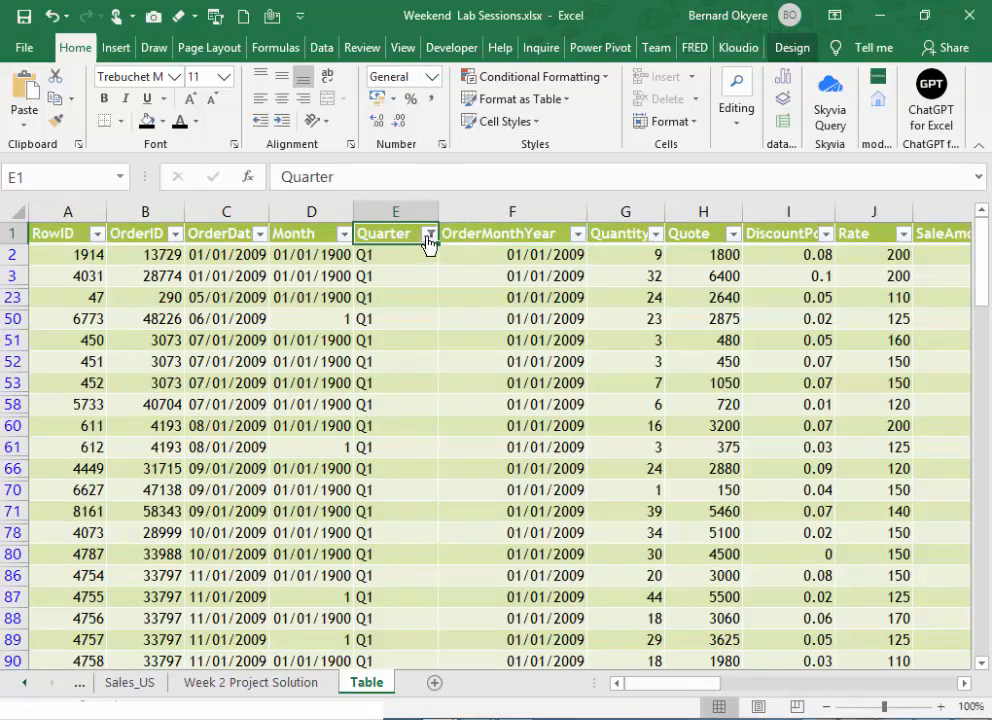
pyautogui.click(429, 233)
pyautogui.click(240, 441)
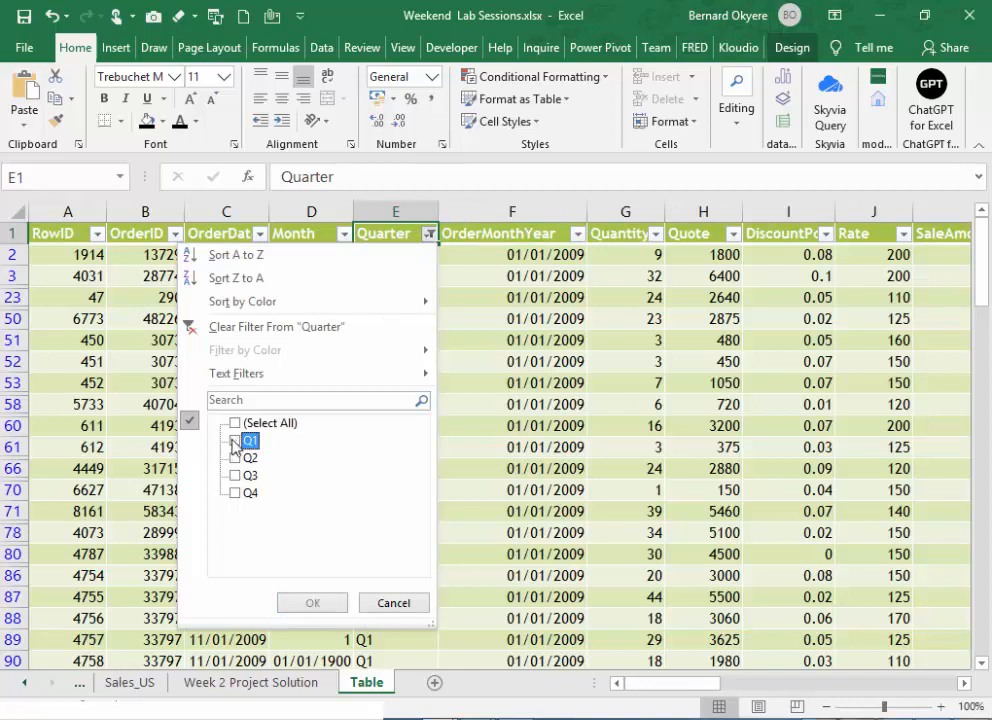
pyautogui.click(235, 458)
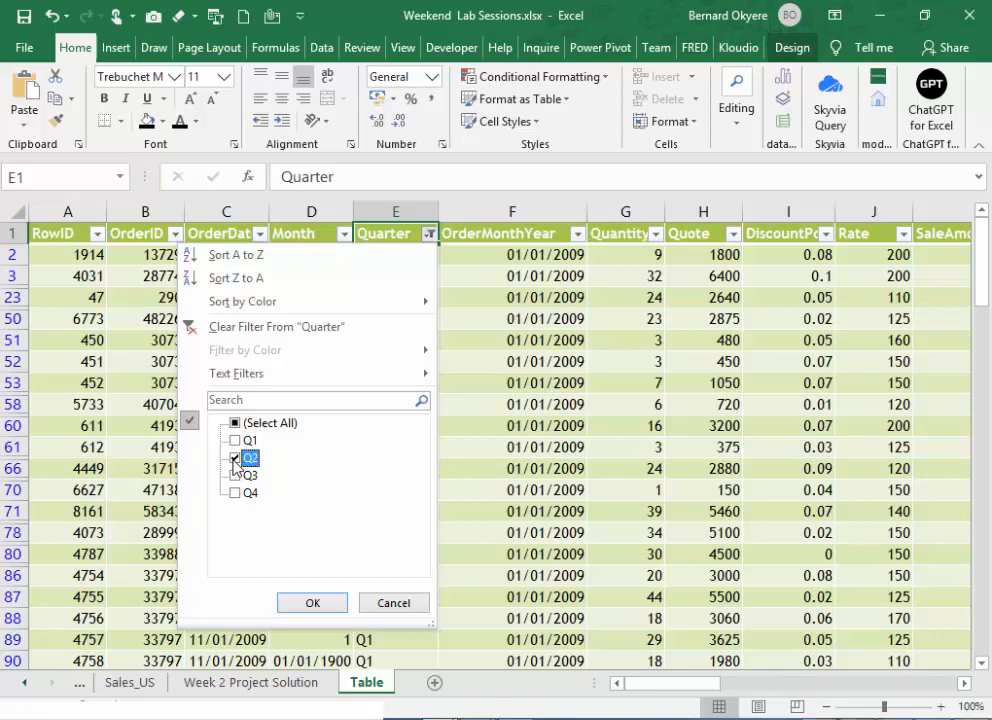
pyautogui.click(313, 602)
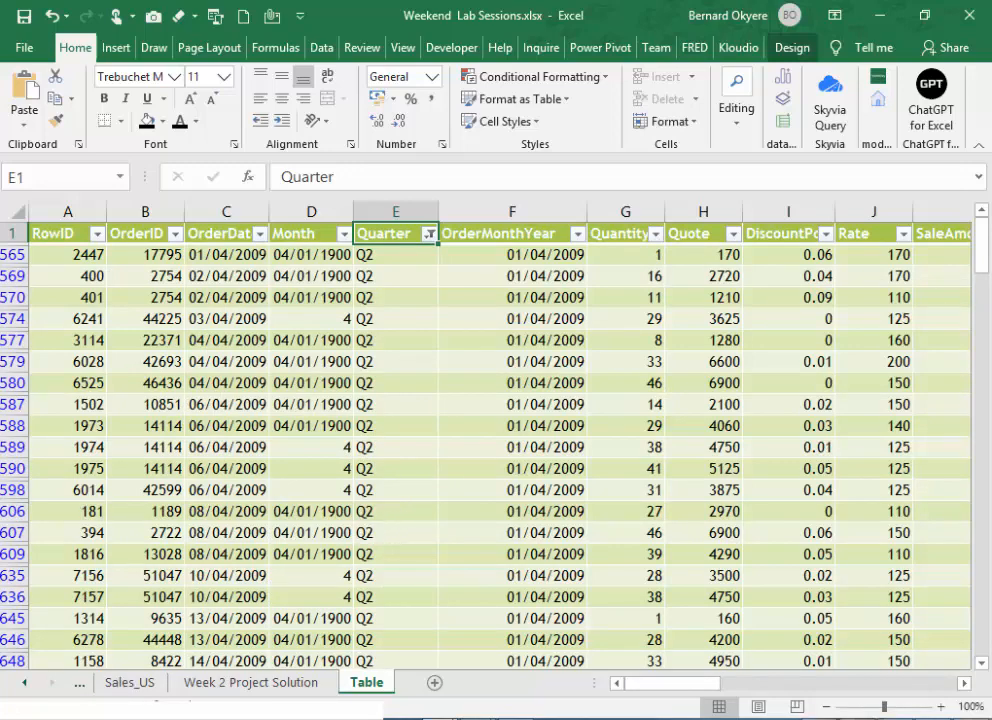
# - Clear the East filter from the Region column so that all regions are included
pyautogui.click(592, 361)
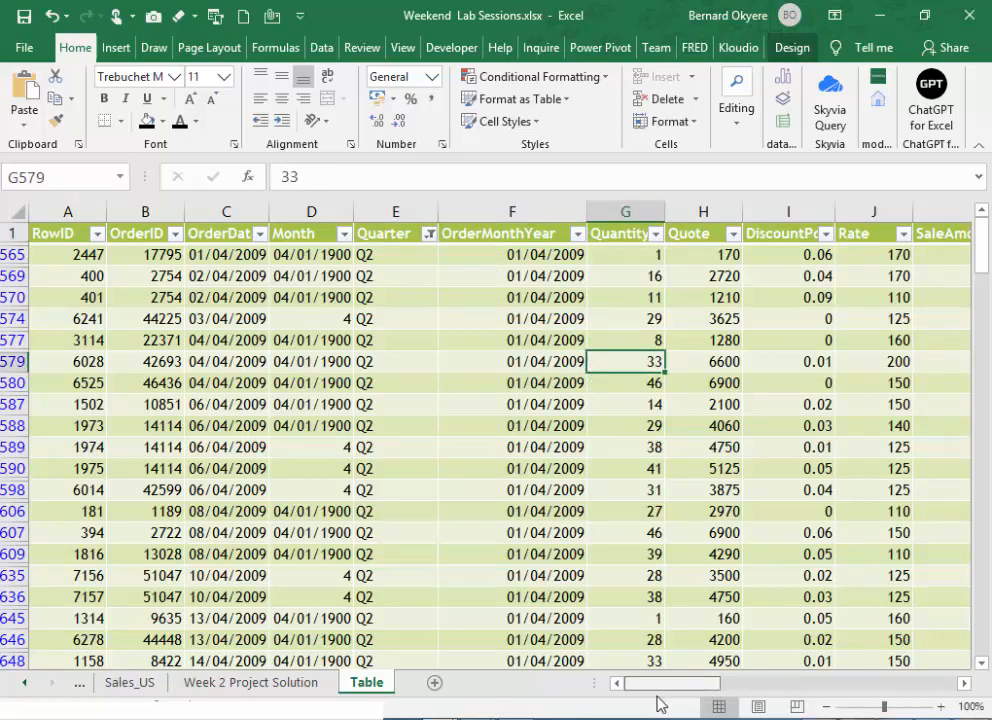
pyautogui.hscroll(5, 708, 704)
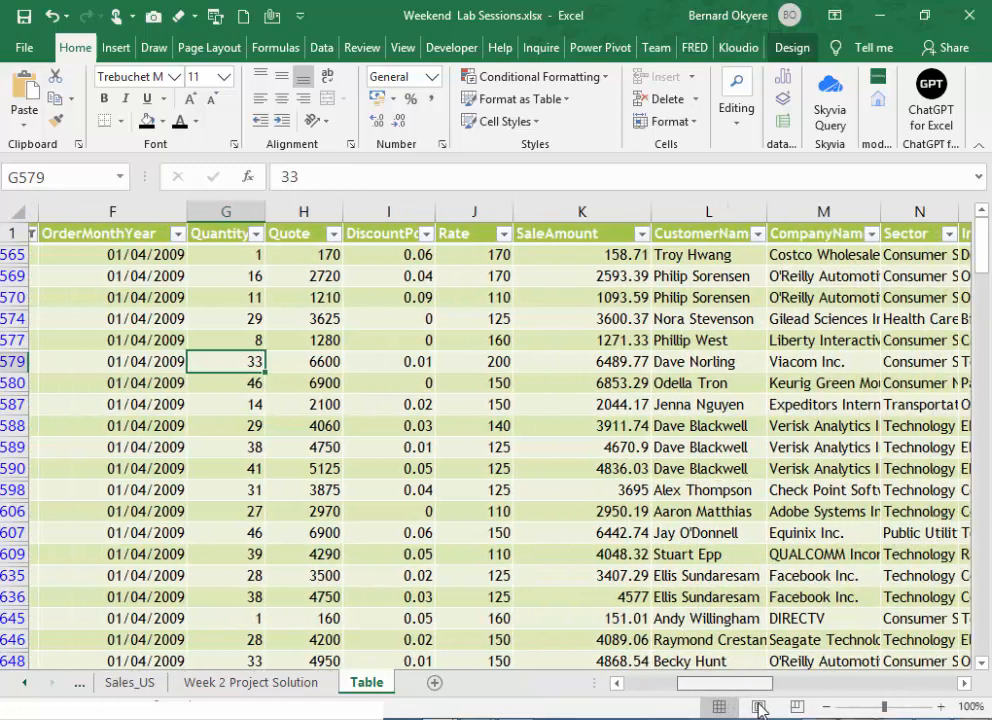
pyautogui.moveTo(758, 703); pyautogui.dragTo(812, 714)
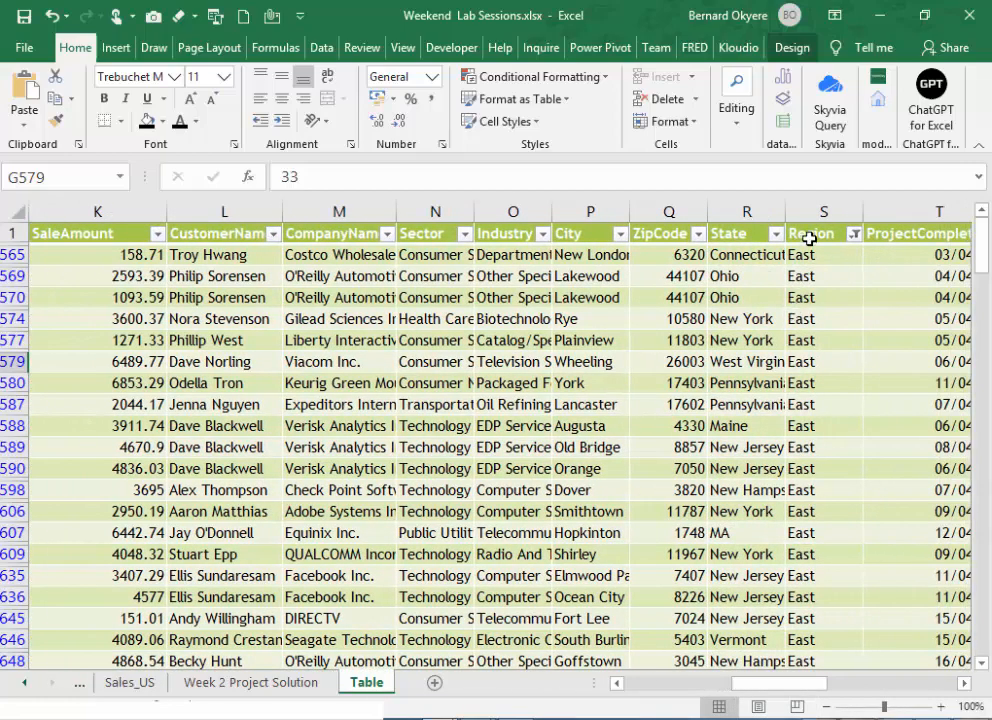
pyautogui.click(848, 238)
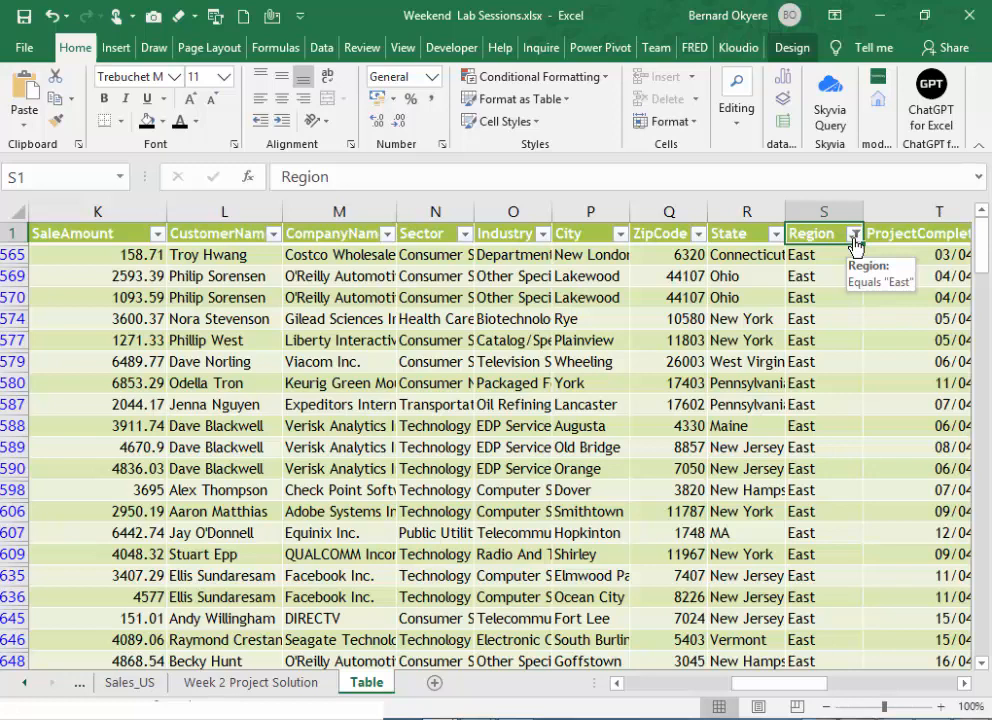
pyautogui.click(855, 235)
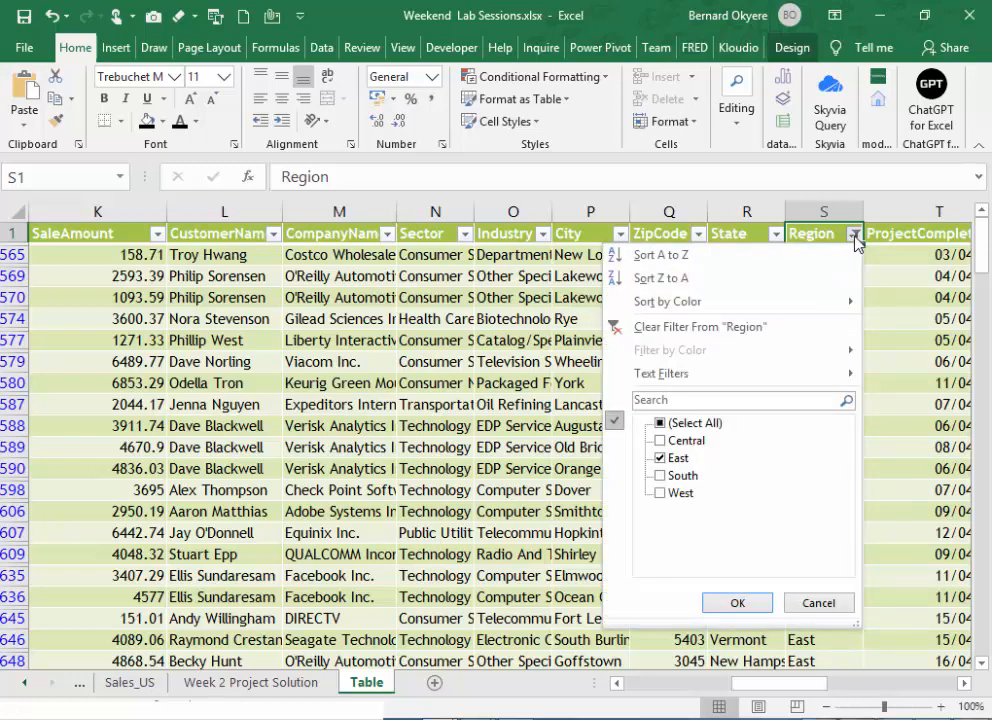
pyautogui.click(676, 330)
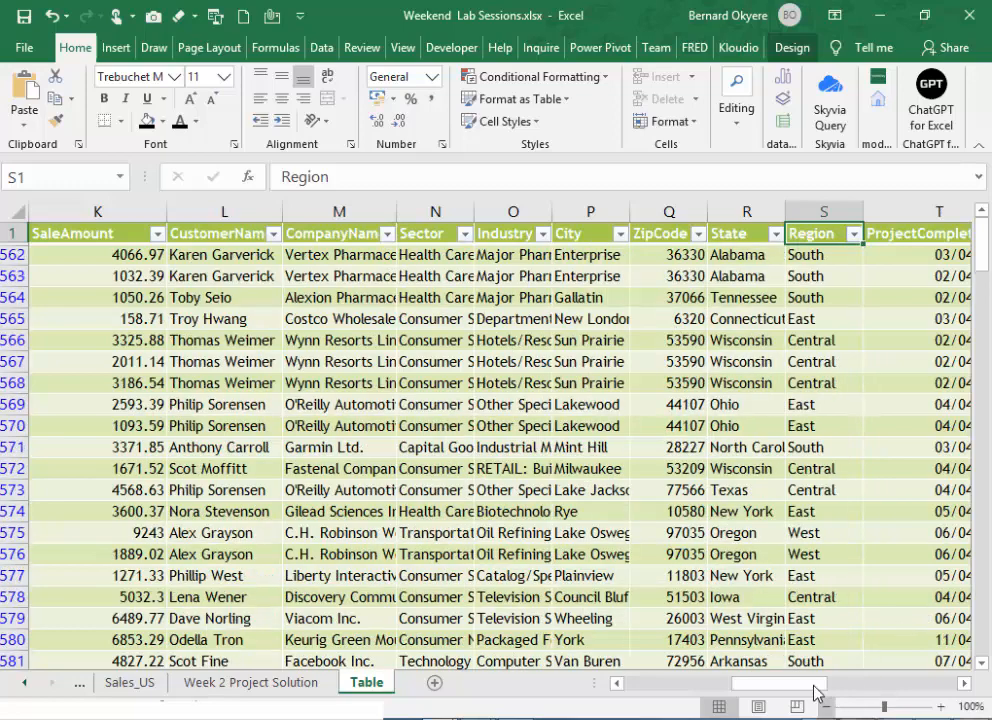
# - Filter the ProductCategory column to show only Training
pyautogui.moveTo(815, 688); pyautogui.dragTo(903, 700)
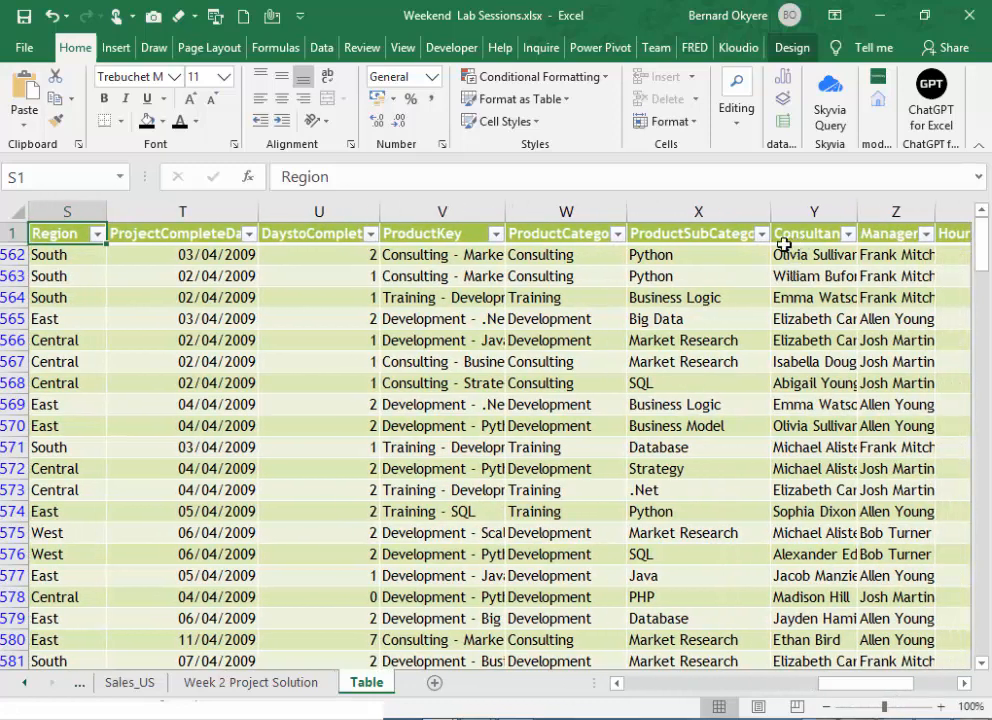
pyautogui.click(568, 240)
pyautogui.click(617, 234)
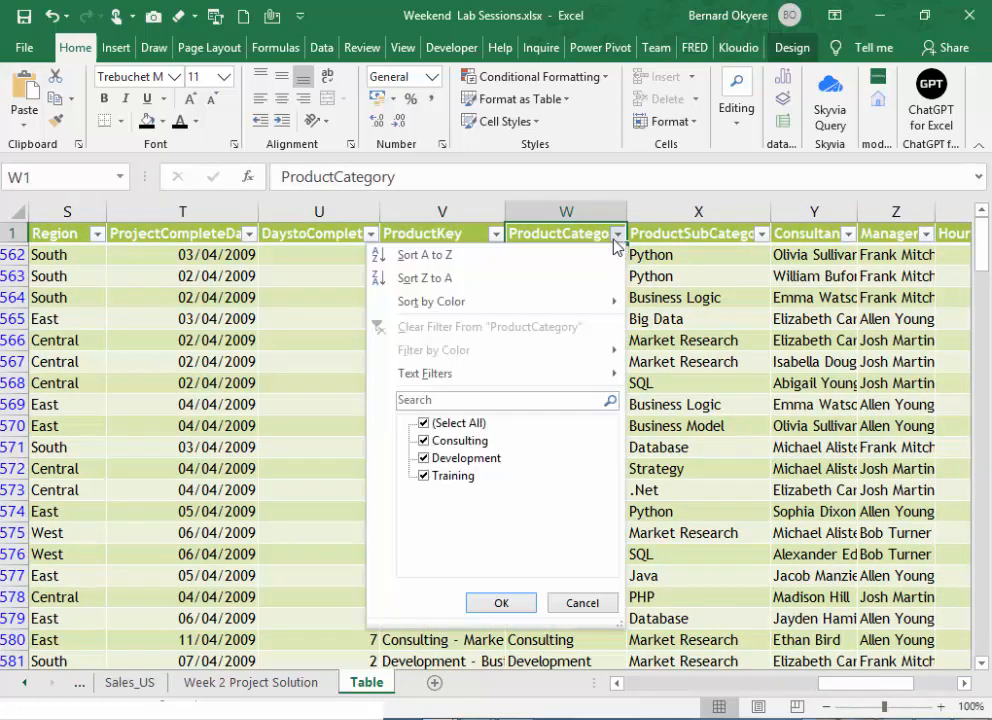
pyautogui.click(424, 423)
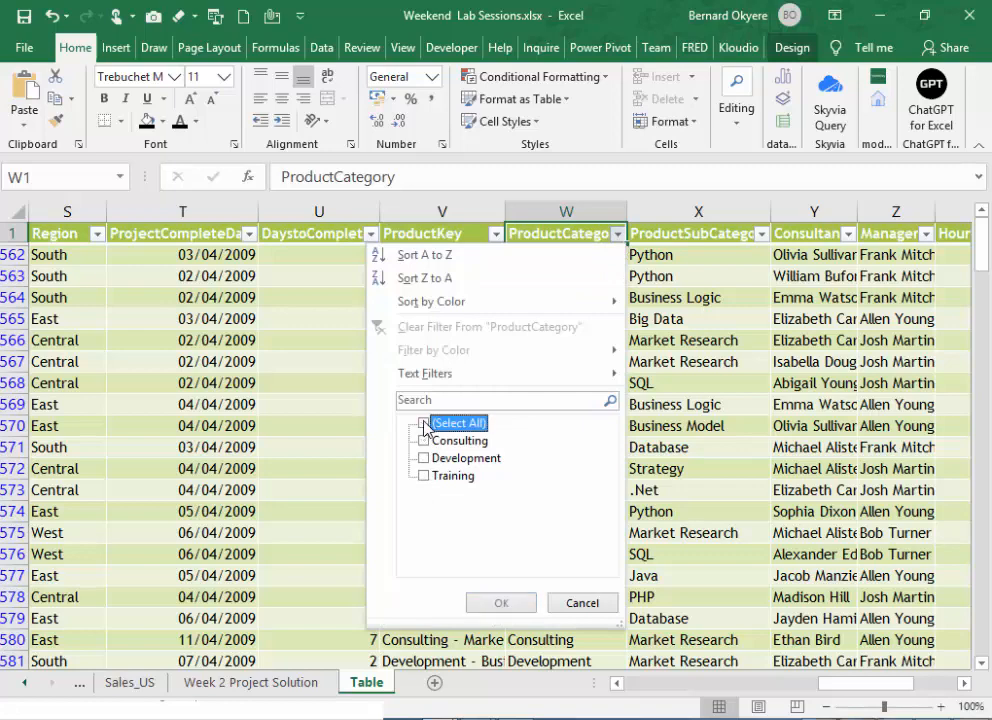
pyautogui.click(426, 477)
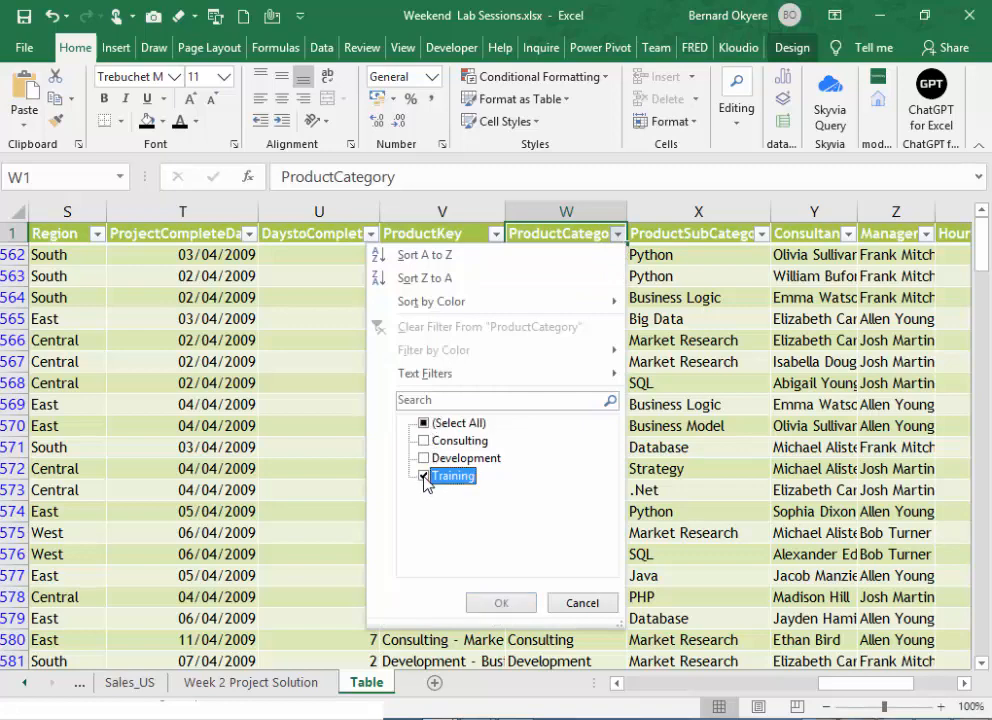
pyautogui.click(474, 602)
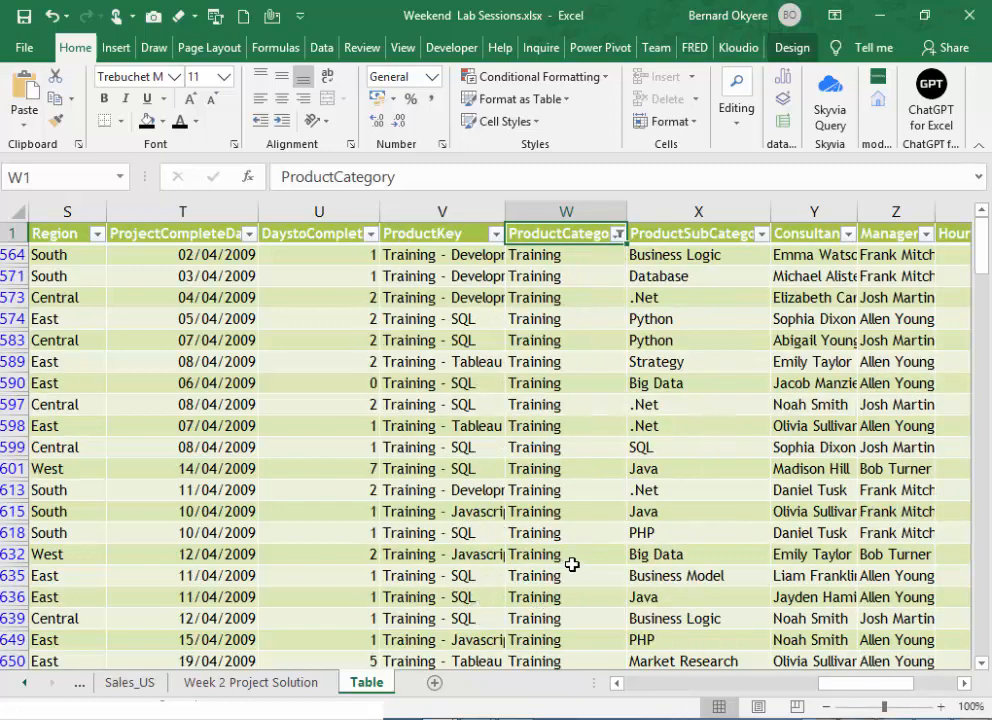
# - Change the SaleAmount calculation in the Total Row to Average for the filtered Q2 Training sales
pyautogui.hotkey('ctrl', 'End')
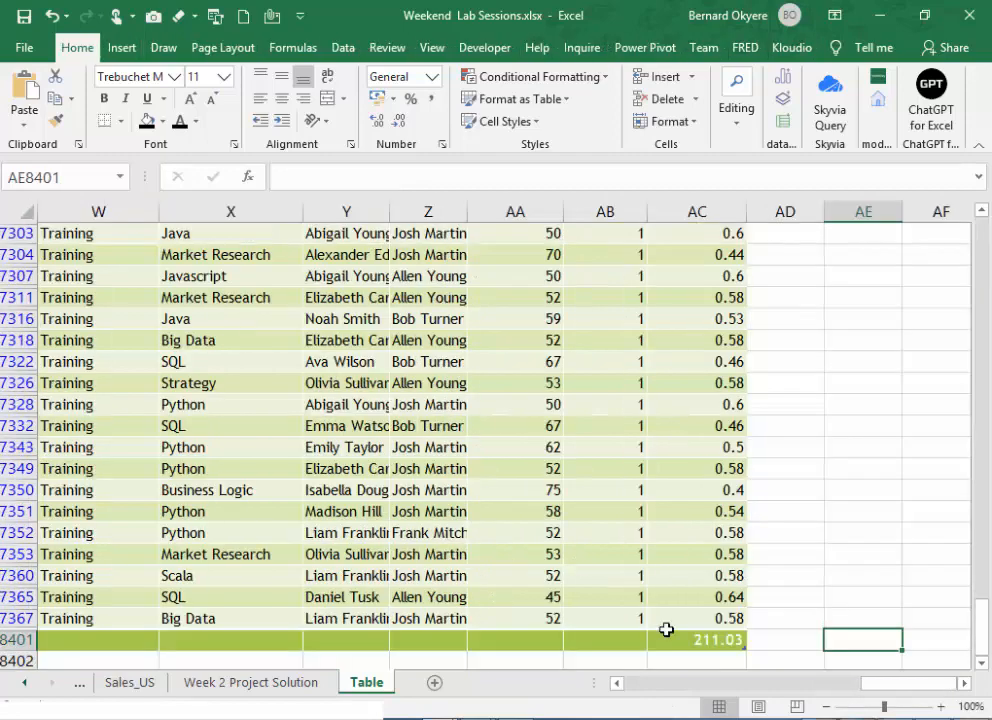
pyautogui.moveTo(915, 688); pyautogui.dragTo(738, 711)
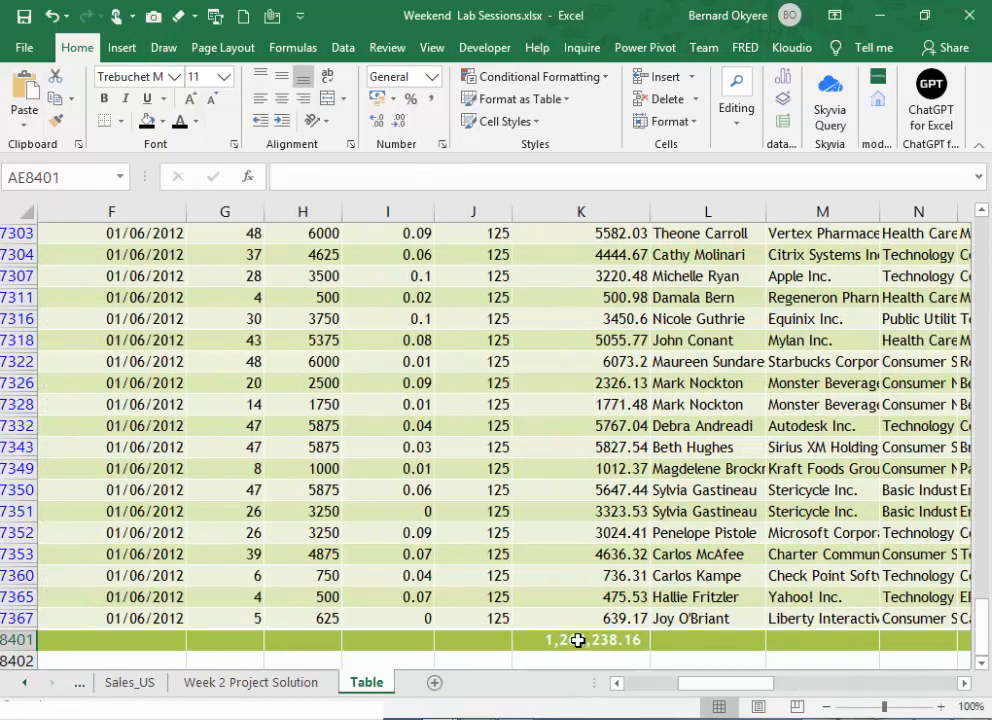
pyautogui.click(574, 639)
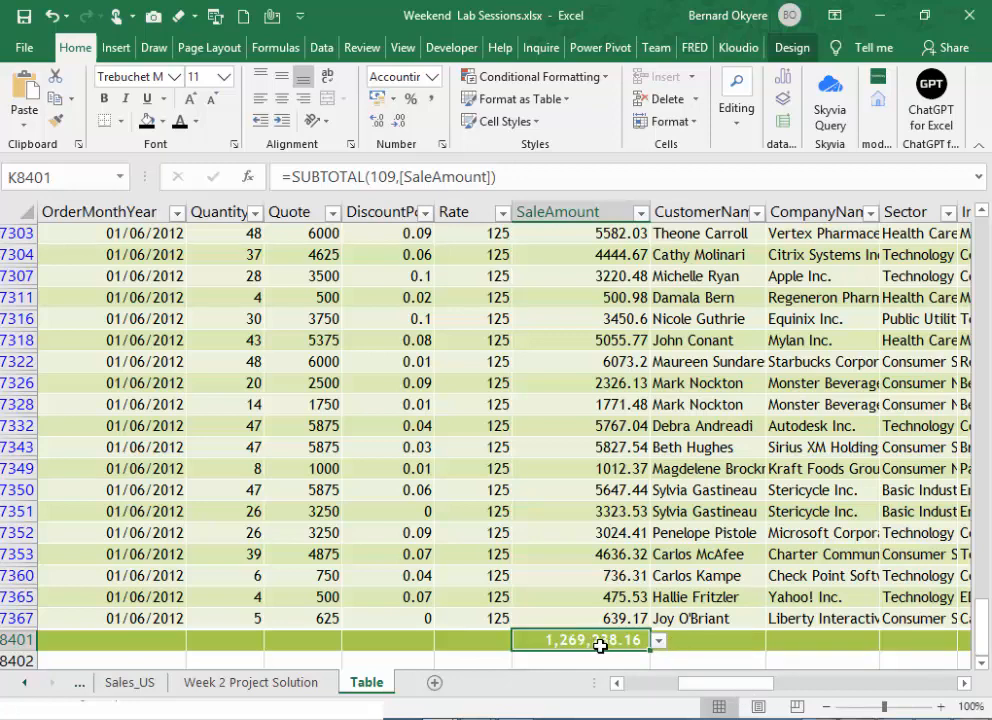
pyautogui.click(660, 641)
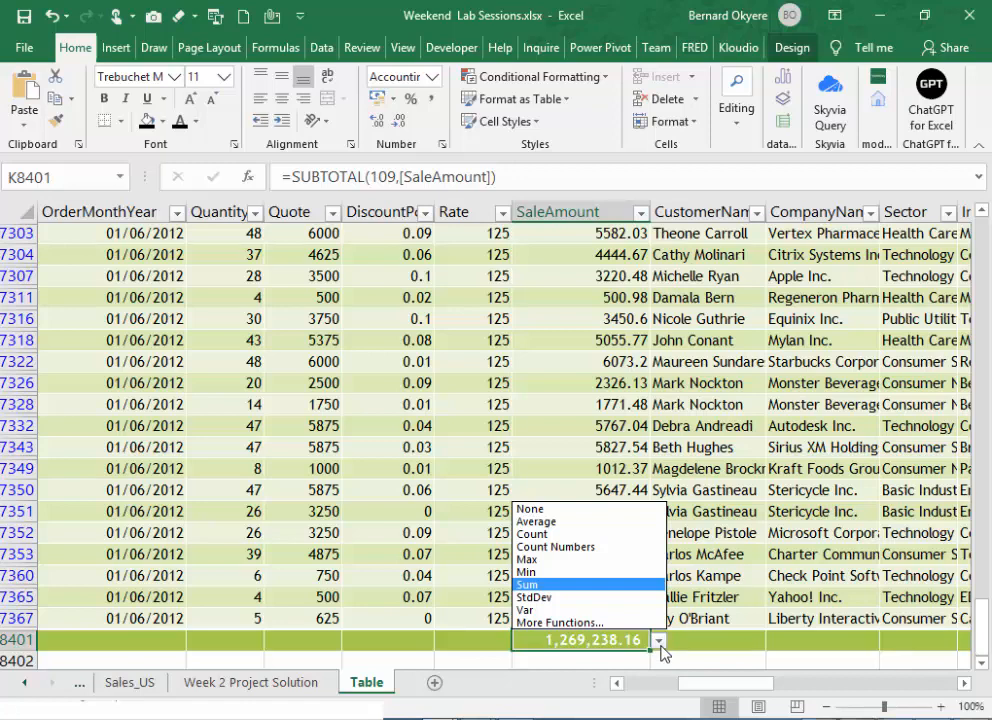
pyautogui.click(547, 524)
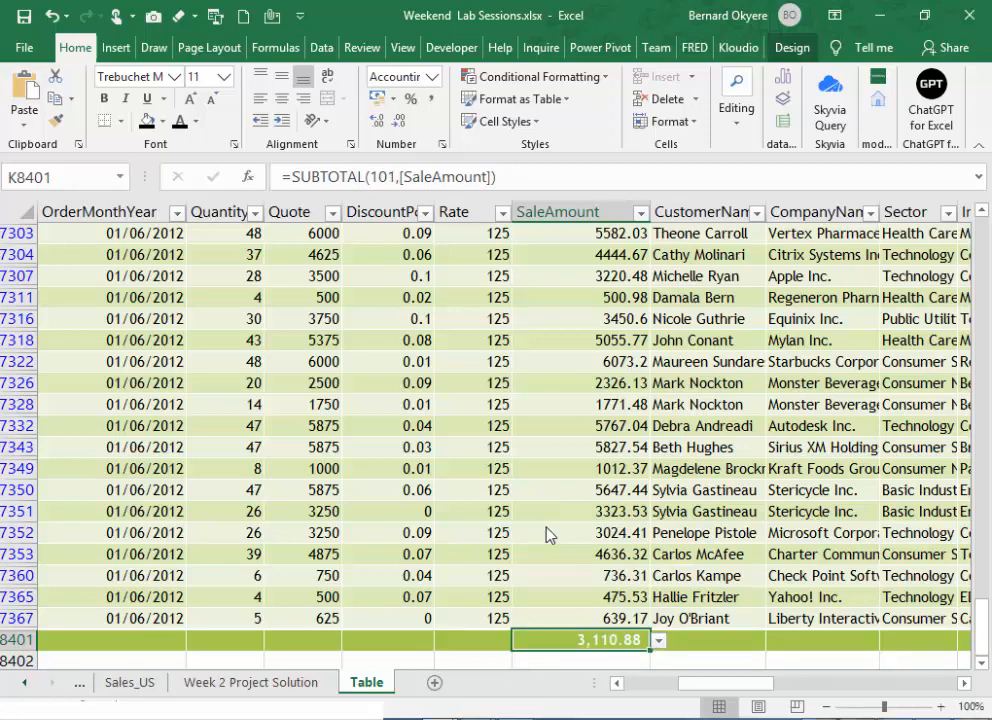
pyautogui.click(715, 643)
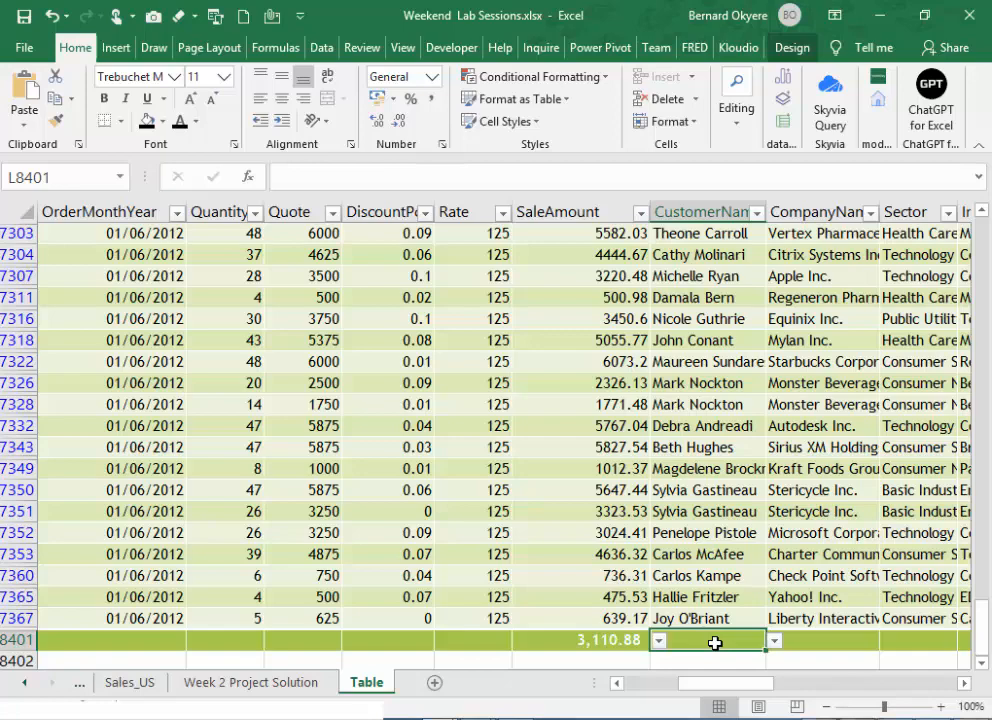
pyautogui.click(724, 467)
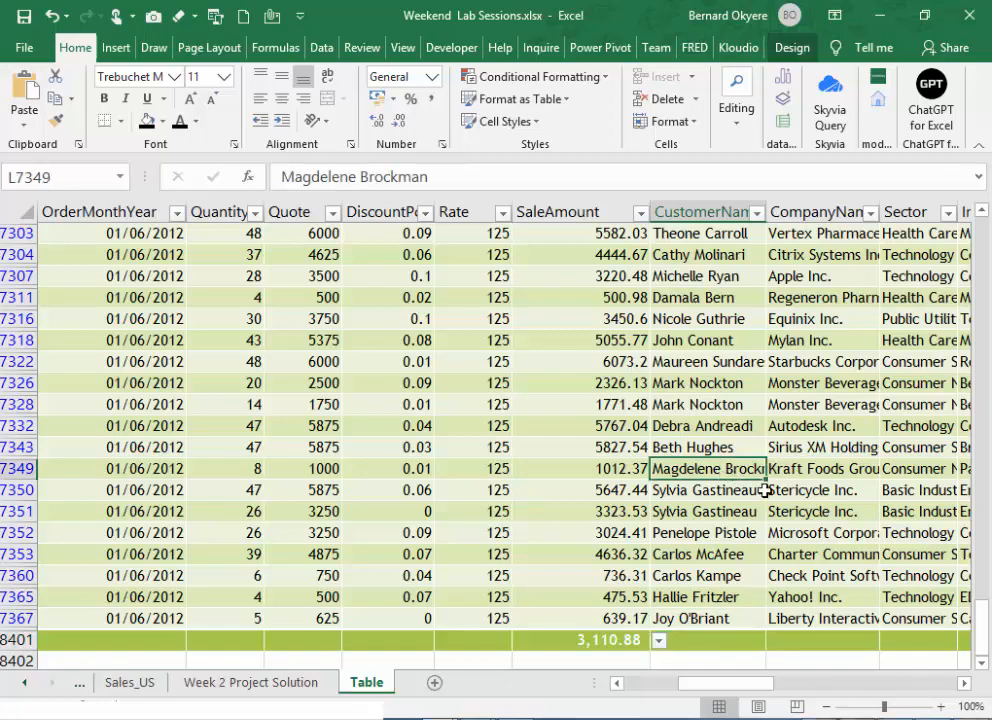
# - Go back to the start of the table and inspect the Quarter column's formula and header
pyautogui.scroll(19, 765, 490)
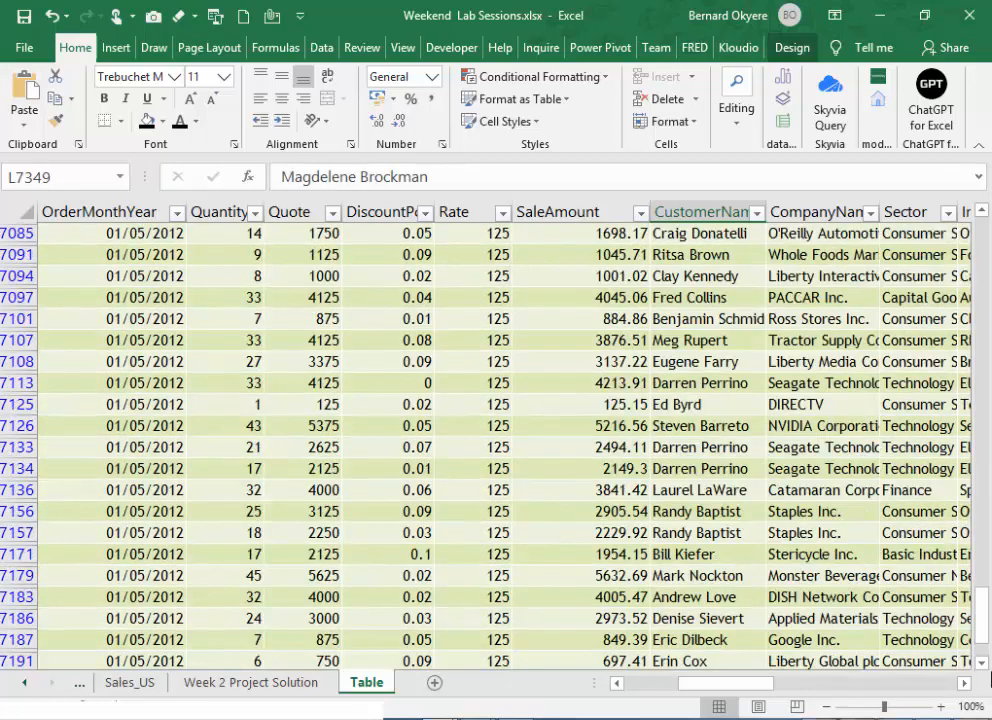
pyautogui.moveTo(978, 620); pyautogui.dragTo(974, 226)
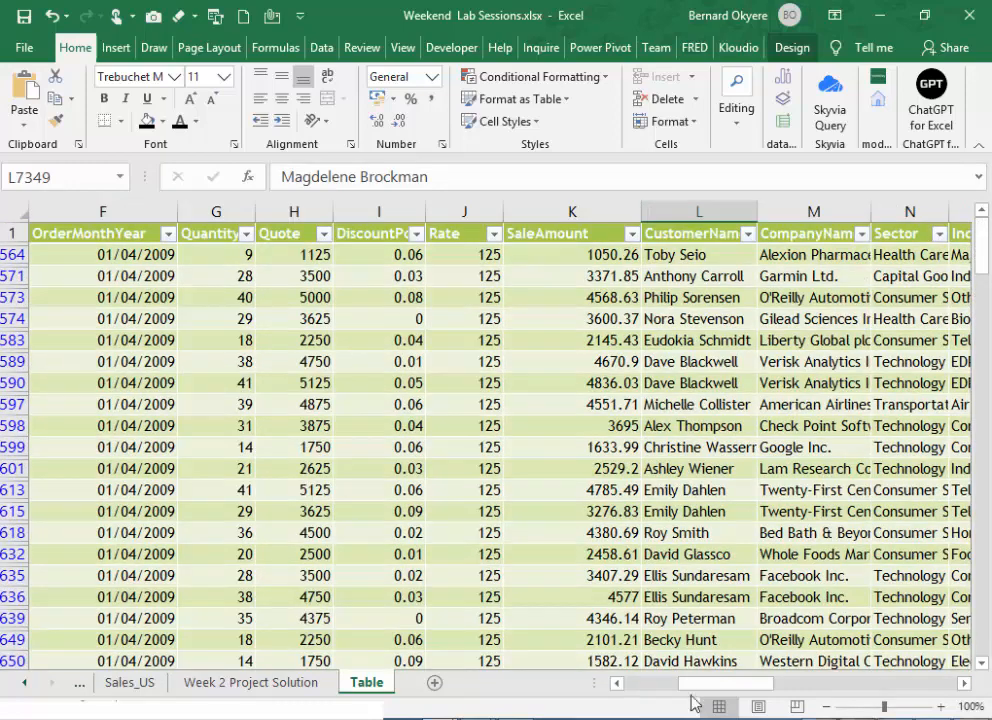
pyautogui.moveTo(700, 684); pyautogui.dragTo(591, 685)
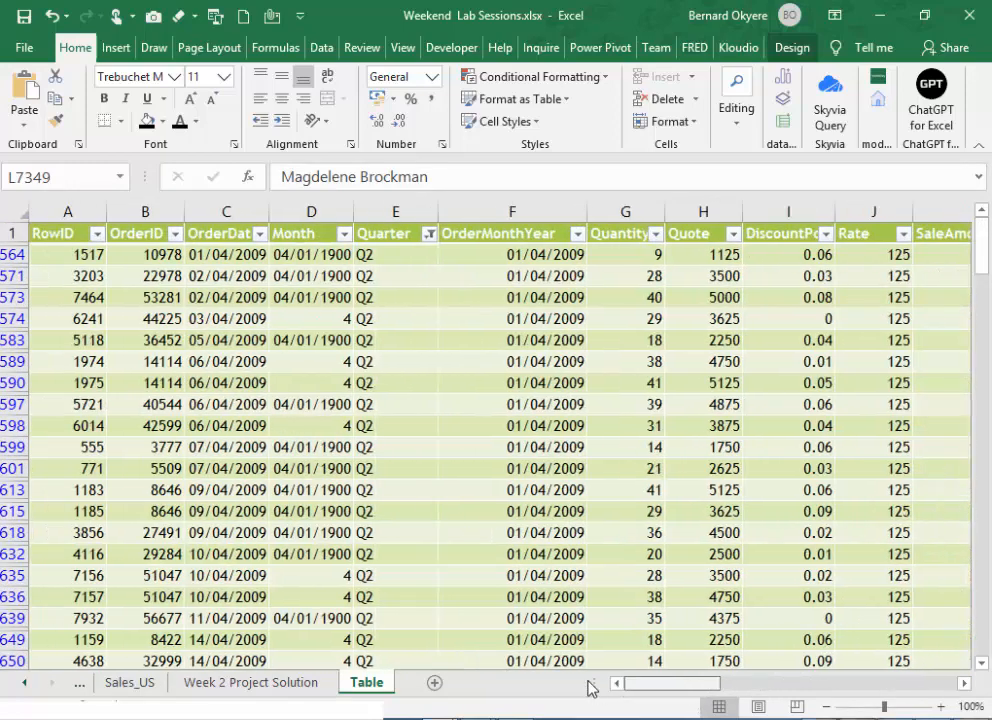
pyautogui.click(386, 258)
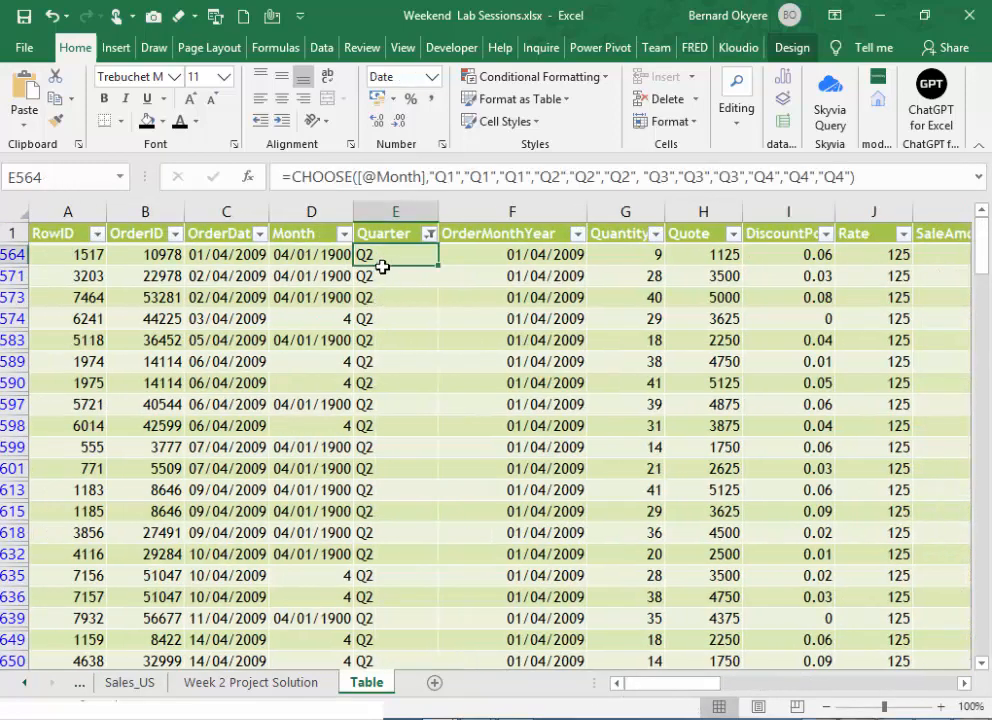
pyautogui.click(386, 233)
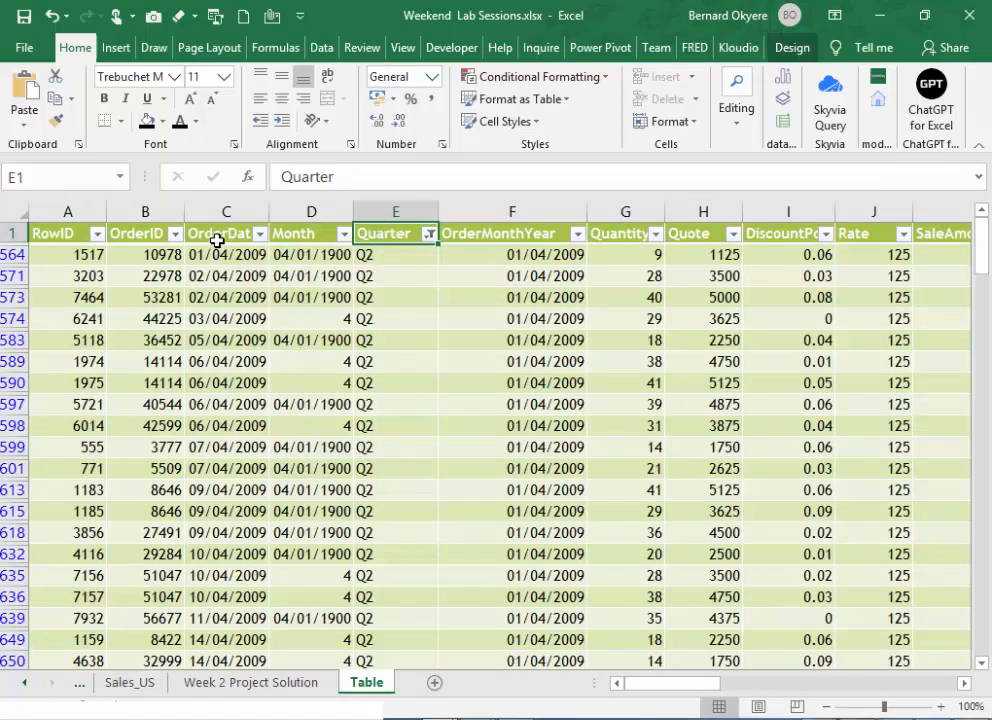